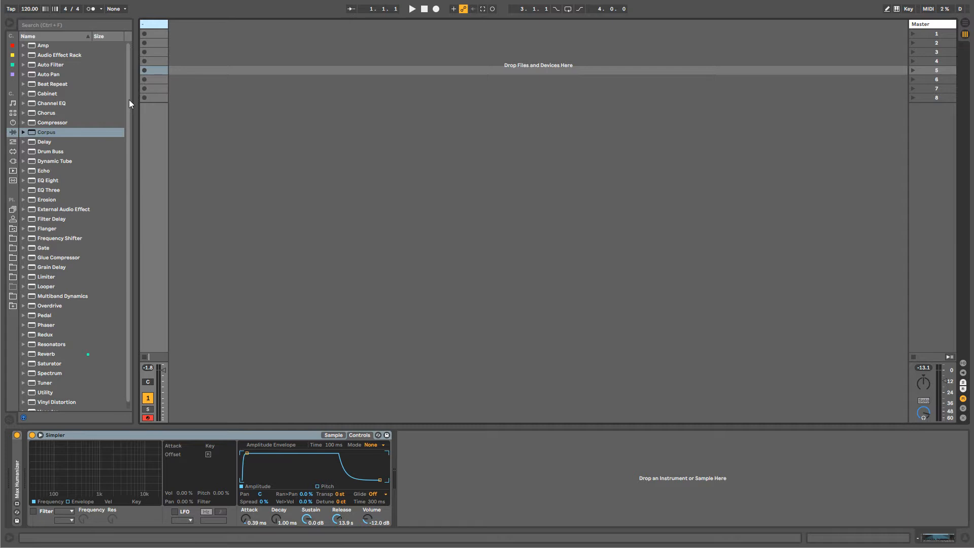
{"action": "mouse_move", "coordinate": [129, 99]}
{"action": "left_mouse_down"}
{"action": "mouse_move", "coordinate": [130, 126]}
{"action": "mouse_move", "coordinate": [127, 118]}
{"action": "left_mouse_up"}
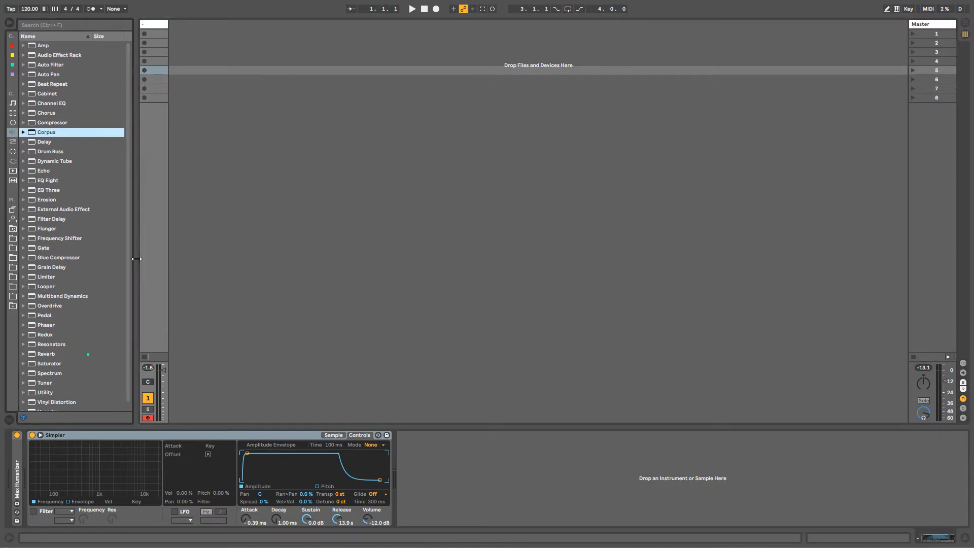
{"action": "mouse_move", "coordinate": [129, 257]}
{"action": "left_mouse_down"}
{"action": "mouse_move", "coordinate": [129, 279]}
{"action": "mouse_move", "coordinate": [128, 247]}
{"action": "left_mouse_up"}
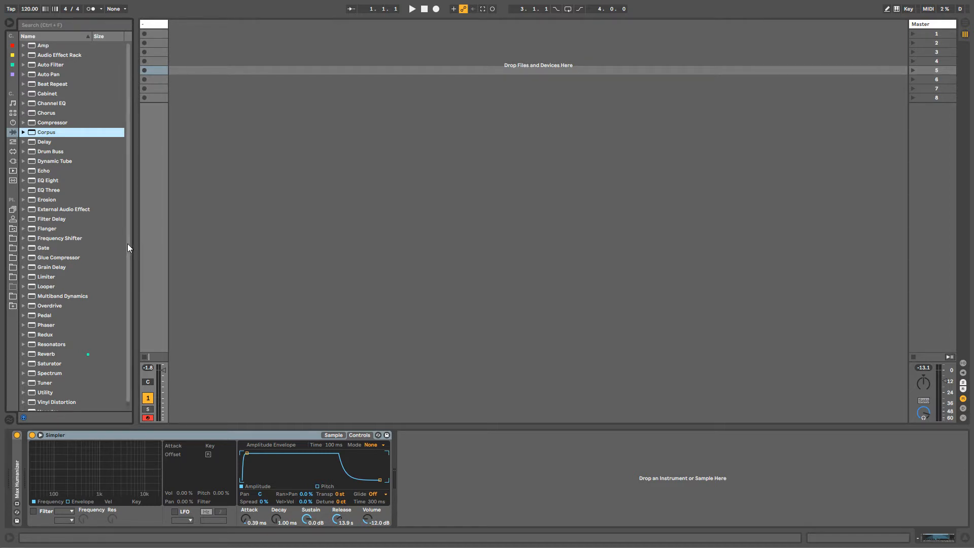
{"action": "left_click_drag", "start_coordinate": [130, 255], "coordinate": [133, 306]}
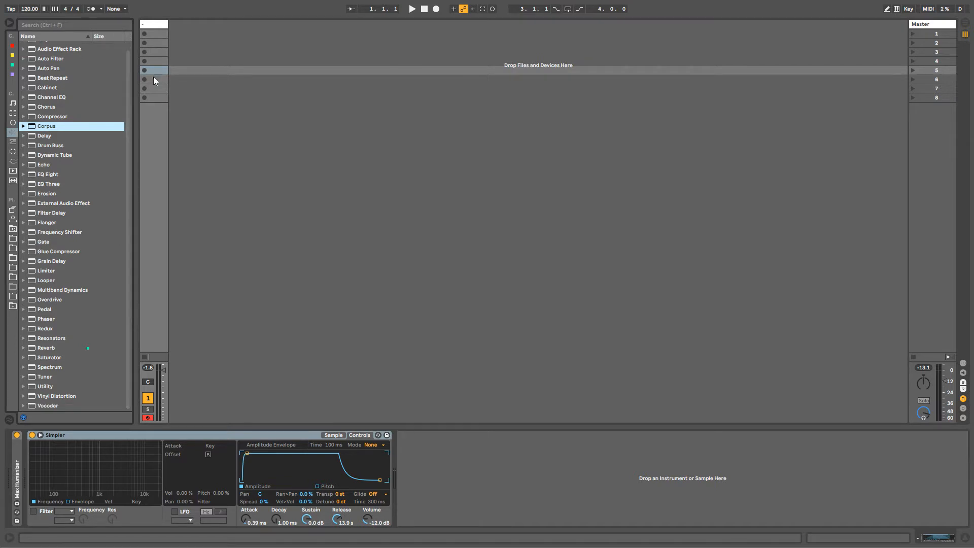
{"action": "left_click", "coordinate": [157, 25]}
{"action": "left_click_drag", "start_coordinate": [156, 35], "coordinate": [157, 98]}
{"action": "left_click", "coordinate": [159, 43]}
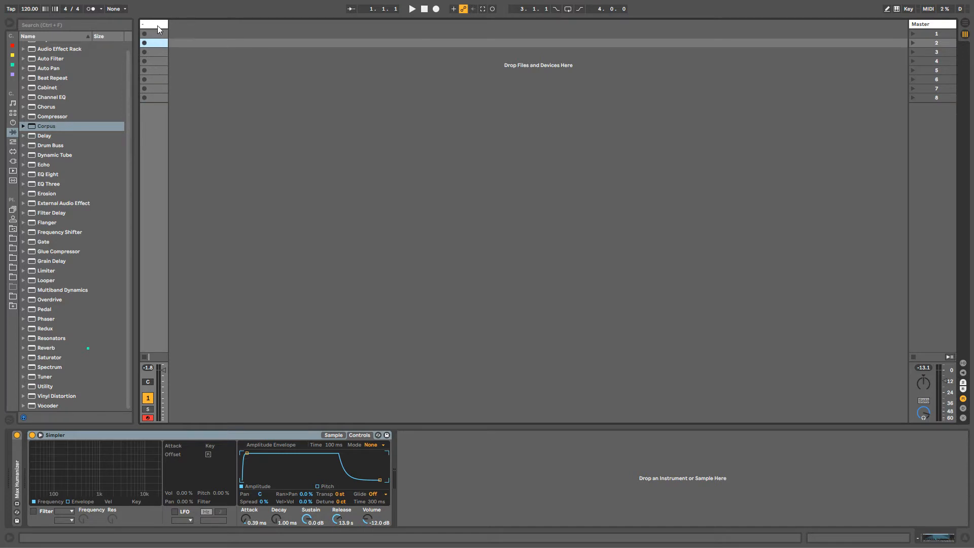
Collapse the Simpler device, expand the Audio Effect Rack presets and widen the browser to read their names.
{"action": "double_click", "coordinate": [75, 437]}
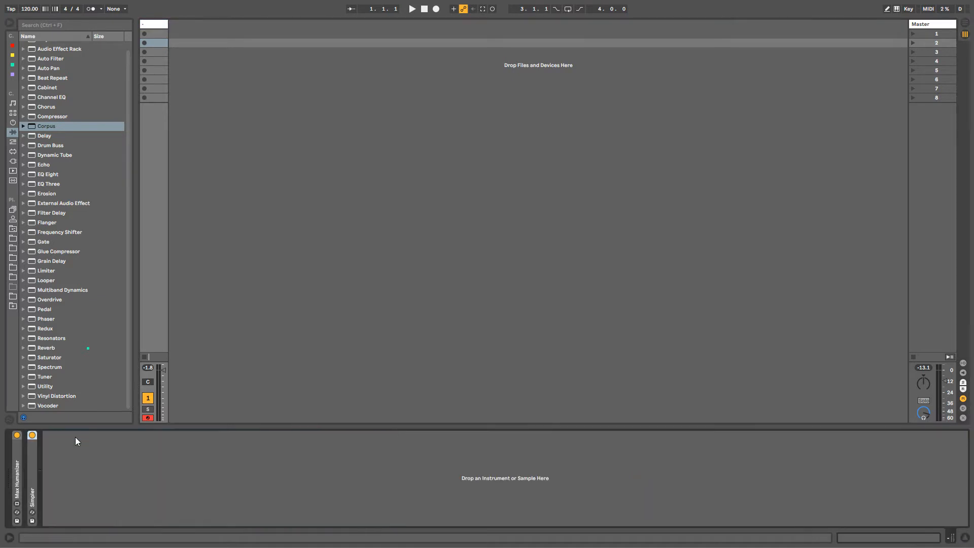
{"action": "left_click_drag", "start_coordinate": [126, 86], "coordinate": [111, 53]}
{"action": "left_click", "coordinate": [51, 54]}
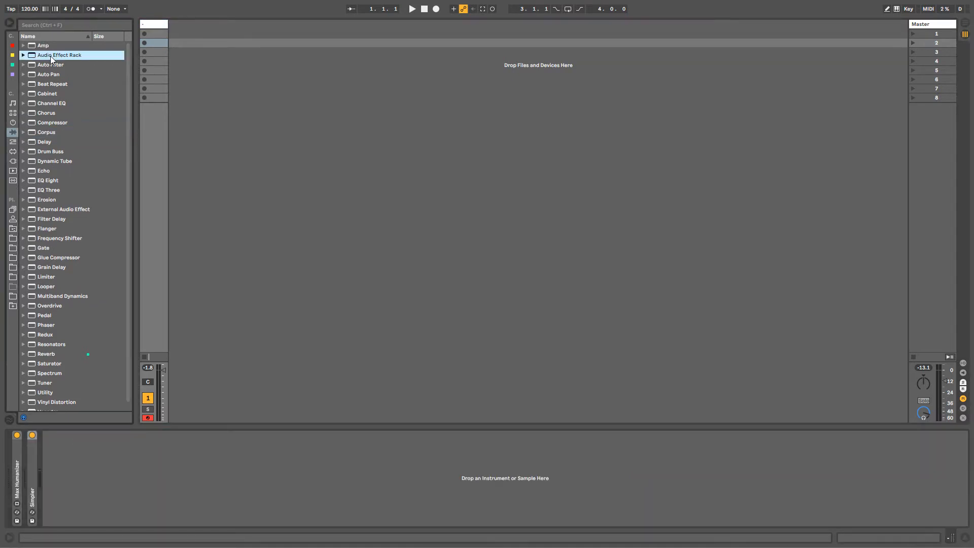
{"action": "left_click", "coordinate": [23, 55]}
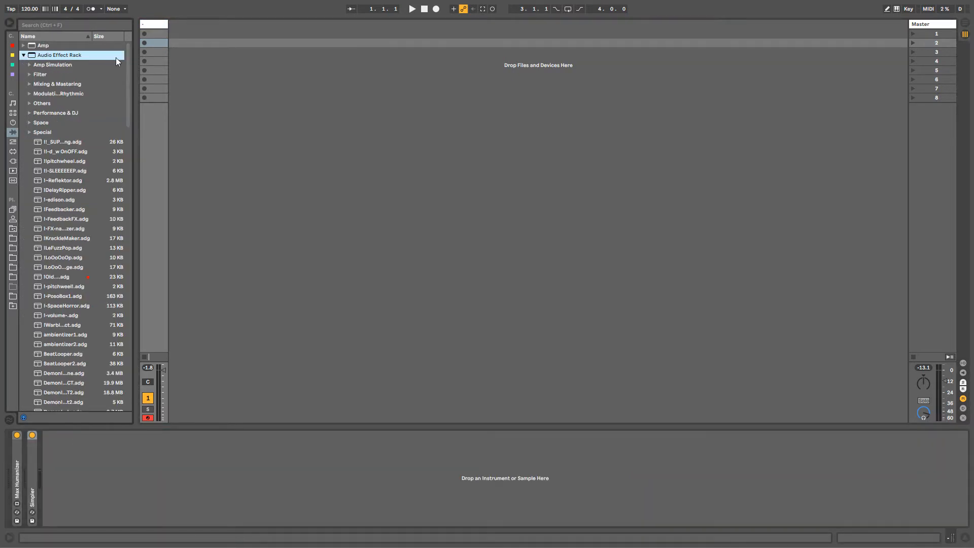
{"action": "left_click_drag", "start_coordinate": [130, 127], "coordinate": [169, 125]}
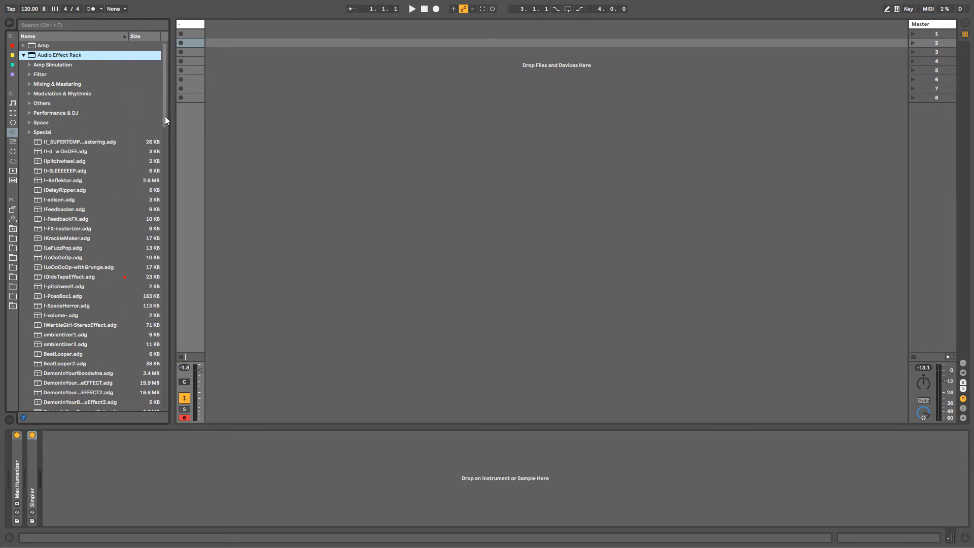
Load the !!-SLEEEEEEP.adg effect rack onto the track after Simpler.
{"action": "scroll", "coordinate": [117, 137], "scroll_direction": "down", "scroll_amount": 2}
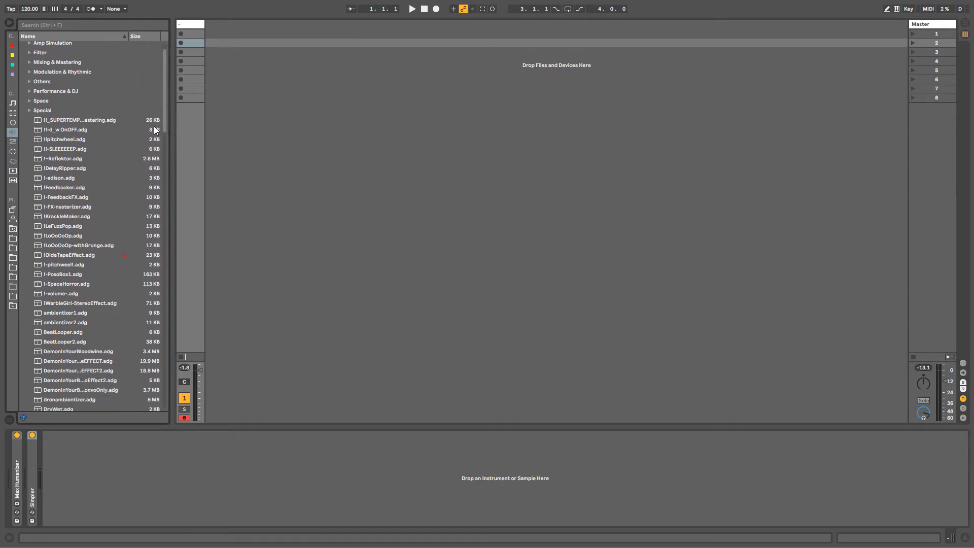
{"action": "left_click", "coordinate": [59, 149]}
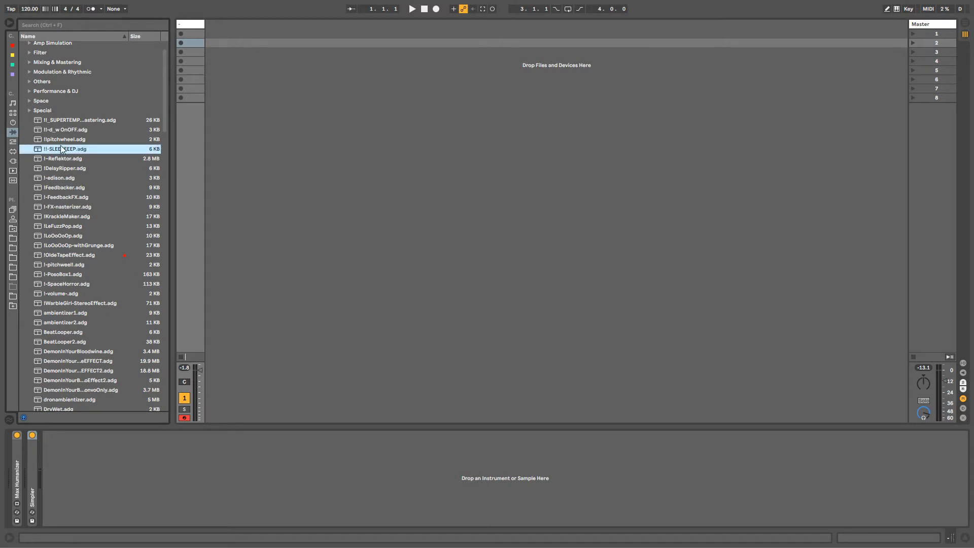
{"action": "double_click", "coordinate": [59, 150]}
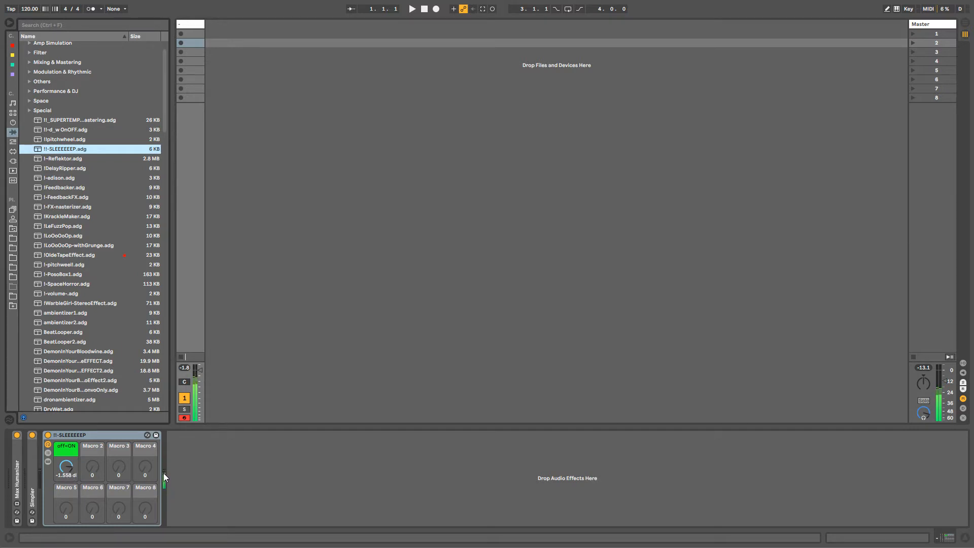
Delete the Max Humanizer device from the start of the track's device chain.
{"action": "left_click", "coordinate": [67, 472]}
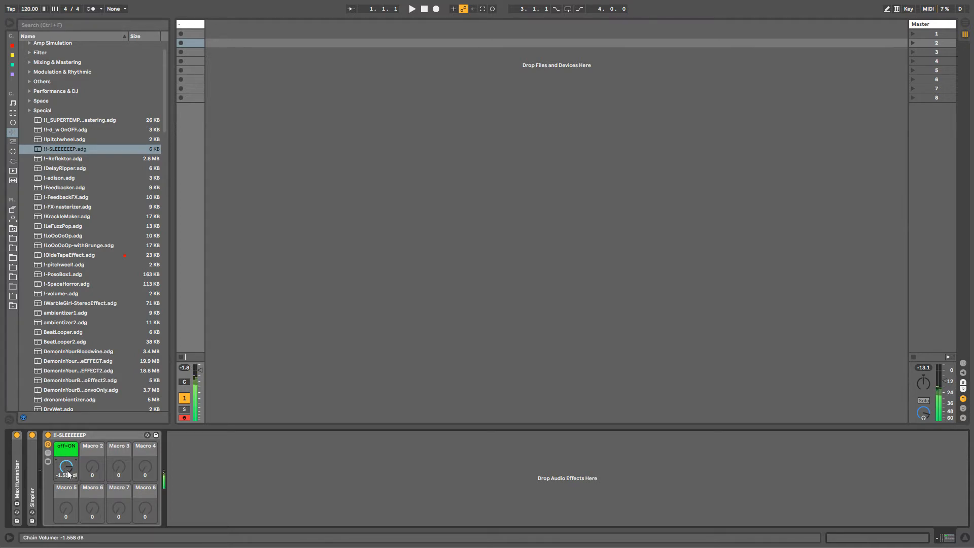
{"action": "left_click", "coordinate": [20, 461]}
{"action": "key", "text": "Delete"}
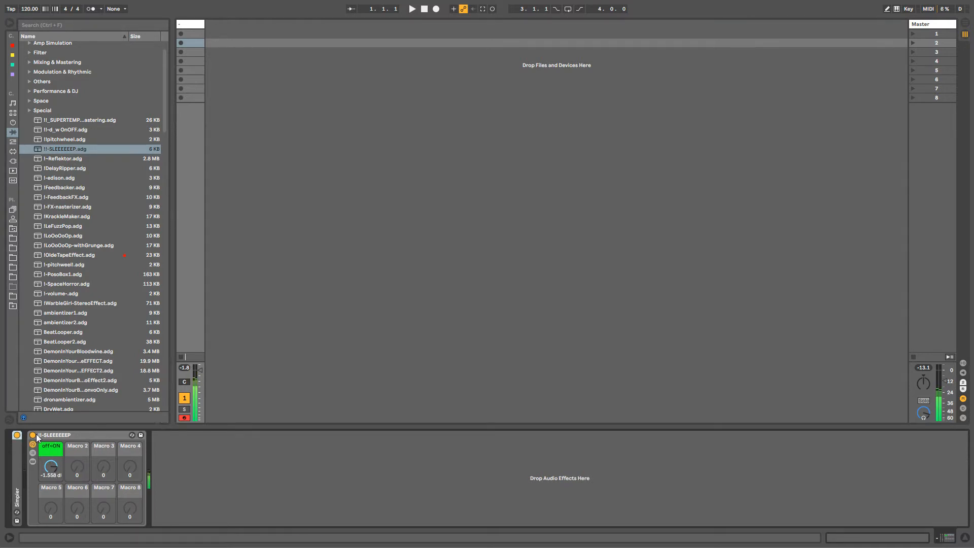
Set the rack's off<ON macro to about -0.612 dB and show the devices of its W chain.
{"action": "left_click_drag", "start_coordinate": [57, 476], "coordinate": [56, 472]}
{"action": "left_click", "coordinate": [33, 453]}
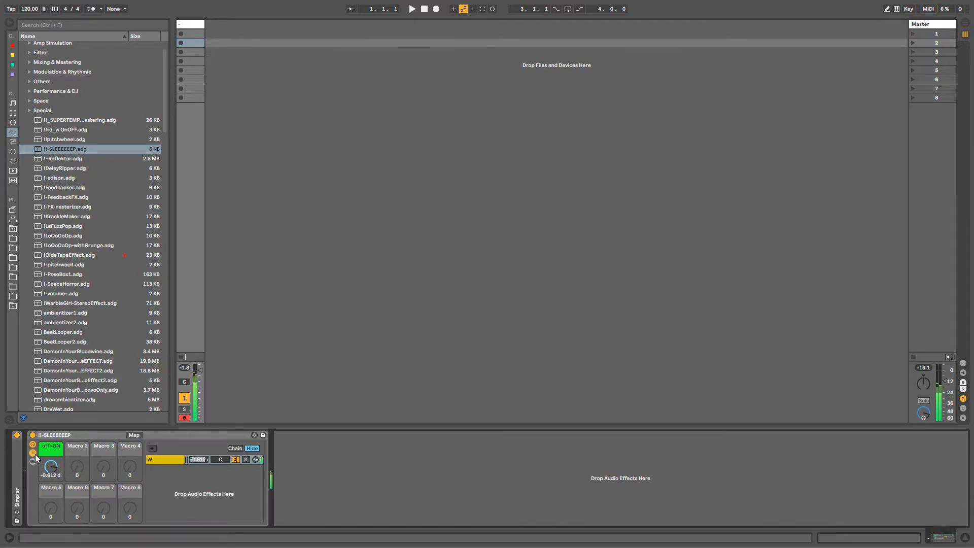
{"action": "left_click", "coordinate": [168, 461]}
{"action": "left_click", "coordinate": [334, 437]}
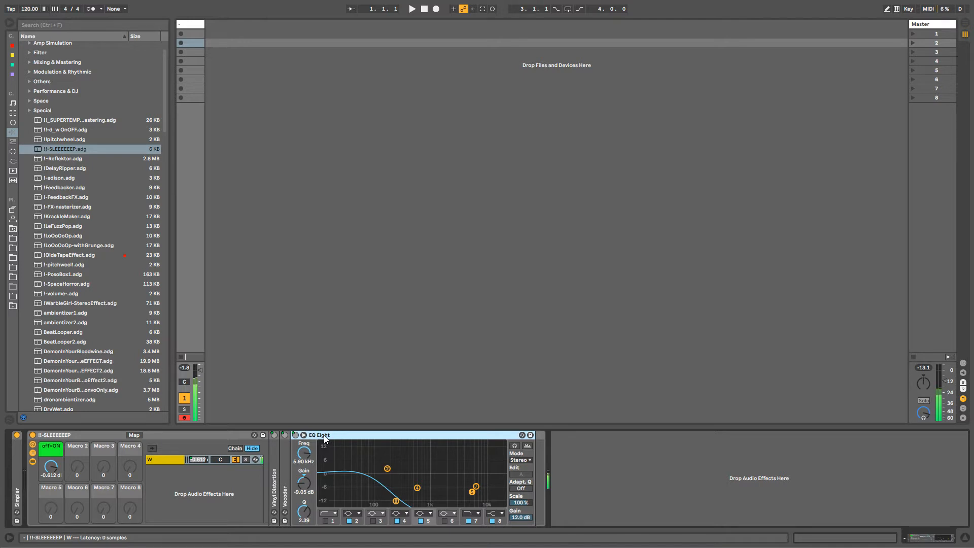
Unfold the Vinyl Distortion, Vocoder and EQ Eight devices in the W chain to show their settings.
{"action": "double_click", "coordinate": [324, 436]}
{"action": "double_click", "coordinate": [295, 446]}
{"action": "double_click", "coordinate": [275, 462]}
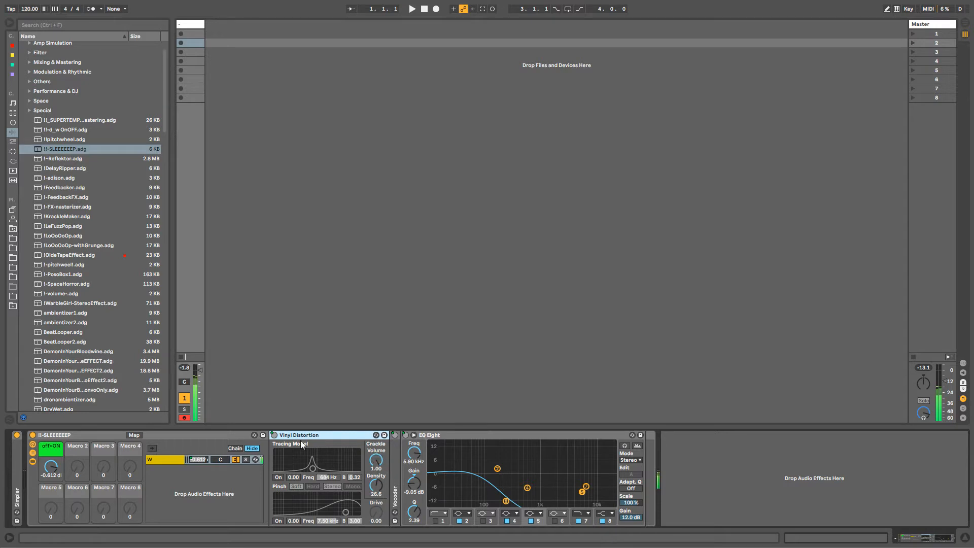
{"action": "double_click", "coordinate": [393, 449]}
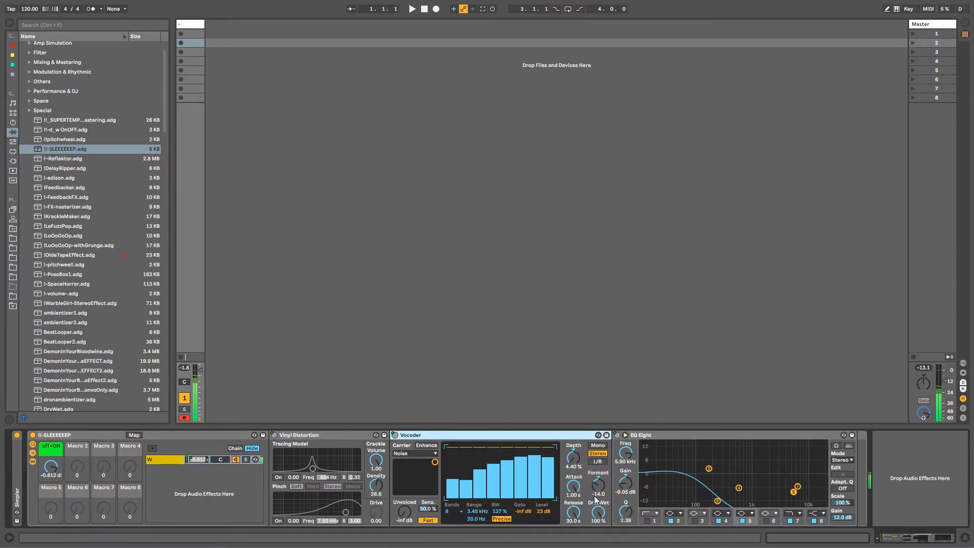
{"action": "left_click", "coordinate": [647, 436]}
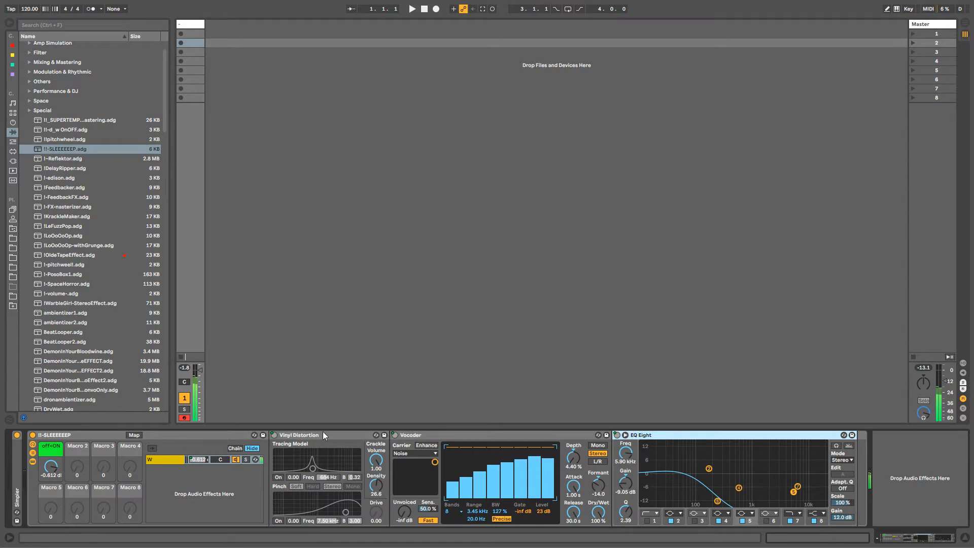
Raise the rack's off<ON macro to 6.0 dB and hide its chain list and devices.
{"action": "left_click_drag", "start_coordinate": [58, 463], "coordinate": [58, 428]}
{"action": "key", "text": "ctrl+z"}
{"action": "left_click", "coordinate": [33, 453]}
{"action": "left_click", "coordinate": [33, 461]}
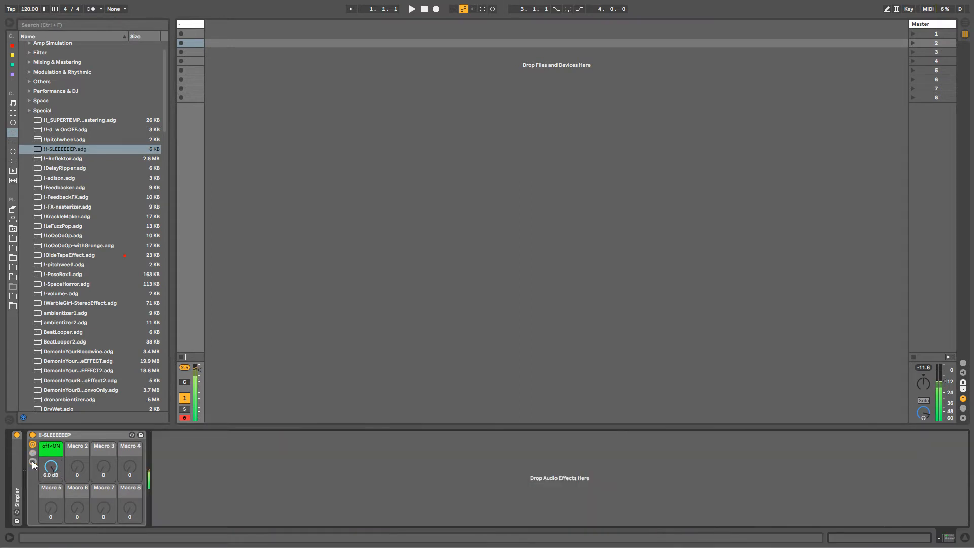
Rename the effect rack turqoisenoise and save it as a preset in the user library.
{"action": "left_click", "coordinate": [71, 437]}
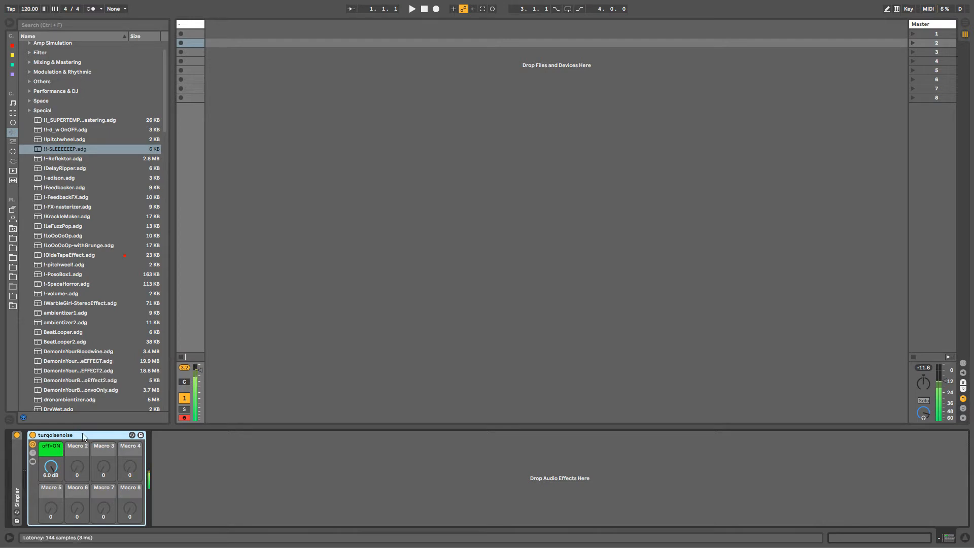
{"action": "left_click", "coordinate": [141, 437]}
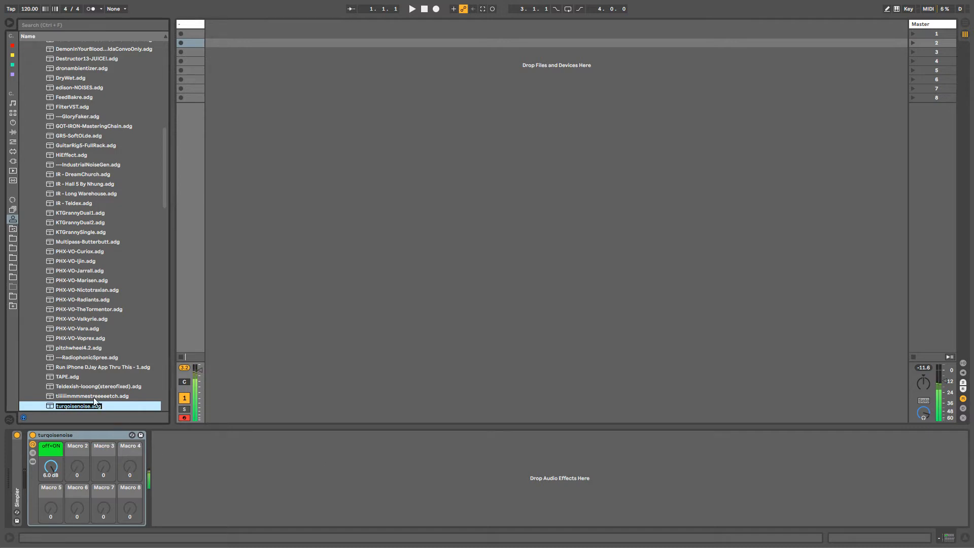
{"action": "left_click", "coordinate": [71, 434]}
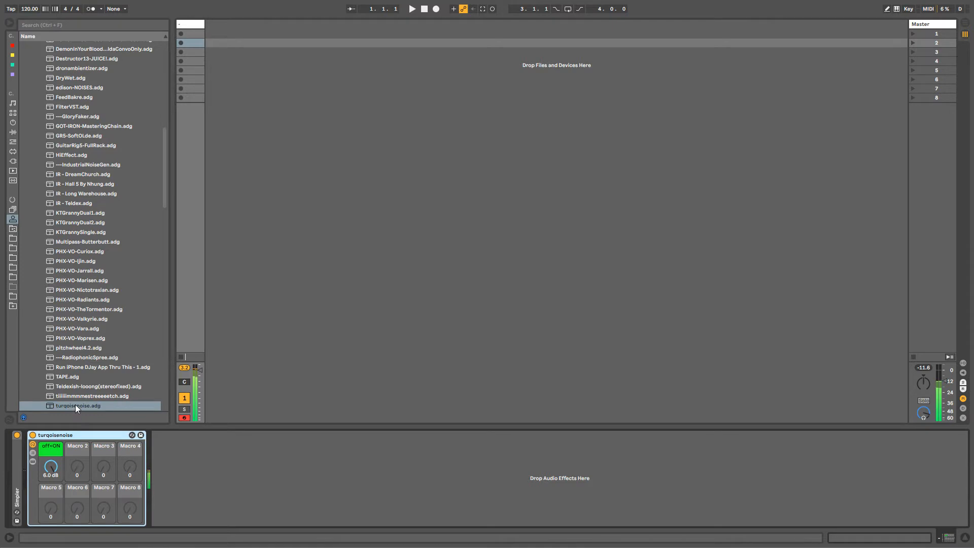
Move the saved turqoisenoise.adg preset to the trash.
{"action": "right_click", "coordinate": [75, 404]}
{"action": "left_click", "coordinate": [86, 412]}
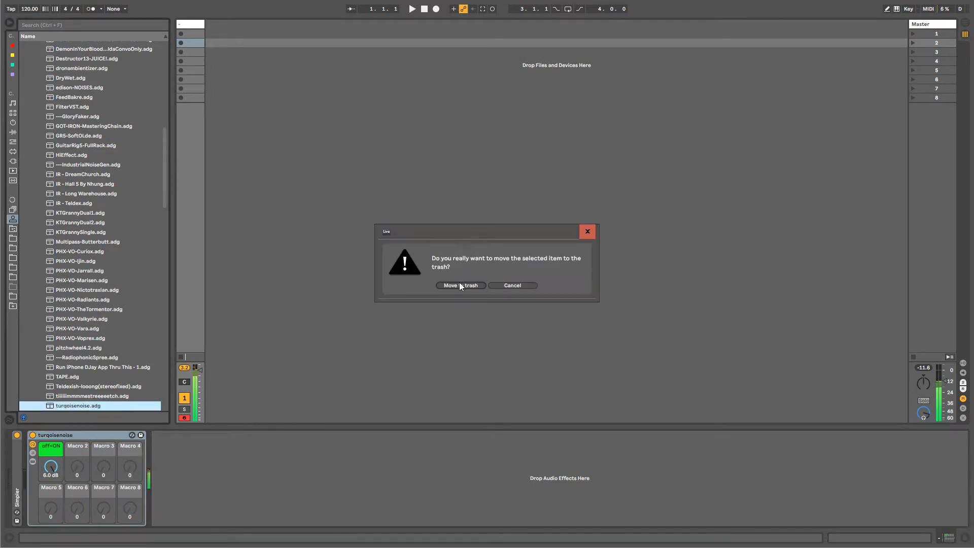
{"action": "left_click", "coordinate": [459, 285]}
Set the rack's EQ Eight output gain to 5.25 dB and scale to 38 %, and fold the rack's chains and devices away.
{"action": "left_click", "coordinate": [32, 452]}
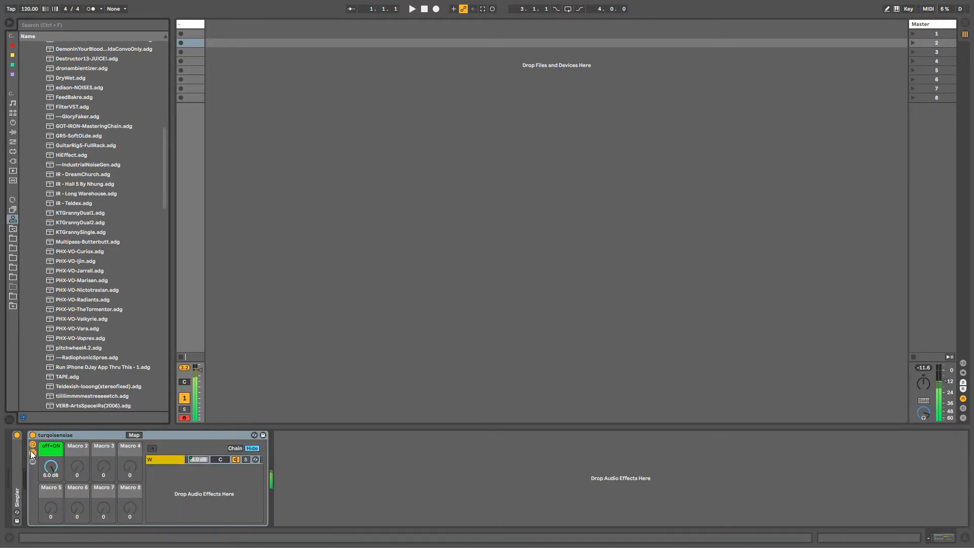
{"action": "left_click", "coordinate": [167, 461]}
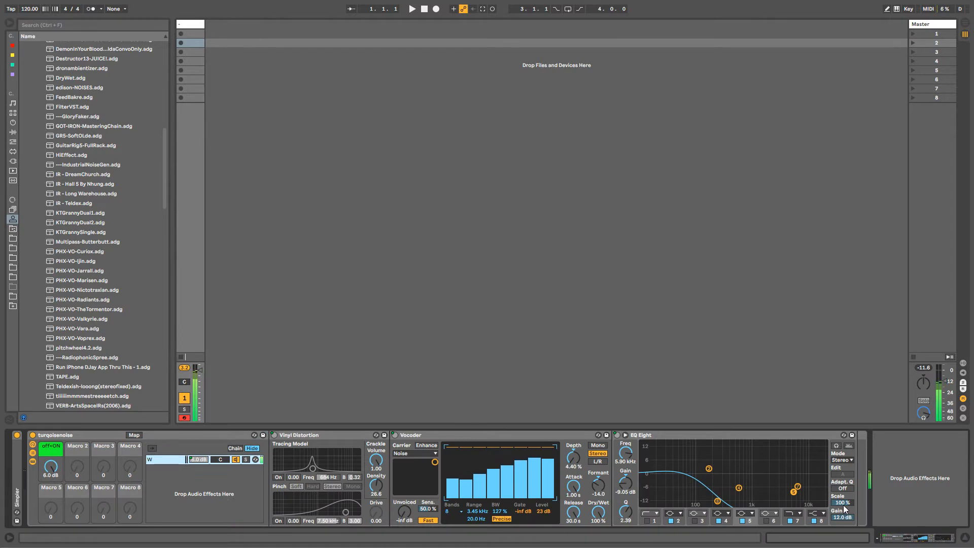
{"action": "left_click_drag", "start_coordinate": [844, 517], "coordinate": [844, 535]}
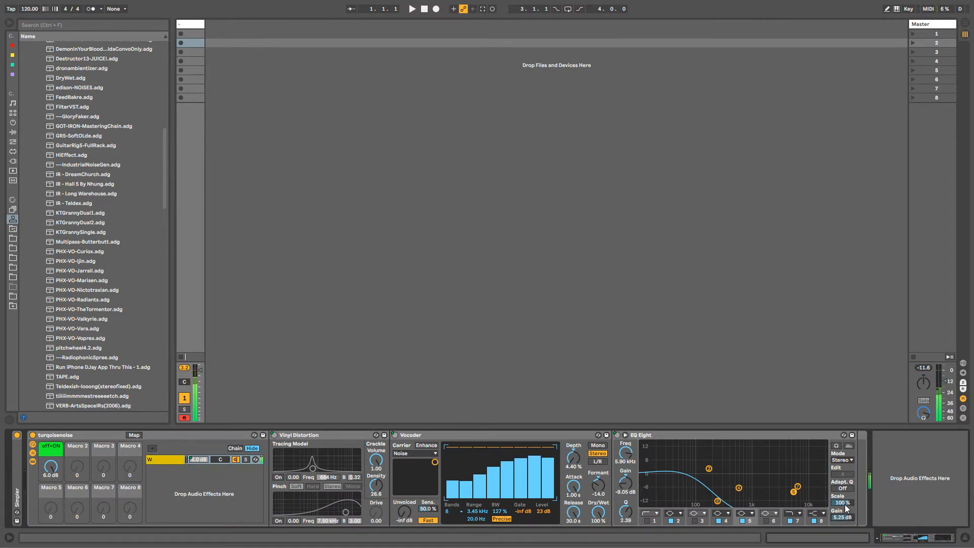
{"action": "left_click_drag", "start_coordinate": [843, 502], "coordinate": [843, 530]}
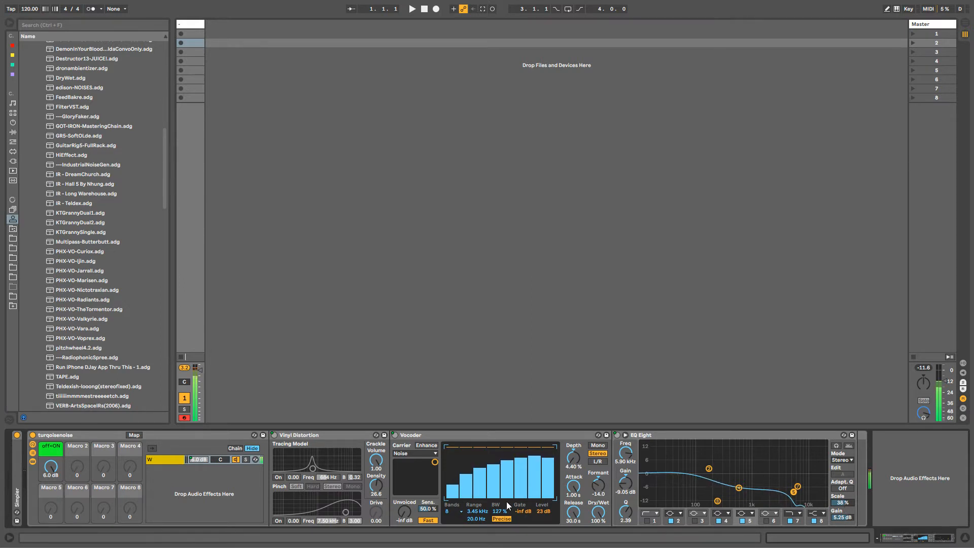
{"action": "left_click", "coordinate": [33, 452]}
{"action": "left_click", "coordinate": [32, 461]}
{"action": "left_click", "coordinate": [70, 437]}
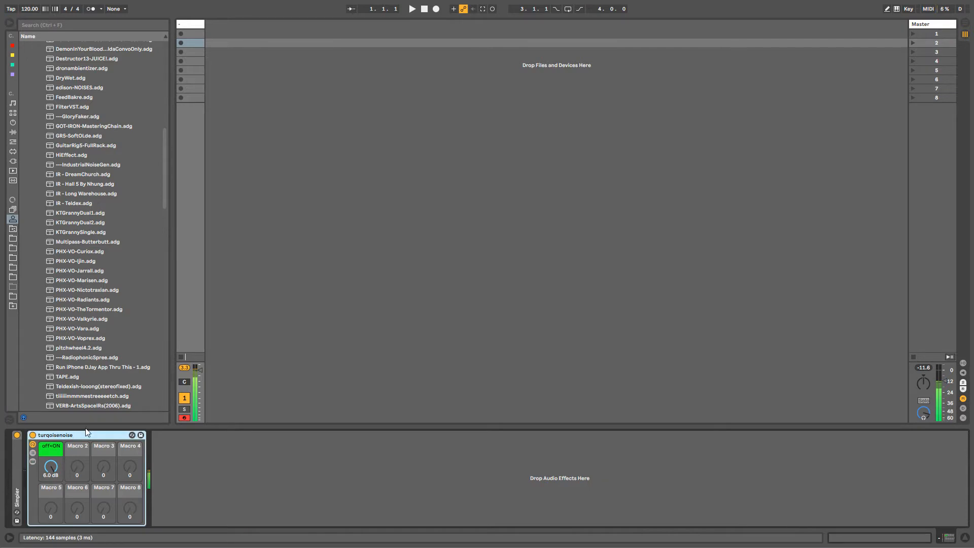
Collapse the user library's Presets folder and look through the Max Audio Effect devices.
{"action": "left_click_drag", "start_coordinate": [165, 164], "coordinate": [161, 78]}
{"action": "left_click", "coordinate": [25, 77]}
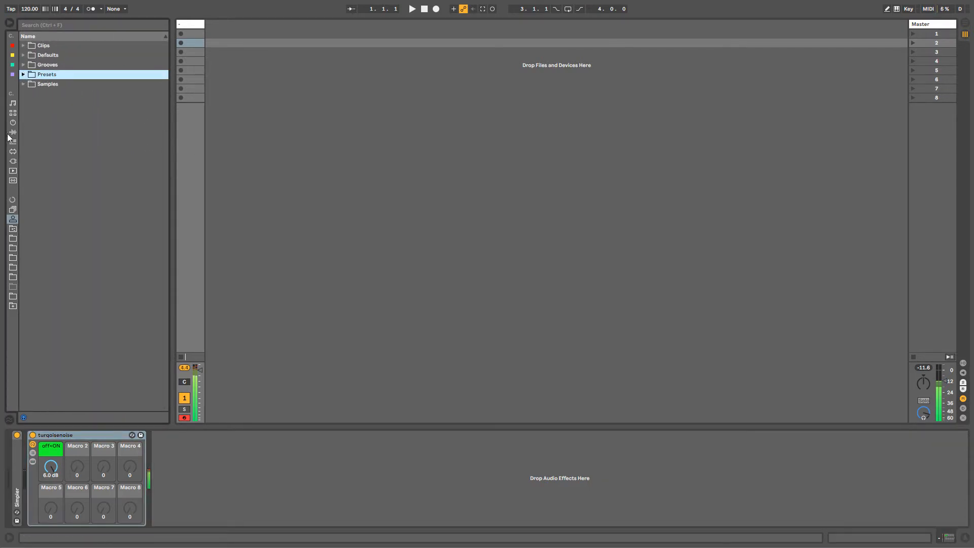
{"action": "left_click", "coordinate": [13, 152]}
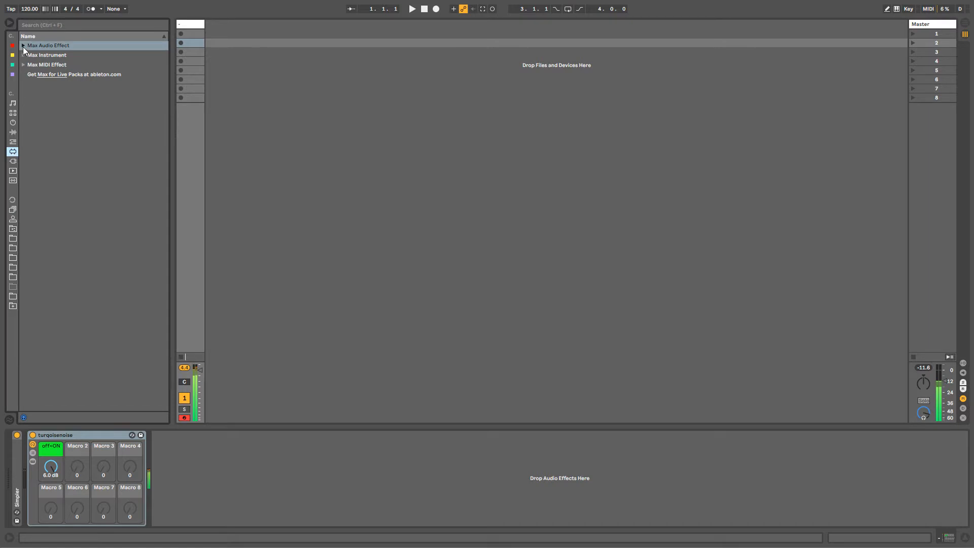
{"action": "left_click", "coordinate": [23, 46]}
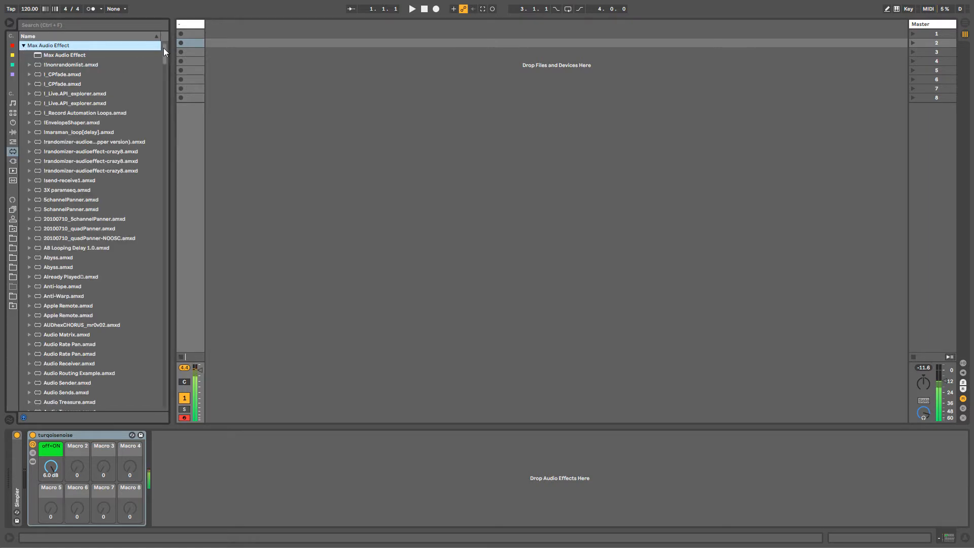
{"action": "left_click", "coordinate": [22, 45]}
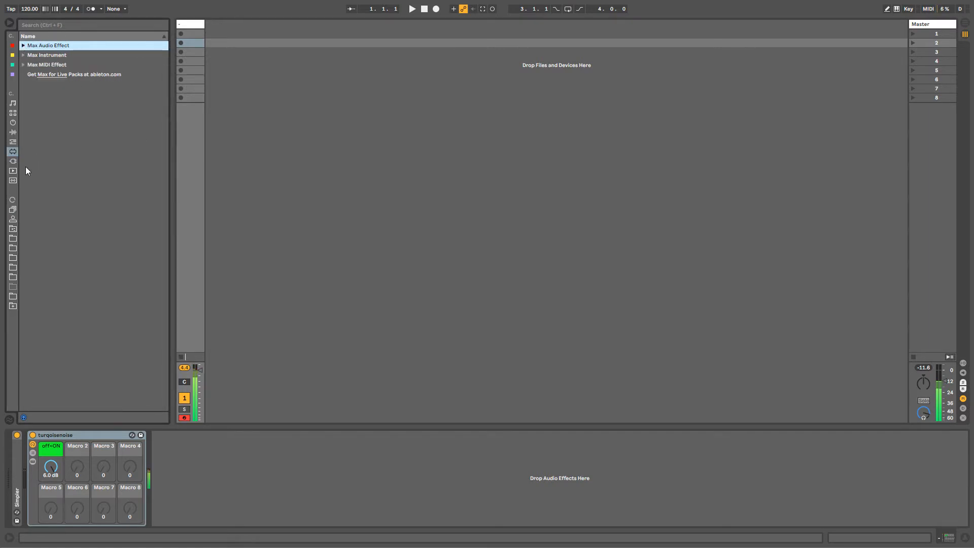
Add the KTGranulator.64 plug-in after the turqoisenoise rack and load its Blur preset.
{"action": "left_click", "coordinate": [13, 161]}
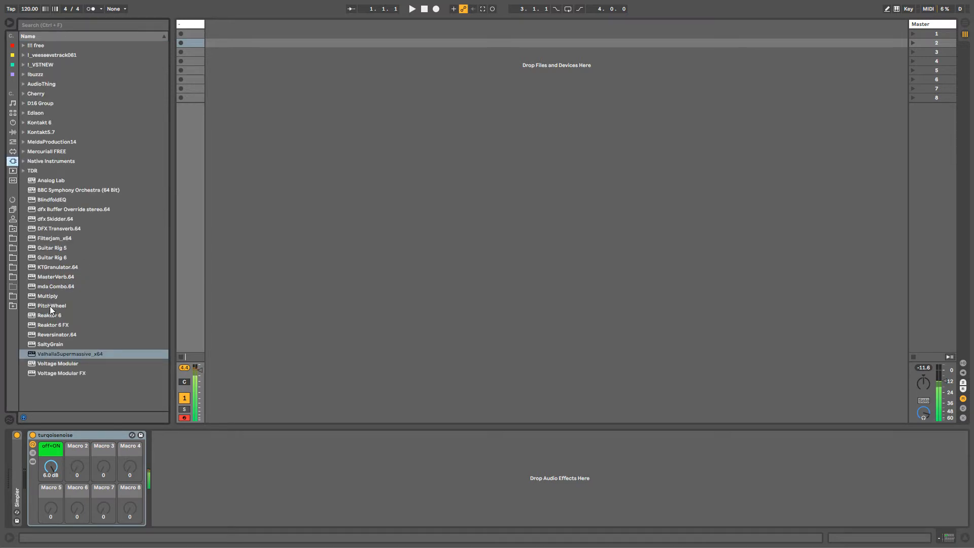
{"action": "double_click", "coordinate": [52, 267]}
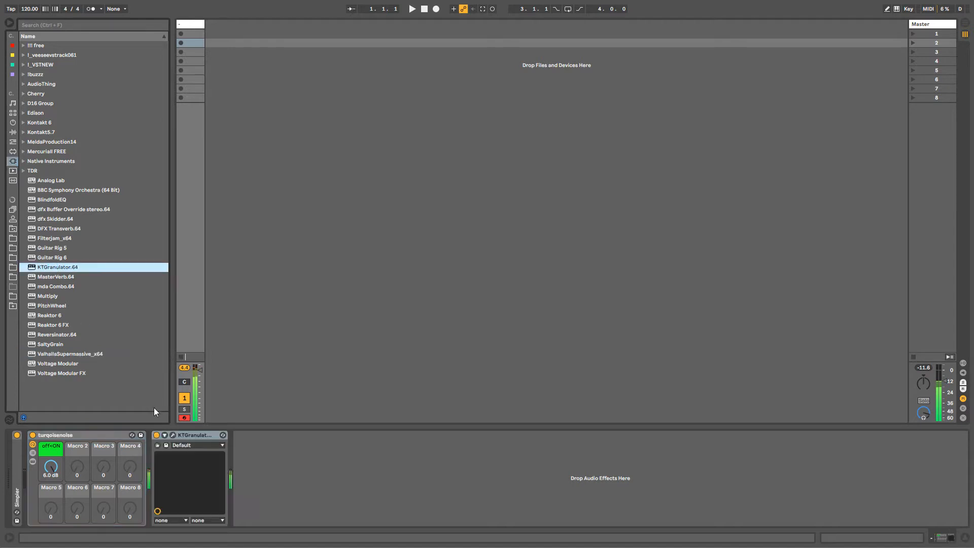
{"action": "left_click", "coordinate": [185, 446]}
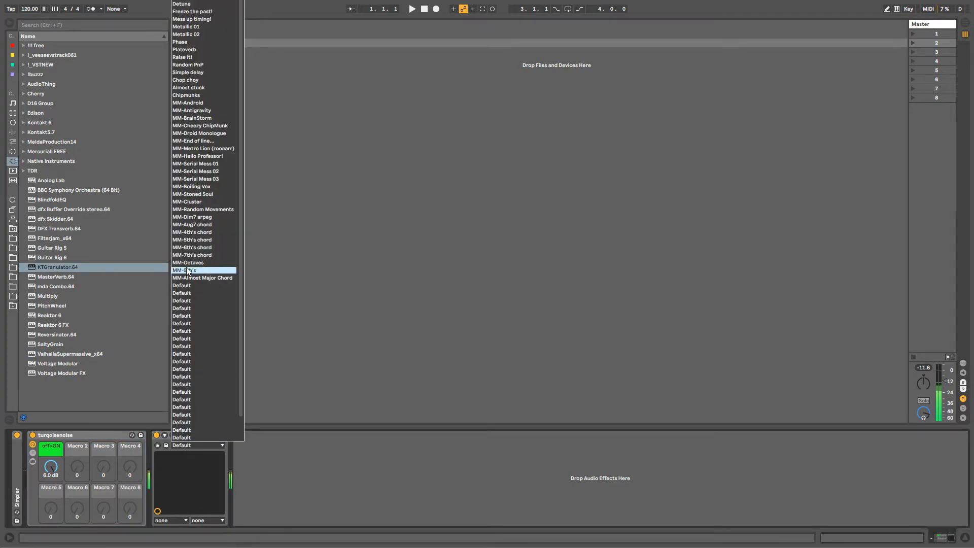
{"action": "left_click", "coordinate": [187, 3]}
{"action": "left_click", "coordinate": [187, 442]}
{"action": "left_click", "coordinate": [186, 443]}
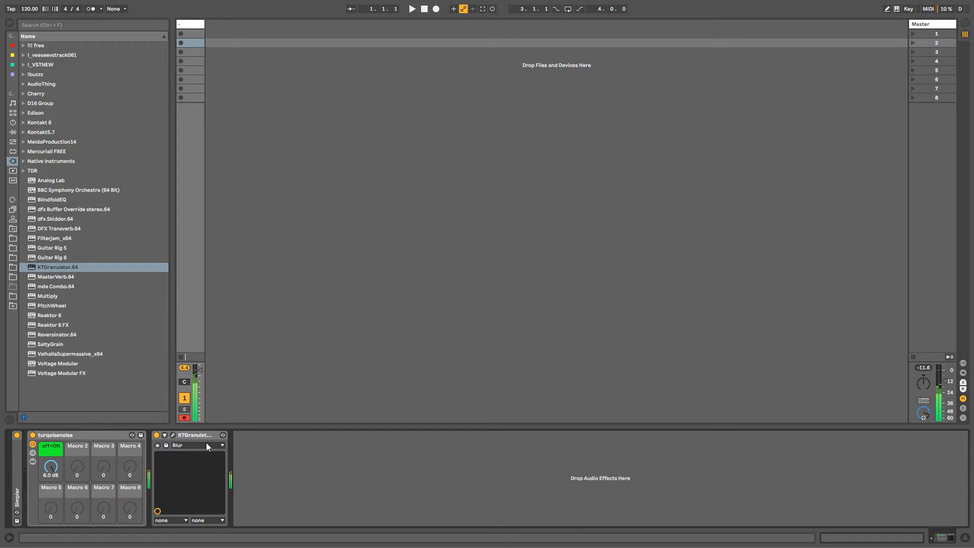
Open the KTGranulator window and audition presets such as Simple delay, Metallic 02 and Default, ending on Mess up timing!
{"action": "left_click", "coordinate": [173, 435]}
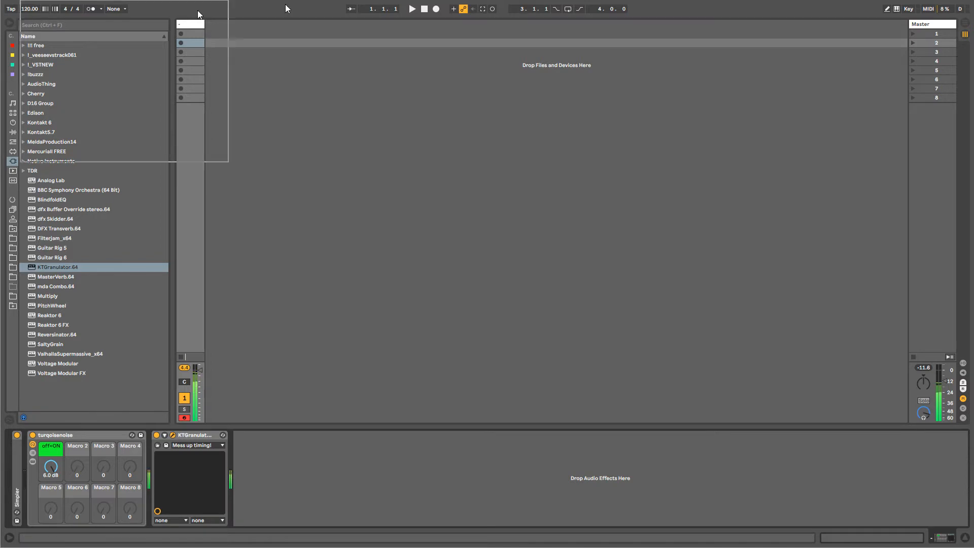
{"action": "scroll", "coordinate": [208, 446], "scroll_direction": "down", "scroll_amount": 1}
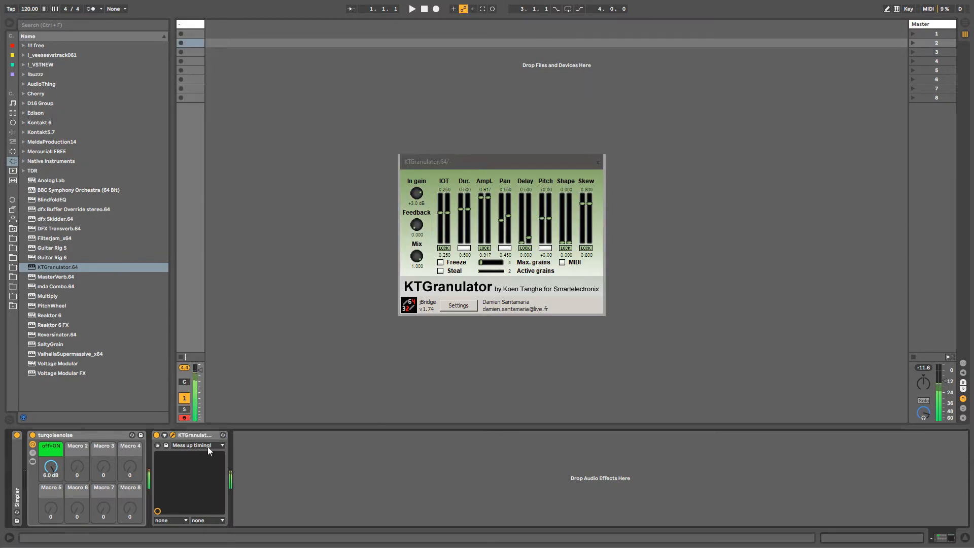
{"action": "scroll", "coordinate": [208, 446], "scroll_direction": "down", "scroll_amount": 2}
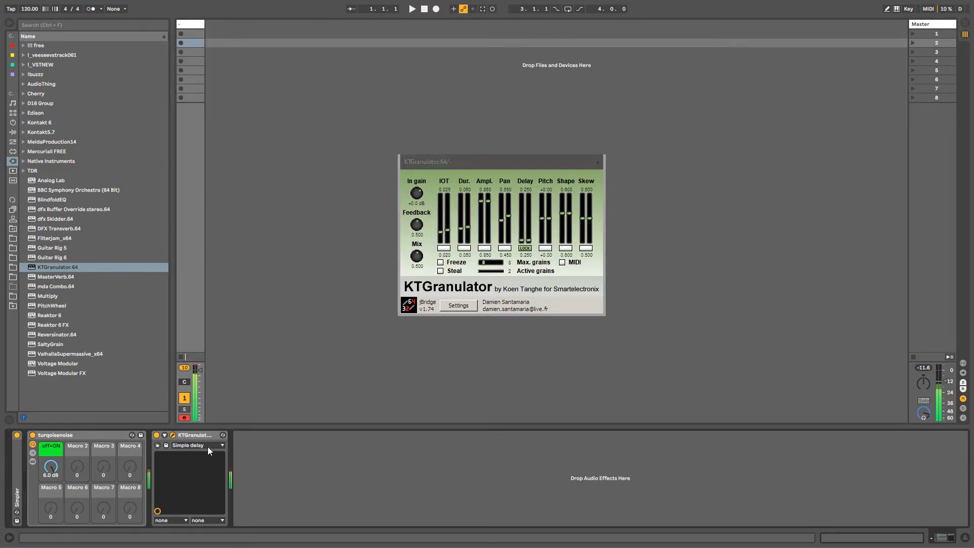
{"action": "scroll", "coordinate": [208, 447], "scroll_direction": "down", "scroll_amount": 1}
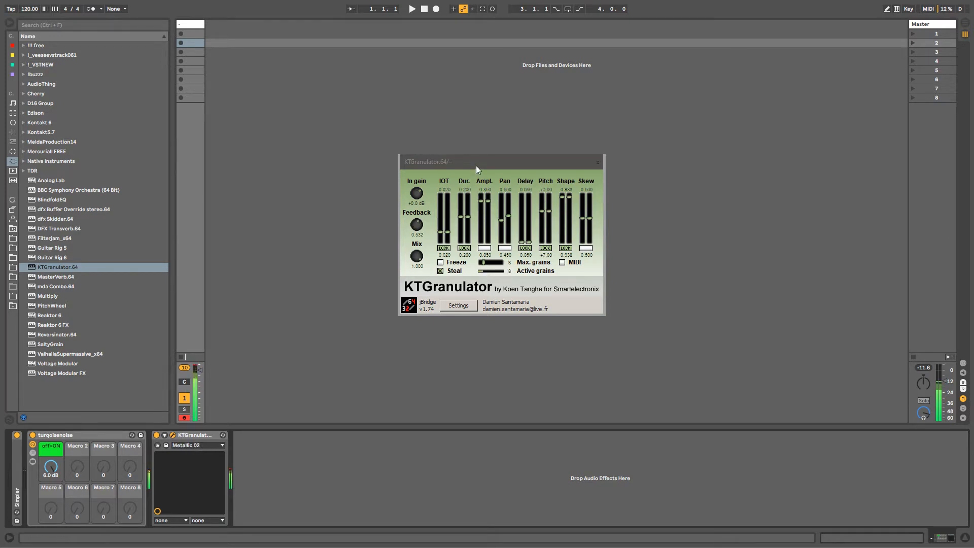
{"action": "left_click", "coordinate": [188, 446]}
{"action": "left_click", "coordinate": [188, 447]}
{"action": "scroll", "coordinate": [188, 447], "scroll_direction": "down", "scroll_amount": 1}
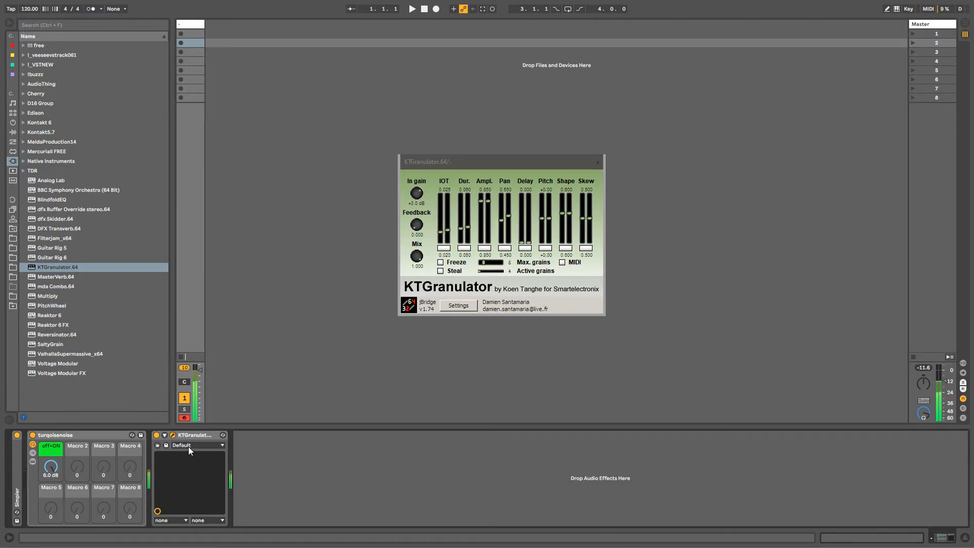
{"action": "scroll", "coordinate": [190, 446], "scroll_direction": "down", "scroll_amount": 1}
{"action": "left_click", "coordinate": [186, 445]}
{"action": "left_click", "coordinate": [186, 445]}
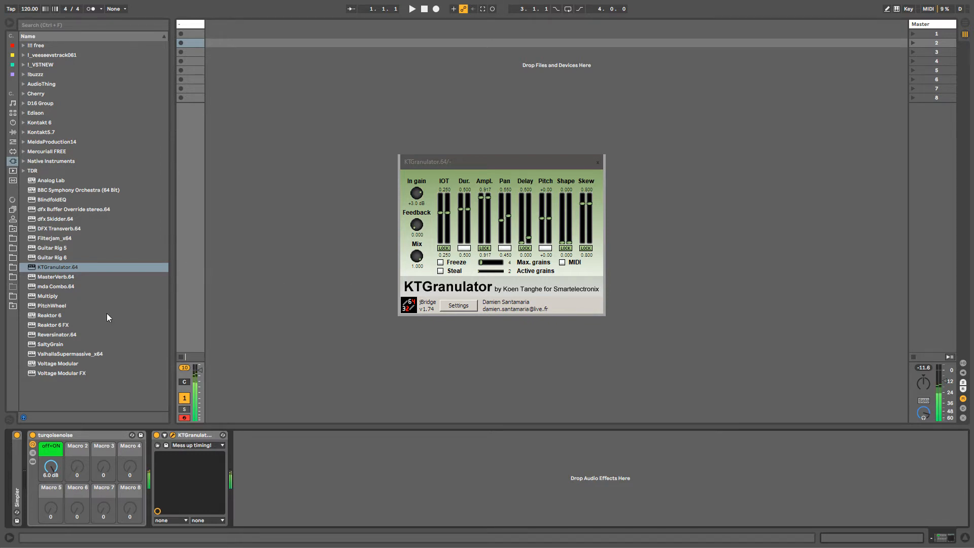
Add the SaltyGrain plug-in after KTGranulator, open its window and load the RD-JumpleUps preset.
{"action": "left_click_drag", "start_coordinate": [49, 344], "coordinate": [263, 467]}
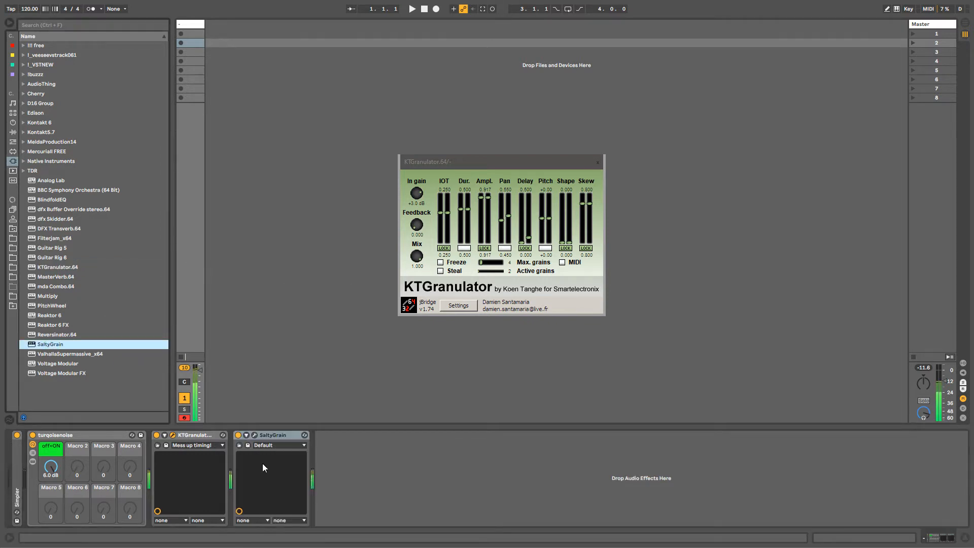
{"action": "left_click", "coordinate": [254, 435]}
{"action": "left_click_drag", "start_coordinate": [430, 181], "coordinate": [102, 131]}
{"action": "left_click", "coordinate": [268, 445]}
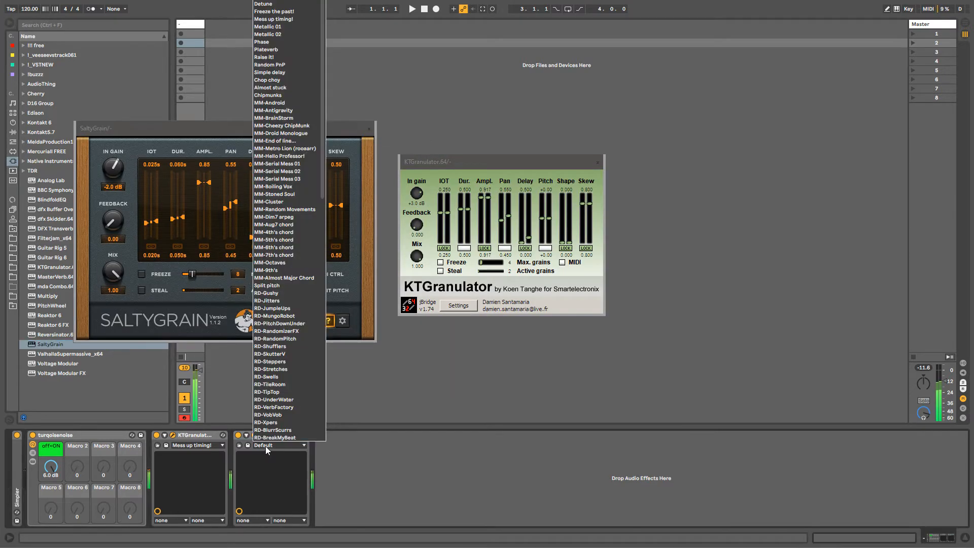
{"action": "left_click", "coordinate": [271, 314]}
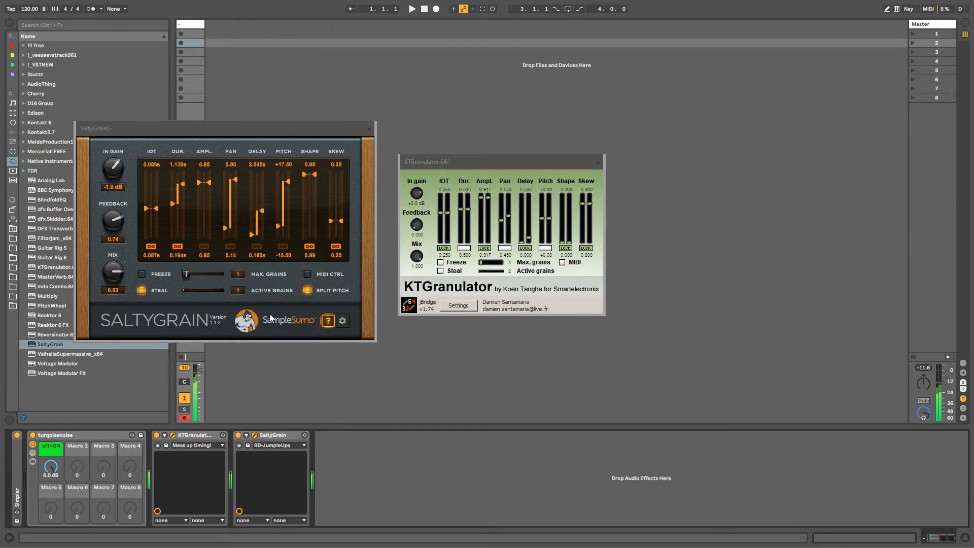
Try SaltyGrain's RD-UnderWater and RD-Xpers presets.
{"action": "left_click", "coordinate": [268, 445]}
{"action": "left_click", "coordinate": [274, 399]}
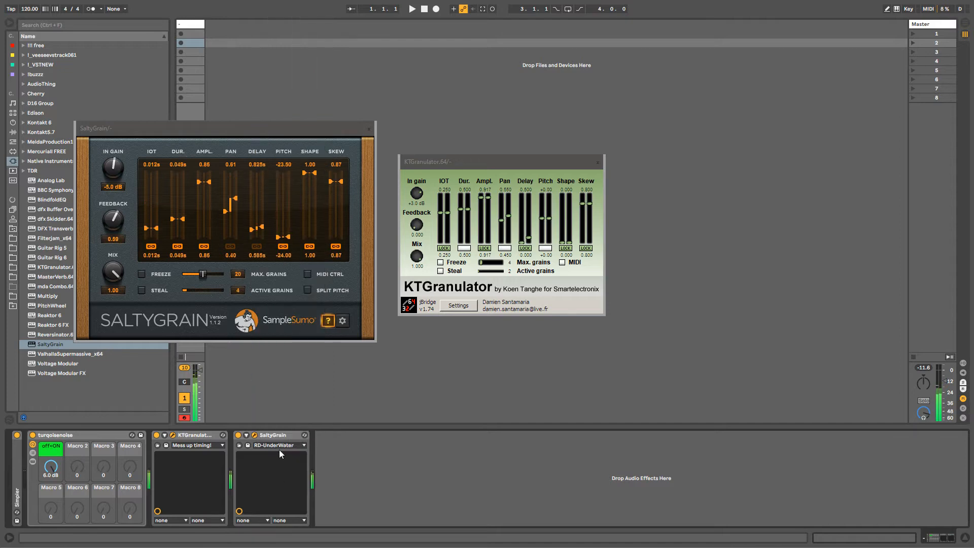
{"action": "left_click", "coordinate": [264, 446]}
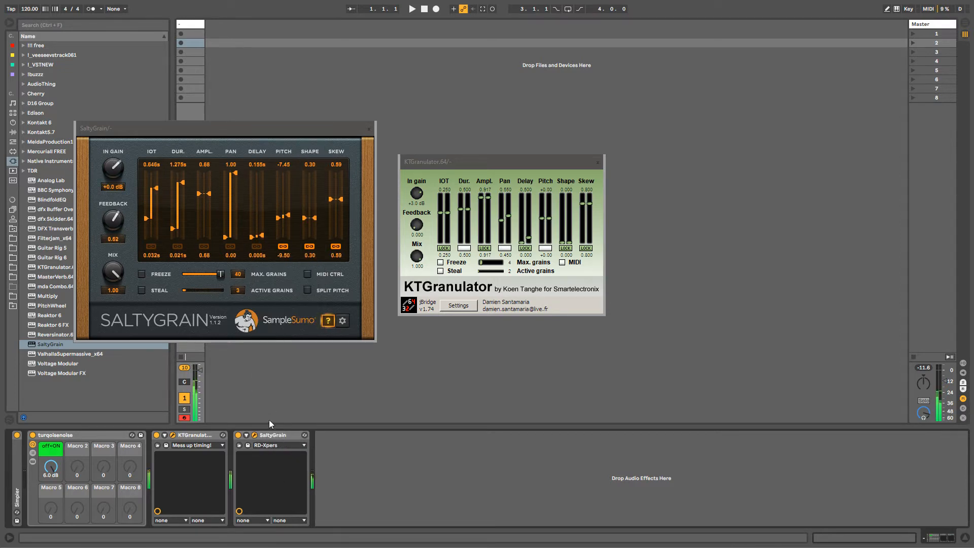
{"action": "left_click", "coordinate": [271, 436]}
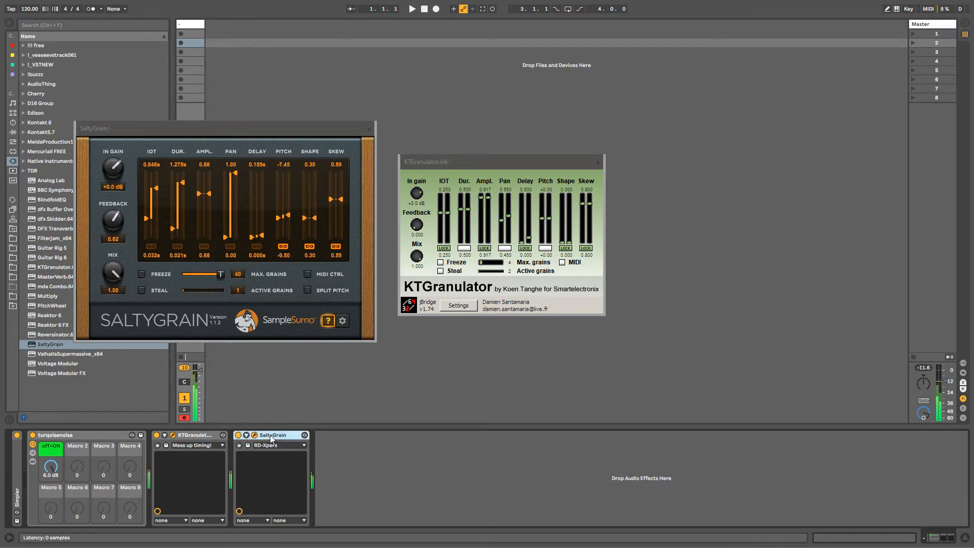
Close the open plug-in windows and delete SaltyGrain from the effect chain.
{"action": "left_click_drag", "start_coordinate": [276, 128], "coordinate": [289, 145]}
{"action": "left_click", "coordinate": [385, 134]}
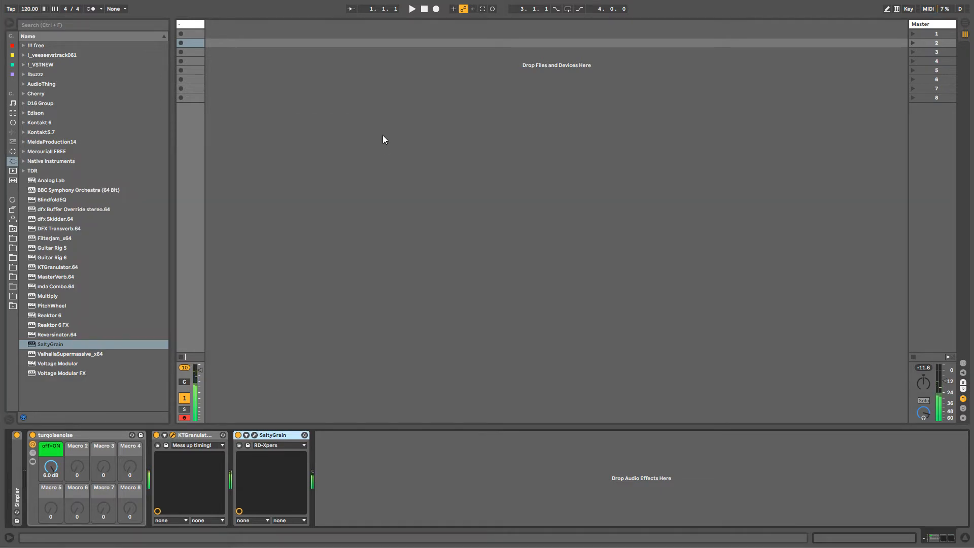
{"action": "left_click", "coordinate": [203, 436]}
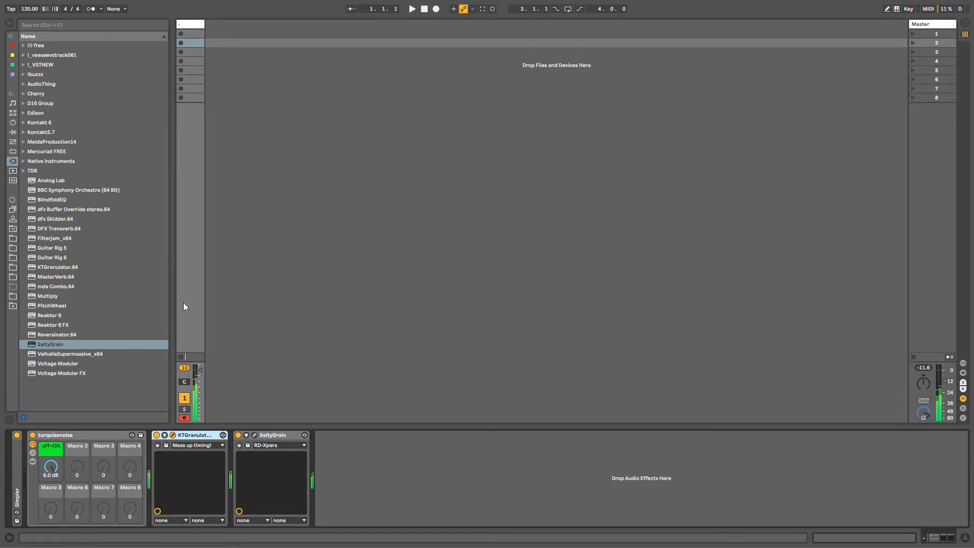
{"action": "left_click", "coordinate": [269, 435]}
{"action": "key", "text": "Delete"}
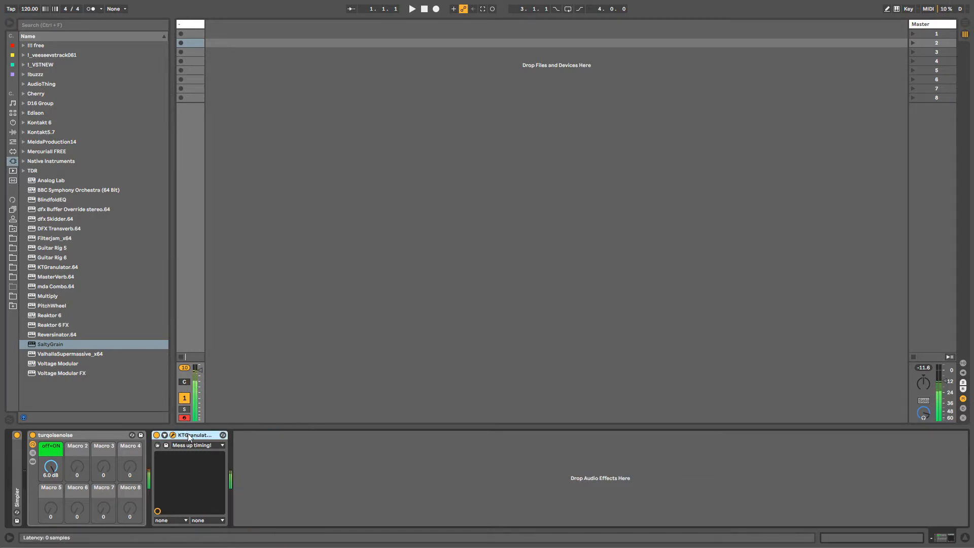
Open the KTGranulator window and place it just above the device chain.
{"action": "left_click", "coordinate": [173, 435]}
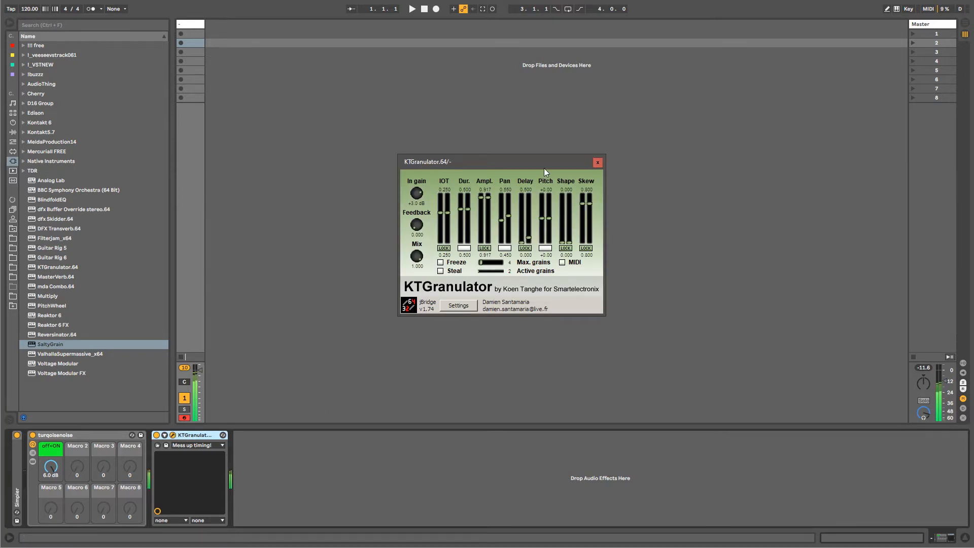
{"action": "left_click_drag", "start_coordinate": [544, 169], "coordinate": [363, 264]}
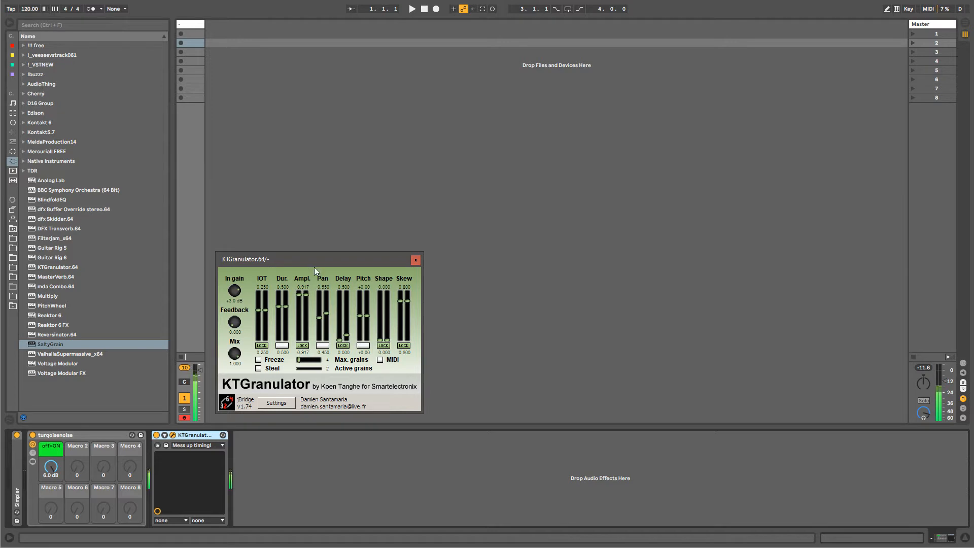
{"action": "mouse_move", "coordinate": [282, 262]}
{"action": "left_mouse_down"}
{"action": "mouse_move", "coordinate": [296, 251]}
{"action": "mouse_move", "coordinate": [284, 252]}
{"action": "left_mouse_up"}
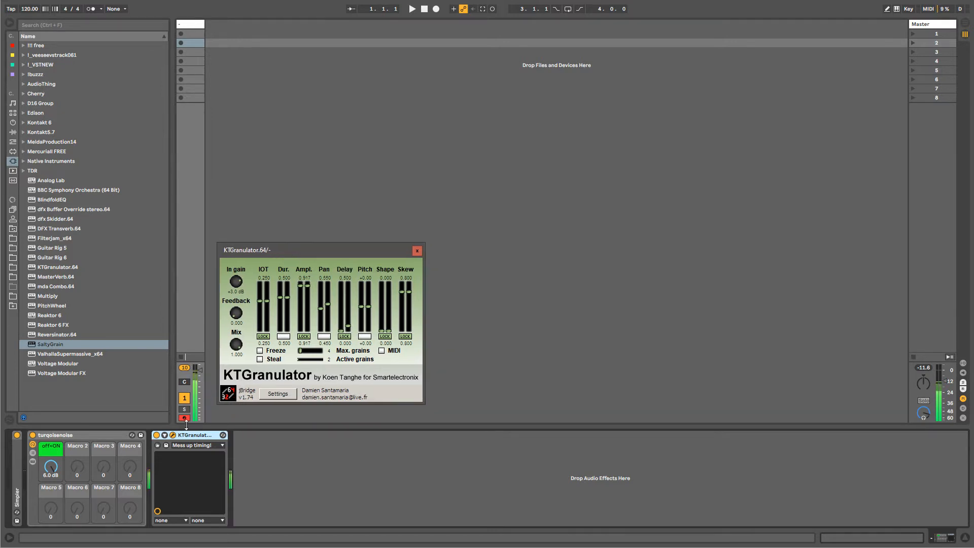
Audition KTGranulator's MM presets, including MM-Serial Mess 02, MM-Random Movements, MM-Antigravity and MM-Cheezy ChipMunk, ending on MM-6th's chord.
{"action": "left_click", "coordinate": [192, 445]}
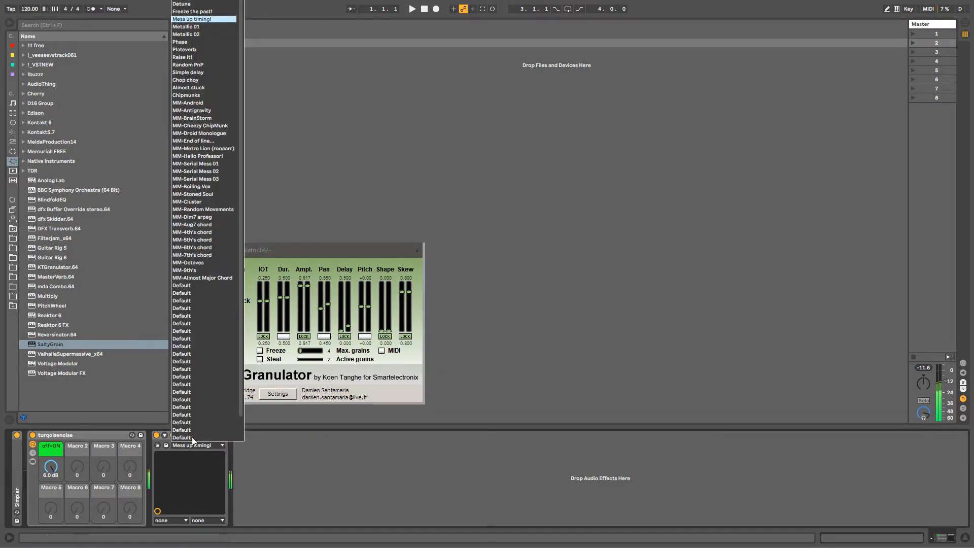
{"action": "left_click", "coordinate": [187, 164]}
{"action": "key", "text": "Down"}
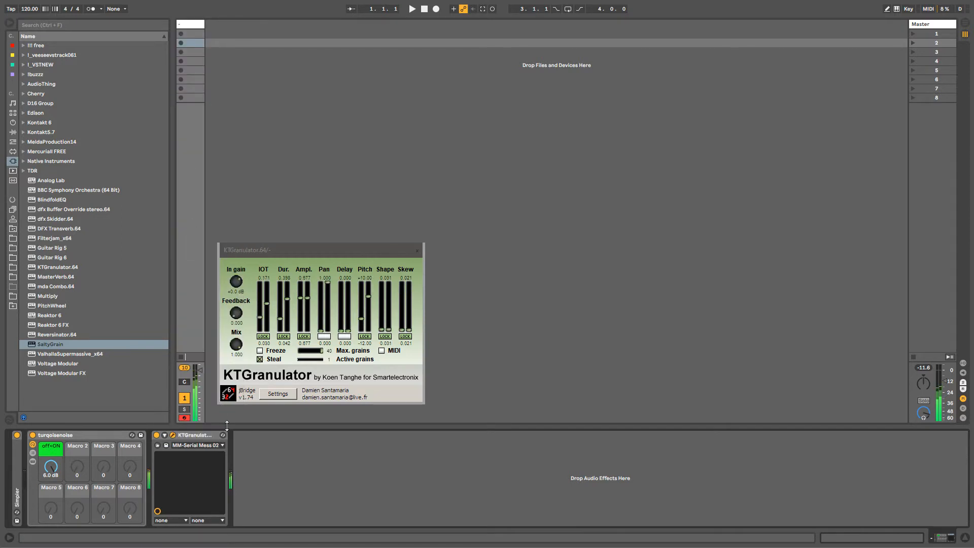
{"action": "key", "text": "Down"}
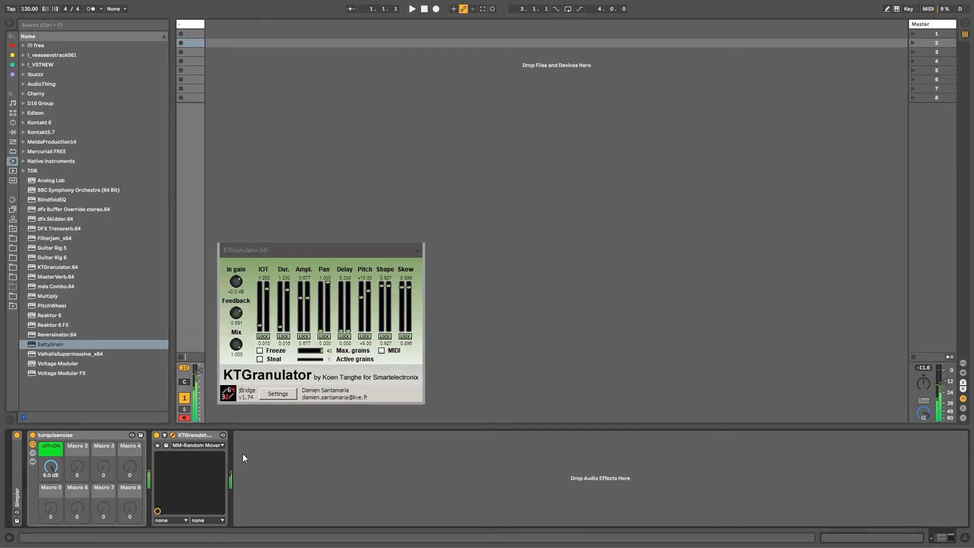
{"action": "key", "text": "Down"}
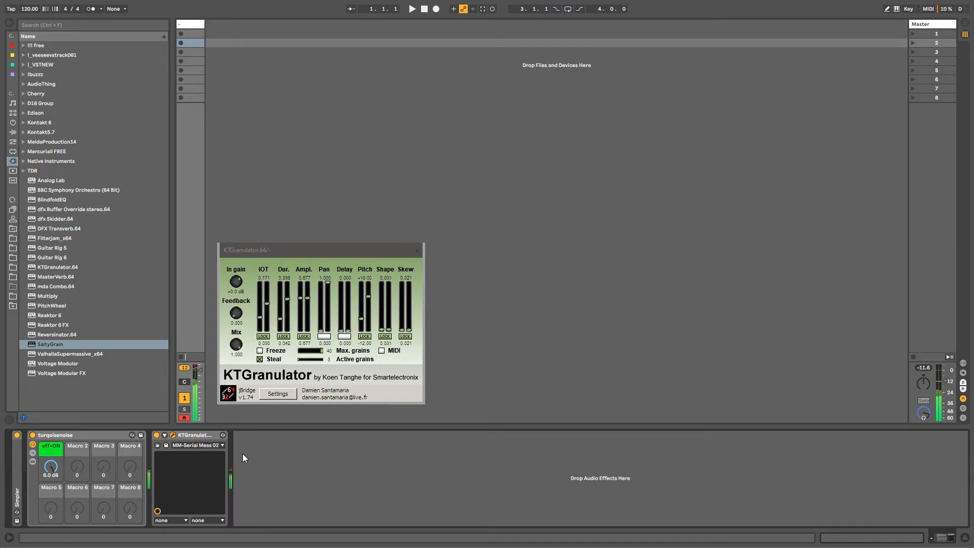
{"action": "key", "text": "Down"}
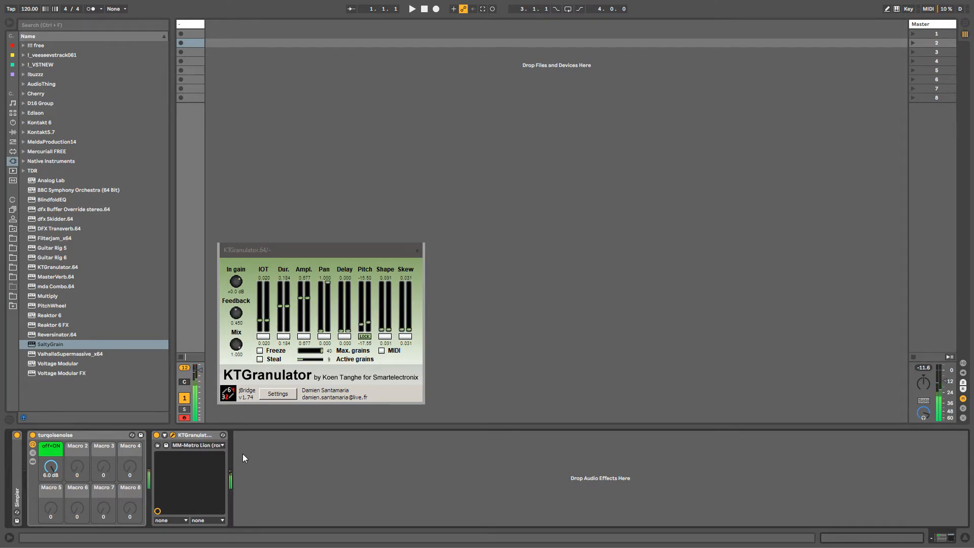
{"action": "key", "text": "Down"}
{"action": "key", "text": "Down"}
{"action": "key", "text": "Down"}
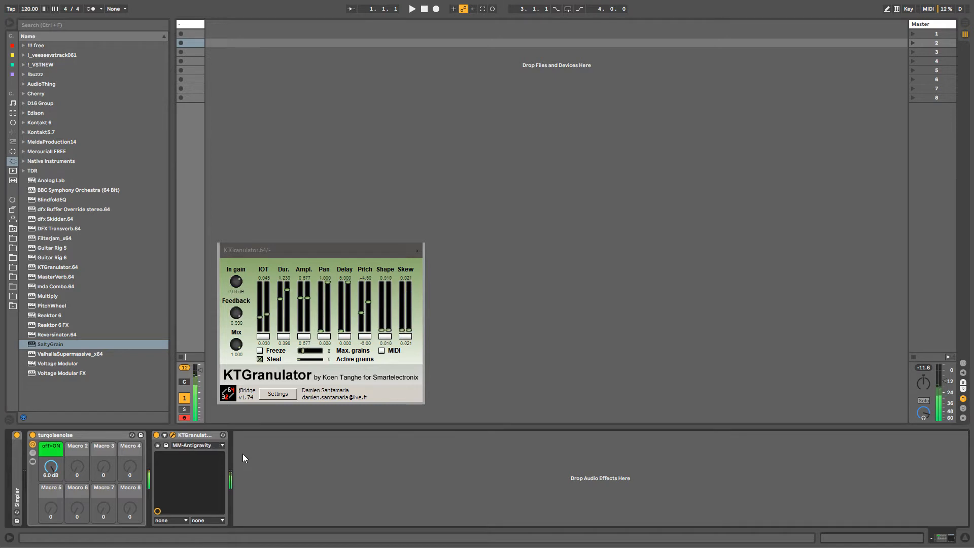
{"action": "key", "text": "Down"}
{"action": "key", "text": "Down"}
{"action": "key", "text": "Down"}
{"action": "key", "text": "Down"}
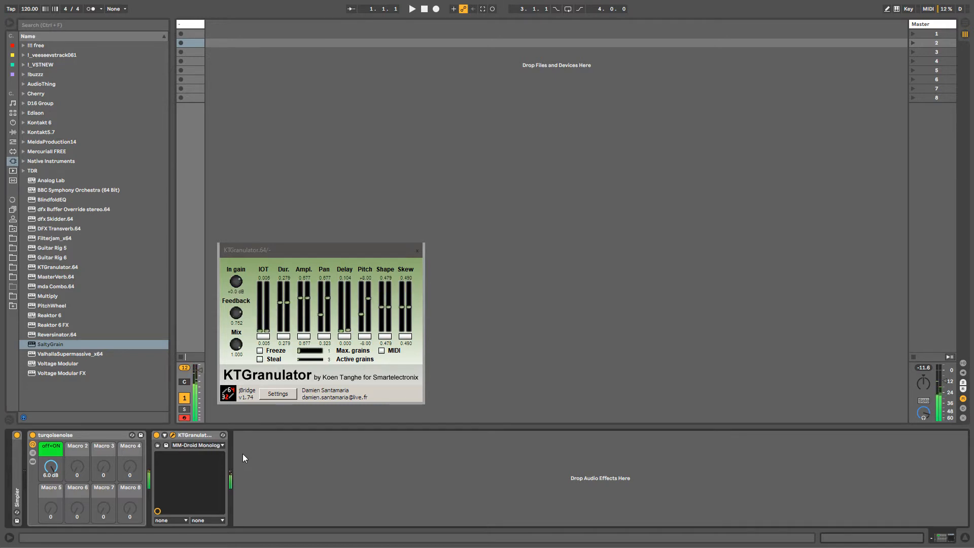
{"action": "key", "text": "Down"}
{"action": "key", "text": "Down"}
{"action": "key", "text": "Down"}
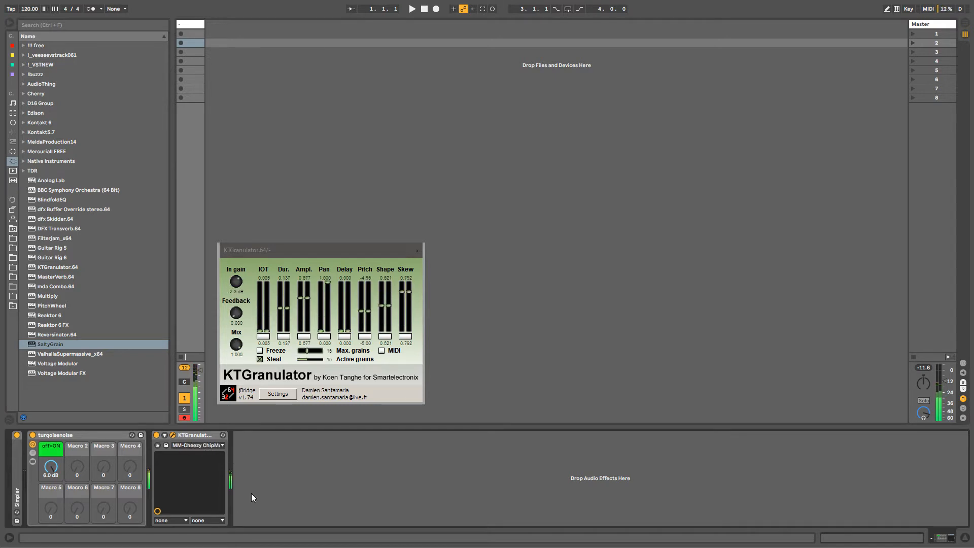
{"action": "key", "text": "Down"}
{"action": "key", "text": "Down"}
{"action": "key", "text": "Down"}
{"action": "left_click", "coordinate": [220, 445]}
{"action": "left_click", "coordinate": [184, 408]}
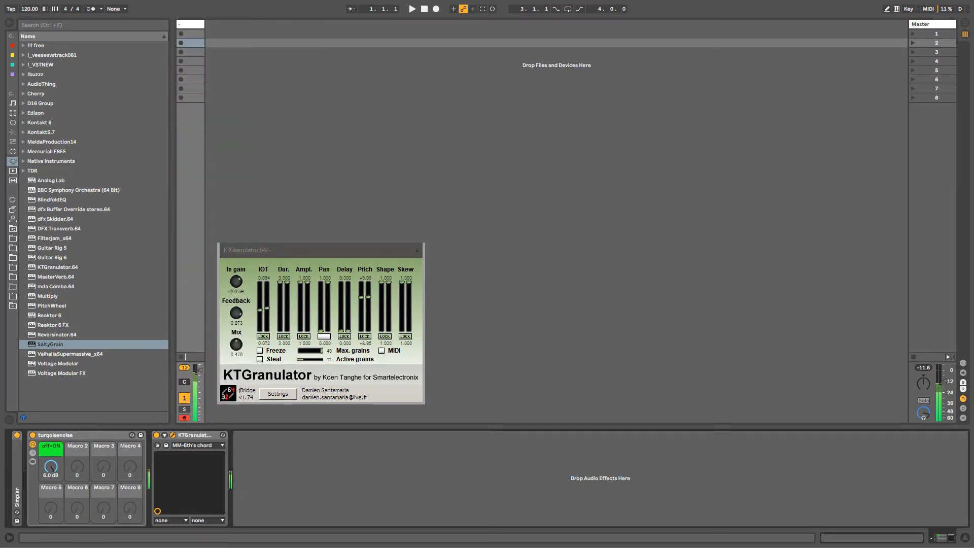
Insert a new MIDI track and load the MM-Droid Monologue preset in KTGranulator.
{"action": "key", "text": "ctrl+shift+t"}
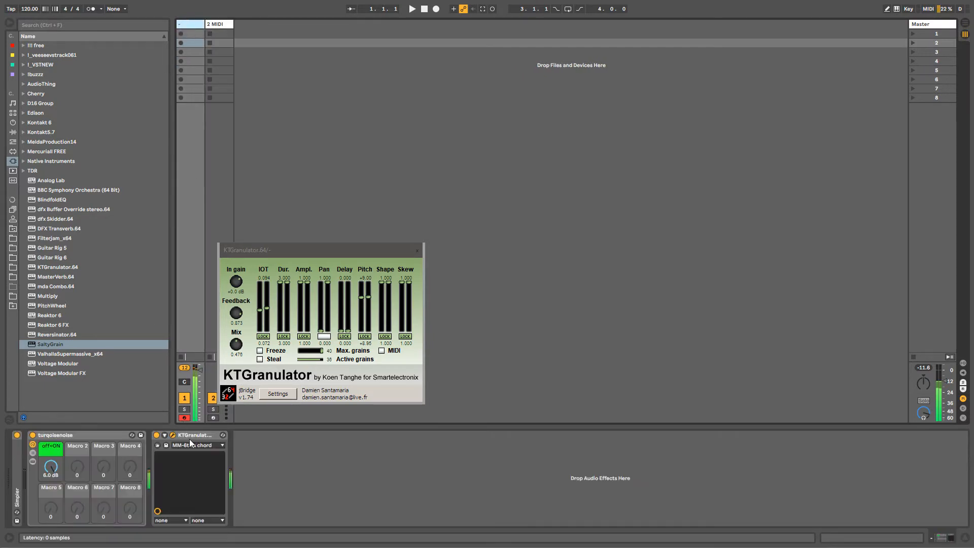
{"action": "left_click", "coordinate": [191, 445]}
{"action": "left_click", "coordinate": [203, 136]}
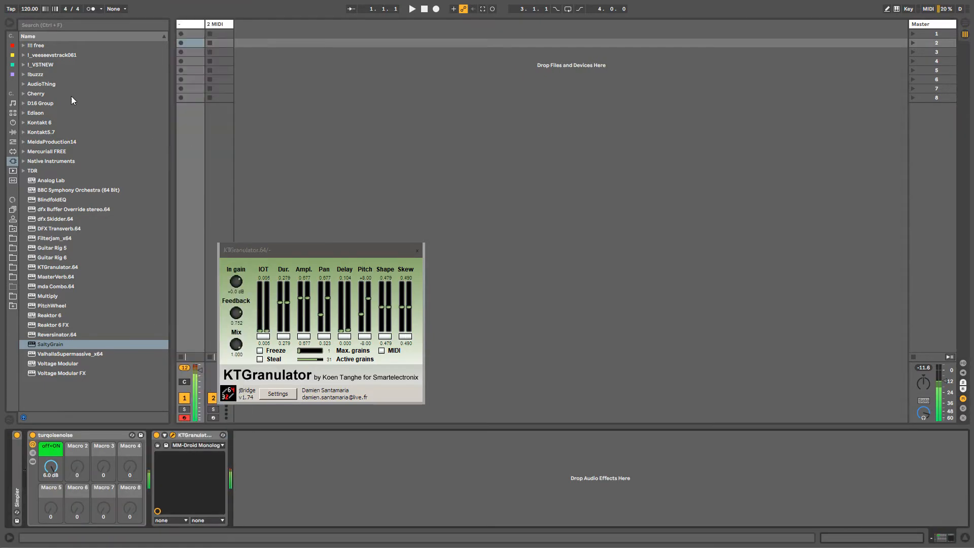
Insert Auto Pan between the turqoisenoise rack and KTGranulator, with 100 % amount, 0.51 Hz rate, 0° phase and a sawtooth waveform.
{"action": "left_click", "coordinate": [14, 123]}
{"action": "left_click", "coordinate": [13, 131]}
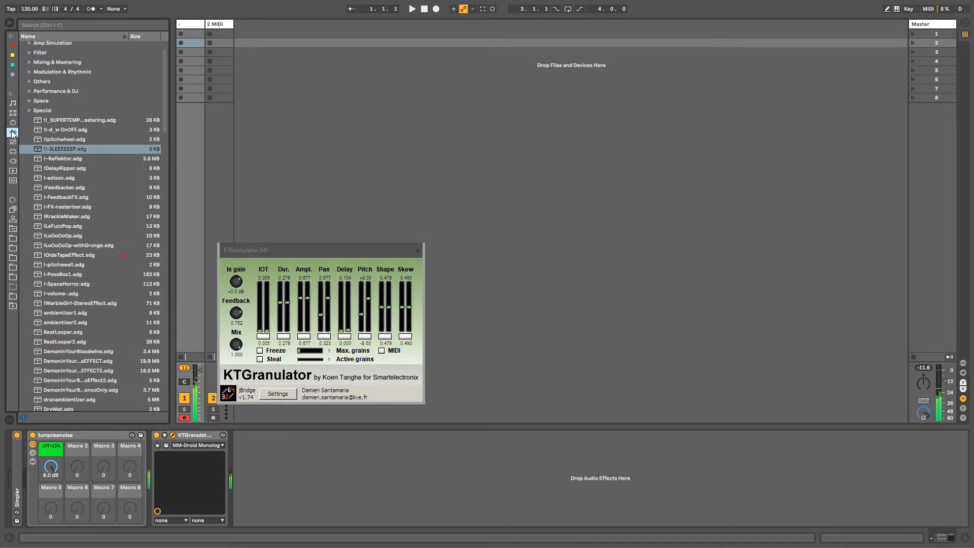
{"action": "left_click_drag", "start_coordinate": [165, 66], "coordinate": [167, 55]}
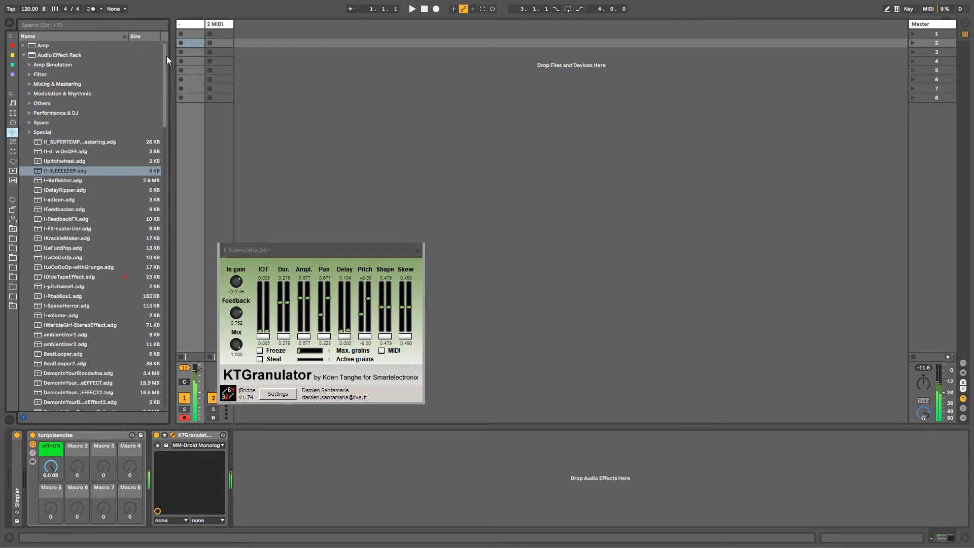
{"action": "left_click", "coordinate": [24, 54]}
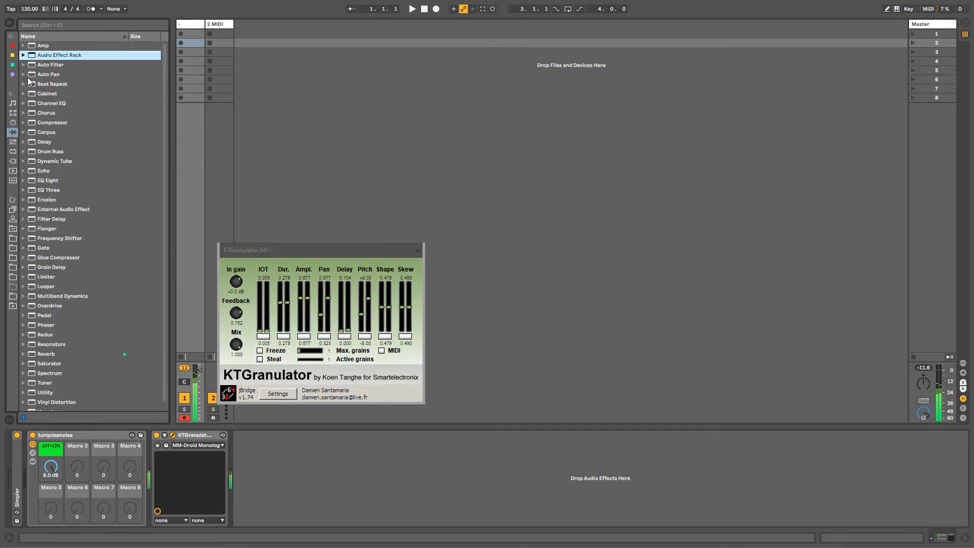
{"action": "mouse_move", "coordinate": [47, 74]}
{"action": "left_mouse_down"}
{"action": "mouse_move", "coordinate": [180, 480]}
{"action": "mouse_move", "coordinate": [164, 472]}
{"action": "mouse_move", "coordinate": [164, 457]}
{"action": "left_mouse_up"}
{"action": "left_click_drag", "start_coordinate": [187, 487], "coordinate": [188, 499]}
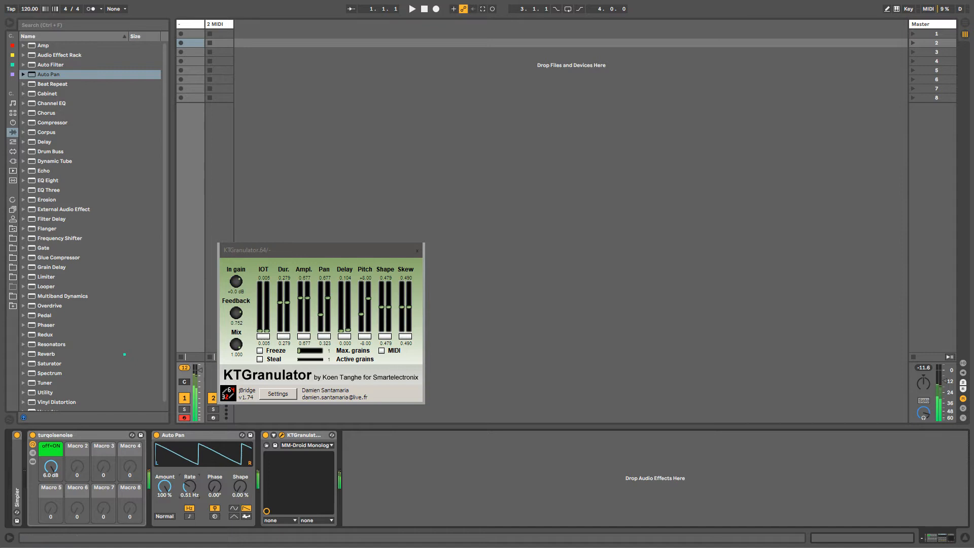
Audition KTGranulator presets, including MM-Android and Chop chop, and settle on MM-Boiling Vox.
{"action": "left_click", "coordinate": [302, 446]}
{"action": "left_click", "coordinate": [302, 439]}
{"action": "scroll", "coordinate": [302, 444], "scroll_direction": "down", "scroll_amount": 3}
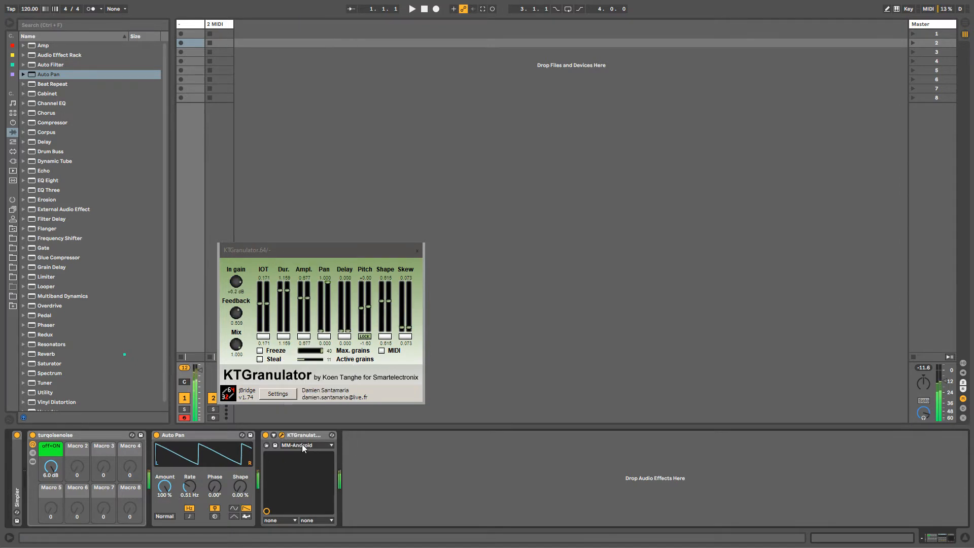
{"action": "scroll", "coordinate": [302, 443], "scroll_direction": "down", "scroll_amount": 2}
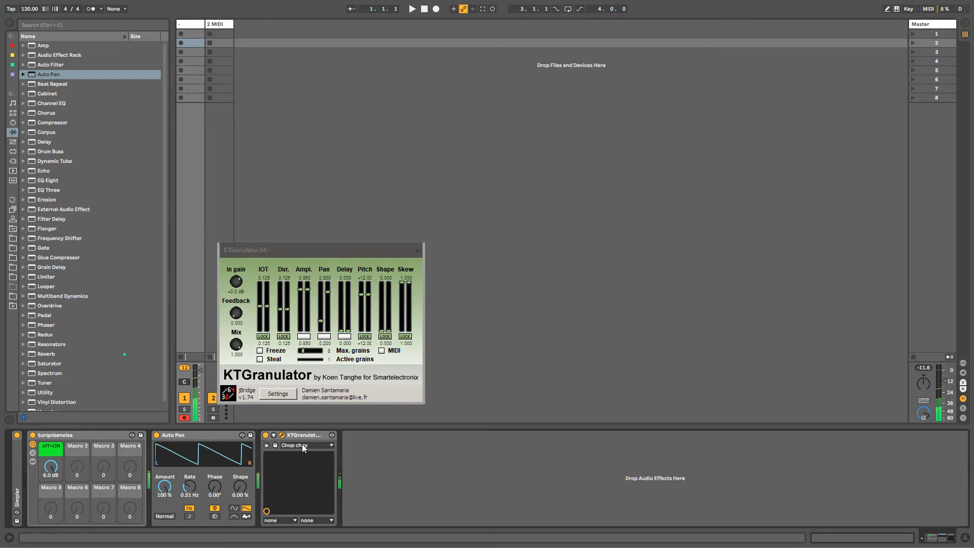
{"action": "left_click", "coordinate": [307, 443]}
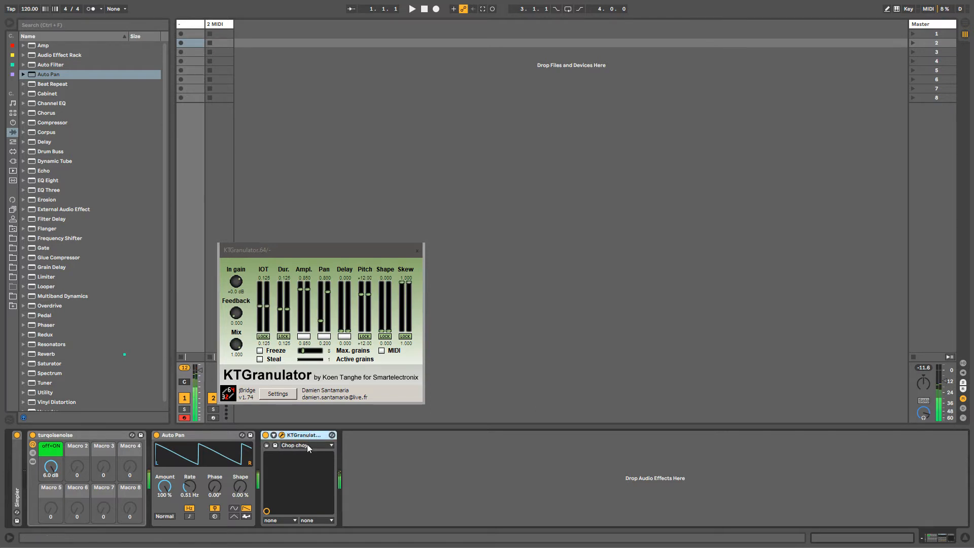
{"action": "left_click", "coordinate": [302, 183]}
Create an empty MIDI clip in the first slot of the 2 MIDI track and duplicate it twice below.
{"action": "left_click", "coordinate": [222, 24]}
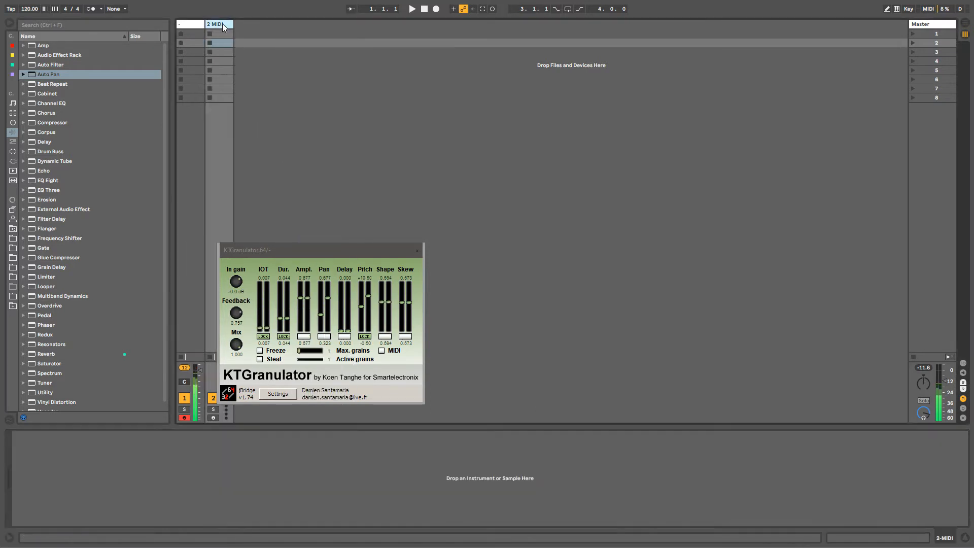
{"action": "double_click", "coordinate": [218, 34]}
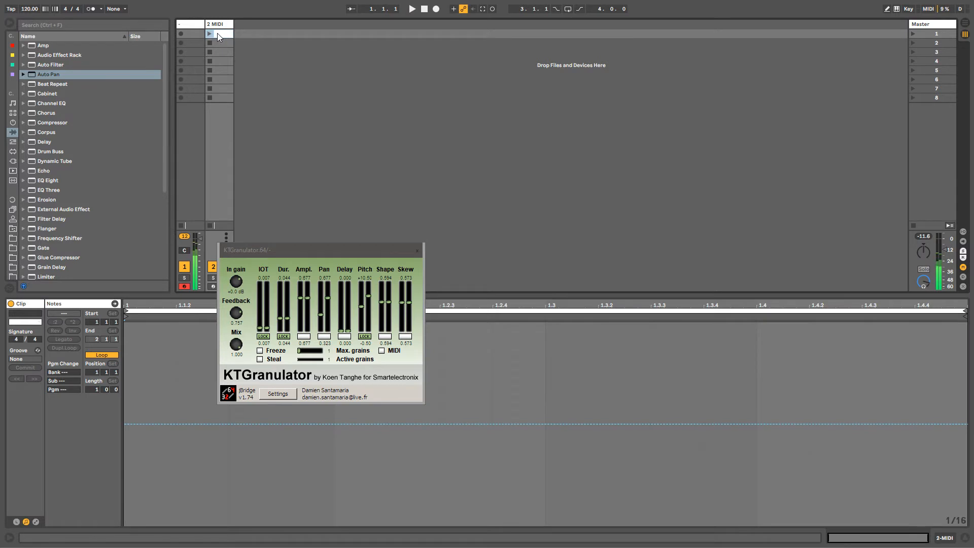
{"action": "key", "text": "ctrl+d"}
{"action": "key", "text": "ctrl+d"}
Return to the first track's device chain and shift the KTGranulator window slightly.
{"action": "left_click", "coordinate": [189, 25]}
{"action": "left_click", "coordinate": [215, 35]}
{"action": "left_click", "coordinate": [190, 24]}
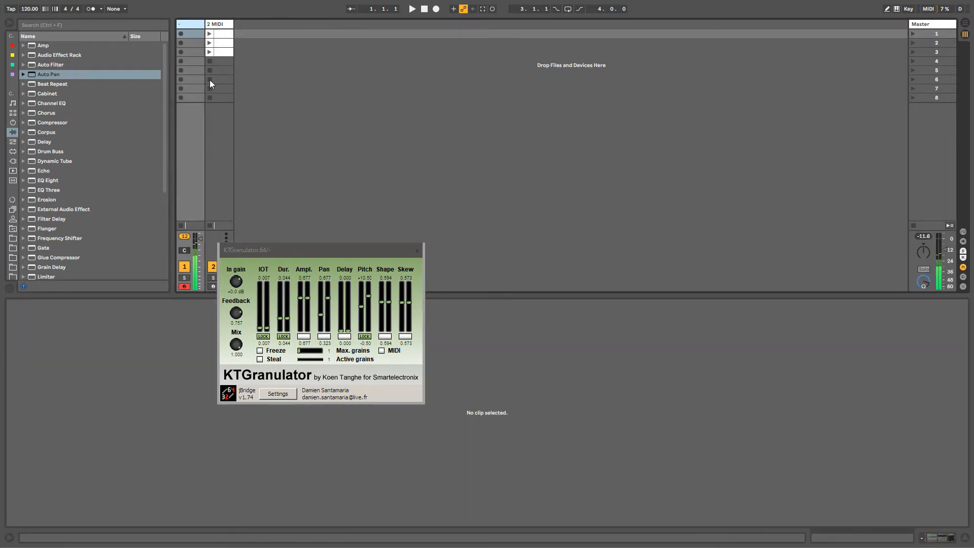
{"action": "left_click", "coordinate": [190, 24]}
{"action": "left_click_drag", "start_coordinate": [275, 249], "coordinate": [302, 250]}
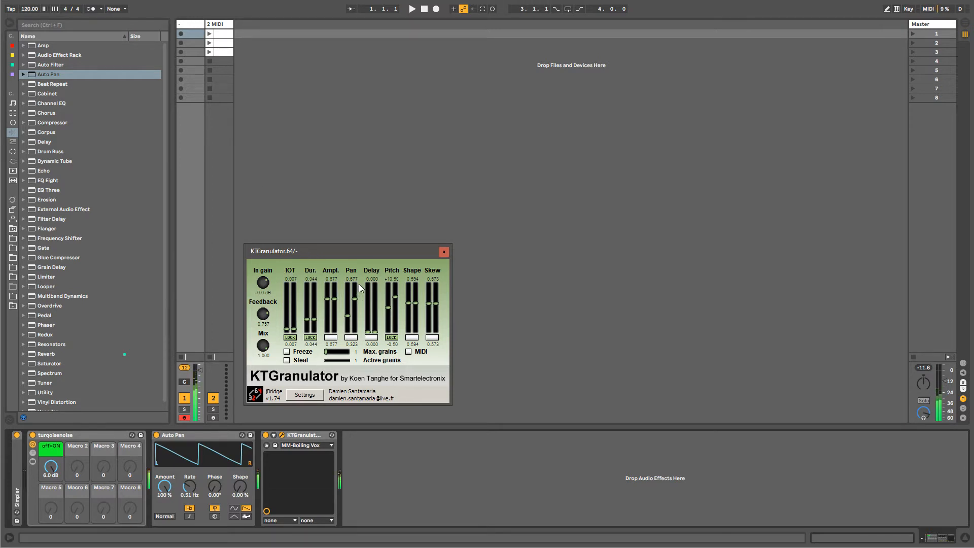
Launch the first MIDI clip and give the three clips program changes 1, 2 and 3 respectively.
{"action": "left_click", "coordinate": [209, 33]}
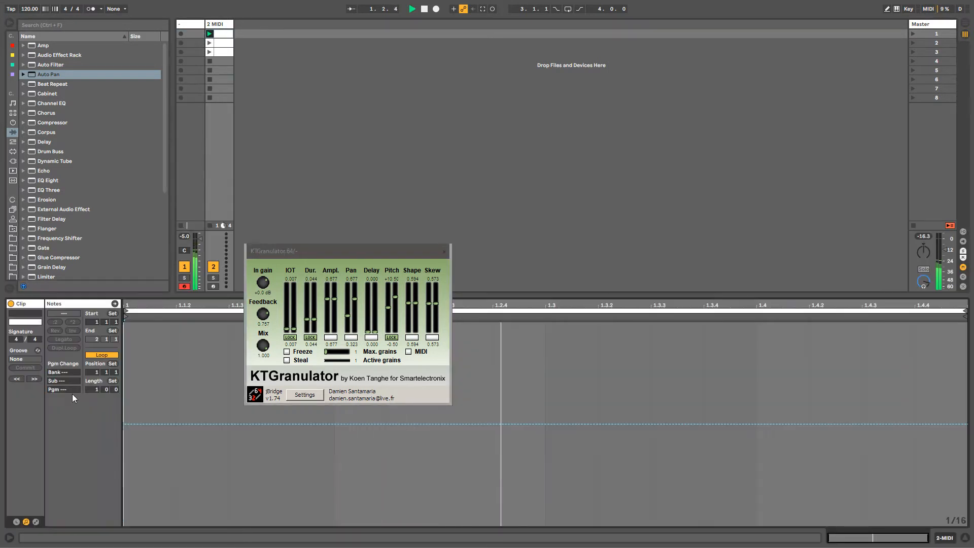
{"action": "left_click", "coordinate": [225, 43]}
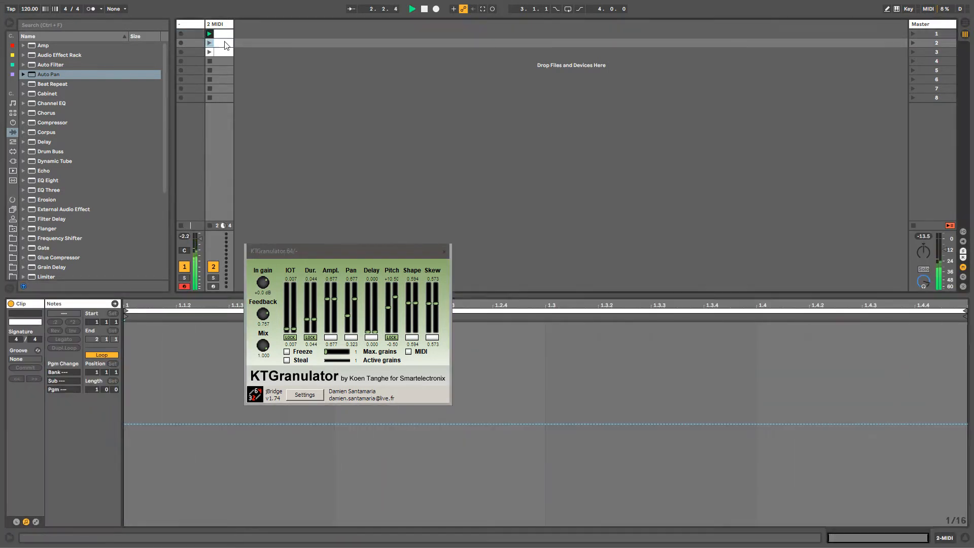
{"action": "scroll", "coordinate": [74, 390], "scroll_direction": "up", "scroll_amount": 2}
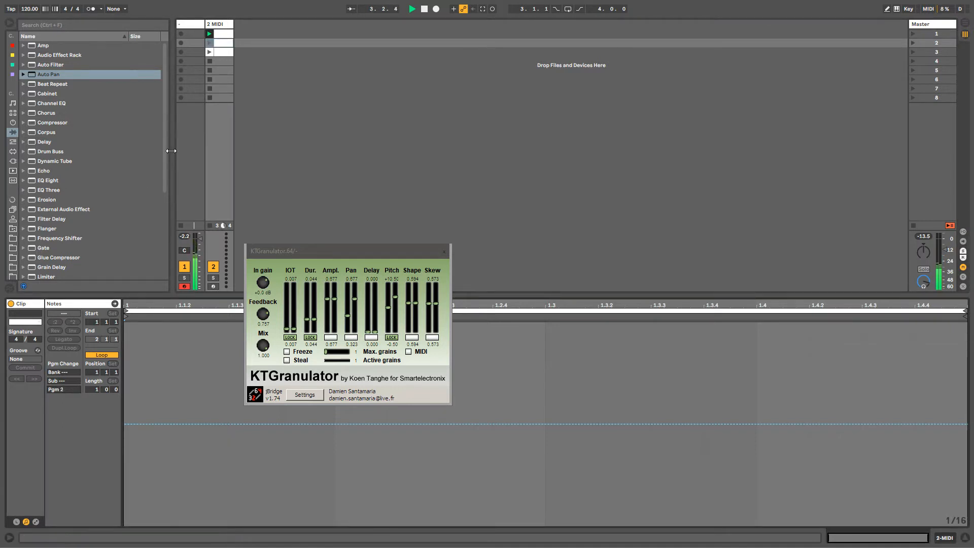
{"action": "left_click", "coordinate": [218, 52]}
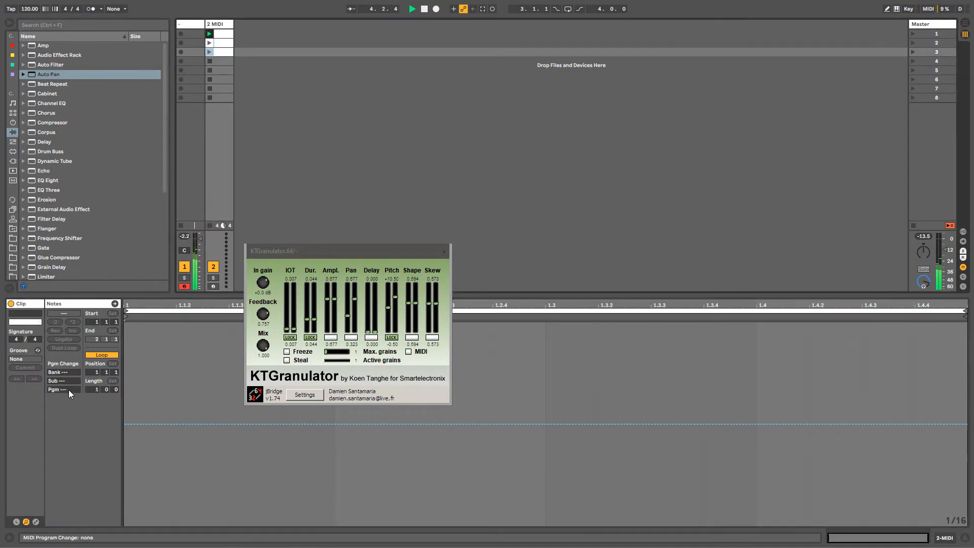
{"action": "scroll", "coordinate": [68, 390], "scroll_direction": "up", "scroll_amount": 2}
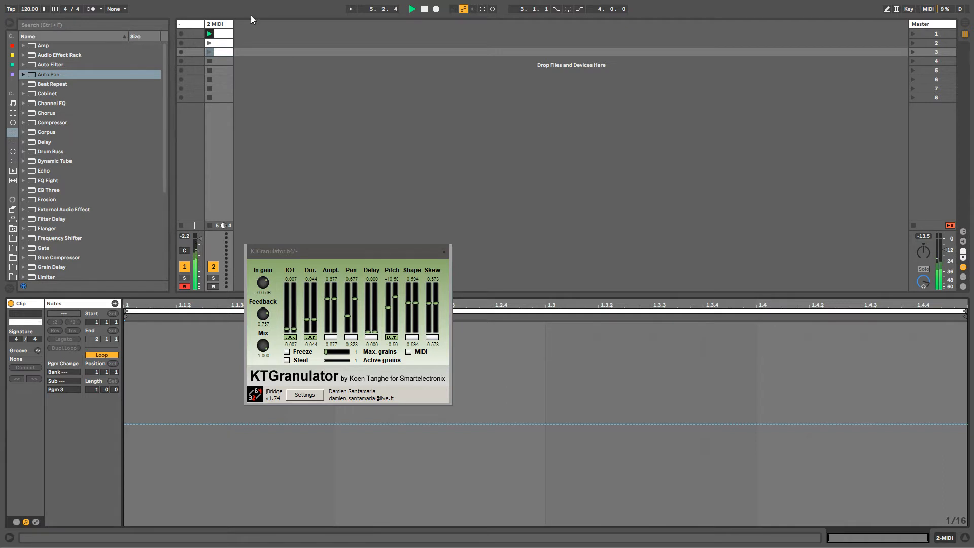
Assign a follow action with a time of 0 2 0 to all three MIDI clips and launch the first clip.
{"action": "key", "text": "ctrl+a"}
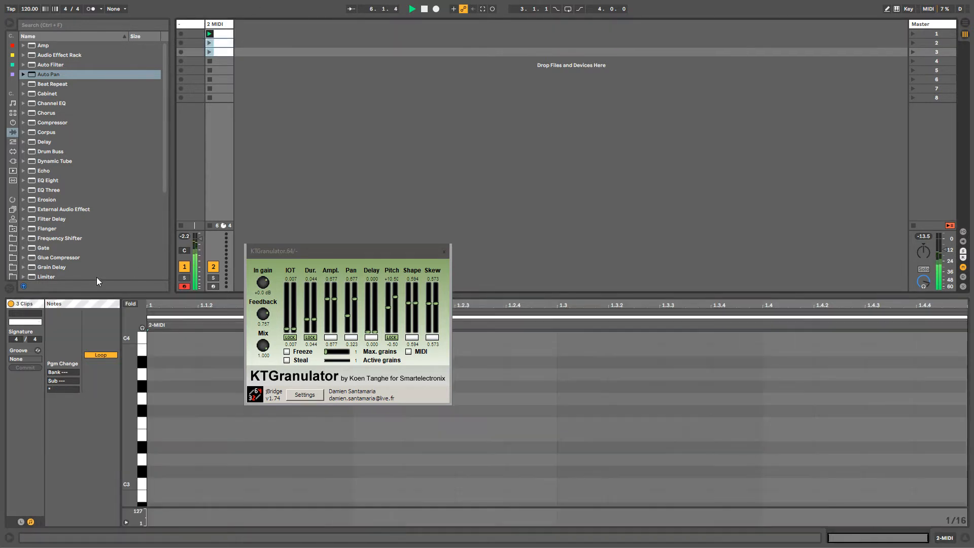
{"action": "left_click", "coordinate": [21, 521]}
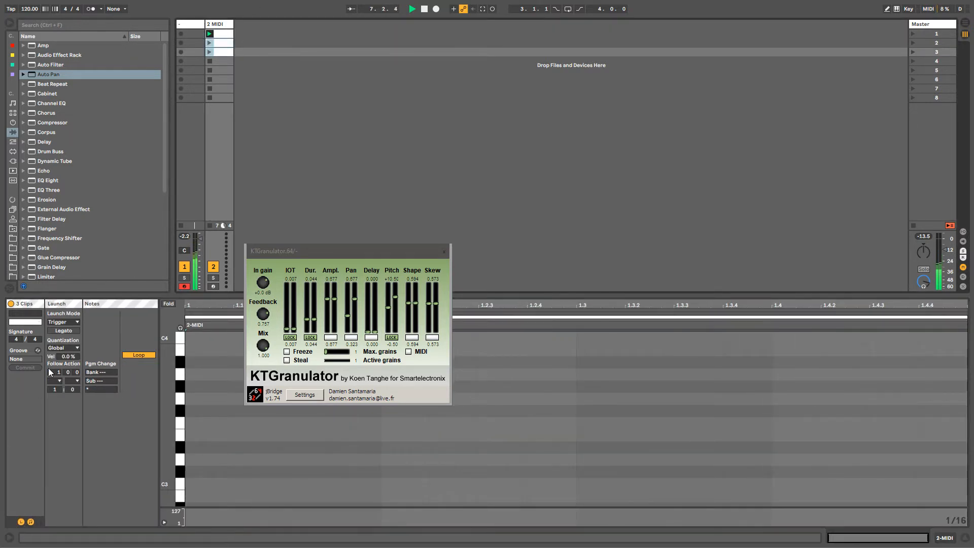
{"action": "left_click", "coordinate": [59, 380]}
{"action": "left_click", "coordinate": [62, 450]}
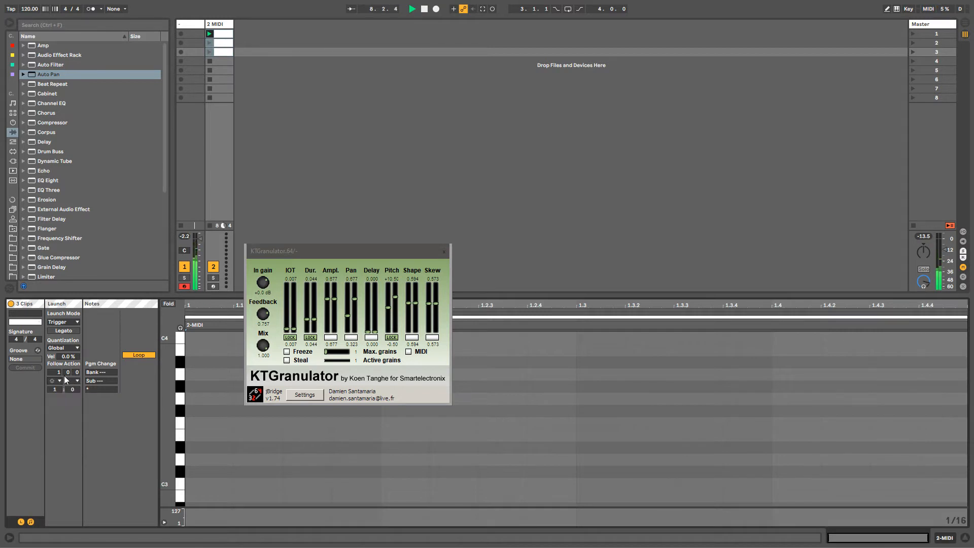
{"action": "left_click_drag", "start_coordinate": [58, 375], "coordinate": [59, 385]}
{"action": "left_click", "coordinate": [208, 34]}
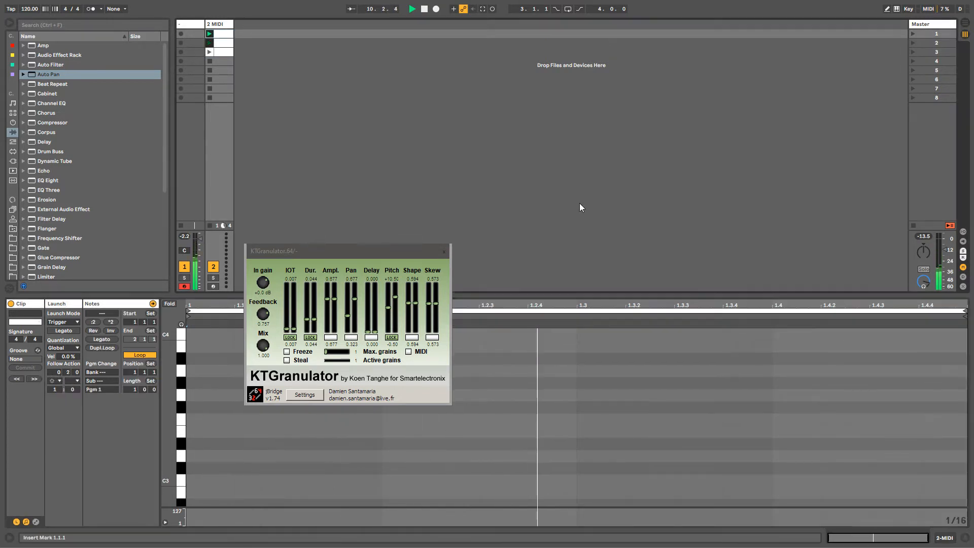
Route the 2 MIDI track's output to KTGranulator on the first track, then reposition the plug-in window above that track's device chain.
{"action": "left_click", "coordinate": [598, 150]}
{"action": "key", "text": "ctrl+alt+i"}
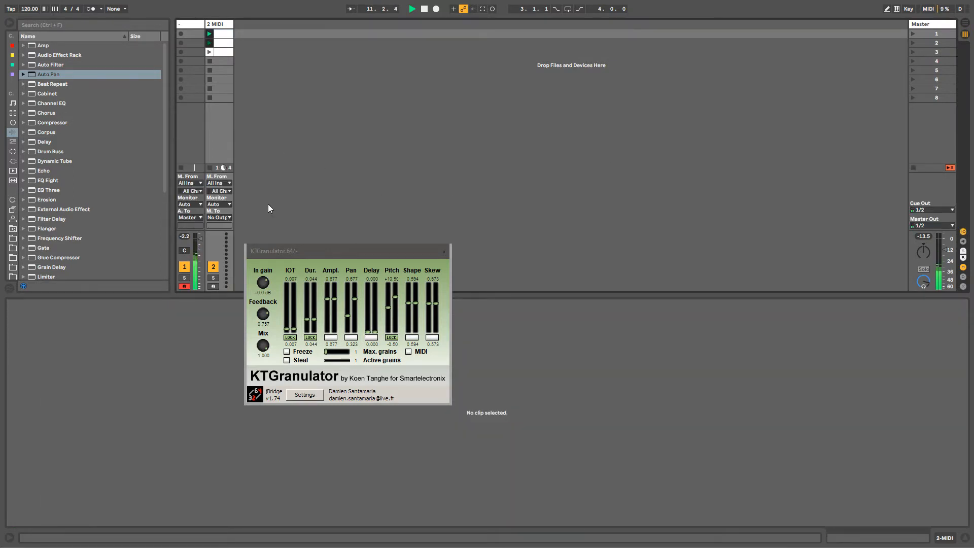
{"action": "left_click", "coordinate": [228, 217]}
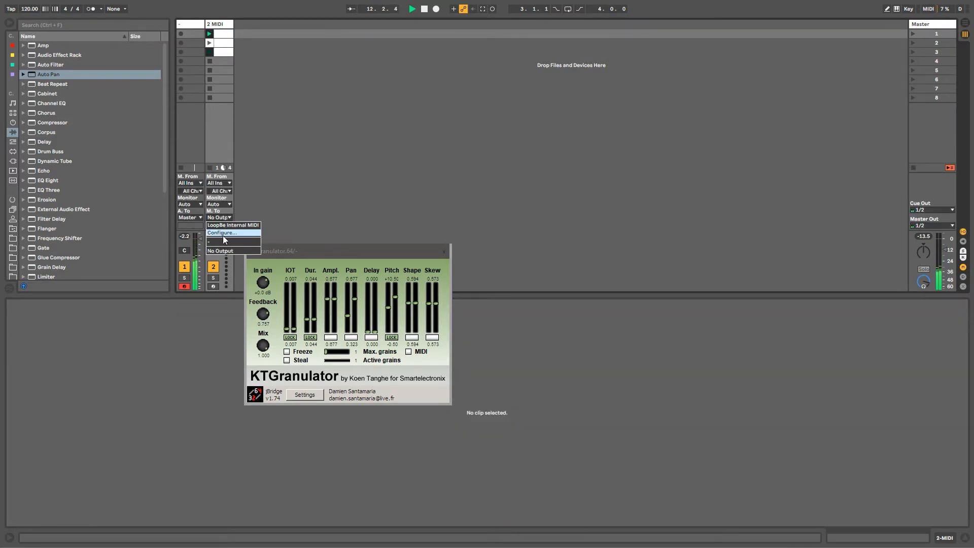
{"action": "left_click", "coordinate": [222, 237]}
{"action": "left_click", "coordinate": [219, 225]}
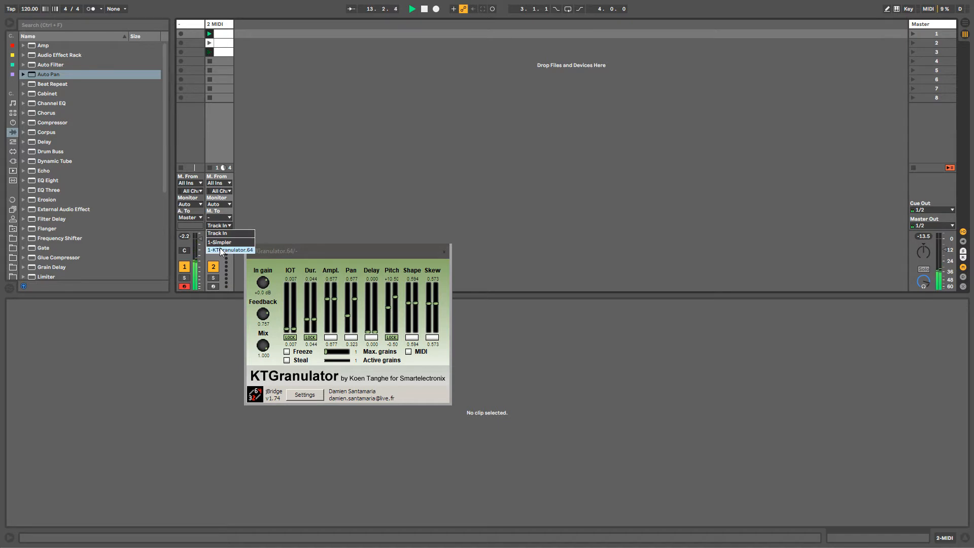
{"action": "left_click", "coordinate": [220, 248]}
{"action": "left_click", "coordinate": [191, 25]}
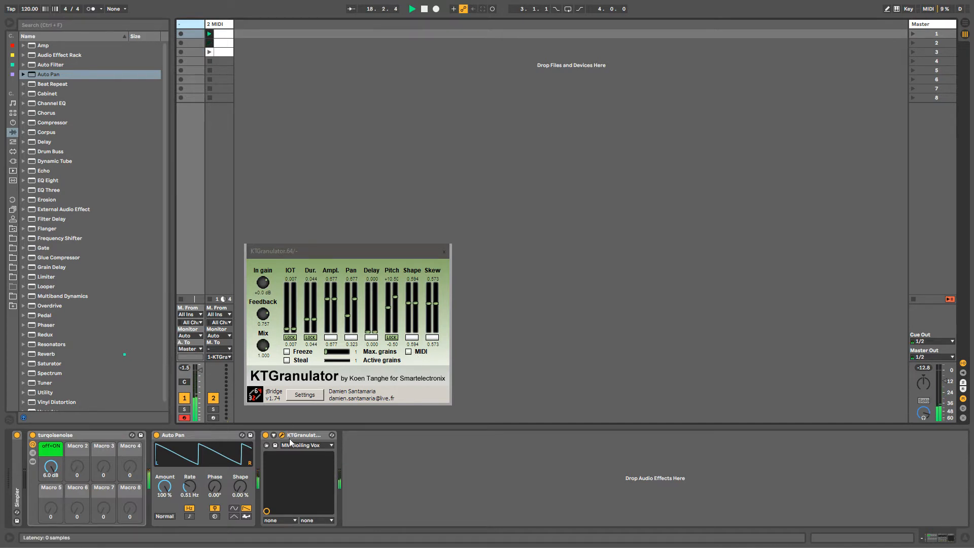
{"action": "left_click_drag", "start_coordinate": [333, 257], "coordinate": [373, 245]}
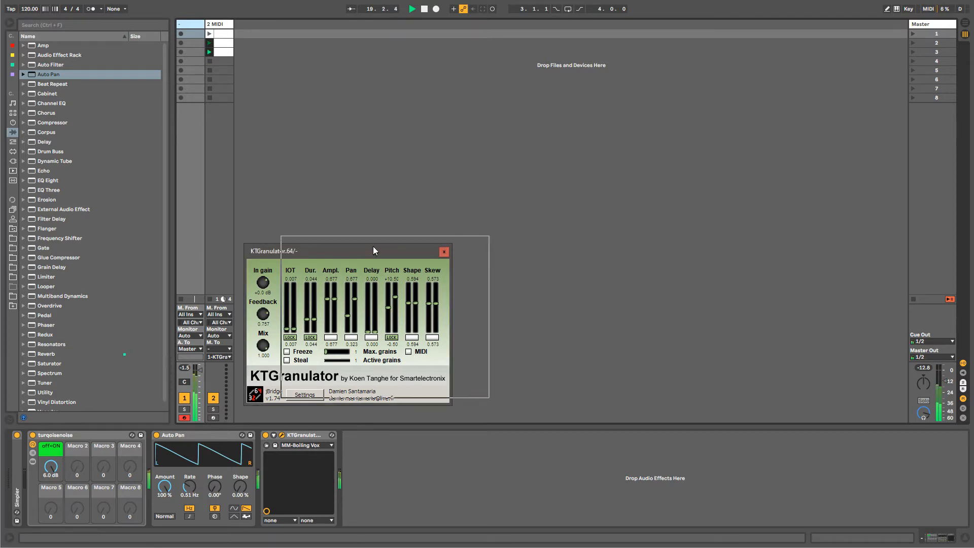
Insert the Guitar Rig 5 plug-in after KTGranulator on the first track and check its preset list.
{"action": "left_click", "coordinate": [13, 161]}
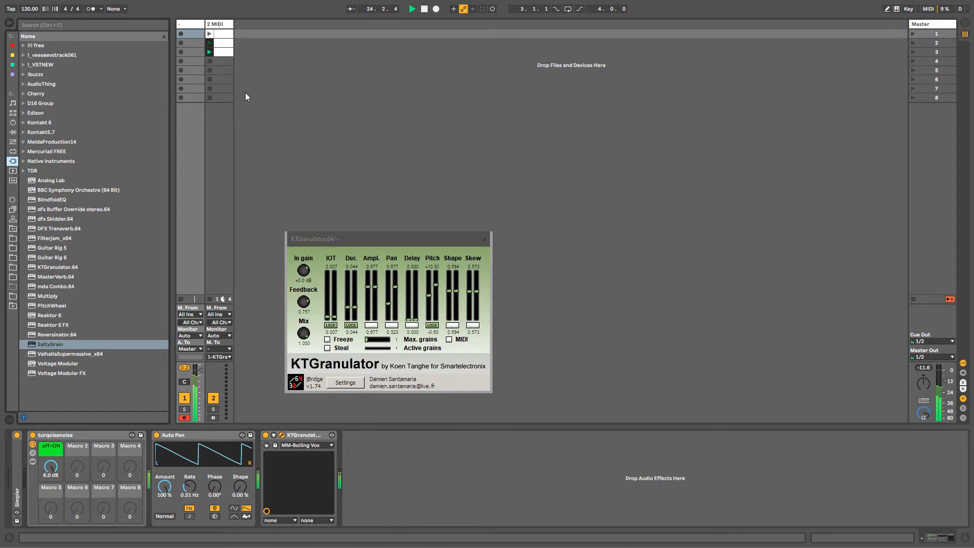
{"action": "left_click", "coordinate": [46, 316]}
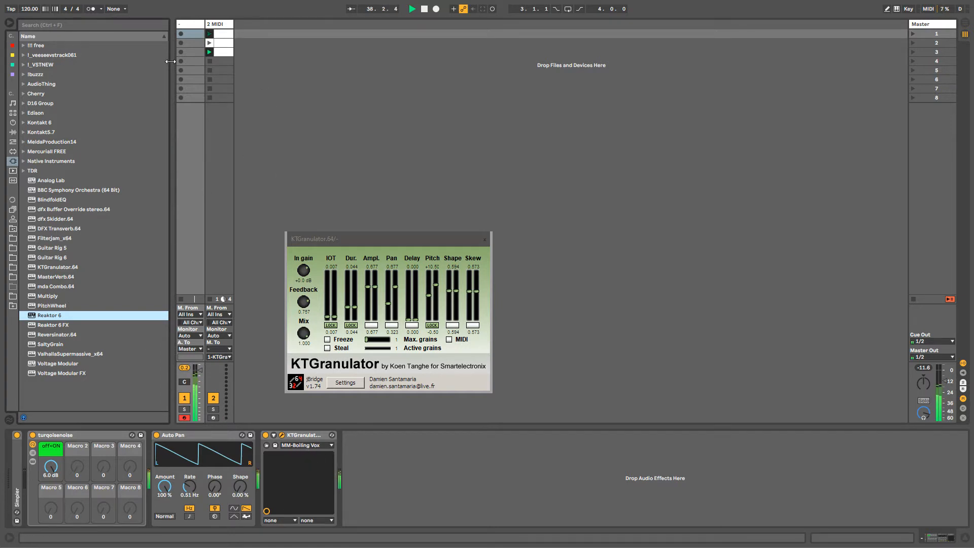
{"action": "left_click_drag", "start_coordinate": [50, 248], "coordinate": [378, 423]}
{"action": "left_click", "coordinate": [418, 445]}
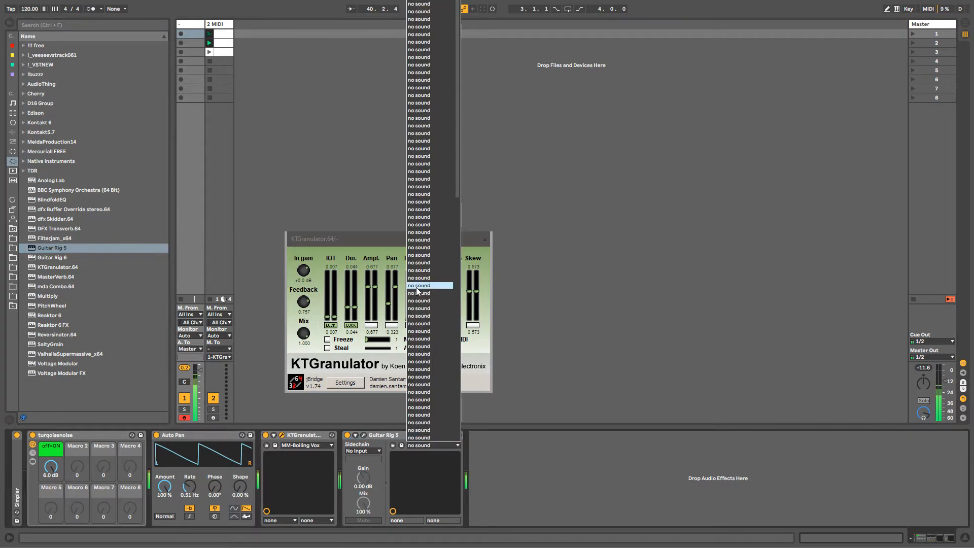
{"action": "left_click", "coordinate": [378, 481]}
Load the 70's Octave Solo preset in the Guitar Rig 5 window and close it.
{"action": "left_click", "coordinate": [363, 435]}
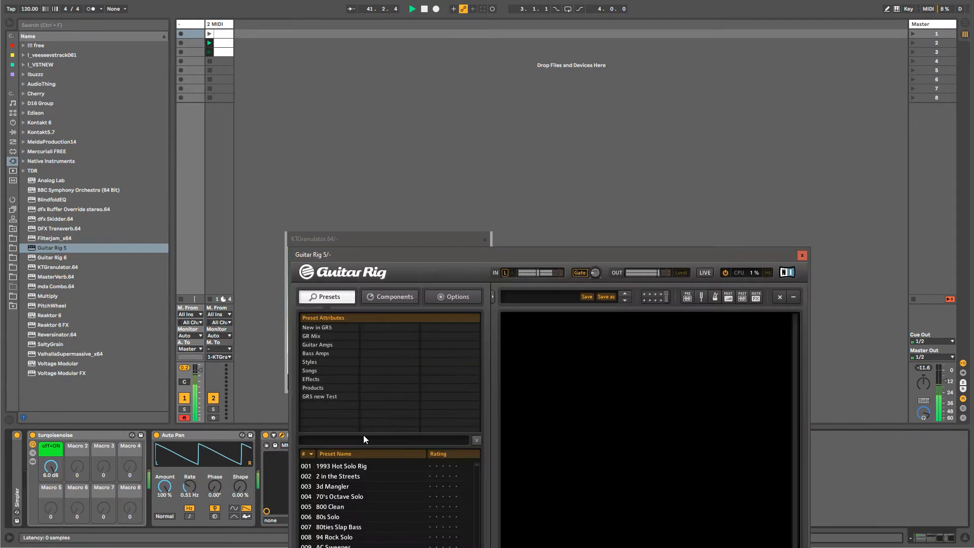
{"action": "left_click", "coordinate": [340, 507]}
{"action": "left_click", "coordinate": [340, 497]}
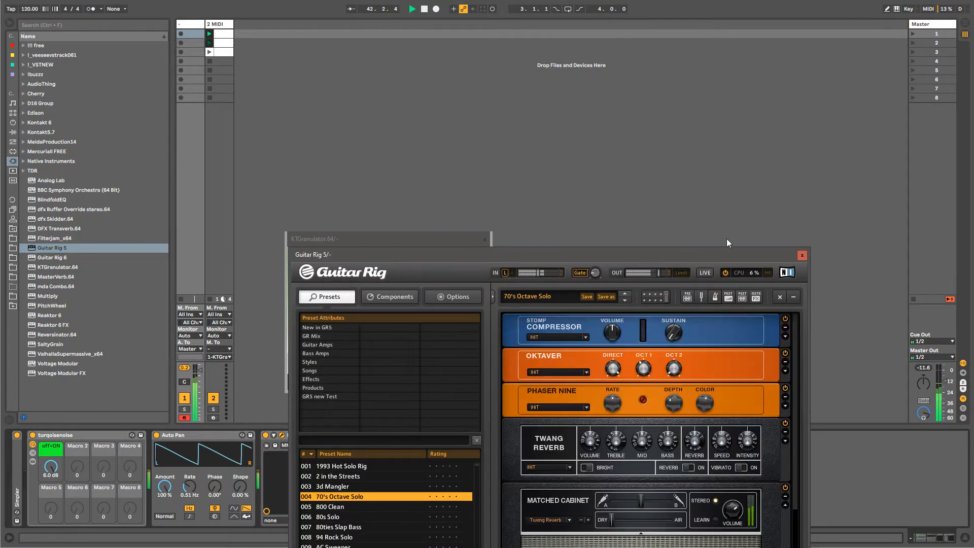
{"action": "left_click", "coordinate": [802, 255]}
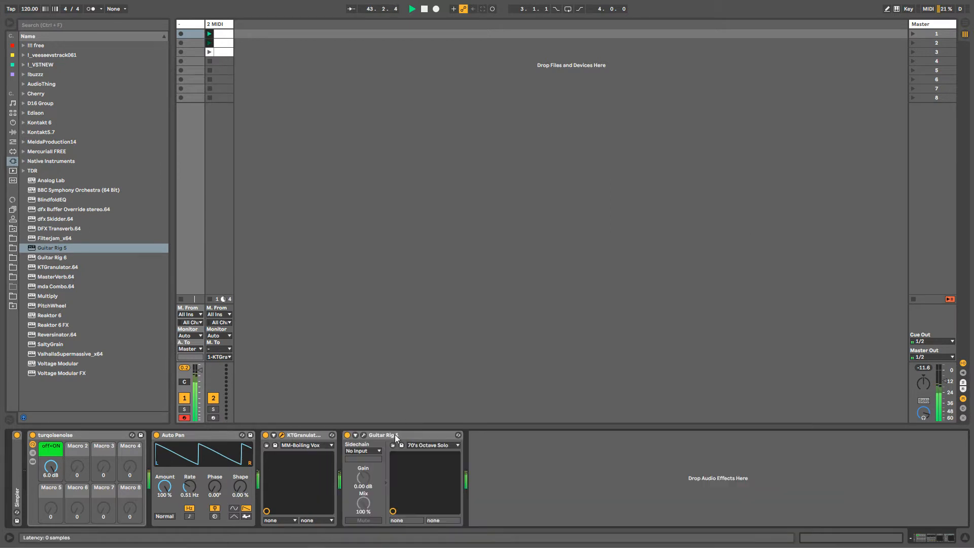
Reroute the 2 MIDI track's output to Guitar Rig 5 on the first track.
{"action": "left_click", "coordinate": [219, 357]}
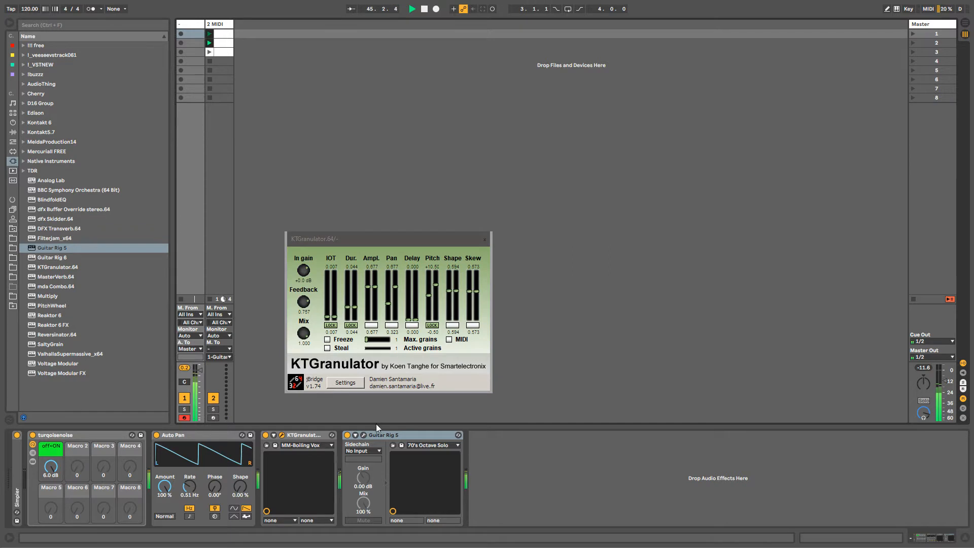
{"action": "left_click", "coordinate": [425, 444]}
{"action": "left_click", "coordinate": [431, 449]}
Review the three clips on the 2 MIDI track, insert another MIDI track beside it and select 2 MIDI.
{"action": "left_click", "coordinate": [224, 45]}
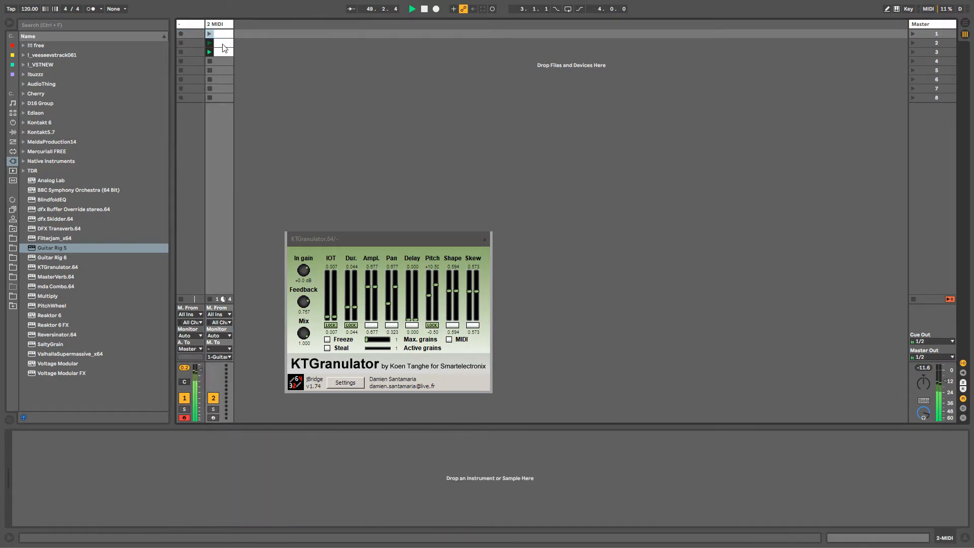
{"action": "left_click", "coordinate": [223, 52]}
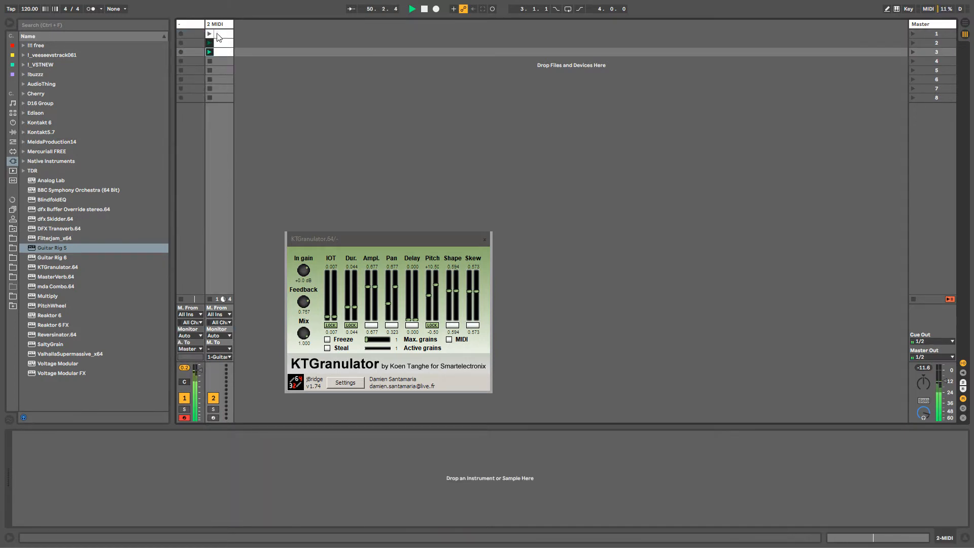
{"action": "left_click", "coordinate": [218, 34]}
{"action": "key", "text": "Down"}
{"action": "key", "text": "Down"}
{"action": "key", "text": "ctrl+shift+t"}
{"action": "left_click", "coordinate": [221, 28]}
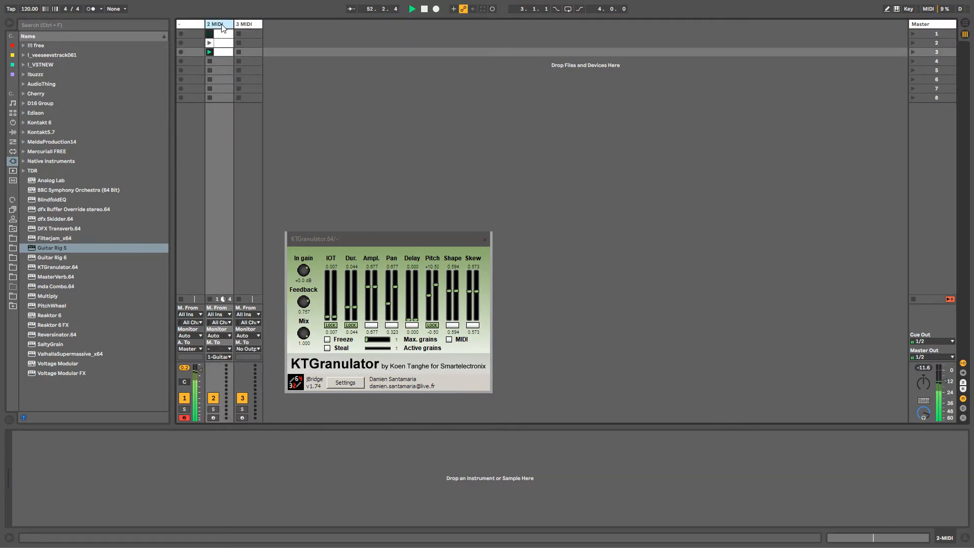
Search the browser for "program c" and load ProgramChangeGR.amxd onto the 3 MIDI track.
{"action": "key", "text": "ctrl+f"}
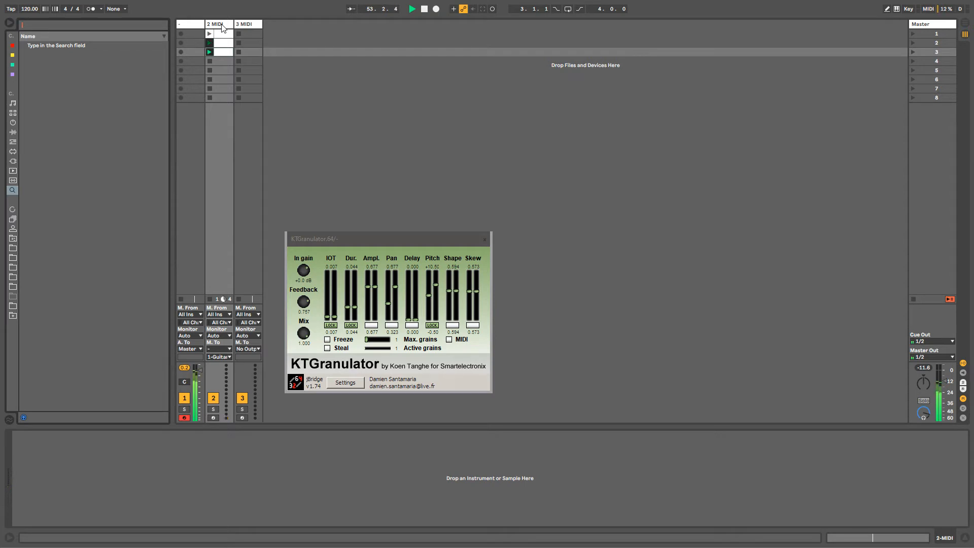
{"action": "type", "text": "program c"}
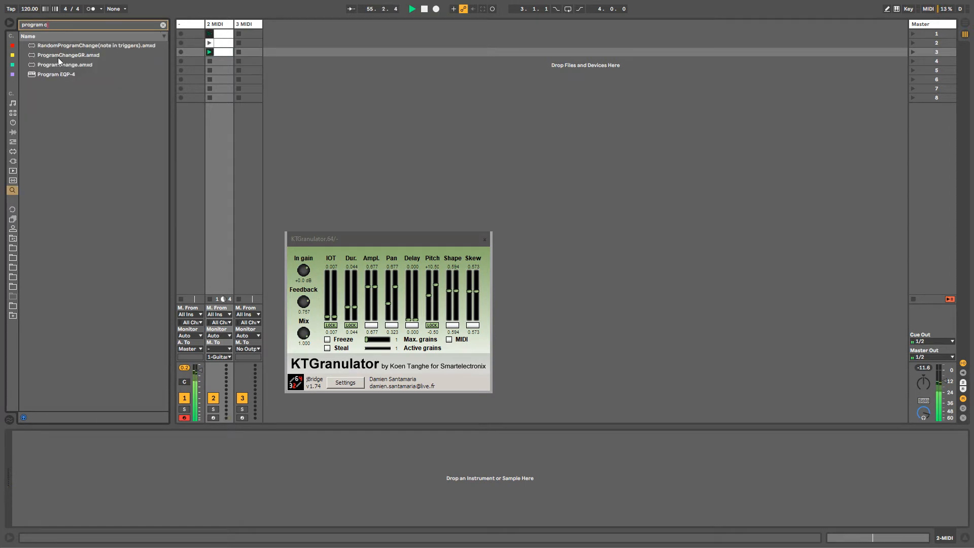
{"action": "left_click_drag", "start_coordinate": [57, 53], "coordinate": [249, 23]}
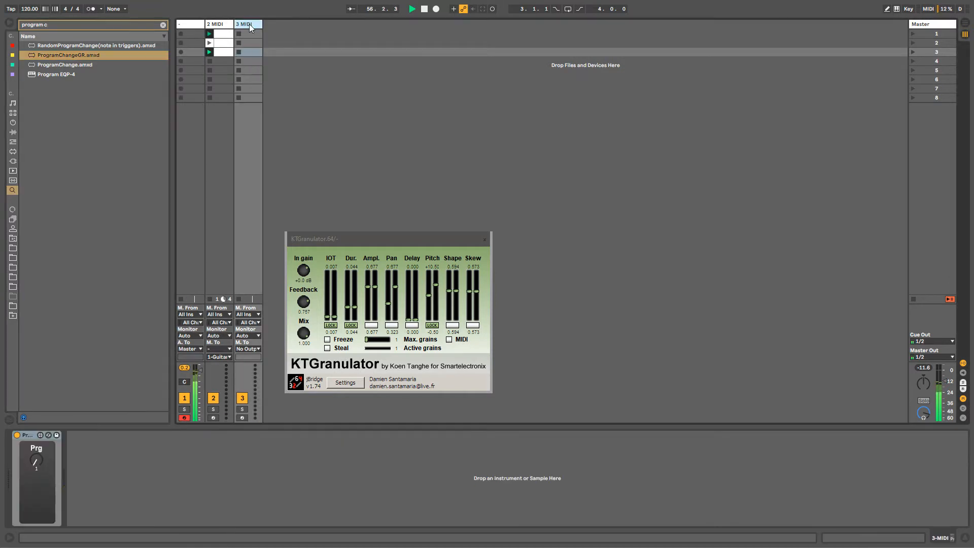
Open ProgramChangeGR in the Max editor and add ProgramChange.amxd after it on the 3 MIDI track.
{"action": "left_click", "coordinate": [41, 435]}
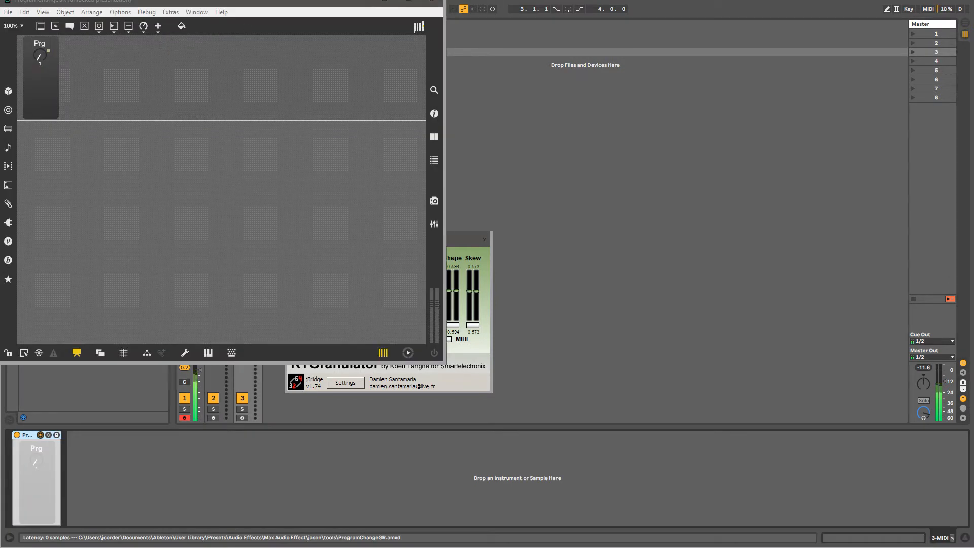
{"action": "left_click_drag", "start_coordinate": [245, 3], "coordinate": [317, 6]}
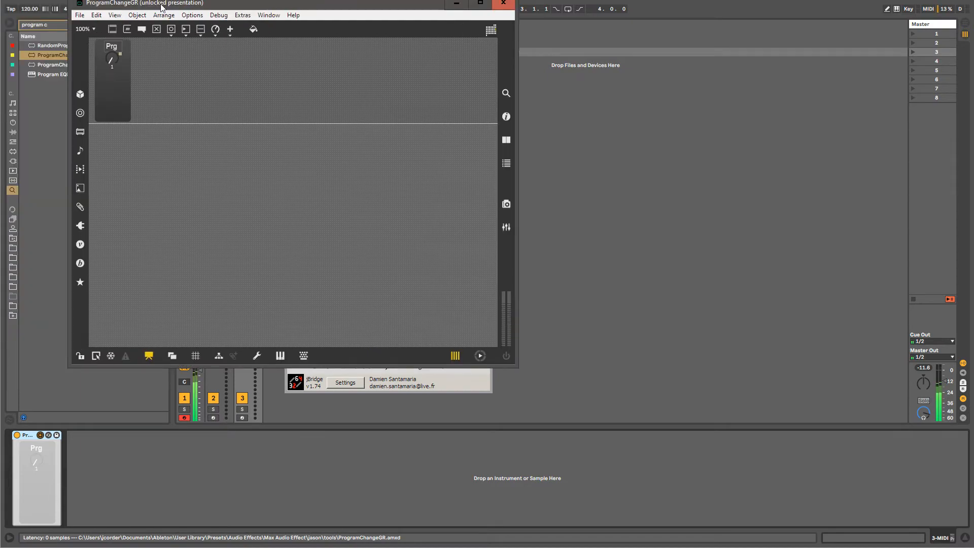
{"action": "left_click_drag", "start_coordinate": [162, 6], "coordinate": [419, 29]}
{"action": "left_click", "coordinate": [56, 66]}
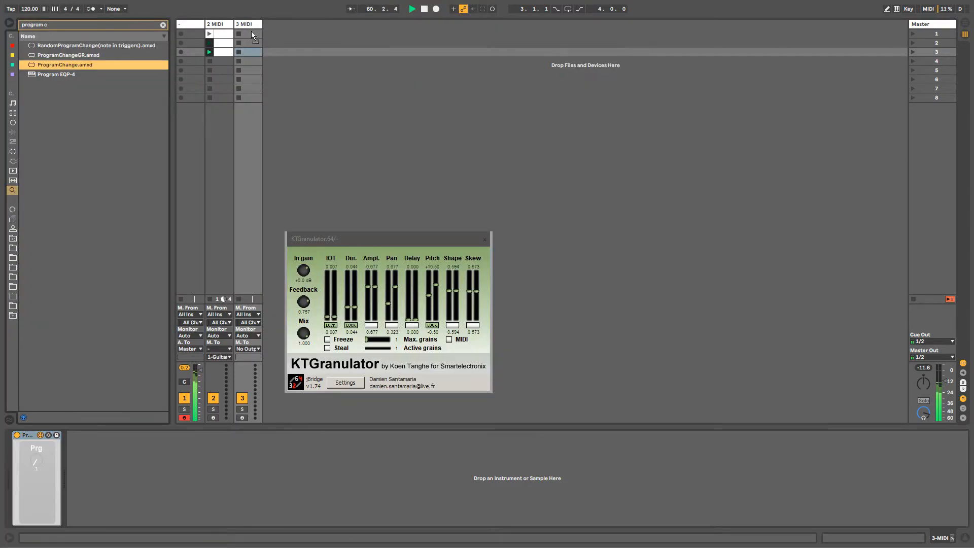
{"action": "left_click_drag", "start_coordinate": [252, 34], "coordinate": [131, 461]}
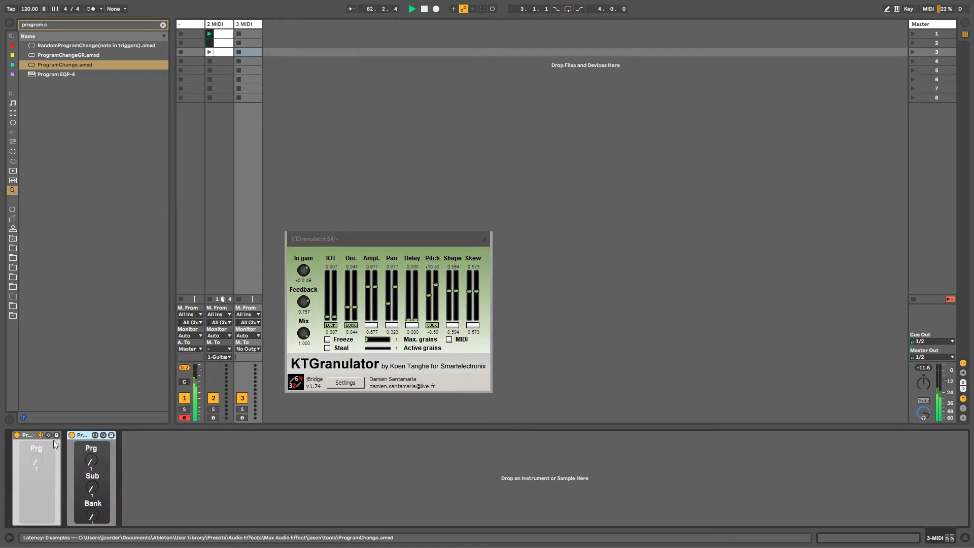
{"action": "key", "text": "alt+Tab"}
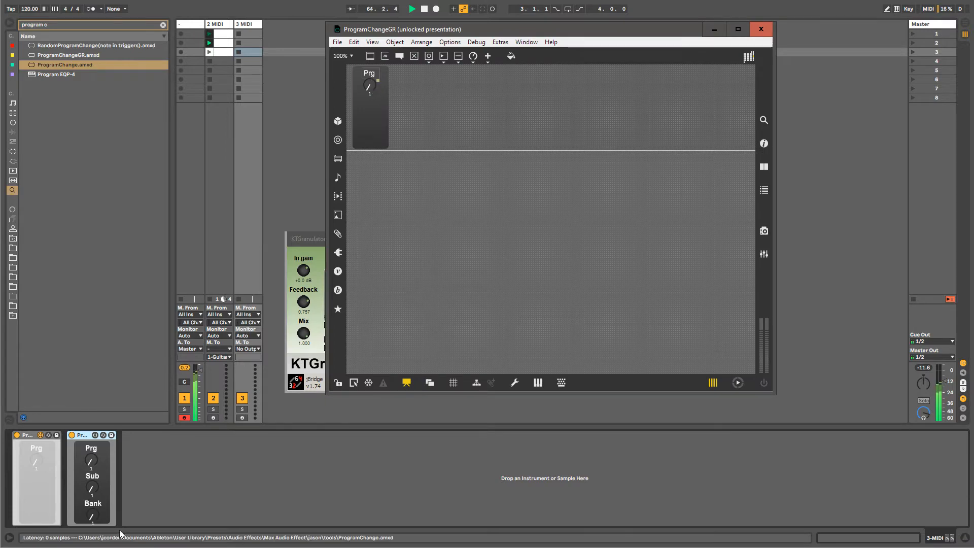
{"action": "left_click", "coordinate": [86, 437]}
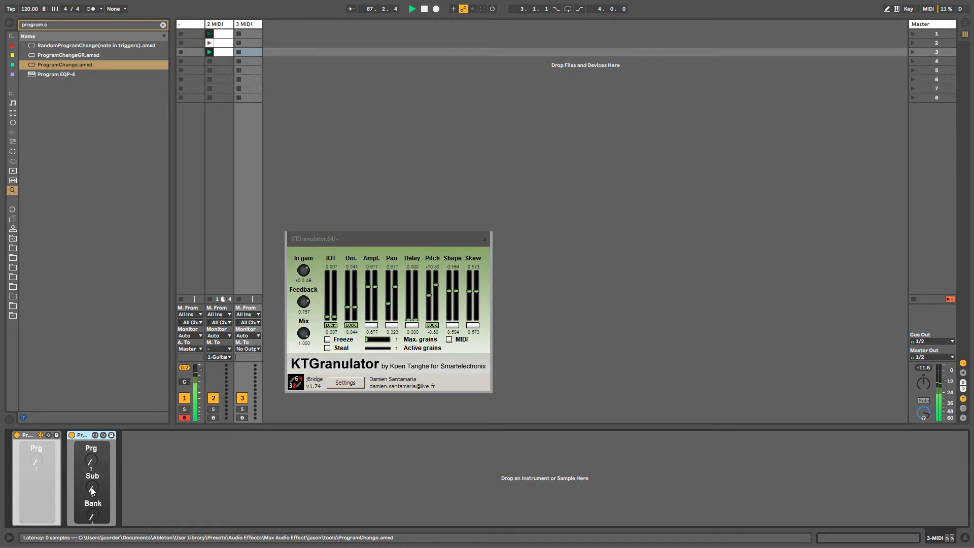
Examine the ProgramChangeGR patch in patching view, including its midiparse object, and close the Max editor.
{"action": "left_click", "coordinate": [29, 433]}
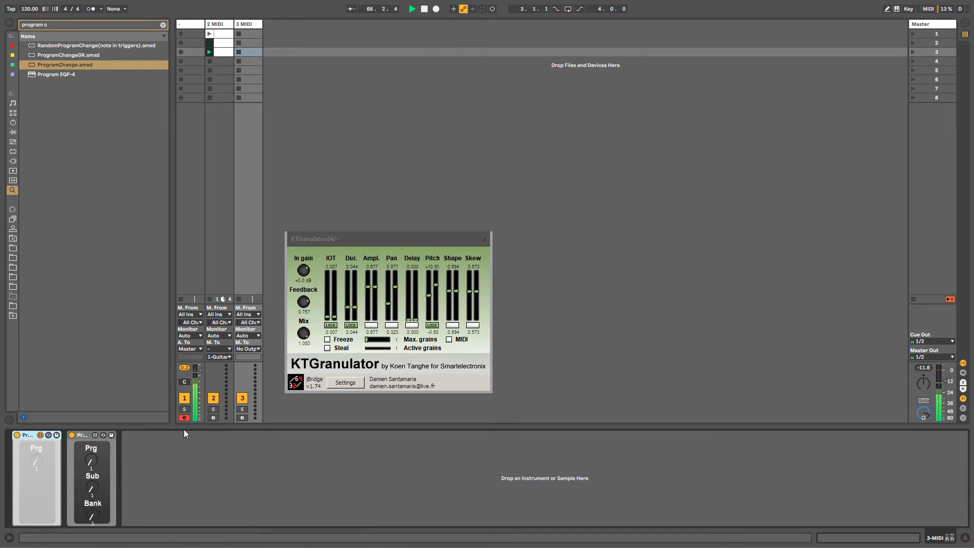
{"action": "left_click", "coordinate": [40, 435]}
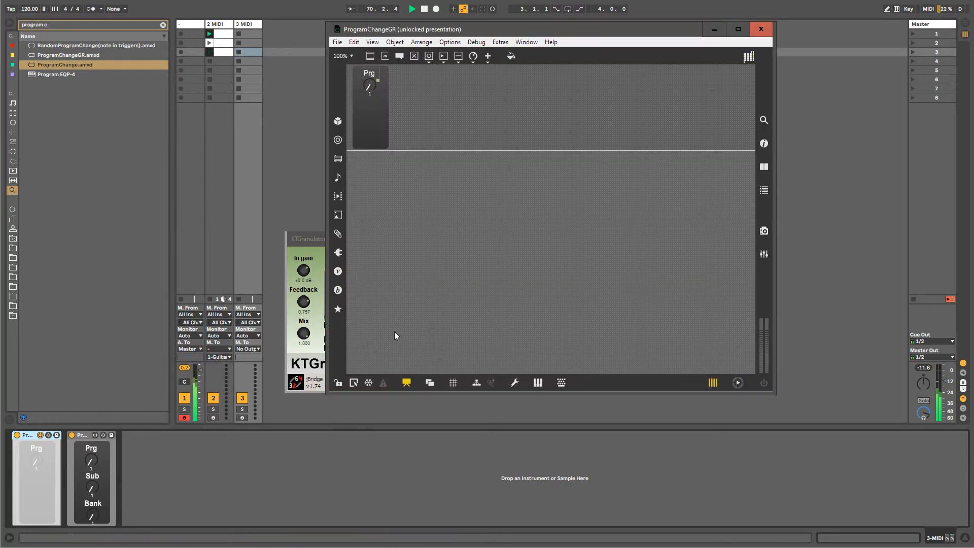
{"action": "left_click", "coordinate": [407, 382]}
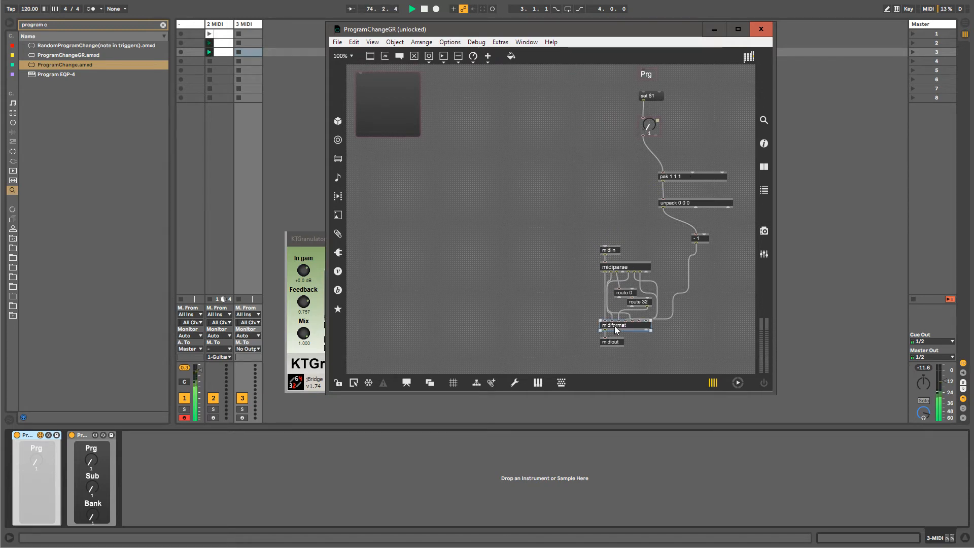
{"action": "left_click", "coordinate": [623, 269]}
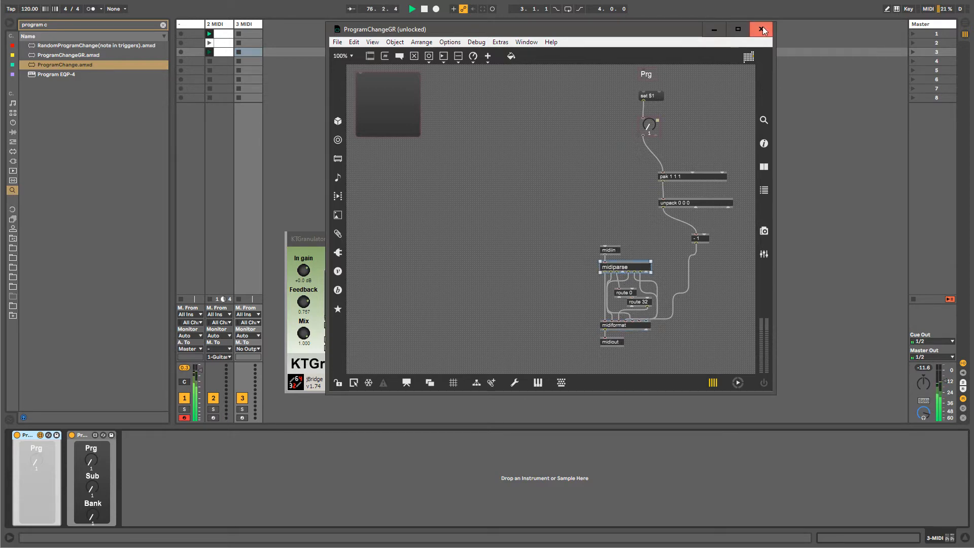
{"action": "left_click", "coordinate": [763, 29]}
Delete the ProgramChange.amxd device from the 3 MIDI track and stop the clips on 2 MIDI.
{"action": "left_click", "coordinate": [82, 435]}
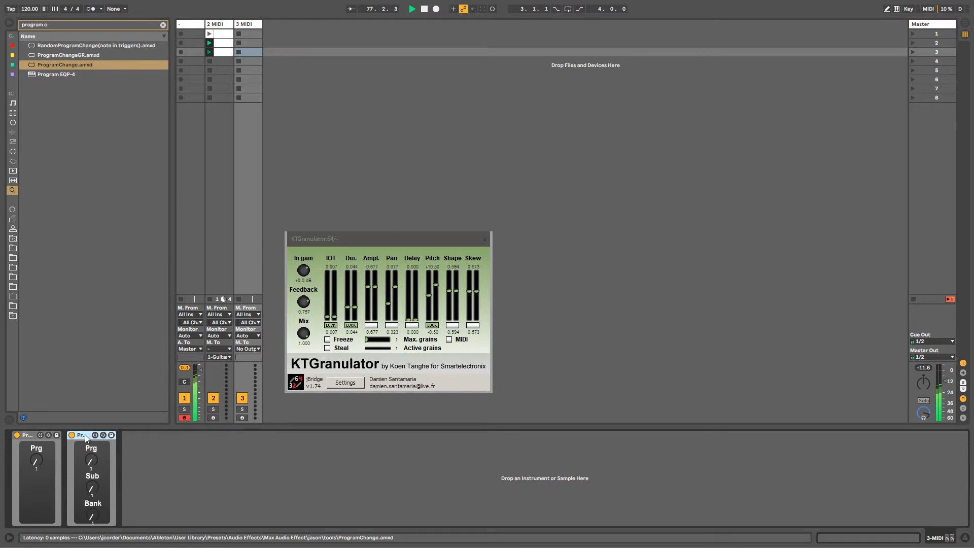
{"action": "key", "text": "Delete"}
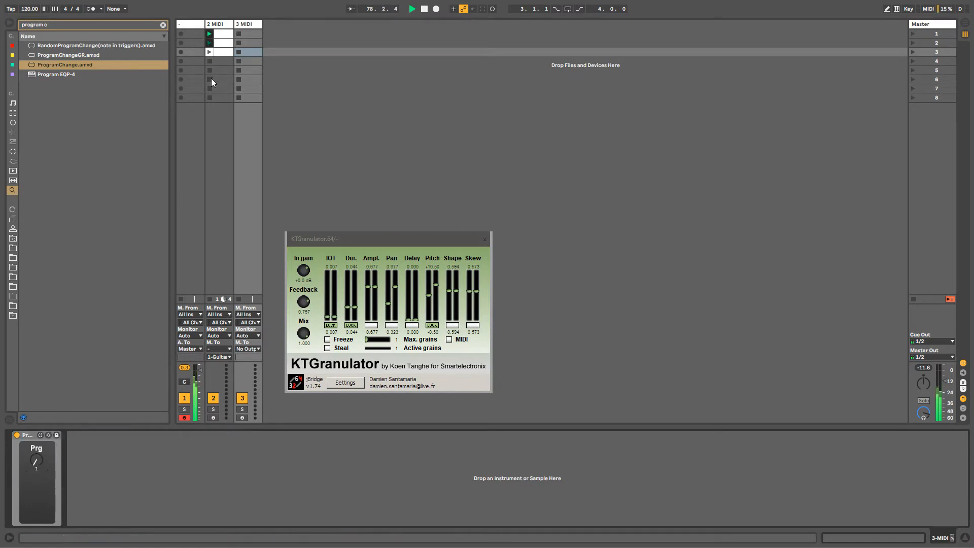
{"action": "left_click", "coordinate": [208, 61]}
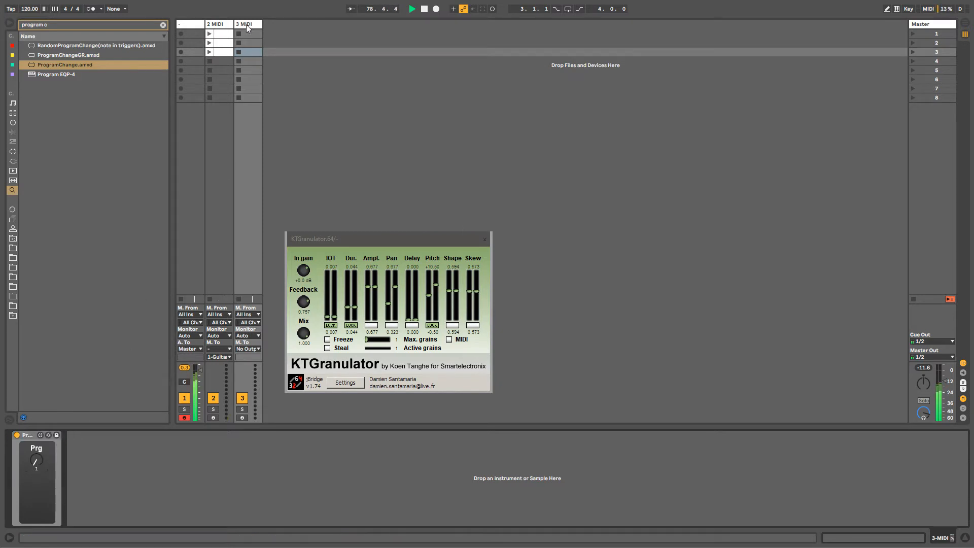
Route the 3 MIDI track's output to Guitar Rig 5 on the first track.
{"action": "left_click", "coordinate": [248, 349]}
{"action": "left_click", "coordinate": [248, 375]}
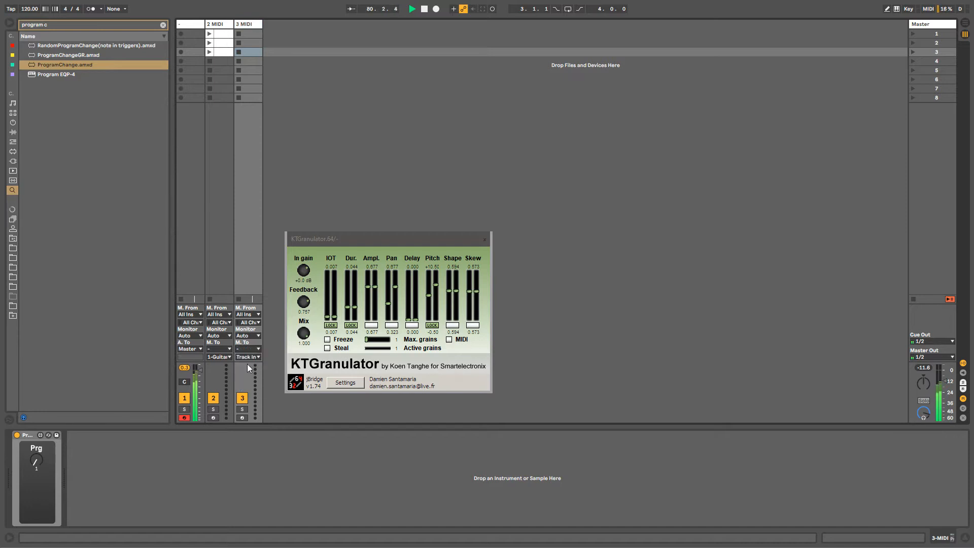
{"action": "left_click", "coordinate": [248, 357]}
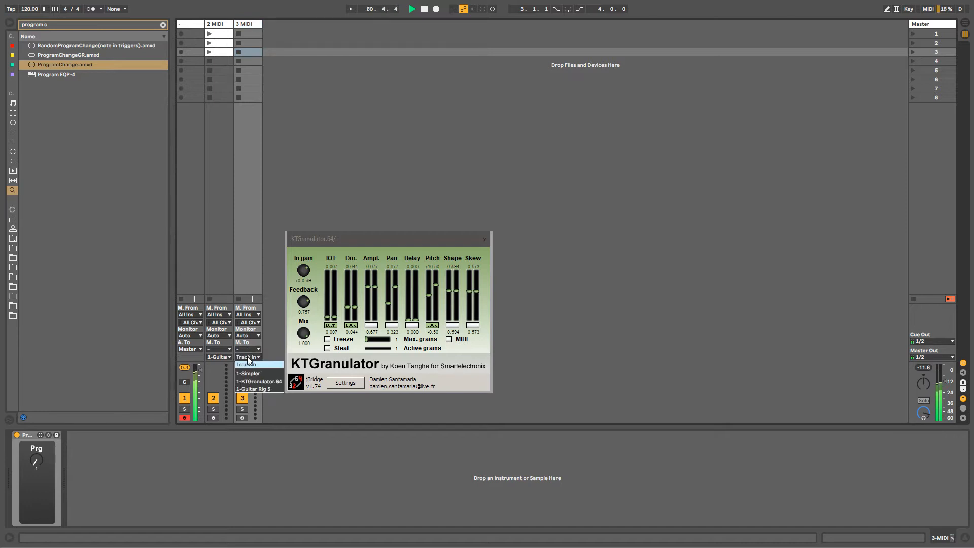
{"action": "left_click", "coordinate": [251, 387]}
Create and launch a MIDI clip in the first slot of 3 MIDI and show its envelope for the Prg knob.
{"action": "double_click", "coordinate": [238, 33]}
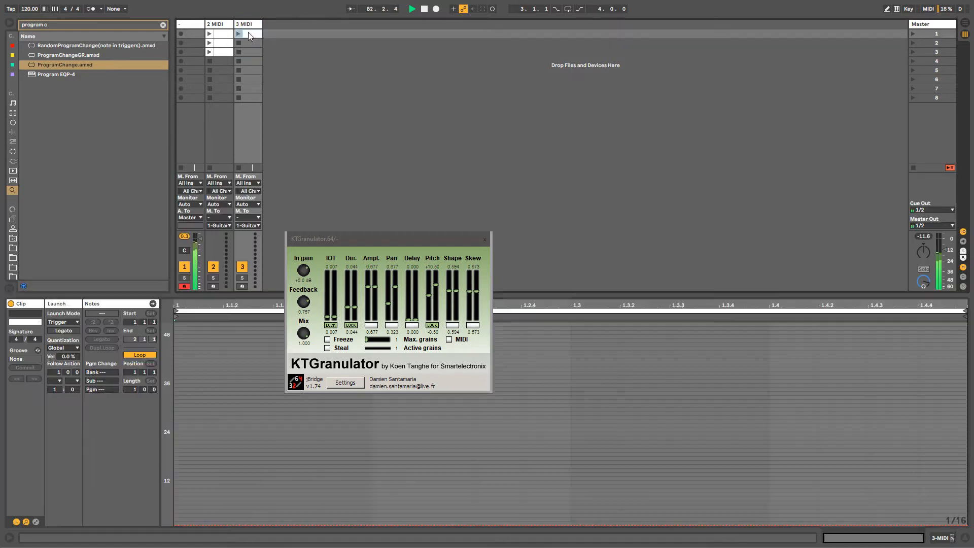
{"action": "left_click", "coordinate": [239, 34]}
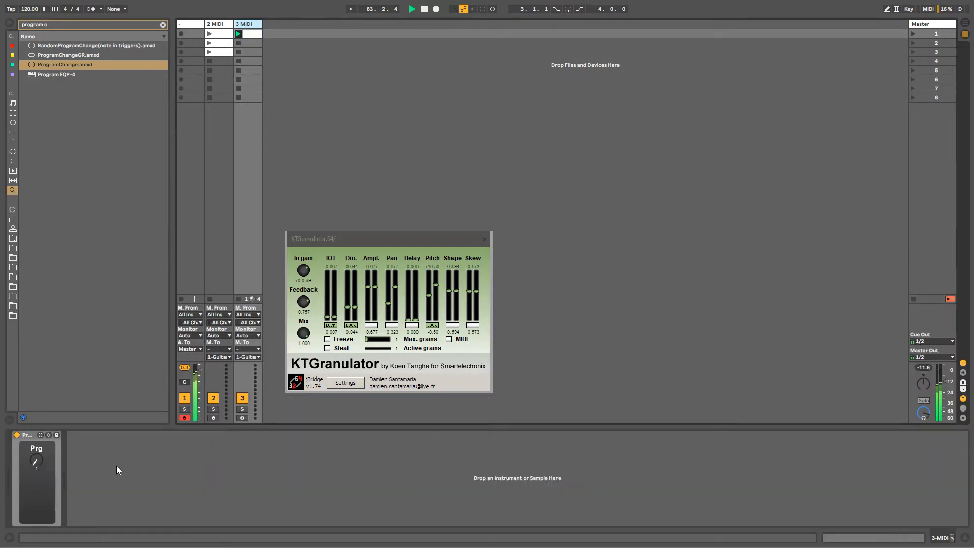
{"action": "right_click", "coordinate": [36, 462]}
{"action": "left_click", "coordinate": [55, 477]}
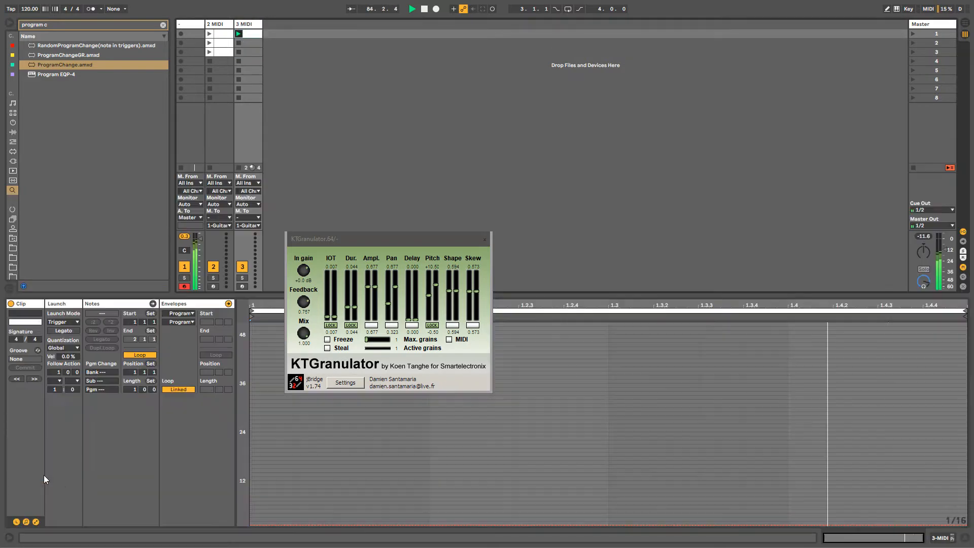
Turn on Draw Mode and draw varied Prg levels over parts of the one-bar clip, ending at 12.
{"action": "key", "text": "b"}
{"action": "left_click_drag", "start_coordinate": [307, 500], "coordinate": [400, 497]}
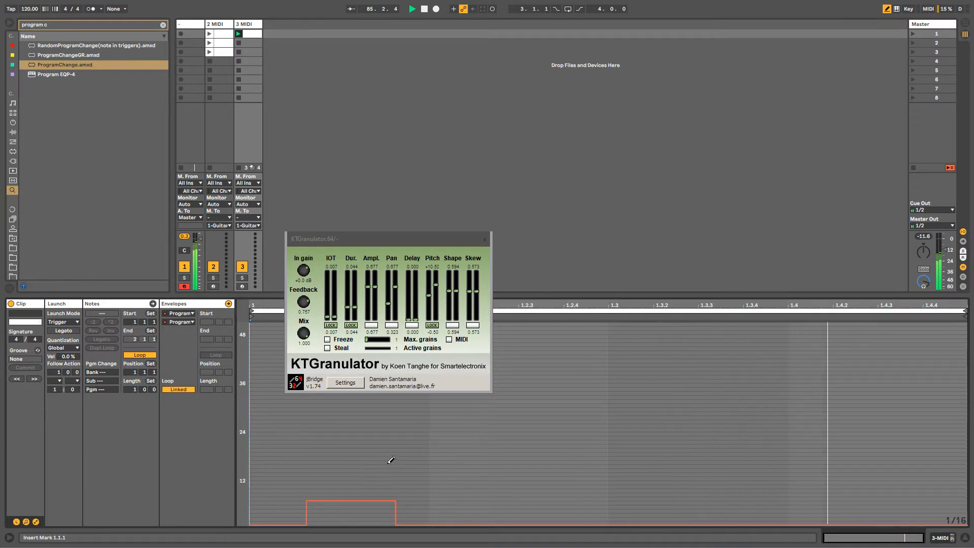
{"action": "left_click_drag", "start_coordinate": [388, 460], "coordinate": [424, 456]}
{"action": "mouse_move", "coordinate": [562, 472]}
{"action": "left_mouse_down"}
{"action": "mouse_move", "coordinate": [735, 464]}
{"action": "mouse_move", "coordinate": [967, 480]}
{"action": "left_mouse_up"}
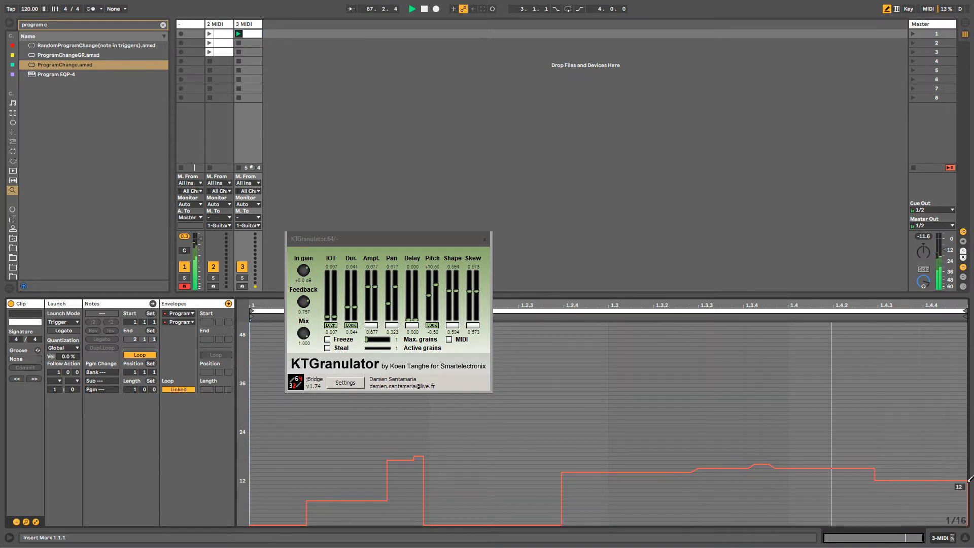
Unlink the Prg envelope from the clip loop and set the envelope loop length to 3 bars.
{"action": "left_click", "coordinate": [188, 388]}
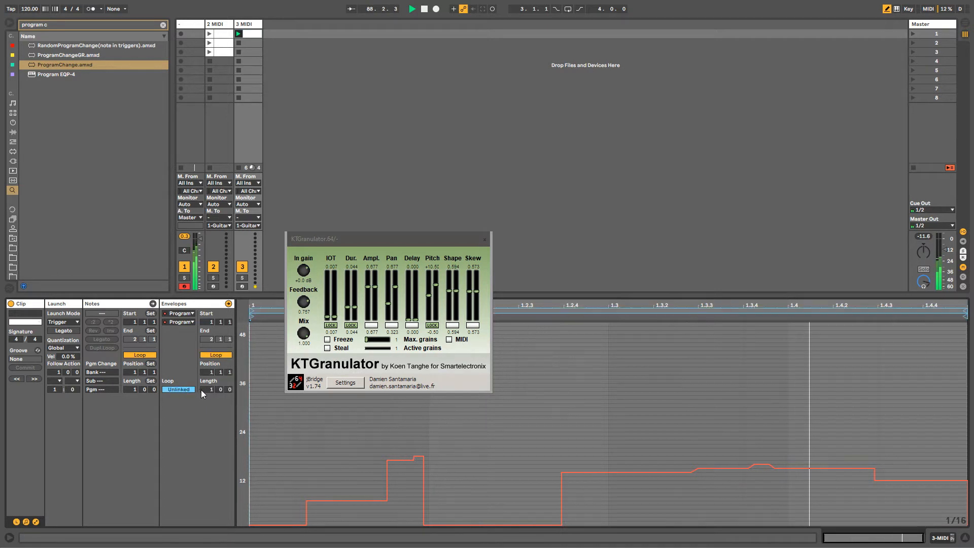
{"action": "scroll", "coordinate": [205, 389], "scroll_direction": "up", "scroll_amount": 2}
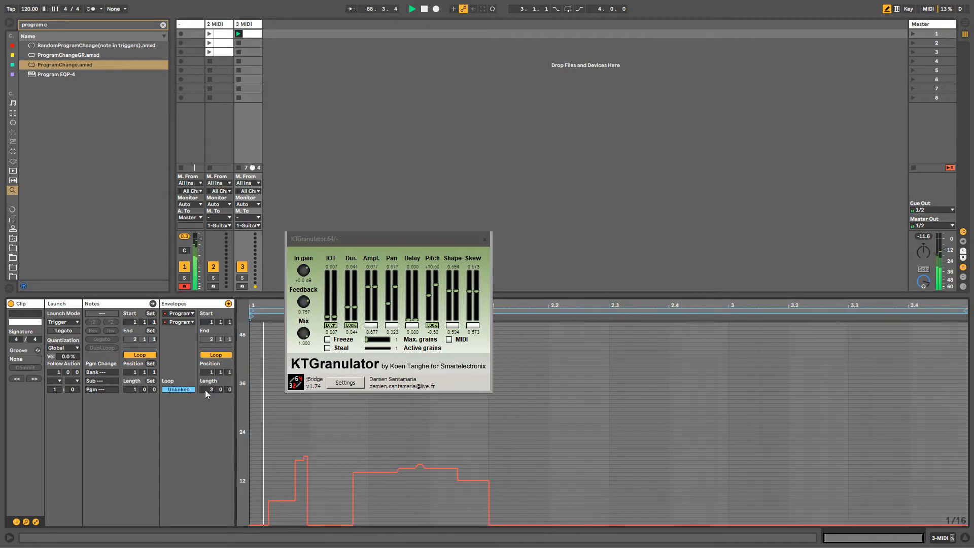
Redraw the Prg envelope in half-bar steps across all three bars, with program values between about 15 and 36.
{"action": "left_click", "coordinate": [512, 451]}
{"action": "left_click", "coordinate": [614, 431]}
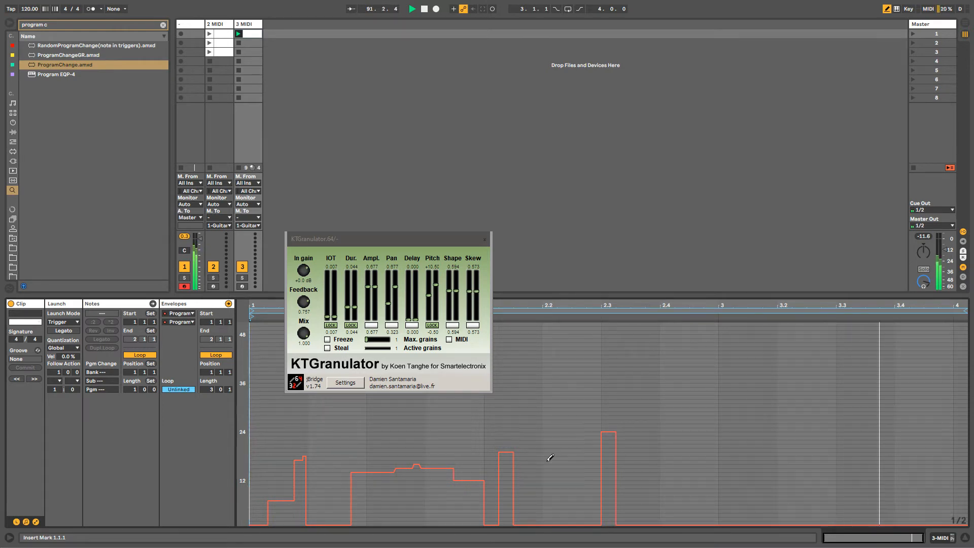
{"action": "mouse_move", "coordinate": [272, 446]}
{"action": "left_mouse_down"}
{"action": "mouse_move", "coordinate": [398, 426]}
{"action": "mouse_move", "coordinate": [778, 461]}
{"action": "mouse_move", "coordinate": [894, 372]}
{"action": "mouse_move", "coordinate": [874, 383]}
{"action": "left_mouse_up"}
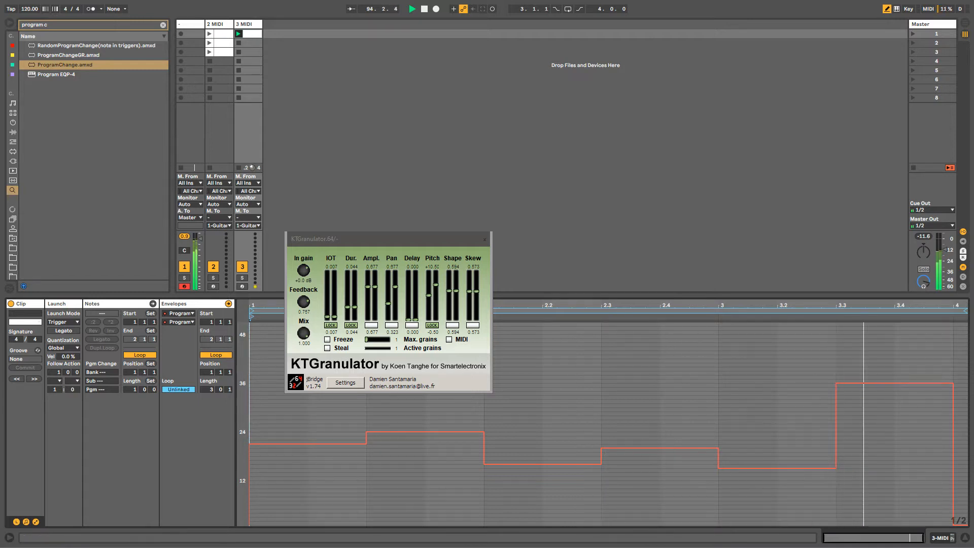
Move Guitar Rig 5 ahead of KTGranulator in the first track's device chain.
{"action": "left_click", "coordinate": [190, 24]}
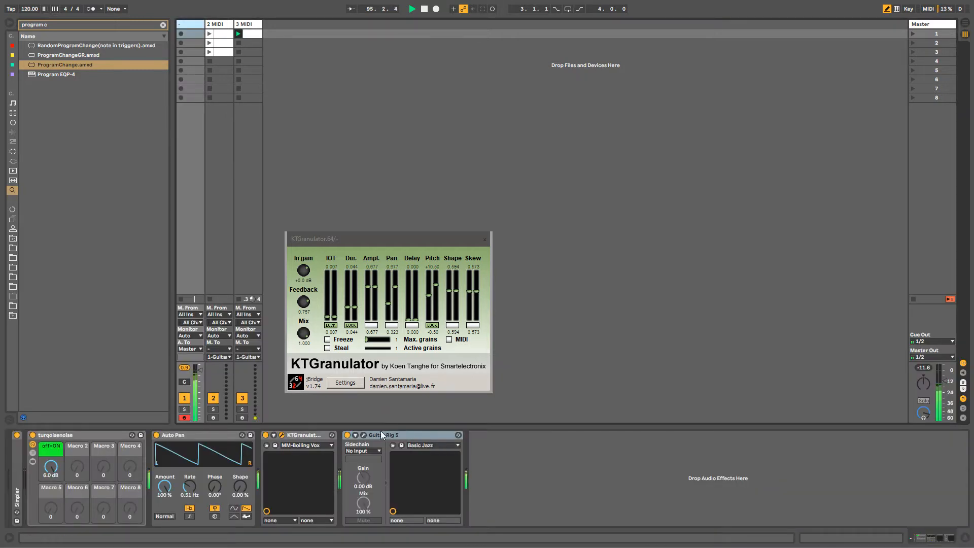
{"action": "left_click_drag", "start_coordinate": [383, 435], "coordinate": [262, 449]}
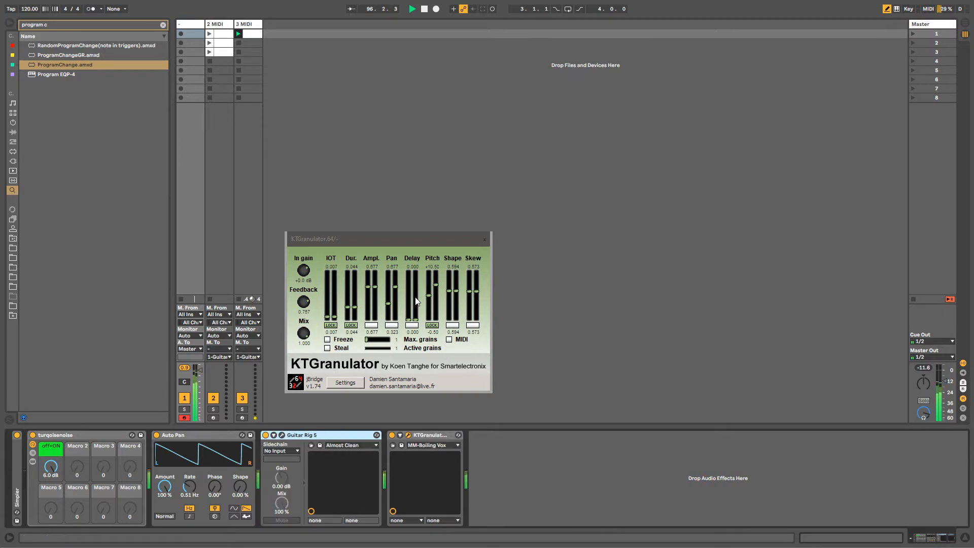
Switch KTGranulator's preset to MM-Serial Mess 02 and on to MM-Stoned Soul, and close its plug-in window.
{"action": "left_click_drag", "start_coordinate": [391, 237], "coordinate": [436, 133]}
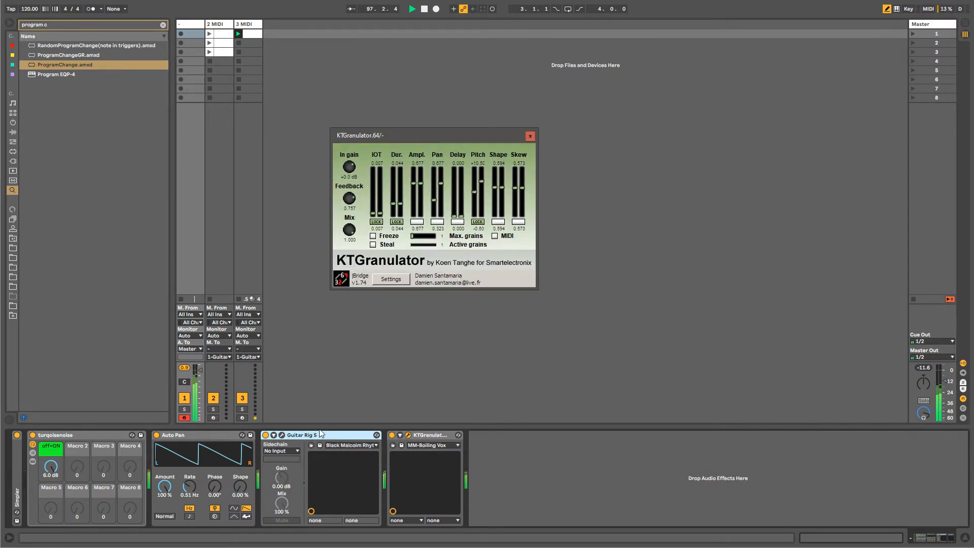
{"action": "left_click", "coordinate": [431, 445]}
{"action": "left_click", "coordinate": [428, 212]}
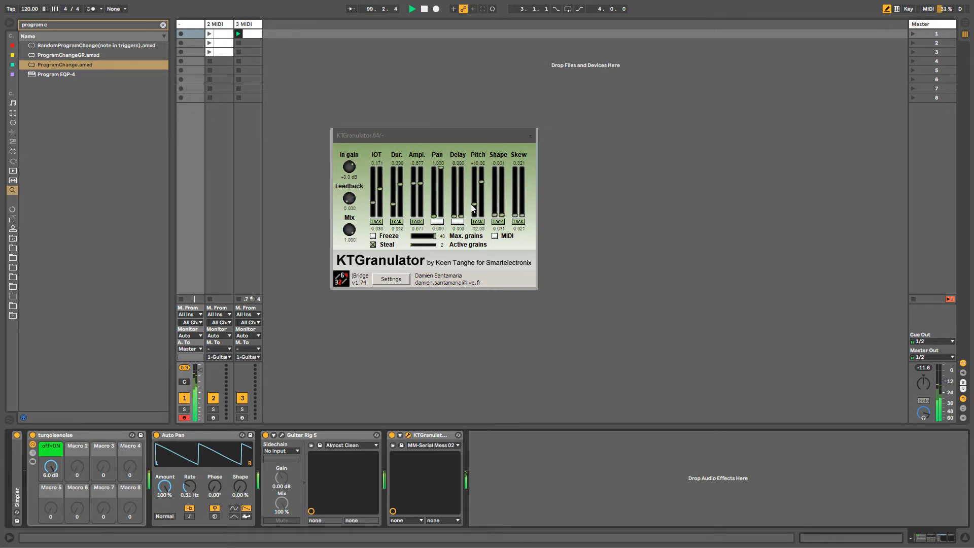
{"action": "left_click", "coordinate": [531, 136]}
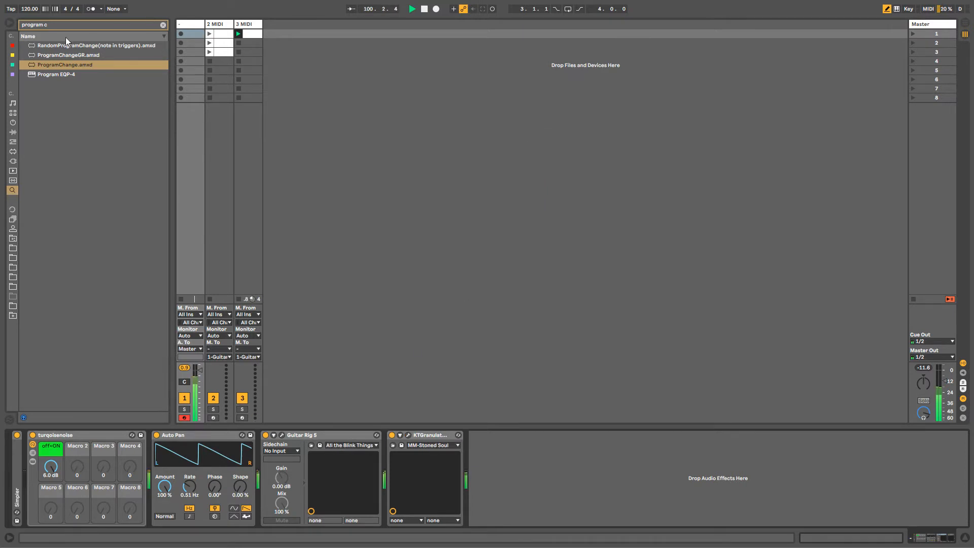
Clear the browser search, show the Max for Live device categories and select KTGranulator on the first track.
{"action": "left_click", "coordinate": [163, 25]}
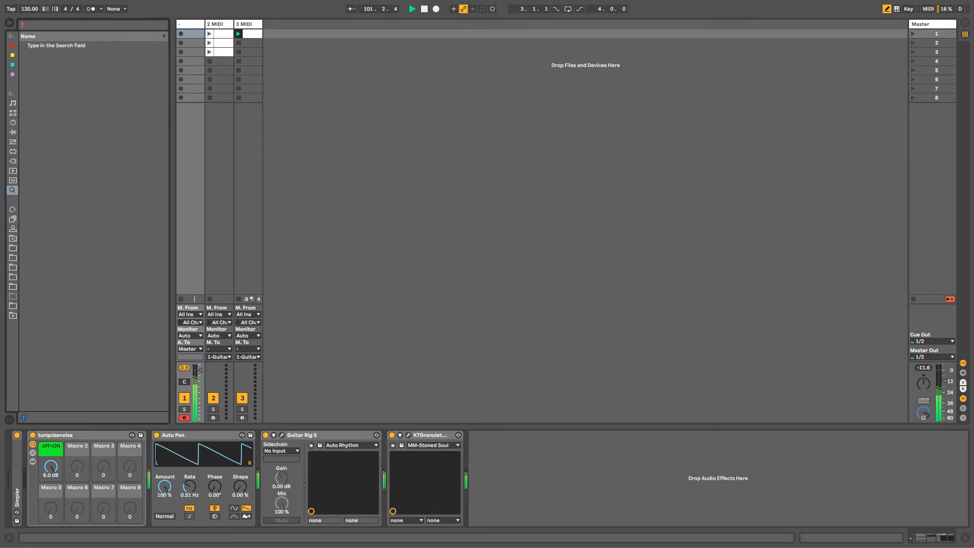
{"action": "left_click", "coordinate": [13, 151]}
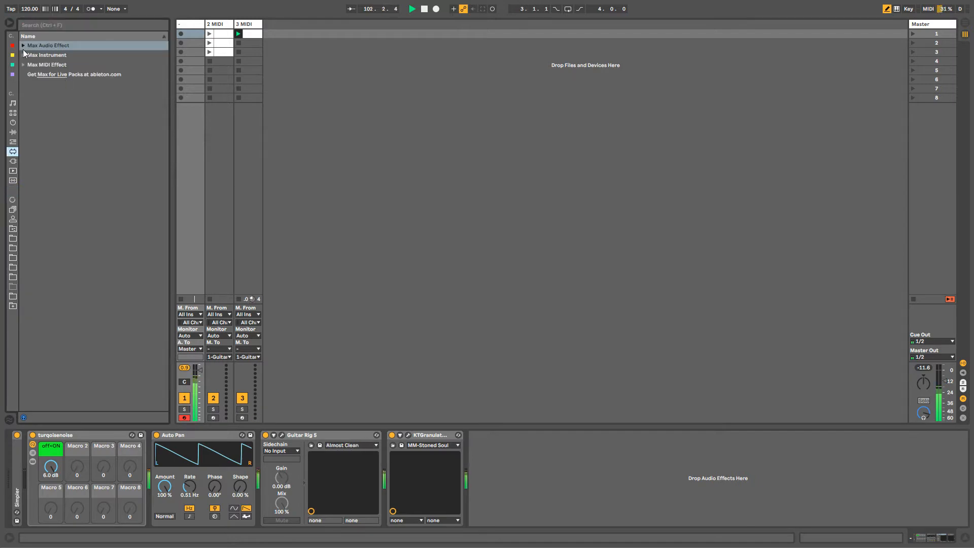
{"action": "left_click", "coordinate": [441, 435]}
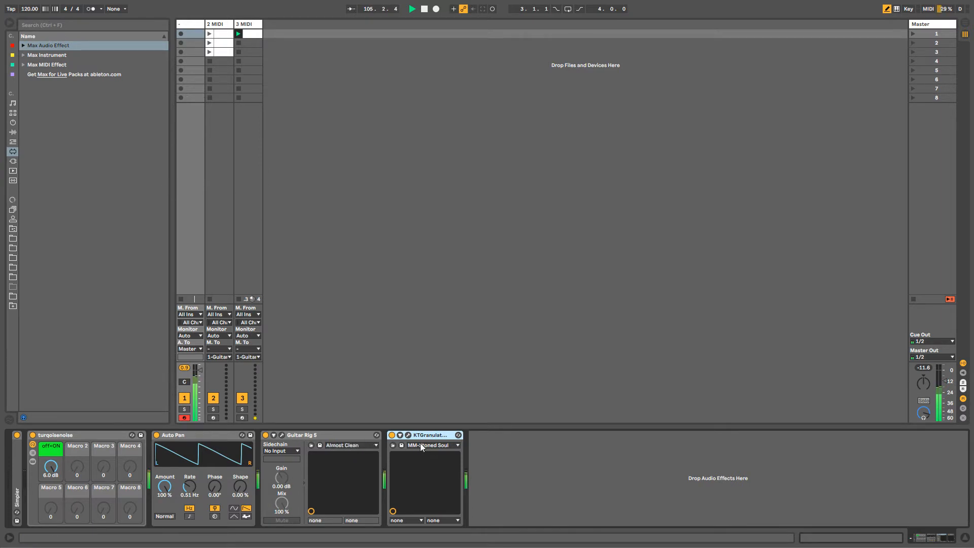
Set KTGranulator's preset to MM-Serial Mess 02.
{"action": "left_click", "coordinate": [420, 446]}
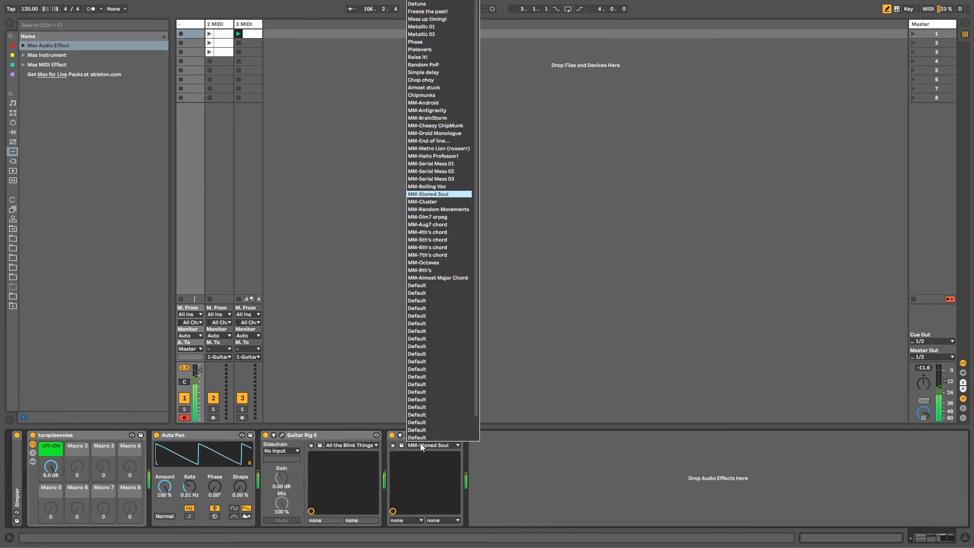
{"action": "left_click", "coordinate": [431, 171]}
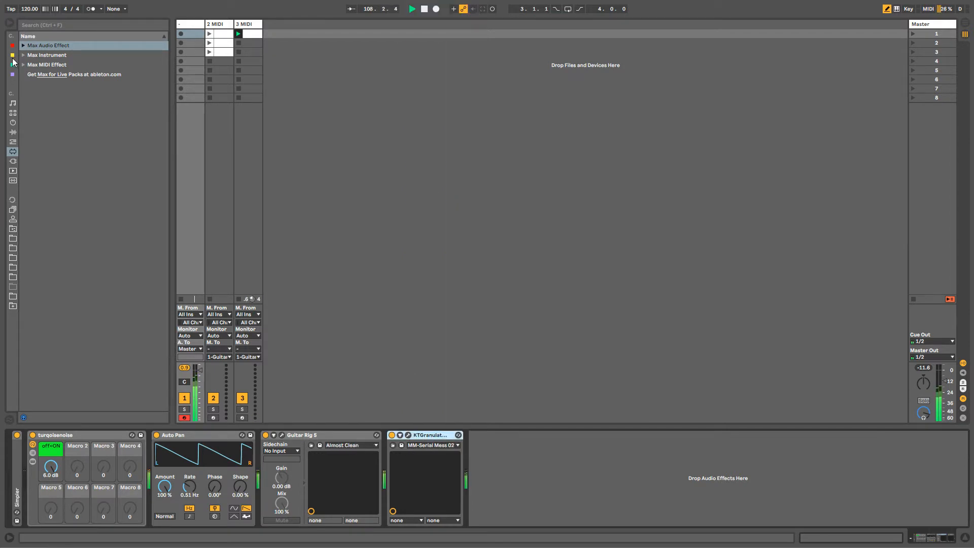
Add a blank Max Audio Effect after KTGranulator and open its patch in an enlarged, repositioned editor window.
{"action": "left_click", "coordinate": [24, 46]}
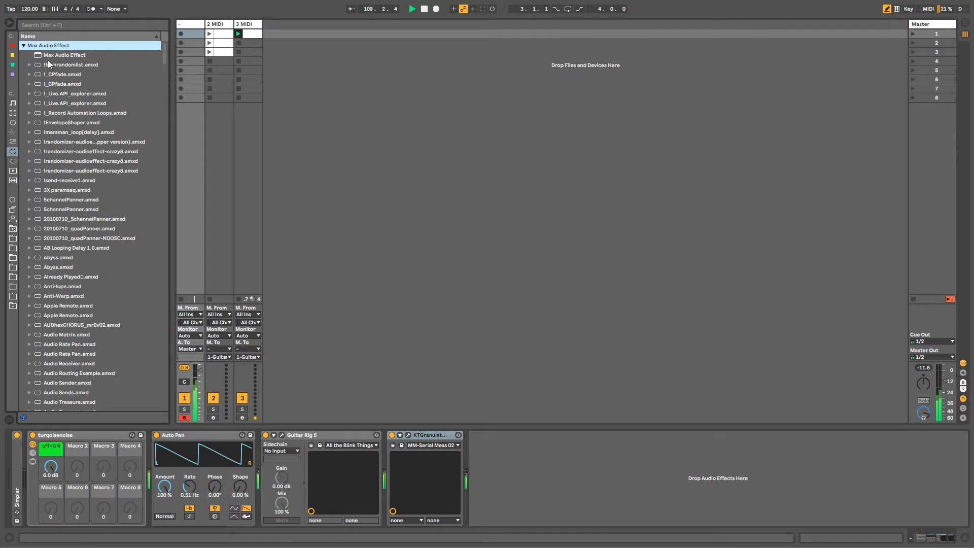
{"action": "double_click", "coordinate": [50, 55]}
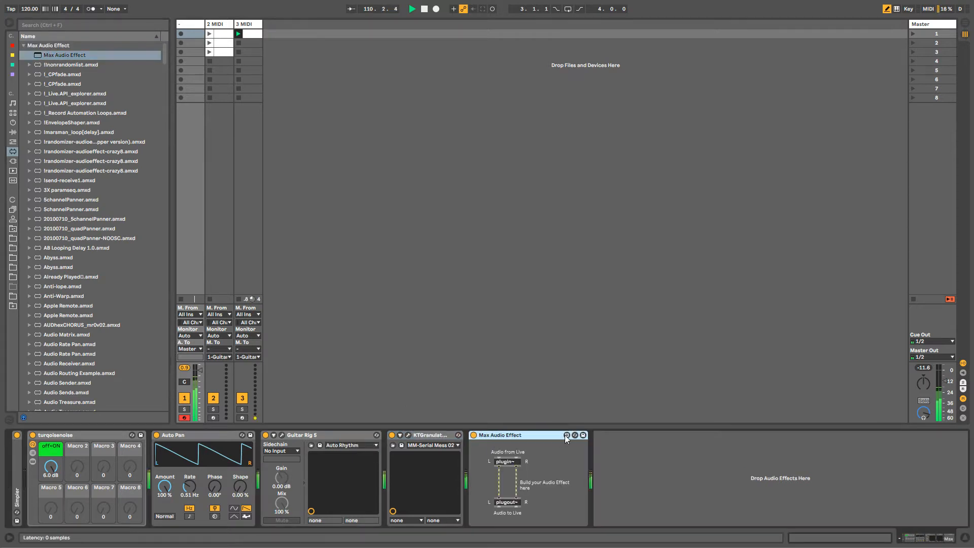
{"action": "left_click", "coordinate": [567, 435]}
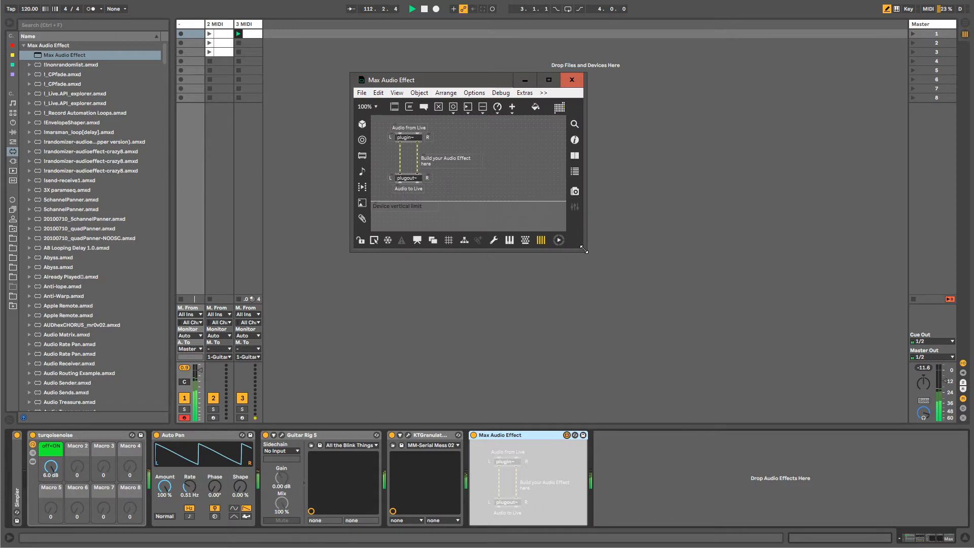
{"action": "left_click_drag", "start_coordinate": [584, 252], "coordinate": [837, 420]}
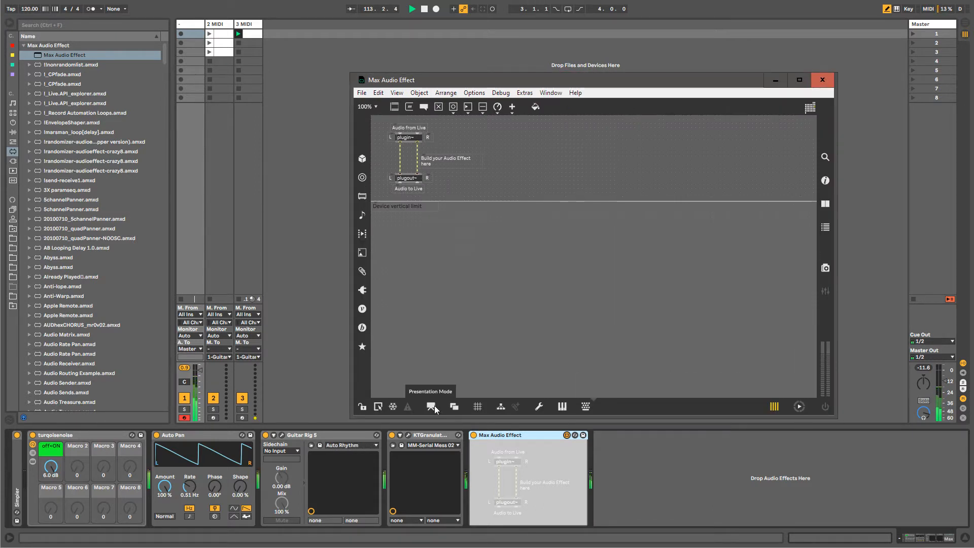
{"action": "left_click", "coordinate": [451, 407]}
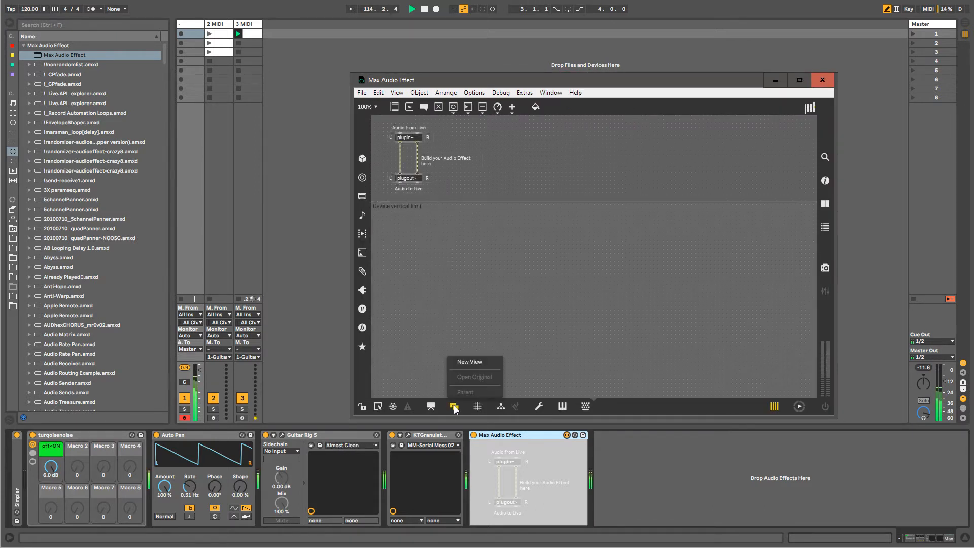
{"action": "left_click", "coordinate": [474, 378]}
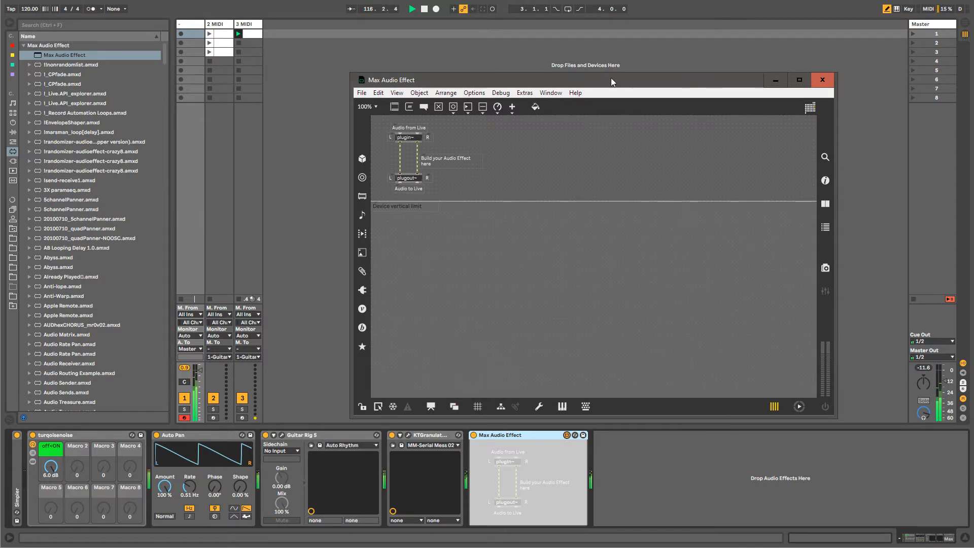
{"action": "left_click_drag", "start_coordinate": [611, 78], "coordinate": [531, 45]}
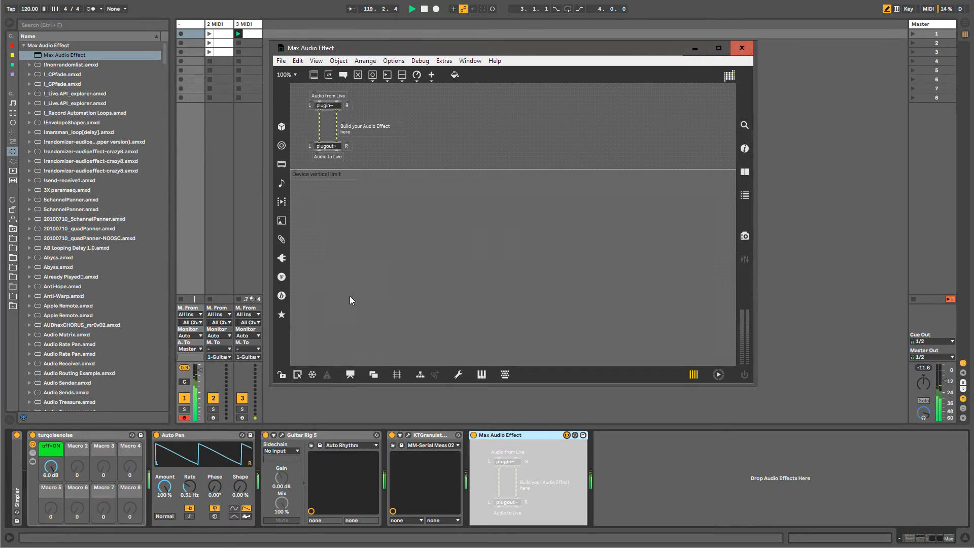
{"action": "left_click", "coordinate": [349, 375]}
{"action": "left_click", "coordinate": [350, 375]}
{"action": "right_click", "coordinate": [390, 216]}
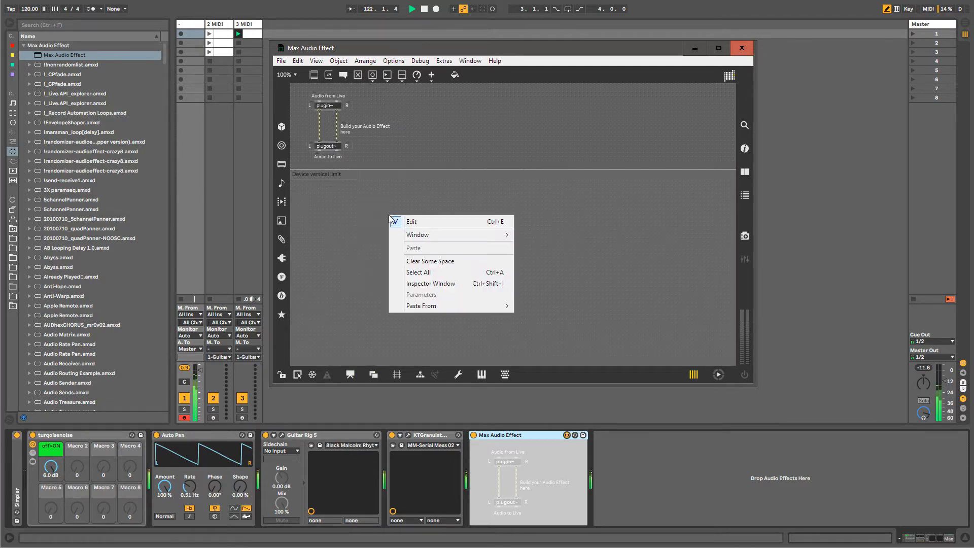
{"action": "left_click", "coordinate": [377, 268]}
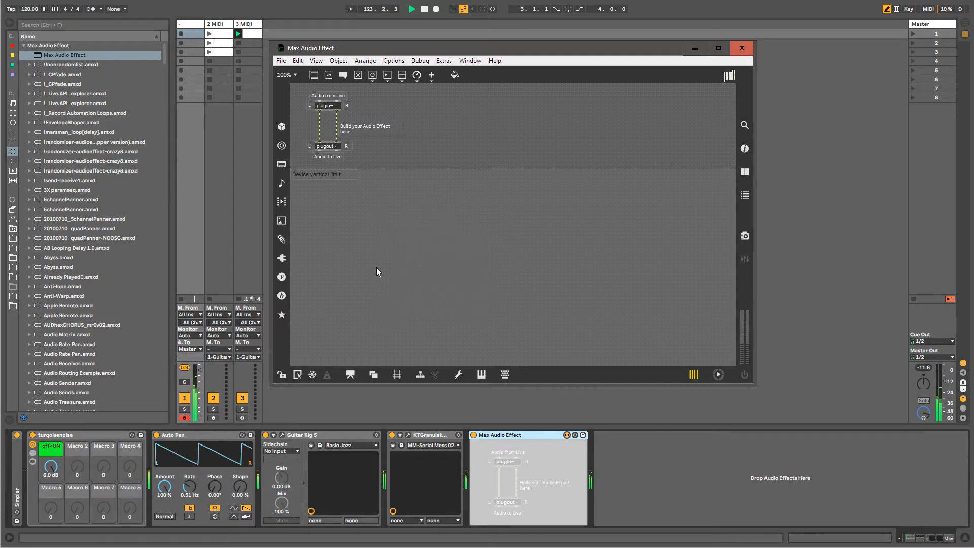
Add a vst~ object below the device vertical limit and patch plugin~'s first outlet into its first inlet.
{"action": "key", "text": "n"}
{"action": "type", "text": "vst~"}
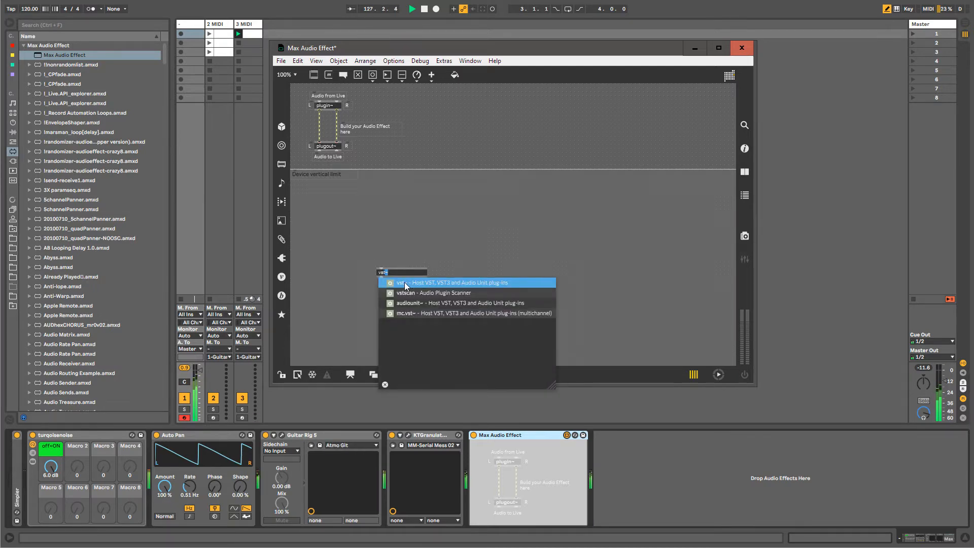
{"action": "left_click", "coordinate": [404, 282]}
{"action": "left_click_drag", "start_coordinate": [398, 270], "coordinate": [376, 189]}
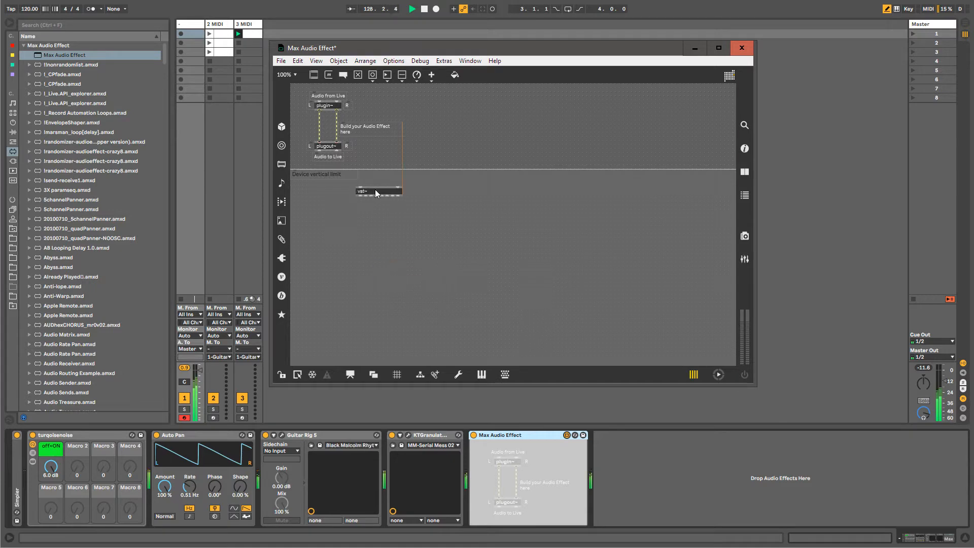
{"action": "left_click", "coordinate": [321, 113]}
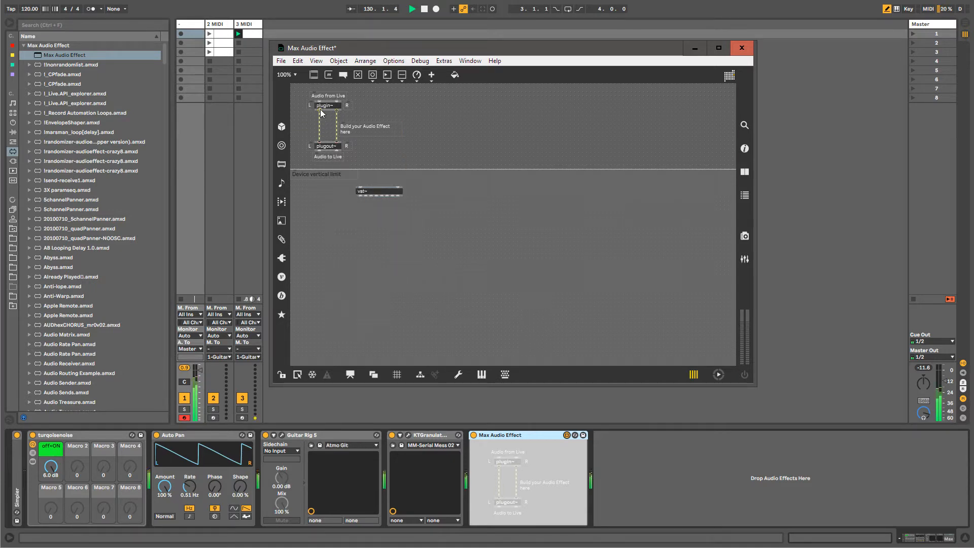
{"action": "left_click", "coordinate": [368, 193]}
{"action": "left_click_drag", "start_coordinate": [373, 189], "coordinate": [409, 215]}
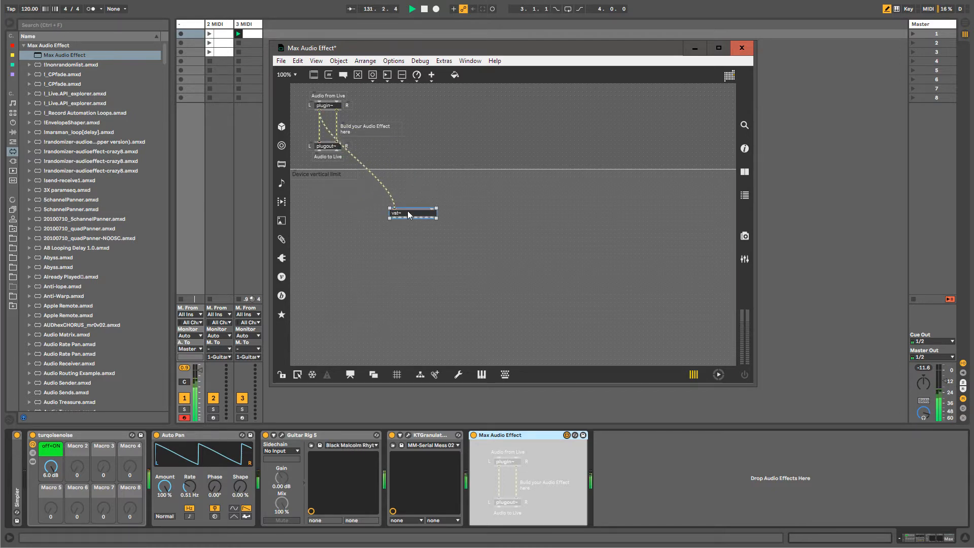
Create a message box reading "open" above vst~ and connect it to vst~'s first inlet.
{"action": "left_click", "coordinate": [330, 75]}
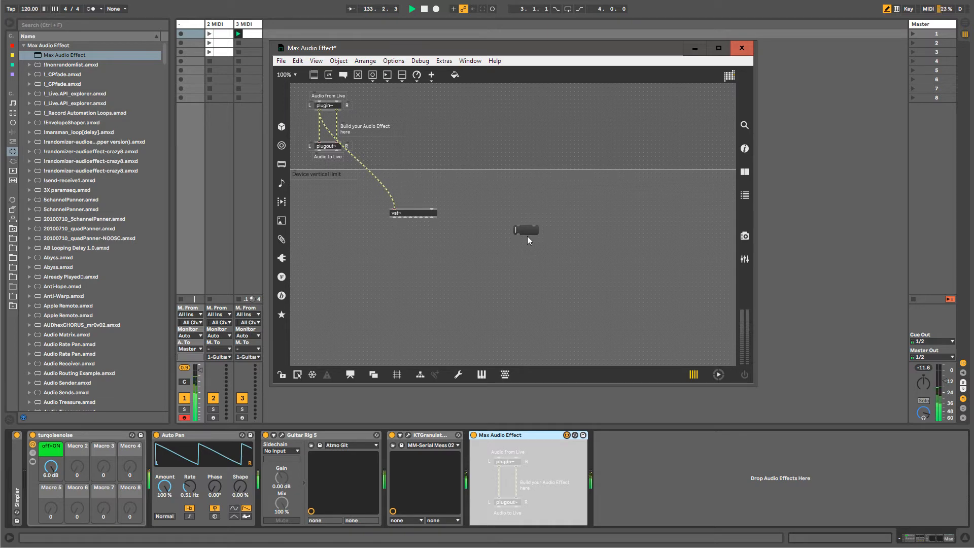
{"action": "type", "text": "open"}
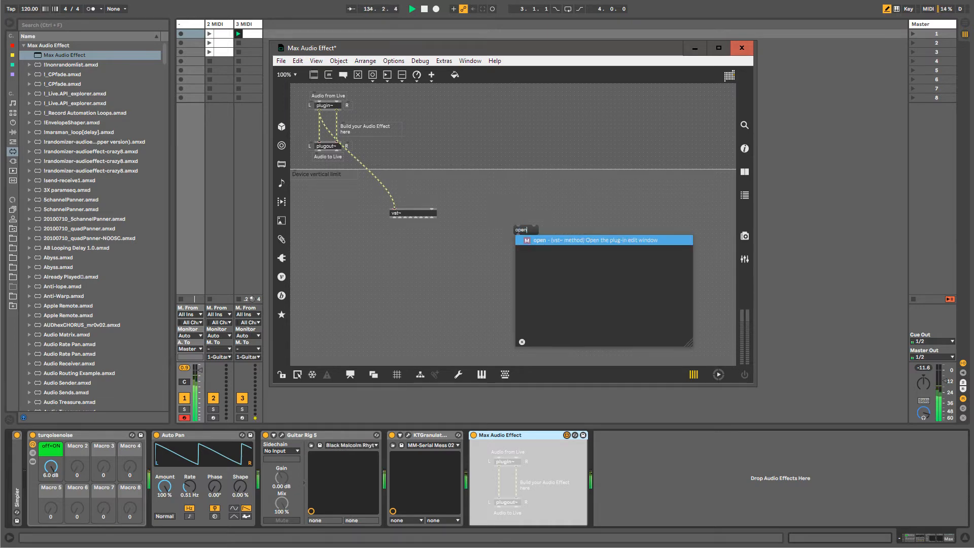
{"action": "left_click", "coordinate": [451, 268]}
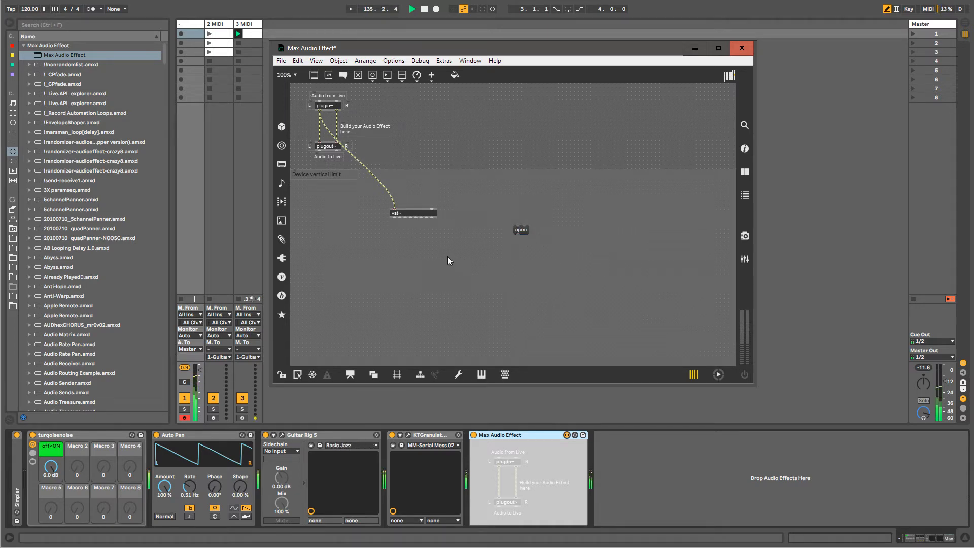
{"action": "left_click", "coordinate": [524, 231]}
{"action": "left_click_drag", "start_coordinate": [451, 191], "coordinate": [396, 212]}
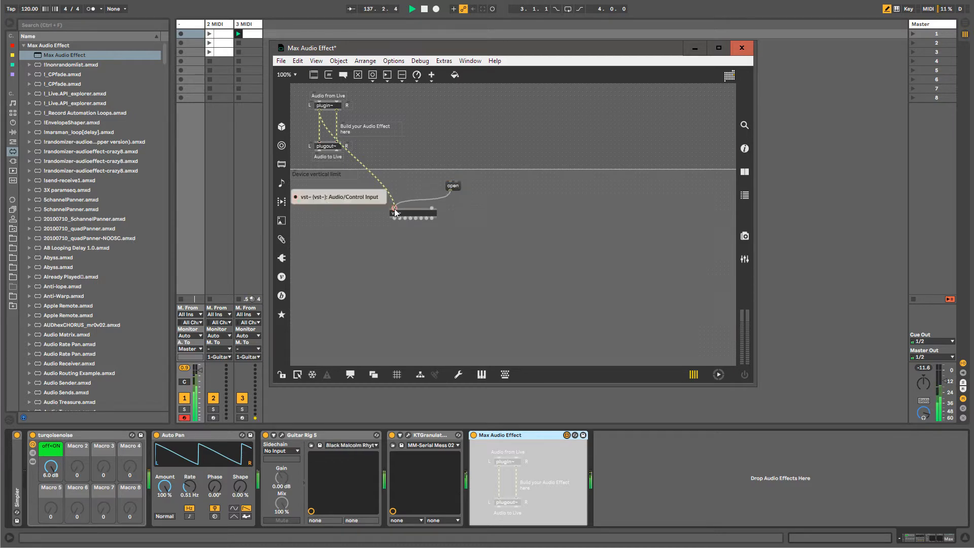
{"action": "left_click_drag", "start_coordinate": [457, 187], "coordinate": [448, 190]}
Switch to Explorer++ and copy the full path of KTGranulator.dll from the VstPlugins folder.
{"action": "key", "text": "alt+Tab"}
{"action": "key", "text": "alt+Tab"}
{"action": "key", "text": "alt+Tab"}
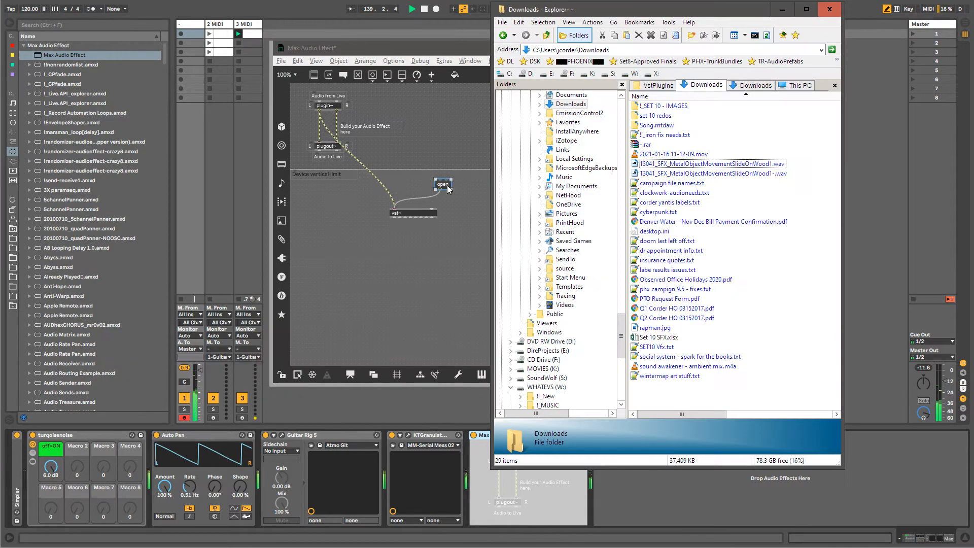
{"action": "left_click", "coordinate": [658, 85]}
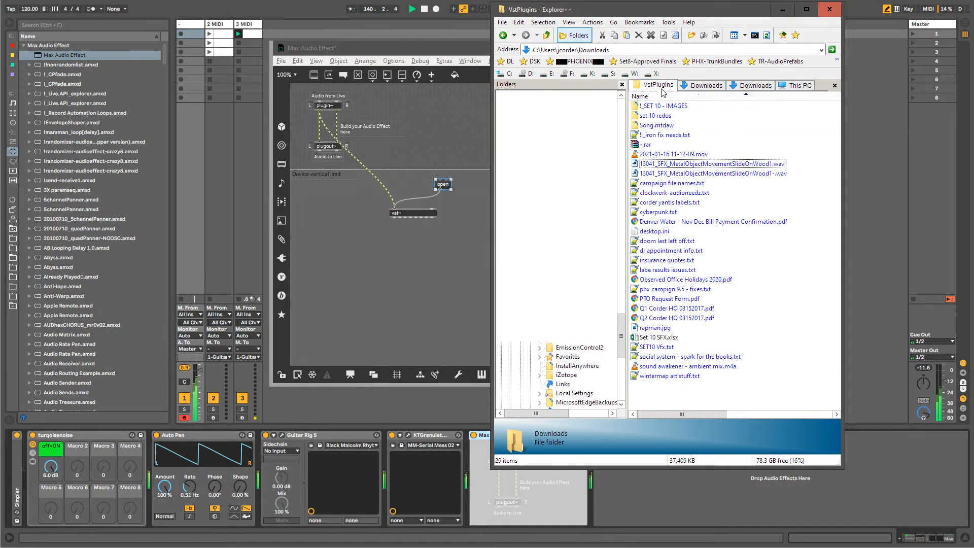
{"action": "left_click", "coordinate": [659, 299]}
{"action": "right_click", "coordinate": [662, 317]}
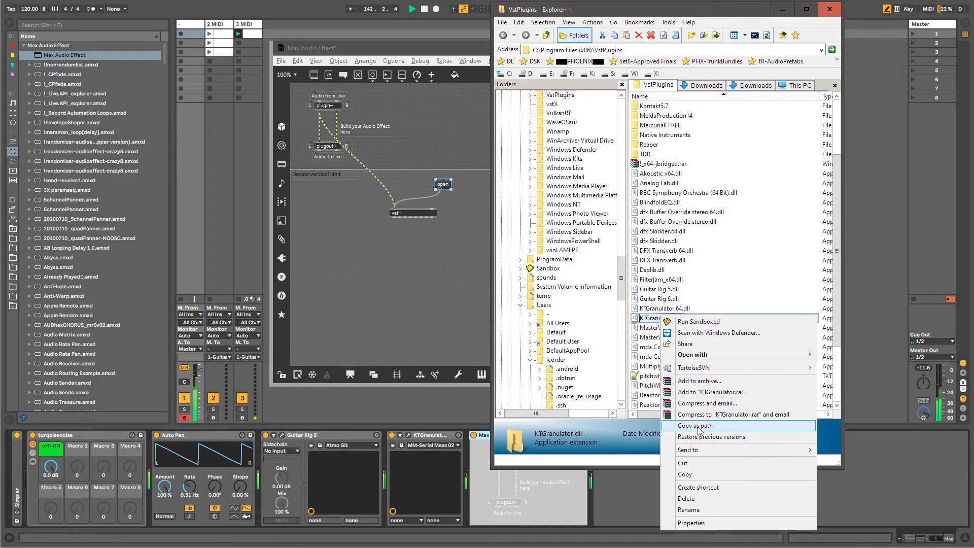
{"action": "left_click", "coordinate": [696, 425]}
{"action": "left_click", "coordinate": [437, 281]}
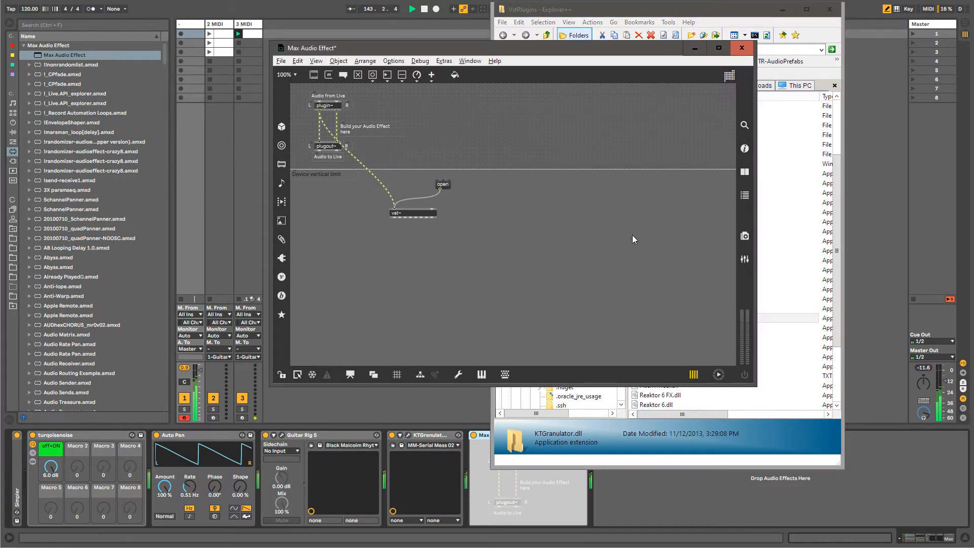
{"action": "left_click", "coordinate": [784, 323]}
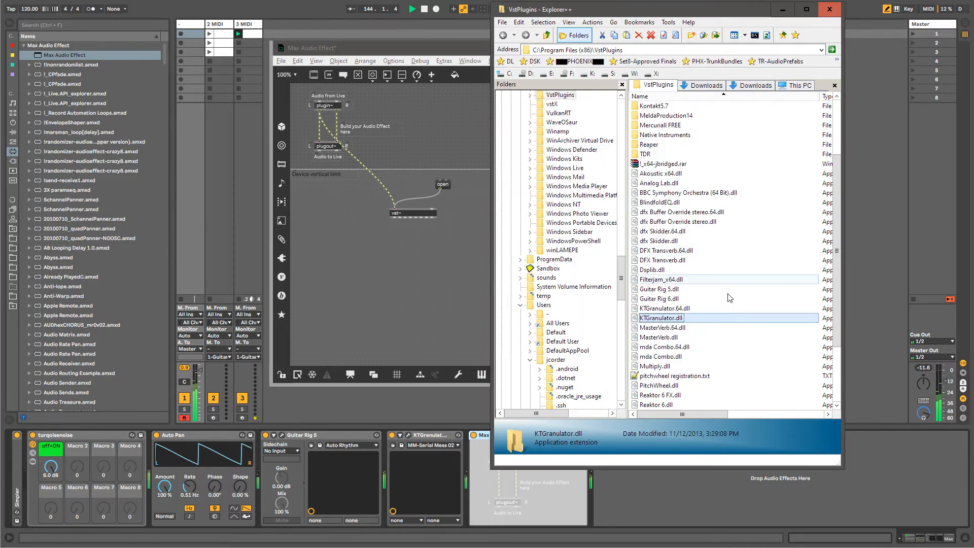
{"action": "right_click", "coordinate": [655, 320]}
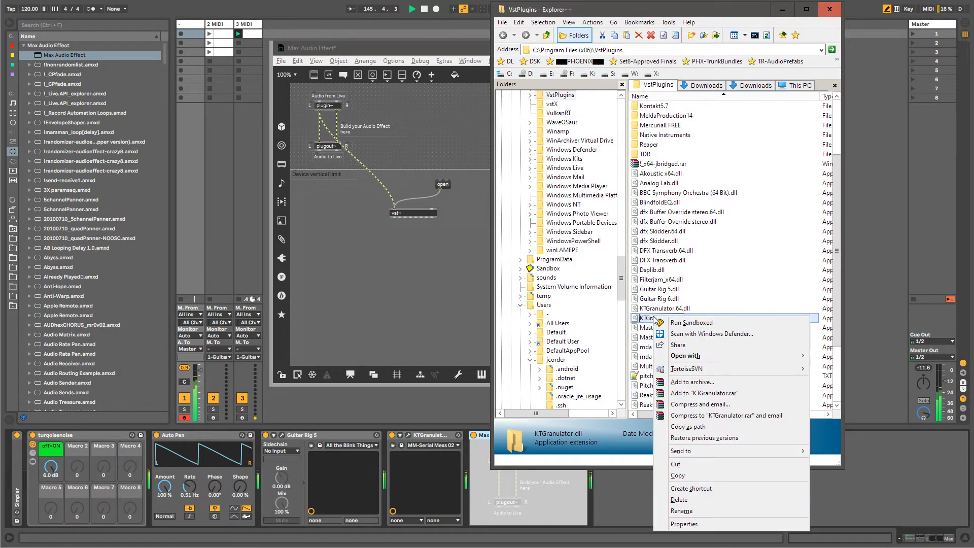
{"action": "left_click", "coordinate": [691, 428]}
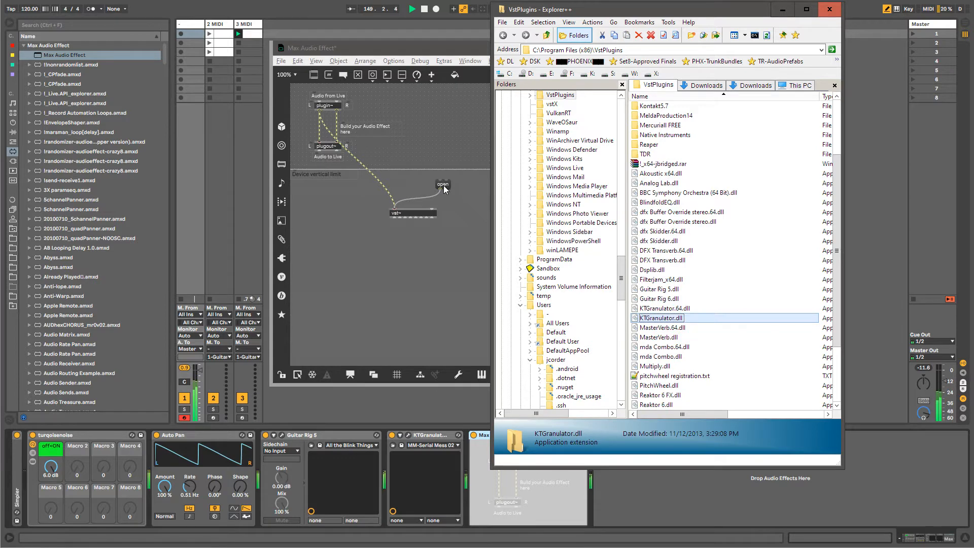
Paste the copied KTGranulator.dll path after "open" in the patch's message box.
{"action": "left_click", "coordinate": [443, 185]}
{"action": "key", "text": "Right"}
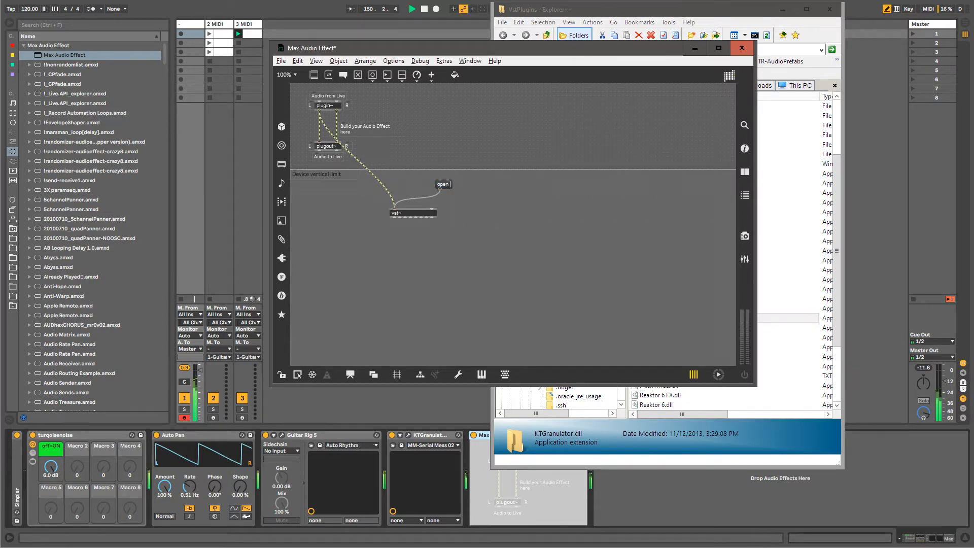
{"action": "key", "text": "ctrl+v"}
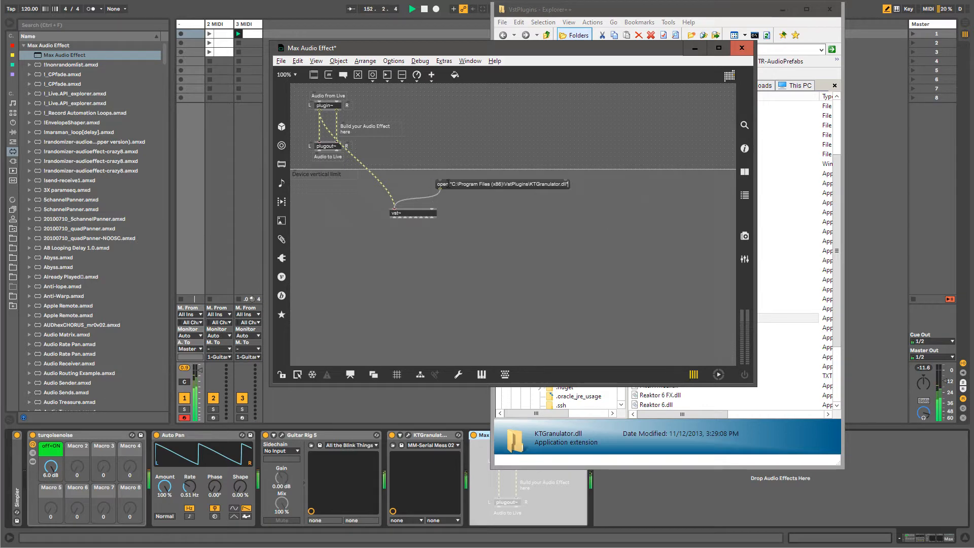
{"action": "left_click", "coordinate": [534, 227]}
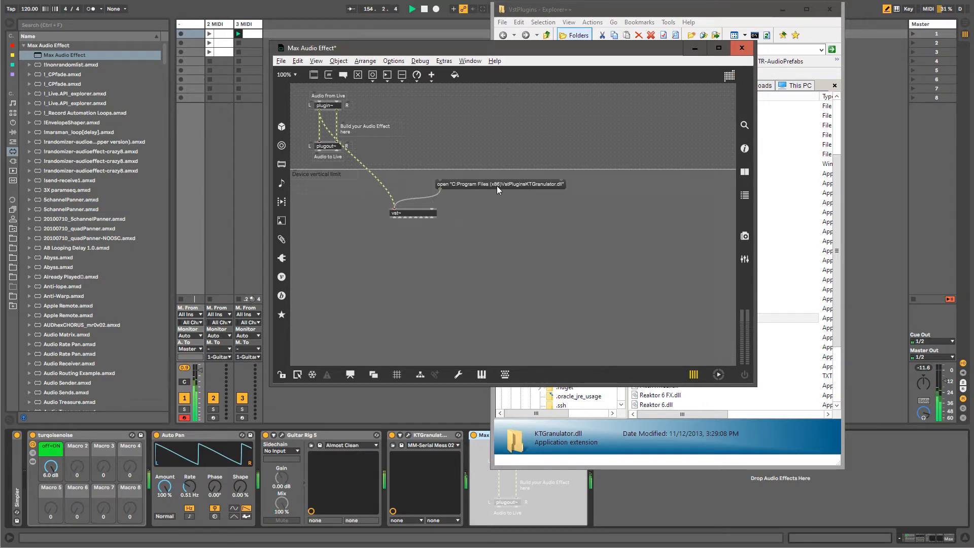
Change the message to open "C:\\Program Files (x86)\\VstPlugins\\KTGranulator.dll" with doubled backslashes and move the box closer to vst~.
{"action": "double_click", "coordinate": [455, 184]}
{"action": "key", "text": "ctrl+a"}
{"action": "key", "text": "ctrl+v"}
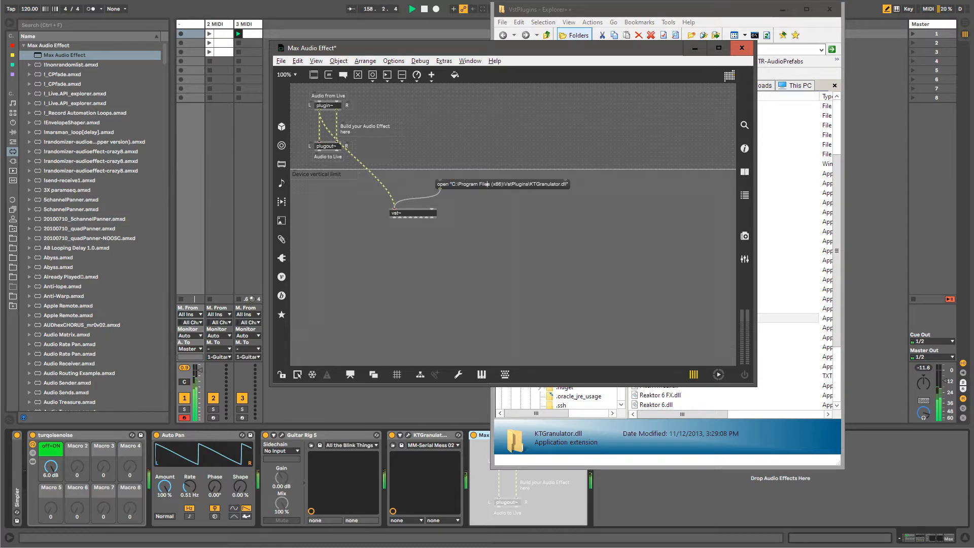
{"action": "left_click", "coordinate": [458, 184]}
{"action": "type", "text": "\\"}
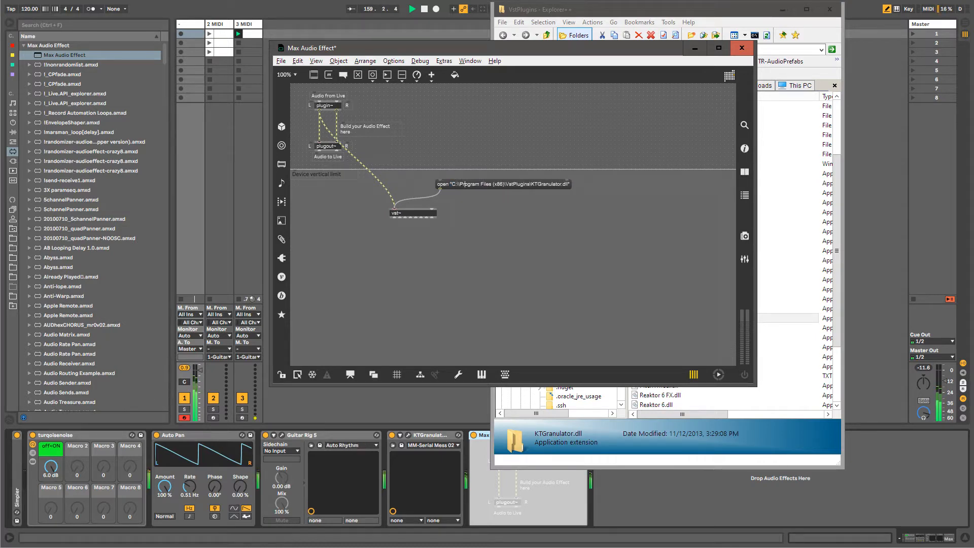
{"action": "left_click", "coordinate": [507, 184]}
{"action": "type", "text": "\\"}
{"action": "left_click", "coordinate": [532, 184]}
{"action": "type", "text": "\\"}
{"action": "left_click_drag", "start_coordinate": [481, 187], "coordinate": [451, 187]}
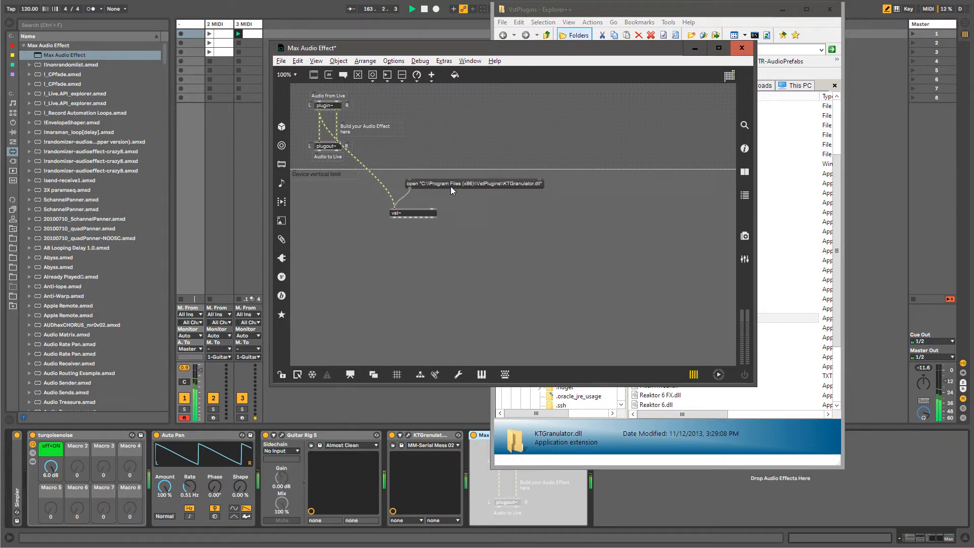
Clear the Max console and send the KTGranulator open message to vst~ again.
{"action": "left_click", "coordinate": [461, 202]}
{"action": "key", "text": "ctrl+shift+m"}
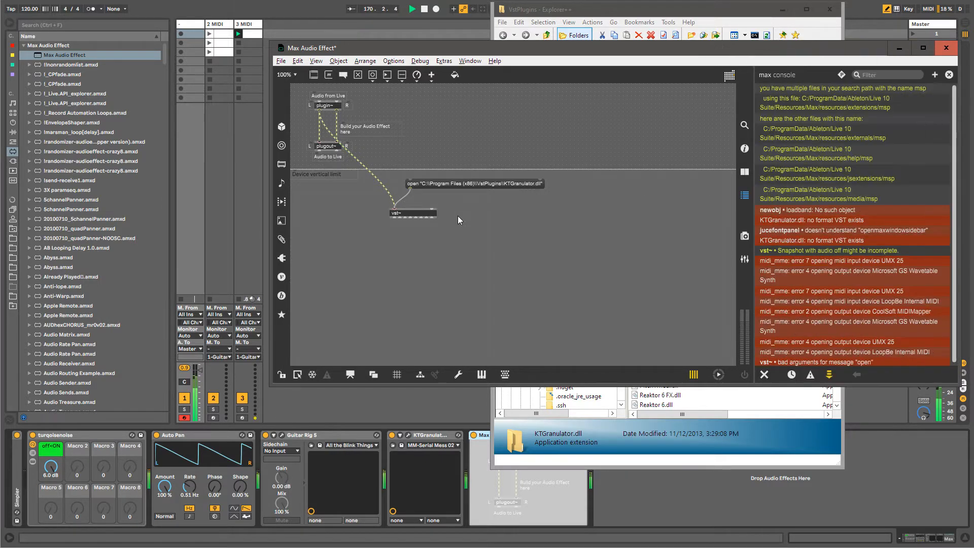
{"action": "scroll", "coordinate": [778, 209], "scroll_direction": "down", "scroll_amount": 1}
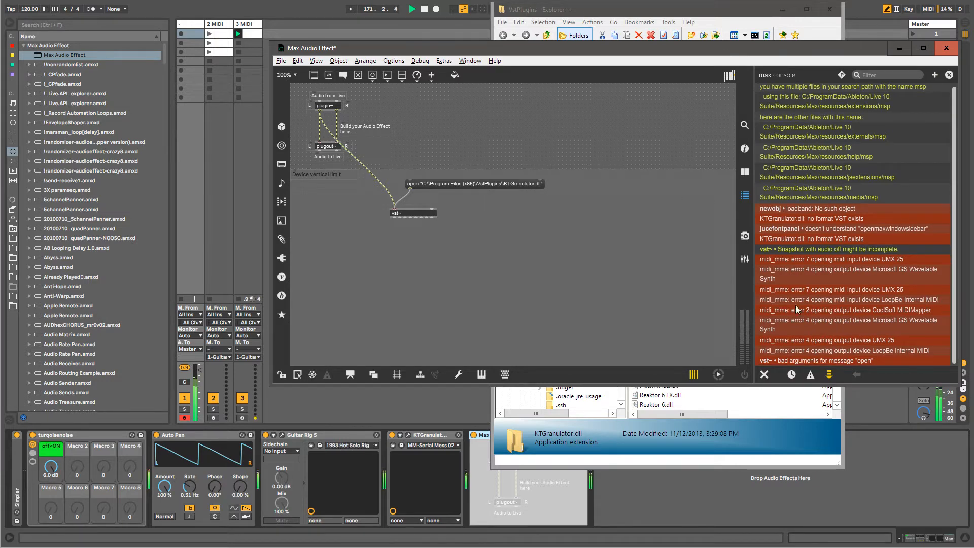
{"action": "left_click", "coordinate": [765, 375]}
{"action": "left_click", "coordinate": [459, 183]}
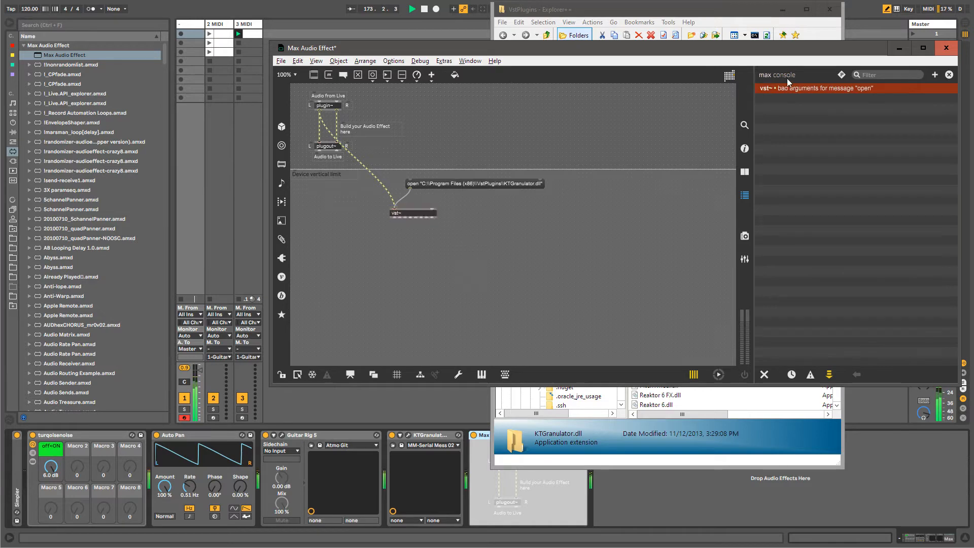
Look up the vst~ help patch to examine which messages load a plug-in and open its window, and put the help away.
{"action": "left_click", "coordinate": [838, 87]}
{"action": "right_click", "coordinate": [416, 215]}
{"action": "left_click", "coordinate": [431, 221]}
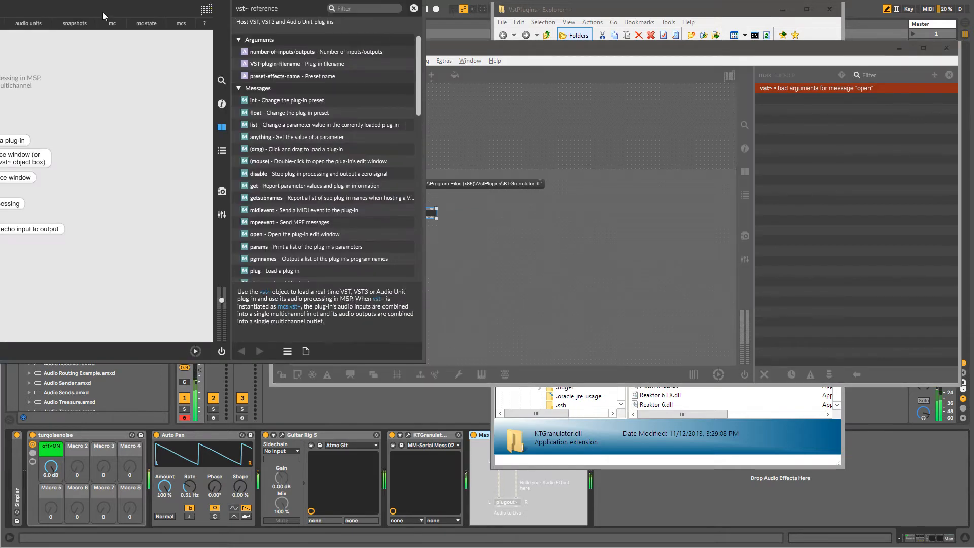
{"action": "left_click_drag", "start_coordinate": [102, 12], "coordinate": [533, 104]}
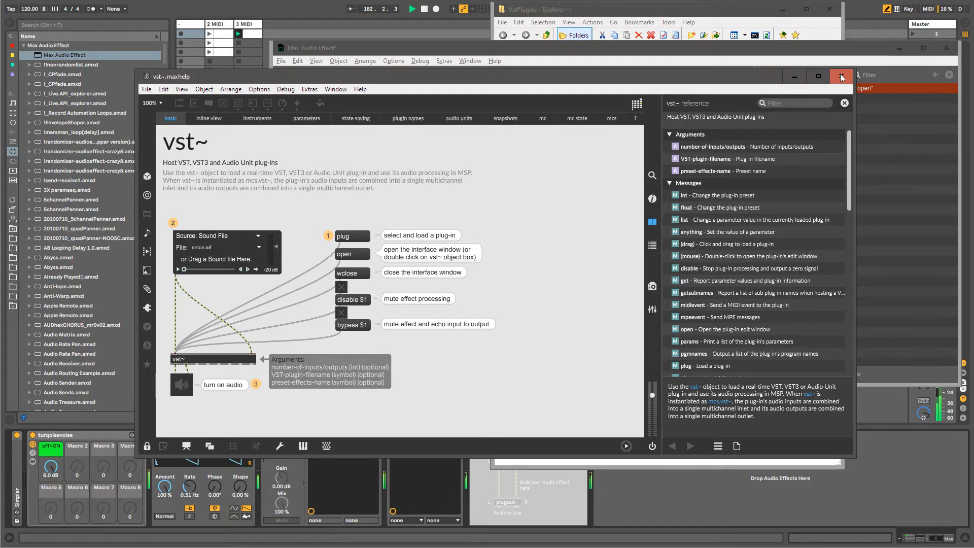
{"action": "left_click", "coordinate": [794, 76]}
{"action": "left_click", "coordinate": [458, 232]}
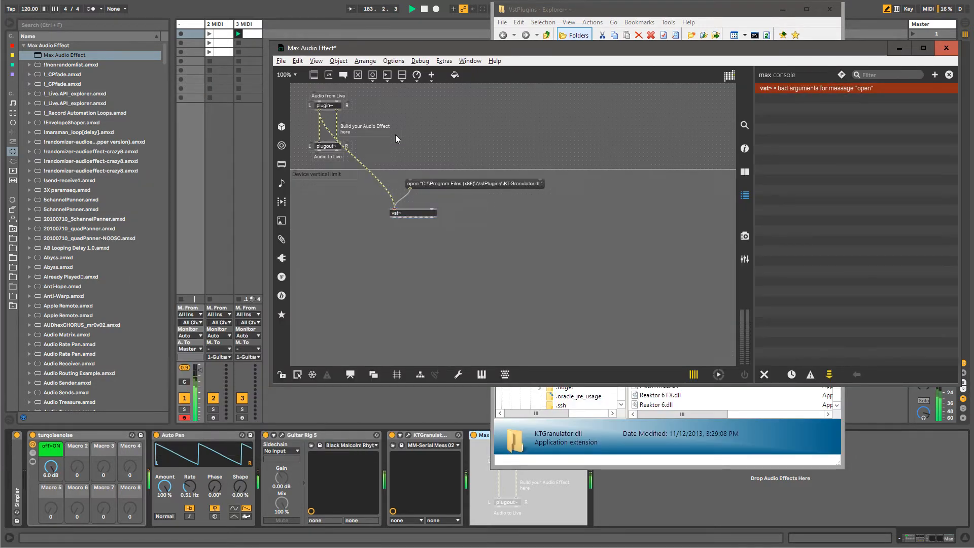
Reposition the vst~ object and the KTGranulator path message box so they sit close together below the device's vertical limit.
{"action": "left_click", "coordinate": [418, 213]}
{"action": "left_click", "coordinate": [446, 199]}
{"action": "left_click_drag", "start_coordinate": [446, 184], "coordinate": [410, 215]}
{"action": "double_click", "coordinate": [440, 183]}
{"action": "left_click", "coordinate": [429, 196]}
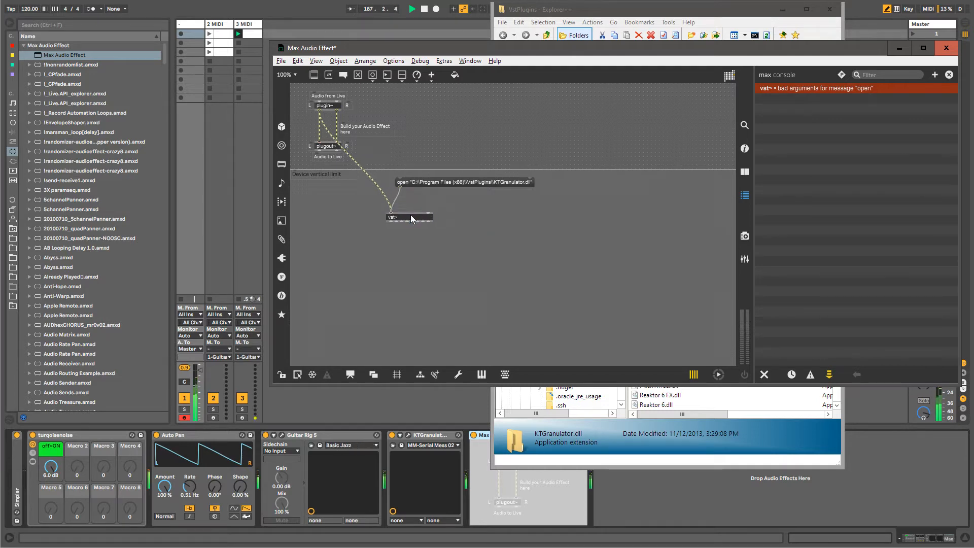
{"action": "left_click", "coordinate": [419, 191]}
{"action": "left_click_drag", "start_coordinate": [416, 180], "coordinate": [420, 180]}
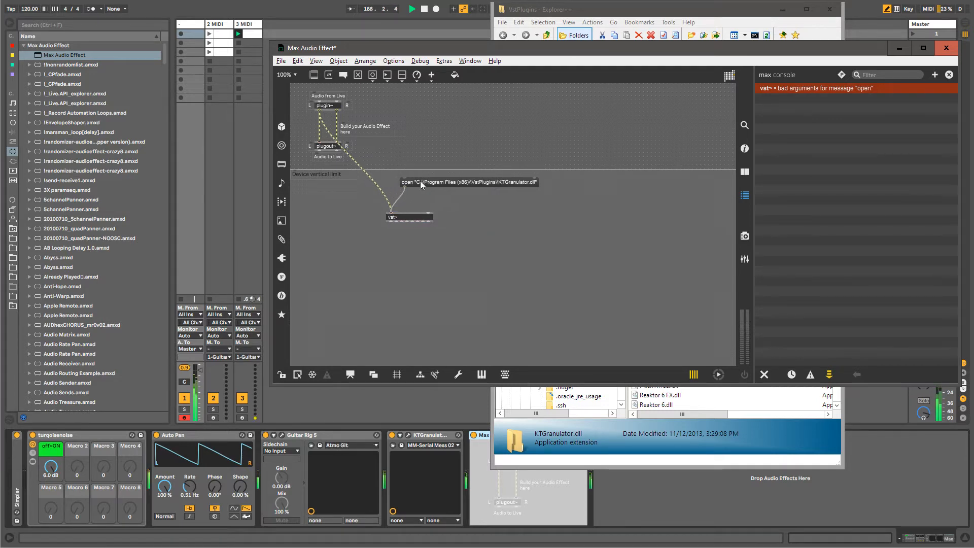
{"action": "left_click", "coordinate": [419, 196]}
{"action": "left_click_drag", "start_coordinate": [418, 184], "coordinate": [418, 188]}
{"action": "left_click", "coordinate": [419, 196]}
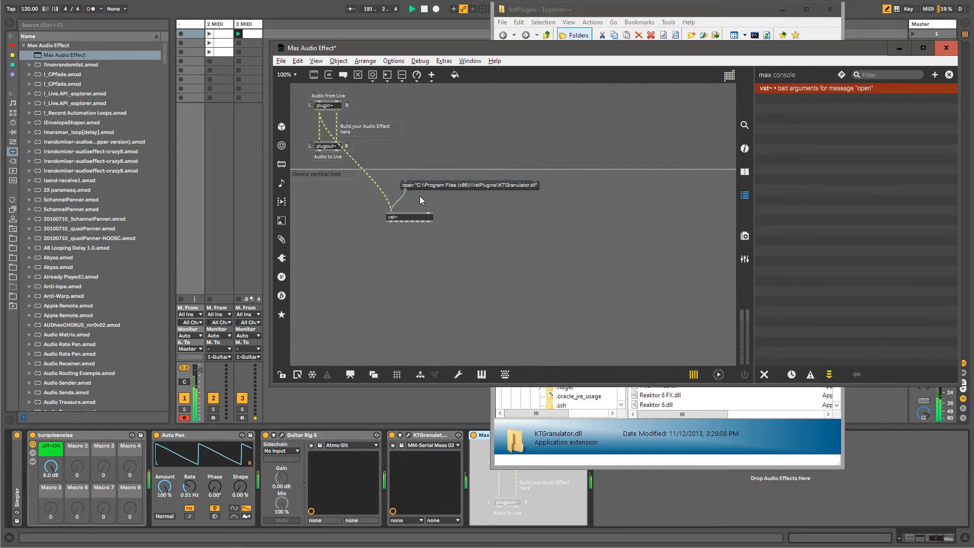
Replace the word "open" with "plug" at the start of the KTGranulator path message.
{"action": "double_click", "coordinate": [406, 185]}
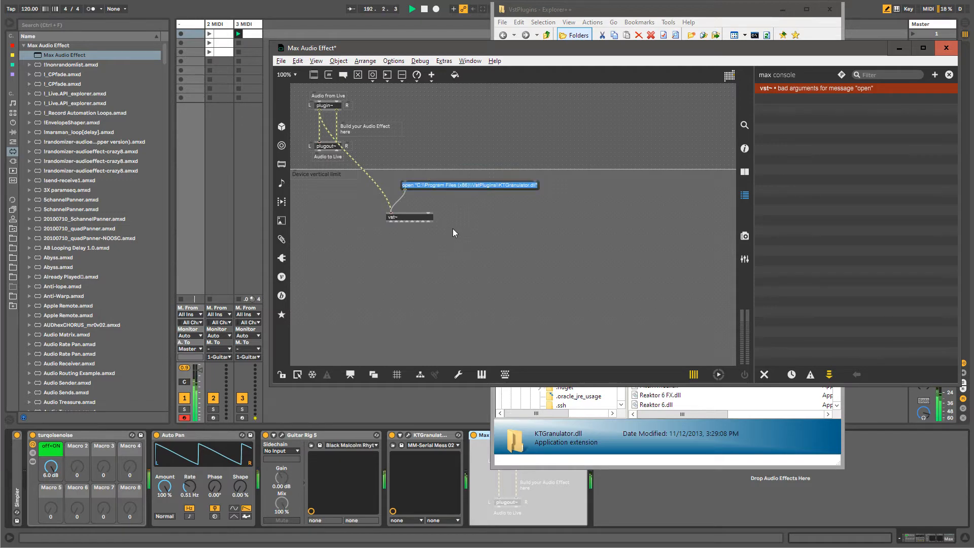
{"action": "type", "text": "en"}
{"action": "key", "text": "BackSpace"}
{"action": "key", "text": "BackSpace"}
{"action": "type", "text": "plug"}
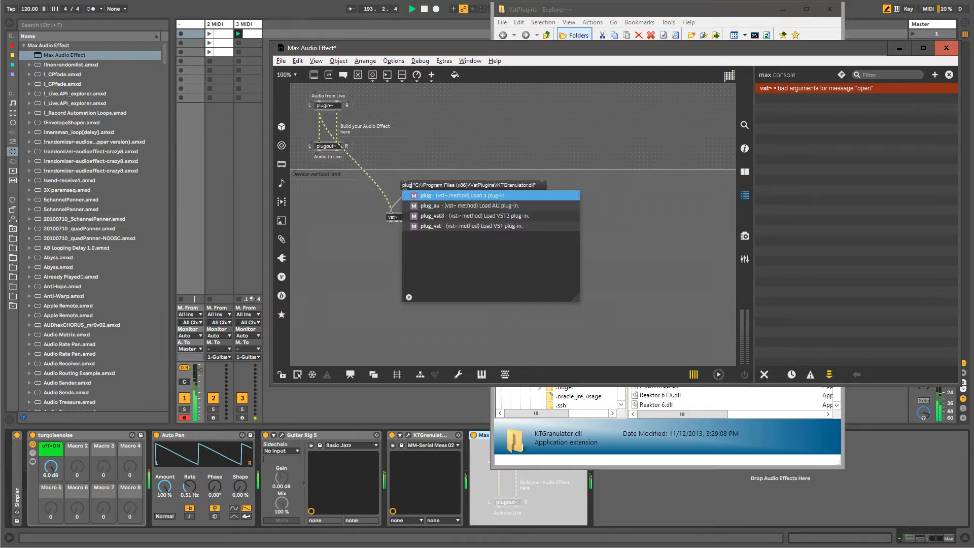
{"action": "left_click", "coordinate": [356, 261]}
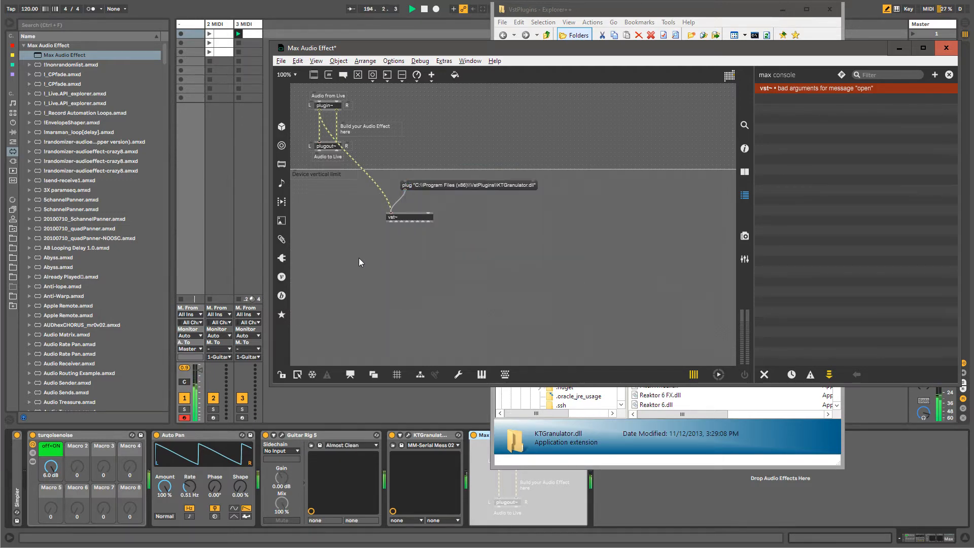
Add an "open" message box, connect it to the first inlet of vst~, and place it between the plug message and vst~.
{"action": "left_click", "coordinate": [331, 79]}
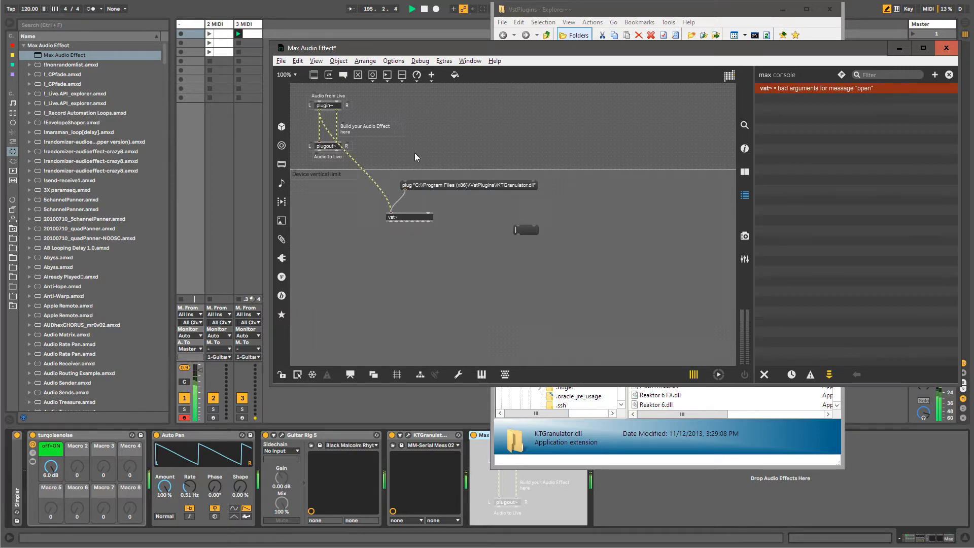
{"action": "type", "text": "op"}
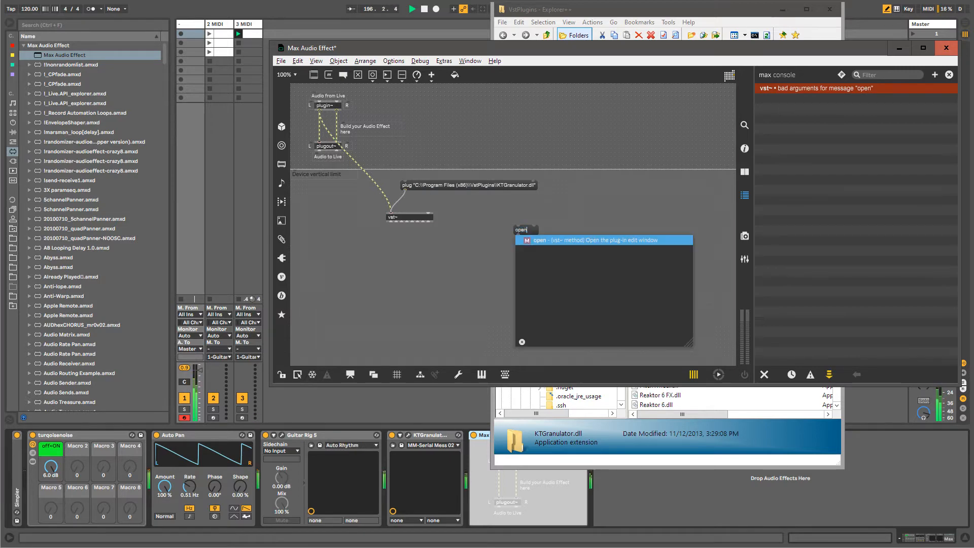
{"action": "type", "text": "en"}
{"action": "left_click", "coordinate": [461, 232]}
{"action": "left_click_drag", "start_coordinate": [522, 232], "coordinate": [392, 209]}
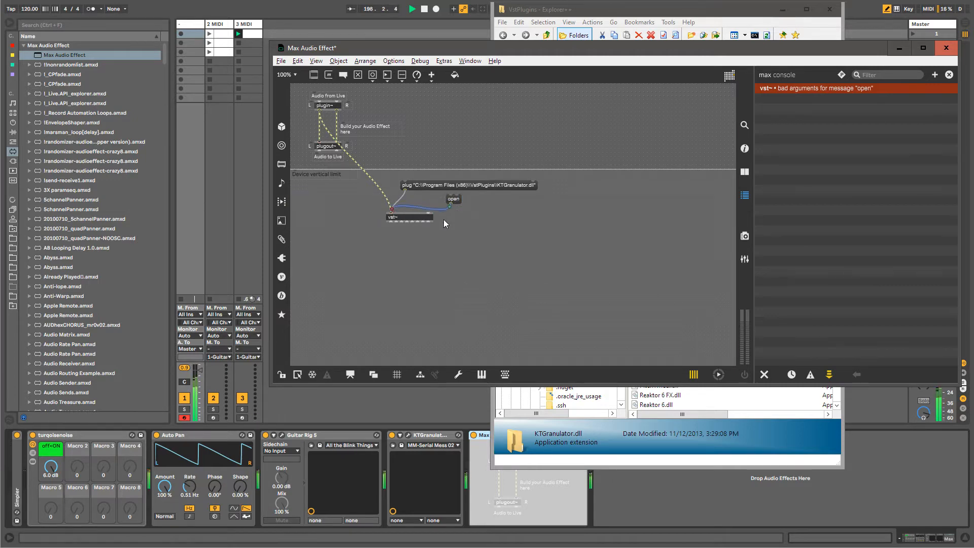
{"action": "left_click", "coordinate": [467, 216]}
{"action": "left_click_drag", "start_coordinate": [458, 187], "coordinate": [437, 192]}
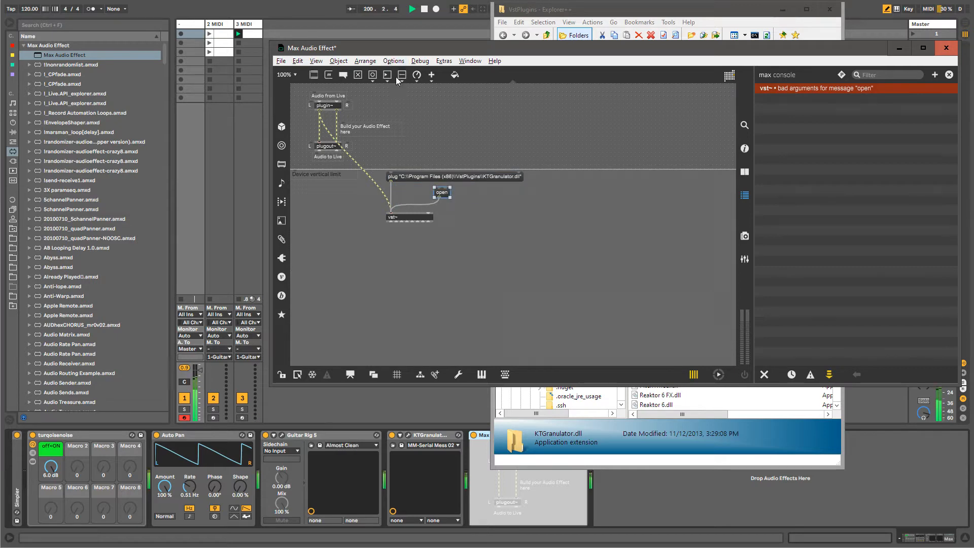
Add a live.numbox, connect it to the first inlet of vst~, and arrange it beside the open message.
{"action": "left_click", "coordinate": [417, 75]}
{"action": "left_click_drag", "start_coordinate": [472, 105], "coordinate": [477, 220]}
{"action": "left_click", "coordinate": [248, 412]}
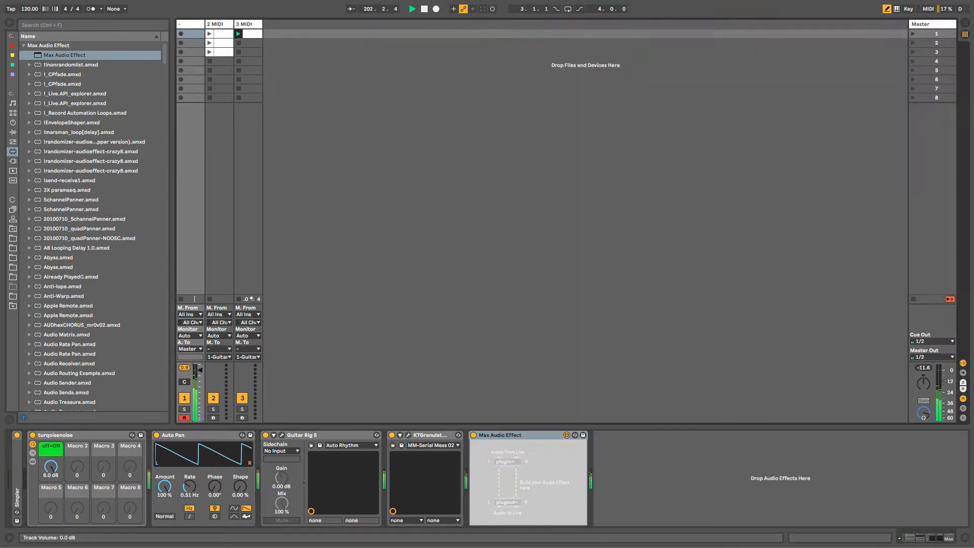
{"action": "key", "text": "alt+Tab"}
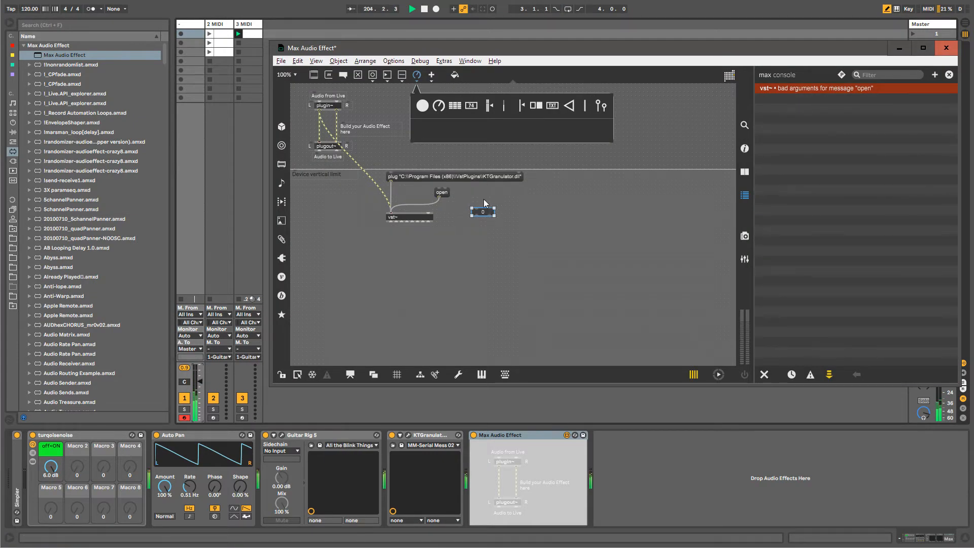
{"action": "left_click_drag", "start_coordinate": [482, 213], "coordinate": [392, 209]}
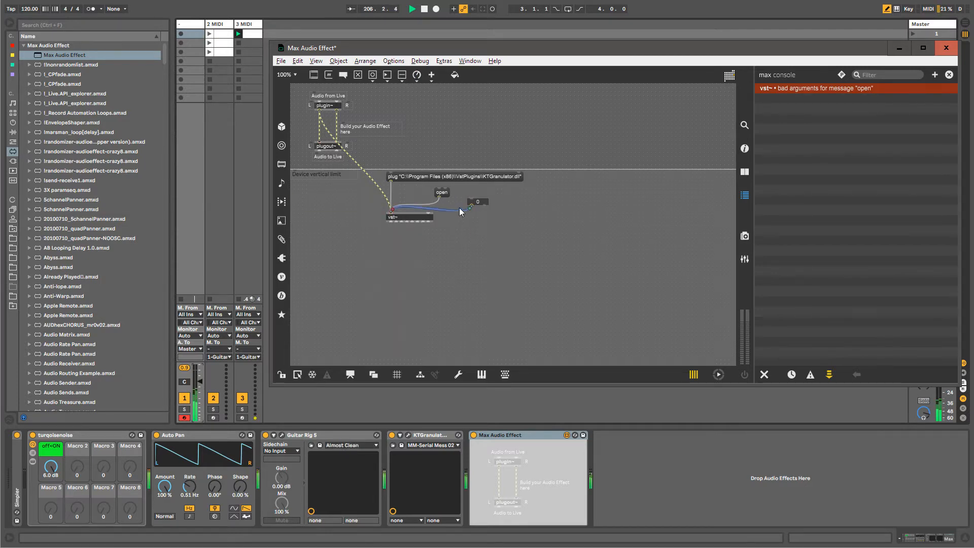
{"action": "left_click_drag", "start_coordinate": [481, 202], "coordinate": [435, 190]}
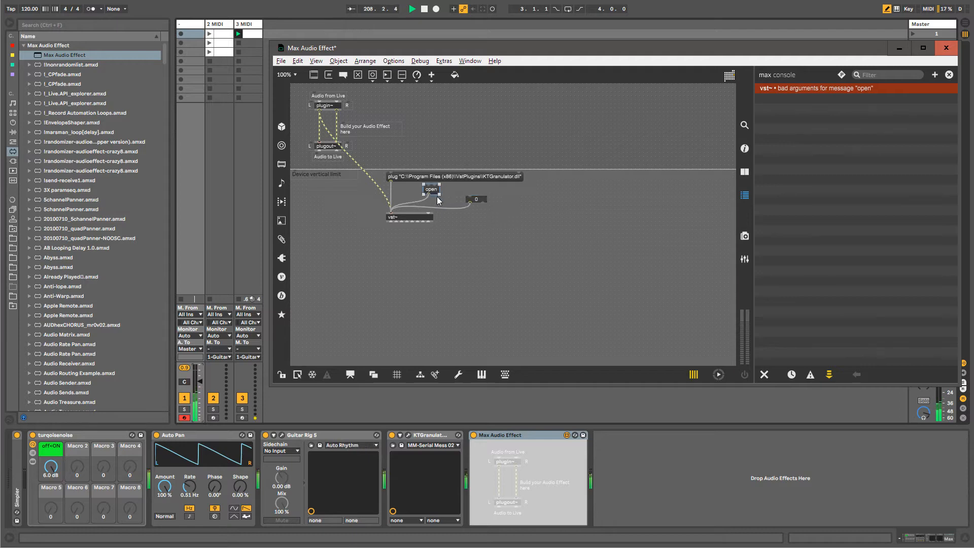
Open the live.numbox inspector and set its scripting name to presets.
{"action": "right_click", "coordinate": [477, 199]}
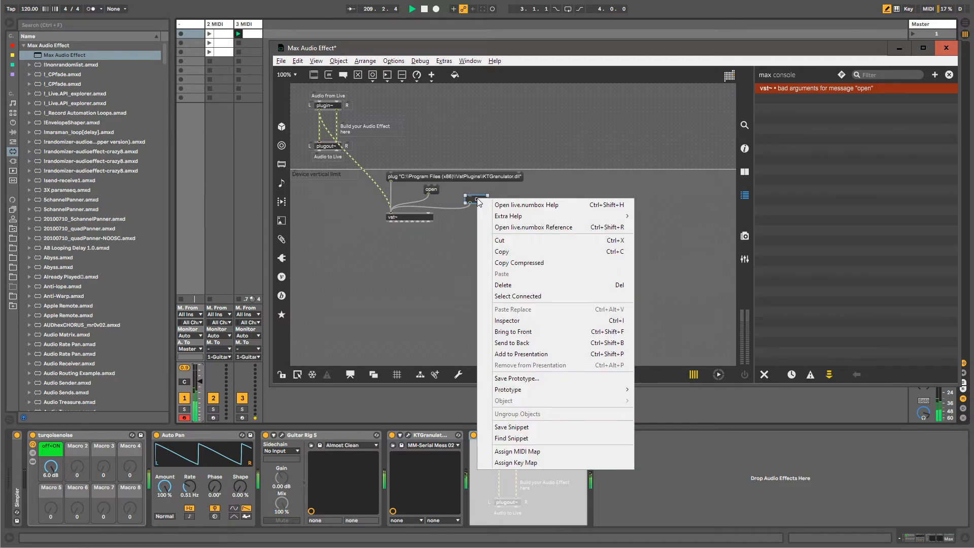
{"action": "left_click", "coordinate": [502, 320]}
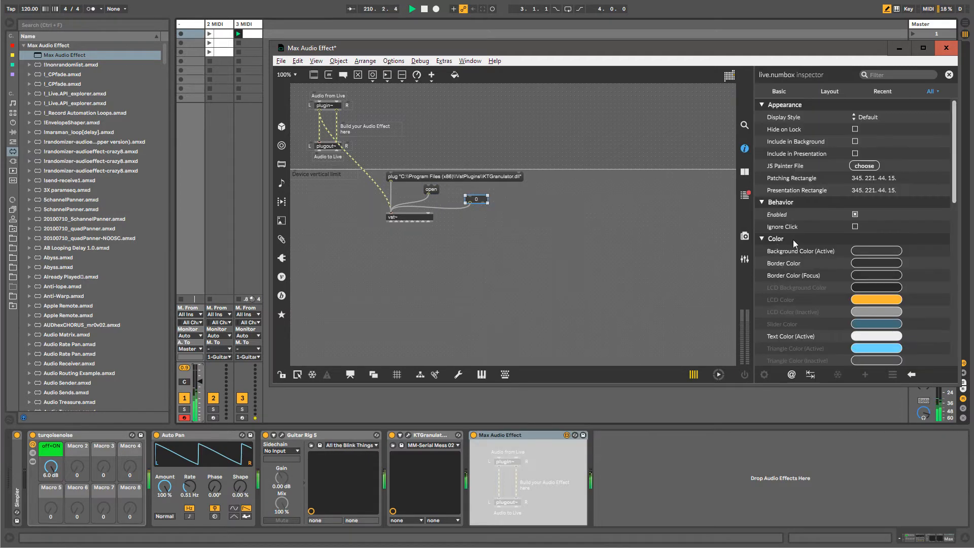
{"action": "scroll", "coordinate": [793, 240], "scroll_direction": "down", "scroll_amount": 3}
{"action": "scroll", "coordinate": [794, 244], "scroll_direction": "down", "scroll_amount": 3}
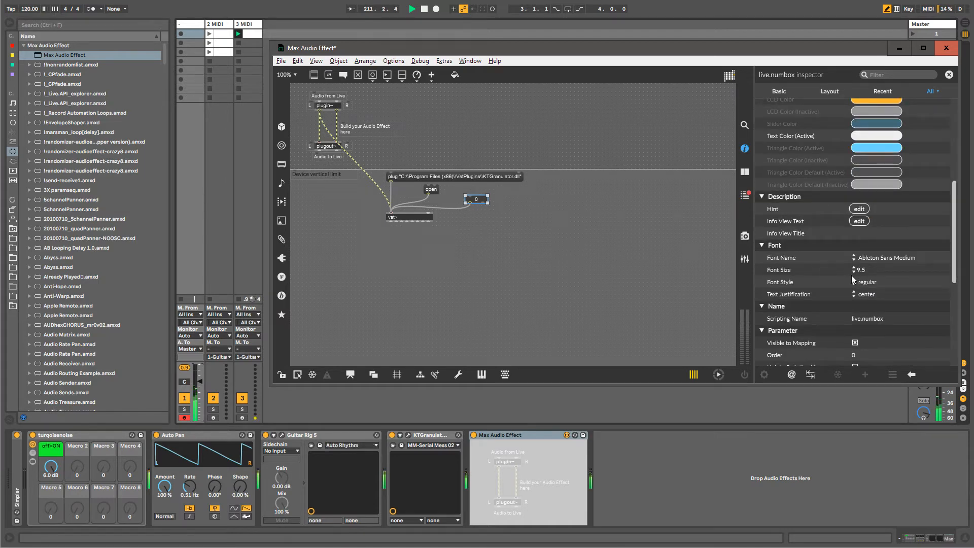
{"action": "left_click", "coordinate": [876, 319]}
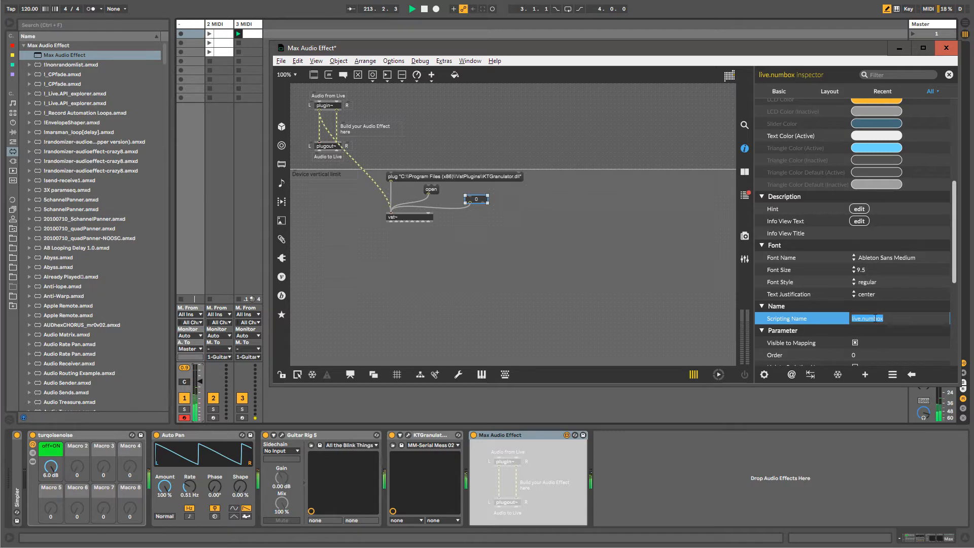
{"action": "type", "text": "presets"}
{"action": "key", "text": "Return"}
Set the number box's parameter long name to presets and its short name to prst.
{"action": "scroll", "coordinate": [856, 325], "scroll_direction": "down", "scroll_amount": 3}
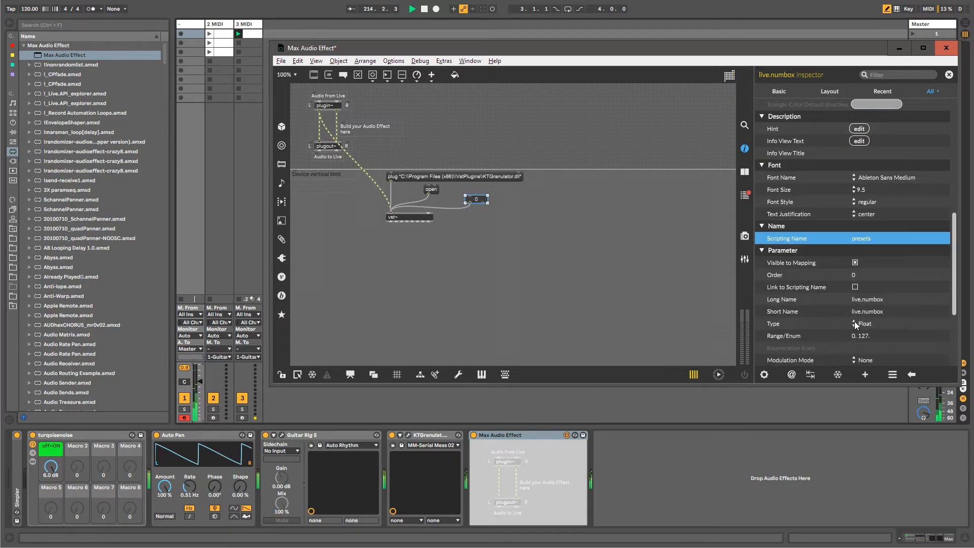
{"action": "left_click", "coordinate": [868, 300]}
{"action": "type", "text": "presets"}
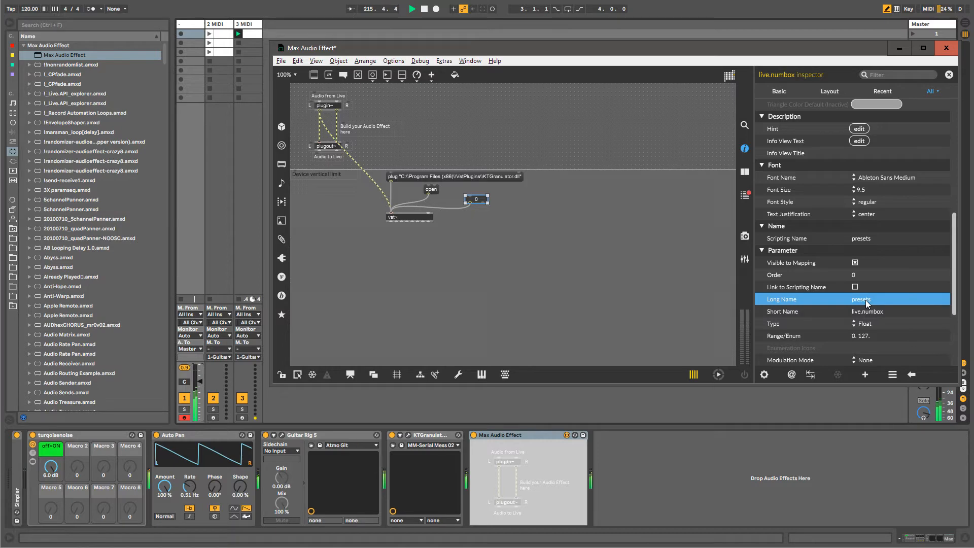
{"action": "left_click", "coordinate": [866, 310]}
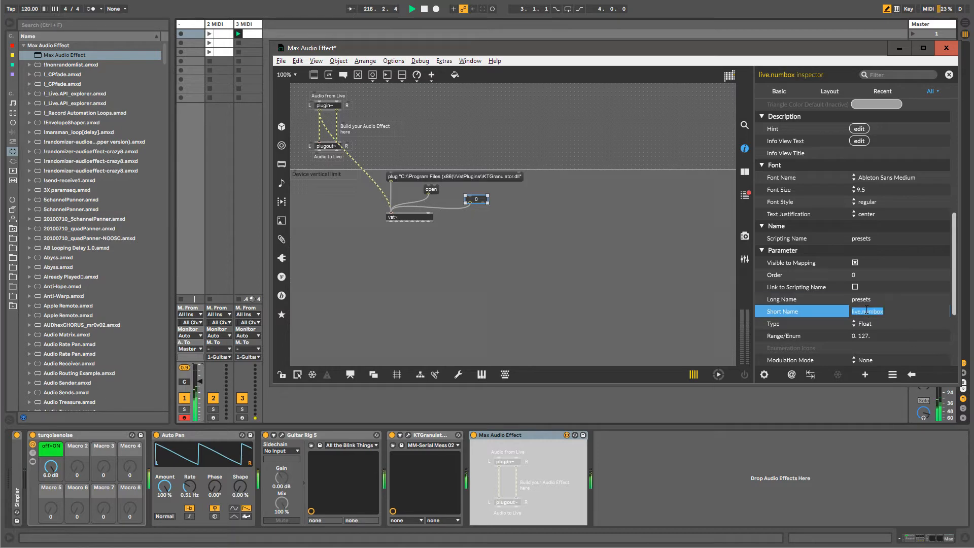
{"action": "type", "text": "prst"}
{"action": "key", "text": "Return"}
Set the number box's parameter type to Int and its modulation mode to Absolute.
{"action": "scroll", "coordinate": [865, 313], "scroll_direction": "down", "scroll_amount": 2}
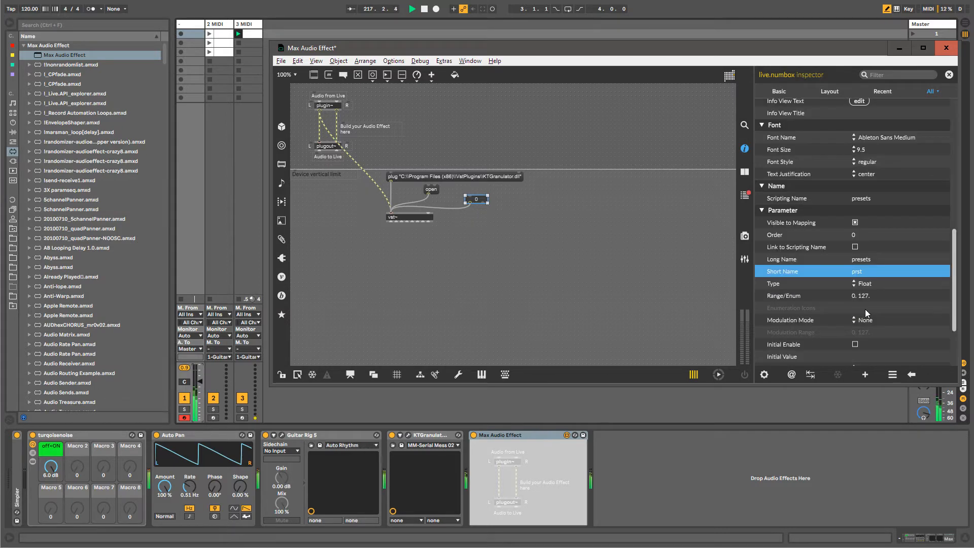
{"action": "left_click", "coordinate": [862, 284]}
{"action": "left_click", "coordinate": [865, 291]}
{"action": "scroll", "coordinate": [869, 313], "scroll_direction": "down", "scroll_amount": 2}
{"action": "scroll", "coordinate": [869, 313], "scroll_direction": "down", "scroll_amount": 2}
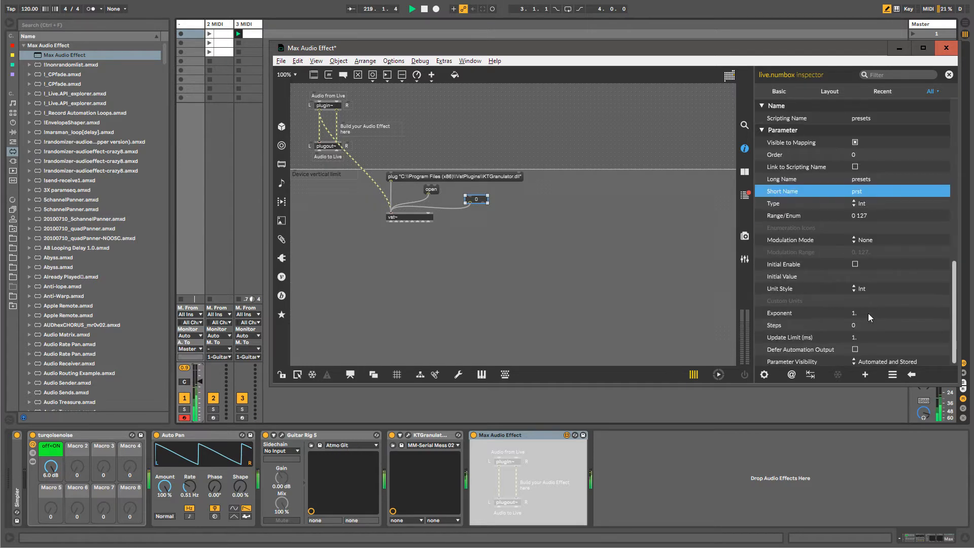
{"action": "left_click", "coordinate": [869, 240]}
{"action": "left_click", "coordinate": [870, 277]}
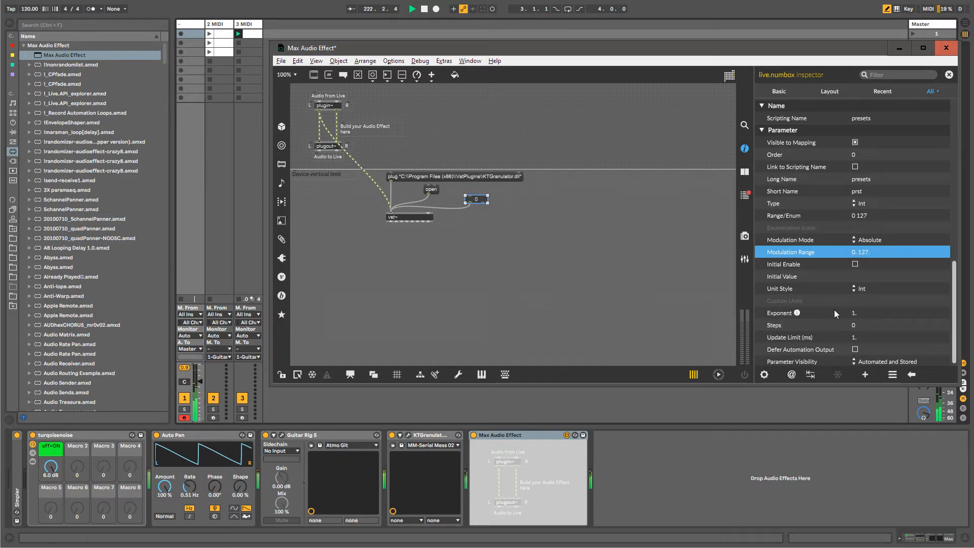
{"action": "scroll", "coordinate": [861, 327], "scroll_direction": "down", "scroll_amount": 1}
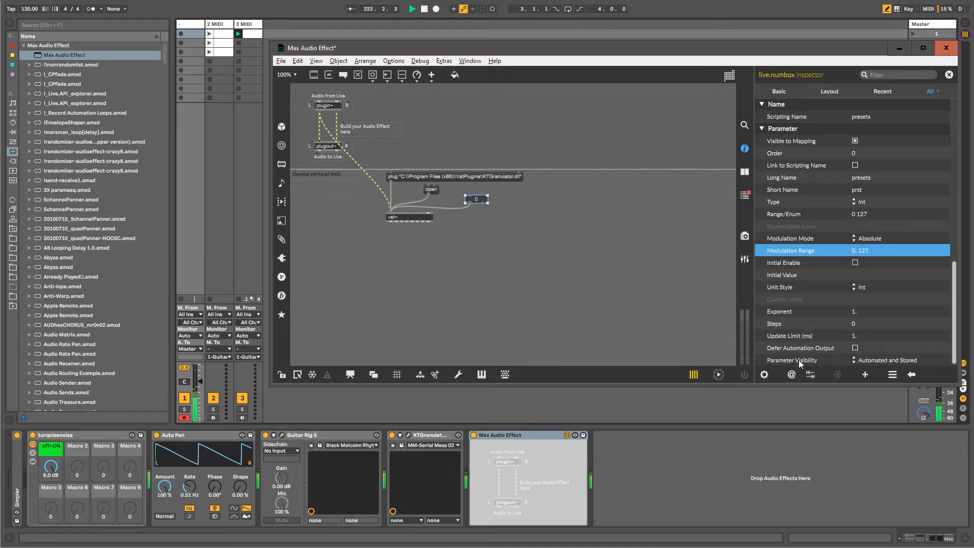
{"action": "scroll", "coordinate": [856, 303], "scroll_direction": "up", "scroll_amount": 5}
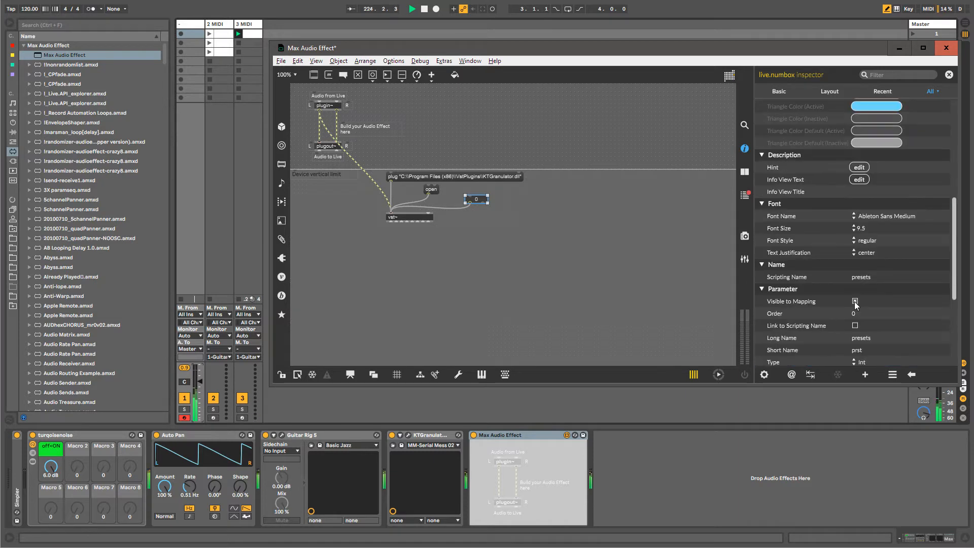
{"action": "scroll", "coordinate": [855, 303], "scroll_direction": "up", "scroll_amount": 6}
Add the live.numbox and the open message box to the device's presentation.
{"action": "left_click", "coordinate": [449, 182]}
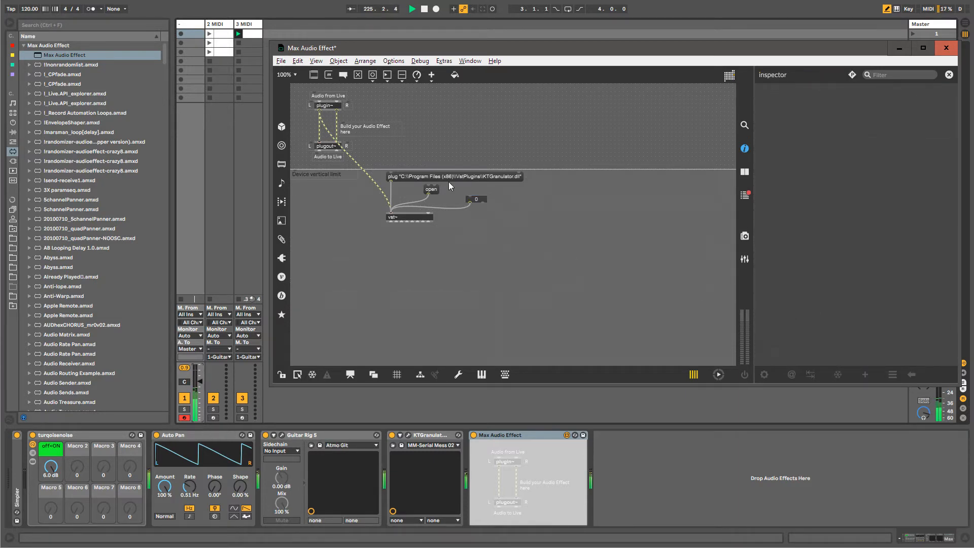
{"action": "left_click", "coordinate": [436, 192]}
{"action": "left_click", "coordinate": [479, 200]}
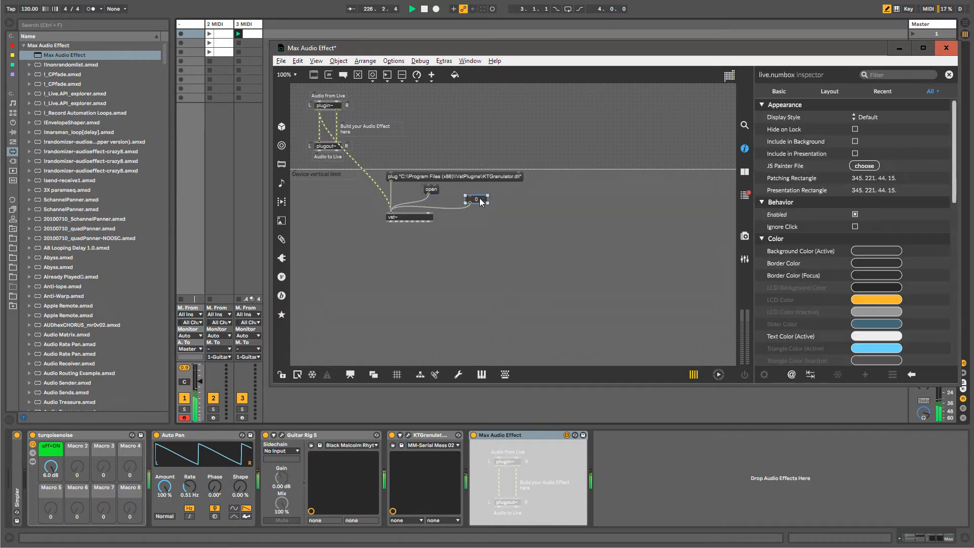
{"action": "right_click", "coordinate": [480, 199]}
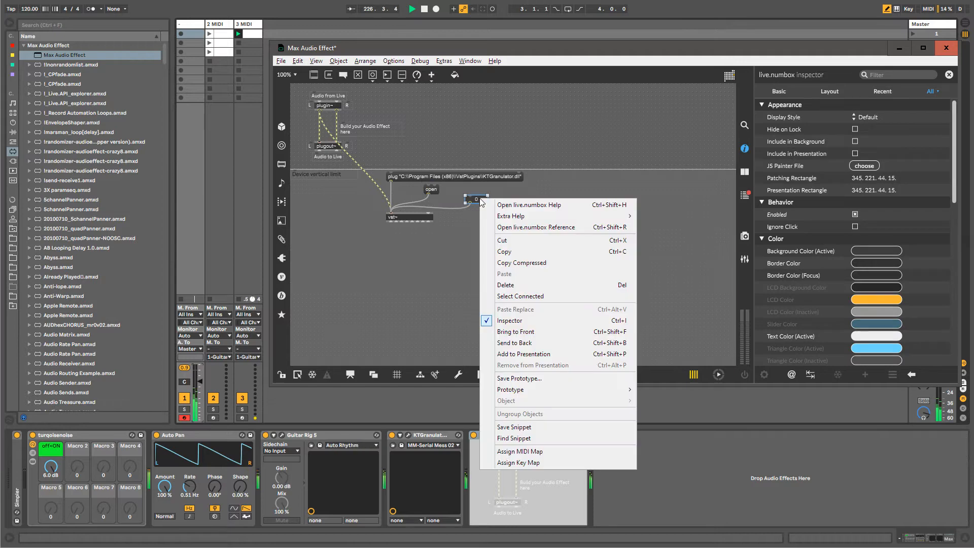
{"action": "left_click", "coordinate": [504, 353]}
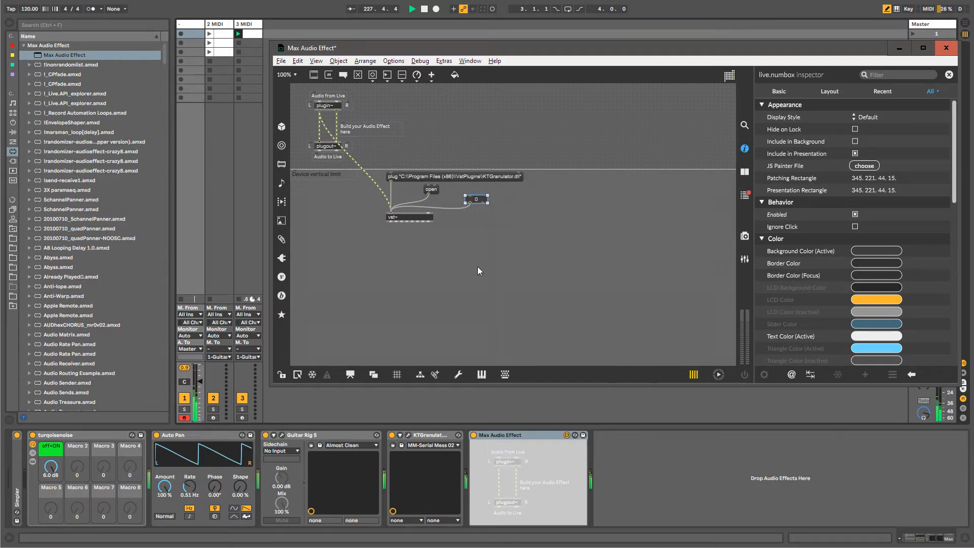
{"action": "left_click", "coordinate": [434, 191]}
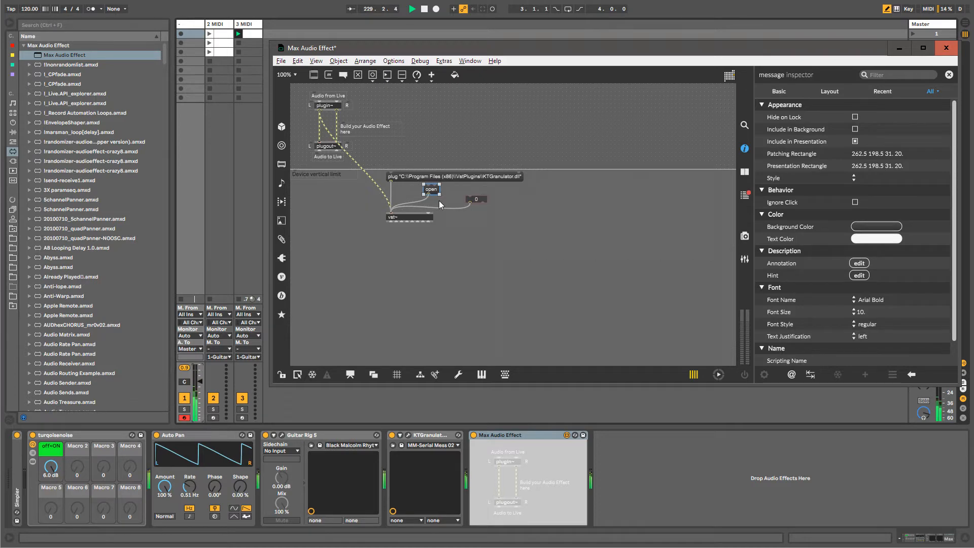
{"action": "left_click", "coordinate": [439, 199]}
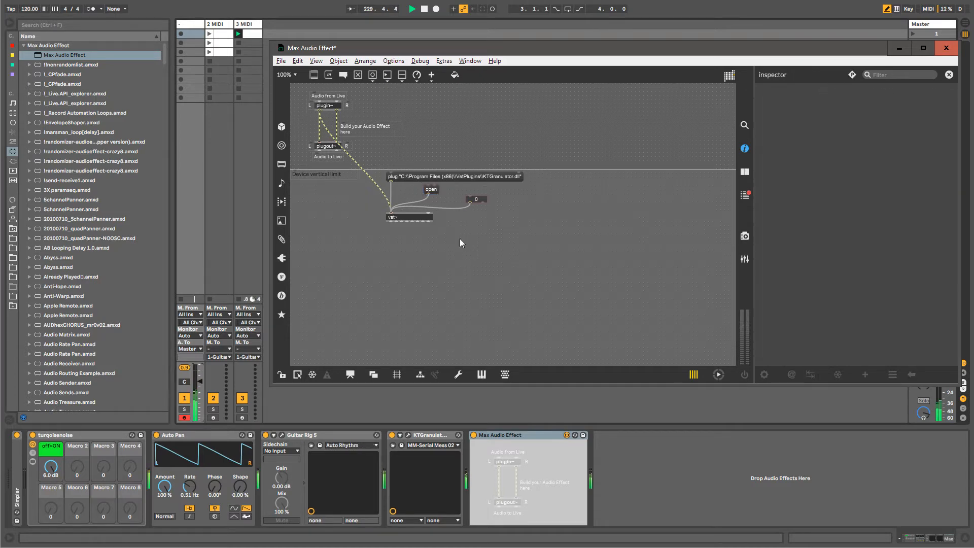
Enable Open in Presentation in the device patcher's inspector.
{"action": "right_click", "coordinate": [427, 114]}
{"action": "left_click", "coordinate": [458, 183]}
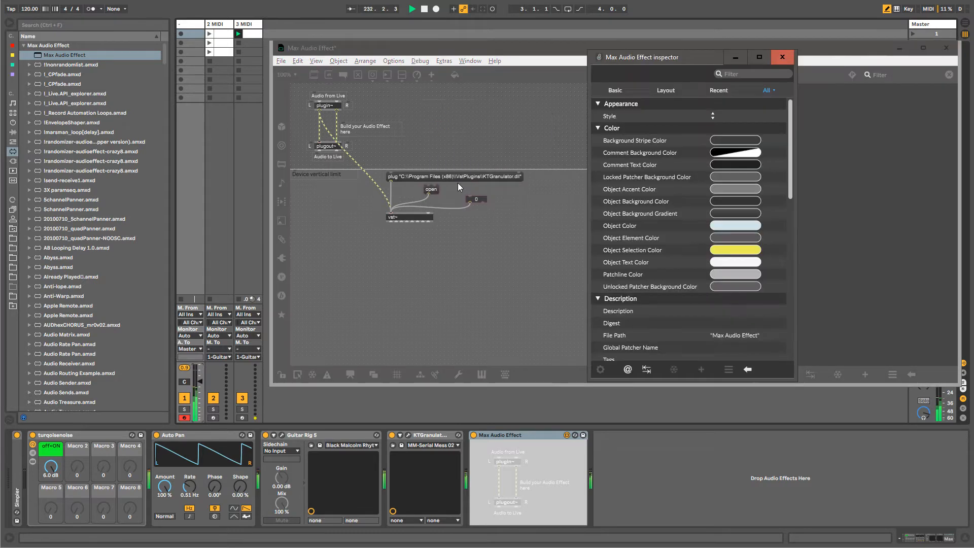
{"action": "scroll", "coordinate": [710, 221], "scroll_direction": "down", "scroll_amount": 5}
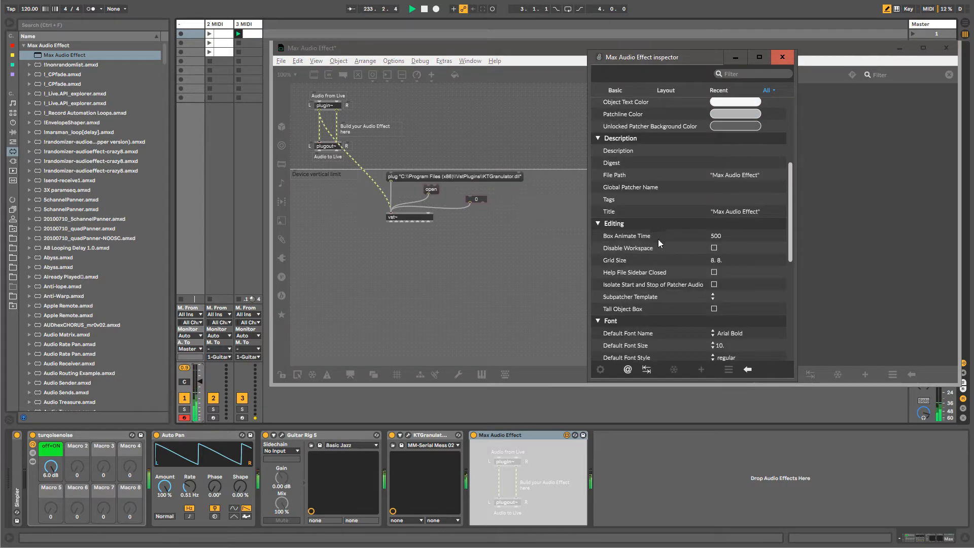
{"action": "scroll", "coordinate": [639, 310], "scroll_direction": "down", "scroll_amount": 3}
{"action": "scroll", "coordinate": [628, 310], "scroll_direction": "down", "scroll_amount": 3}
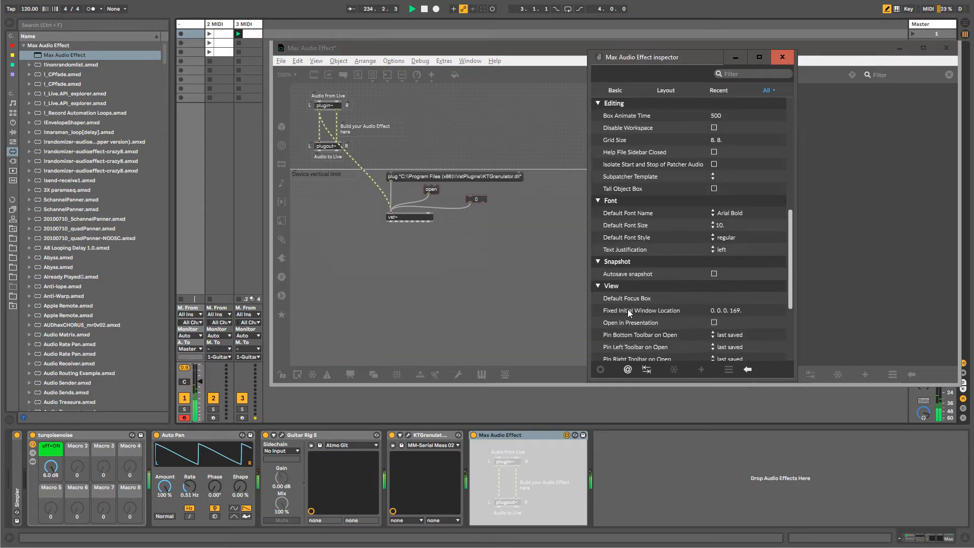
{"action": "scroll", "coordinate": [628, 309], "scroll_direction": "down", "scroll_amount": 2}
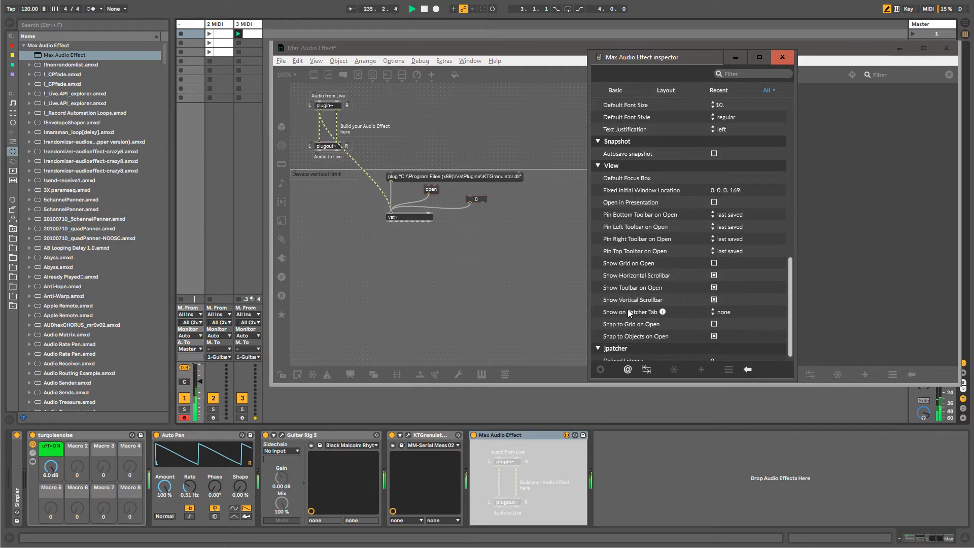
{"action": "scroll", "coordinate": [628, 309], "scroll_direction": "up", "scroll_amount": 5}
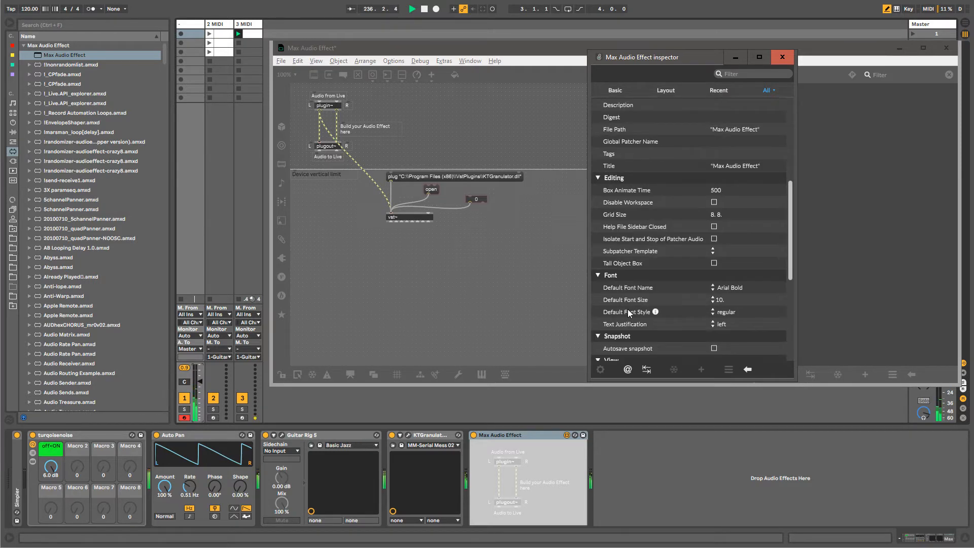
{"action": "scroll", "coordinate": [628, 309], "scroll_direction": "up", "scroll_amount": 3}
{"action": "scroll", "coordinate": [628, 309], "scroll_direction": "up", "scroll_amount": 4}
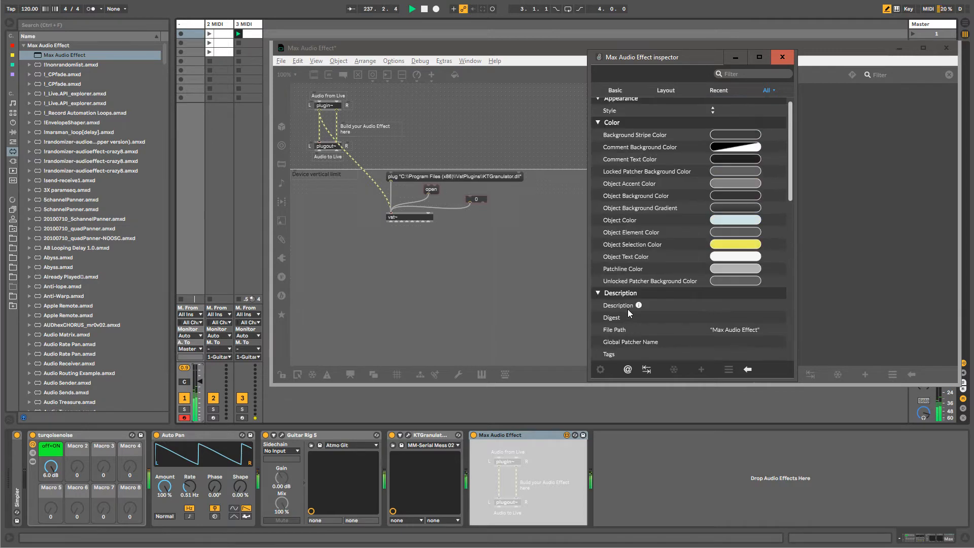
{"action": "scroll", "coordinate": [629, 309], "scroll_direction": "down", "scroll_amount": 6}
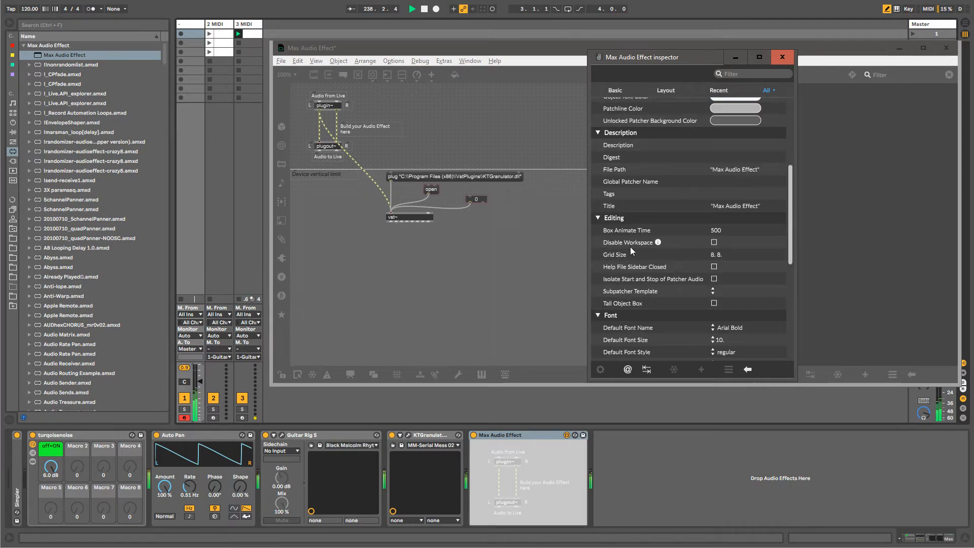
{"action": "scroll", "coordinate": [642, 284], "scroll_direction": "down", "scroll_amount": 6}
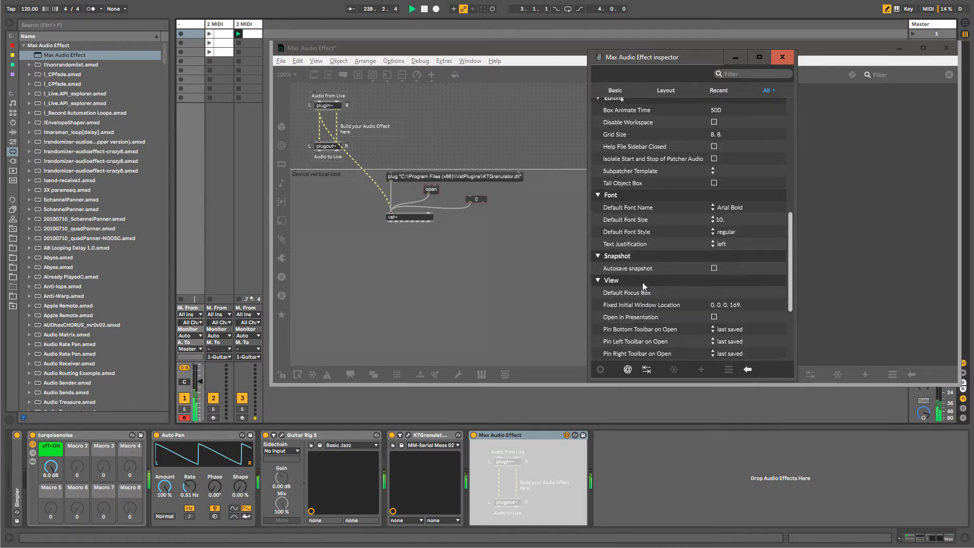
{"action": "scroll", "coordinate": [644, 287], "scroll_direction": "down", "scroll_amount": 3}
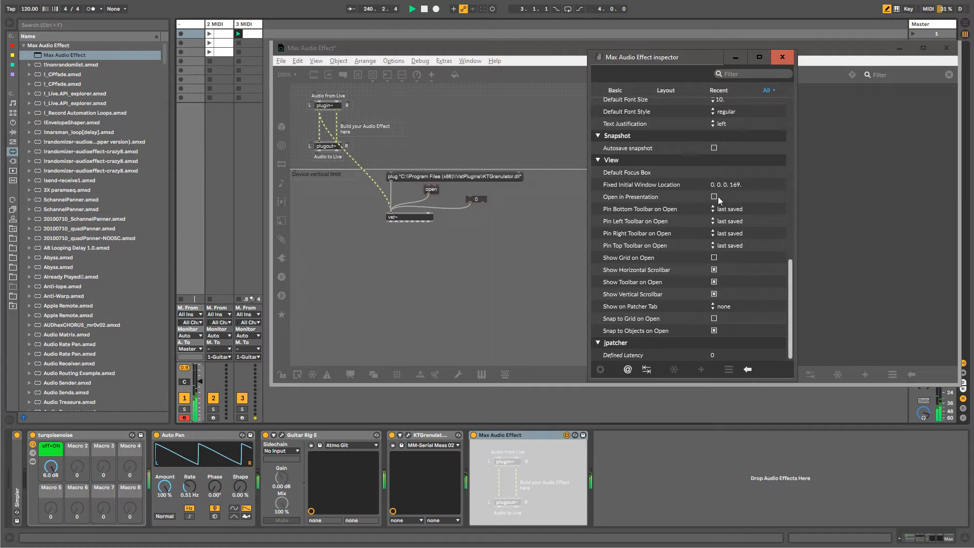
{"action": "left_click", "coordinate": [716, 197]}
{"action": "left_click", "coordinate": [784, 57]}
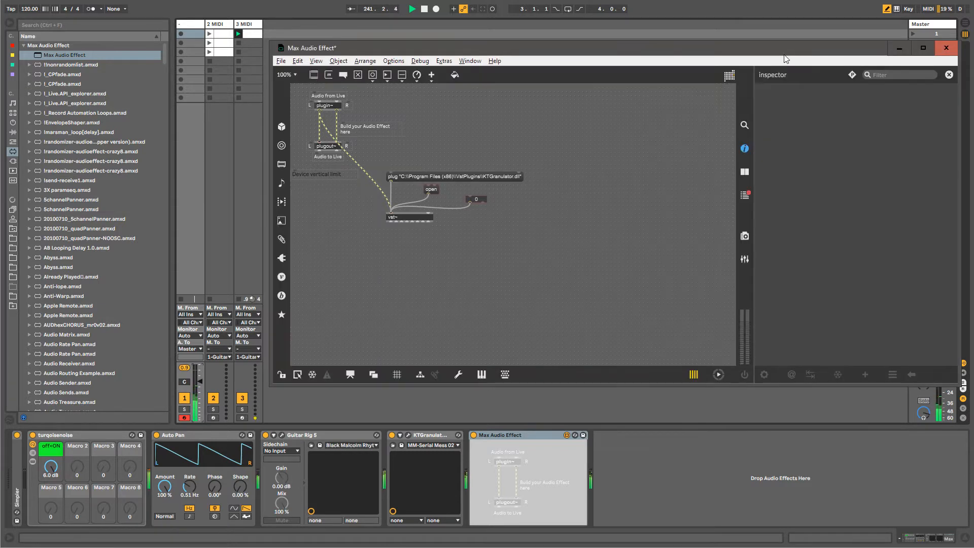
Move the open message and the presets number box to the upper-left corner of the presentation view, the number box just below open.
{"action": "left_click", "coordinate": [350, 374]}
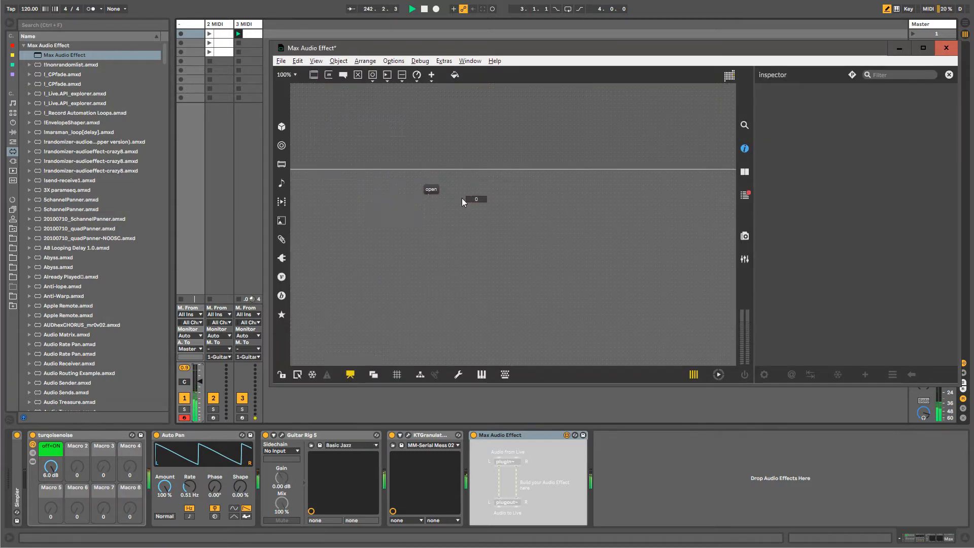
{"action": "left_click_drag", "start_coordinate": [489, 217], "coordinate": [301, 91]}
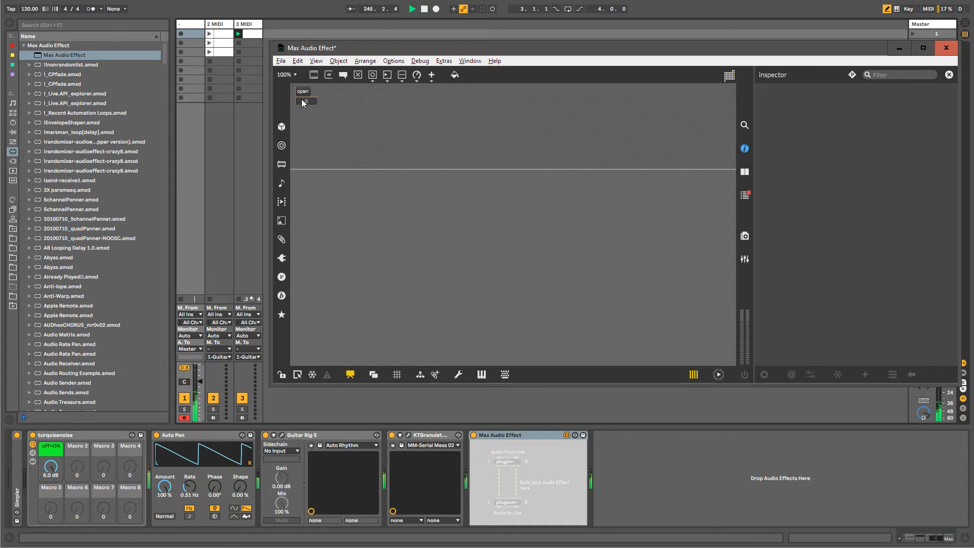
{"action": "left_click_drag", "start_coordinate": [302, 99], "coordinate": [303, 101]}
{"action": "left_click", "coordinate": [312, 137]}
Add a comment reading "ktgran vst loader" to the empty area above the plug message and include it in the presentation.
{"action": "left_click", "coordinate": [351, 374]}
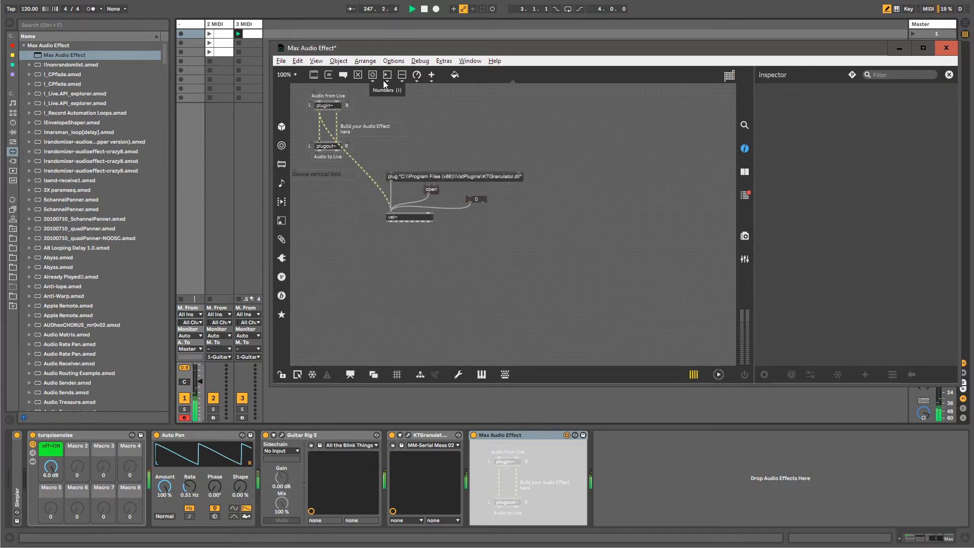
{"action": "left_click_drag", "start_coordinate": [384, 84], "coordinate": [447, 138]}
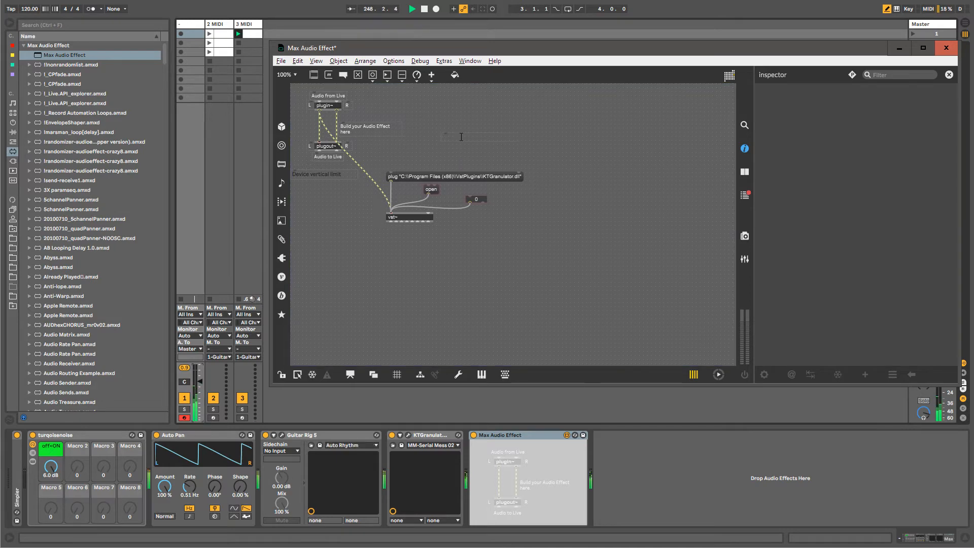
{"action": "type", "text": "ktoan vst loader"}
{"action": "left_click", "coordinate": [453, 140]}
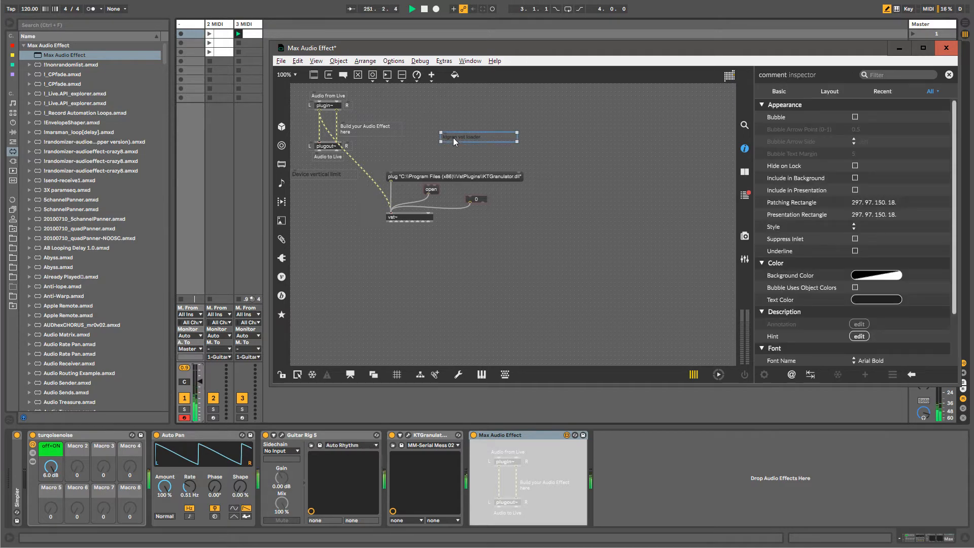
{"action": "left_click", "coordinate": [405, 93]}
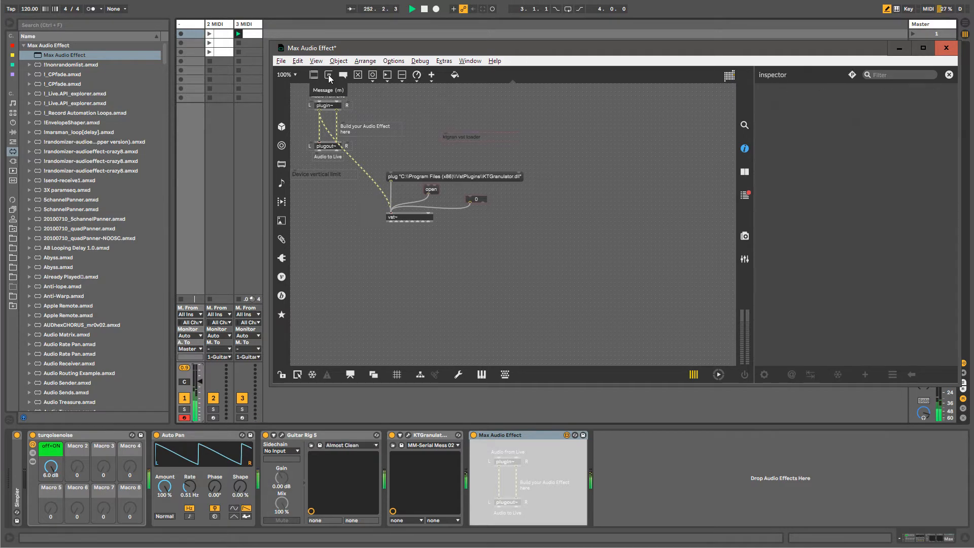
In the presentation view, place the comment directly below the number box and narrow it to about 91 pixels wide.
{"action": "left_click", "coordinate": [350, 374]}
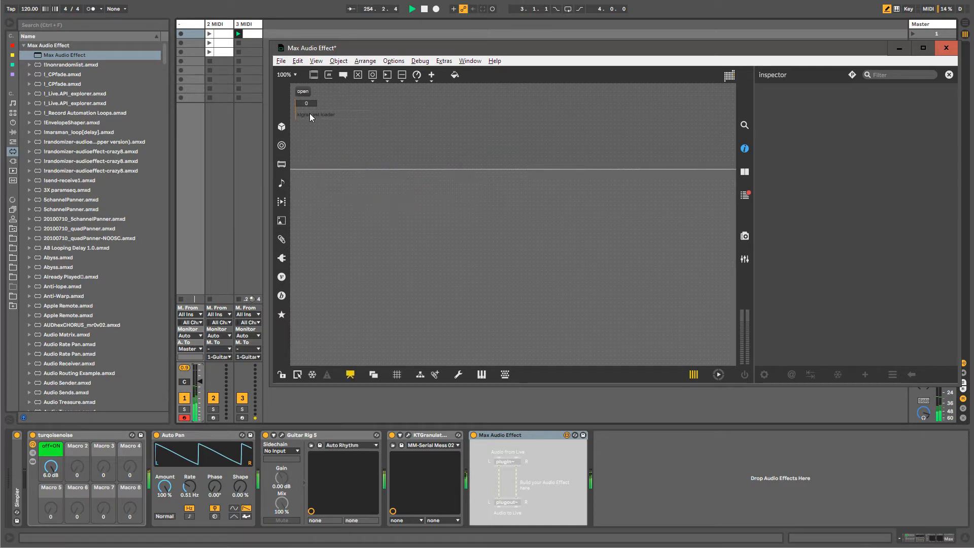
{"action": "left_click", "coordinate": [311, 114]}
{"action": "left_click_drag", "start_coordinate": [364, 115], "coordinate": [342, 117]}
{"action": "left_click", "coordinate": [329, 133]}
{"action": "left_click", "coordinate": [327, 160]}
{"action": "left_click", "coordinate": [321, 119]}
{"action": "left_click", "coordinate": [310, 116]}
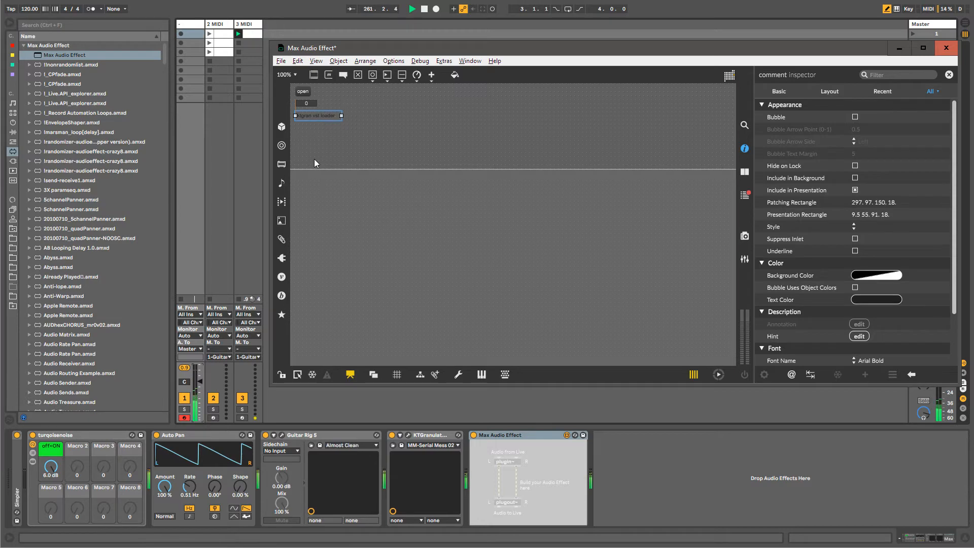
{"action": "left_click", "coordinate": [306, 103]}
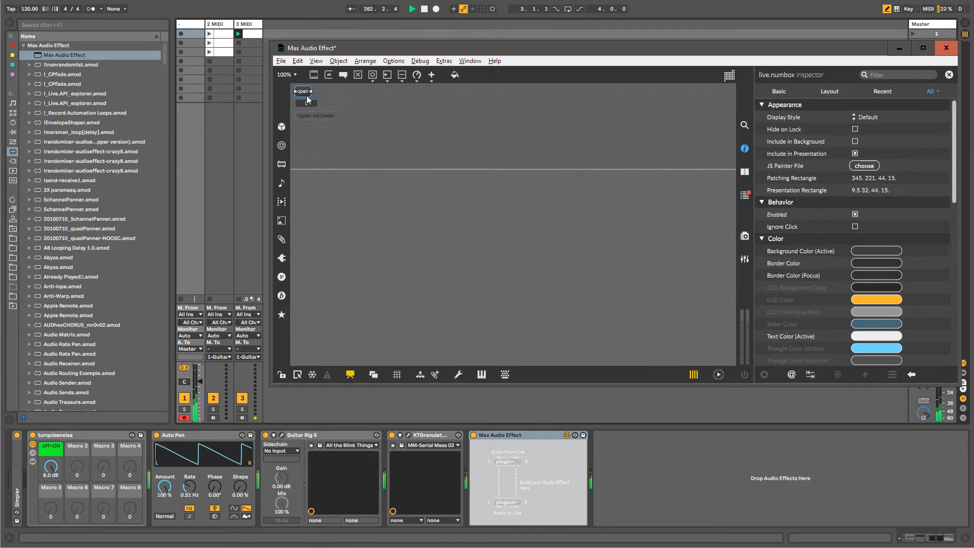
{"action": "left_click", "coordinate": [305, 92]}
{"action": "left_click", "coordinate": [314, 141]}
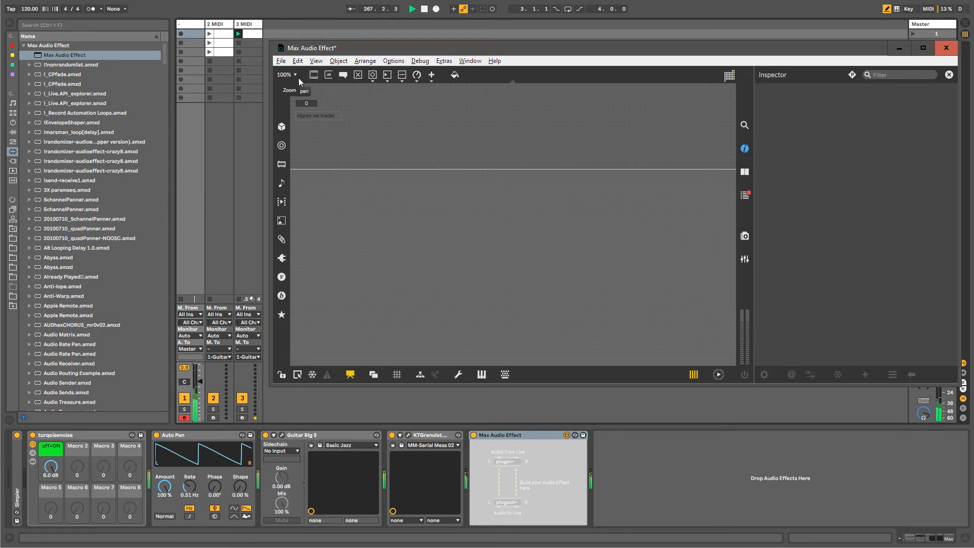
Start saving the device as a new file and browse to the Max Midi Effect folder inside !-SKETCHSPLORATION's !_sketchsplorations project.
{"action": "left_click", "coordinate": [282, 61]}
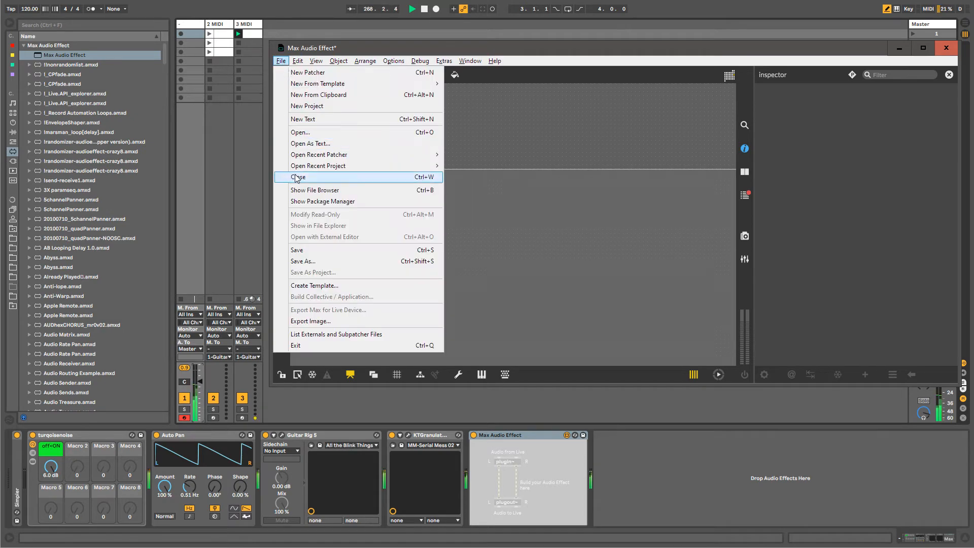
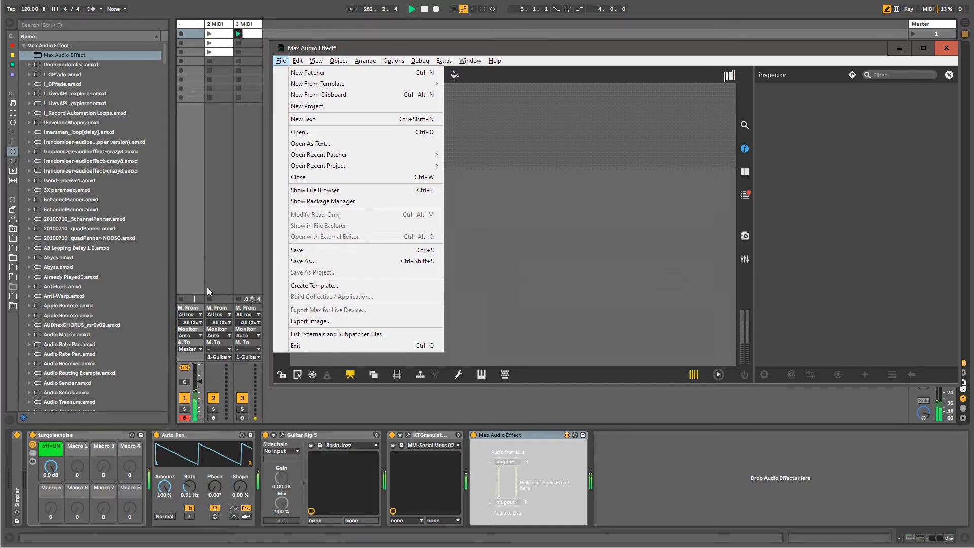
{"action": "left_click", "coordinate": [310, 261]}
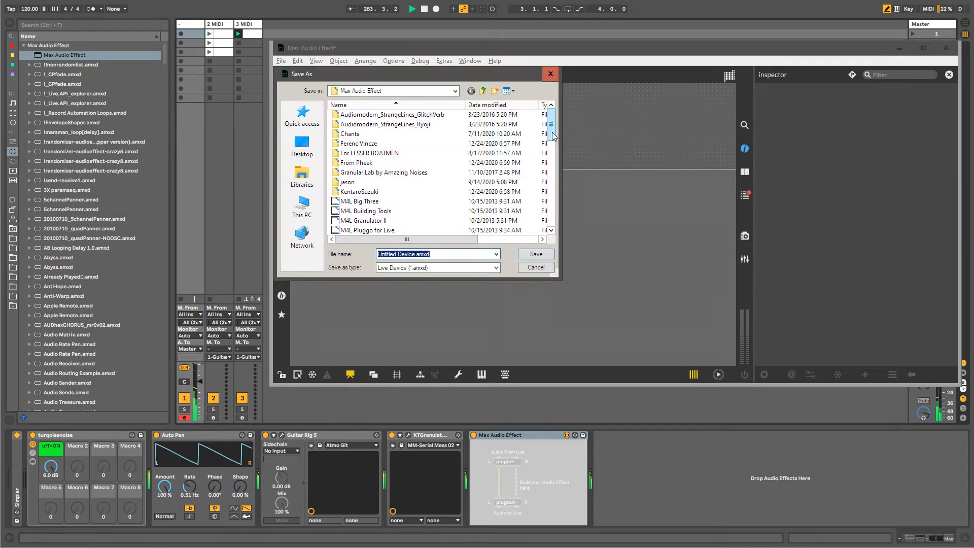
{"action": "left_click_drag", "start_coordinate": [552, 136], "coordinate": [550, 147]}
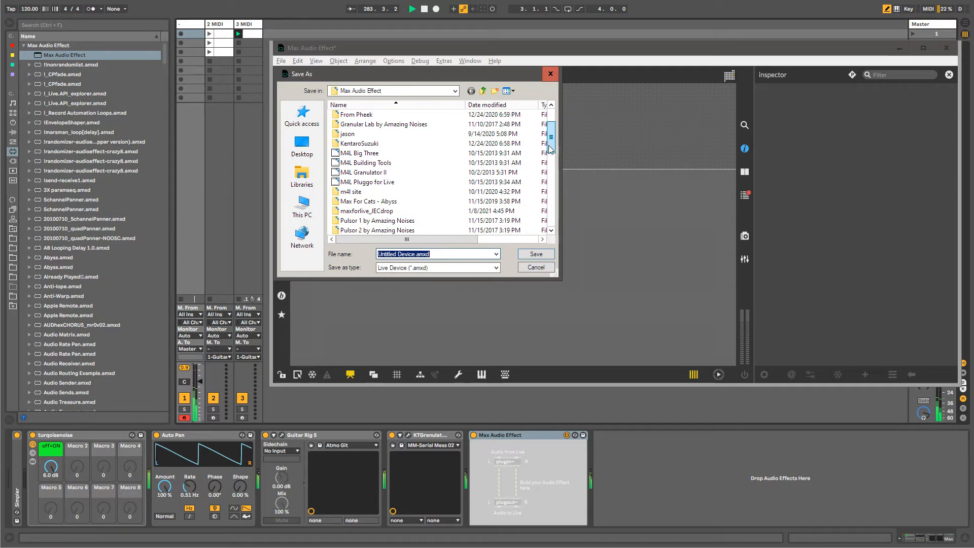
{"action": "left_click", "coordinate": [302, 205]}
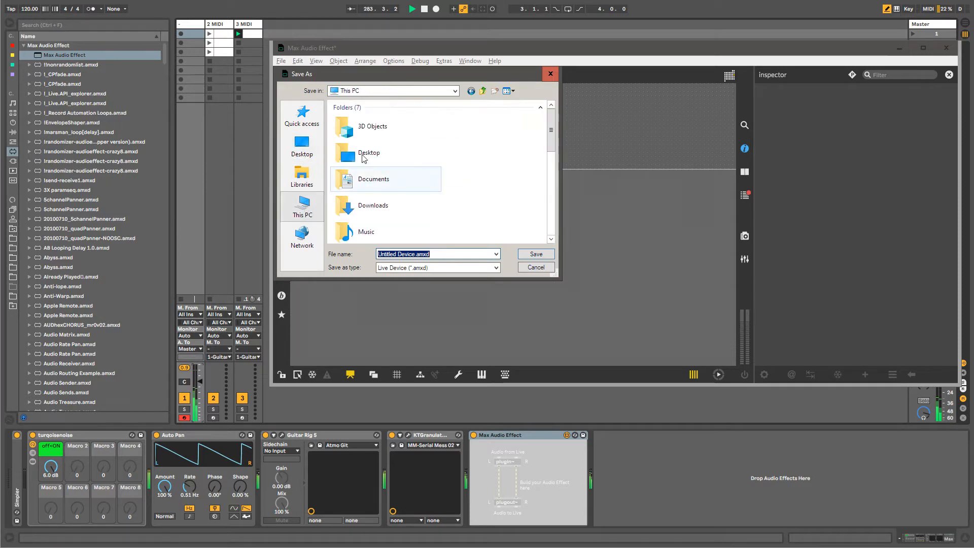
{"action": "left_click_drag", "start_coordinate": [553, 130], "coordinate": [560, 202]}
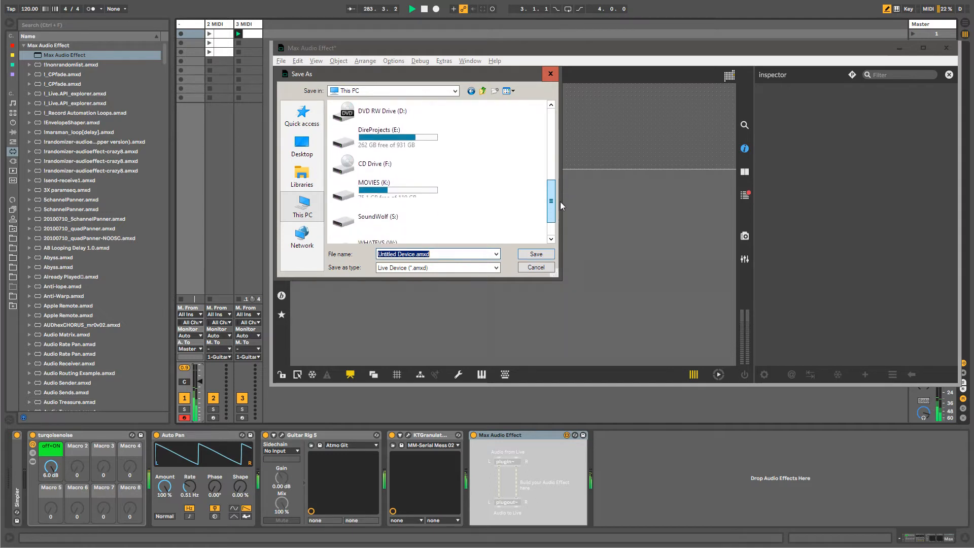
{"action": "left_click", "coordinate": [384, 199]}
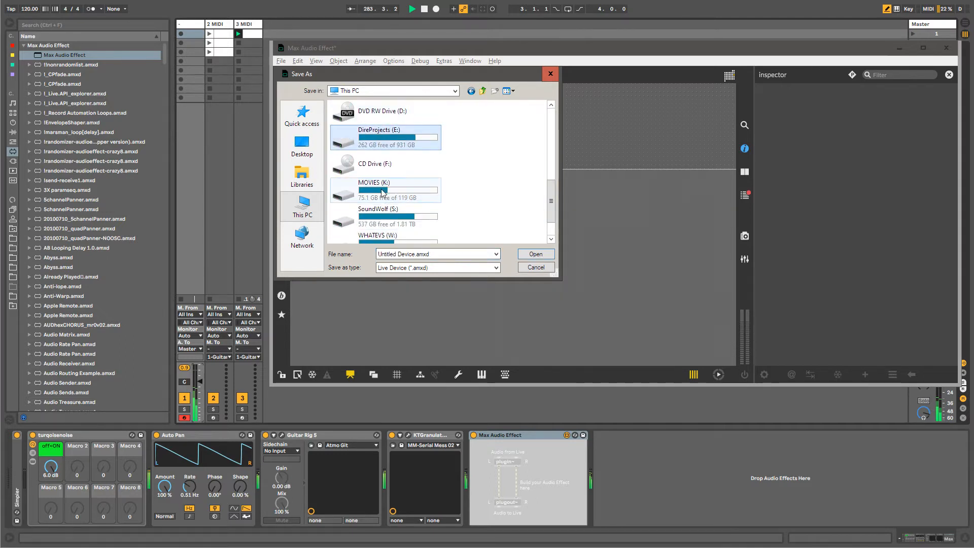
{"action": "left_click", "coordinate": [395, 216]}
{"action": "scroll", "coordinate": [412, 205], "scroll_direction": "down", "scroll_amount": 1}
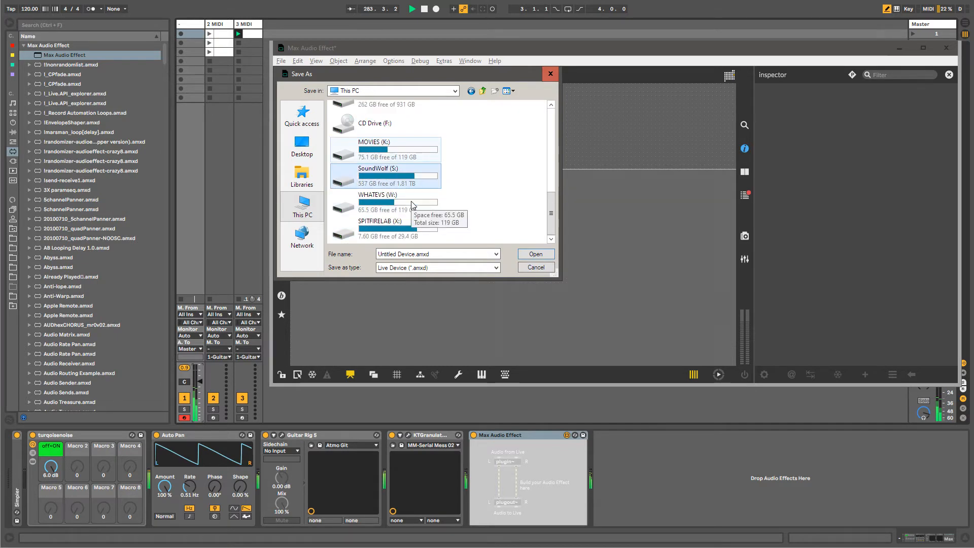
{"action": "scroll", "coordinate": [412, 205], "scroll_direction": "up", "scroll_amount": 3}
{"action": "scroll", "coordinate": [412, 205], "scroll_direction": "down", "scroll_amount": 3}
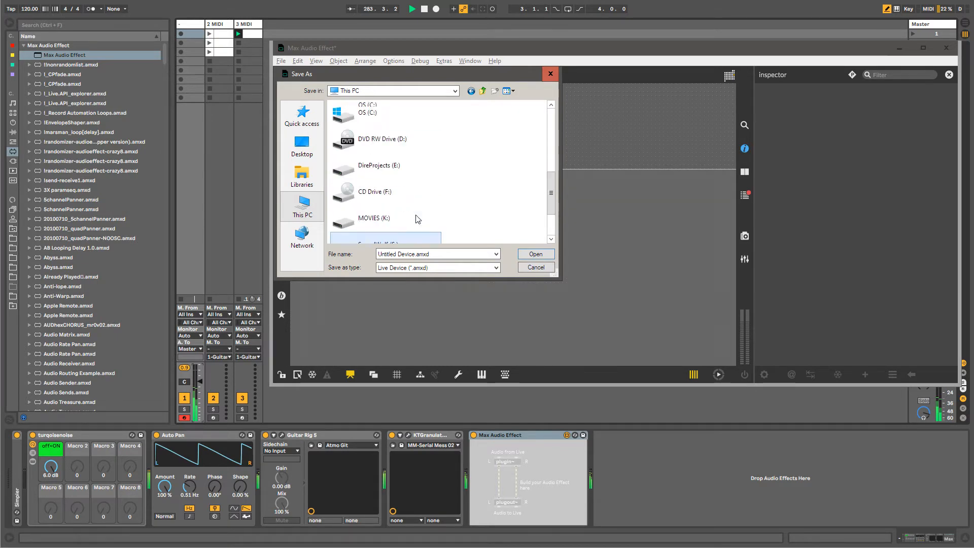
{"action": "double_click", "coordinate": [384, 161]}
{"action": "double_click", "coordinate": [376, 136]}
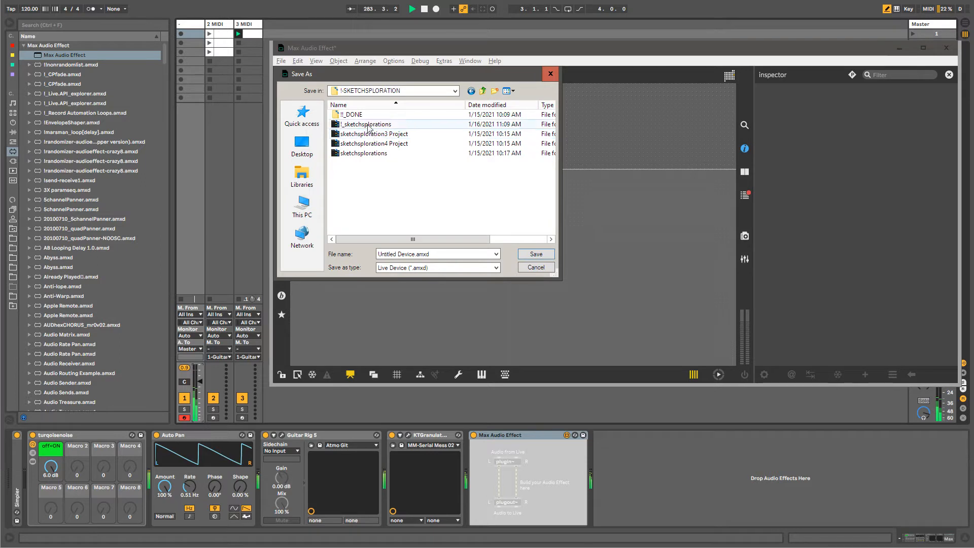
{"action": "double_click", "coordinate": [369, 125]}
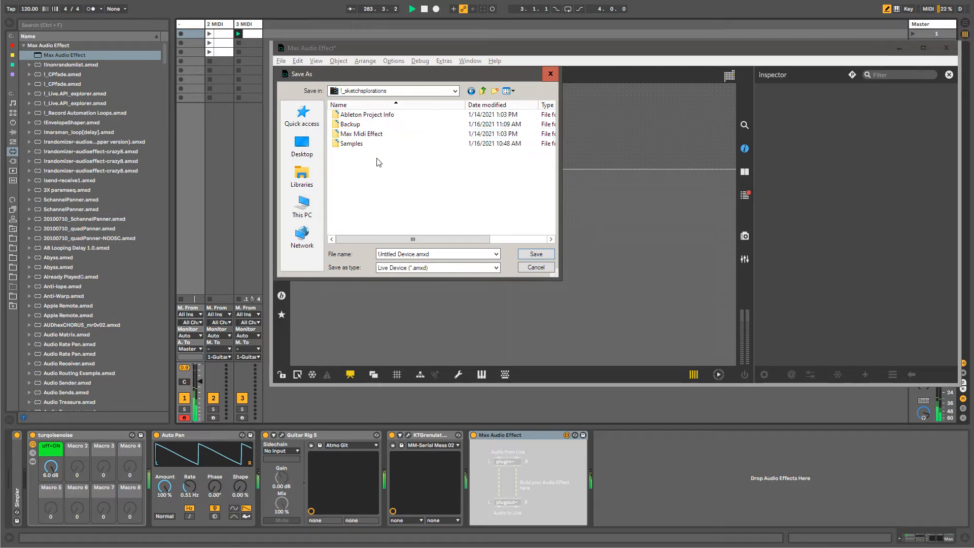
{"action": "double_click", "coordinate": [358, 134]}
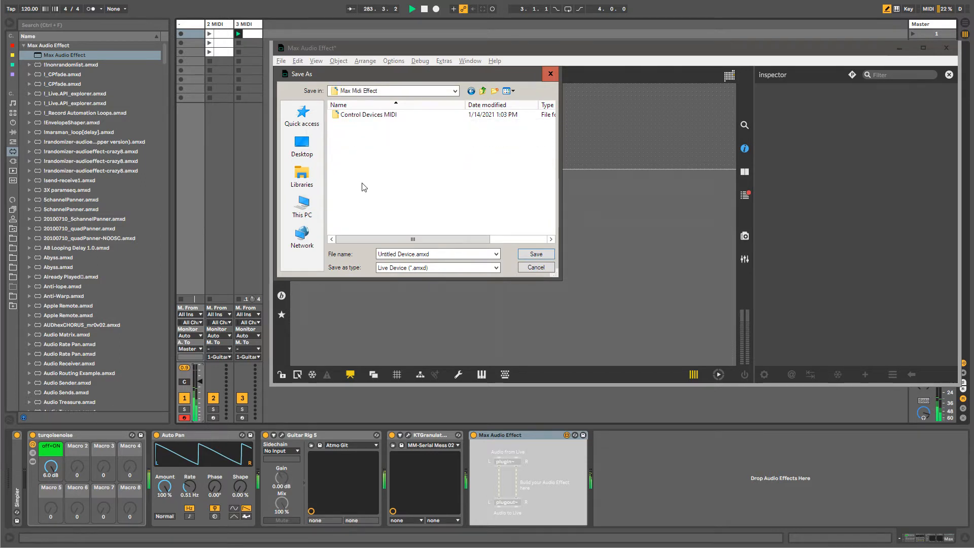
Name the device file vst-kgran.amxd and save it in the Max Midi Effect folder.
{"action": "left_click", "coordinate": [402, 254]}
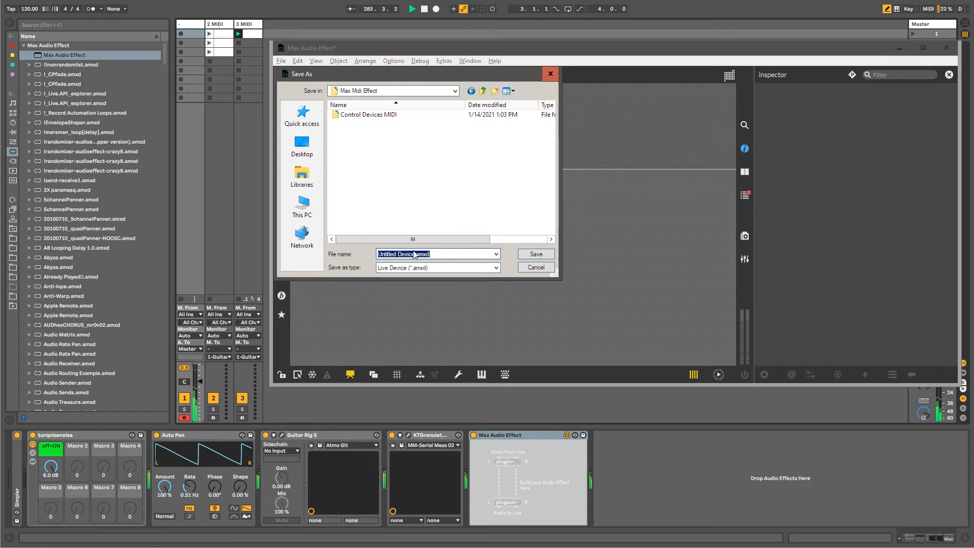
{"action": "left_click_drag", "start_coordinate": [412, 254], "coordinate": [372, 259]}
{"action": "key", "text": "Delete"}
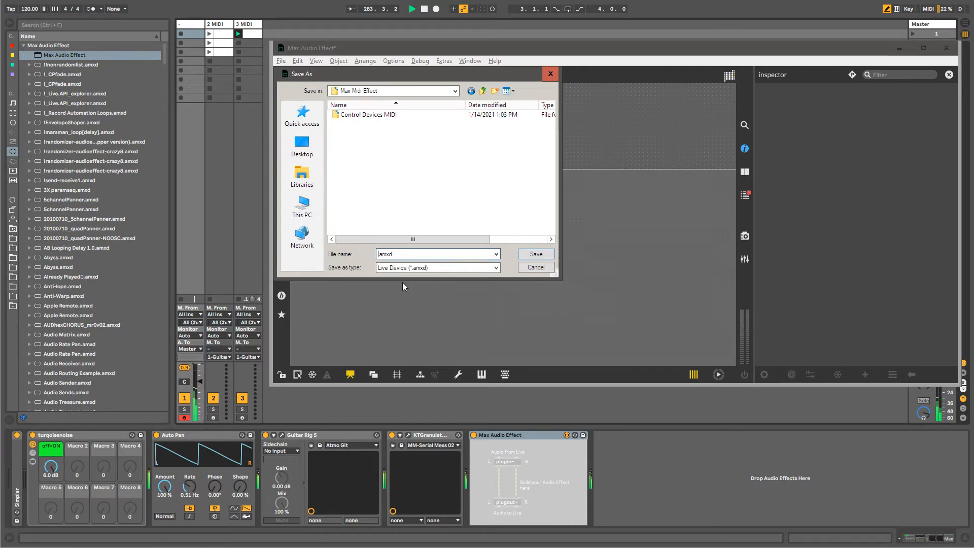
{"action": "type", "text": "vkgran"}
{"action": "type", "text": "st"}
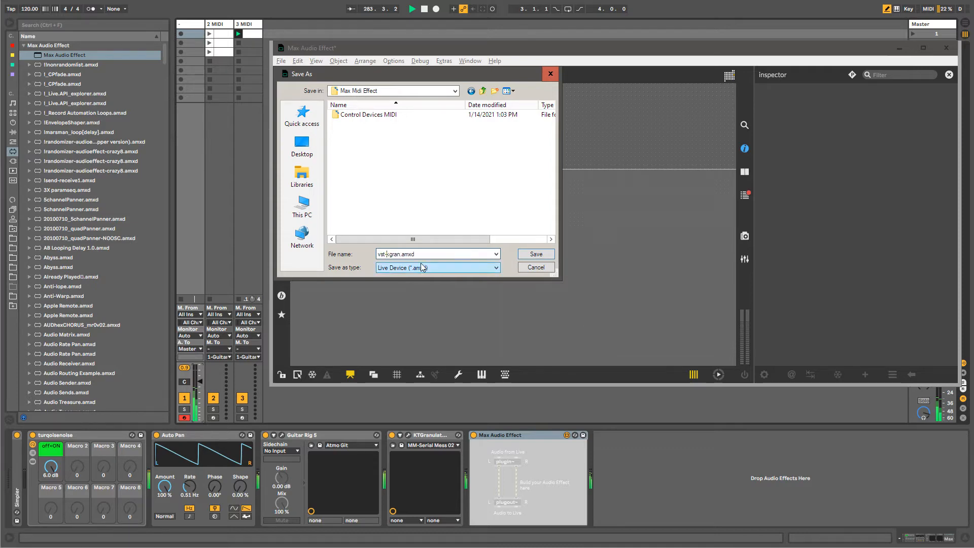
{"action": "left_click", "coordinate": [536, 253]}
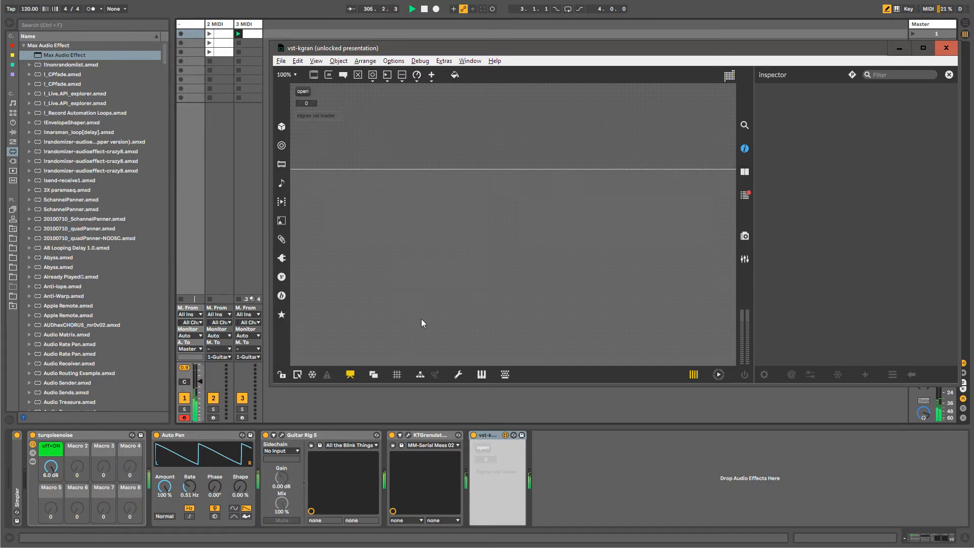
In the patching view, move the plug message slightly up above vst~ and line the number box up with the open message.
{"action": "left_click", "coordinate": [350, 374]}
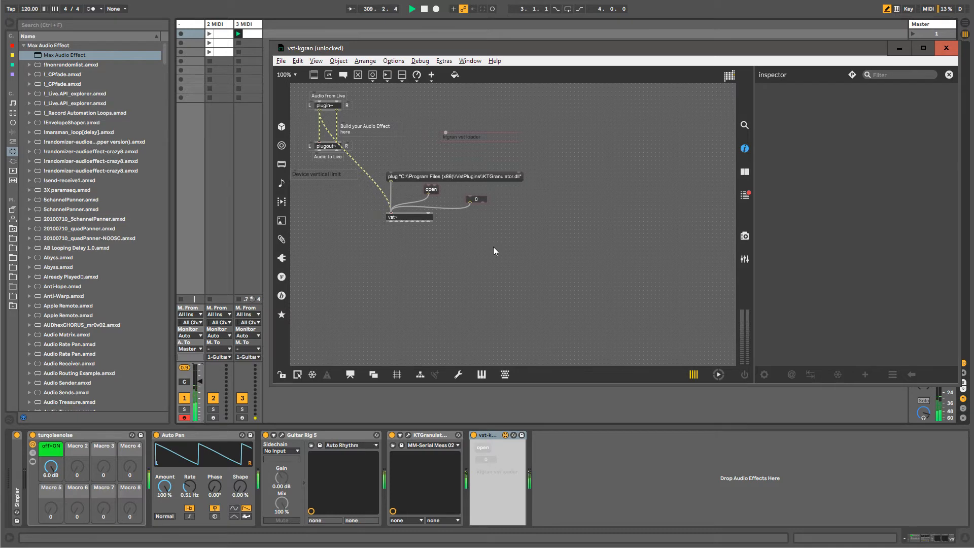
{"action": "left_click_drag", "start_coordinate": [395, 175], "coordinate": [391, 165]}
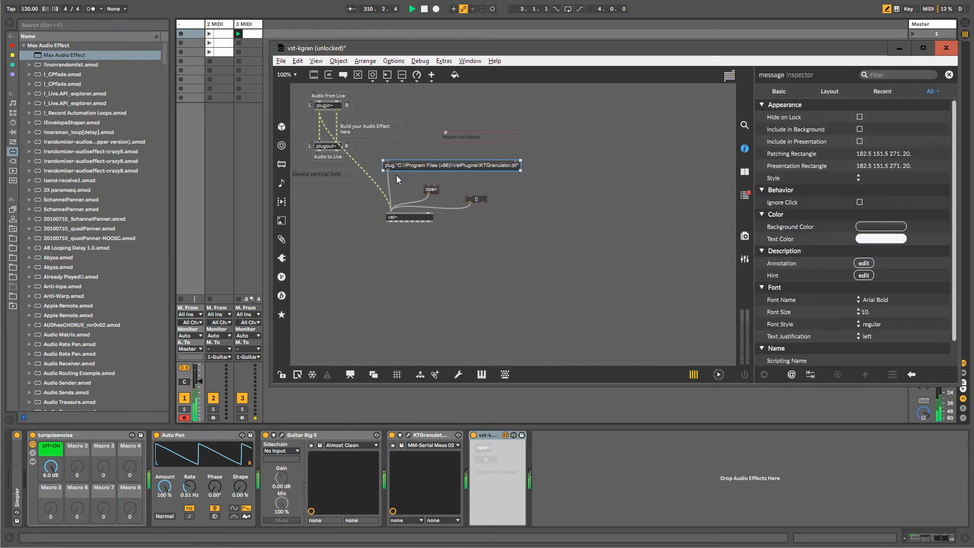
{"action": "left_click_drag", "start_coordinate": [481, 198], "coordinate": [477, 188]}
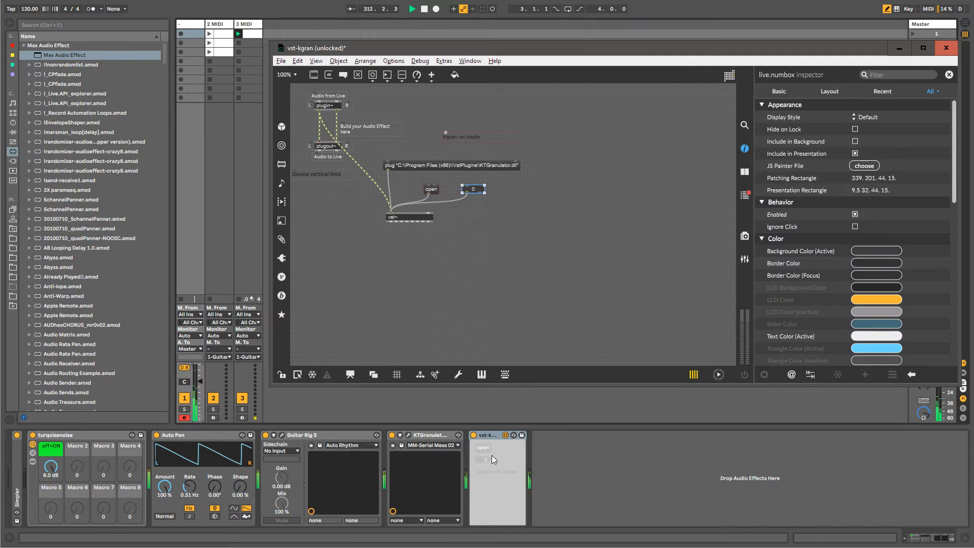
{"action": "left_click", "coordinate": [403, 145]}
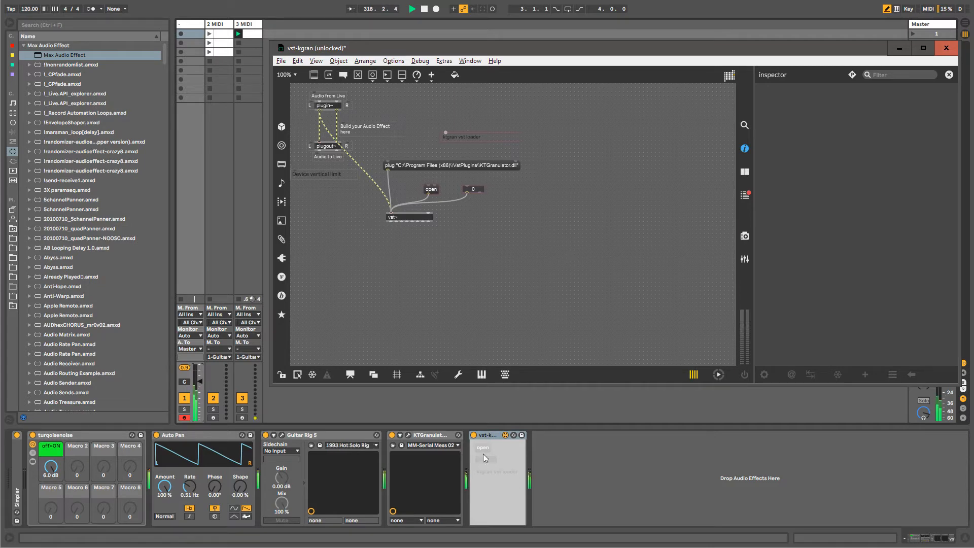
{"action": "left_click", "coordinate": [485, 436]}
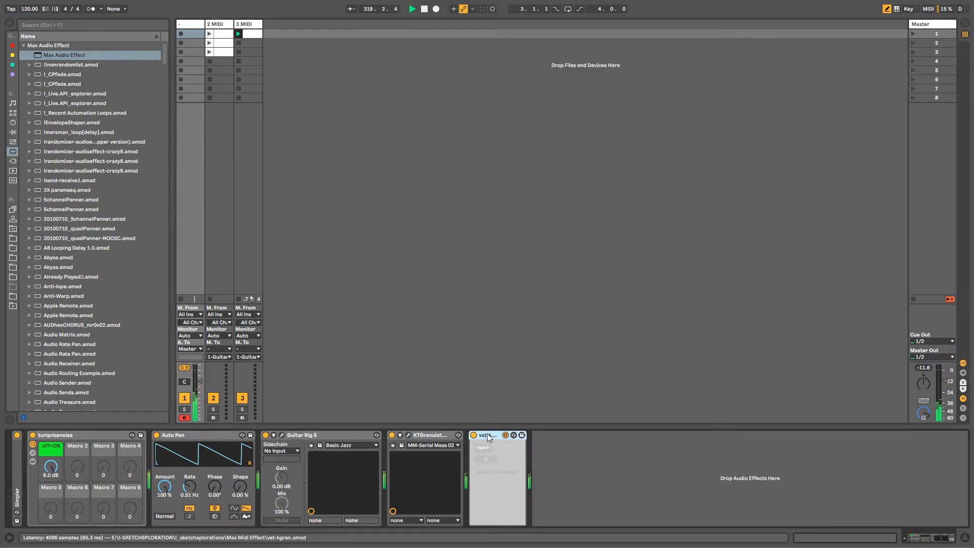
{"action": "key", "text": "alt+Tab"}
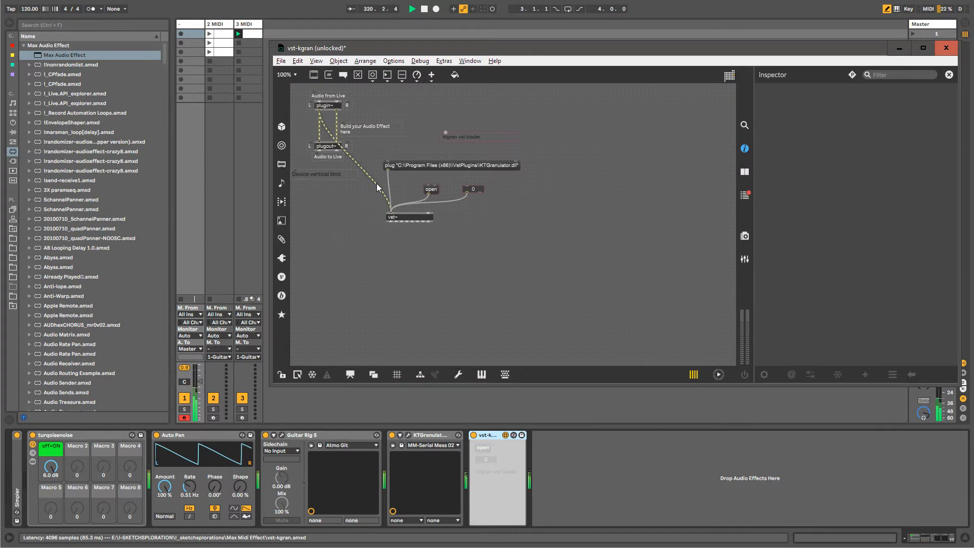
{"action": "left_click_drag", "start_coordinate": [398, 166], "coordinate": [401, 165]}
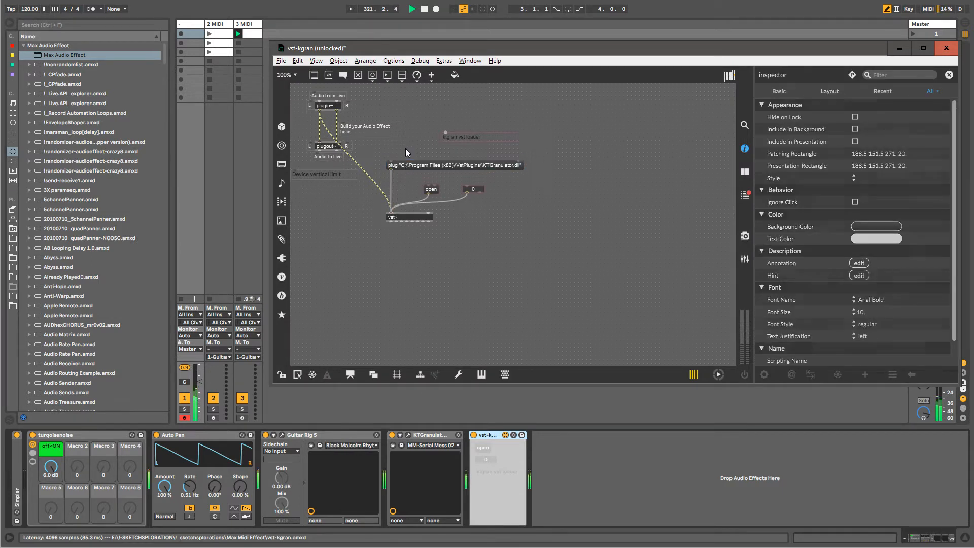
{"action": "left_click", "coordinate": [406, 149]}
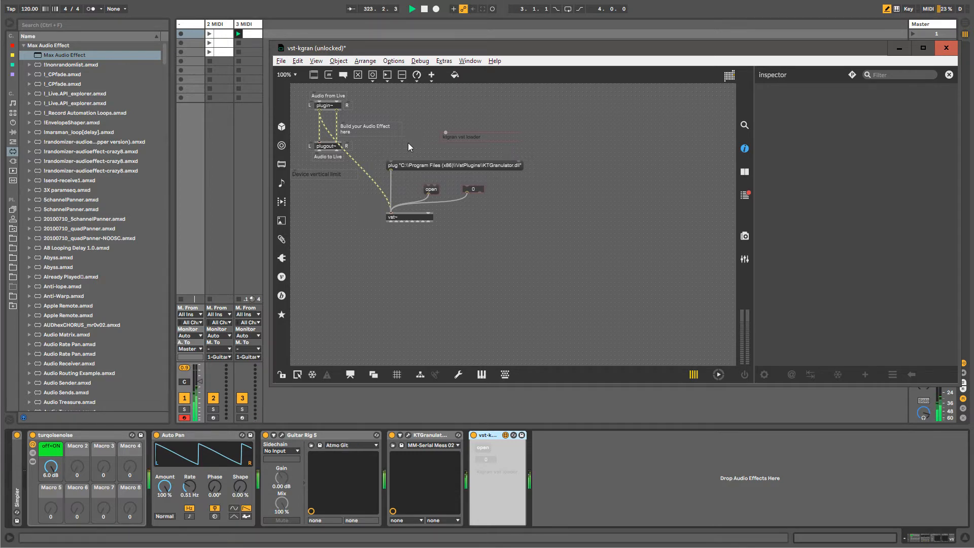
Add a loadbang object above the plug message and connect its outlet to the message's left inlet.
{"action": "key", "text": "n"}
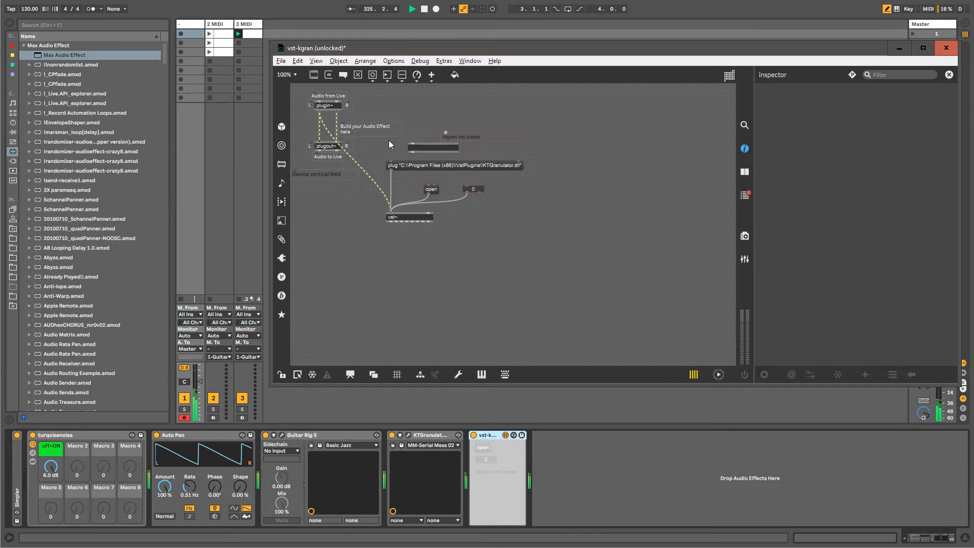
{"action": "type", "text": "load"}
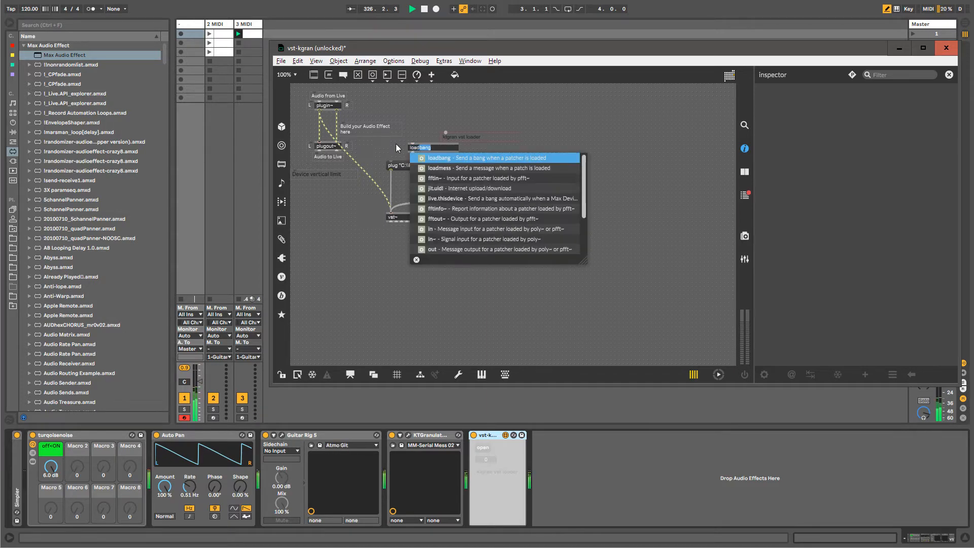
{"action": "left_click", "coordinate": [426, 157]}
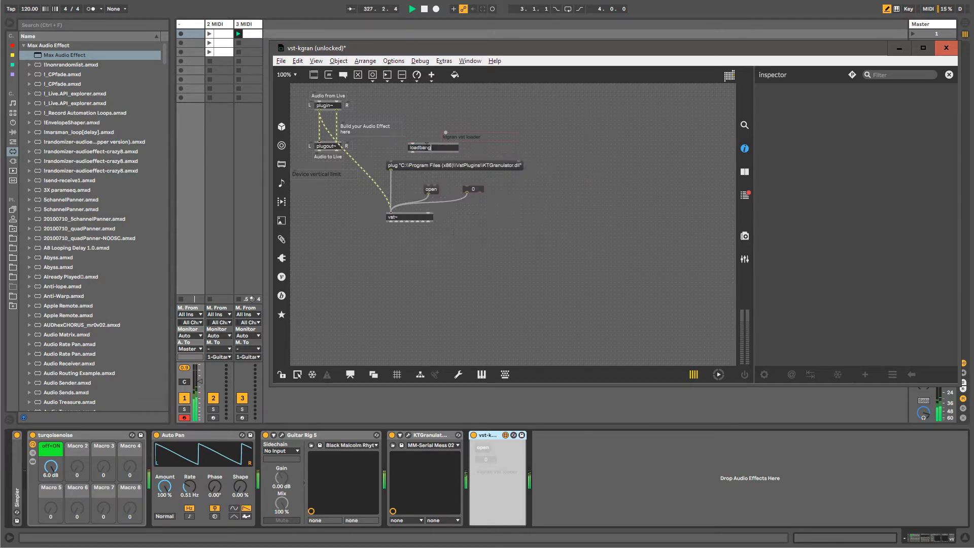
{"action": "left_click", "coordinate": [422, 130]}
{"action": "left_click_drag", "start_coordinate": [417, 148], "coordinate": [399, 159]}
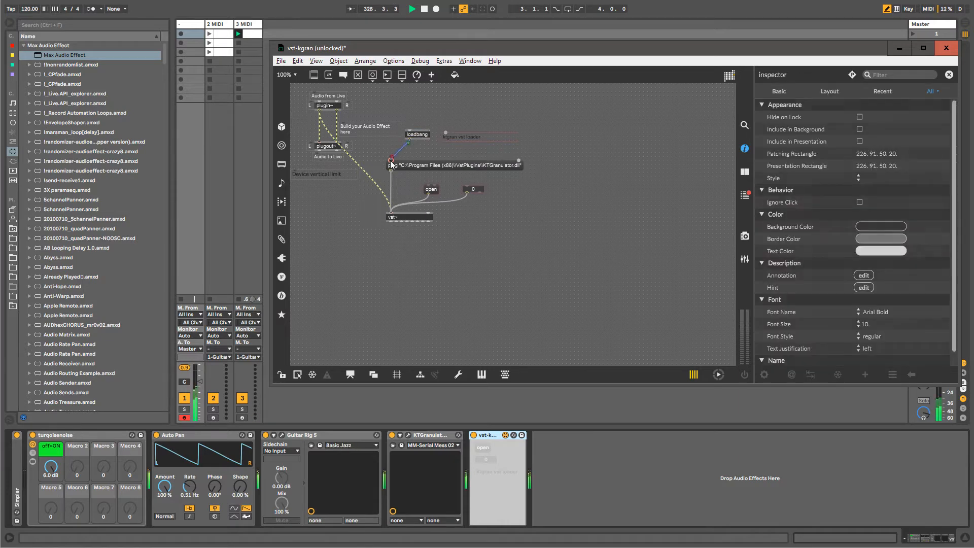
{"action": "left_click", "coordinate": [424, 251]}
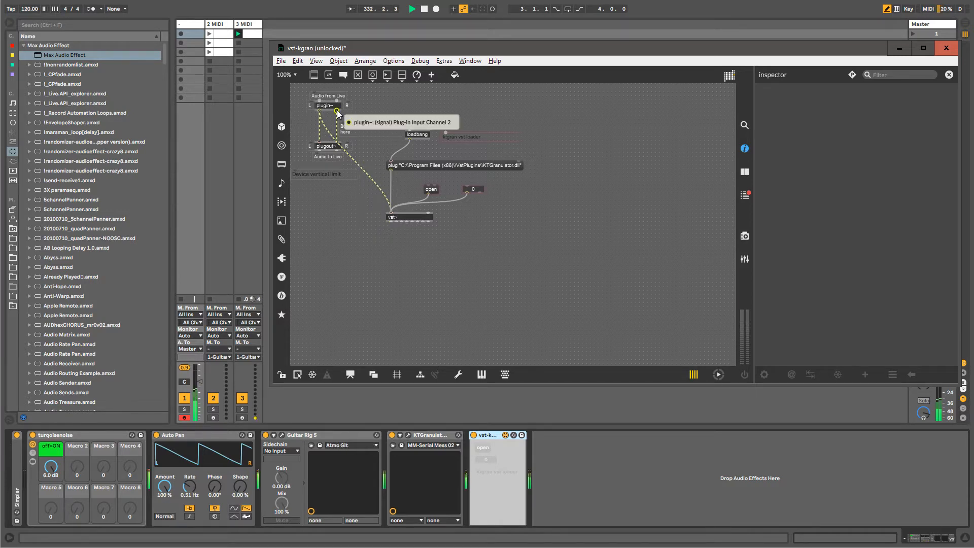
Connect plugin~'s second channel to vst~'s right inlet and delete the two direct cords between plugin~ and plugout~.
{"action": "left_click_drag", "start_coordinate": [337, 111], "coordinate": [429, 214]}
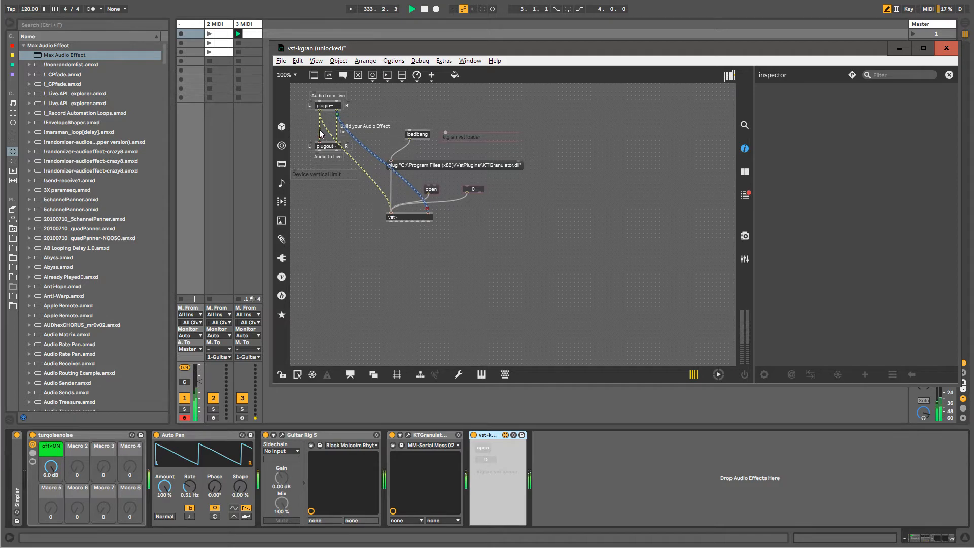
{"action": "key", "text": "Delete"}
{"action": "key", "text": "Delete"}
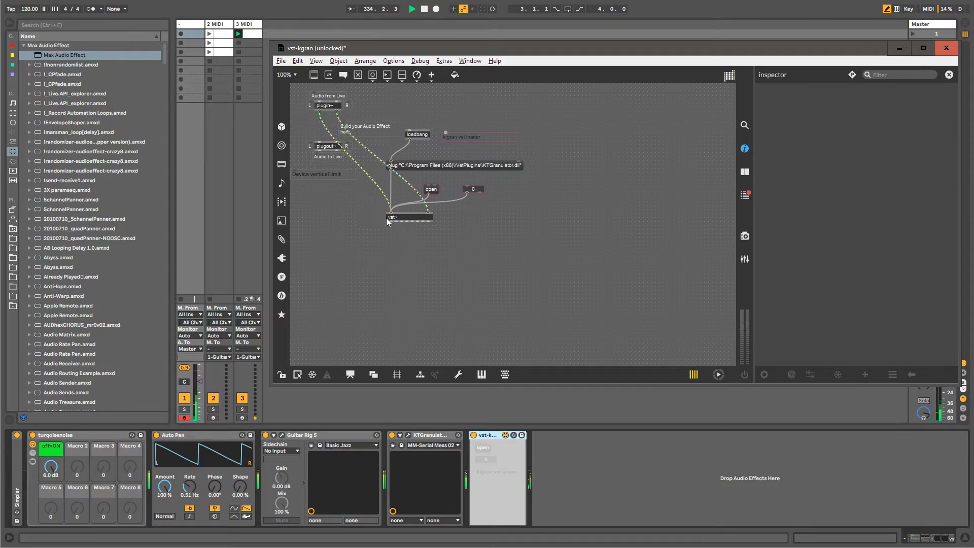
Connect vst~'s first two outlets to plugout~'s left and right inlets and shift vst~ slightly left.
{"action": "left_click_drag", "start_coordinate": [388, 221], "coordinate": [320, 143]}
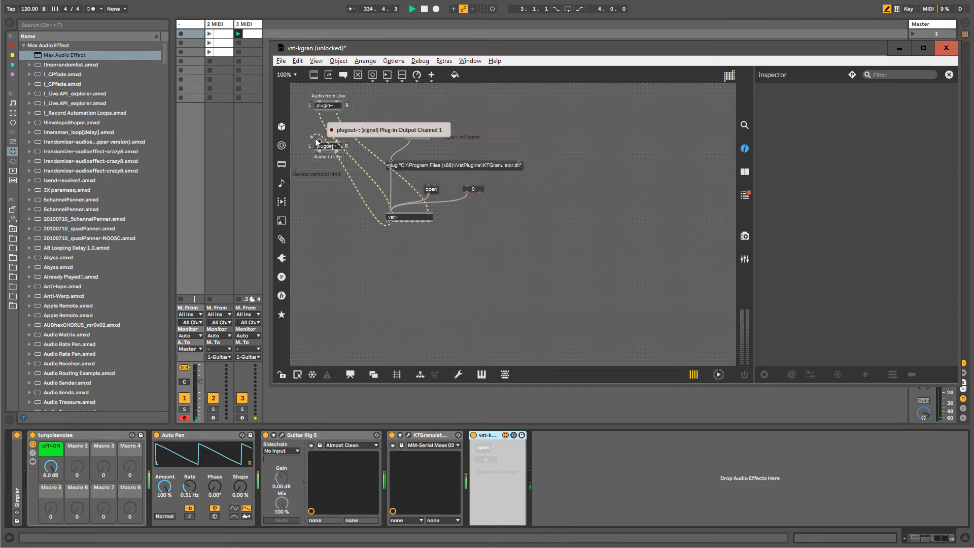
{"action": "left_click_drag", "start_coordinate": [395, 224], "coordinate": [339, 143]}
{"action": "left_click_drag", "start_coordinate": [413, 215], "coordinate": [388, 214]}
Open the vst~ help patch and examine its snapshots, state saving, parameters, plugin names and instruments pages for preset handling, closing it when done.
{"action": "right_click", "coordinate": [389, 214]}
{"action": "left_click", "coordinate": [400, 225]}
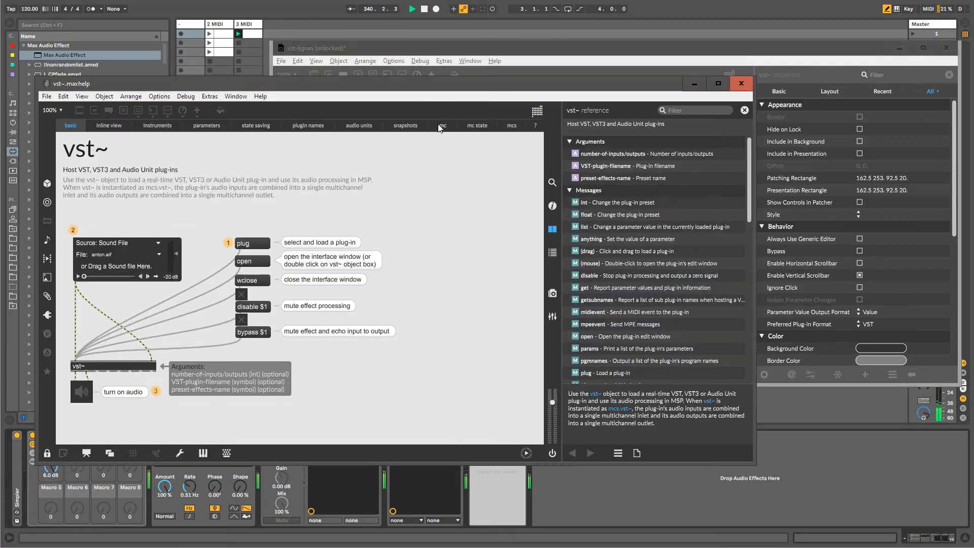
{"action": "left_click", "coordinate": [440, 126]}
{"action": "left_click", "coordinate": [406, 125]}
{"action": "left_click", "coordinate": [360, 125]}
{"action": "left_click", "coordinate": [403, 126]}
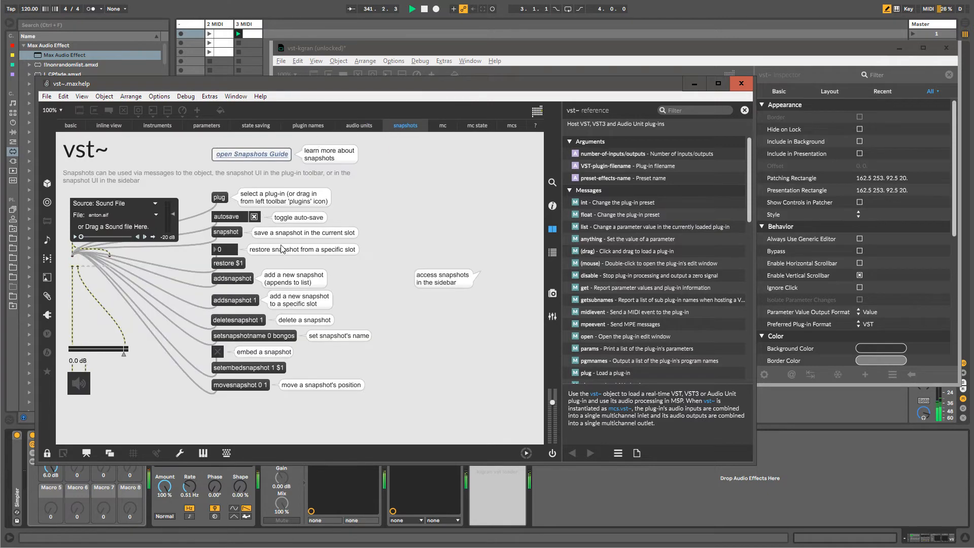
{"action": "left_click", "coordinate": [259, 127]}
{"action": "left_click", "coordinate": [205, 126]}
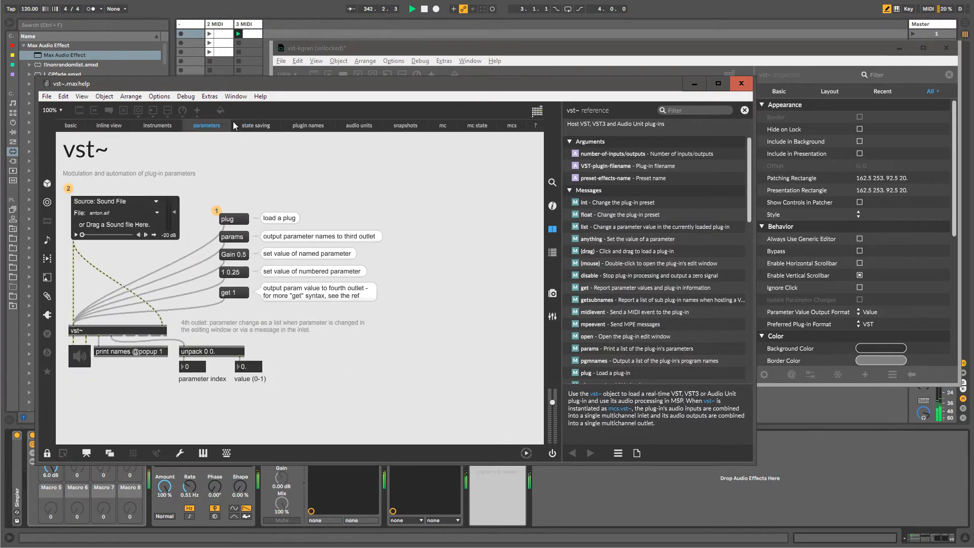
{"action": "left_click", "coordinate": [311, 125]}
{"action": "left_click", "coordinate": [170, 129]}
{"action": "left_click", "coordinate": [211, 127]}
{"action": "left_click", "coordinate": [747, 86]}
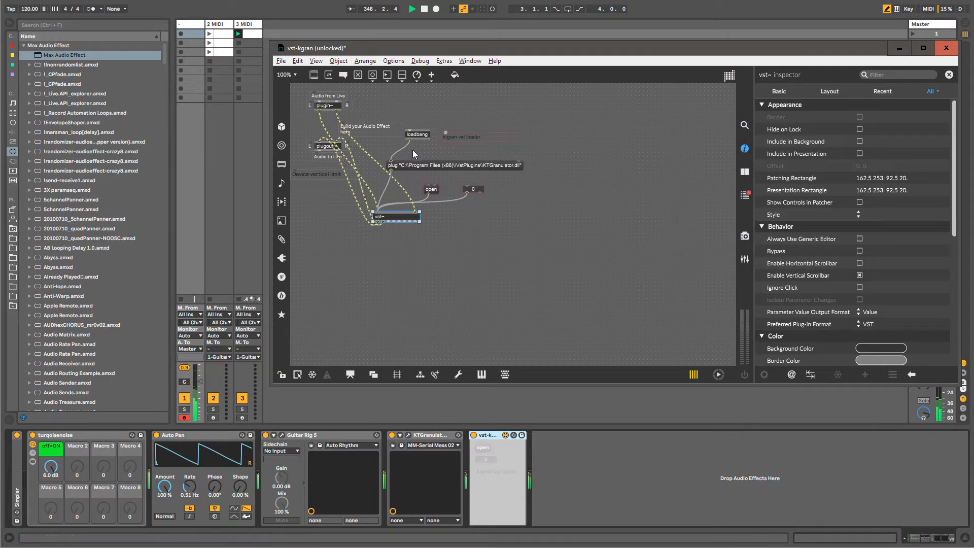
Tidy the patch by moving vst~ up, placing plugout~ directly beneath it and the Device vertical limit comment below plugout~.
{"action": "left_click_drag", "start_coordinate": [695, 48], "coordinate": [666, 51]}
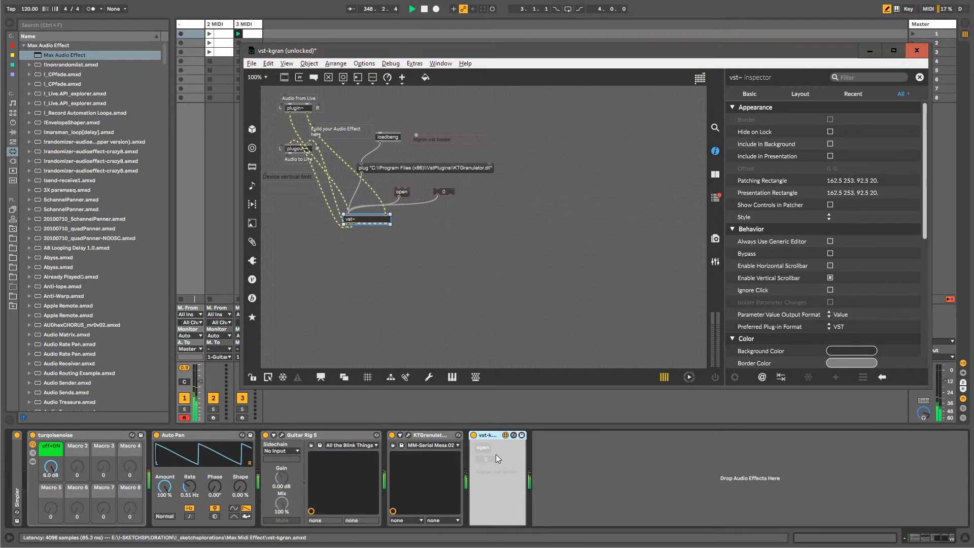
{"action": "left_click", "coordinate": [308, 435]}
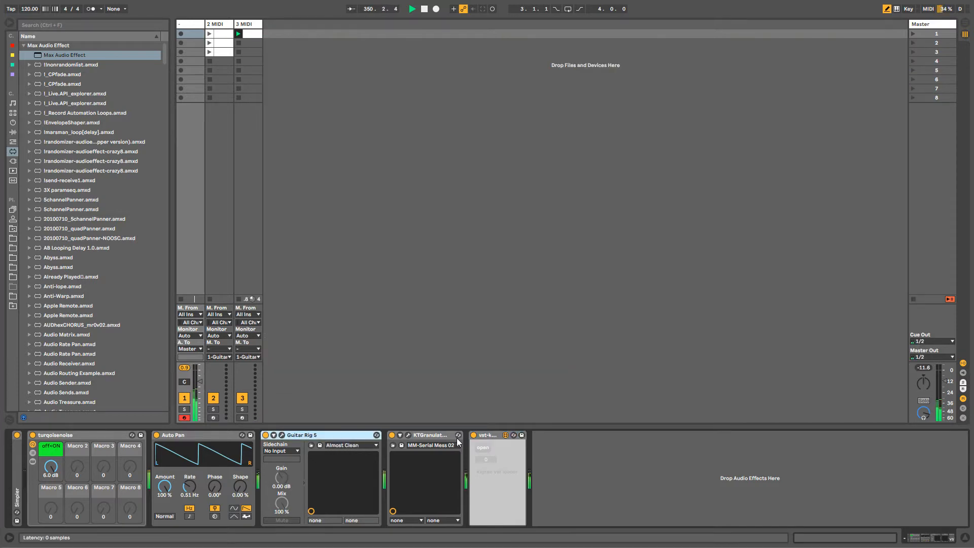
{"action": "key", "text": "alt+Tab"}
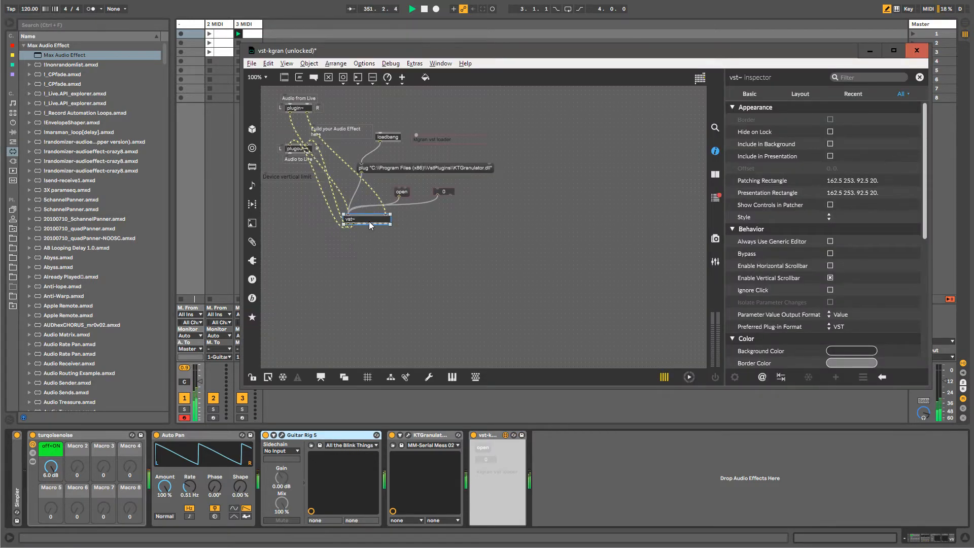
{"action": "left_click_drag", "start_coordinate": [370, 221], "coordinate": [368, 197]}
{"action": "left_click_drag", "start_coordinate": [297, 149], "coordinate": [357, 241]}
{"action": "left_click_drag", "start_coordinate": [297, 178], "coordinate": [373, 263]}
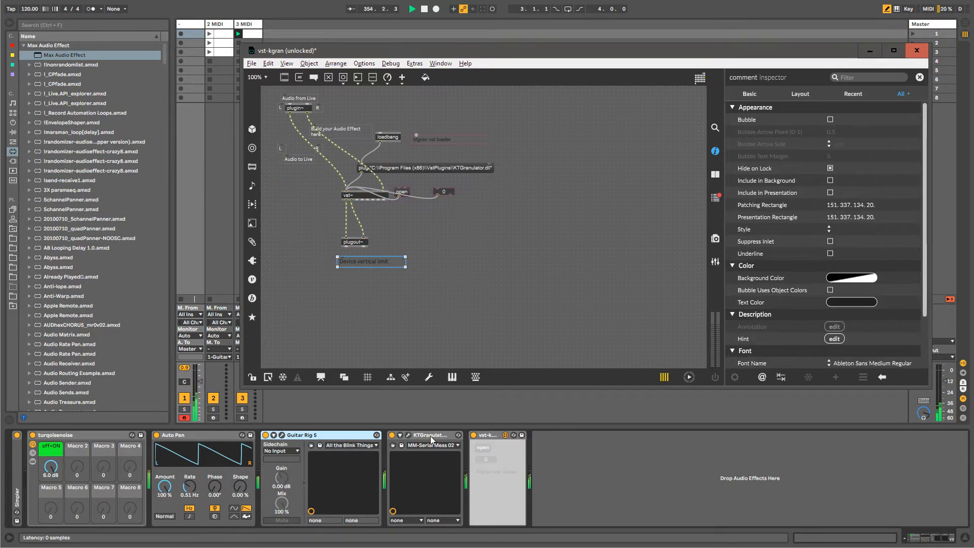
{"action": "left_click", "coordinate": [430, 437]}
{"action": "left_click", "coordinate": [434, 443]}
{"action": "left_click", "coordinate": [434, 443]}
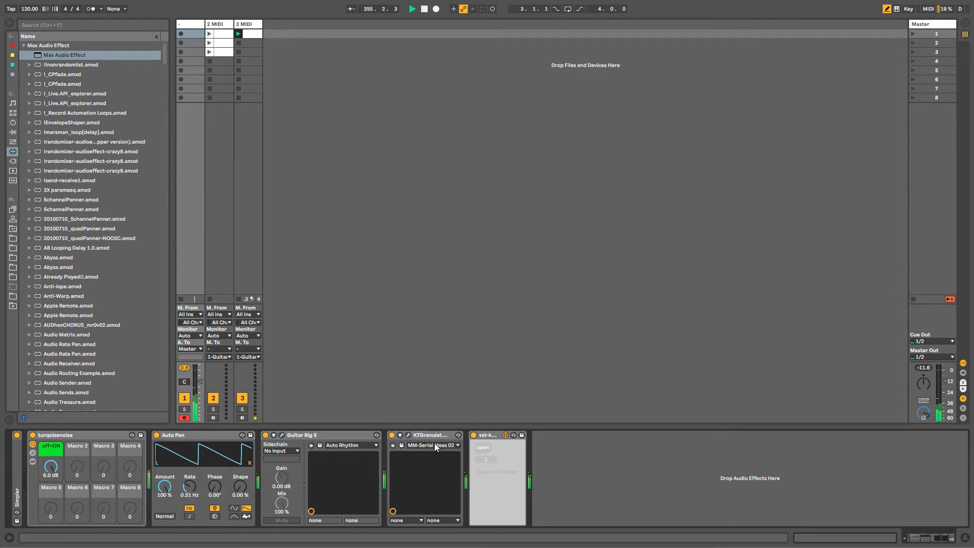
{"action": "left_click", "coordinate": [251, 26]}
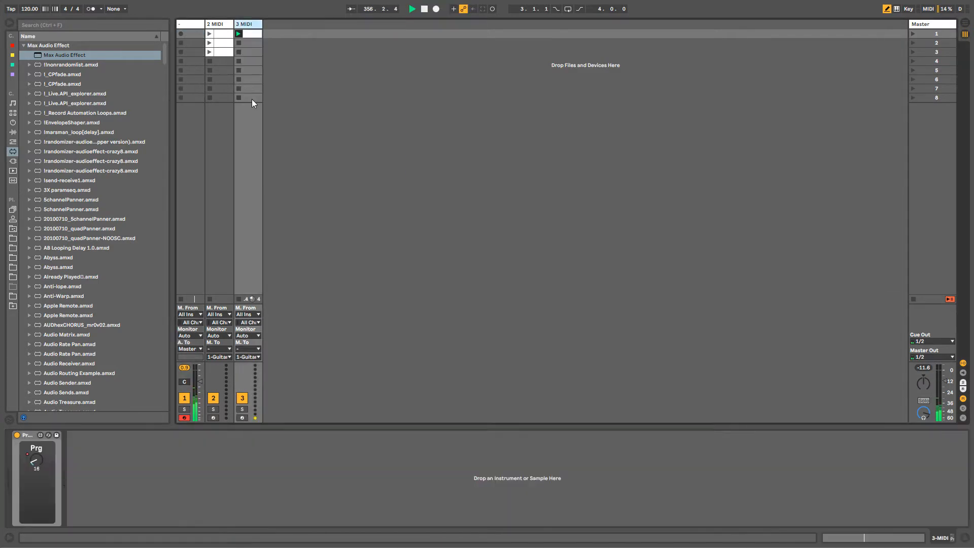
{"action": "left_click", "coordinate": [193, 25]}
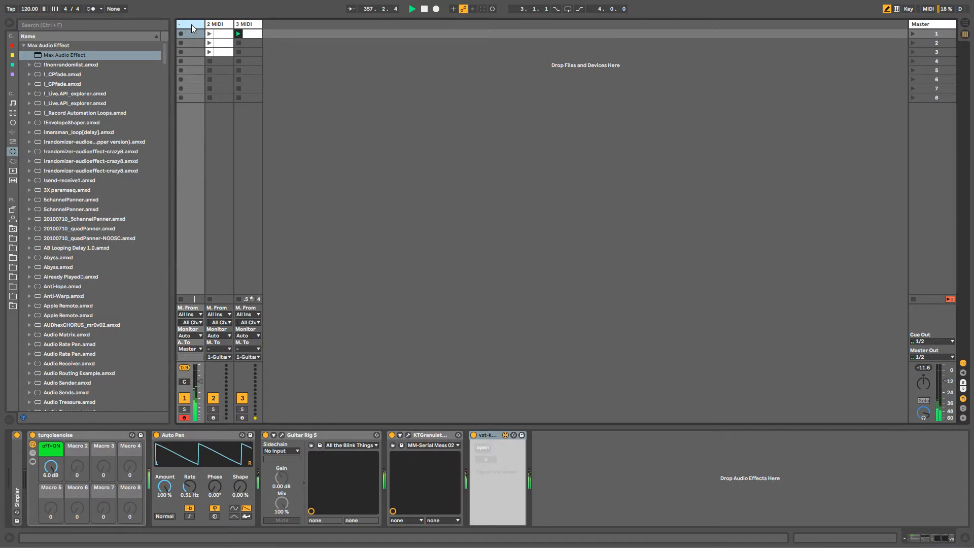
Switch the vst-kgran patch back to the presentation view and look over the KTGranulator plug-in's preset list.
{"action": "left_click_drag", "start_coordinate": [343, 130], "coordinate": [361, 113]}
{"action": "left_click", "coordinate": [318, 376]}
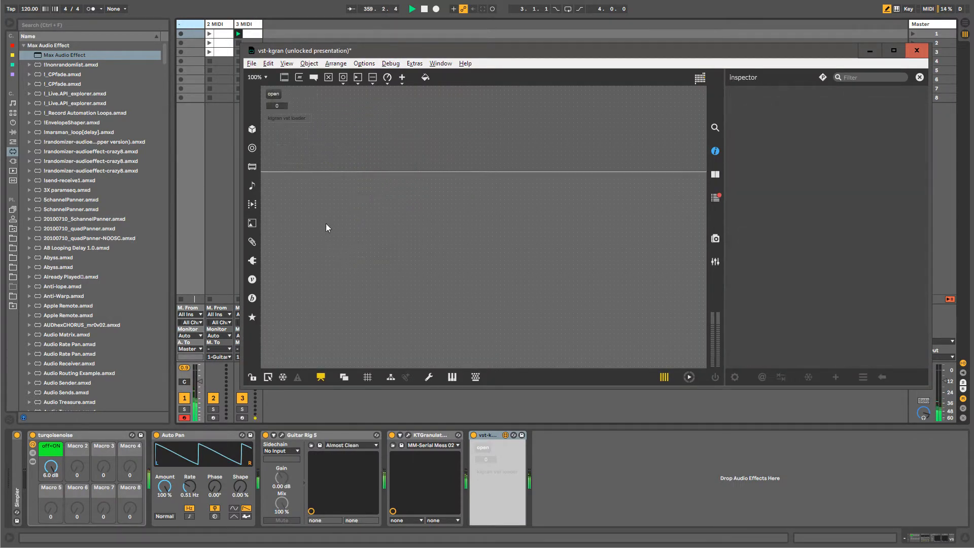
{"action": "left_click", "coordinate": [428, 446]}
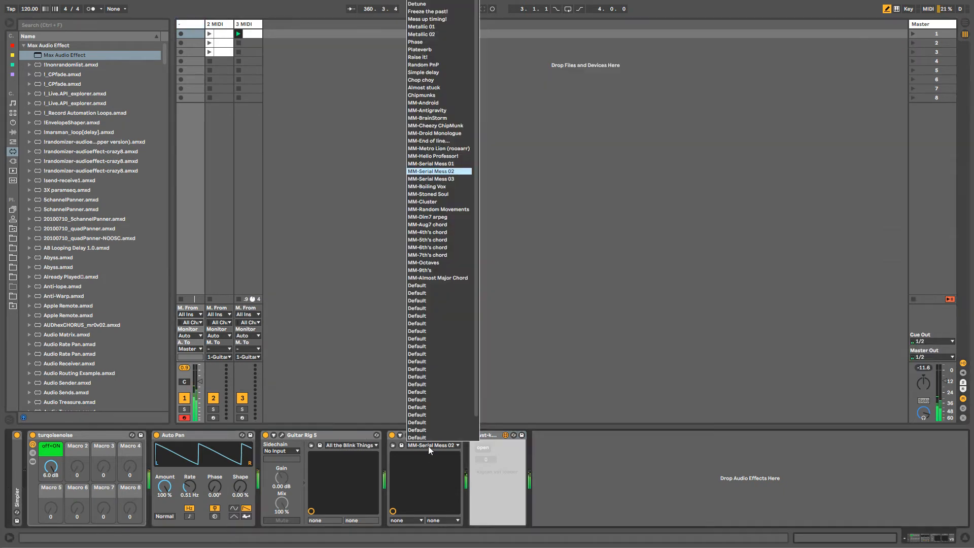
{"action": "left_click", "coordinate": [583, 470]}
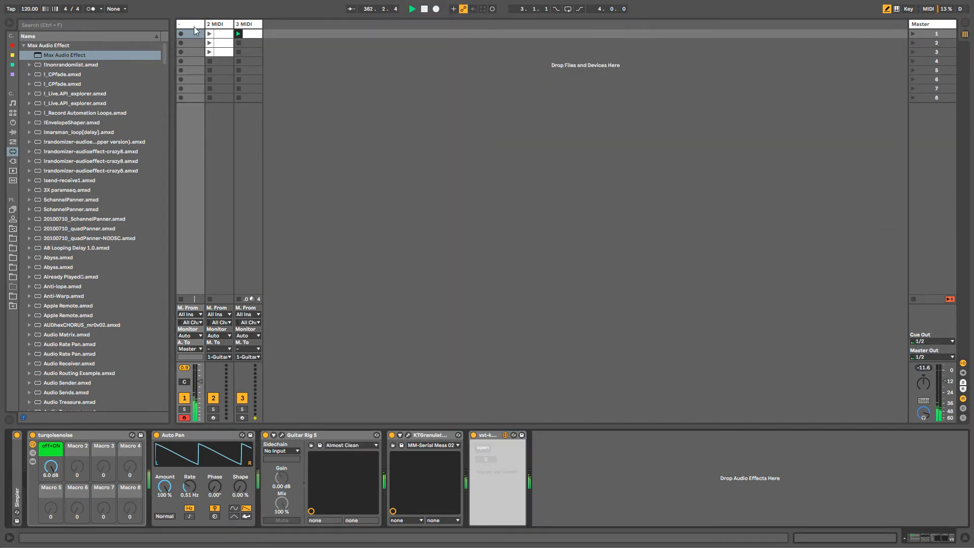
Save the vst-kgran patch, close its editor and check the device in the effect chain.
{"action": "left_click", "coordinate": [251, 64]}
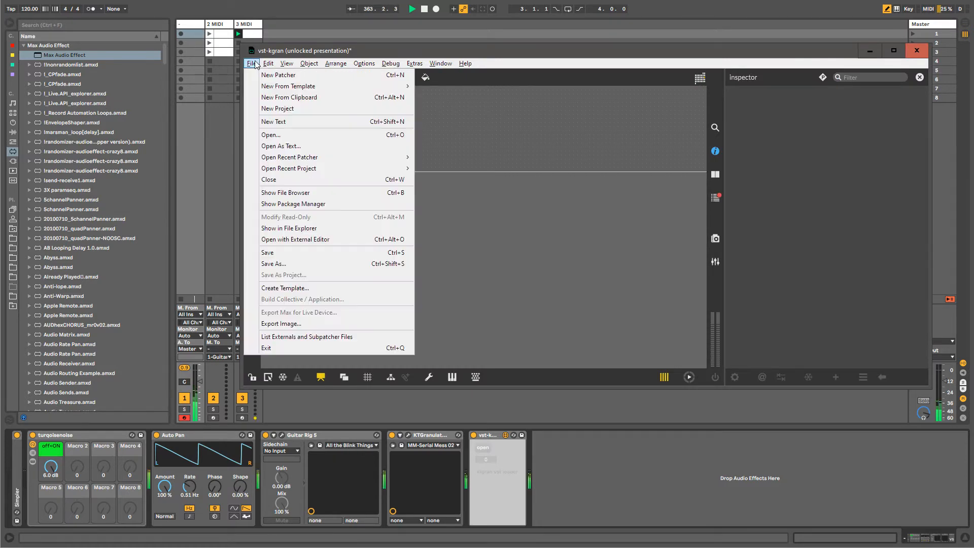
{"action": "left_click", "coordinate": [275, 253]}
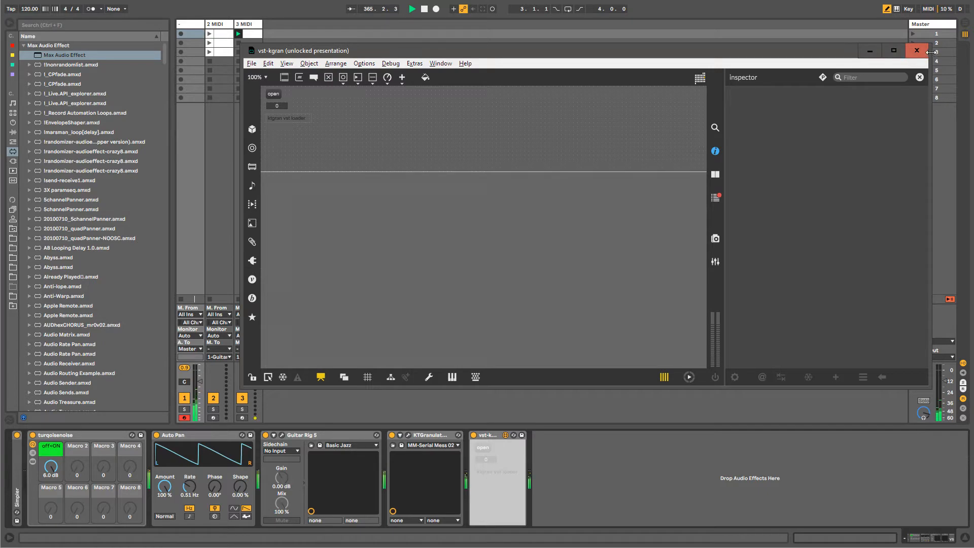
{"action": "left_click", "coordinate": [917, 50]}
{"action": "left_click", "coordinate": [492, 435]}
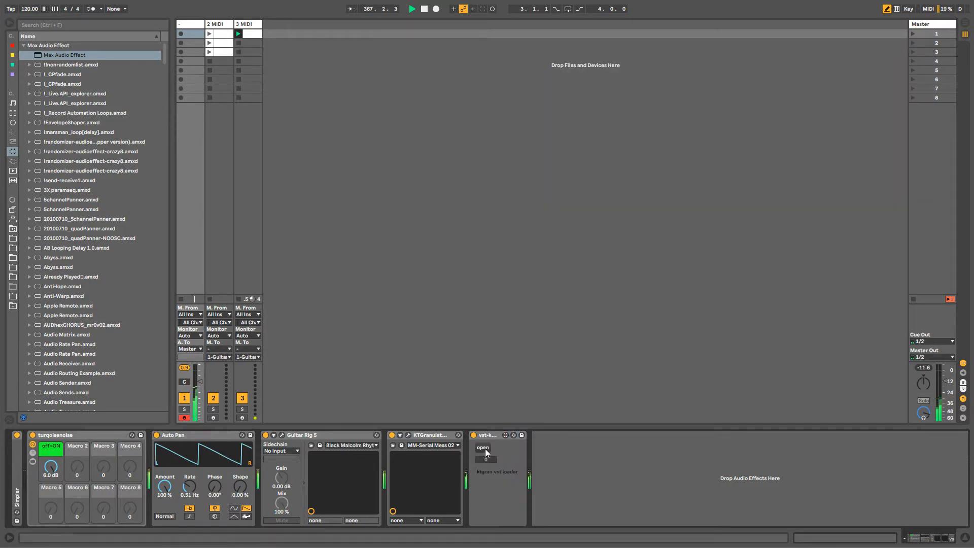
{"action": "key", "text": "alt+Tab"}
Reopen vst-kgran in the Max editor, switch it to patching view and show the Max console to read its errors.
{"action": "left_click", "coordinate": [506, 434]}
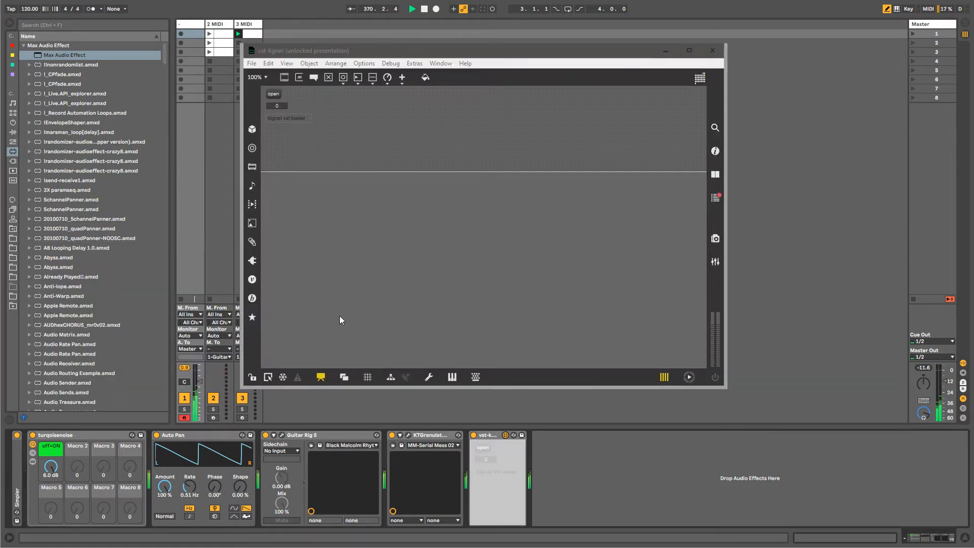
{"action": "left_click", "coordinate": [321, 377]}
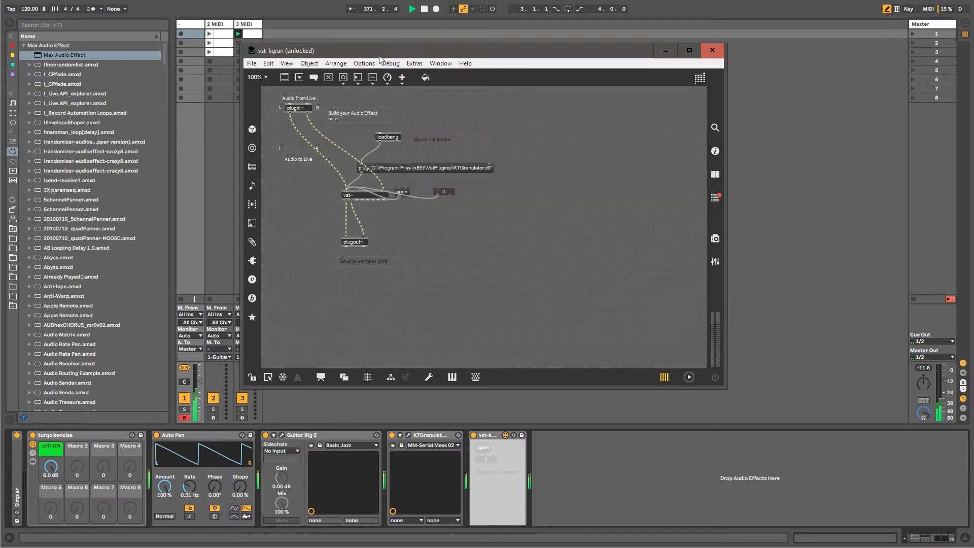
{"action": "left_click_drag", "start_coordinate": [379, 53], "coordinate": [336, 49]}
{"action": "key", "text": "alt+Tab"}
{"action": "key", "text": "alt+Tab"}
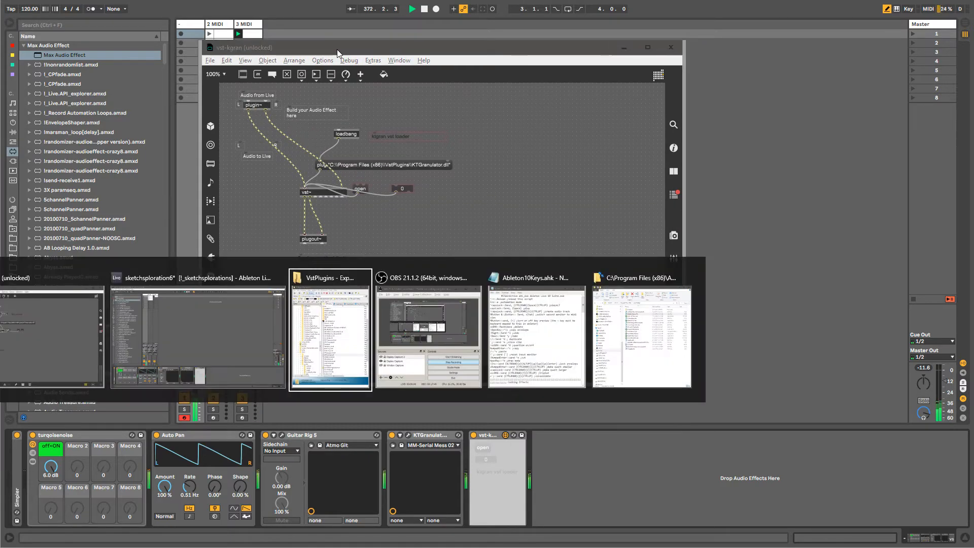
{"action": "key", "text": "alt+shift+Tab"}
{"action": "key", "text": "alt+shift+Tab"}
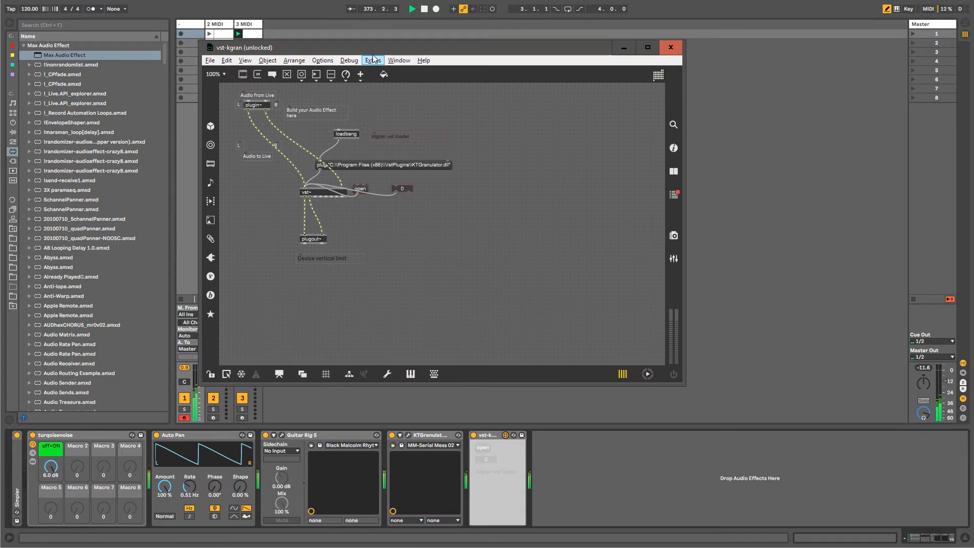
{"action": "left_click_drag", "start_coordinate": [376, 53], "coordinate": [271, 152]}
{"action": "key", "text": "ctrl+shift+m"}
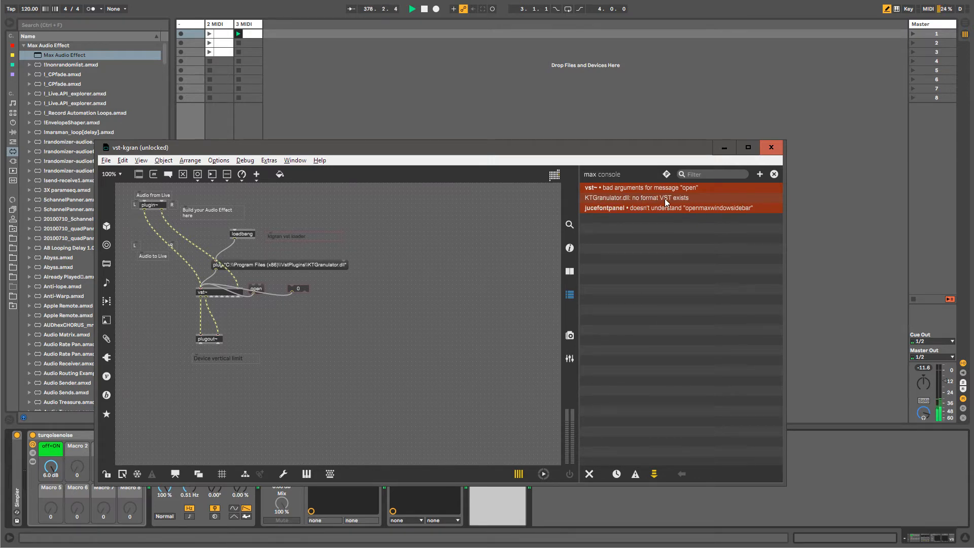
Compare KTGranulator.dll and KTGranulator.64.dll in the VstPlugins folder with the file name in the patch's plug message.
{"action": "left_click", "coordinate": [301, 265]}
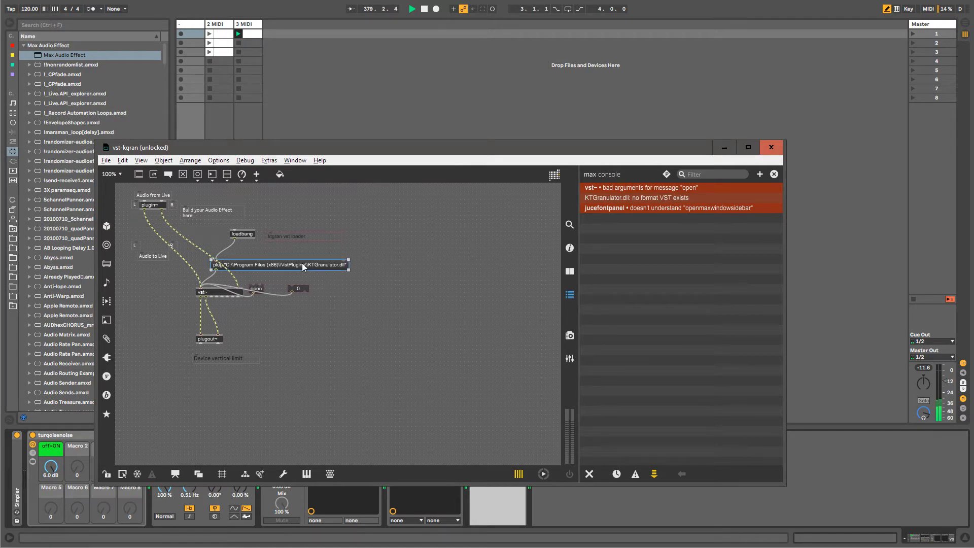
{"action": "key", "text": "alt+Tab"}
{"action": "key", "text": "alt+Tab"}
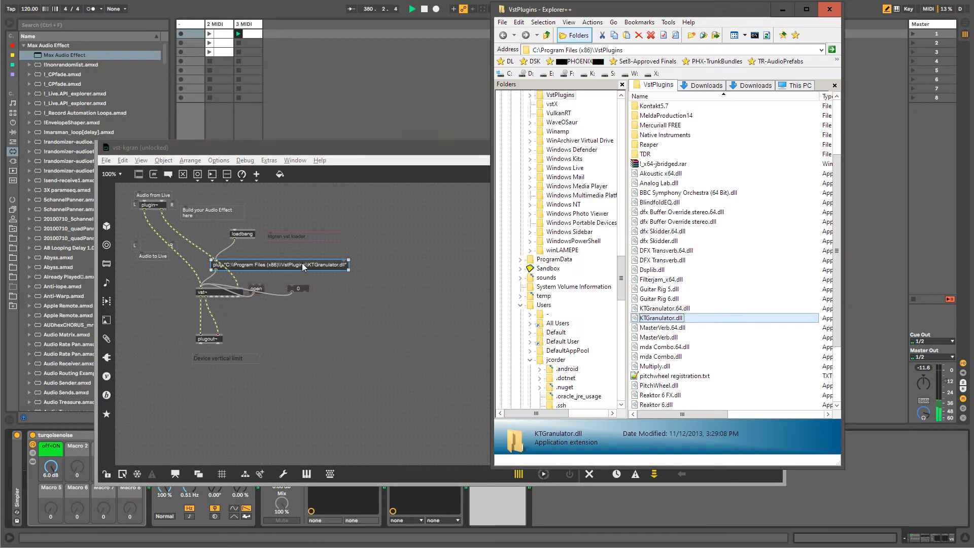
{"action": "left_click", "coordinate": [670, 327]}
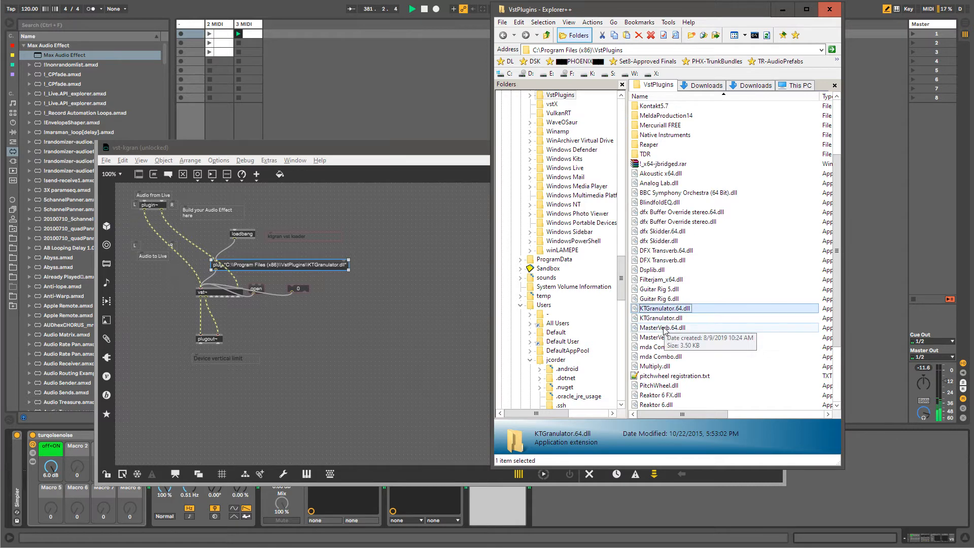
{"action": "left_click", "coordinate": [665, 308]}
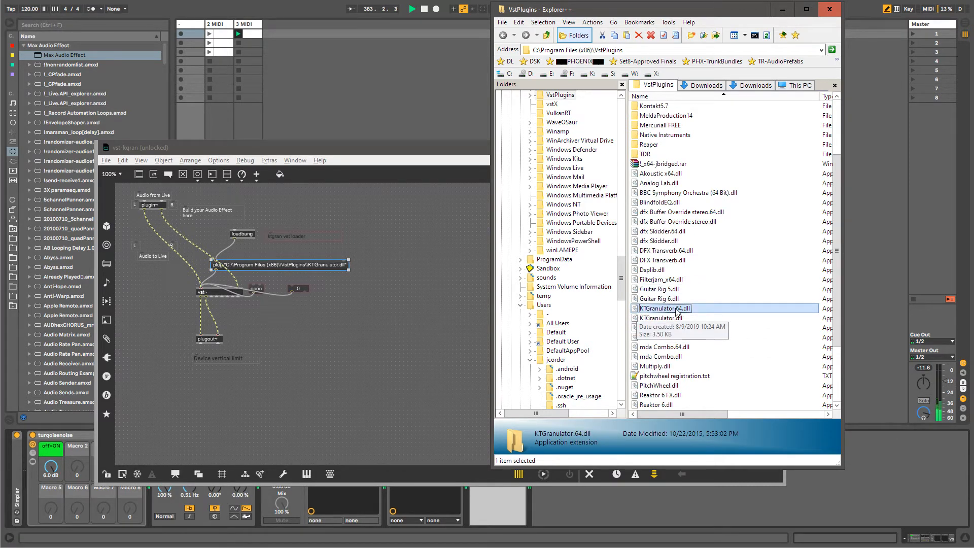
{"action": "right_click", "coordinate": [672, 307]}
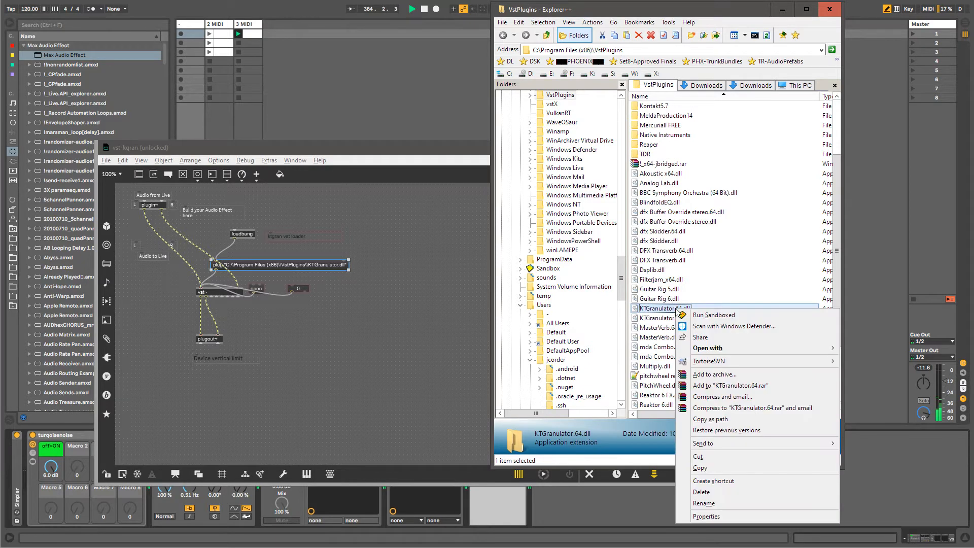
{"action": "left_click", "coordinate": [645, 318]}
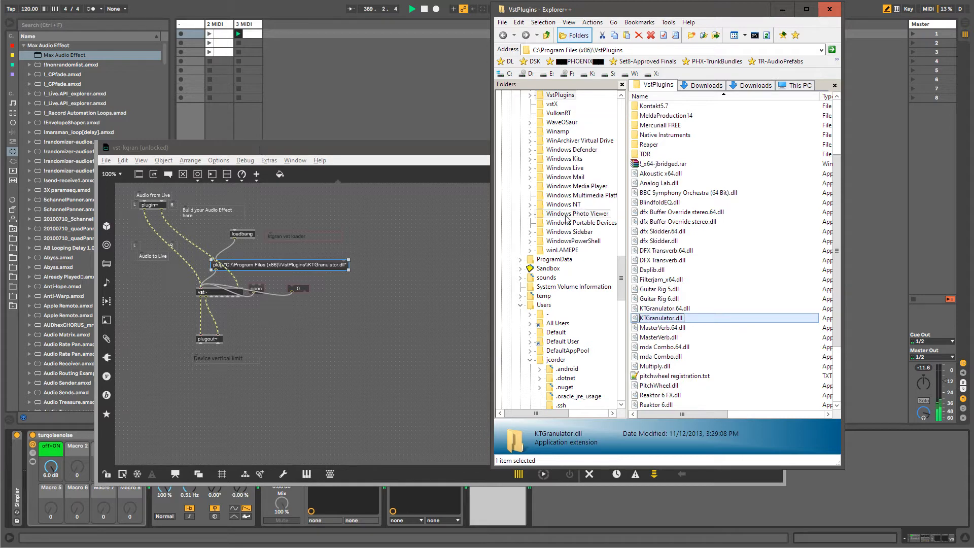
Copy the path of KTGranulator.64.dll and change the plug message's file name to KTGranulator.64.dll.
{"action": "left_click", "coordinate": [675, 309]}
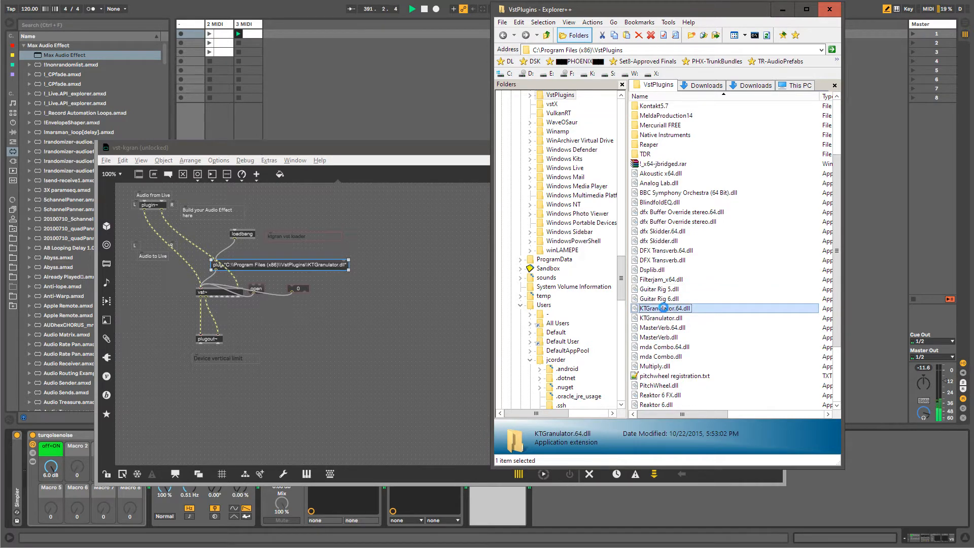
{"action": "right_click", "coordinate": [666, 311]}
{"action": "left_click", "coordinate": [656, 303]}
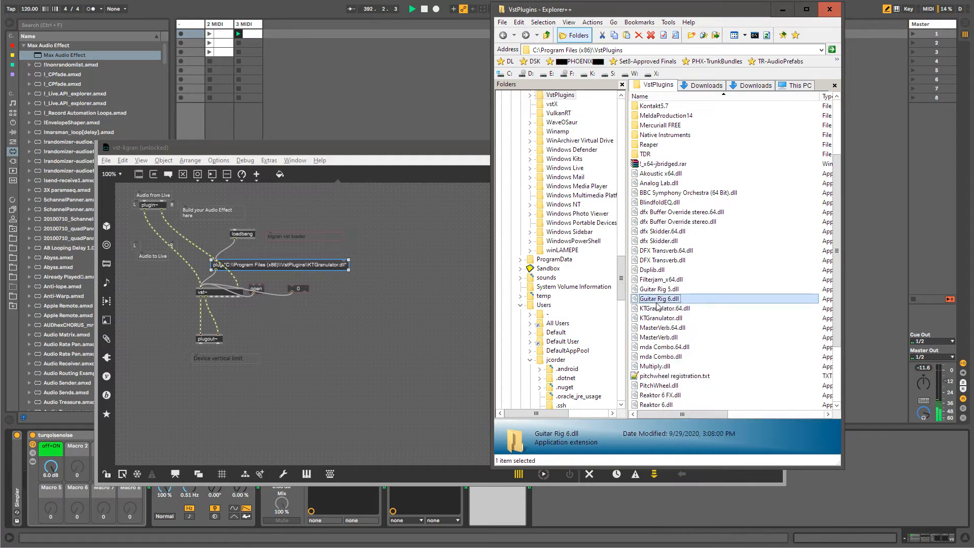
{"action": "left_click", "coordinate": [658, 308]}
{"action": "right_click", "coordinate": [657, 308]}
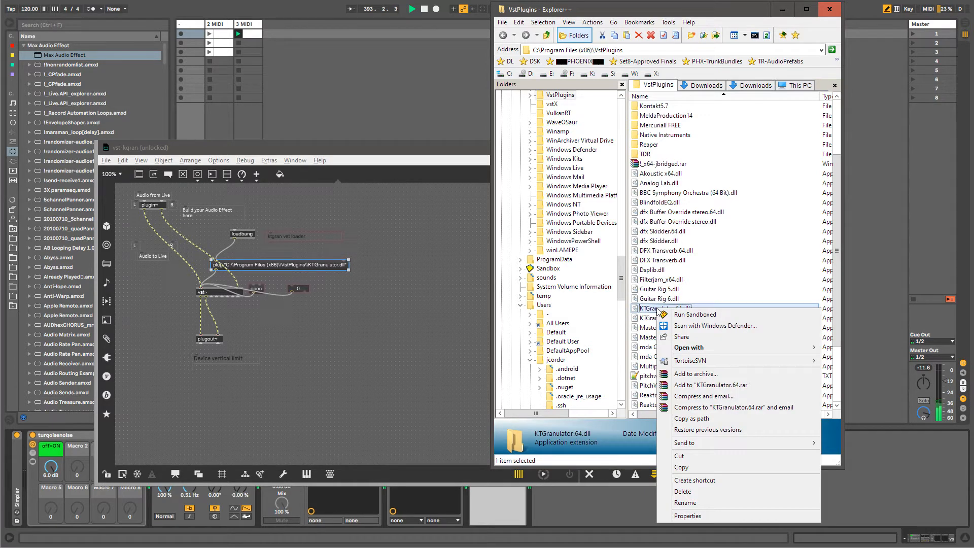
{"action": "left_click", "coordinate": [695, 419]}
{"action": "left_click", "coordinate": [330, 267]}
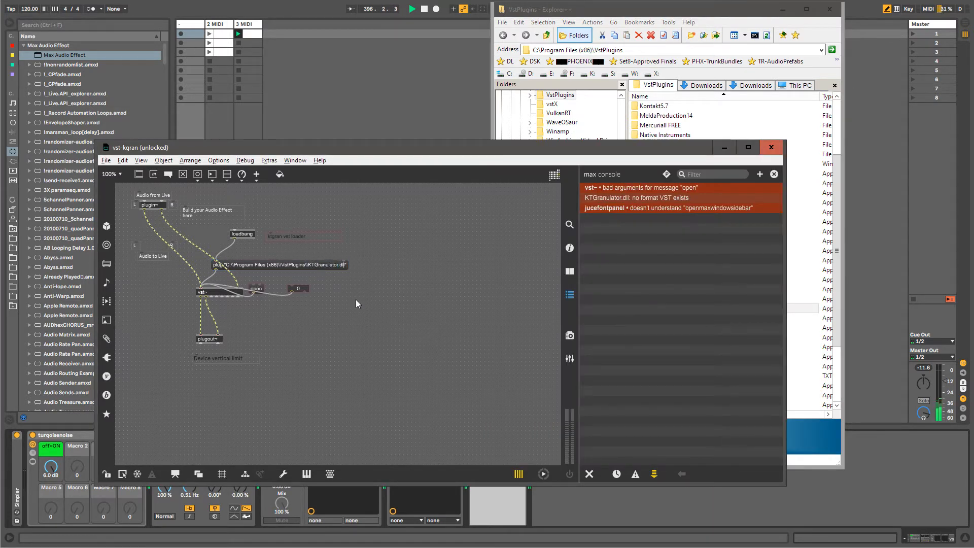
{"action": "type", "text": "64."}
Save the edited vst-kgran patch and clear the Max console.
{"action": "left_click", "coordinate": [106, 160]}
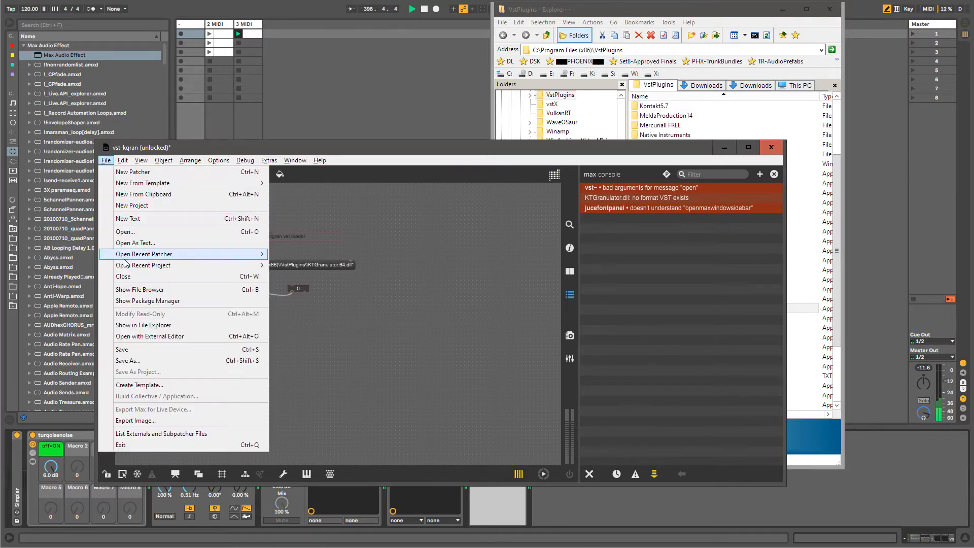
{"action": "left_click", "coordinate": [131, 349]}
{"action": "left_click", "coordinate": [590, 473]}
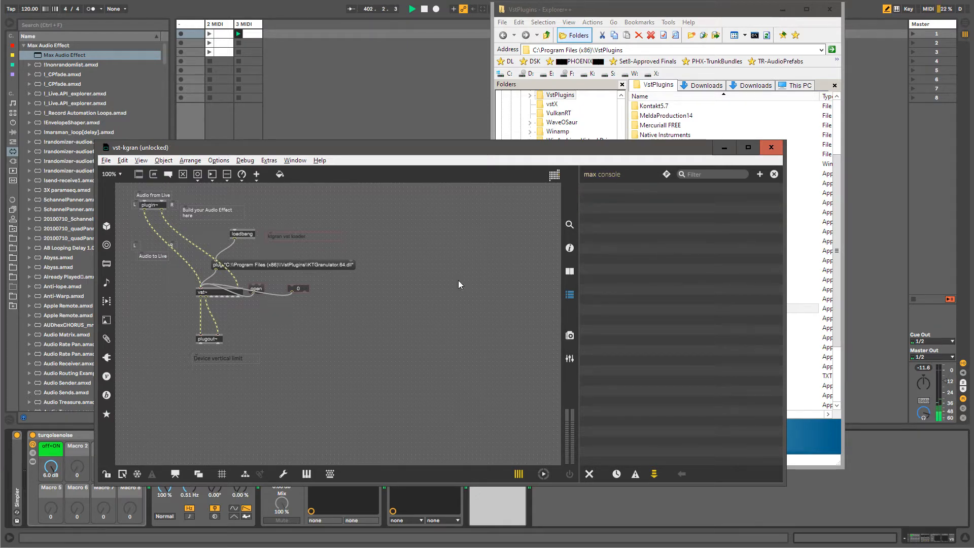
Test the patch's open message, look over the KTGranulator plug-in window and close it.
{"action": "left_click", "coordinate": [261, 288], "text": "ctrl"}
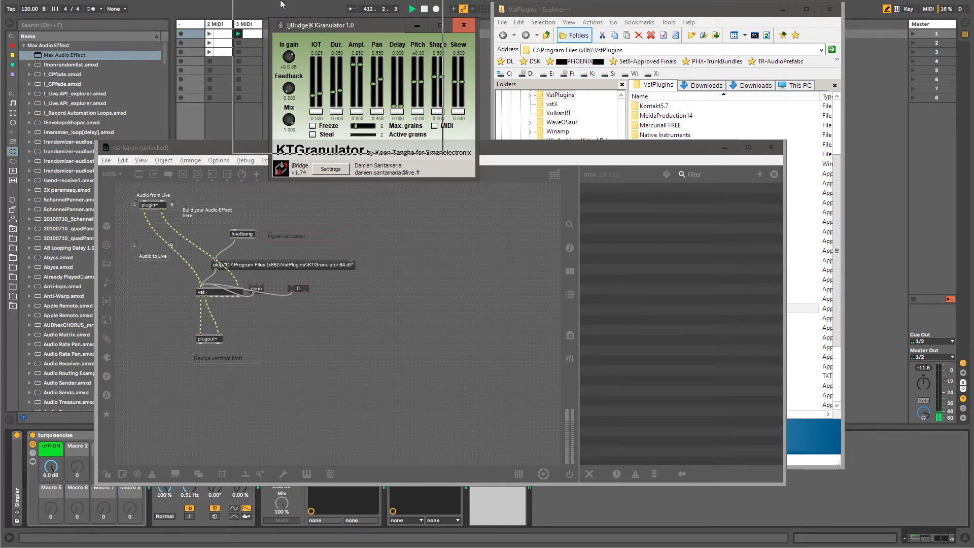
{"action": "left_click_drag", "start_coordinate": [314, 23], "coordinate": [305, 7]}
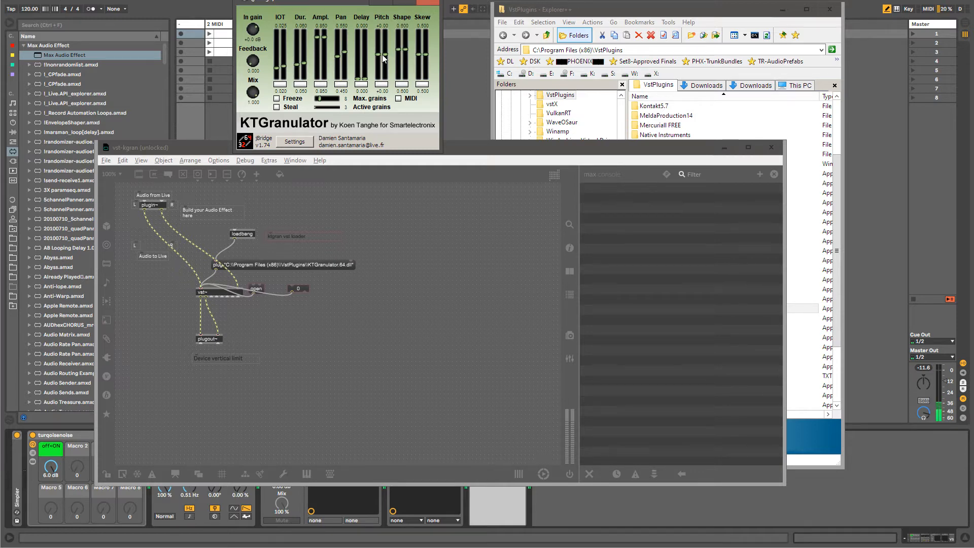
{"action": "left_click_drag", "start_coordinate": [346, 4], "coordinate": [348, 9]}
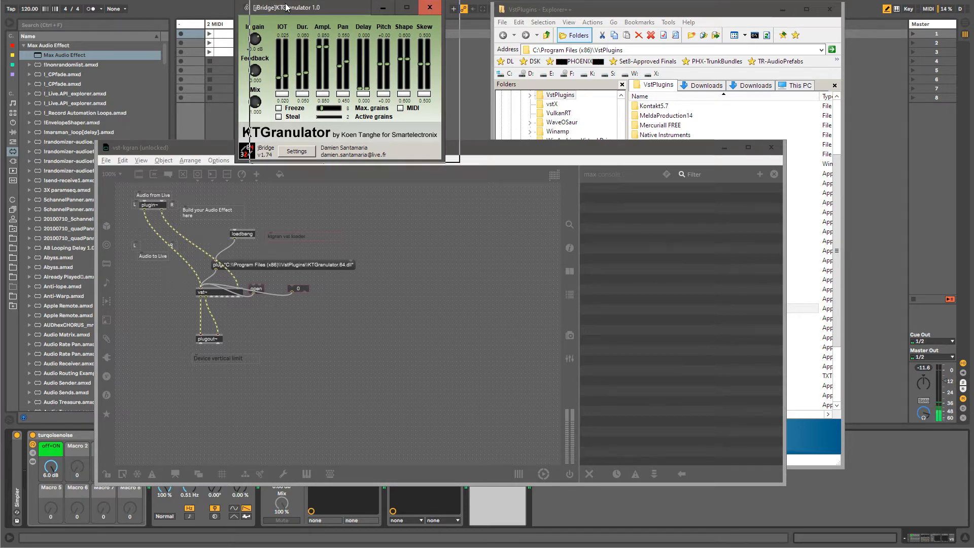
{"action": "left_click_drag", "start_coordinate": [272, 7], "coordinate": [277, 0]}
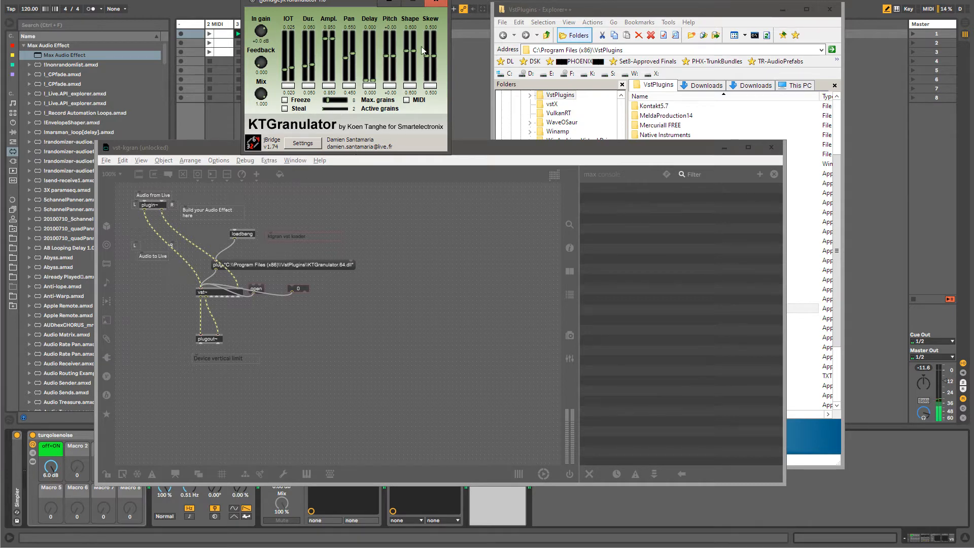
{"action": "left_click", "coordinate": [434, 2]}
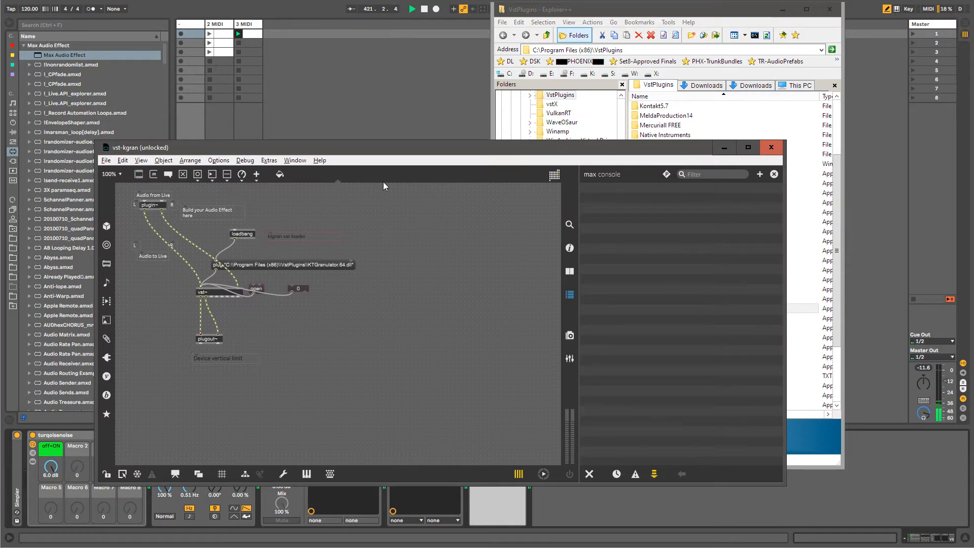
Select all objects in the vst-kgran patch, save it and close its editor.
{"action": "left_click_drag", "start_coordinate": [389, 145], "coordinate": [390, 138]}
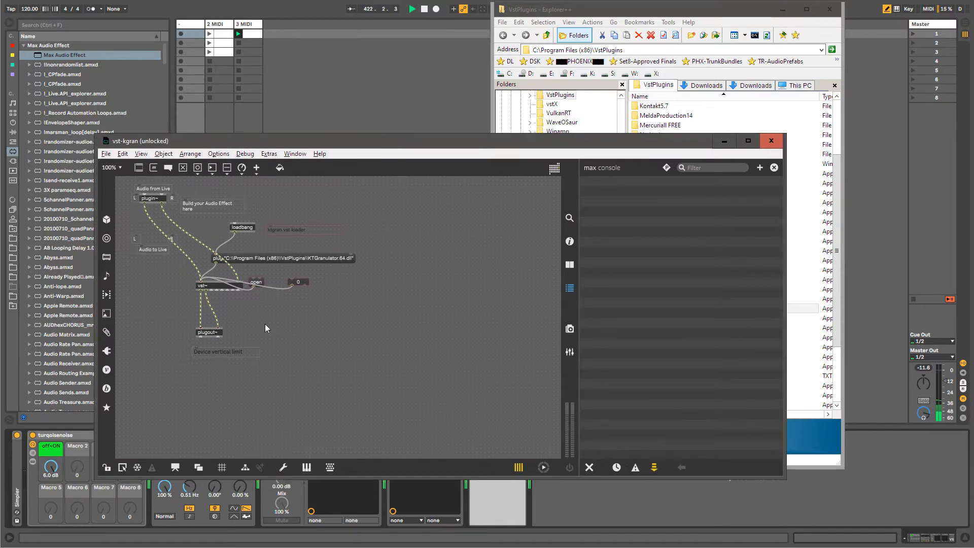
{"action": "left_click_drag", "start_coordinate": [308, 347], "coordinate": [123, 185]}
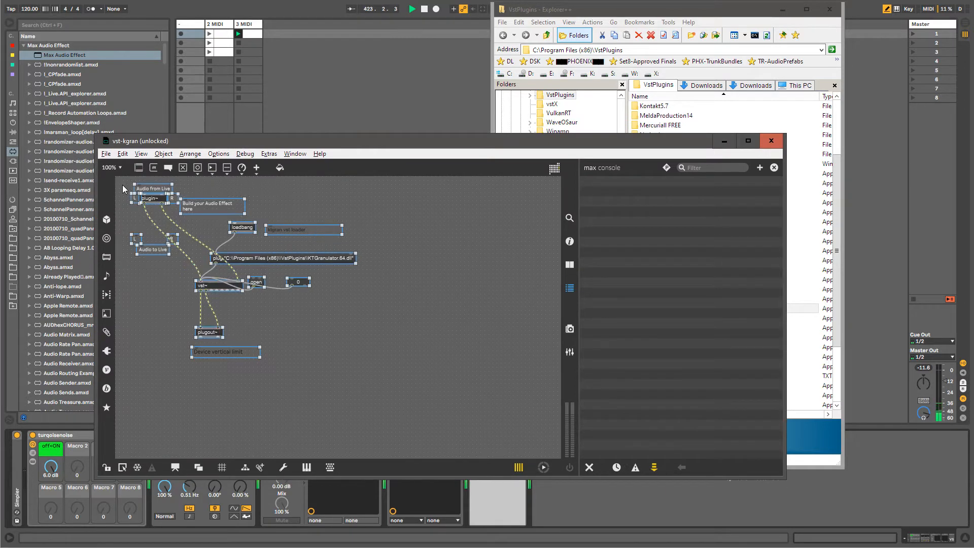
{"action": "left_click", "coordinate": [279, 364]}
{"action": "left_click_drag", "start_coordinate": [303, 362], "coordinate": [114, 182]}
{"action": "left_click", "coordinate": [107, 155]}
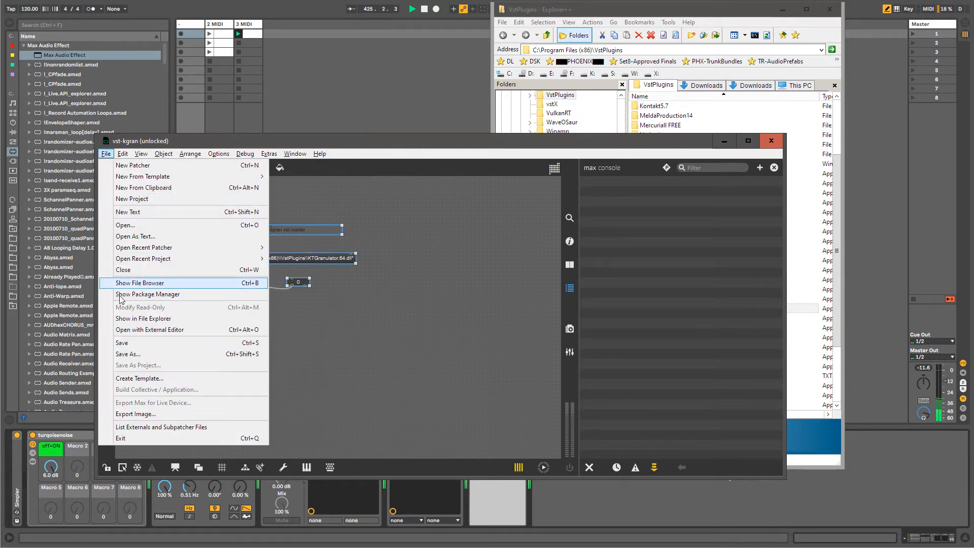
{"action": "left_click", "coordinate": [122, 343]}
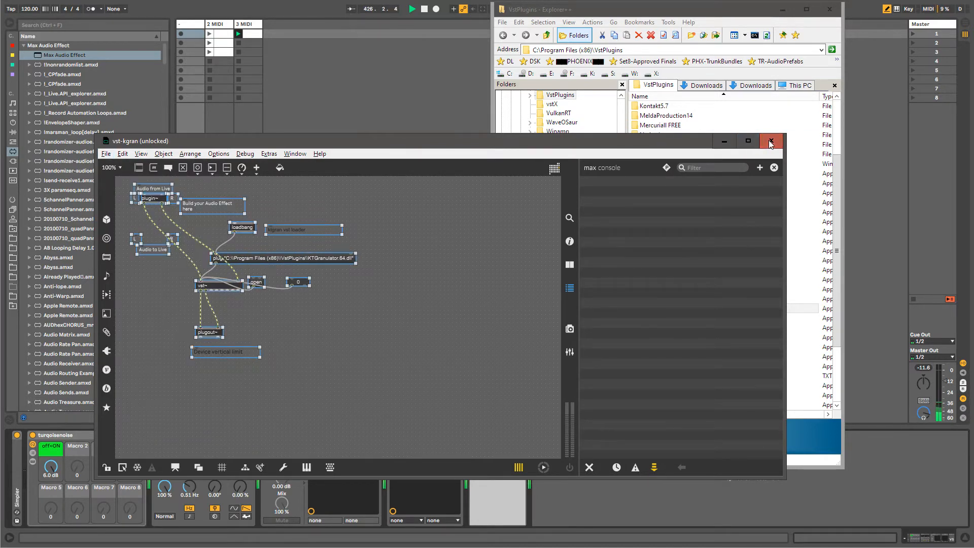
{"action": "left_click", "coordinate": [769, 140]}
Set the vst-kgran device's preset number to 3 and open the KTGranulator window, moving it down over the device area.
{"action": "left_click_drag", "start_coordinate": [613, 12], "coordinate": [692, 19]}
{"action": "left_click", "coordinate": [458, 327]}
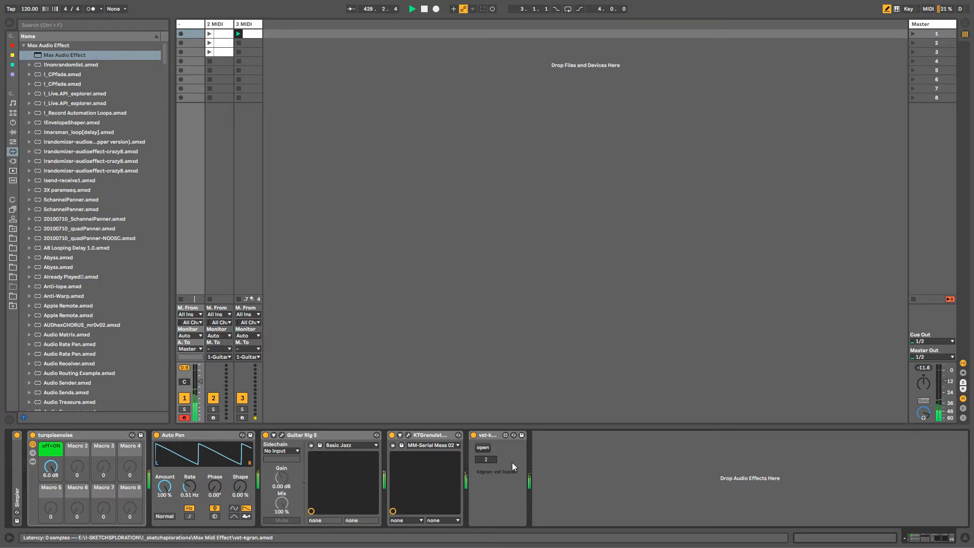
{"action": "left_click", "coordinate": [485, 448]}
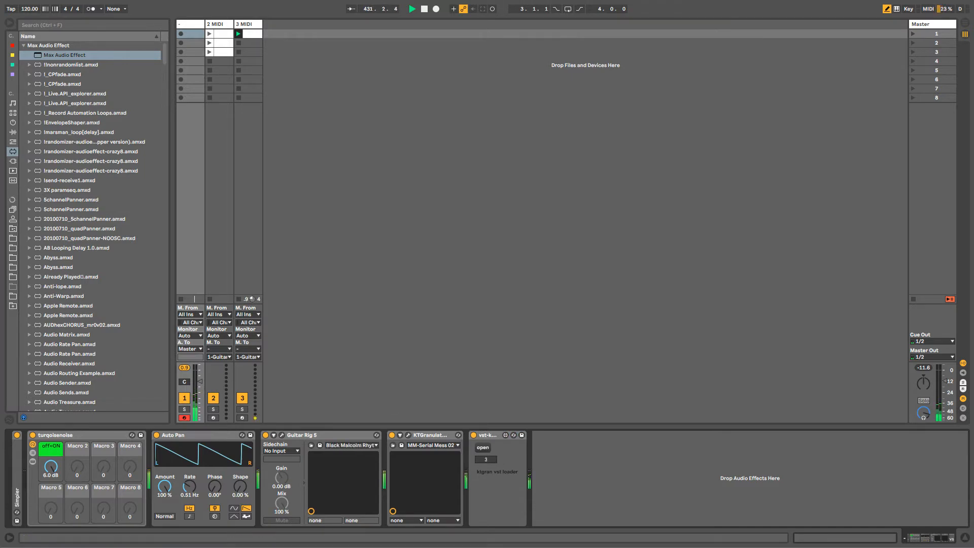
{"action": "left_click_drag", "start_coordinate": [694, 190], "coordinate": [735, 379]}
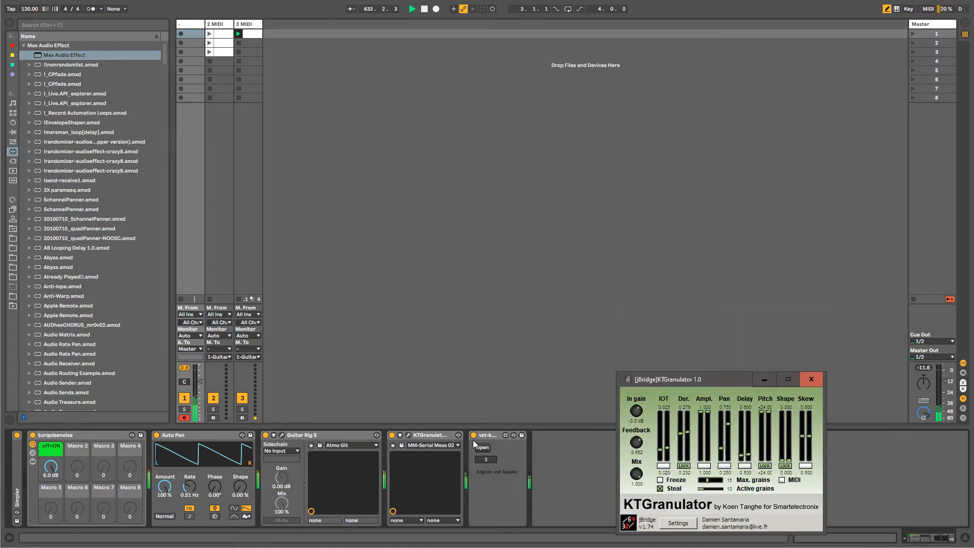
Show the automation of vst-kgran's preset number and create a MIDI clip in the first track's first slot.
{"action": "right_click", "coordinate": [485, 461]}
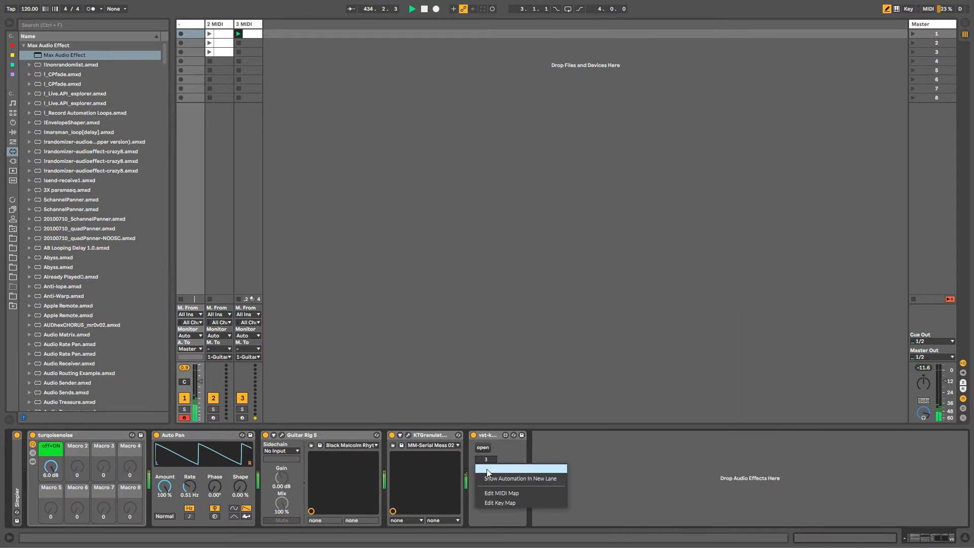
{"action": "left_click", "coordinate": [488, 471]}
{"action": "key", "text": "Tab"}
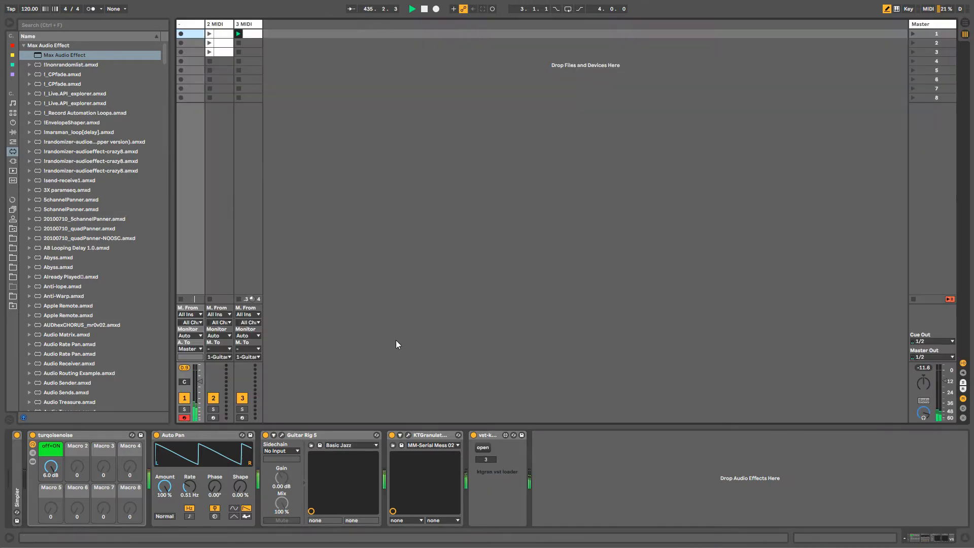
{"action": "double_click", "coordinate": [186, 34]}
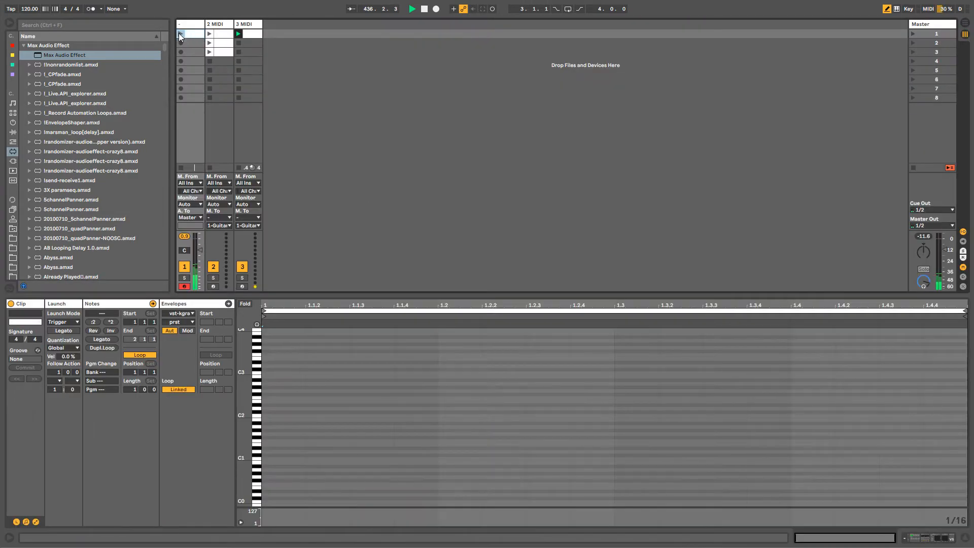
Launch the first track's new clip and show its automation envelope for vst-kgran's preset number.
{"action": "left_click", "coordinate": [180, 34]}
{"action": "left_click", "coordinate": [187, 25]}
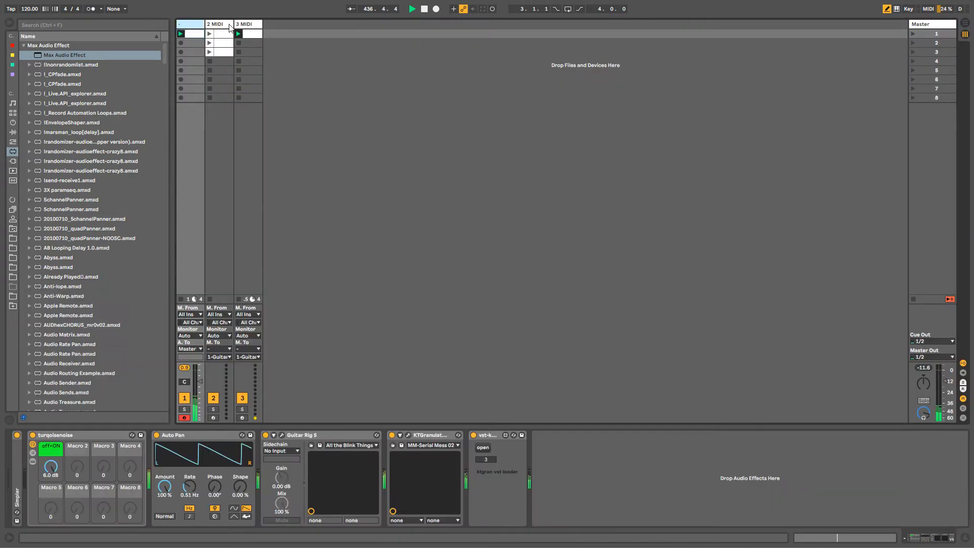
{"action": "right_click", "coordinate": [482, 459]}
{"action": "left_click", "coordinate": [489, 467]}
Draw four preset-number steps in the envelope's first bar, at about 19, 17, 32 and 30.
{"action": "left_click_drag", "start_coordinate": [380, 446], "coordinate": [491, 456]}
{"action": "left_click_drag", "start_coordinate": [700, 456], "coordinate": [833, 455]}
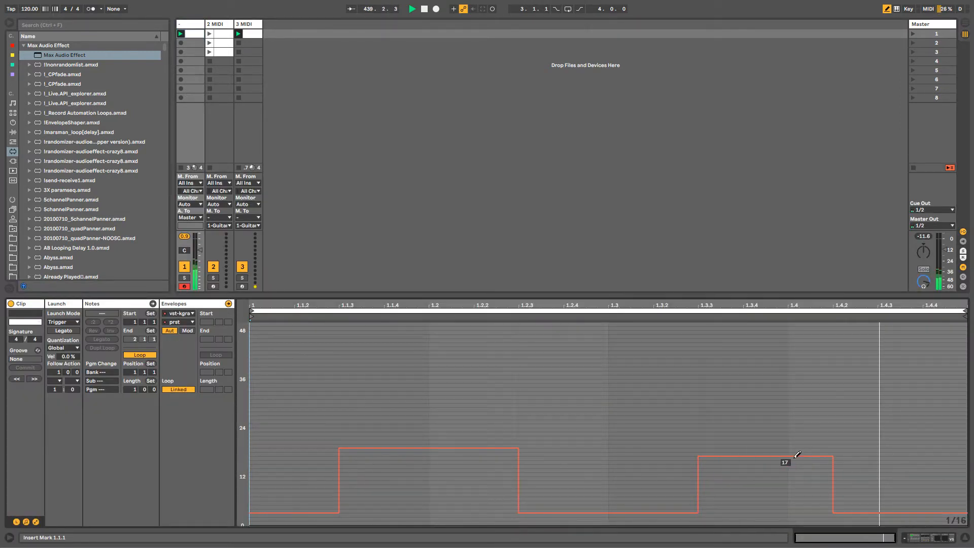
{"action": "left_click", "coordinate": [601, 395]}
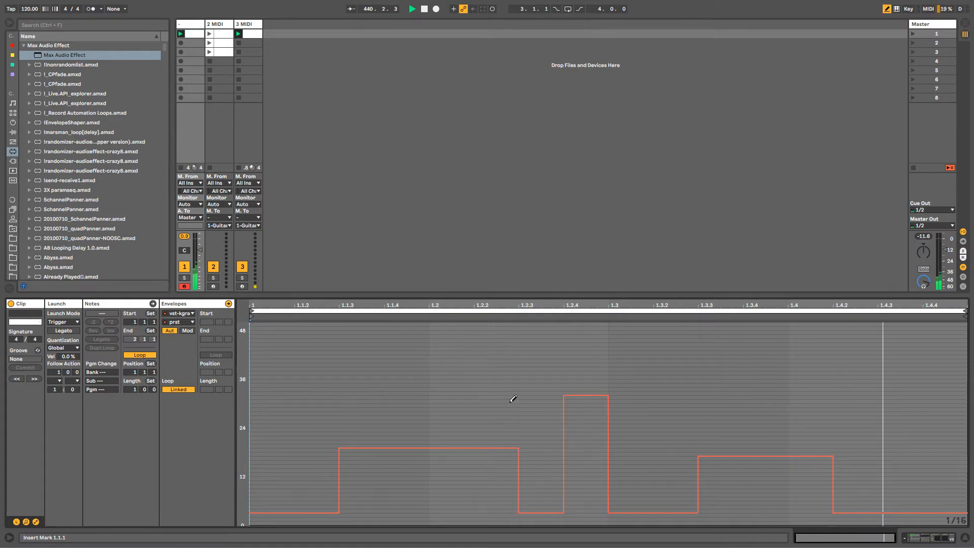
{"action": "left_click", "coordinate": [512, 401]}
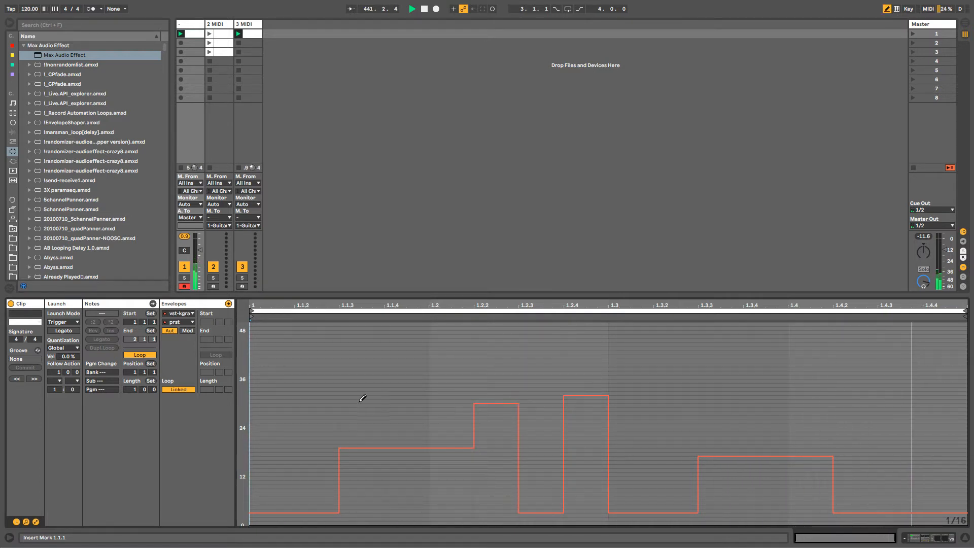
Unlink the envelope with a 6-bar loop length and draw half-note preset steps of varying height across bars 2 to 6.
{"action": "left_click", "coordinate": [176, 390]}
{"action": "left_click_drag", "start_coordinate": [208, 389], "coordinate": [208, 376]}
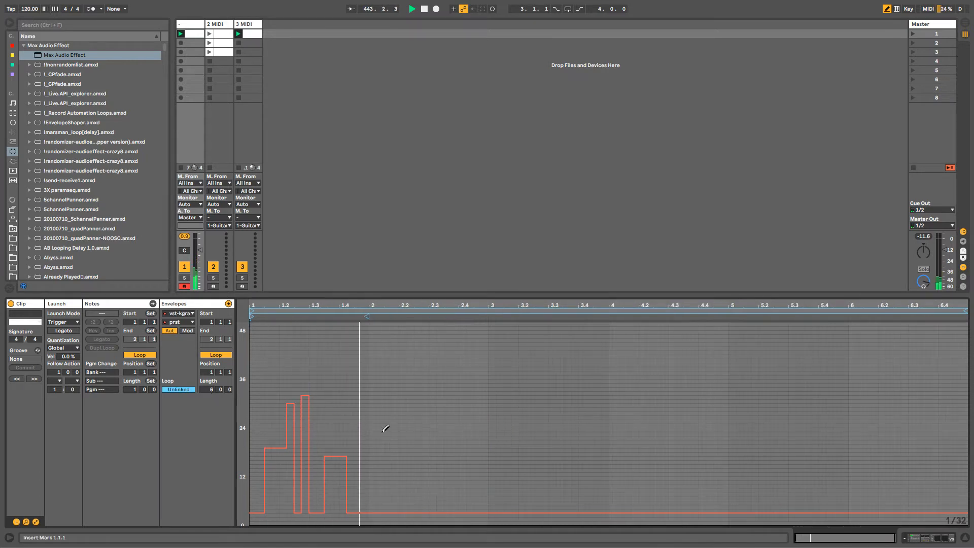
{"action": "left_click_drag", "start_coordinate": [386, 429], "coordinate": [444, 444]}
{"action": "mouse_move", "coordinate": [555, 447]}
{"action": "left_mouse_down"}
{"action": "mouse_move", "coordinate": [576, 473]}
{"action": "mouse_move", "coordinate": [629, 461]}
{"action": "mouse_move", "coordinate": [728, 486]}
{"action": "left_mouse_up"}
{"action": "mouse_move", "coordinate": [733, 450]}
{"action": "left_mouse_down"}
{"action": "mouse_move", "coordinate": [804, 420]}
{"action": "mouse_move", "coordinate": [937, 469]}
{"action": "left_mouse_up"}
Add short peaks and dips to the preset envelope between bars 2 and 6, mostly on a 1/8 grid, and leave draw mode.
{"action": "key", "text": "b"}
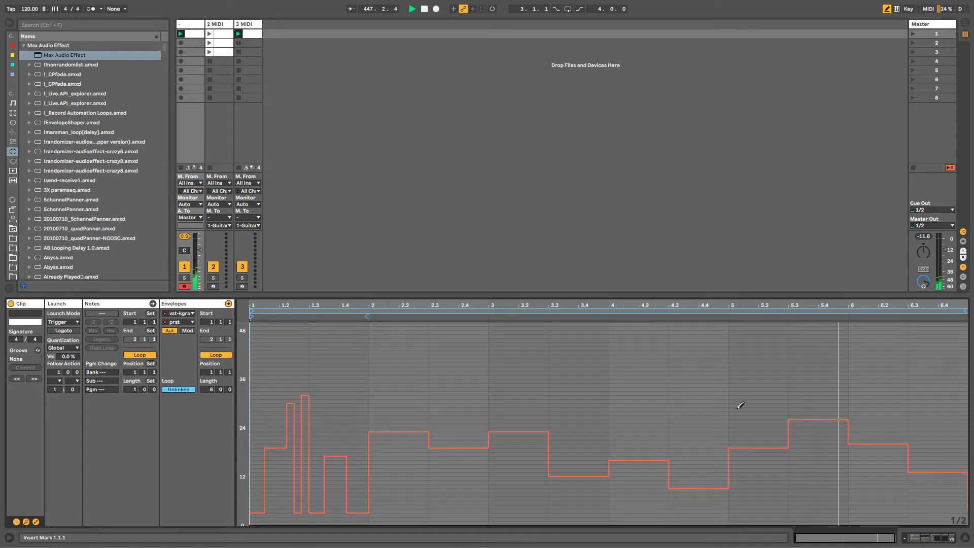
{"action": "key", "text": "b"}
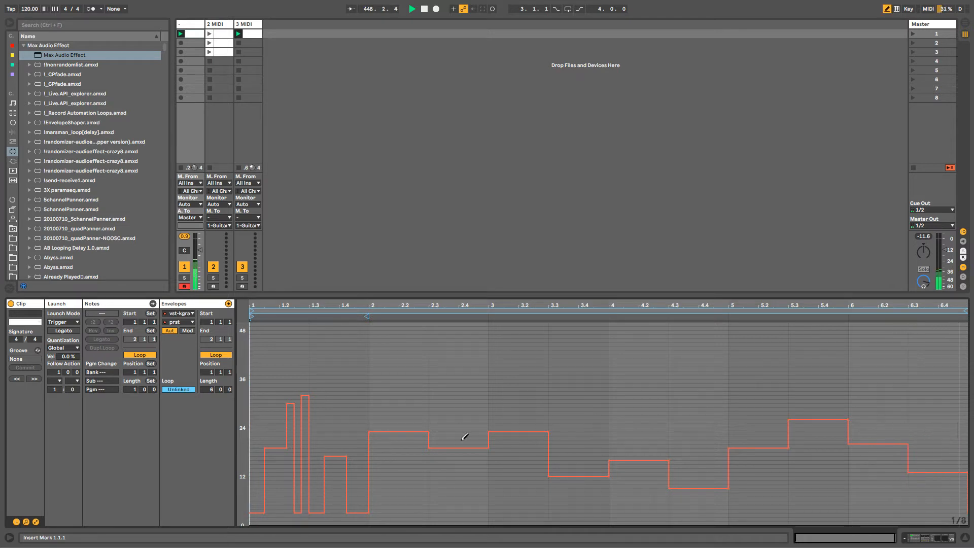
{"action": "left_click", "coordinate": [540, 408]}
{"action": "left_click", "coordinate": [420, 499]}
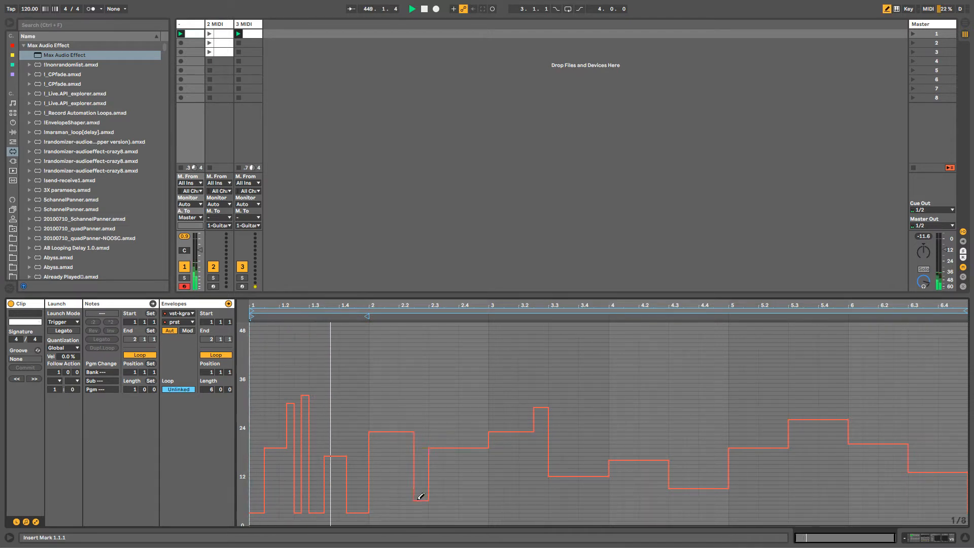
{"action": "left_click", "coordinate": [586, 435]}
{"action": "left_click", "coordinate": [661, 428]}
{"action": "left_click", "coordinate": [631, 509]}
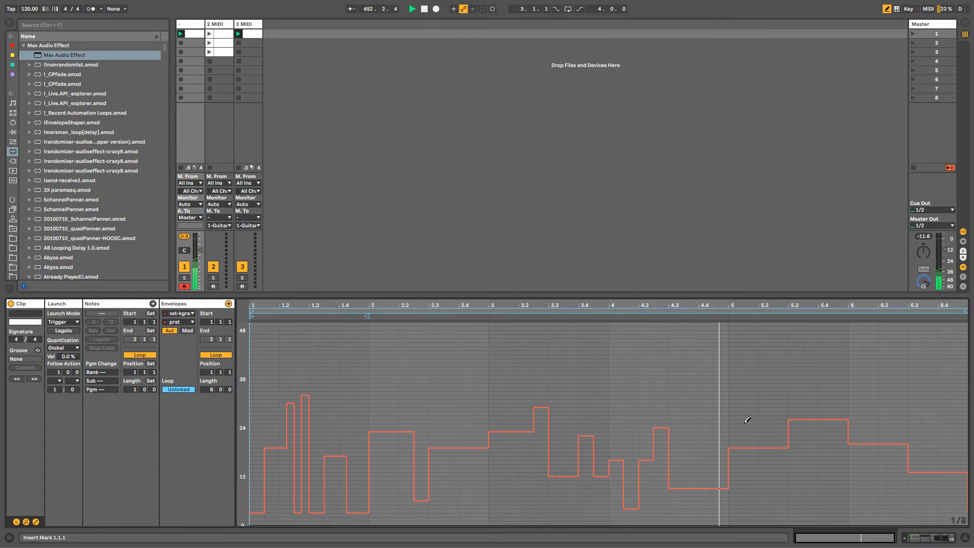
{"action": "left_click", "coordinate": [811, 363]}
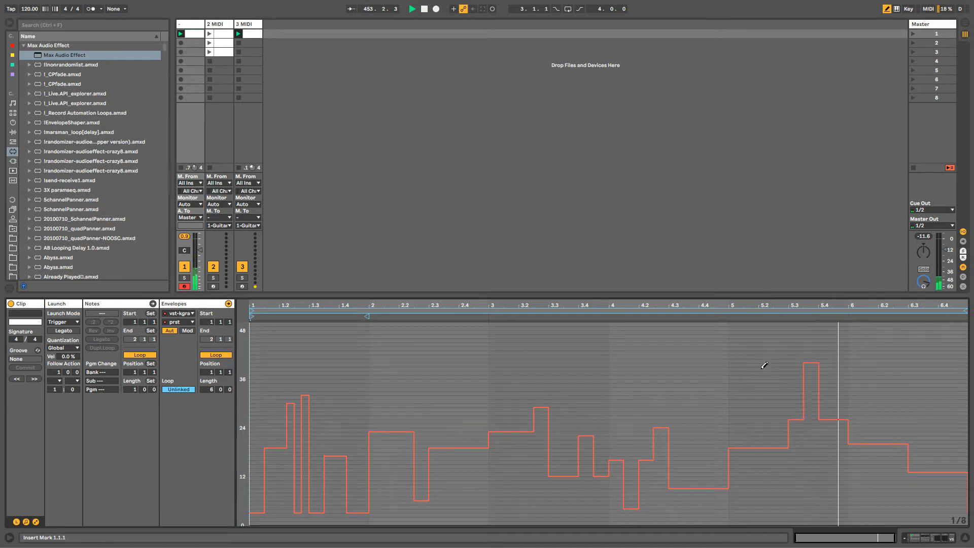
{"action": "left_click", "coordinate": [707, 440]}
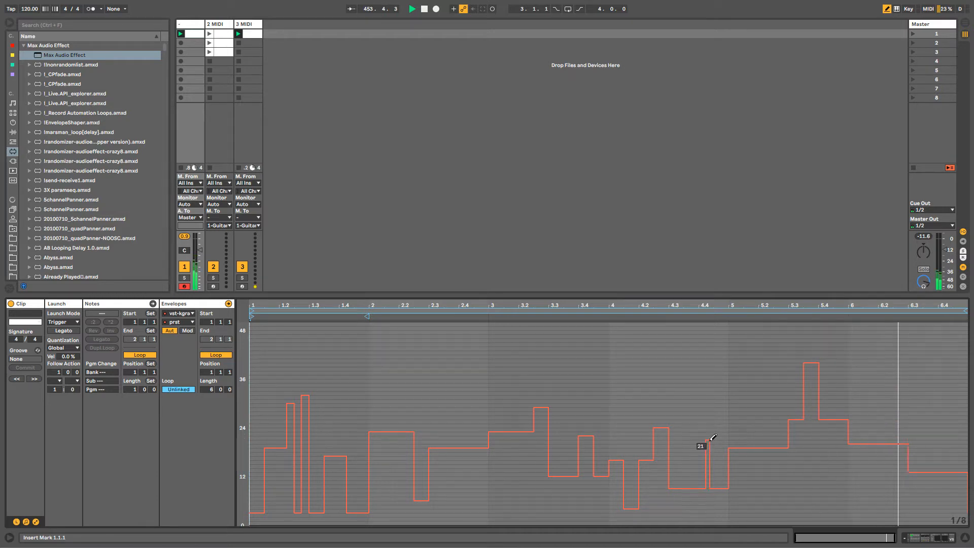
{"action": "left_click", "coordinate": [493, 516]}
{"action": "key", "text": "b"}
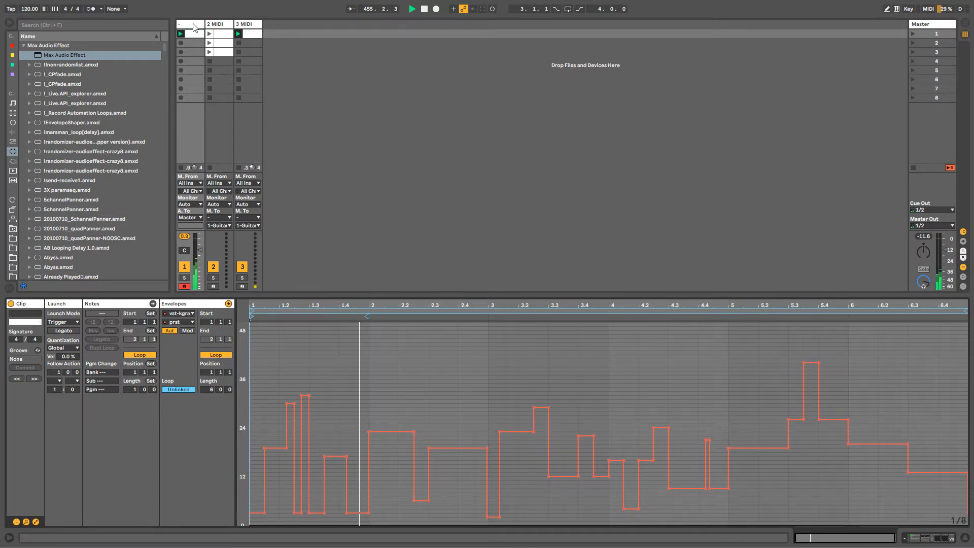
Open vst-kgran's KTGranulator window, watch its parameters while the preset automation plays, and close it.
{"action": "key", "text": "shift+Tab"}
{"action": "left_click", "coordinate": [481, 449]}
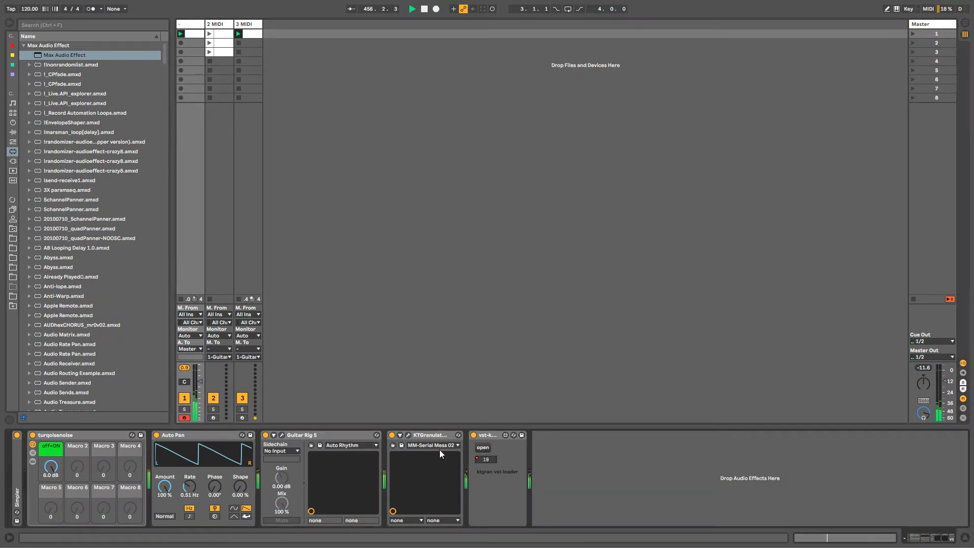
{"action": "key", "text": "alt+Tab"}
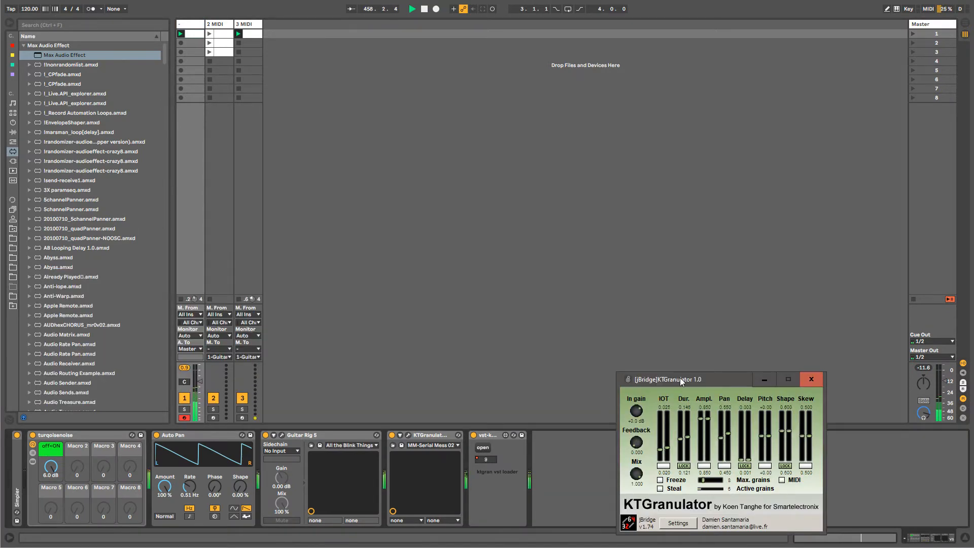
{"action": "left_click_drag", "start_coordinate": [680, 377], "coordinate": [492, 177]}
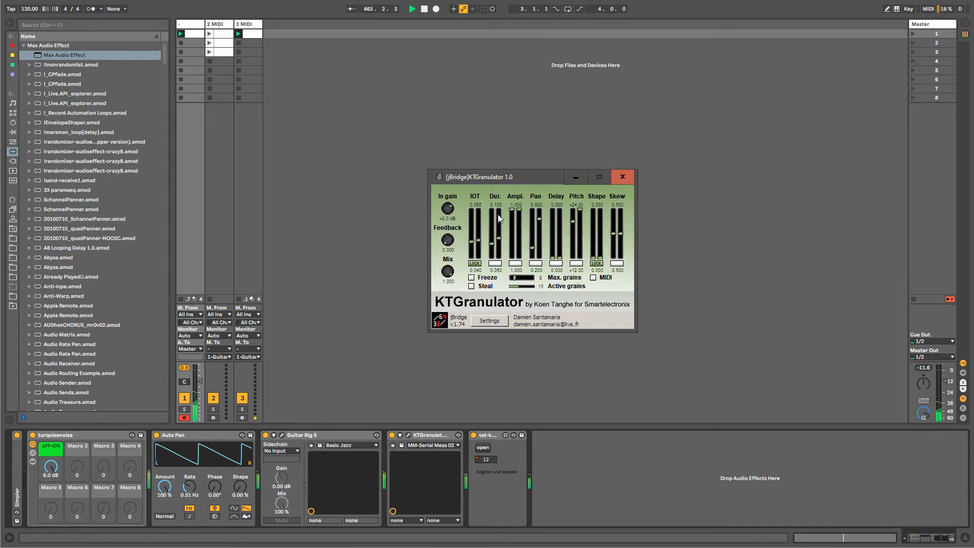
{"action": "left_click_drag", "start_coordinate": [480, 177], "coordinate": [349, 107]}
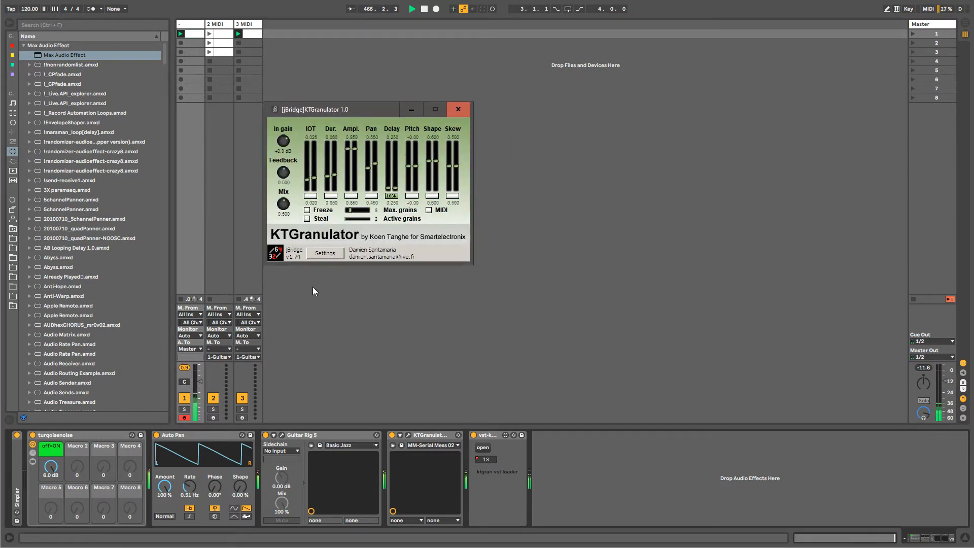
{"action": "left_click", "coordinate": [467, 437]}
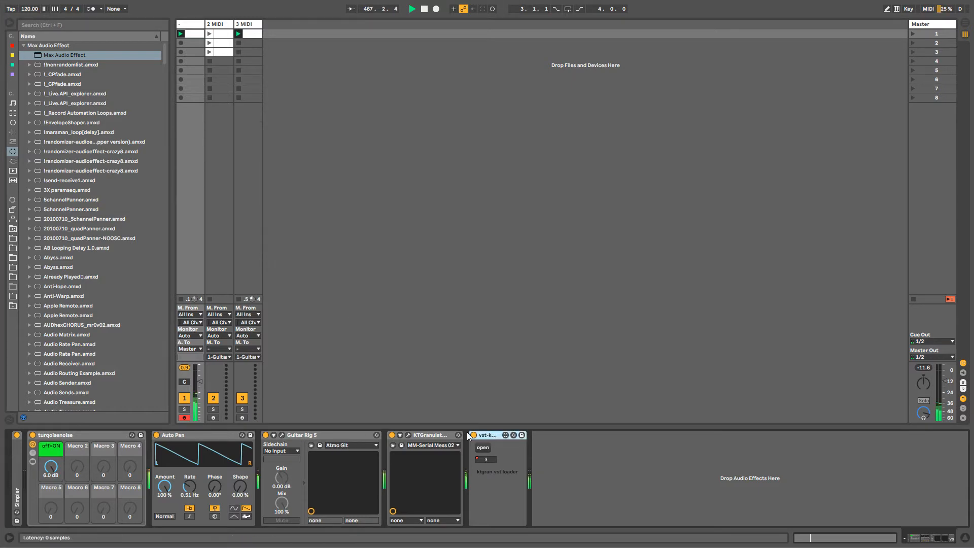
{"action": "left_click", "coordinate": [483, 448]}
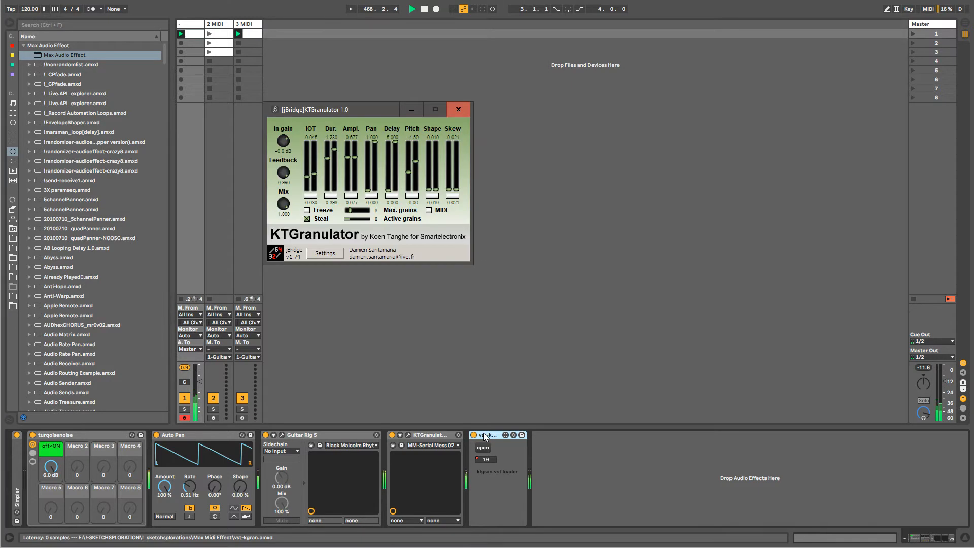
{"action": "left_click", "coordinate": [466, 109]}
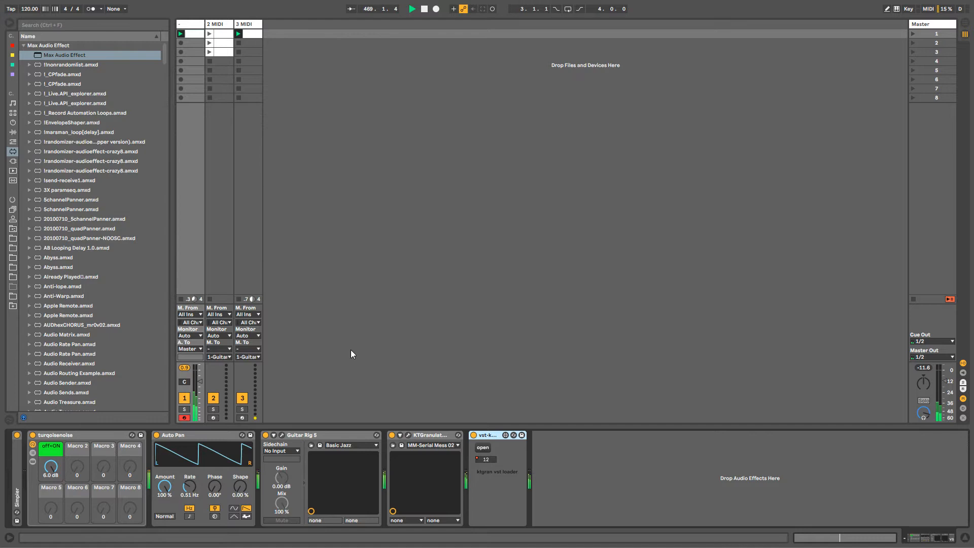
Collapse the Guitar Rig 5 device and set Auto Pan's rate to 0.34 Hz.
{"action": "left_click", "coordinate": [322, 436]}
{"action": "double_click", "coordinate": [321, 436]}
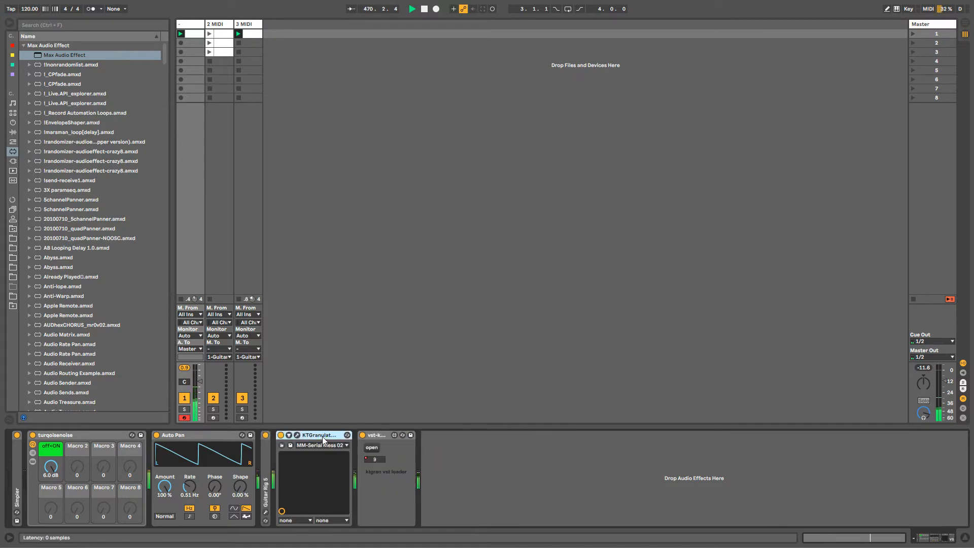
{"action": "key", "text": "Left"}
{"action": "key", "text": "Left"}
{"action": "mouse_move", "coordinate": [189, 486]}
{"action": "left_mouse_down"}
{"action": "mouse_move", "coordinate": [190, 496]}
{"action": "mouse_move", "coordinate": [189, 472]}
{"action": "mouse_move", "coordinate": [189, 500]}
{"action": "left_mouse_up"}
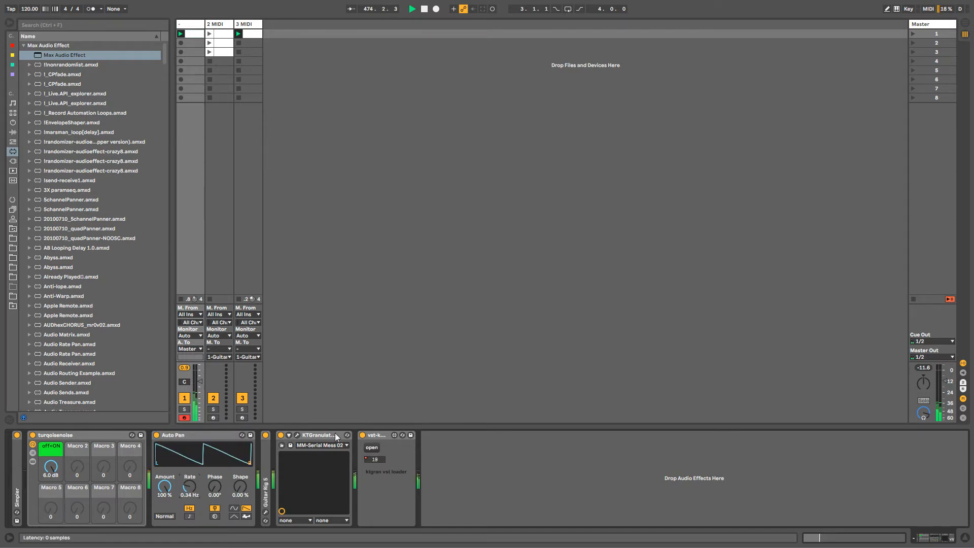
Delete the separate KTGranulator plug-in and Guitar Rig 5 from the first track's effect chain.
{"action": "left_click", "coordinate": [312, 436]}
{"action": "key", "text": "Delete"}
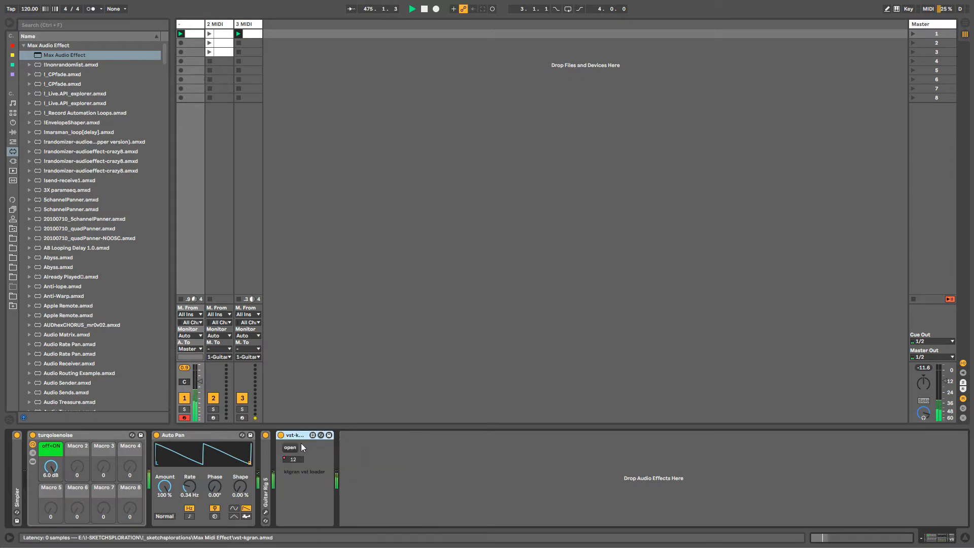
{"action": "double_click", "coordinate": [264, 442]}
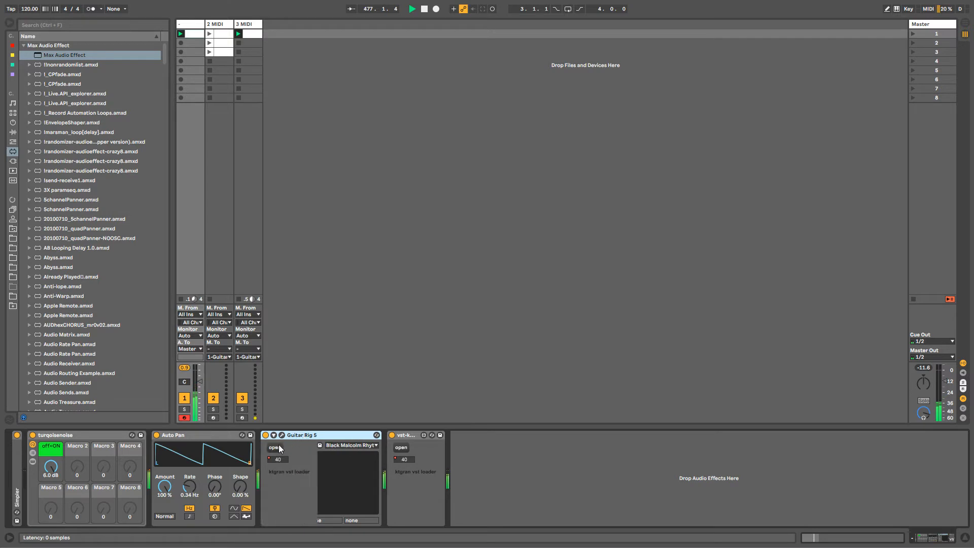
{"action": "key", "text": "Delete"}
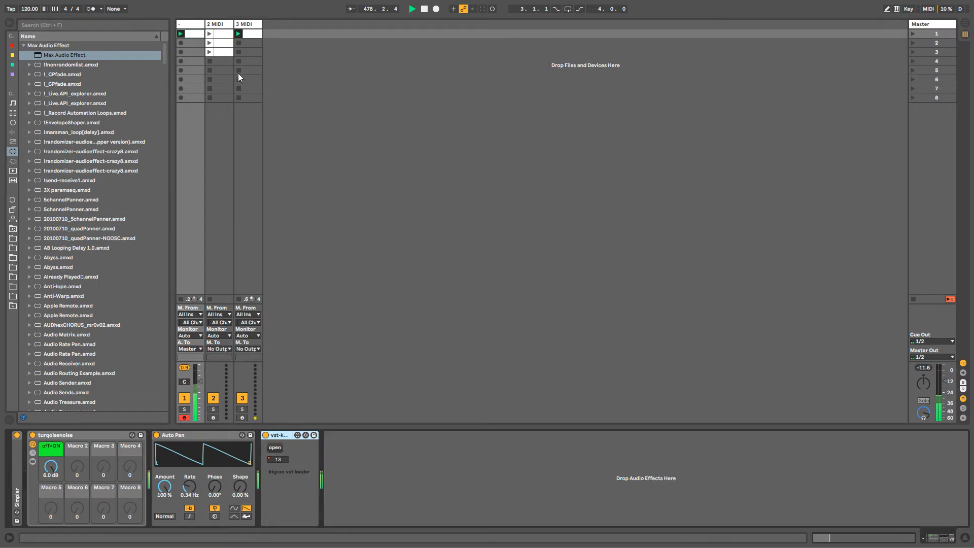
Delete the two extra MIDI tracks, 2 MIDI and 3 MIDI.
{"action": "left_click", "coordinate": [218, 25]}
{"action": "key", "text": "Delete"}
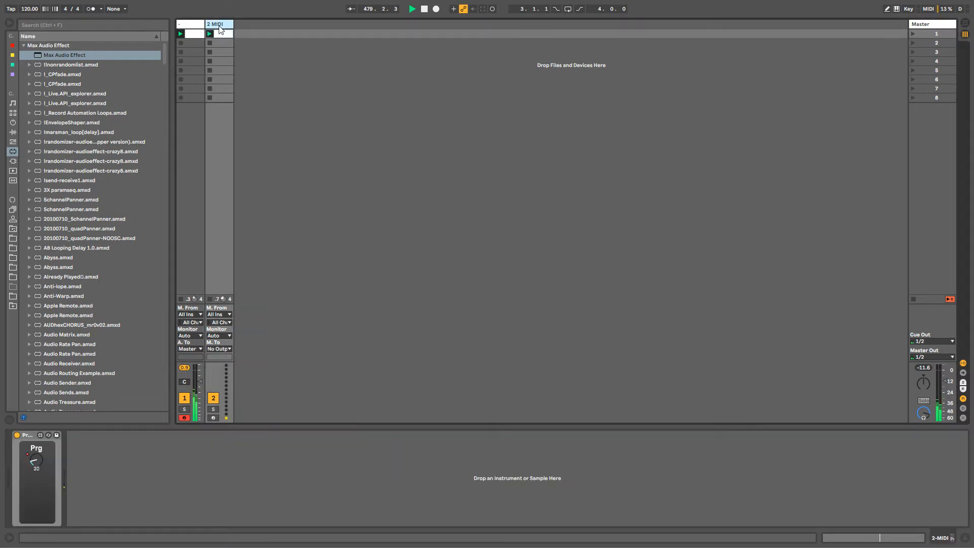
{"action": "key", "text": "Delete"}
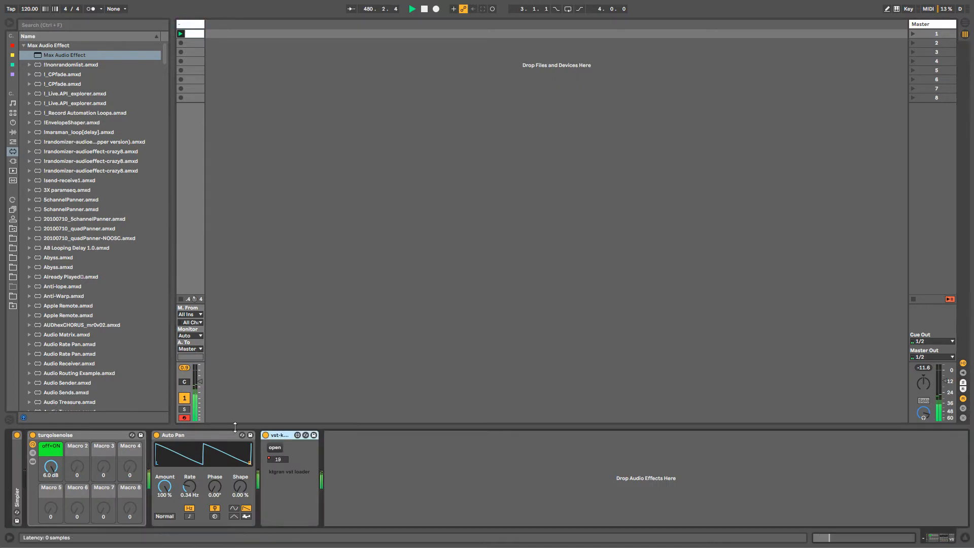
Try the SaltyGrain plug-in after vst-kgran and remove it from the effect chain.
{"action": "left_click", "coordinate": [13, 132]}
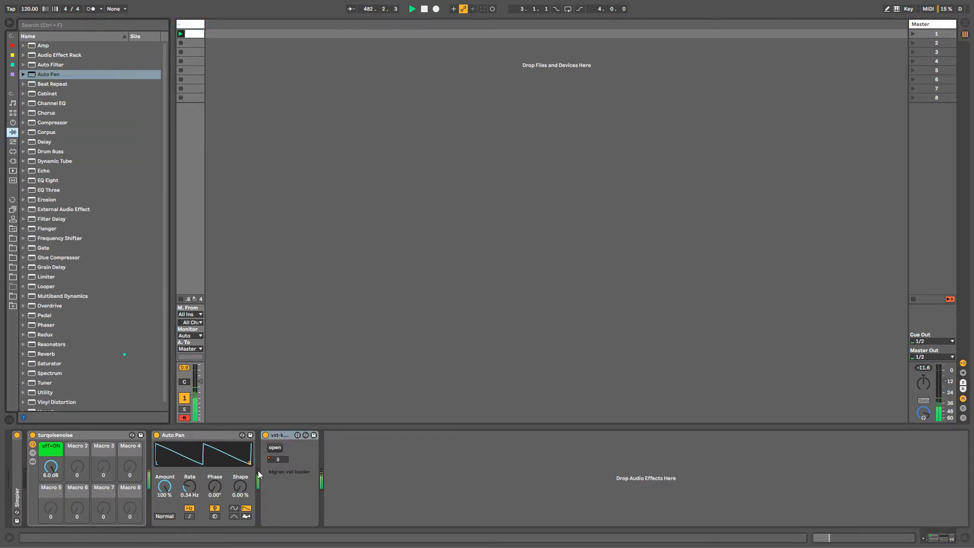
{"action": "left_click", "coordinate": [275, 434]}
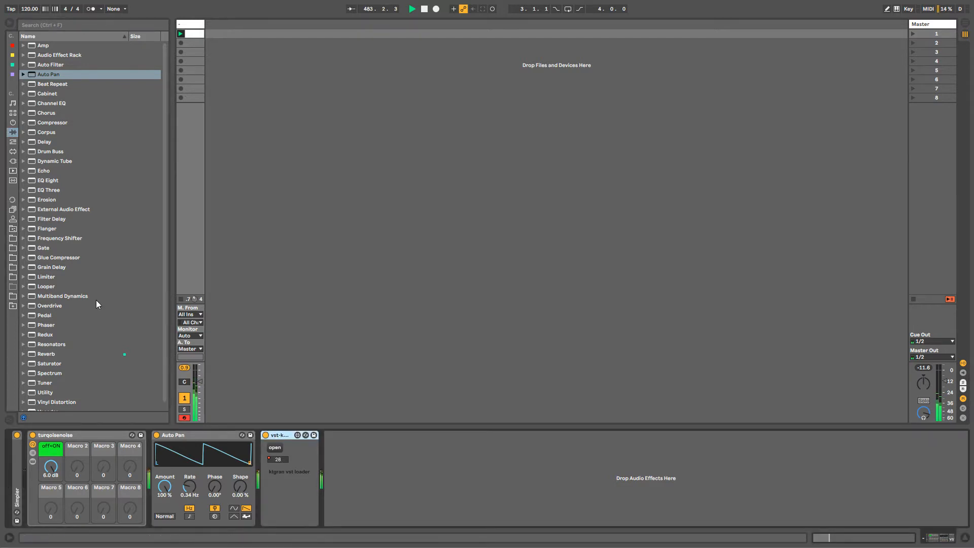
{"action": "left_click", "coordinate": [13, 161]}
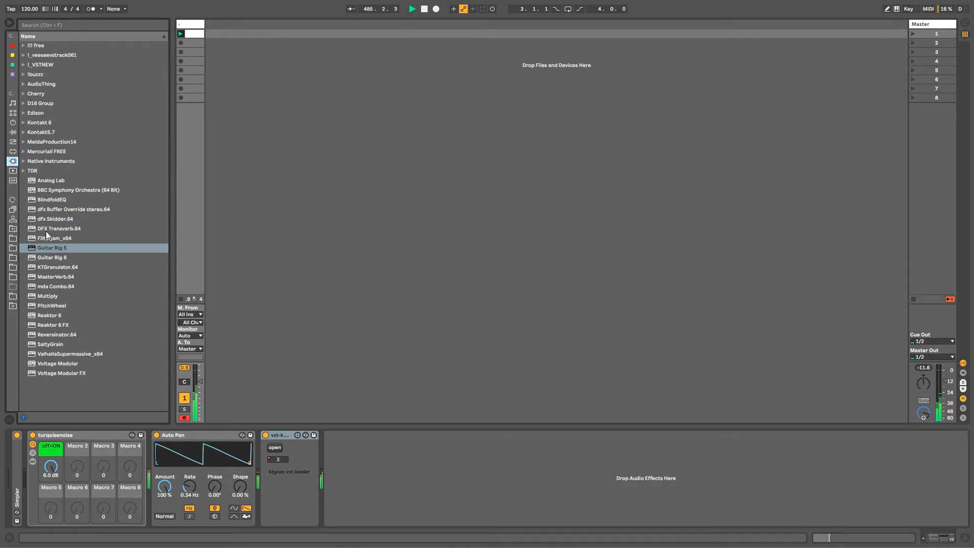
{"action": "double_click", "coordinate": [46, 345]}
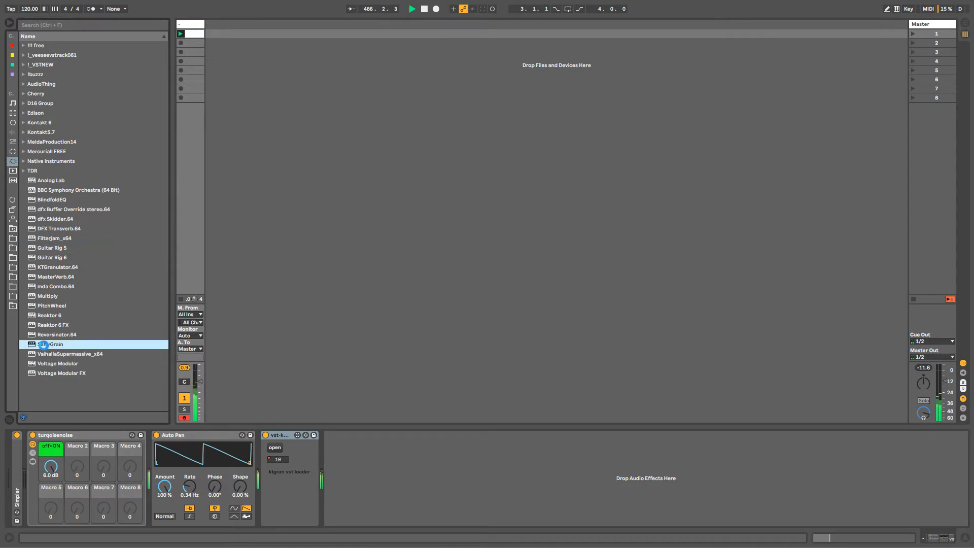
{"action": "left_click", "coordinate": [366, 435]}
{"action": "key", "text": "Delete"}
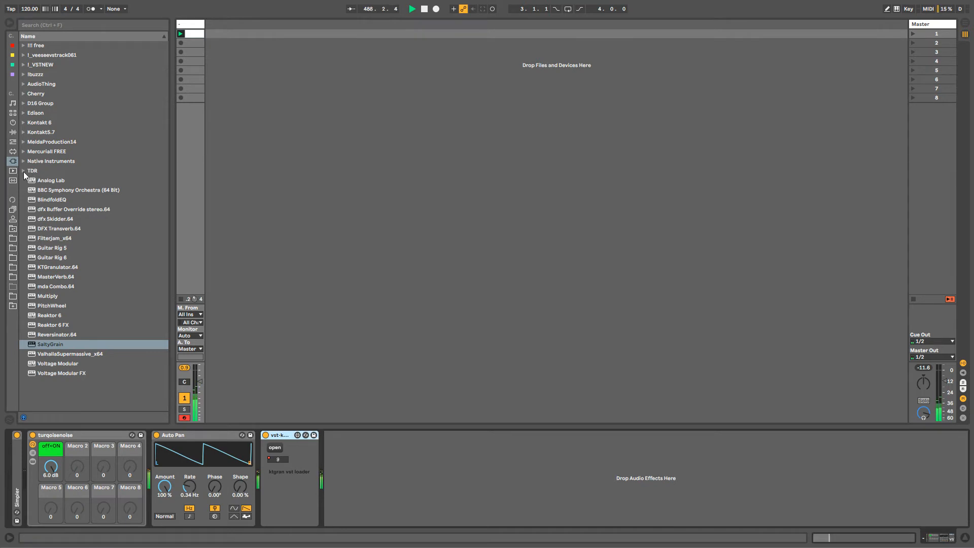
Add EQ Three after vst-kgran, group it into an Audio Effect Rack and show the rack's chain list.
{"action": "left_click", "coordinate": [14, 132]}
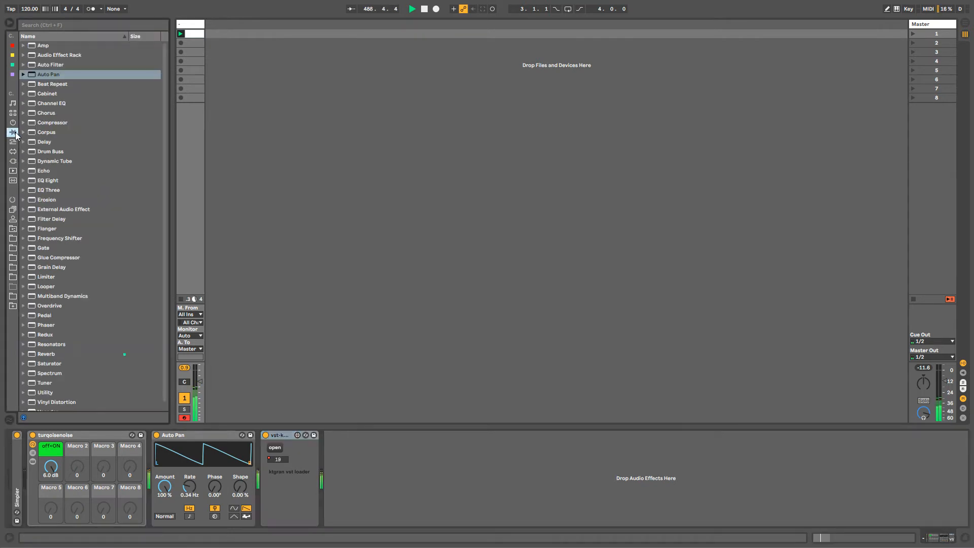
{"action": "double_click", "coordinate": [47, 190]}
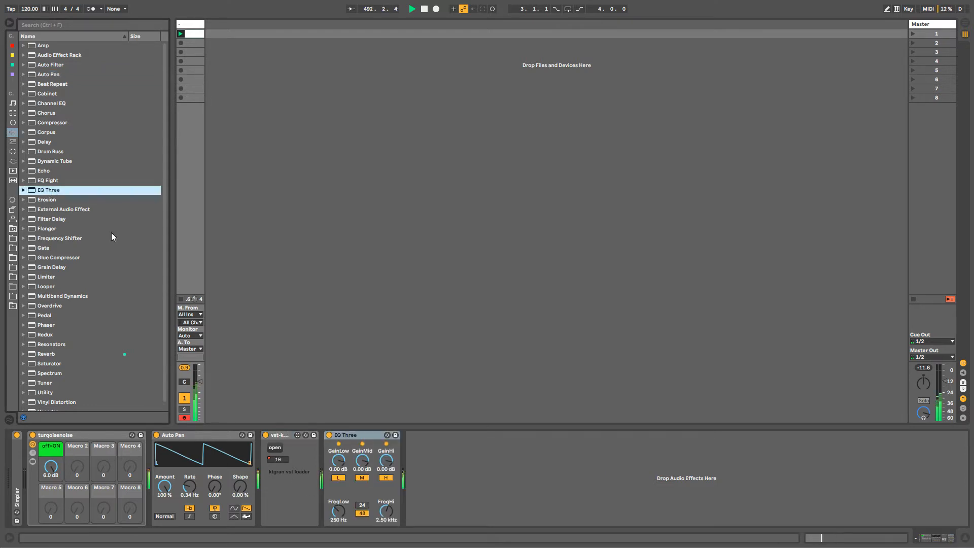
{"action": "left_click", "coordinate": [355, 436]}
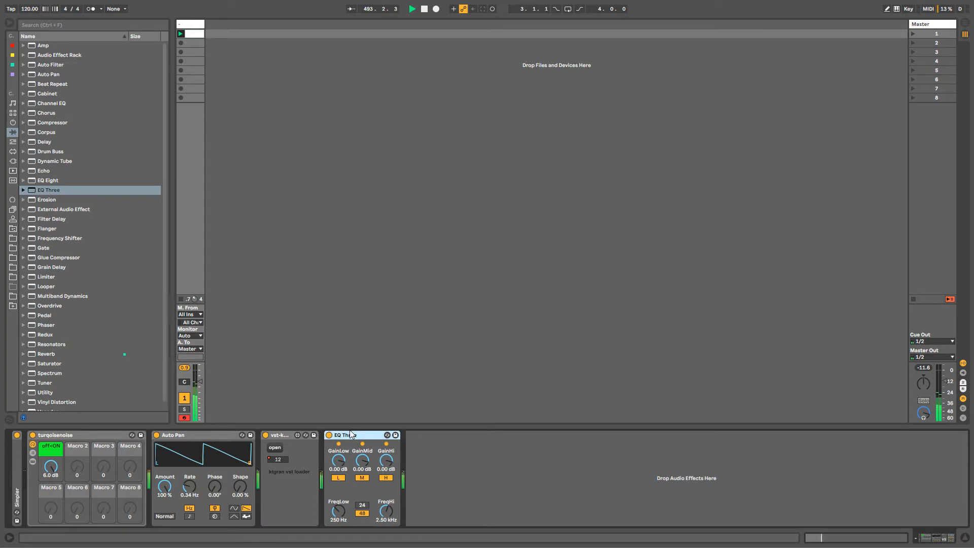
{"action": "key", "text": "ctrl+g"}
{"action": "left_click", "coordinate": [329, 454]}
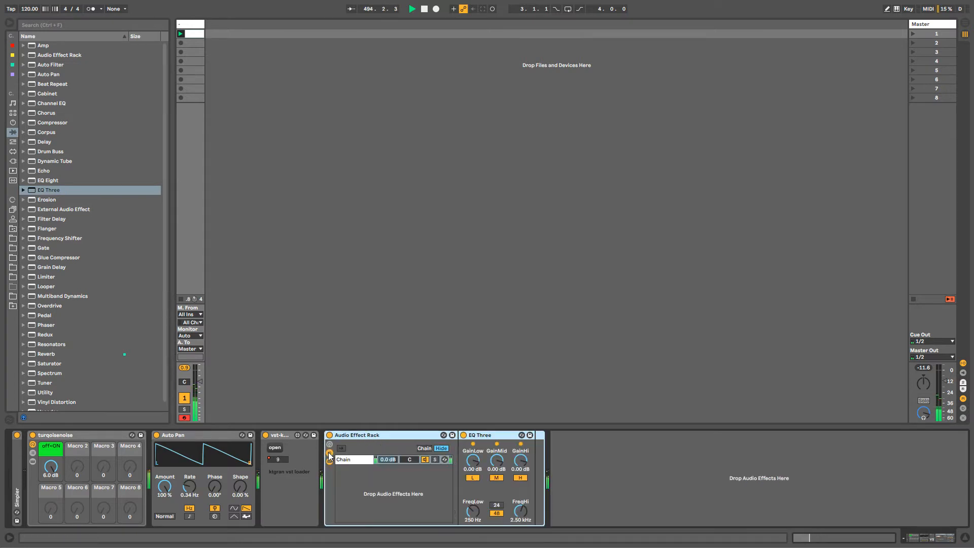
Switch off the mid and high bands of EQ Three and rename its rack chain Low.
{"action": "left_click", "coordinate": [497, 478]}
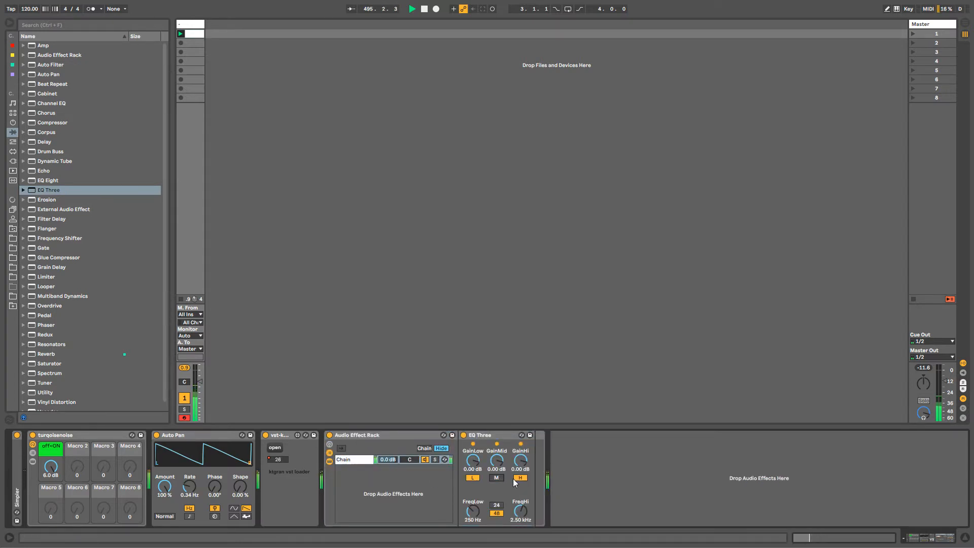
{"action": "left_click", "coordinate": [518, 478]}
{"action": "left_click", "coordinate": [359, 460]}
{"action": "key", "text": "ctrl+f"}
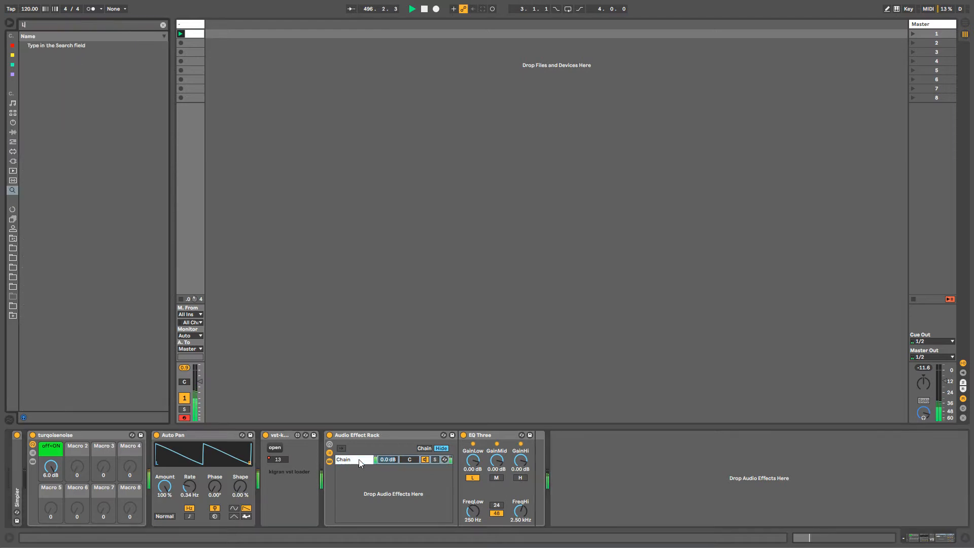
{"action": "type", "text": "Low"}
{"action": "left_click", "coordinate": [358, 459]}
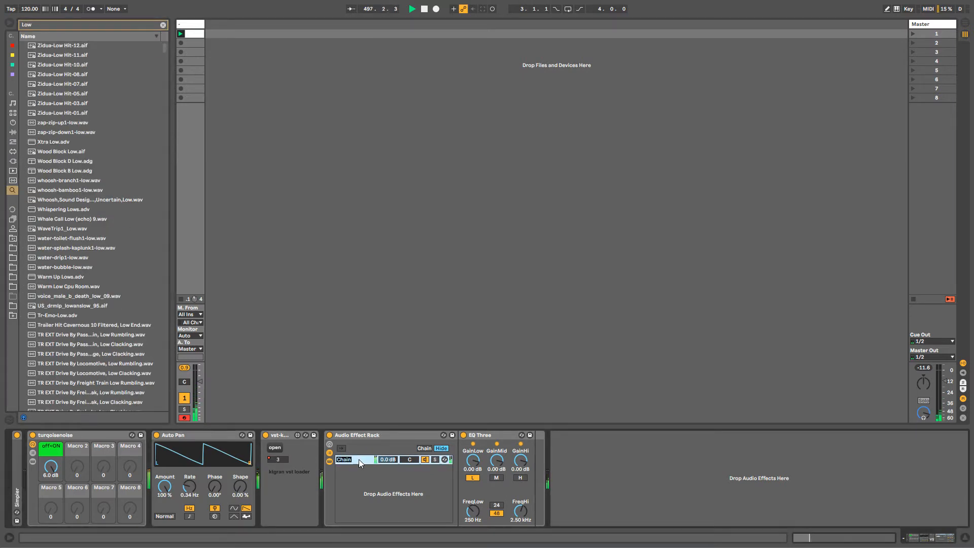
{"action": "type", "text": "Low"}
{"action": "left_click", "coordinate": [162, 25]}
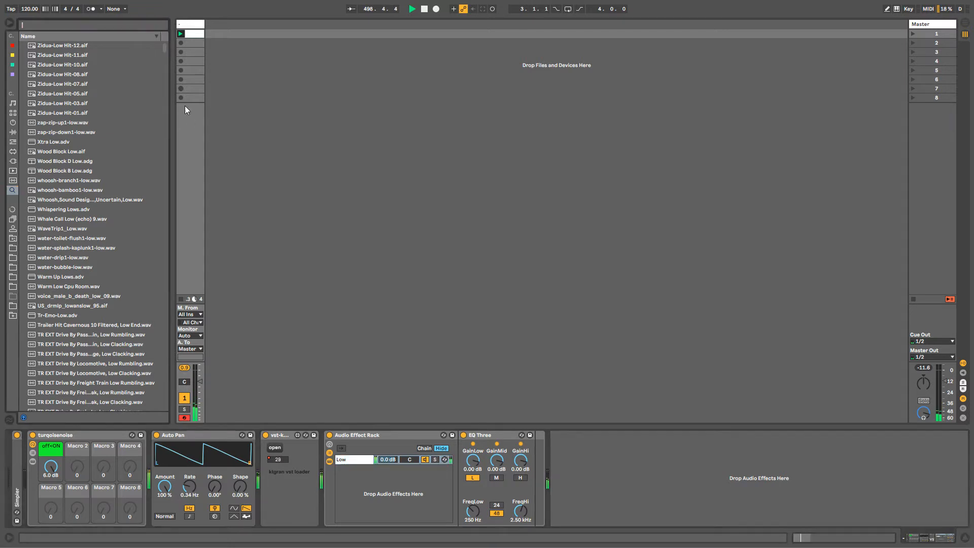
Duplicate the Low chain as Med and leave only the mid band active in its EQ Three.
{"action": "left_click", "coordinate": [349, 461]}
{"action": "key", "text": "ctrl+d"}
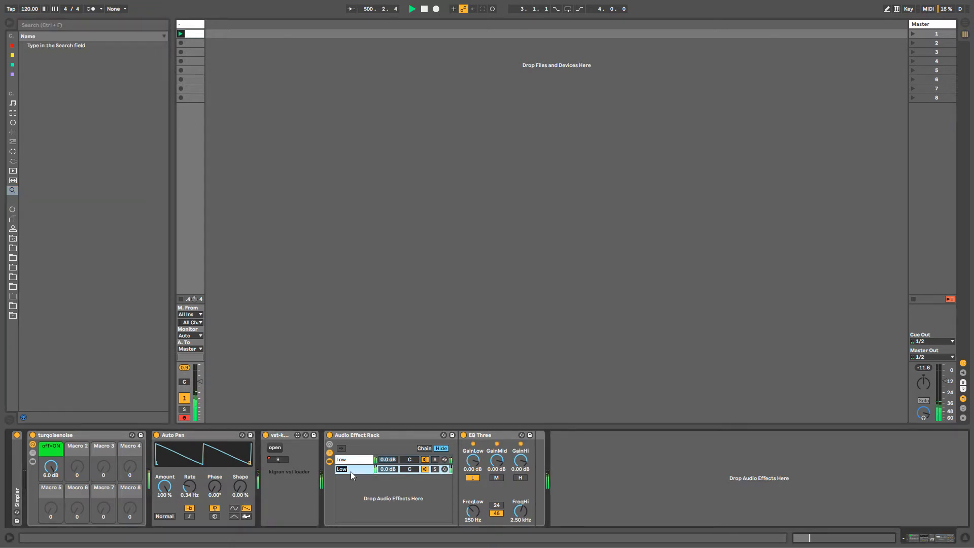
{"action": "type", "text": "Med"}
{"action": "key", "text": "Return"}
{"action": "left_click", "coordinate": [471, 478]}
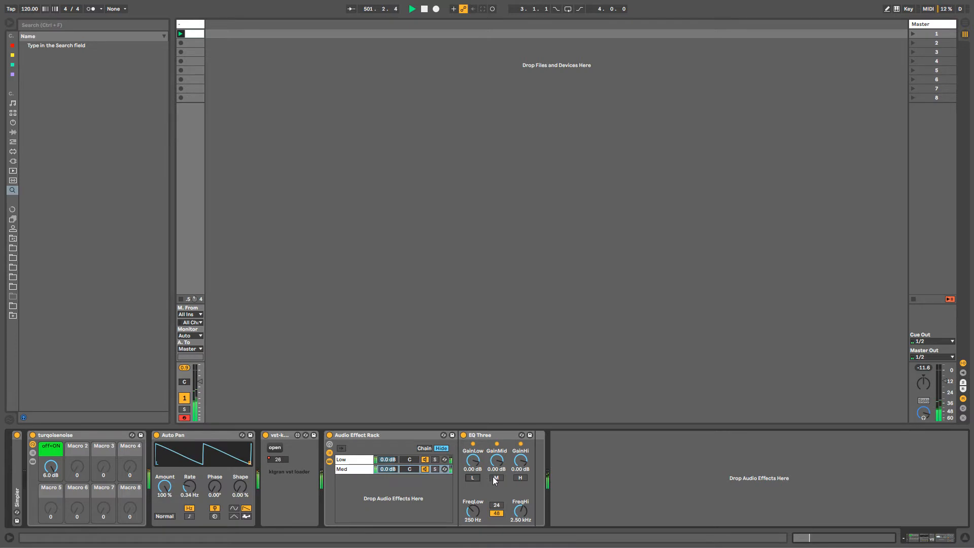
{"action": "left_click", "coordinate": [496, 478]}
Duplicate the Med chain as High and leave only the high band active in its EQ Three.
{"action": "left_click", "coordinate": [361, 468]}
{"action": "key", "text": "ctrl+d"}
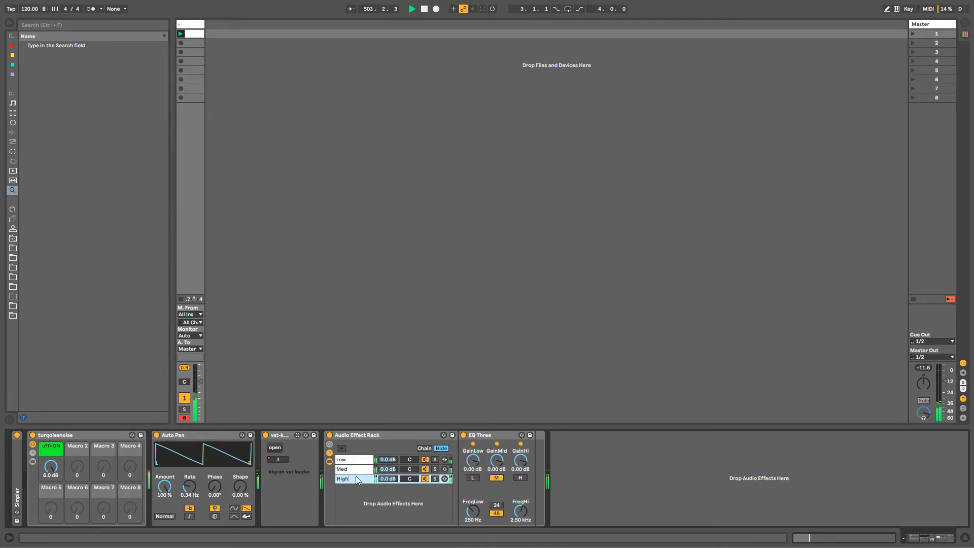
{"action": "left_click", "coordinate": [498, 478]}
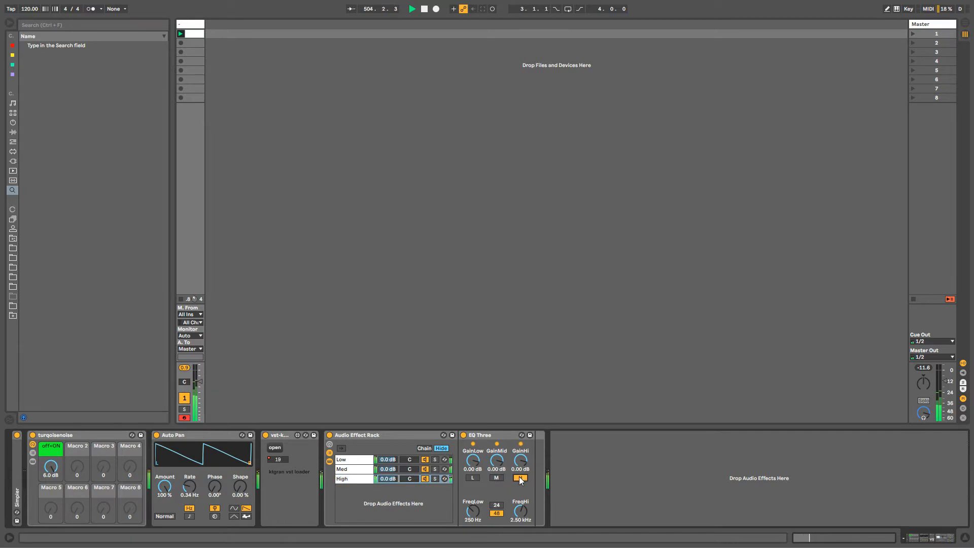
Show the rack's macros and map the EQ Three FreqHi of the High, Med and Low chains to Macro 2.
{"action": "left_click", "coordinate": [330, 445]}
{"action": "left_click", "coordinate": [431, 435]}
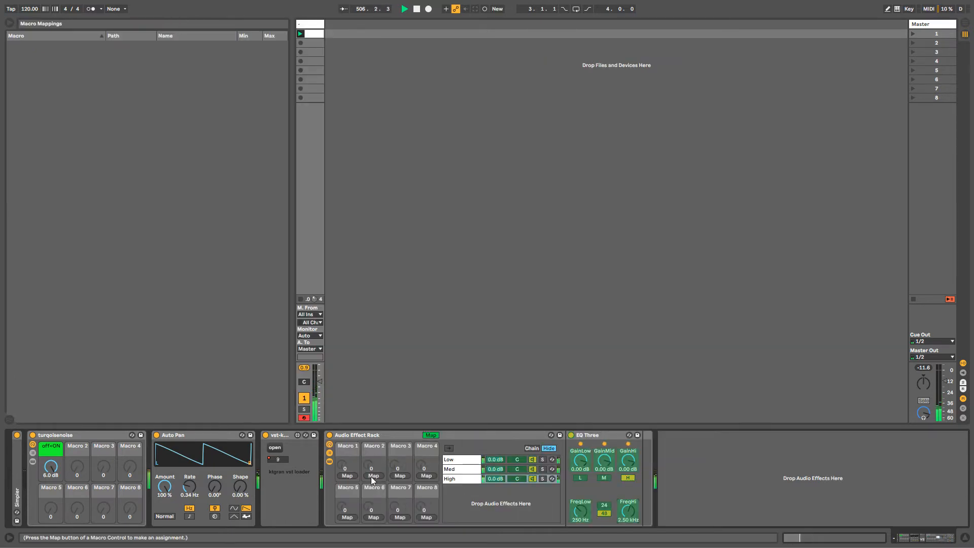
{"action": "left_click", "coordinate": [373, 476]}
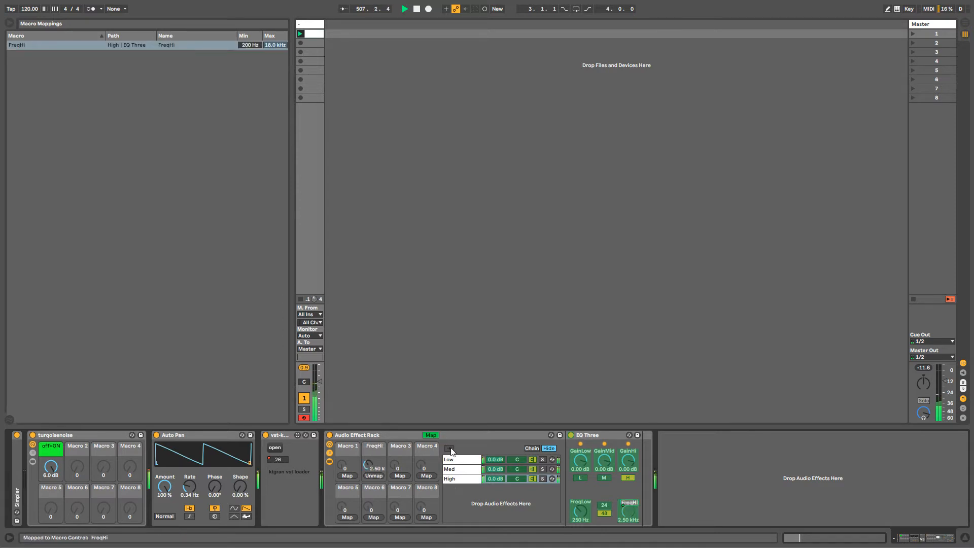
{"action": "left_click", "coordinate": [583, 511]}
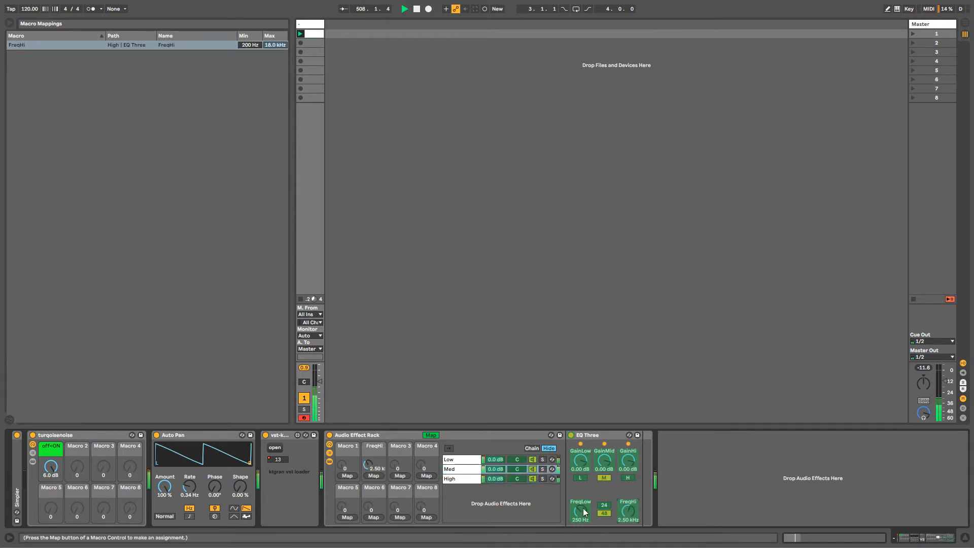
{"action": "left_click", "coordinate": [381, 474]}
{"action": "left_click", "coordinate": [619, 509]}
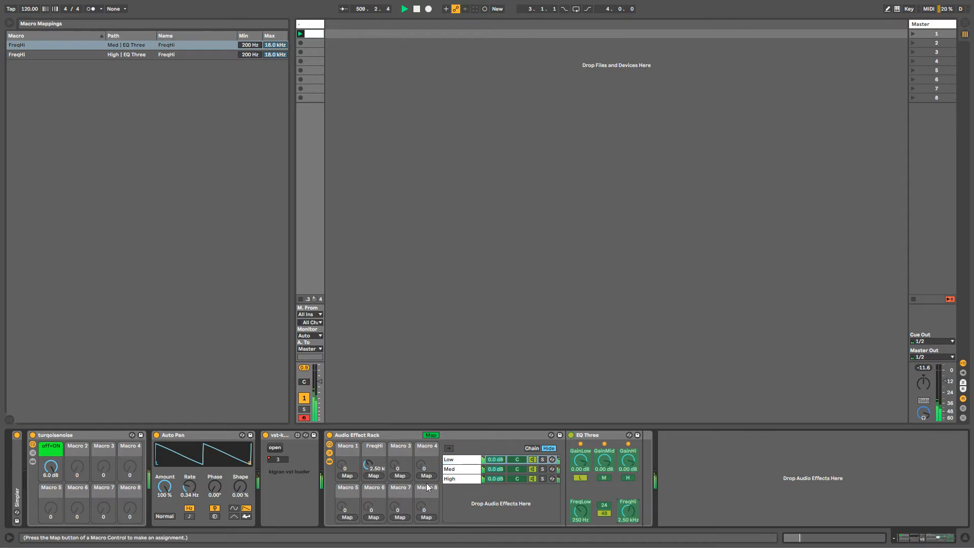
{"action": "left_click", "coordinate": [373, 475]}
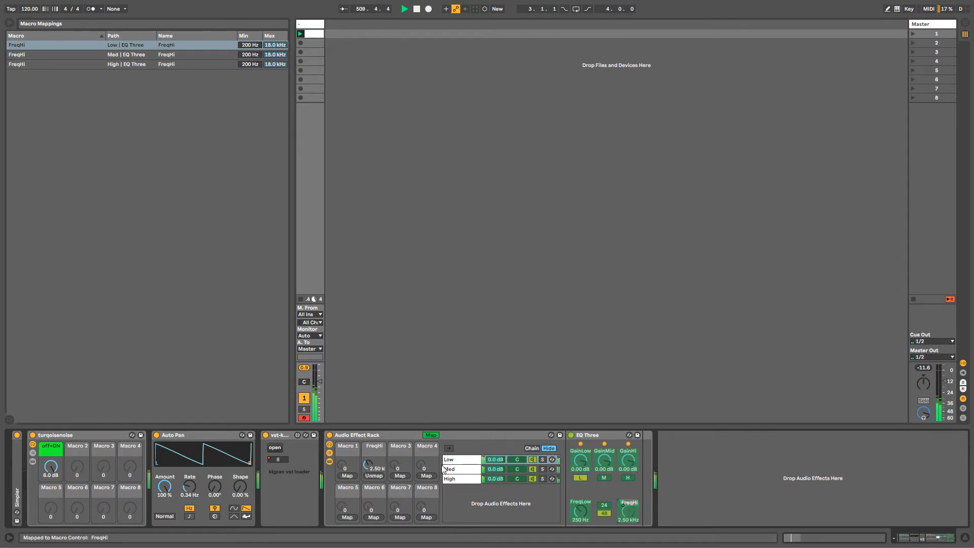
Map the EQ Three FreqLow of the Low, Med and High chains to Macro 1 and leave mapping mode.
{"action": "left_click", "coordinate": [581, 513]}
{"action": "left_click", "coordinate": [349, 475]}
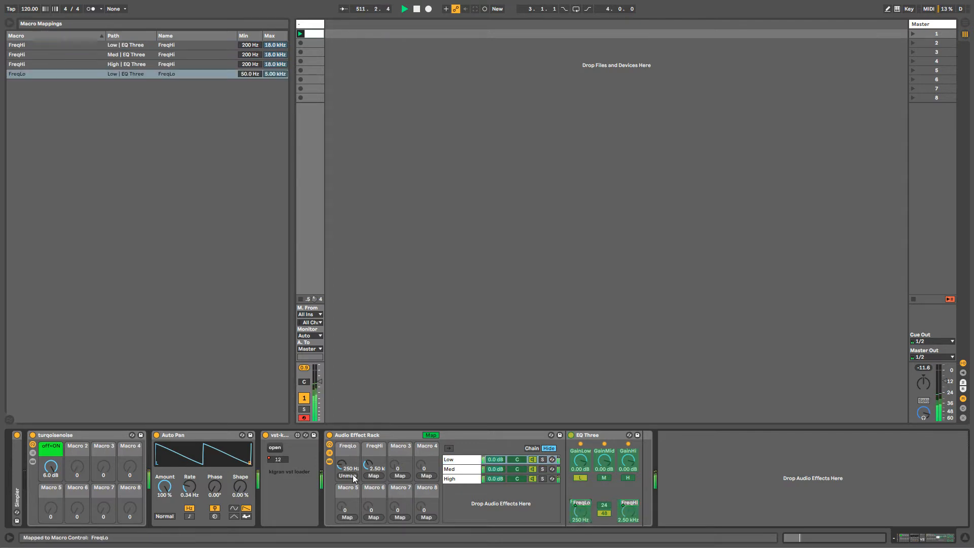
{"action": "left_click", "coordinate": [459, 469]}
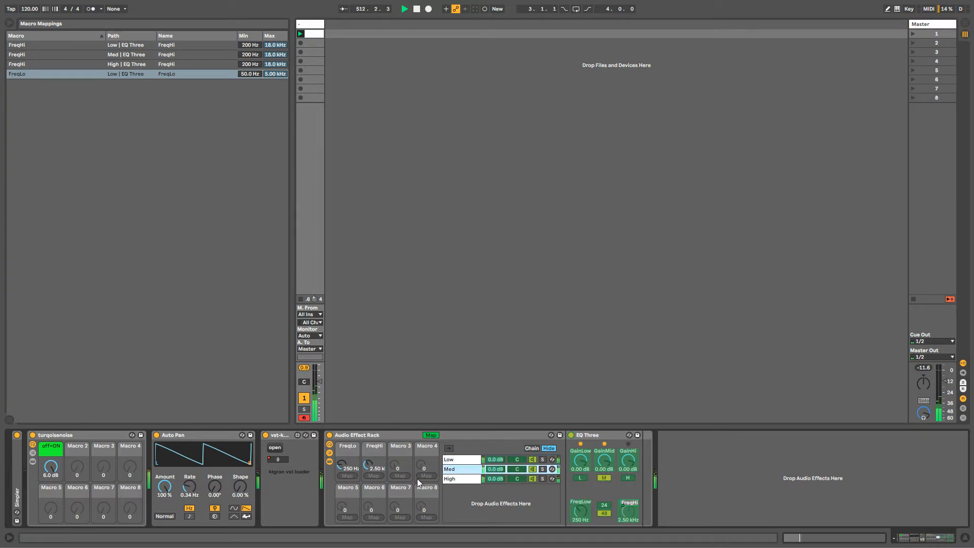
{"action": "left_click", "coordinate": [580, 513]}
{"action": "left_click", "coordinate": [348, 475]}
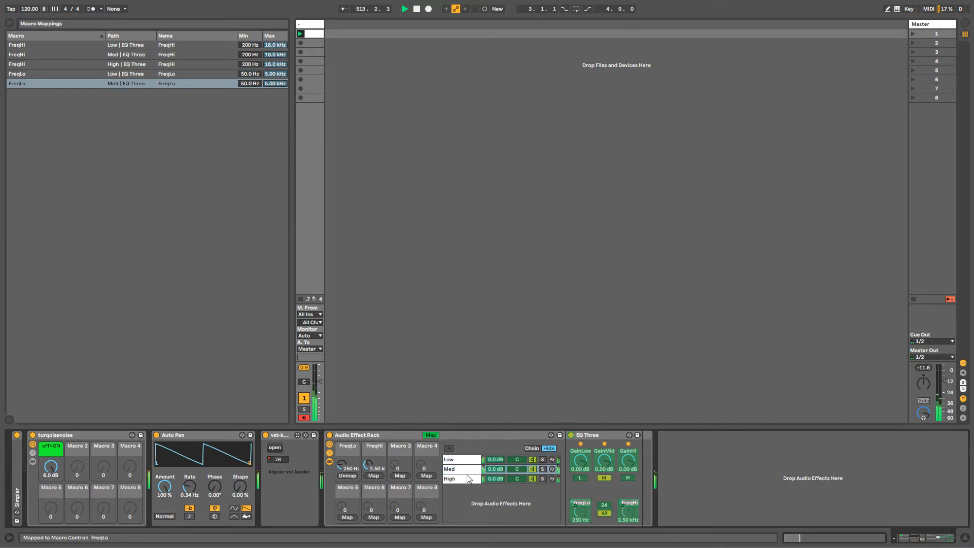
{"action": "left_click", "coordinate": [466, 479]}
{"action": "left_click", "coordinate": [580, 517]}
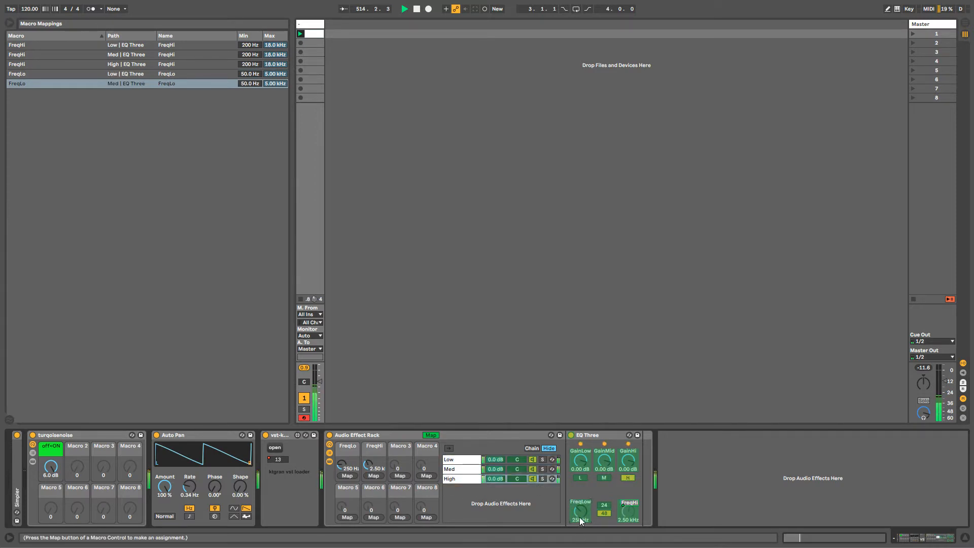
{"action": "left_click", "coordinate": [459, 478]}
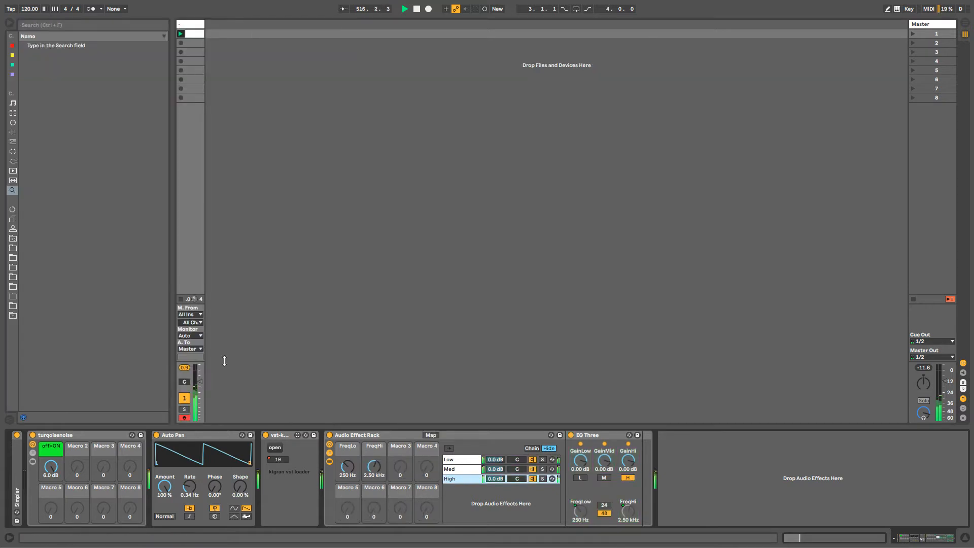
Move vst-kgran behind EQ Three in the rack's High chain and copy it to the Med chain.
{"action": "left_click", "coordinate": [366, 435]}
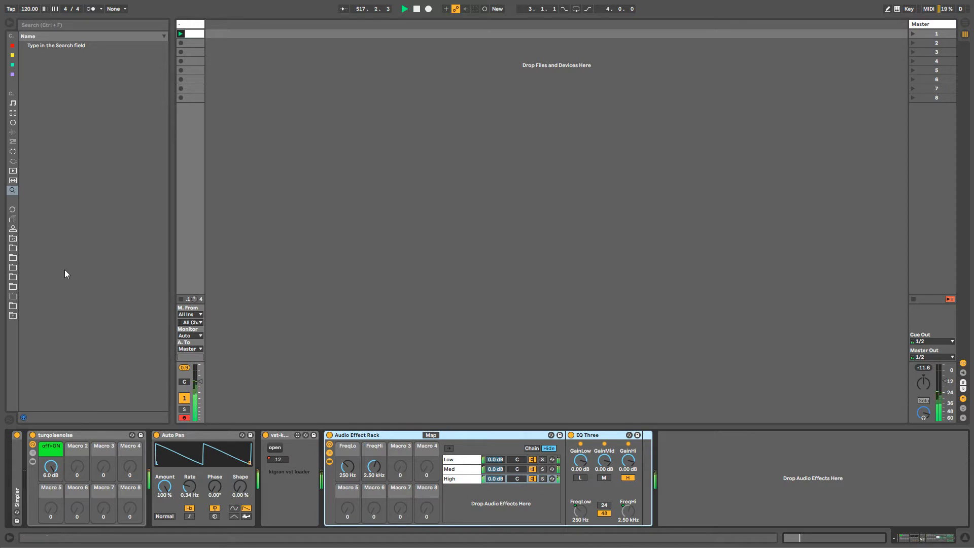
{"action": "left_click", "coordinate": [14, 133]}
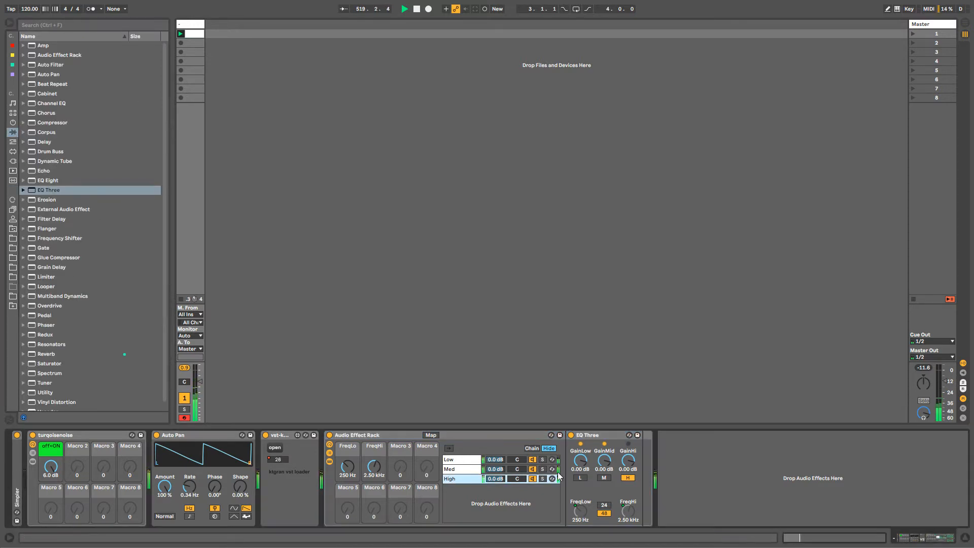
{"action": "left_click", "coordinate": [622, 435]}
{"action": "left_click_drag", "start_coordinate": [286, 434], "coordinate": [611, 484]}
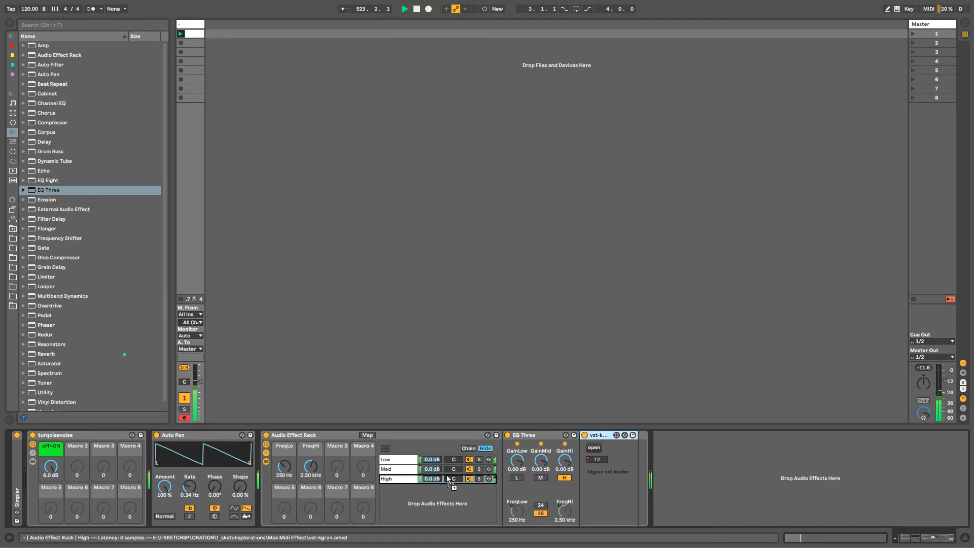
{"action": "left_click", "coordinate": [412, 469]}
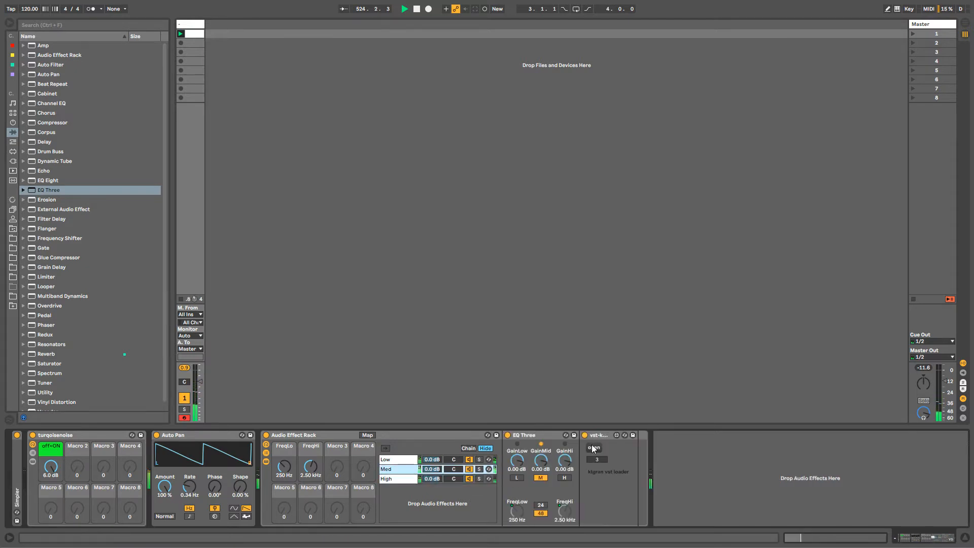
Show the clip envelope for the prst parameter of the Med chain's vst-kgran and draw a raised section at about 16.
{"action": "right_click", "coordinate": [595, 459]}
{"action": "left_click", "coordinate": [599, 468]}
{"action": "key", "text": "b"}
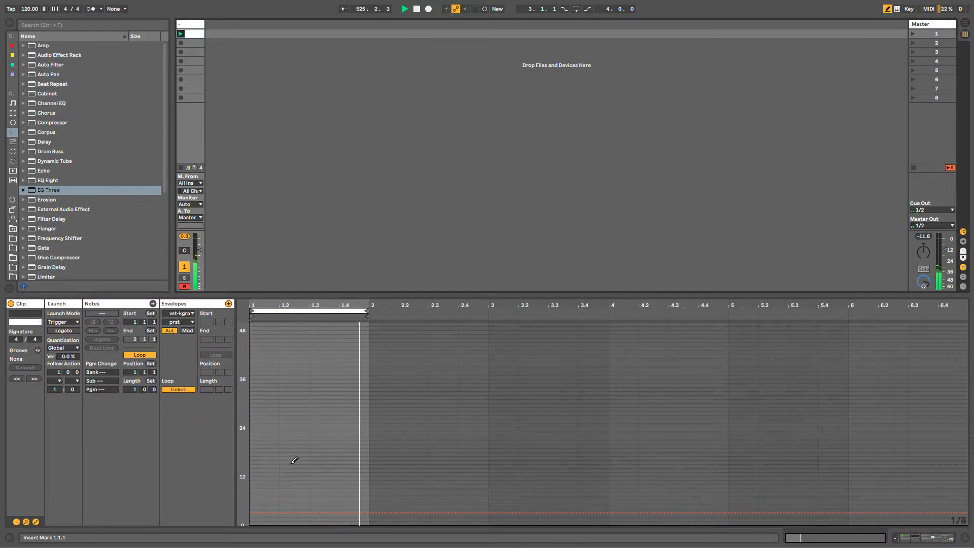
{"action": "left_click_drag", "start_coordinate": [294, 461], "coordinate": [399, 460]}
{"action": "key", "text": "b"}
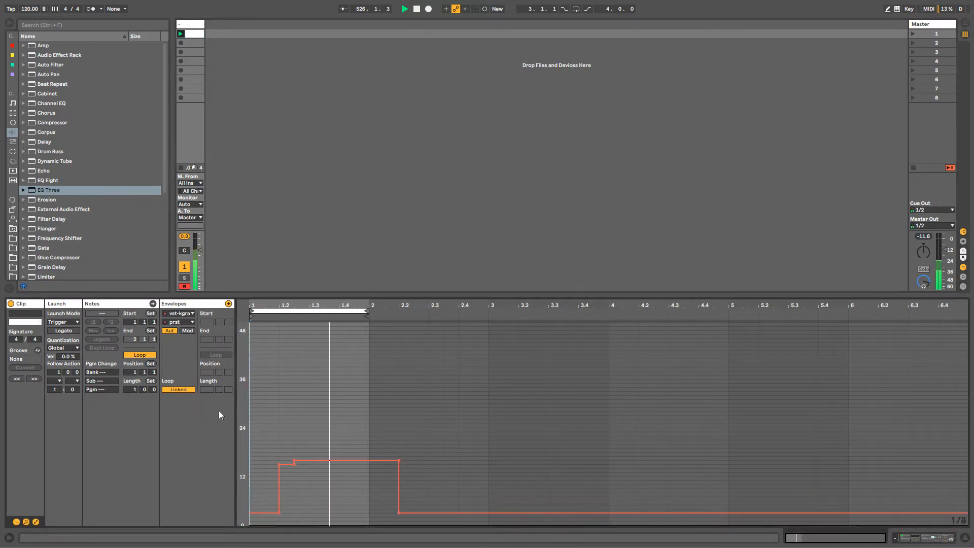
Unlink the prst envelope with a 16-bar loop and draw one-bar steps of about 11 in bar 3 and 14 in bar 4.
{"action": "left_click", "coordinate": [183, 388]}
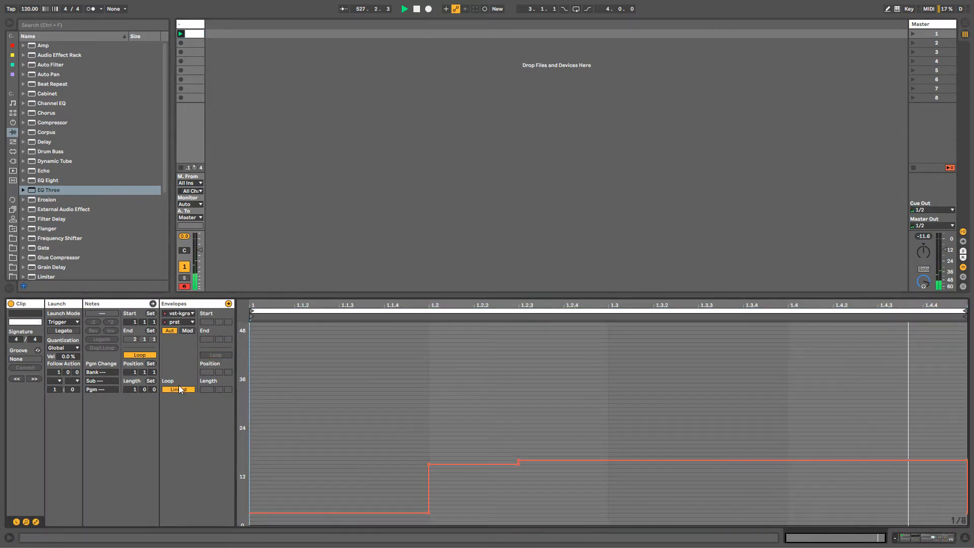
{"action": "left_click", "coordinate": [182, 390]}
{"action": "key", "text": "b"}
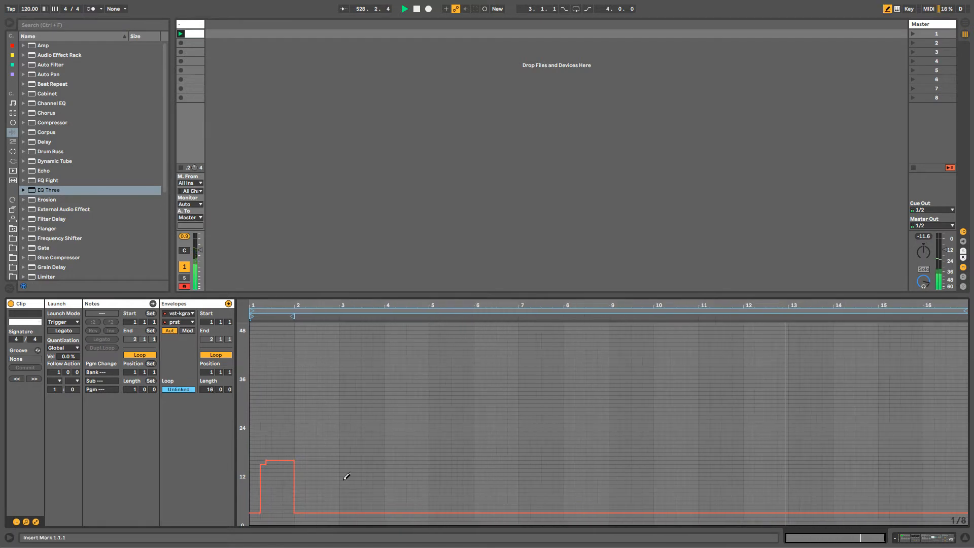
{"action": "key", "text": "ctrl+2"}
{"action": "key", "text": "ctrl+2"}
{"action": "key", "text": "ctrl+2"}
{"action": "left_click", "coordinate": [355, 478]}
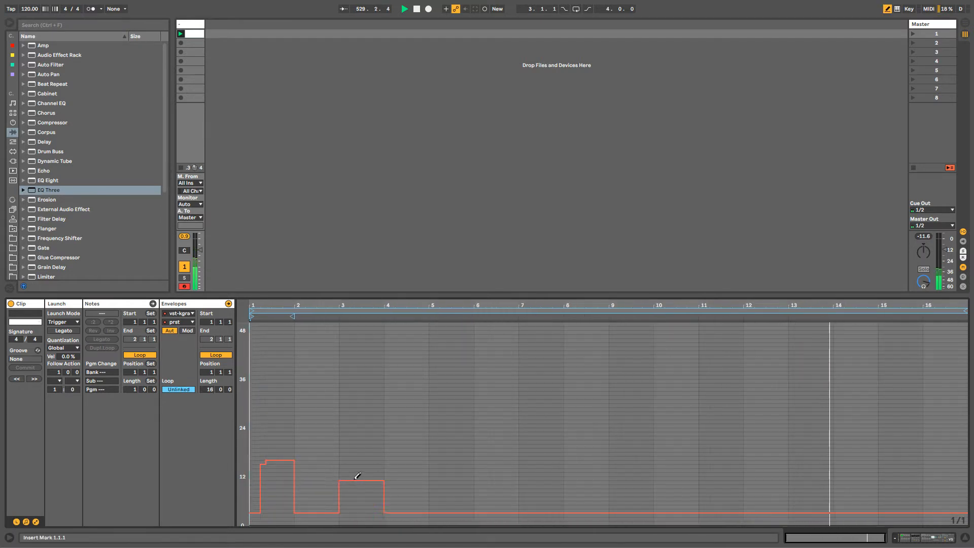
{"action": "left_click", "coordinate": [406, 467]}
Draw two-bar prst steps of about 15, 11, 18, 14, 11 and 19 from bar 5 and 25 over bars 1–2, and return to the device chain.
{"action": "key", "text": "ctrl+2"}
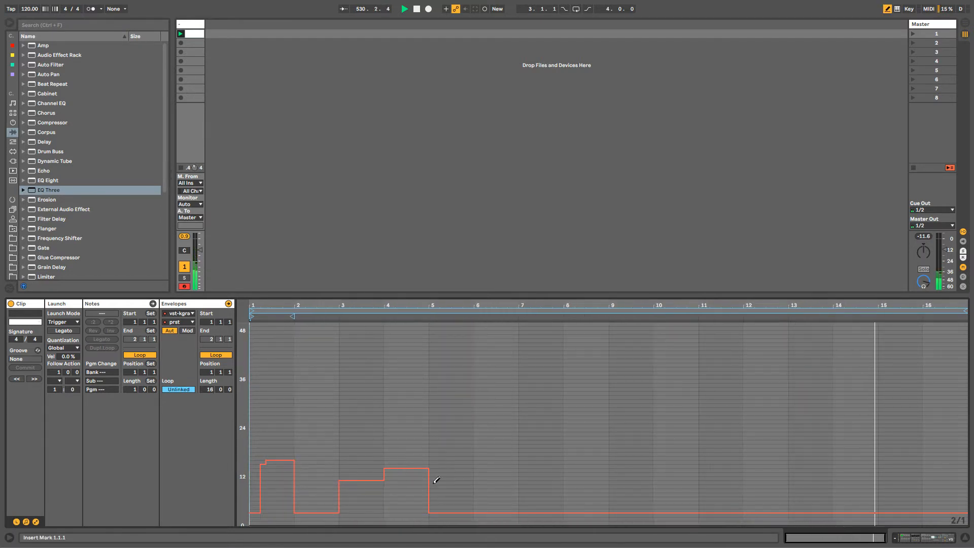
{"action": "left_click", "coordinate": [472, 464]}
{"action": "left_click", "coordinate": [558, 480]}
{"action": "left_click", "coordinate": [655, 453]}
{"action": "left_click", "coordinate": [744, 468]}
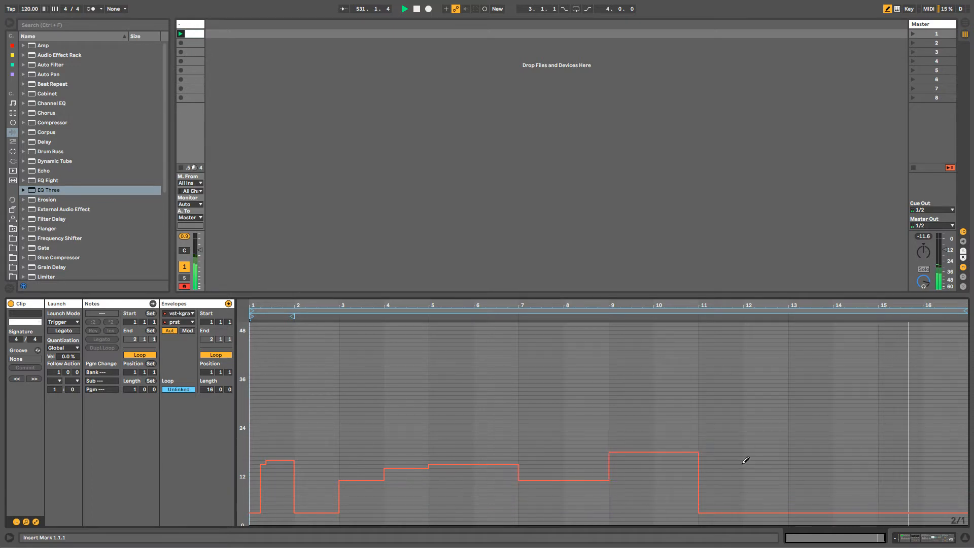
{"action": "left_click", "coordinate": [835, 477]}
{"action": "left_click", "coordinate": [920, 447]}
{"action": "left_click", "coordinate": [285, 424]}
{"action": "key", "text": "b"}
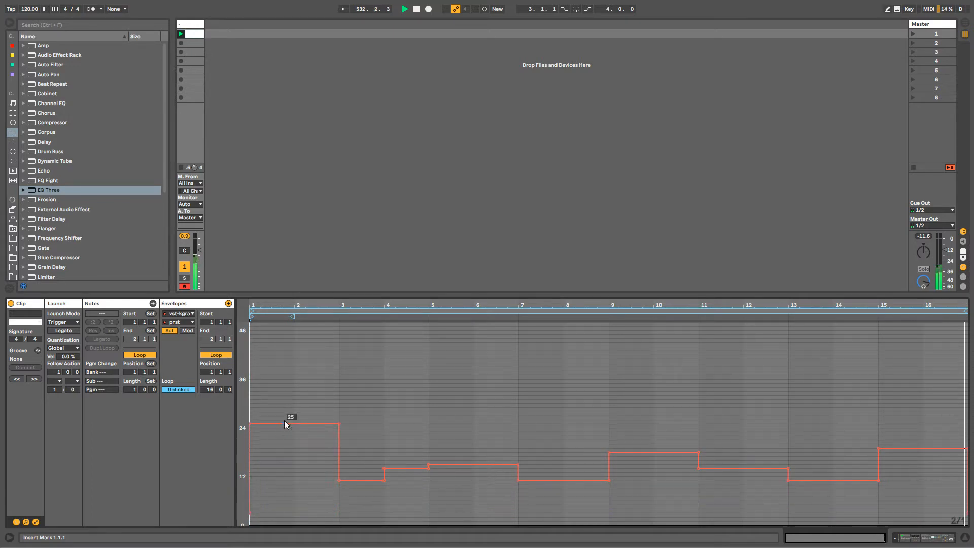
{"action": "key", "text": "shift+Tab"}
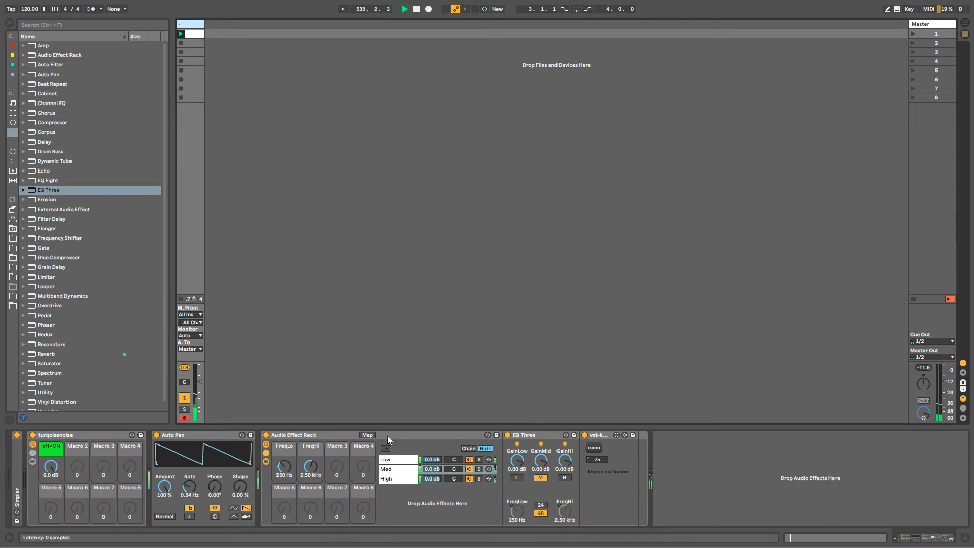
Move the Auto Pan device into the rack's High chain, directly after EQ Three.
{"action": "left_click", "coordinate": [396, 459]}
{"action": "left_click", "coordinate": [410, 469]}
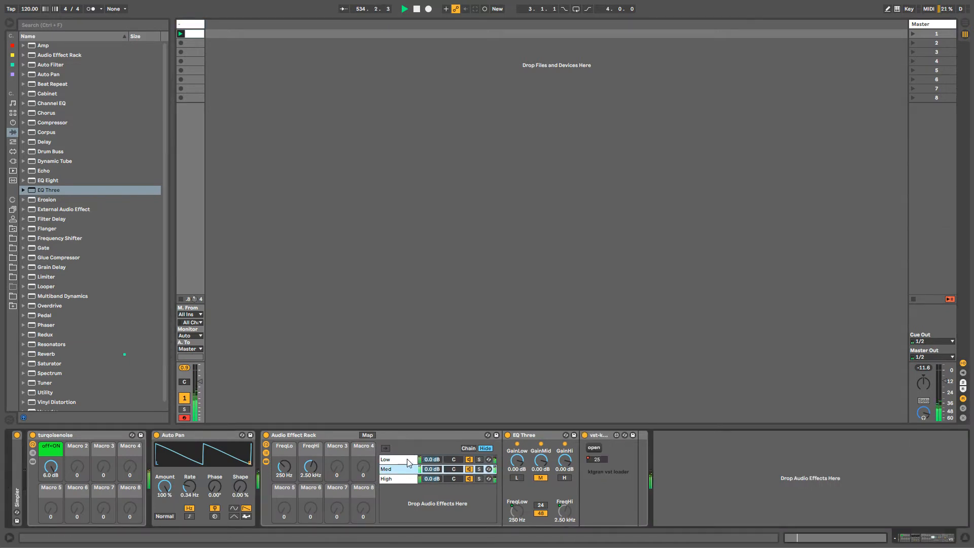
{"action": "left_click", "coordinate": [407, 459]}
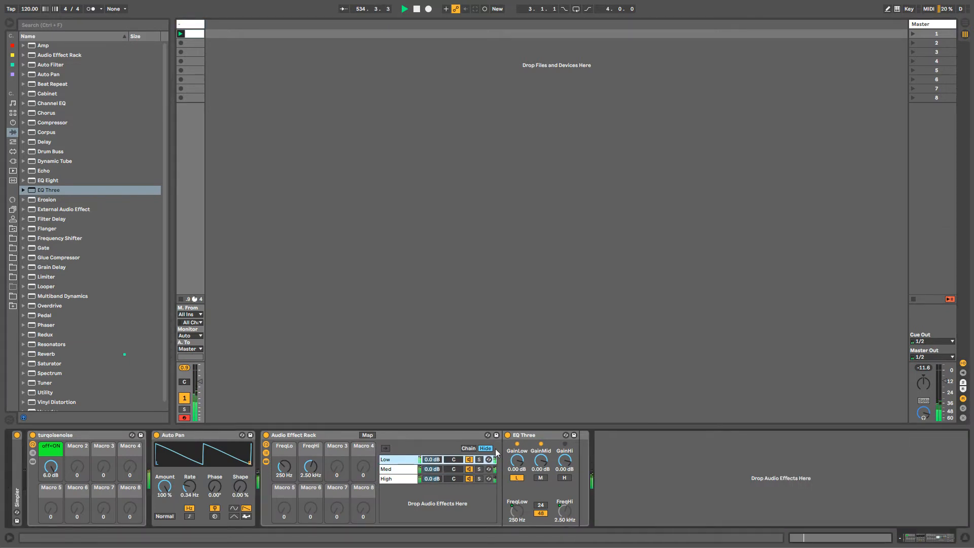
{"action": "left_click", "coordinate": [406, 470]}
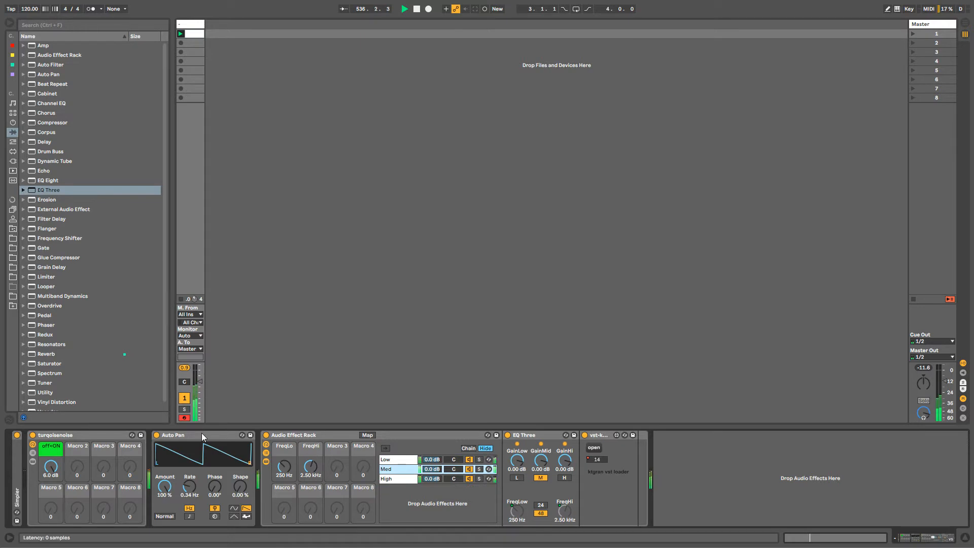
{"action": "left_click", "coordinate": [399, 479]}
{"action": "left_click_drag", "start_coordinate": [173, 435], "coordinate": [472, 457]}
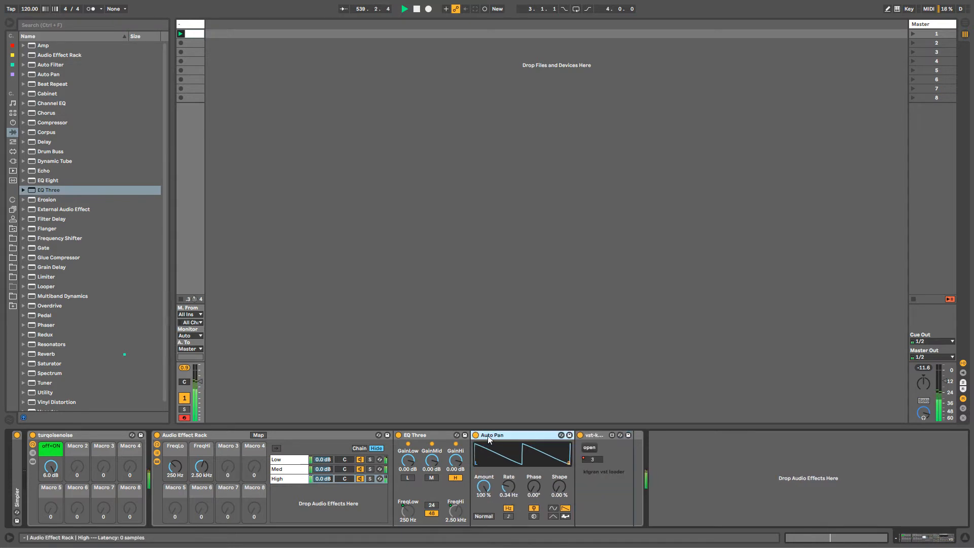
Paste copies of the Auto Pan directly after EQ Three in the Med and Low chains.
{"action": "left_click", "coordinate": [301, 471]}
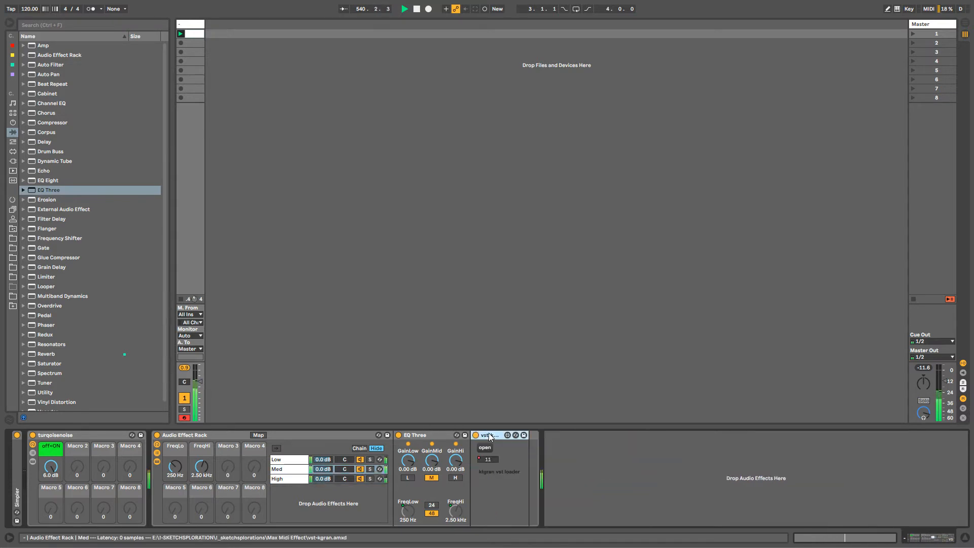
{"action": "key", "text": "ctrl+v"}
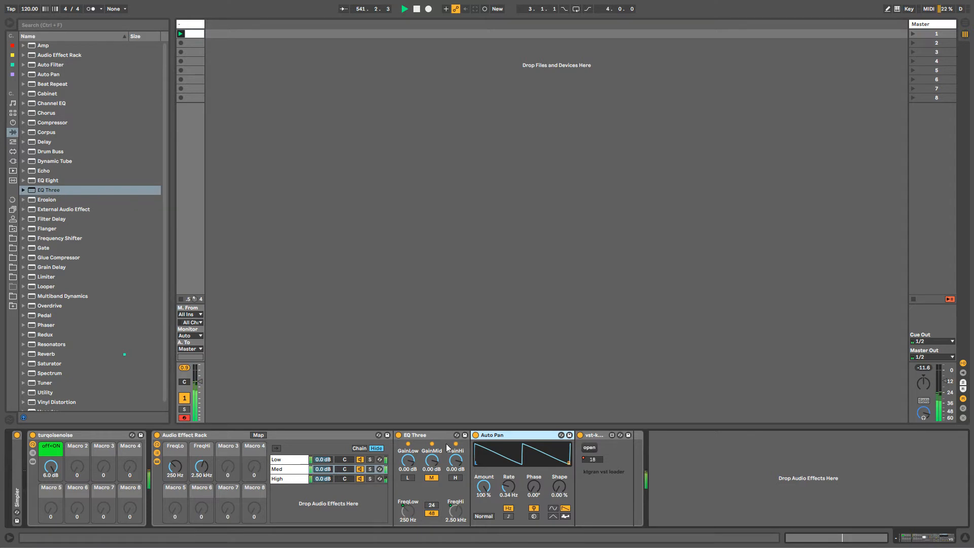
{"action": "left_click", "coordinate": [302, 461]}
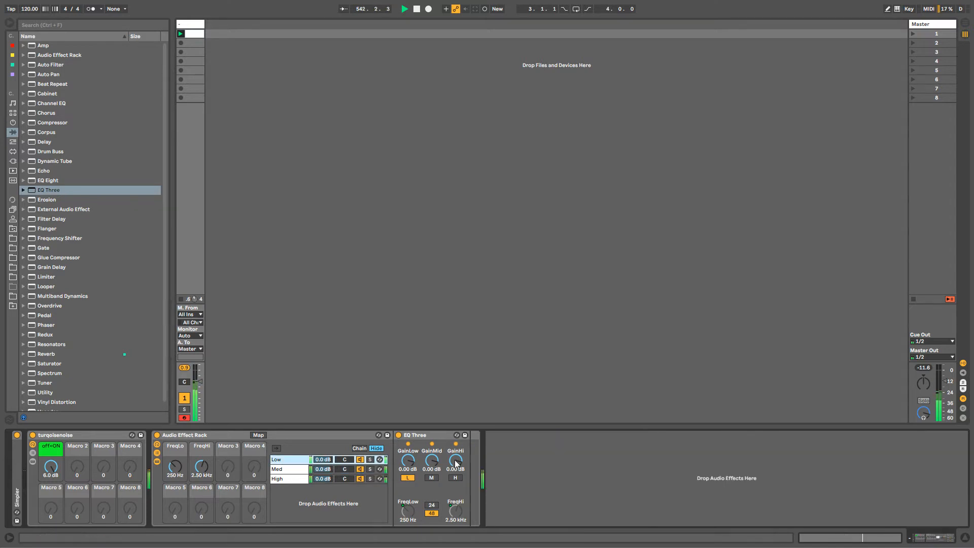
{"action": "key", "text": "ctrl+v"}
Copy the vst-kgran loader from the Med chain to the end of the Low chain, after Auto Pan.
{"action": "left_click", "coordinate": [293, 470]}
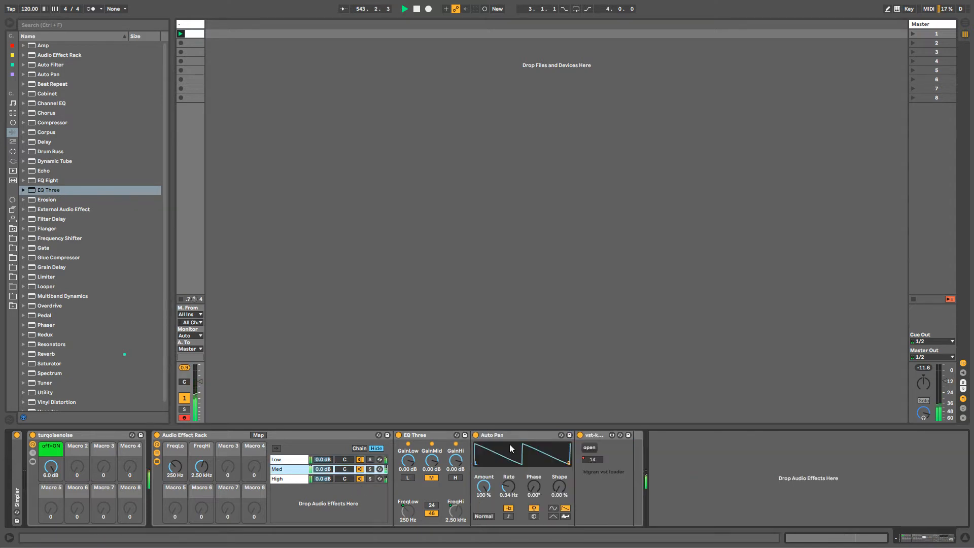
{"action": "left_click", "coordinate": [602, 436]}
{"action": "left_click", "coordinate": [294, 460]}
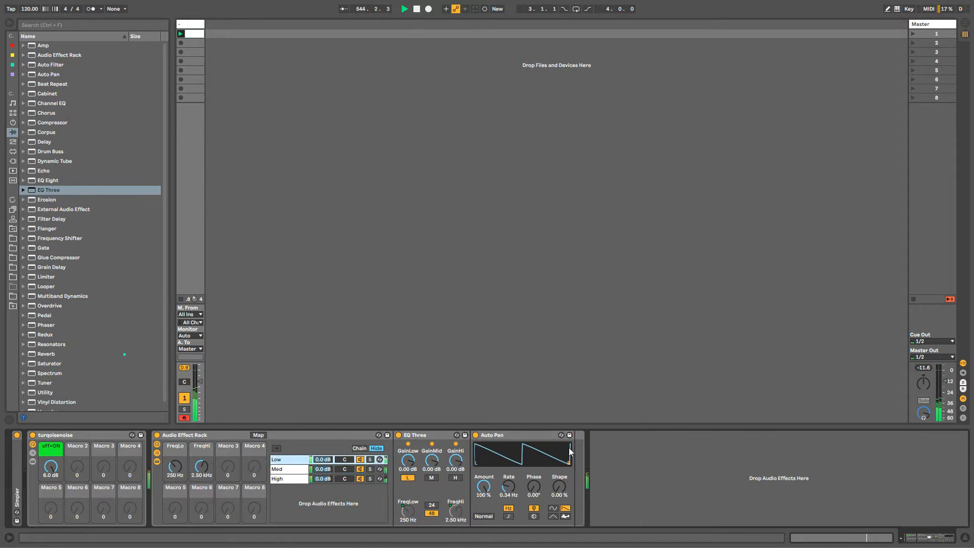
{"action": "left_click", "coordinate": [580, 458]}
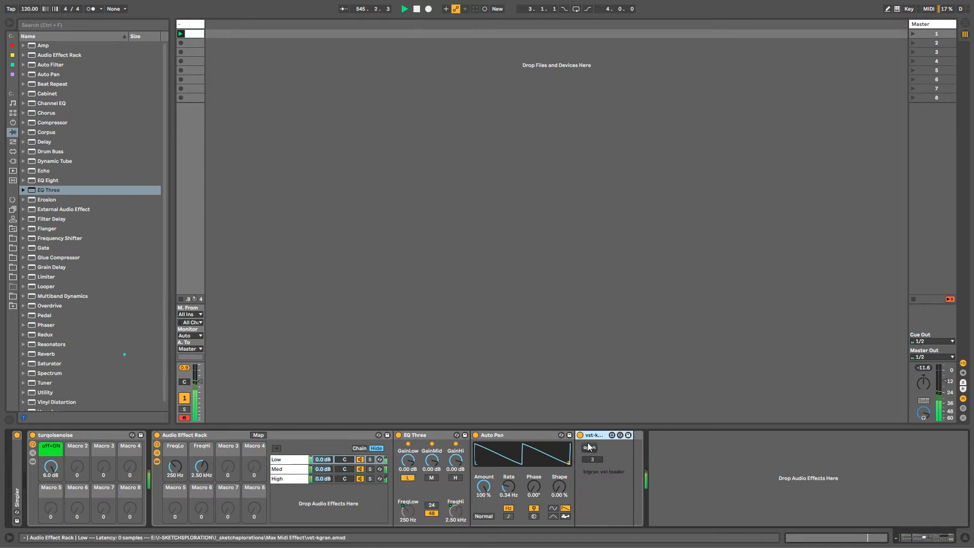
Show the clip automation of the Low chain loader's preset number and draw a raised step at about 11 in bar 1.
{"action": "right_click", "coordinate": [592, 459]}
{"action": "left_click", "coordinate": [592, 469]}
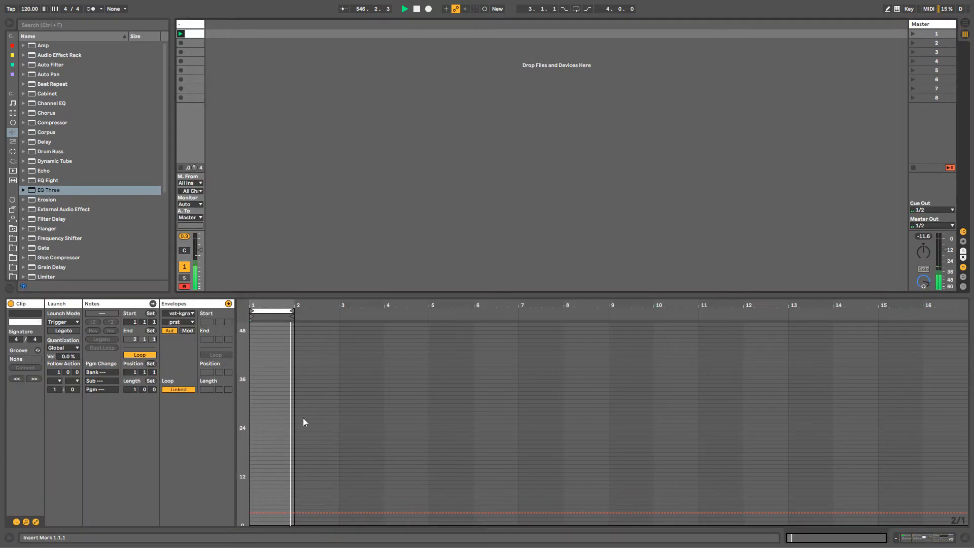
{"action": "left_click_drag", "start_coordinate": [265, 479], "coordinate": [281, 477]}
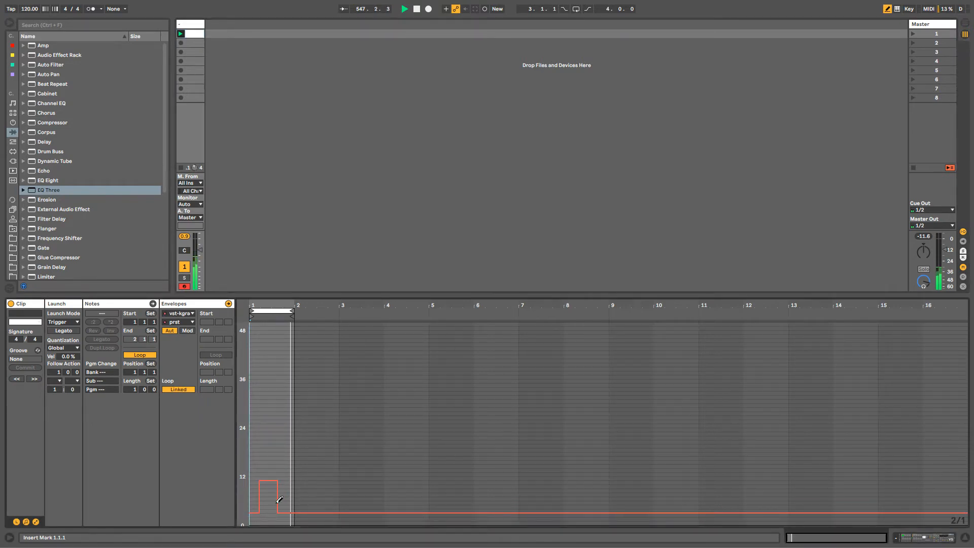
Unlink the preset envelope with a 5-bar loop length and draw stepped preset changes before bar 3 and across bars 4 and 5.
{"action": "left_click", "coordinate": [180, 389]}
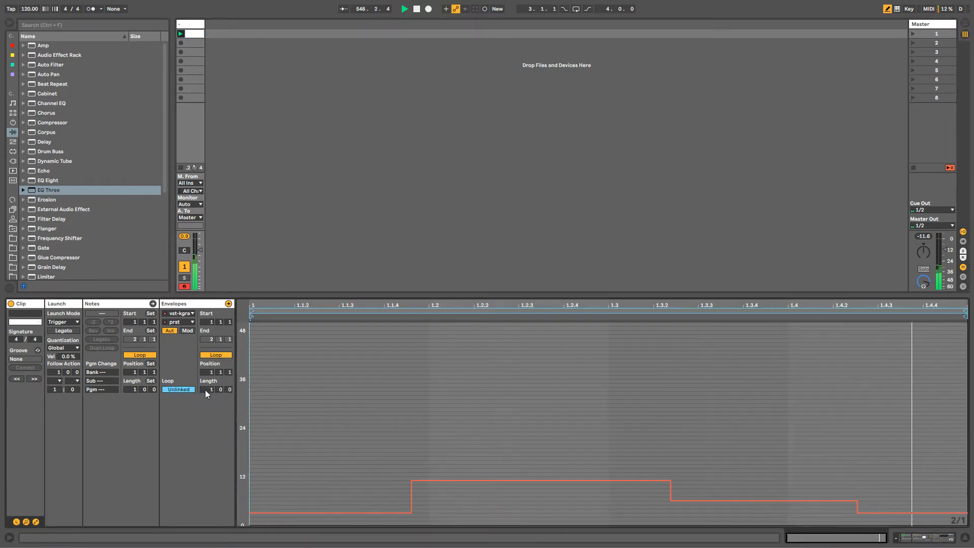
{"action": "scroll", "coordinate": [206, 390], "scroll_direction": "up", "scroll_amount": 4}
{"action": "mouse_move", "coordinate": [682, 484]}
{"action": "left_mouse_down"}
{"action": "mouse_move", "coordinate": [693, 492]}
{"action": "mouse_move", "coordinate": [735, 464]}
{"action": "mouse_move", "coordinate": [966, 480]}
{"action": "left_mouse_up"}
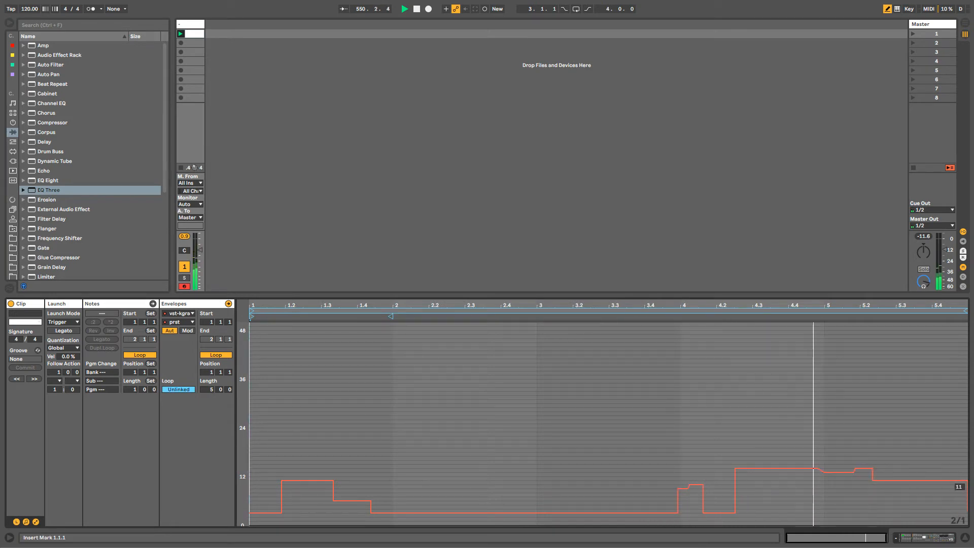
{"action": "left_click_drag", "start_coordinate": [673, 485], "coordinate": [751, 480]}
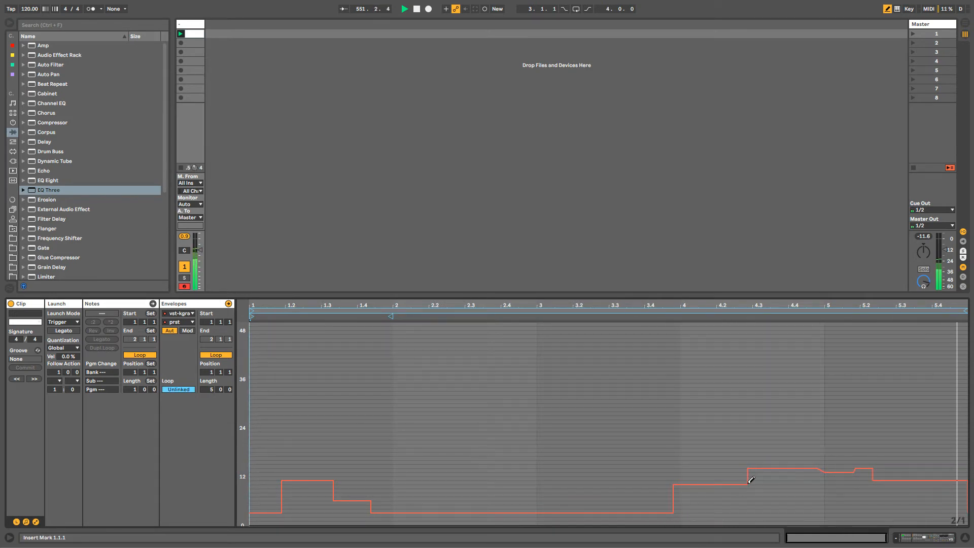
{"action": "left_click_drag", "start_coordinate": [822, 457], "coordinate": [869, 451]}
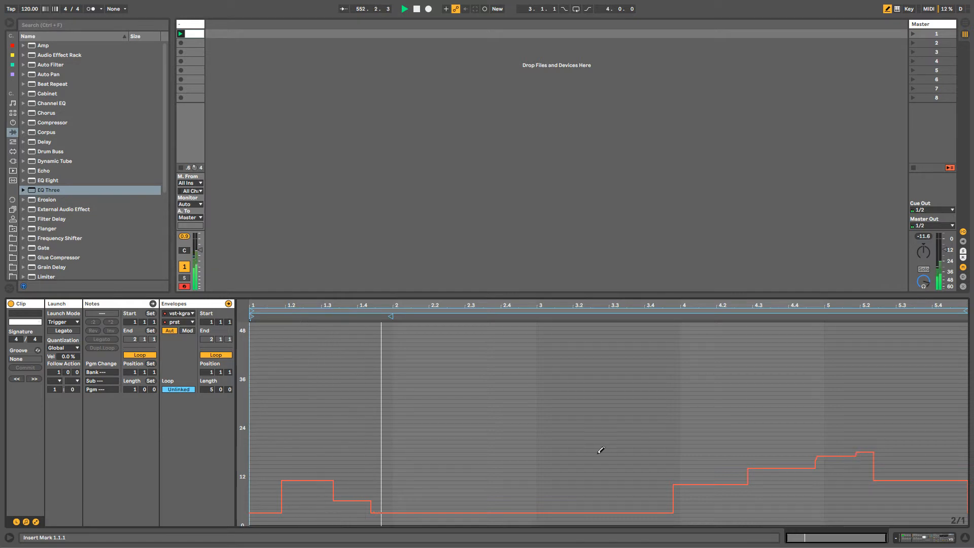
{"action": "left_click_drag", "start_coordinate": [510, 459], "coordinate": [562, 468]}
{"action": "key", "text": "b"}
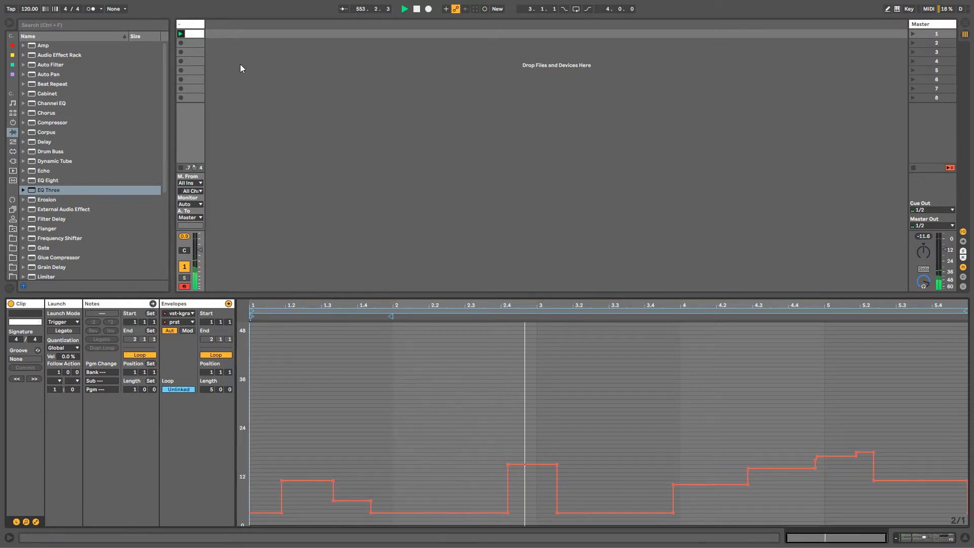
Set the Low chain's Auto Pan rate to 2.54 Hz and show the rate's modulation envelope in the clip.
{"action": "left_click", "coordinate": [187, 24]}
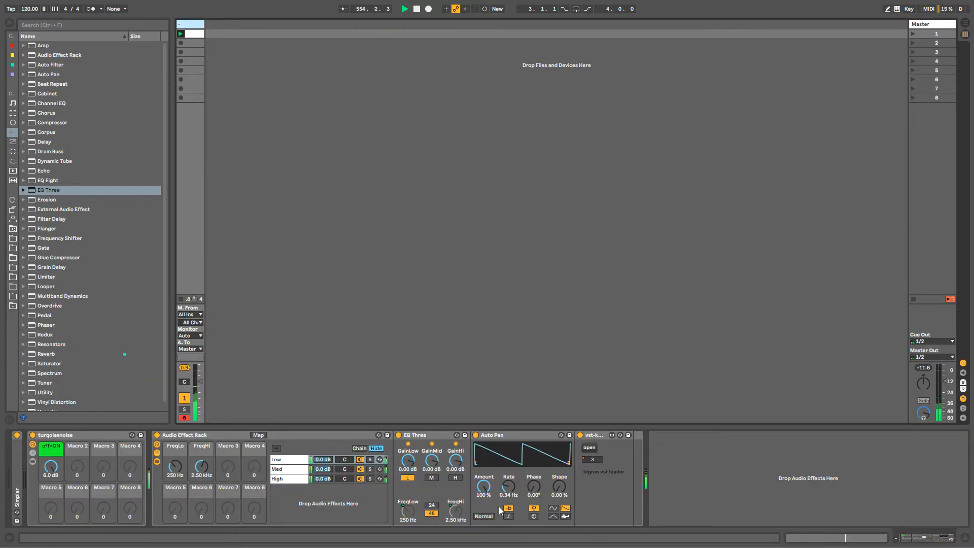
{"action": "mouse_move", "coordinate": [508, 486]}
{"action": "left_mouse_down"}
{"action": "mouse_move", "coordinate": [509, 501]}
{"action": "mouse_move", "coordinate": [508, 482]}
{"action": "left_mouse_up"}
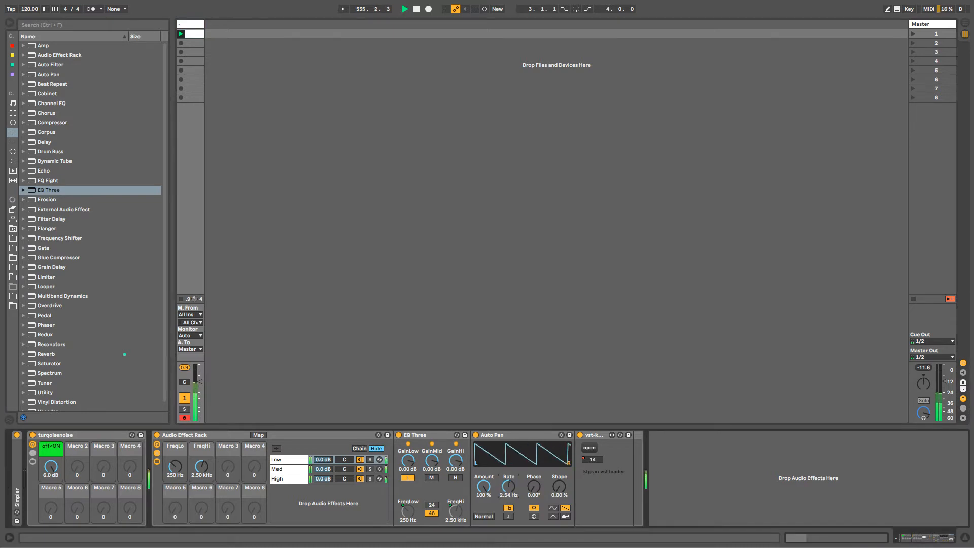
{"action": "right_click", "coordinate": [512, 486]}
{"action": "left_click", "coordinate": [526, 500]}
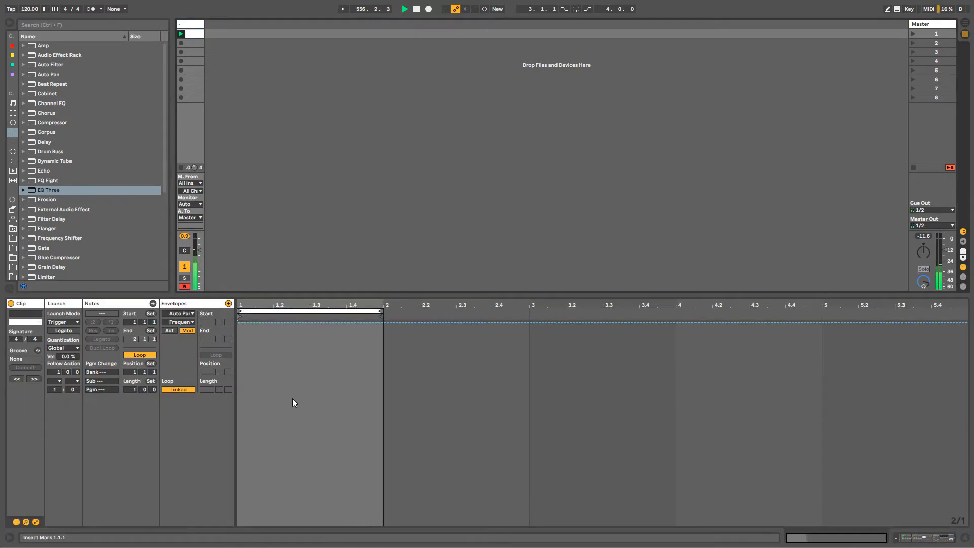
Unlink the rate modulation envelope with loop length 7.1.3 and shape dips at bars 3 and 7 with a partial rise at bar 5.
{"action": "left_click", "coordinate": [184, 389]}
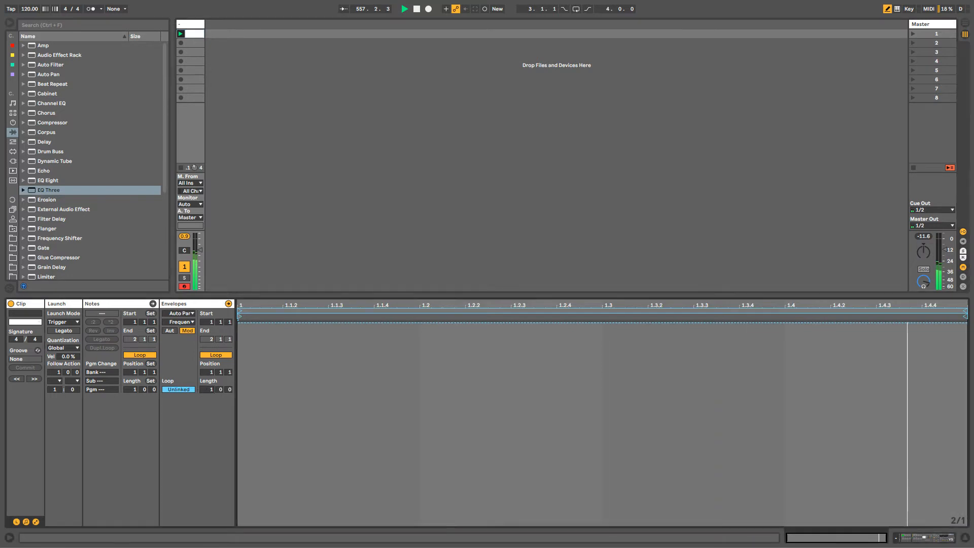
{"action": "left_click_drag", "start_coordinate": [230, 390], "coordinate": [255, 350]}
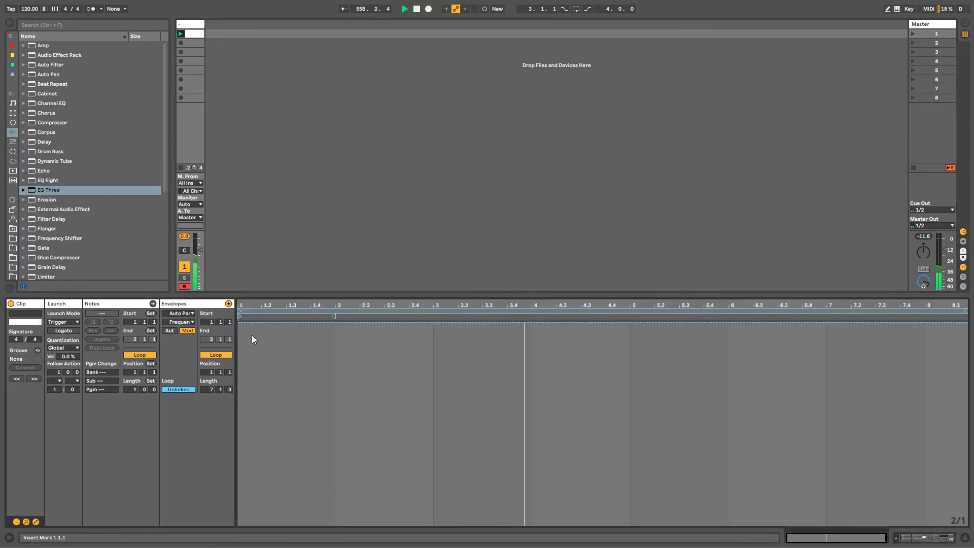
{"action": "left_click", "coordinate": [251, 322]}
{"action": "left_click_drag", "start_coordinate": [432, 323], "coordinate": [790, 324]}
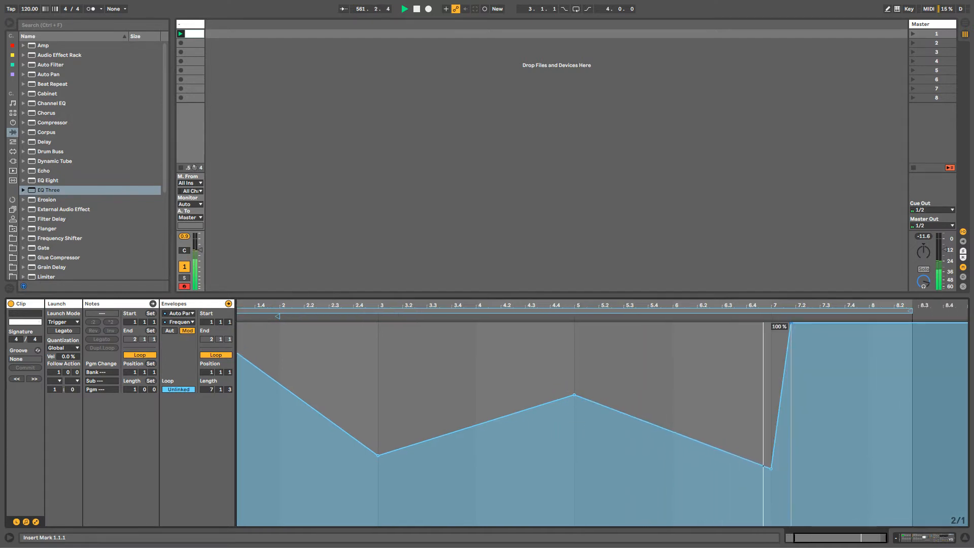
Show the clip automation of the Low chain's Auto Pan Amount and unlink it with a loop length of 5.3.2.
{"action": "left_click", "coordinate": [186, 26]}
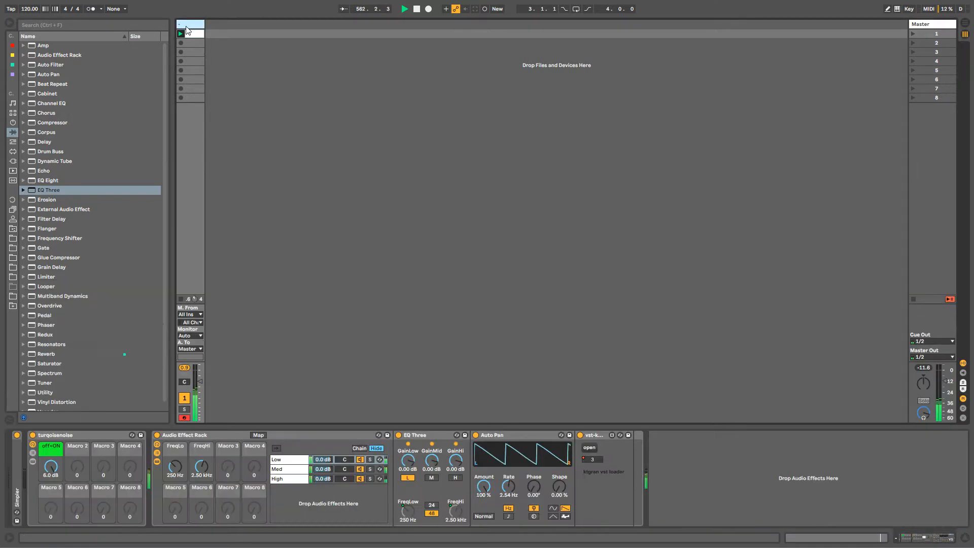
{"action": "right_click", "coordinate": [483, 489]}
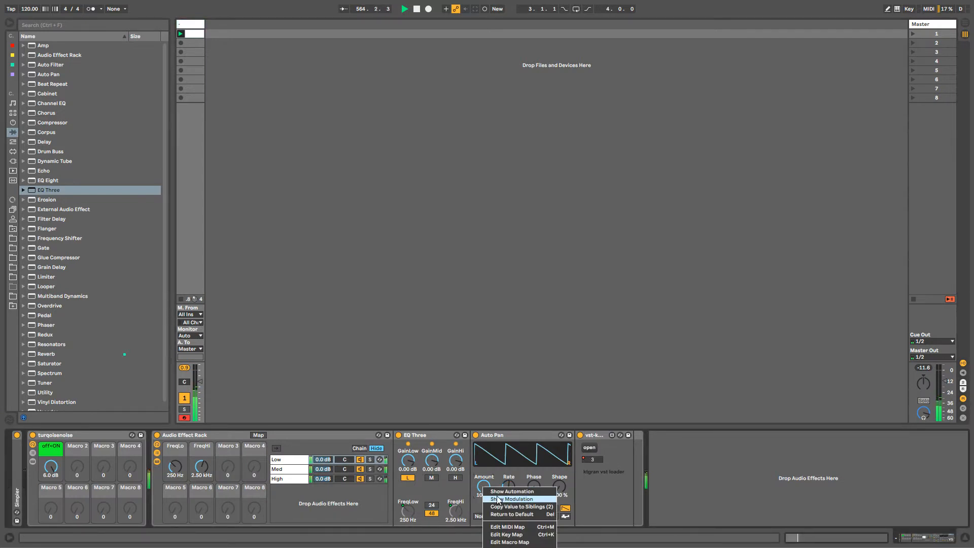
{"action": "left_click", "coordinate": [497, 492]}
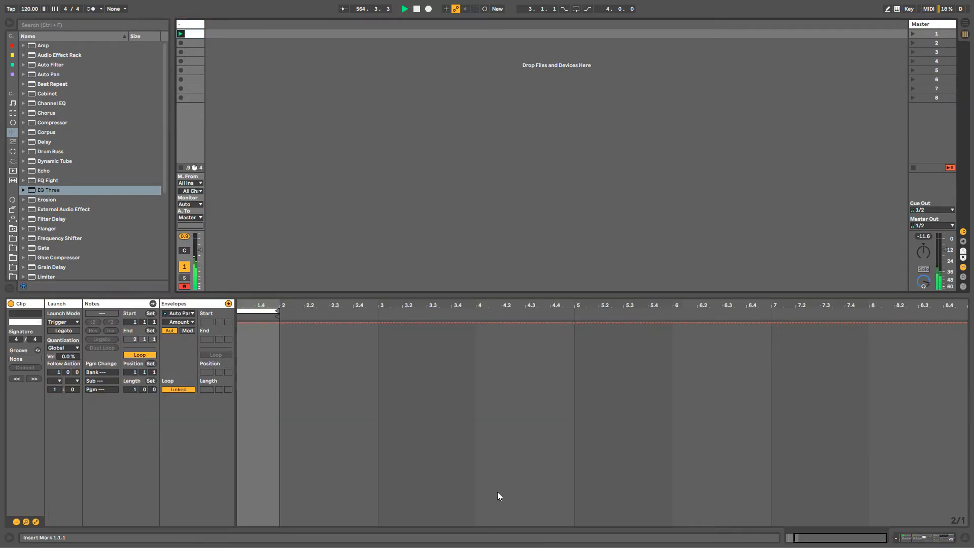
{"action": "left_click", "coordinate": [178, 390]}
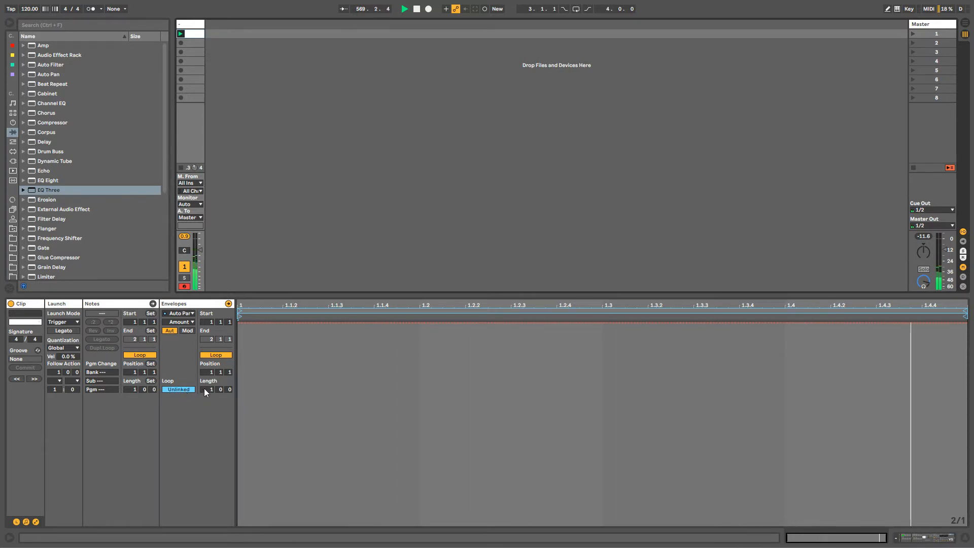
{"action": "left_click_drag", "start_coordinate": [205, 388], "coordinate": [230, 377]}
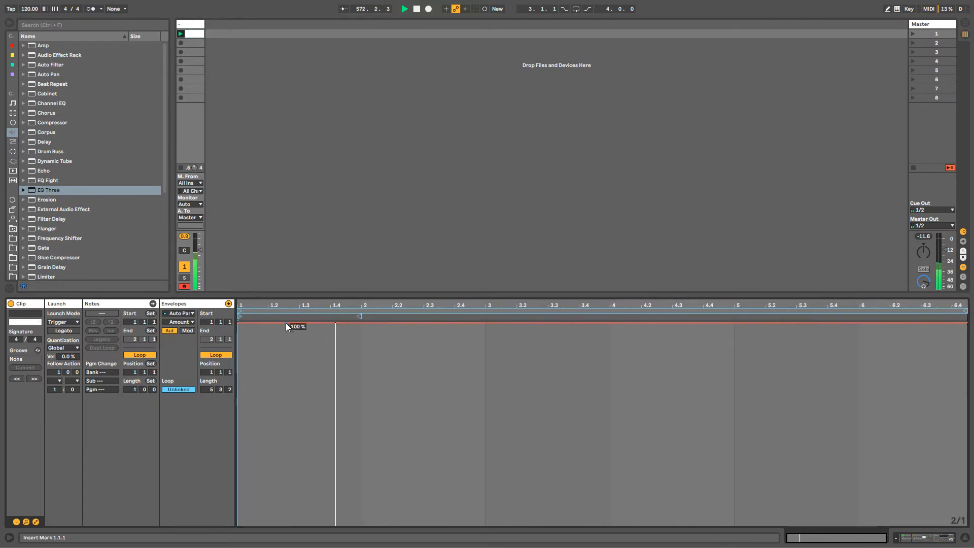
Shape a zigzag Amount envelope that starts at 100%, drops to 36.3% at bar 3 and ends back at 100%.
{"action": "left_click_drag", "start_coordinate": [275, 324], "coordinate": [936, 323]}
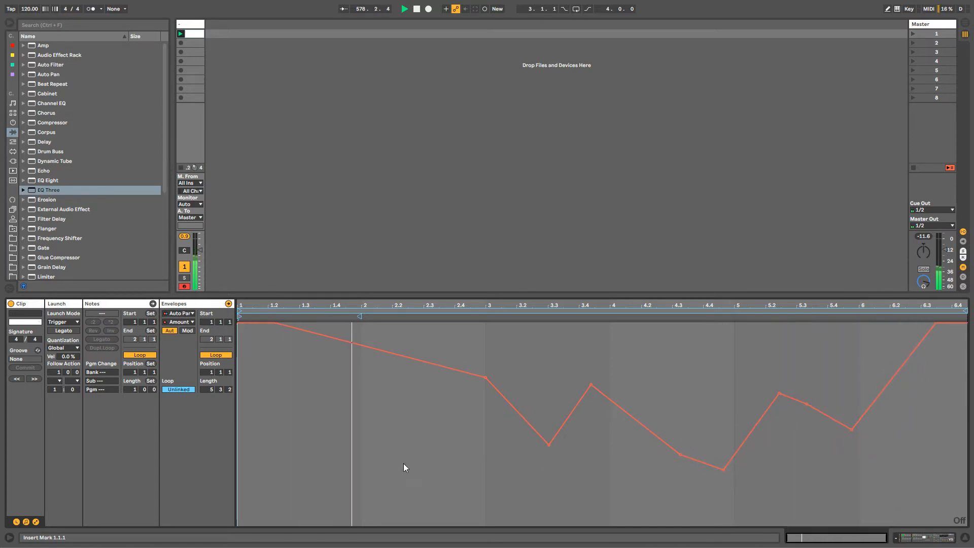
{"action": "key", "text": "b"}
{"action": "left_click_drag", "start_coordinate": [397, 457], "coordinate": [448, 450]}
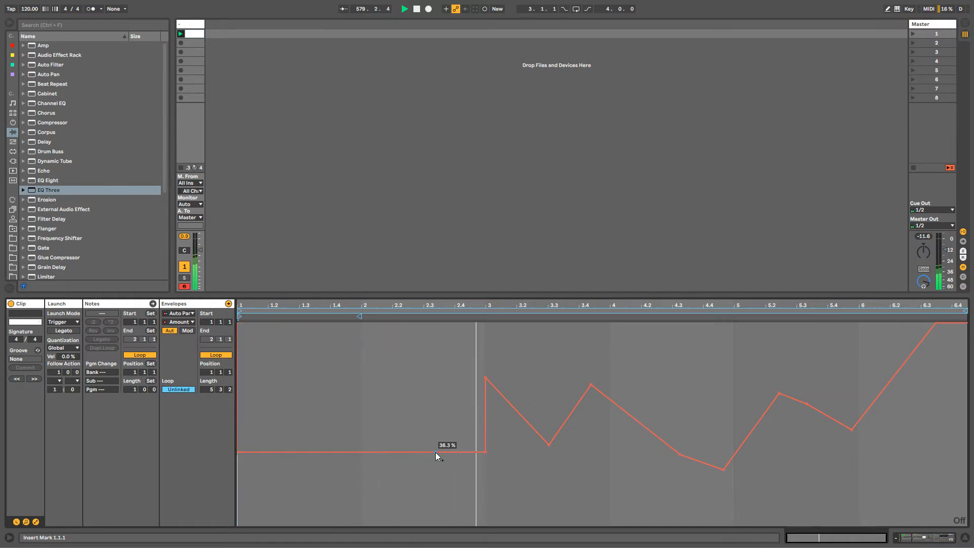
{"action": "left_click_drag", "start_coordinate": [301, 451], "coordinate": [301, 322]}
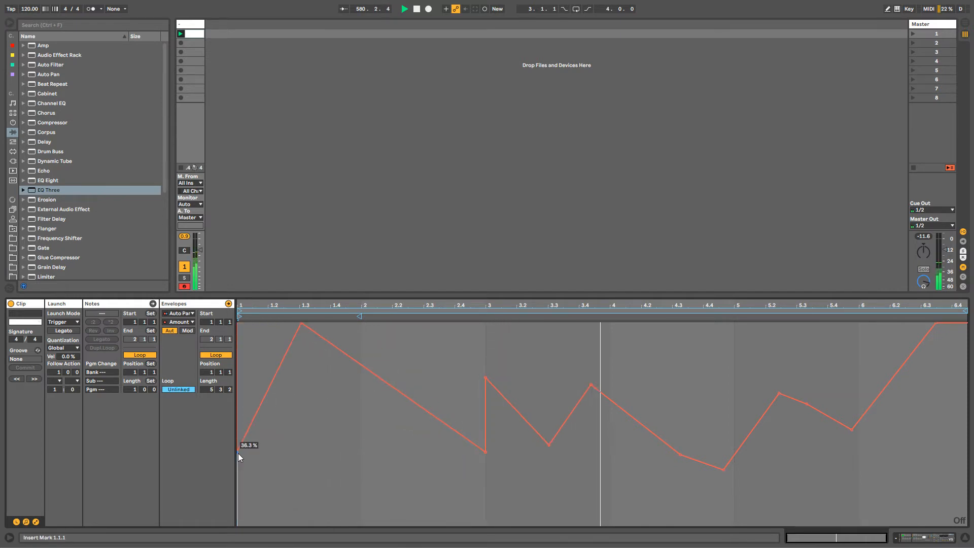
{"action": "left_click_drag", "start_coordinate": [238, 452], "coordinate": [239, 324]}
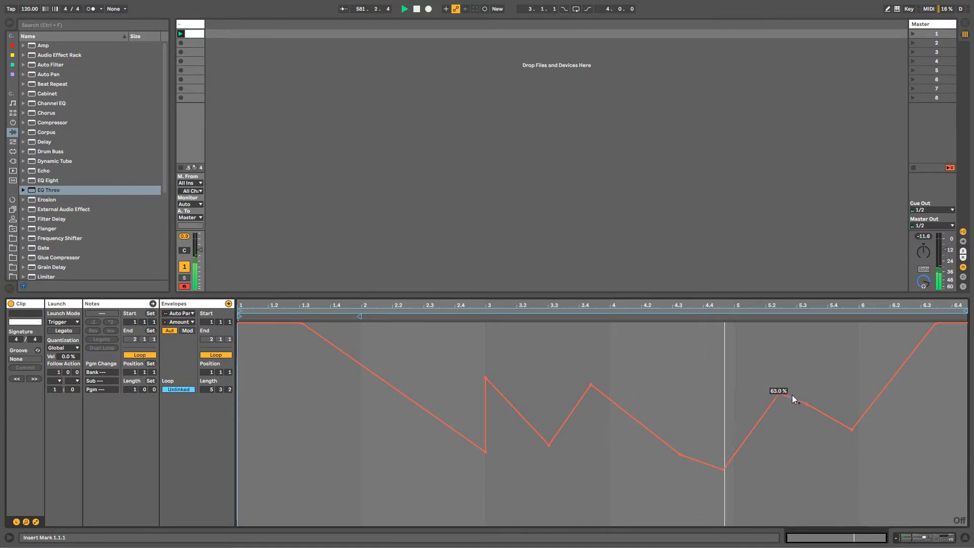
Add alternating peaks and dips to the Amount envelope between bars 2 and 5, including a peak at about 97.8% after bar 4.
{"action": "left_click_drag", "start_coordinate": [786, 398], "coordinate": [786, 345]}
{"action": "left_click_drag", "start_coordinate": [641, 424], "coordinate": [642, 327]}
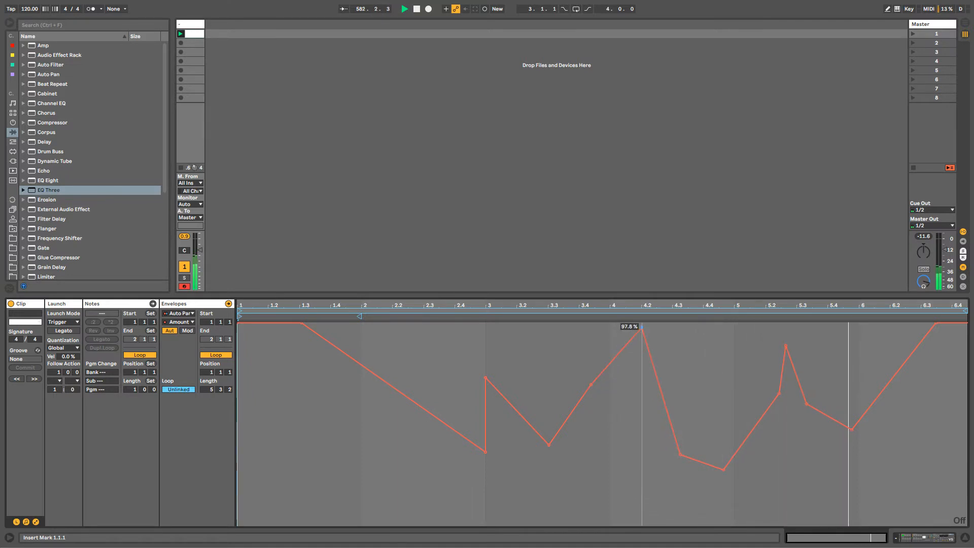
{"action": "left_click_drag", "start_coordinate": [413, 401], "coordinate": [373, 421]}
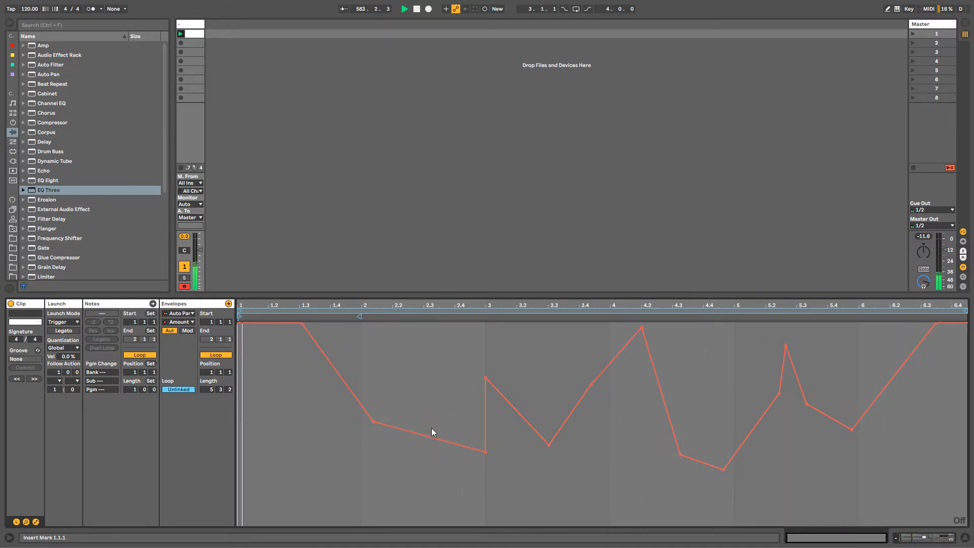
{"action": "left_click_drag", "start_coordinate": [432, 429], "coordinate": [421, 331]}
{"action": "left_click_drag", "start_coordinate": [486, 378], "coordinate": [502, 324]}
{"action": "left_click_drag", "start_coordinate": [629, 342], "coordinate": [630, 402]}
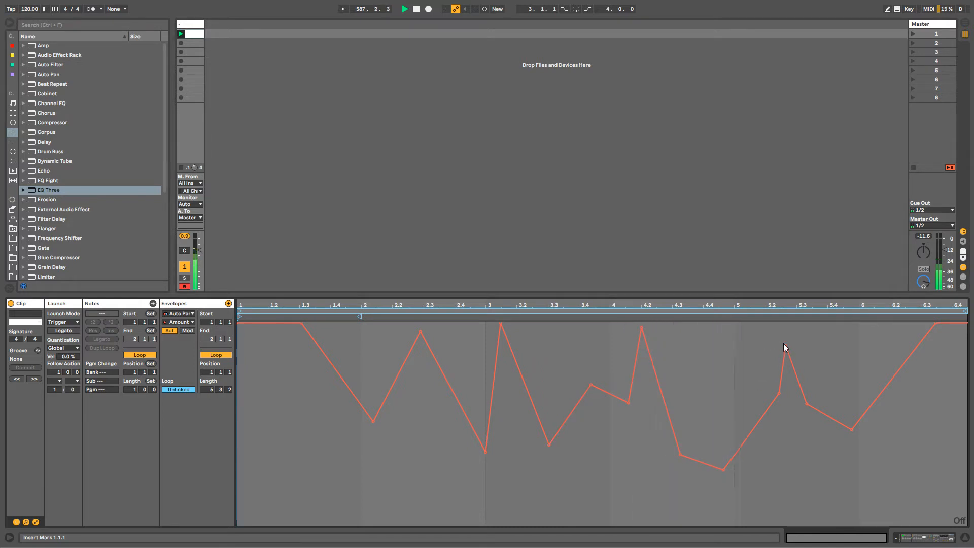
Adjust the Amount peak near 5.2.3 and draw stepped high and low levels over the envelope's first two bars.
{"action": "left_click_drag", "start_coordinate": [783, 343], "coordinate": [782, 343]}
{"action": "key", "text": "b"}
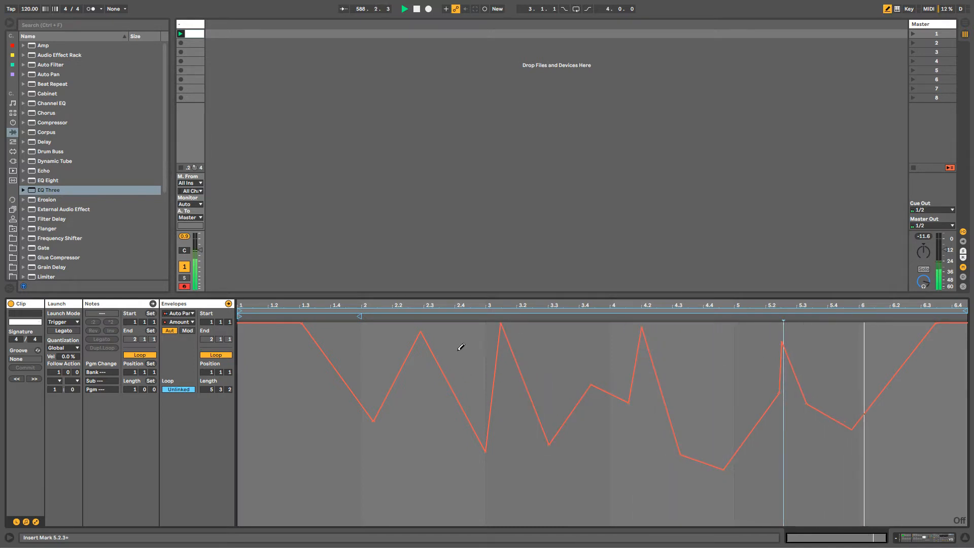
{"action": "left_click_drag", "start_coordinate": [461, 348], "coordinate": [482, 353]}
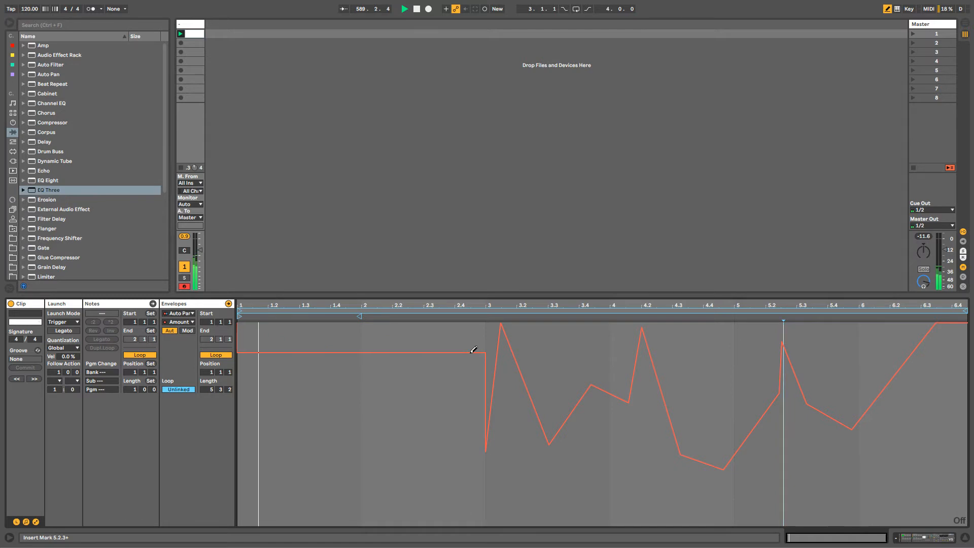
{"action": "mouse_move", "coordinate": [272, 393]}
{"action": "left_mouse_down"}
{"action": "mouse_move", "coordinate": [398, 394]}
{"action": "mouse_move", "coordinate": [403, 331]}
{"action": "mouse_move", "coordinate": [445, 333]}
{"action": "left_mouse_up"}
{"action": "left_click_drag", "start_coordinate": [408, 483], "coordinate": [451, 483]}
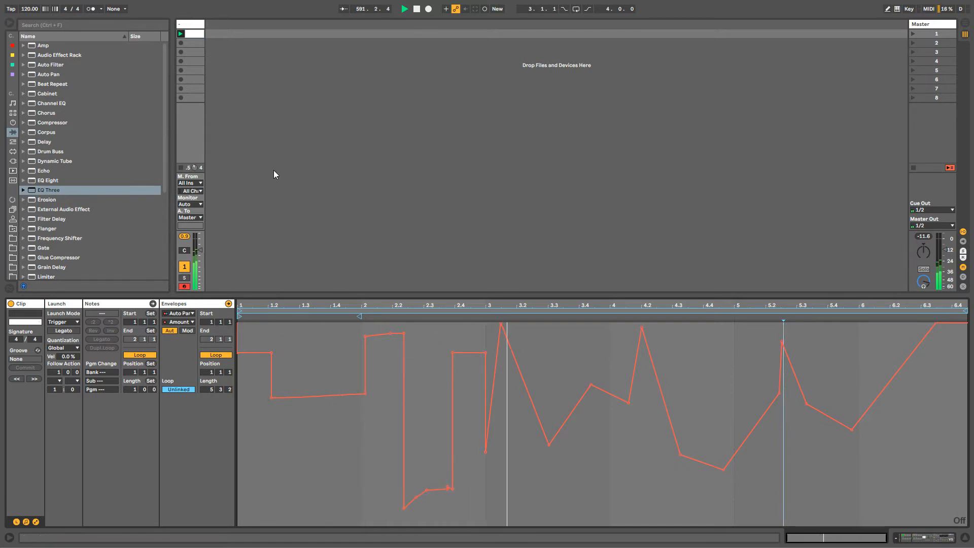
Reopen the Low chain's Auto Pan Amount automation and select the whole envelope.
{"action": "left_click", "coordinate": [183, 24]}
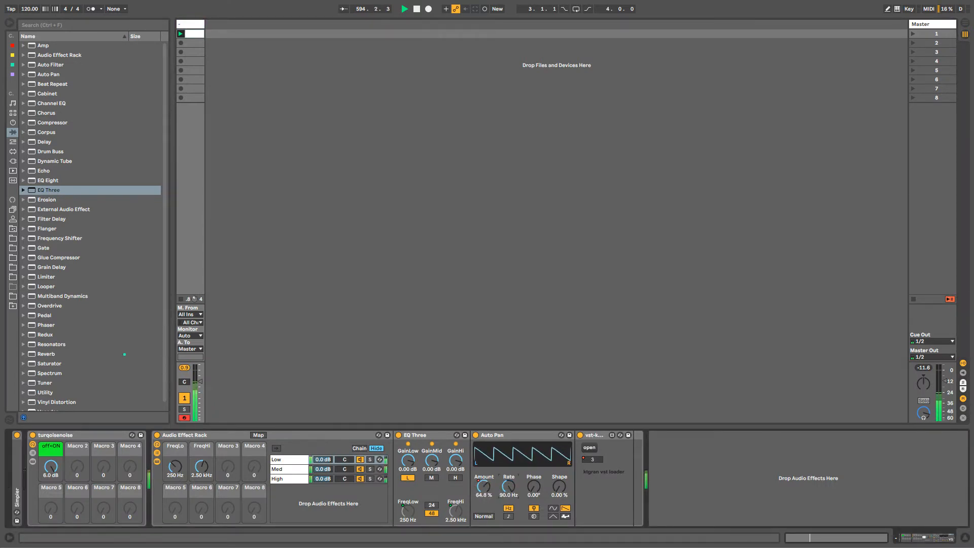
{"action": "right_click", "coordinate": [480, 488]}
{"action": "left_click", "coordinate": [485, 491]}
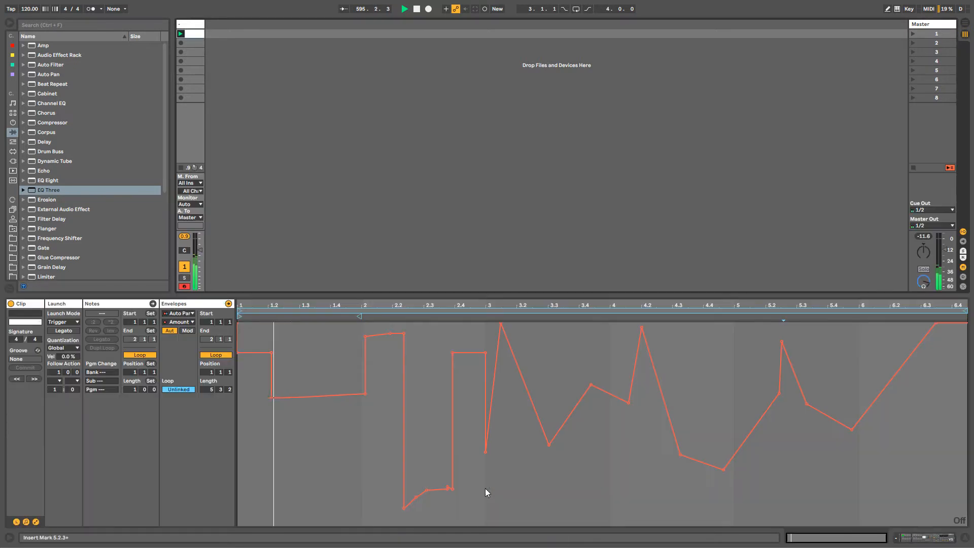
{"action": "key", "text": "b"}
{"action": "key", "text": "ctrl+a"}
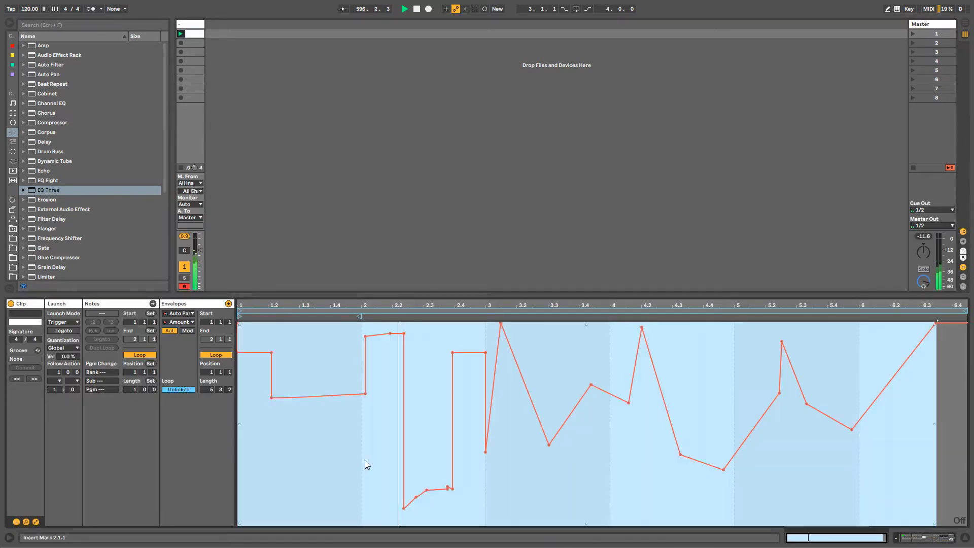
{"action": "left_click_drag", "start_coordinate": [437, 488], "coordinate": [434, 416]}
Set the Med chain's Auto Pan rate to 8.33 Hz and show the rate's clip modulation.
{"action": "key", "text": "shift+Tab"}
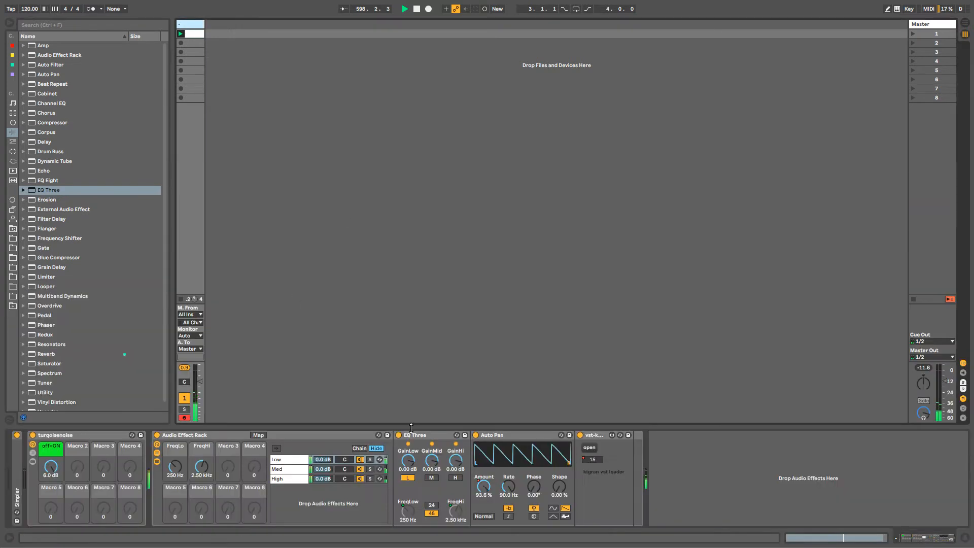
{"action": "left_click", "coordinate": [298, 472]}
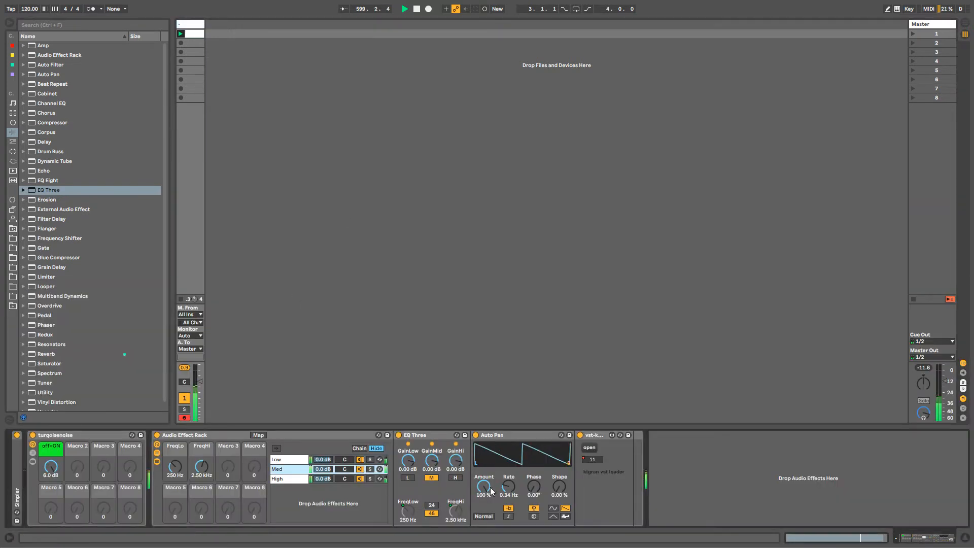
{"action": "left_click_drag", "start_coordinate": [509, 487], "coordinate": [509, 436]}
{"action": "right_click", "coordinate": [506, 486]}
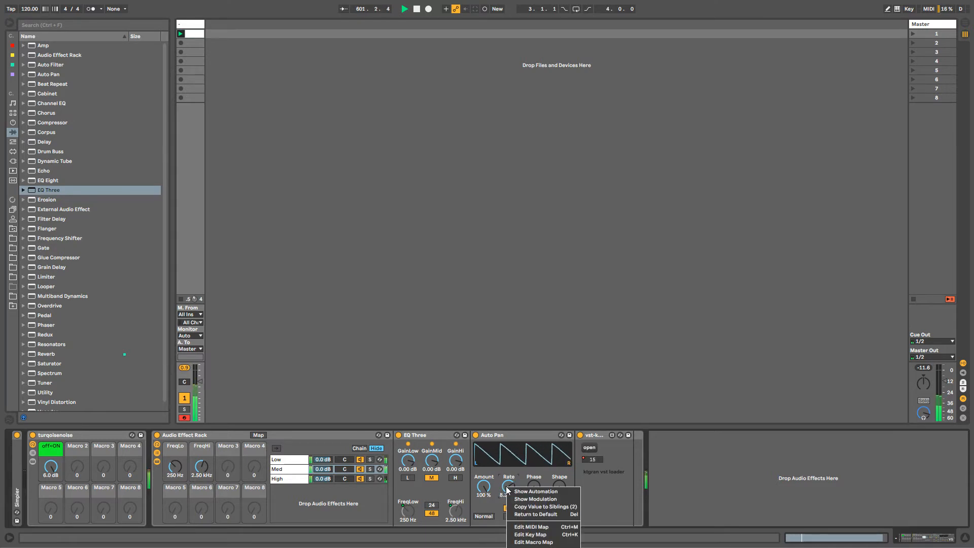
{"action": "left_click", "coordinate": [513, 500]}
Draw a stepped rate modulation for the Med chain, unlinked with loop length 5.0.0, including a block at about 62.5% before bar 3.
{"action": "mouse_move", "coordinate": [277, 432]}
{"action": "left_mouse_down"}
{"action": "mouse_move", "coordinate": [276, 462]}
{"action": "mouse_move", "coordinate": [342, 456]}
{"action": "mouse_move", "coordinate": [289, 482]}
{"action": "mouse_move", "coordinate": [322, 484]}
{"action": "left_mouse_up"}
{"action": "left_click", "coordinate": [185, 390]}
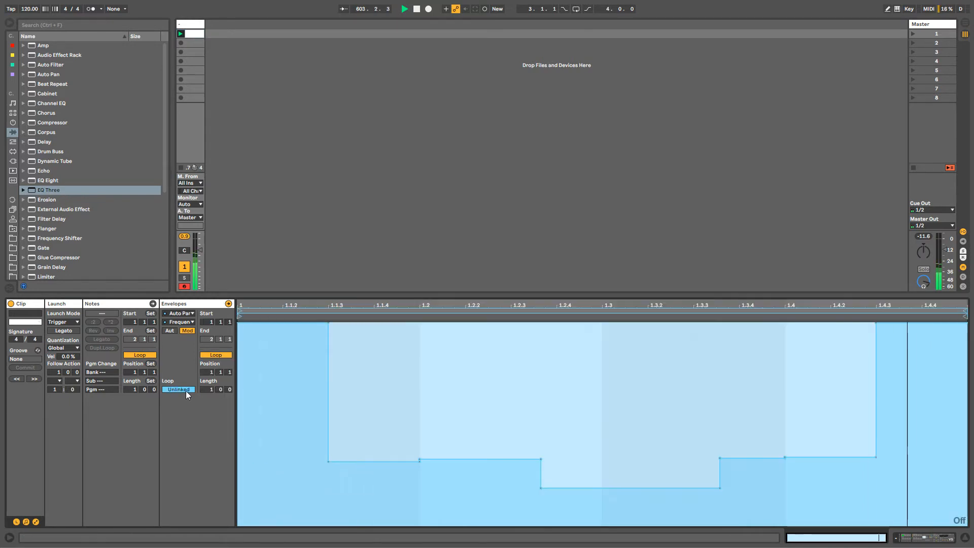
{"action": "mouse_move", "coordinate": [397, 444]}
{"action": "left_mouse_down"}
{"action": "mouse_move", "coordinate": [700, 435]}
{"action": "mouse_move", "coordinate": [653, 381]}
{"action": "mouse_move", "coordinate": [800, 381]}
{"action": "mouse_move", "coordinate": [874, 464]}
{"action": "left_mouse_up"}
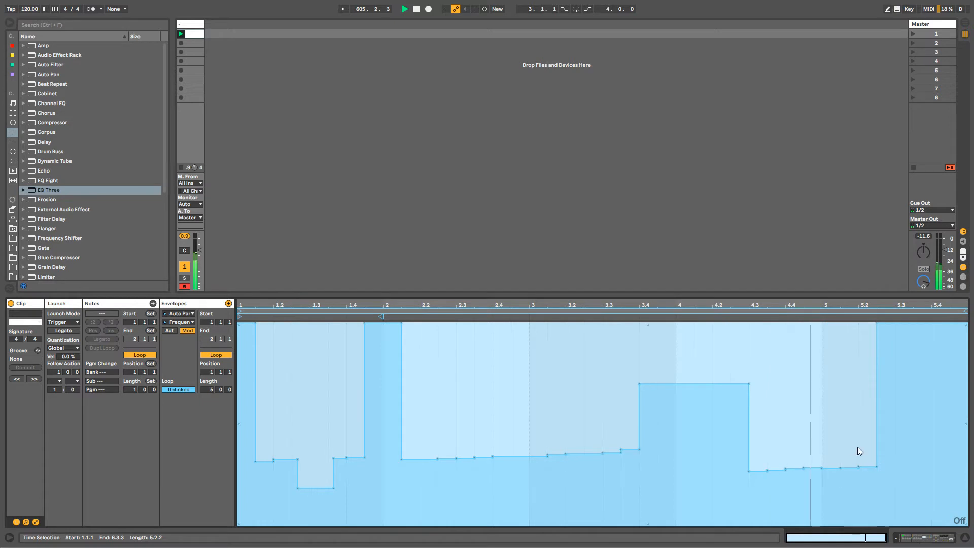
{"action": "key", "text": "Tab"}
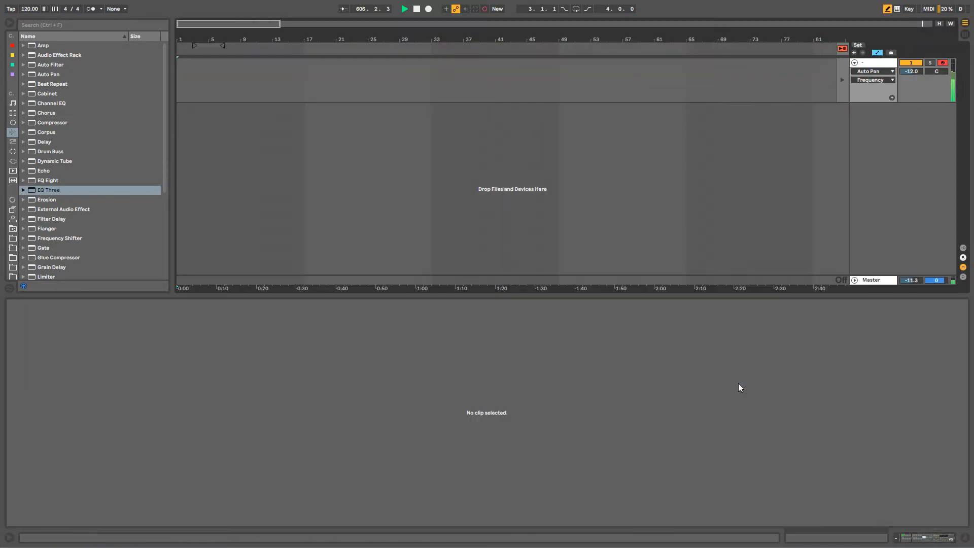
{"action": "key", "text": "Tab"}
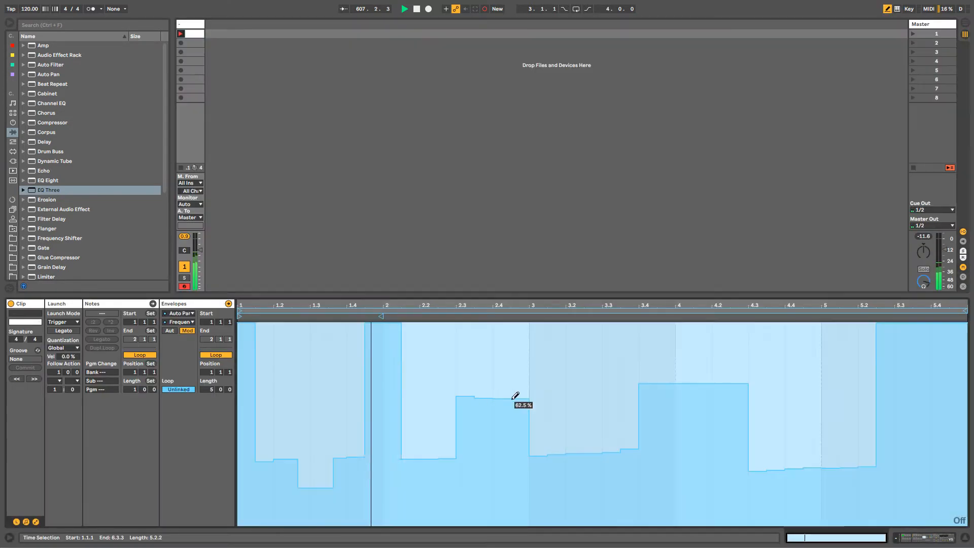
{"action": "key", "text": "b"}
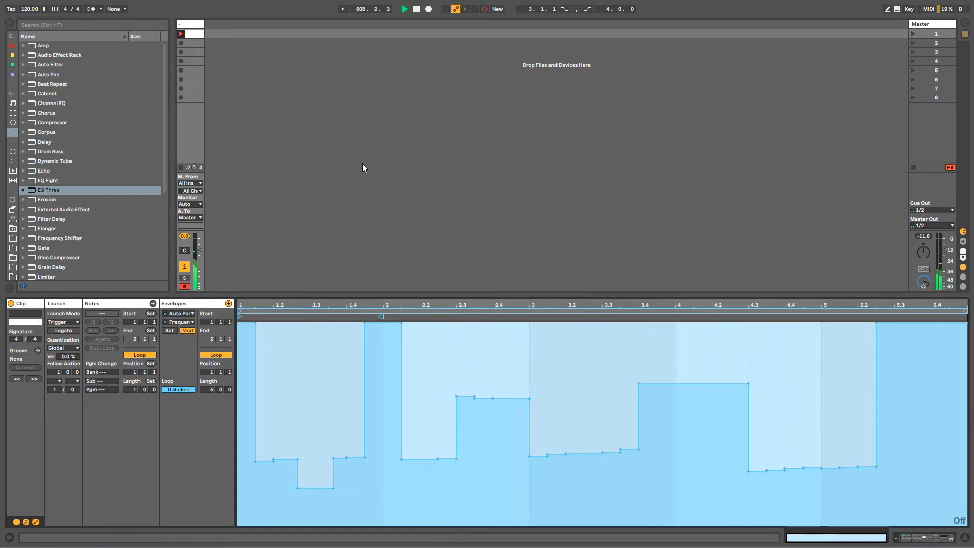
Copy the Low chain's Auto Pan rate modulation envelope from bar 1 through 7.4.4.
{"action": "key", "text": "shift+Tab"}
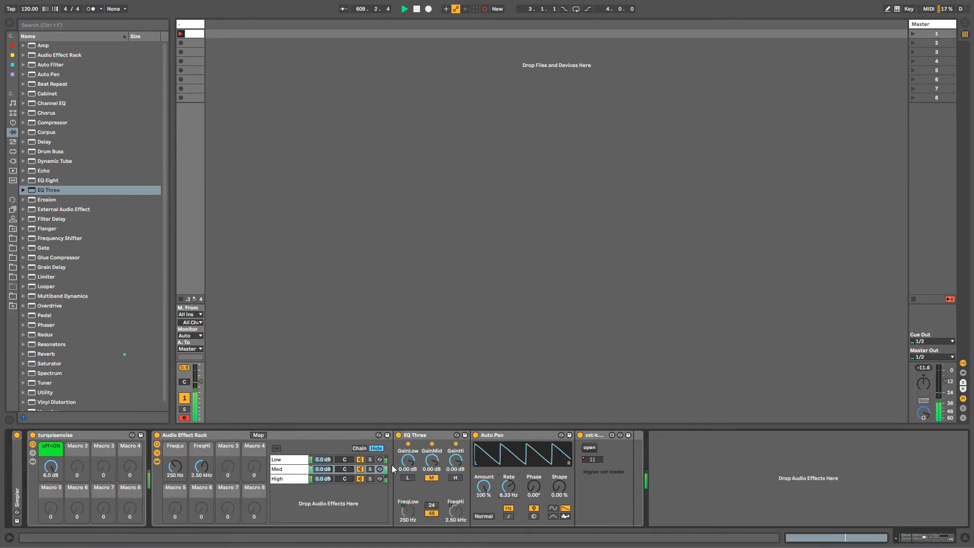
{"action": "right_click", "coordinate": [514, 483]}
{"action": "left_click", "coordinate": [524, 495]}
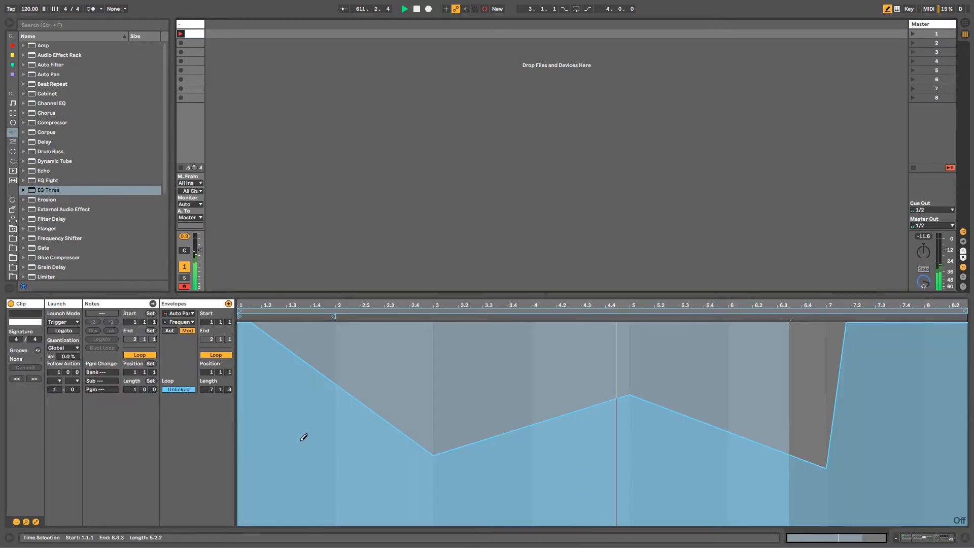
{"action": "left_click_drag", "start_coordinate": [243, 449], "coordinate": [919, 432]}
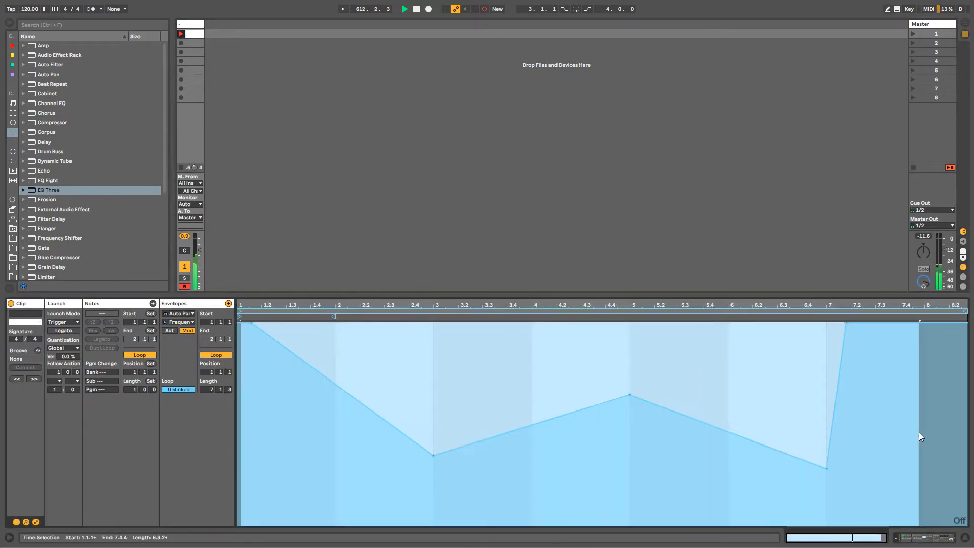
Paste the copied envelope into the Med chain's Auto Pan Amount modulation and unlink it with a loop length of 7.0.0.
{"action": "key", "text": "shift+Tab"}
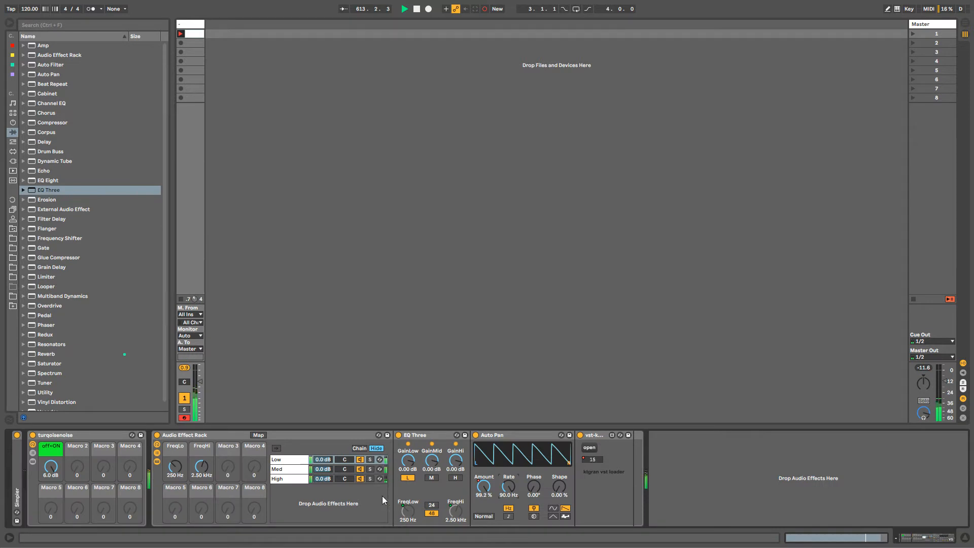
{"action": "left_click", "coordinate": [290, 471]}
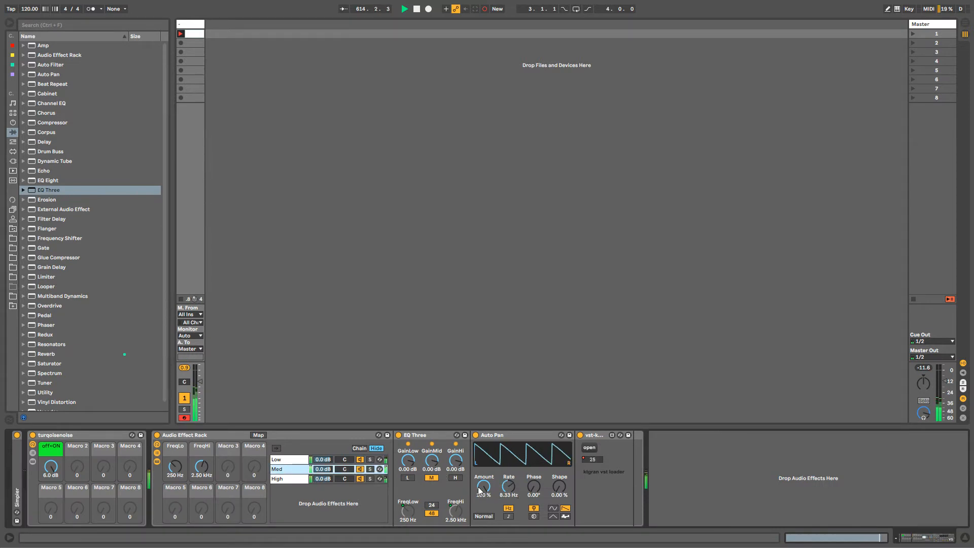
{"action": "right_click", "coordinate": [480, 490]}
{"action": "left_click", "coordinate": [489, 500]}
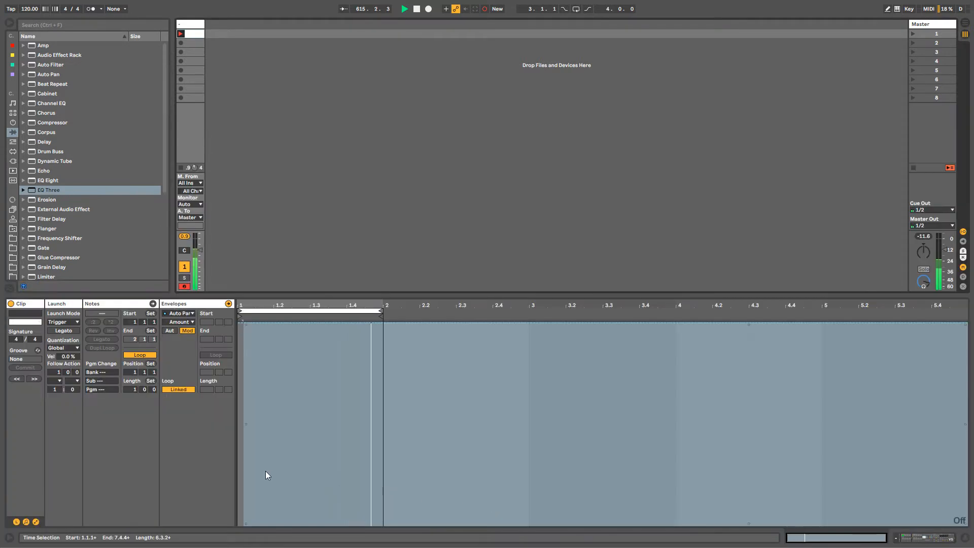
{"action": "left_click", "coordinate": [238, 473]}
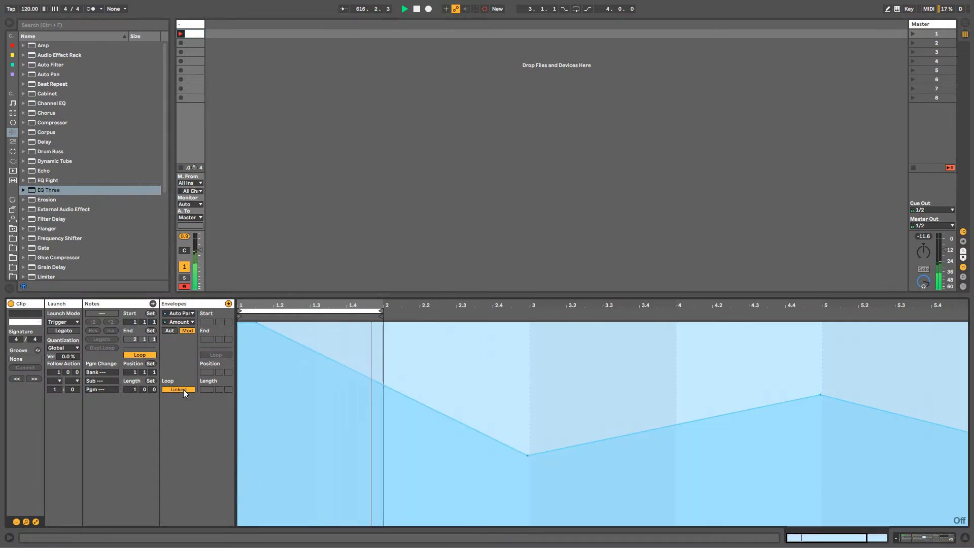
{"action": "left_click", "coordinate": [183, 390]}
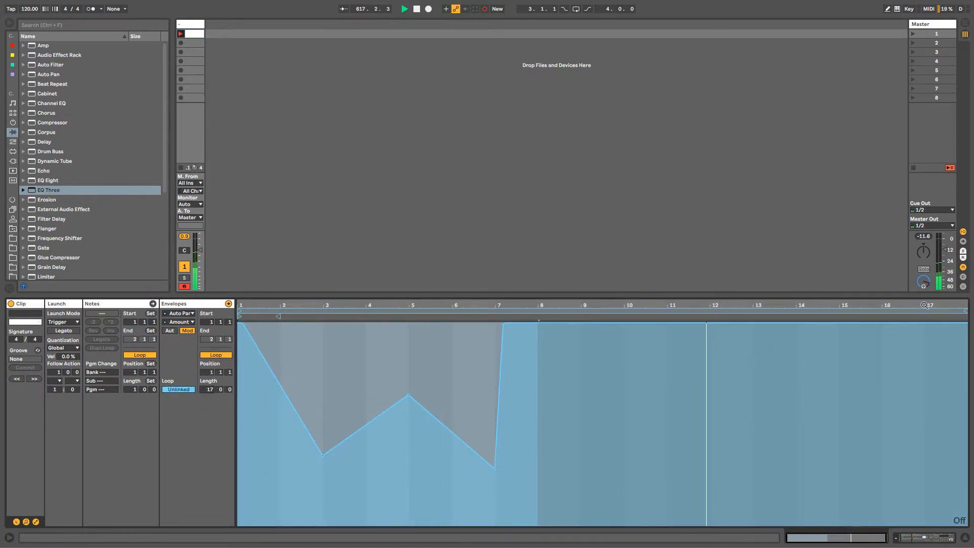
{"action": "left_click_drag", "start_coordinate": [965, 311], "coordinate": [537, 310]}
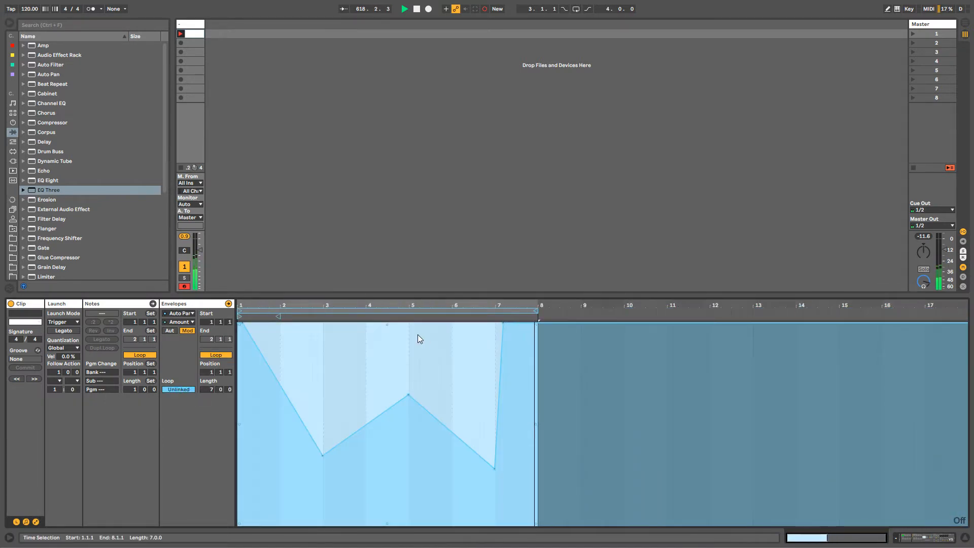
Shift the Amount modulation between 2.2.1 and 7.2.3 upward and slightly earlier, and raise the section from bar 4 to 100%.
{"action": "left_click_drag", "start_coordinate": [289, 479], "coordinate": [514, 464]}
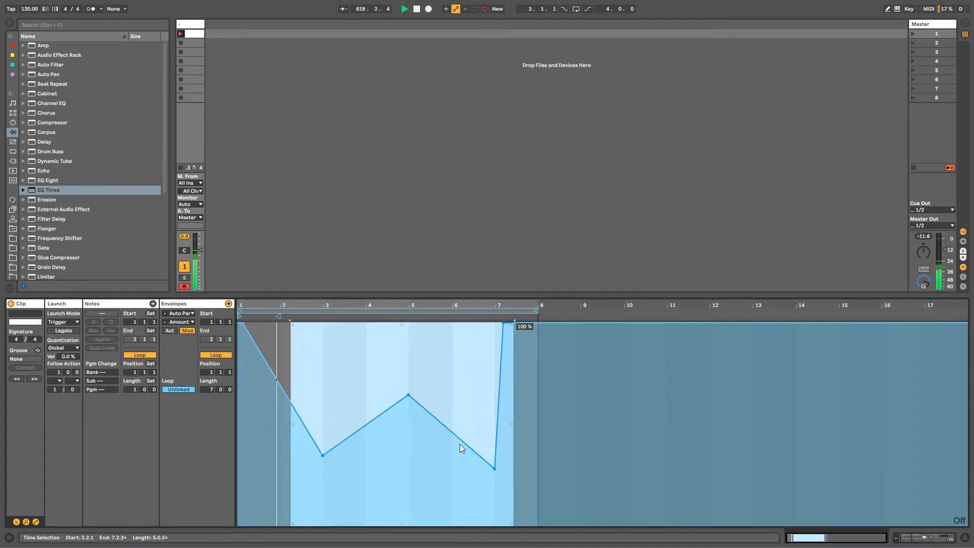
{"action": "left_click_drag", "start_coordinate": [467, 437], "coordinate": [443, 394]}
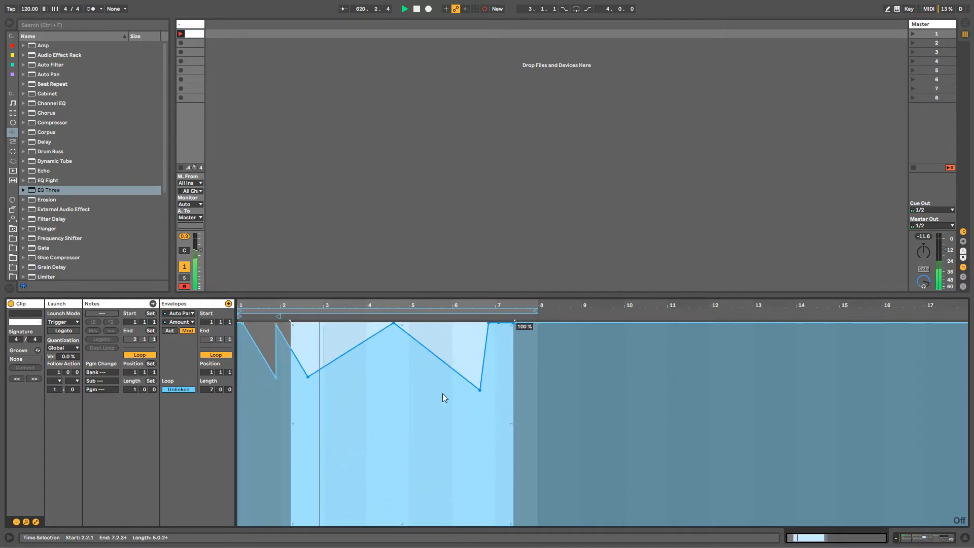
{"action": "left_click", "coordinate": [407, 409]}
{"action": "left_click_drag", "start_coordinate": [371, 424], "coordinate": [474, 409]}
{"action": "mouse_move", "coordinate": [452, 364]}
{"action": "left_mouse_down"}
{"action": "mouse_move", "coordinate": [484, 353]}
{"action": "mouse_move", "coordinate": [440, 388]}
{"action": "mouse_move", "coordinate": [523, 396]}
{"action": "left_mouse_up"}
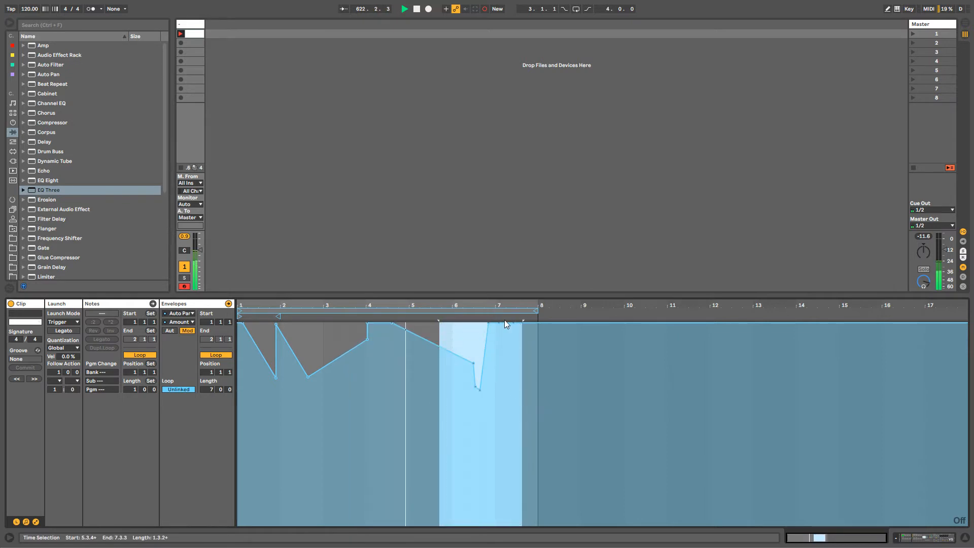
Draw further modulation levels into the Med chain's Amount envelope between about bars 6 and 8.
{"action": "key", "text": "b"}
{"action": "left_click_drag", "start_coordinate": [442, 388], "coordinate": [539, 398]}
{"action": "key", "text": "b"}
{"action": "mouse_move", "coordinate": [523, 362]}
{"action": "left_mouse_down"}
{"action": "mouse_move", "coordinate": [530, 328]}
{"action": "mouse_move", "coordinate": [548, 322]}
{"action": "left_mouse_up"}
{"action": "key", "text": "b"}
Select the High chain and record changes of its Auto Pan rate into the clip, raising the rate to 16.0 Hz.
{"action": "left_click", "coordinate": [197, 24]}
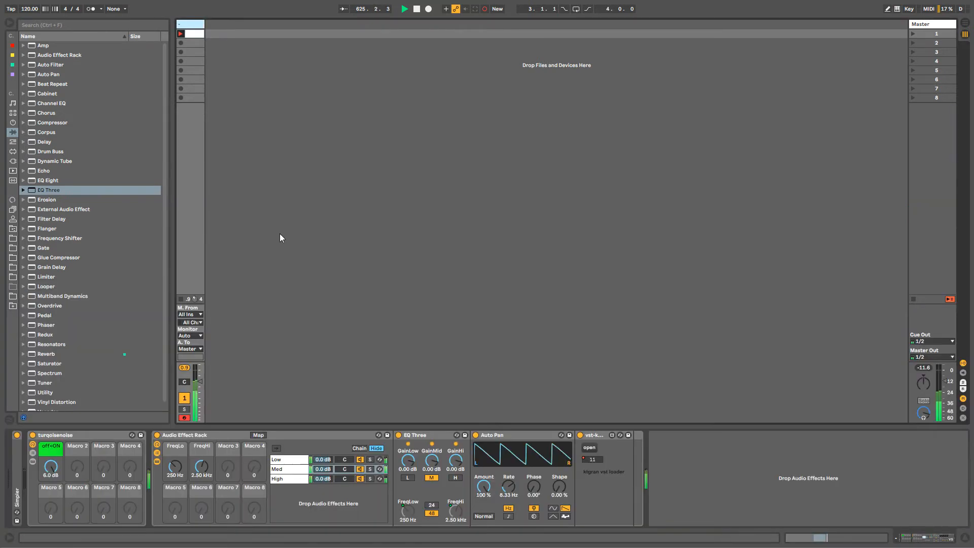
{"action": "left_click", "coordinate": [290, 479]}
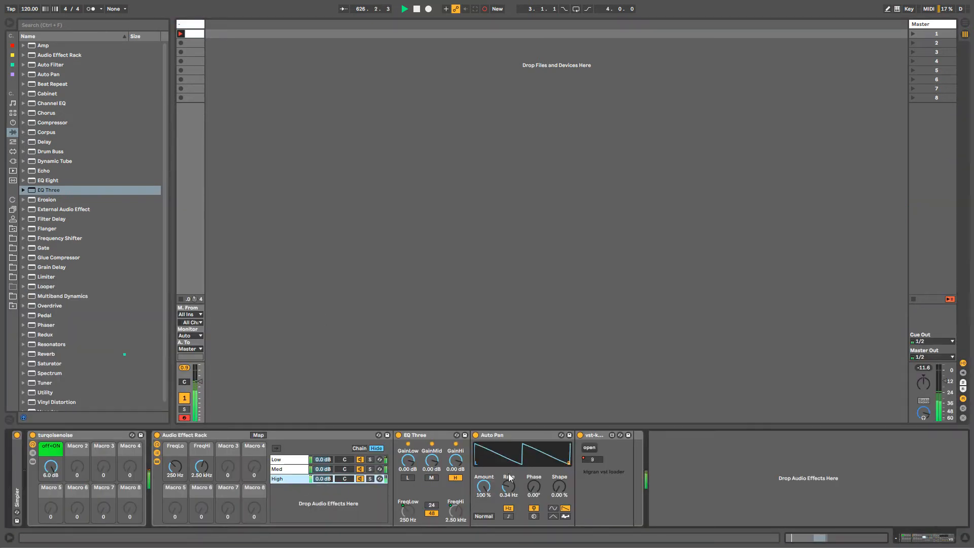
{"action": "left_click_drag", "start_coordinate": [509, 479], "coordinate": [509, 449]}
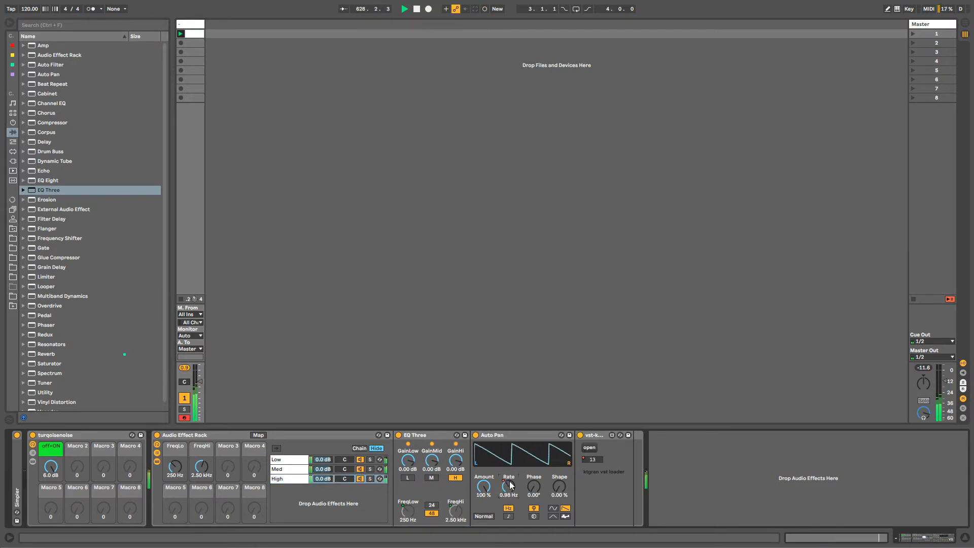
{"action": "left_click_drag", "start_coordinate": [510, 485], "coordinate": [510, 462]}
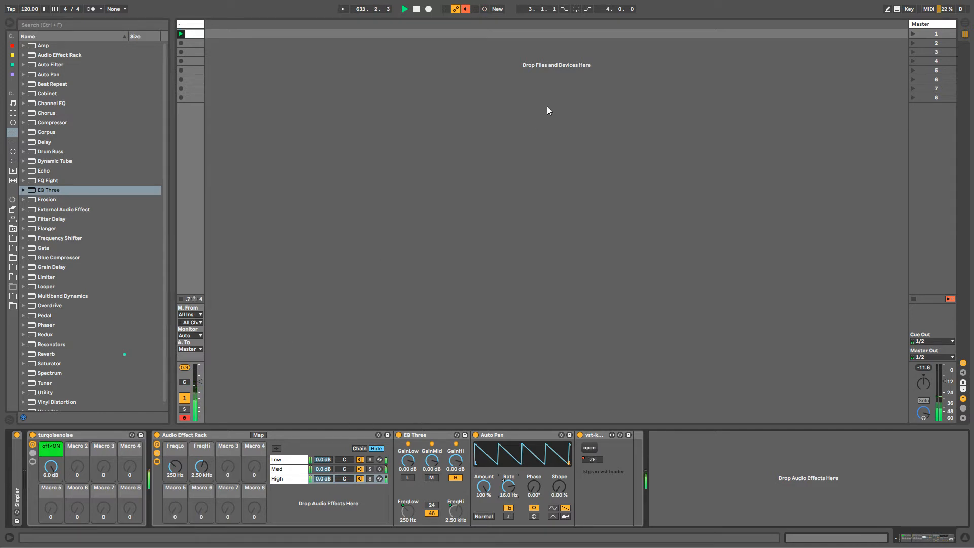
Show the High chain's Auto Pan rate automation and draw a flat raised level from 1.2 to 1.3.
{"action": "right_click", "coordinate": [503, 491]}
{"action": "left_click", "coordinate": [510, 482]}
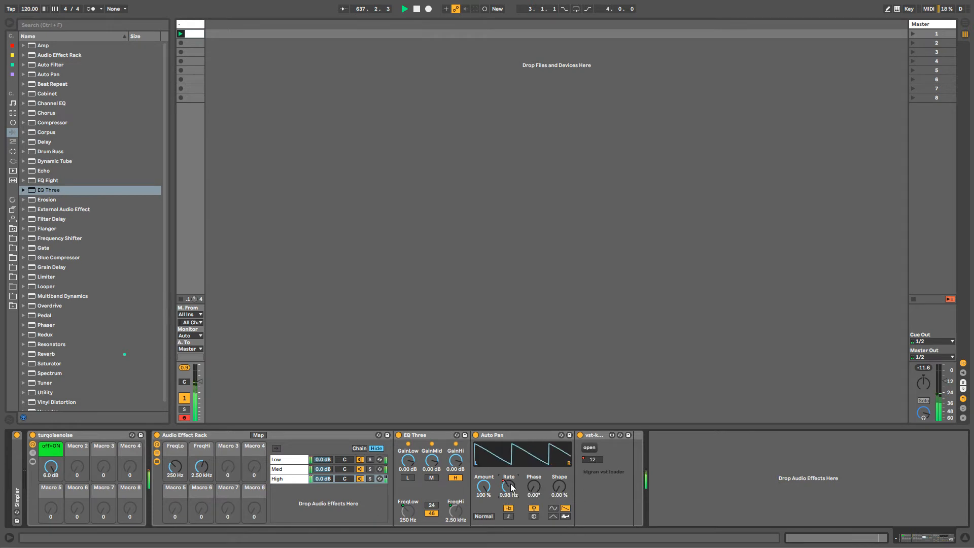
{"action": "right_click", "coordinate": [511, 485]}
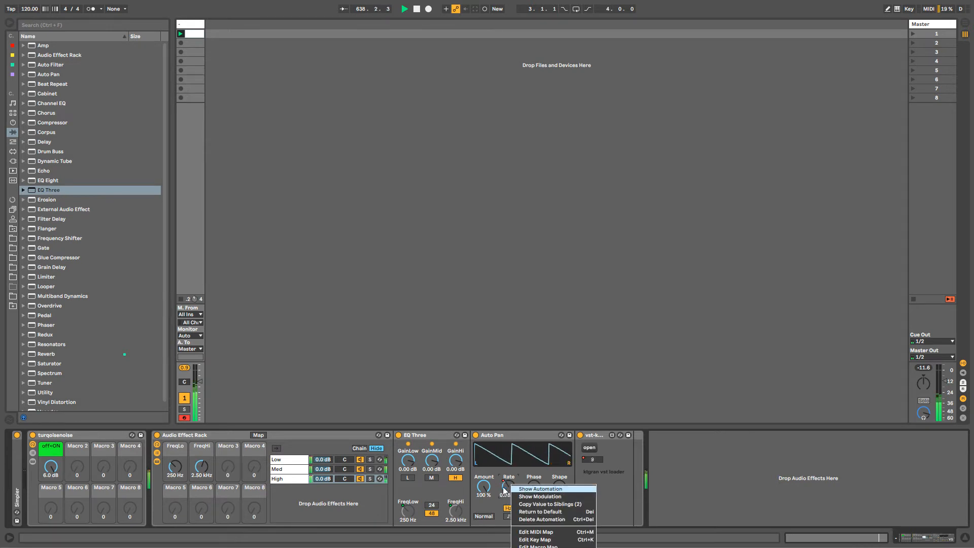
{"action": "left_click", "coordinate": [506, 488]}
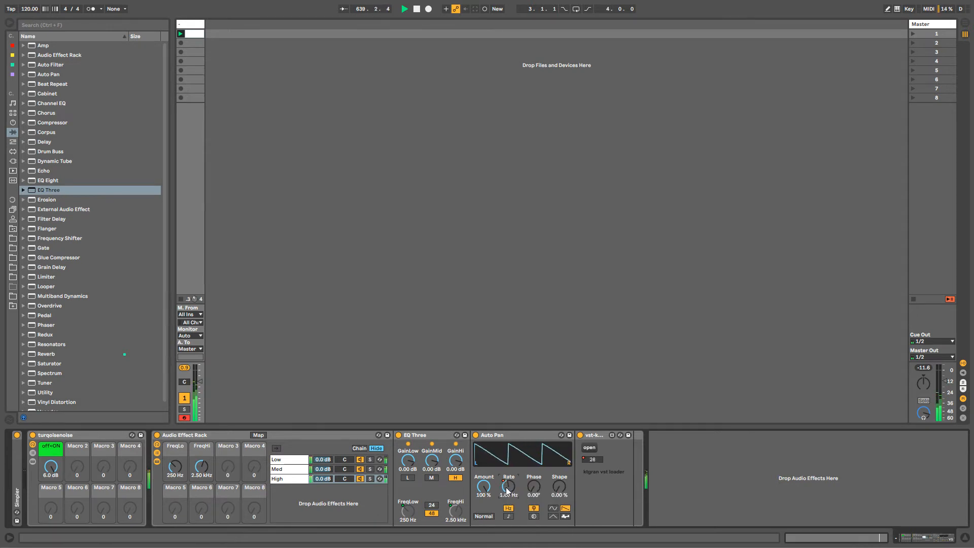
{"action": "right_click", "coordinate": [506, 487]}
{"action": "left_click", "coordinate": [516, 493]}
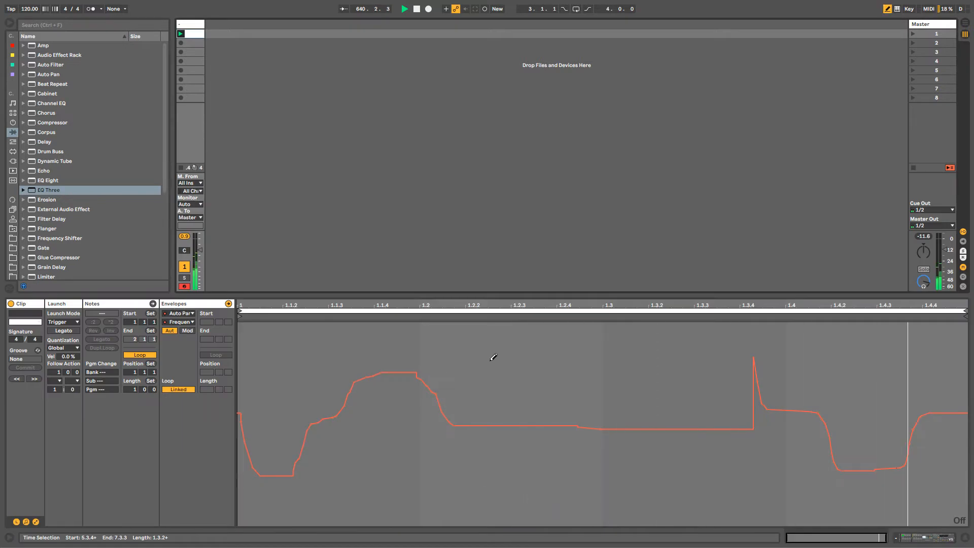
{"action": "key", "text": "b"}
{"action": "left_click_drag", "start_coordinate": [466, 360], "coordinate": [575, 358]}
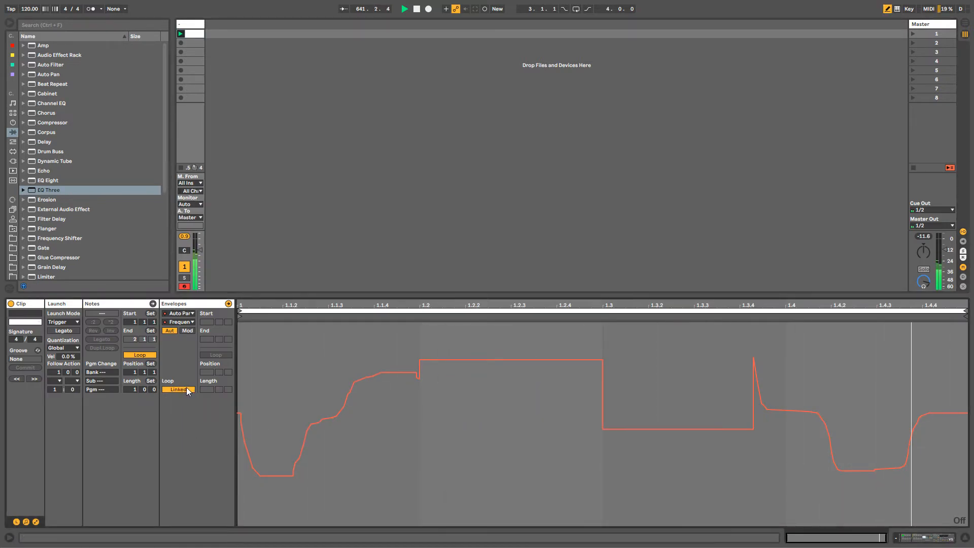
Unlink the High chain's Auto Pan rate envelope to a six-bar loop and draw alternating high and low levels across bars 3 to 6.
{"action": "left_click", "coordinate": [186, 389]}
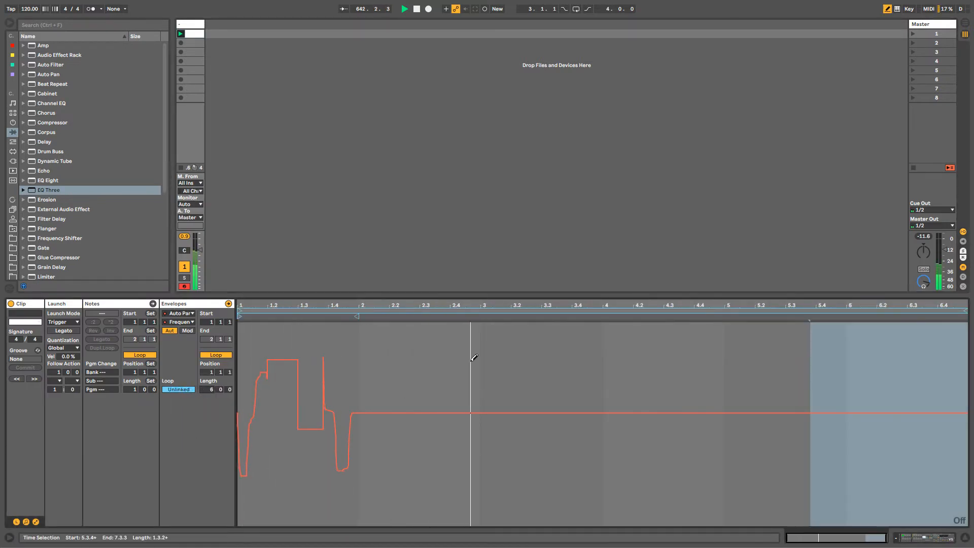
{"action": "mouse_move", "coordinate": [474, 357]}
{"action": "left_mouse_down"}
{"action": "mouse_move", "coordinate": [577, 354]}
{"action": "mouse_move", "coordinate": [632, 451]}
{"action": "mouse_move", "coordinate": [663, 344]}
{"action": "mouse_move", "coordinate": [683, 338]}
{"action": "mouse_move", "coordinate": [694, 424]}
{"action": "mouse_move", "coordinate": [777, 434]}
{"action": "mouse_move", "coordinate": [766, 360]}
{"action": "mouse_move", "coordinate": [797, 333]}
{"action": "left_mouse_up"}
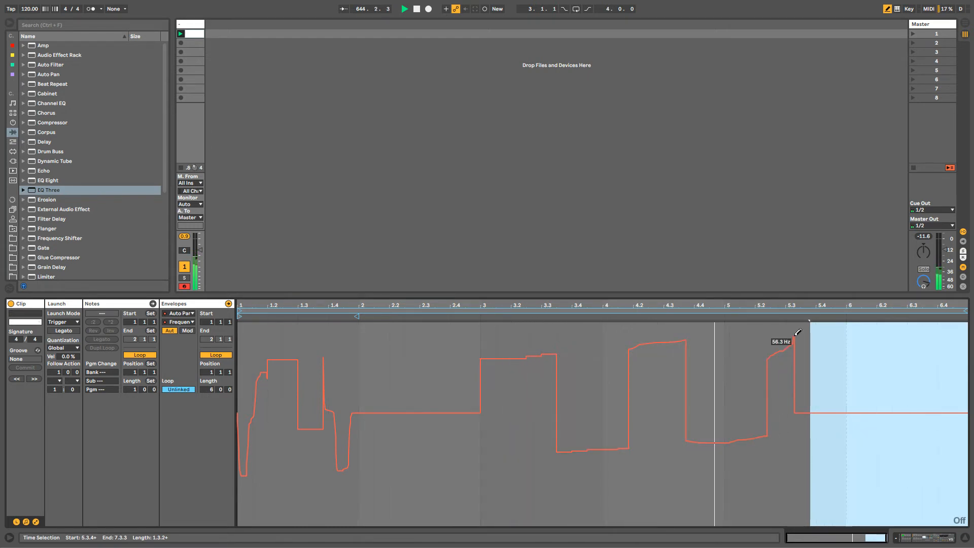
{"action": "left_click_drag", "start_coordinate": [835, 466], "coordinate": [887, 432]}
{"action": "mouse_move", "coordinate": [905, 330]}
{"action": "left_mouse_down"}
{"action": "mouse_move", "coordinate": [916, 404]}
{"action": "mouse_move", "coordinate": [935, 330]}
{"action": "mouse_move", "coordinate": [952, 325]}
{"action": "left_mouse_up"}
{"action": "key", "text": "b"}
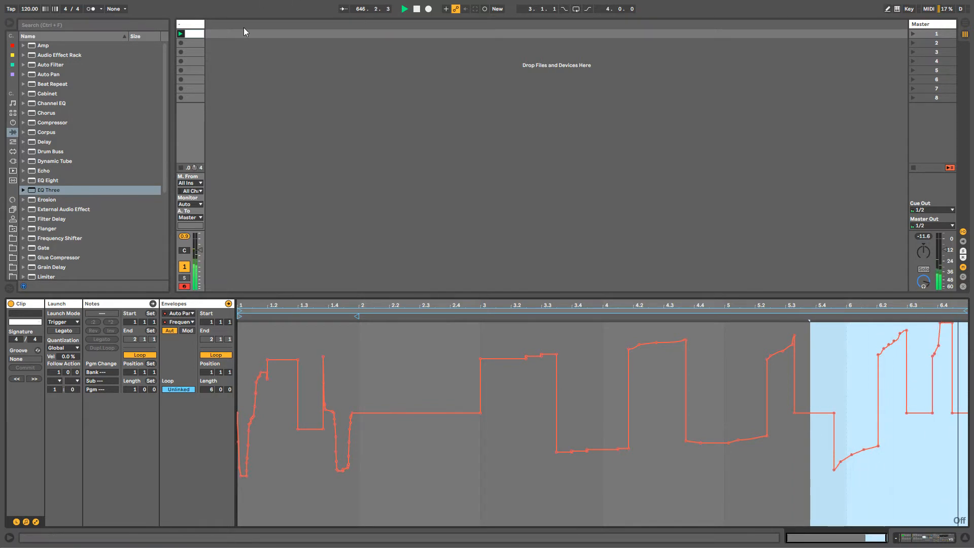
Show the Med chain's granular VST preset automation and draw short spikes to higher presets between about bars 6.5 and 8.5.
{"action": "left_click", "coordinate": [190, 24]}
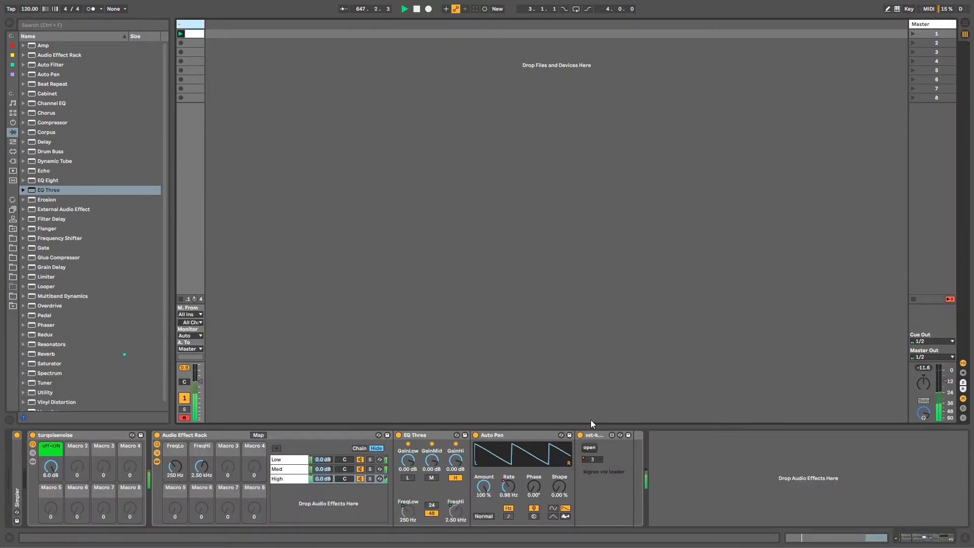
{"action": "left_click", "coordinate": [278, 468]}
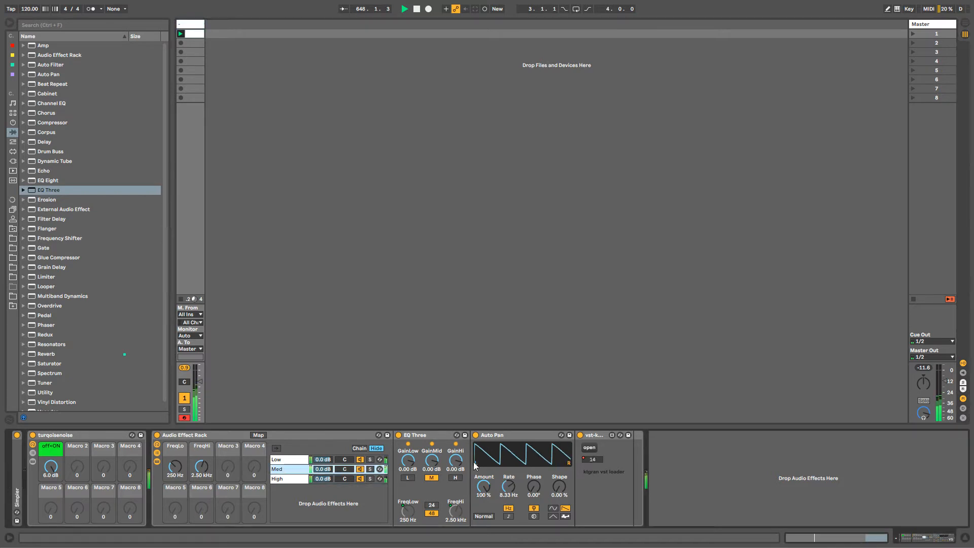
{"action": "right_click", "coordinate": [595, 458]}
{"action": "left_click", "coordinate": [608, 467]}
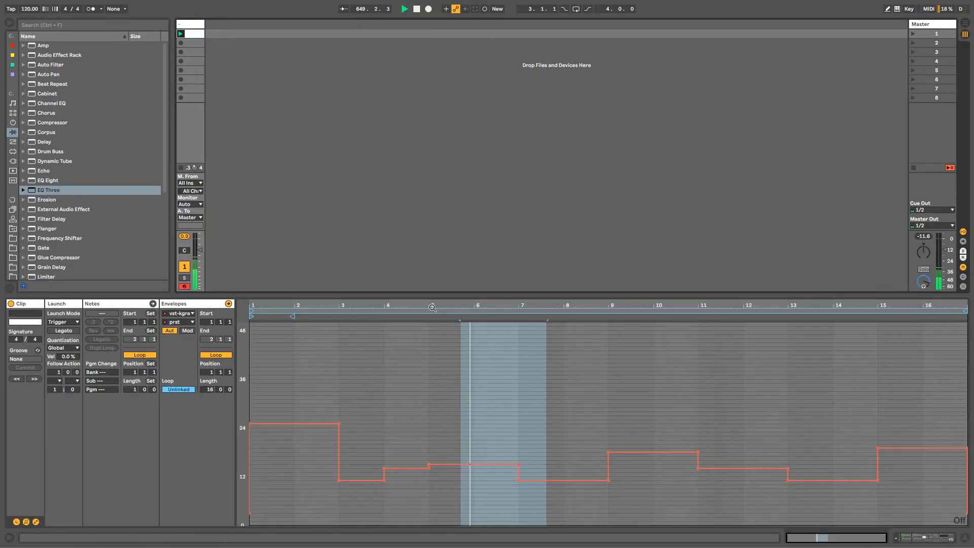
{"action": "key", "text": "b"}
{"action": "mouse_move", "coordinate": [505, 391]}
{"action": "left_mouse_down"}
{"action": "mouse_move", "coordinate": [539, 392]}
{"action": "mouse_move", "coordinate": [522, 464]}
{"action": "mouse_move", "coordinate": [536, 472]}
{"action": "left_mouse_up"}
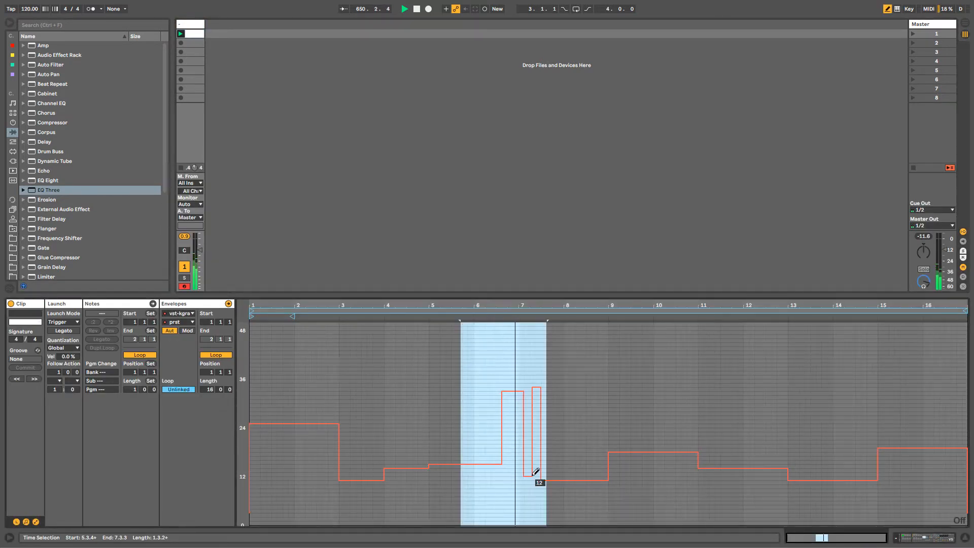
{"action": "mouse_move", "coordinate": [561, 364]}
{"action": "left_mouse_down"}
{"action": "mouse_move", "coordinate": [587, 365]}
{"action": "mouse_move", "coordinate": [582, 466]}
{"action": "left_mouse_up"}
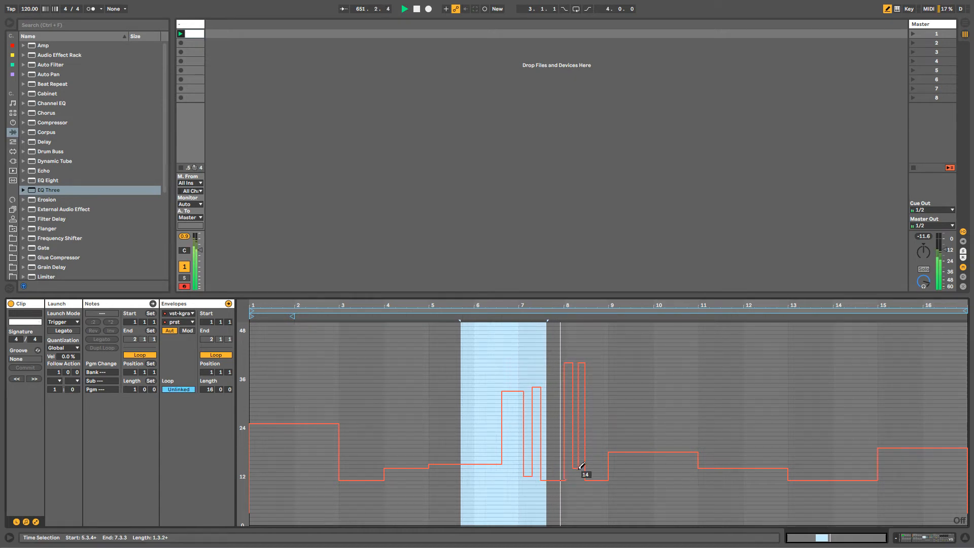
{"action": "key", "text": "b"}
Look at the clip modulation envelope of the turqoisenoise rack's off<ON macro, and return to the device chain.
{"action": "key", "text": "shift+Tab"}
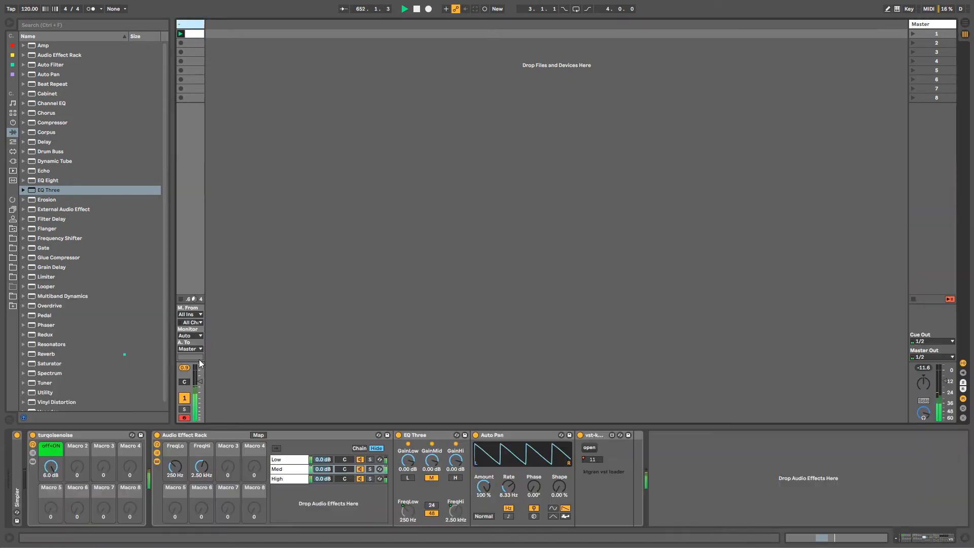
{"action": "right_click", "coordinate": [50, 467]}
{"action": "left_click", "coordinate": [59, 481]}
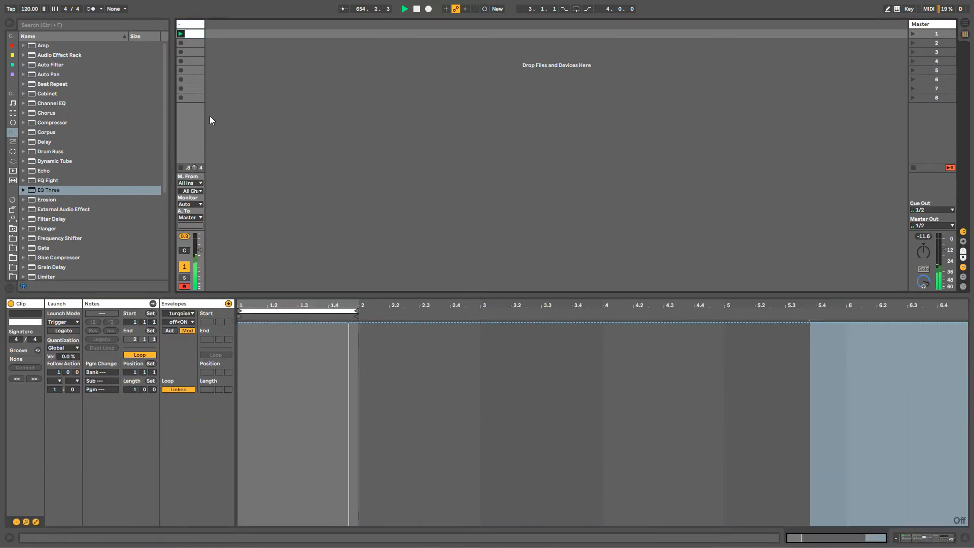
{"action": "key", "text": "shift+Tab"}
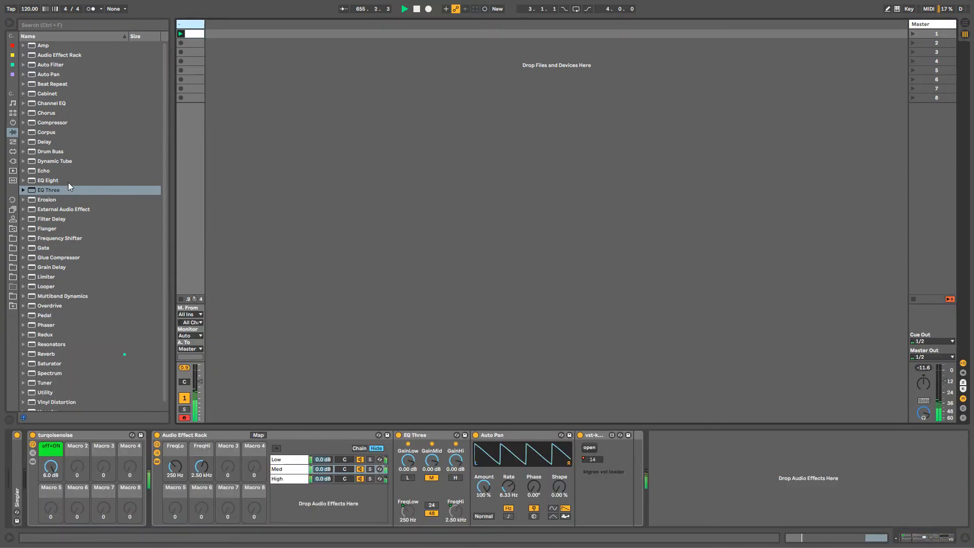
Add a second Auto Pan to the High chain with a sine waveform and a 0.28 Hz rate, placed after the existing Auto Pan.
{"action": "left_click", "coordinate": [301, 479]}
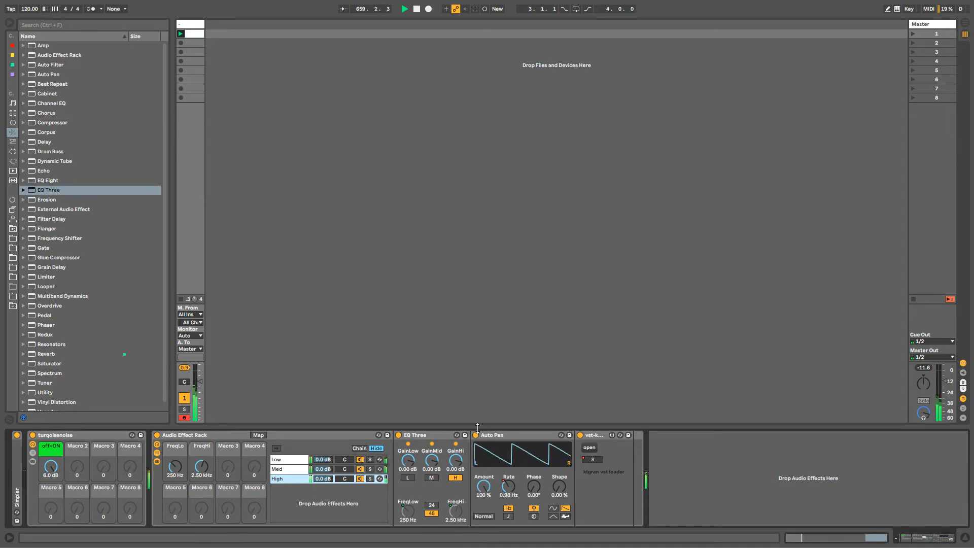
{"action": "left_click_drag", "start_coordinate": [49, 74], "coordinate": [464, 485]}
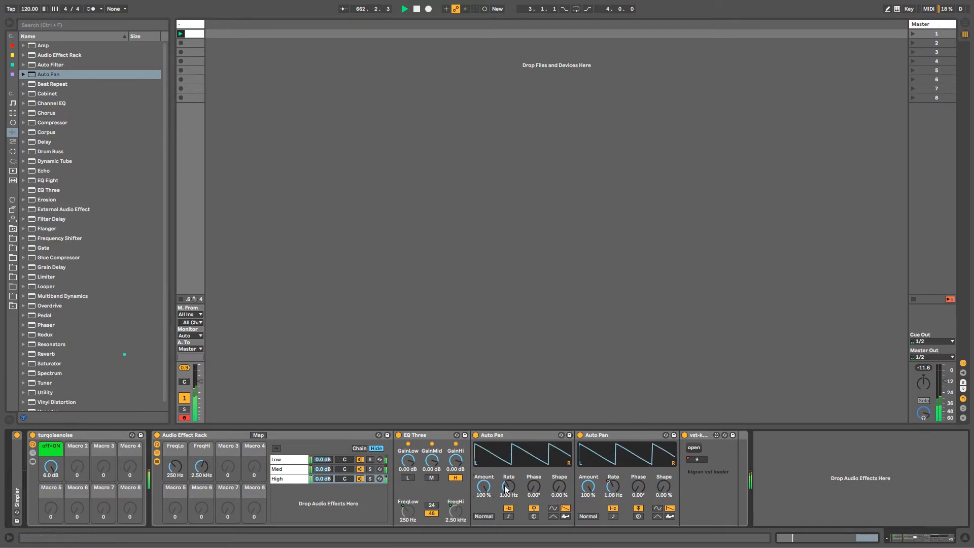
{"action": "left_click_drag", "start_coordinate": [506, 488], "coordinate": [505, 498]}
{"action": "left_click", "coordinate": [553, 508]}
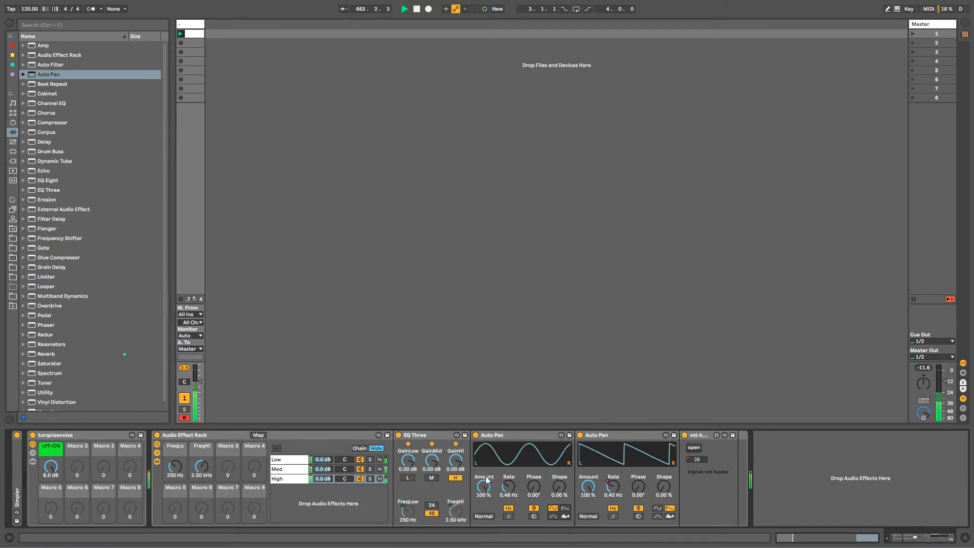
{"action": "left_click_drag", "start_coordinate": [499, 433], "coordinate": [603, 434]}
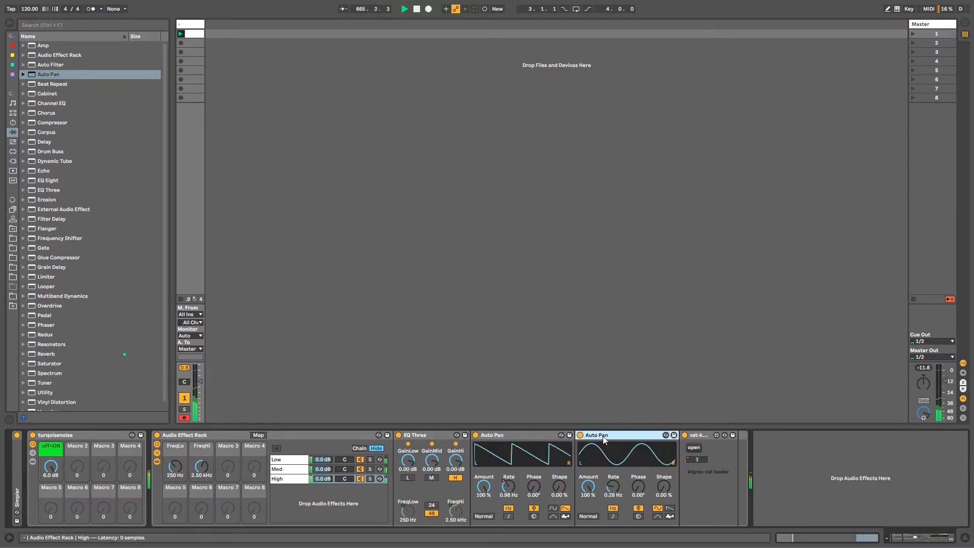
Paste the slow sine Auto Pan into the Med chain and place it after the existing Auto Pan.
{"action": "left_click", "coordinate": [296, 469]}
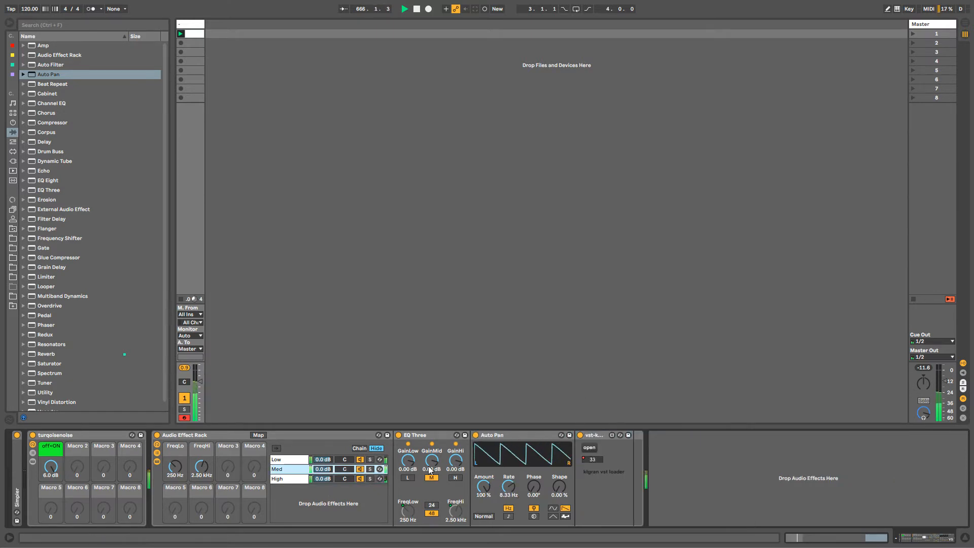
{"action": "left_click", "coordinate": [523, 434]}
{"action": "key", "text": "ctrl+v"}
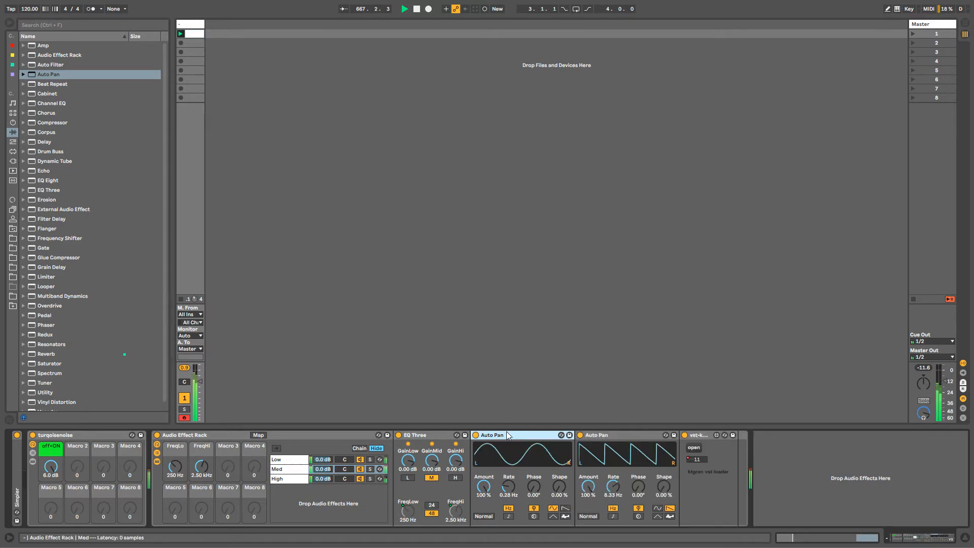
{"action": "left_click_drag", "start_coordinate": [509, 435], "coordinate": [591, 484]}
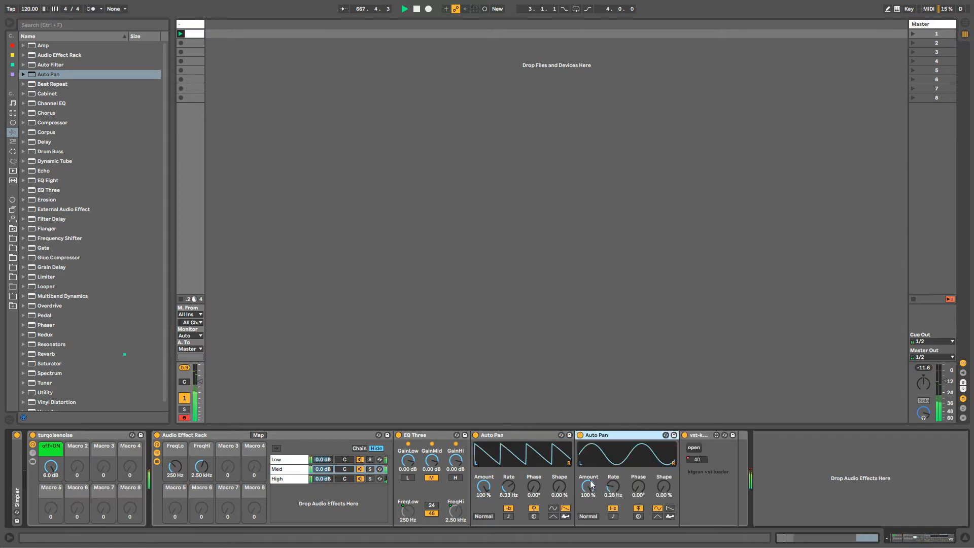
Paste the sine Auto Pan after the Low chain's first one, and set its rate to 0.36 Hz and Amount to 91.3%.
{"action": "left_click", "coordinate": [305, 459]}
{"action": "left_click", "coordinate": [592, 436]}
{"action": "key", "text": "ctrl+v"}
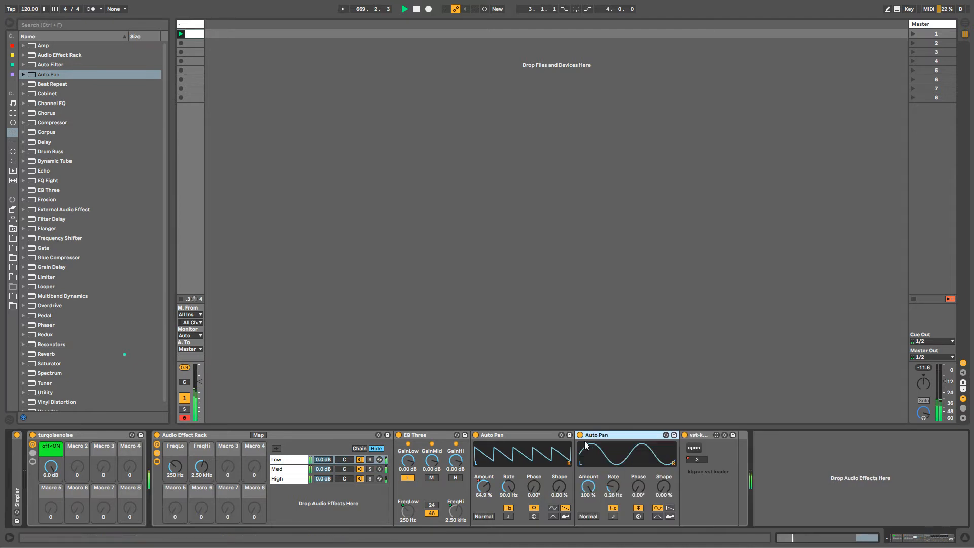
{"action": "left_click_drag", "start_coordinate": [616, 492], "coordinate": [616, 486]}
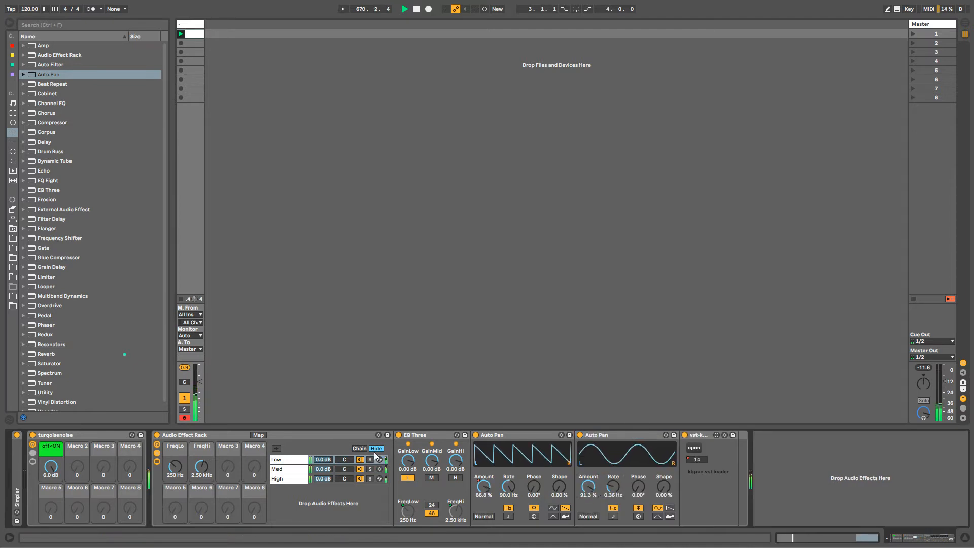
In the Med chain's VST preset automation, draw a raised level of about 30 at bar 14 and low levels between bars 15 and 16.
{"action": "left_click", "coordinate": [294, 470]}
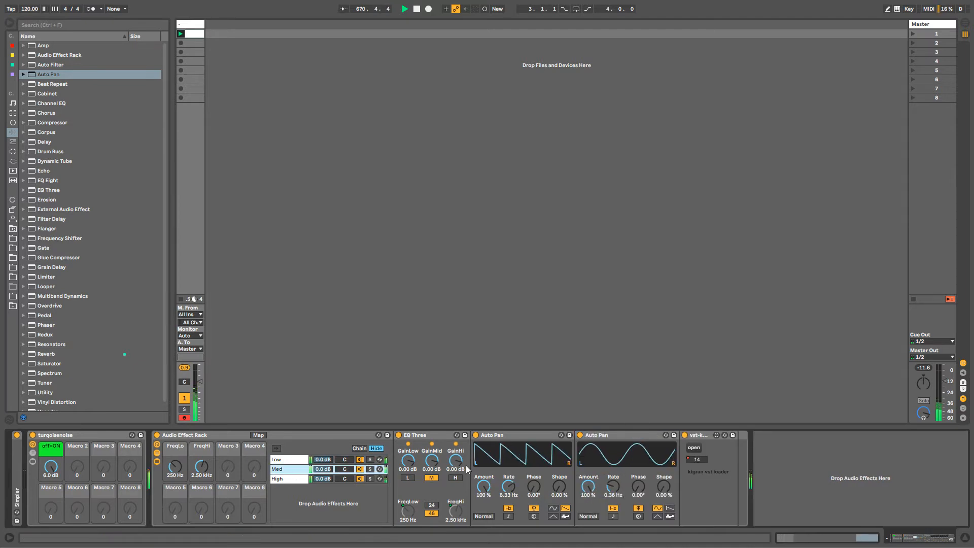
{"action": "right_click", "coordinate": [705, 458]}
{"action": "left_click", "coordinate": [706, 466]}
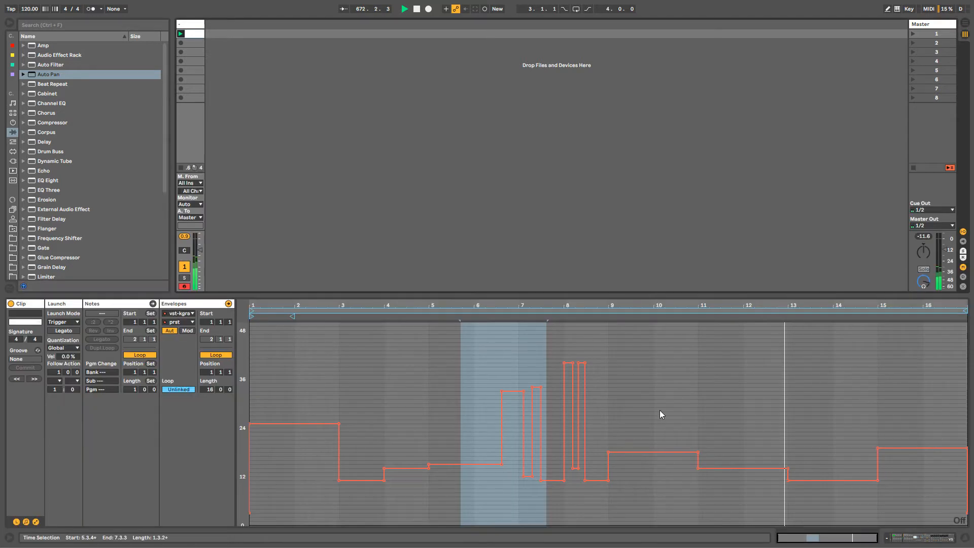
{"action": "left_click_drag", "start_coordinate": [834, 404], "coordinate": [854, 401]}
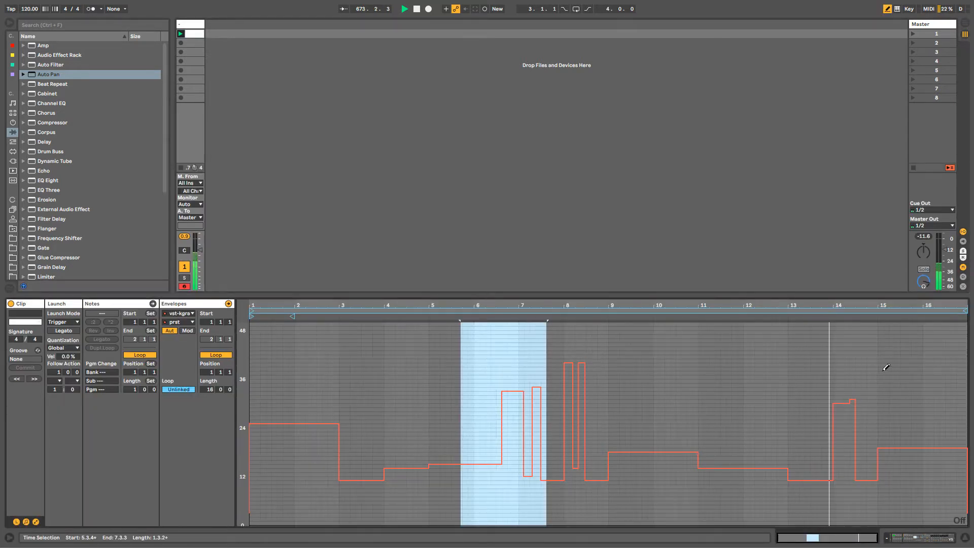
{"action": "left_click_drag", "start_coordinate": [909, 508], "coordinate": [928, 488]}
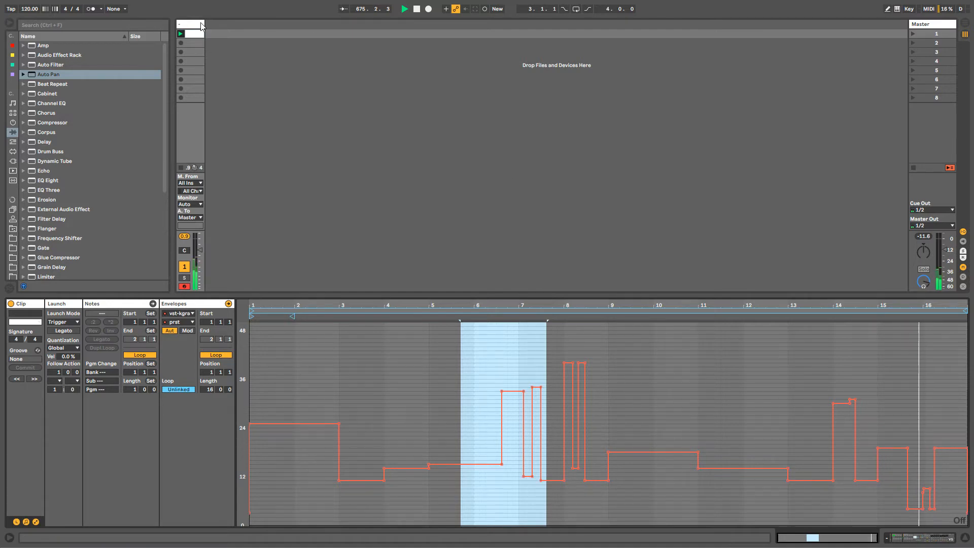
{"action": "key", "text": "b"}
Check the High and Low chains' devices, and lower the rate of the Low chain's second Auto Pan to about 0.3 Hz.
{"action": "key", "text": "shift+Tab"}
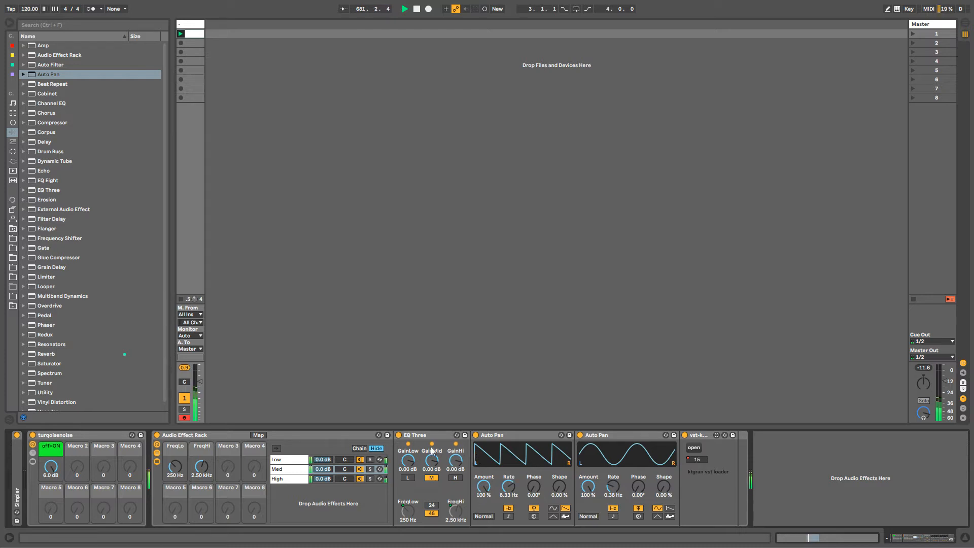
{"action": "left_click", "coordinate": [286, 479]}
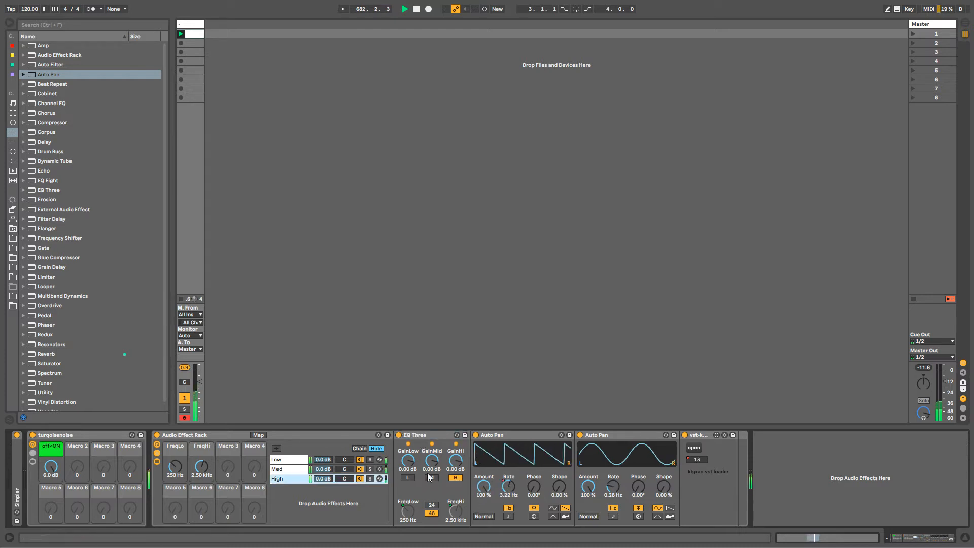
{"action": "left_click", "coordinate": [289, 460]}
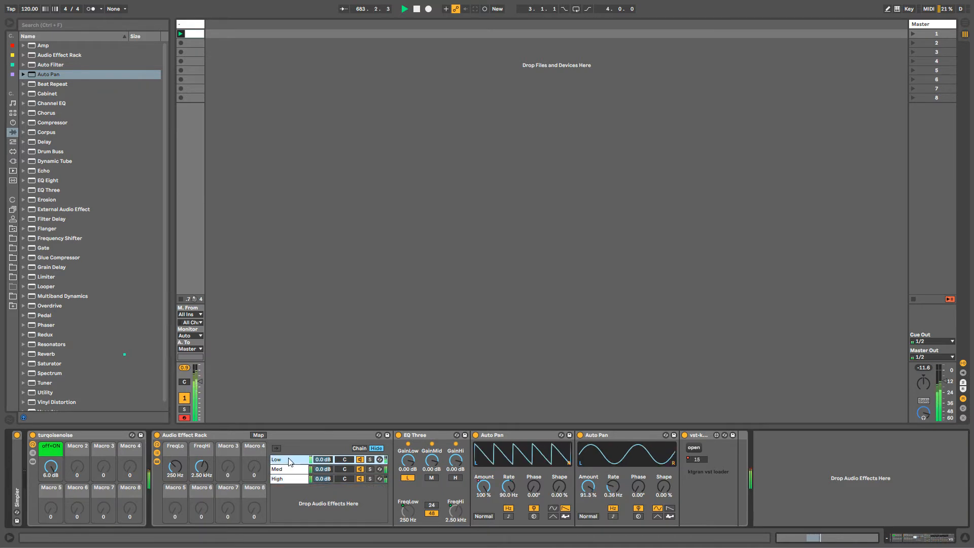
{"action": "left_click", "coordinate": [292, 478]}
{"action": "left_click", "coordinate": [295, 465]}
{"action": "left_click", "coordinate": [610, 488]}
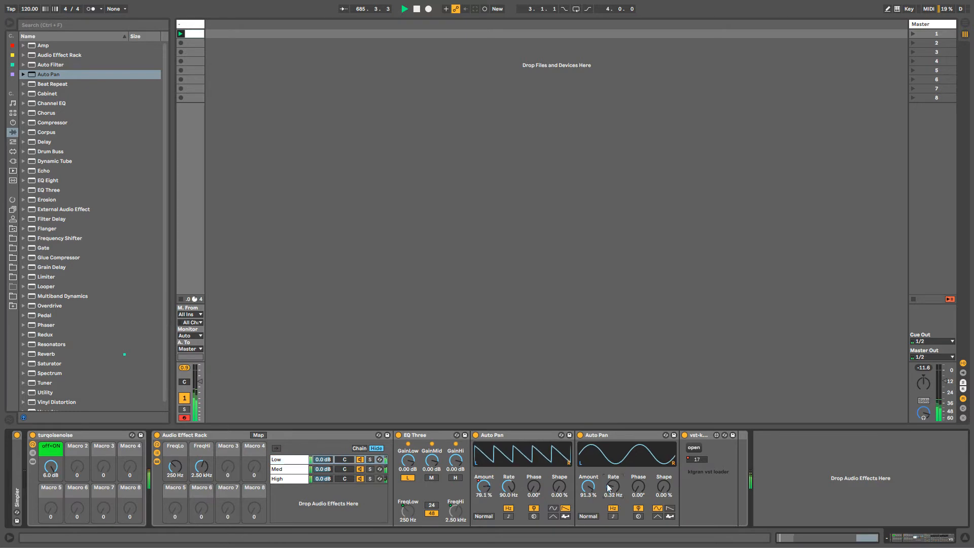
Set the effect rack's FreqHi macro to 5.79 kHz and its FreqLo macro to 2.17 kHz.
{"action": "left_click", "coordinate": [278, 464]}
{"action": "left_click_drag", "start_coordinate": [202, 467], "coordinate": [201, 456]}
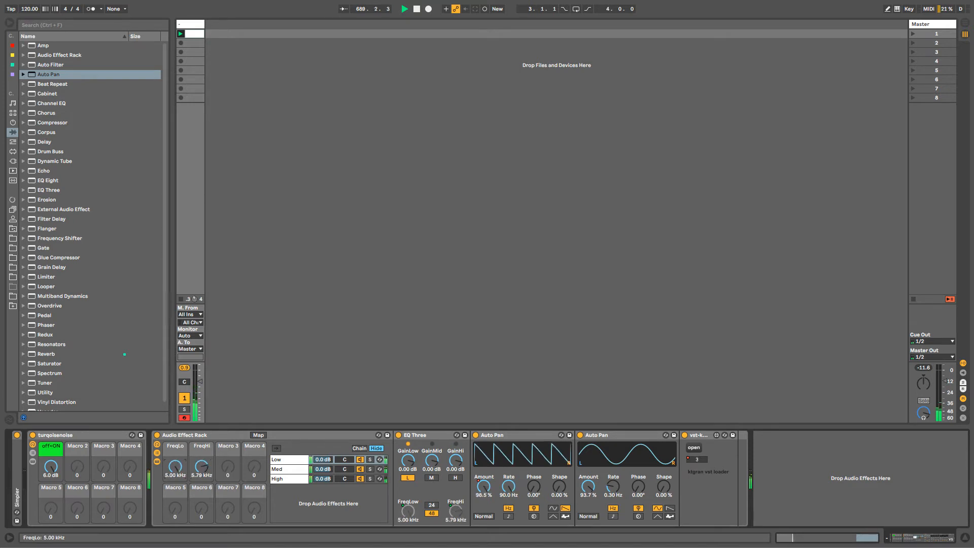
{"action": "right_click", "coordinate": [176, 466]}
{"action": "left_click", "coordinate": [188, 477]}
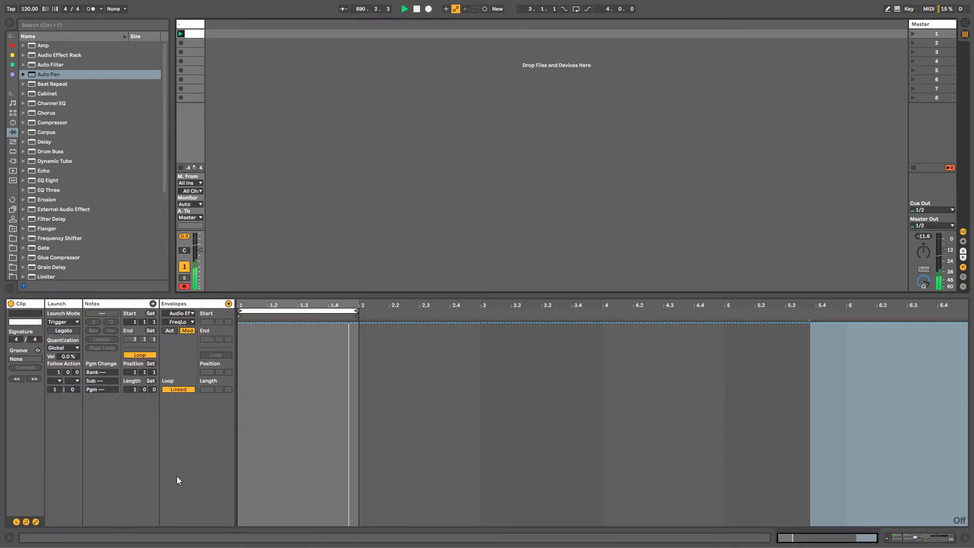
{"action": "left_click", "coordinate": [185, 24]}
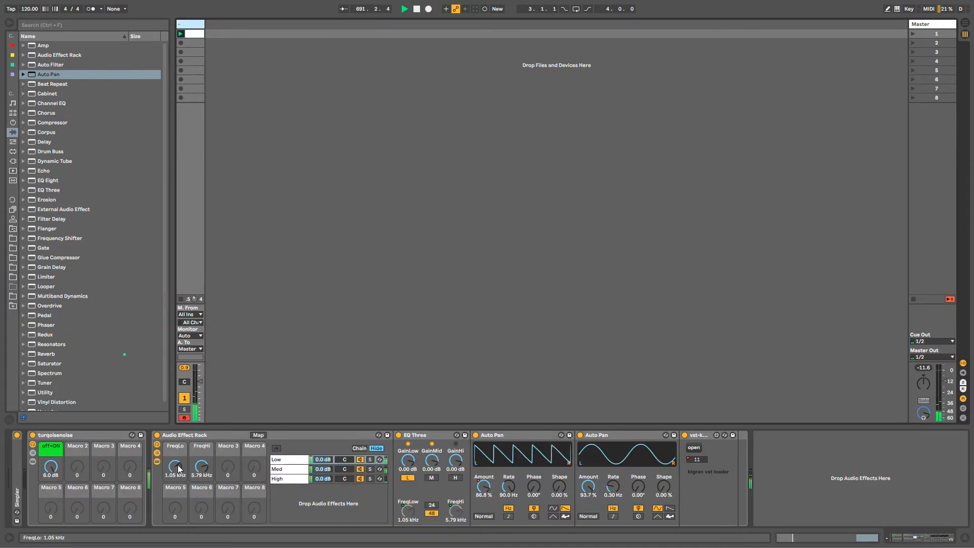
{"action": "left_click_drag", "start_coordinate": [179, 469], "coordinate": [179, 459]}
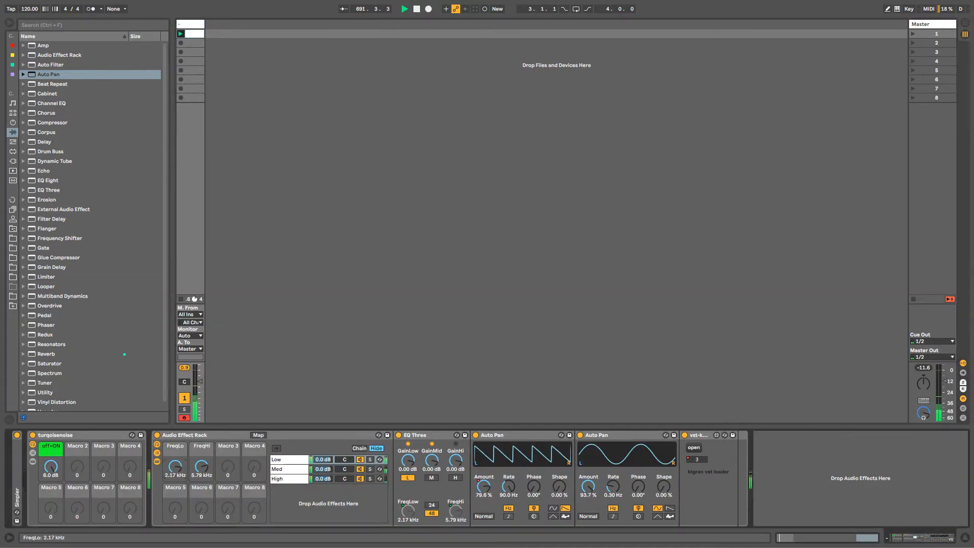
Show the FreqLo macro's automation in the clip, unlink its envelope, and set the loop length to 7.3.1.
{"action": "right_click", "coordinate": [178, 469]}
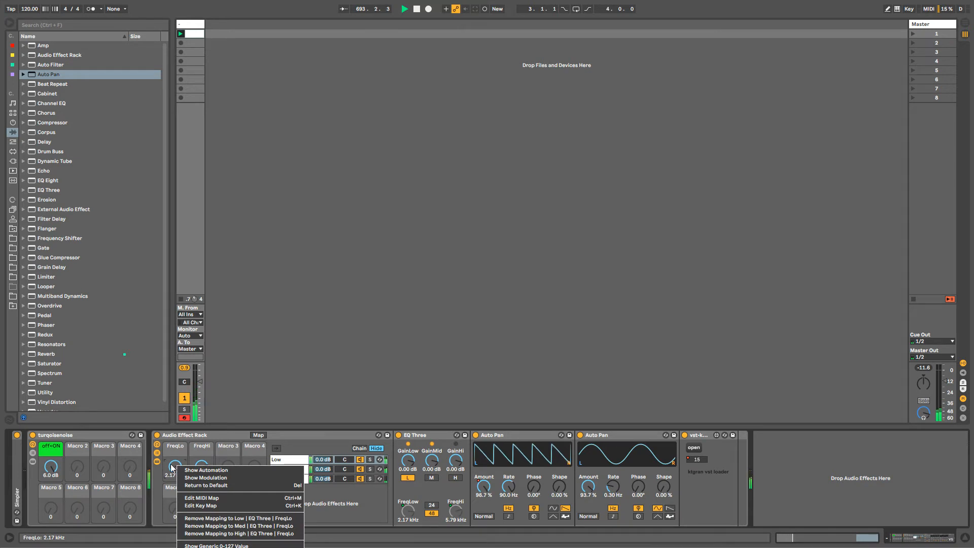
{"action": "left_click", "coordinate": [172, 467]}
{"action": "right_click", "coordinate": [173, 467]}
{"action": "left_click", "coordinate": [205, 470]}
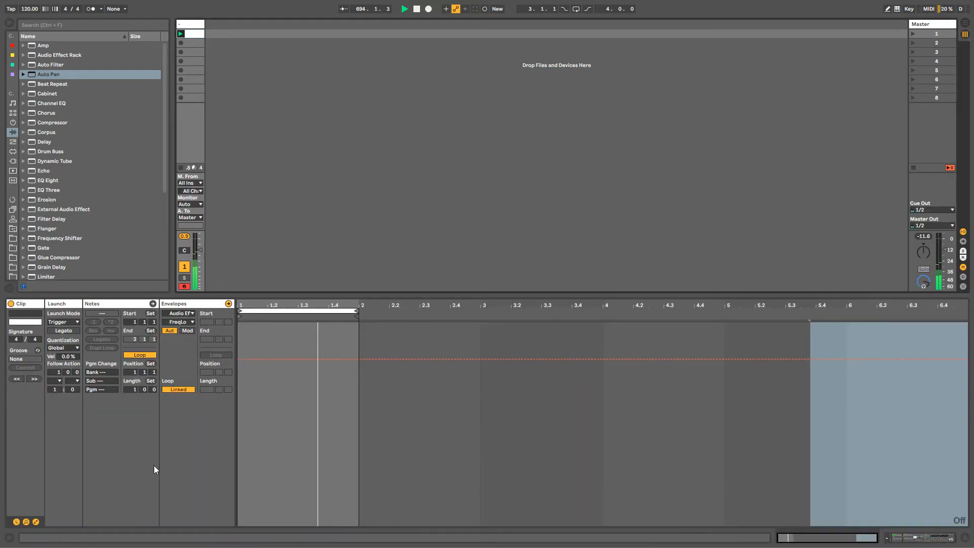
{"action": "left_click", "coordinate": [179, 389]}
{"action": "left_click_drag", "start_coordinate": [207, 389], "coordinate": [203, 179]}
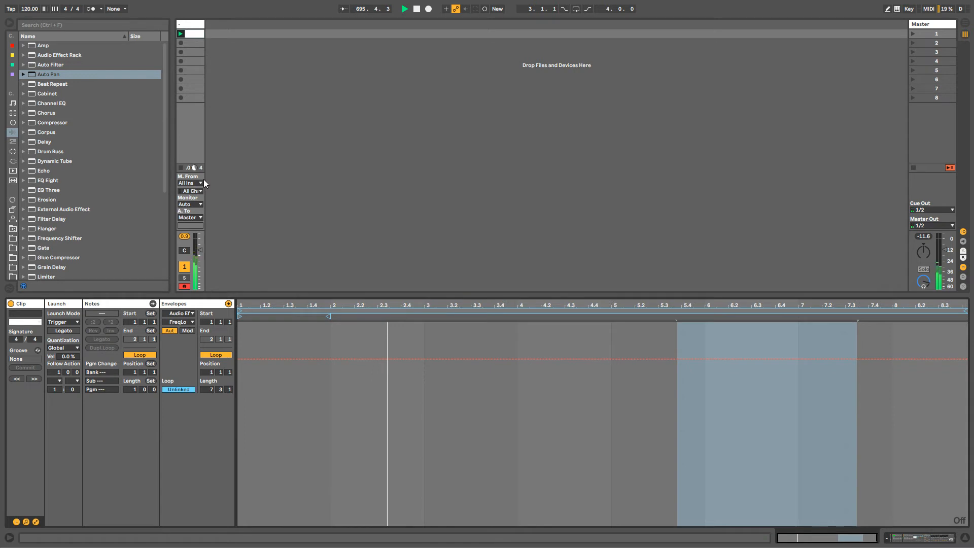
Record a varied movement of the effect rack's FreqLo macro into the clip and show its automation envelope.
{"action": "left_click", "coordinate": [186, 27]}
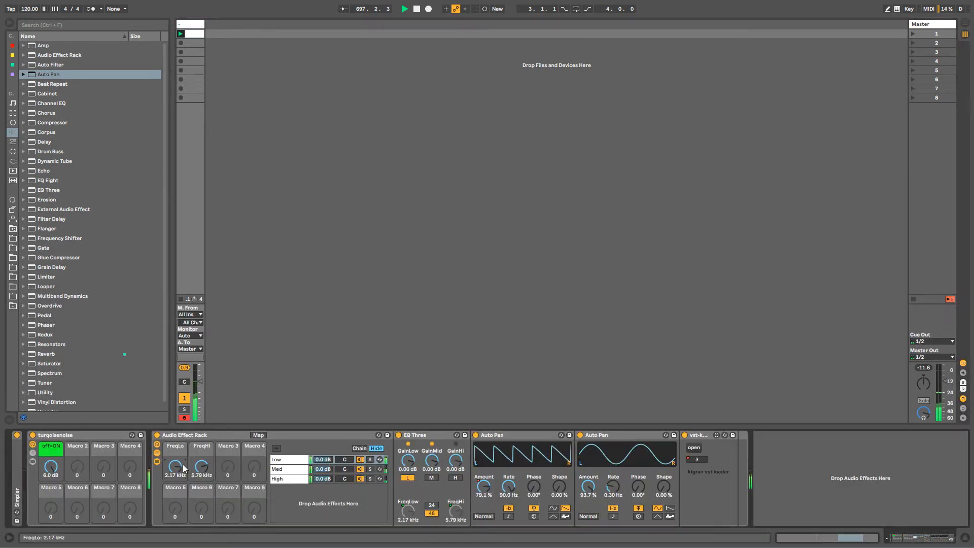
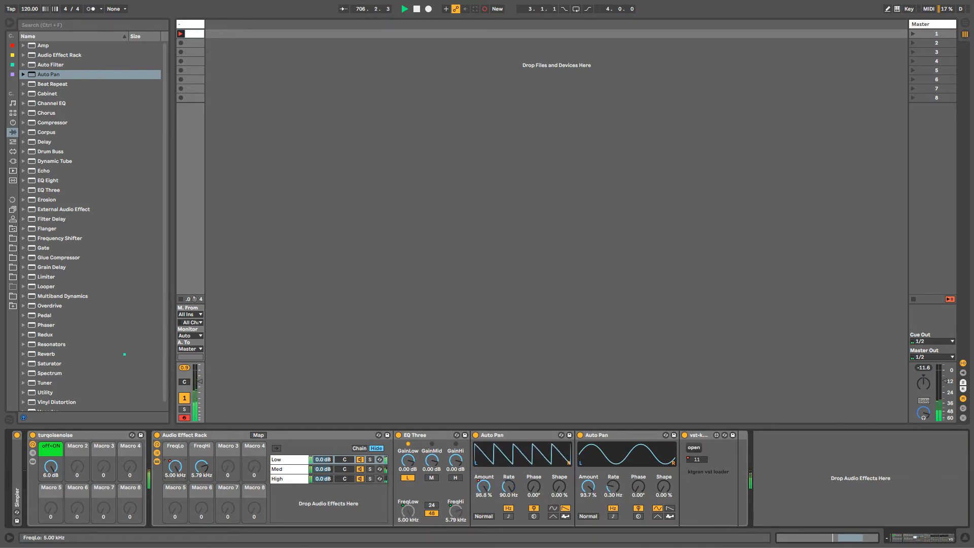
{"action": "right_click", "coordinate": [177, 467]}
{"action": "left_click", "coordinate": [188, 471]}
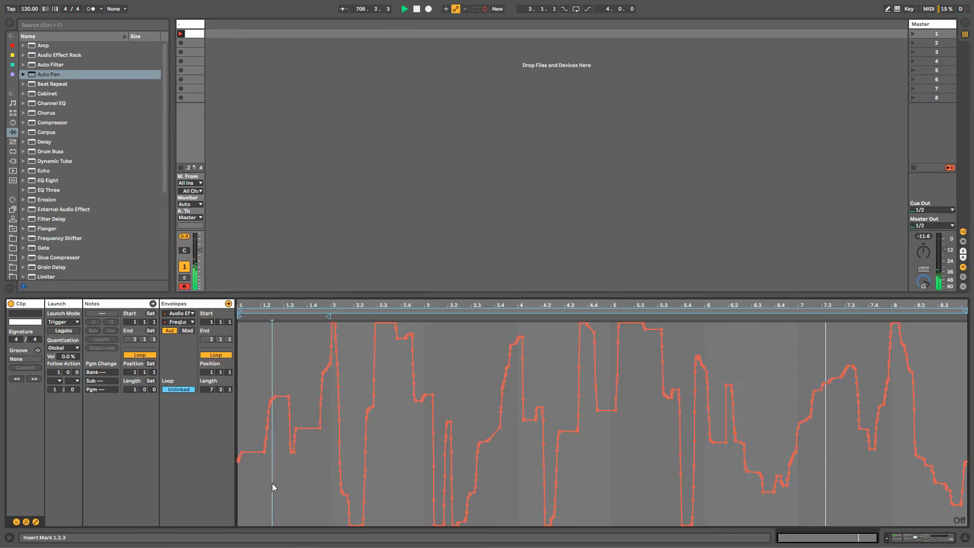
Cut the entire recorded FreqLo automation curve from the clip envelope.
{"action": "left_click", "coordinate": [272, 483]}
{"action": "key", "text": "ctrl+a"}
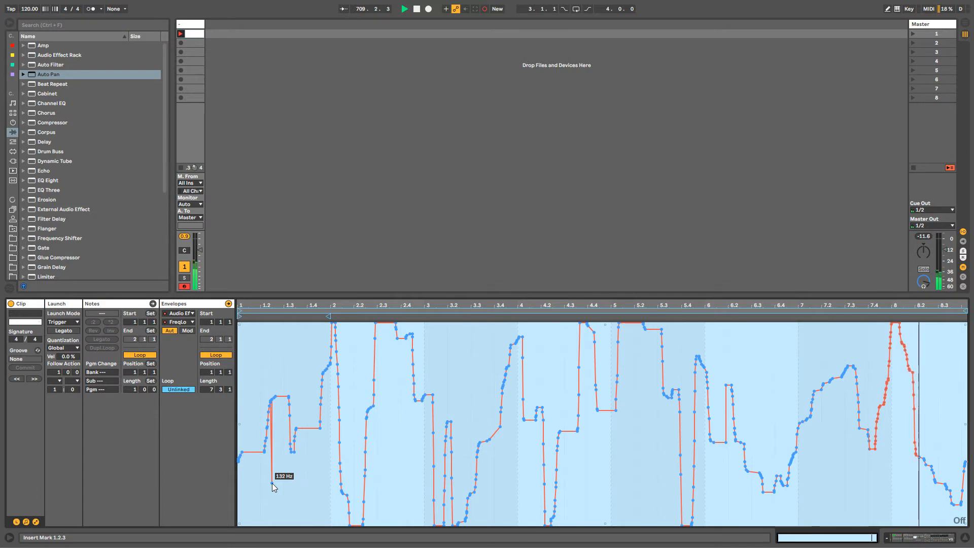
{"action": "key", "text": "Delete"}
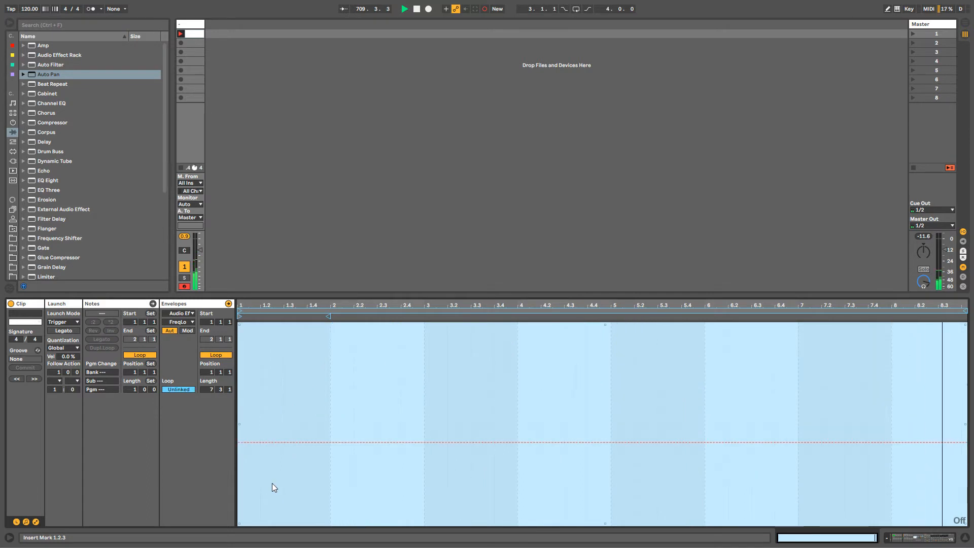
Show the FreqLo macro's modulation envelope in the clip.
{"action": "left_click", "coordinate": [182, 24]}
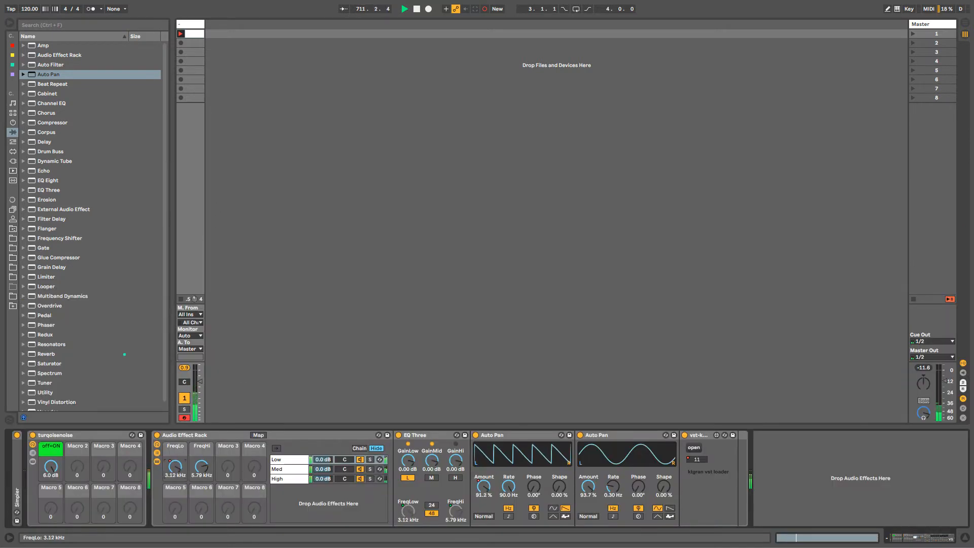
{"action": "right_click", "coordinate": [174, 467]}
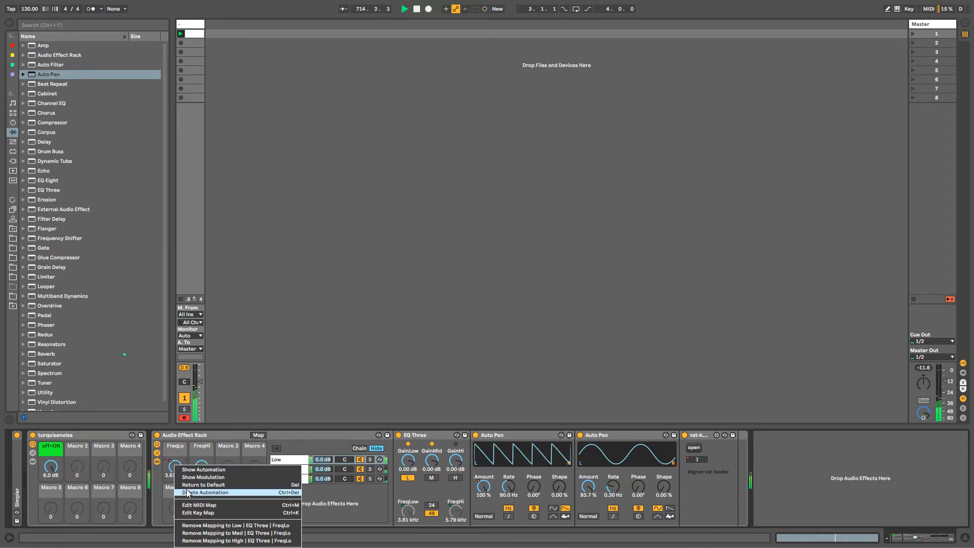
{"action": "left_click", "coordinate": [178, 465]}
{"action": "right_click", "coordinate": [178, 467]}
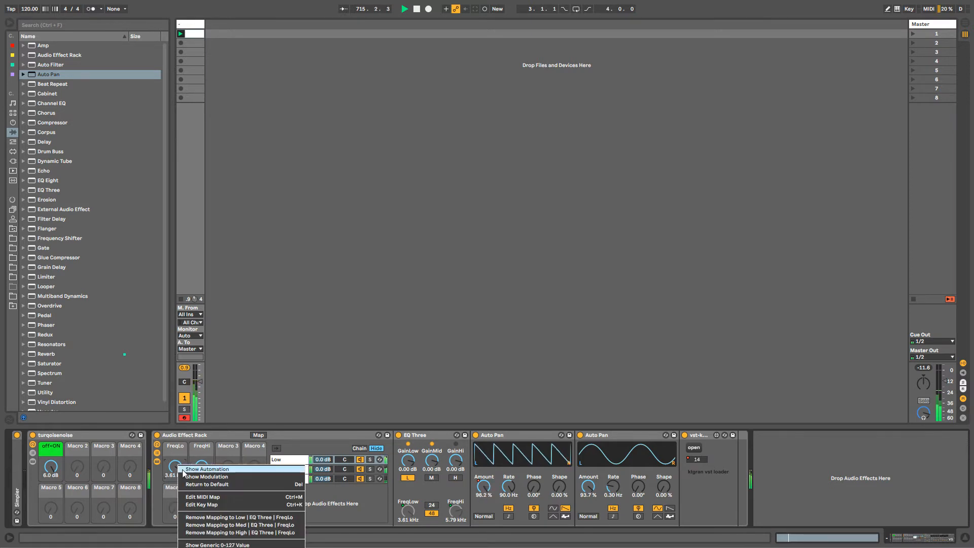
{"action": "left_click", "coordinate": [187, 476]}
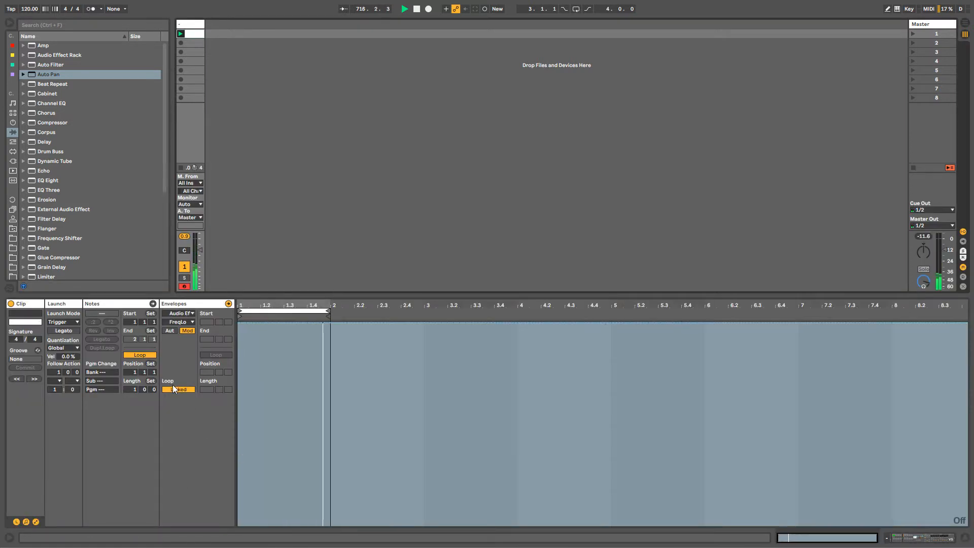
Unlink the FreqLo modulation envelope, paste the cut curve, and extend its loop to the curve's end near 8.4.
{"action": "left_click", "coordinate": [174, 389]}
{"action": "left_click", "coordinate": [239, 410]}
{"action": "key", "text": "ctrl+v"}
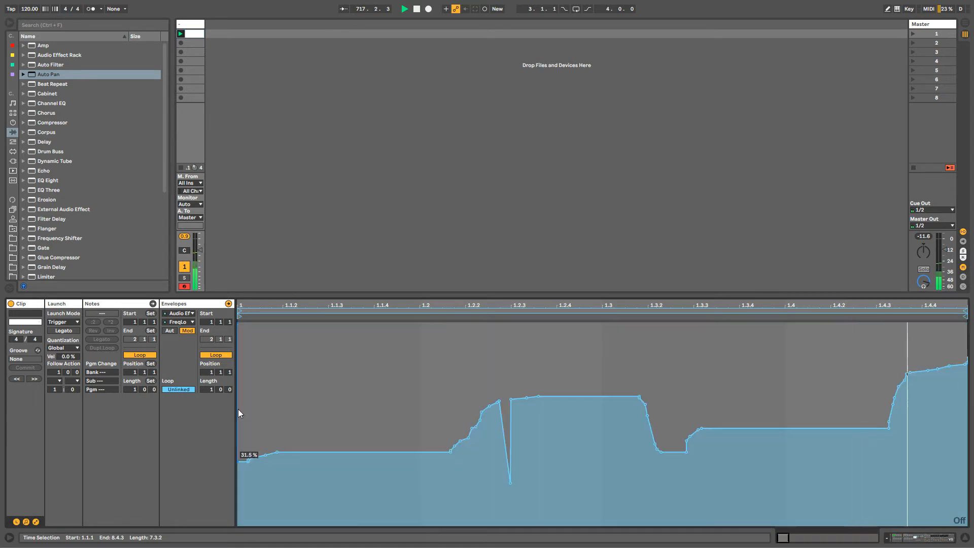
{"action": "double_click", "coordinate": [238, 305]}
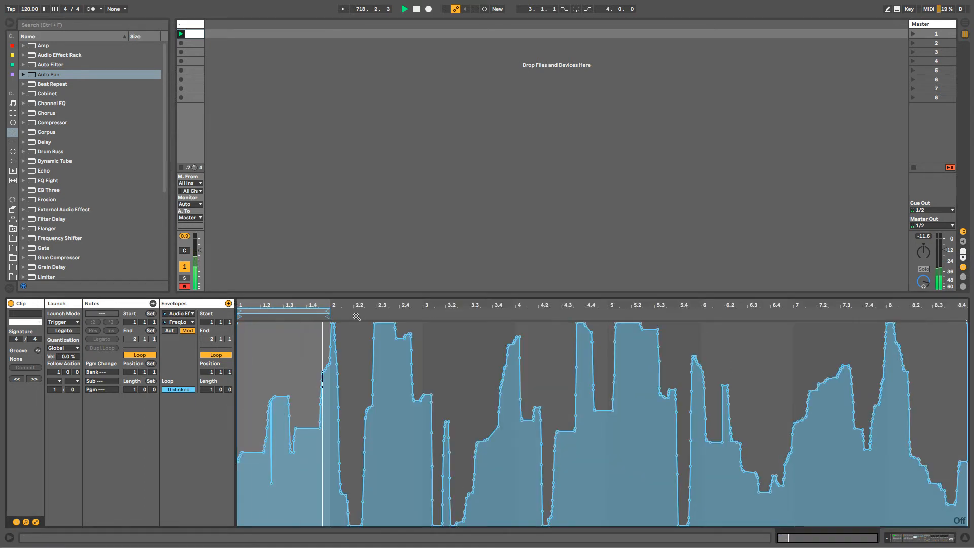
{"action": "left_click_drag", "start_coordinate": [330, 312], "coordinate": [898, 327]}
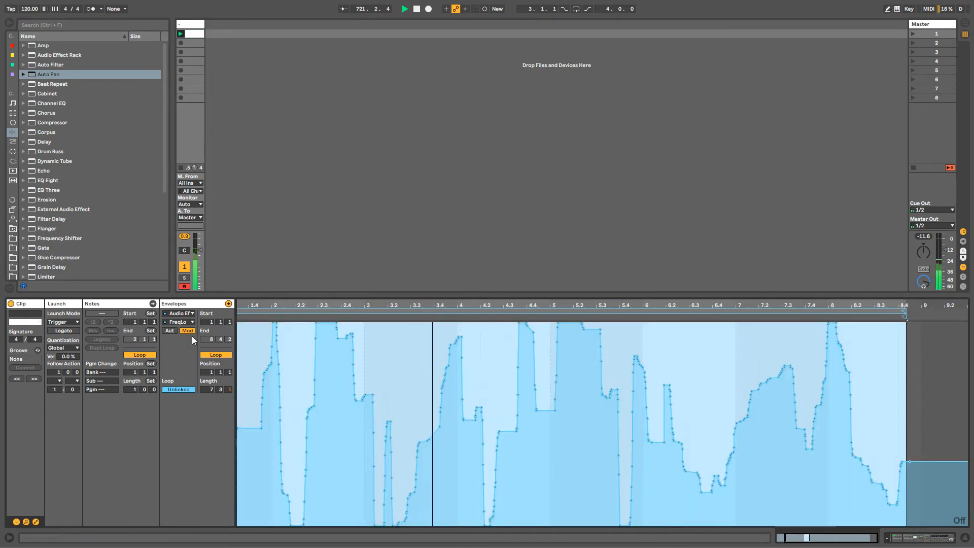
Paste the same curve into FreqLo's automation envelope and unlink it with a loop length of 8.0.2.
{"action": "left_click", "coordinate": [170, 331]}
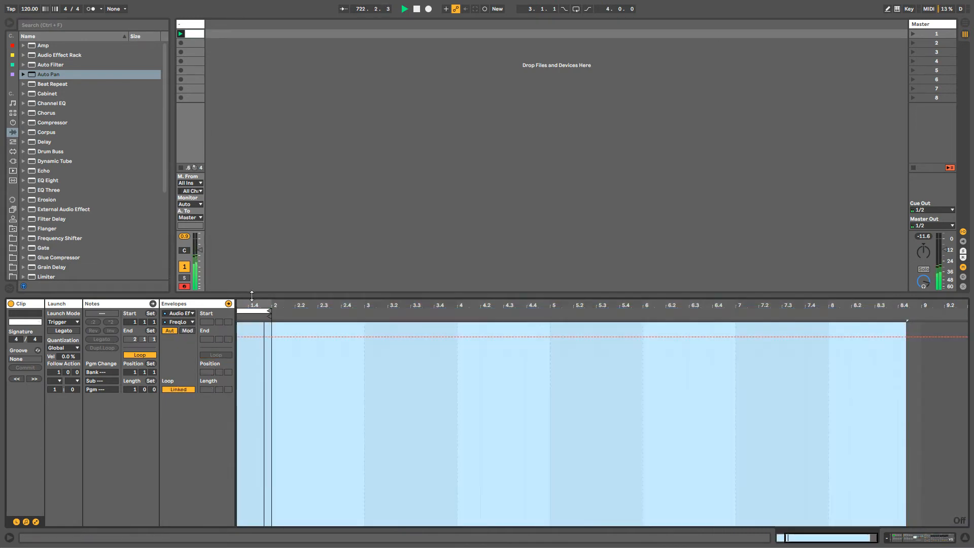
{"action": "key", "text": "z"}
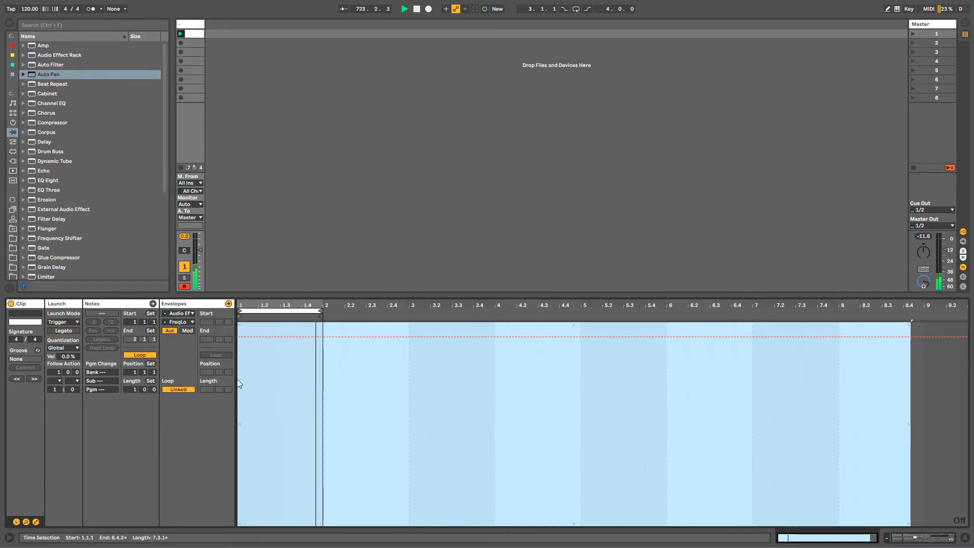
{"action": "key", "text": "ctrl+v"}
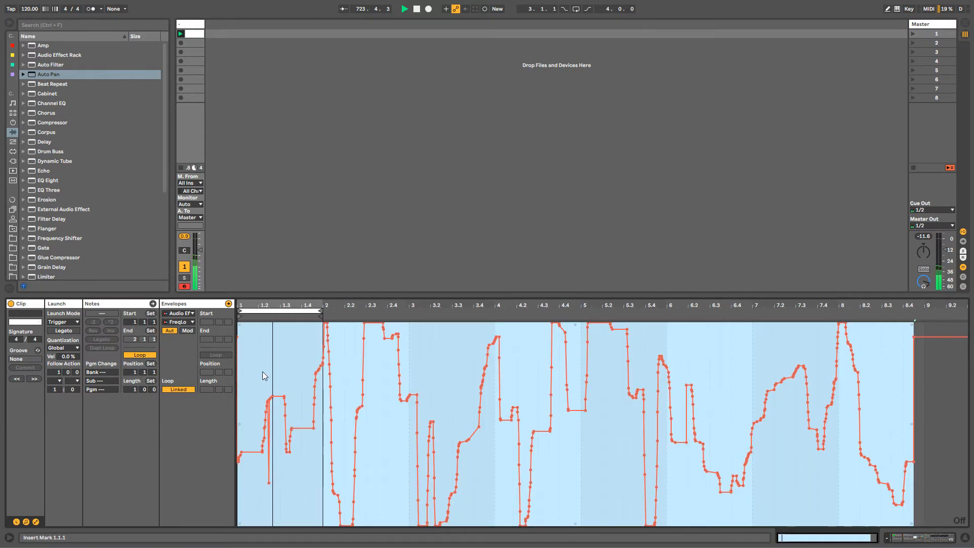
{"action": "left_click", "coordinate": [179, 389]}
{"action": "double_click", "coordinate": [240, 306]}
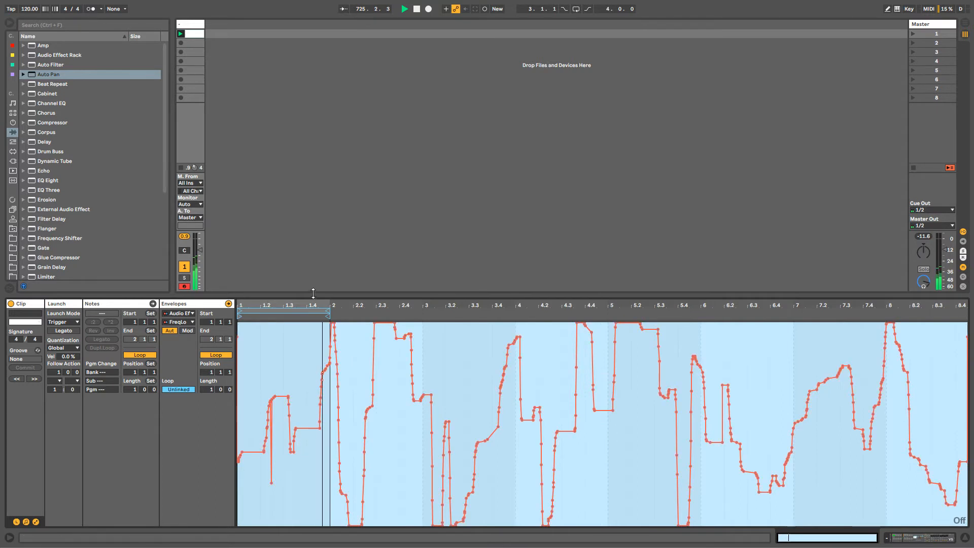
{"action": "left_click_drag", "start_coordinate": [328, 315], "coordinate": [920, 311]}
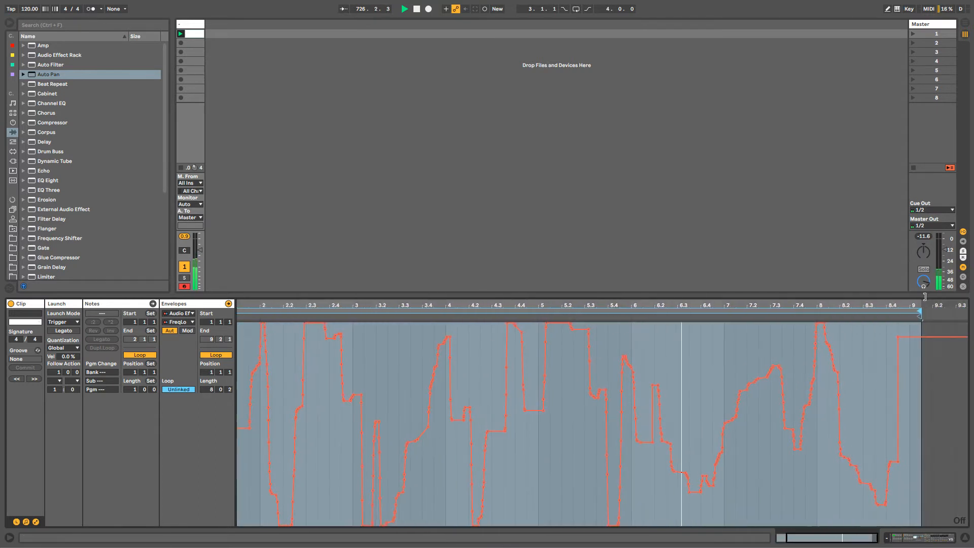
Compress the whole FreqLo automation curve to end at about bar 8, and squeeze its section around bars 3 to 4.
{"action": "key", "text": "ctrl+a"}
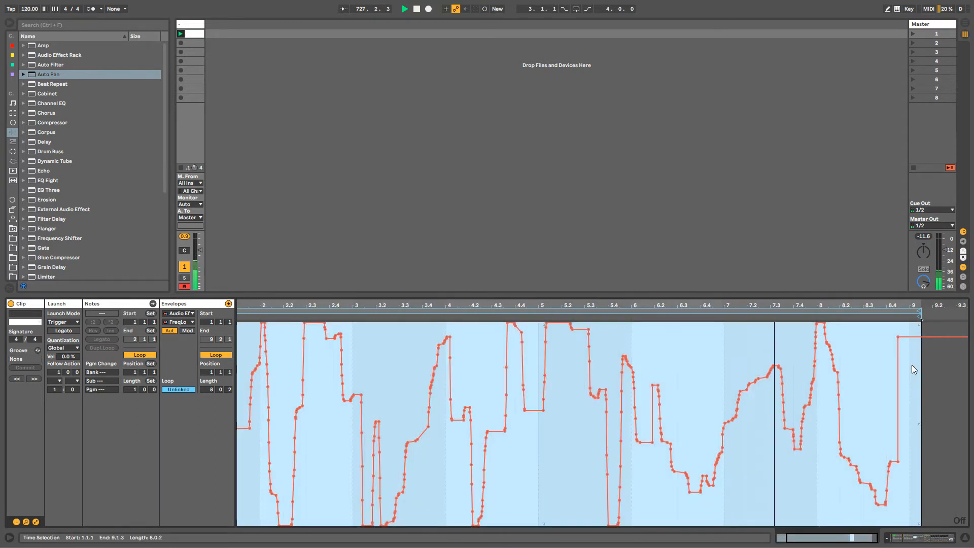
{"action": "left_click", "coordinate": [912, 365]}
{"action": "left_click_drag", "start_coordinate": [896, 422], "coordinate": [822, 423]}
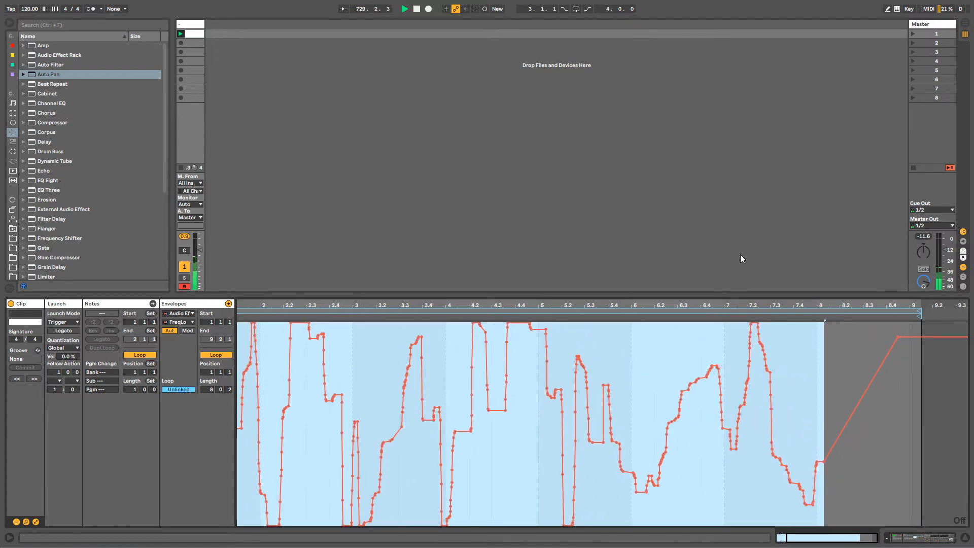
{"action": "left_click_drag", "start_coordinate": [740, 304], "coordinate": [741, 297]}
{"action": "left_click_drag", "start_coordinate": [435, 355], "coordinate": [553, 423]}
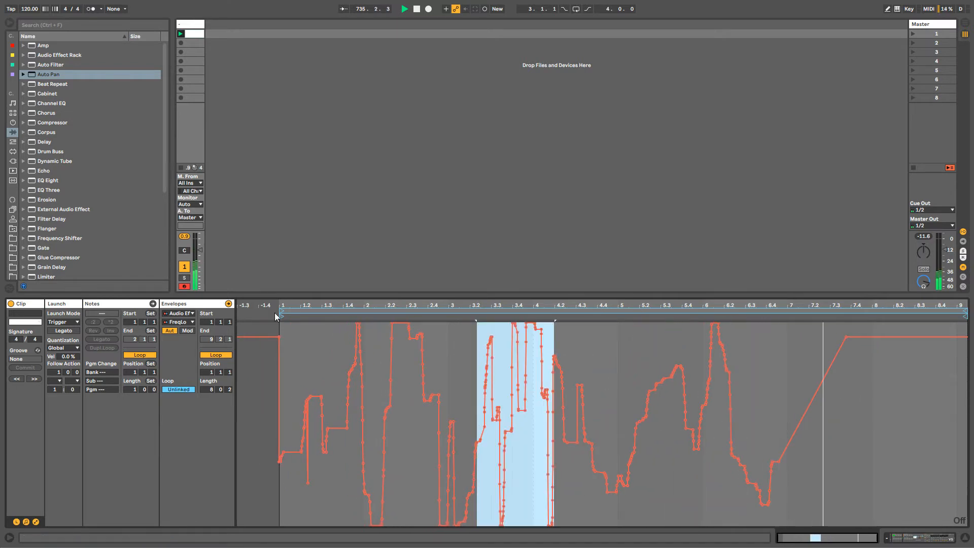
Set the FreqLo automation loop to start at 1.1.3 and shorten it to about 5.3.0, matching the curve's end.
{"action": "left_click_drag", "start_coordinate": [280, 311], "coordinate": [286, 312]}
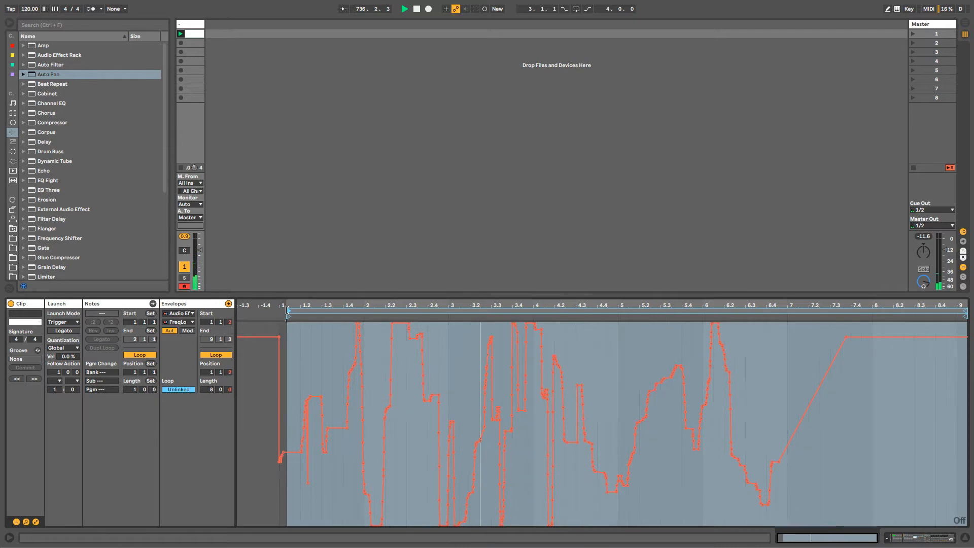
{"action": "left_click_drag", "start_coordinate": [965, 311], "coordinate": [781, 333]}
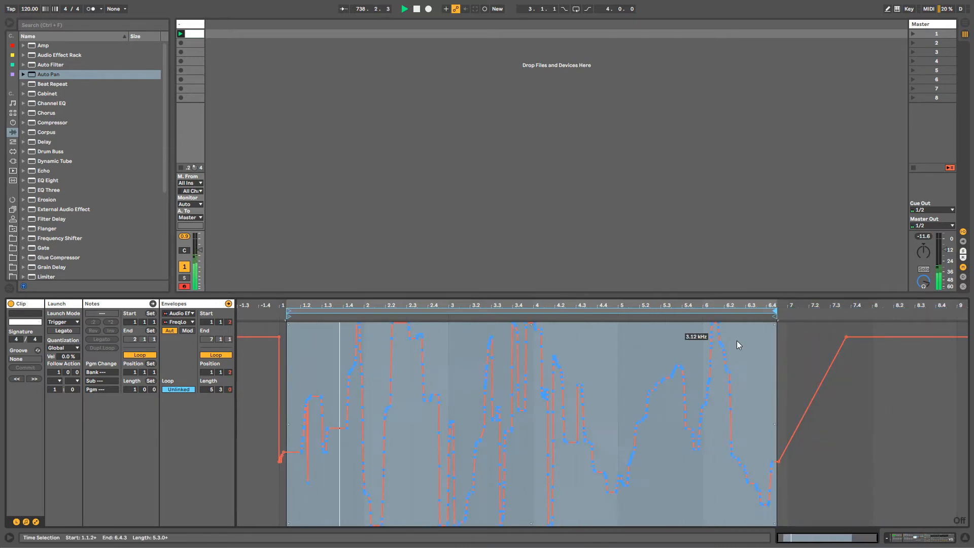
{"action": "left_click", "coordinate": [446, 355]}
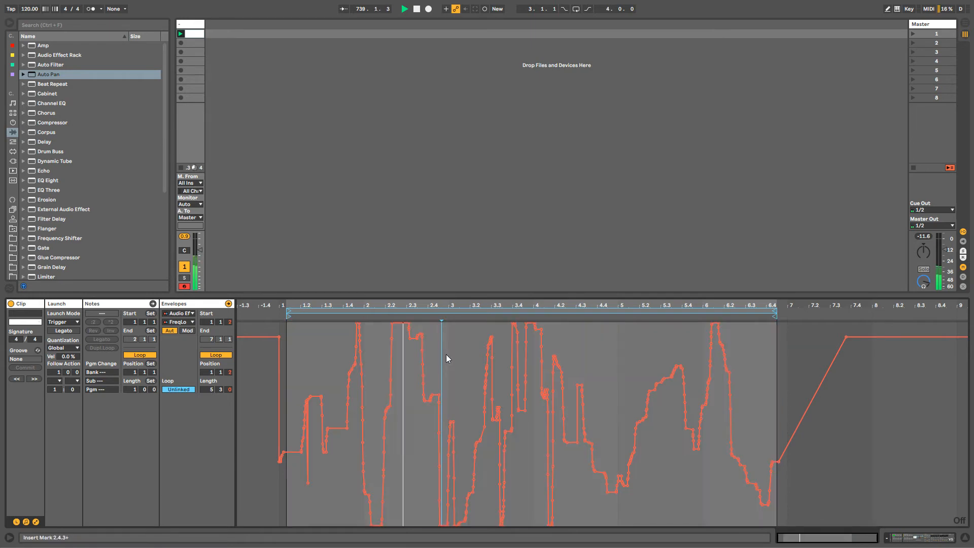
Simplify the FreqLo automation curve across nearly the whole loop, from about 1.1.3 to 6.4.1.
{"action": "left_click", "coordinate": [299, 378]}
{"action": "left_click_drag", "start_coordinate": [289, 377], "coordinate": [770, 361]}
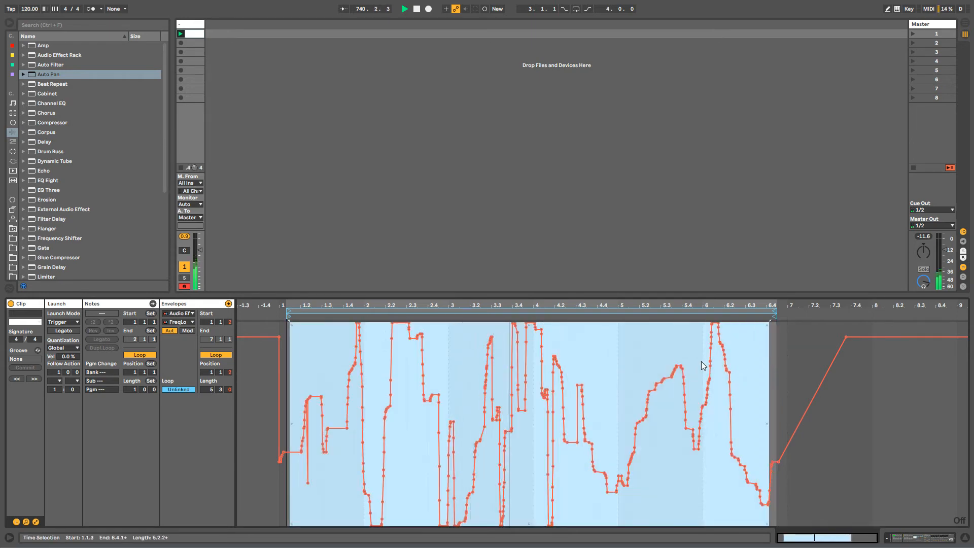
{"action": "right_click", "coordinate": [703, 359]}
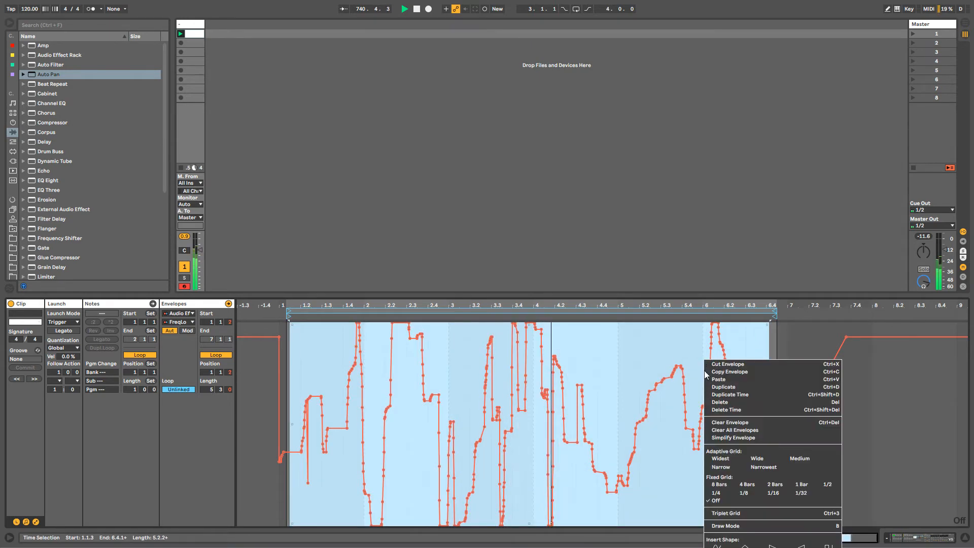
{"action": "left_click", "coordinate": [717, 436]}
{"action": "left_click", "coordinate": [585, 465]}
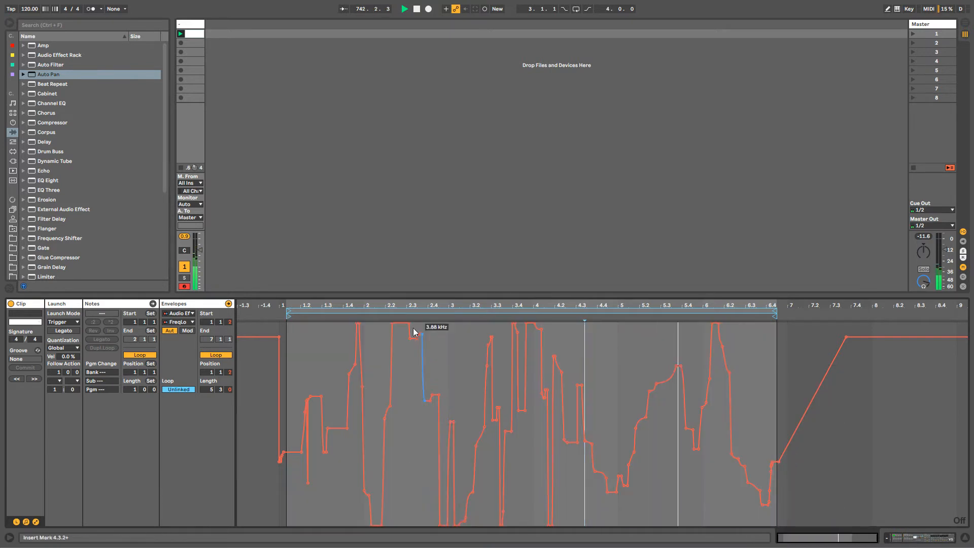
Add Corpus before the Audio Effect Rack with decay 1.87 s, material 38%, tune 34.30 and dry/wet 100%.
{"action": "key", "text": "shift+Tab"}
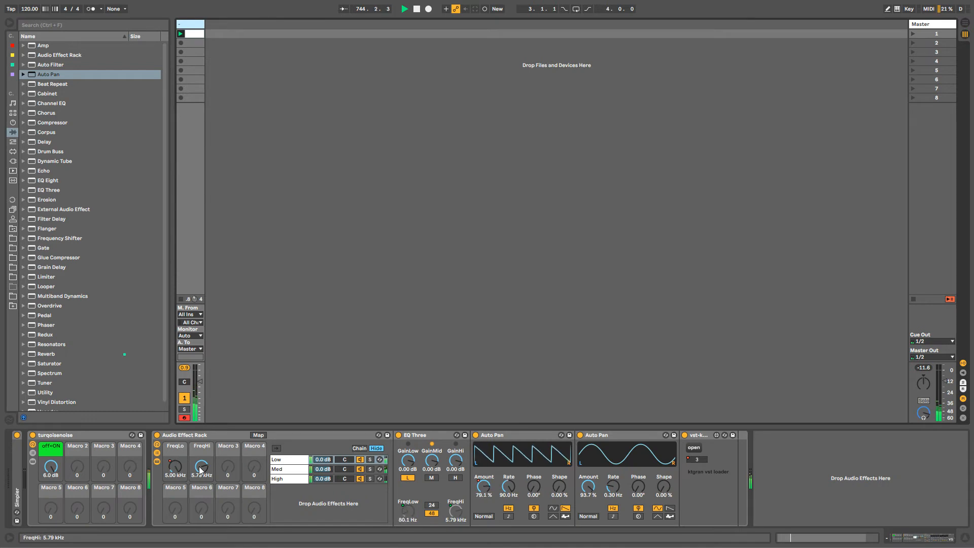
{"action": "mouse_move", "coordinate": [175, 466]}
{"action": "left_mouse_down"}
{"action": "mouse_move", "coordinate": [172, 475]}
{"action": "mouse_move", "coordinate": [193, 472]}
{"action": "left_mouse_up"}
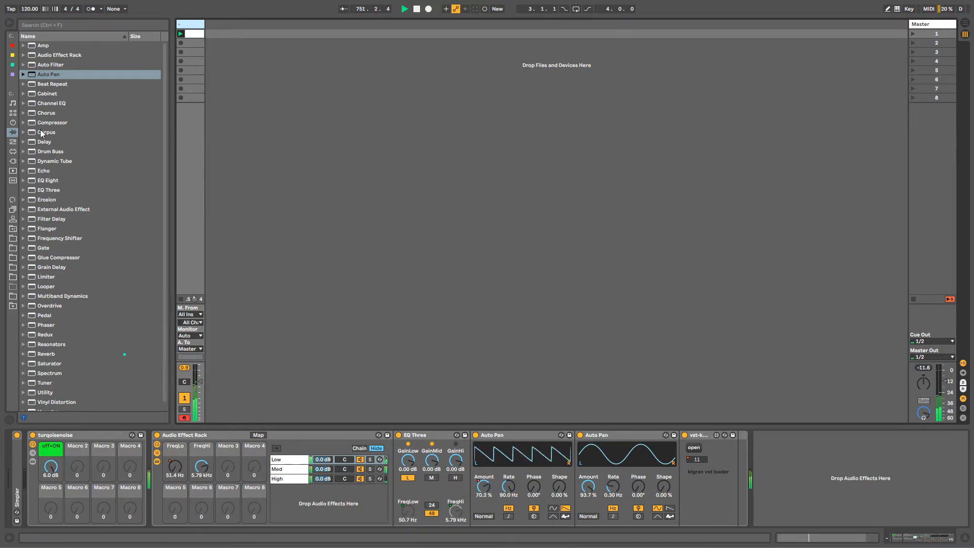
{"action": "left_click_drag", "start_coordinate": [41, 132], "coordinate": [223, 472]}
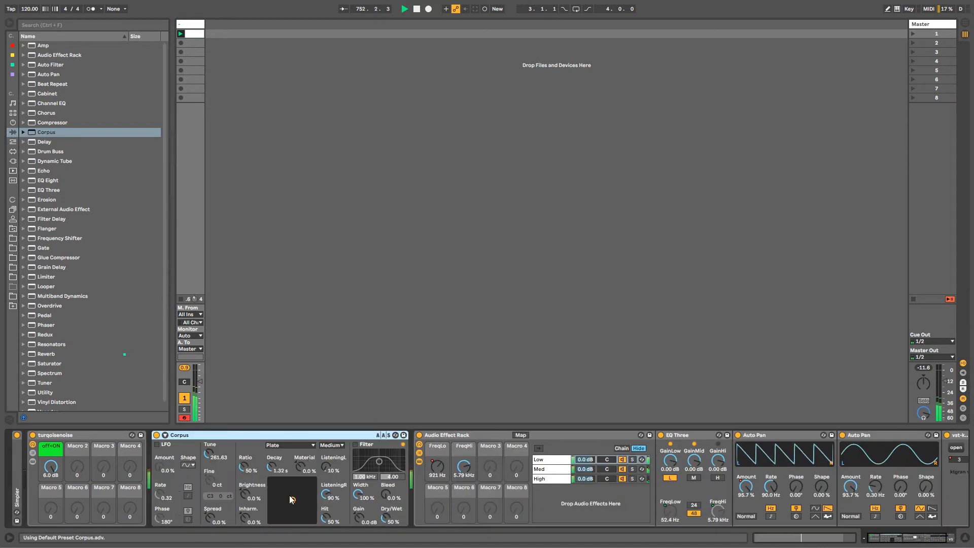
{"action": "left_click_drag", "start_coordinate": [292, 500], "coordinate": [297, 491]}
{"action": "left_click_drag", "start_coordinate": [208, 454], "coordinate": [208, 446]}
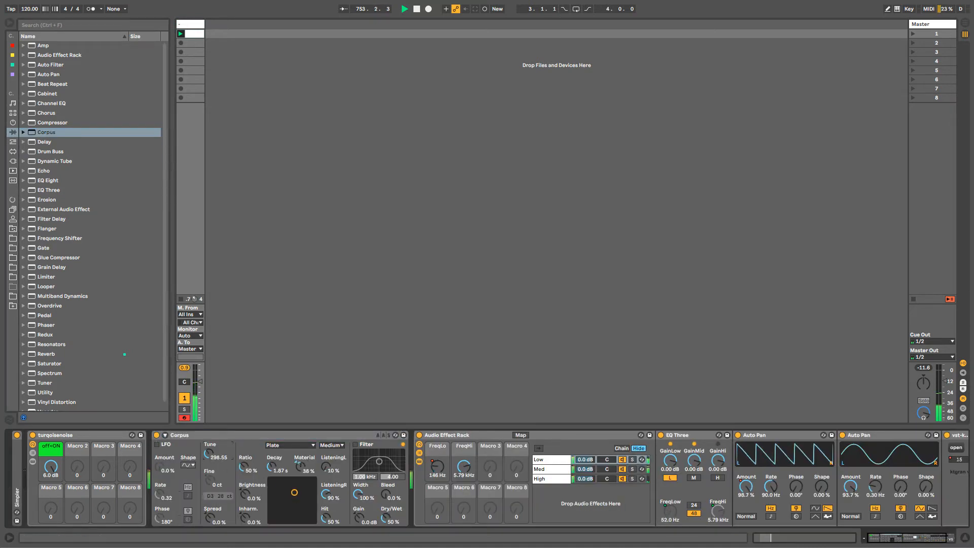
{"action": "left_click_drag", "start_coordinate": [388, 509], "coordinate": [388, 482]}
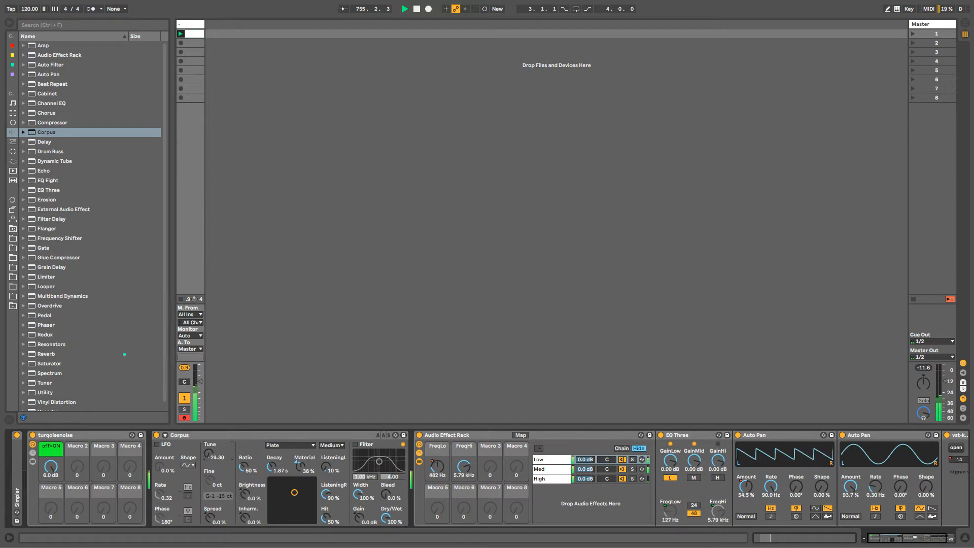
Paste the copied curve into Corpus's Tune modulation envelope, unlink the envelope, and extend its loop to end at 8.4.3.
{"action": "right_click", "coordinate": [208, 454]}
{"action": "left_click", "coordinate": [216, 462]}
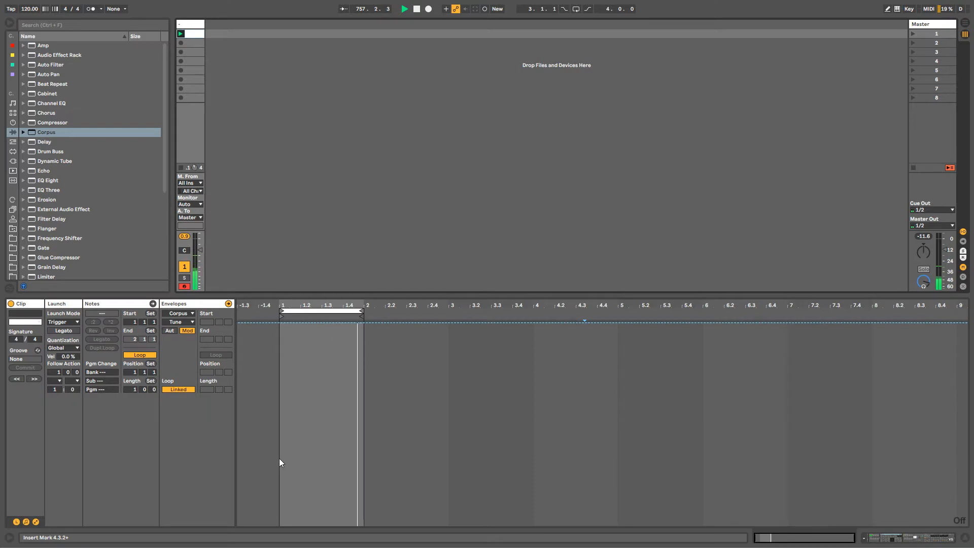
{"action": "left_click", "coordinate": [184, 388]}
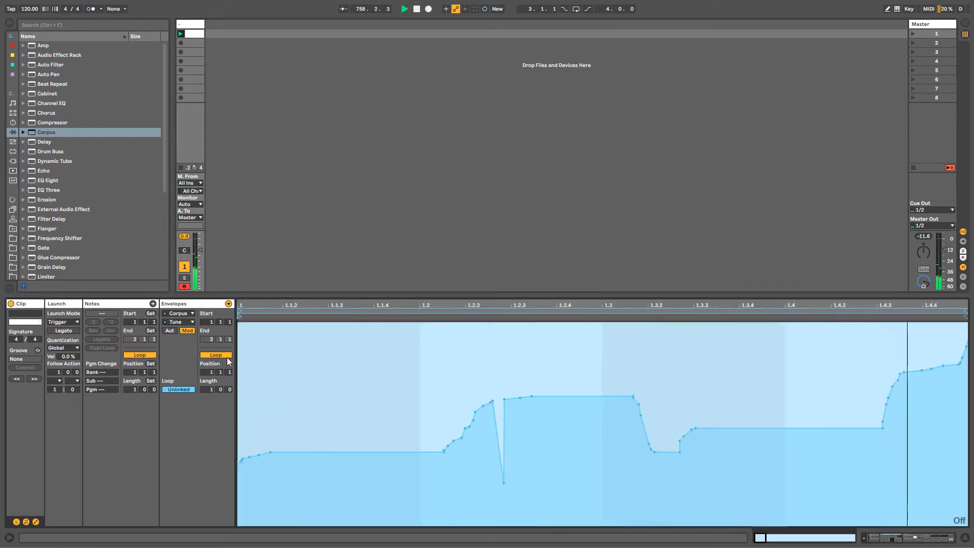
{"action": "left_click_drag", "start_coordinate": [333, 311], "coordinate": [929, 330]}
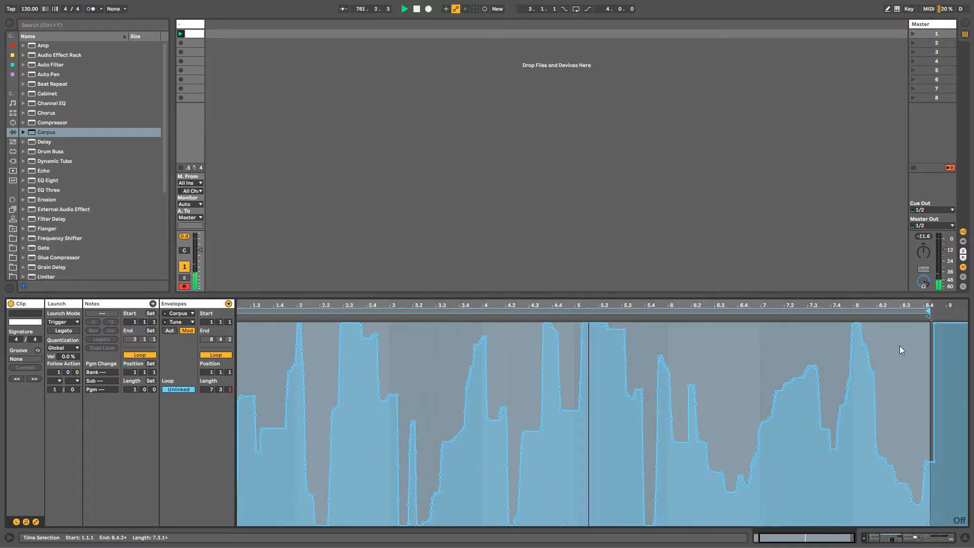
Simplify the Tune modulation curve, delete its last breakpoint, and compress the whole curve to end at about bar 8.3.
{"action": "right_click", "coordinate": [869, 362]}
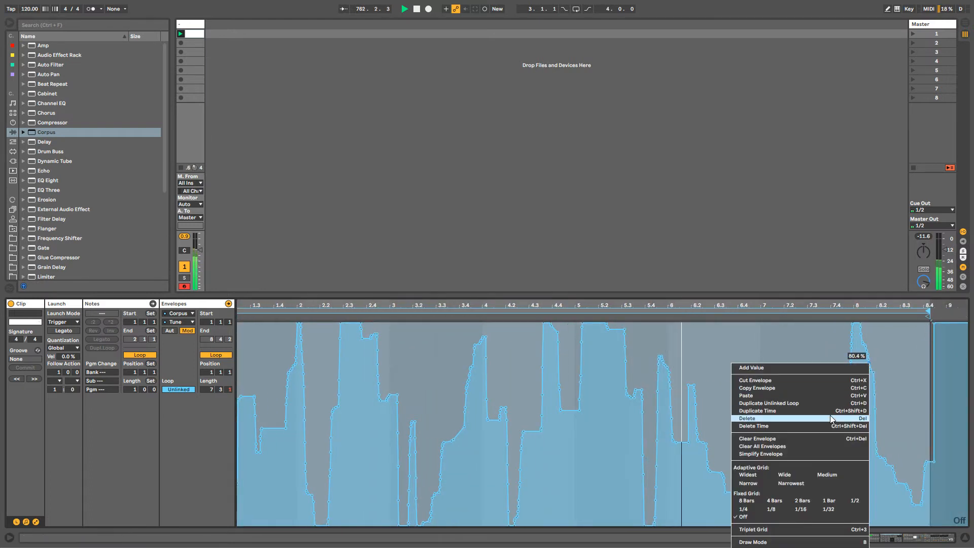
{"action": "left_click", "coordinate": [812, 453]}
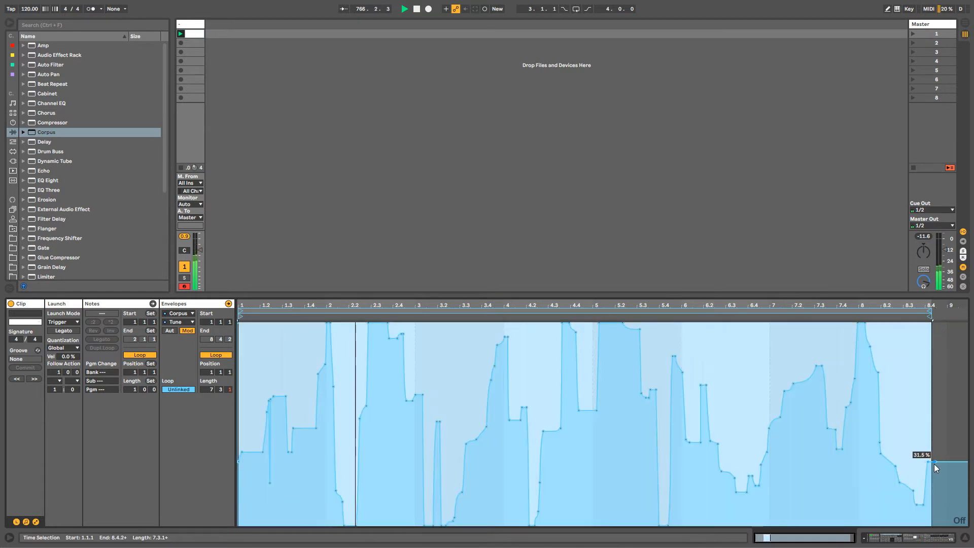
{"action": "left_click", "coordinate": [929, 462]}
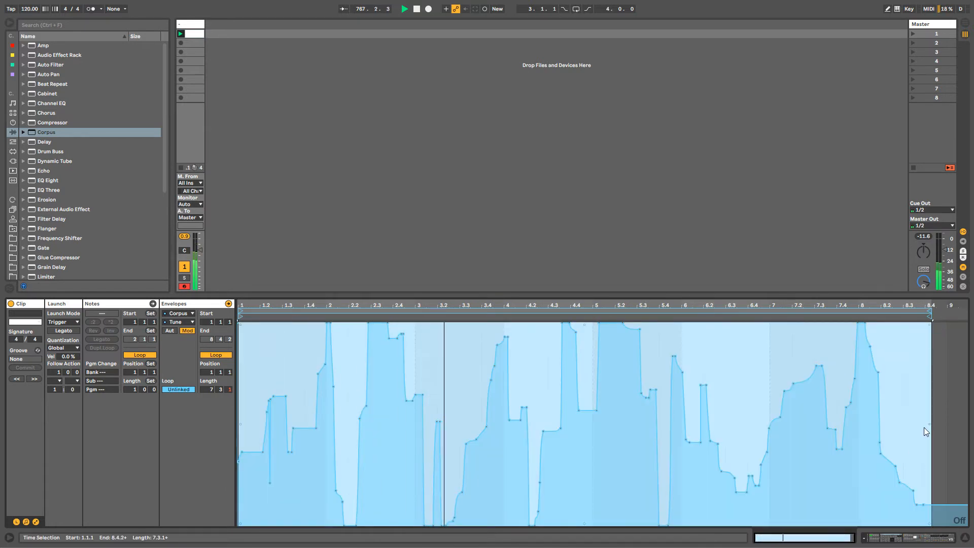
{"action": "left_click_drag", "start_coordinate": [929, 424], "coordinate": [900, 424]}
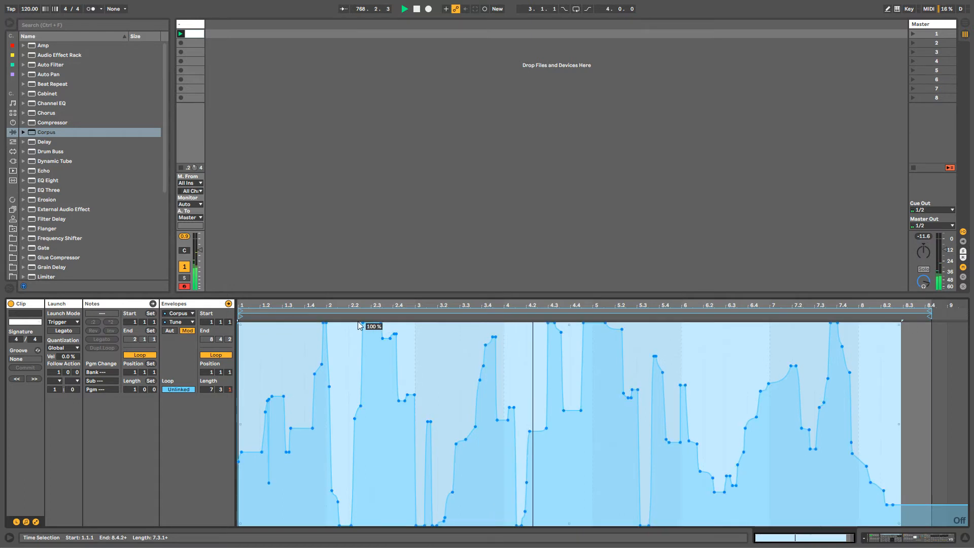
Set the Tune modulation envelope's start to 4.1.1 and shorten its loop to end at 8.2.3.
{"action": "left_click_drag", "start_coordinate": [240, 314], "coordinate": [505, 310]}
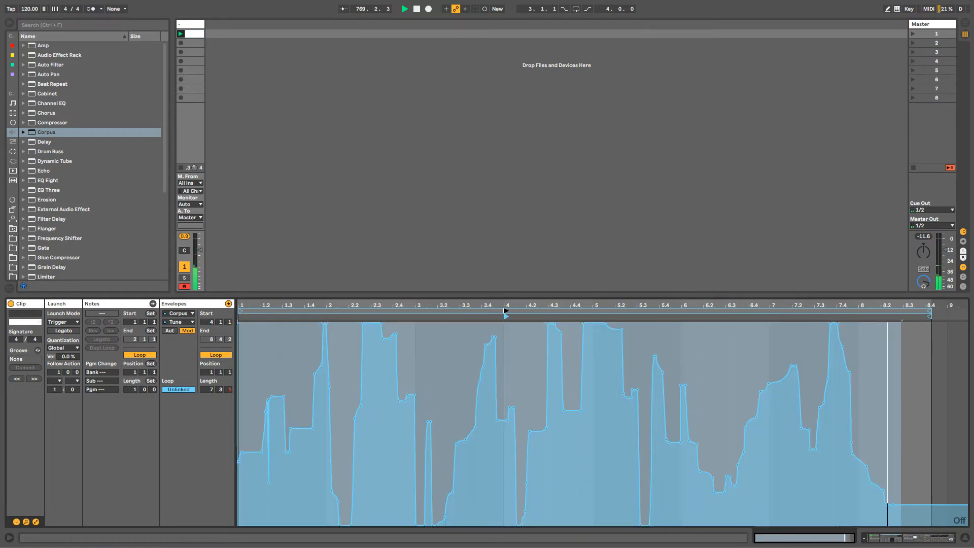
{"action": "left_click_drag", "start_coordinate": [929, 315], "coordinate": [886, 312]}
{"action": "key", "text": "ctrl+a"}
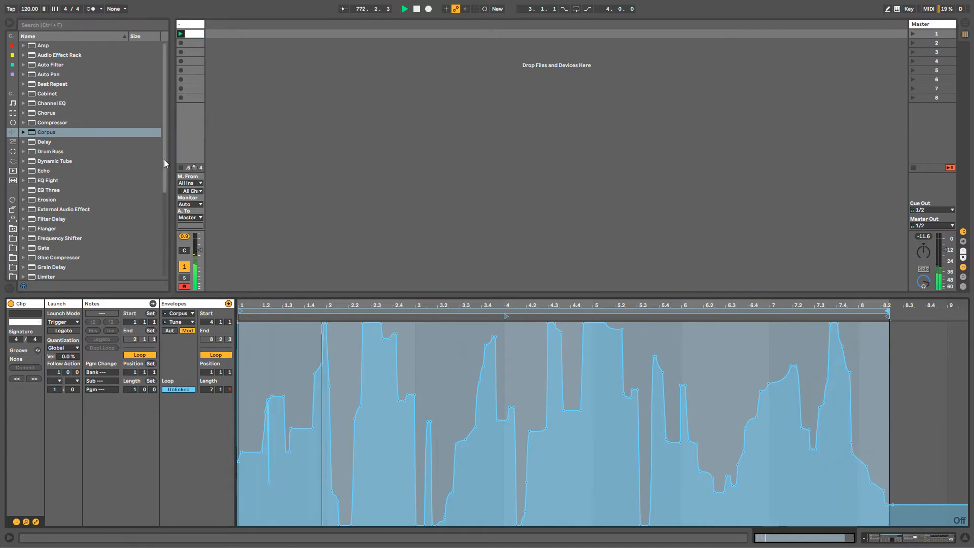
Raise Corpus's Tune, and paste the copied curve into the unlinked Tune automation envelope.
{"action": "left_click", "coordinate": [190, 24]}
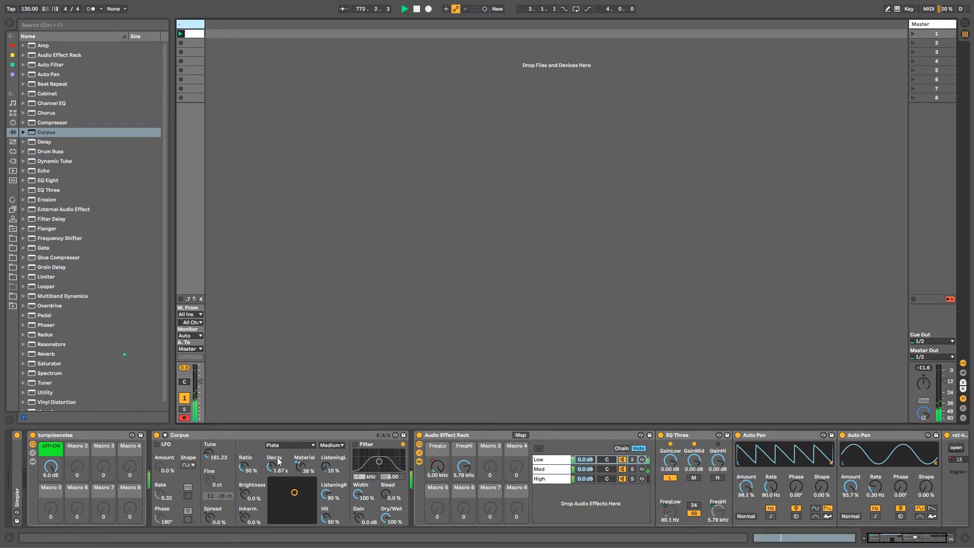
{"action": "left_click_drag", "start_coordinate": [221, 449], "coordinate": [222, 431]}
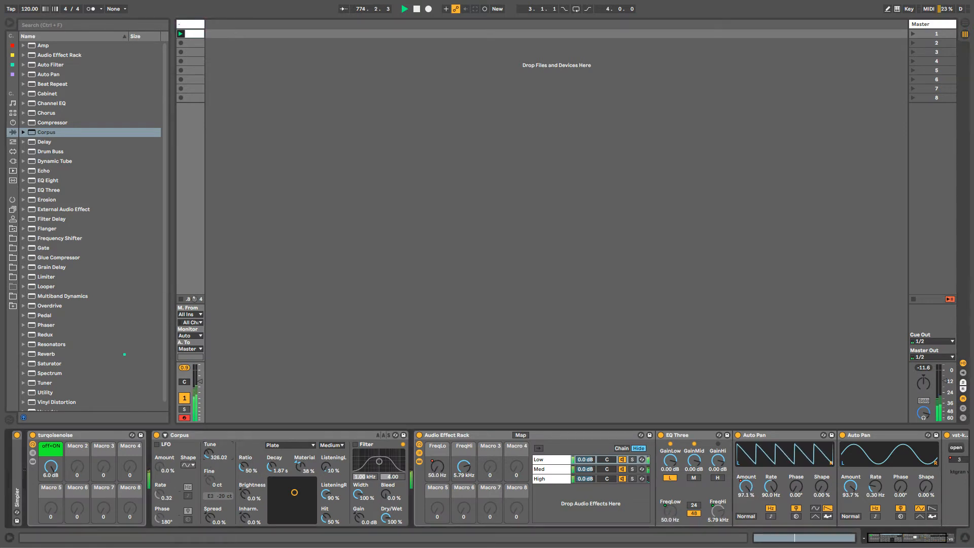
{"action": "right_click", "coordinate": [209, 457]}
{"action": "left_click", "coordinate": [246, 459]}
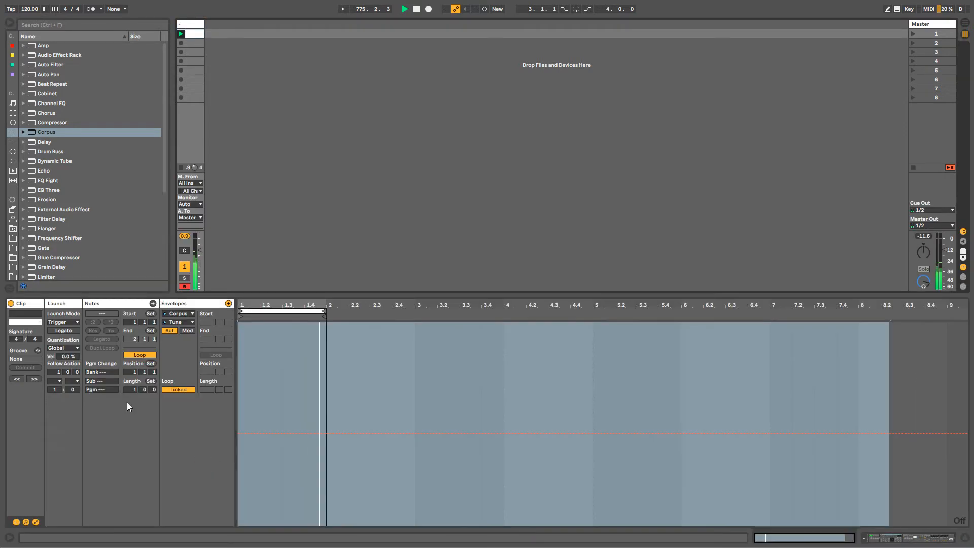
{"action": "left_click", "coordinate": [175, 389]}
{"action": "key", "text": "ctrl+a"}
{"action": "key", "text": "ctrl+v"}
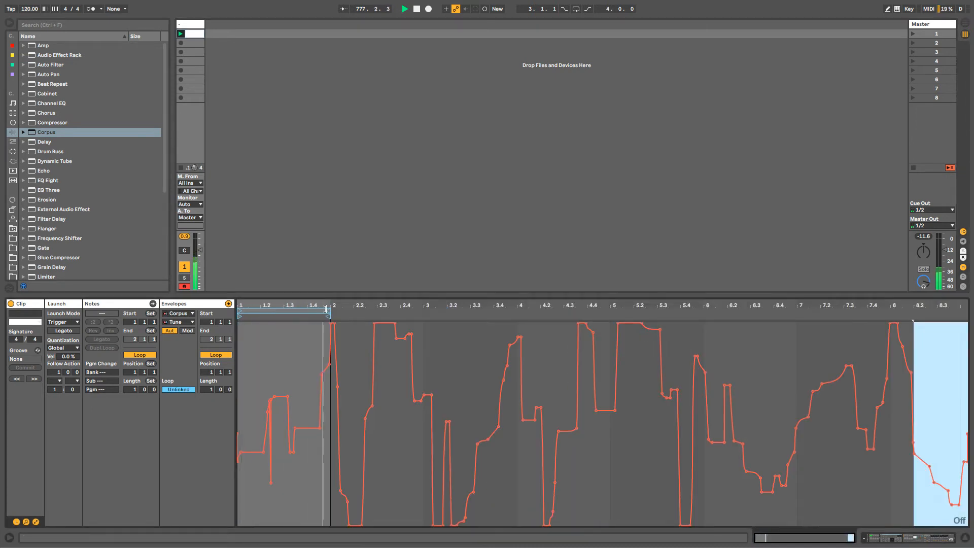
Extend the Tune automation loop to 8.4.3, stretch the curve to end just past bar 9, and lengthen the loop to match.
{"action": "left_click_drag", "start_coordinate": [330, 311], "coordinate": [908, 313]}
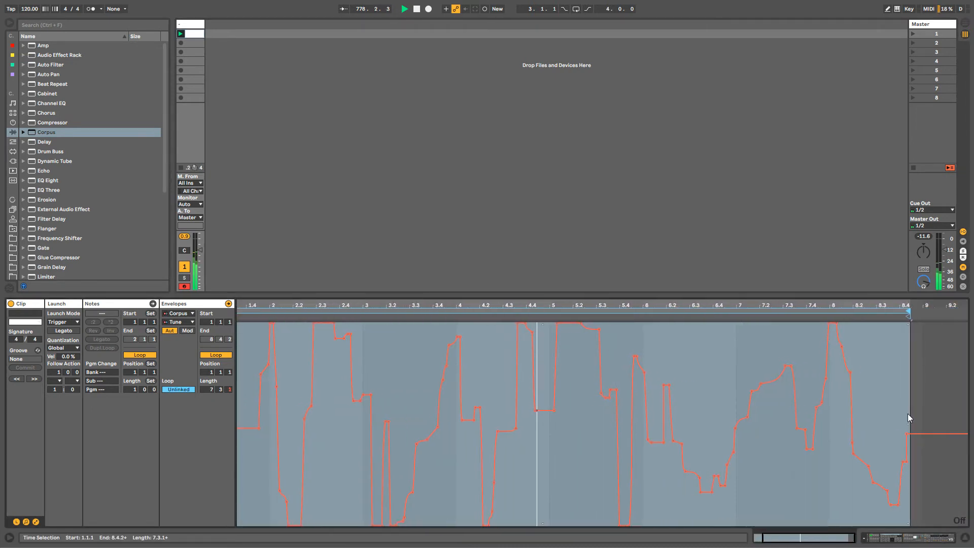
{"action": "mouse_move", "coordinate": [909, 437]}
{"action": "left_mouse_down"}
{"action": "mouse_move", "coordinate": [911, 422]}
{"action": "mouse_move", "coordinate": [941, 422]}
{"action": "left_mouse_up"}
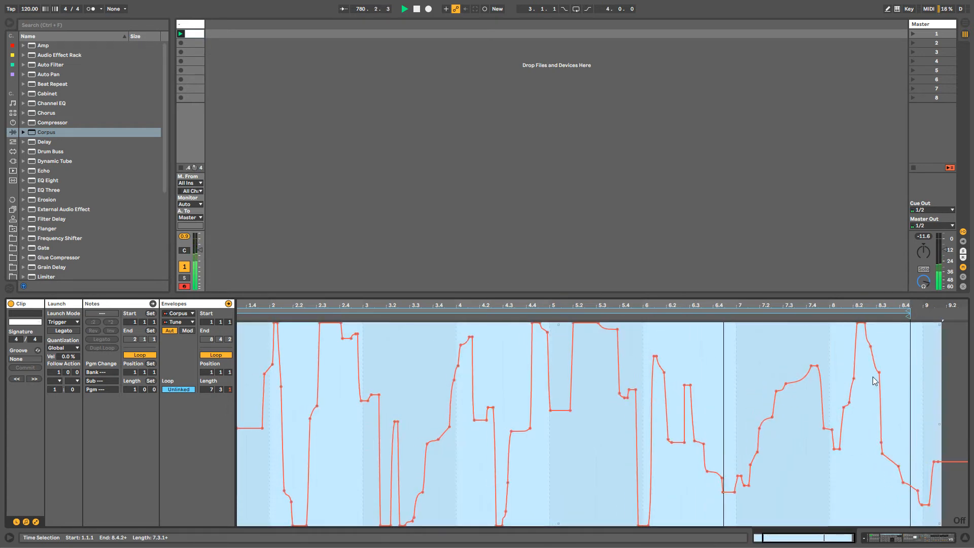
{"action": "left_click_drag", "start_coordinate": [905, 309], "coordinate": [935, 308]}
{"action": "left_click", "coordinate": [191, 24]}
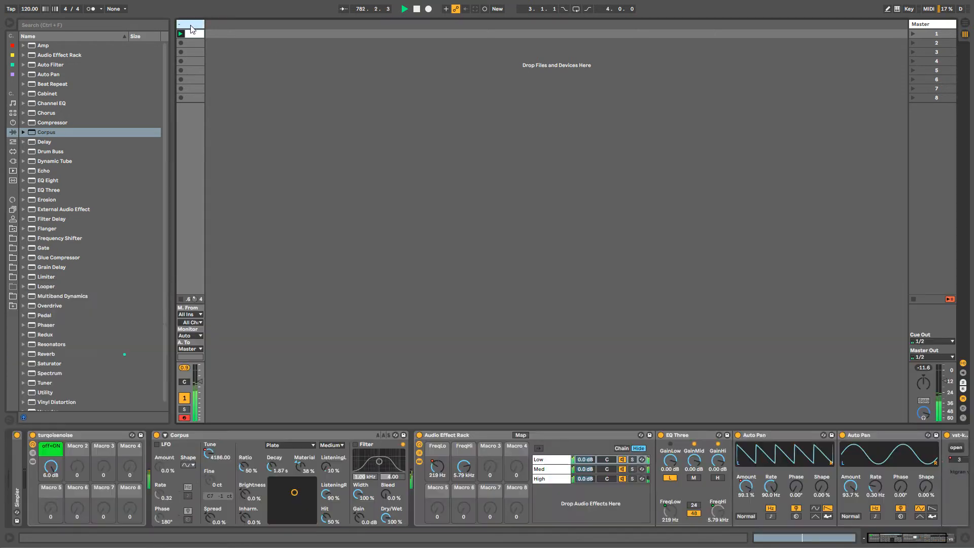
Collapse the Audio Effect Rack to its macros and give it a name beginning with "multiband ktgran preset thras".
{"action": "left_click", "coordinate": [419, 453]}
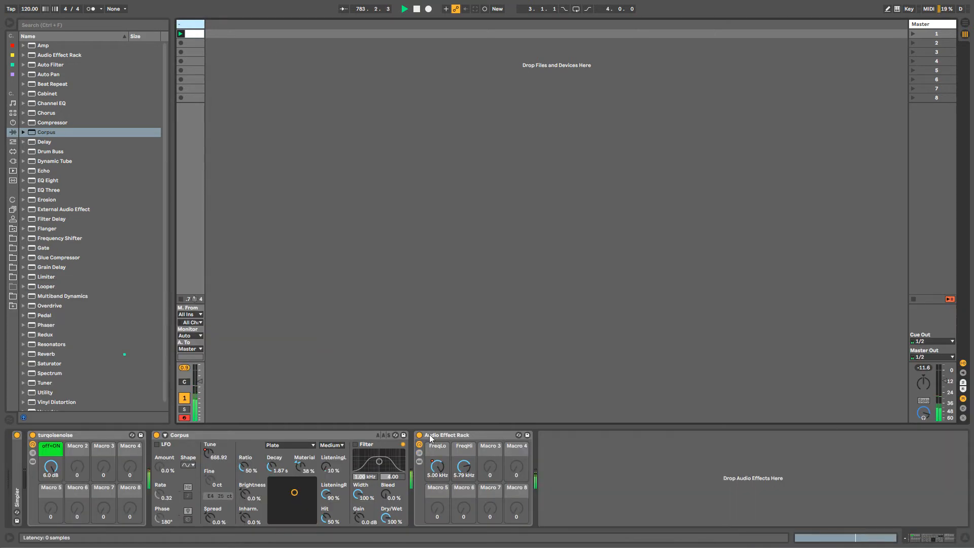
{"action": "left_click", "coordinate": [431, 435]}
{"action": "type", "text": "m"}
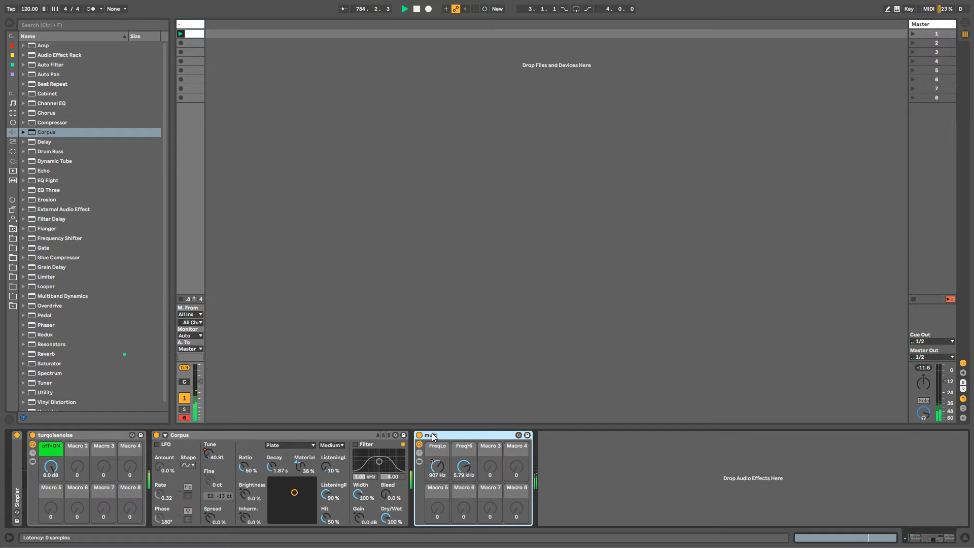
{"action": "type", "text": "ultiband ktgran s"}
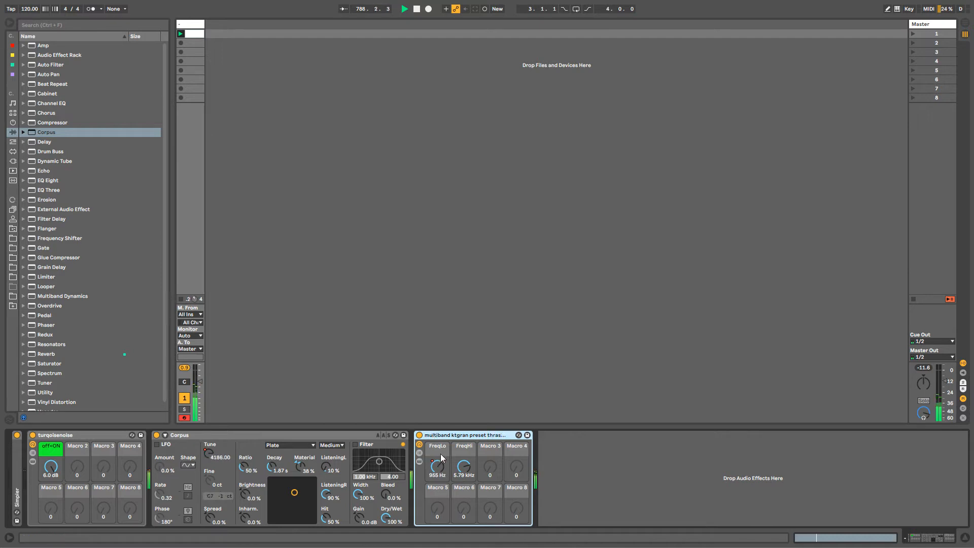
Sweep the rack's FreqHi macro up to 18.0 kHz and down to 600 Hz to audition the crossover.
{"action": "double_click", "coordinate": [308, 435]}
{"action": "double_click", "coordinate": [158, 455]}
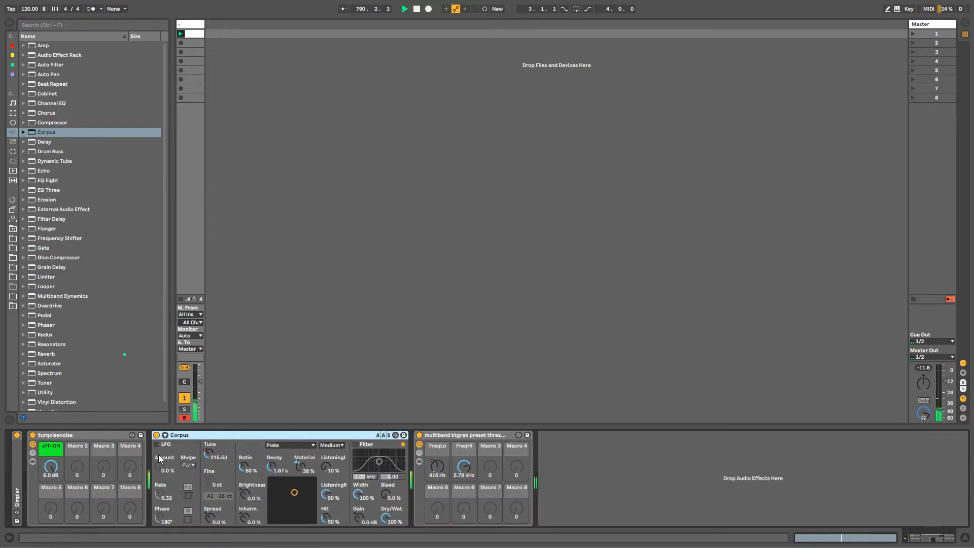
{"action": "left_click_drag", "start_coordinate": [464, 466], "coordinate": [464, 502]}
{"action": "left_click_drag", "start_coordinate": [464, 466], "coordinate": [463, 436]}
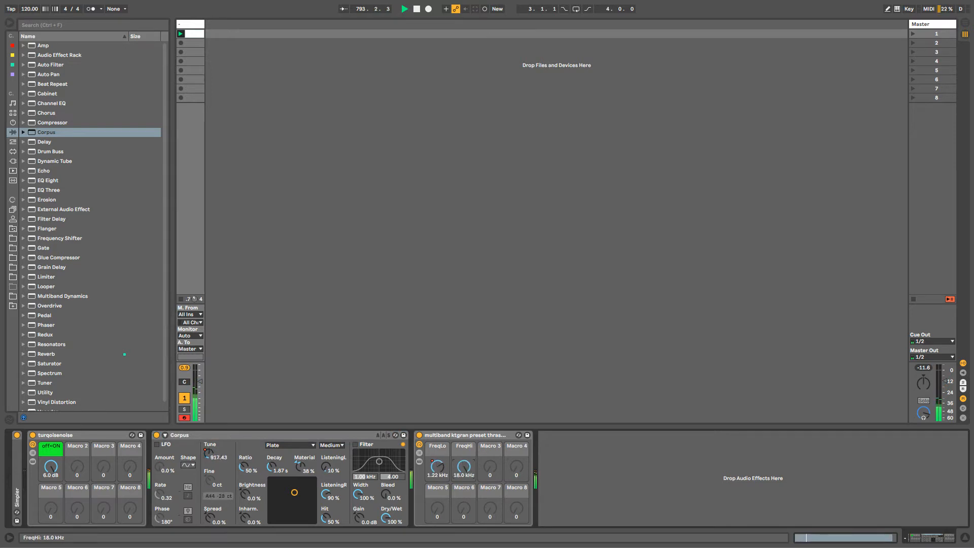
{"action": "left_click_drag", "start_coordinate": [464, 466], "coordinate": [464, 472]}
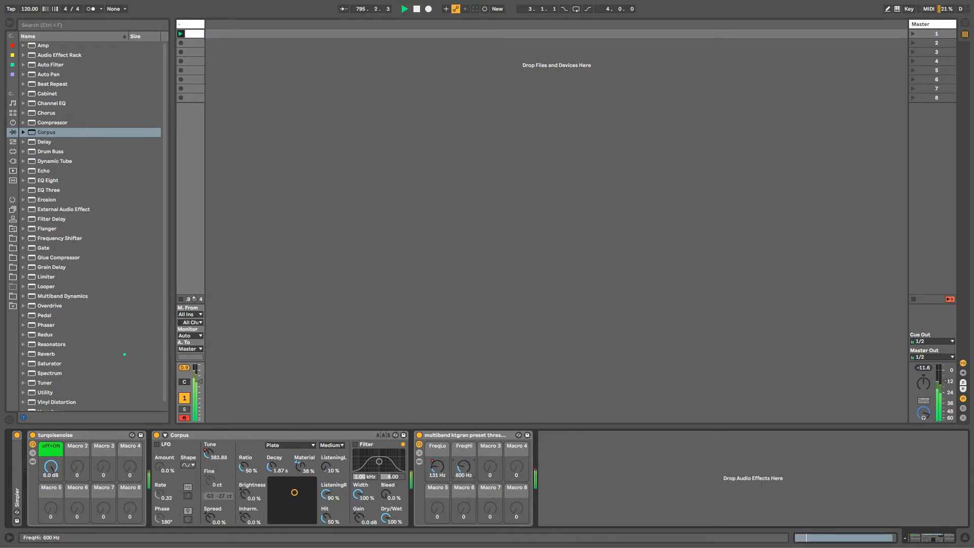
Unlink the FreqHi automation envelope with a loop length of 7.3.2, and record sweeping FreqHi macro movements into the clip.
{"action": "right_click", "coordinate": [464, 466]}
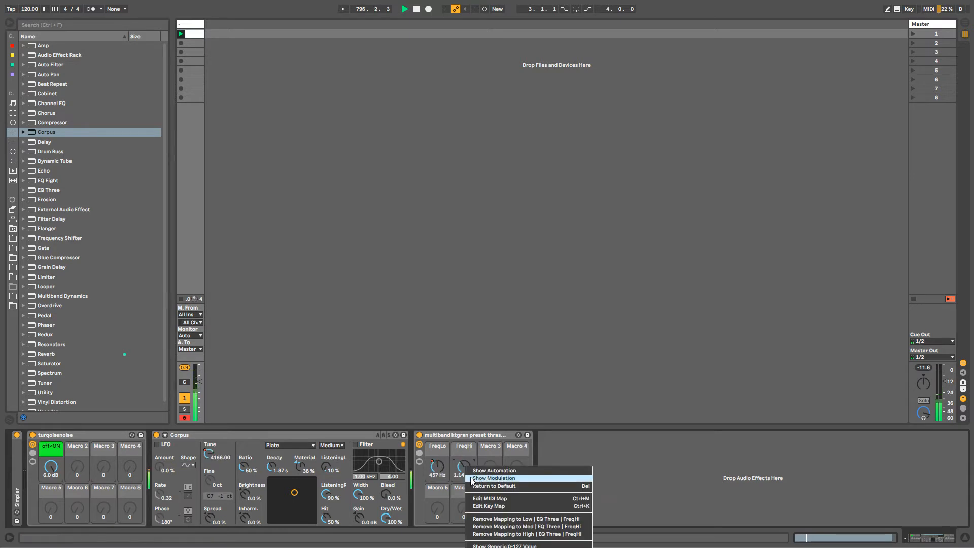
{"action": "left_click", "coordinate": [471, 476]}
{"action": "left_click", "coordinate": [178, 390]}
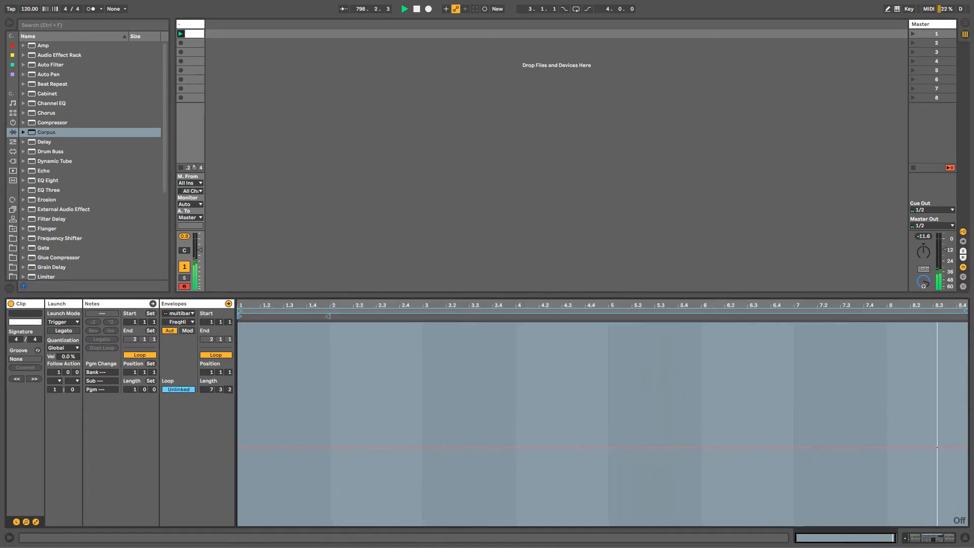
{"action": "key", "text": "shift+Tab"}
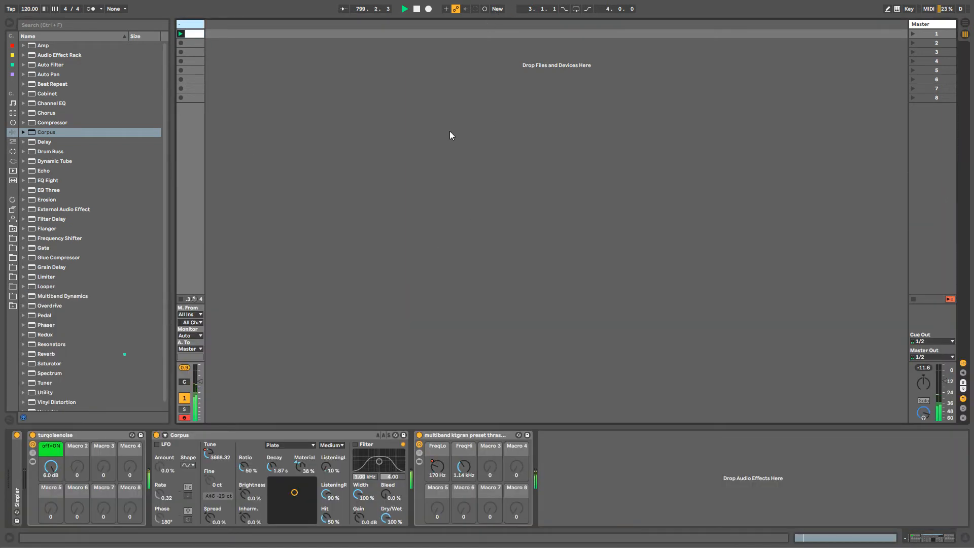
{"action": "left_click_drag", "start_coordinate": [467, 479], "coordinate": [468, 476]}
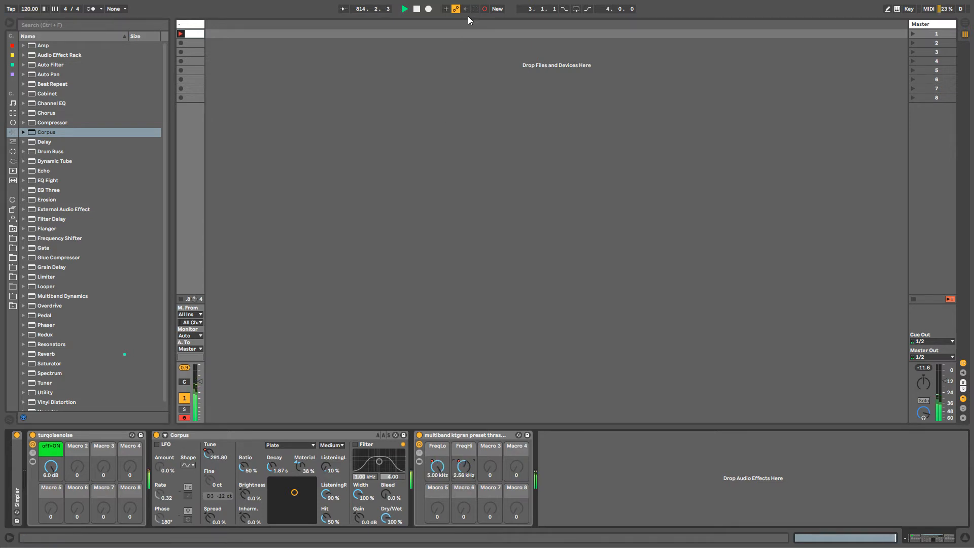
Show the recorded FreqHi automation and shorten its loop length to 7.3.0.
{"action": "right_click", "coordinate": [462, 471]}
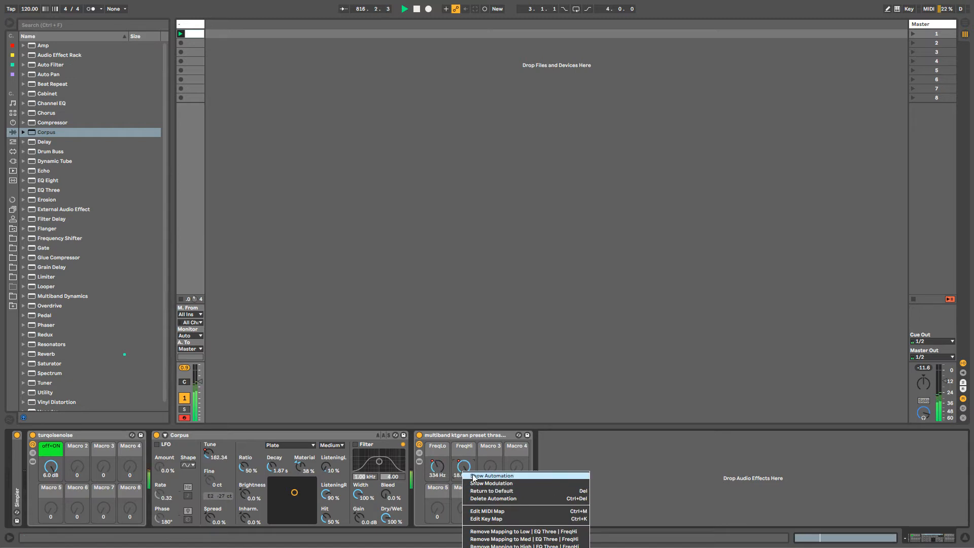
{"action": "left_click", "coordinate": [473, 477]}
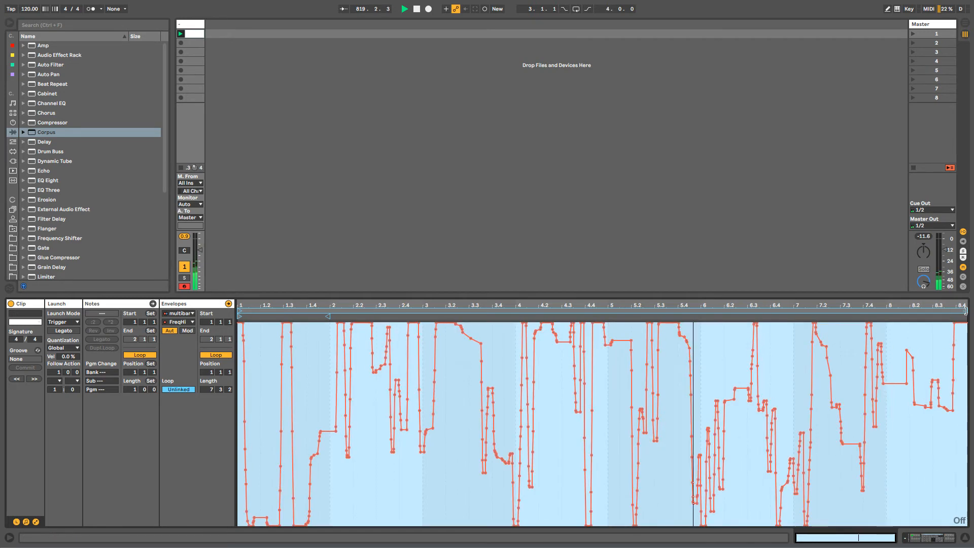
{"action": "left_click_drag", "start_coordinate": [965, 310], "coordinate": [956, 311]}
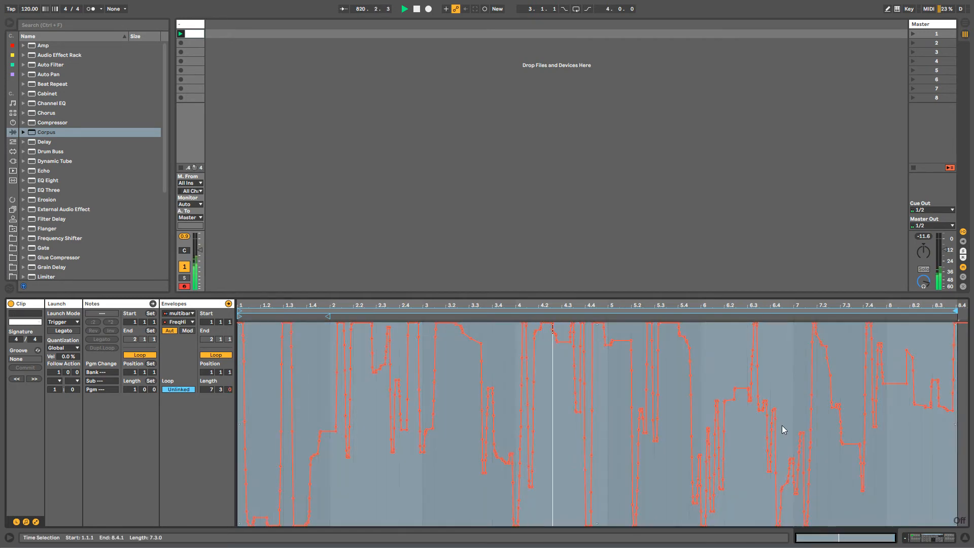
Simplify the entire FreqHi automation curve, copy it, and return to the track's devices.
{"action": "left_click", "coordinate": [614, 423]}
{"action": "key", "text": "ctrl+a"}
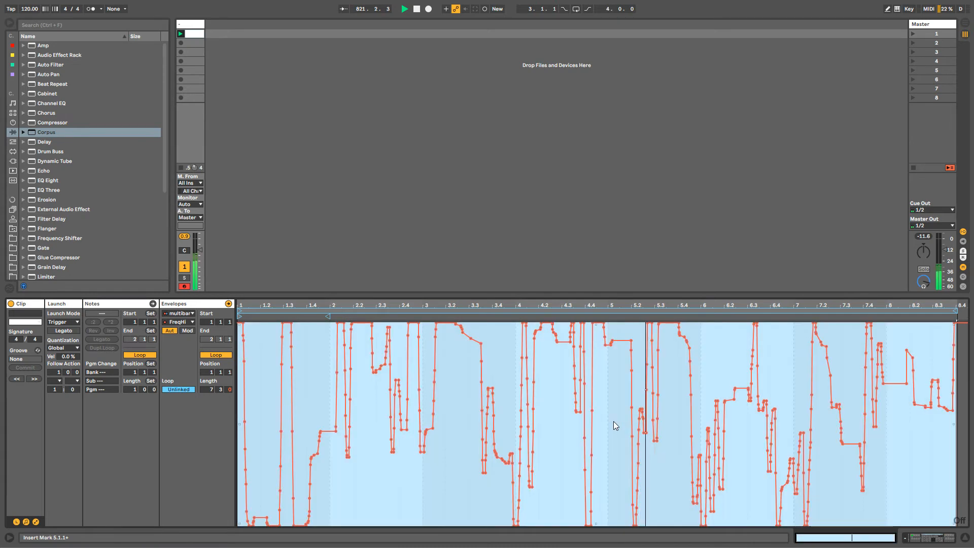
{"action": "right_click", "coordinate": [525, 399]}
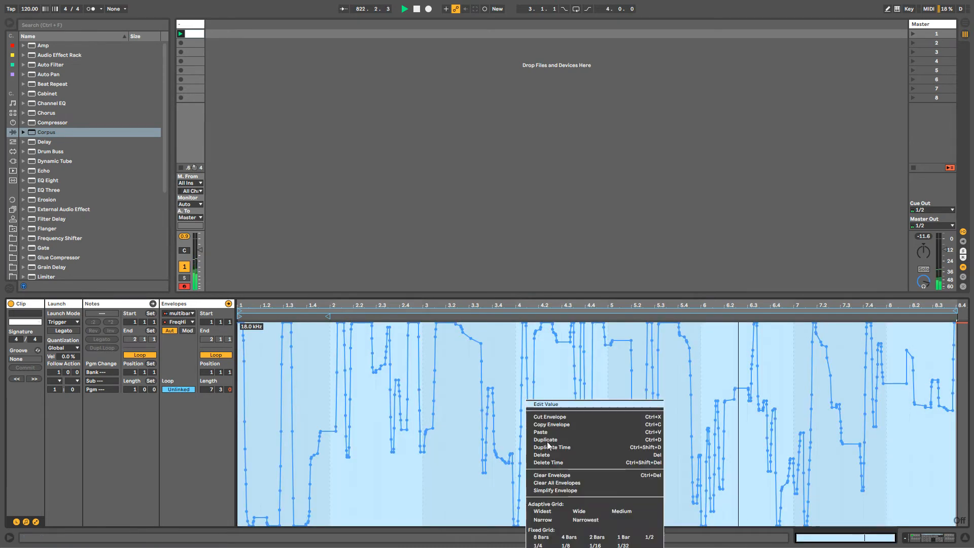
{"action": "left_click", "coordinate": [534, 483]}
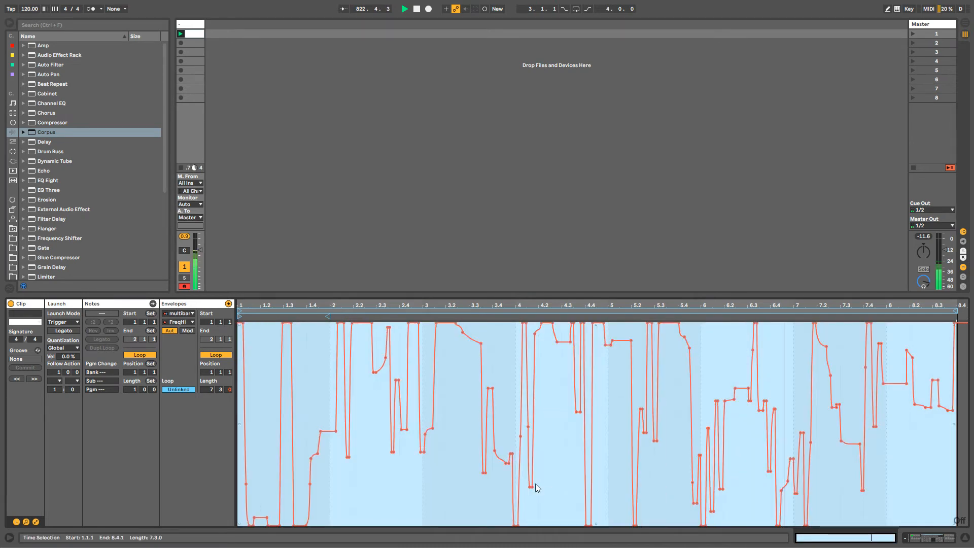
{"action": "left_click", "coordinate": [518, 462]}
{"action": "left_click", "coordinate": [189, 26]}
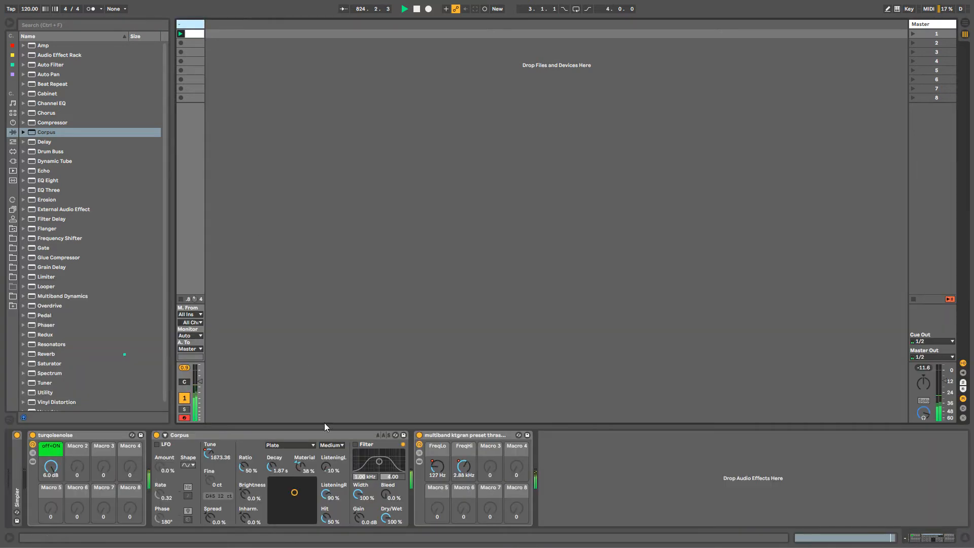
Paste the copied curve into the rack's FreqHi modulation envelope, unlink it with a loop length of 7.3.1, and return to the devices.
{"action": "right_click", "coordinate": [465, 473]}
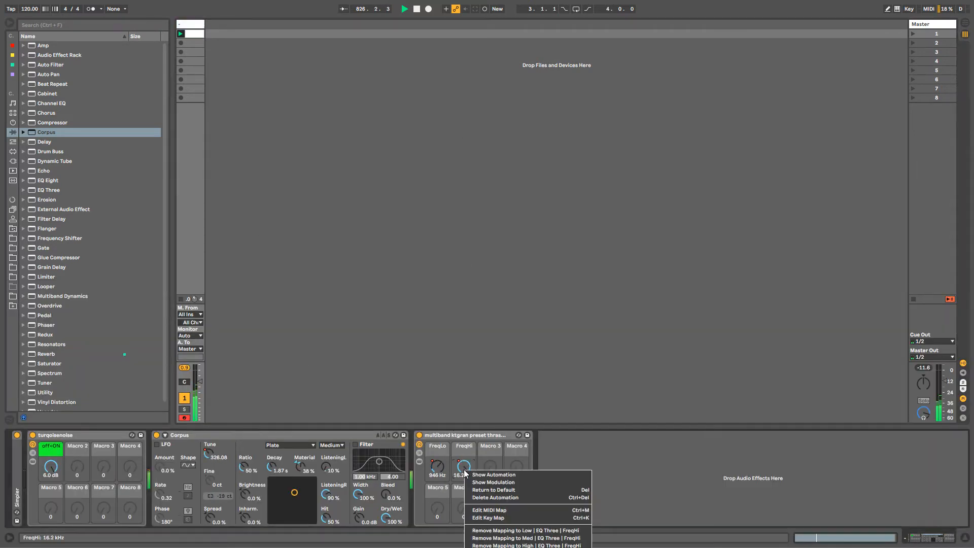
{"action": "left_click", "coordinate": [468, 481]}
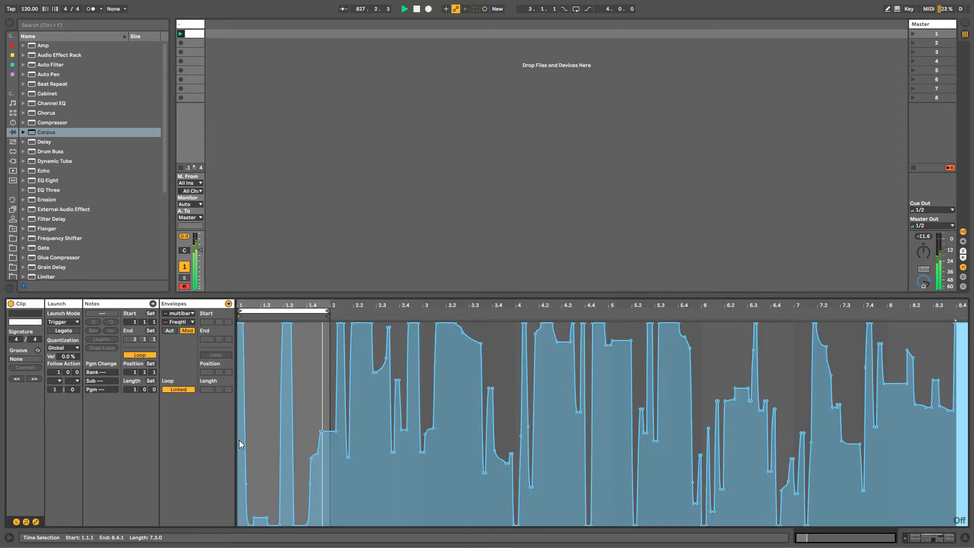
{"action": "left_click", "coordinate": [184, 389]}
{"action": "mouse_move", "coordinate": [275, 306]}
{"action": "left_mouse_down"}
{"action": "mouse_move", "coordinate": [849, 311]}
{"action": "mouse_move", "coordinate": [938, 286]}
{"action": "left_mouse_up"}
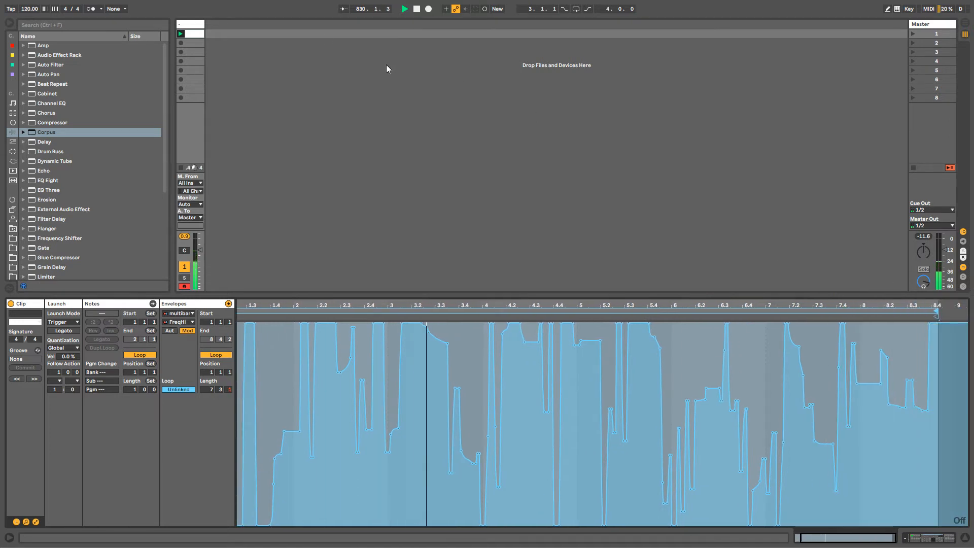
{"action": "left_click", "coordinate": [186, 26]}
Reveal the rack's chains and lower the Med chain's entire Ktgran preset automation by one step, starting from 24.
{"action": "left_click", "coordinate": [420, 453]}
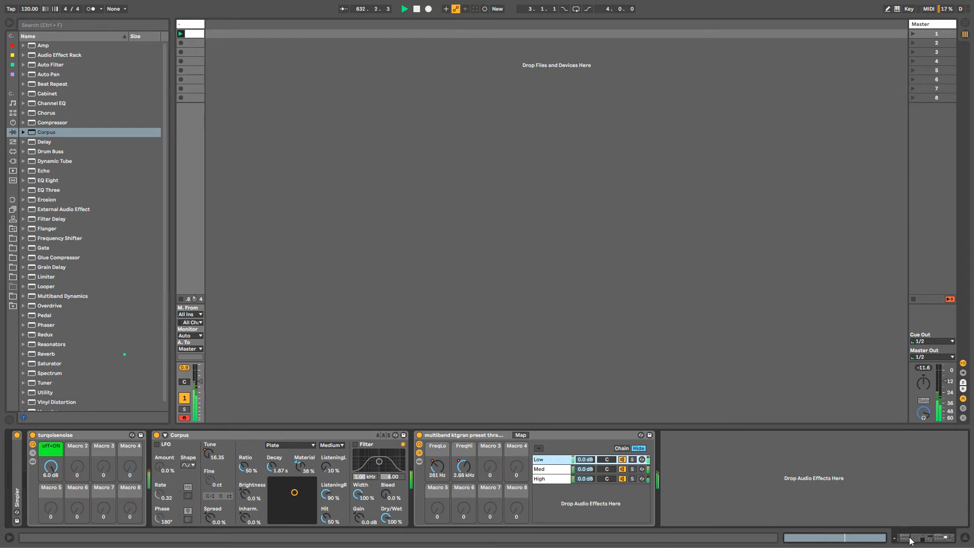
{"action": "left_click", "coordinate": [569, 472]}
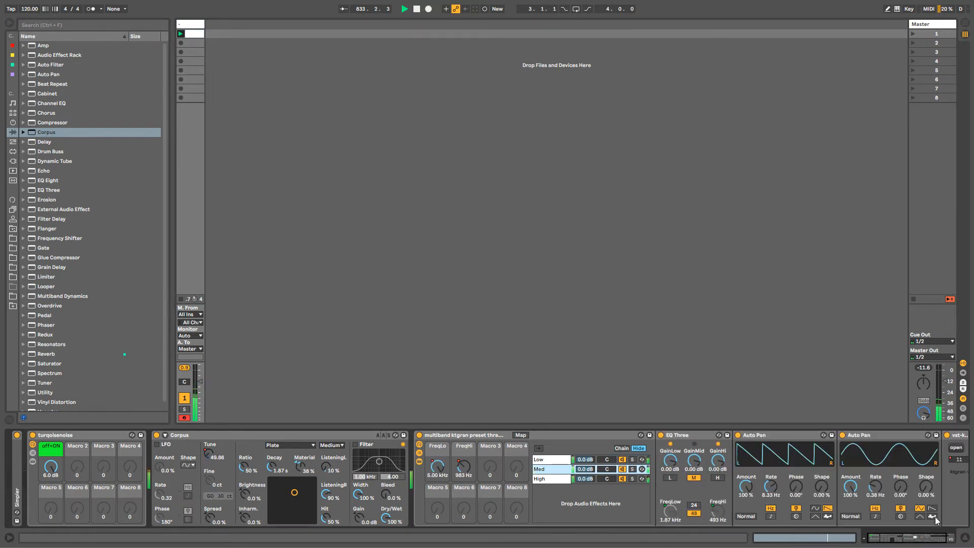
{"action": "left_click_drag", "start_coordinate": [924, 530], "coordinate": [949, 535]}
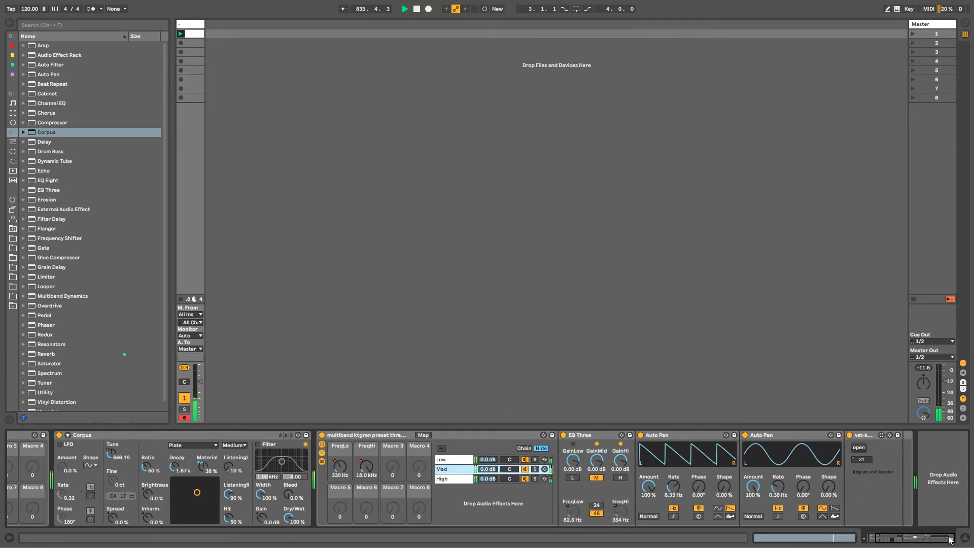
{"action": "right_click", "coordinate": [862, 460]}
{"action": "left_click", "coordinate": [878, 468]}
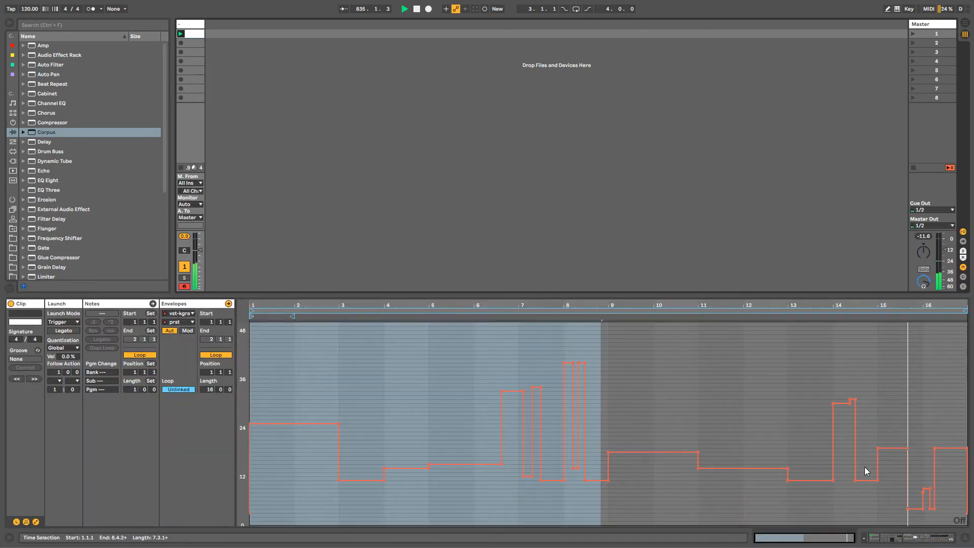
{"action": "left_click", "coordinate": [507, 351]}
{"action": "key", "text": "ctrl+a"}
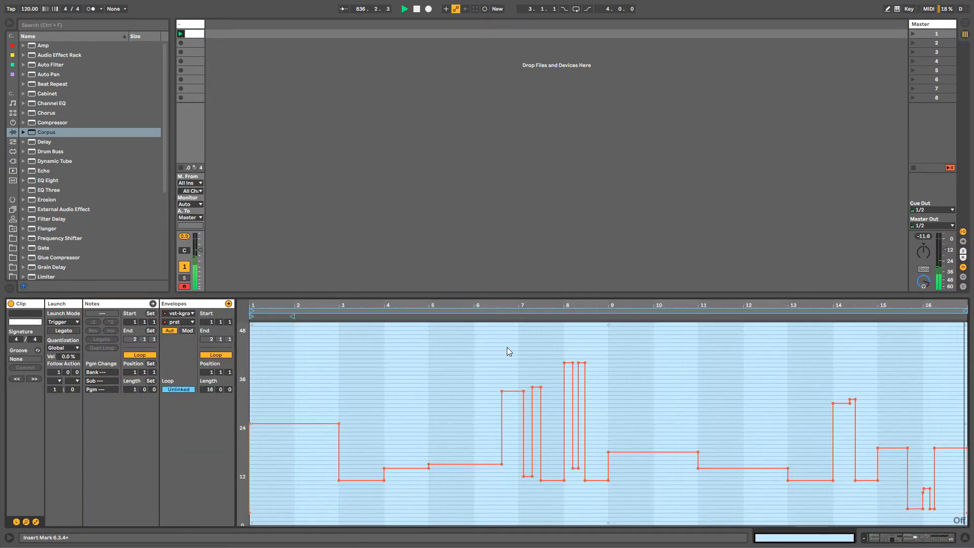
{"action": "left_click_drag", "start_coordinate": [565, 358], "coordinate": [565, 363]}
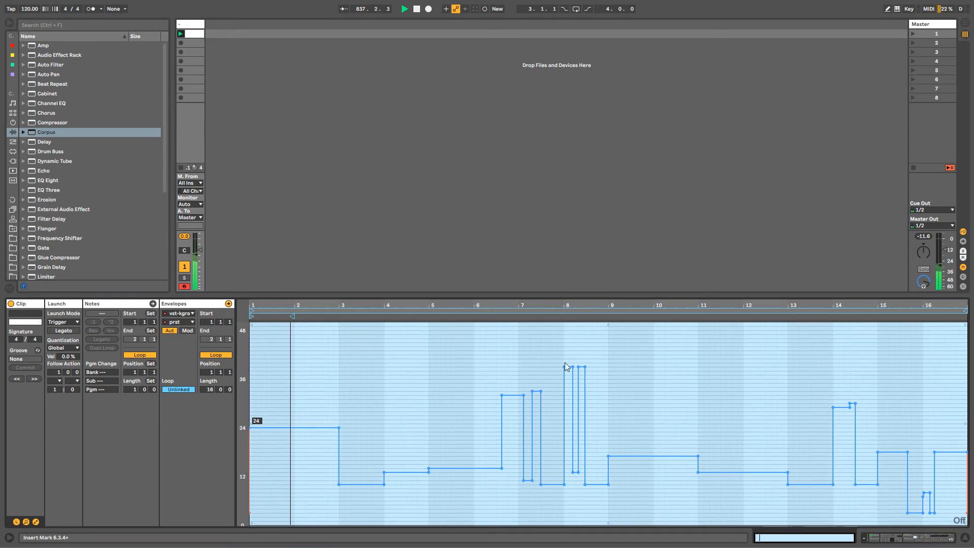
{"action": "key", "text": "shift+Tab"}
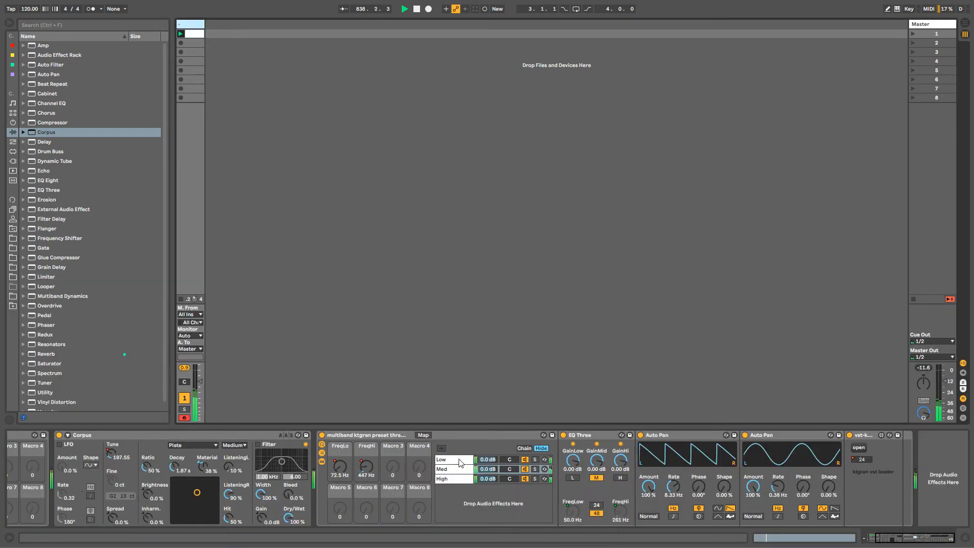
Lower the Low chain's entire Ktgran preset automation by one step, removing the stray breakpoint before bar 3.
{"action": "left_click", "coordinate": [459, 460]}
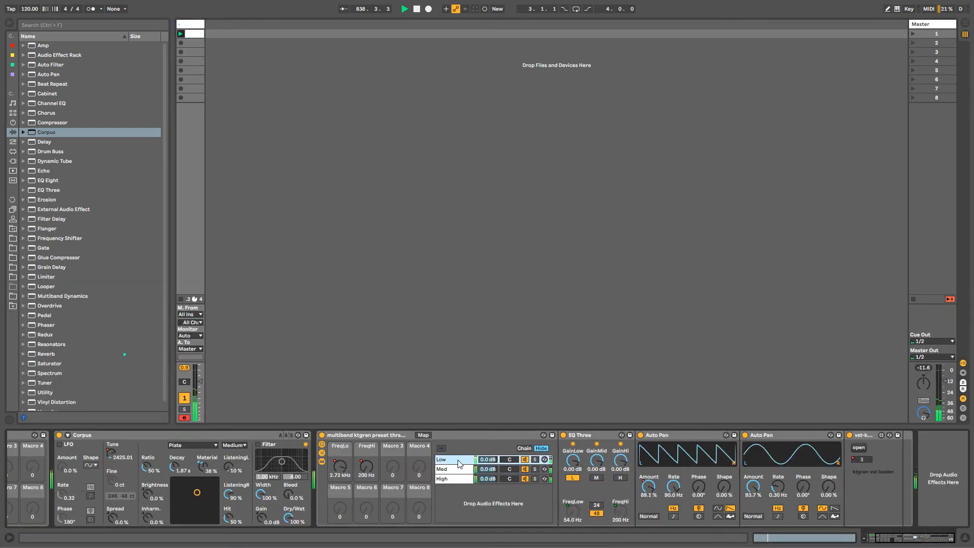
{"action": "right_click", "coordinate": [863, 458]}
{"action": "left_click", "coordinate": [864, 465]}
{"action": "left_click", "coordinate": [509, 401]}
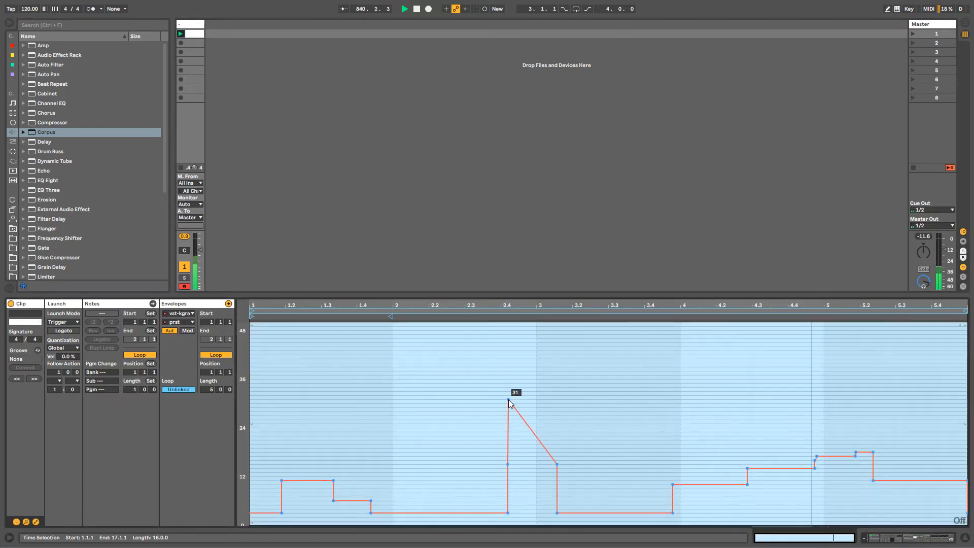
{"action": "double_click", "coordinate": [509, 400]}
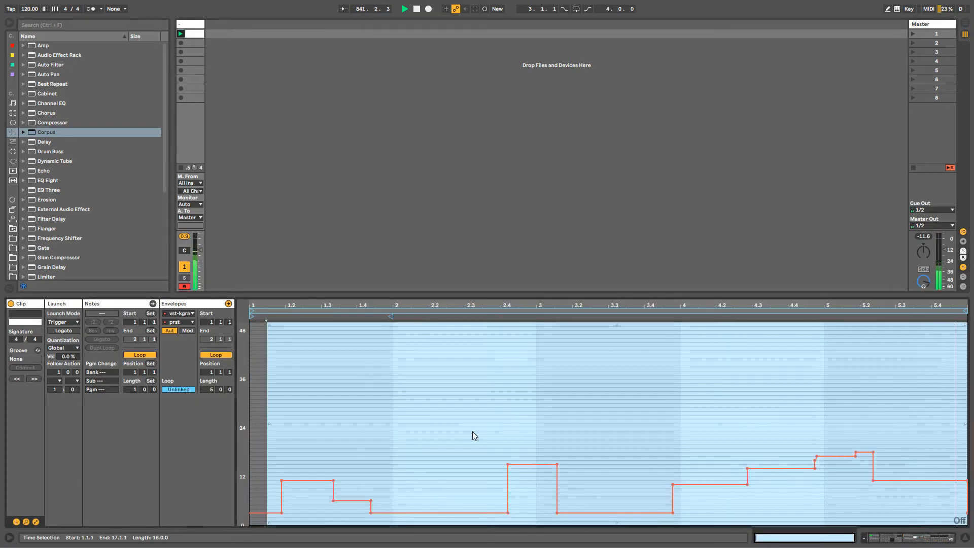
{"action": "left_click_drag", "start_coordinate": [525, 465], "coordinate": [525, 470]}
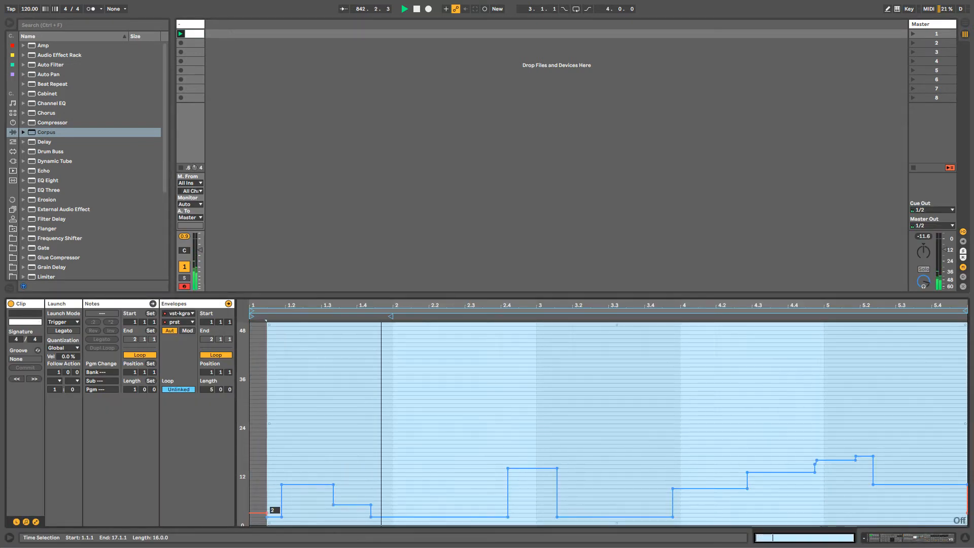
{"action": "left_click", "coordinate": [235, 174]}
{"action": "key", "text": "shift+Tab"}
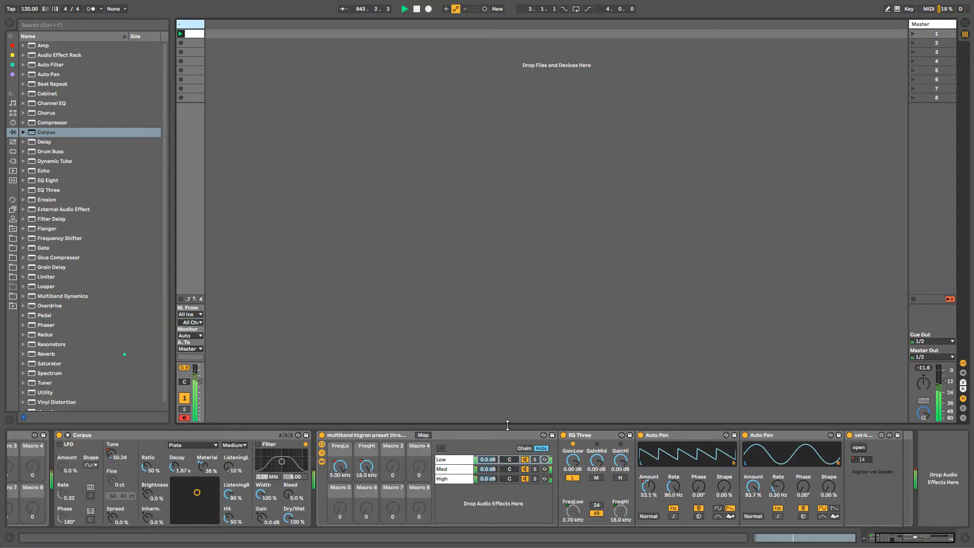
Lower the High chain's entire Ktgran preset automation by about two steps.
{"action": "left_click", "coordinate": [456, 480]}
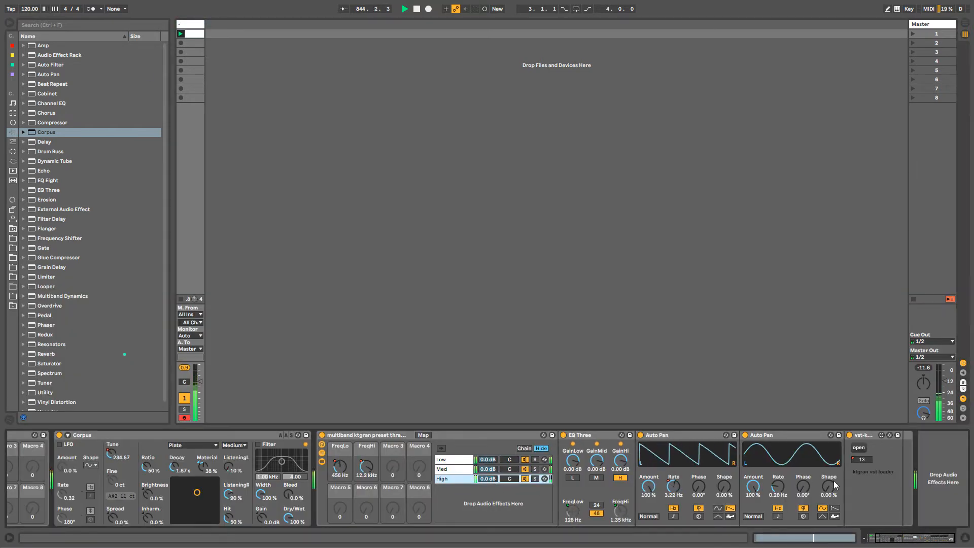
{"action": "right_click", "coordinate": [862, 460]}
{"action": "left_click", "coordinate": [867, 468]}
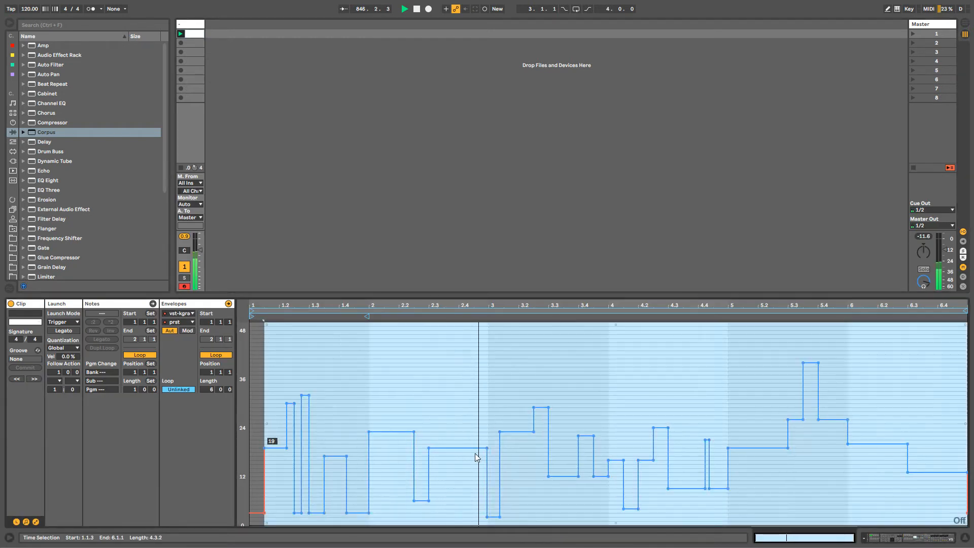
{"action": "left_click_drag", "start_coordinate": [464, 448], "coordinate": [463, 457]}
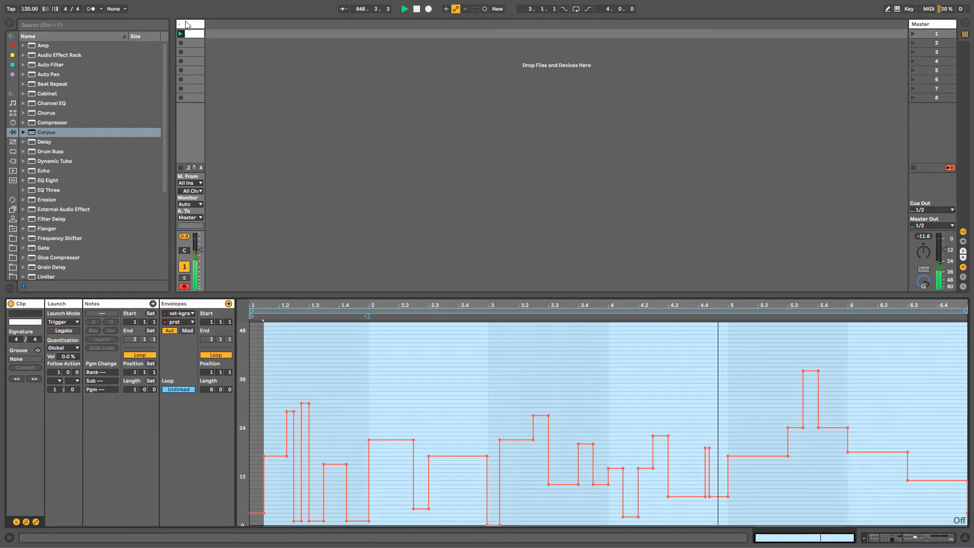
{"action": "key", "text": "shift+Tab"}
{"action": "left_click", "coordinate": [321, 454]}
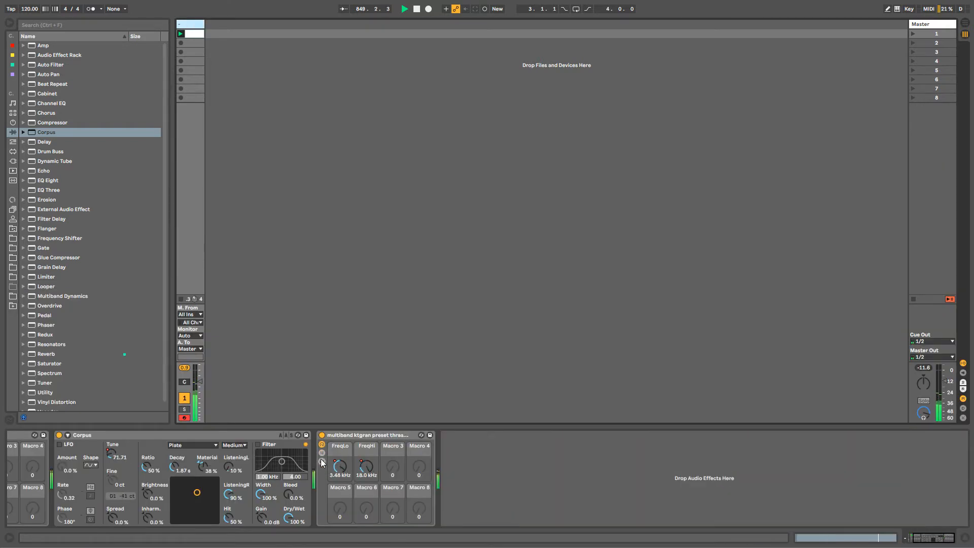
{"action": "left_click", "coordinate": [322, 452]}
{"action": "left_click", "coordinate": [322, 461]}
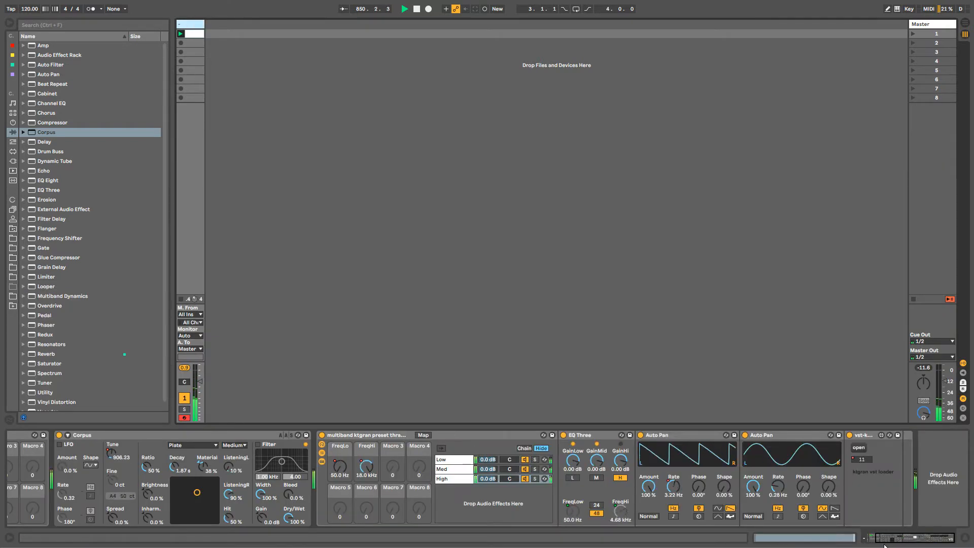
Place a copy of the High chain's Ktgran VST loader after the rack and show the copy's preset automation.
{"action": "left_click", "coordinate": [864, 437]}
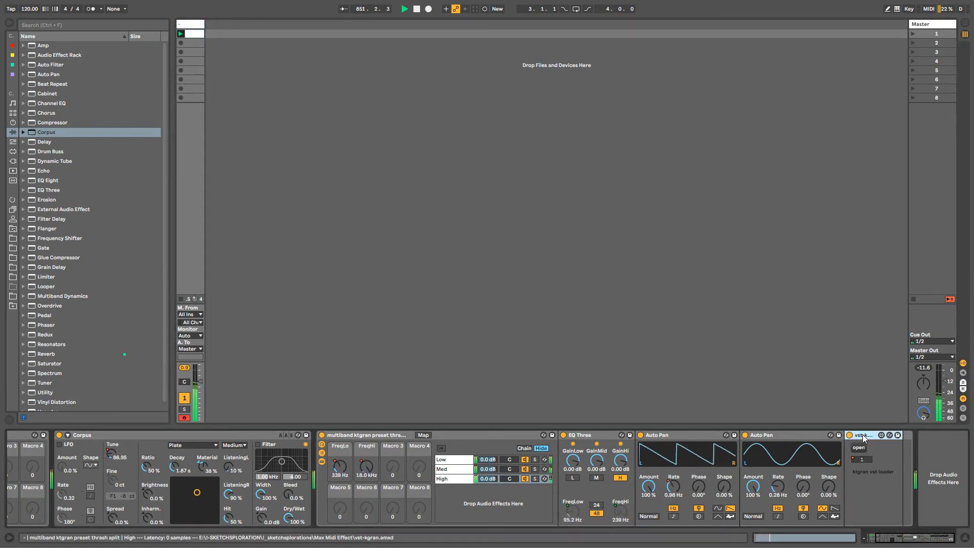
{"action": "key", "text": "ctrl+d"}
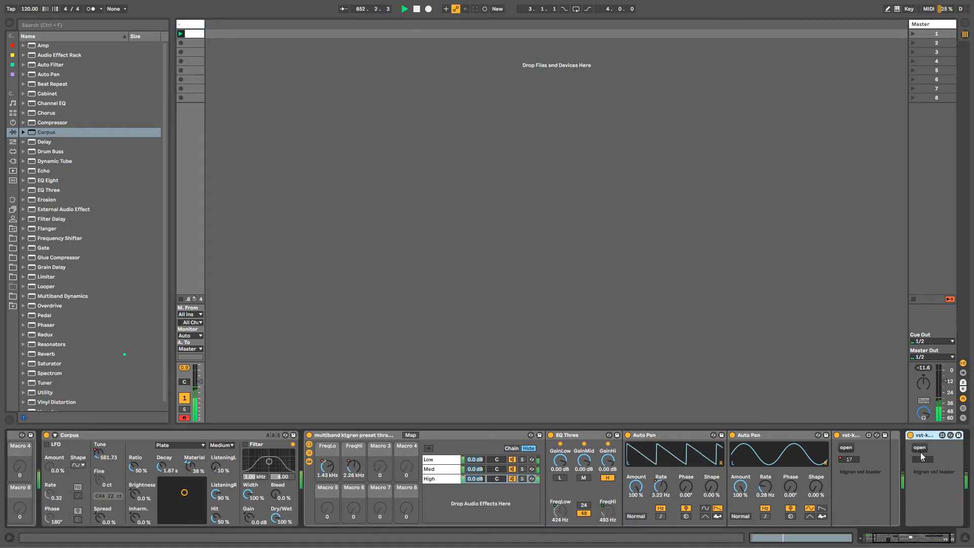
{"action": "right_click", "coordinate": [921, 460]}
{"action": "left_click", "coordinate": [925, 469]}
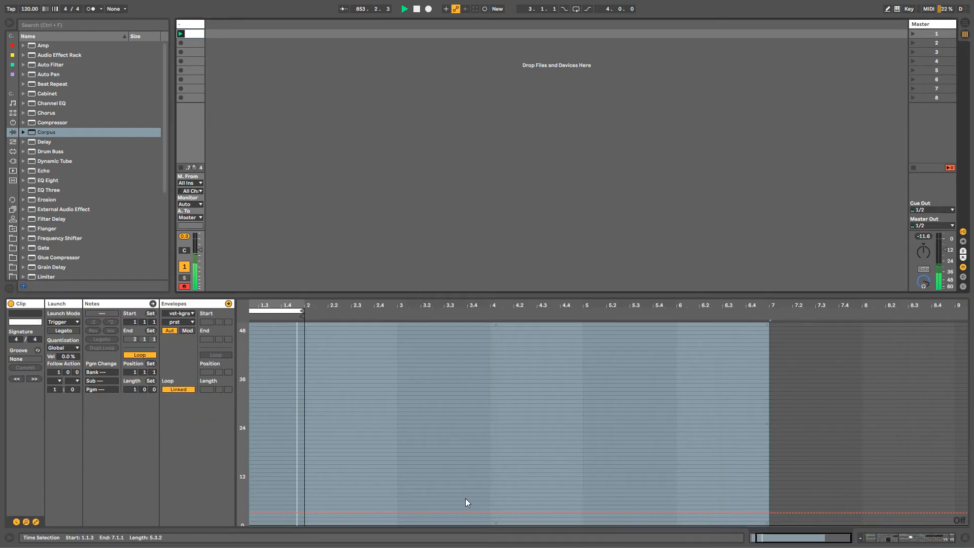
Unlink the copied loader's preset envelope with a 15-bar loop and draw stepped preset changes between about 6 and 21 across it.
{"action": "left_click_drag", "start_coordinate": [272, 479], "coordinate": [302, 480]}
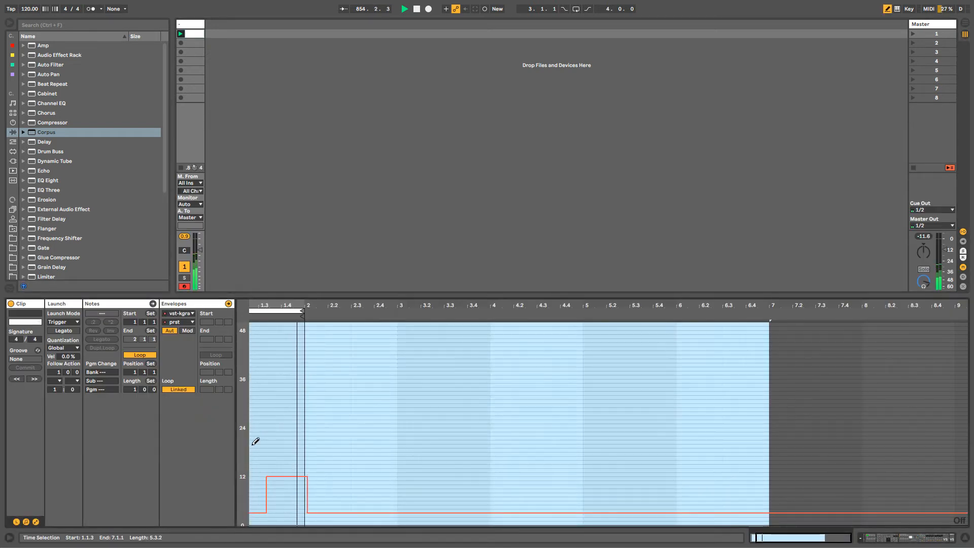
{"action": "left_click", "coordinate": [186, 390]}
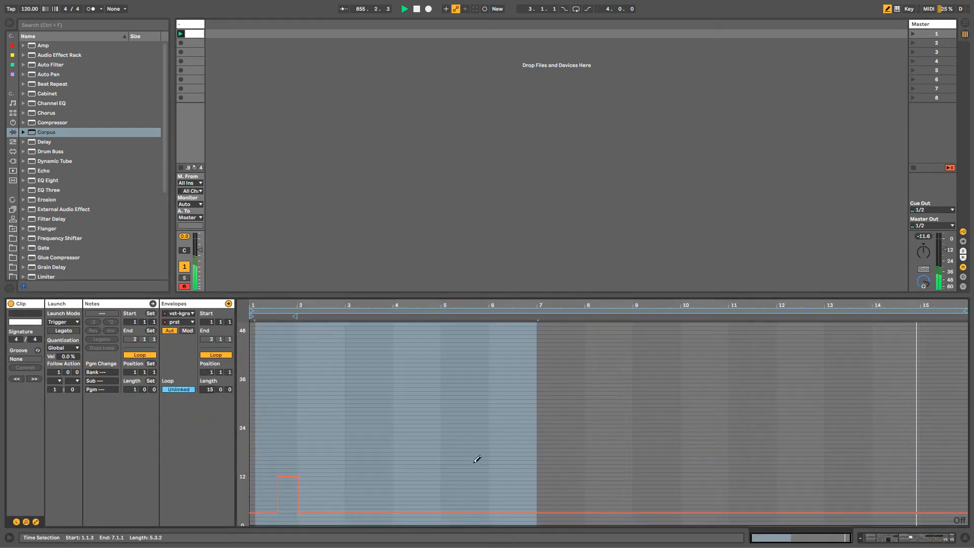
{"action": "left_click_drag", "start_coordinate": [616, 462], "coordinate": [965, 455]}
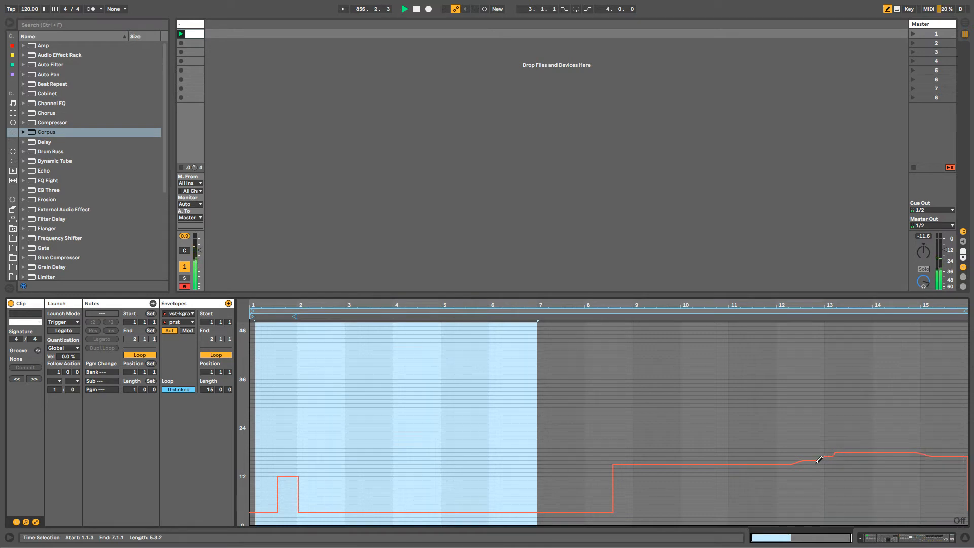
{"action": "left_click_drag", "start_coordinate": [333, 489], "coordinate": [378, 488]}
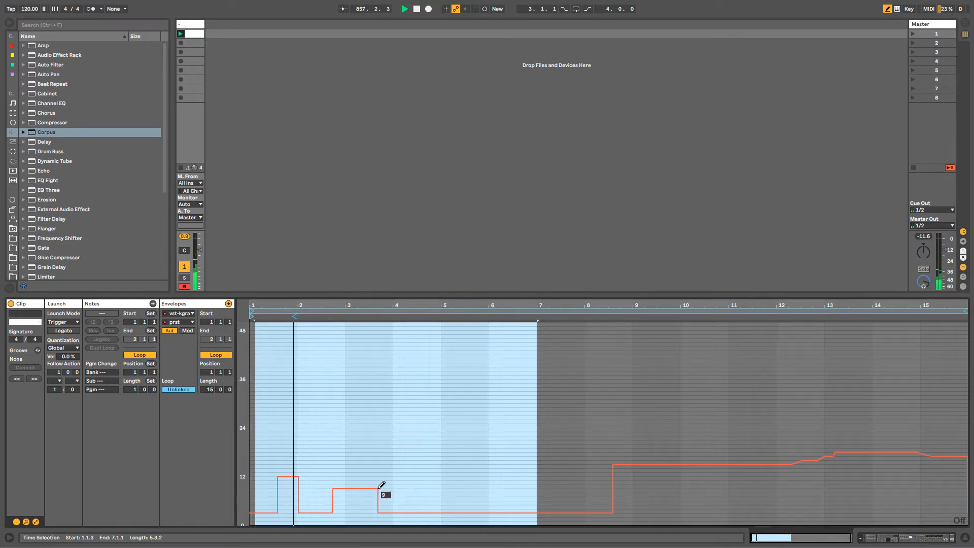
{"action": "left_click_drag", "start_coordinate": [373, 446], "coordinate": [457, 450]}
{"action": "left_click_drag", "start_coordinate": [456, 484], "coordinate": [617, 480]}
{"action": "left_click_drag", "start_coordinate": [769, 440], "coordinate": [900, 441]}
{"action": "mouse_move", "coordinate": [845, 488]}
{"action": "left_mouse_down"}
{"action": "mouse_move", "coordinate": [886, 500]}
{"action": "mouse_move", "coordinate": [914, 461]}
{"action": "mouse_move", "coordinate": [907, 469]}
{"action": "mouse_move", "coordinate": [891, 461]}
{"action": "mouse_move", "coordinate": [937, 462]}
{"action": "mouse_move", "coordinate": [933, 481]}
{"action": "mouse_move", "coordinate": [967, 483]}
{"action": "left_mouse_up"}
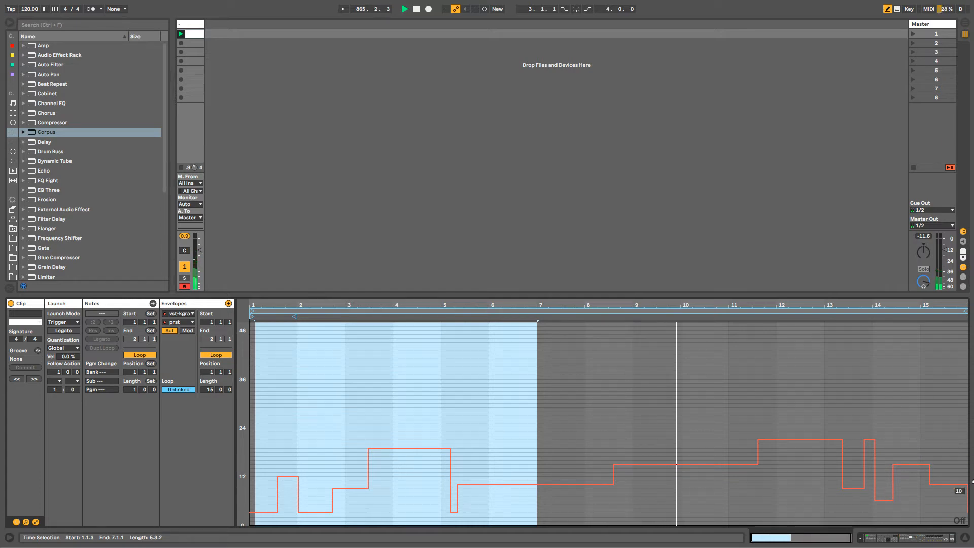
Add short preset steps of 20 at bar 11, about 7 at bar 12 and about 25 at bar 13.
{"action": "left_click", "coordinate": [734, 444]}
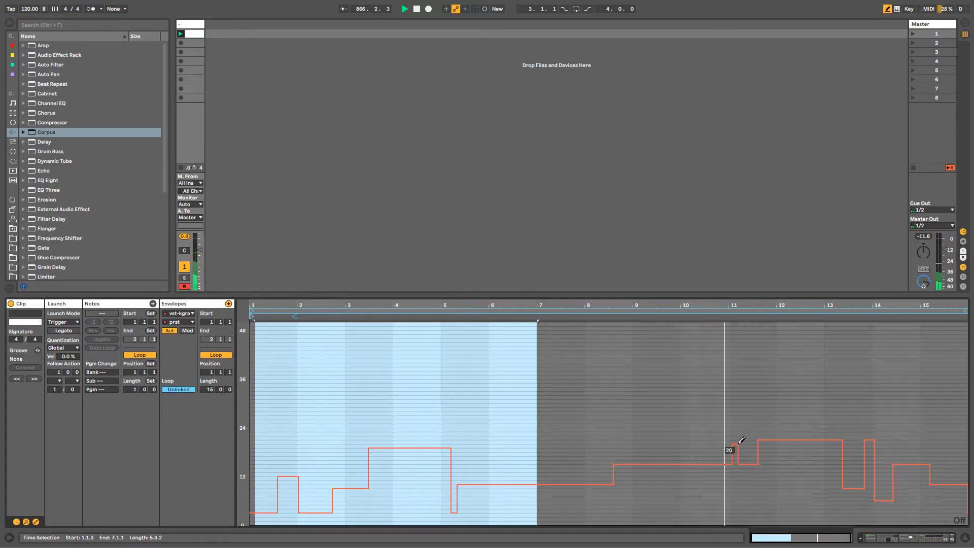
{"action": "left_click_drag", "start_coordinate": [786, 494], "coordinate": [801, 493]}
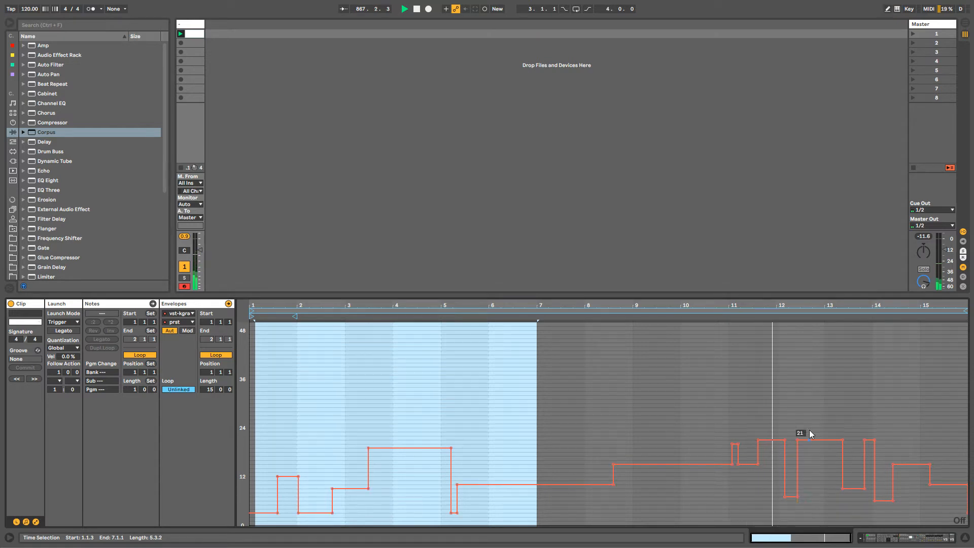
{"action": "left_click_drag", "start_coordinate": [829, 422], "coordinate": [840, 421]}
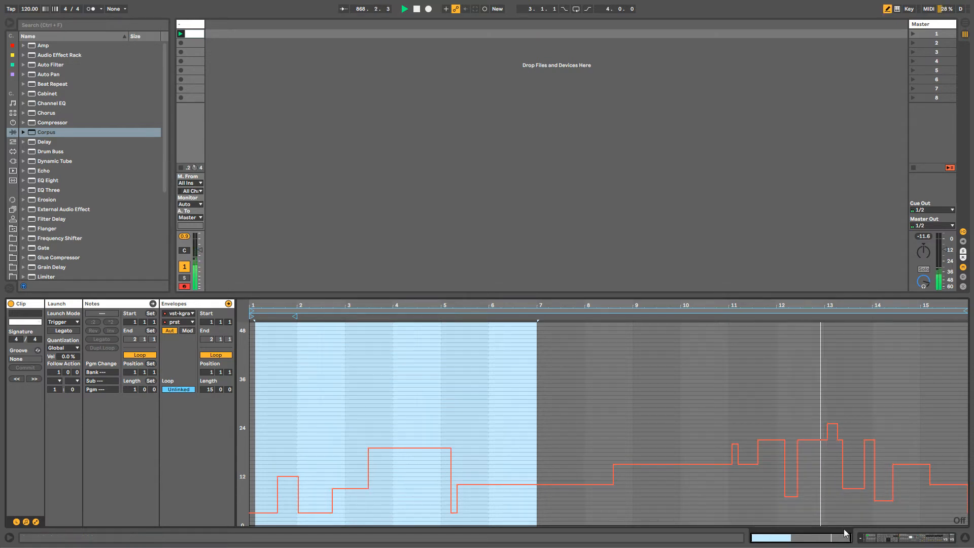
{"action": "key", "text": "b"}
{"action": "key", "text": "b"}
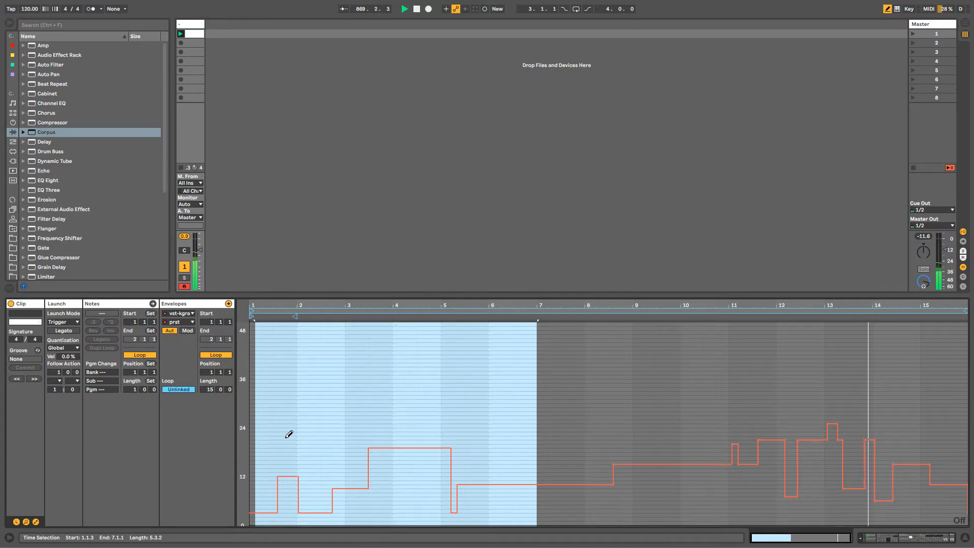
Add short preset steps of about 21 in bar 1, 7 in bar 3, and about 6 and 22 in bar 4.
{"action": "left_click", "coordinate": [286, 440]}
{"action": "left_click", "coordinate": [381, 496]}
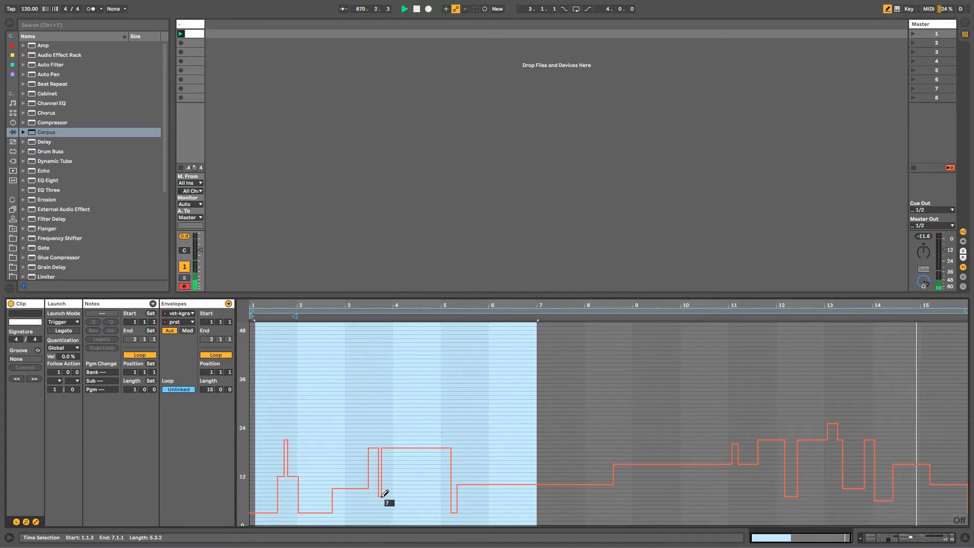
{"action": "left_click_drag", "start_coordinate": [401, 501], "coordinate": [412, 501]}
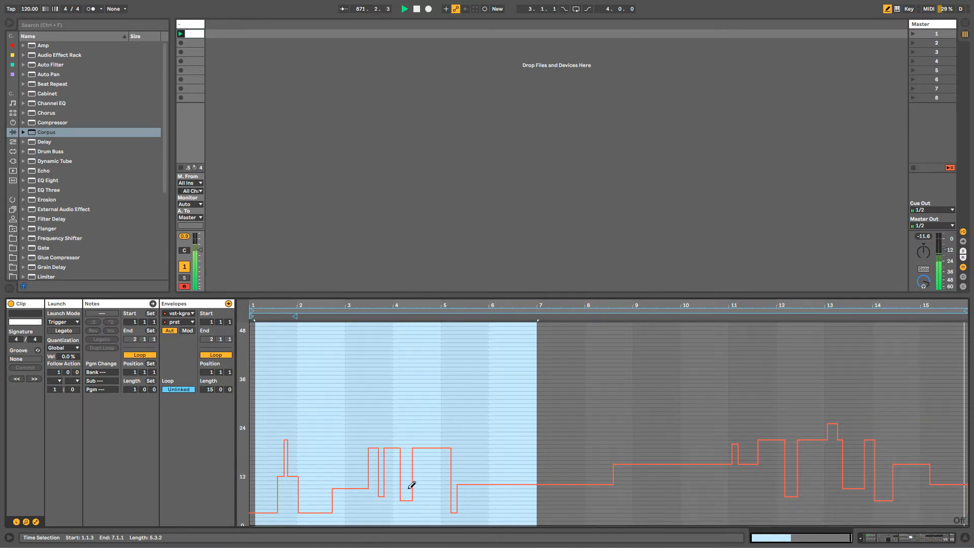
{"action": "left_click", "coordinate": [436, 436]}
{"action": "key", "text": "b"}
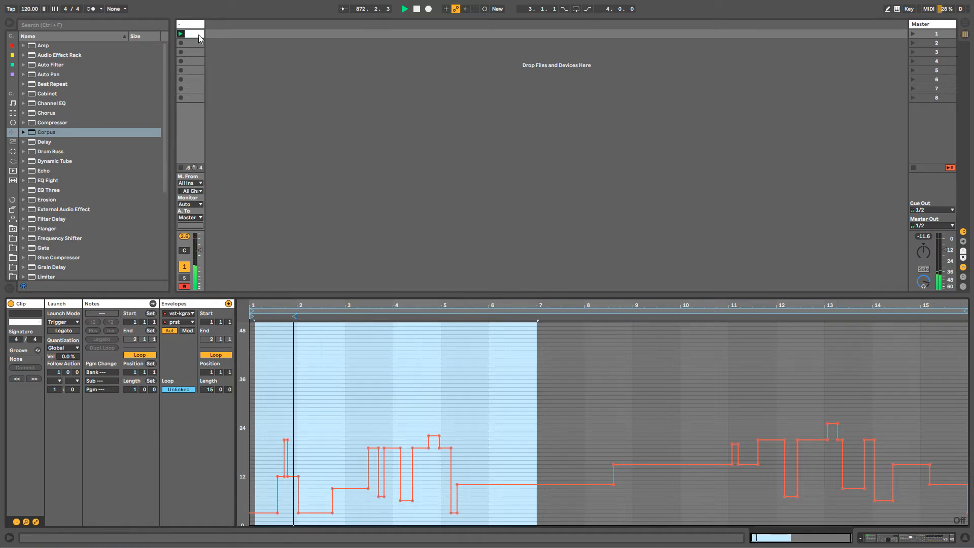
Insert an Auto Pan between the multiband rack and the final Ktgran loader, with Amount 68.3% and Phase 0°.
{"action": "key", "text": "shift+Tab"}
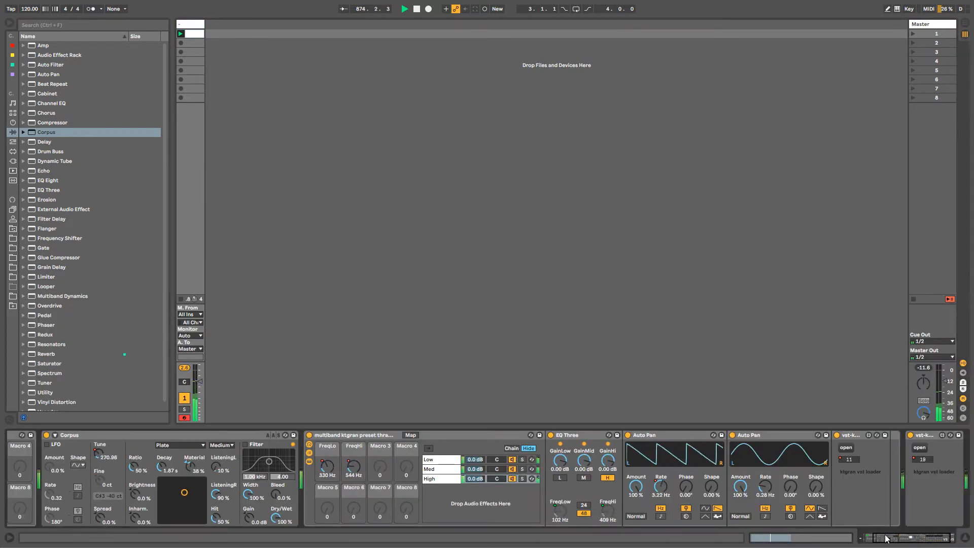
{"action": "left_click", "coordinate": [913, 539]}
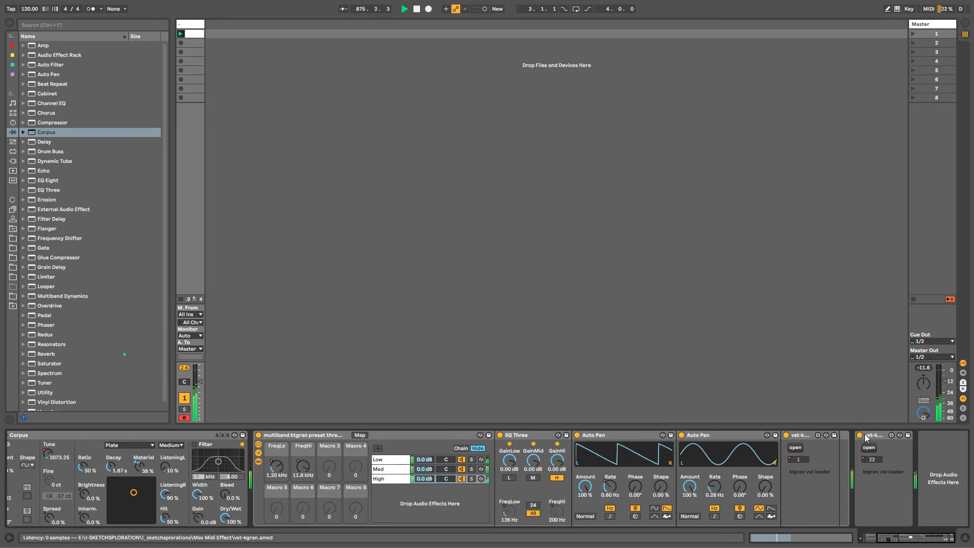
{"action": "left_click", "coordinate": [875, 487]}
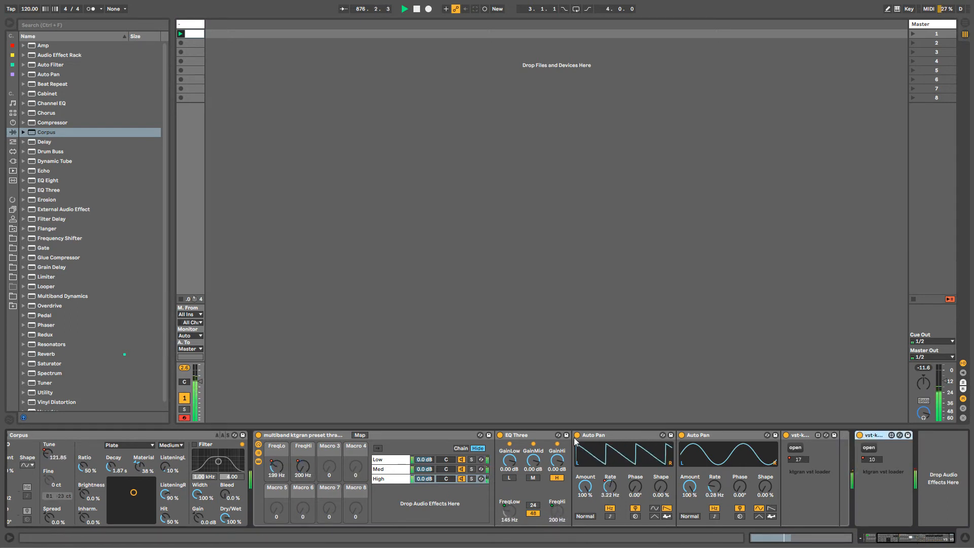
{"action": "left_click_drag", "start_coordinate": [41, 74], "coordinate": [867, 456]}
{"action": "left_click_drag", "start_coordinate": [908, 538], "coordinate": [829, 529]}
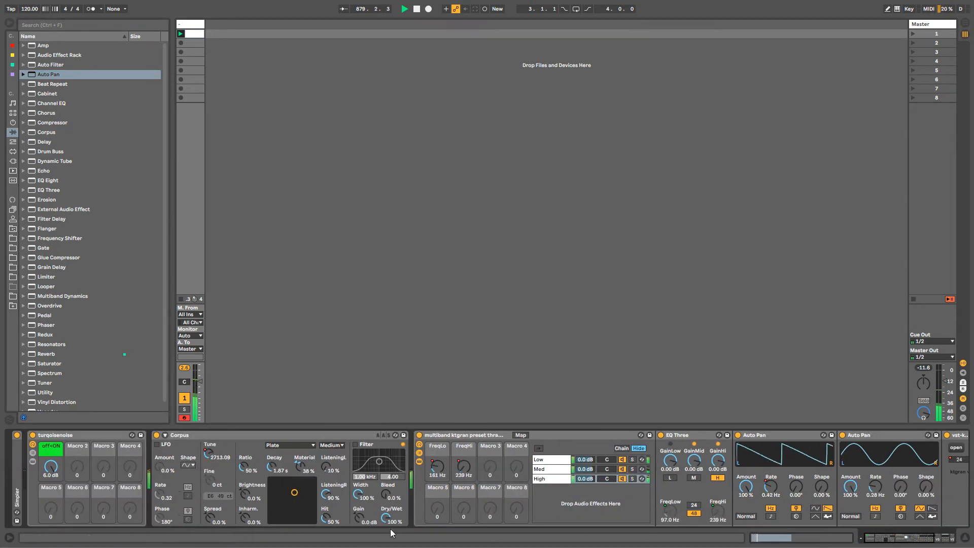
Lower the Corpus Dry/Wet, show its modulation envelope in the clip, unlink it and extend its loop length to 7.2.3.
{"action": "left_click_drag", "start_coordinate": [393, 507], "coordinate": [392, 546]}
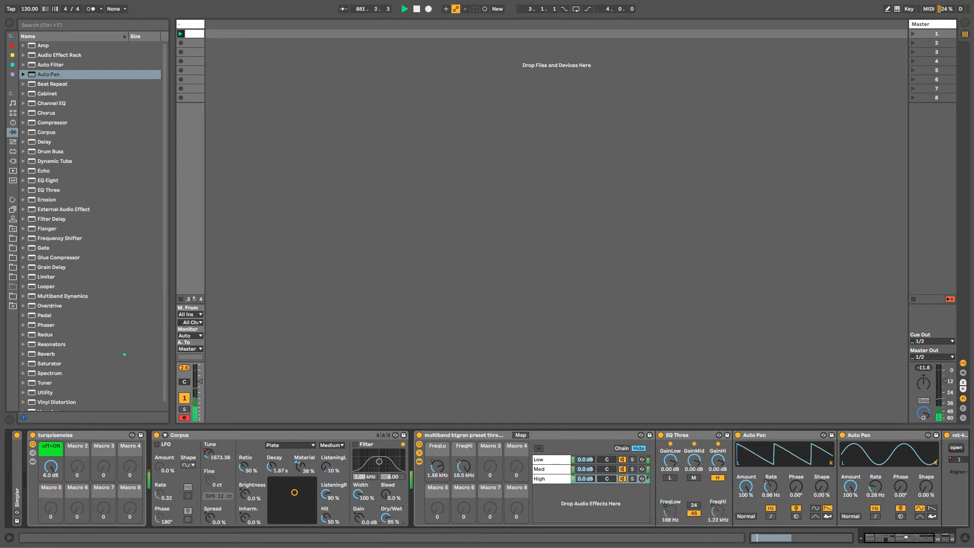
{"action": "right_click", "coordinate": [384, 524]}
{"action": "left_click", "coordinate": [416, 532]}
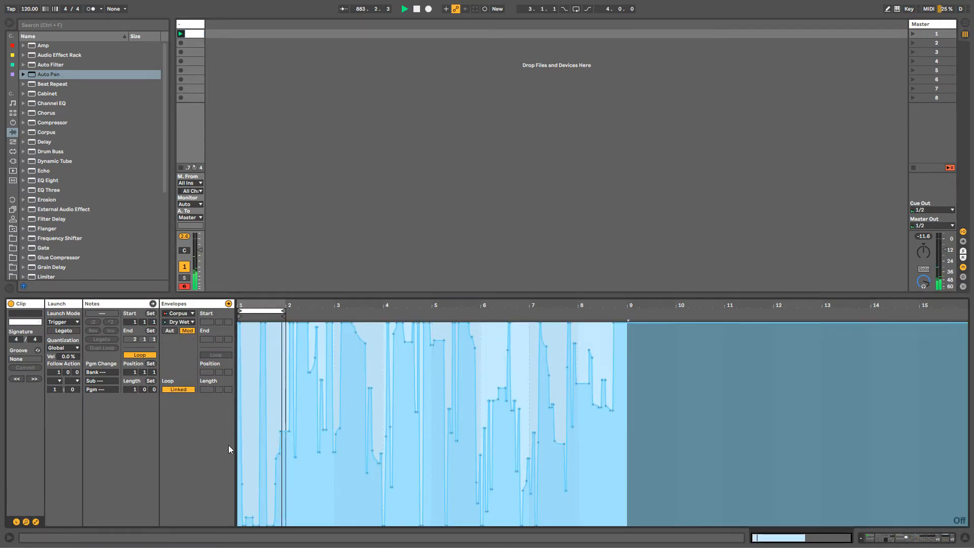
{"action": "left_click", "coordinate": [178, 389]}
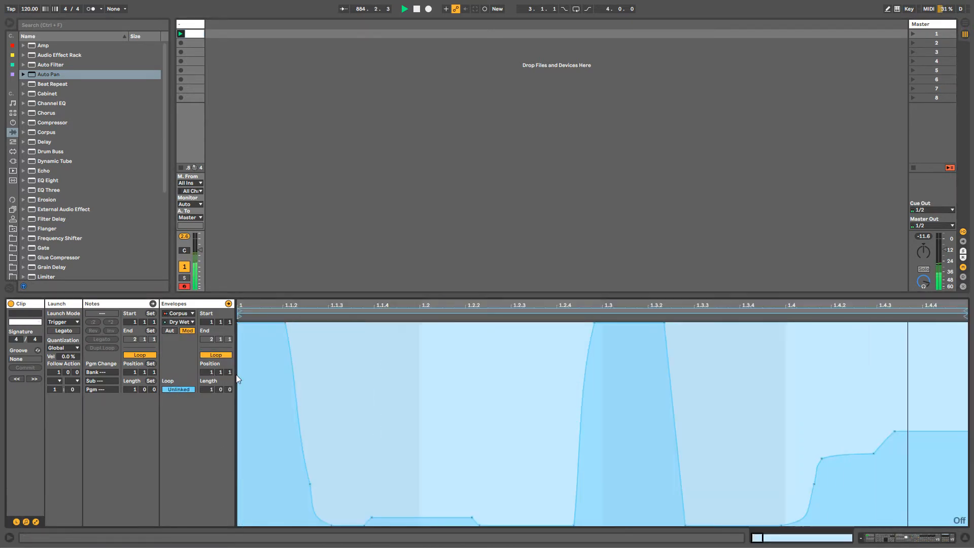
{"action": "left_click_drag", "start_coordinate": [273, 303], "coordinate": [274, 277]}
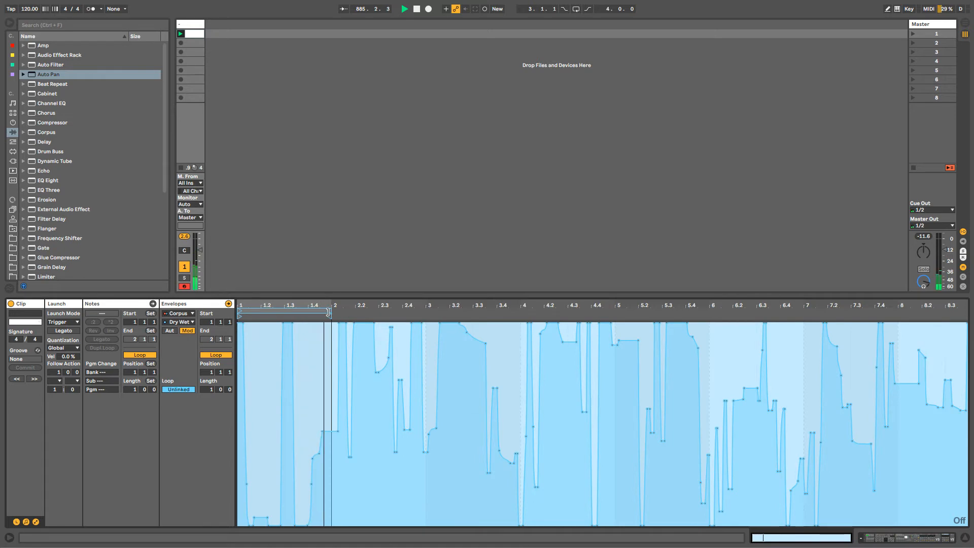
{"action": "left_click_drag", "start_coordinate": [335, 308], "coordinate": [927, 308]}
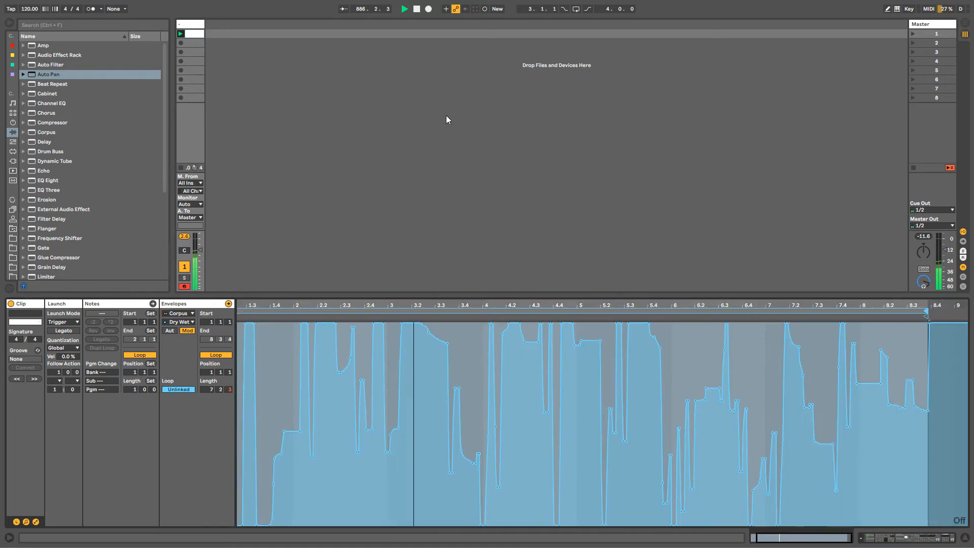
Group the multiband Ktgran rack into a new Audio Effect Rack and rename the new rack's chain L.
{"action": "left_click", "coordinate": [191, 24]}
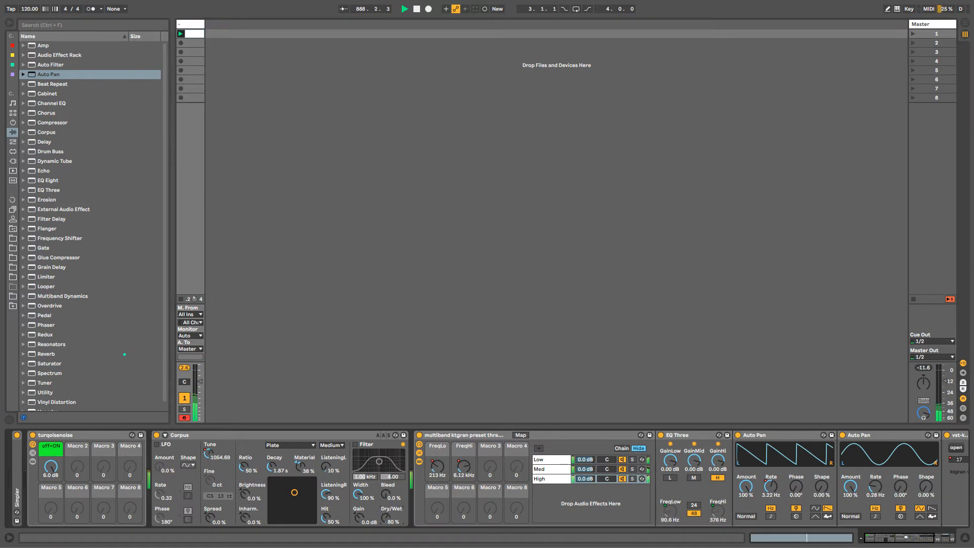
{"action": "left_click", "coordinate": [434, 436]}
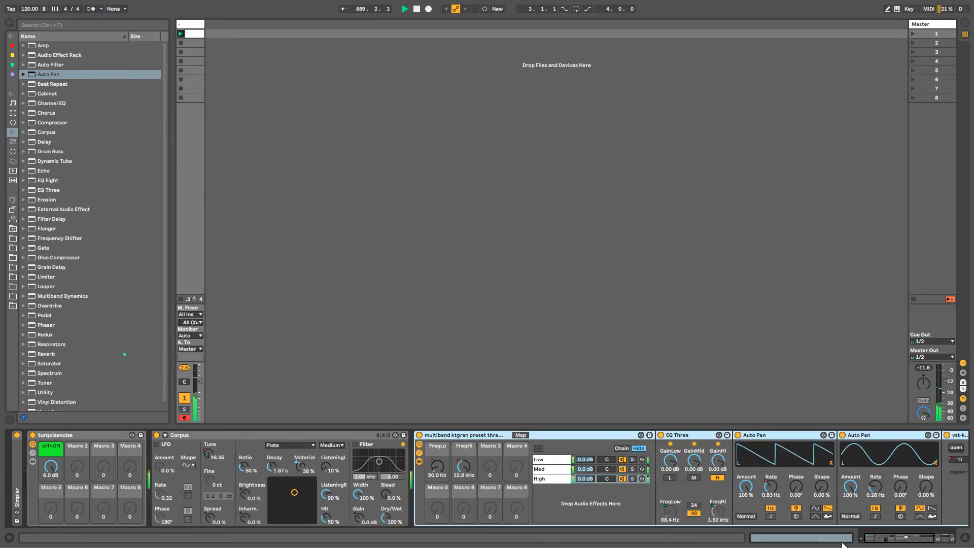
{"action": "left_click", "coordinate": [924, 540]}
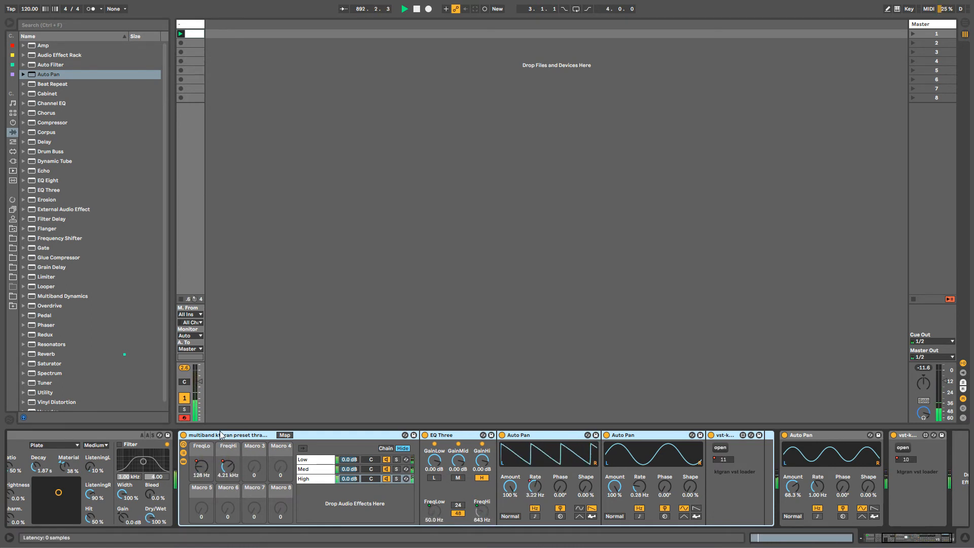
{"action": "key", "text": "ctrl+g"}
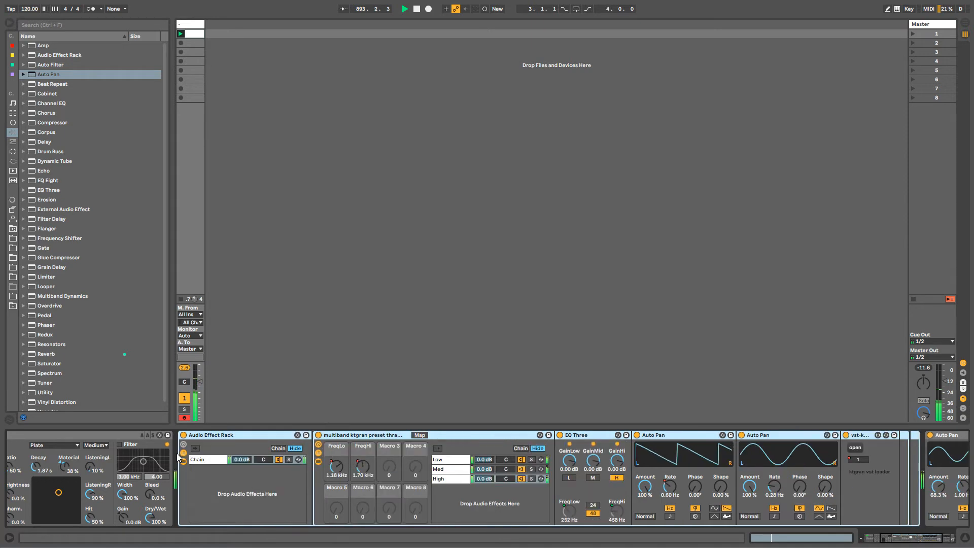
{"action": "left_click", "coordinate": [184, 453]}
{"action": "left_click", "coordinate": [209, 458]}
{"action": "key", "text": "ctrl+r"}
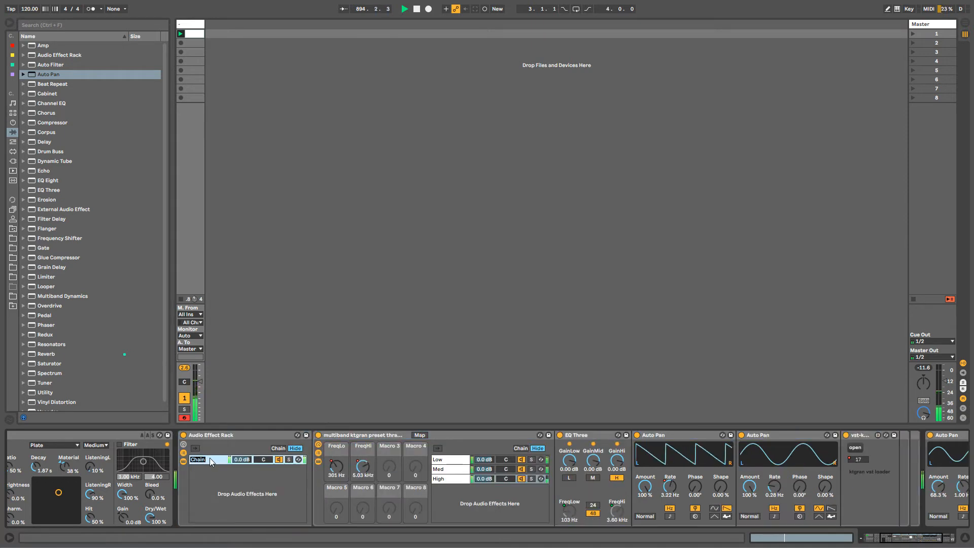
{"action": "type", "text": "L"}
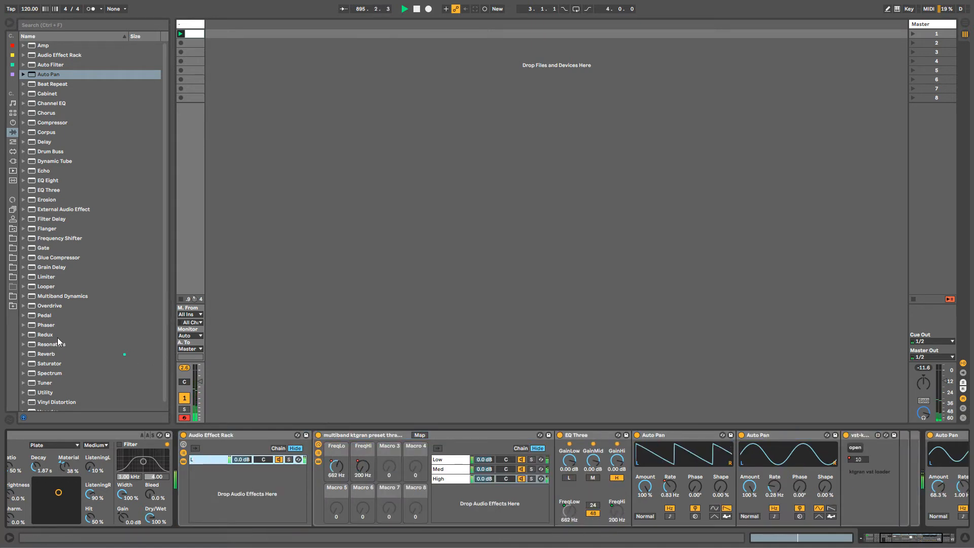
Insert a Utility before the multiband rack inside the L chain.
{"action": "scroll", "coordinate": [36, 339], "scroll_direction": "down", "scroll_amount": 1}
{"action": "scroll", "coordinate": [41, 381], "scroll_direction": "up", "scroll_amount": 1}
{"action": "left_click_drag", "start_coordinate": [40, 381], "coordinate": [317, 458]}
{"action": "key", "text": "Delete"}
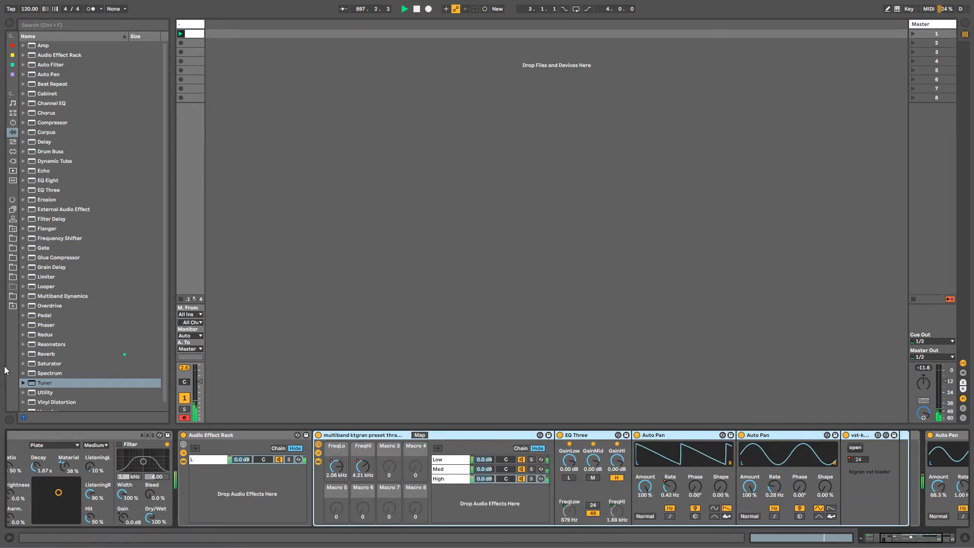
{"action": "left_click", "coordinate": [44, 389]}
{"action": "left_click_drag", "start_coordinate": [314, 465], "coordinate": [316, 464]}
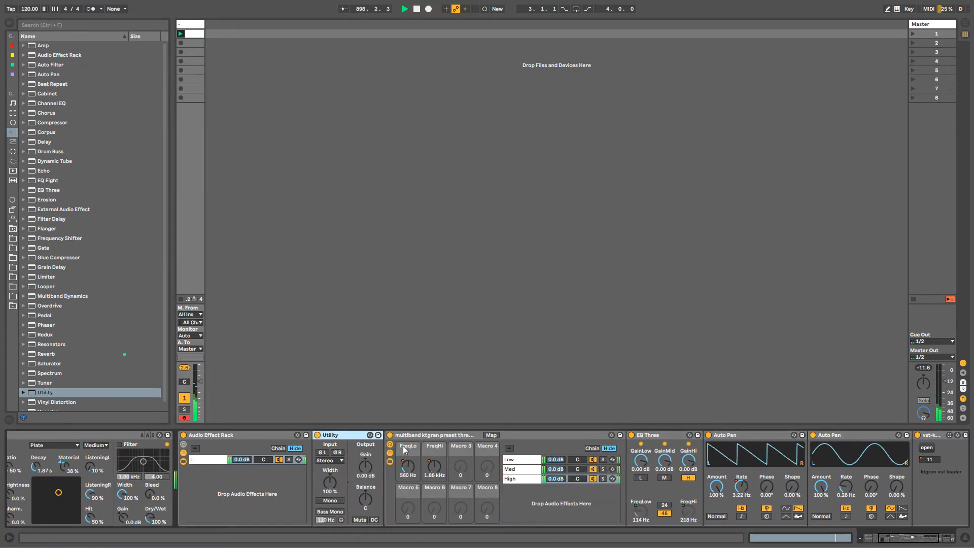
Duplicate the L chain and rename the copy R.
{"action": "left_click", "coordinate": [216, 461]}
{"action": "key", "text": "ctrl+d"}
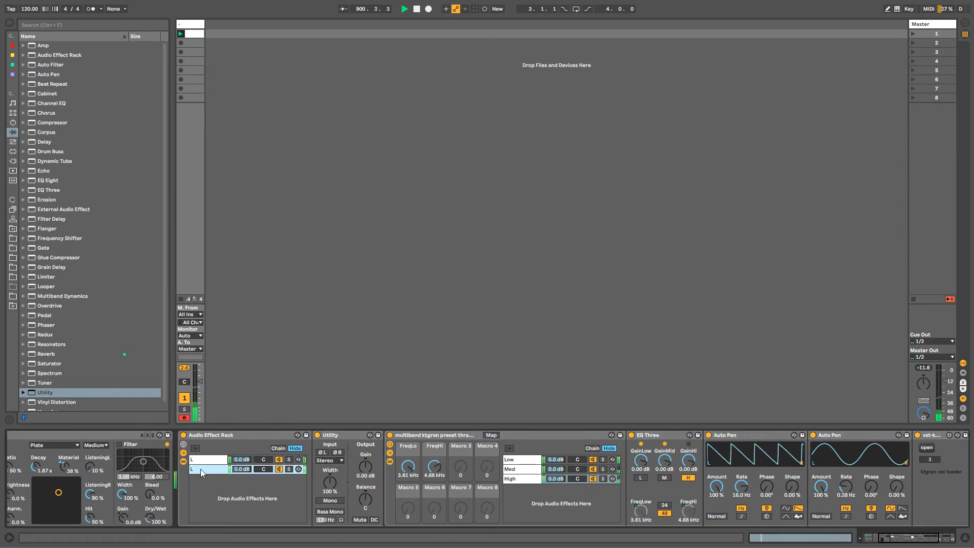
{"action": "key", "text": "ctrl+r"}
{"action": "type", "text": "R"}
{"action": "key", "text": "Return"}
Set the L chain's Utility to Left input with balance 50L, and place a copy of it after the multiband rack.
{"action": "left_click", "coordinate": [217, 460]}
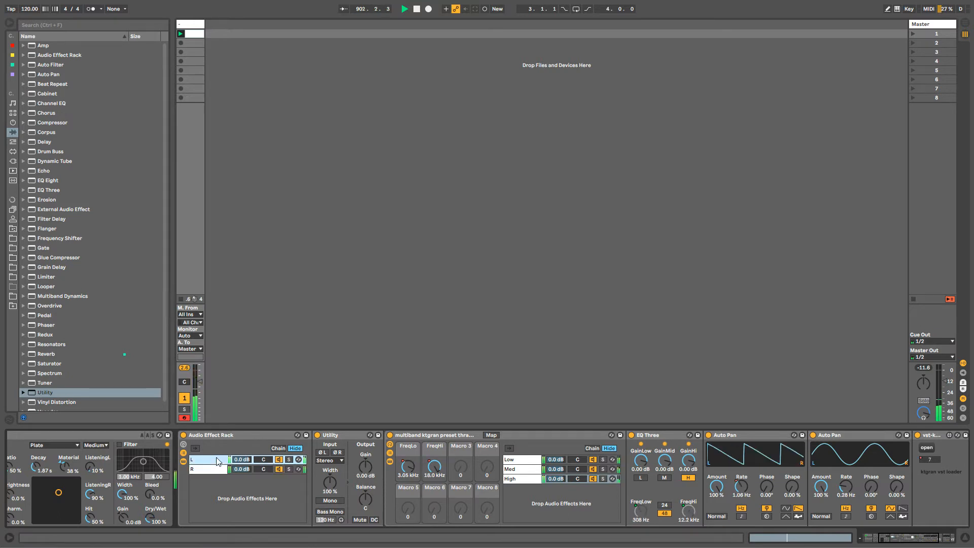
{"action": "left_click", "coordinate": [330, 460]}
{"action": "left_click", "coordinate": [328, 465]}
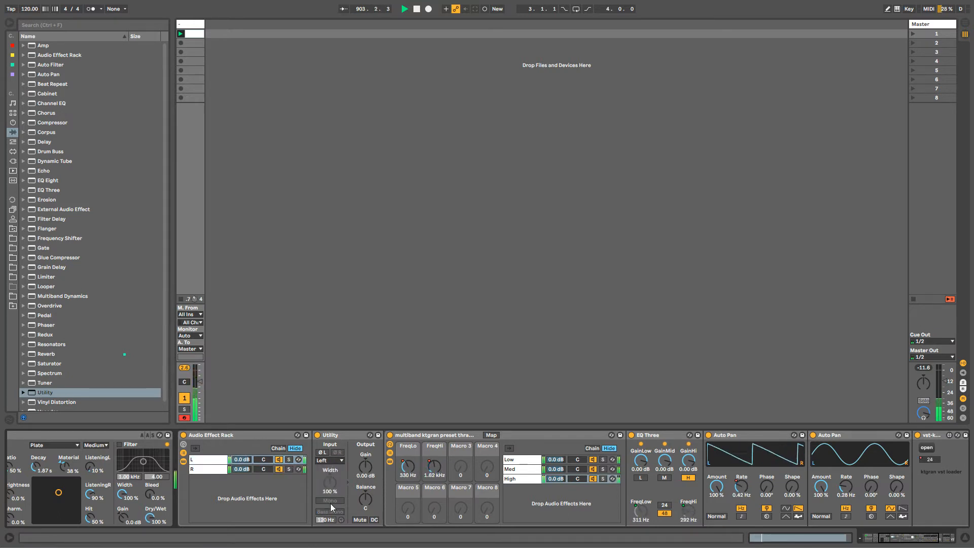
{"action": "left_click_drag", "start_coordinate": [364, 500], "coordinate": [365, 517]}
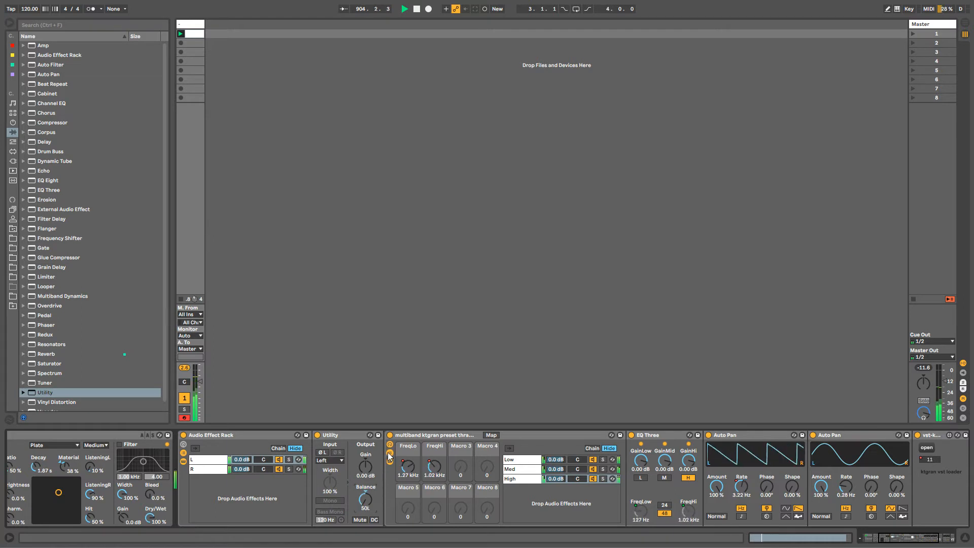
{"action": "left_click", "coordinate": [390, 453]}
{"action": "left_click_drag", "start_coordinate": [343, 439], "coordinate": [505, 442]}
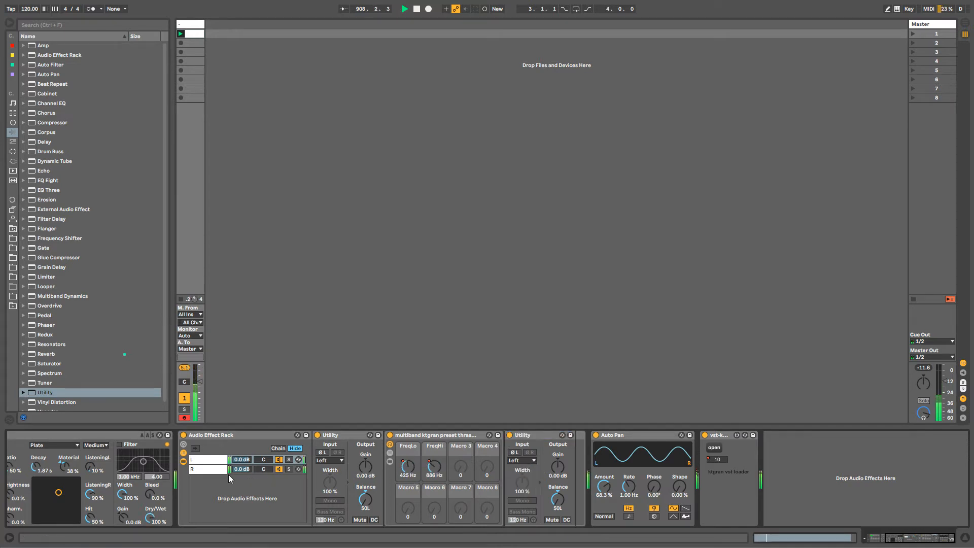
Set the R chain's Utility to Right input with balance 50R, and place a copy of it after the multiband rack.
{"action": "left_click", "coordinate": [212, 470]}
{"action": "left_click", "coordinate": [341, 461]}
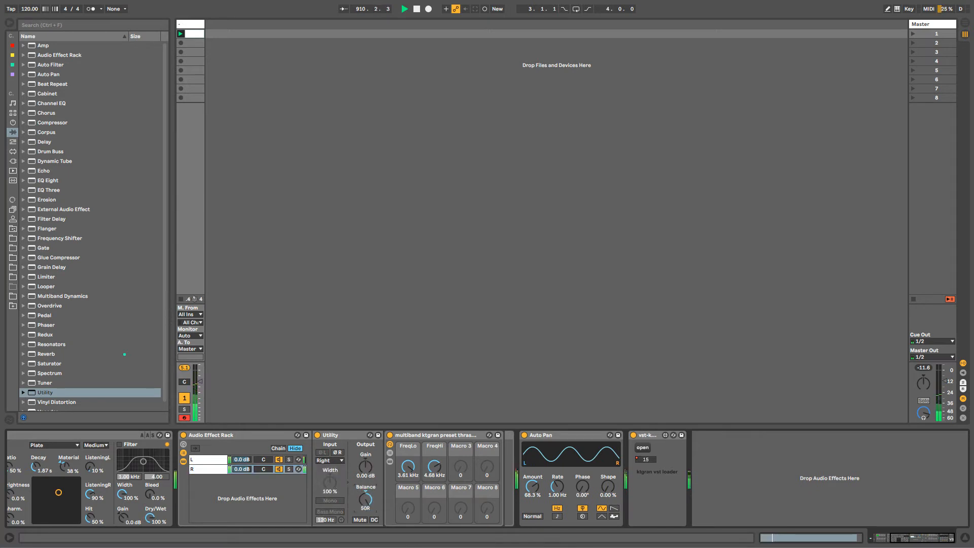
{"action": "left_click_drag", "start_coordinate": [345, 440], "coordinate": [503, 453]}
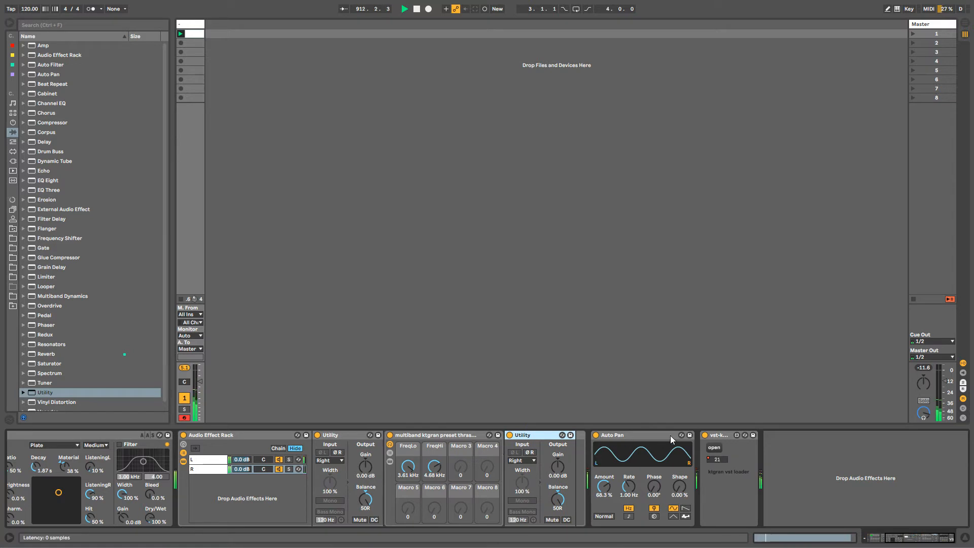
{"action": "left_click", "coordinate": [721, 436]}
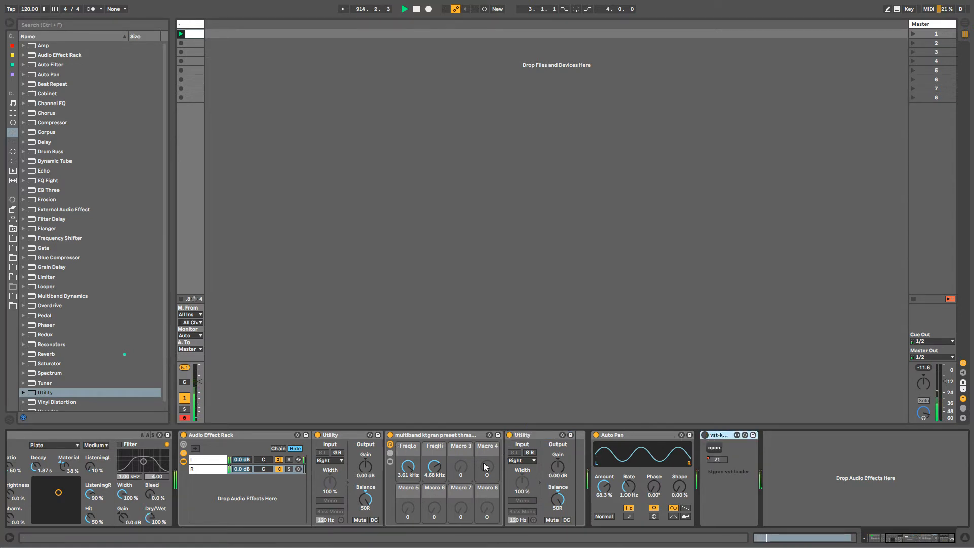
Show the High chain of the R chain's multiband rack and set its Ktgran loader preset to 4.
{"action": "left_click", "coordinate": [389, 452]}
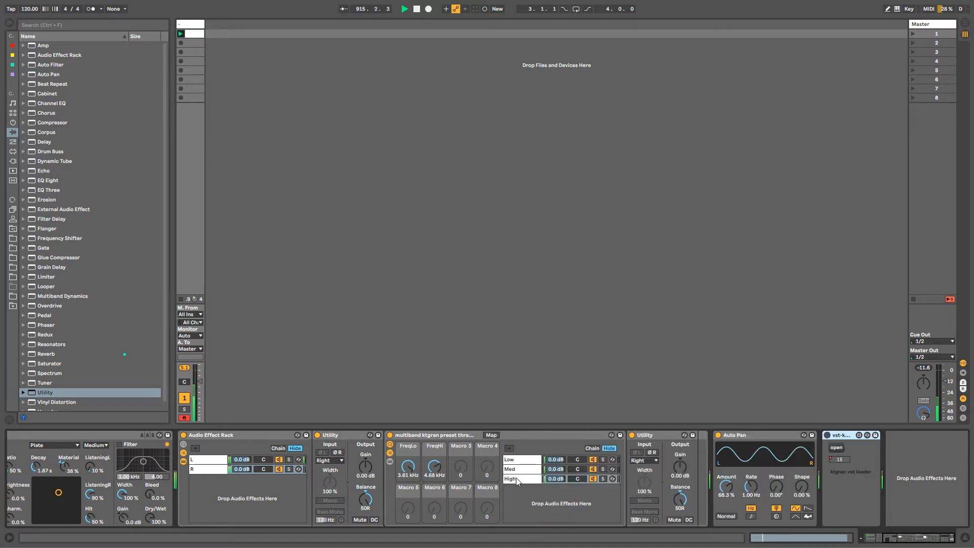
{"action": "left_click", "coordinate": [516, 478]}
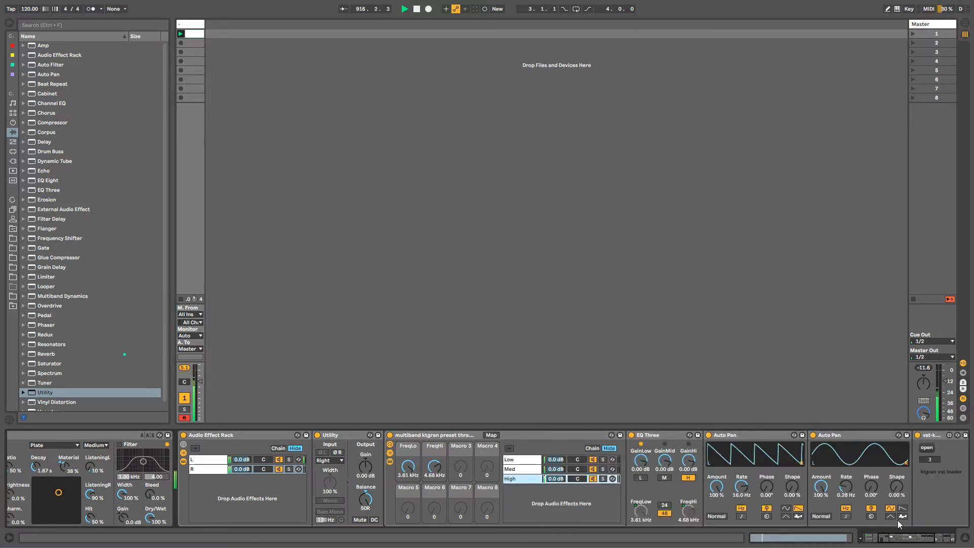
{"action": "left_click_drag", "start_coordinate": [893, 538], "coordinate": [902, 537]}
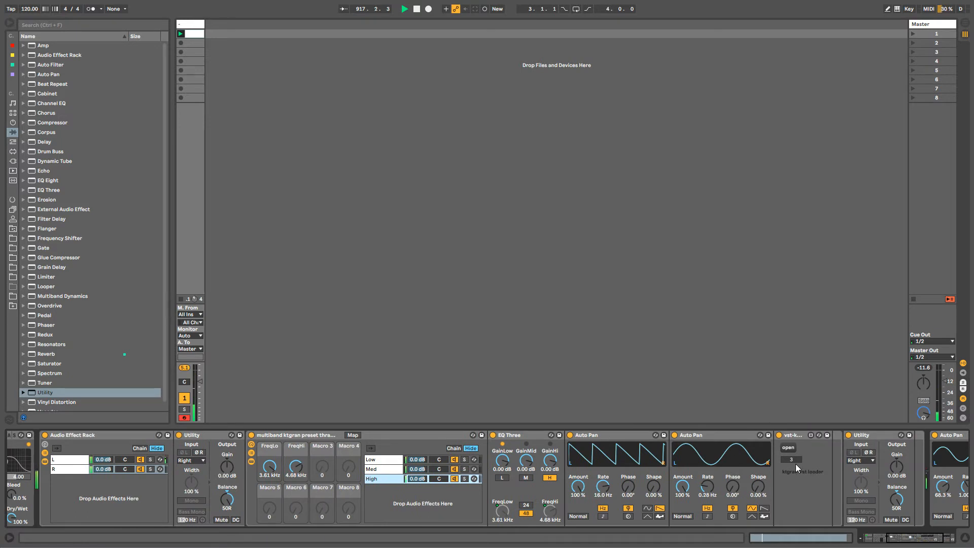
{"action": "left_click", "coordinate": [795, 466]}
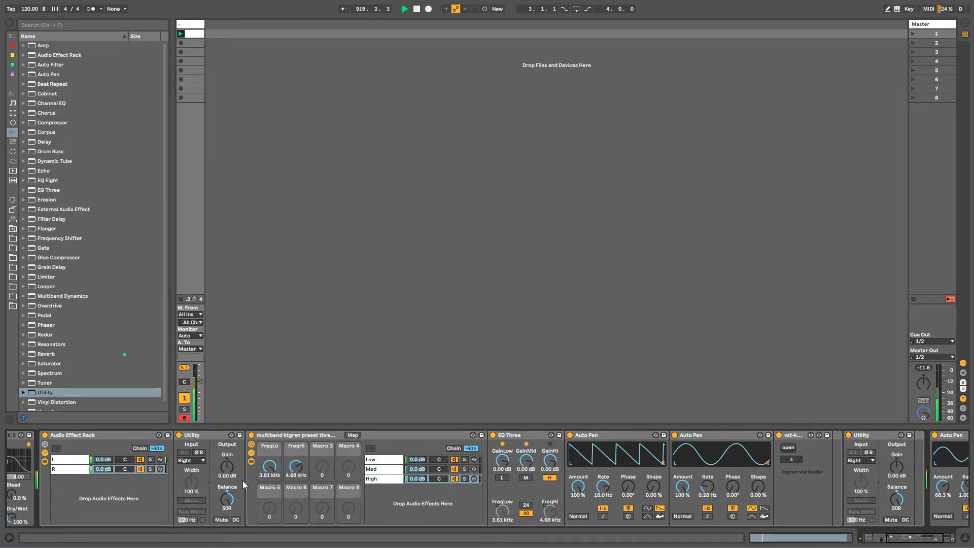
Examine the devices in the High, Med and Low chains of the R chain's multiband rack.
{"action": "left_click", "coordinate": [400, 479]}
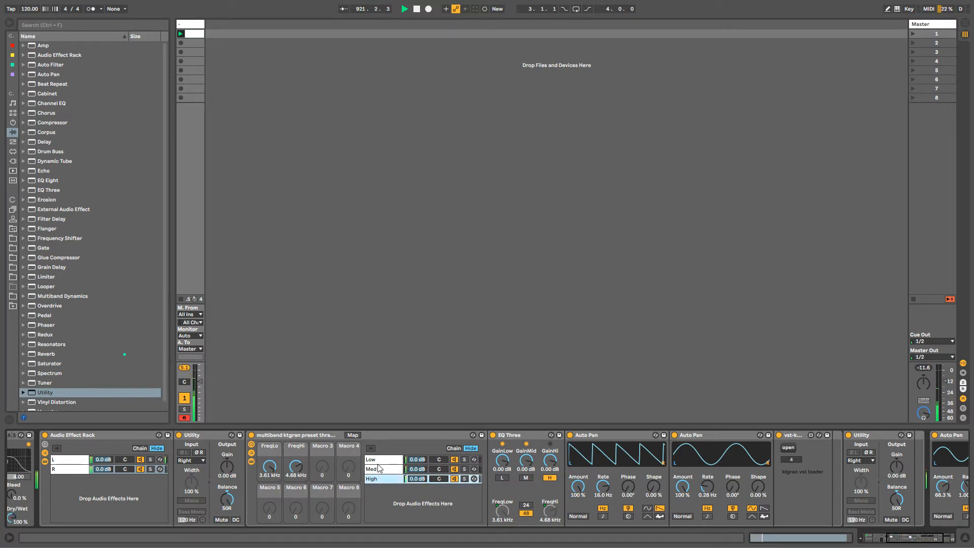
{"action": "left_click", "coordinate": [379, 468]}
{"action": "left_click", "coordinate": [380, 459]}
{"action": "left_click", "coordinate": [384, 478]}
{"action": "left_click", "coordinate": [391, 469]}
{"action": "left_click", "coordinate": [400, 460]}
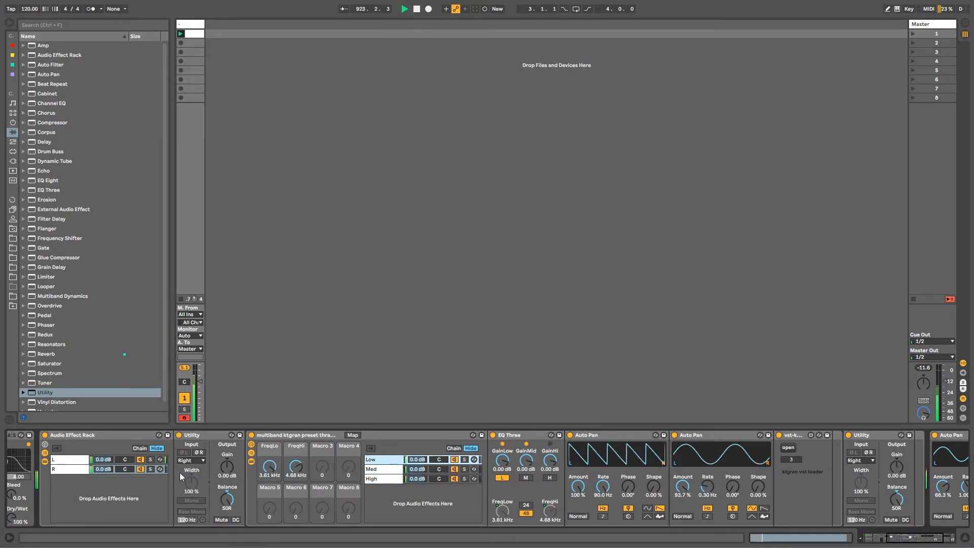
Set the balance of the Utility before the R chain's multiband rack to 50L, and show the installed plug-ins in the browser.
{"action": "left_click_drag", "start_coordinate": [231, 500], "coordinate": [232, 501]}
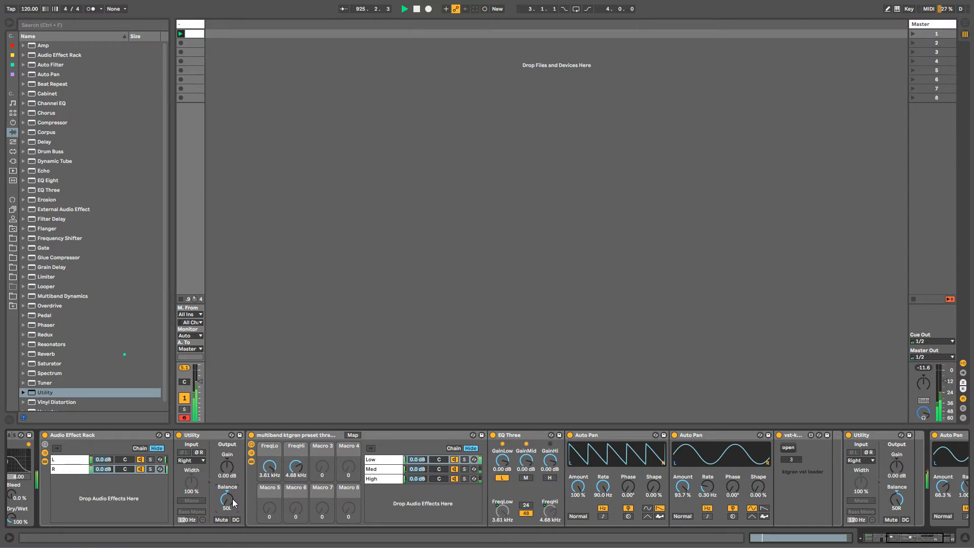
{"action": "left_click", "coordinate": [251, 461]}
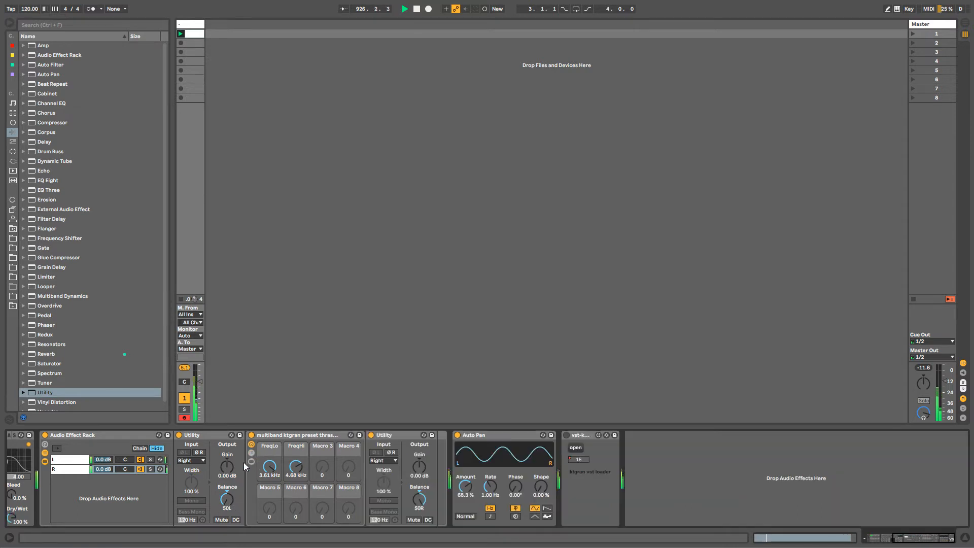
{"action": "left_click", "coordinate": [13, 162]}
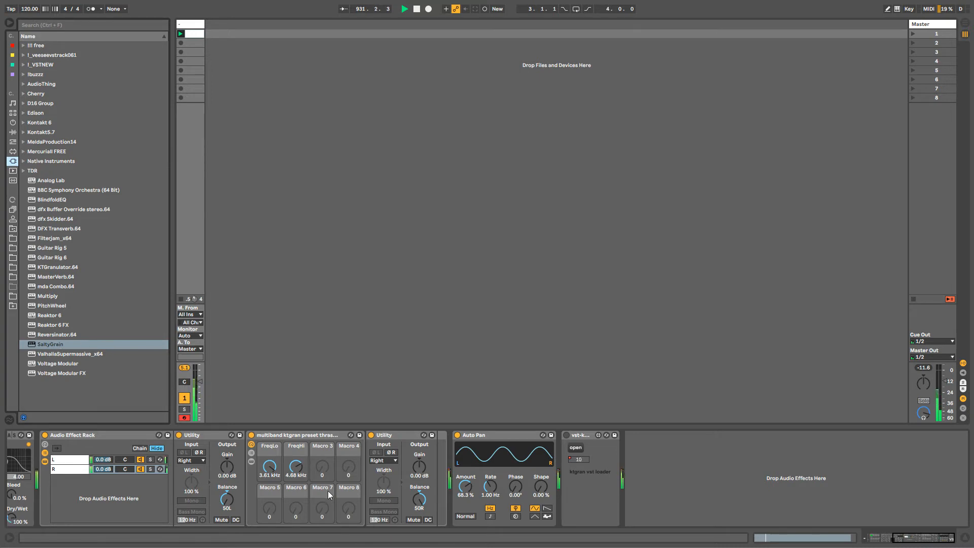
{"action": "left_click", "coordinate": [251, 453]}
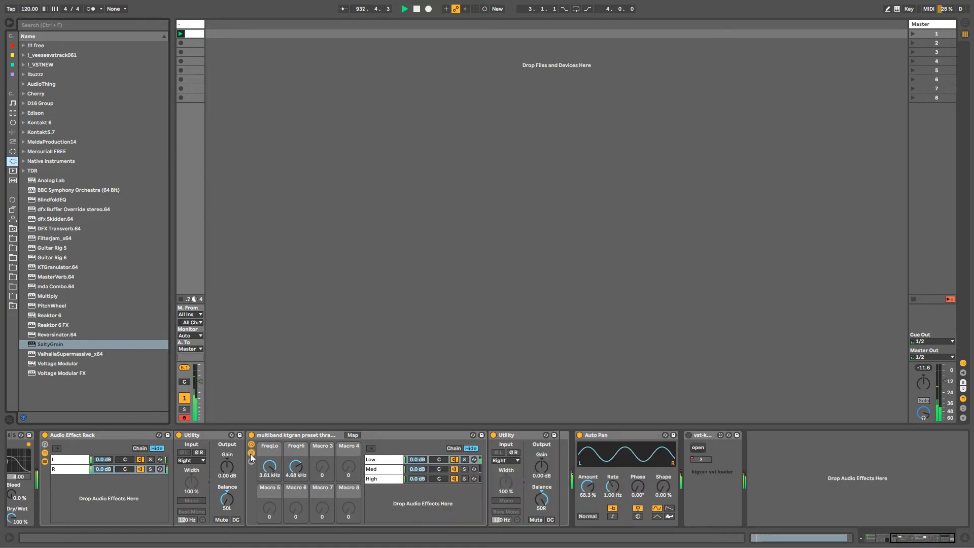
Show the High chain of the R chain's multiband rack and set the rack's FreqLo macro to 1.81 kHz.
{"action": "left_click", "coordinate": [385, 480]}
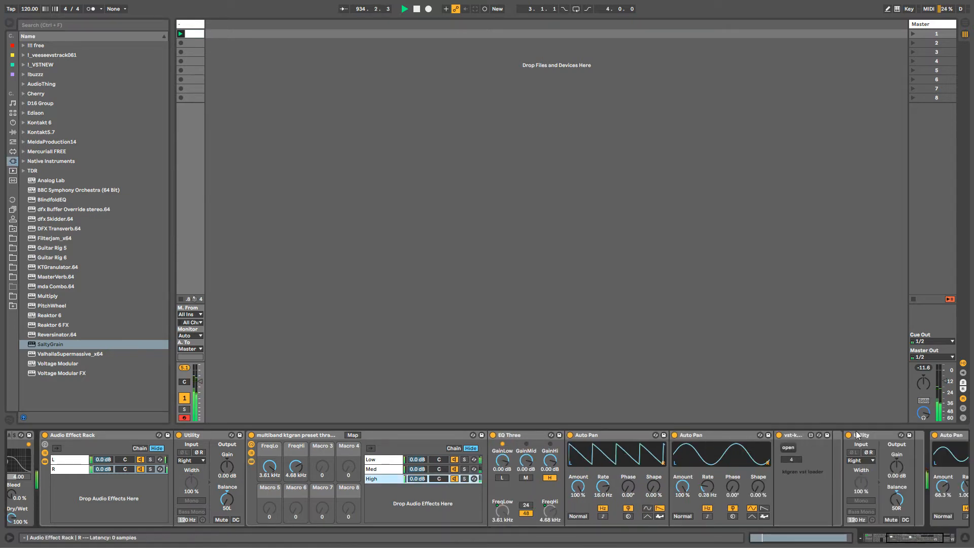
{"action": "left_click", "coordinate": [878, 434]}
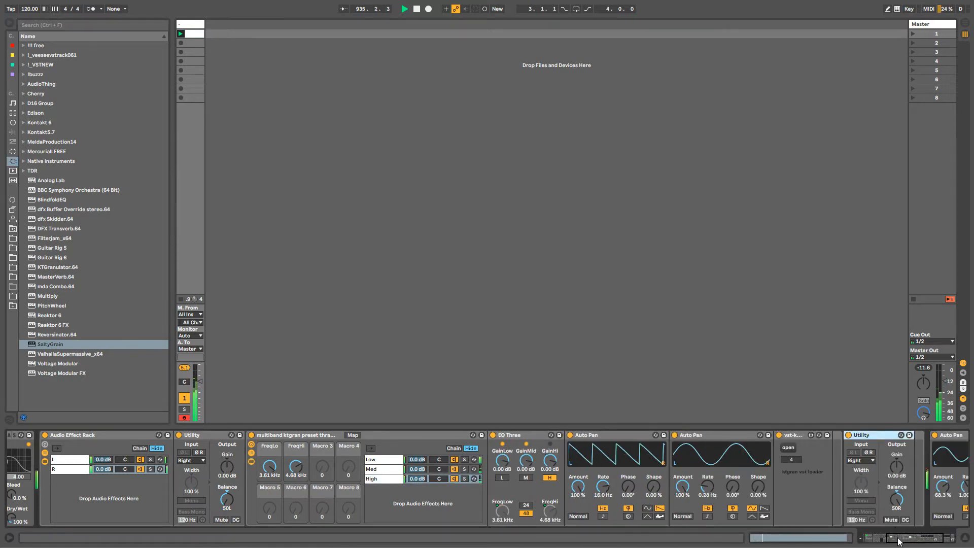
{"action": "left_click_drag", "start_coordinate": [897, 537], "coordinate": [907, 539]}
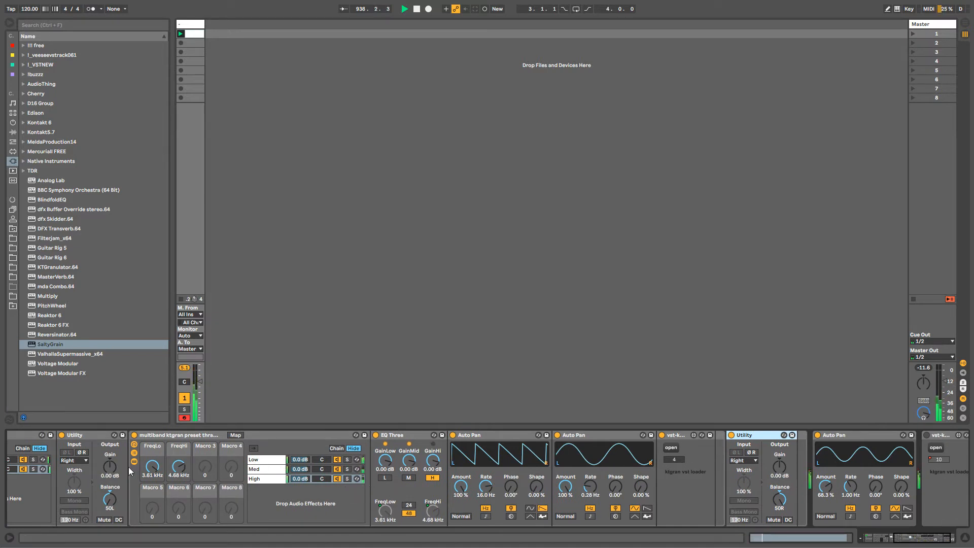
{"action": "left_click", "coordinate": [171, 437]}
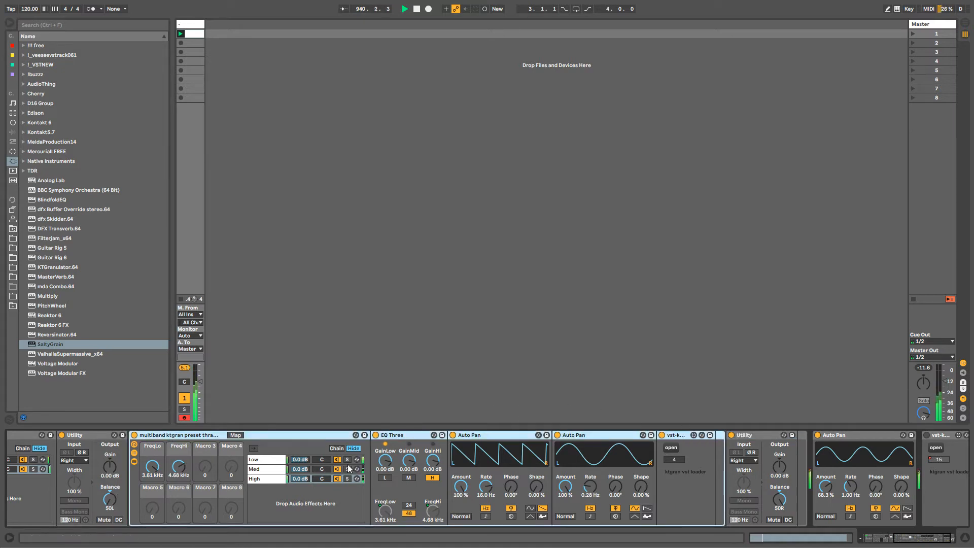
{"action": "left_click", "coordinate": [263, 483]}
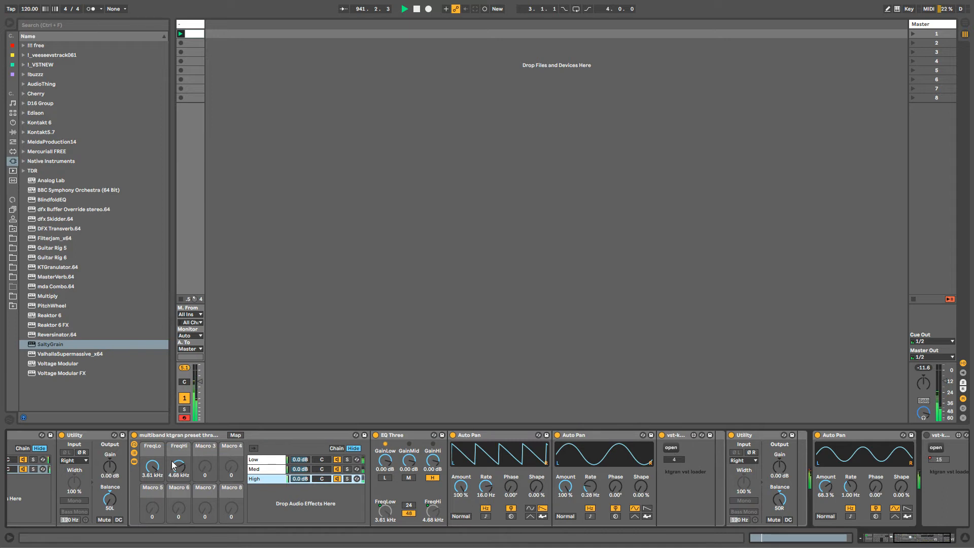
{"action": "left_click", "coordinate": [152, 465]}
Paste the envelope curve into the FreqLo macro's modulation, unlink it from the clip and loop it from 1.1.1 to about 8.3.4.
{"action": "right_click", "coordinate": [153, 466]}
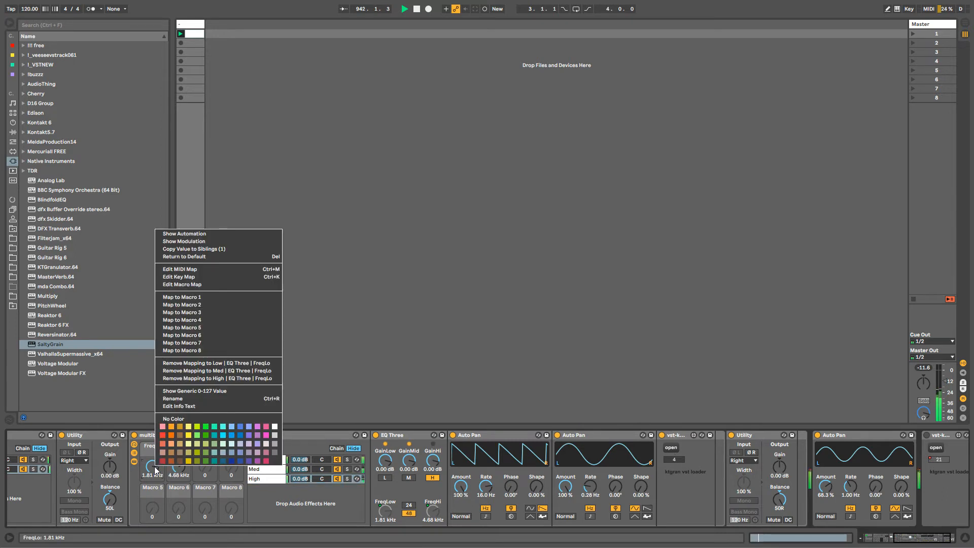
{"action": "left_click", "coordinate": [183, 244]}
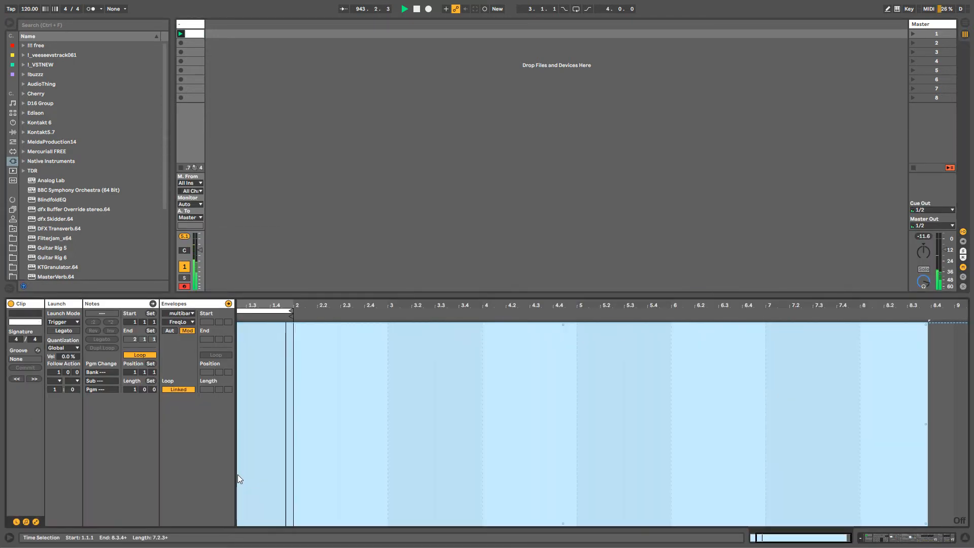
{"action": "left_click", "coordinate": [191, 389]}
{"action": "left_click_drag", "start_coordinate": [250, 305], "coordinate": [250, 223]}
{"action": "left_click", "coordinate": [324, 310]}
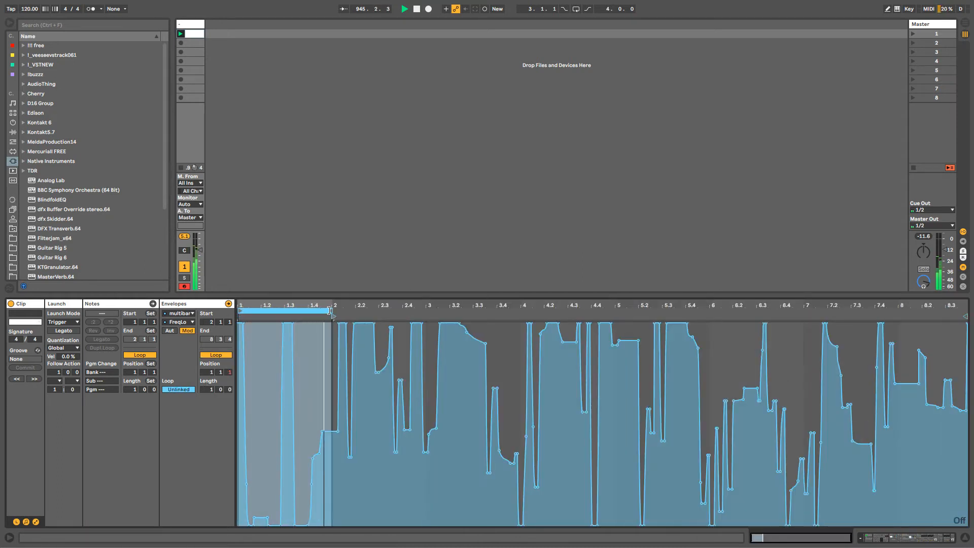
{"action": "left_click_drag", "start_coordinate": [325, 310], "coordinate": [913, 330]}
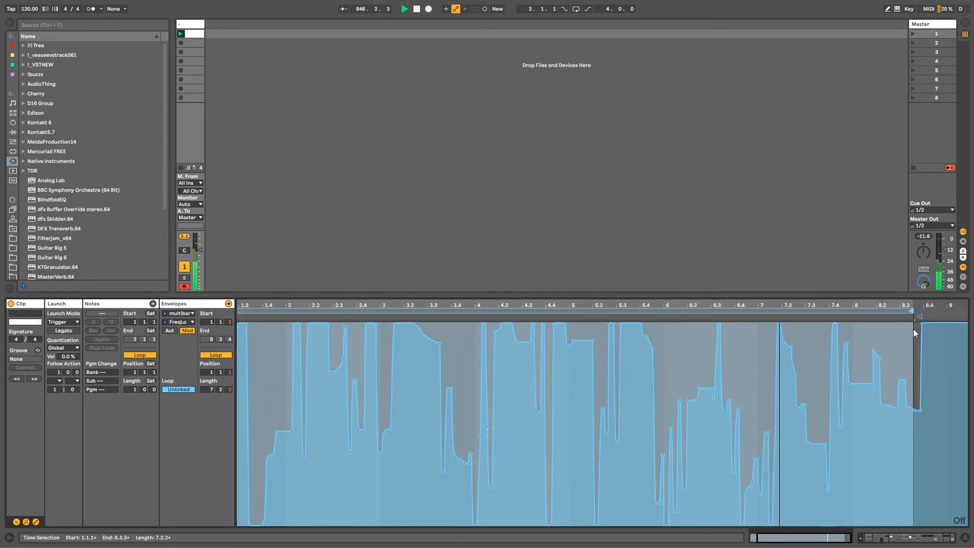
{"action": "left_click", "coordinate": [188, 24]}
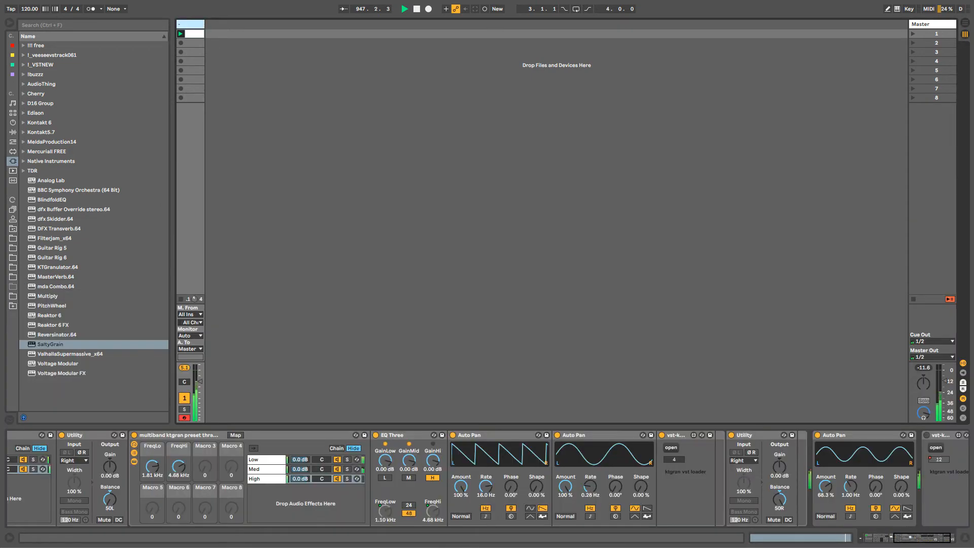
Set the rate of the High chain's first Auto Pan to 0.82 Hz.
{"action": "left_click_drag", "start_coordinate": [489, 488], "coordinate": [489, 507]}
{"action": "right_click", "coordinate": [487, 484]}
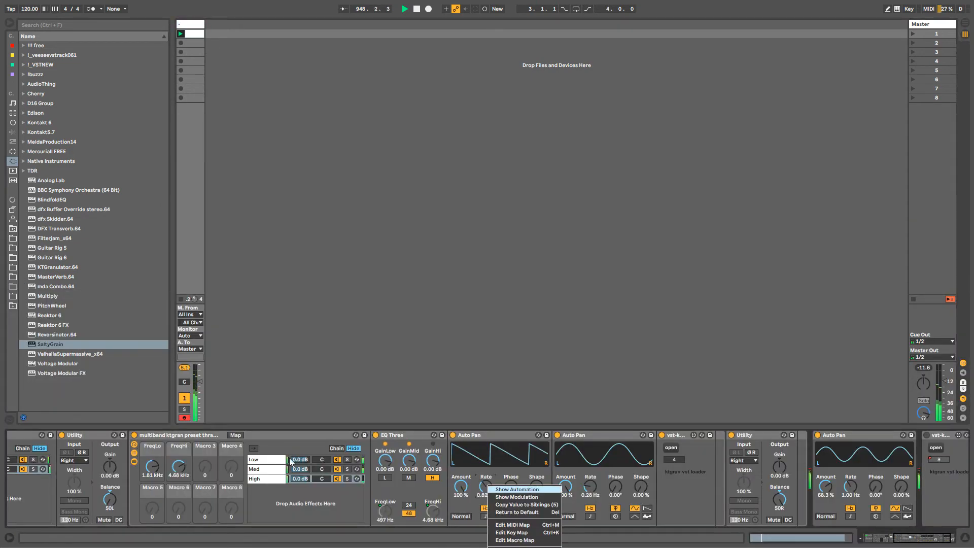
{"action": "key", "text": "Escape"}
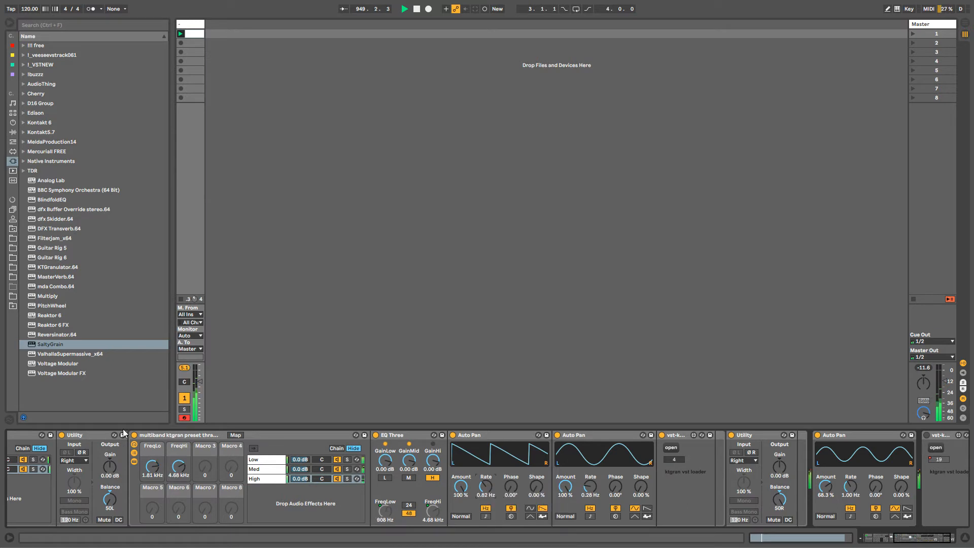
Paste the envelope curve into that Auto Pan's rate modulation, unlink it and shorten its loop to a length of 7.3.0.
{"action": "right_click", "coordinate": [489, 483]}
{"action": "left_click", "coordinate": [507, 501]}
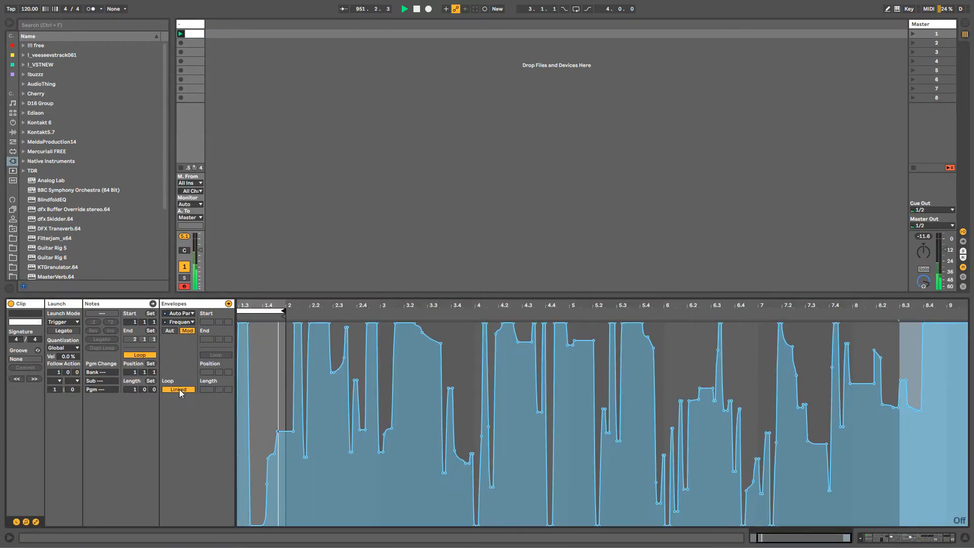
{"action": "left_click", "coordinate": [179, 389]}
{"action": "left_click_drag", "start_coordinate": [211, 389], "coordinate": [211, 330]}
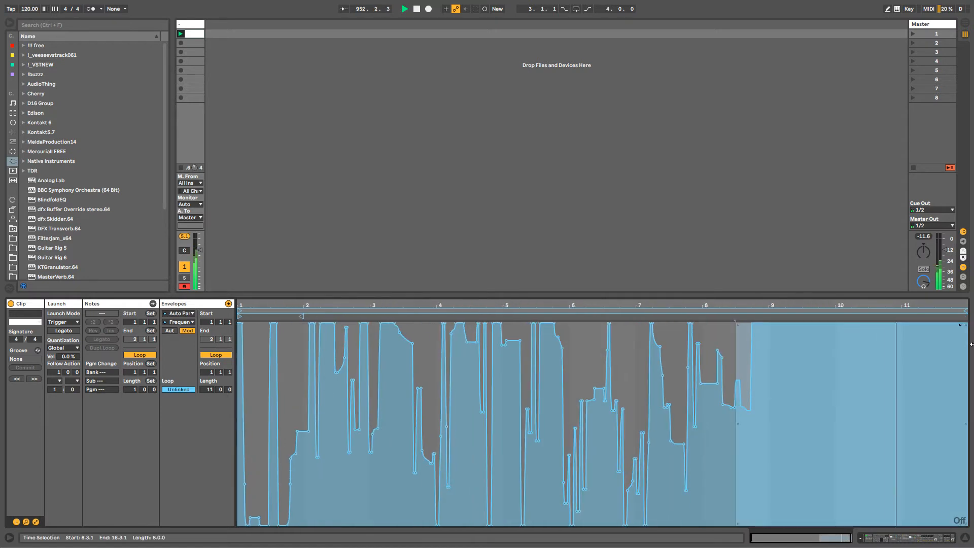
{"action": "left_click_drag", "start_coordinate": [965, 315], "coordinate": [754, 344]}
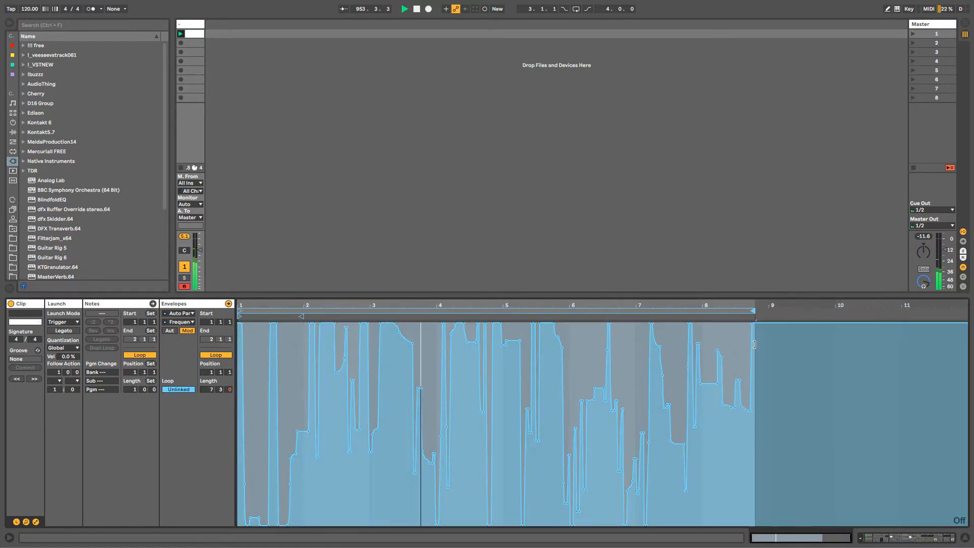
{"action": "left_click", "coordinate": [190, 25]}
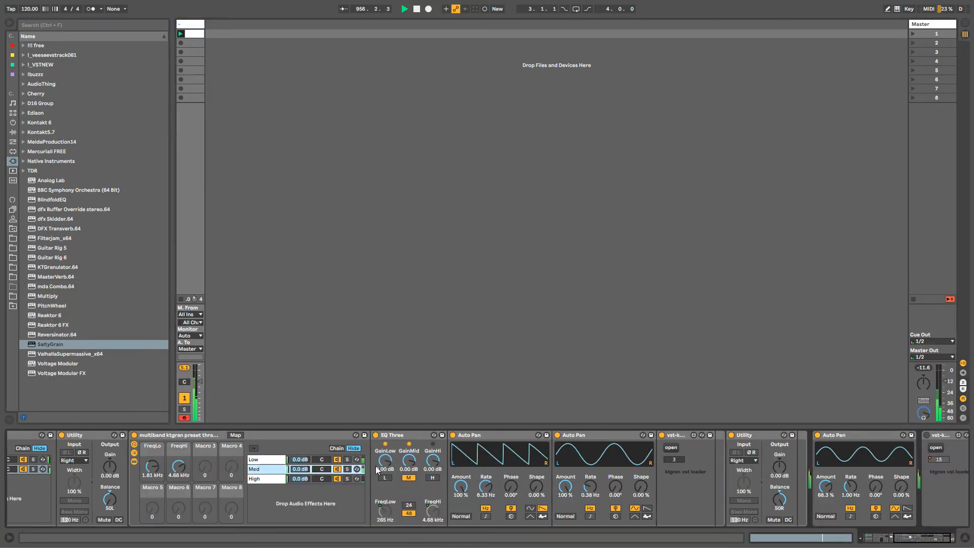
Paste the envelope curve into the rate modulation of the Med chain's first Auto Pan and extend the clip loop to 8.4.2.
{"action": "right_click", "coordinate": [486, 485]}
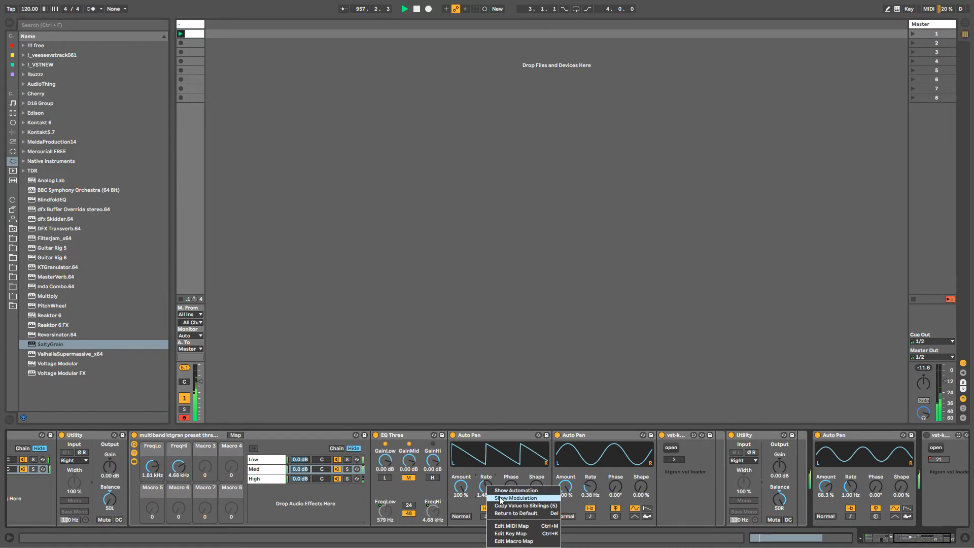
{"action": "left_click", "coordinate": [515, 499]}
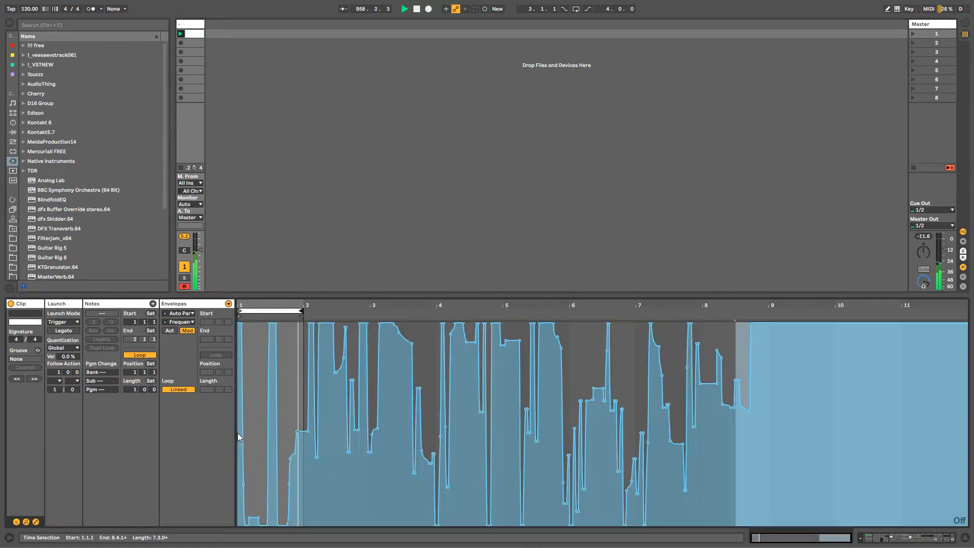
{"action": "left_click_drag", "start_coordinate": [301, 310], "coordinate": [812, 310]}
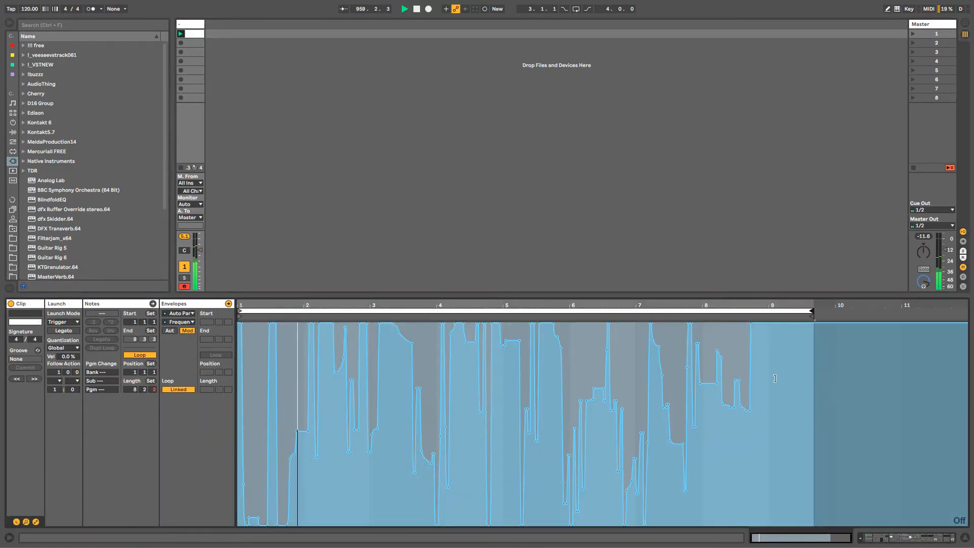
{"action": "left_click_drag", "start_coordinate": [775, 379], "coordinate": [737, 371]}
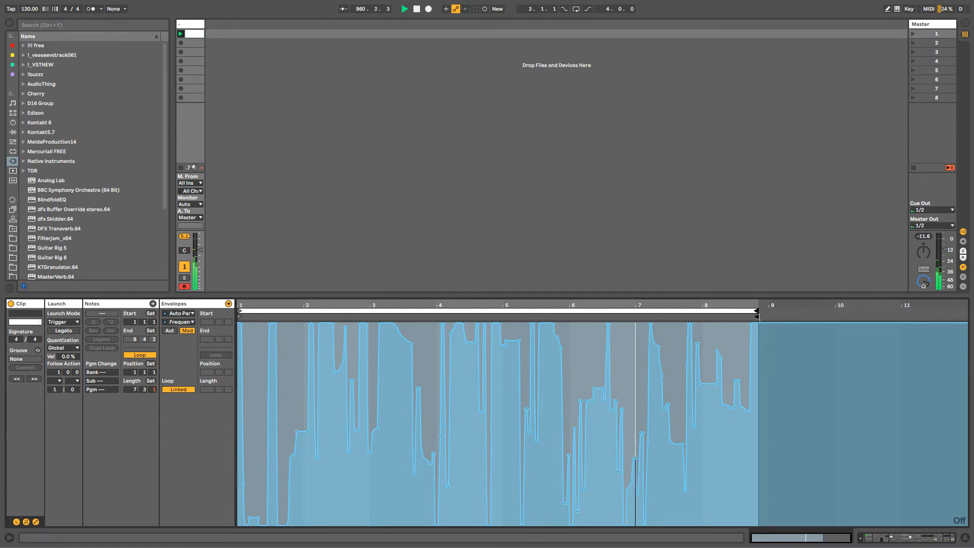
Remove the high tail of the Med Auto Pan's rate modulation and lower the curve to 0.00% at the loop end.
{"action": "left_click", "coordinate": [778, 381]}
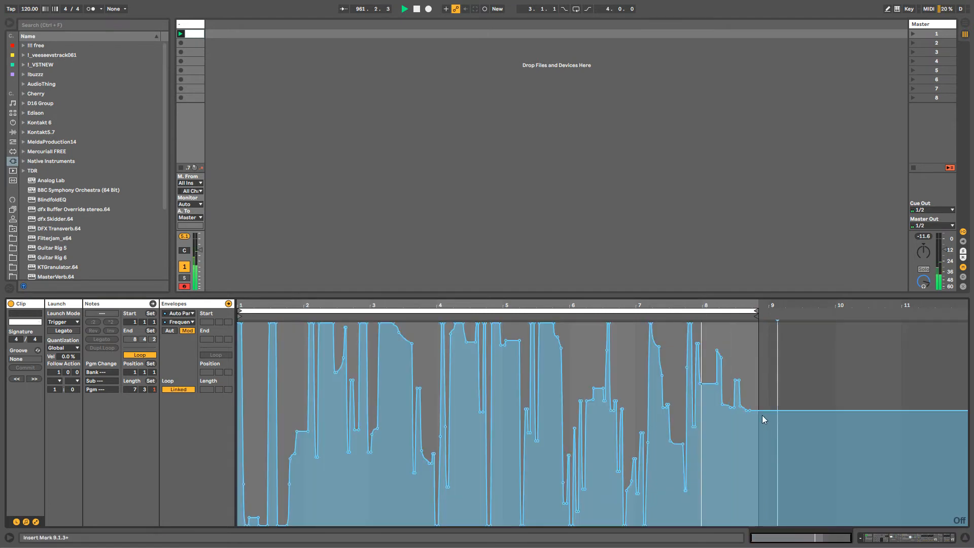
{"action": "left_click_drag", "start_coordinate": [754, 411], "coordinate": [756, 526]}
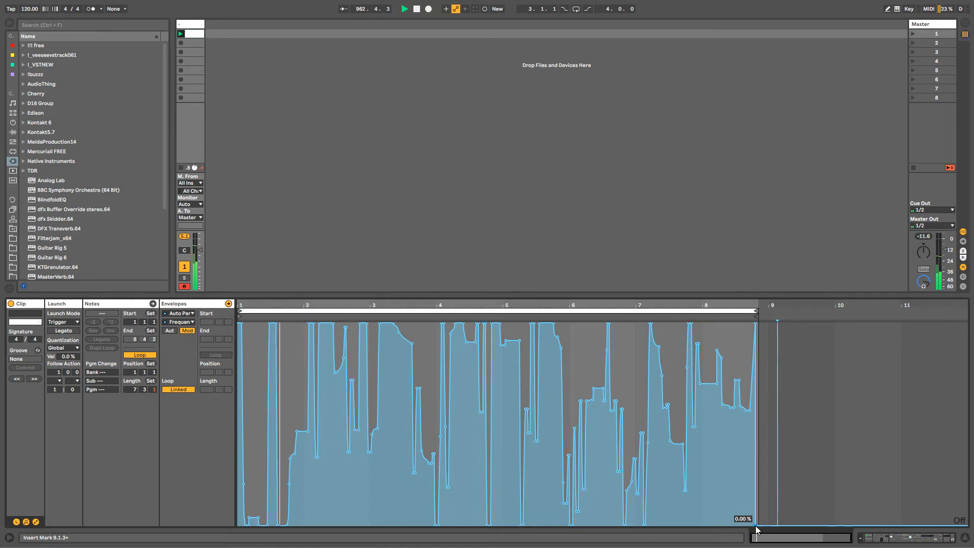
{"action": "left_click", "coordinate": [191, 25]}
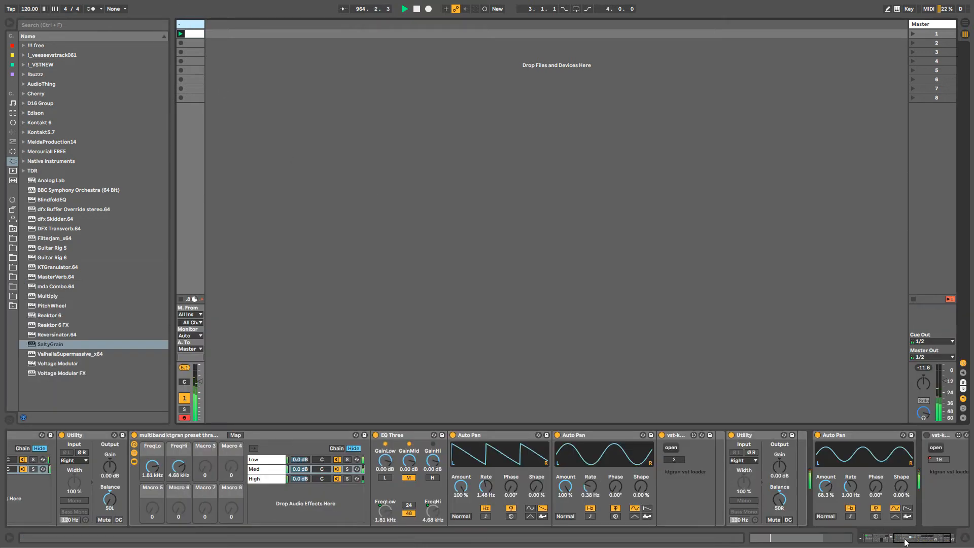
Delete the Ktgran loader at the end of the device chain and set the last Auto Pan's amount to 29.4%.
{"action": "left_click_drag", "start_coordinate": [908, 542], "coordinate": [916, 542]}
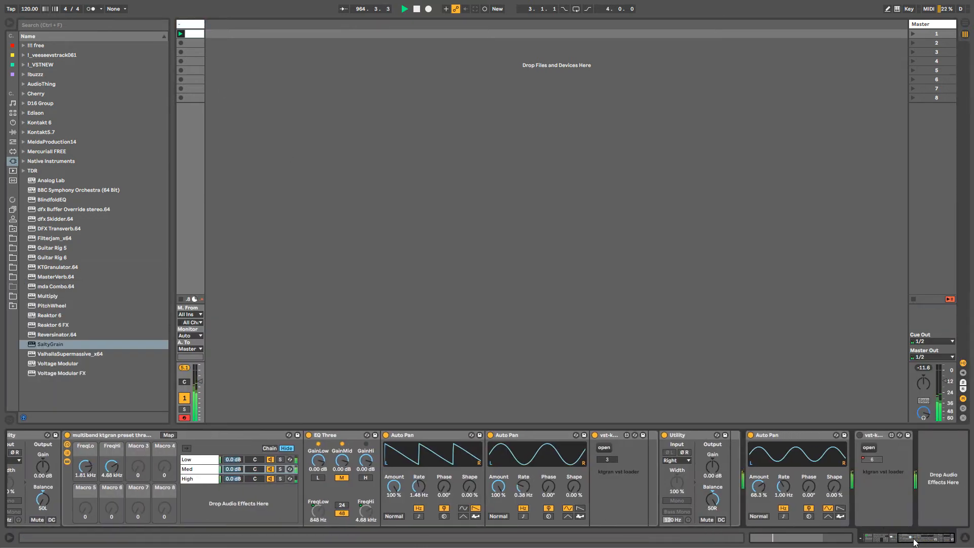
{"action": "left_click", "coordinate": [871, 435]}
{"action": "key", "text": "Delete"}
{"action": "left_click_drag", "start_coordinate": [759, 486], "coordinate": [758, 490]}
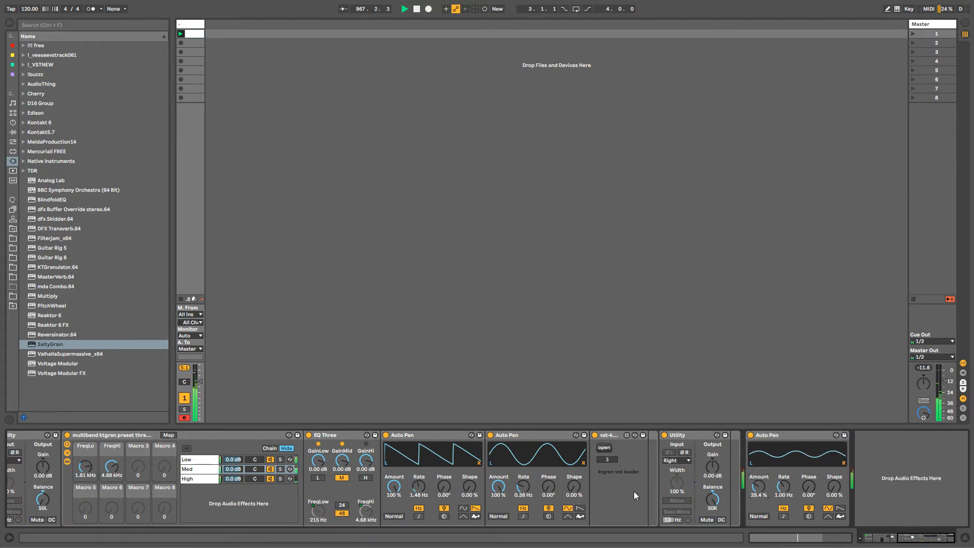
{"action": "left_click_drag", "start_coordinate": [904, 535], "coordinate": [901, 540]}
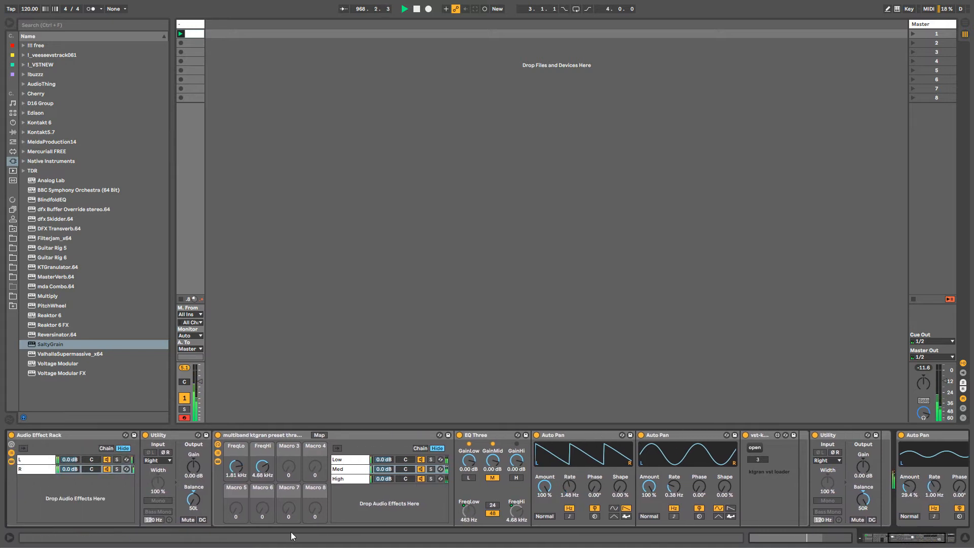
{"action": "double_click", "coordinate": [246, 436]}
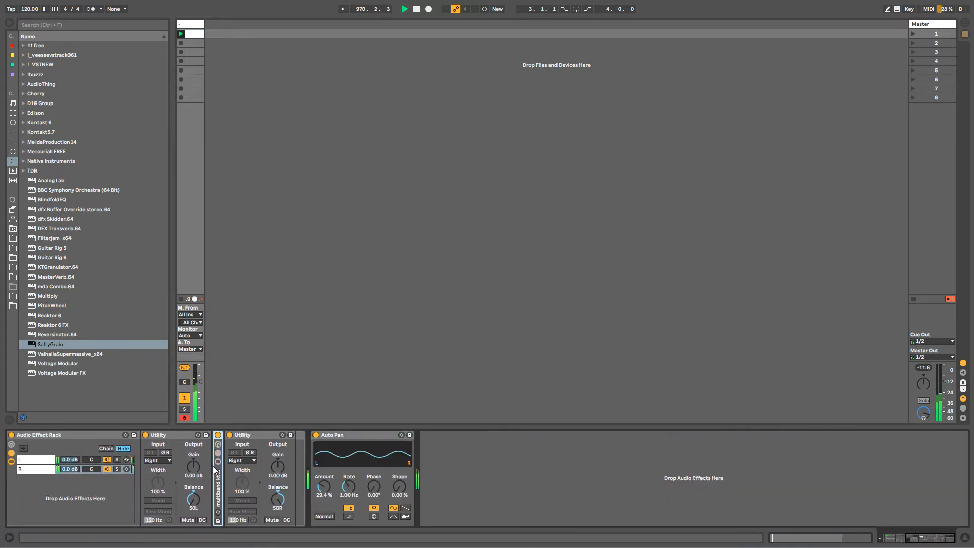
{"action": "double_click", "coordinate": [217, 470]}
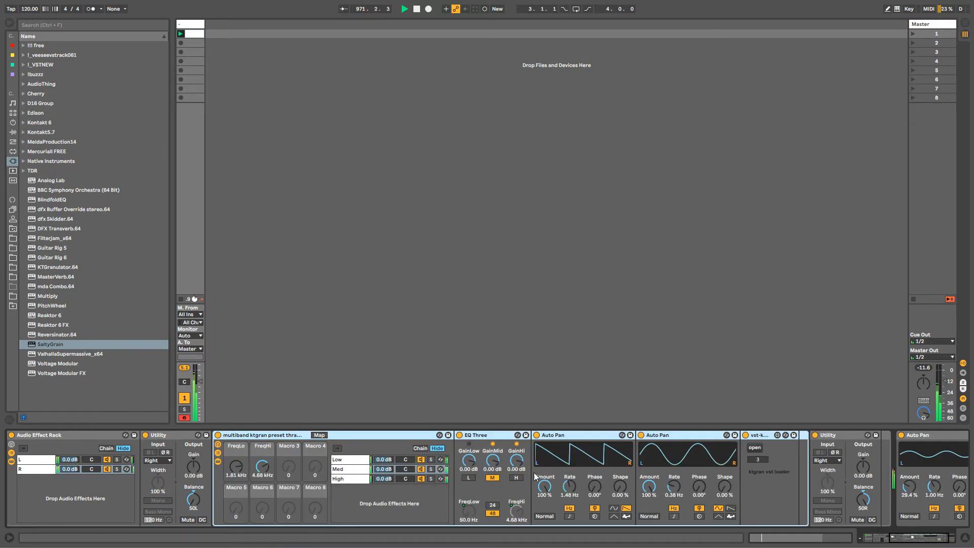
Draw automation for the preset number of the Med chain's Ktgran loader across the clip.
{"action": "left_click", "coordinate": [756, 437]}
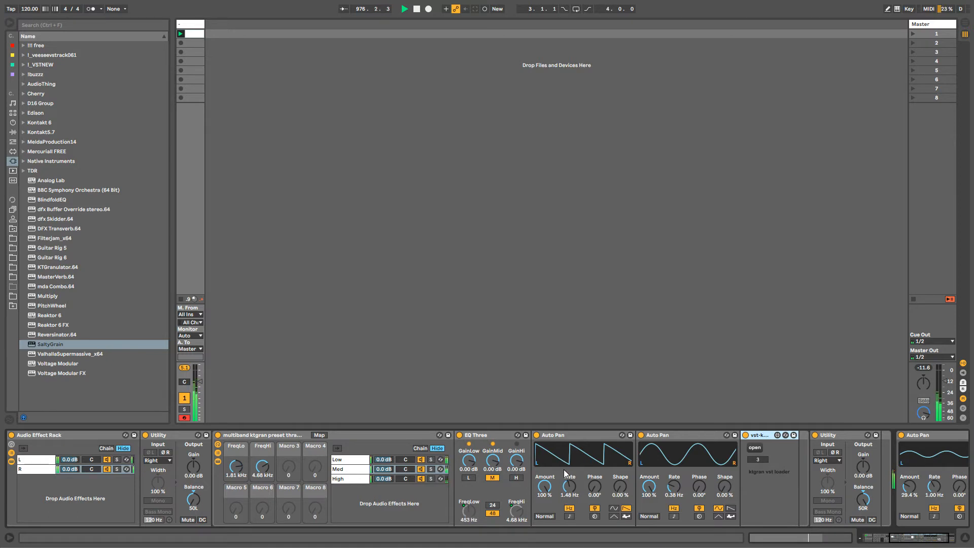
{"action": "right_click", "coordinate": [761, 460]}
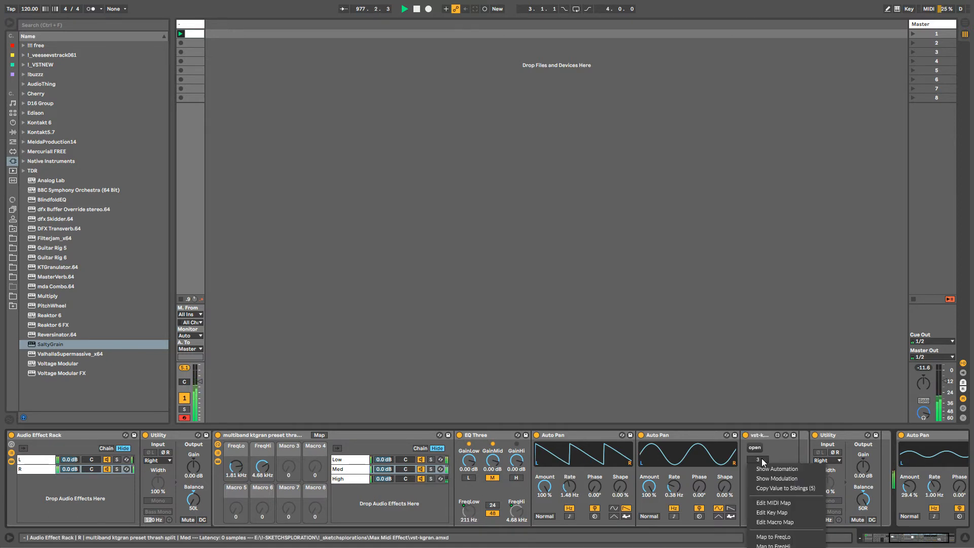
{"action": "left_click", "coordinate": [764, 469]}
{"action": "key", "text": "b"}
{"action": "mouse_move", "coordinate": [307, 501]}
{"action": "left_mouse_down"}
{"action": "mouse_move", "coordinate": [413, 483]}
{"action": "mouse_move", "coordinate": [381, 480]}
{"action": "mouse_move", "coordinate": [370, 490]}
{"action": "mouse_move", "coordinate": [445, 498]}
{"action": "mouse_move", "coordinate": [426, 466]}
{"action": "mouse_move", "coordinate": [513, 476]}
{"action": "mouse_move", "coordinate": [598, 506]}
{"action": "mouse_move", "coordinate": [578, 511]}
{"action": "mouse_move", "coordinate": [578, 502]}
{"action": "mouse_move", "coordinate": [665, 504]}
{"action": "mouse_move", "coordinate": [741, 480]}
{"action": "mouse_move", "coordinate": [738, 492]}
{"action": "mouse_move", "coordinate": [787, 498]}
{"action": "left_mouse_up"}
{"action": "key", "text": "b"}
{"action": "key", "text": "shift+Tab"}
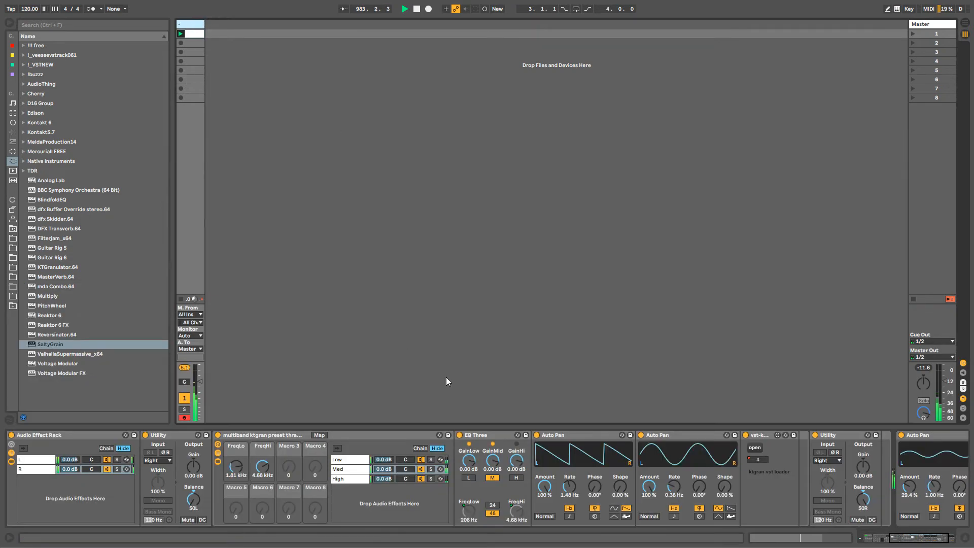
Draw stepped automation for the preset number of the High chain's Ktgran loader across the clip loop.
{"action": "left_click", "coordinate": [358, 479]}
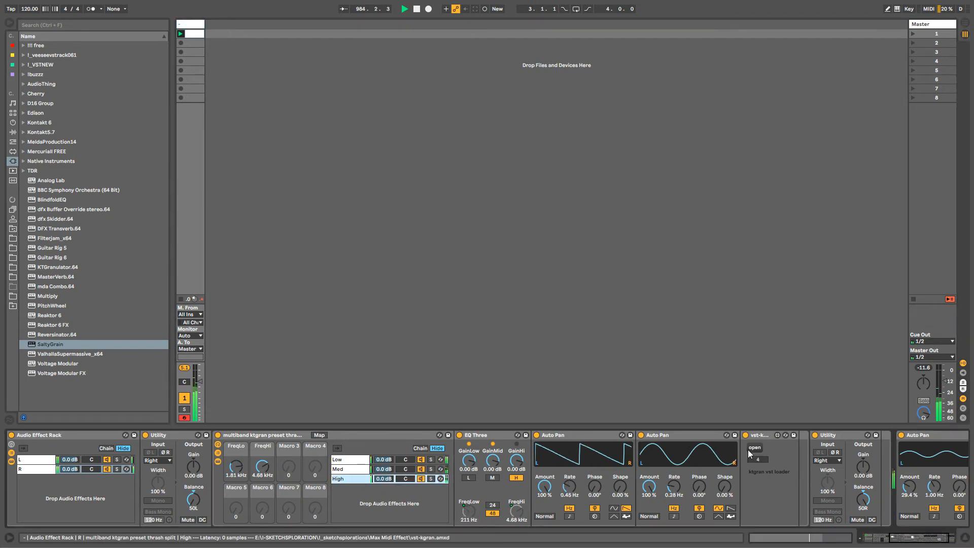
{"action": "left_click", "coordinate": [758, 459]}
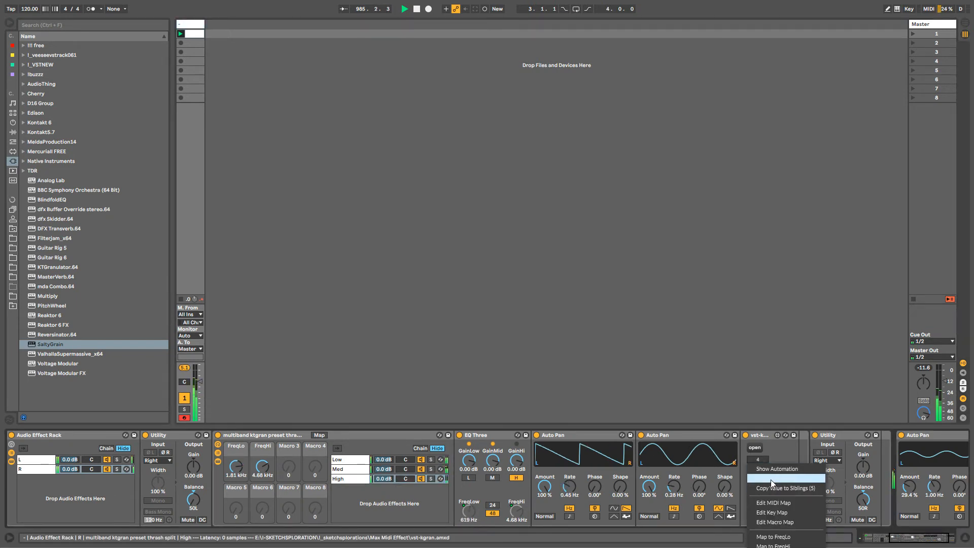
{"action": "left_click", "coordinate": [770, 474]}
{"action": "key", "text": "shift+Tab"}
{"action": "key", "text": "b"}
{"action": "mouse_move", "coordinate": [303, 496]}
{"action": "left_mouse_down"}
{"action": "mouse_move", "coordinate": [393, 483]}
{"action": "mouse_move", "coordinate": [529, 498]}
{"action": "left_mouse_up"}
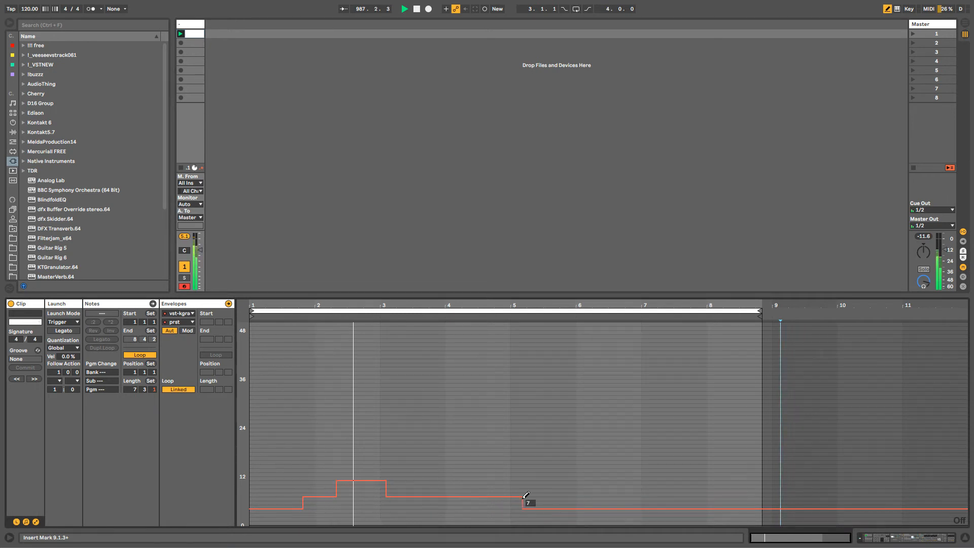
{"action": "mouse_move", "coordinate": [457, 489]}
{"action": "left_mouse_down"}
{"action": "mouse_move", "coordinate": [694, 493]}
{"action": "mouse_move", "coordinate": [759, 481]}
{"action": "left_mouse_up"}
{"action": "left_click_drag", "start_coordinate": [686, 423], "coordinate": [717, 422]}
{"action": "key", "text": "b"}
{"action": "key", "text": "shift+Tab"}
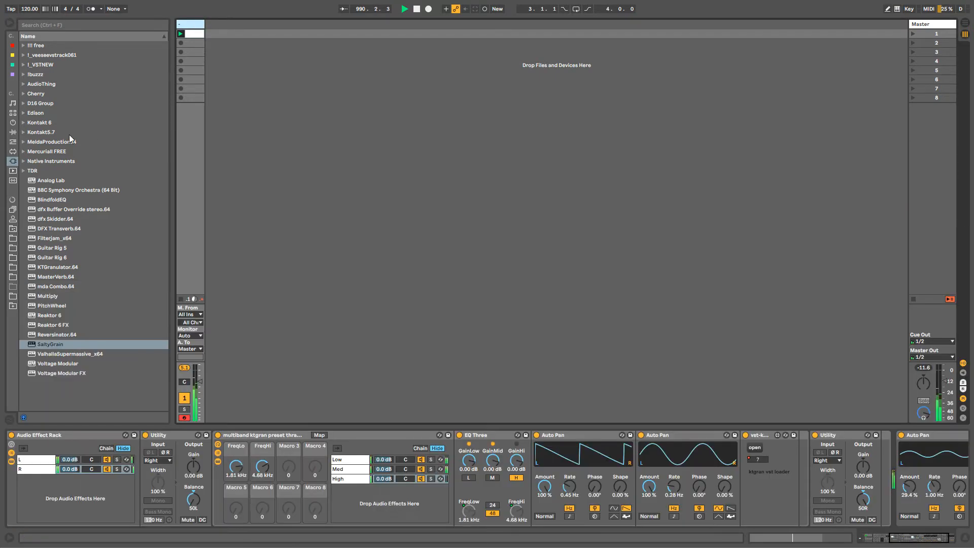
Add ValhallaSupermassive after the last Auto Pan and set its mix to 40.0% and width to 89.6%.
{"action": "double_click", "coordinate": [59, 355]}
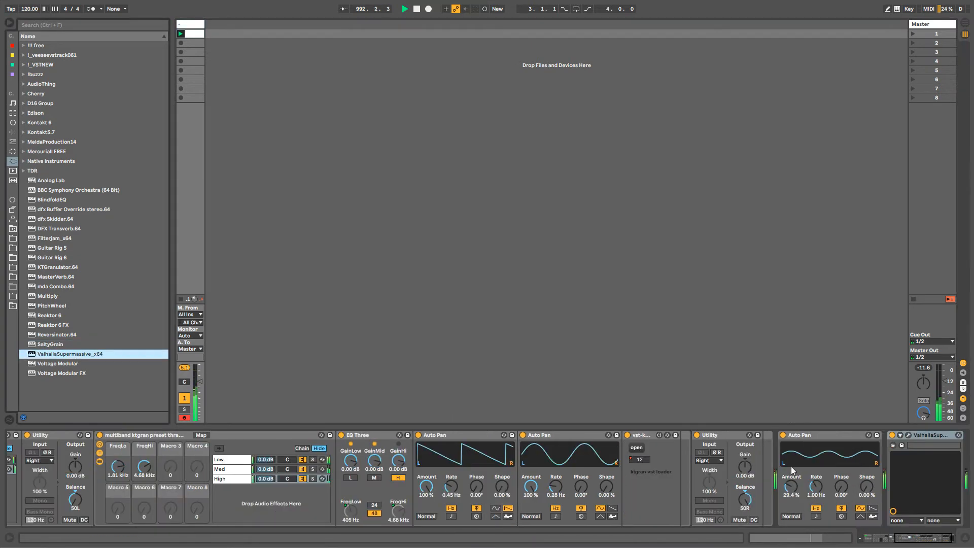
{"action": "left_click", "coordinate": [911, 542]}
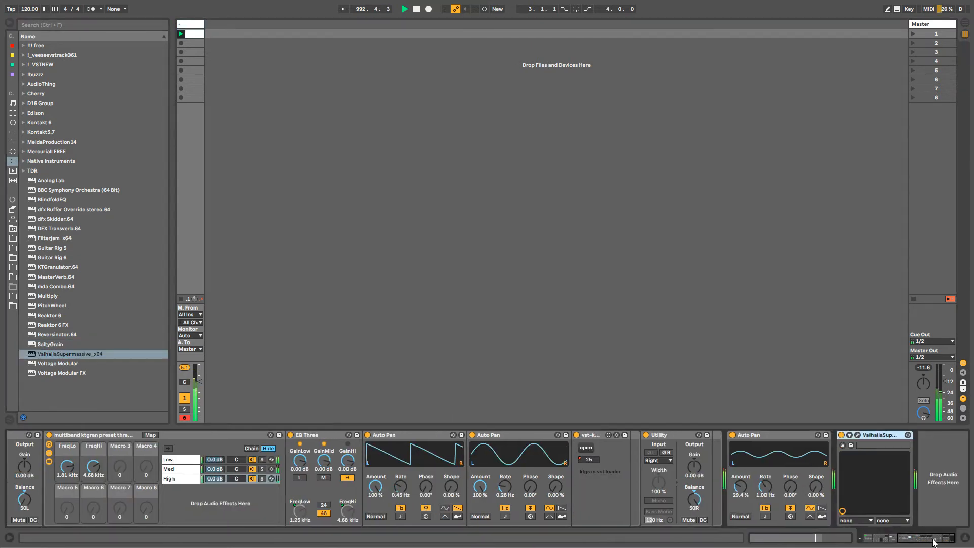
{"action": "left_click", "coordinate": [858, 436]}
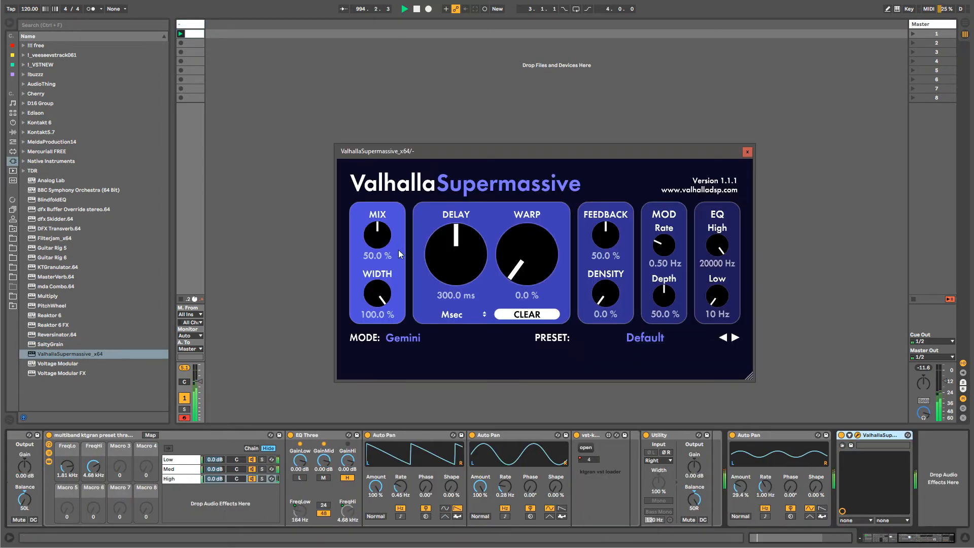
{"action": "left_click_drag", "start_coordinate": [382, 226], "coordinate": [382, 236]}
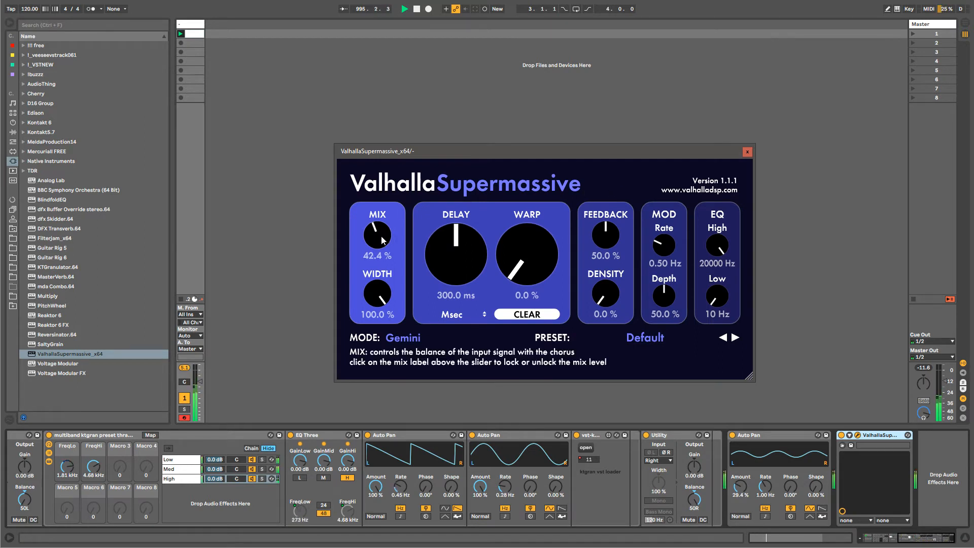
{"action": "left_click_drag", "start_coordinate": [384, 298], "coordinate": [385, 309]}
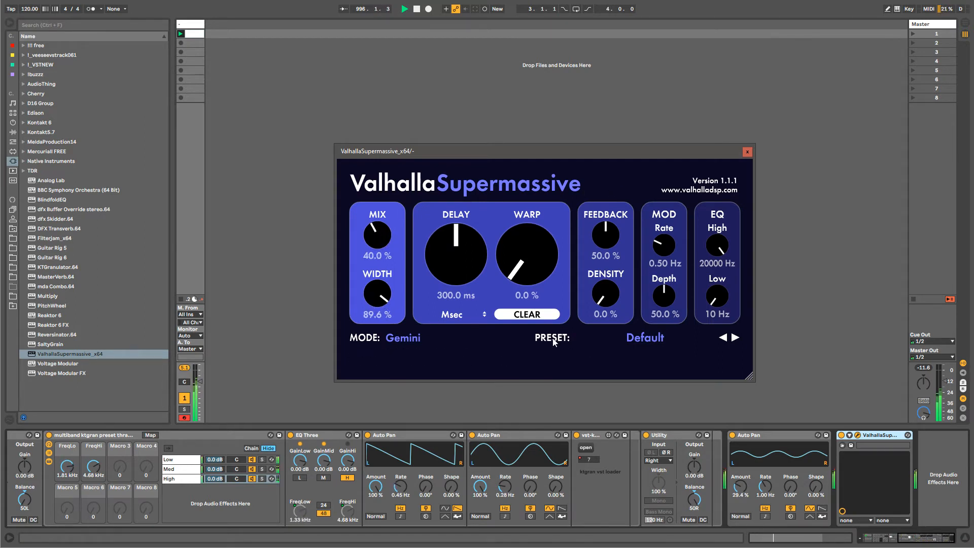
Load the SeaBeams preset from the large reverbs in ValhallaSupermassive and close its window.
{"action": "left_click", "coordinate": [655, 336]}
{"action": "mouse_move", "coordinate": [636, 431]}
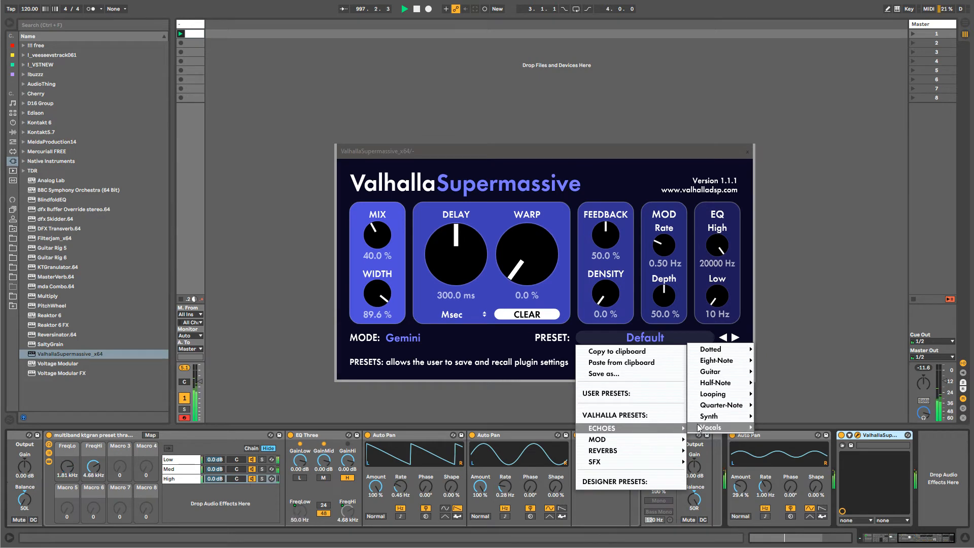
{"action": "mouse_move", "coordinate": [703, 355]}
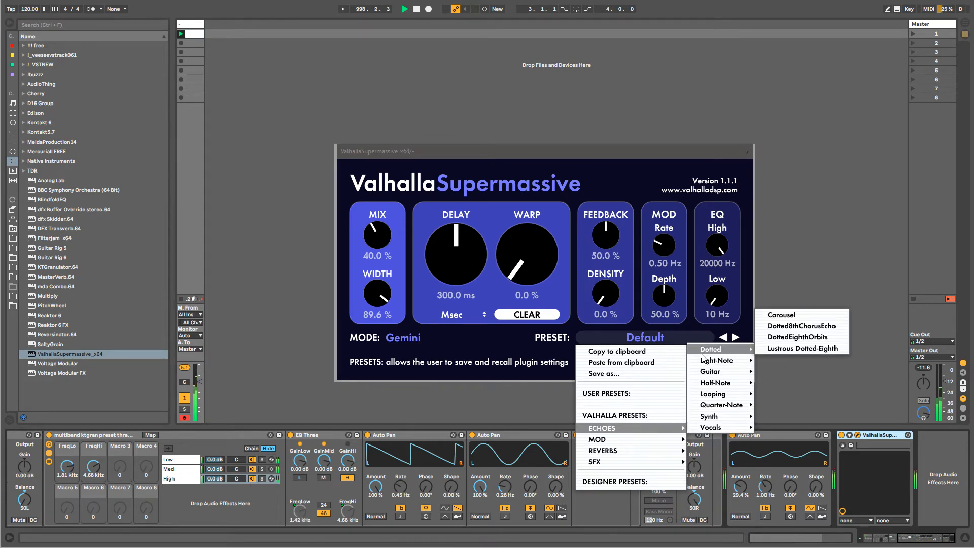
{"action": "mouse_move", "coordinate": [632, 450]}
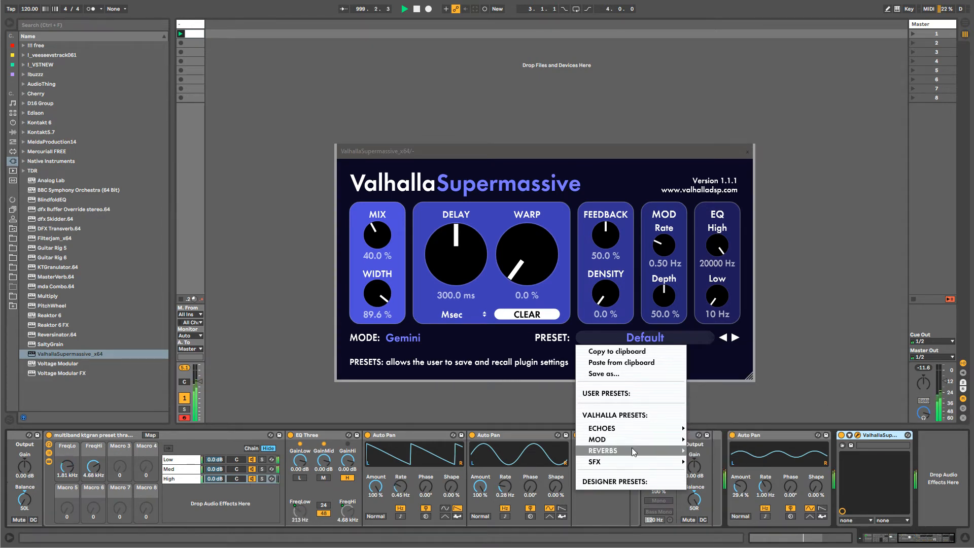
{"action": "mouse_move", "coordinate": [714, 452]}
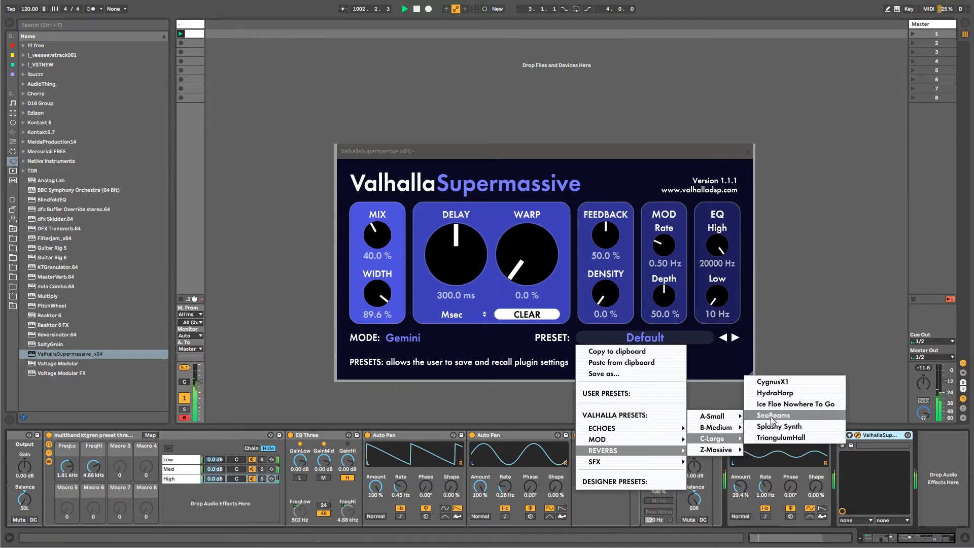
{"action": "left_click", "coordinate": [772, 416]}
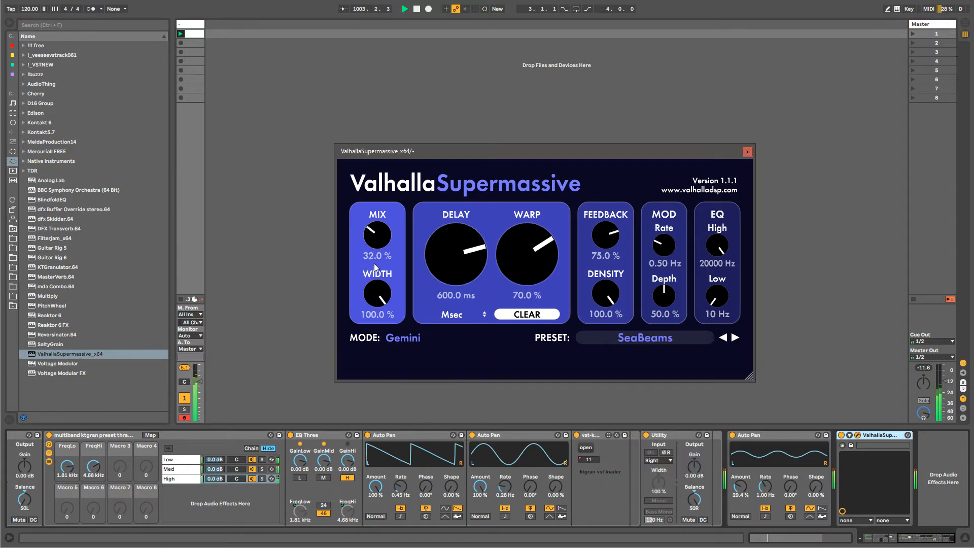
{"action": "left_click", "coordinate": [749, 152]}
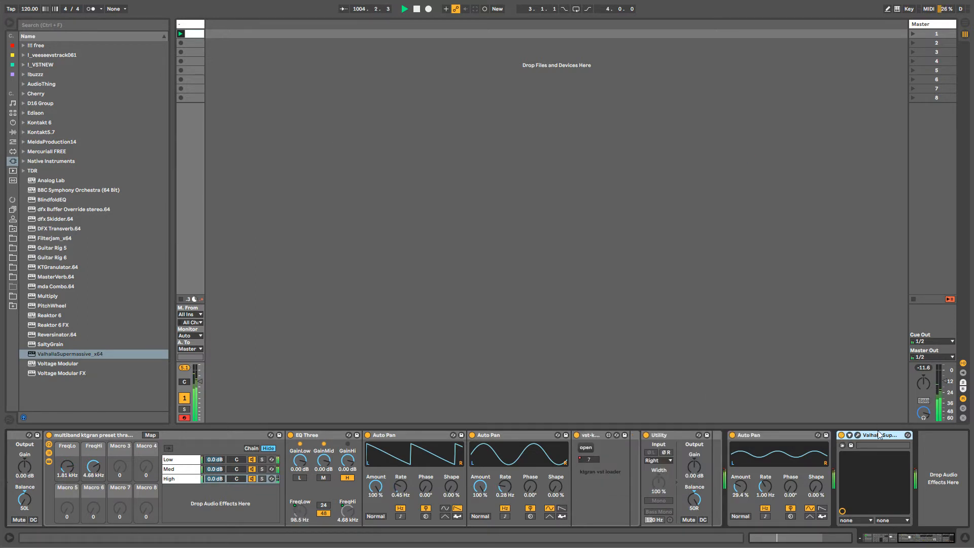
Examine the Low chain's Auto Pans and Ktgran loader and the devices following the multiband rack.
{"action": "left_click_drag", "start_coordinate": [913, 538], "coordinate": [898, 541]}
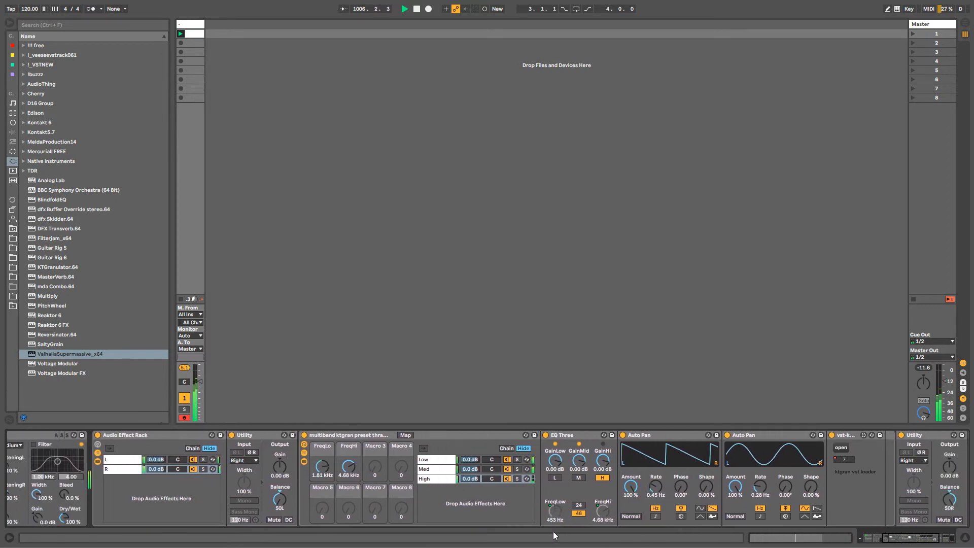
{"action": "left_click", "coordinate": [435, 461]}
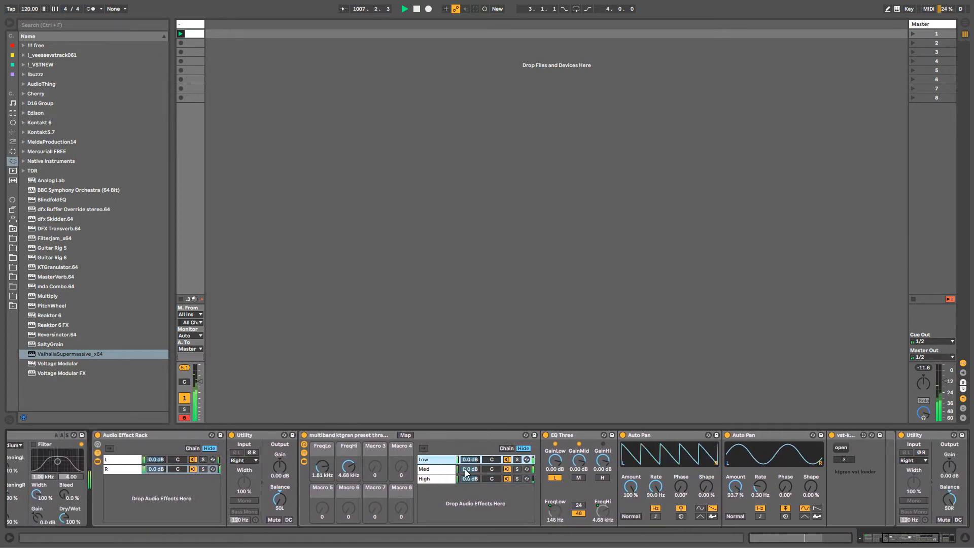
{"action": "right_click", "coordinate": [837, 463]}
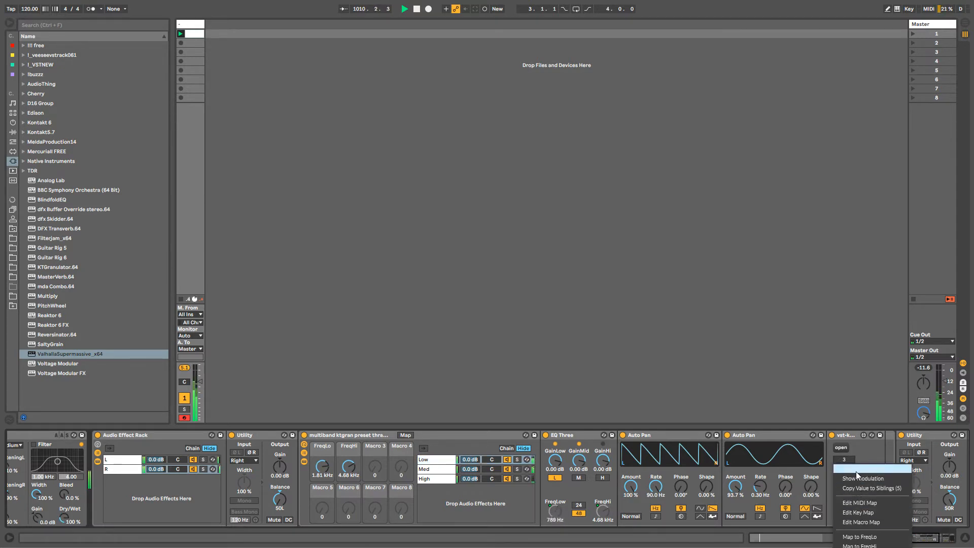
{"action": "left_click", "coordinate": [848, 436]}
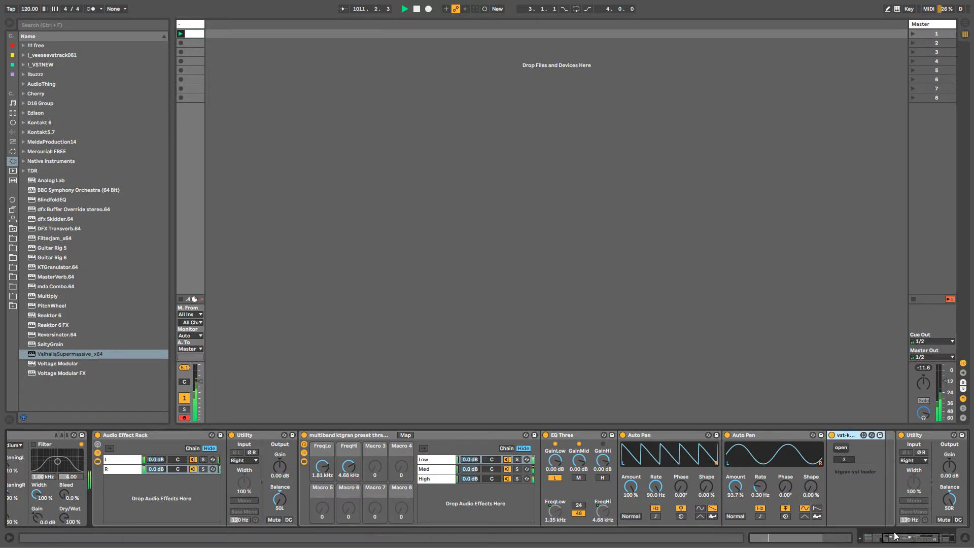
{"action": "left_click_drag", "start_coordinate": [896, 540], "coordinate": [903, 542]}
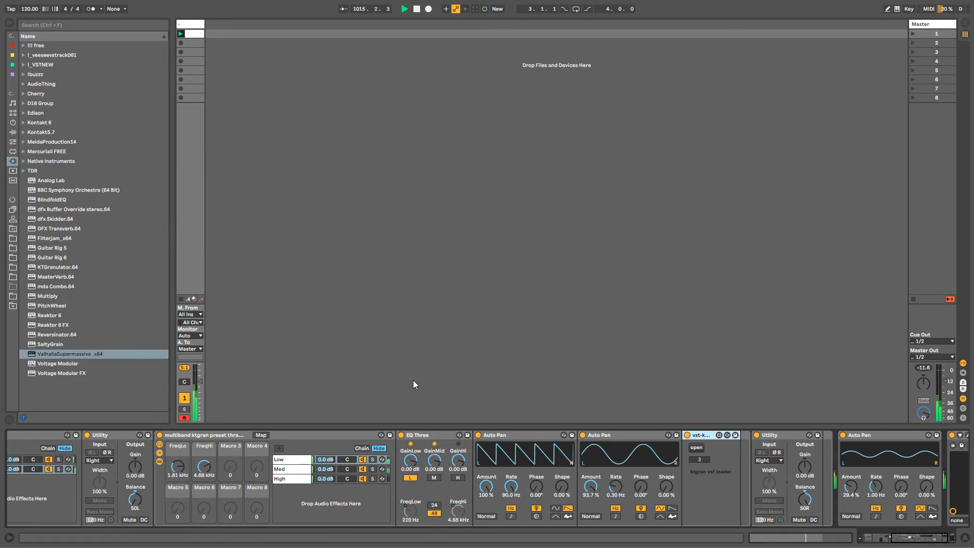
{"action": "left_click", "coordinate": [894, 540]}
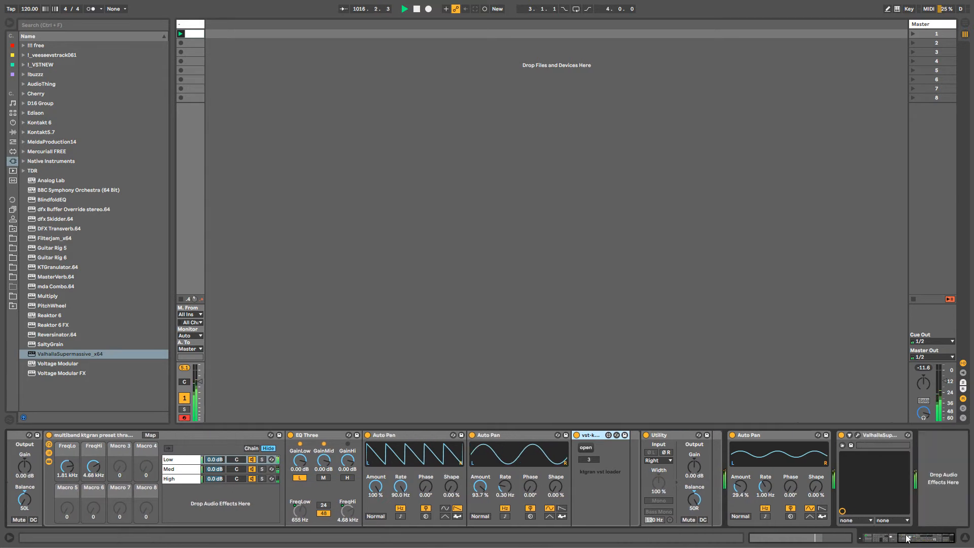
Reopen the ValhallaSupermassive window, set its mix to 25.6%, and close it.
{"action": "left_click", "coordinate": [858, 436]}
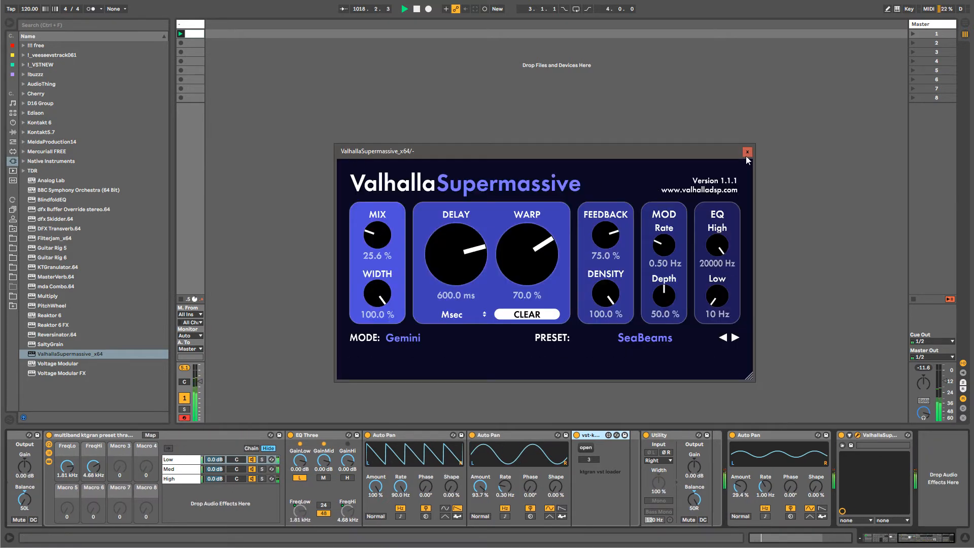
{"action": "left_click", "coordinate": [748, 152]}
{"action": "left_click", "coordinate": [858, 436]}
{"action": "left_click", "coordinate": [858, 436]}
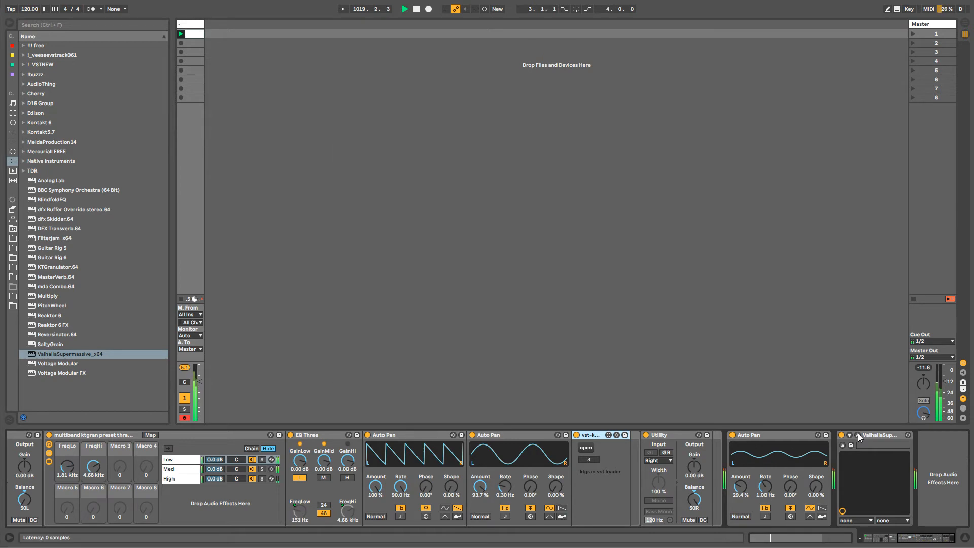
{"action": "left_click", "coordinate": [858, 436]}
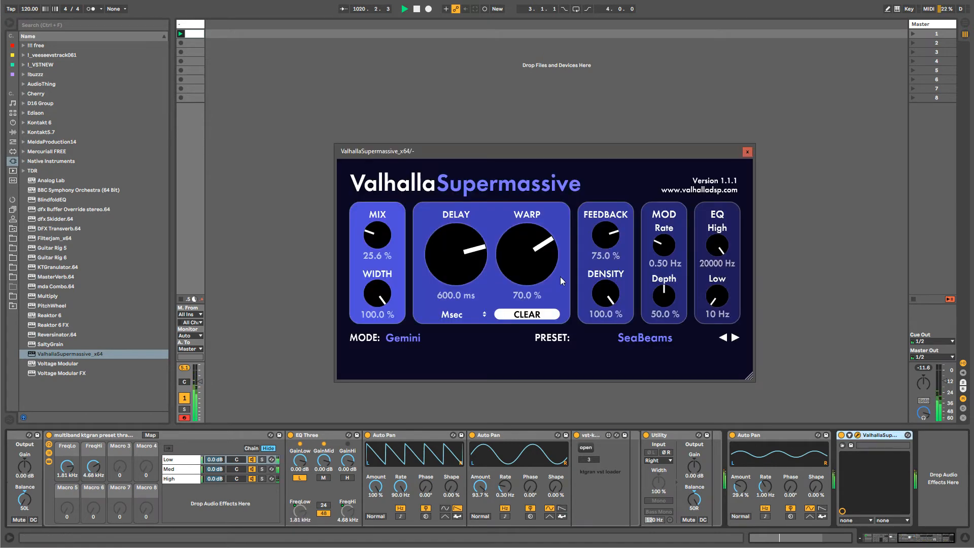
{"action": "left_click", "coordinate": [747, 152]}
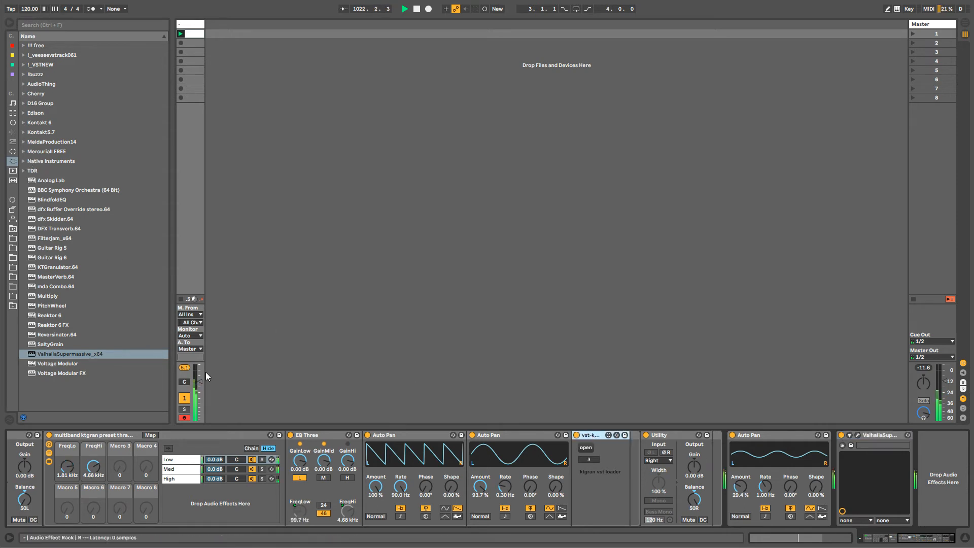
Examine the Auto Pans and Ktgran loaders in the Low, Med and High chains, up to the reverb at the end.
{"action": "left_click", "coordinate": [402, 437]}
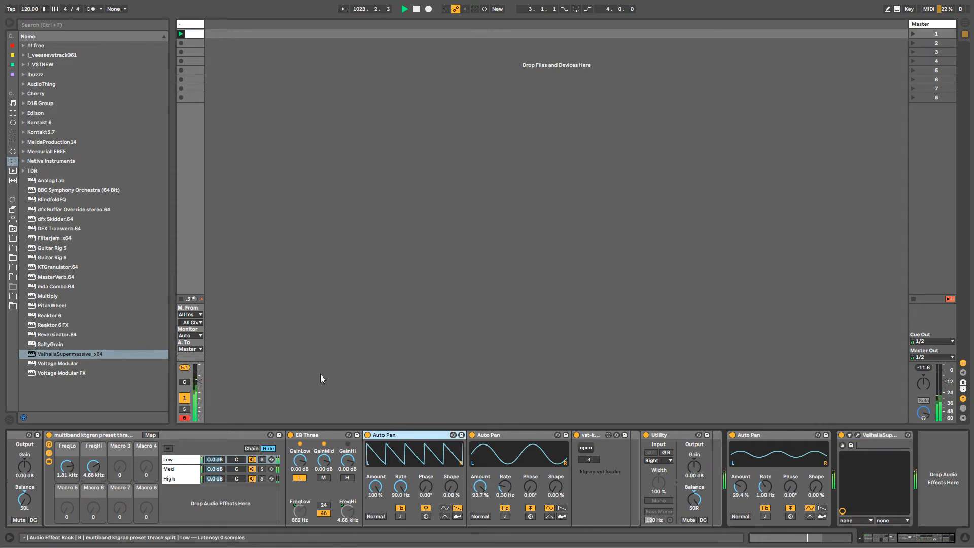
{"action": "left_click", "coordinate": [499, 432]}
{"action": "double_click", "coordinate": [403, 437]}
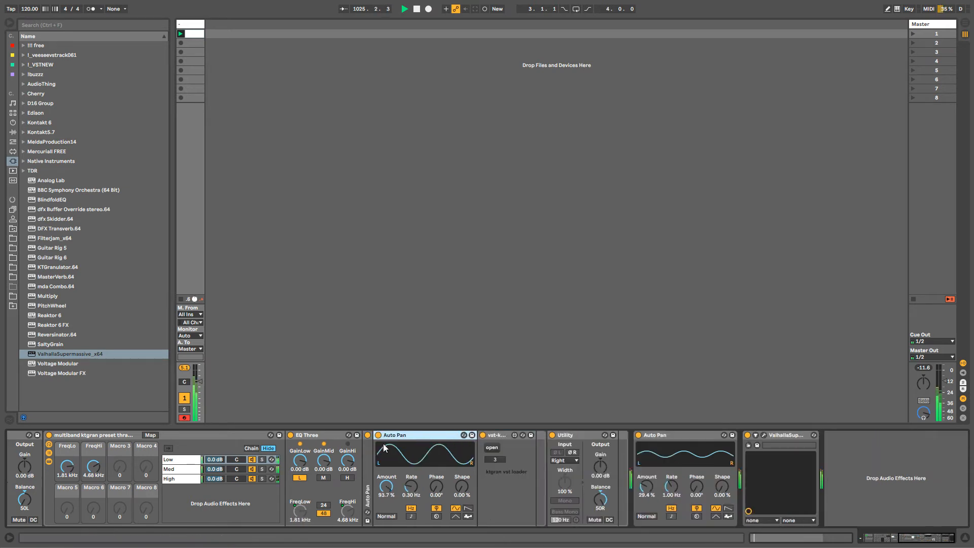
{"action": "double_click", "coordinate": [367, 451]}
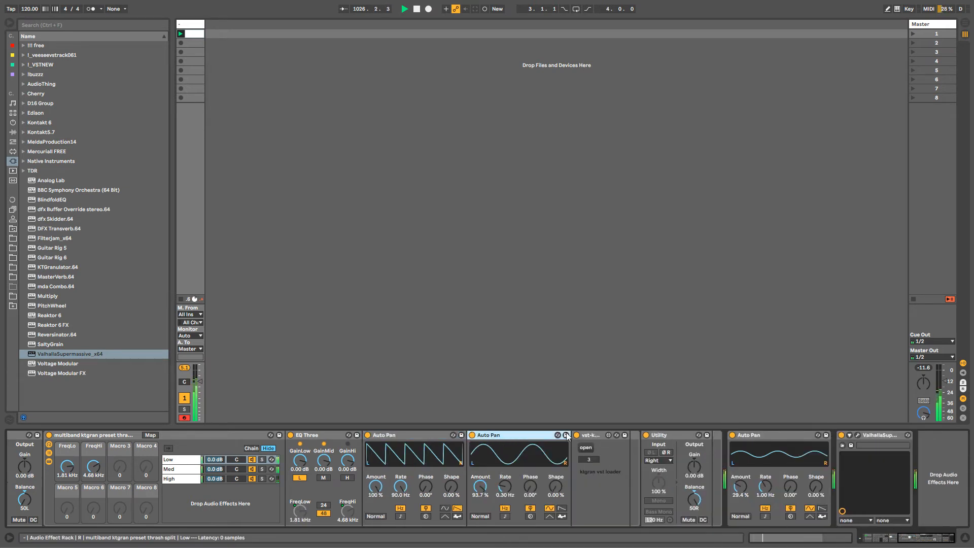
{"action": "left_click", "coordinate": [588, 435]}
{"action": "left_click_drag", "start_coordinate": [923, 545], "coordinate": [904, 545]}
{"action": "left_click", "coordinate": [509, 470]}
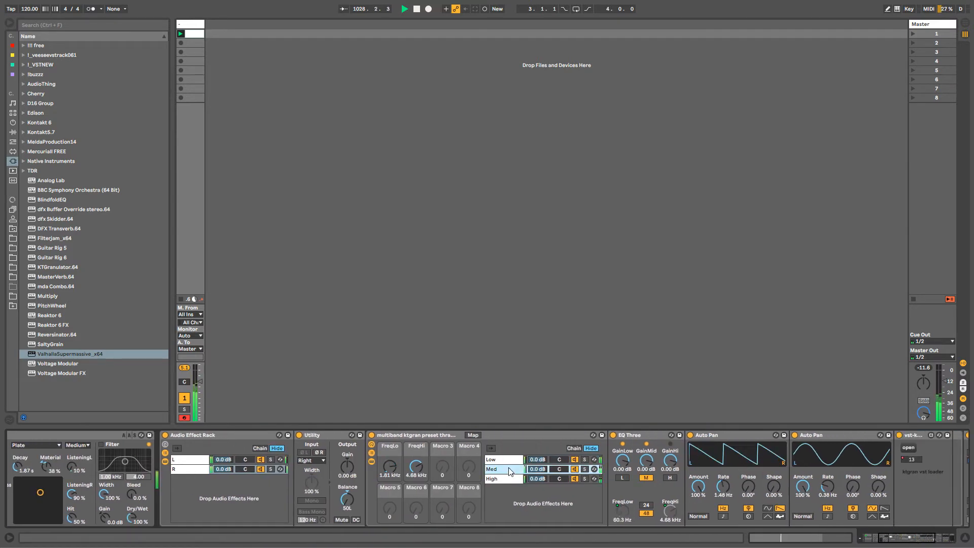
{"action": "left_click", "coordinate": [511, 480]}
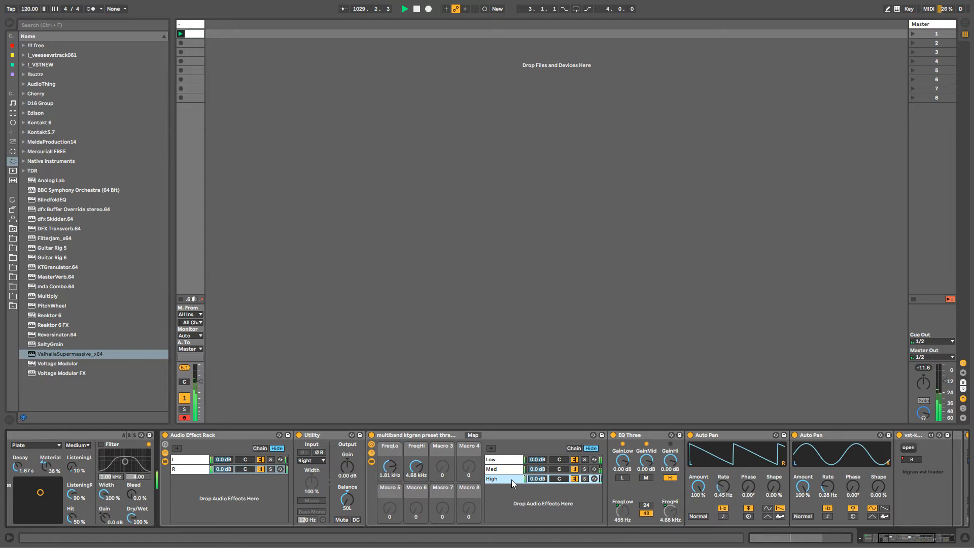
{"action": "scroll", "coordinate": [900, 543], "scroll_direction": "right", "scroll_amount": 3}
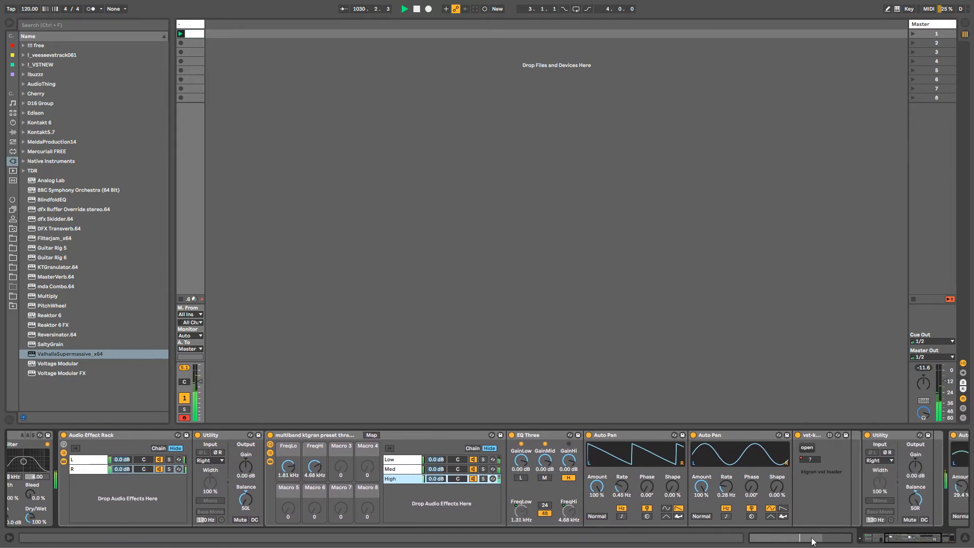
{"action": "left_click", "coordinate": [546, 434]}
{"action": "double_click", "coordinate": [619, 435]}
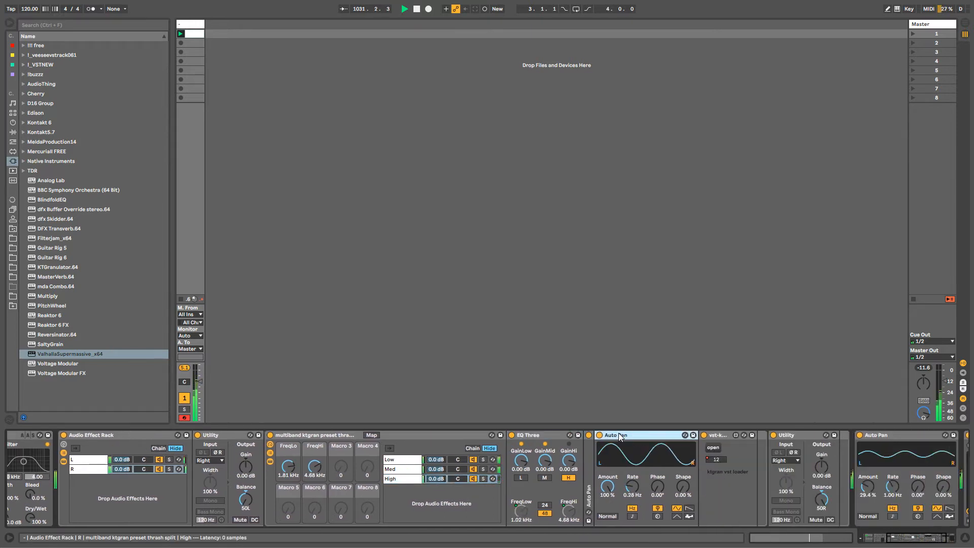
{"action": "double_click", "coordinate": [587, 447]}
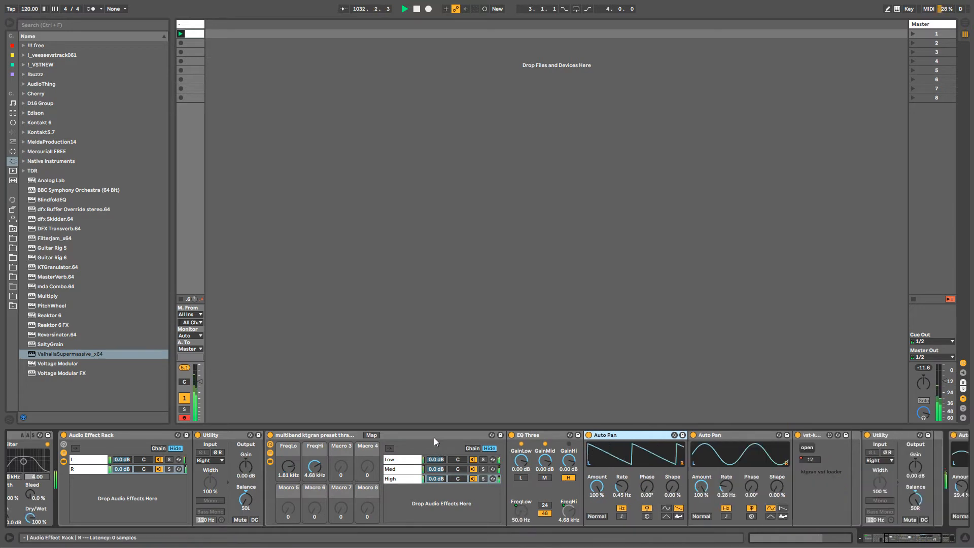
{"action": "left_click", "coordinate": [327, 438]}
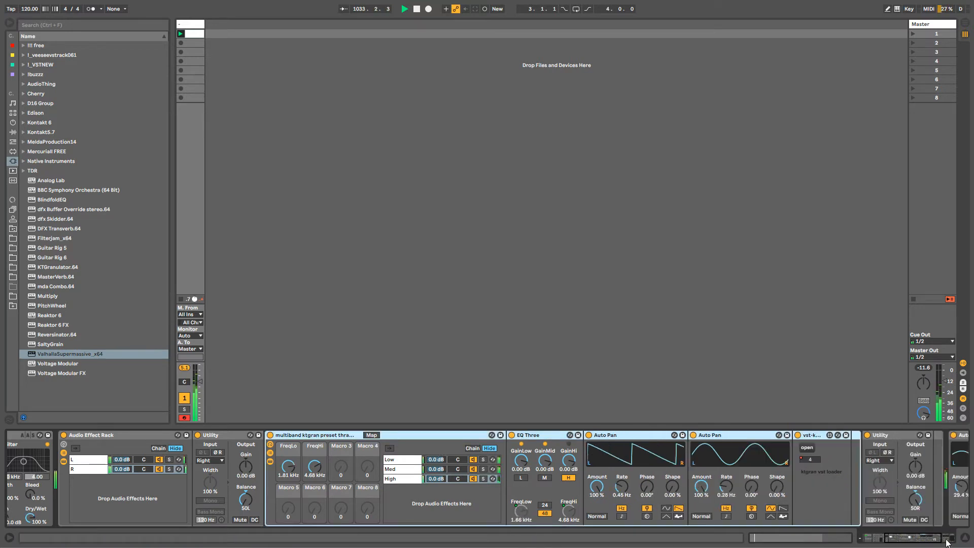
{"action": "left_click_drag", "start_coordinate": [901, 539], "coordinate": [913, 540]}
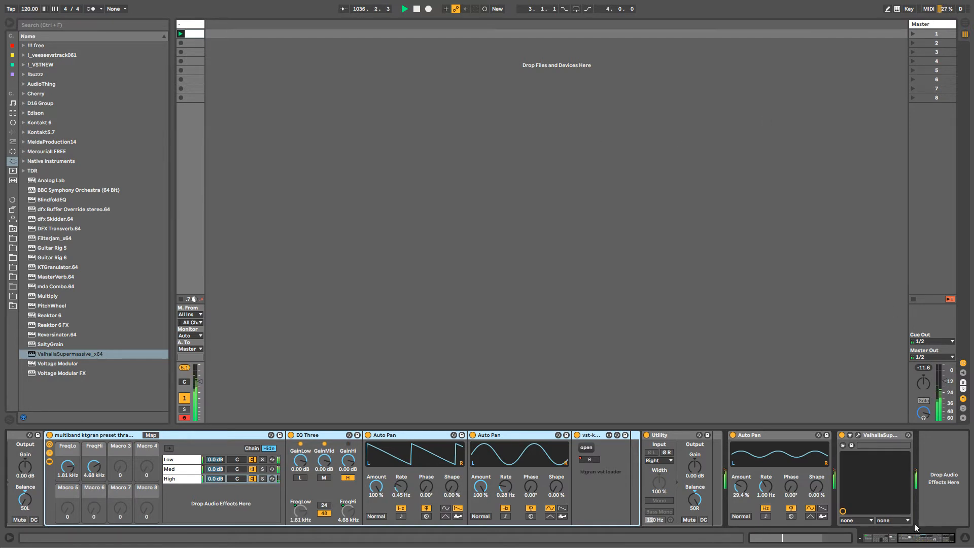
{"action": "left_click_drag", "start_coordinate": [911, 539], "coordinate": [899, 540]}
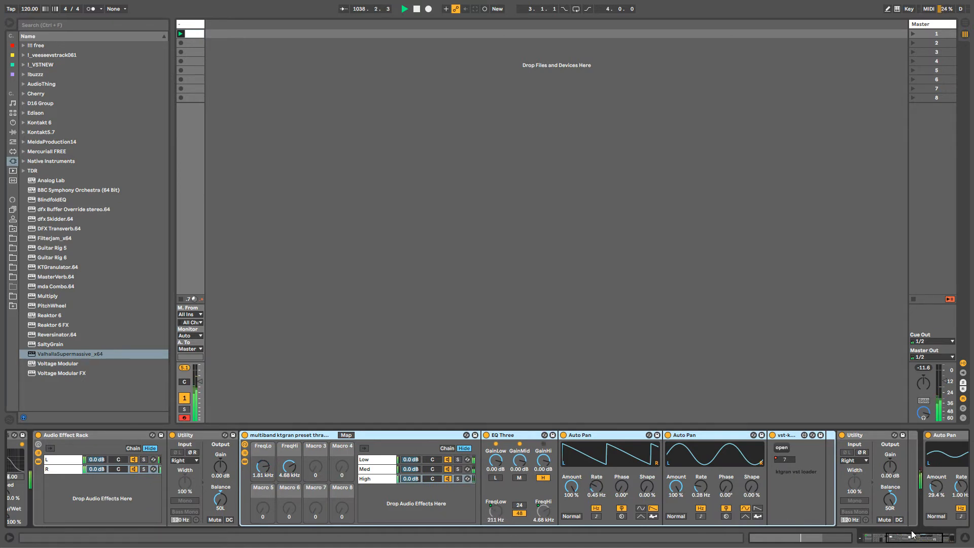
Add a Looper between the left/right Audio Effect Rack and the final Auto Pan.
{"action": "left_click_drag", "start_coordinate": [898, 544], "coordinate": [920, 540]}
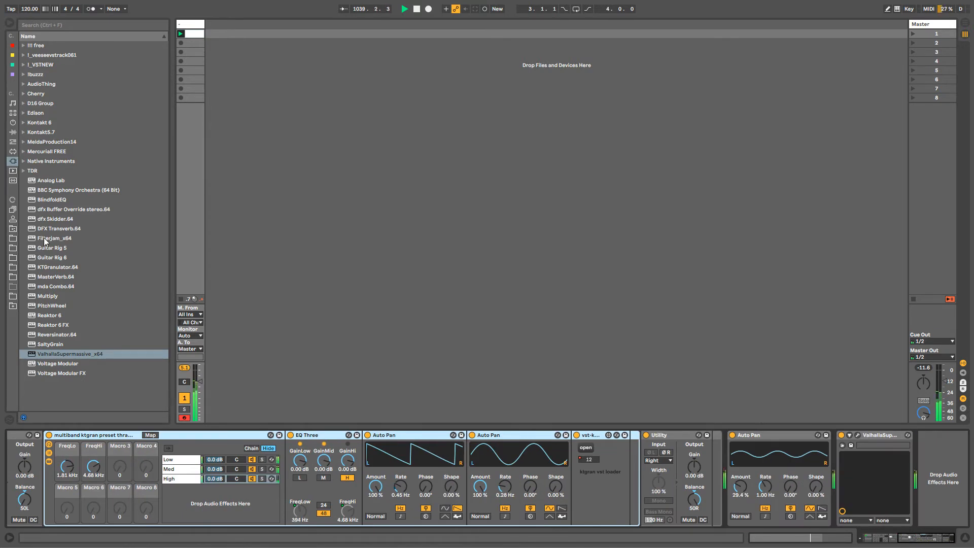
{"action": "left_click", "coordinate": [12, 132]}
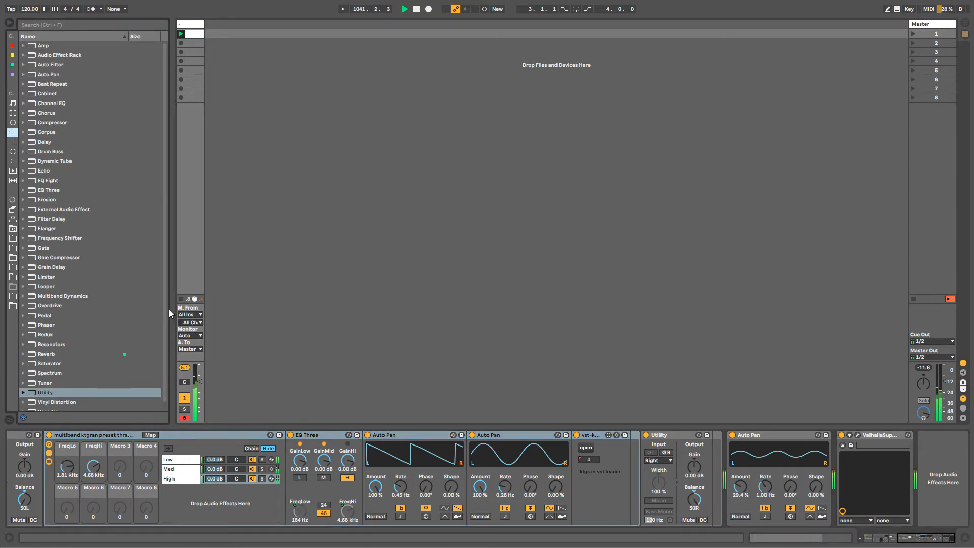
{"action": "scroll", "coordinate": [165, 309], "scroll_direction": "down", "scroll_amount": 1}
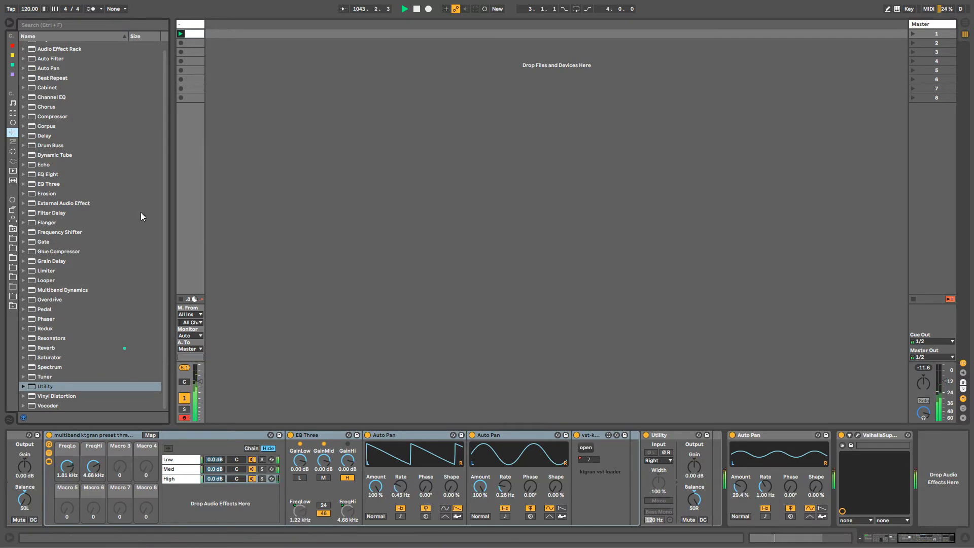
{"action": "scroll", "coordinate": [77, 194], "scroll_direction": "up", "scroll_amount": 1}
{"action": "left_click_drag", "start_coordinate": [51, 286], "coordinate": [594, 453]}
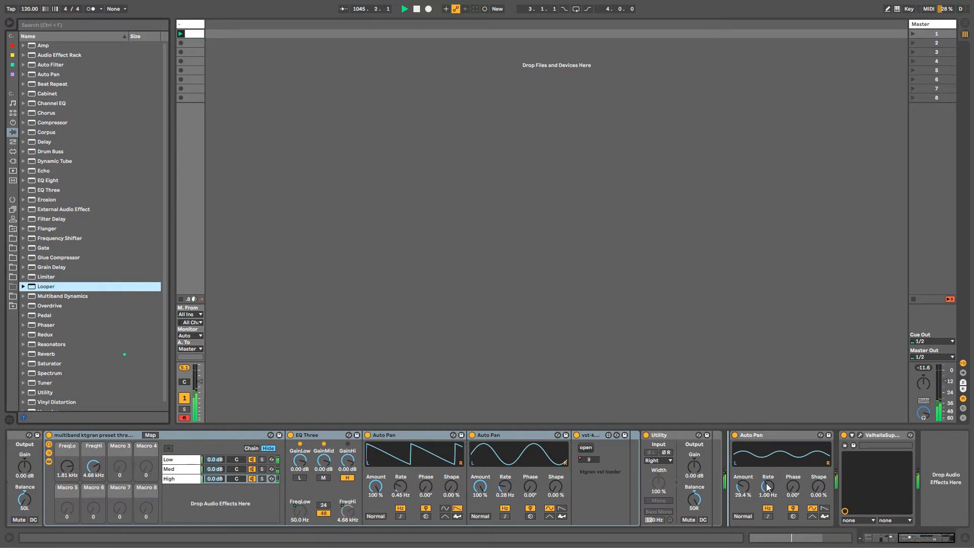
{"action": "key", "text": "Return"}
{"action": "left_click_drag", "start_coordinate": [909, 542], "coordinate": [923, 542]}
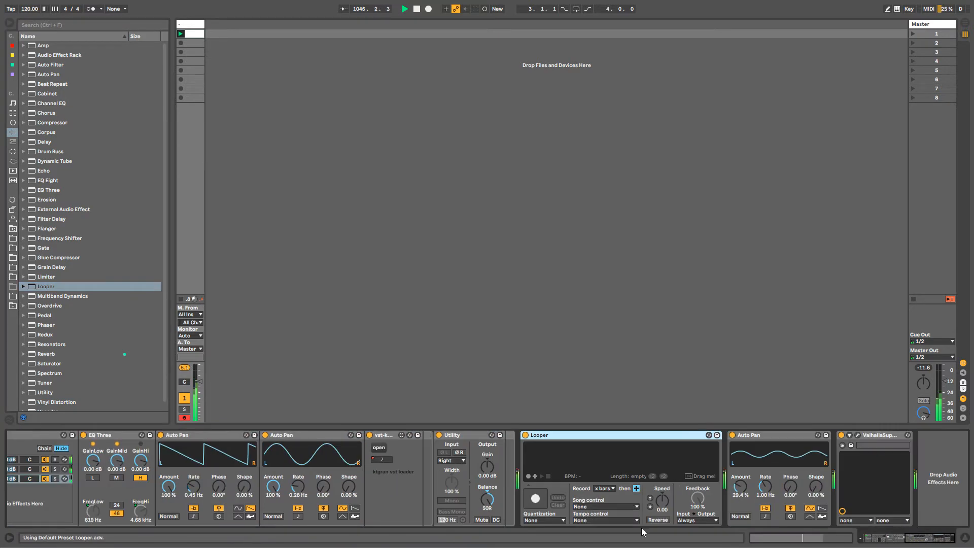
Switch off the Auto Pan and ValhallaSupermassive after the Looper and start a Looper recording.
{"action": "left_click", "coordinate": [732, 435]}
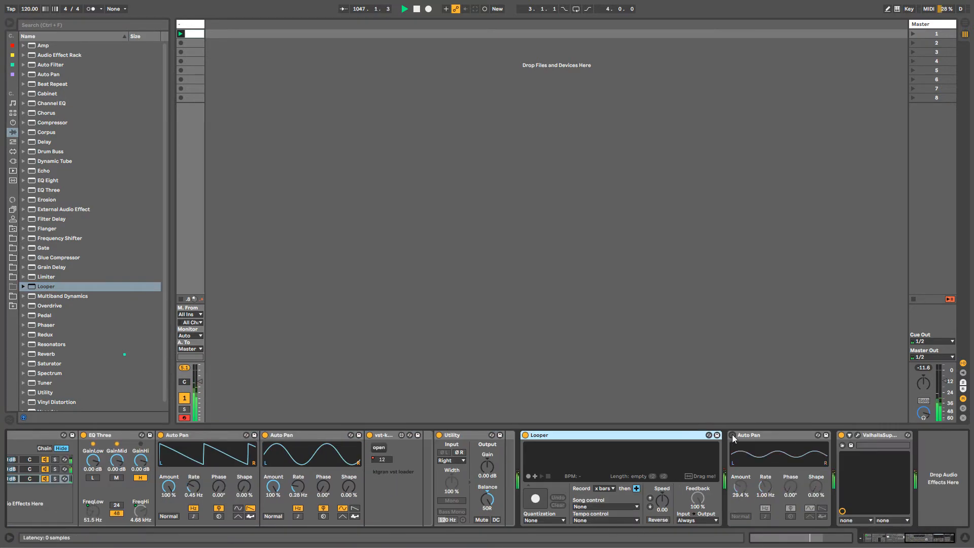
{"action": "left_click", "coordinate": [841, 434]}
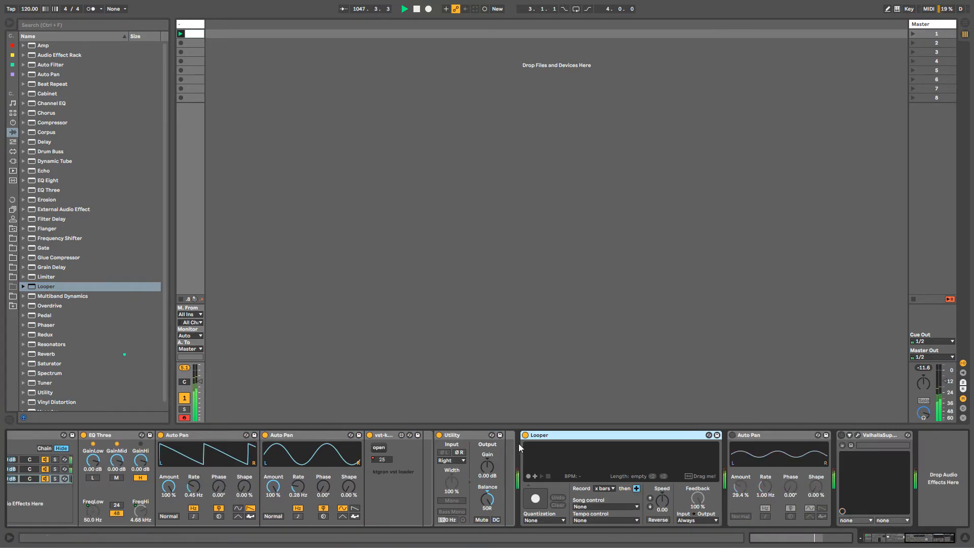
{"action": "left_click", "coordinate": [535, 499]}
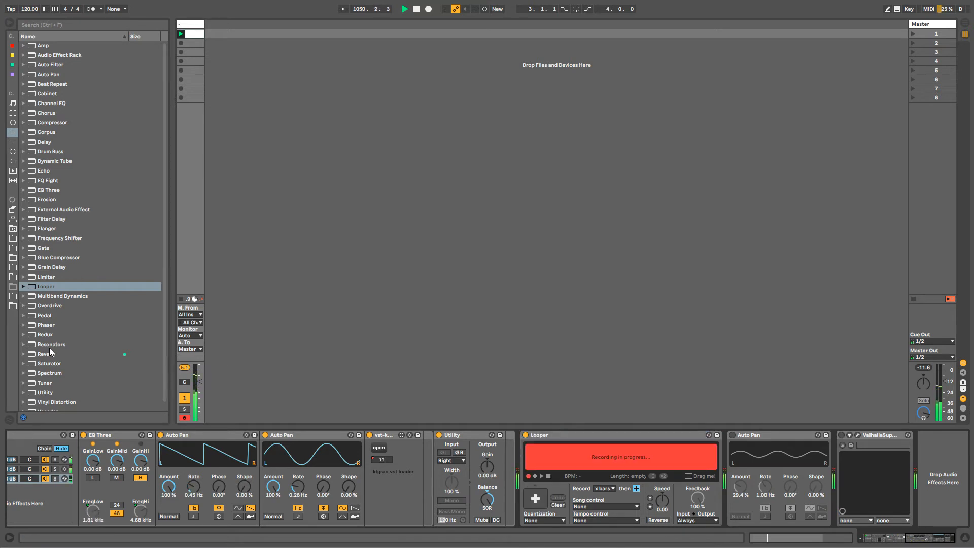
Insert a Utility directly before the Looper, then stop and clear the Looper's recording.
{"action": "left_click_drag", "start_coordinate": [45, 393], "coordinate": [519, 464]}
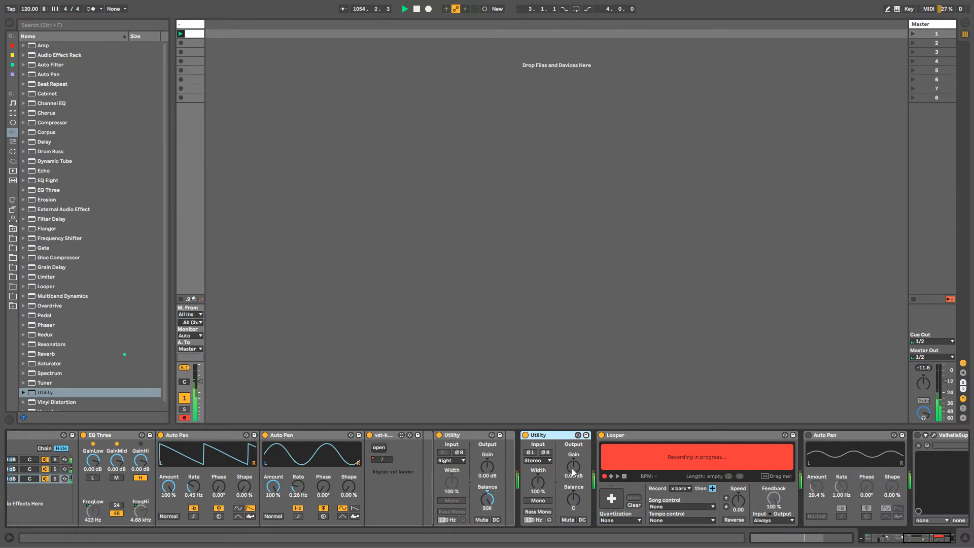
{"action": "left_click", "coordinate": [624, 476]}
{"action": "left_click", "coordinate": [634, 504]}
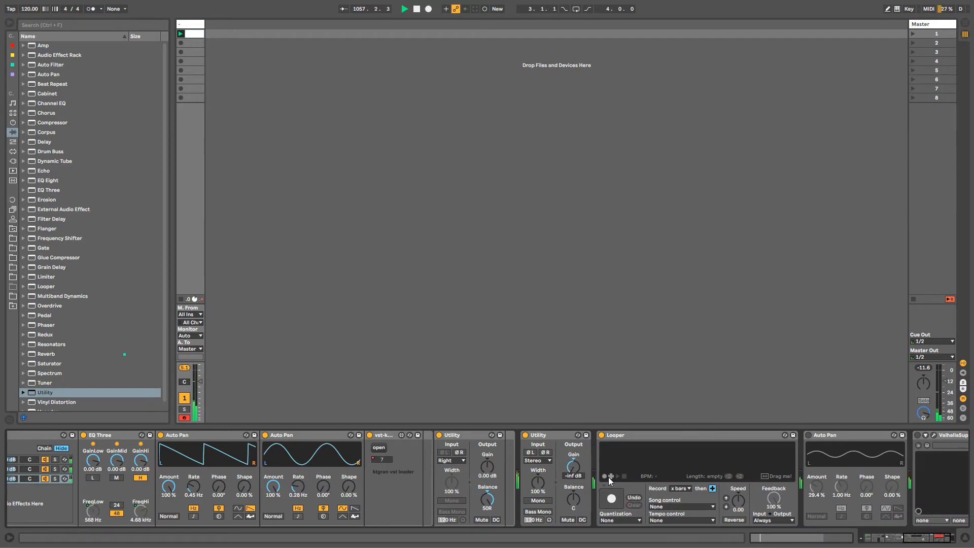
Record a new loop, continue in overdub, and set the gain of the Utility before the Looper to -inf dB.
{"action": "left_click", "coordinate": [604, 477]}
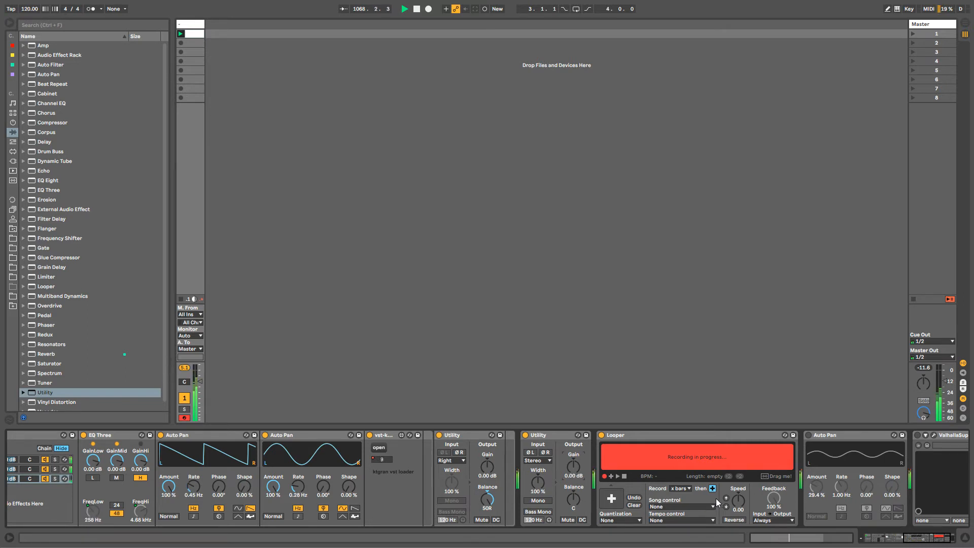
{"action": "left_click", "coordinate": [611, 477]}
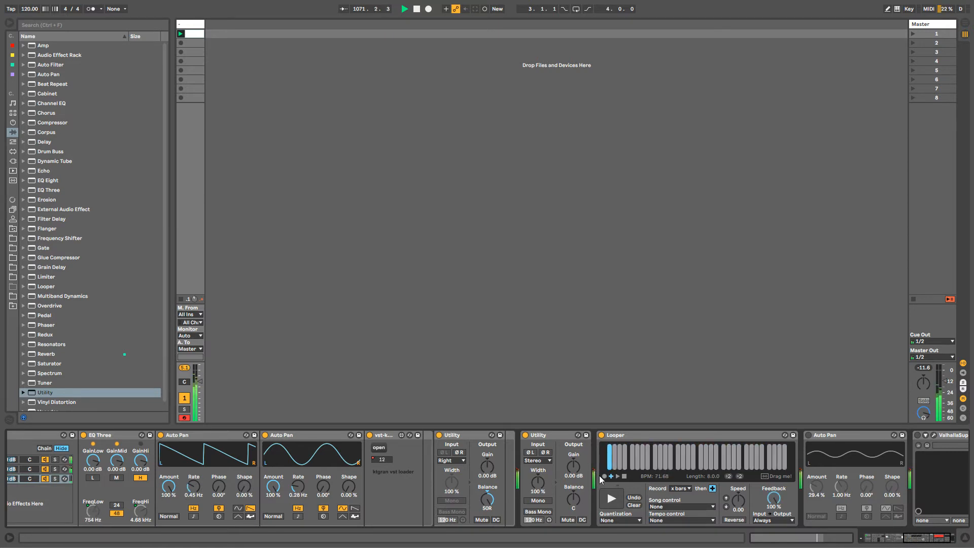
{"action": "left_click_drag", "start_coordinate": [573, 467], "coordinate": [574, 489]}
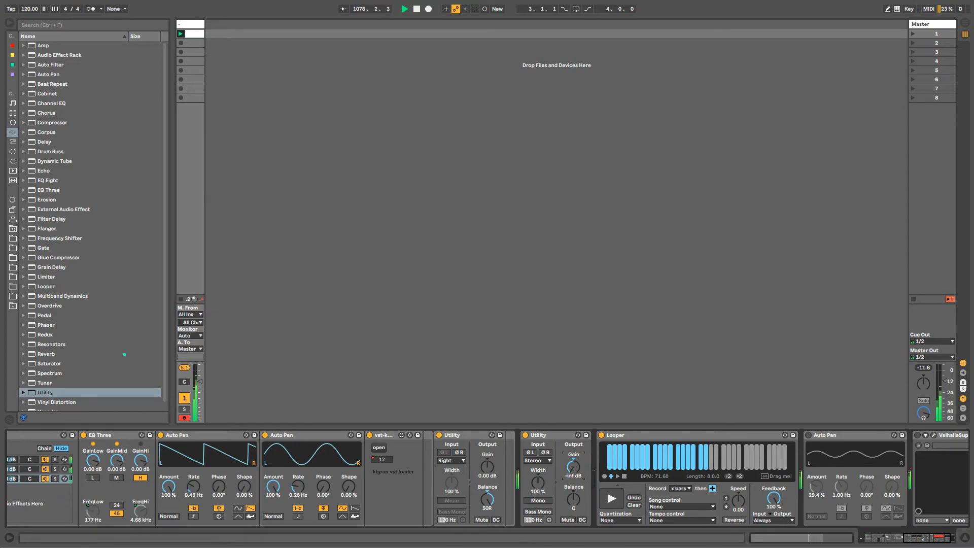
Collapse the left/right Audio Effect Rack between Corpus and the Utility before the Looper.
{"action": "key", "text": "Right"}
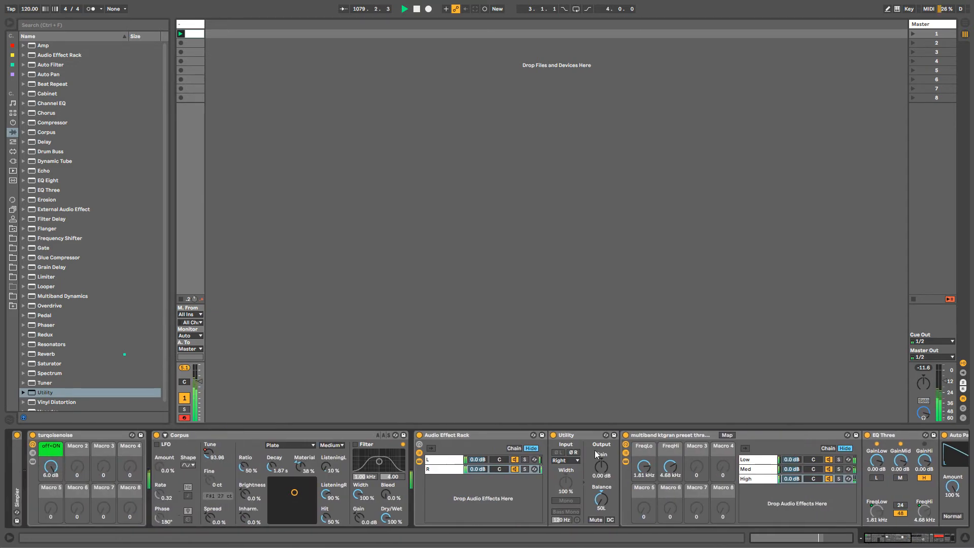
{"action": "left_click", "coordinate": [628, 437]}
{"action": "double_click", "coordinate": [491, 435]}
{"action": "left_click", "coordinate": [491, 435]}
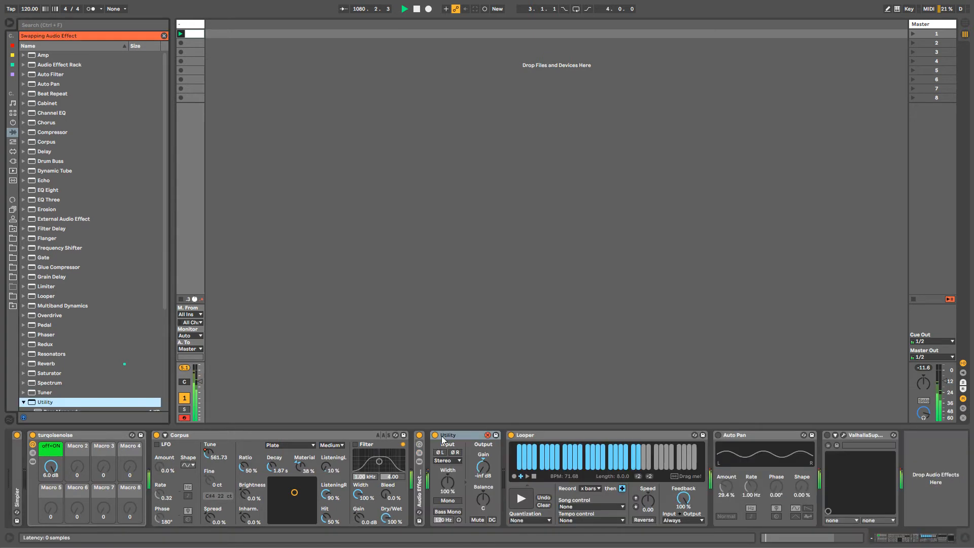
Switch off Corpus, the turqoisenoise rack, the left/right rack and the Utility before the Looper, and collapse Corpus.
{"action": "left_click", "coordinate": [170, 436]}
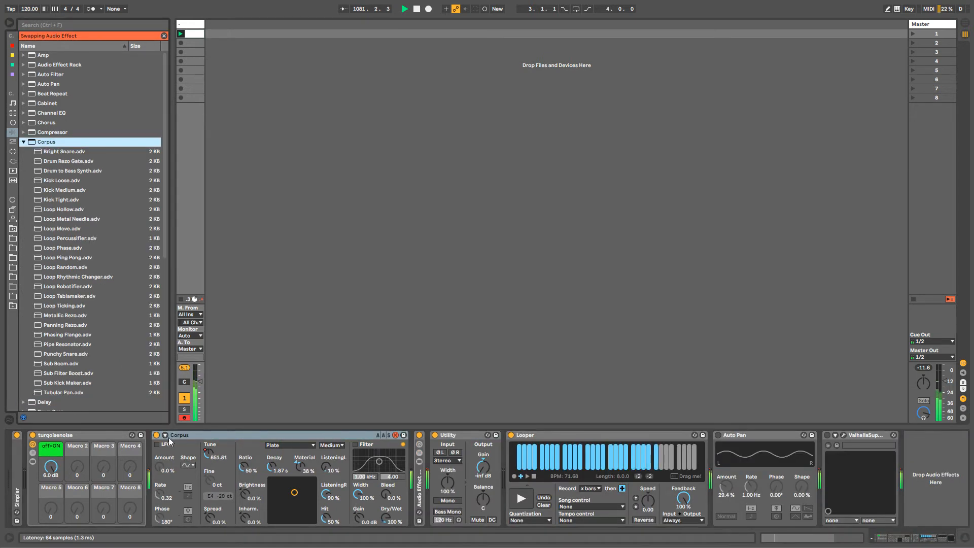
{"action": "left_click", "coordinate": [33, 436]}
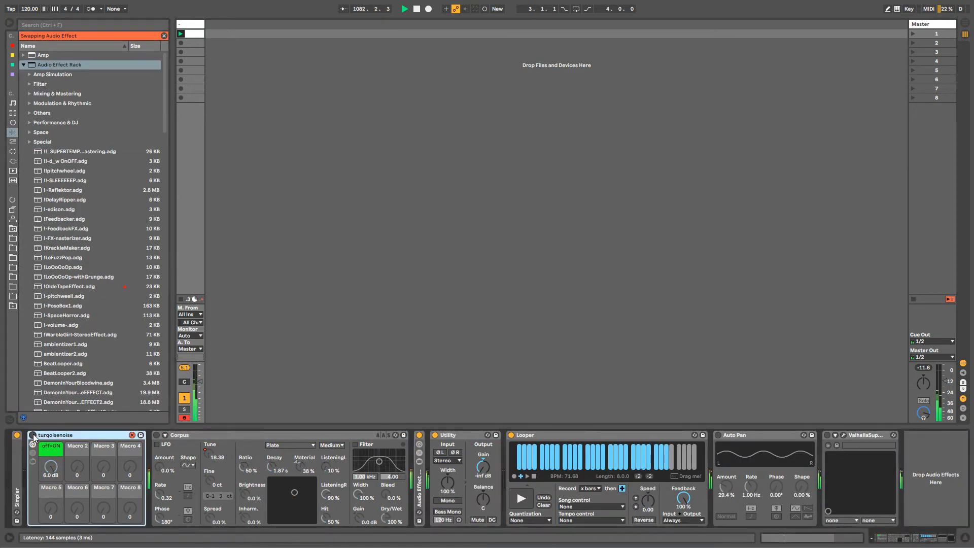
{"action": "left_click", "coordinate": [33, 436]}
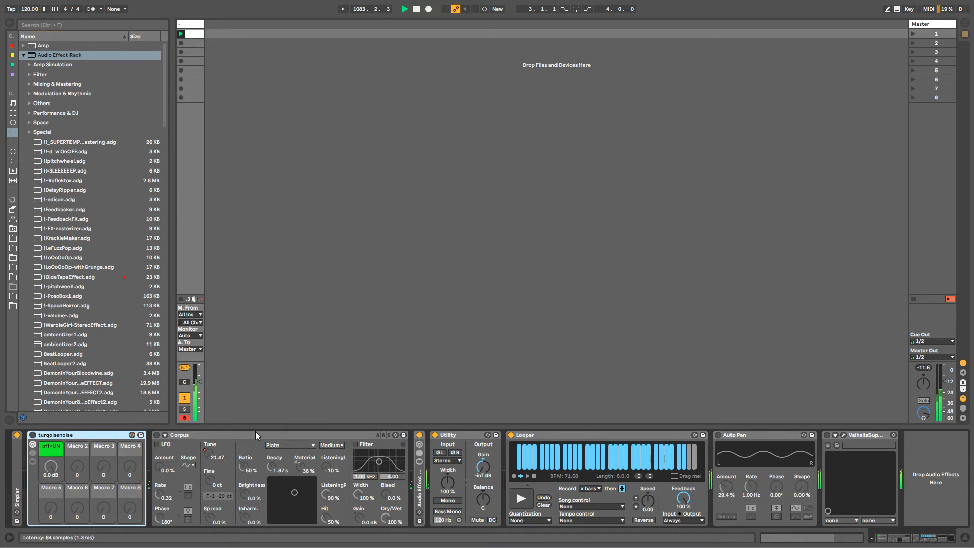
{"action": "double_click", "coordinate": [256, 435]}
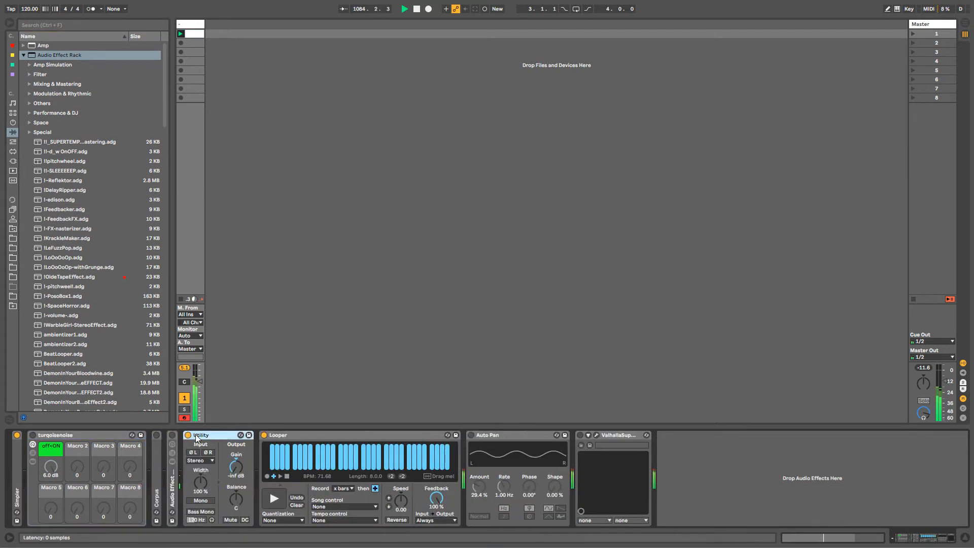
{"action": "left_click", "coordinate": [188, 435]}
{"action": "left_click", "coordinate": [330, 435]}
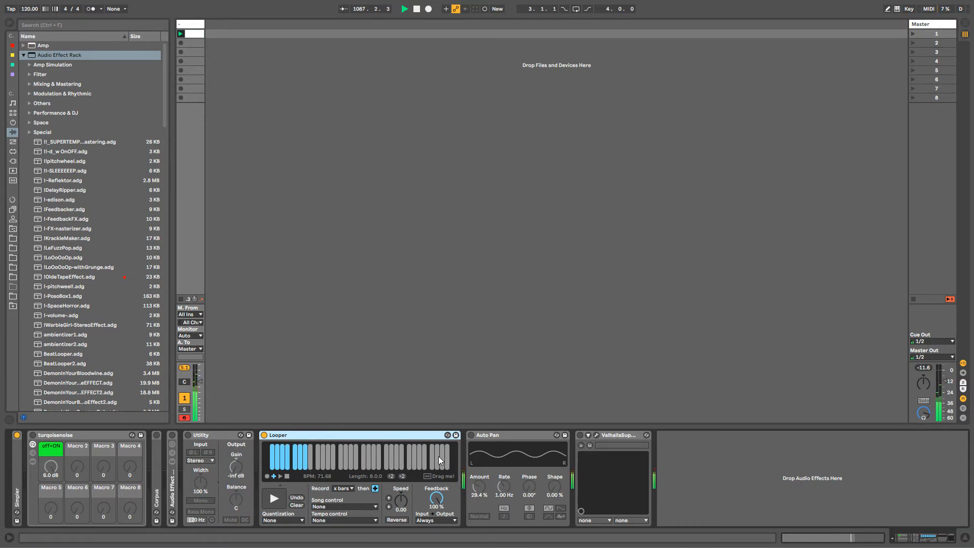
Collapse the Utility and the turqoisenoise rack, and switch the Utility before the Looper back on.
{"action": "double_click", "coordinate": [173, 487]}
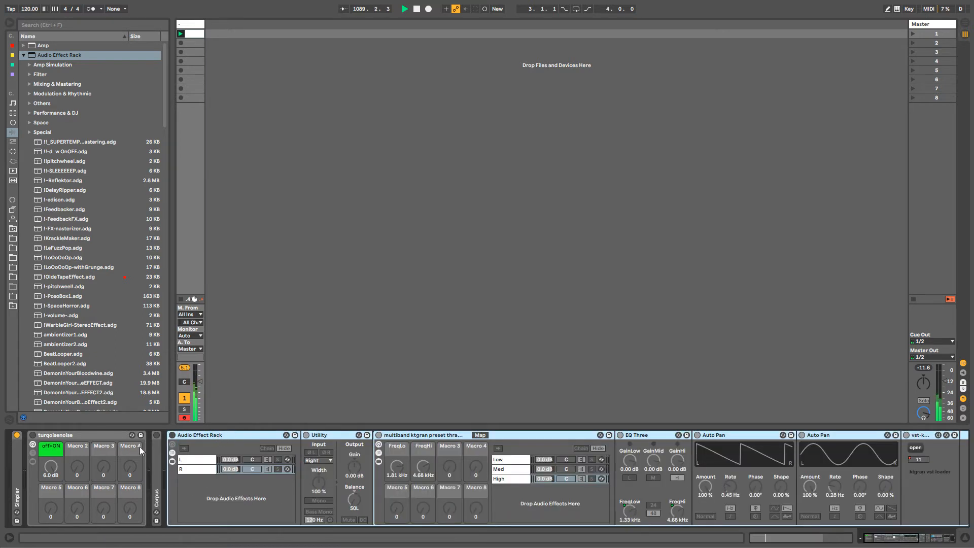
{"action": "double_click", "coordinate": [223, 437]}
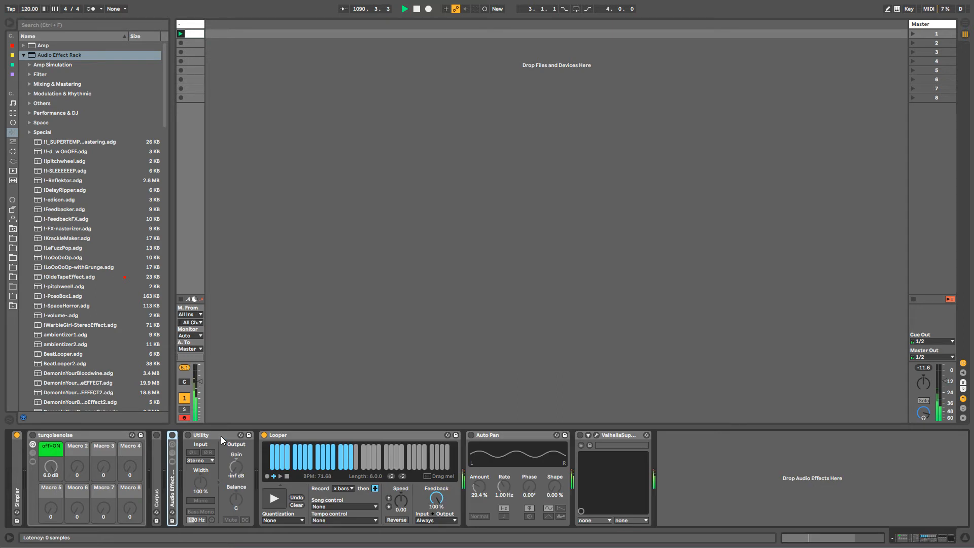
{"action": "left_click", "coordinate": [294, 435]}
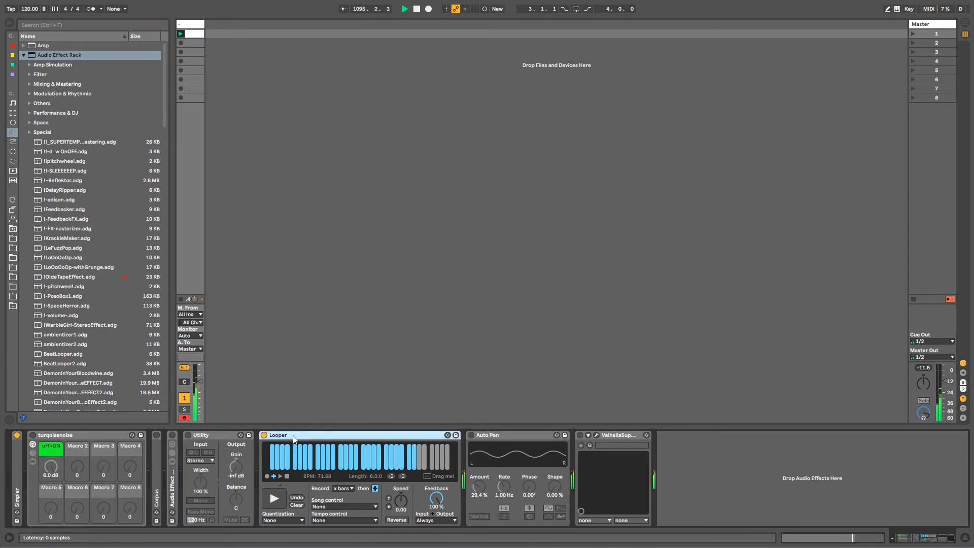
{"action": "double_click", "coordinate": [206, 437]}
{"action": "left_click", "coordinate": [82, 437]}
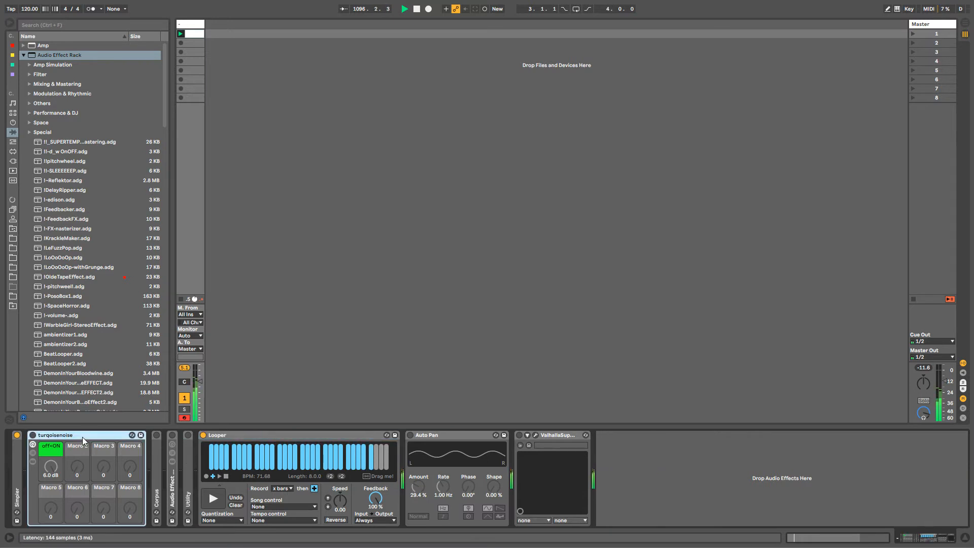
{"action": "double_click", "coordinate": [82, 437]}
{"action": "left_click", "coordinate": [97, 436]}
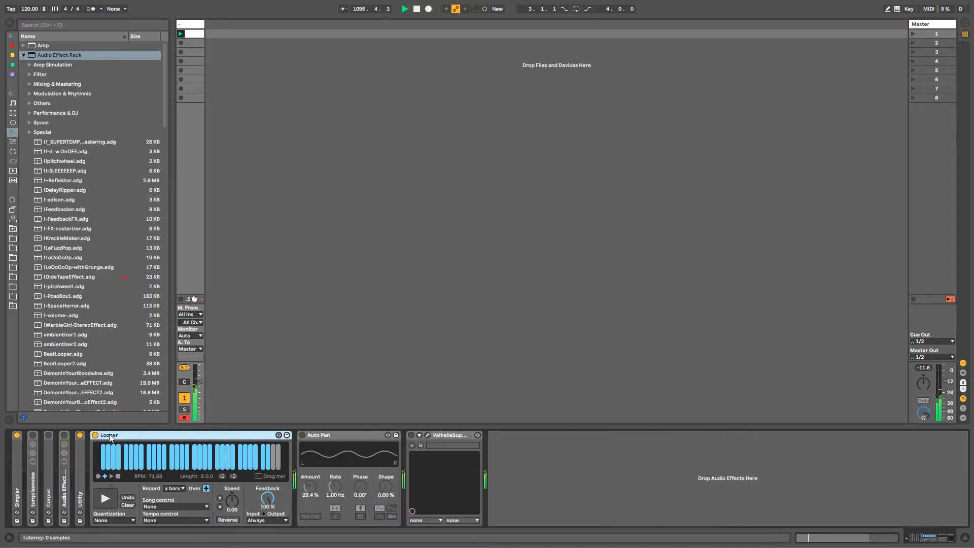
Expand the left/right Audio Effect Rack and rename it StereoSplitMultiBand.
{"action": "double_click", "coordinate": [64, 485]}
{"action": "key", "text": "ctrl+r"}
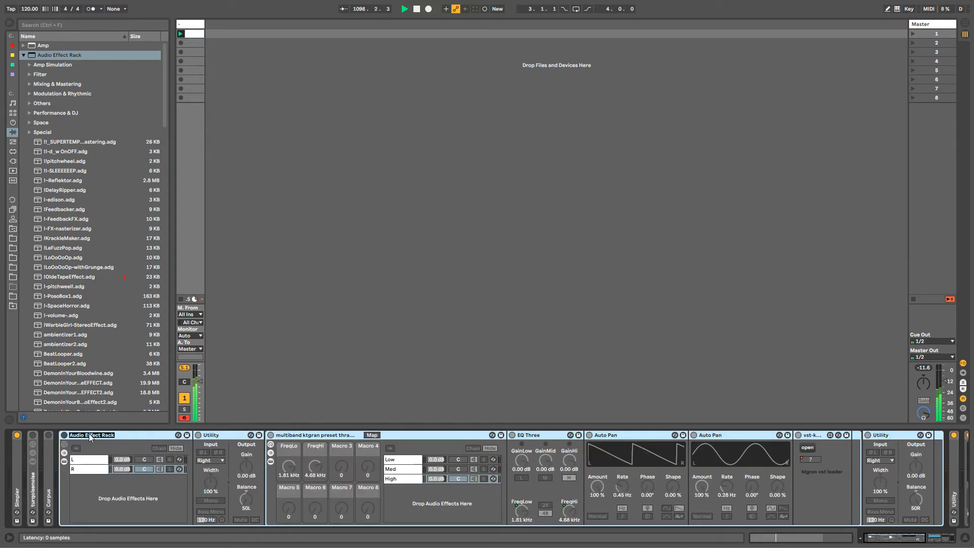
{"action": "type", "text": "StereoSplitMultiBand"}
{"action": "left_click", "coordinate": [89, 459]}
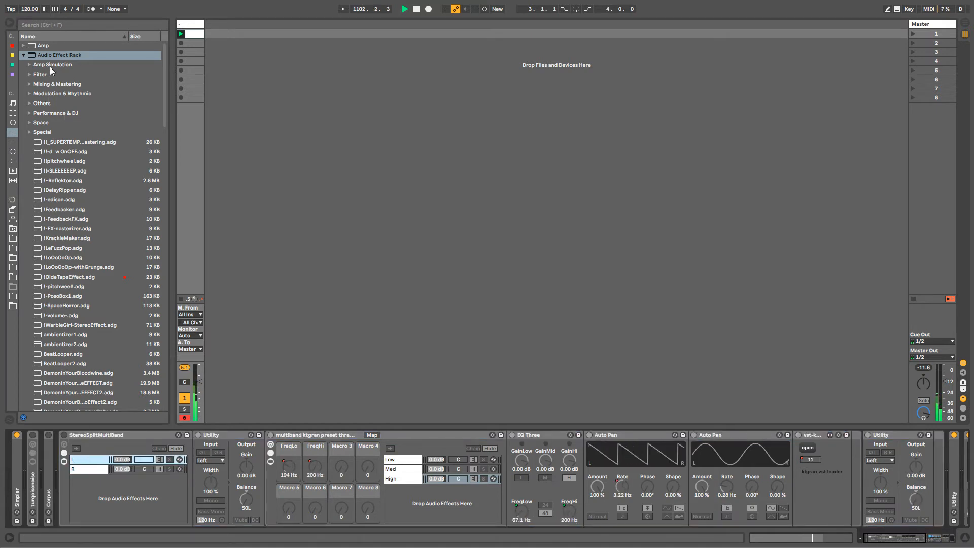
Add the !!-d_w OnOFF rack before StereoSplitMultiBand and move StereoSplitMultiBand into the container on its W chain.
{"action": "left_click_drag", "start_coordinate": [53, 56], "coordinate": [53, 456]}
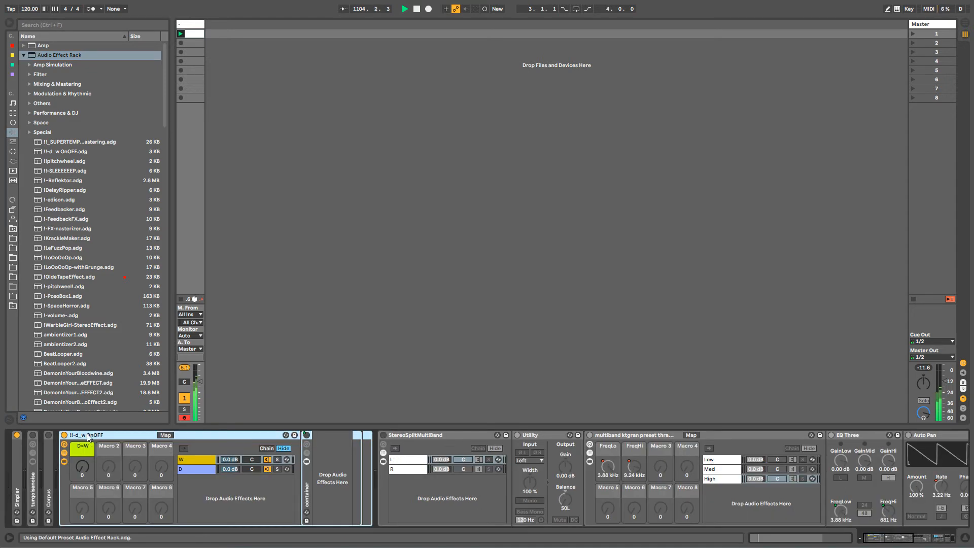
{"action": "left_click", "coordinate": [412, 436]}
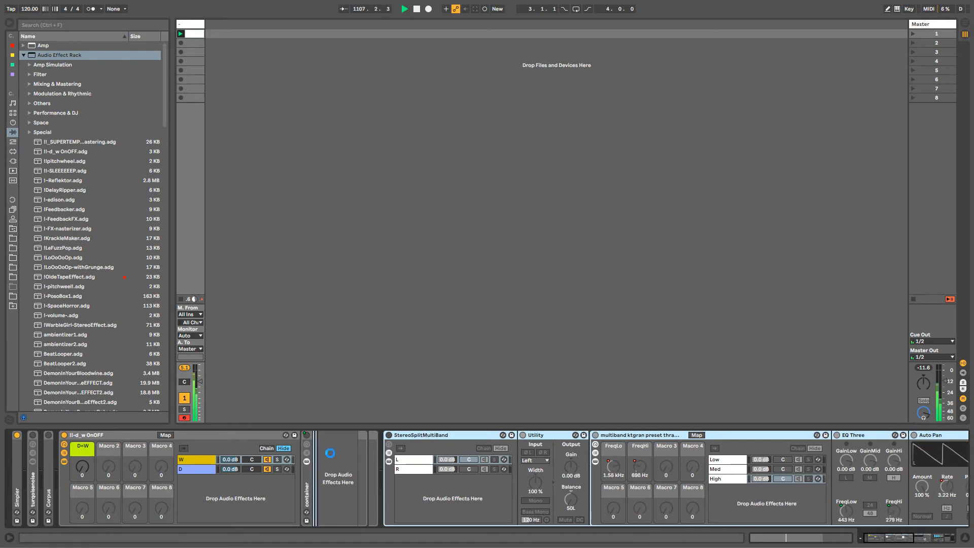
{"action": "scroll", "coordinate": [833, 480], "scroll_direction": "right", "scroll_amount": 5}
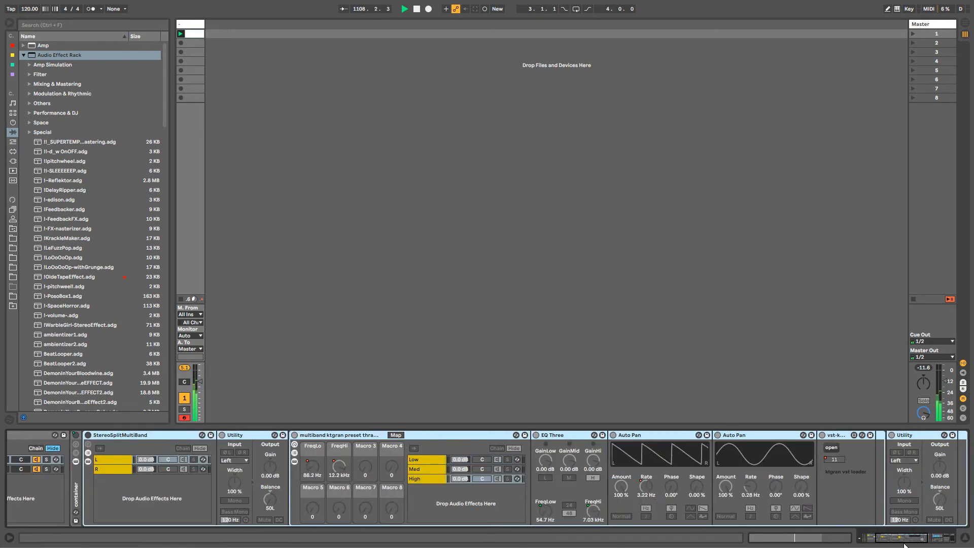
{"action": "scroll", "coordinate": [333, 485], "scroll_direction": "left", "scroll_amount": 4}
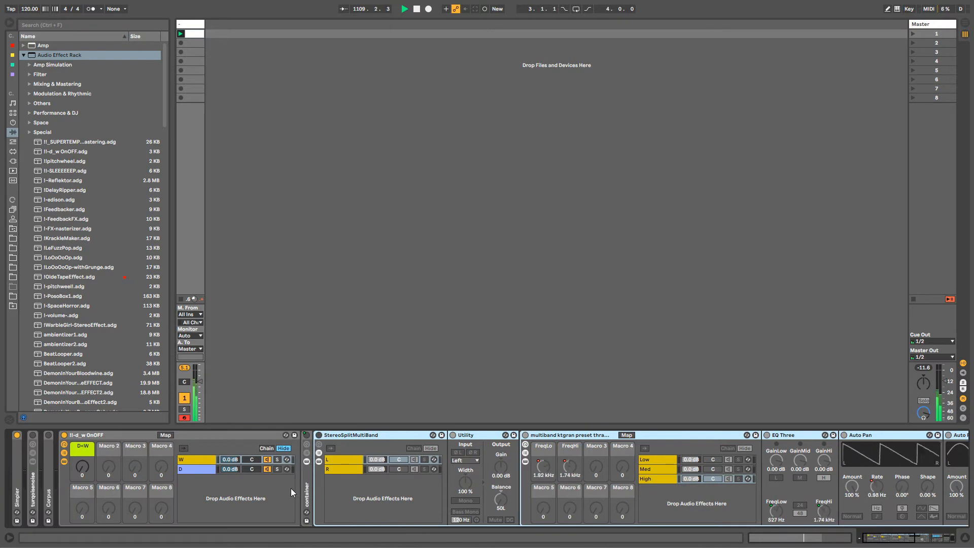
Set the outer rack's D<W macro to 21 and rename that rack StereoSplitMultiBand.
{"action": "mouse_move", "coordinate": [82, 466]}
{"action": "left_mouse_down"}
{"action": "mouse_move", "coordinate": [82, 402]}
{"action": "mouse_move", "coordinate": [83, 455]}
{"action": "left_mouse_up"}
{"action": "left_click", "coordinate": [341, 436]}
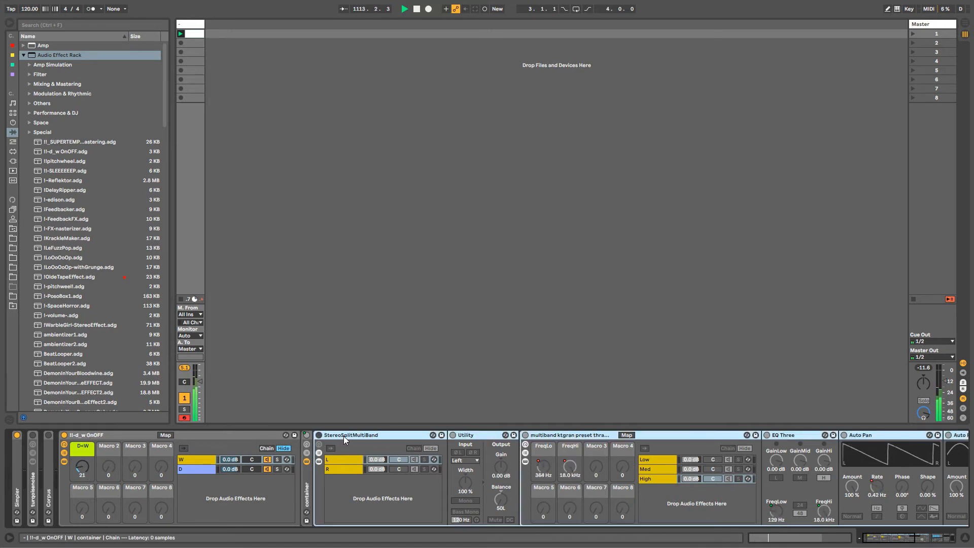
{"action": "left_click", "coordinate": [126, 434]}
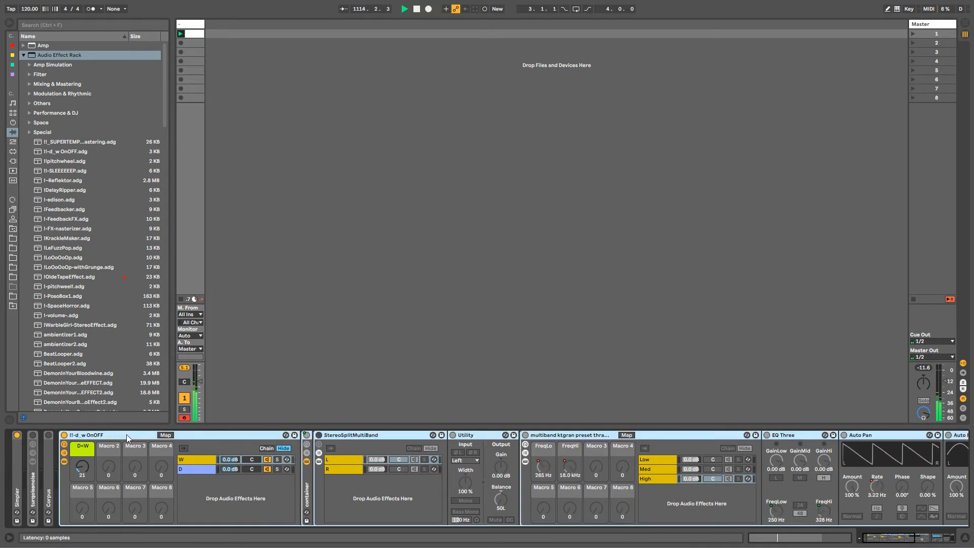
{"action": "key", "text": "q"}
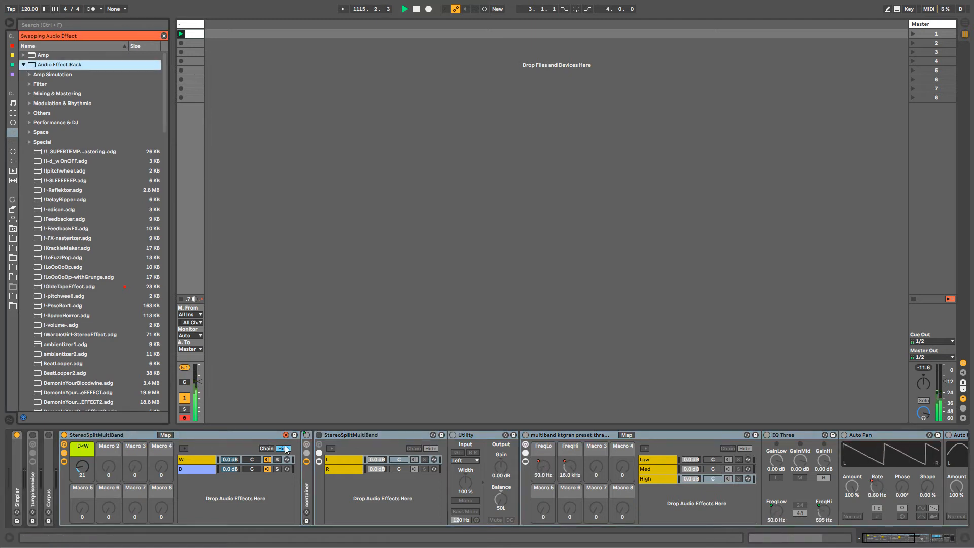
{"action": "left_click", "coordinate": [356, 435]}
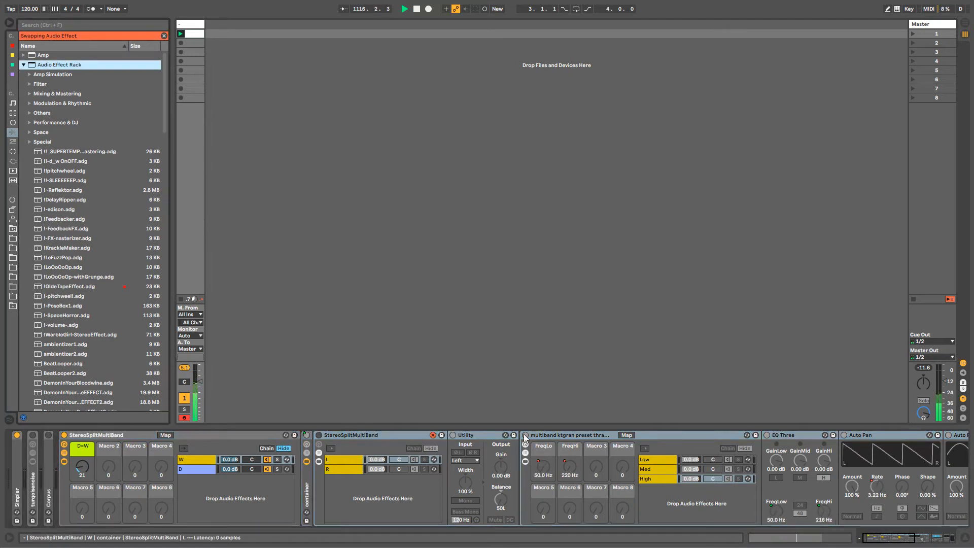
Examine the macro mappings of the outer StereoSplitMultiBand rack.
{"action": "left_click", "coordinate": [349, 437]}
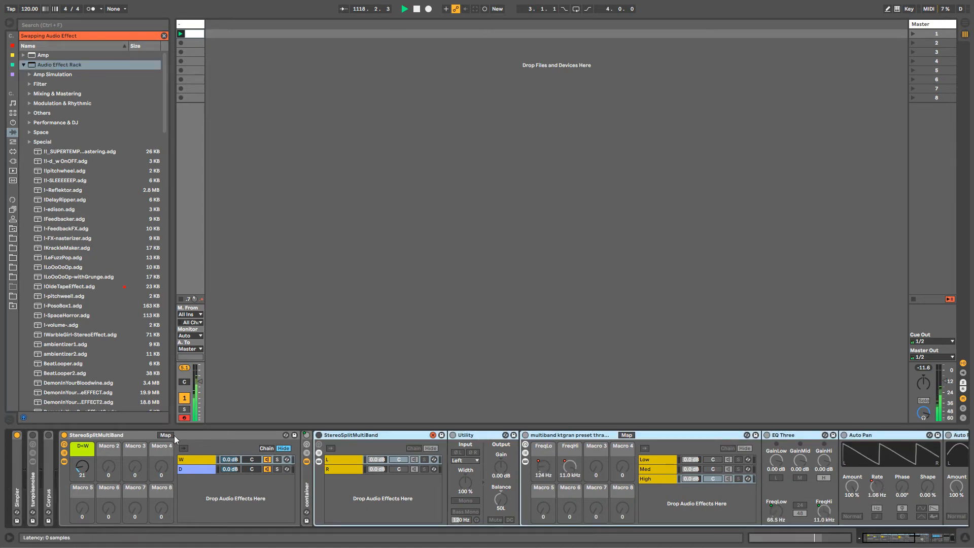
{"action": "left_click", "coordinate": [166, 434]}
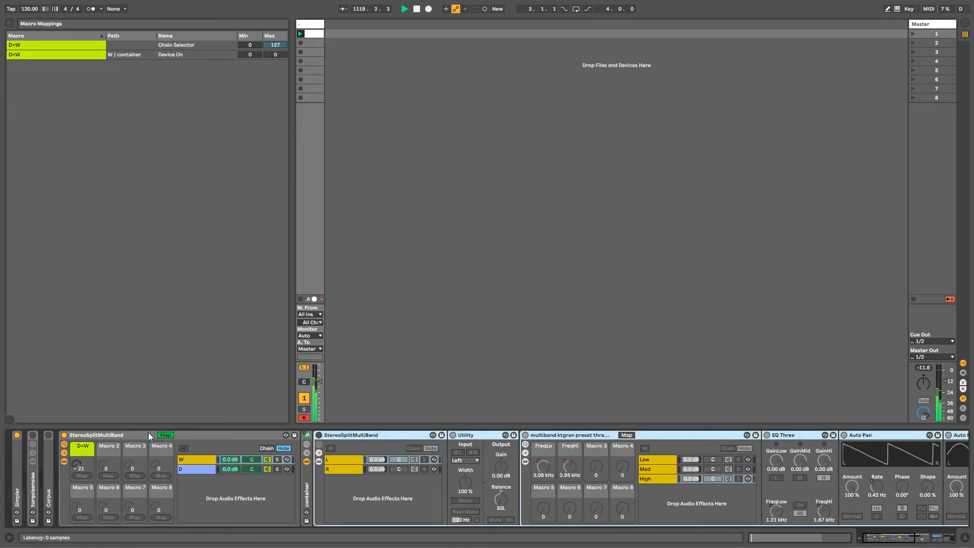
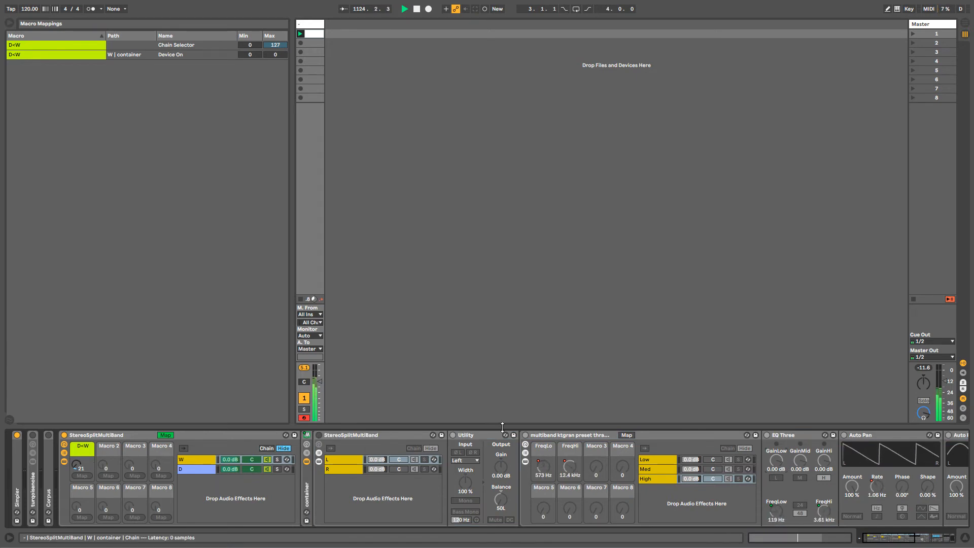
{"action": "left_click", "coordinate": [163, 434]}
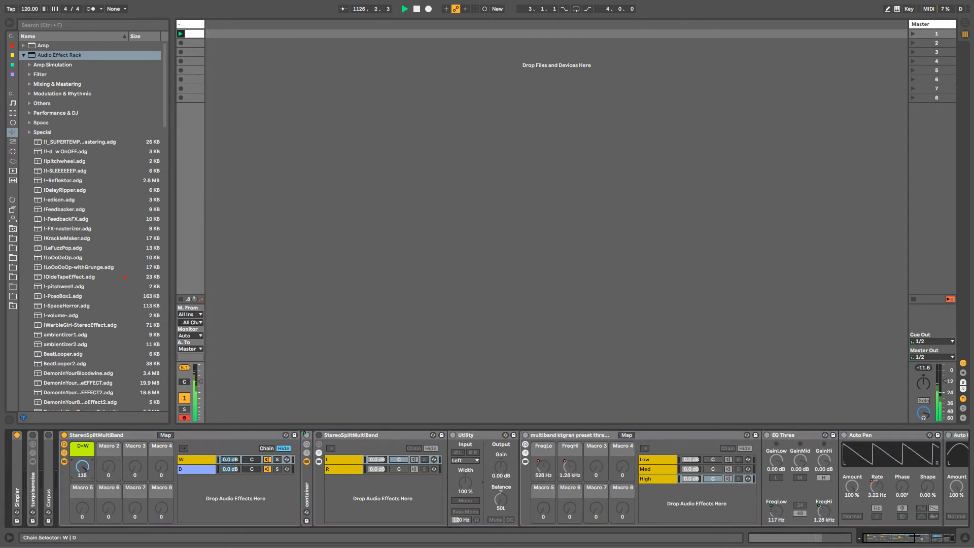
Hide the outer rack's chains and save the rack to the user library as StereoSplitMultiBand-KtgranPreset.
{"action": "left_click", "coordinate": [64, 453]}
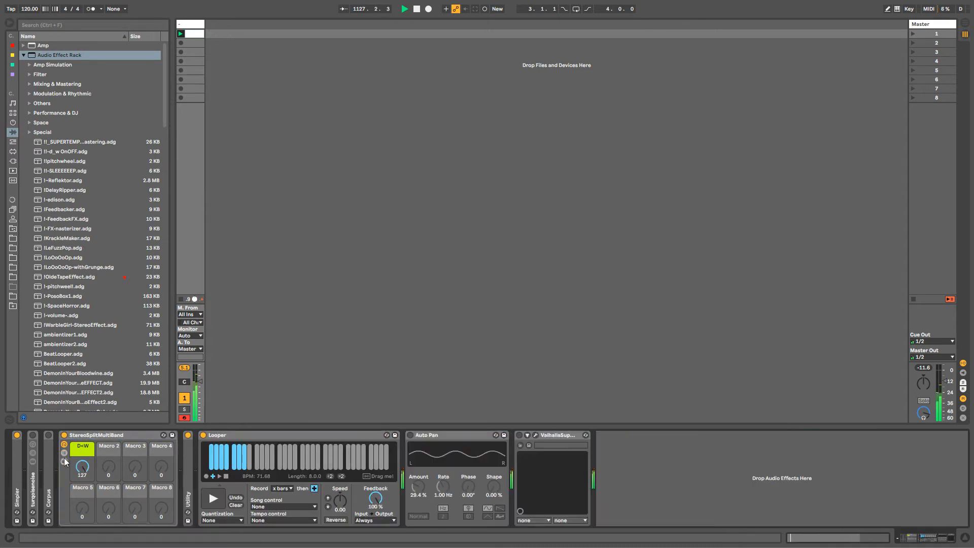
{"action": "left_click_drag", "start_coordinate": [80, 438], "coordinate": [152, 406]}
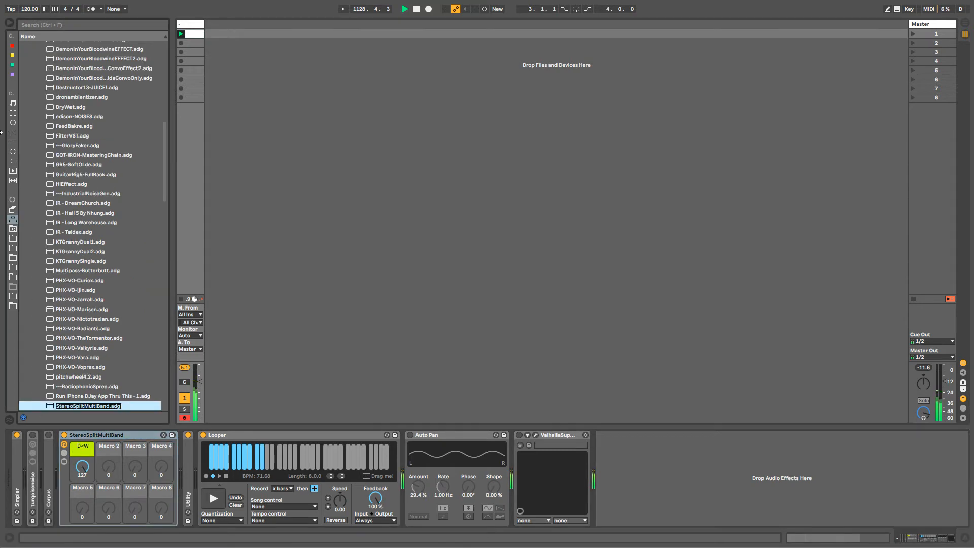
{"action": "left_click", "coordinate": [129, 404]}
{"action": "type", "text": "-Kt"}
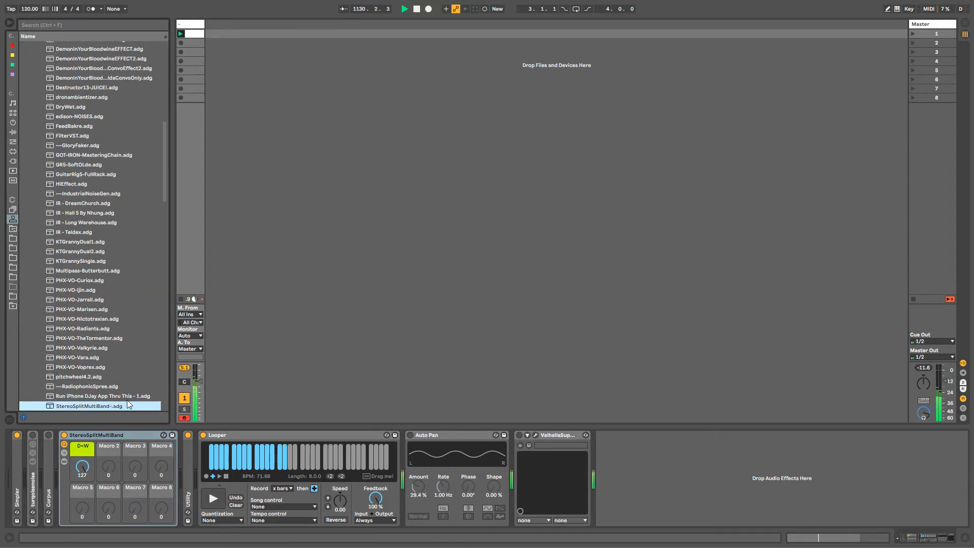
{"action": "type", "text": "gra"}
{"action": "type", "text": "nPreset"}
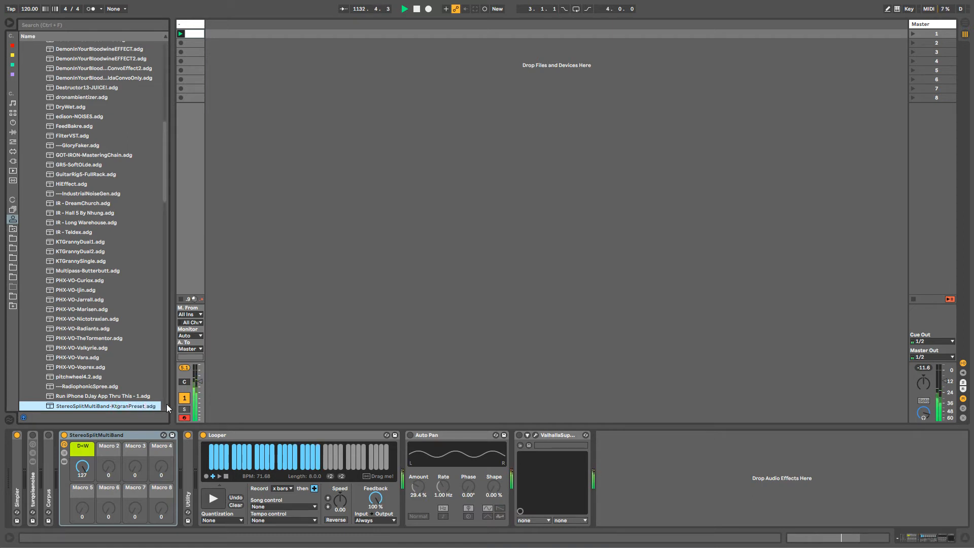
{"action": "key", "text": "Return"}
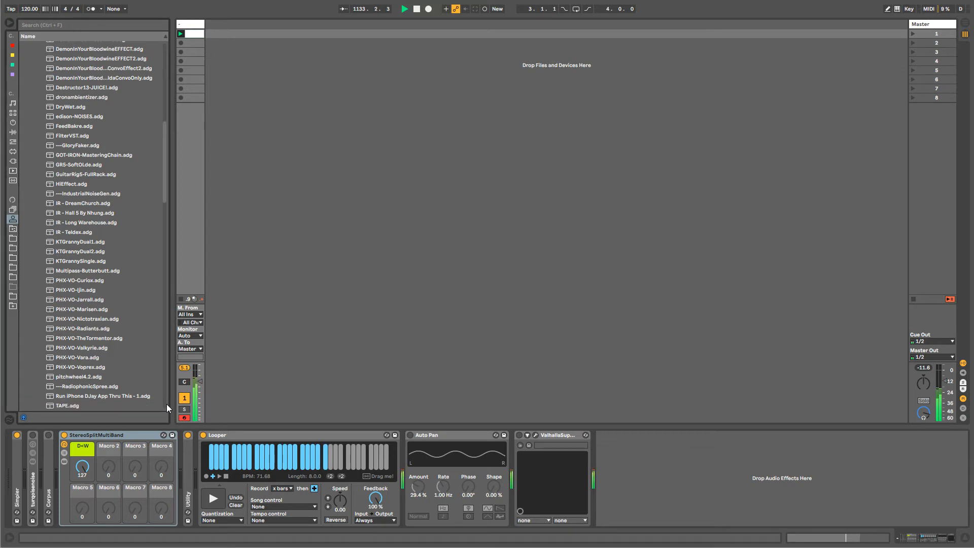
Show the devices on the rack's W chain and examine the vst-kgran device's patching view and KTGranulator plug-in path in the Max editor.
{"action": "left_click", "coordinate": [64, 452]}
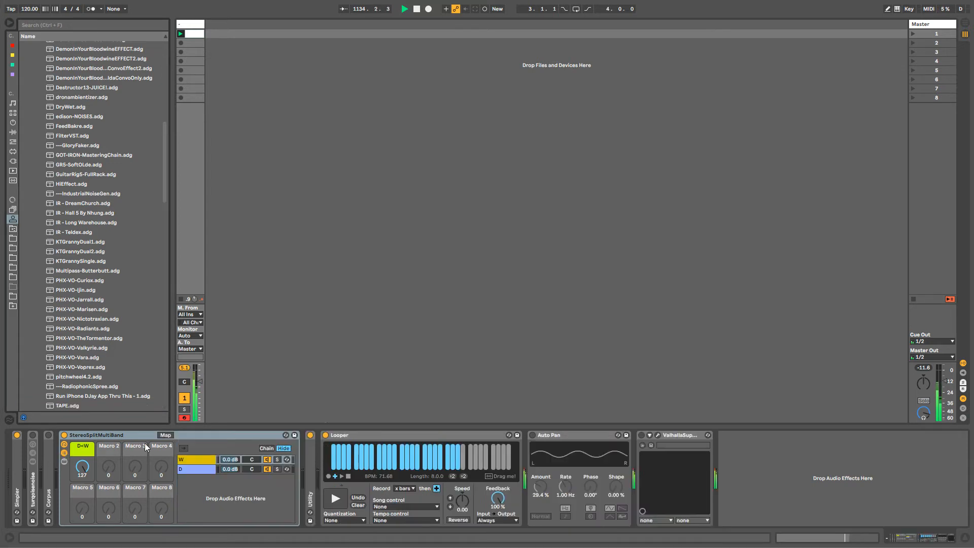
{"action": "left_click", "coordinate": [201, 462]}
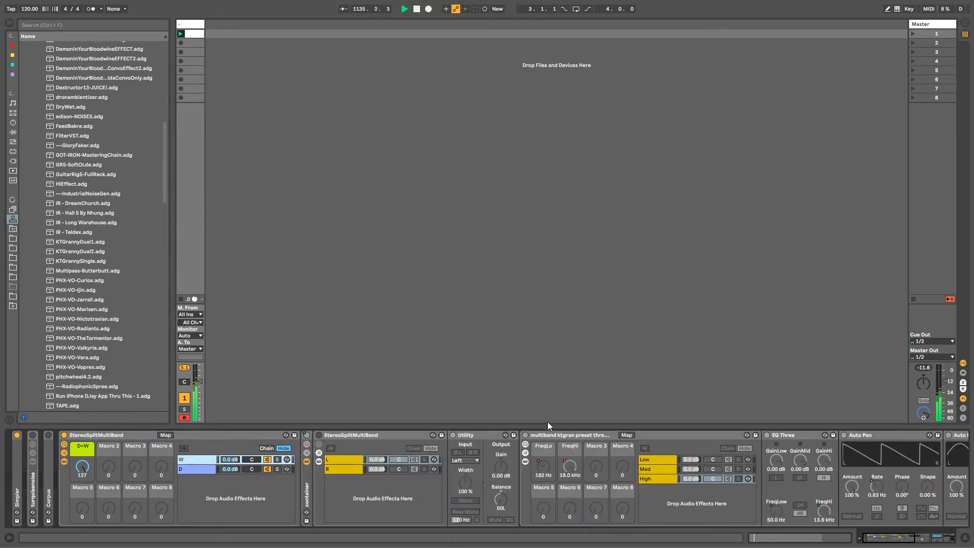
{"action": "left_click", "coordinate": [884, 542]}
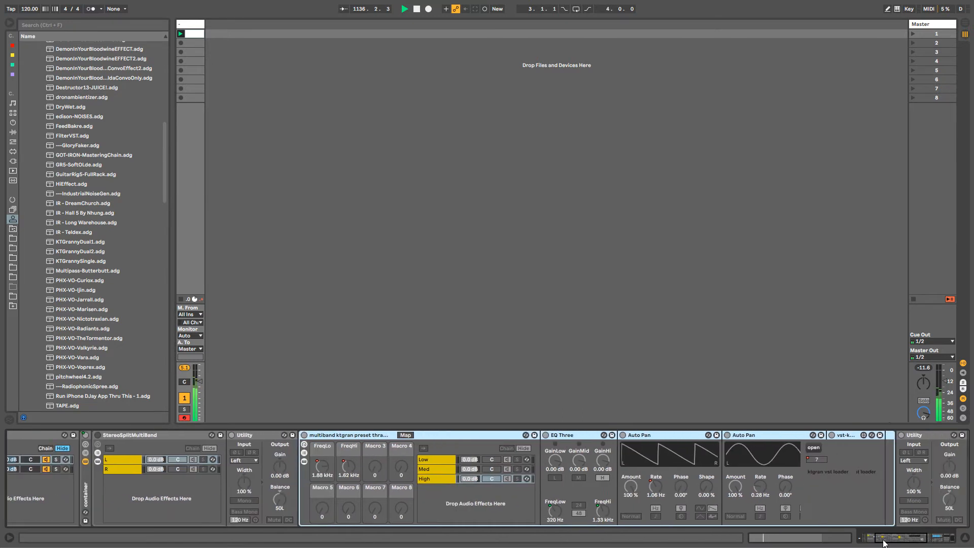
{"action": "left_click", "coordinate": [884, 543]}
{"action": "left_click", "coordinate": [681, 459]}
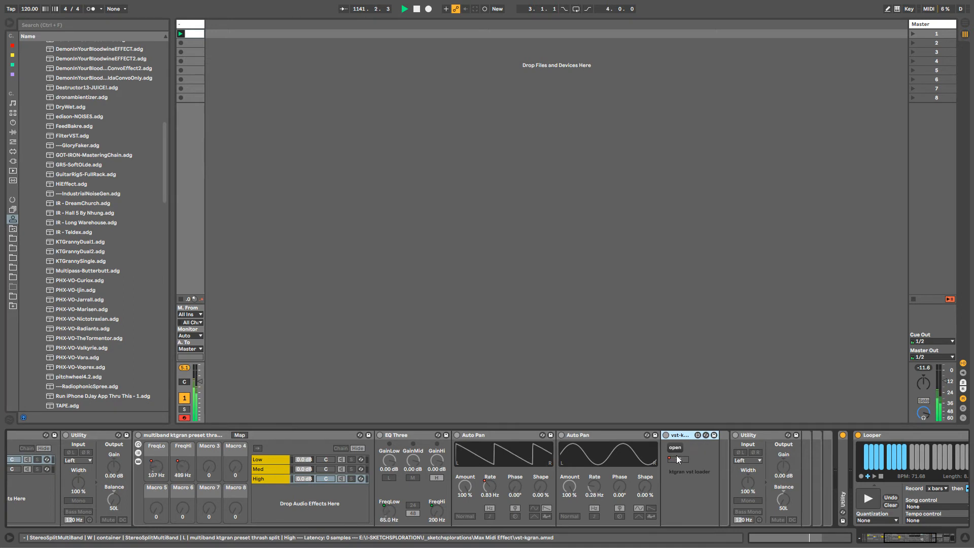
{"action": "left_click", "coordinate": [697, 435]}
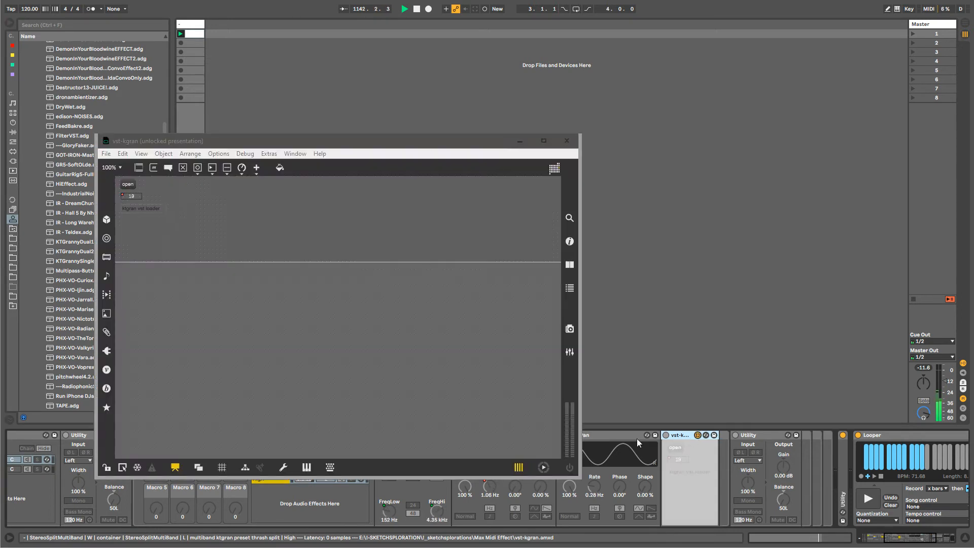
{"action": "left_click", "coordinate": [176, 469]}
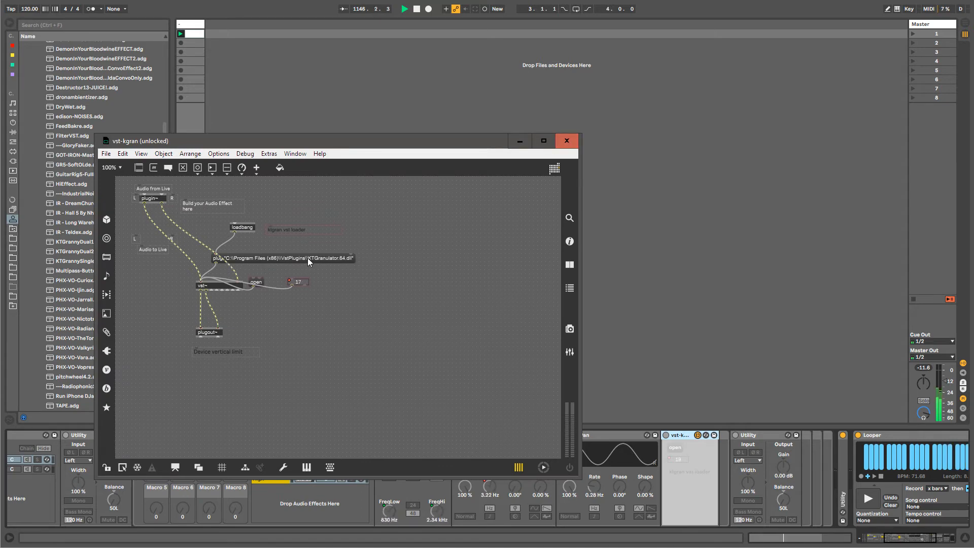
{"action": "left_click", "coordinate": [262, 261]}
{"action": "left_click", "coordinate": [380, 269]}
{"action": "left_click", "coordinate": [565, 134]}
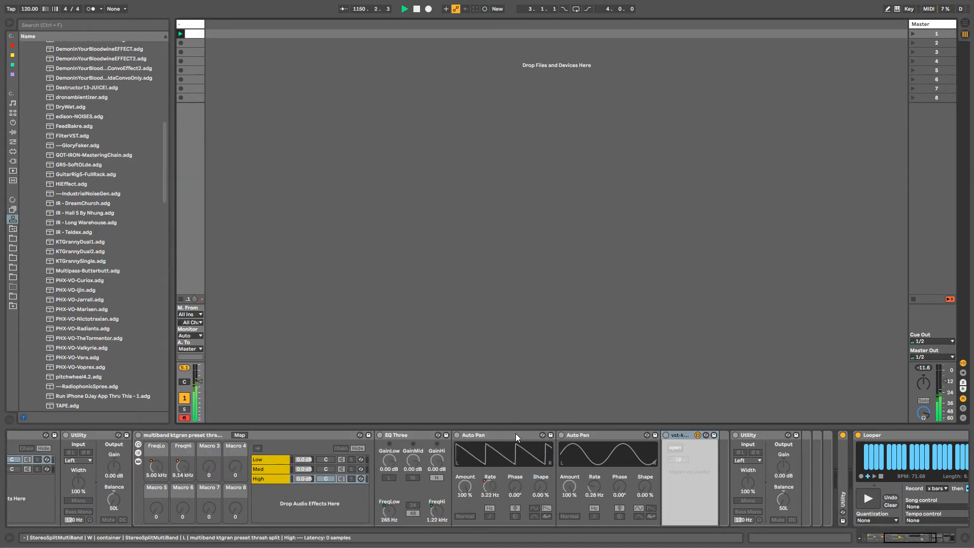
{"action": "left_click", "coordinate": [683, 436]}
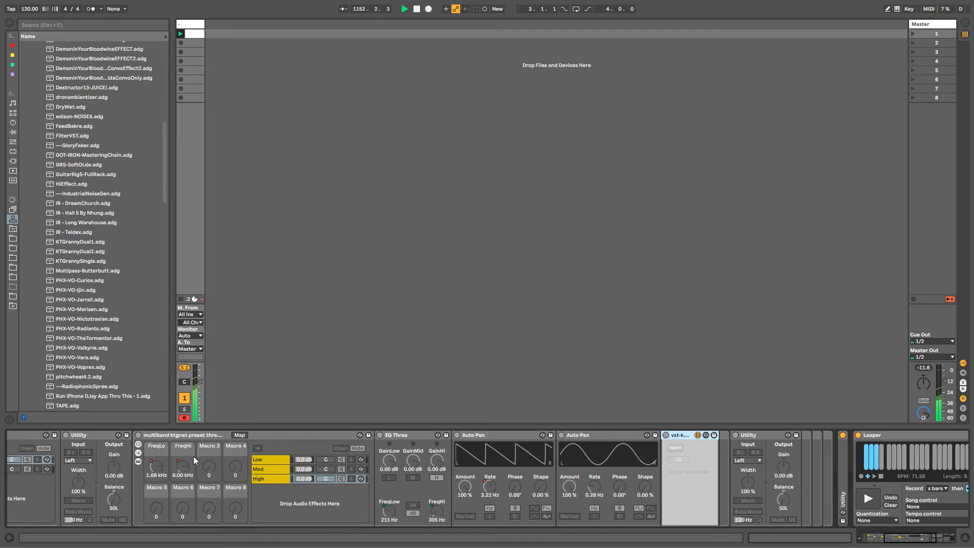
{"action": "left_click", "coordinate": [185, 437]}
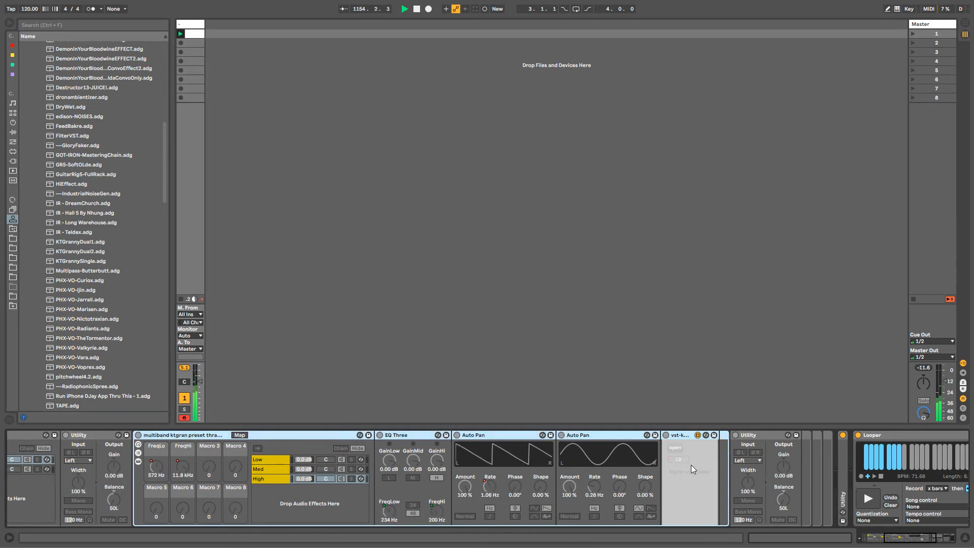
{"action": "left_click", "coordinate": [684, 438]}
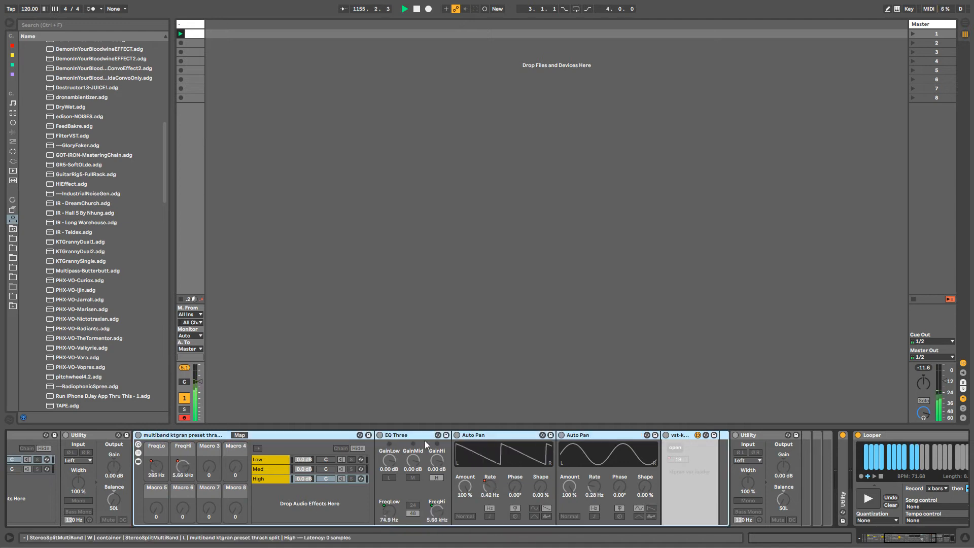
{"action": "left_click", "coordinate": [163, 437]}
Hide the outer StereoSplitMultiBand rack's chains again and switch the rack off.
{"action": "mouse_move", "coordinate": [896, 540]}
{"action": "left_mouse_down"}
{"action": "mouse_move", "coordinate": [882, 542]}
{"action": "mouse_move", "coordinate": [898, 537]}
{"action": "left_mouse_up"}
{"action": "left_click", "coordinate": [129, 437]}
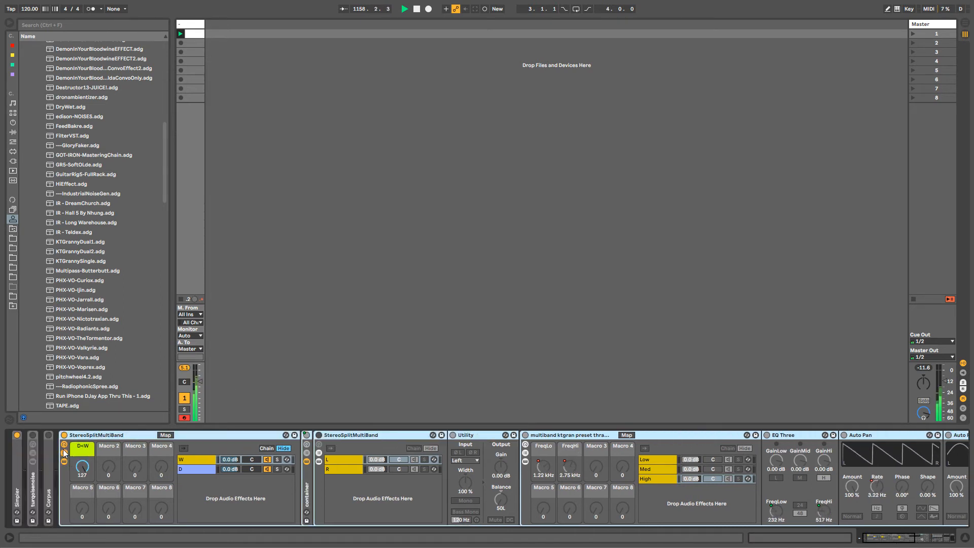
{"action": "left_click", "coordinate": [63, 452]}
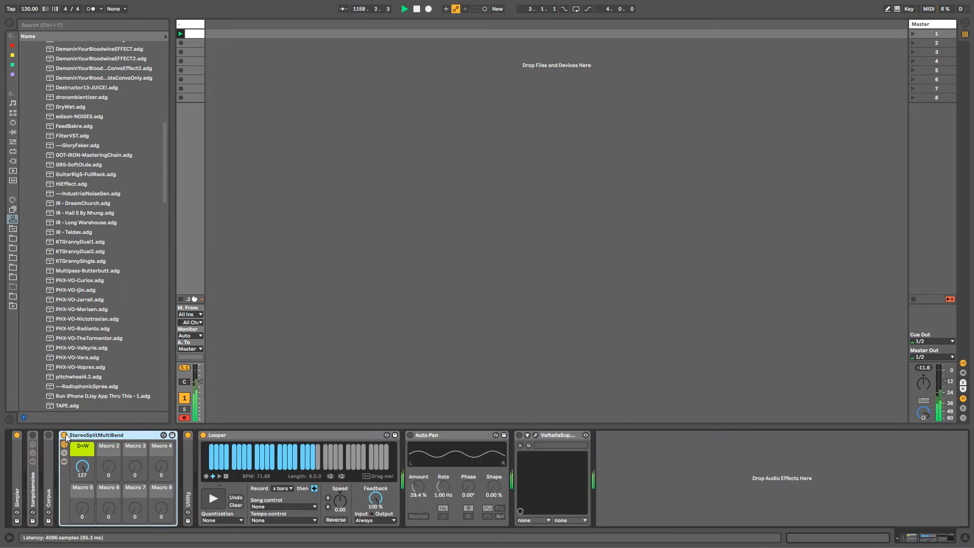
{"action": "left_click", "coordinate": [233, 435]}
Switch off the Utility before the Looper and collapse both the Utility and the StereoSplitMultiBand rack.
{"action": "double_click", "coordinate": [190, 442]}
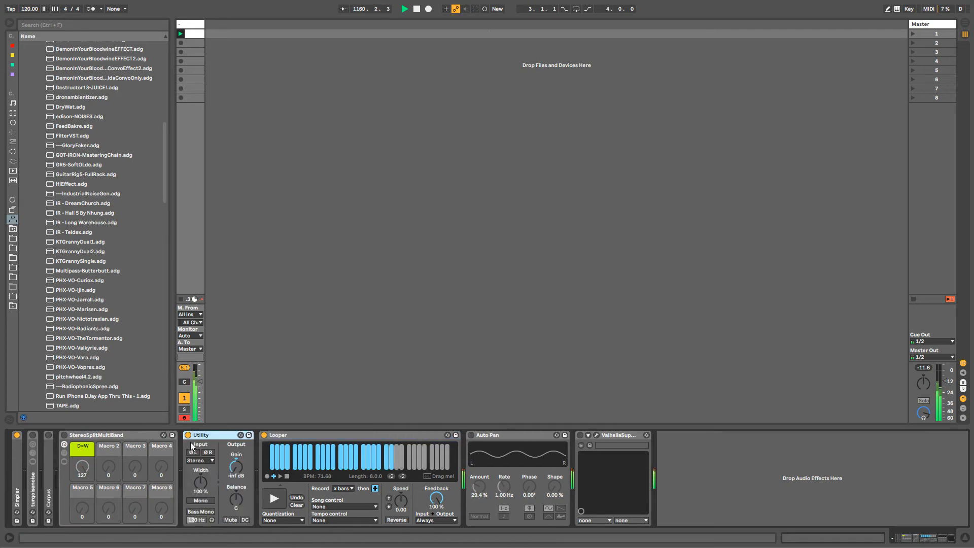
{"action": "left_click", "coordinate": [269, 435]}
{"action": "left_click", "coordinate": [233, 435]}
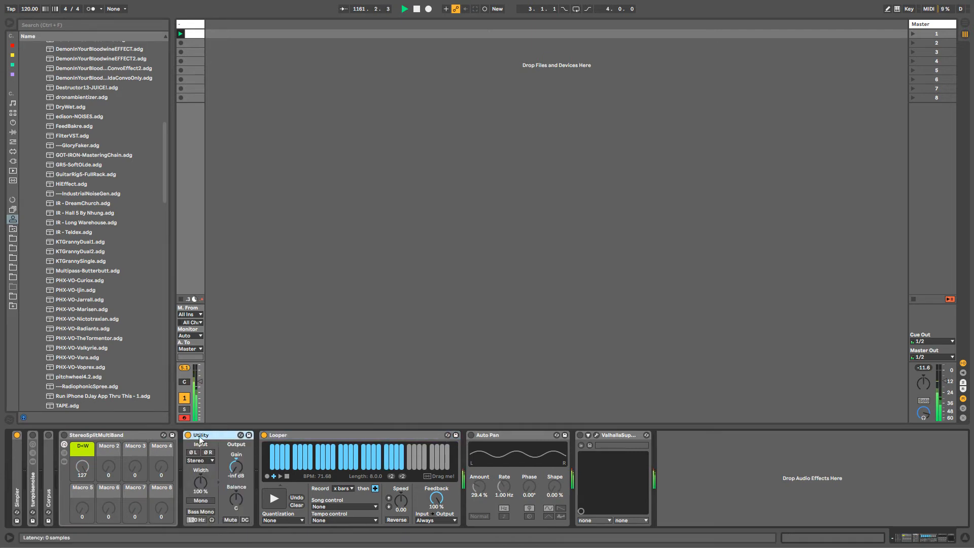
{"action": "double_click", "coordinate": [198, 436]}
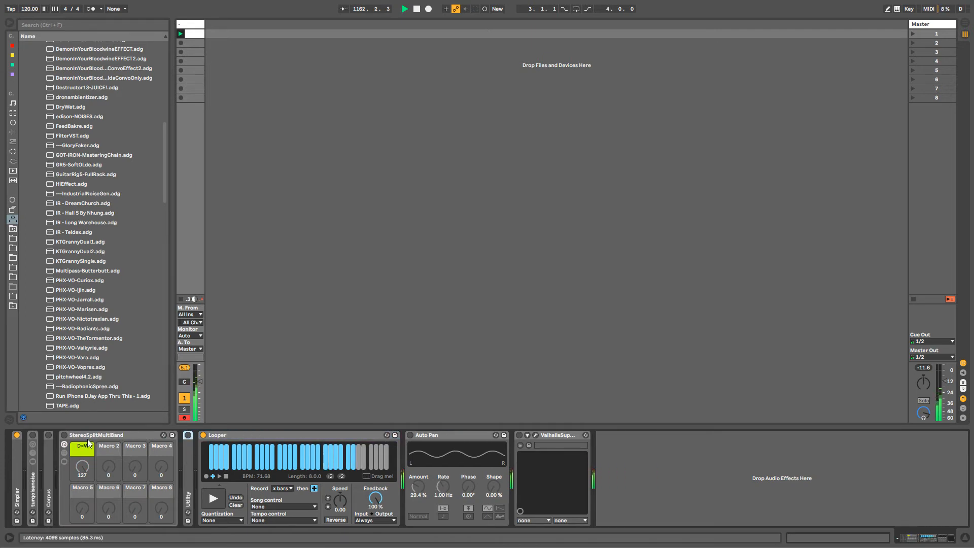
{"action": "double_click", "coordinate": [92, 435]}
Delete the Simpler from the start of the track's device chain.
{"action": "left_click", "coordinate": [33, 444]}
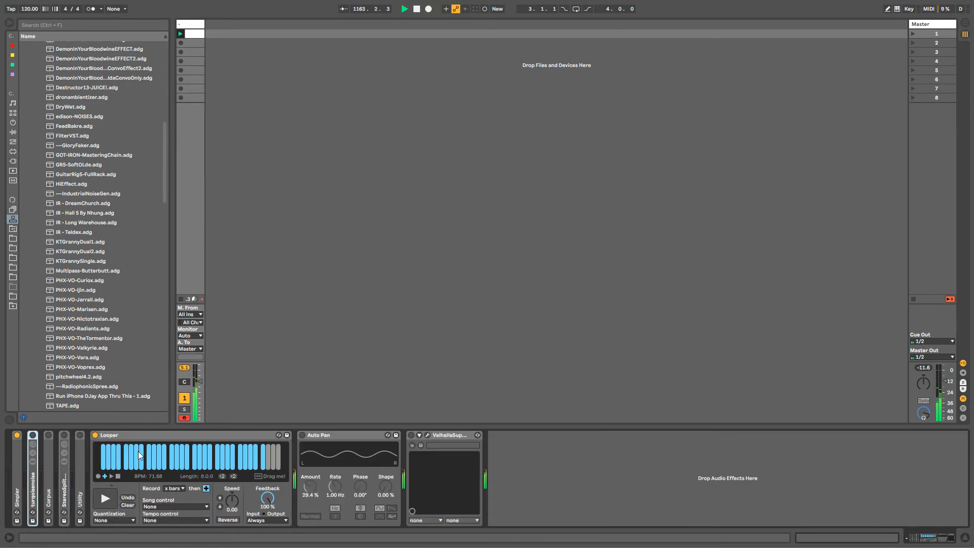
{"action": "left_click", "coordinate": [20, 459]}
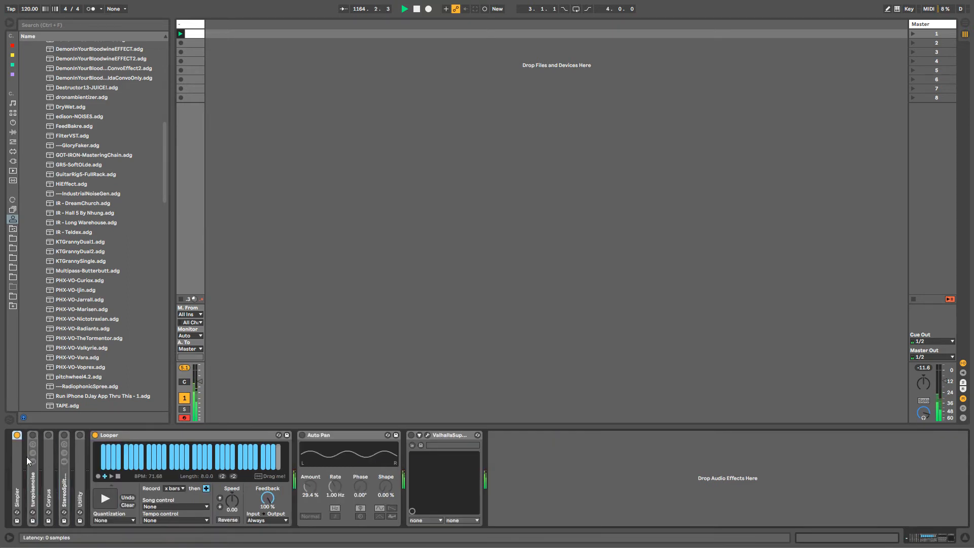
{"action": "key", "text": "Delete"}
Switch on the Valhalla plug-in after the Auto Pan.
{"action": "left_click", "coordinate": [349, 435]}
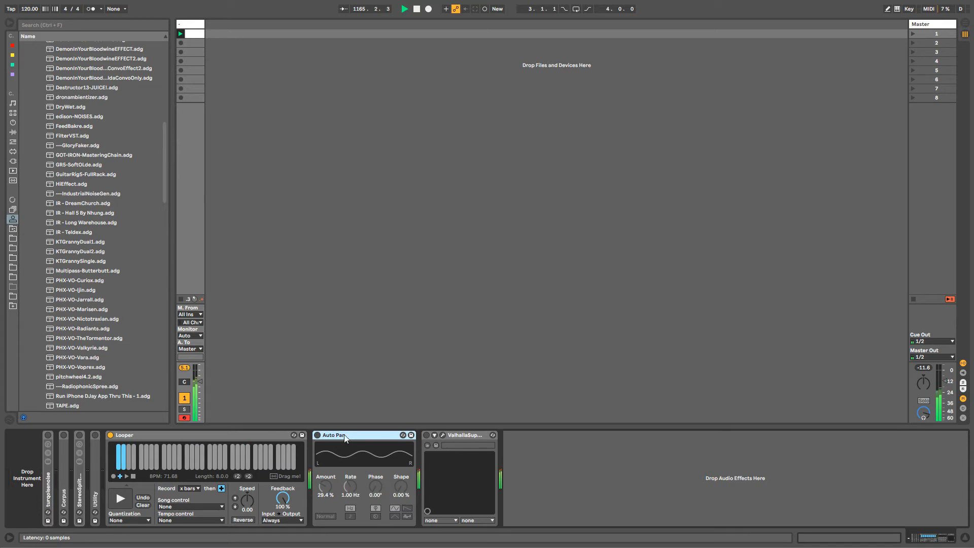
{"action": "left_click", "coordinate": [427, 435]}
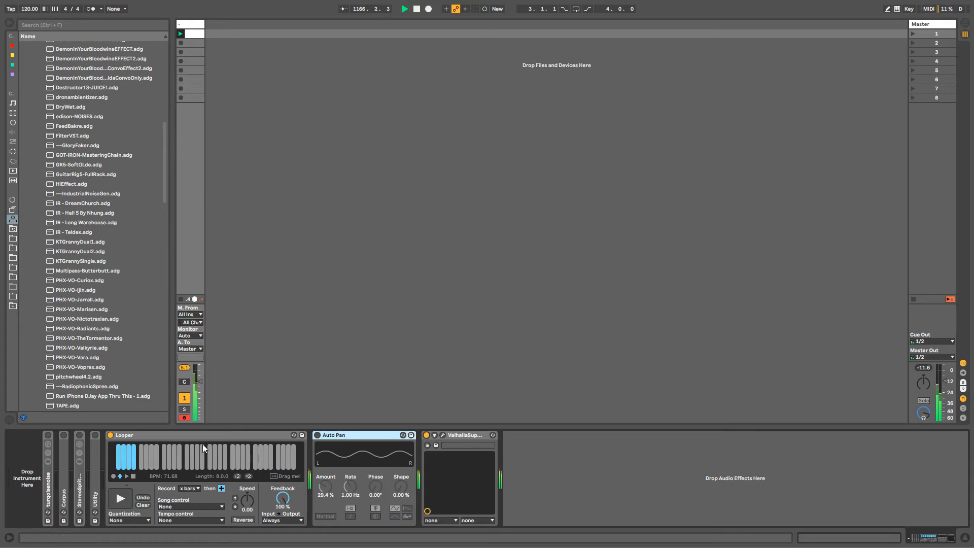
{"action": "left_click", "coordinate": [208, 437]}
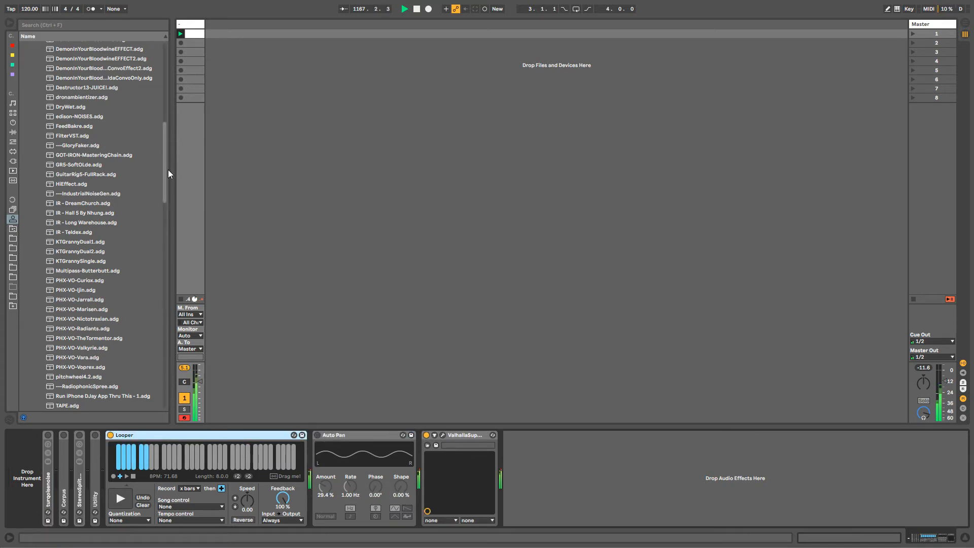
{"action": "mouse_move", "coordinate": [165, 169]}
{"action": "left_mouse_down"}
{"action": "mouse_move", "coordinate": [165, 85]}
{"action": "mouse_move", "coordinate": [166, 176]}
{"action": "left_mouse_up"}
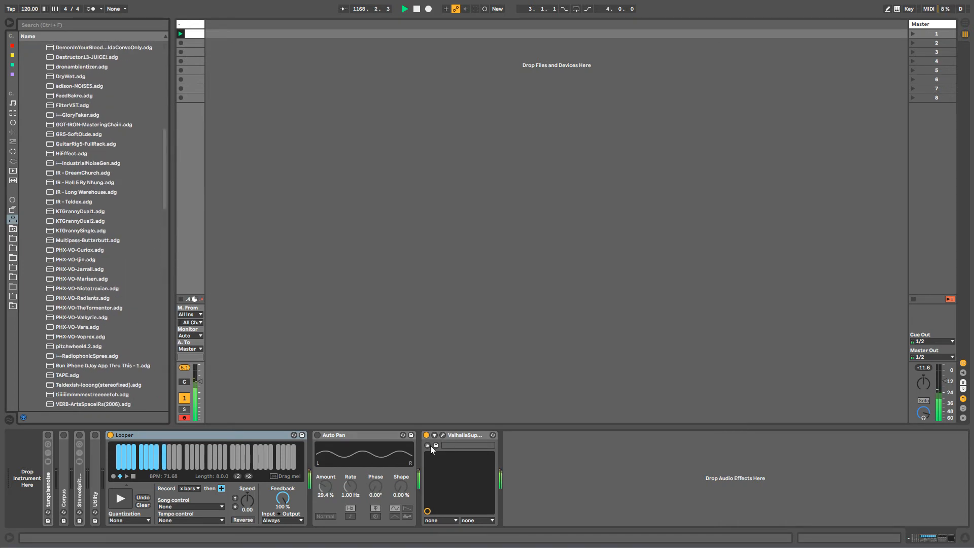
{"action": "left_click", "coordinate": [463, 437]}
{"action": "left_click", "coordinate": [175, 434]}
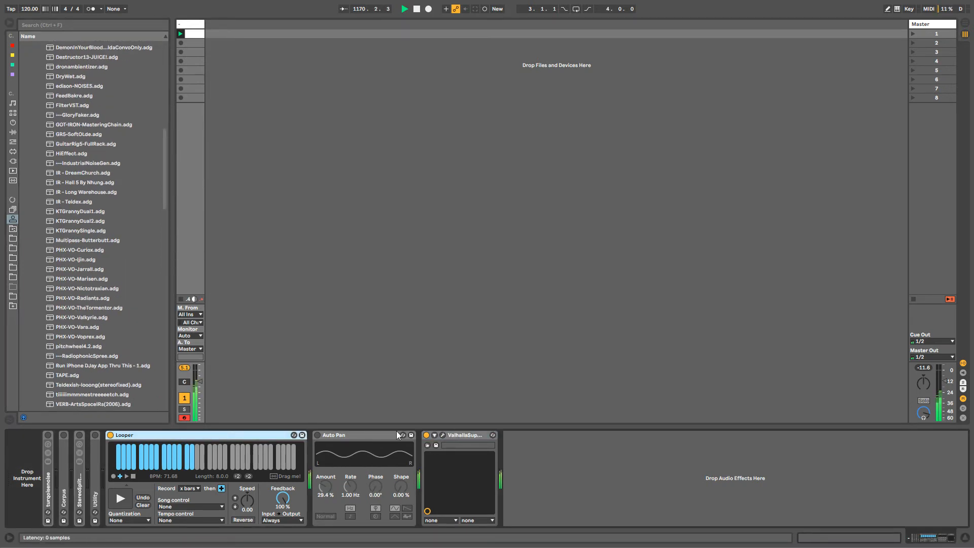
{"action": "left_click", "coordinate": [464, 435]}
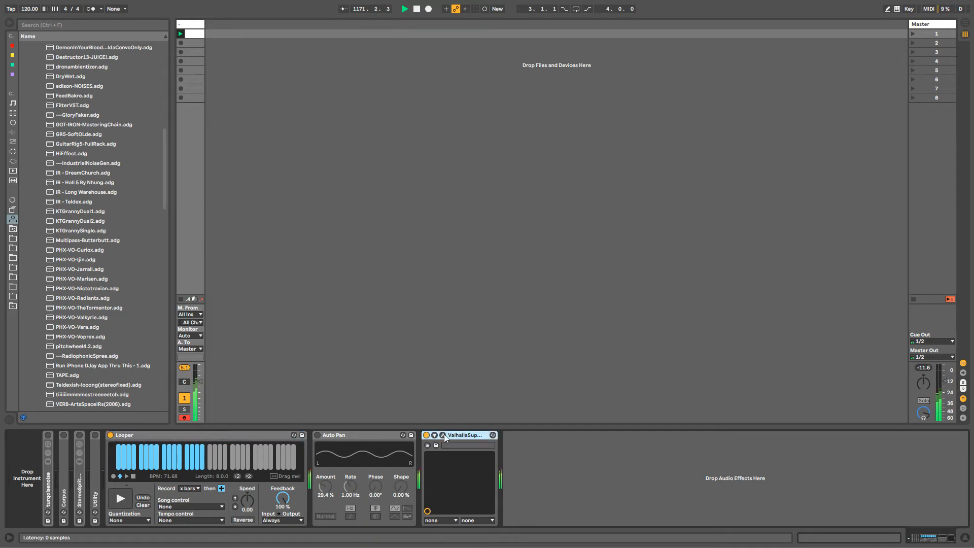
{"action": "left_click", "coordinate": [195, 437]}
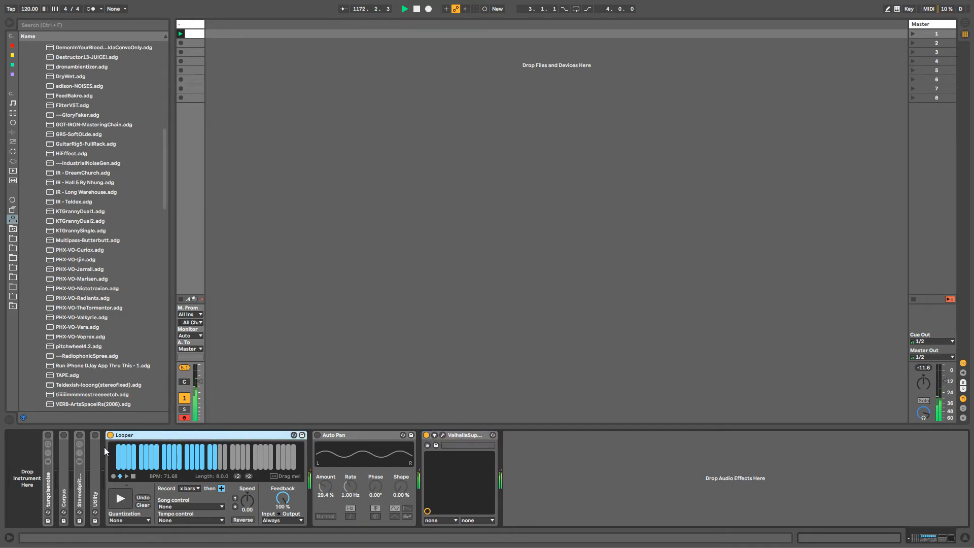
{"action": "left_click", "coordinate": [464, 434]}
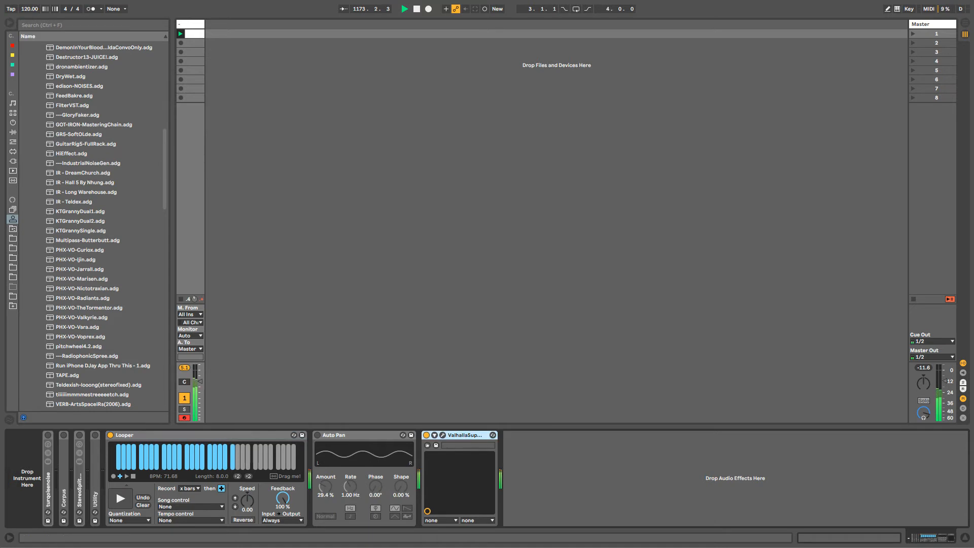
Add MTransformer from the MeldaProduction14 Pitch Shift plug-ins to the end of the effect chain, after ValhallaSupermassive.
{"action": "left_click", "coordinate": [13, 161]}
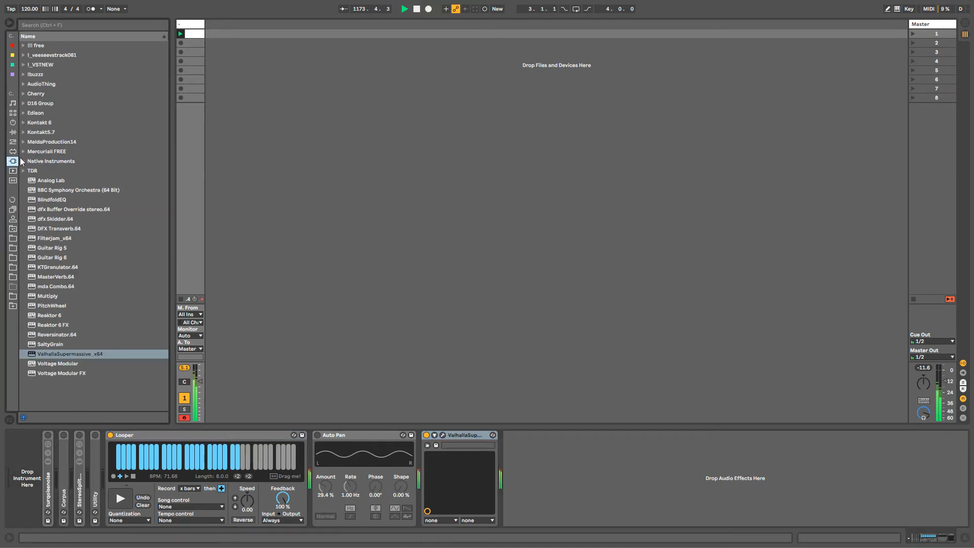
{"action": "left_click", "coordinate": [46, 141]}
{"action": "key", "text": "Right"}
{"action": "key", "text": "Down"}
{"action": "key", "text": "Down"}
{"action": "key", "text": "Down"}
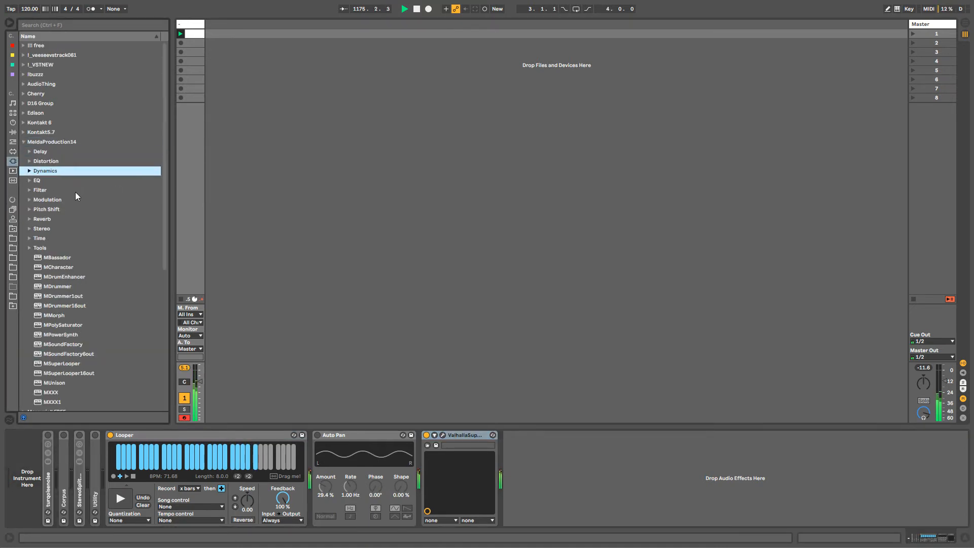
{"action": "left_click", "coordinate": [56, 208]}
{"action": "key", "text": "Right"}
{"action": "key", "text": "Down"}
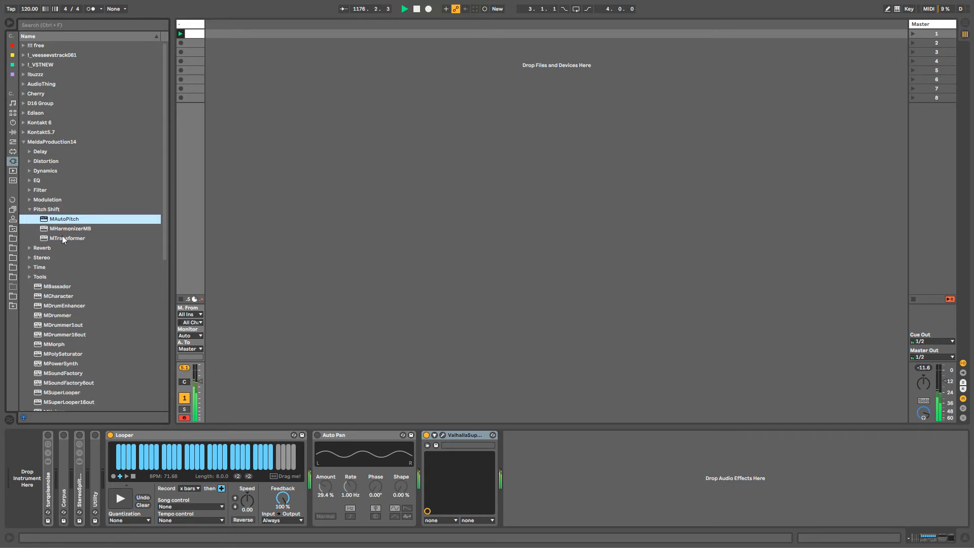
{"action": "left_click_drag", "start_coordinate": [63, 240], "coordinate": [560, 452]}
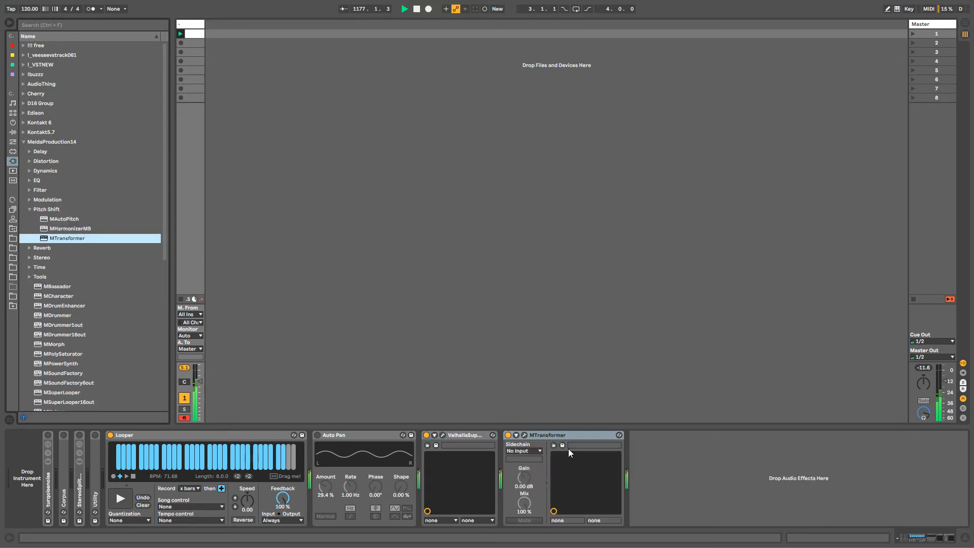
Open the MTransformer plug-in window and load random presets, Compression Gone Wrong and Barely Audible.
{"action": "left_click", "coordinate": [524, 437]}
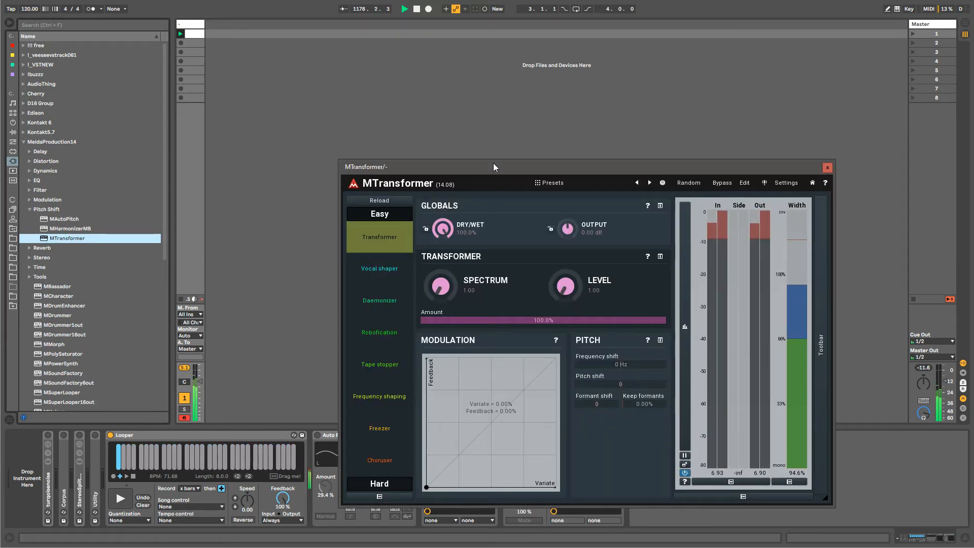
{"action": "left_click_drag", "start_coordinate": [493, 166], "coordinate": [407, 91]}
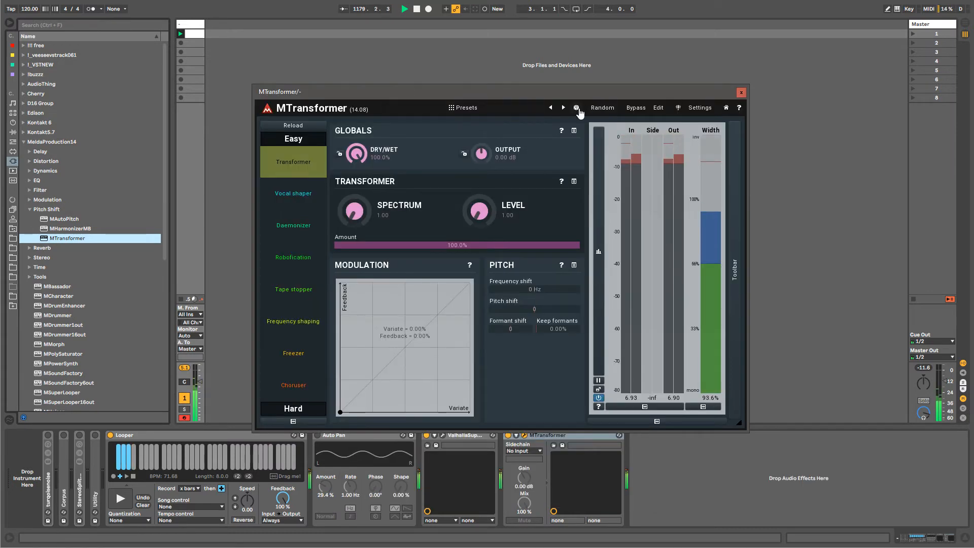
{"action": "left_click", "coordinate": [577, 110]}
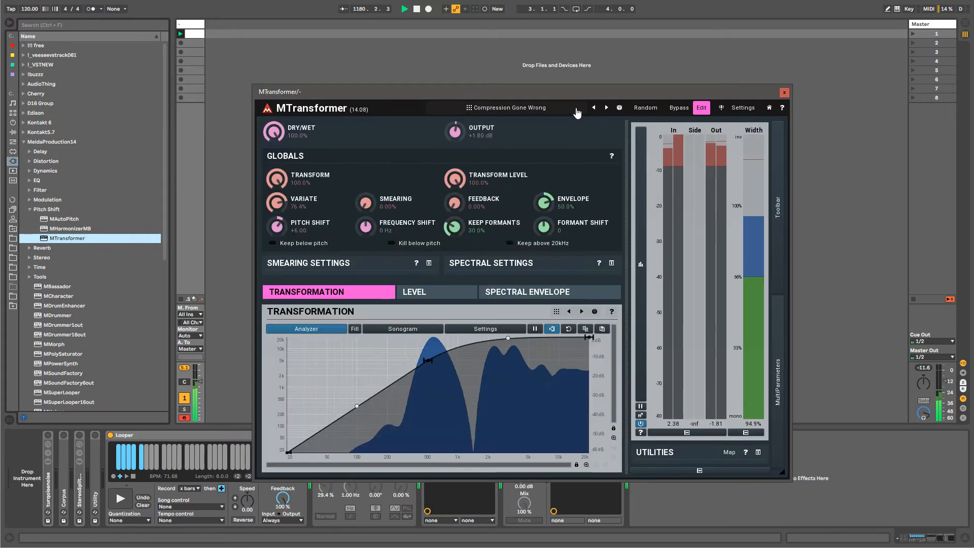
{"action": "left_click", "coordinate": [620, 109]}
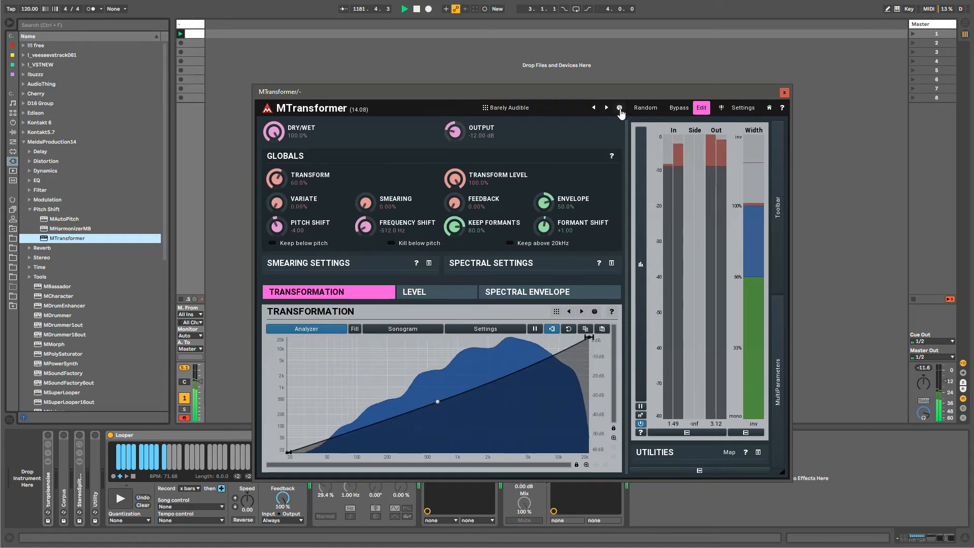
Randomize MTransformer's parameters repeatedly, loading the random preset Conjecture potash in between.
{"action": "left_click", "coordinate": [649, 109]}
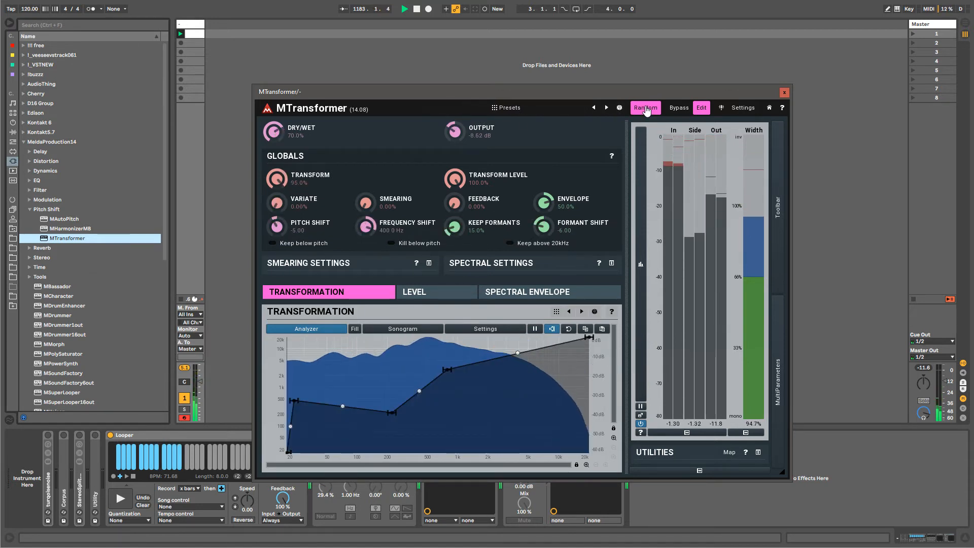
{"action": "left_click", "coordinate": [646, 109]}
{"action": "left_click", "coordinate": [646, 108]}
{"action": "left_click", "coordinate": [646, 108]}
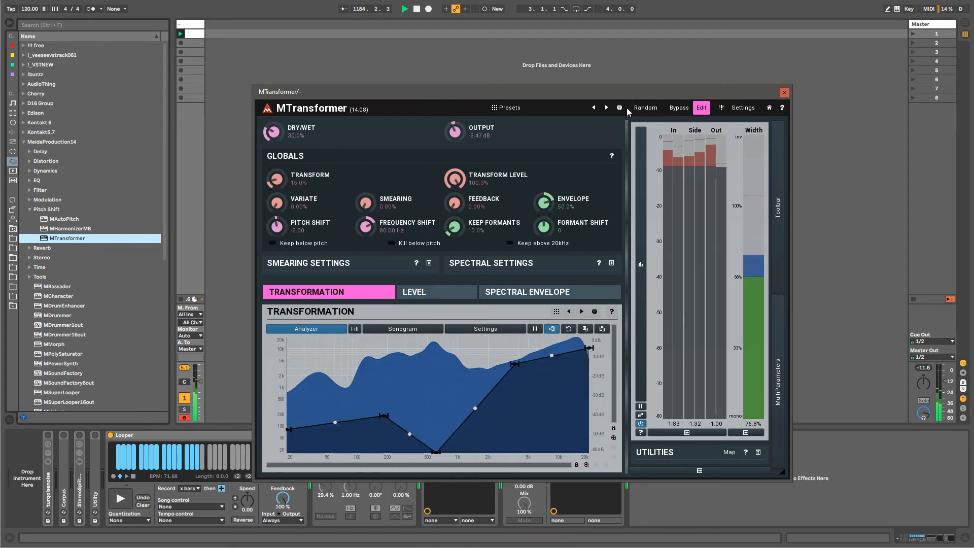
{"action": "left_click", "coordinate": [619, 108]}
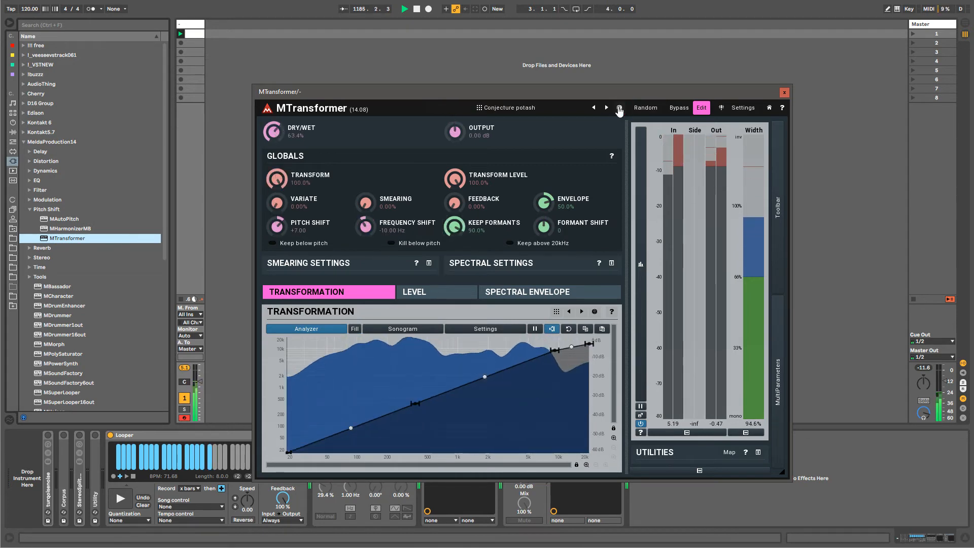
{"action": "left_click", "coordinate": [645, 109]}
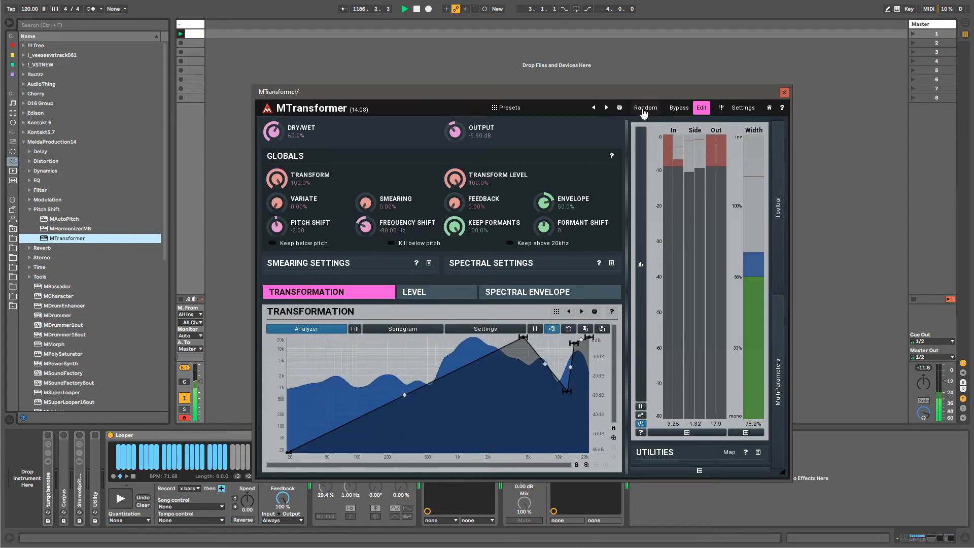
{"action": "left_click", "coordinate": [645, 109]}
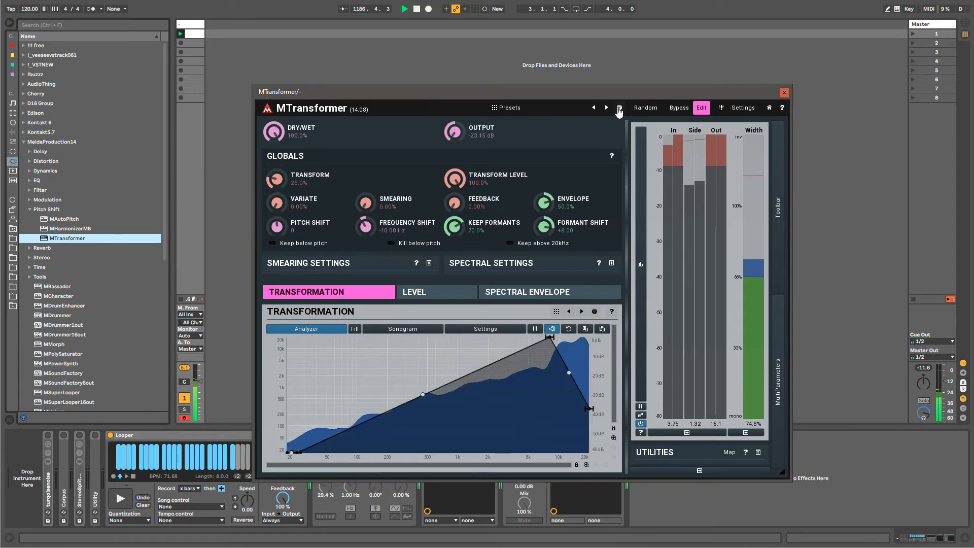
Audition random MTransformer presets, including Compression Gone Wrong, Androidizer, Tremor caltech and Darken It.
{"action": "left_click", "coordinate": [644, 108]}
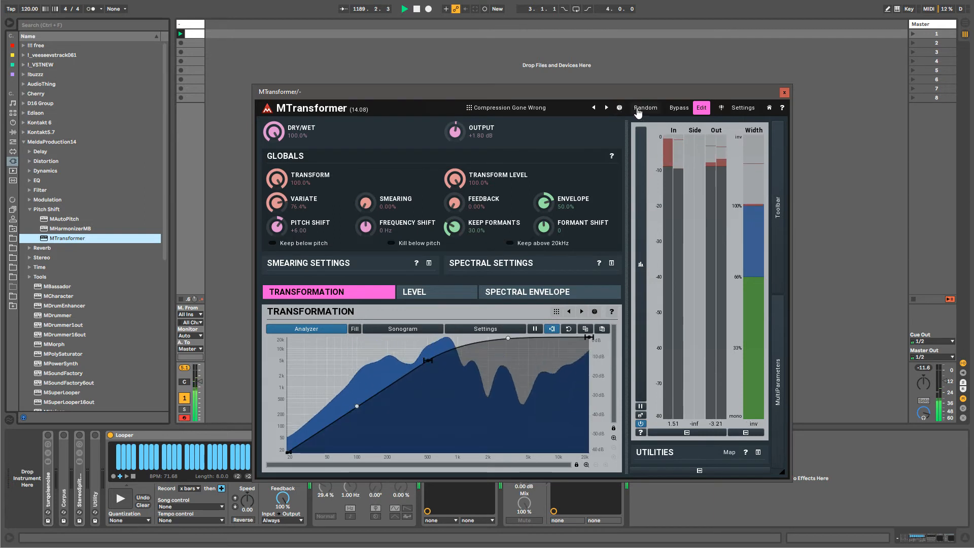
{"action": "left_click", "coordinate": [620, 108]}
{"action": "left_click", "coordinate": [619, 108]}
{"action": "left_click", "coordinate": [620, 108]}
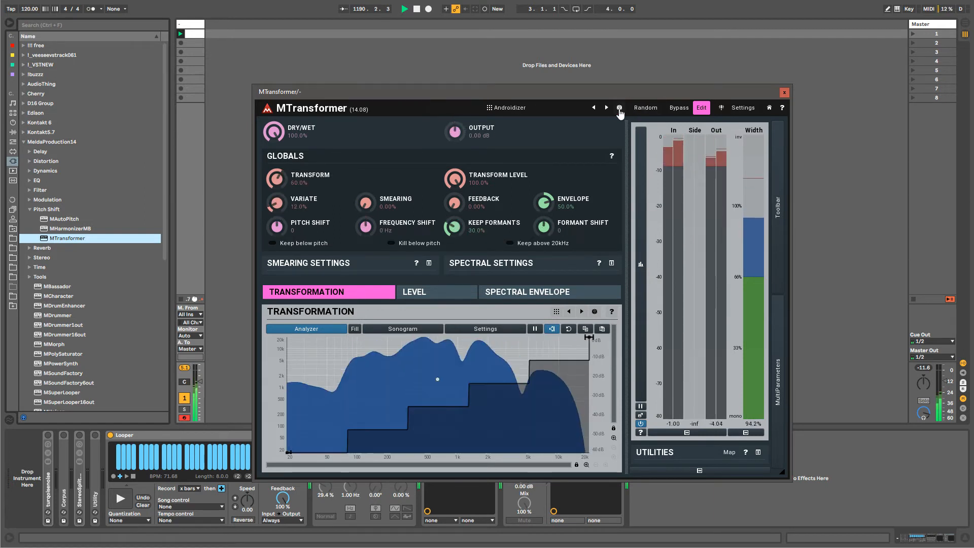
{"action": "left_click", "coordinate": [619, 108]}
{"action": "left_click", "coordinate": [619, 108]}
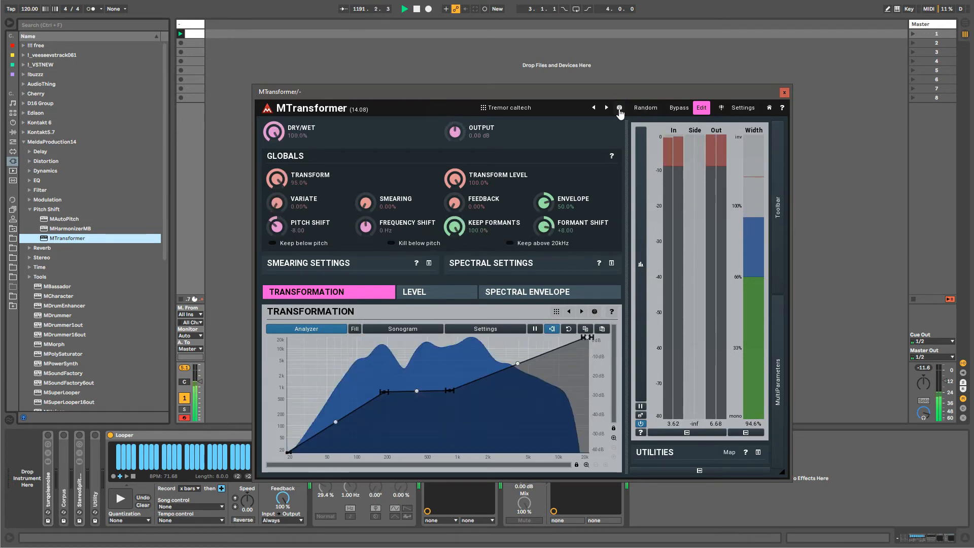
{"action": "left_click", "coordinate": [619, 108]}
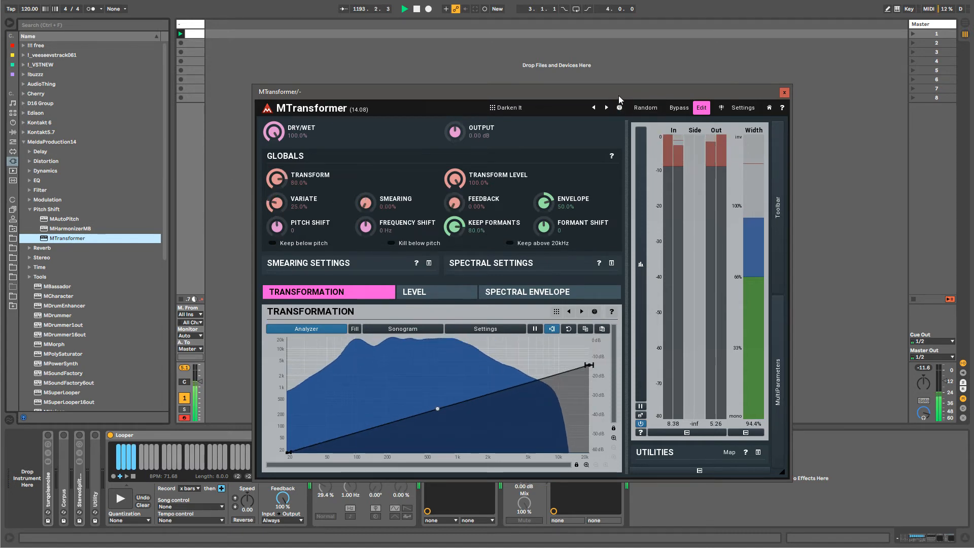
Randomize MTransformer's parameters three more times and close the plug-in window.
{"action": "left_click", "coordinate": [645, 108]}
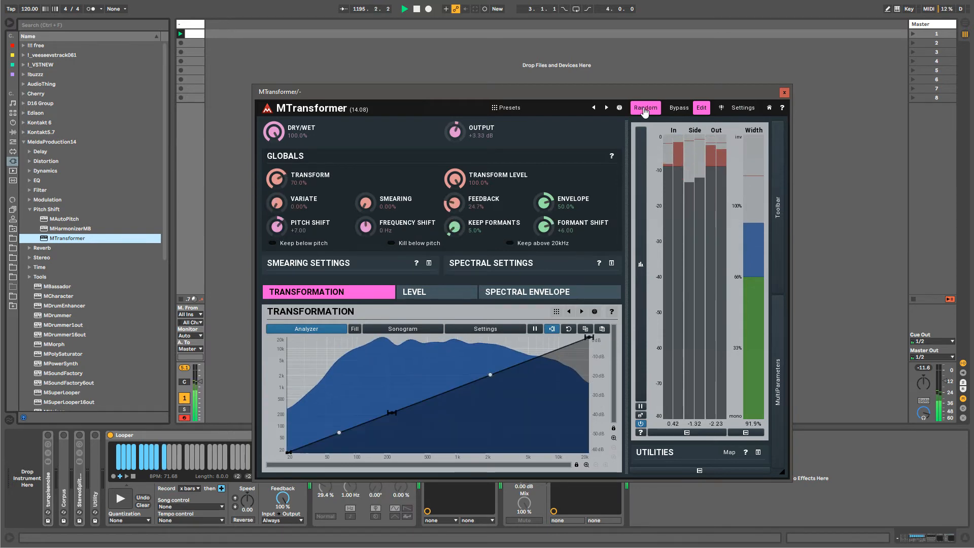
{"action": "left_click", "coordinate": [645, 109]}
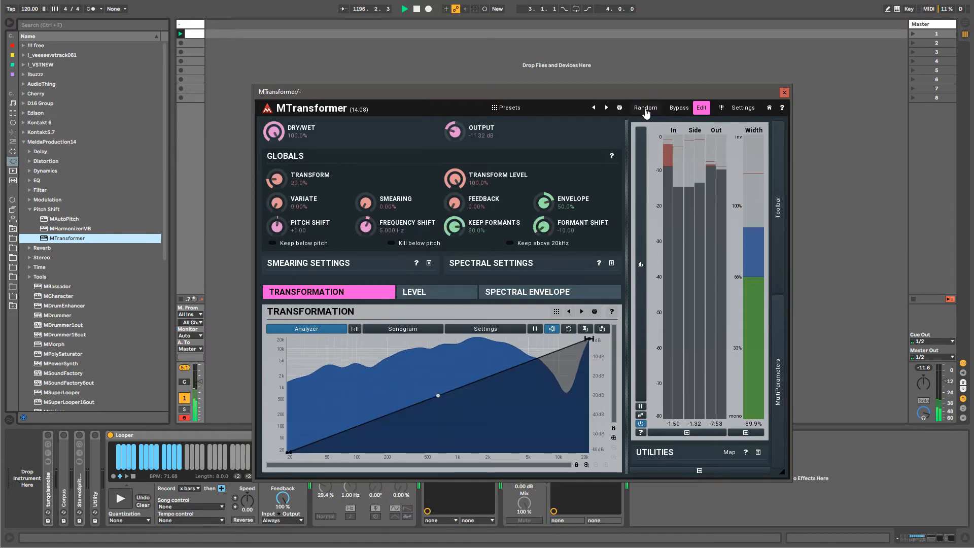
{"action": "left_click", "coordinate": [645, 109]}
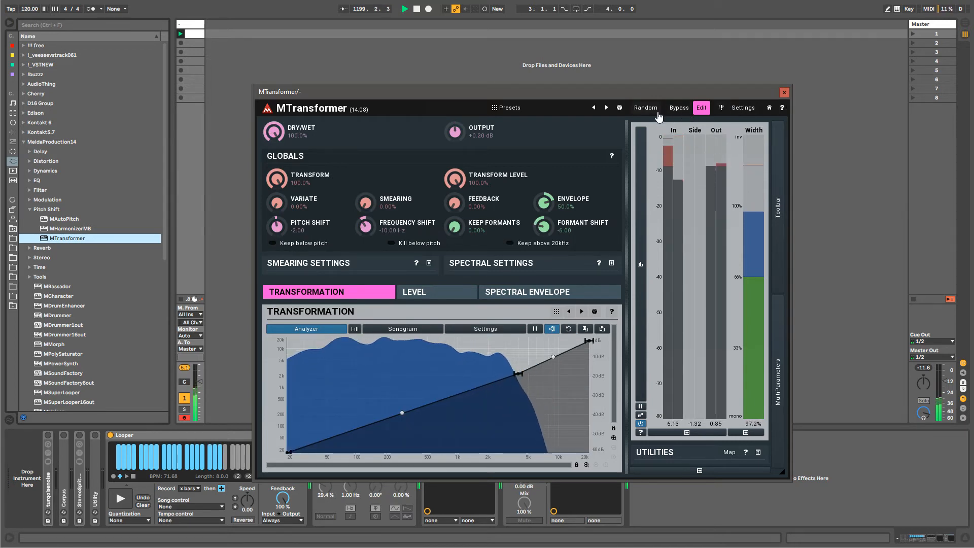
{"action": "left_click", "coordinate": [785, 93]}
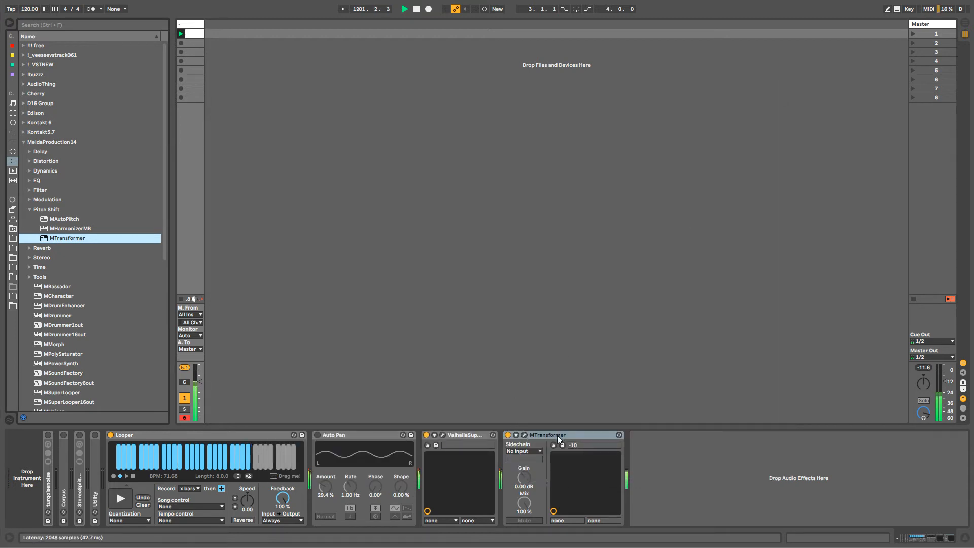
Collapse the Pitch Shift and MeldaProduction14 folders and list the instruments in a narrower browser.
{"action": "left_click", "coordinate": [33, 209]}
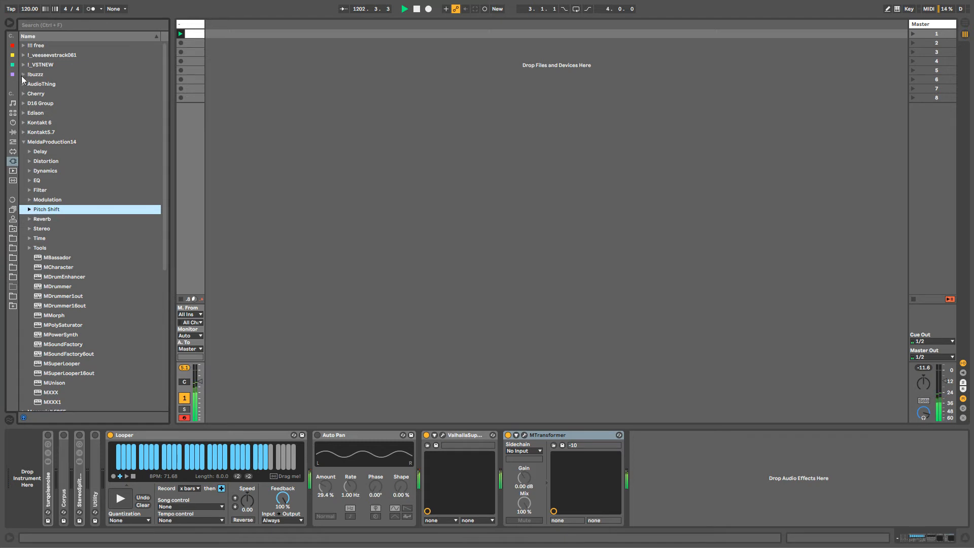
{"action": "left_click", "coordinate": [23, 141]}
{"action": "left_click_drag", "start_coordinate": [171, 137], "coordinate": [140, 137]}
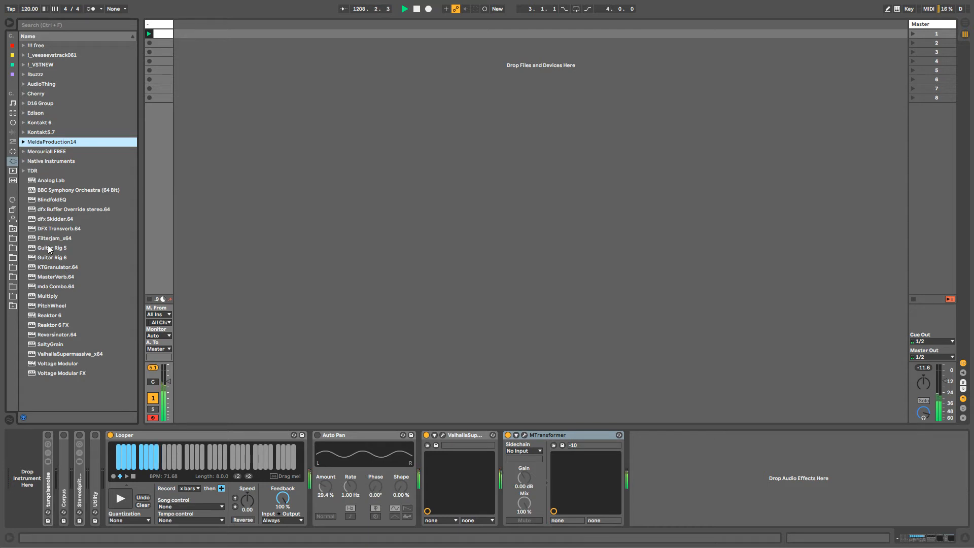
{"action": "left_click", "coordinate": [13, 123]}
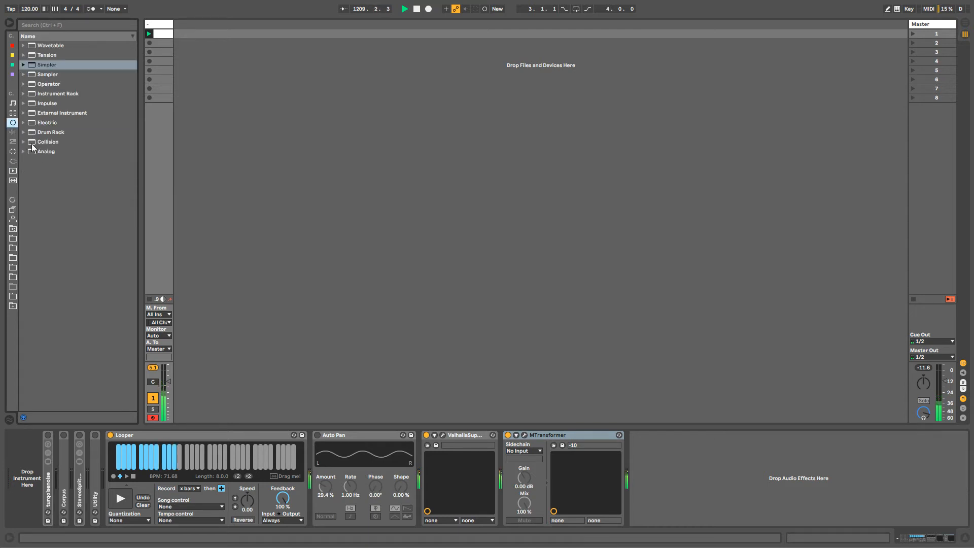
Delete the MTransformer plug-in from the effect chain and select the Looper device.
{"action": "left_click", "coordinate": [158, 437]}
{"action": "left_click", "coordinate": [569, 435]}
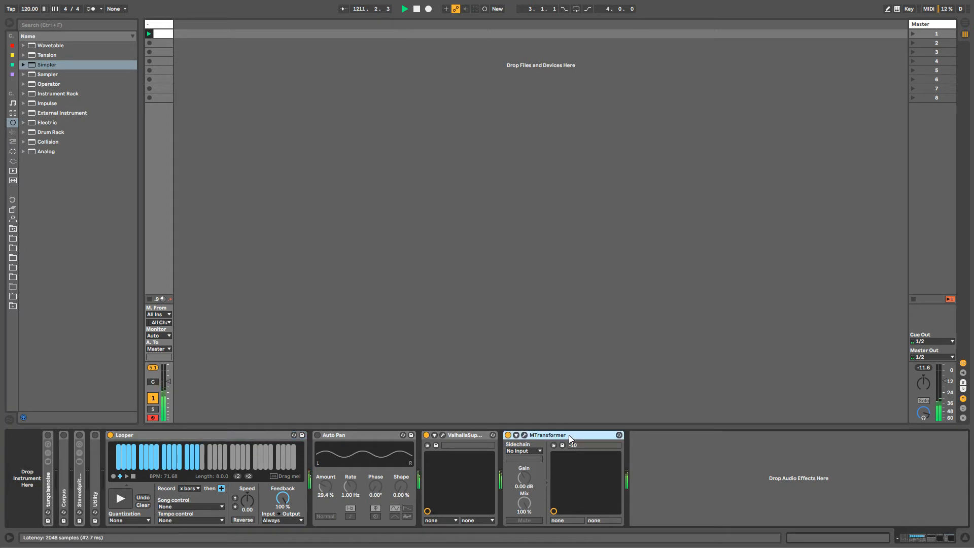
{"action": "key", "text": "Delete"}
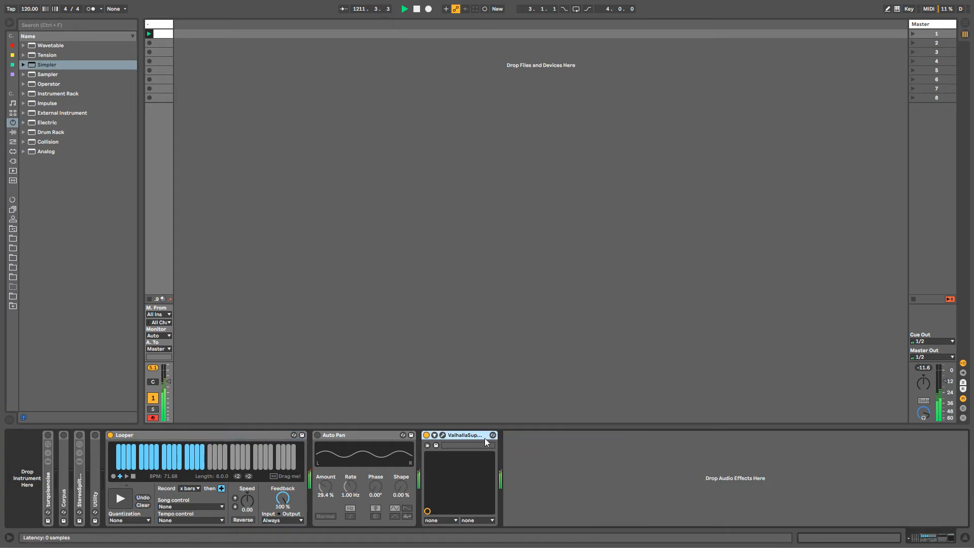
{"action": "left_click", "coordinate": [236, 434]}
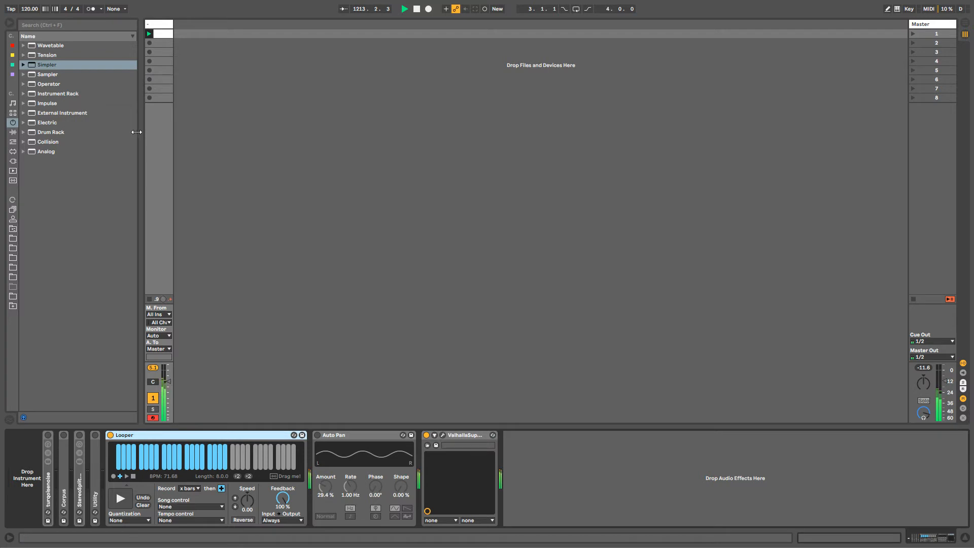
Narrow the browser pane further.
{"action": "left_click_drag", "start_coordinate": [136, 131], "coordinate": [116, 132]}
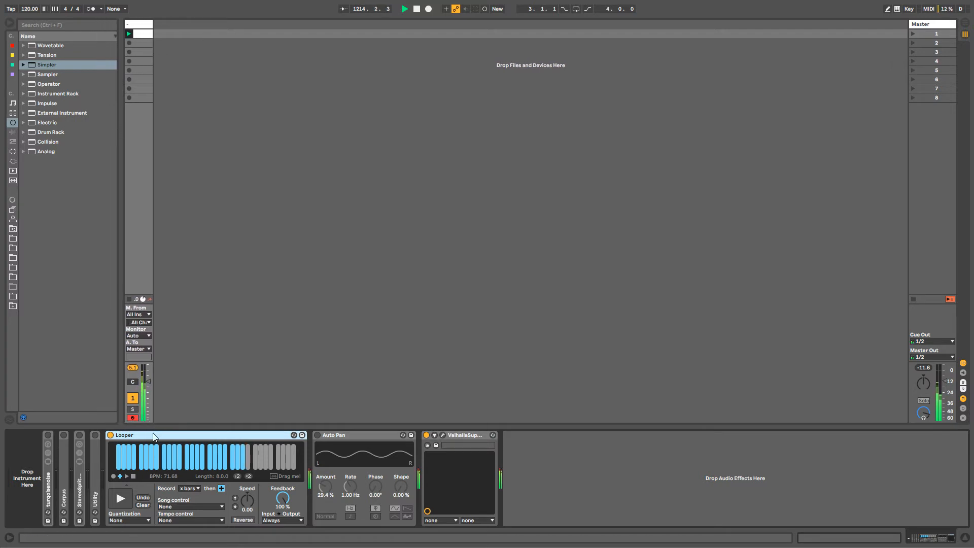
{"action": "left_click", "coordinate": [9, 2]}
{"action": "left_click", "coordinate": [21, 77]}
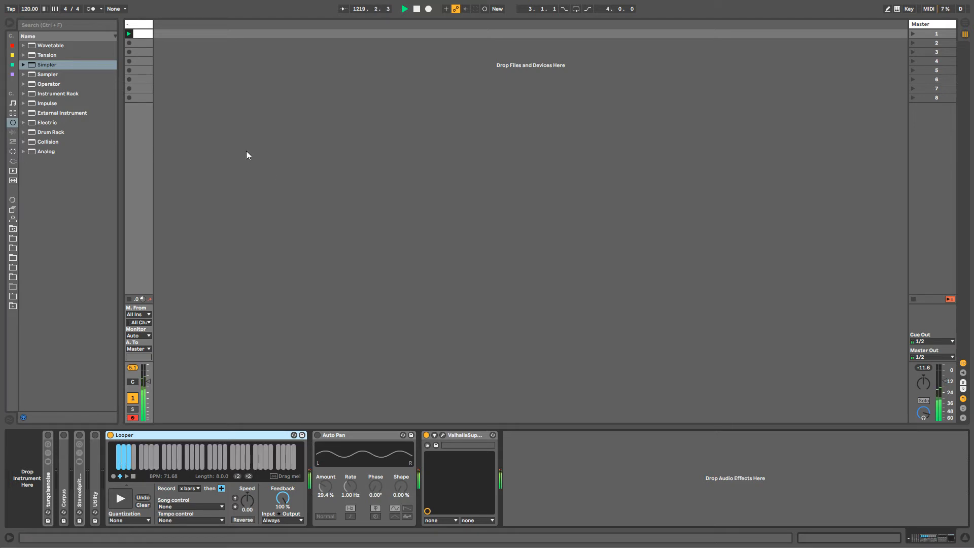
Show the current project's files in a wider browser pane and collapse the Samples folder.
{"action": "left_click", "coordinate": [13, 230]}
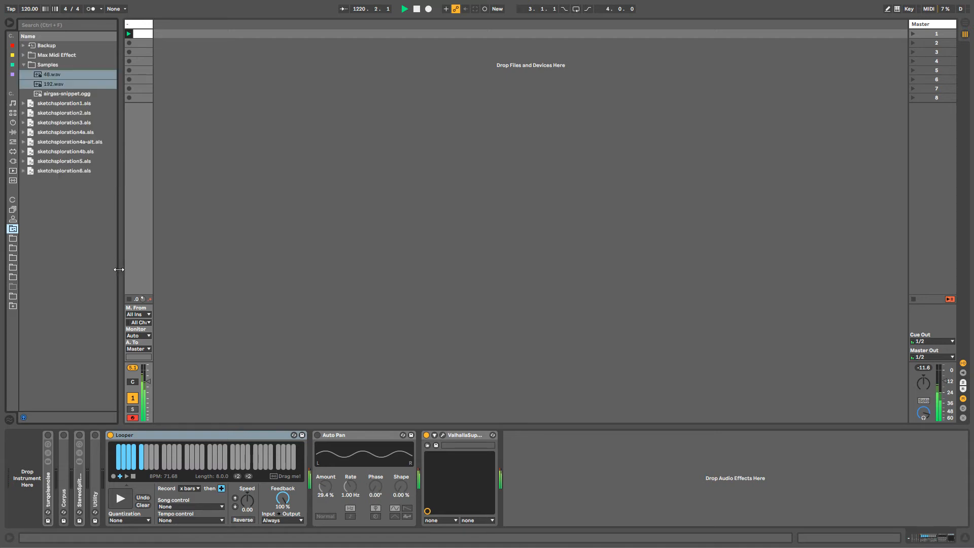
{"action": "left_click_drag", "start_coordinate": [120, 262], "coordinate": [155, 266]}
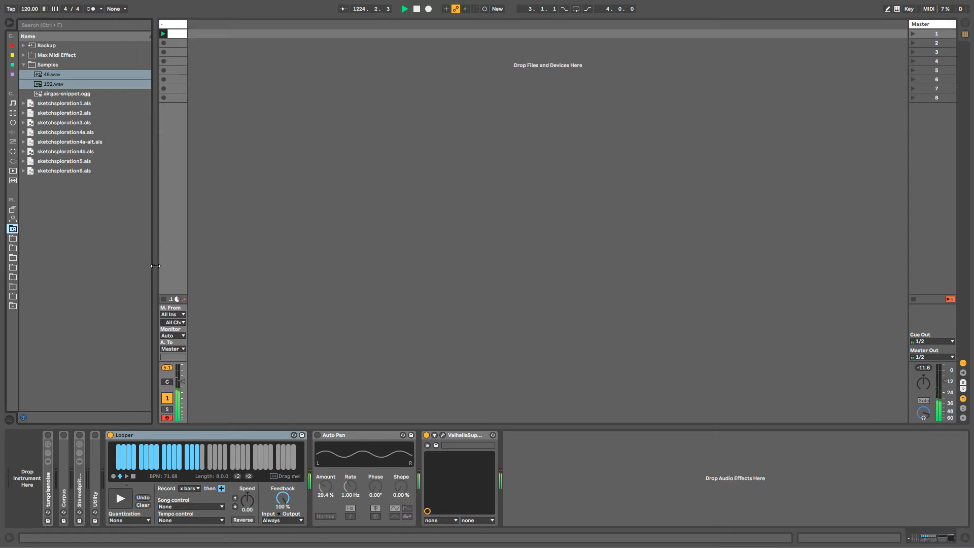
{"action": "left_click", "coordinate": [23, 64]}
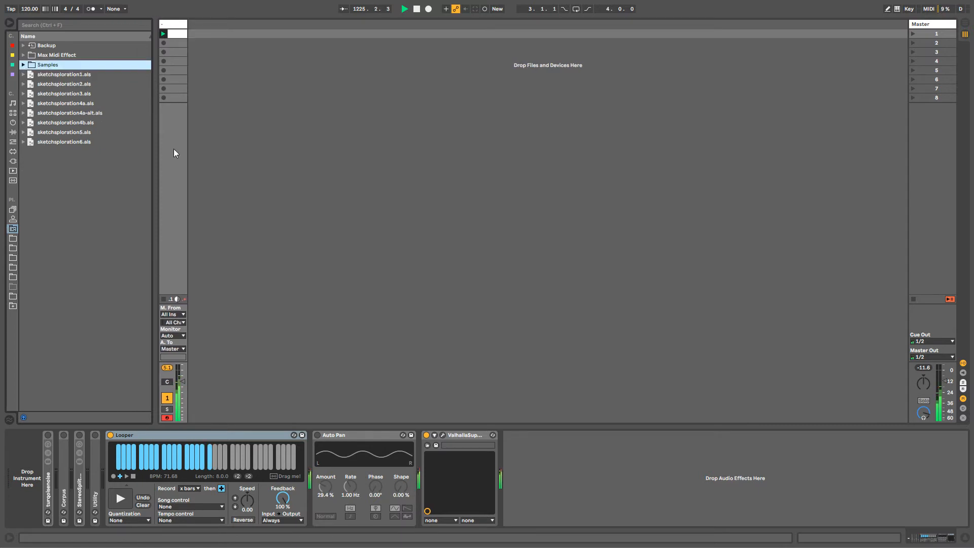
Widen the browser to show the file sizes and copy the Looper device onto a new audio track.
{"action": "left_click_drag", "start_coordinate": [158, 146], "coordinate": [234, 127]}
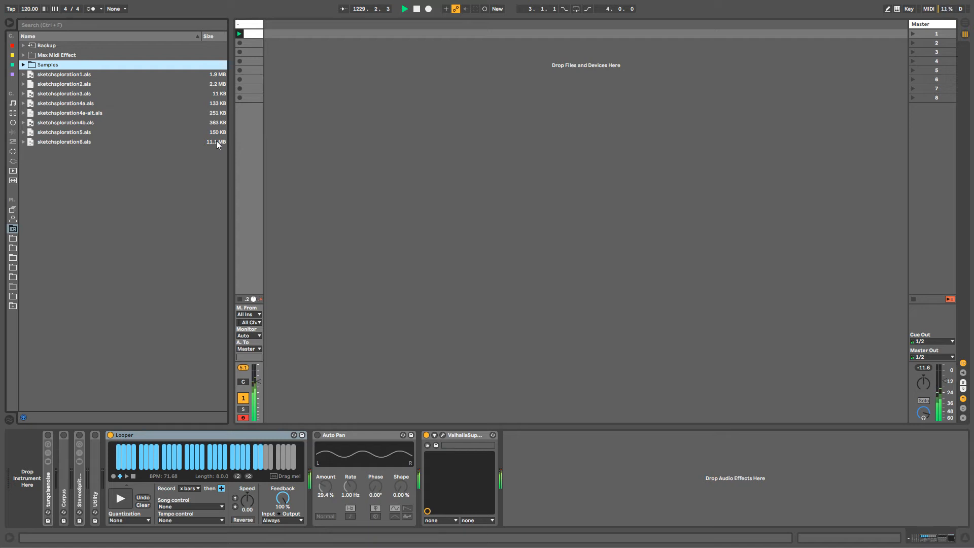
{"action": "left_click", "coordinate": [129, 451]}
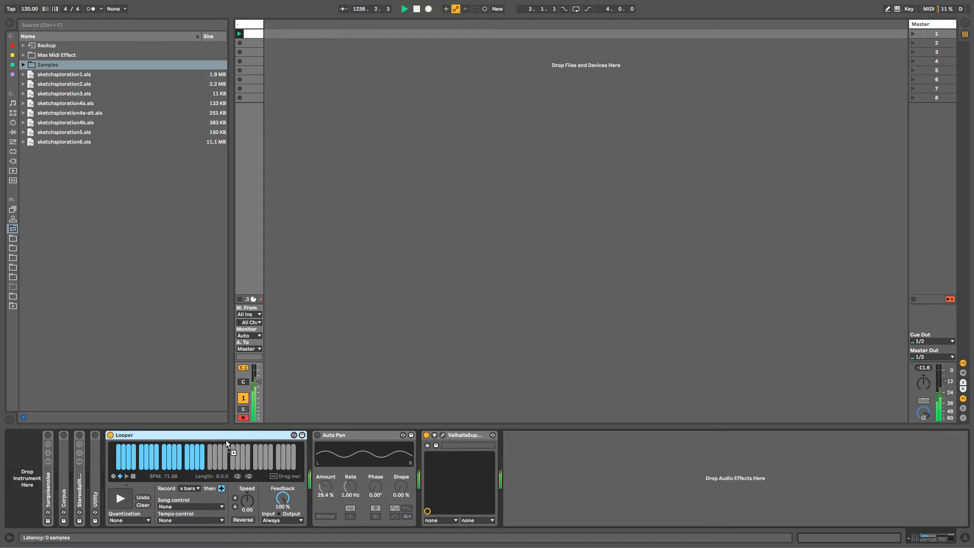
{"action": "left_click_drag", "start_coordinate": [286, 477], "coordinate": [271, 60]}
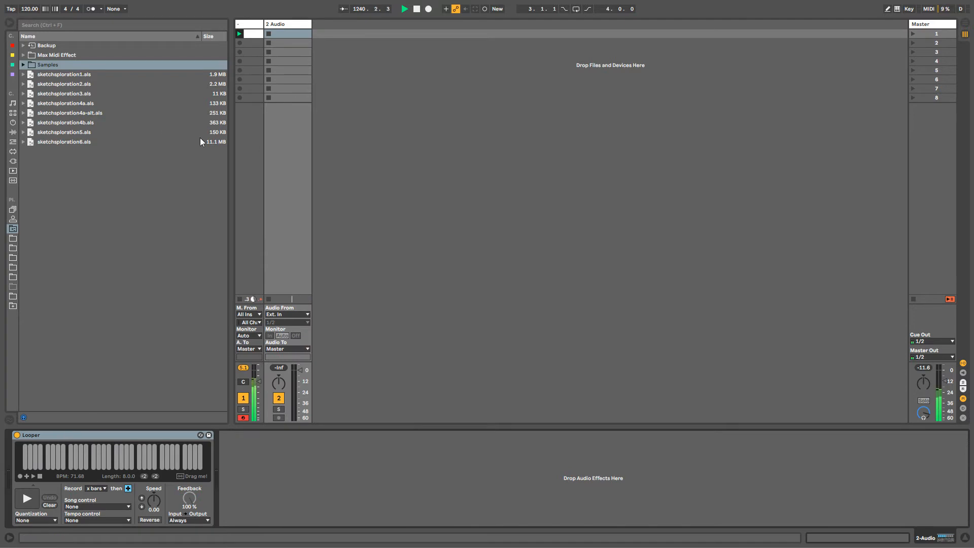
Save the Live Set and select sketchsploration6.als in the browser to check its file size.
{"action": "left_click", "coordinate": [10, 1]}
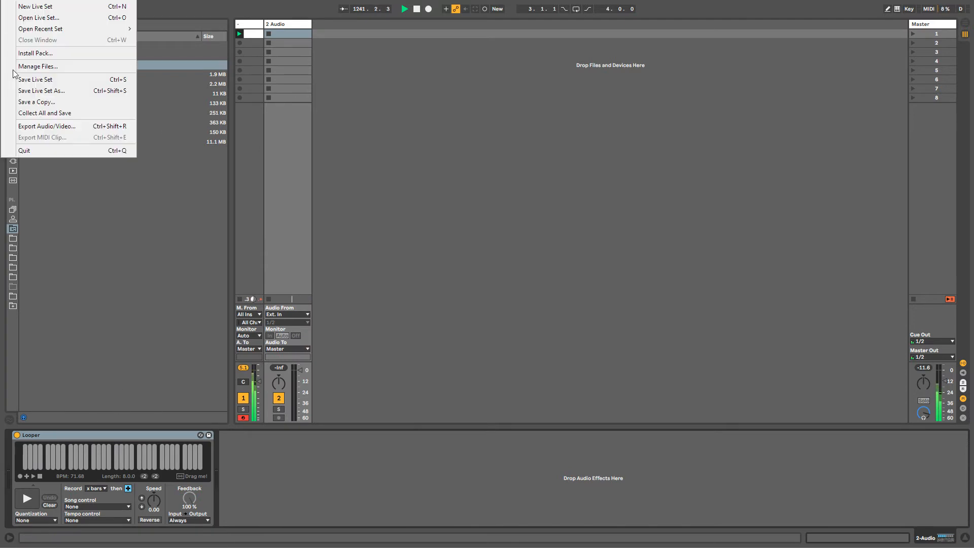
{"action": "left_click", "coordinate": [43, 80]}
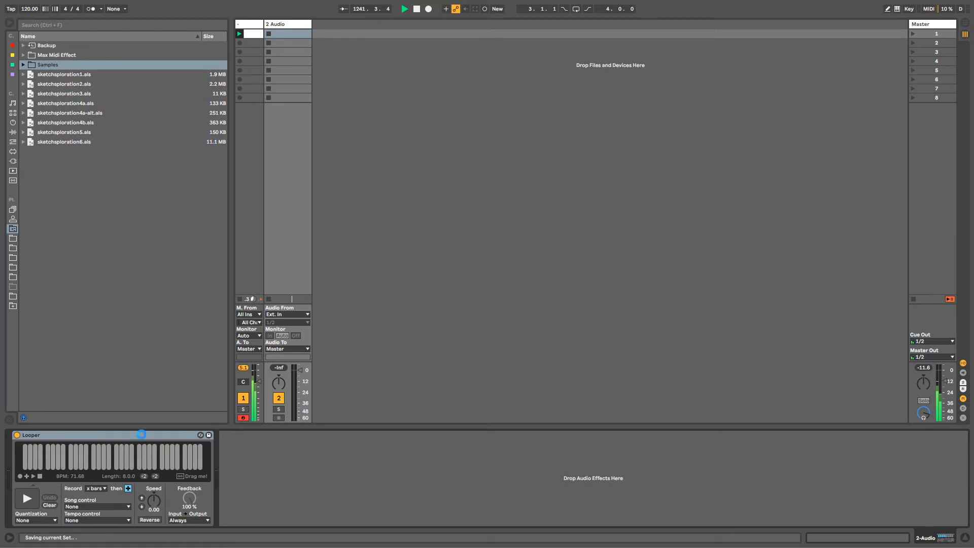
{"action": "left_click", "coordinate": [61, 141]}
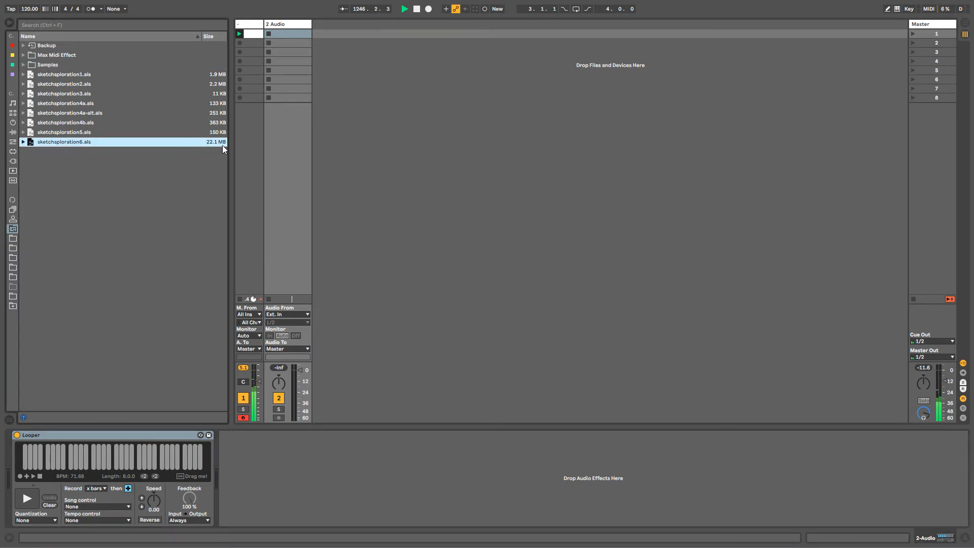
Delete the copied Looper from the 2 Audio track and show the first track's device chain.
{"action": "left_click", "coordinate": [108, 432]}
{"action": "key", "text": "Delete"}
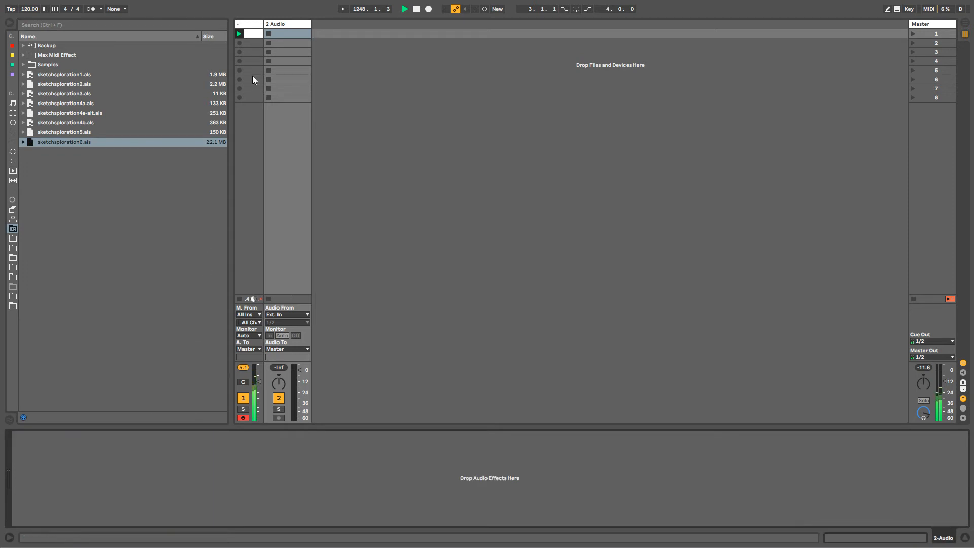
{"action": "left_click", "coordinate": [249, 25]}
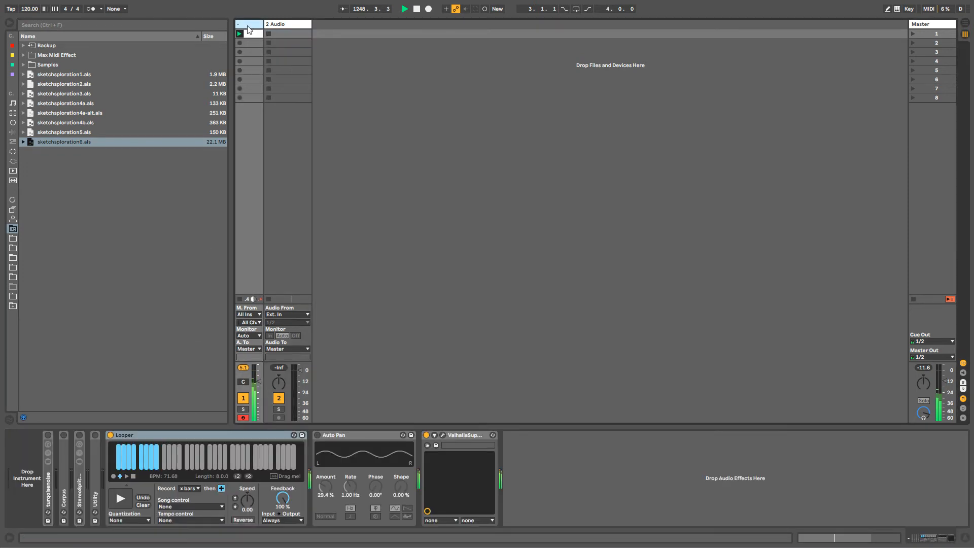
{"action": "left_click", "coordinate": [139, 434]}
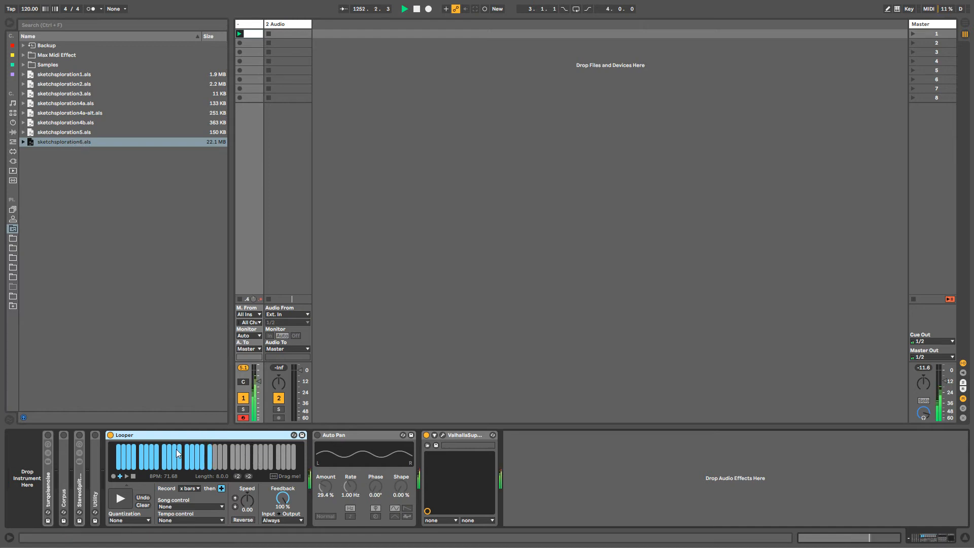
{"action": "left_click", "coordinate": [53, 63]}
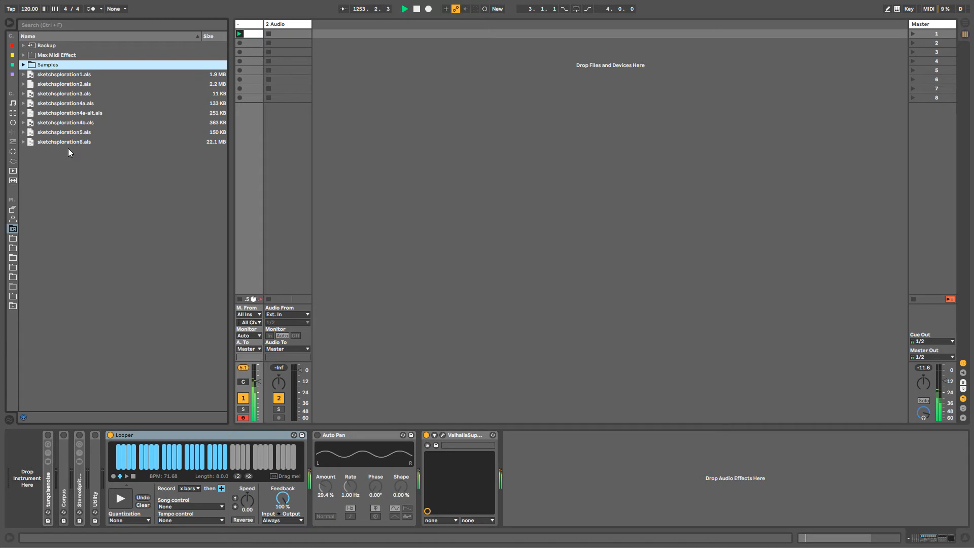
{"action": "left_click", "coordinate": [40, 143]}
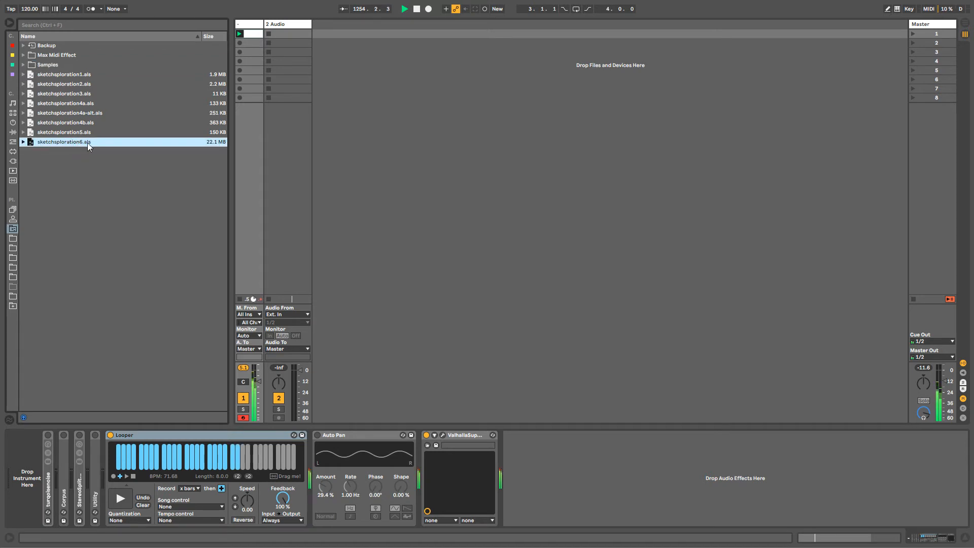
{"action": "left_click", "coordinate": [150, 437]}
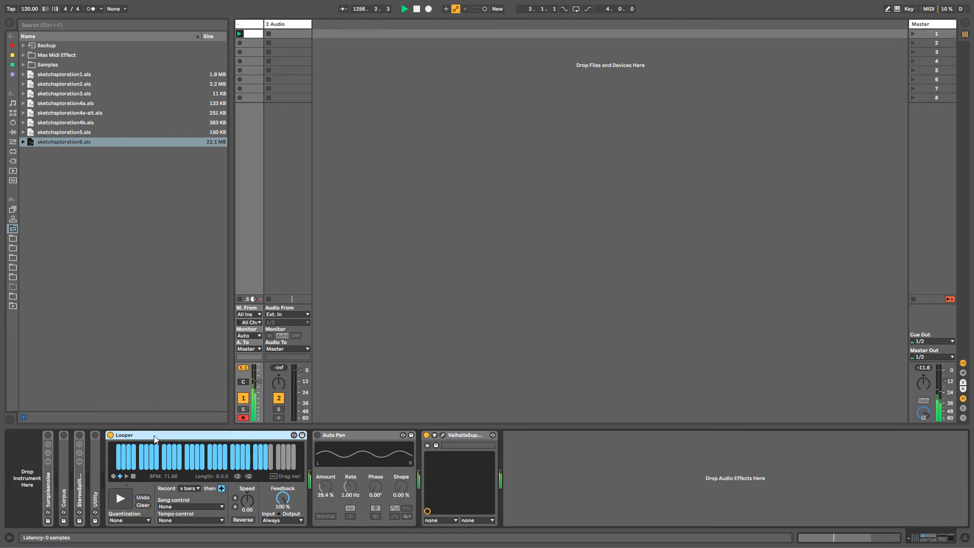
{"action": "left_click", "coordinate": [351, 434]}
{"action": "left_click", "coordinate": [461, 434]}
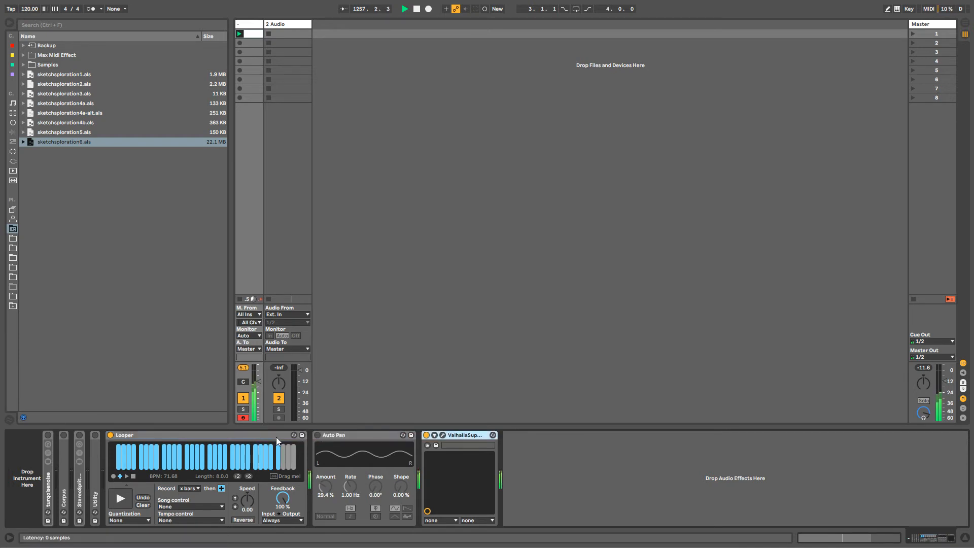
Export the Looper's recorded audio as a clip on a new track and open that clip's waveform.
{"action": "left_click", "coordinate": [274, 437]}
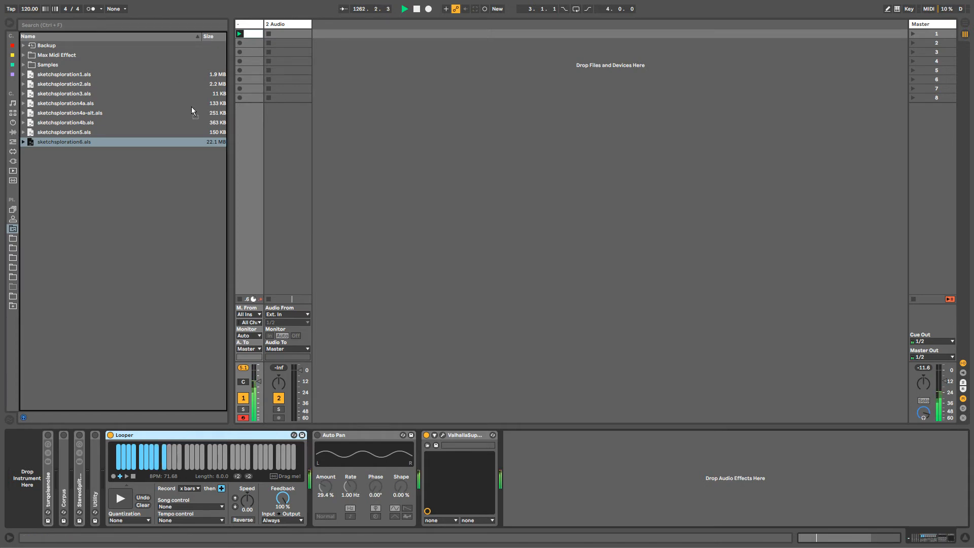
{"action": "left_click", "coordinate": [281, 24]}
{"action": "left_click_drag", "start_coordinate": [317, 32], "coordinate": [328, 33]}
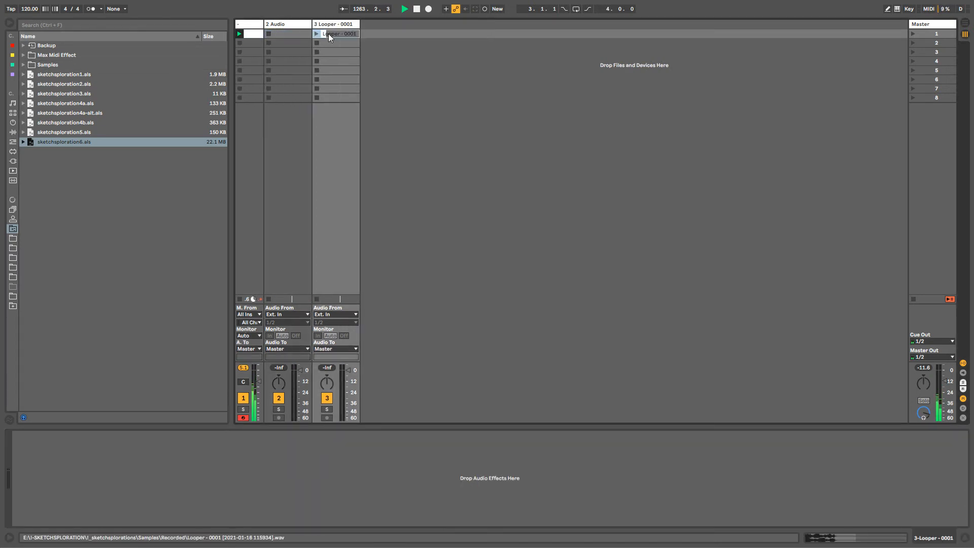
{"action": "left_click", "coordinate": [248, 25]}
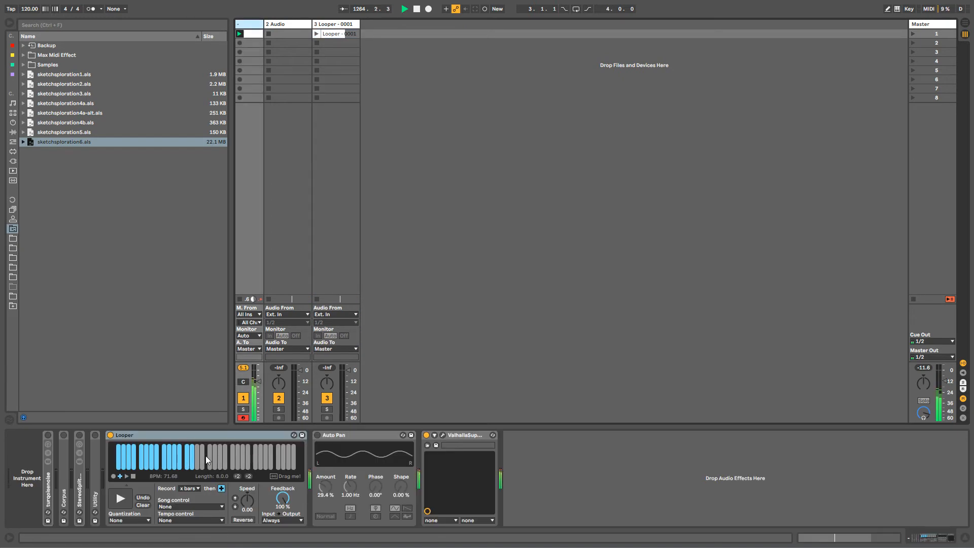
{"action": "double_click", "coordinate": [337, 34]}
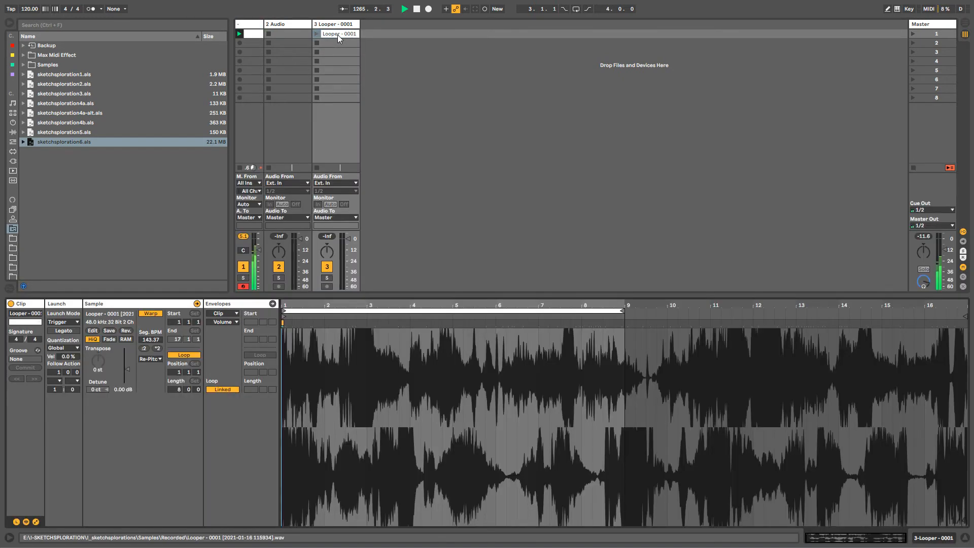
Look inside the project's Samples and Recorded folders for the exported Looper recording, then collapse Recorded.
{"action": "left_click", "coordinate": [23, 65]}
{"action": "left_click", "coordinate": [29, 75]}
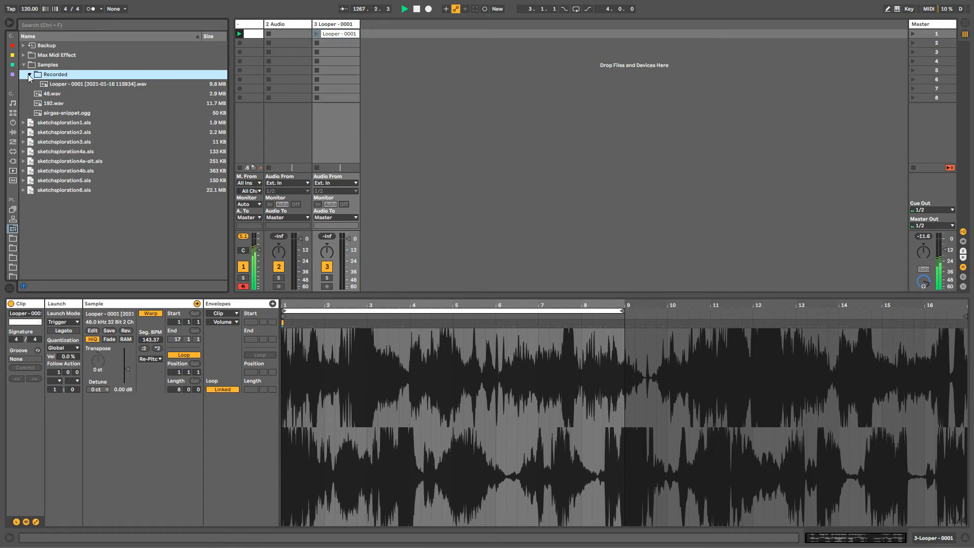
{"action": "left_click", "coordinate": [30, 74]}
Lower the Looper - 0001 clip's gain to -7.66 dB.
{"action": "left_click", "coordinate": [344, 35]}
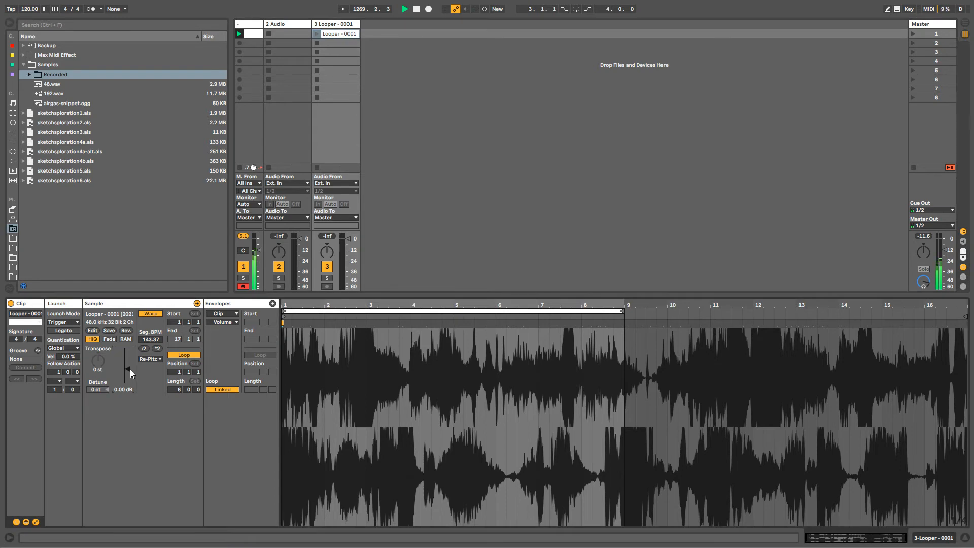
{"action": "left_click_drag", "start_coordinate": [128, 369], "coordinate": [127, 372]}
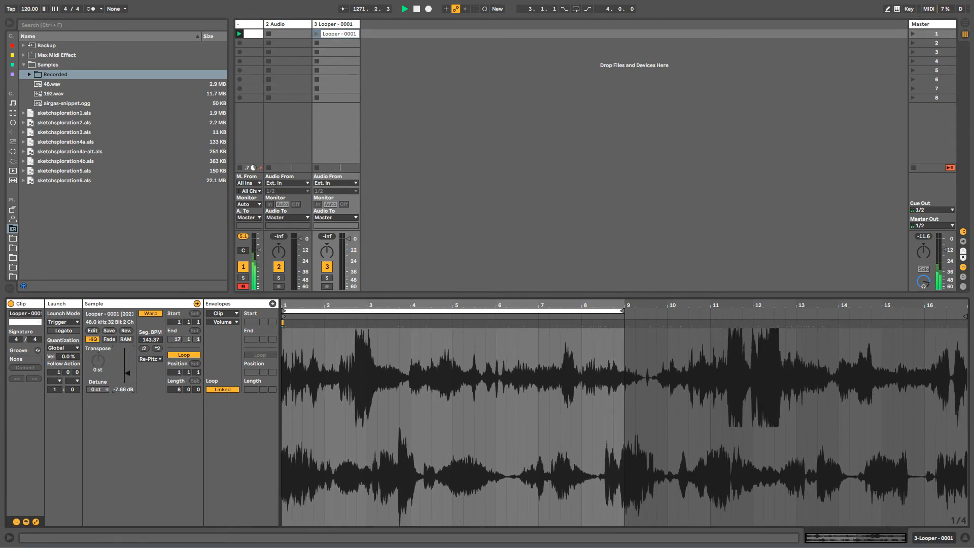
{"action": "right_click", "coordinate": [337, 34]}
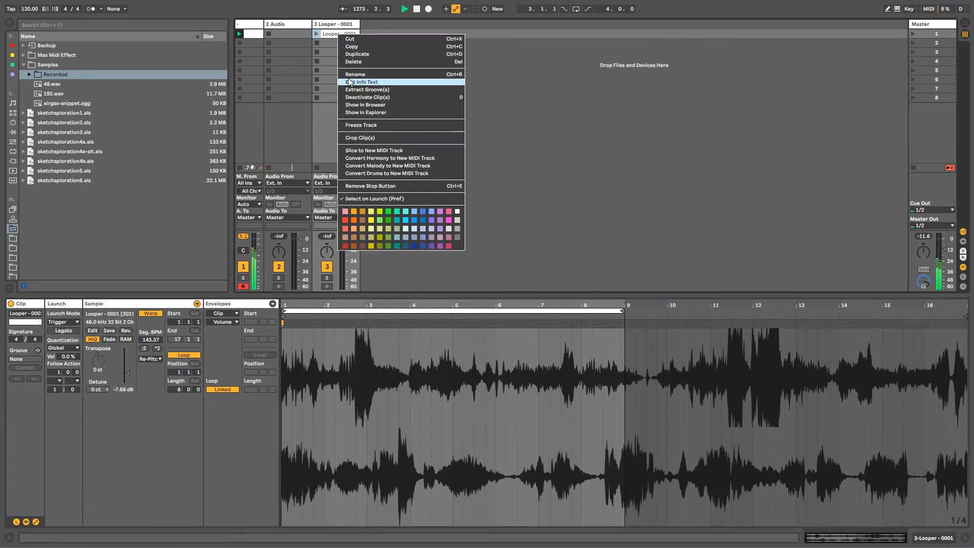
{"action": "left_click", "coordinate": [155, 465]}
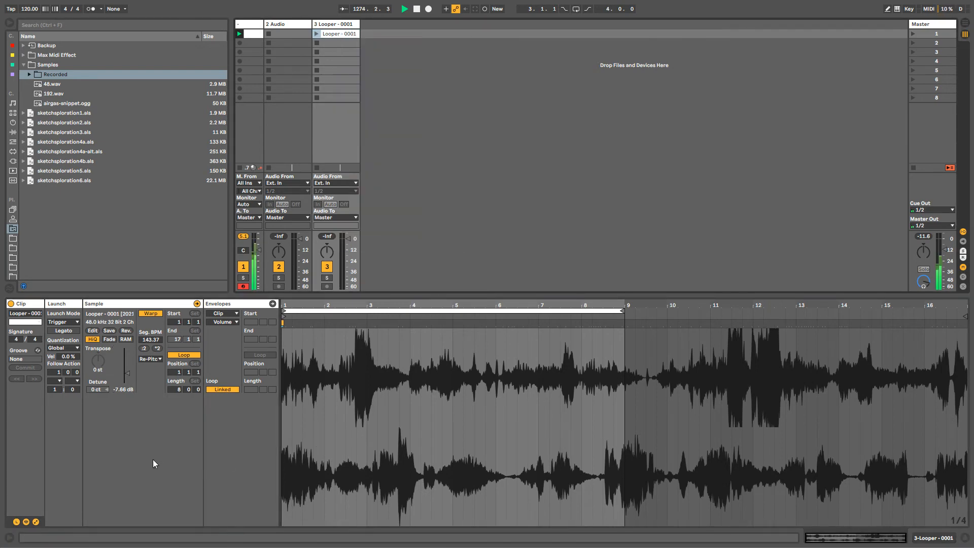
Set Wavosaur.exe as the sample editor in the Preferences and close them.
{"action": "left_click", "coordinate": [92, 332]}
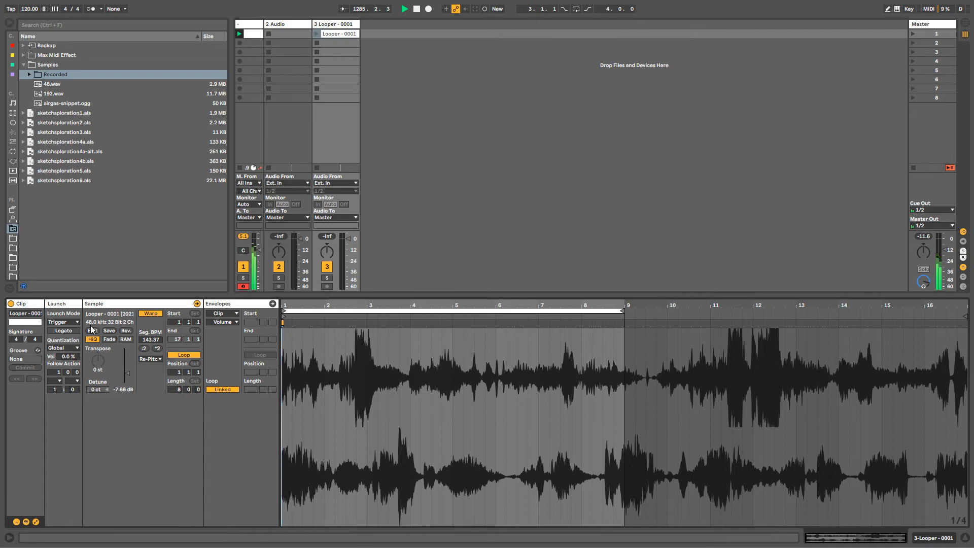
{"action": "left_click", "coordinate": [94, 7]}
{"action": "left_click", "coordinate": [108, 264]}
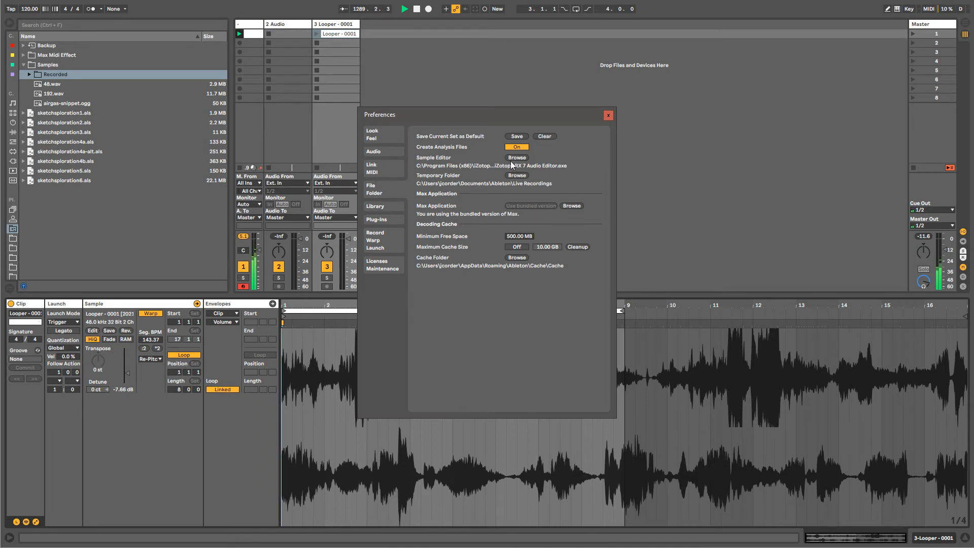
{"action": "left_click", "coordinate": [517, 158]}
{"action": "left_click", "coordinate": [510, 229]}
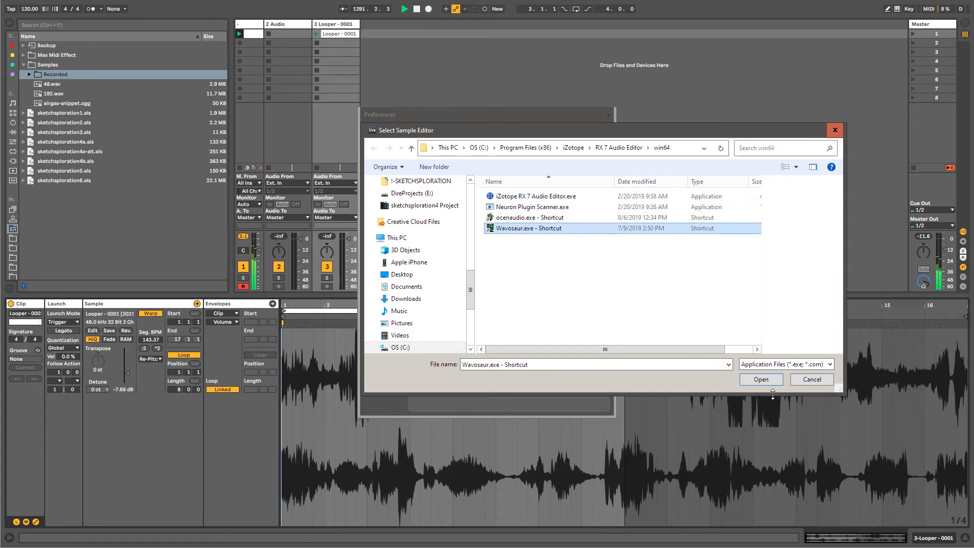
{"action": "left_click", "coordinate": [761, 379]}
{"action": "left_click_drag", "start_coordinate": [503, 115], "coordinate": [514, 56]}
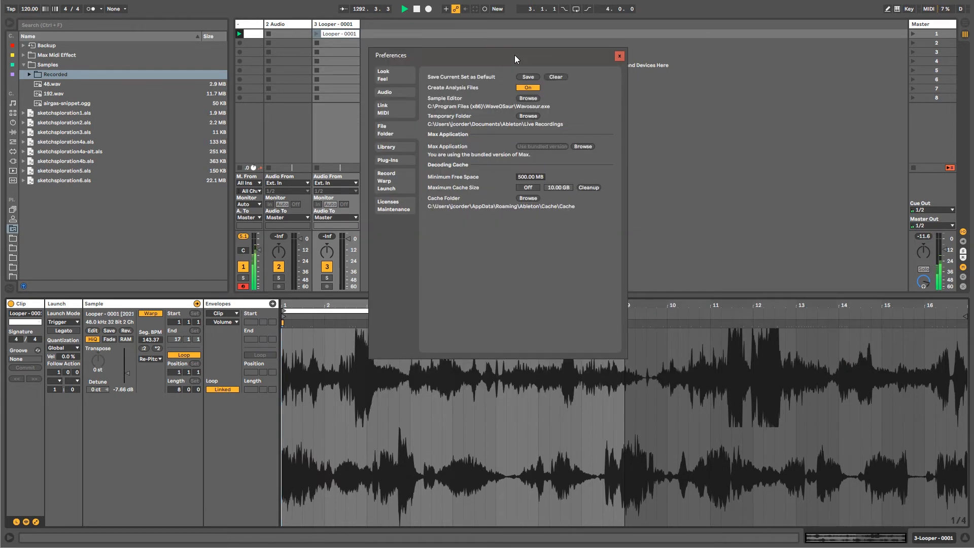
{"action": "left_click", "coordinate": [620, 57]}
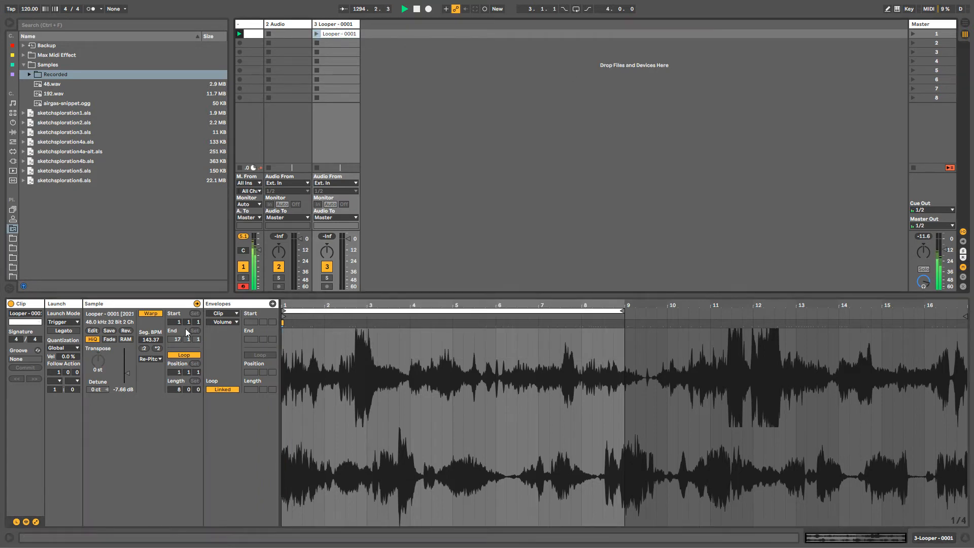
Open the Looper clip's sample in Wavosaur and normalize it to 0 dB.
{"action": "left_click", "coordinate": [92, 330]}
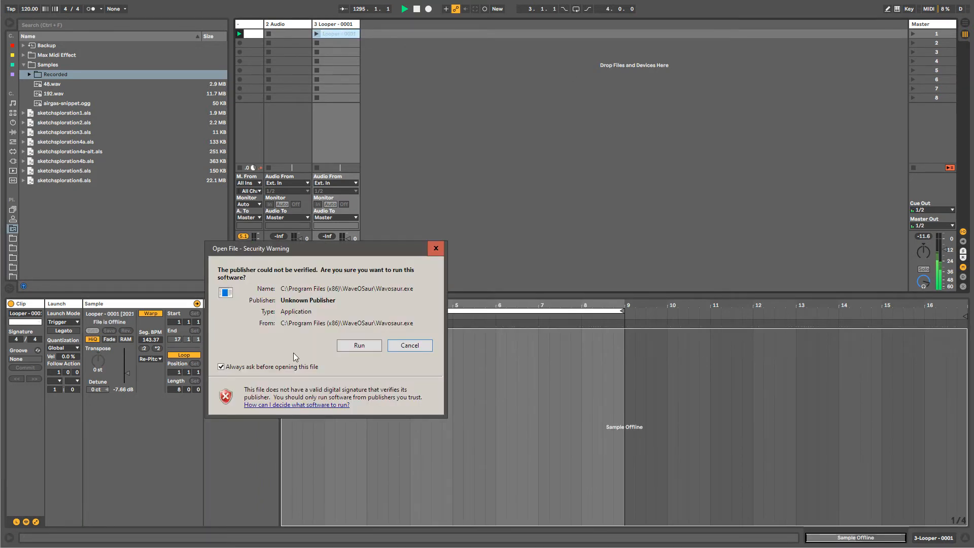
{"action": "left_click", "coordinate": [361, 346]}
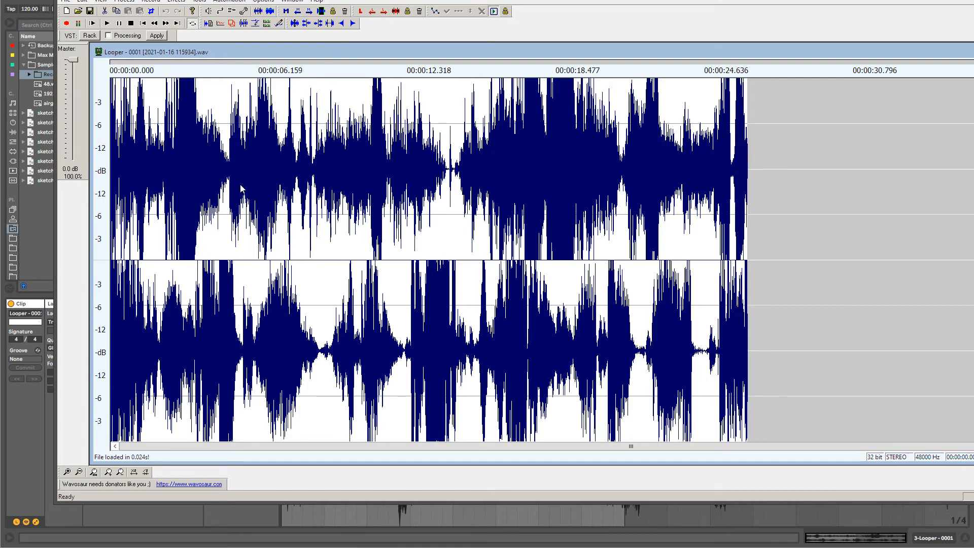
{"action": "left_click", "coordinate": [125, 2]}
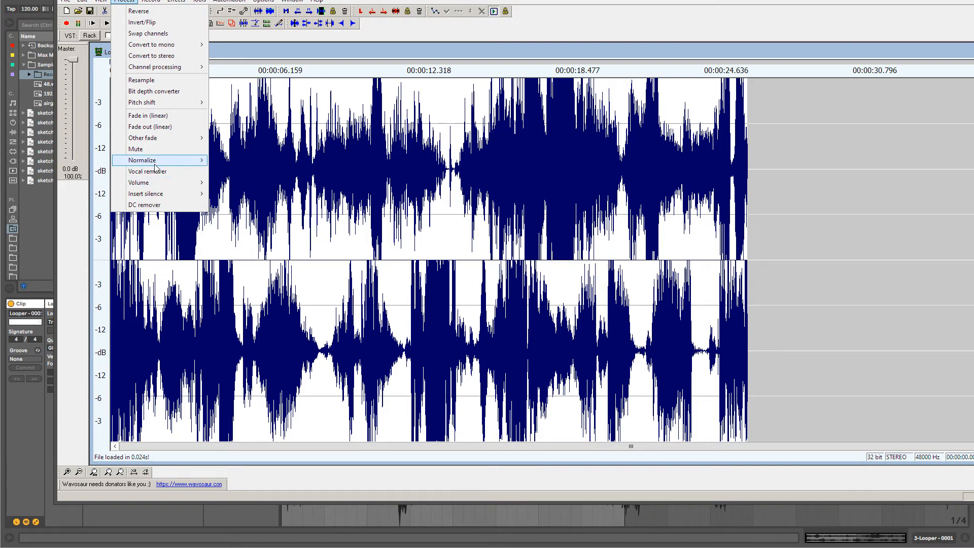
{"action": "mouse_move", "coordinate": [158, 161]}
{"action": "left_click", "coordinate": [223, 162]}
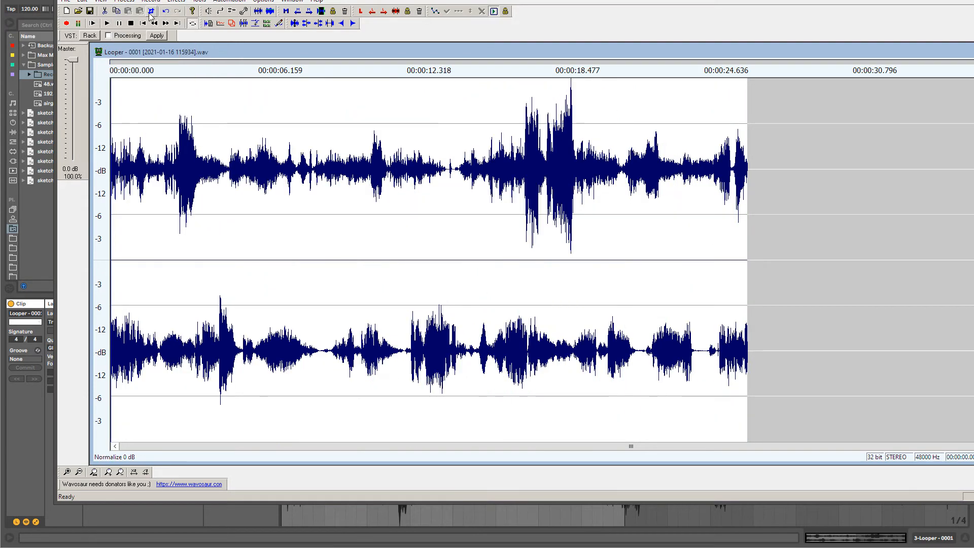
Convert the sample's bit depth to 8 bits with quantization processing and 1 bit white-noise dithering.
{"action": "left_click", "coordinate": [126, 2]}
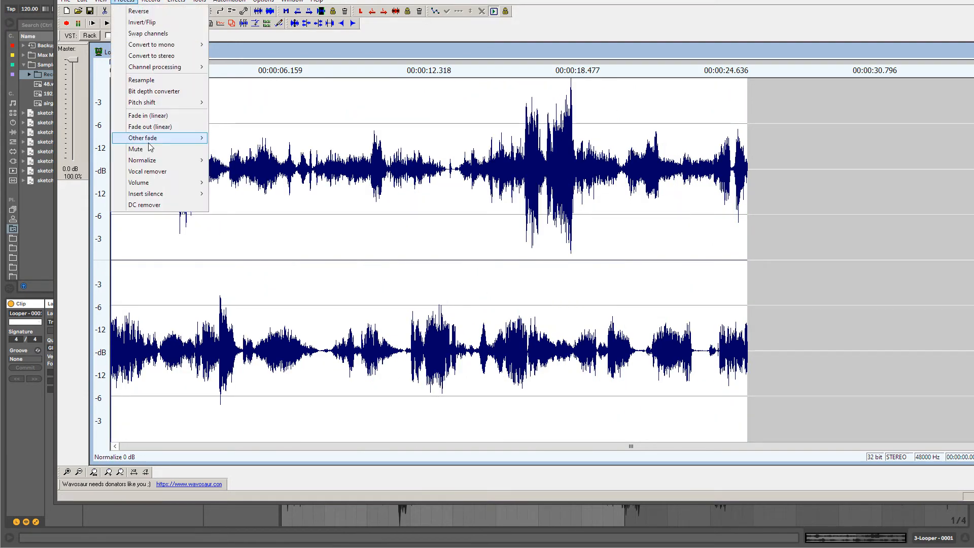
{"action": "left_click", "coordinate": [154, 92]}
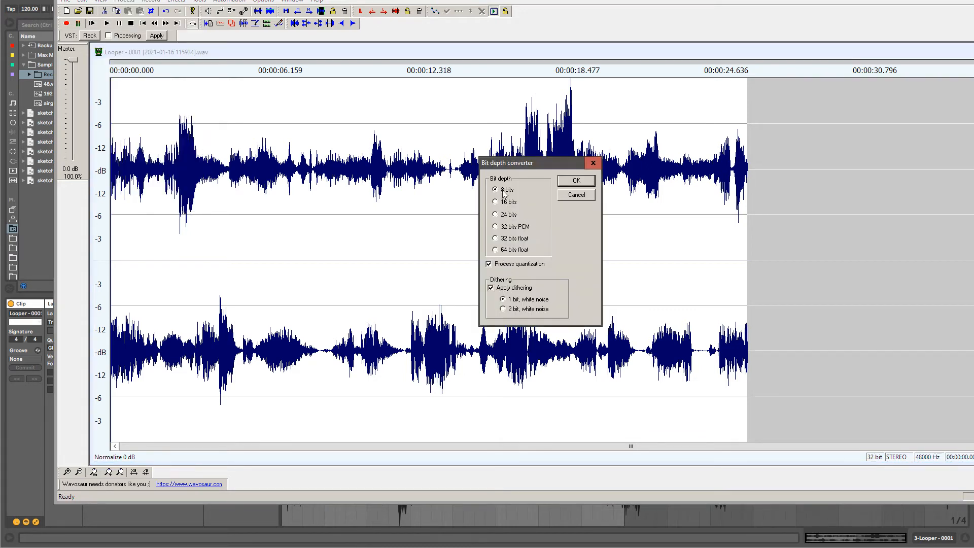
{"action": "left_click", "coordinate": [568, 182]}
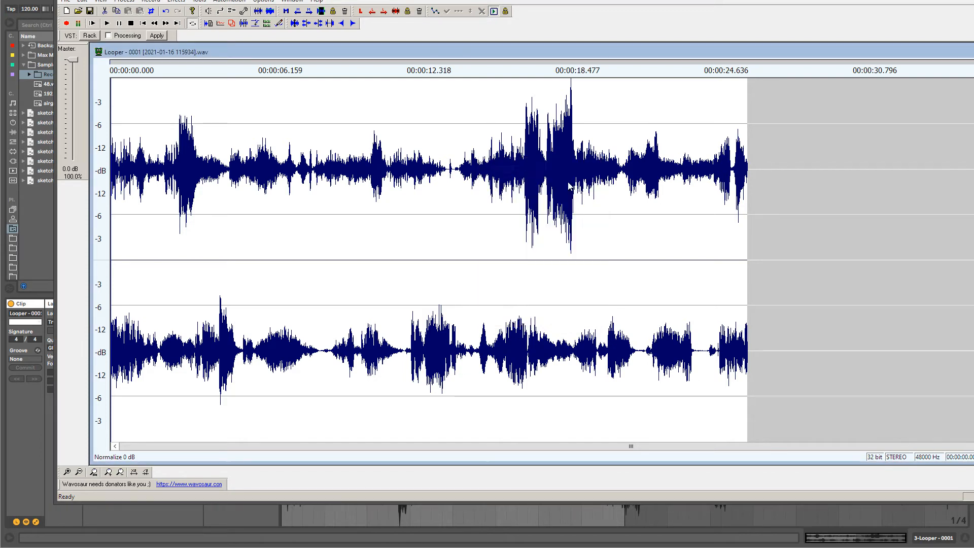
Resample the Looper recording to 16000 Hz with band limited medium interpolation and a high-quality anti-aliasing filter.
{"action": "left_click", "coordinate": [125, 1]}
{"action": "left_click", "coordinate": [142, 80]}
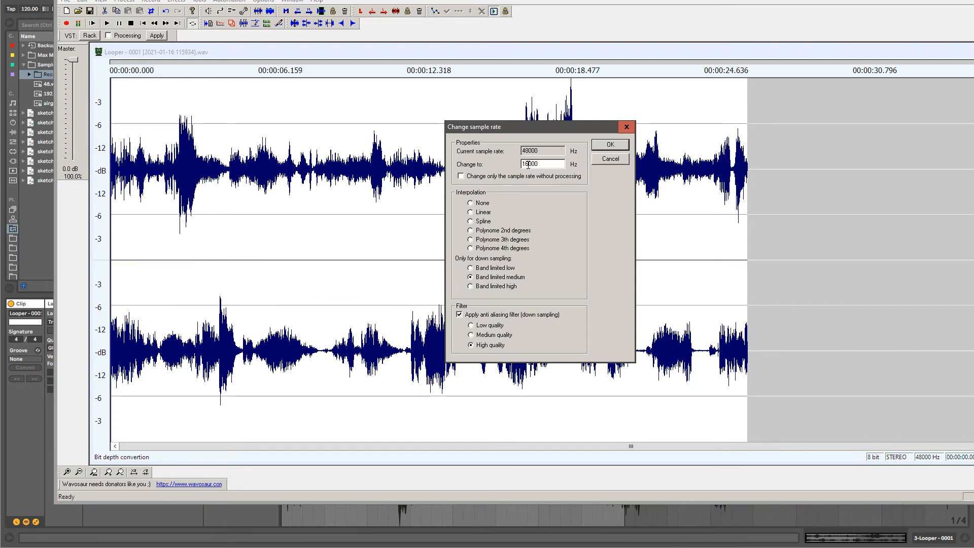
{"action": "left_click", "coordinate": [604, 144]}
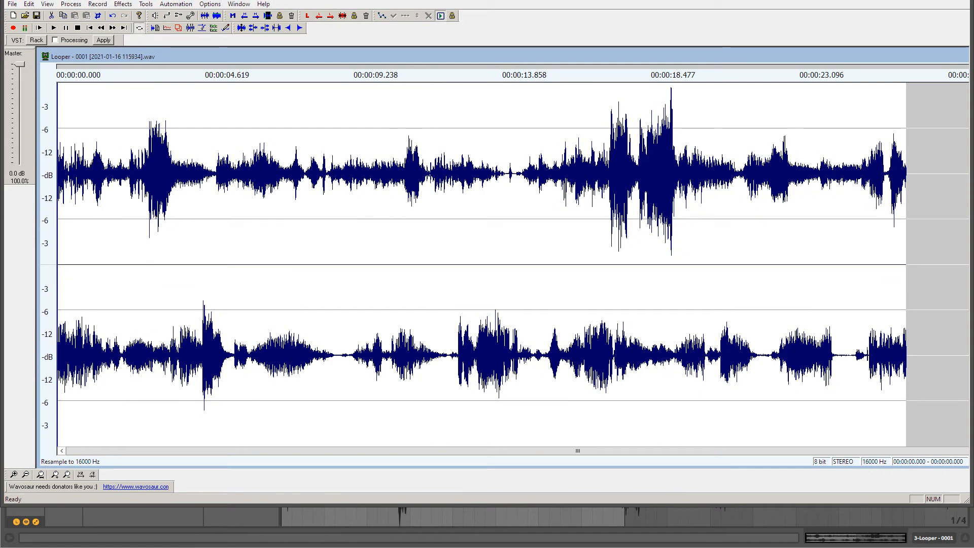
Close the sample editor and try to save the modifications to the original Looper recording.
{"action": "left_click", "coordinate": [966, 3]}
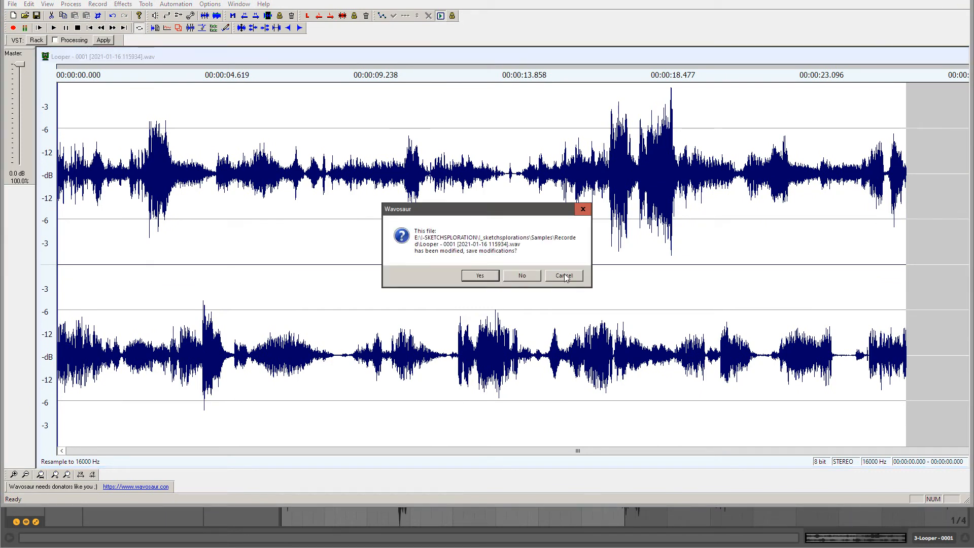
{"action": "left_click", "coordinate": [481, 277]}
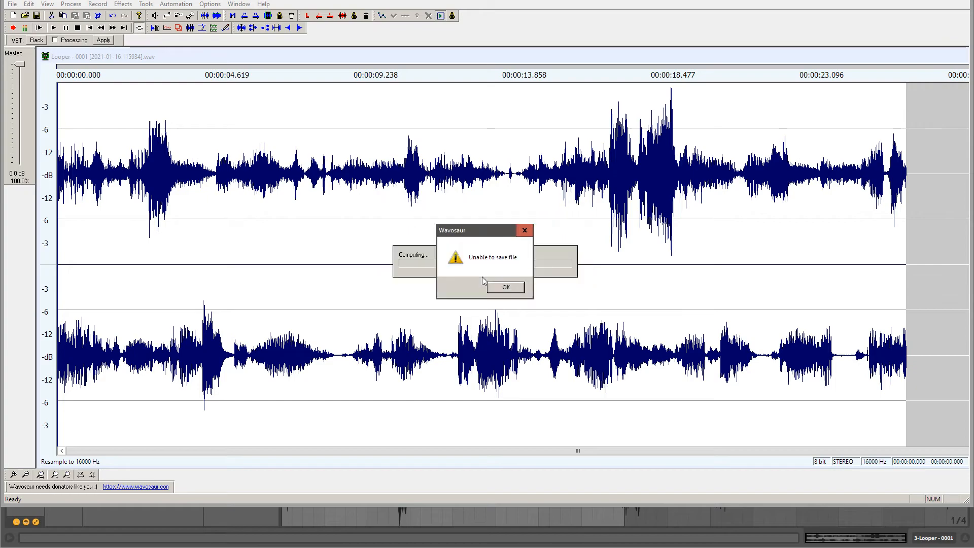
{"action": "left_click", "coordinate": [501, 286]}
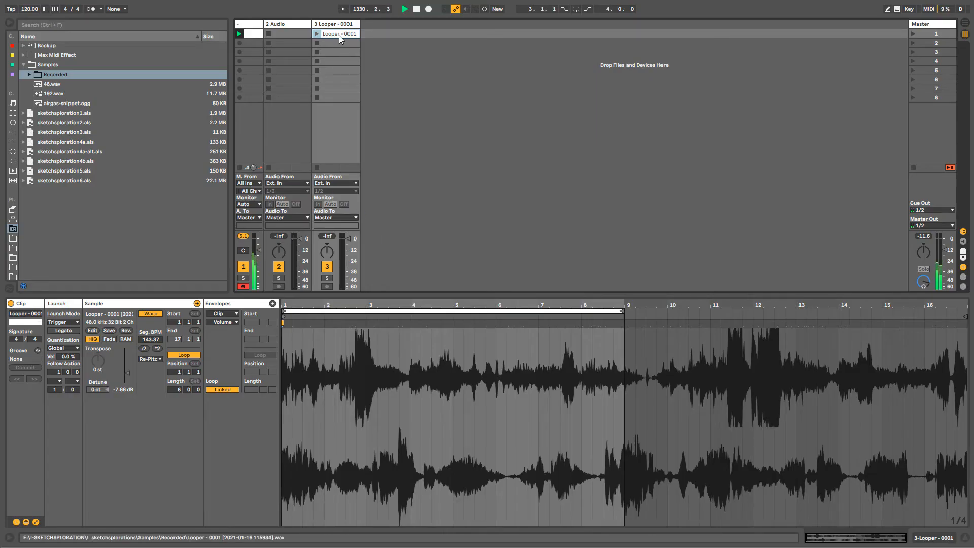
Switch to Wavosaur by reopening the Looper clip's sample for editing, and normalize it to 0 dB.
{"action": "left_click", "coordinate": [97, 330]}
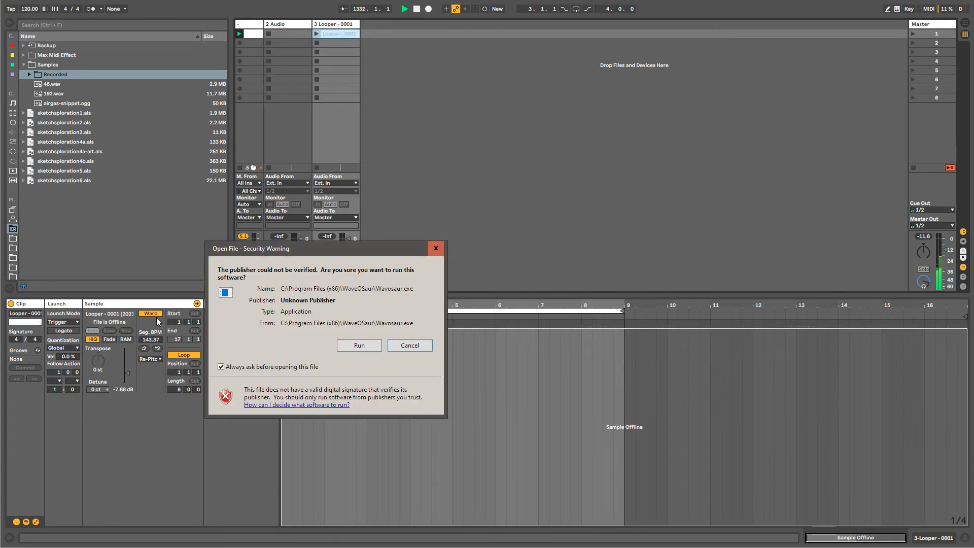
{"action": "left_click", "coordinate": [355, 341]}
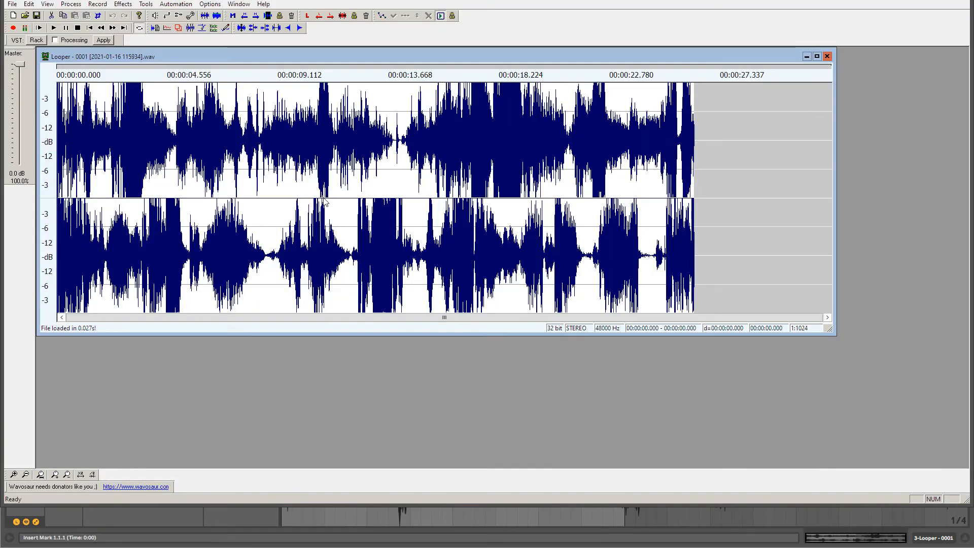
{"action": "left_click", "coordinate": [71, 4]}
{"action": "mouse_move", "coordinate": [127, 165]}
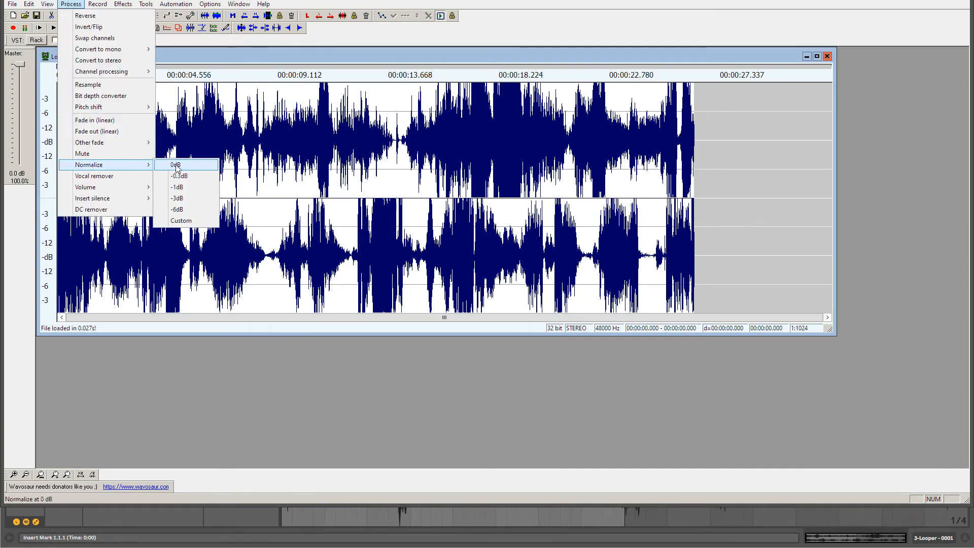
{"action": "left_click", "coordinate": [176, 165]}
Convert the normalized sample's bit depth to 8 bits.
{"action": "left_click", "coordinate": [71, 4]}
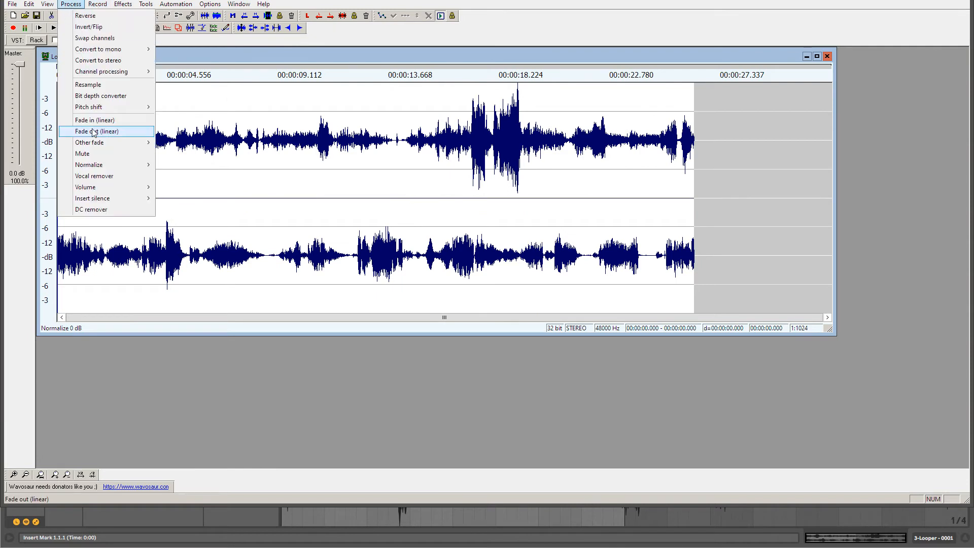
{"action": "mouse_move", "coordinate": [112, 167]}
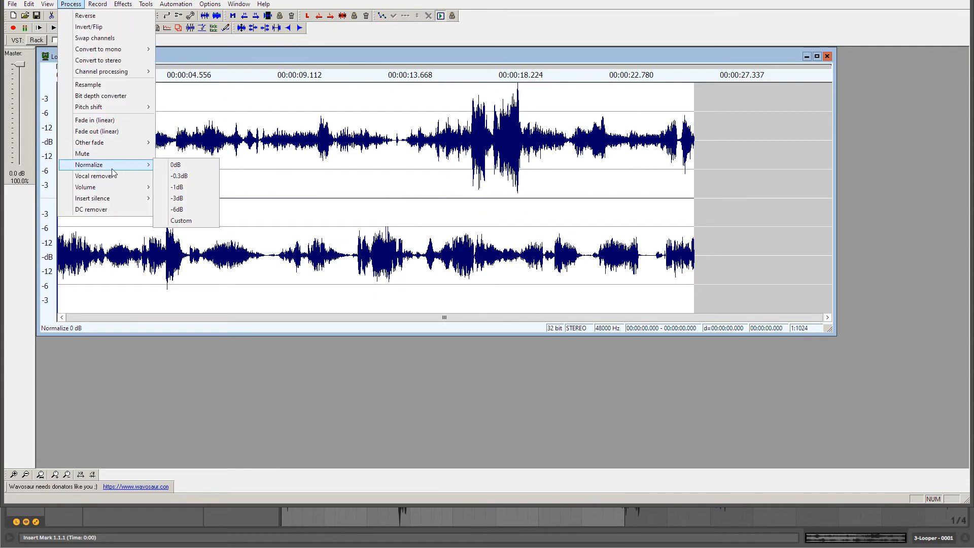
{"action": "mouse_move", "coordinate": [108, 189]}
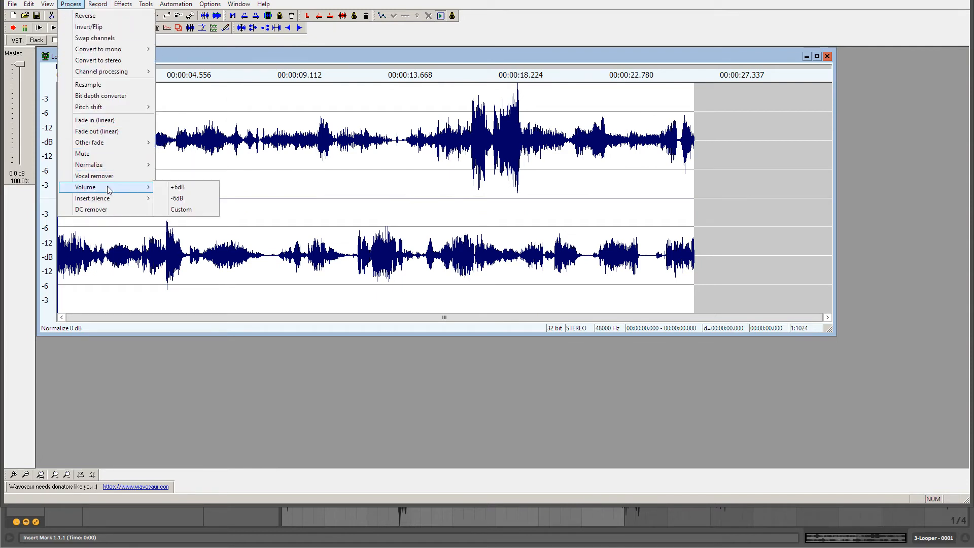
{"action": "left_click", "coordinate": [98, 96]}
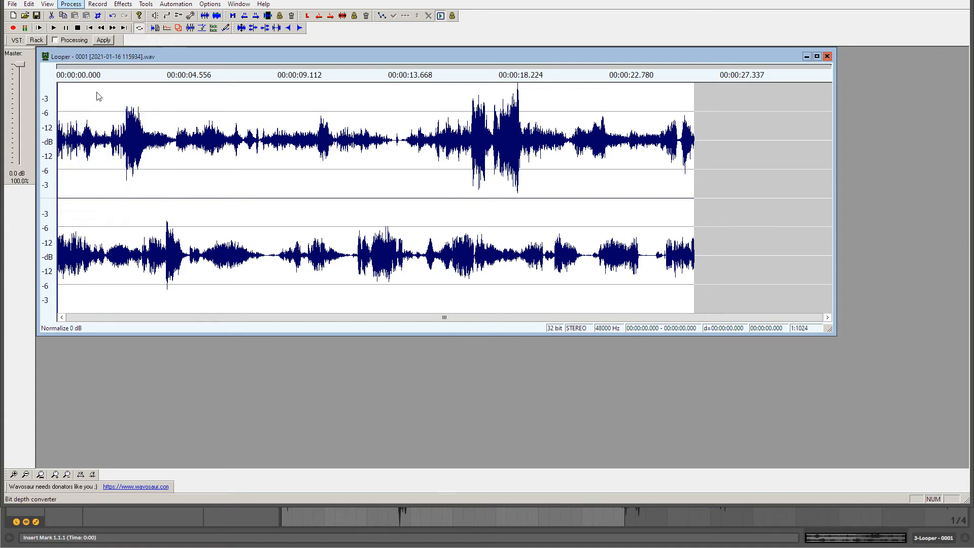
{"action": "left_click", "coordinate": [515, 185]}
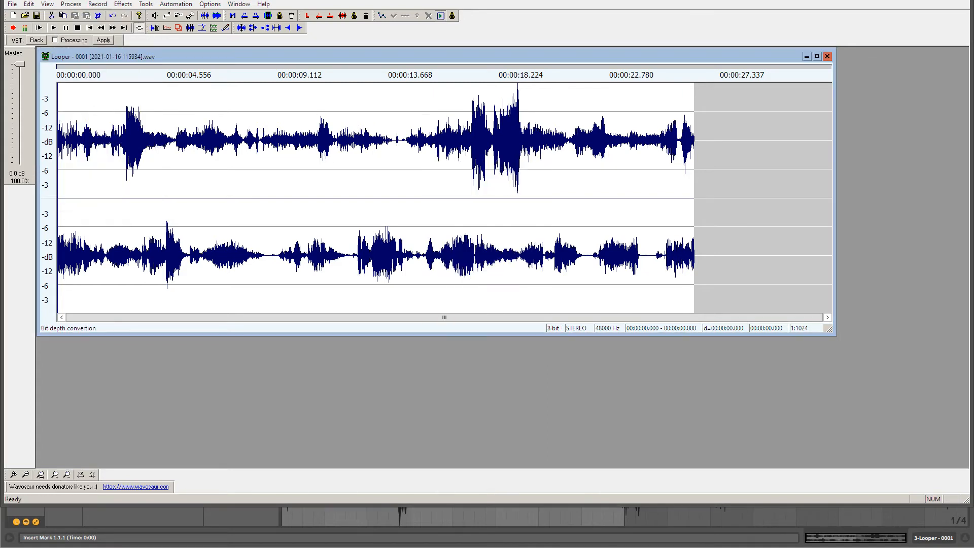
Save the sample as multibandktgransfxnonsense.wav in the Samples folder of the !_sketchsplorations project.
{"action": "left_click", "coordinate": [12, 4]}
{"action": "left_click", "coordinate": [31, 53]}
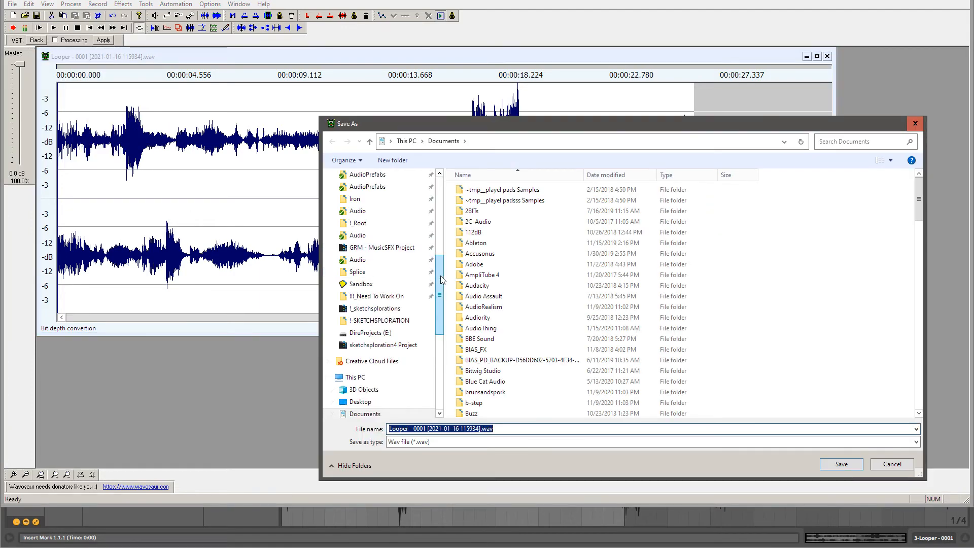
{"action": "mouse_move", "coordinate": [440, 275]}
{"action": "left_mouse_down"}
{"action": "mouse_move", "coordinate": [441, 324]}
{"action": "mouse_move", "coordinate": [439, 213]}
{"action": "mouse_move", "coordinate": [448, 279]}
{"action": "left_mouse_up"}
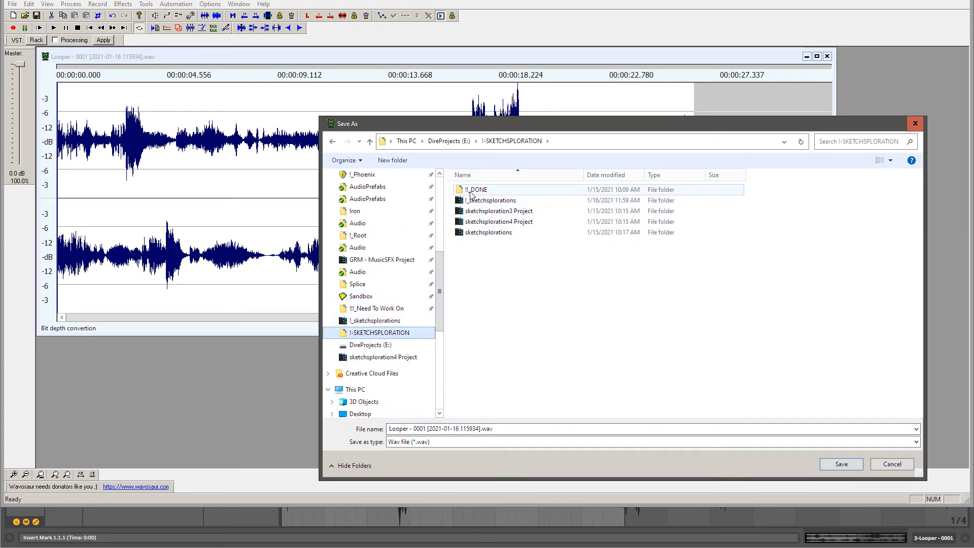
{"action": "double_click", "coordinate": [479, 202]}
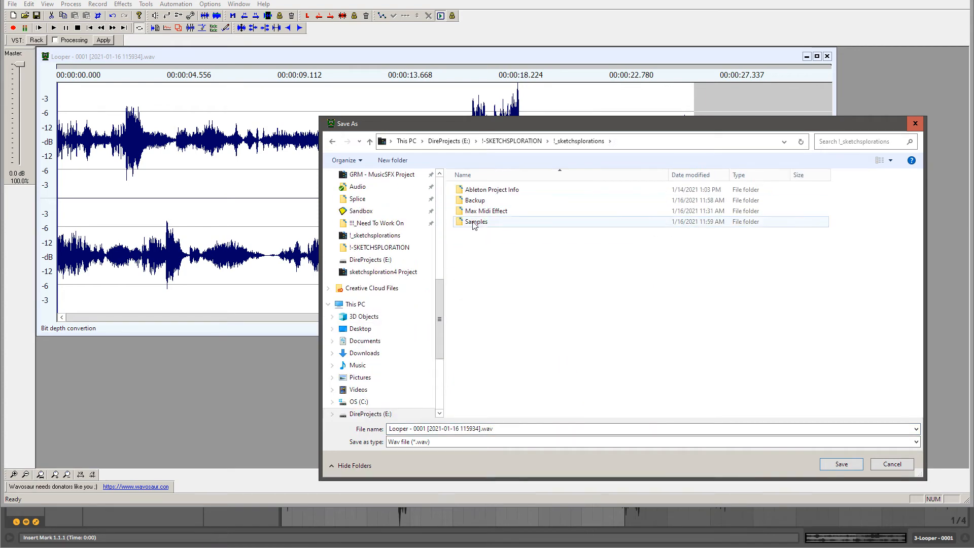
{"action": "double_click", "coordinate": [474, 224]}
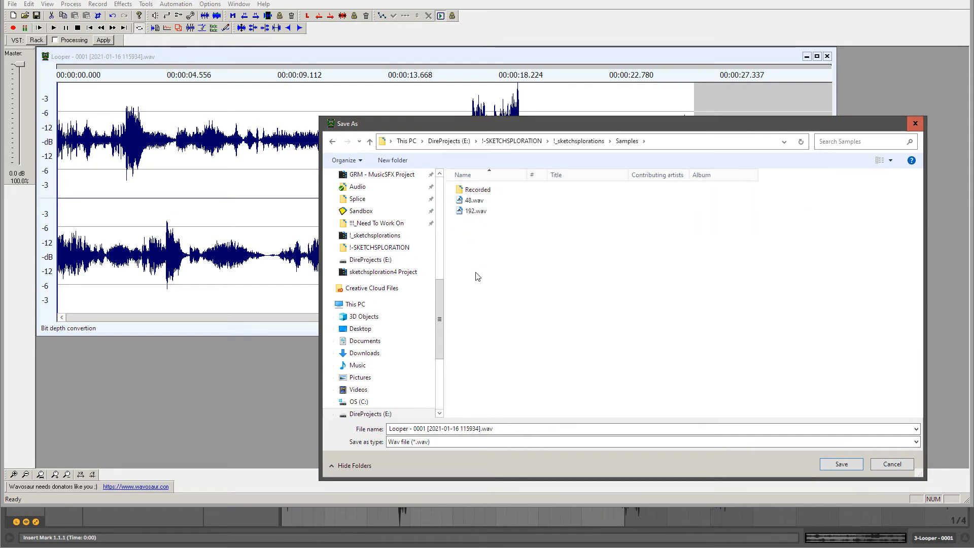
{"action": "left_click", "coordinate": [466, 430]}
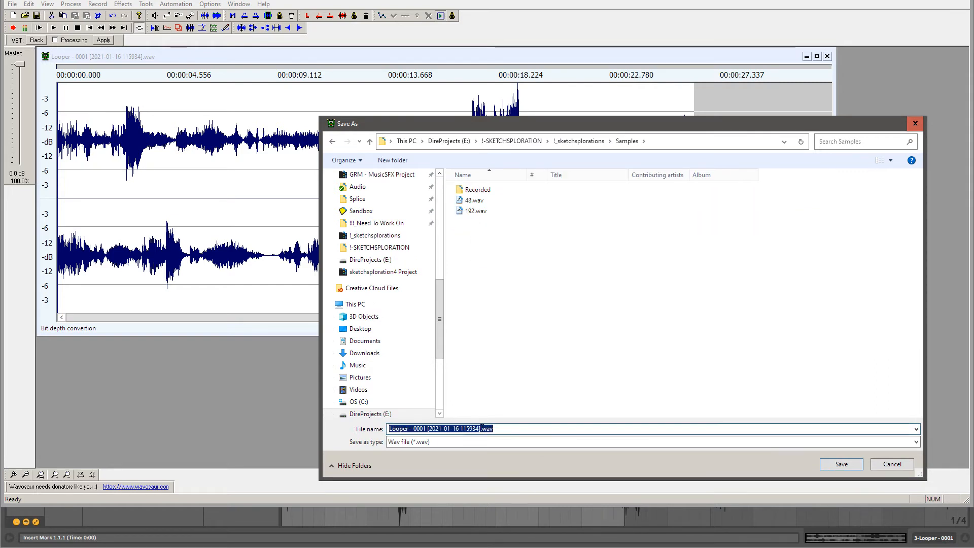
{"action": "left_click", "coordinate": [479, 429]}
{"action": "left_click_drag", "start_coordinate": [480, 428], "coordinate": [373, 441]}
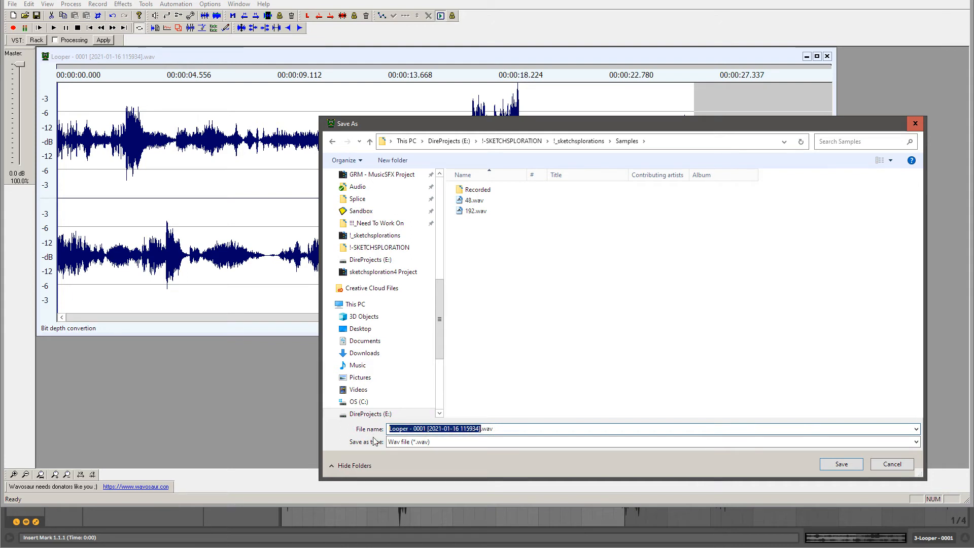
{"action": "type", "text": "multiban"}
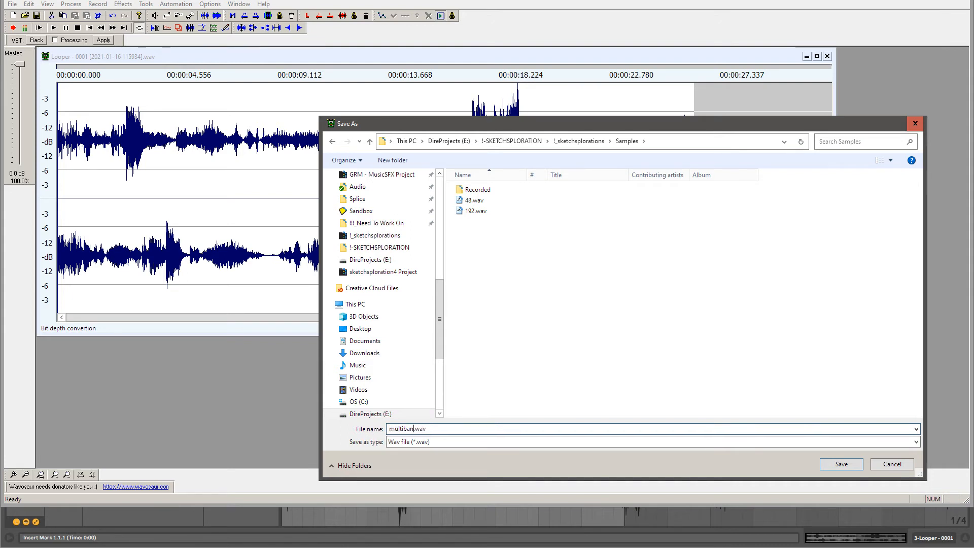
{"action": "type", "text": "dktgransfxnonsense"}
{"action": "key", "text": "Return"}
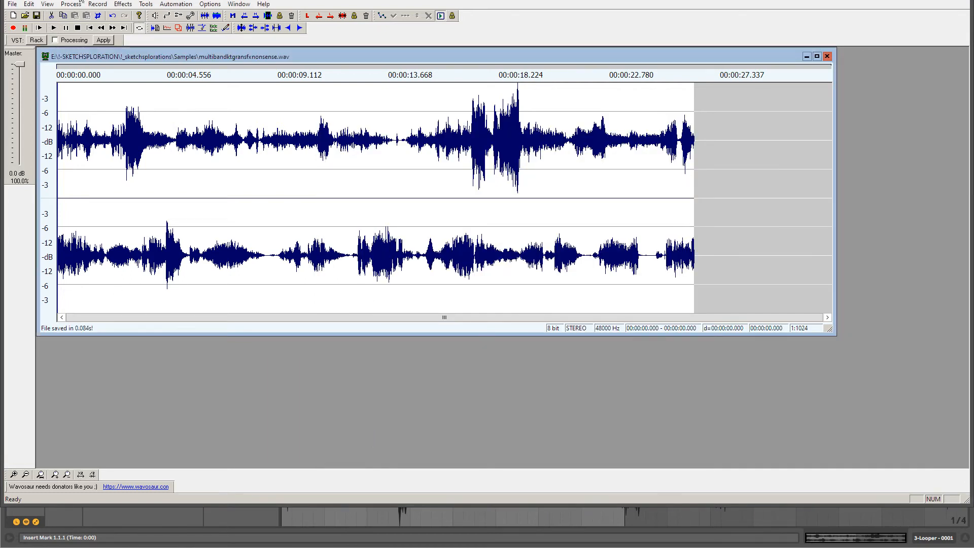
Resample multibandktgransfxnonsense.wav to 16000 Hz using band limited medium interpolation and high-quality anti-aliasing.
{"action": "left_click", "coordinate": [71, 4]}
{"action": "left_click", "coordinate": [91, 89]}
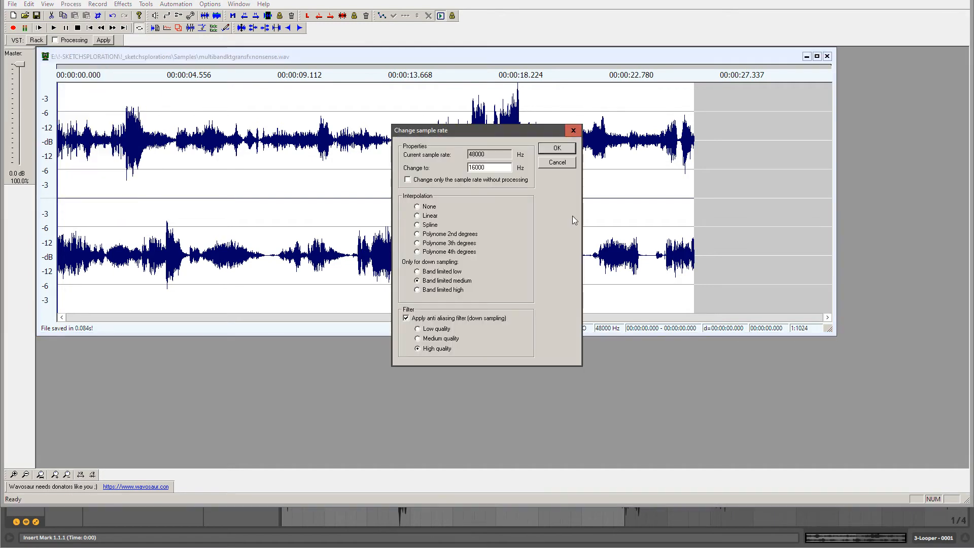
{"action": "left_click", "coordinate": [558, 151]}
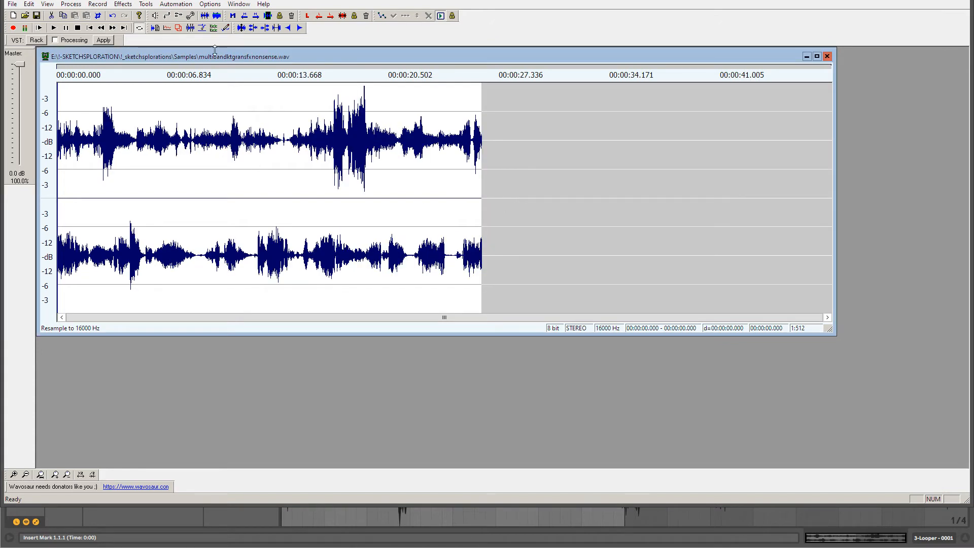
{"action": "left_click_drag", "start_coordinate": [215, 55], "coordinate": [222, 60]}
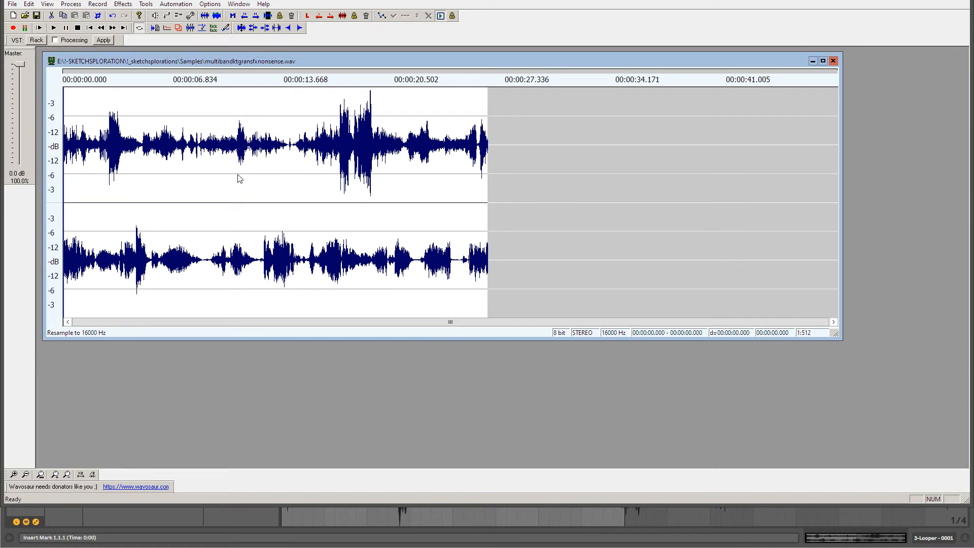
{"action": "left_click_drag", "start_coordinate": [236, 178], "coordinate": [305, 178]}
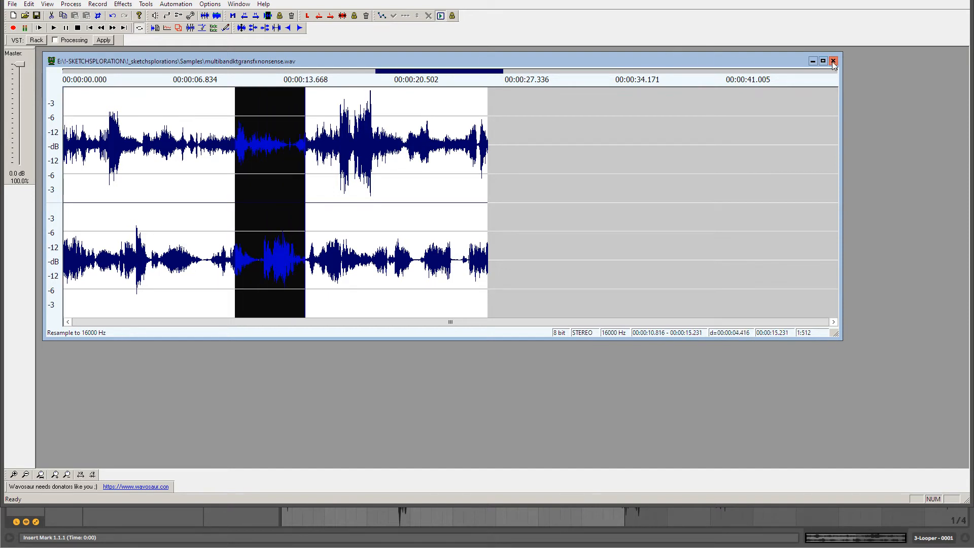
{"action": "left_click", "coordinate": [365, 211]}
{"action": "left_click", "coordinate": [263, 206]}
{"action": "left_click", "coordinate": [184, 208]}
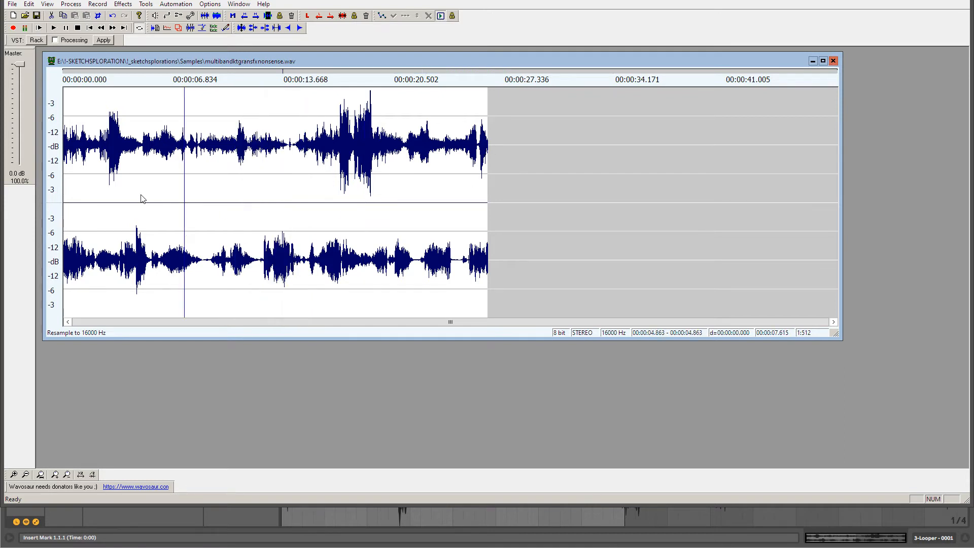
{"action": "left_click_drag", "start_coordinate": [141, 201], "coordinate": [289, 201]}
{"action": "left_click", "coordinate": [303, 209]}
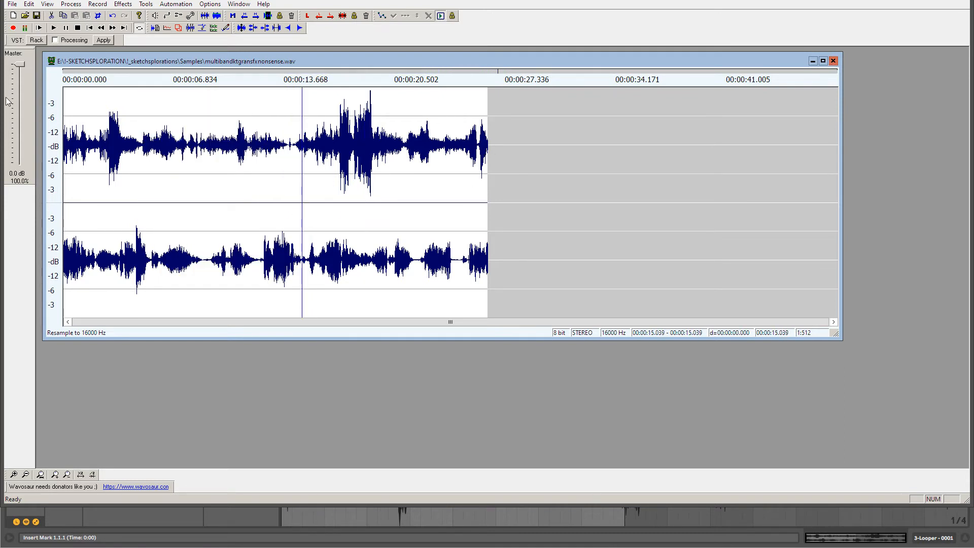
Save the resampled multibandktgransfxnonsense.wav, close it, and switch back to Ableton Live.
{"action": "left_click", "coordinate": [36, 15]}
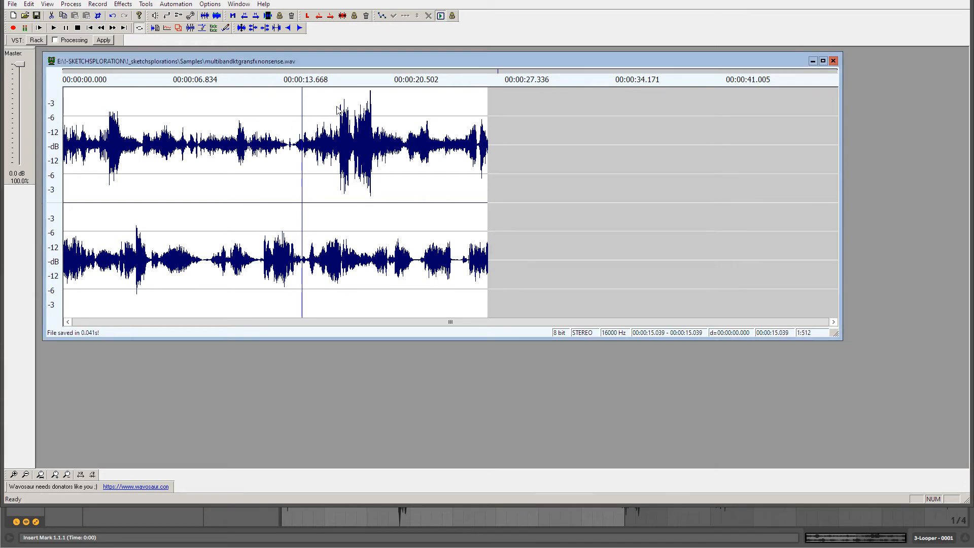
{"action": "left_click", "coordinate": [833, 61]}
{"action": "key", "text": "alt+Tab"}
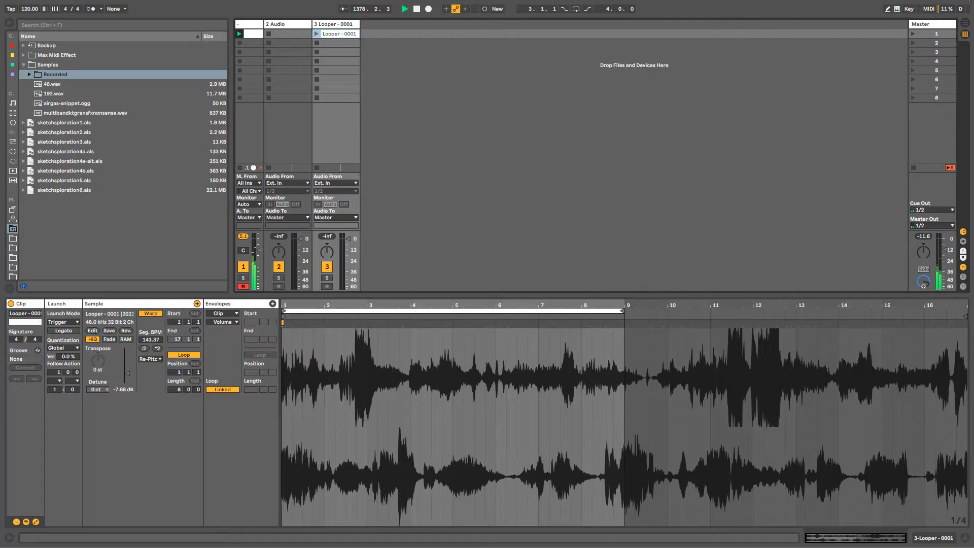
Add multibandktgransfxnonsense.wav to the second clip slot of the 3 Looper - 0001 track and delete the original Looper - 0001 clip.
{"action": "left_click", "coordinate": [343, 32]}
{"action": "left_click", "coordinate": [342, 25]}
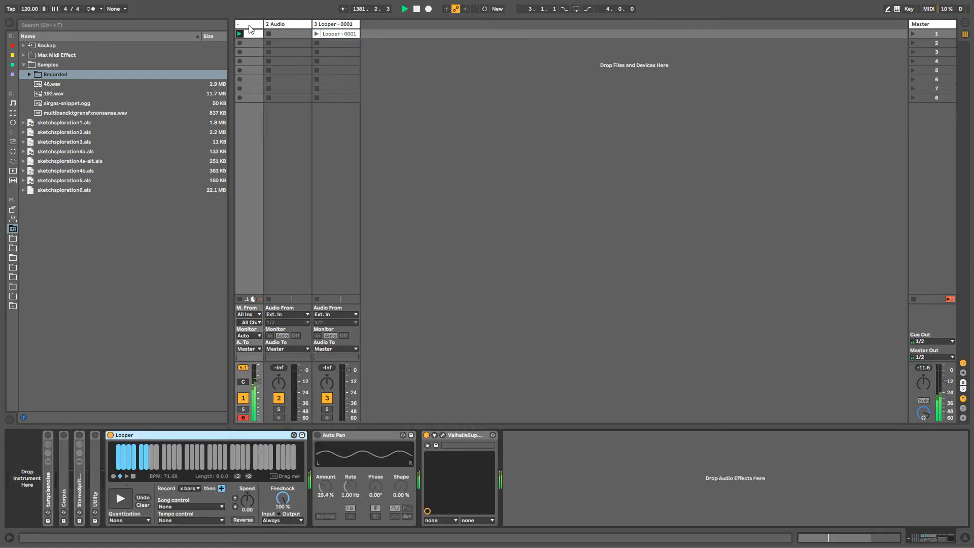
{"action": "left_click", "coordinate": [255, 301]}
{"action": "left_click_drag", "start_coordinate": [57, 112], "coordinate": [338, 45]}
{"action": "left_click", "coordinate": [339, 35]}
{"action": "key", "text": "Delete"}
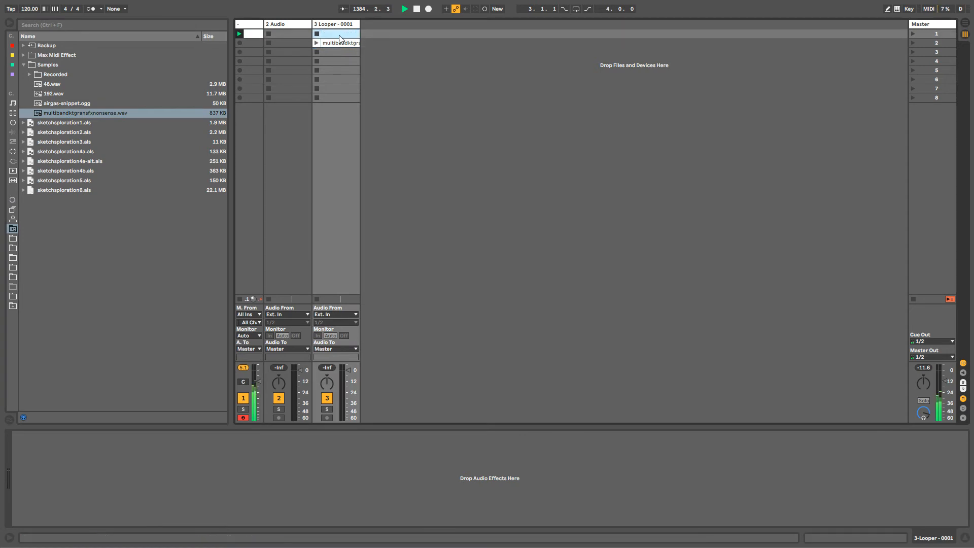
Move the original Looper - 0001 recording in the Recorded samples folder to the trash.
{"action": "left_click", "coordinate": [29, 74]}
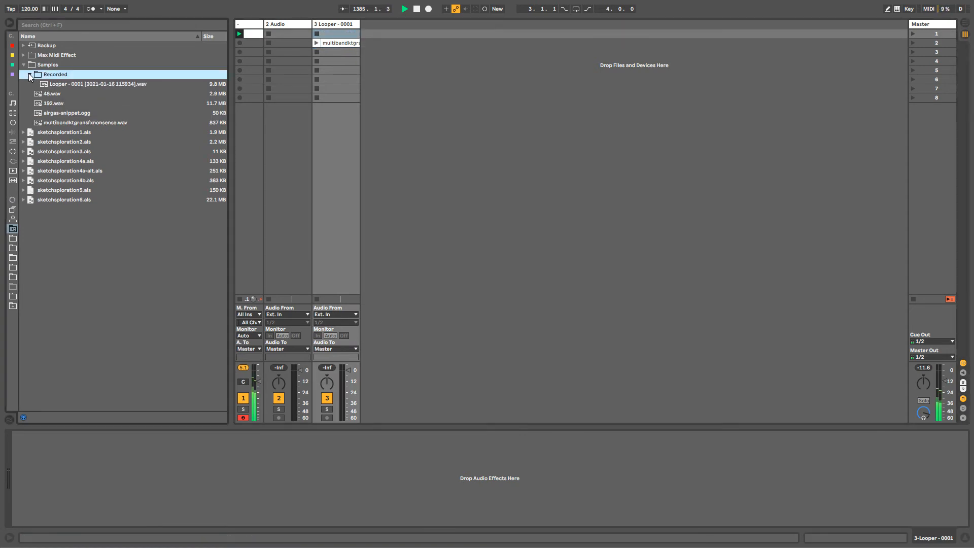
{"action": "right_click", "coordinate": [56, 83]}
{"action": "left_click", "coordinate": [71, 86]}
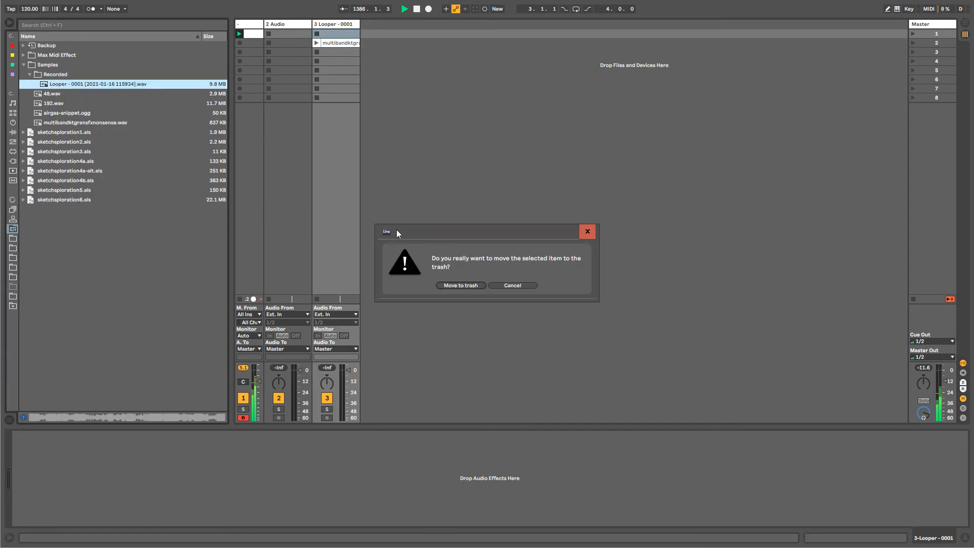
{"action": "left_click", "coordinate": [460, 285]}
Move the multibandktgransfxnonsense clip to its track's first slot and show the first track's devices.
{"action": "left_click", "coordinate": [336, 44]}
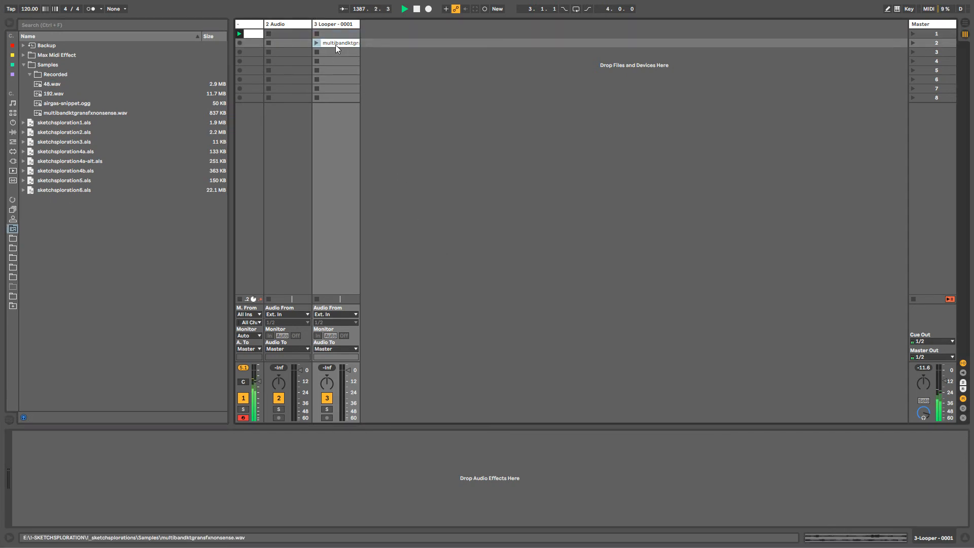
{"action": "left_click_drag", "start_coordinate": [336, 45], "coordinate": [337, 36]}
{"action": "left_click", "coordinate": [250, 29]}
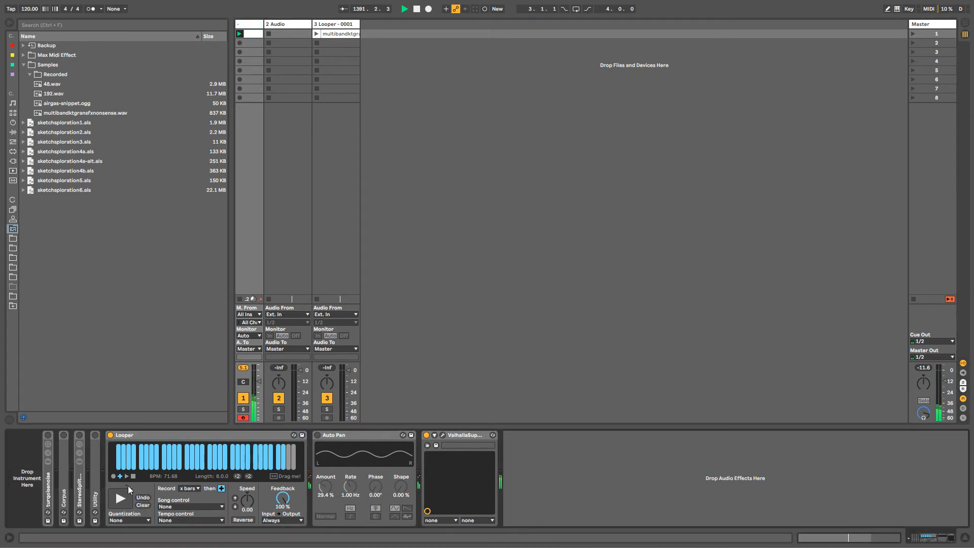
Stop the Looper and clear its recorded loop.
{"action": "left_click", "coordinate": [130, 504]}
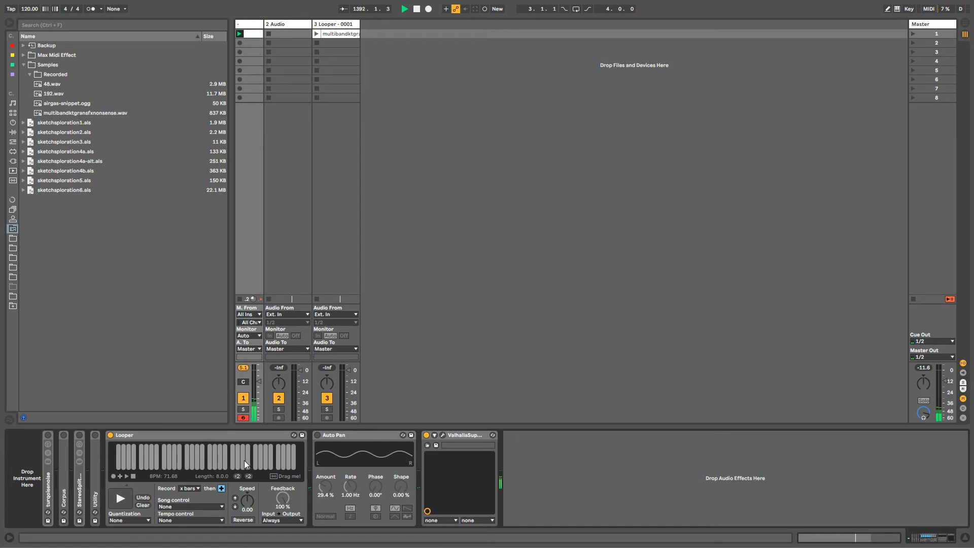
{"action": "left_click", "coordinate": [143, 505]}
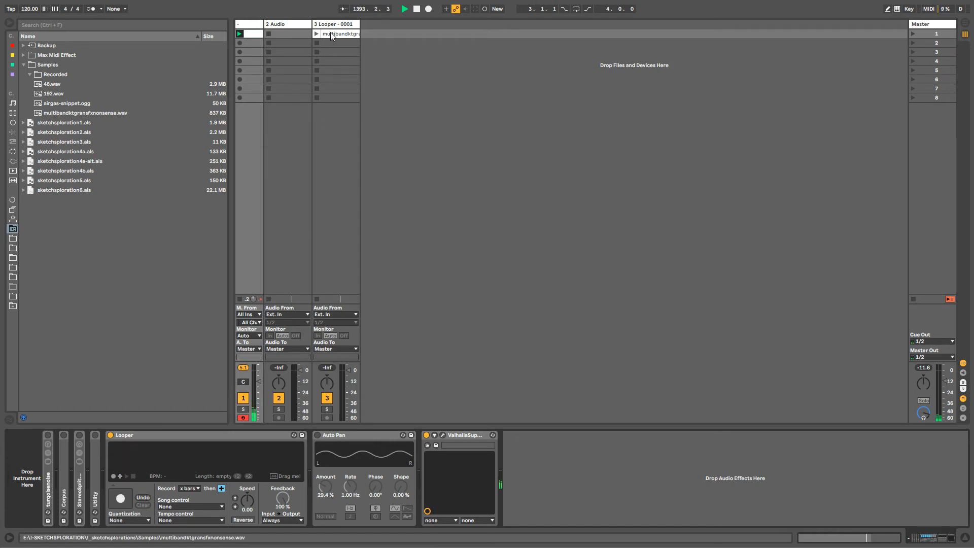
Move 48.wav and 192.wav from the Samples folder to the trash.
{"action": "left_click", "coordinate": [50, 87]}
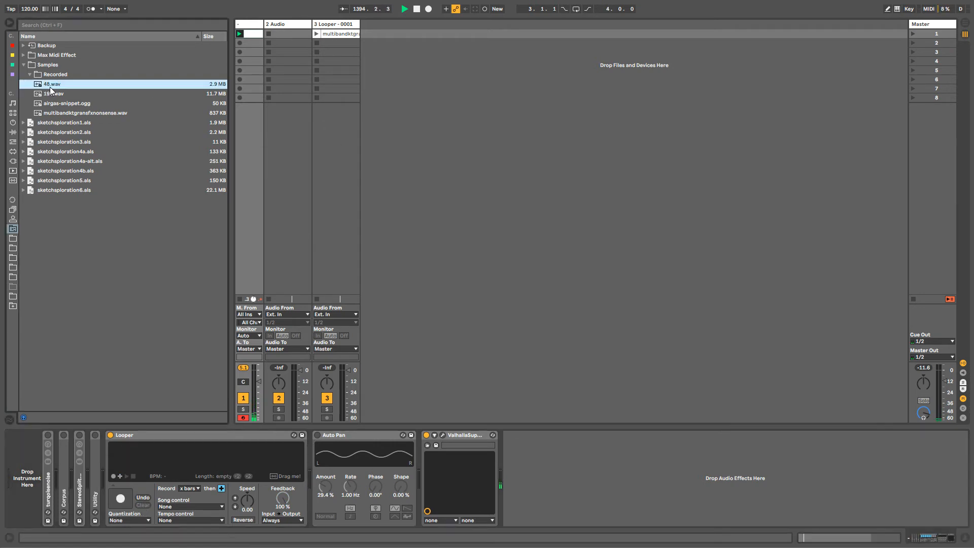
{"action": "left_click", "coordinate": [50, 91], "text": "shift"}
{"action": "key", "text": "Delete"}
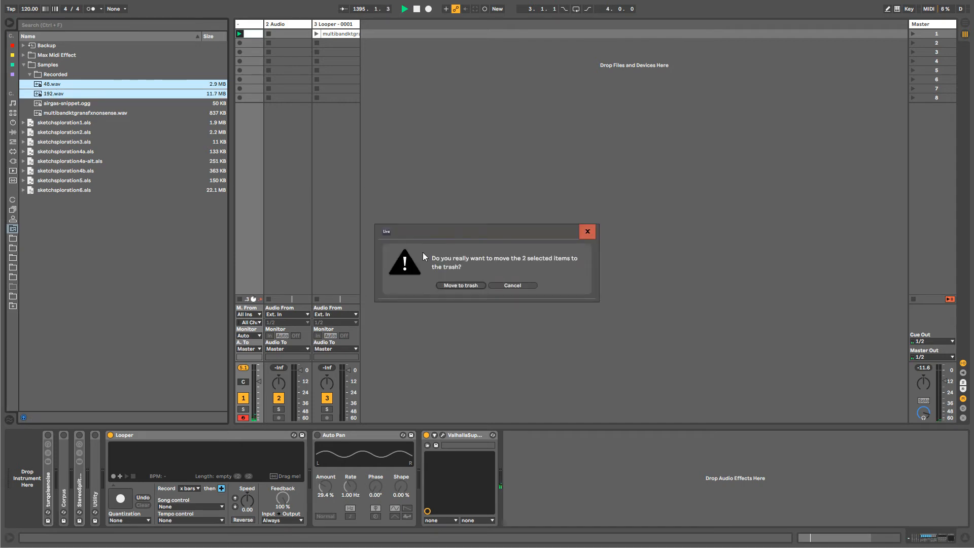
{"action": "left_click", "coordinate": [451, 285]}
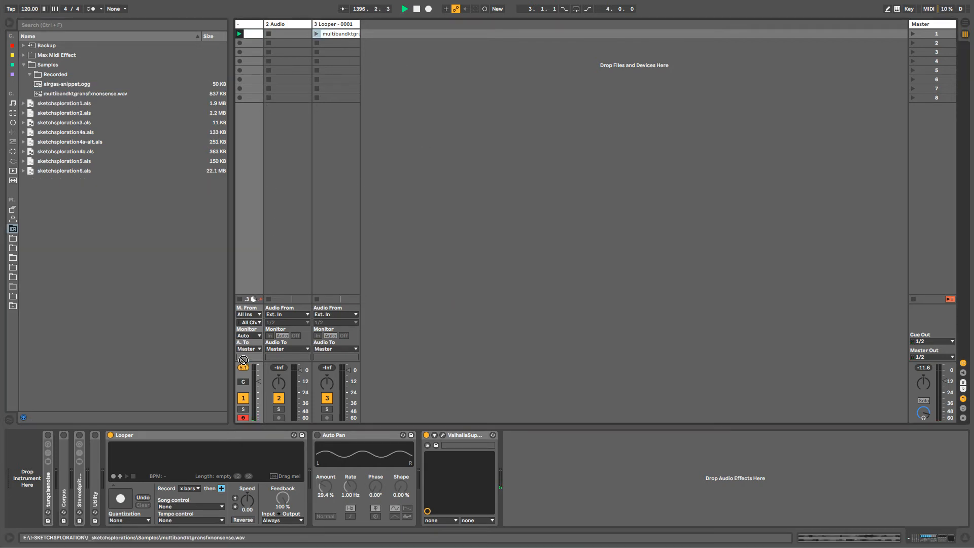
Load the multibandktgransfxnonsense clip into the Looper, play it, and lower the Looper's Speed to -27.0.
{"action": "left_click_drag", "start_coordinate": [244, 360], "coordinate": [237, 452]}
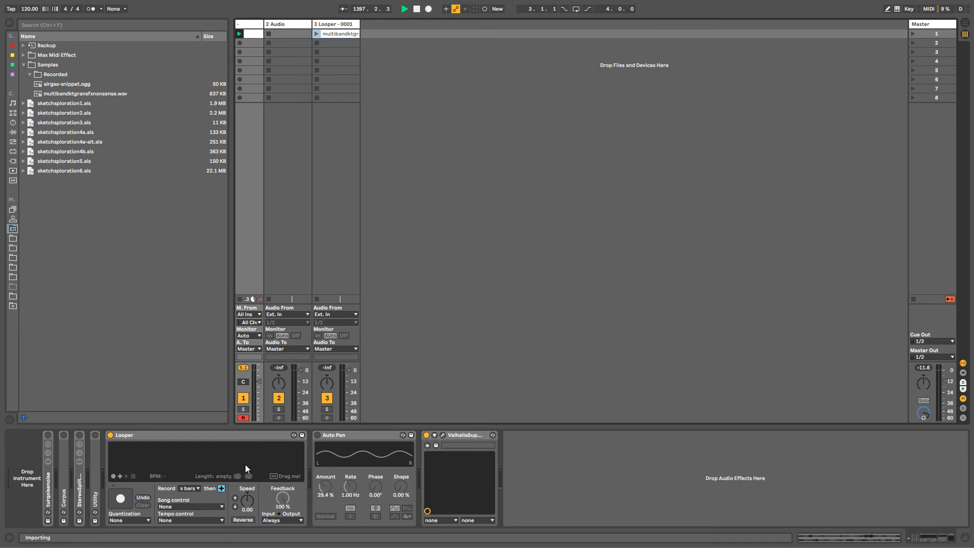
{"action": "left_click", "coordinate": [121, 498]}
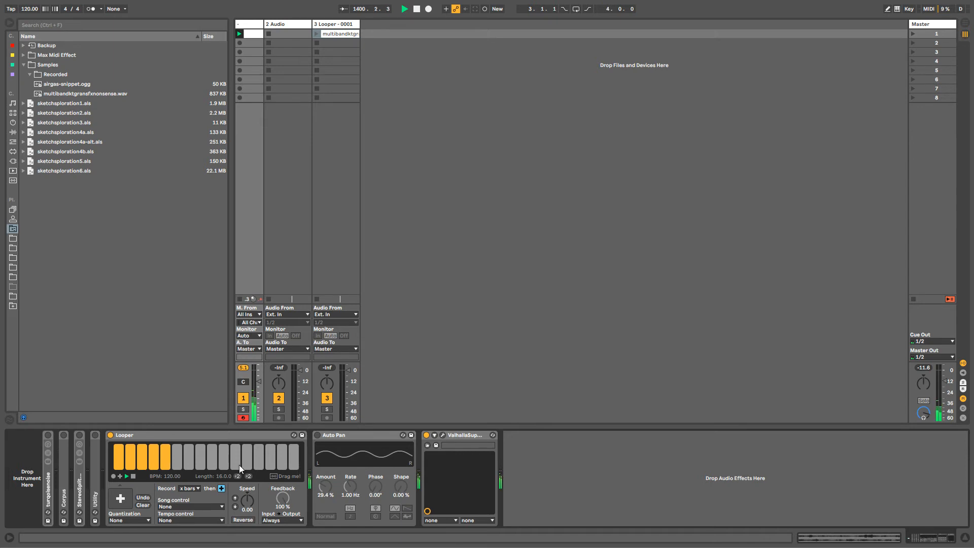
{"action": "left_click_drag", "start_coordinate": [244, 498], "coordinate": [243, 516]}
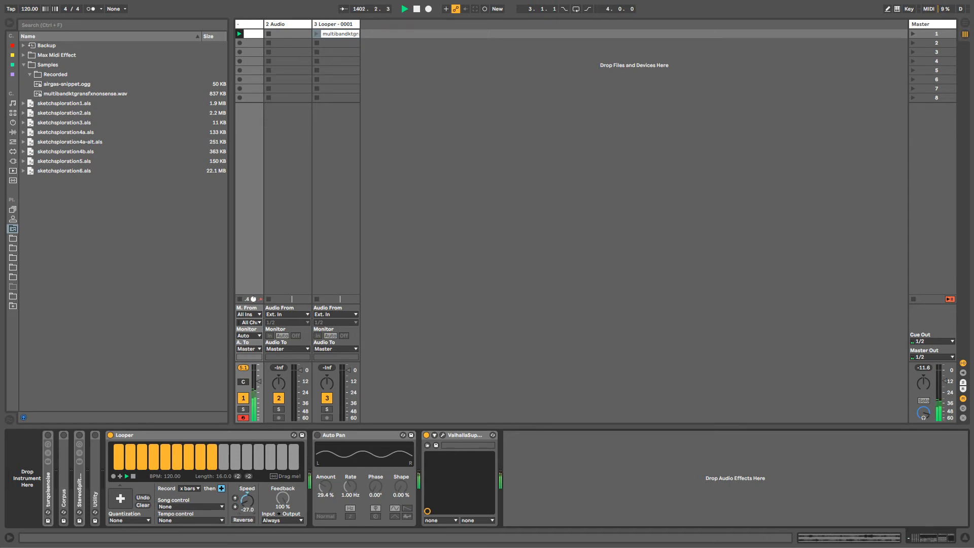
Delete the multibandktgransfxnonsense clip from the third track and save the Live Set.
{"action": "left_click", "coordinate": [332, 35]}
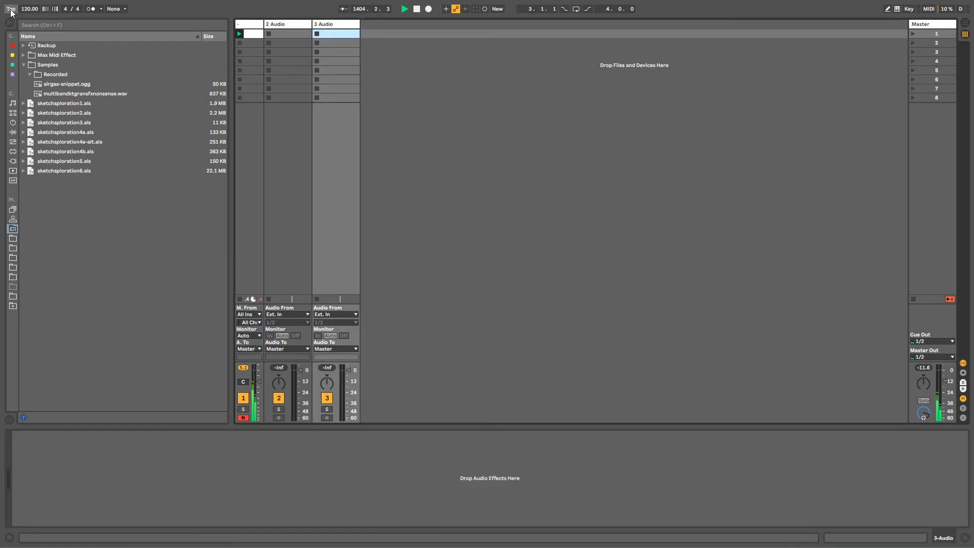
{"action": "key", "text": "alt+f"}
{"action": "left_click", "coordinate": [23, 76]}
Move multibandktgransfxnonsense.wav from the Samples folder to the trash.
{"action": "left_click", "coordinate": [164, 94]}
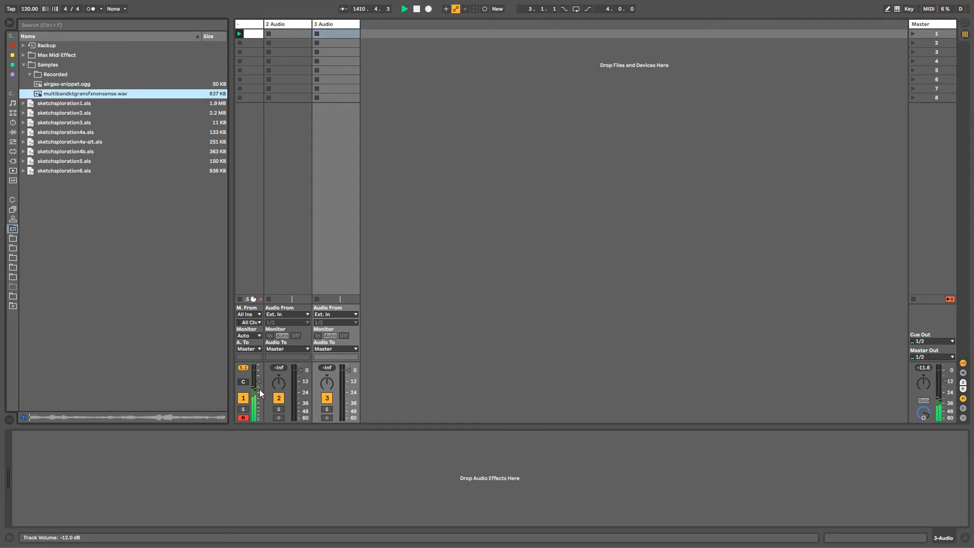
{"action": "right_click", "coordinate": [60, 92]}
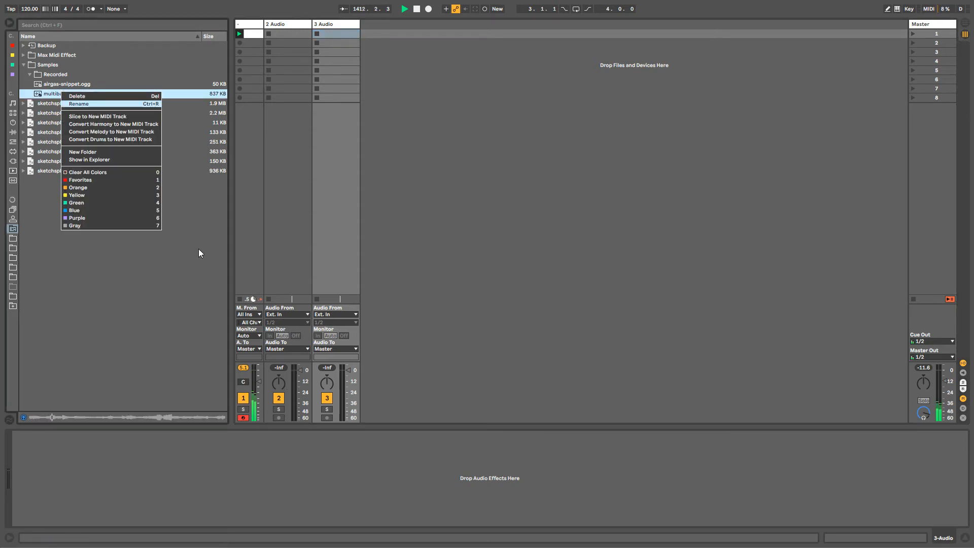
{"action": "left_click", "coordinate": [106, 97]}
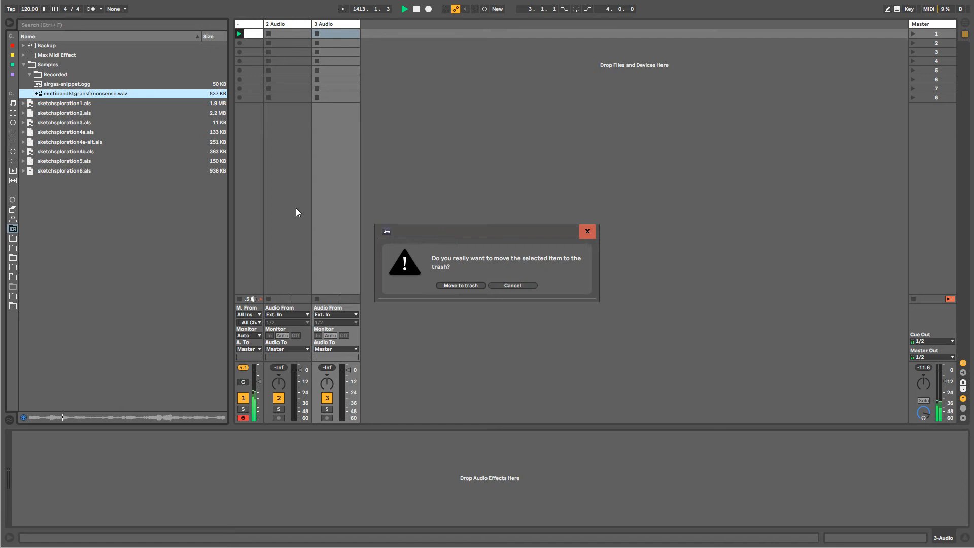
{"action": "left_click", "coordinate": [471, 285]}
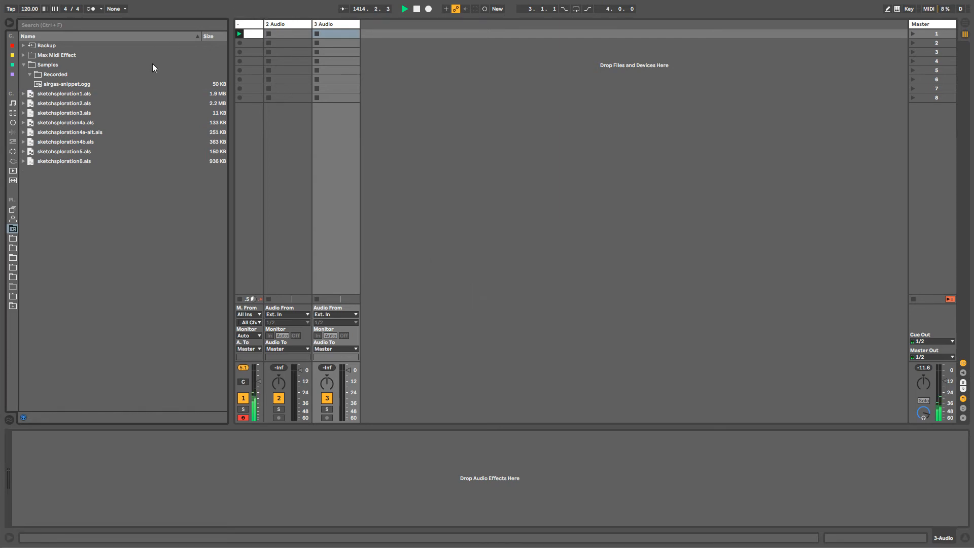
Reset the first track's Looper Speed to 0.00 and show the clip's modulation envelope for Speed.
{"action": "left_click", "coordinate": [247, 24]}
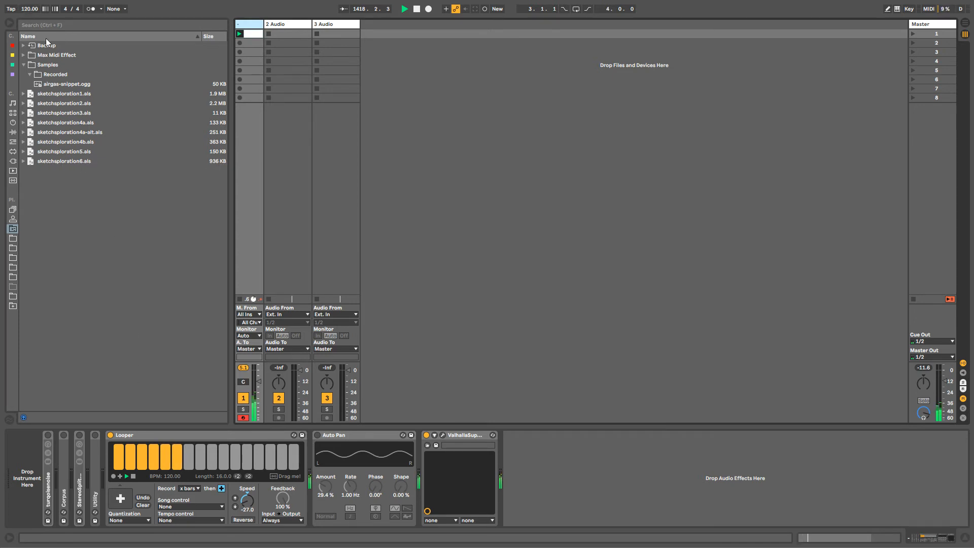
{"action": "left_click", "coordinate": [67, 161]}
{"action": "left_click", "coordinate": [180, 436]}
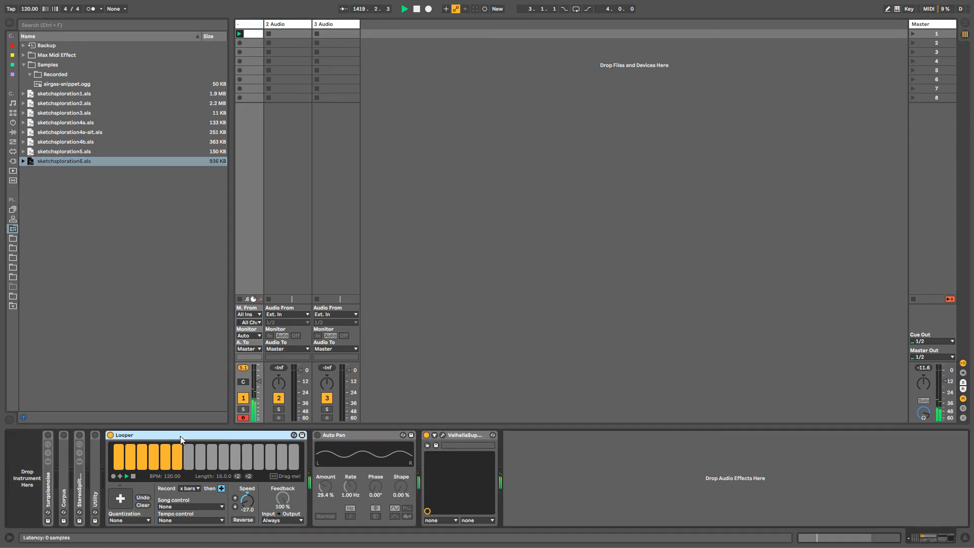
{"action": "mouse_move", "coordinate": [246, 504]}
{"action": "left_mouse_down"}
{"action": "mouse_move", "coordinate": [247, 487]}
{"action": "mouse_move", "coordinate": [242, 504]}
{"action": "left_mouse_up"}
{"action": "right_click", "coordinate": [249, 505]}
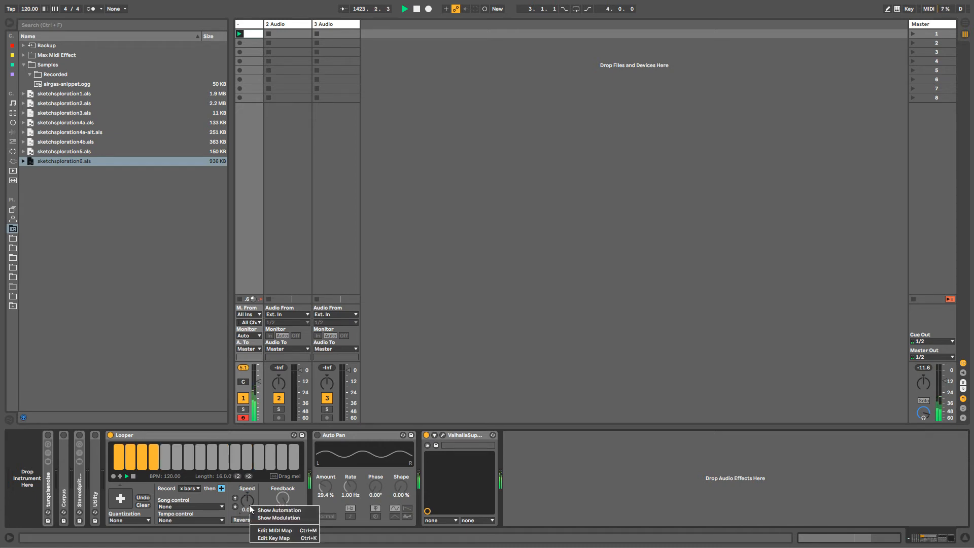
{"action": "left_click", "coordinate": [263, 517]}
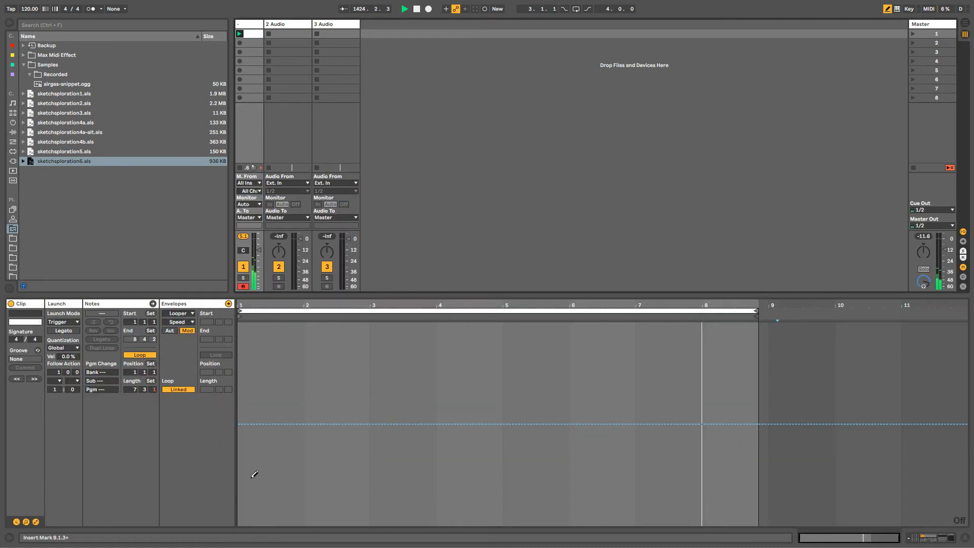
Draw a stepped Looper Speed modulation across the clip, mostly near the minimum, about -32% near bar 3.5 and positive from about bar 4.5 to 5.5.
{"action": "key", "text": "b"}
{"action": "left_click_drag", "start_coordinate": [267, 518], "coordinate": [430, 507]}
{"action": "mouse_move", "coordinate": [356, 518]}
{"action": "left_mouse_down"}
{"action": "mouse_move", "coordinate": [526, 508]}
{"action": "mouse_move", "coordinate": [530, 519]}
{"action": "left_mouse_up"}
{"action": "left_click_drag", "start_coordinate": [398, 489], "coordinate": [429, 490]}
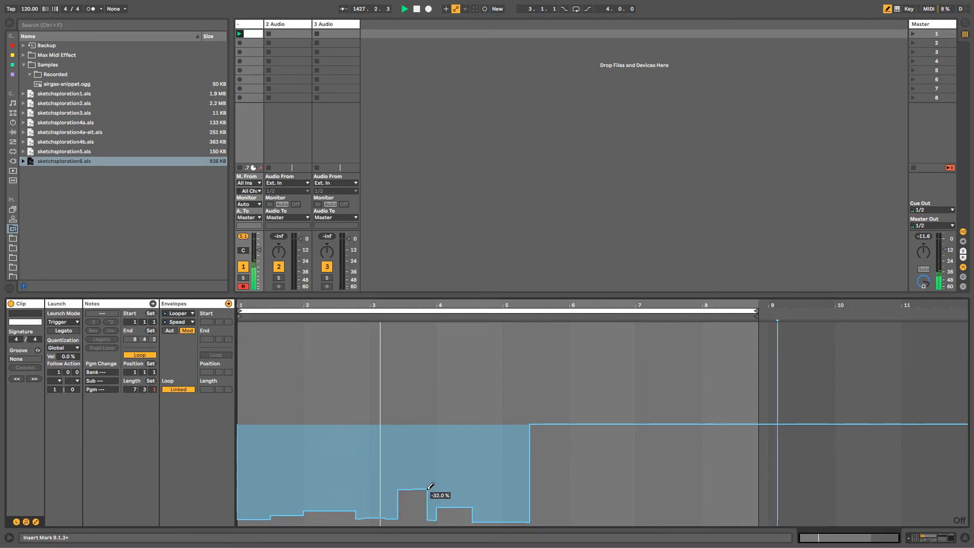
{"action": "left_click_drag", "start_coordinate": [334, 520], "coordinate": [347, 523]}
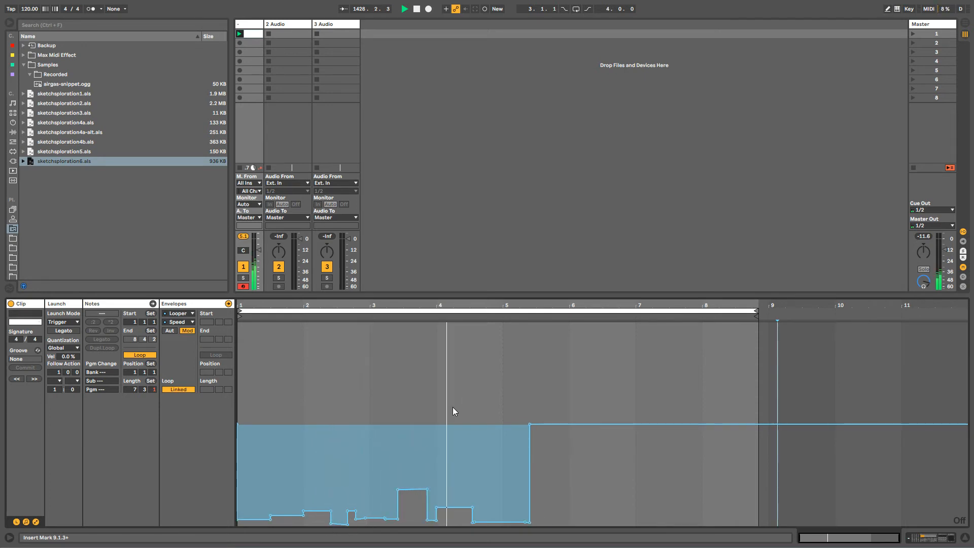
{"action": "left_click_drag", "start_coordinate": [472, 388], "coordinate": [558, 385]}
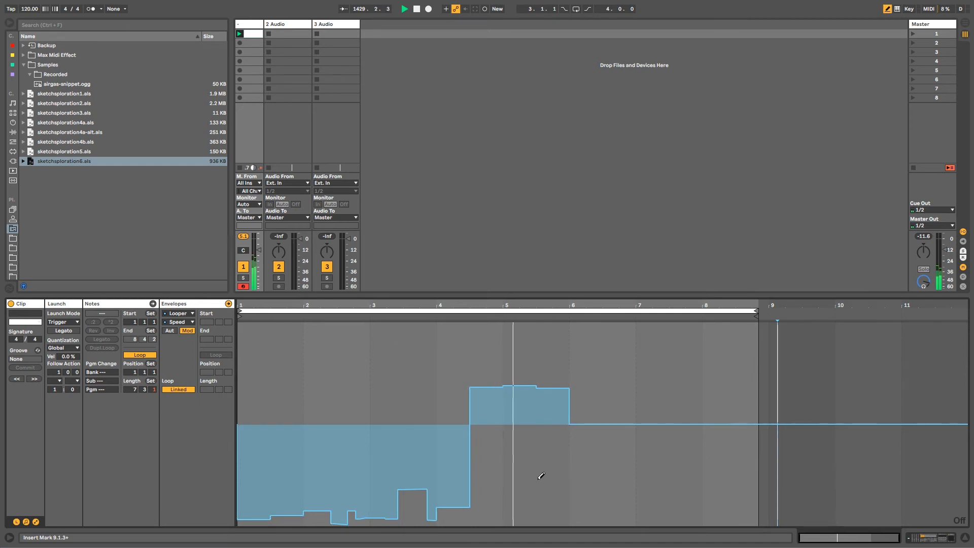
{"action": "left_click_drag", "start_coordinate": [543, 475], "coordinate": [646, 472]}
{"action": "left_click_drag", "start_coordinate": [572, 523], "coordinate": [802, 523]}
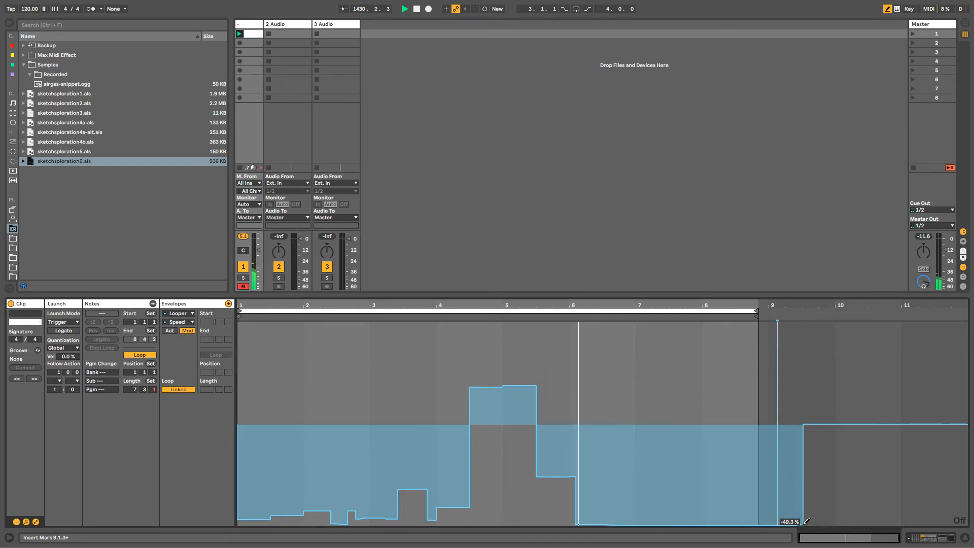
{"action": "mouse_move", "coordinate": [687, 516]}
{"action": "left_mouse_down"}
{"action": "mouse_move", "coordinate": [654, 519]}
{"action": "mouse_move", "coordinate": [760, 513]}
{"action": "left_mouse_up"}
{"action": "key", "text": "b"}
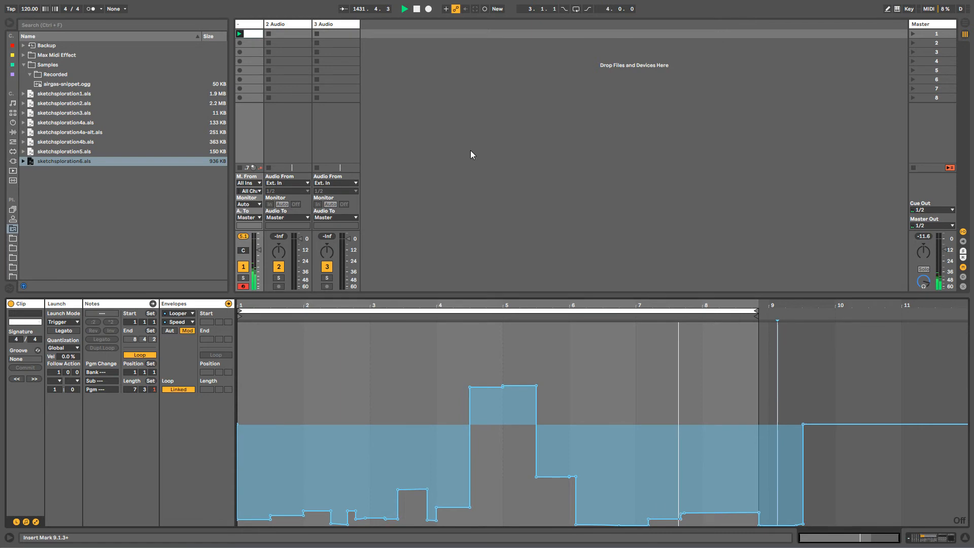
Return to the first track's devices, turn on the Looper's Reverse, and show the clip's automation envelope for Reverse.
{"action": "left_click", "coordinate": [248, 23]}
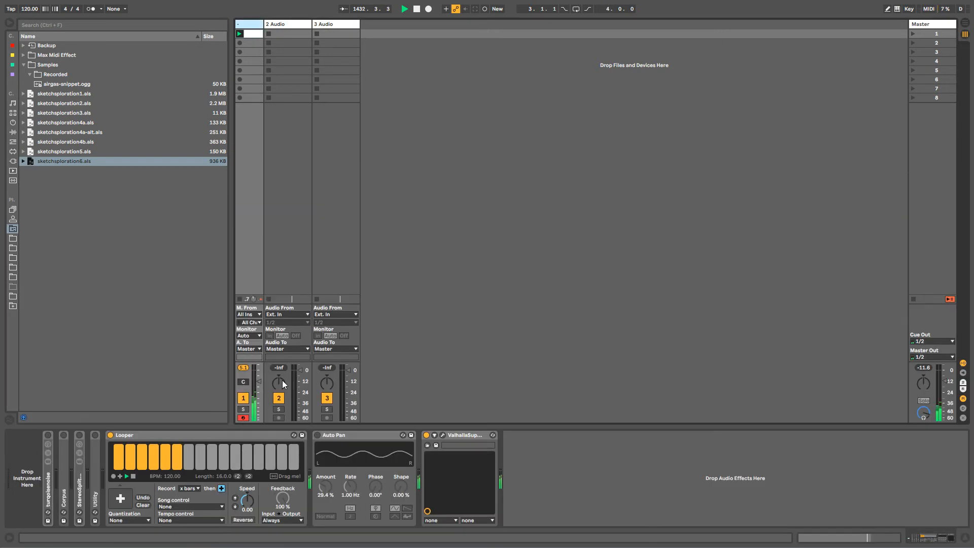
{"action": "left_click", "coordinate": [169, 434]}
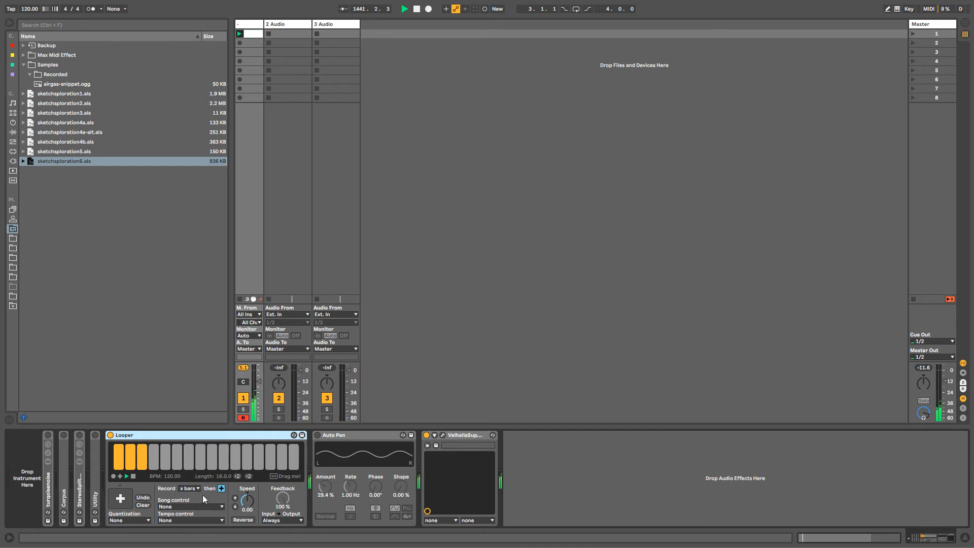
{"action": "left_click", "coordinate": [240, 519]}
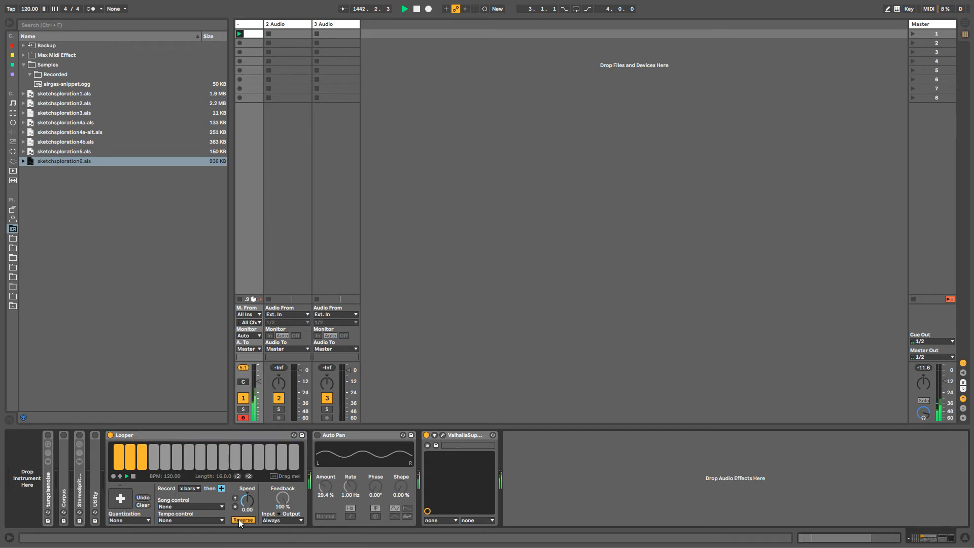
{"action": "right_click", "coordinate": [239, 519]}
{"action": "left_click", "coordinate": [256, 526]}
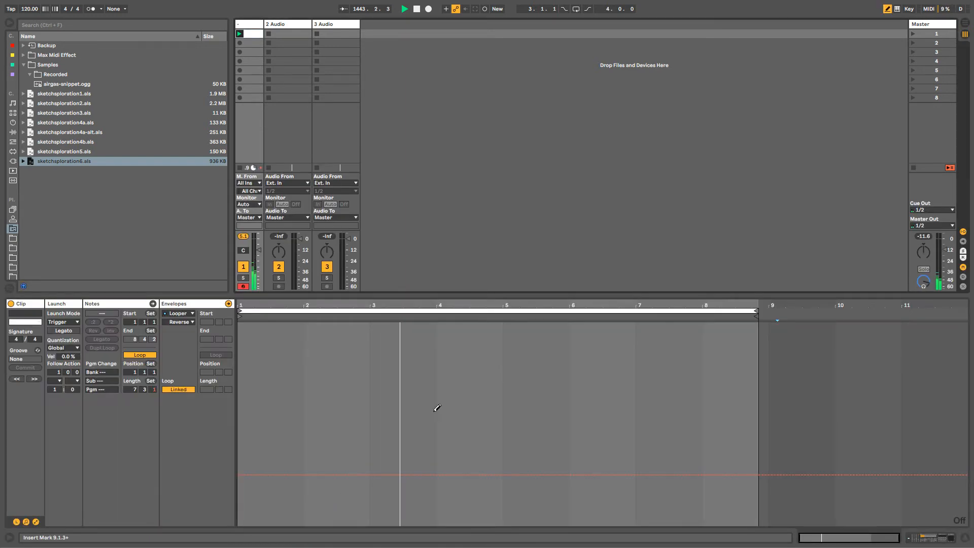
Draw ten On segments of varying length, separated by Off gaps, in the Looper Reverse envelope across the clip's loop.
{"action": "mouse_move", "coordinate": [429, 374]}
{"action": "left_mouse_down"}
{"action": "mouse_move", "coordinate": [513, 380]}
{"action": "mouse_move", "coordinate": [489, 478]}
{"action": "mouse_move", "coordinate": [563, 498]}
{"action": "left_mouse_up"}
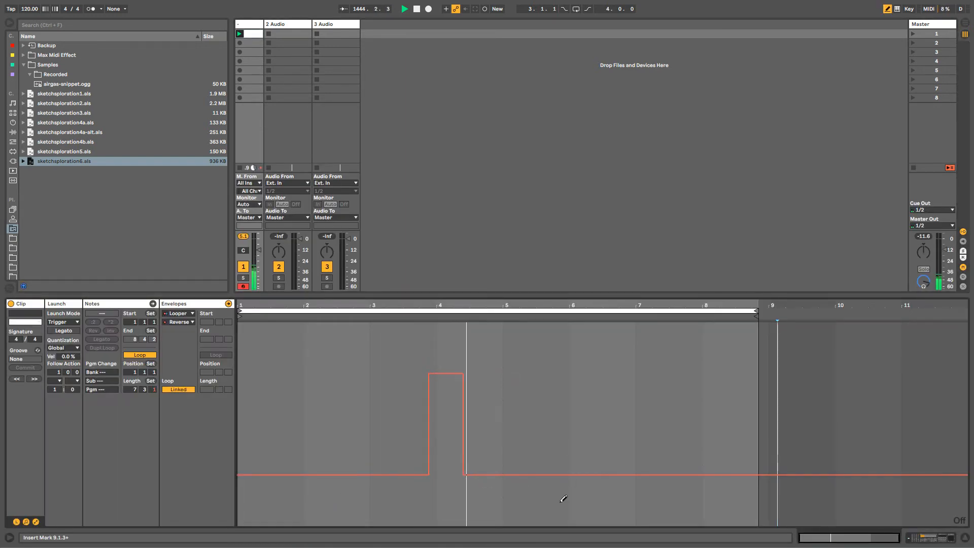
{"action": "left_click_drag", "start_coordinate": [550, 374], "coordinate": [600, 375]}
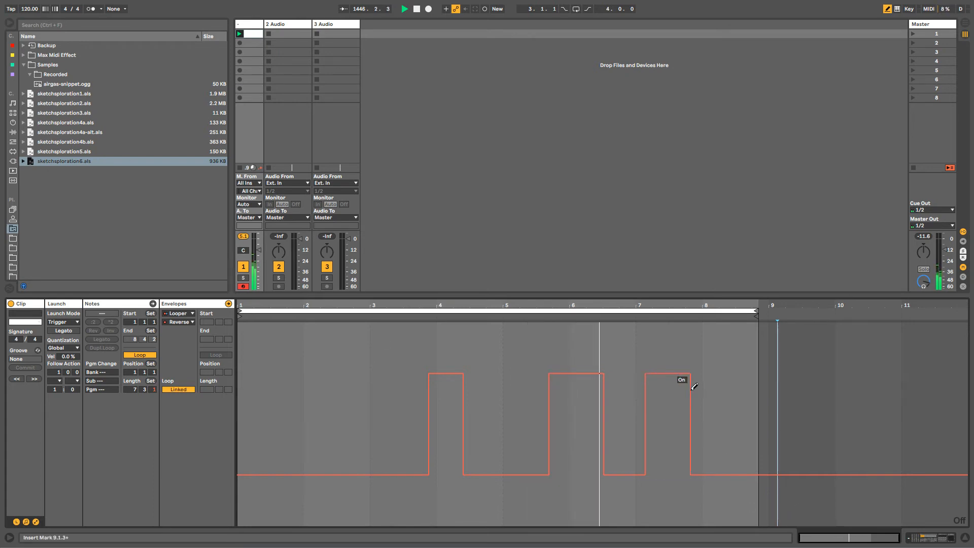
{"action": "left_click_drag", "start_coordinate": [687, 374], "coordinate": [739, 371]}
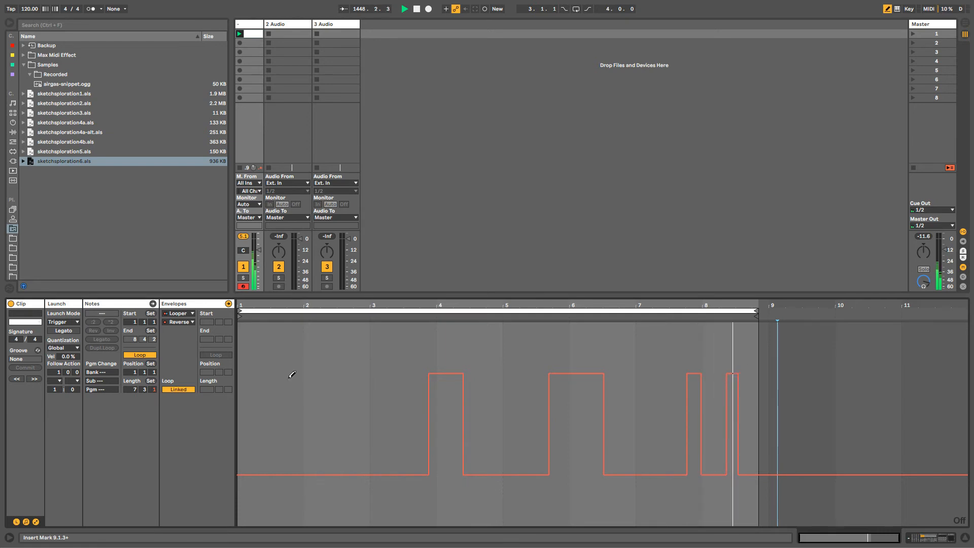
{"action": "left_click_drag", "start_coordinate": [269, 374], "coordinate": [330, 374]}
{"action": "left_click", "coordinate": [312, 474]}
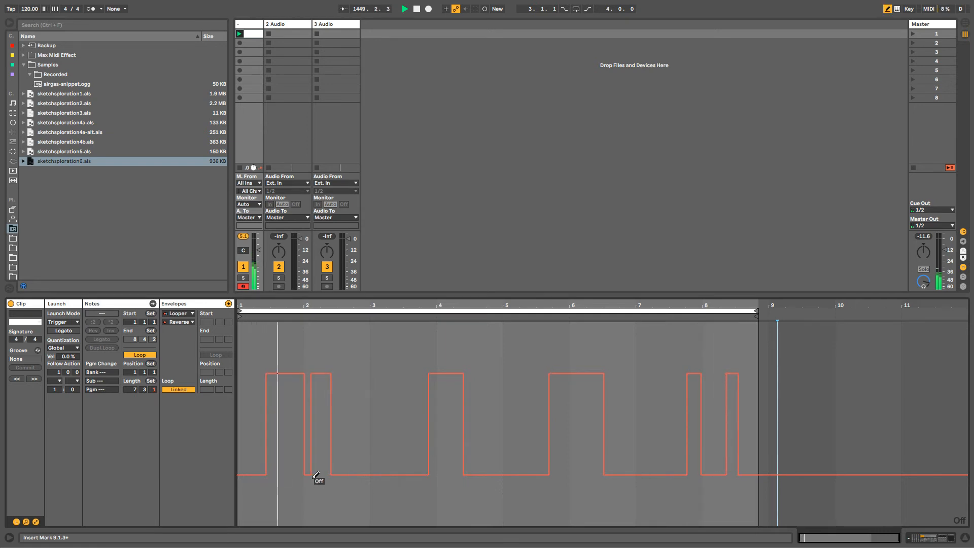
{"action": "left_click", "coordinate": [391, 374]}
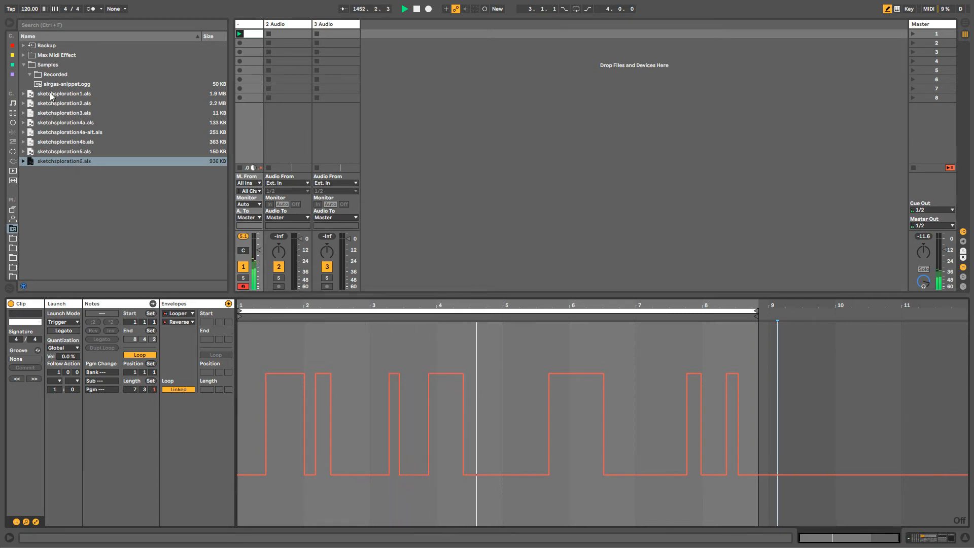
{"action": "left_click", "coordinate": [622, 373]}
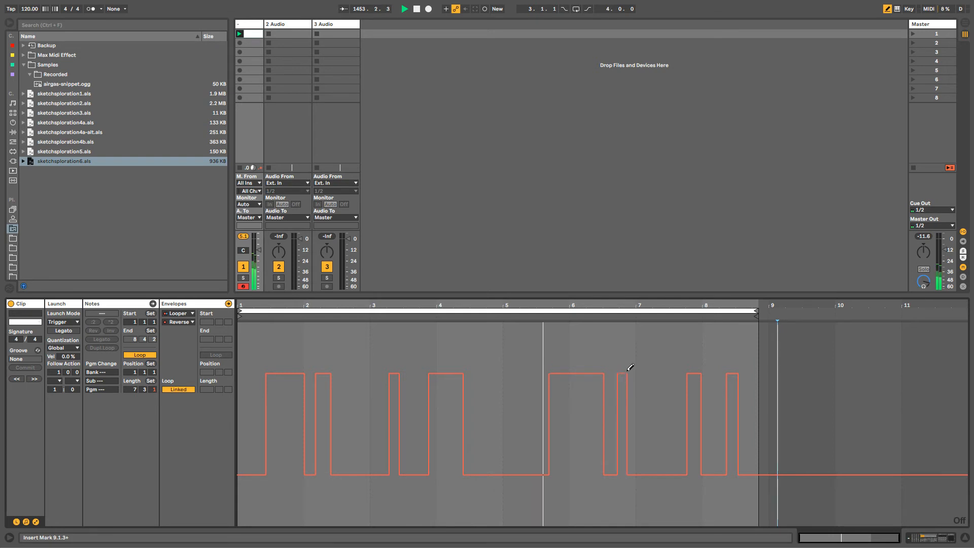
{"action": "left_click", "coordinate": [662, 374]}
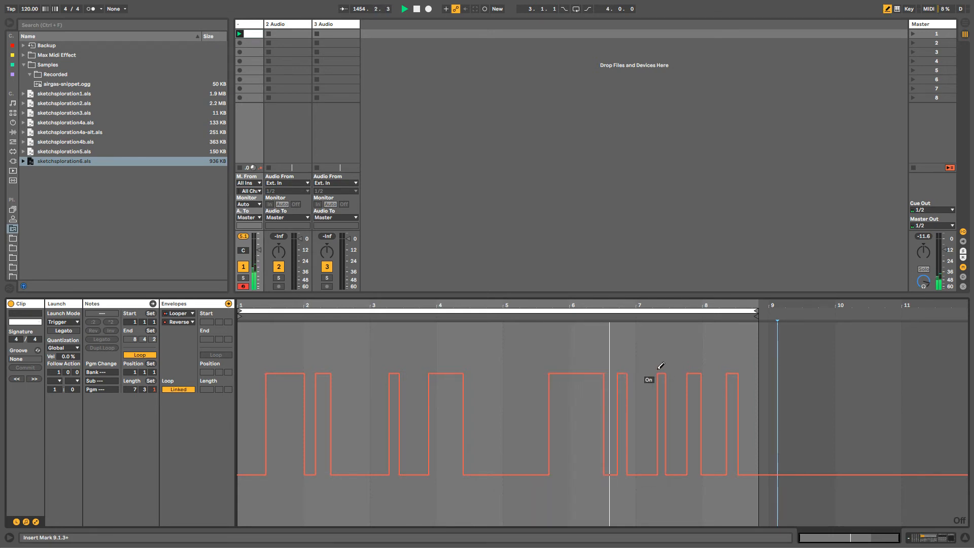
{"action": "left_click", "coordinate": [530, 373]}
{"action": "key", "text": "b"}
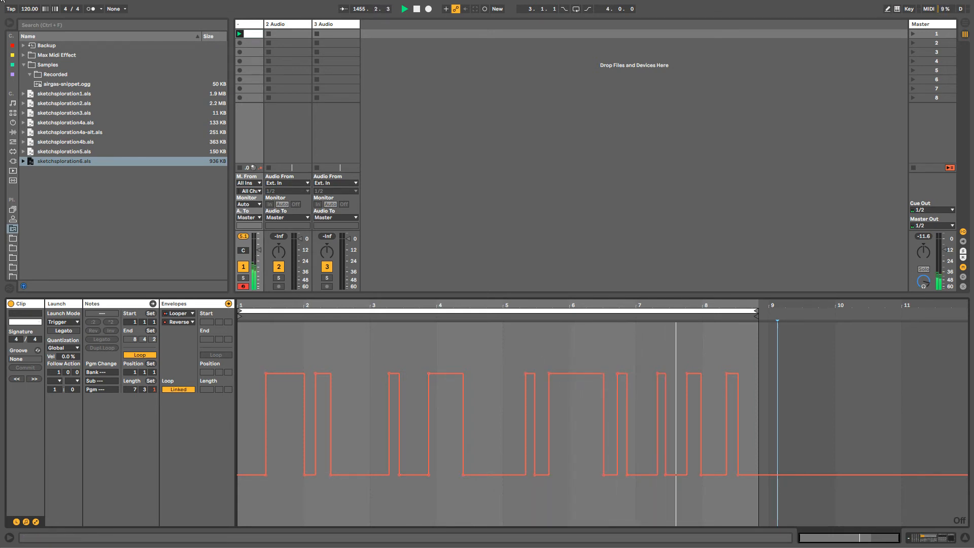
Return to the first track's devices, turn on Auto Pan, and set its Amount to 100% and Rate to 0.36 Hz.
{"action": "left_click", "coordinate": [38, 66]}
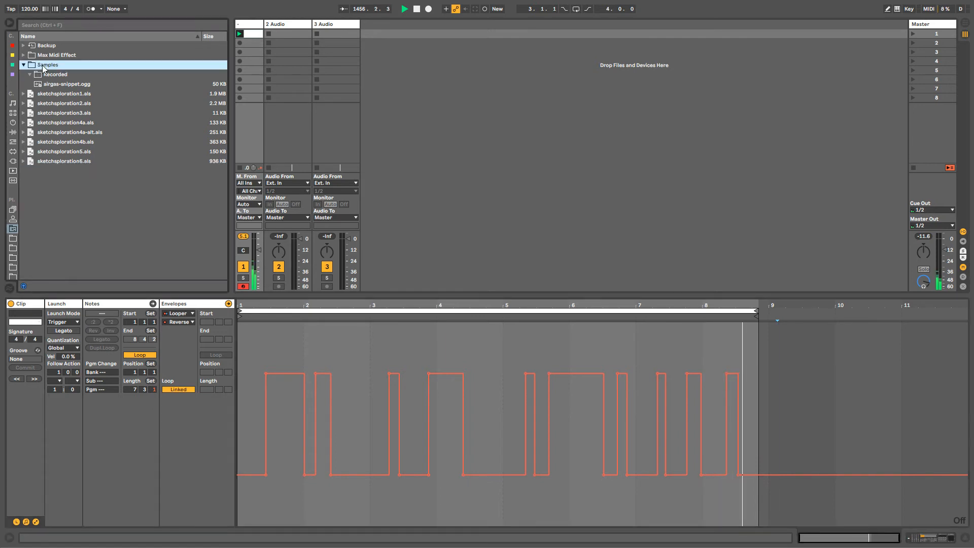
{"action": "key", "text": "shift+Tab"}
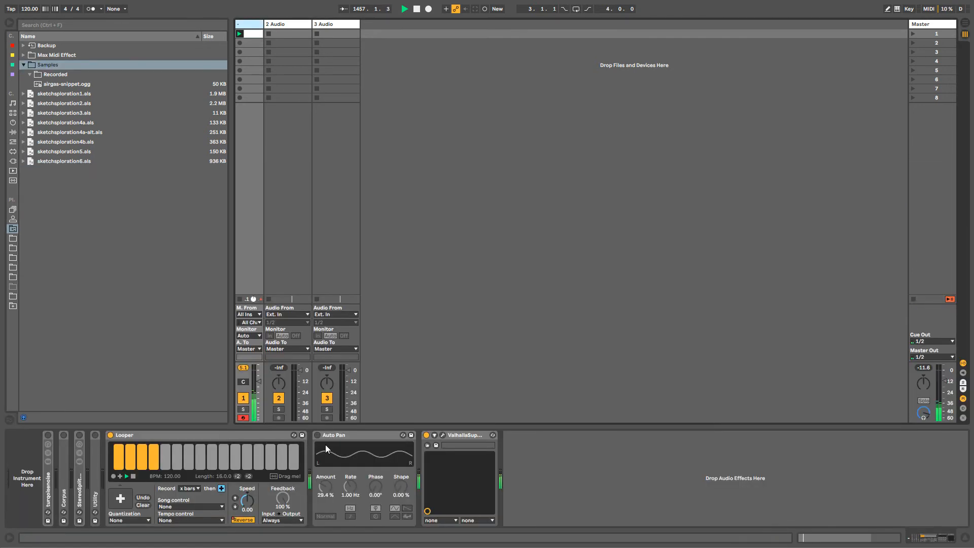
{"action": "left_click", "coordinate": [236, 437]}
{"action": "left_click", "coordinate": [10, 4]}
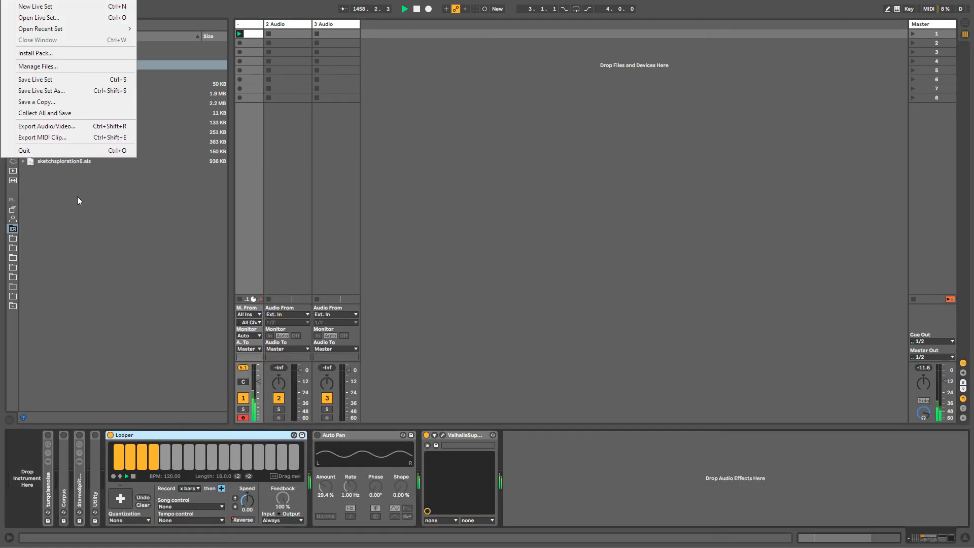
{"action": "left_click", "coordinate": [229, 197]}
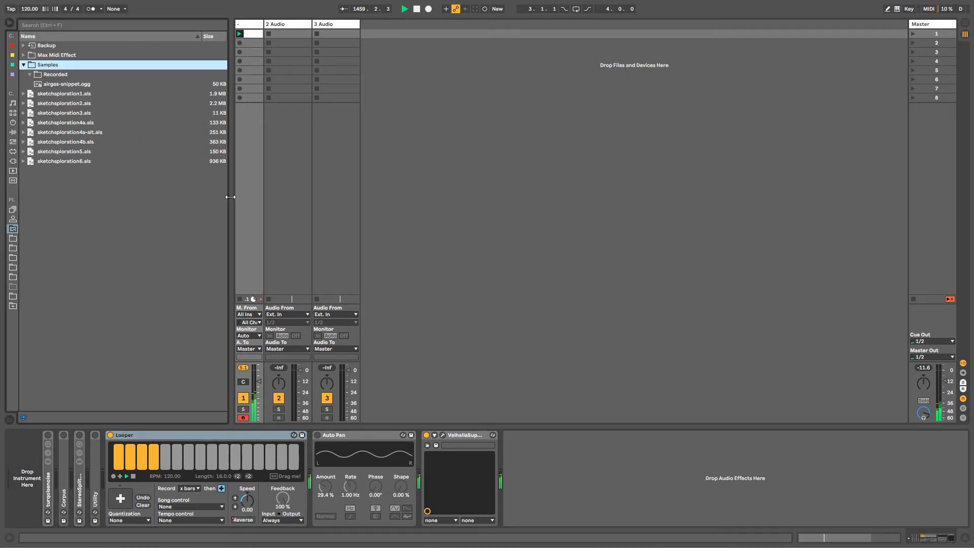
{"action": "left_click", "coordinate": [185, 440]}
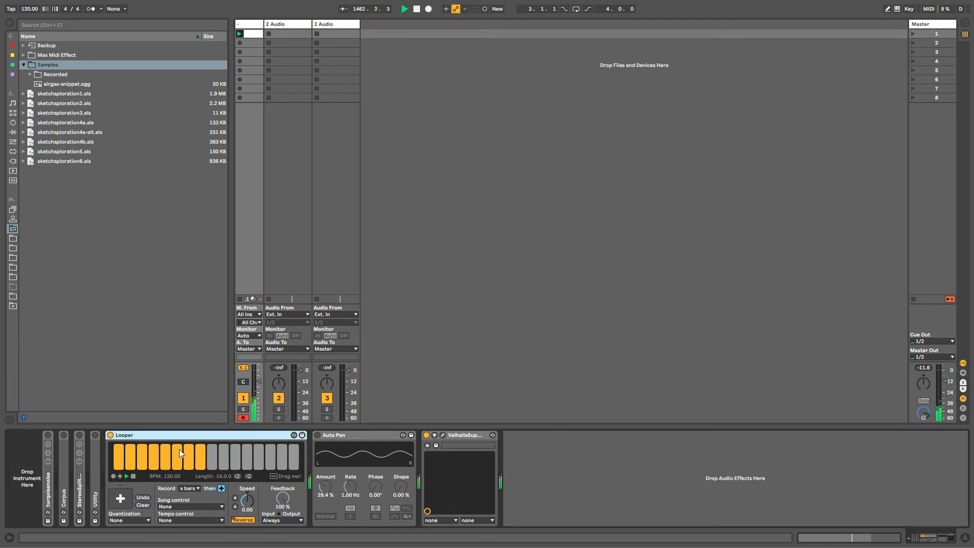
{"action": "left_click", "coordinate": [351, 436]}
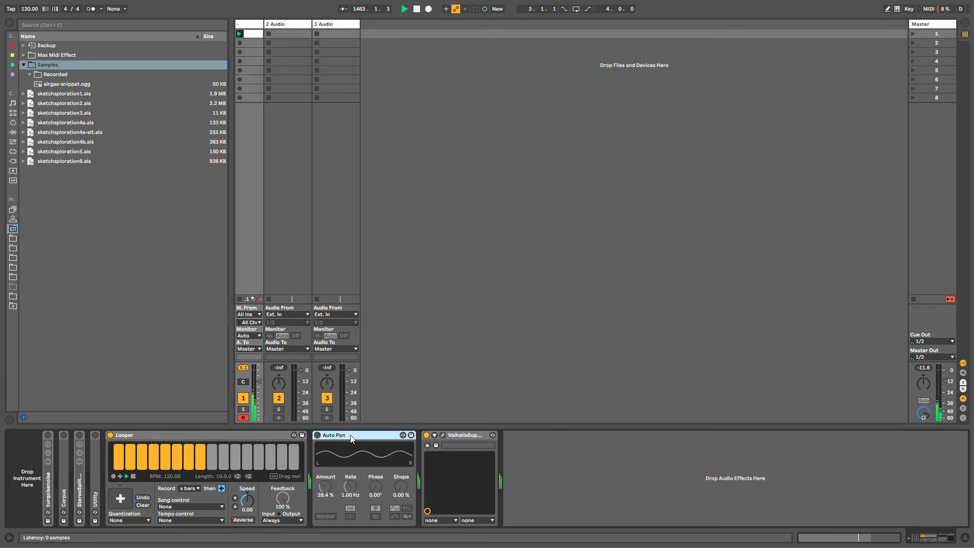
{"action": "left_click", "coordinate": [317, 435]}
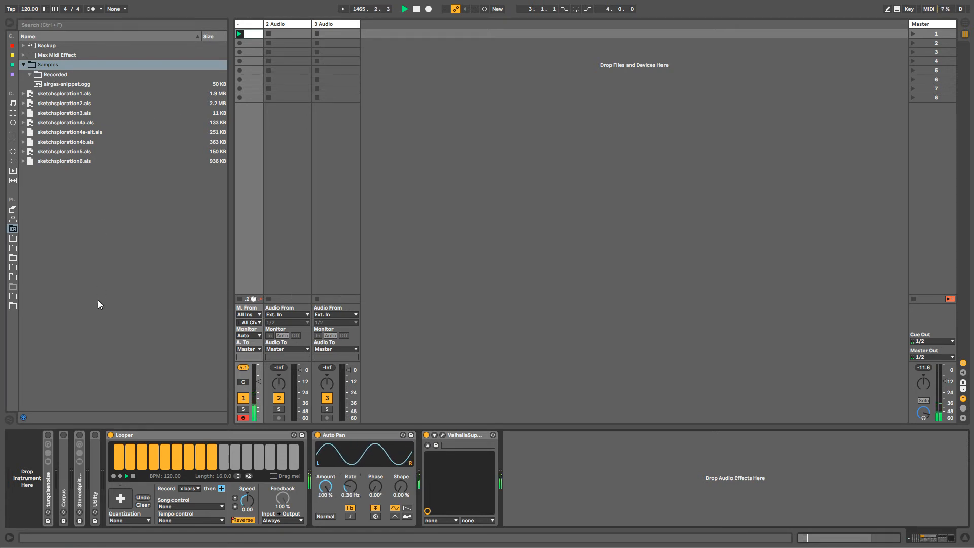
{"action": "left_click", "coordinate": [280, 24]}
{"action": "left_click", "coordinate": [335, 24]}
{"action": "left_click", "coordinate": [251, 24]}
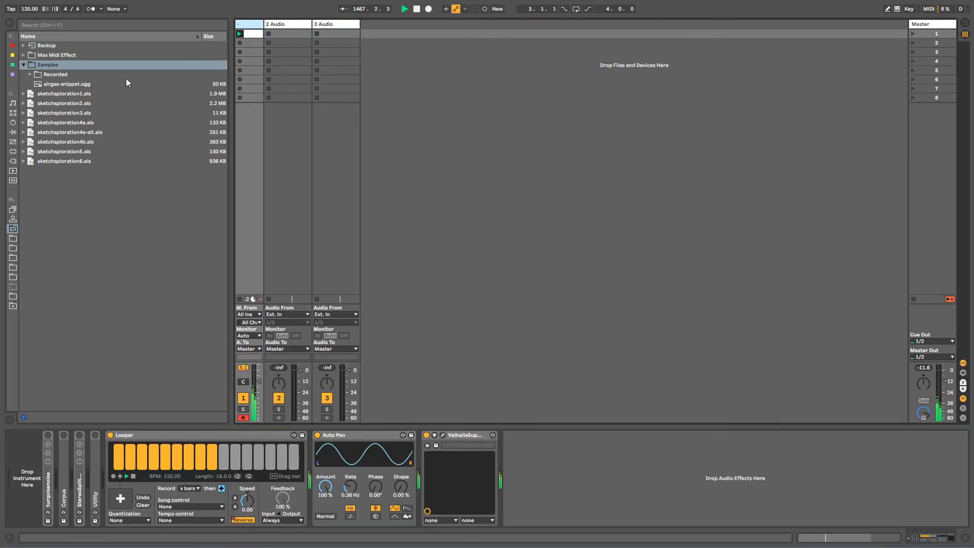
{"action": "left_click", "coordinate": [155, 434]}
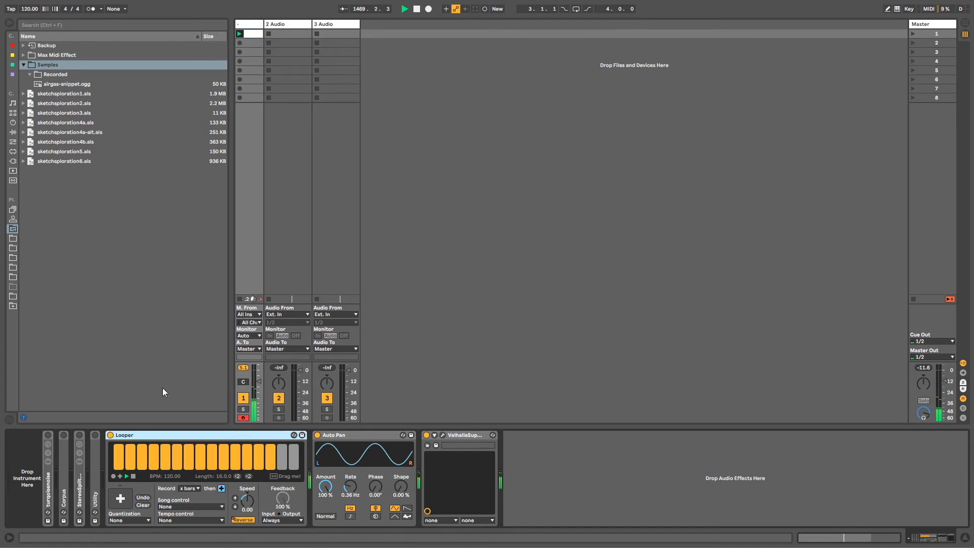
{"action": "double_click", "coordinate": [165, 436]}
{"action": "double_click", "coordinate": [111, 448]}
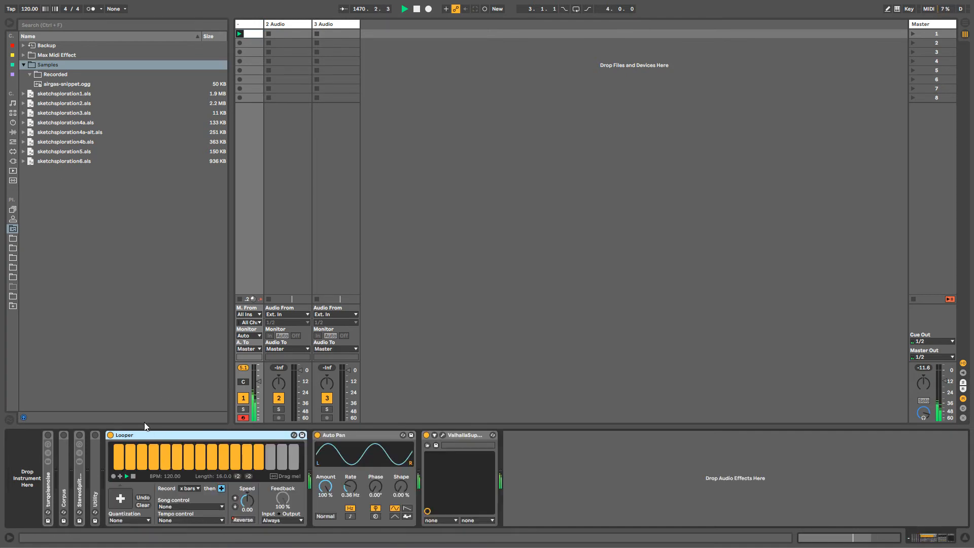
{"action": "double_click", "coordinate": [145, 435]}
{"action": "double_click", "coordinate": [108, 445]}
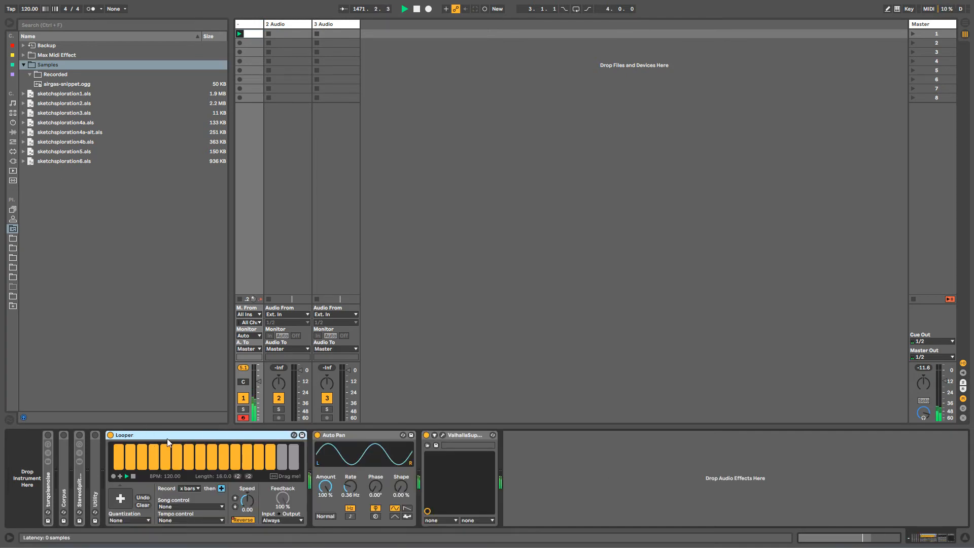
{"action": "left_click", "coordinate": [456, 435]}
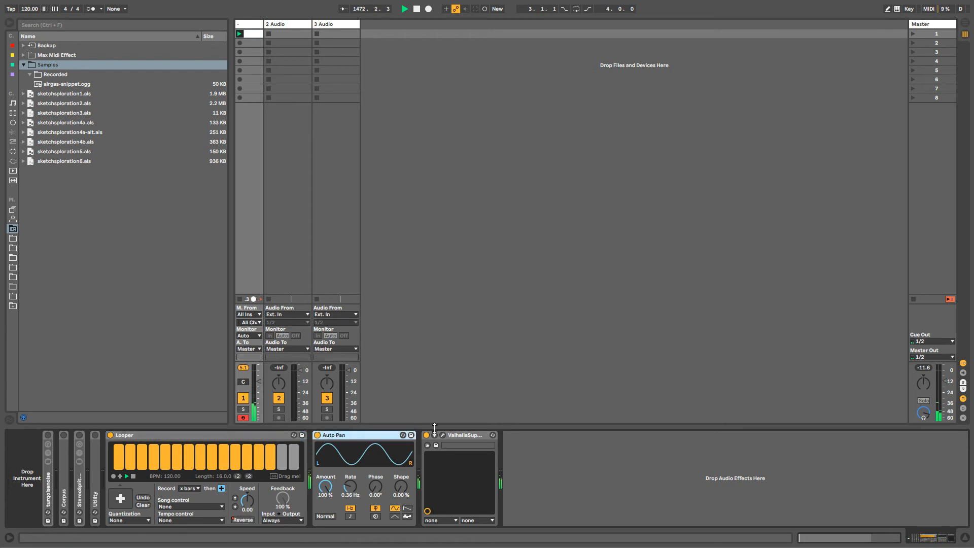
{"action": "left_click", "coordinate": [266, 437]}
{"action": "left_click", "coordinate": [333, 436]}
{"action": "left_click", "coordinate": [252, 437]}
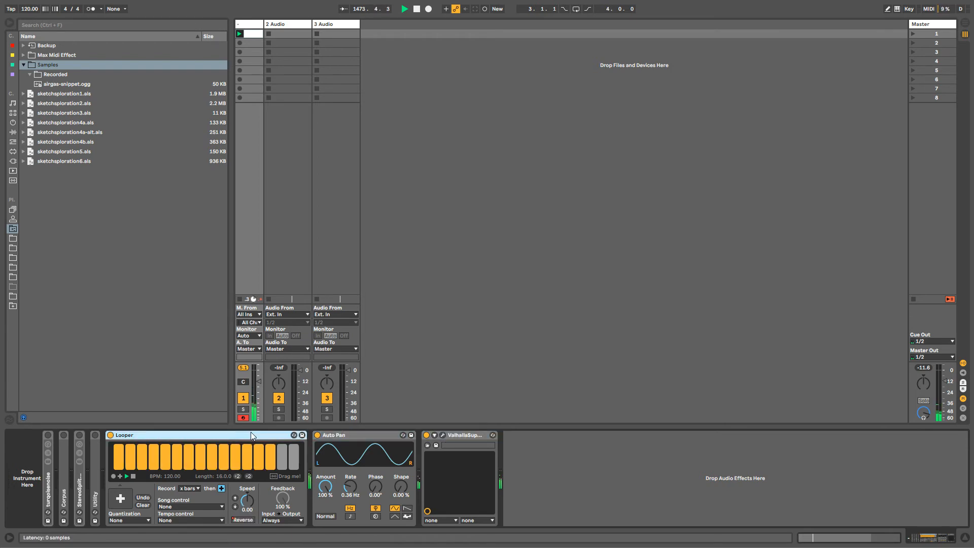
{"action": "left_click", "coordinate": [247, 501]}
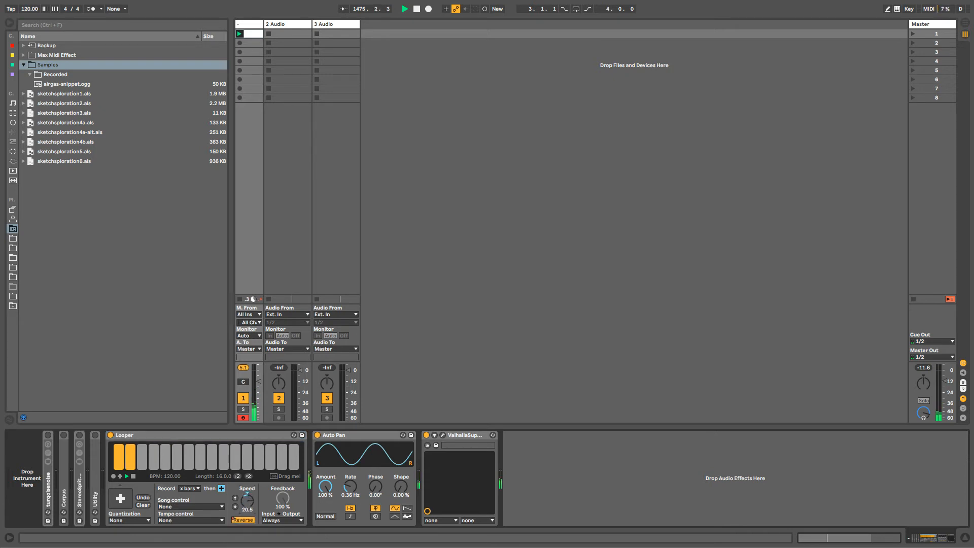
{"action": "right_click", "coordinate": [249, 500]}
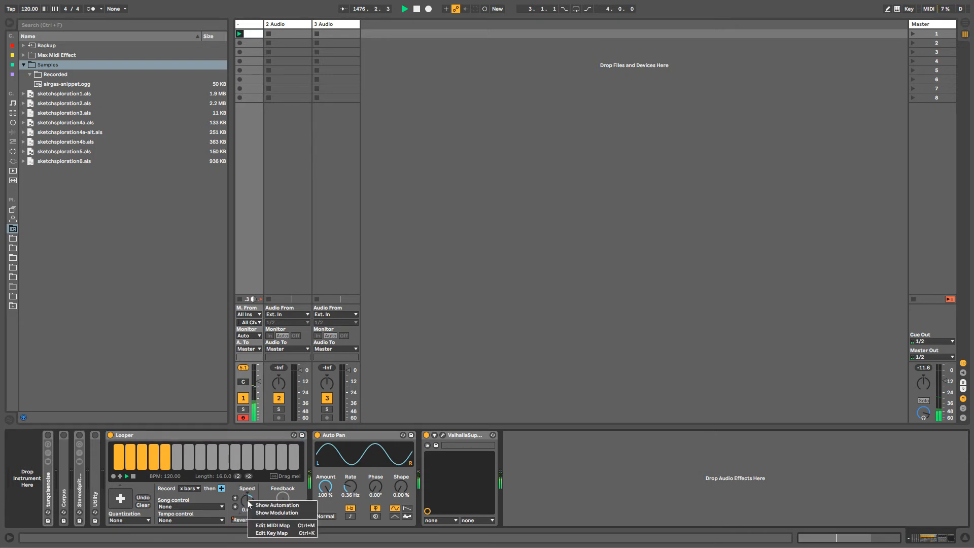
Group the first track's Looper into an Audio Effect Rack.
{"action": "left_click", "coordinate": [200, 431]}
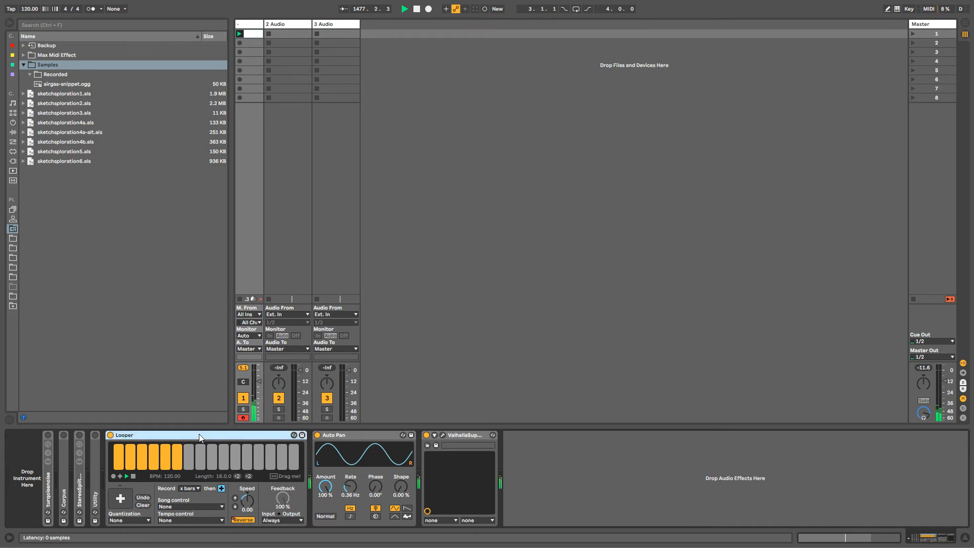
{"action": "key", "text": "ctrl+g"}
{"action": "left_click", "coordinate": [111, 445]}
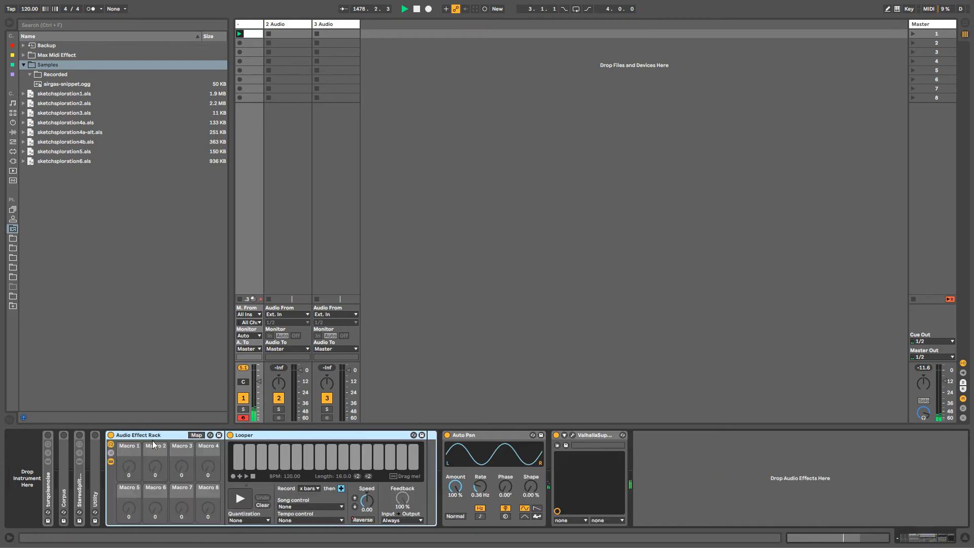
Start the grouped Looper playing and show the clip's automation envelope for the Looper's State.
{"action": "left_click", "coordinate": [197, 435]}
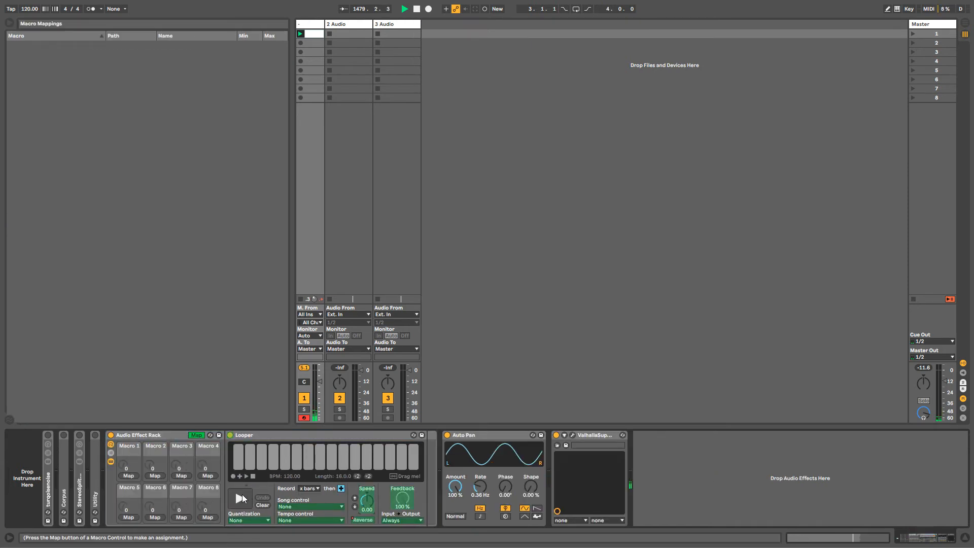
{"action": "left_click", "coordinate": [241, 498]}
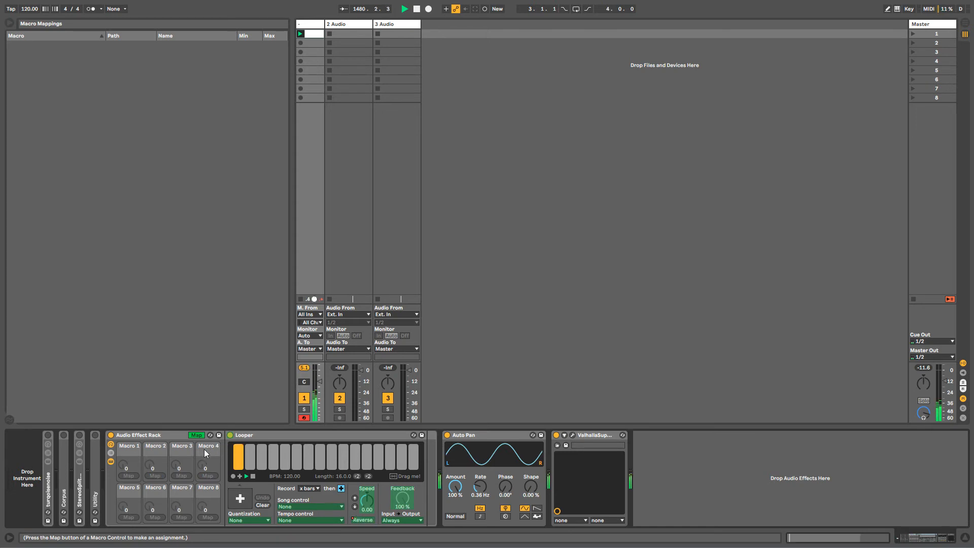
{"action": "left_click", "coordinate": [151, 435]}
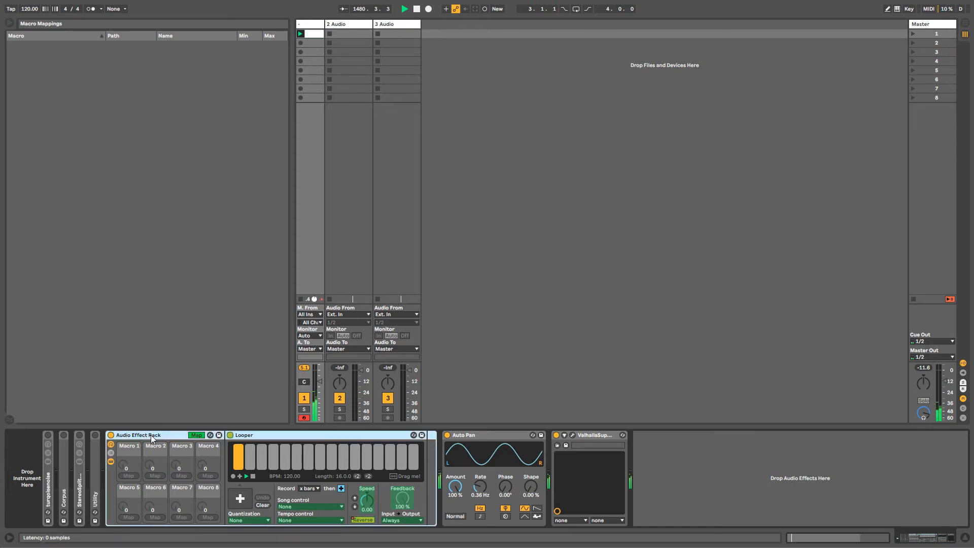
{"action": "right_click", "coordinate": [246, 475]}
{"action": "left_click", "coordinate": [250, 479]}
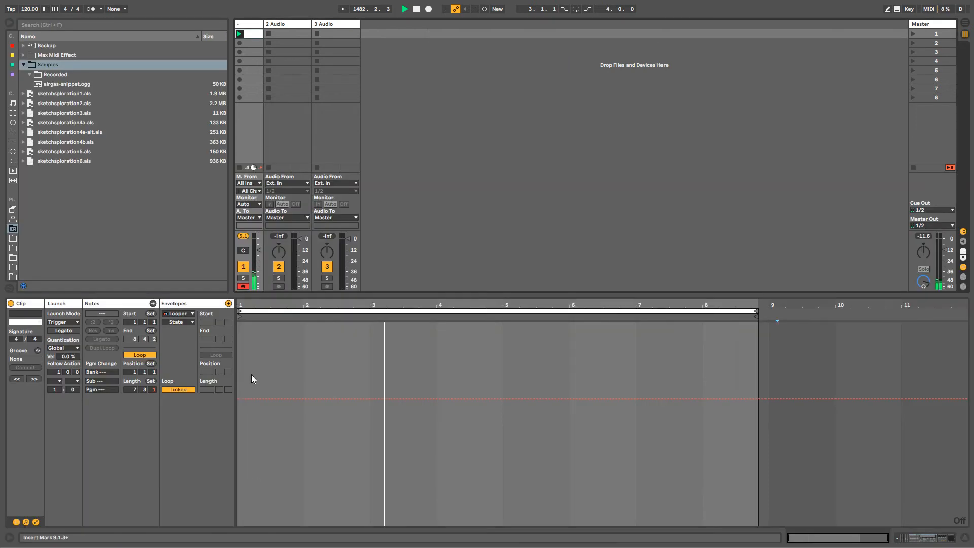
Draw a short drop to the lowest value at the clip's start in the Looper State envelope.
{"action": "key", "text": "b"}
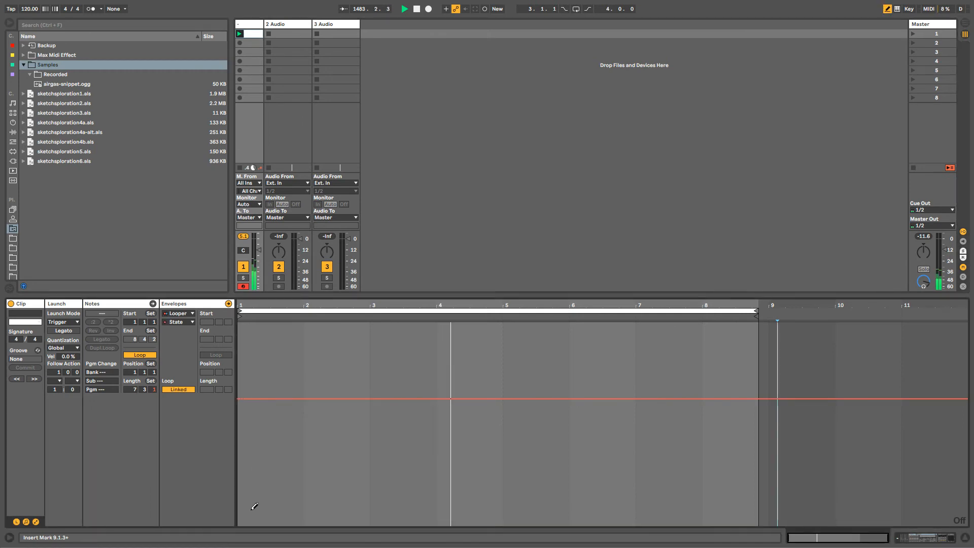
{"action": "left_click", "coordinate": [242, 501]}
{"action": "key", "text": "b"}
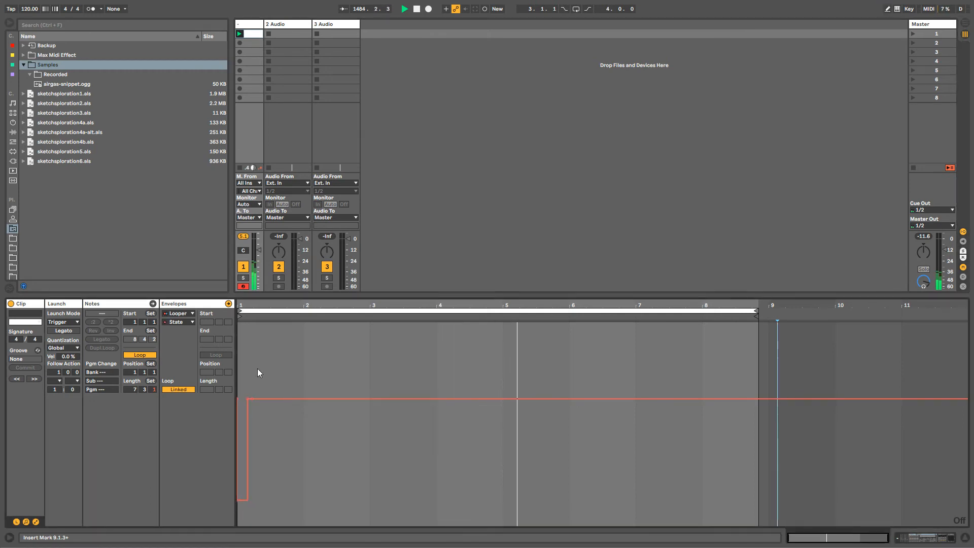
Try drawing two short drops to one level below Play between about beats 1.2 and 1.3 in the State envelope.
{"action": "key", "text": "b"}
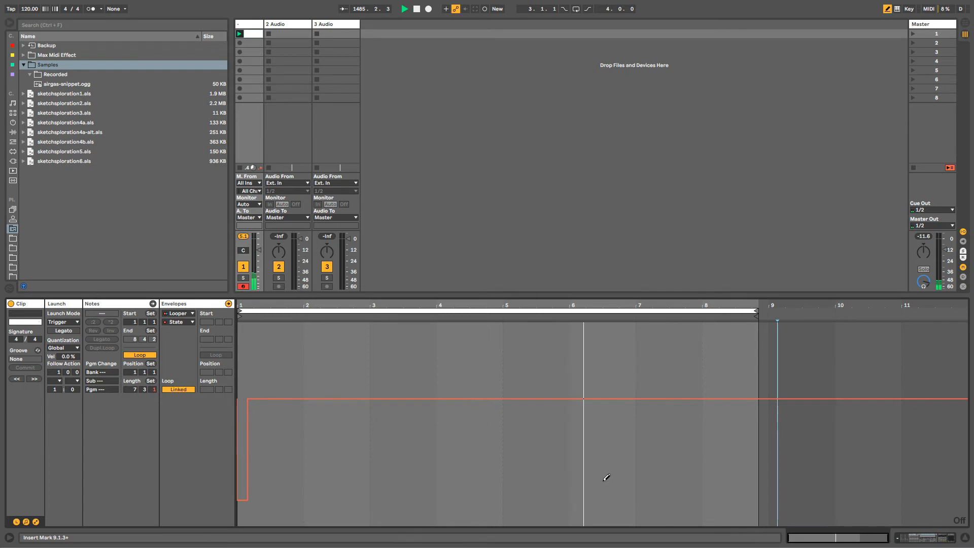
{"action": "key", "text": "b"}
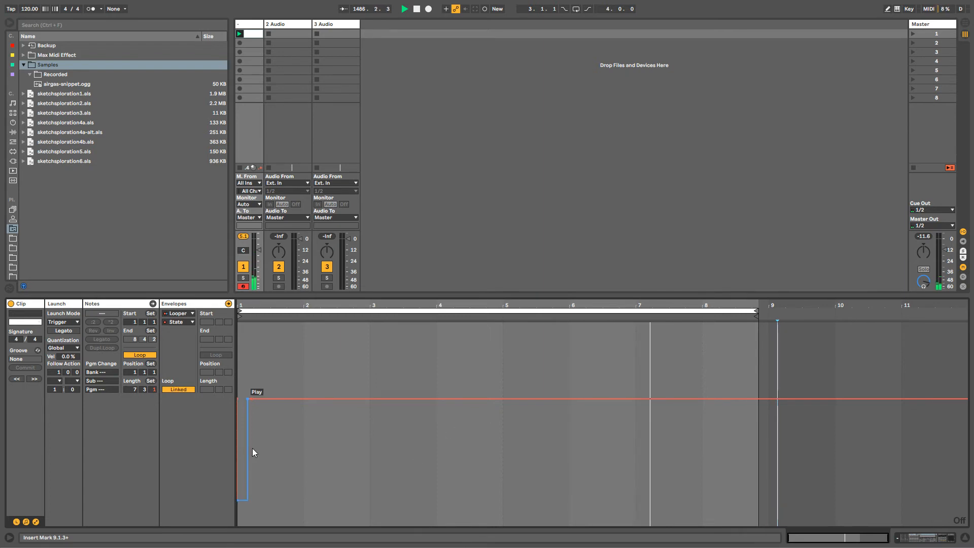
{"action": "key", "text": "b"}
{"action": "left_click", "coordinate": [262, 449]}
{"action": "left_click", "coordinate": [273, 449]}
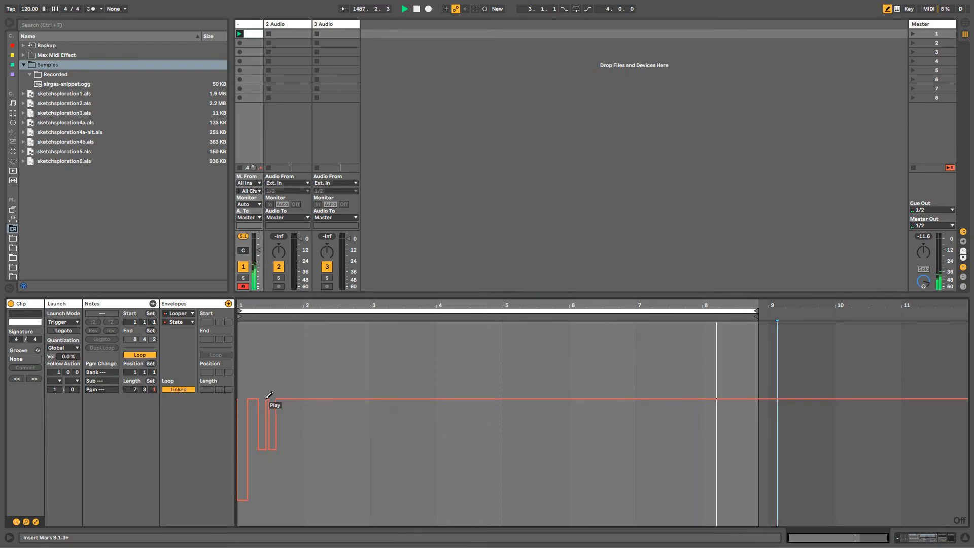
{"action": "key", "text": "b"}
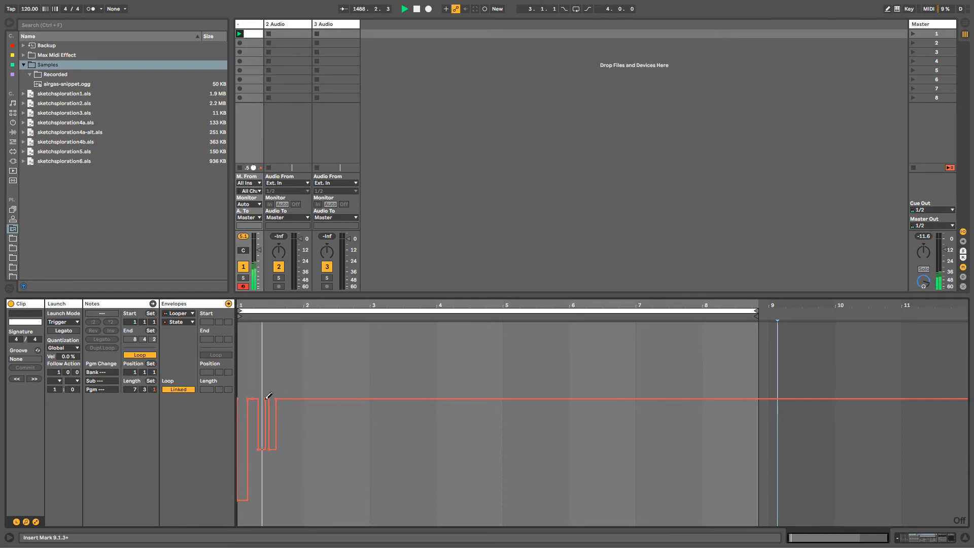
{"action": "left_click", "coordinate": [261, 395]}
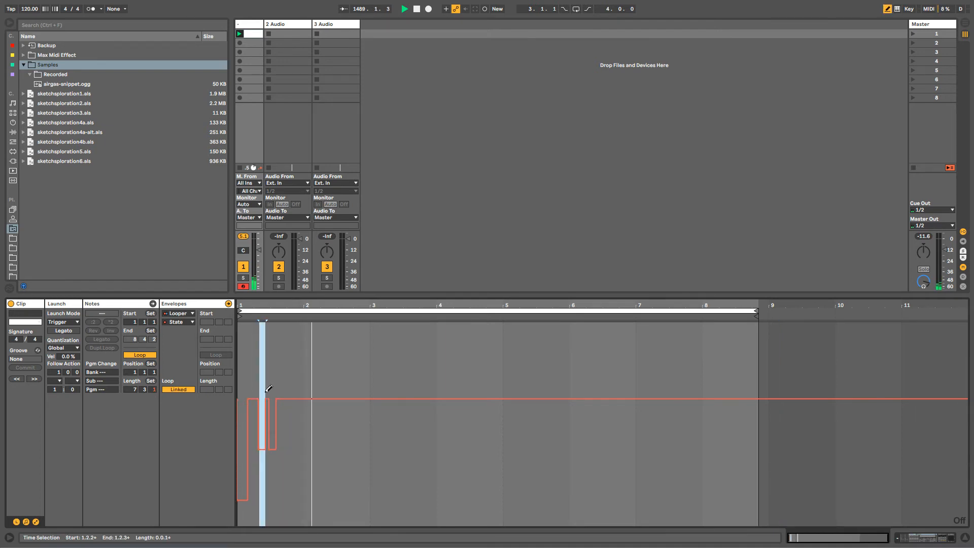
Check the Looper in the first track's devices, reopen the clip, and remove the two short drops from its State envelope.
{"action": "left_click", "coordinate": [249, 162]}
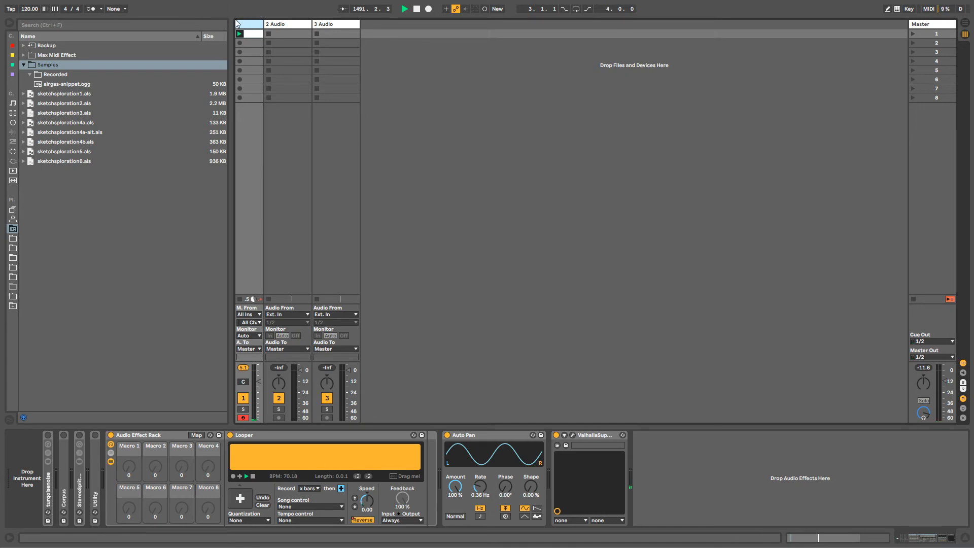
{"action": "left_click", "coordinate": [249, 35]}
{"action": "key", "text": "b"}
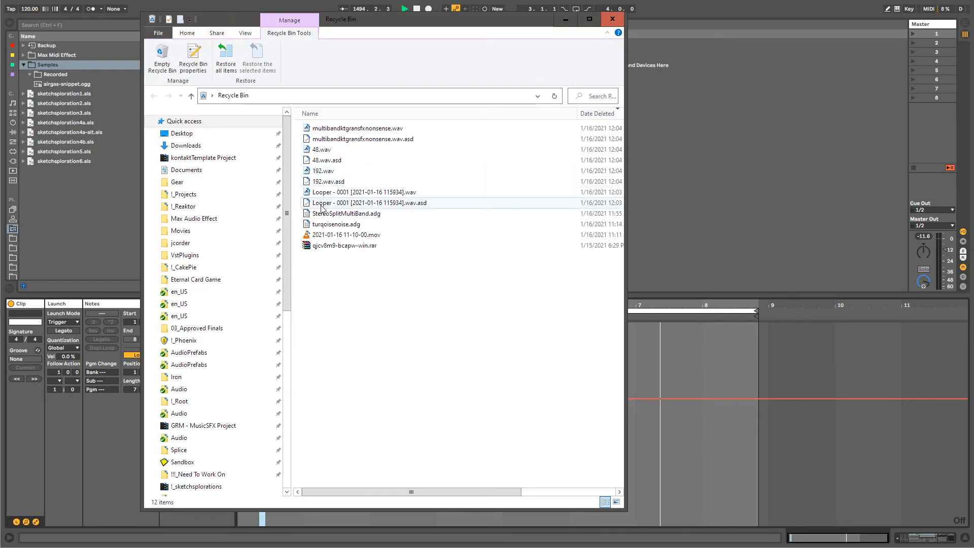
Restore multibandktgransfxnonsense.wav from the Windows Recycle Bin and return to Live.
{"action": "left_click", "coordinate": [325, 129]}
{"action": "right_click", "coordinate": [321, 130]}
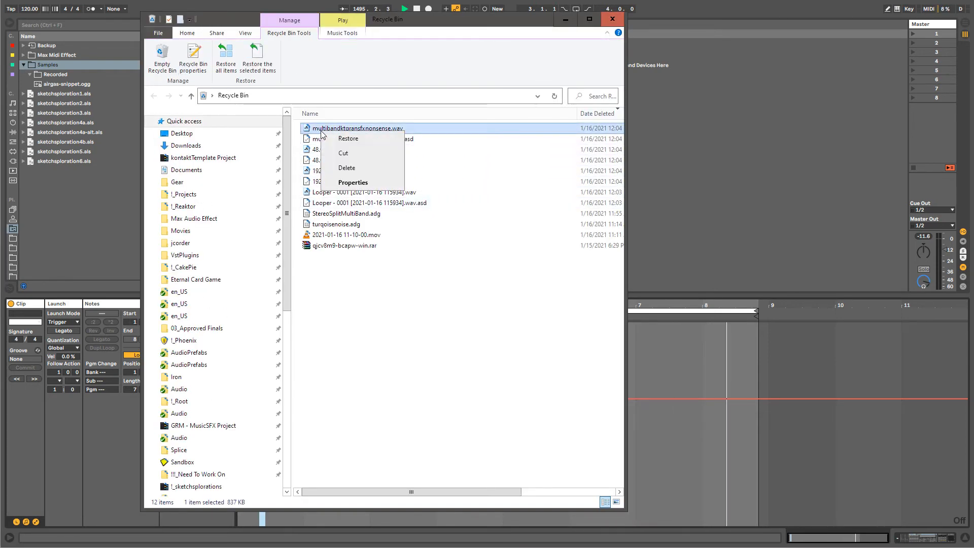
{"action": "left_click", "coordinate": [331, 139]}
{"action": "left_click", "coordinate": [613, 19]}
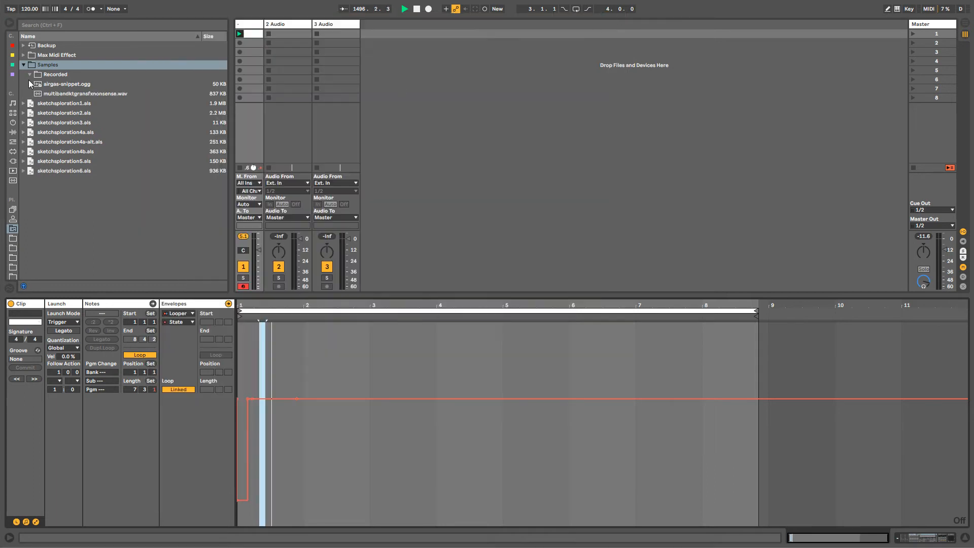
Load multibandktgransfxnonsense.wav into the first track's Looper and clear the Looper's buffer.
{"action": "left_click", "coordinate": [250, 27]}
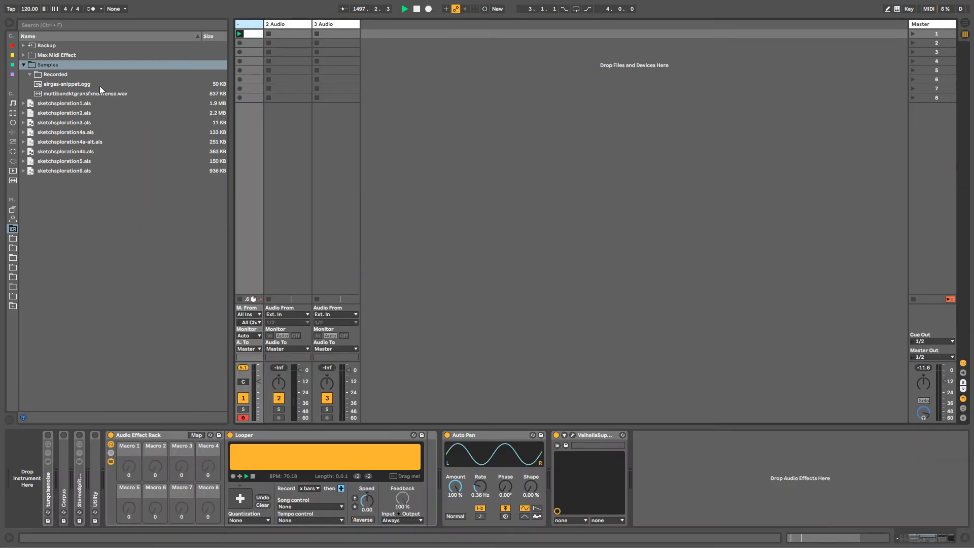
{"action": "left_click_drag", "start_coordinate": [85, 92], "coordinate": [262, 455]}
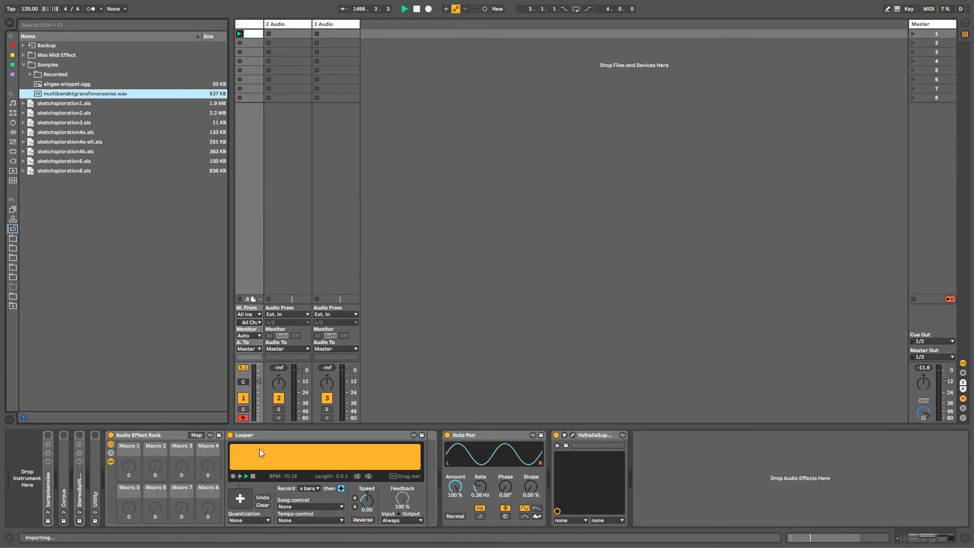
{"action": "left_click", "coordinate": [264, 506]}
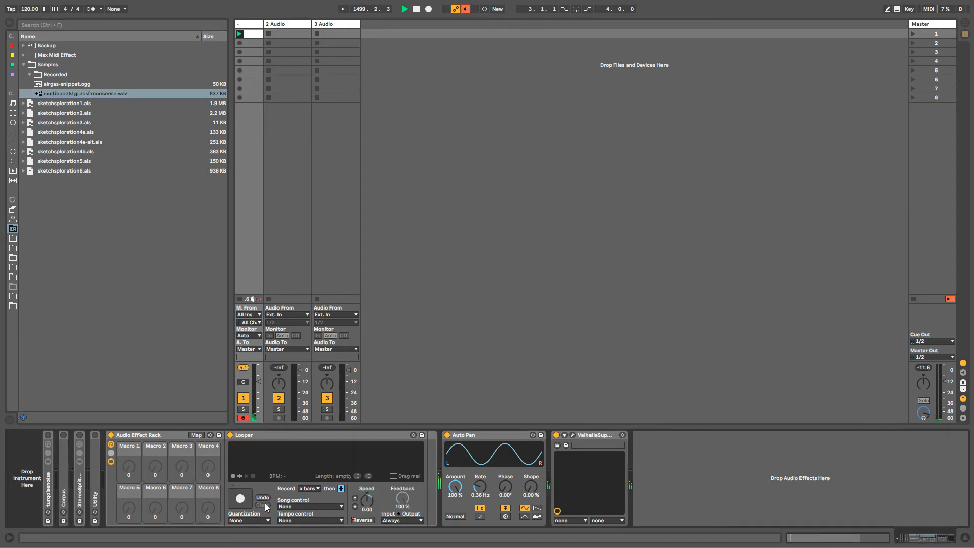
Reload multibandktgransfxnonsense.wav into the first track's empty Looper and reopen the clip's State envelope.
{"action": "left_click_drag", "start_coordinate": [36, 93], "coordinate": [273, 463]}
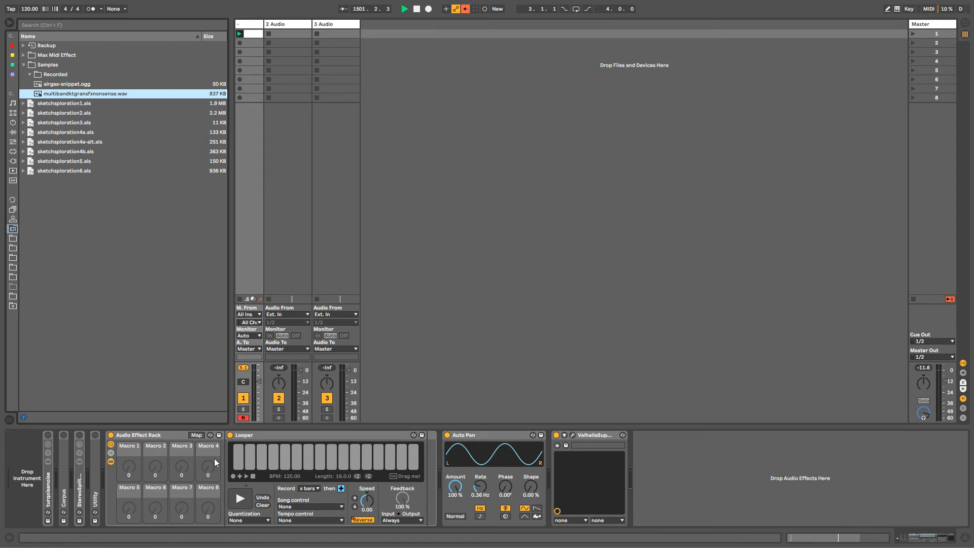
{"action": "right_click", "coordinate": [246, 476]}
{"action": "left_click", "coordinate": [276, 481]}
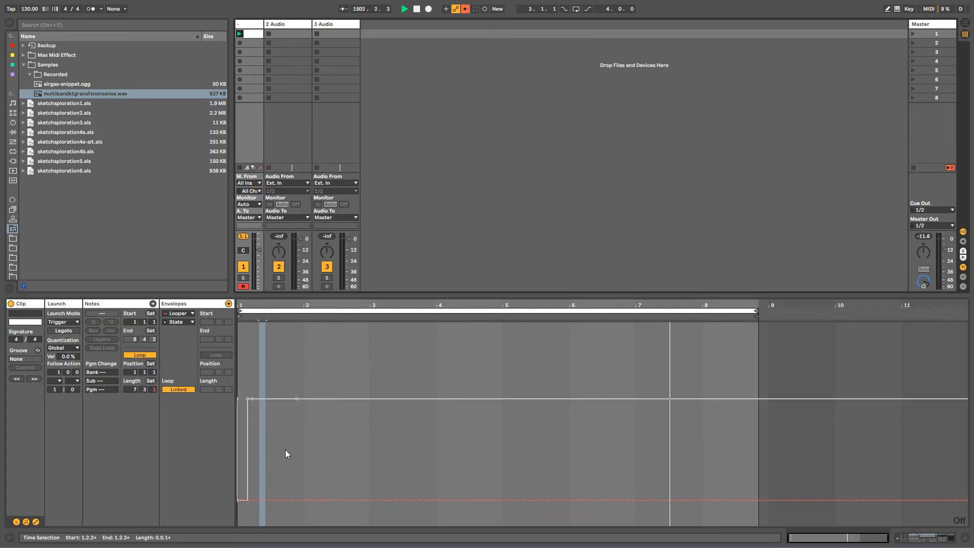
Unlink the State envelope's loop from the clip and set the envelope loop's start to 1.2.2.
{"action": "left_click", "coordinate": [176, 389]}
{"action": "left_click_drag", "start_coordinate": [243, 311], "coordinate": [269, 312]}
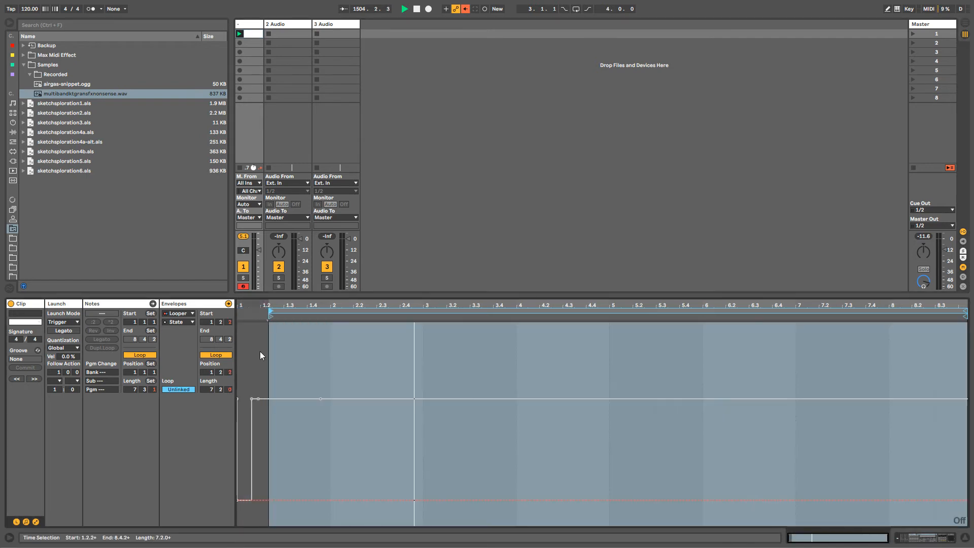
{"action": "left_click", "coordinate": [238, 398]}
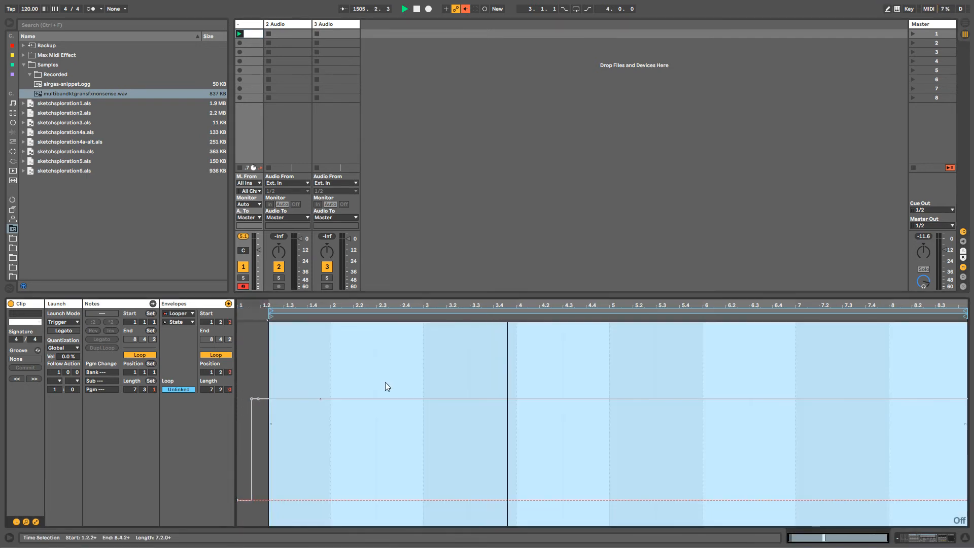
{"action": "left_click", "coordinate": [331, 461]}
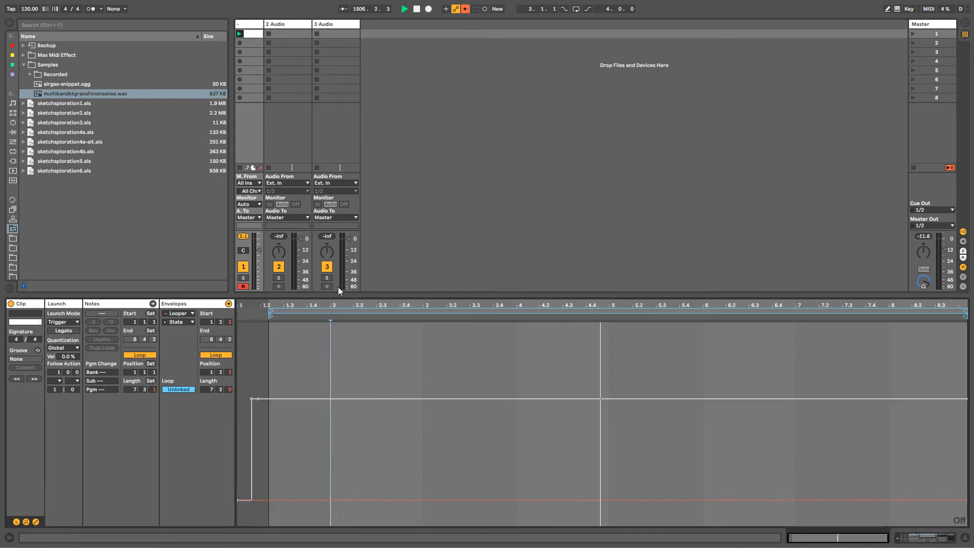
Re-enable the overridden automation and move the State envelope's start marker to 1.1.1.
{"action": "left_click", "coordinate": [465, 9]}
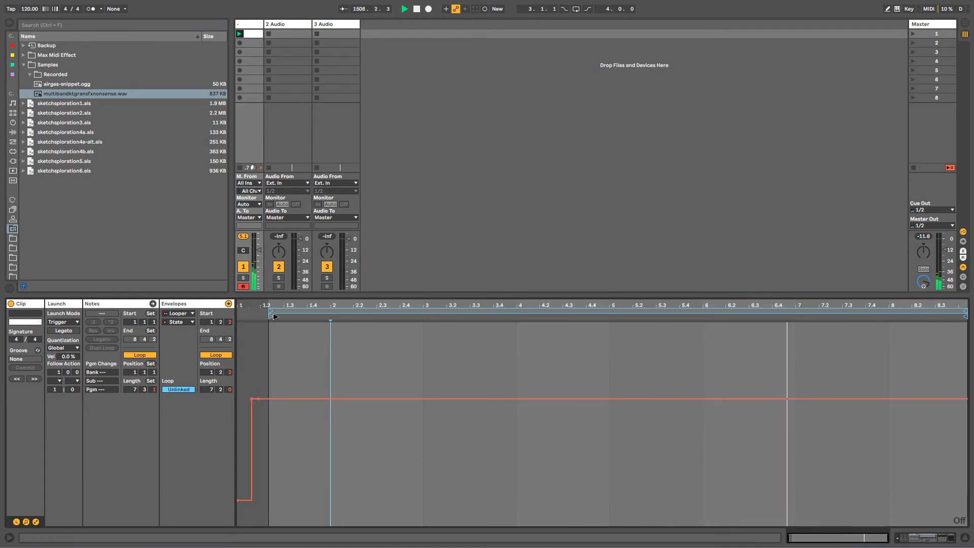
{"action": "left_click_drag", "start_coordinate": [270, 316], "coordinate": [242, 317]}
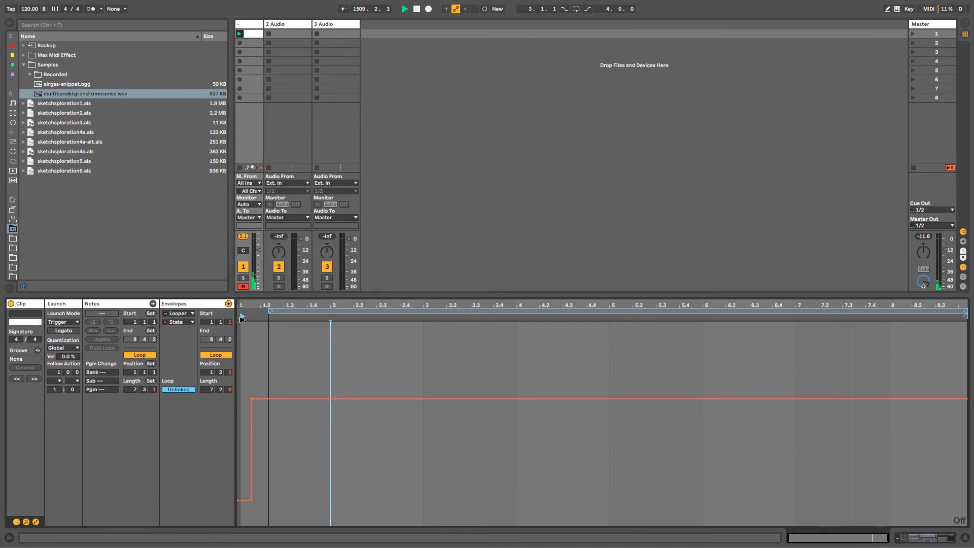
Duplicate the clip into the first track's second slot and turn on Legato launching for both clips.
{"action": "left_click", "coordinate": [250, 44]}
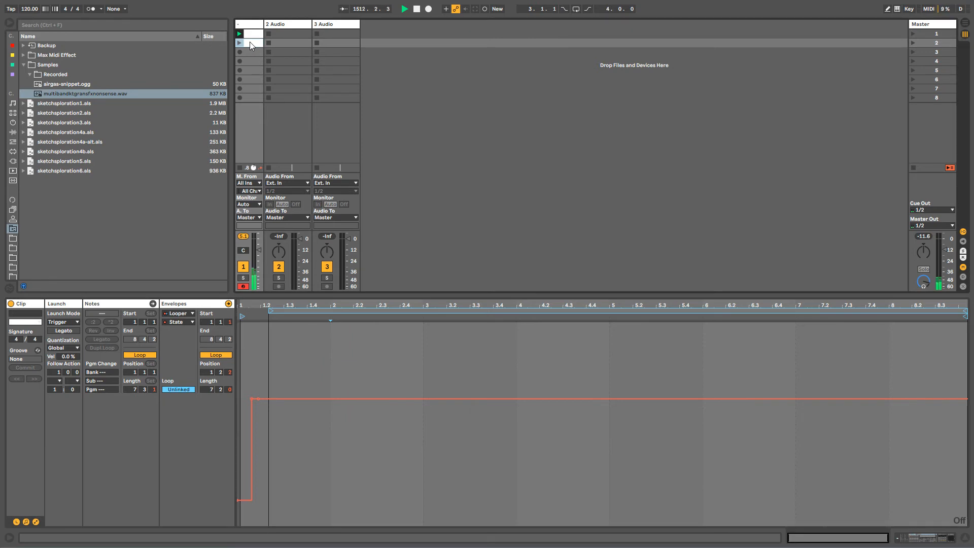
{"action": "left_click", "coordinate": [252, 35], "text": "shift"}
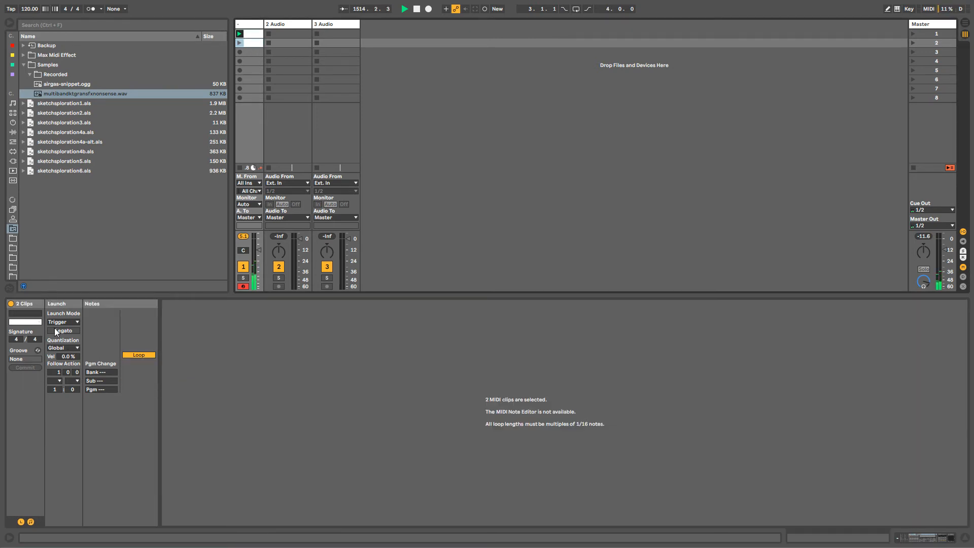
{"action": "left_click", "coordinate": [255, 43]}
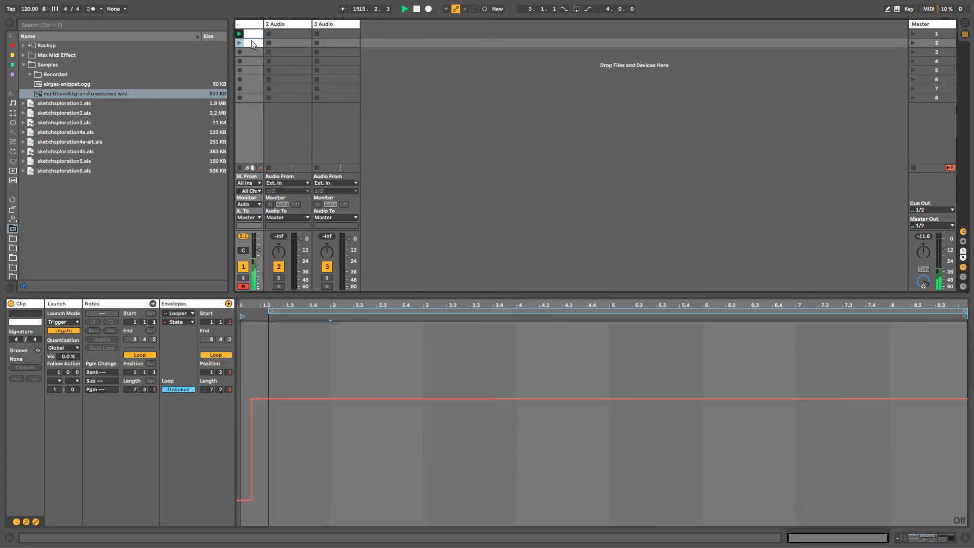
Colour the clip in the second slot dark.
{"action": "right_click", "coordinate": [253, 42]}
{"action": "left_click", "coordinate": [372, 217]}
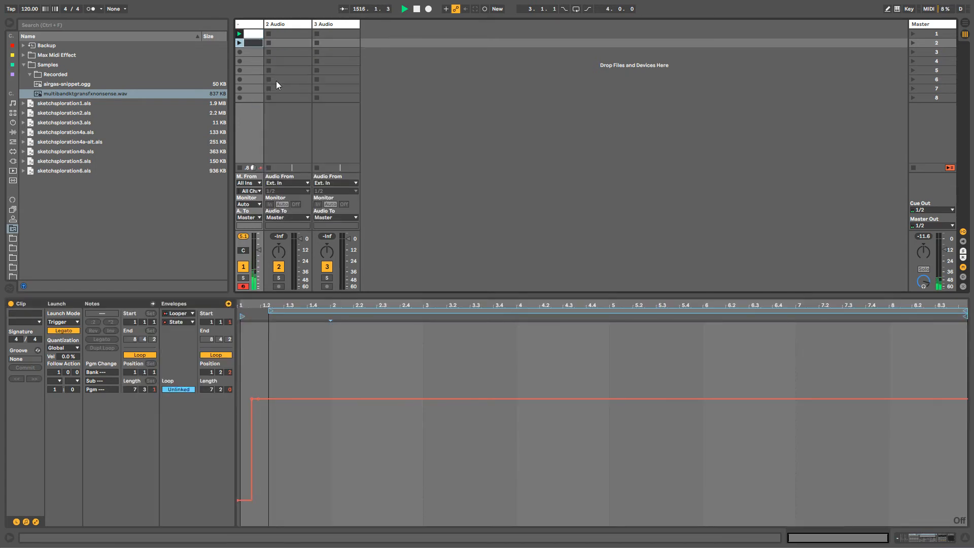
In the second clip's State envelope, raise the level to Play from 1.1.1 and draw Stop from 1.2.2 to about 3.3.
{"action": "left_click", "coordinate": [251, 44]}
{"action": "left_click", "coordinate": [244, 396]}
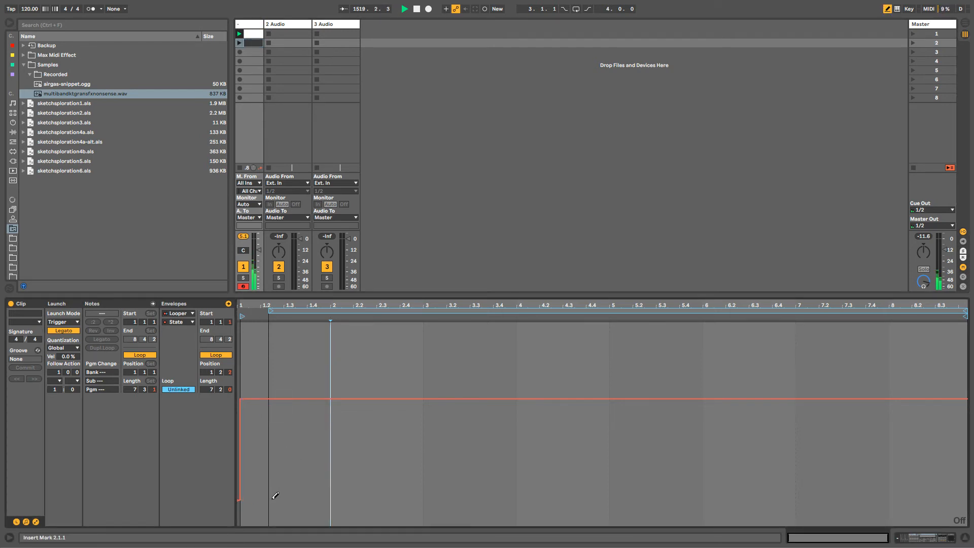
{"action": "left_click_drag", "start_coordinate": [275, 496], "coordinate": [474, 489]}
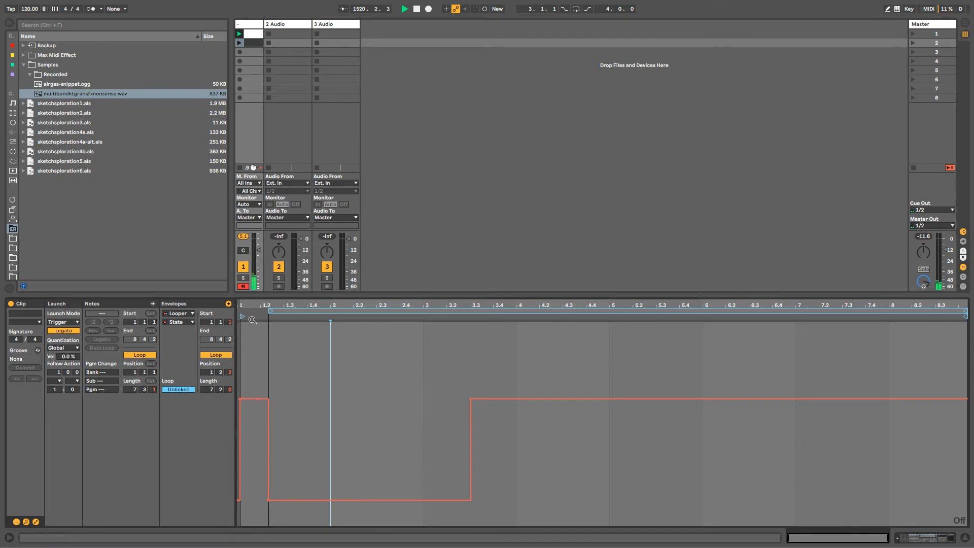
Set the second clip's State envelope loop start to 1.1.4 and leave the clip's Loop on.
{"action": "left_click_drag", "start_coordinate": [270, 311], "coordinate": [258, 310]}
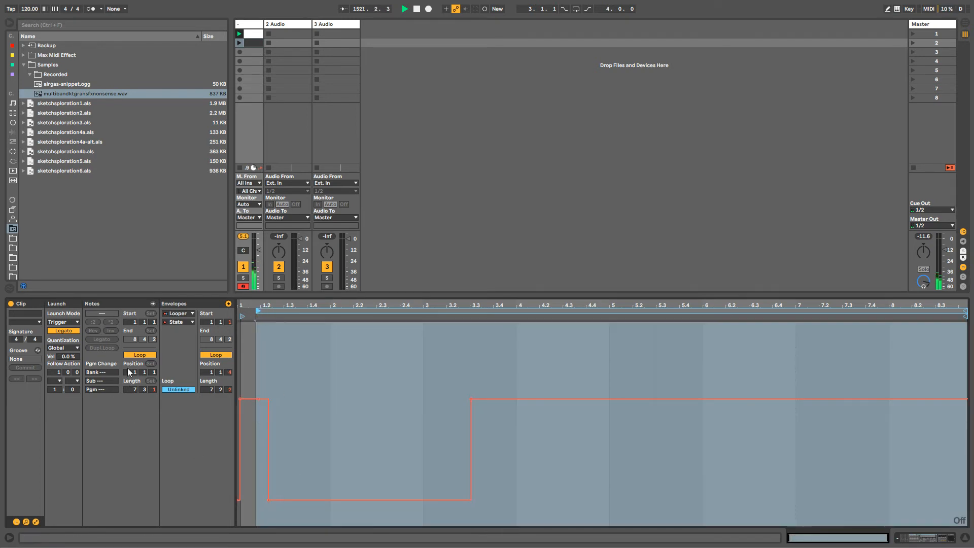
{"action": "left_click", "coordinate": [138, 355]}
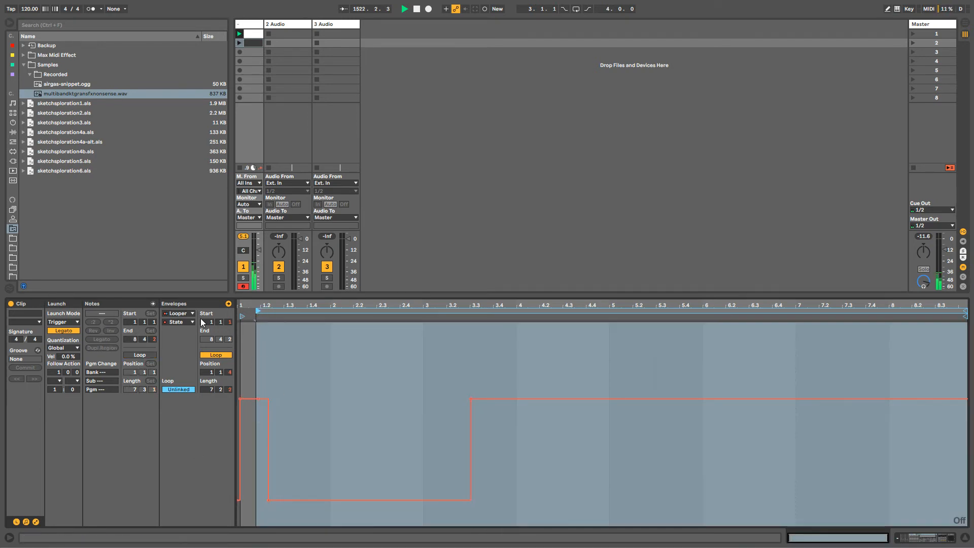
{"action": "left_click", "coordinate": [145, 355]}
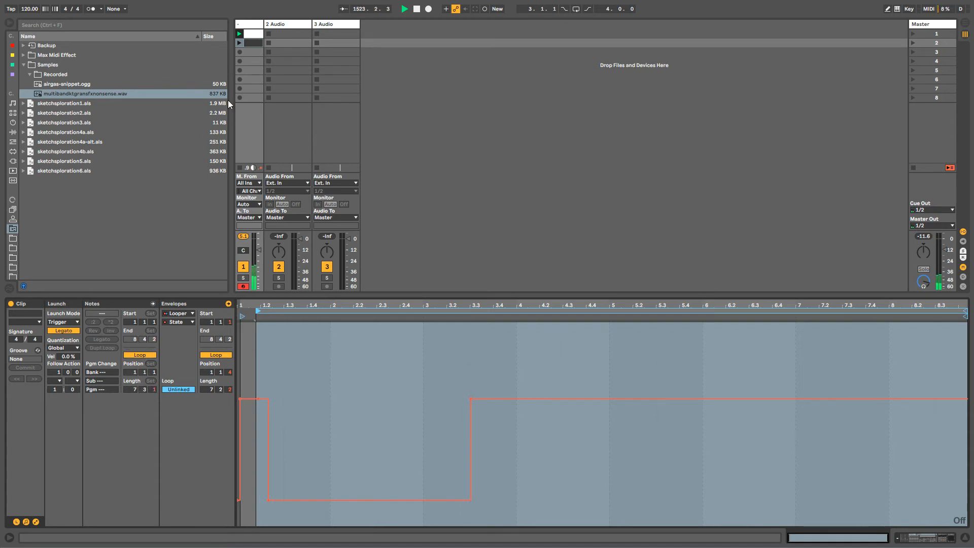
Redraw the Stop section of the second clip's State envelope at the Play level.
{"action": "left_click", "coordinate": [251, 40]}
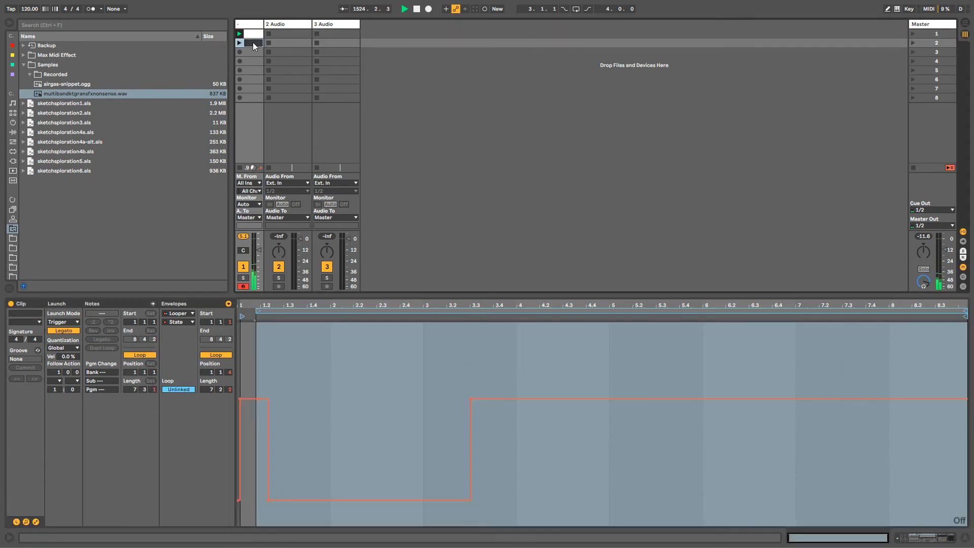
{"action": "left_click_drag", "start_coordinate": [264, 398], "coordinate": [482, 382]}
{"action": "key", "text": "b"}
Colour the second clip light grey, and duplicate it into the third slot with the copy coloured dark.
{"action": "right_click", "coordinate": [259, 44]}
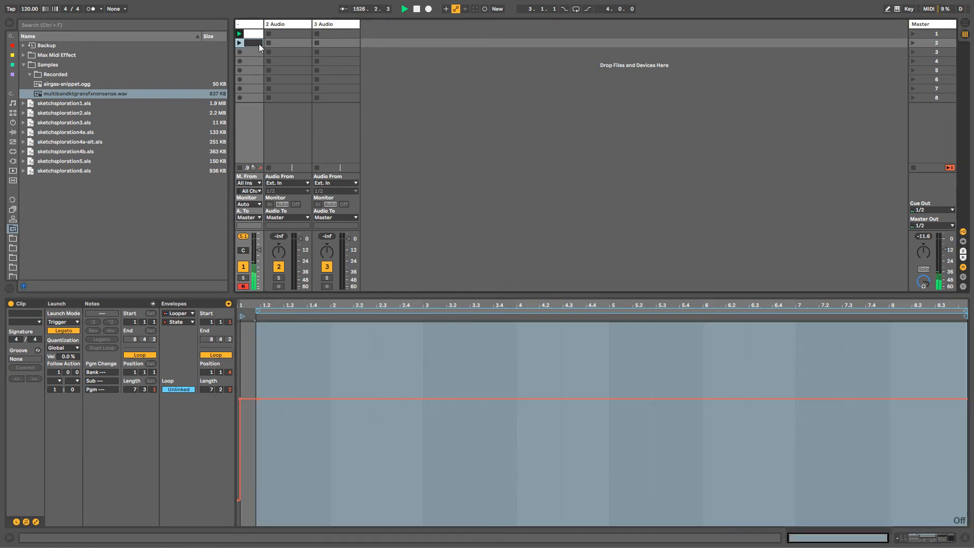
{"action": "key", "text": "Escape"}
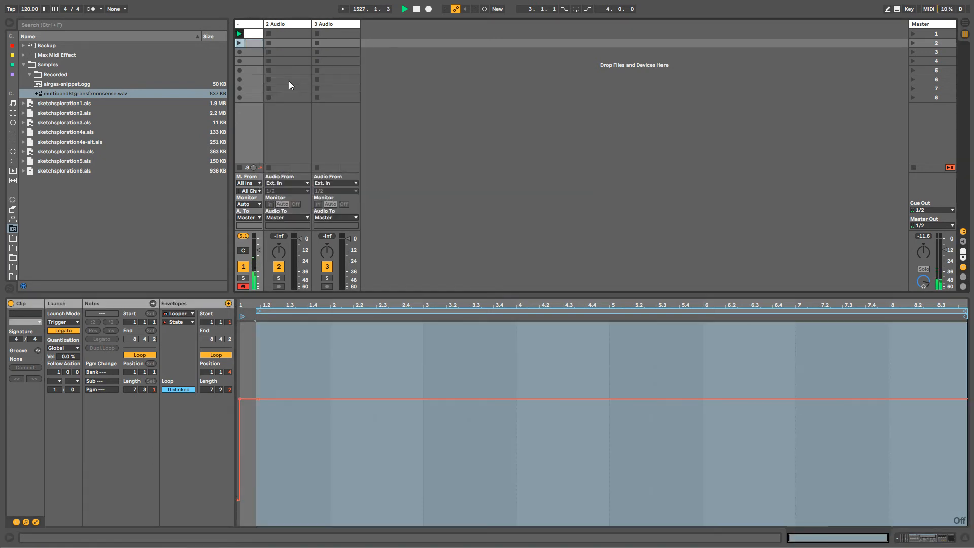
{"action": "right_click", "coordinate": [249, 51]}
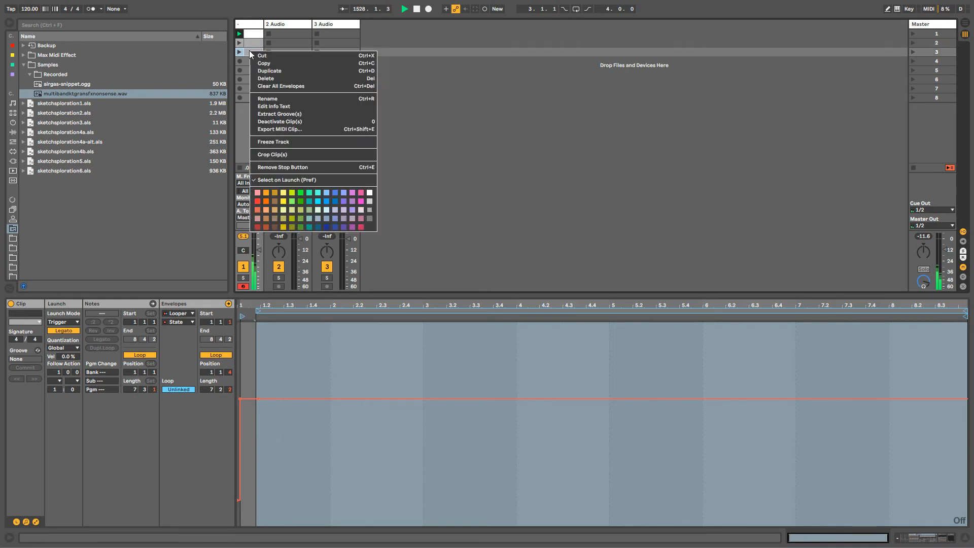
{"action": "left_click", "coordinate": [348, 197]}
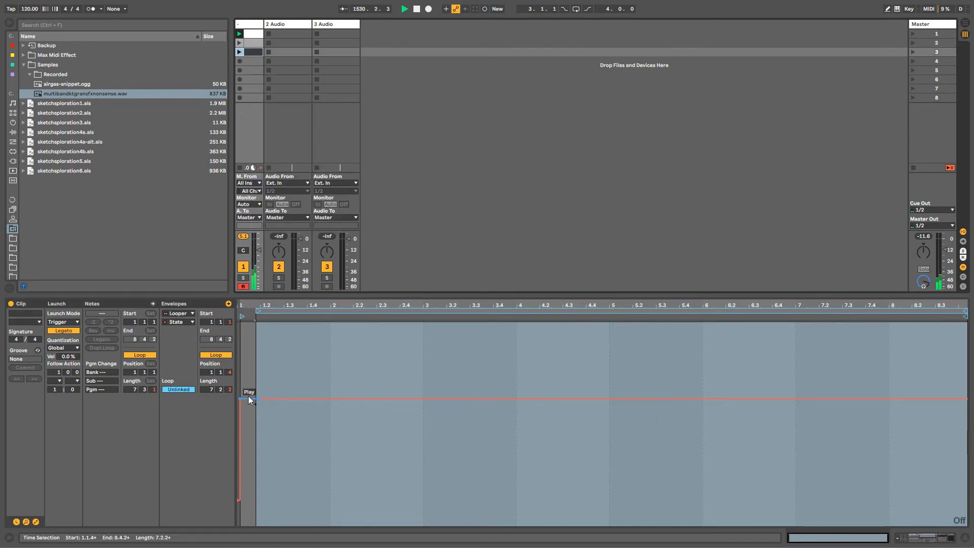
Draw the third clip's State envelope at Stop from about 1.1.4 through the end, removing the return to Play.
{"action": "key", "text": "b"}
{"action": "left_click", "coordinate": [263, 494]}
{"action": "left_click_drag", "start_coordinate": [263, 494], "coordinate": [503, 496]}
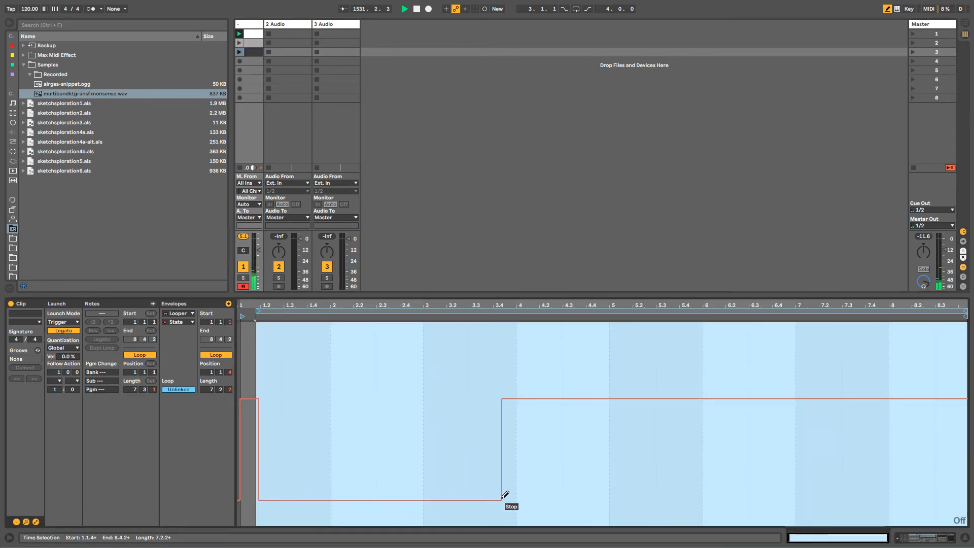
{"action": "left_click", "coordinate": [502, 400]}
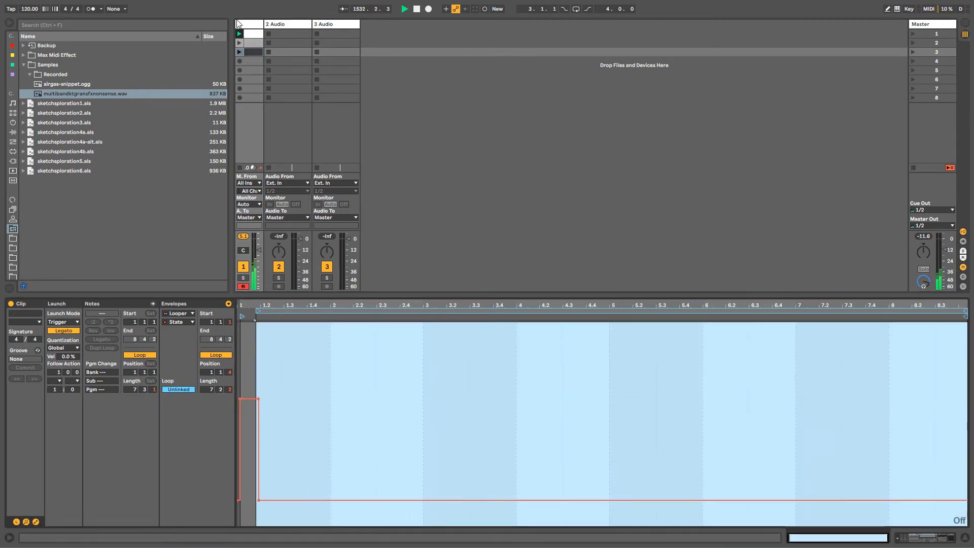
Recolour the clip in the second slot to a darker grey.
{"action": "left_click", "coordinate": [250, 32]}
{"action": "right_click", "coordinate": [250, 42]}
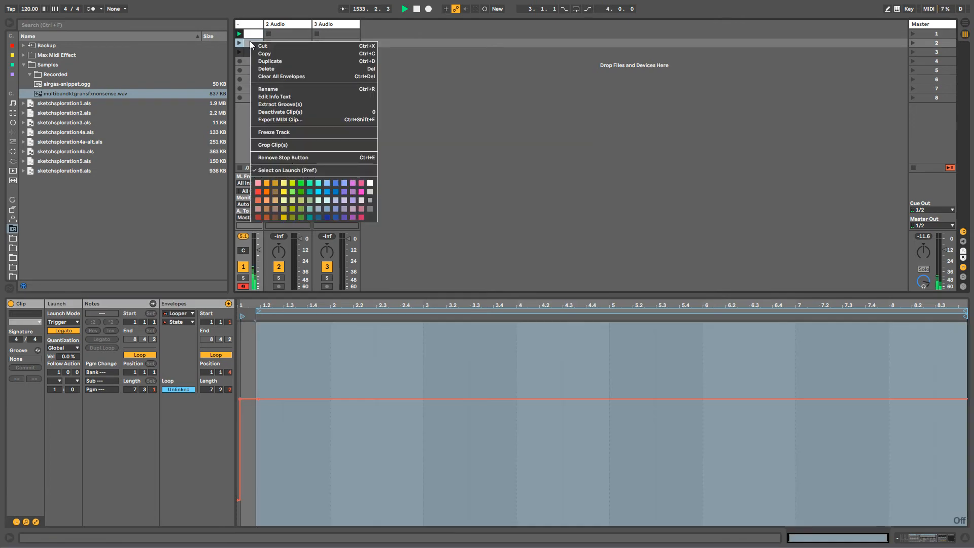
{"action": "left_click", "coordinate": [369, 206]}
Rename the first track's three clips play, pause and stop, in slot order.
{"action": "left_click", "coordinate": [250, 33]}
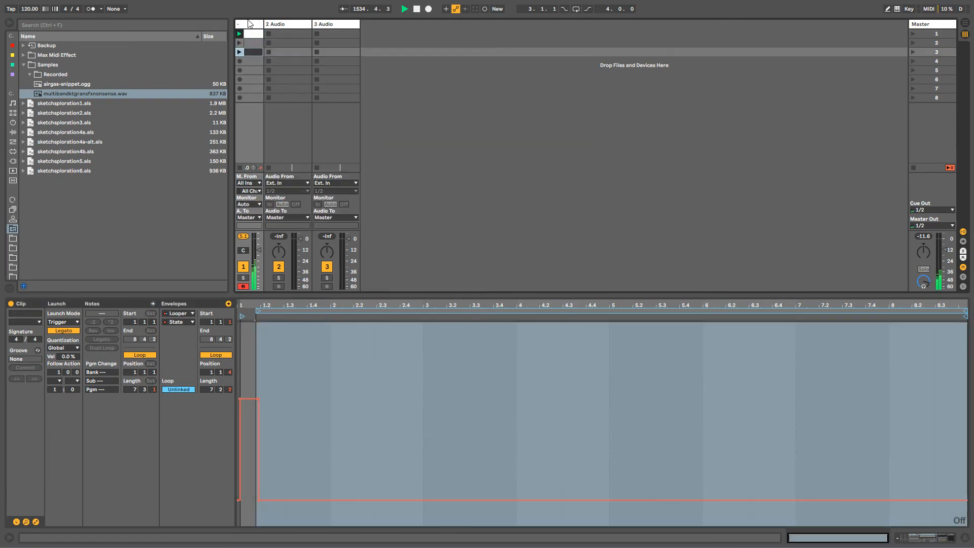
{"action": "left_click", "coordinate": [249, 32]}
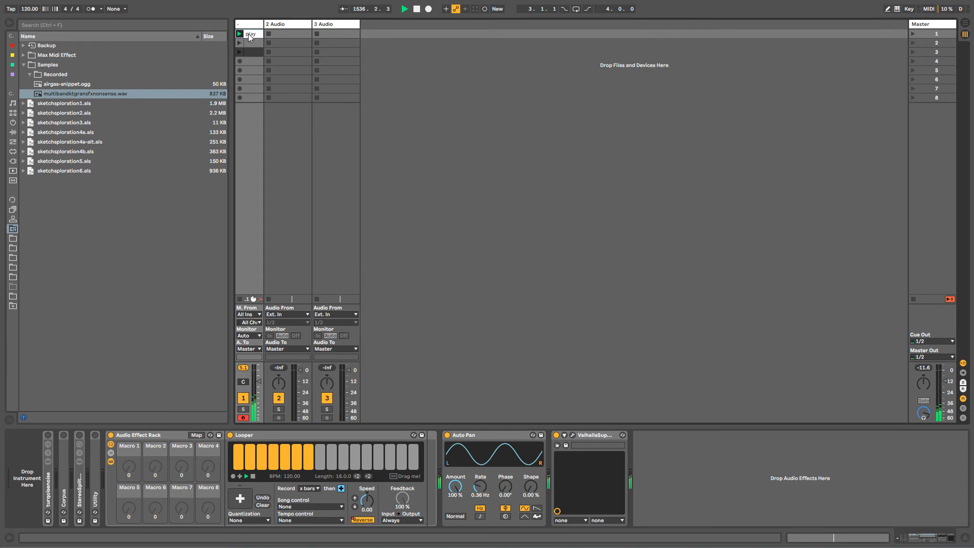
{"action": "left_click", "coordinate": [251, 41]}
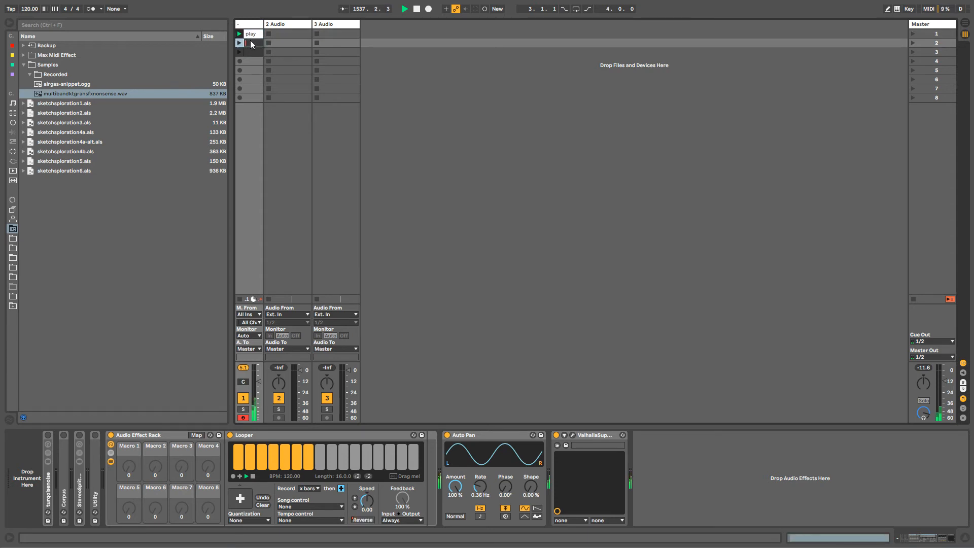
{"action": "left_click", "coordinate": [254, 53]}
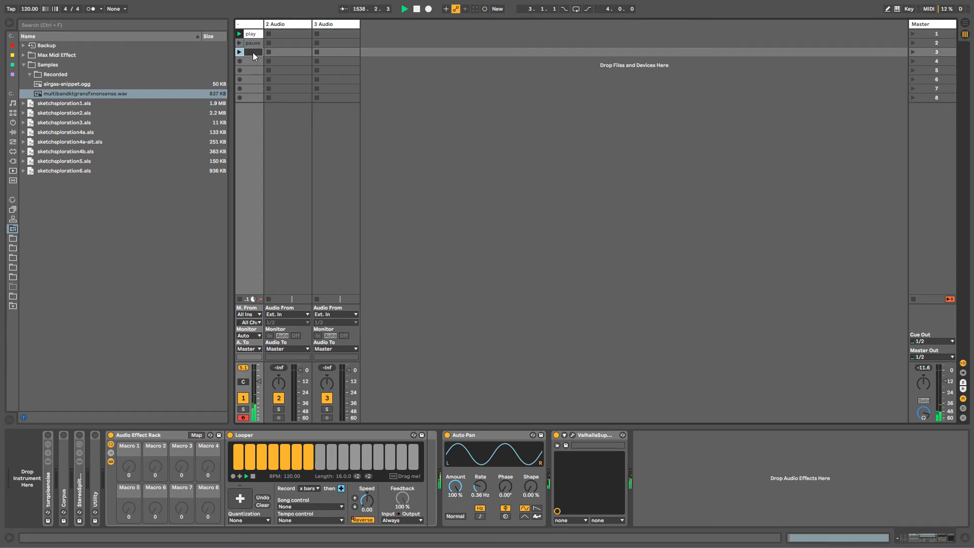
Launch the stop clip from the first track and check how its Looper responds.
{"action": "left_click", "coordinate": [252, 24]}
{"action": "left_click", "coordinate": [250, 34]}
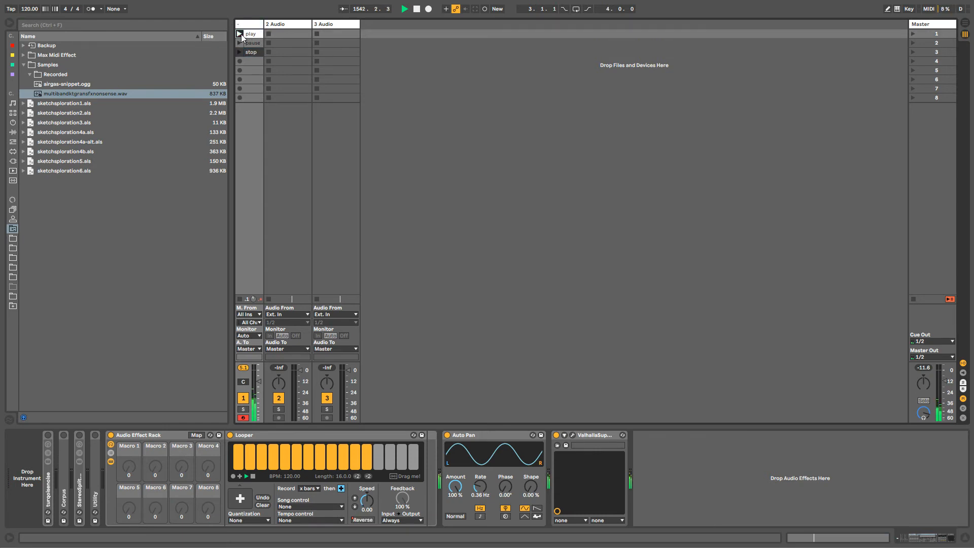
{"action": "left_click", "coordinate": [239, 52]}
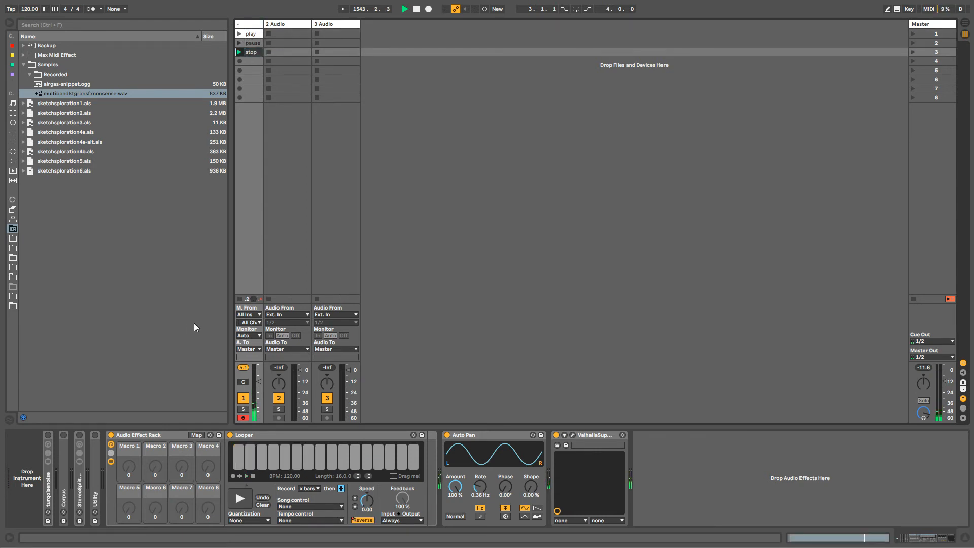
{"action": "left_click", "coordinate": [252, 34]}
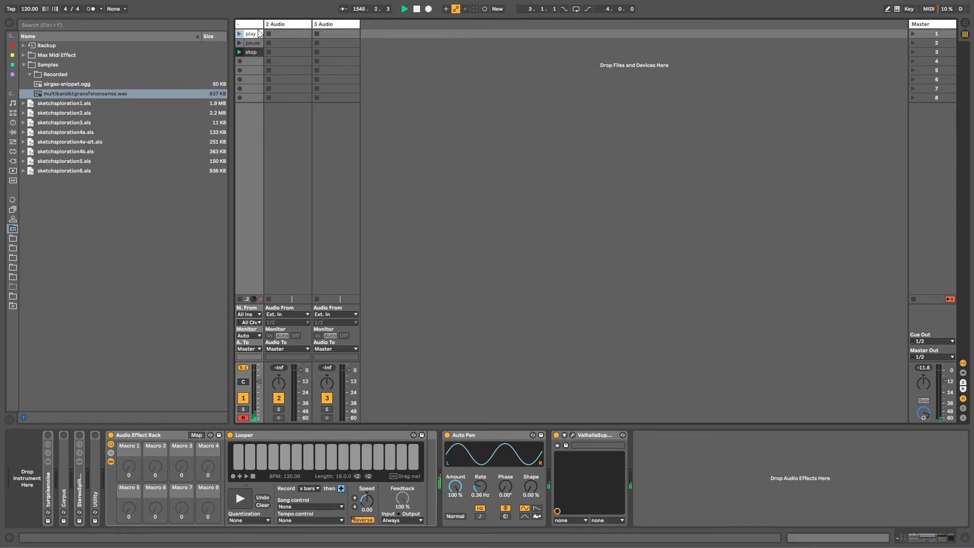
Review the stop clip, and draw a Stop section from about 1.2 to 2.1 in the pause clip's State envelope.
{"action": "double_click", "coordinate": [249, 51]}
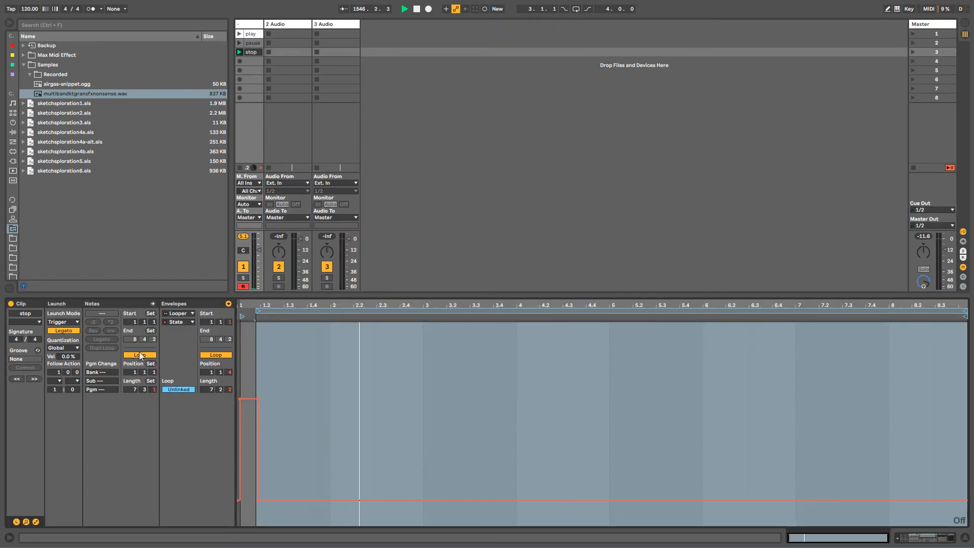
{"action": "key", "text": "Up"}
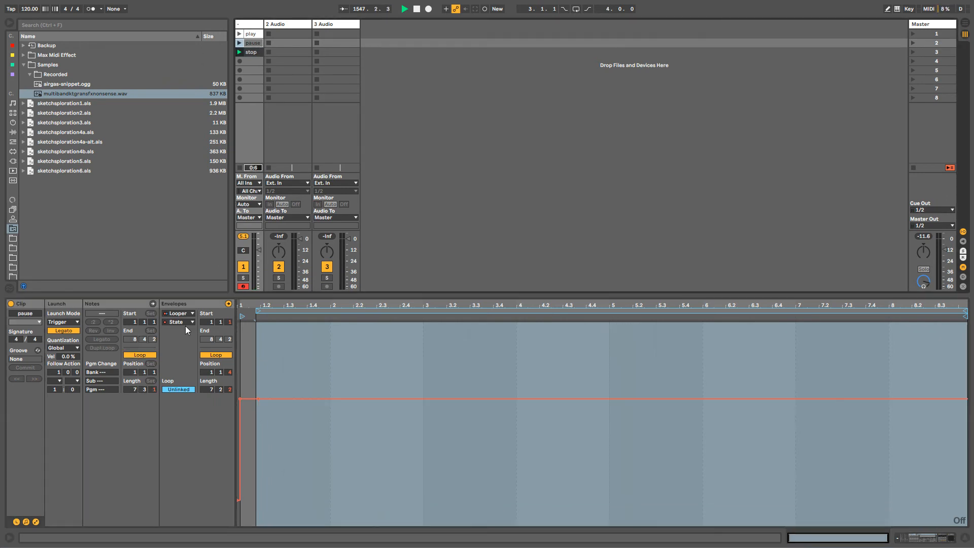
{"action": "left_click", "coordinate": [259, 400]}
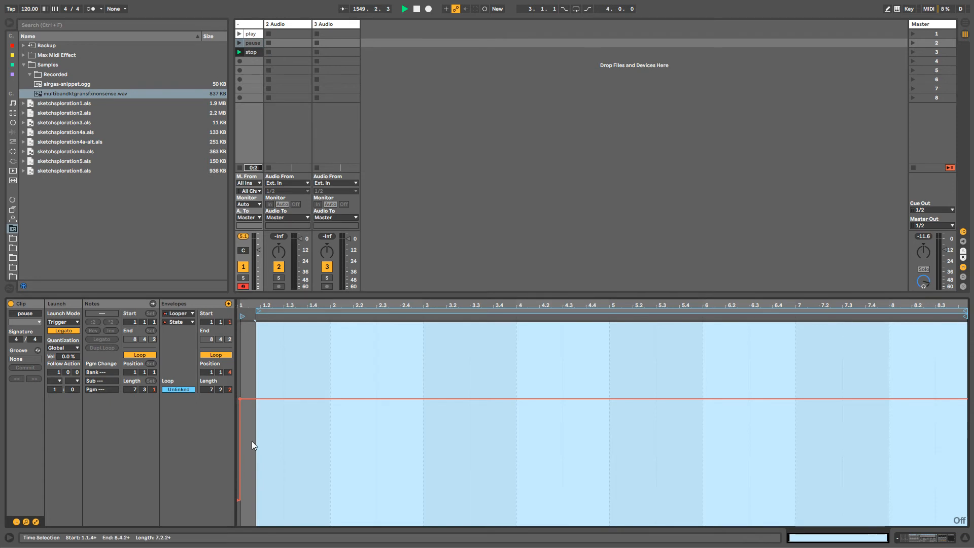
{"action": "left_click_drag", "start_coordinate": [262, 497], "coordinate": [335, 495]}
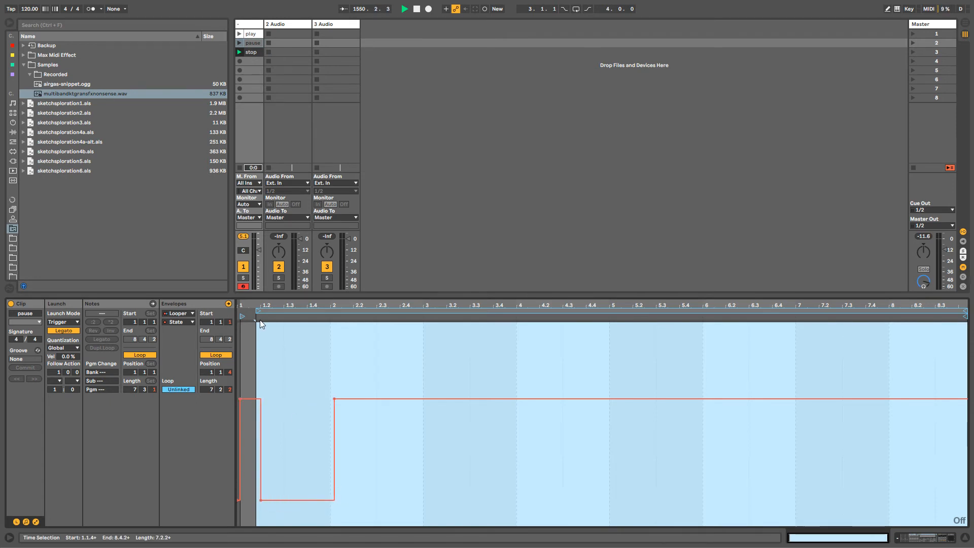
Move the loop start of the pause clip's State envelope to 1.2.4, and compare it with the play and stop clips.
{"action": "left_click_drag", "start_coordinate": [261, 325], "coordinate": [281, 320]}
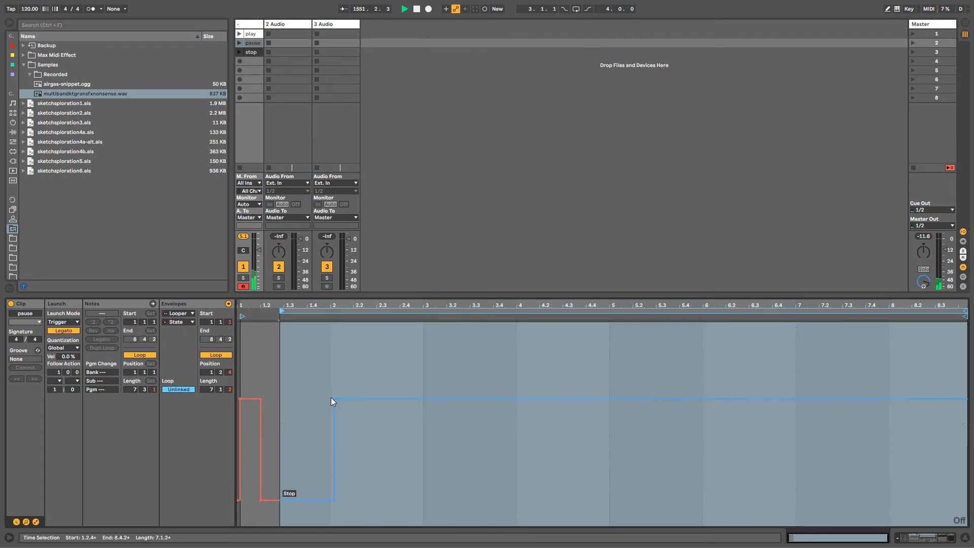
{"action": "left_click", "coordinate": [255, 34]}
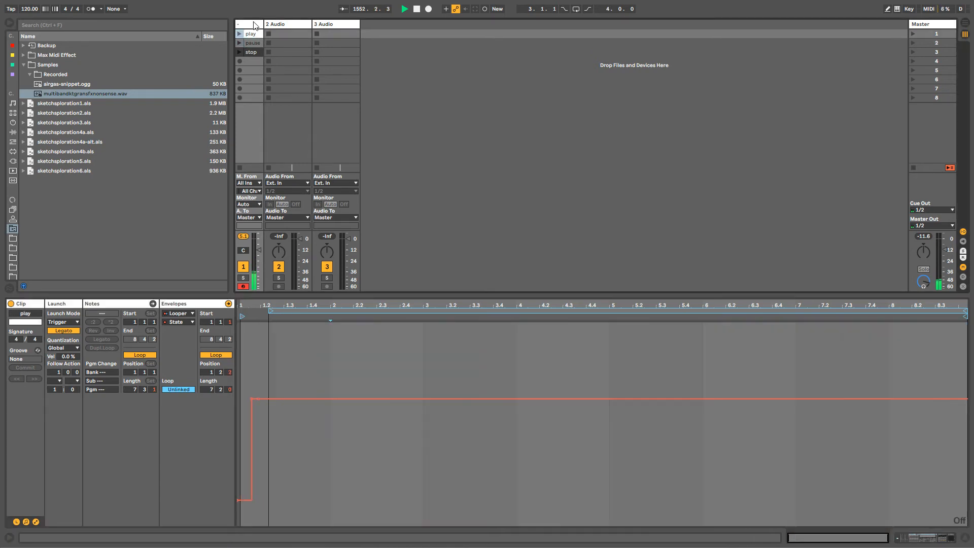
{"action": "left_click", "coordinate": [254, 25]}
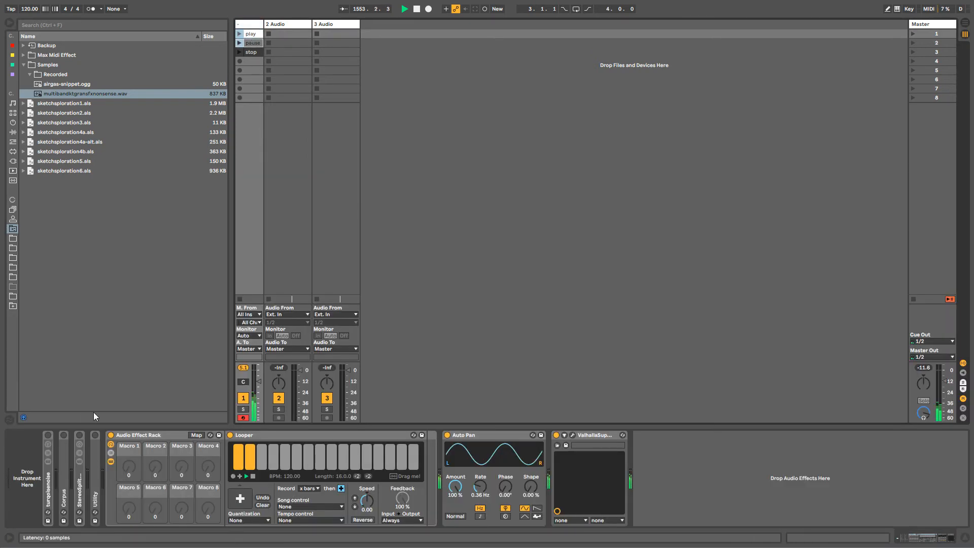
{"action": "left_click", "coordinate": [251, 33]}
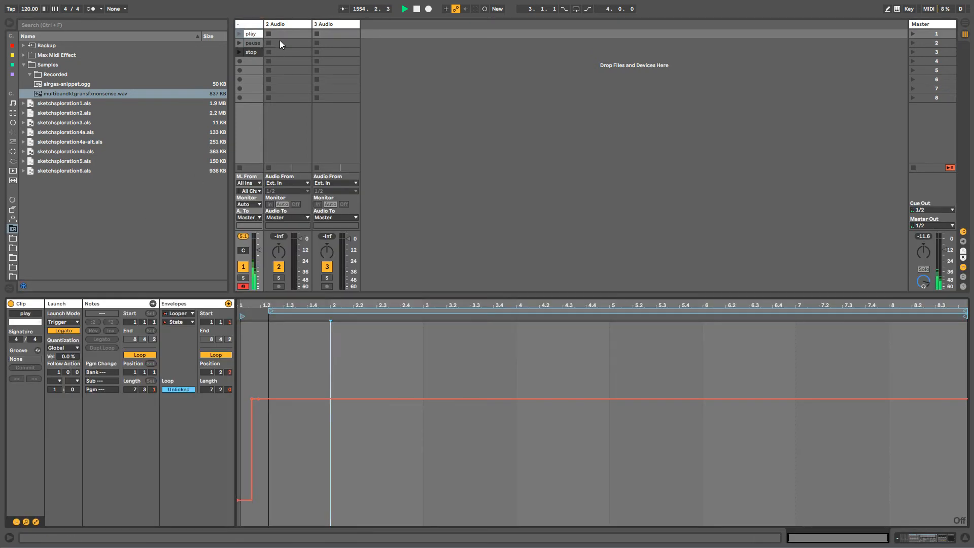
{"action": "left_click", "coordinate": [254, 43]}
{"action": "left_click", "coordinate": [254, 55]}
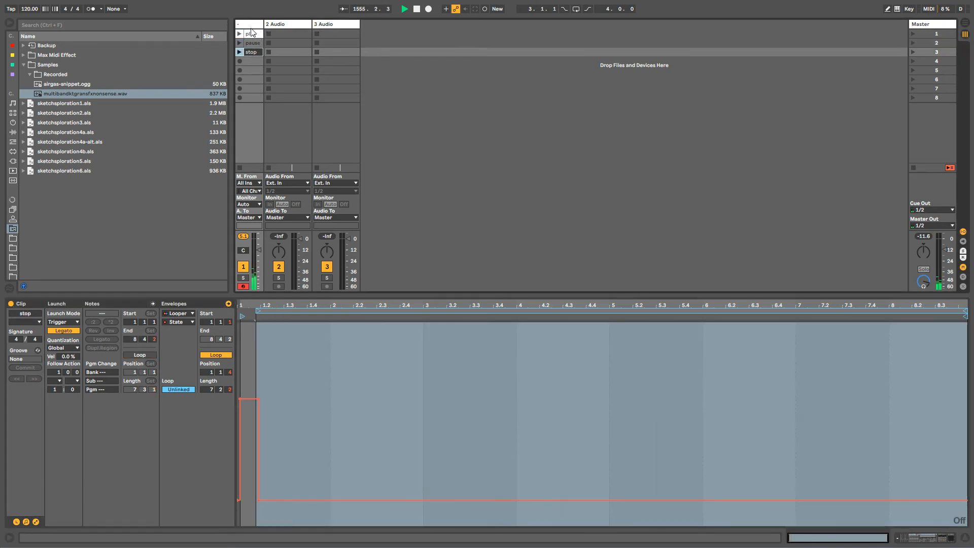
{"action": "left_click", "coordinate": [253, 34]}
{"action": "left_click", "coordinate": [249, 24]}
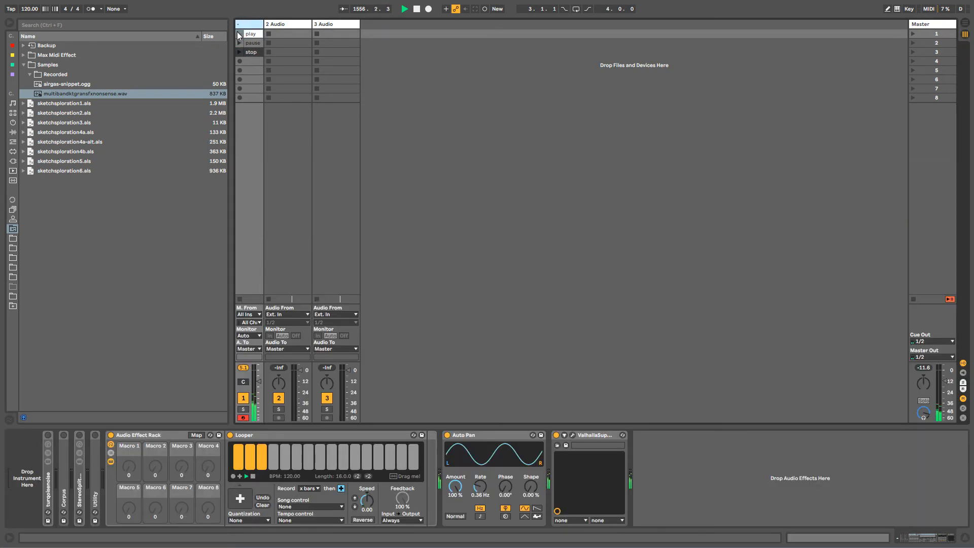
Launch the play and pause clips alternately, finish with the stop clip, and check how the Looper responds.
{"action": "left_click", "coordinate": [239, 33]}
{"action": "left_click", "coordinate": [239, 42]}
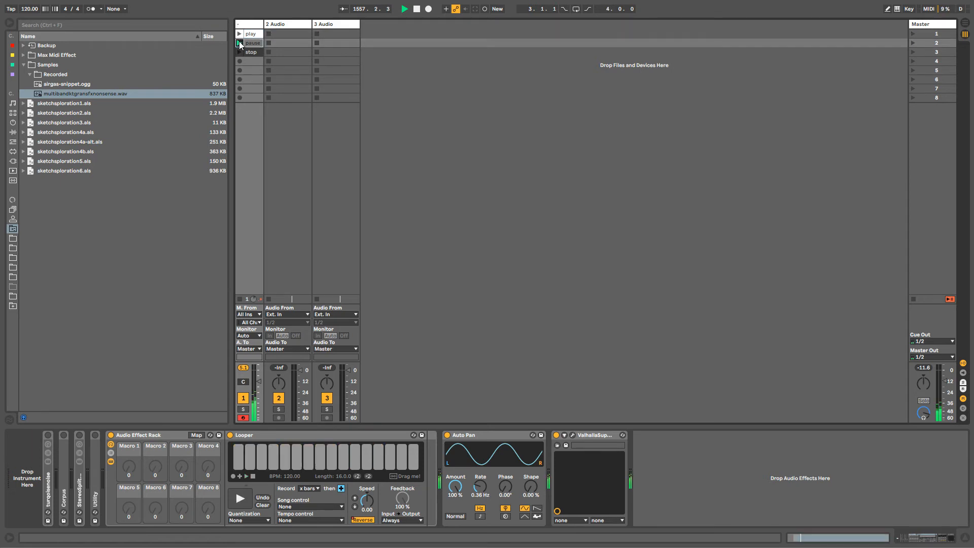
{"action": "left_click", "coordinate": [240, 35]}
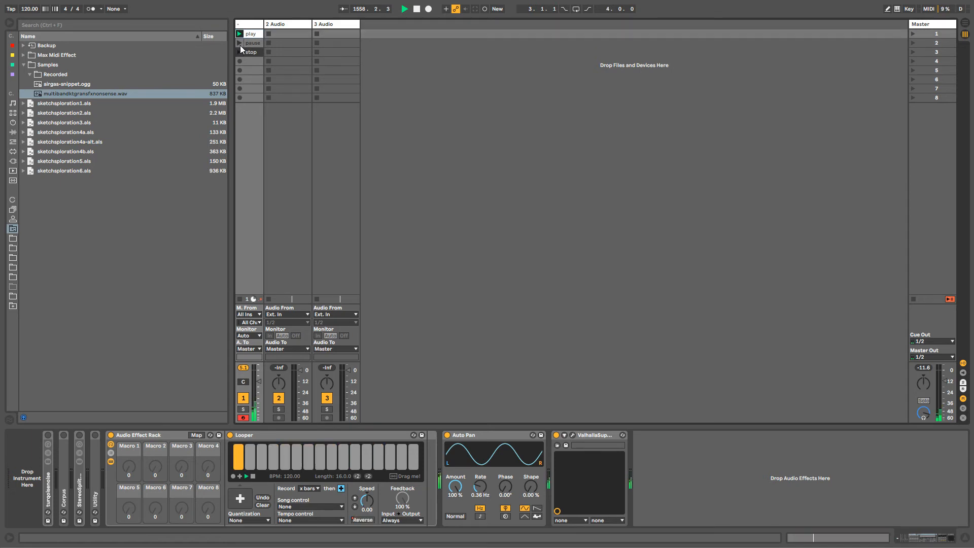
{"action": "left_click", "coordinate": [240, 44]}
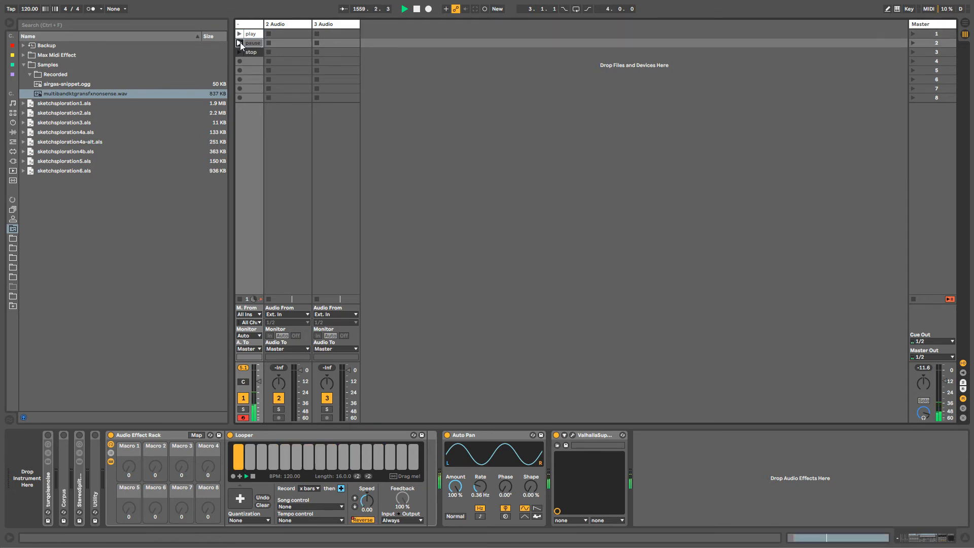
{"action": "left_click", "coordinate": [240, 51]}
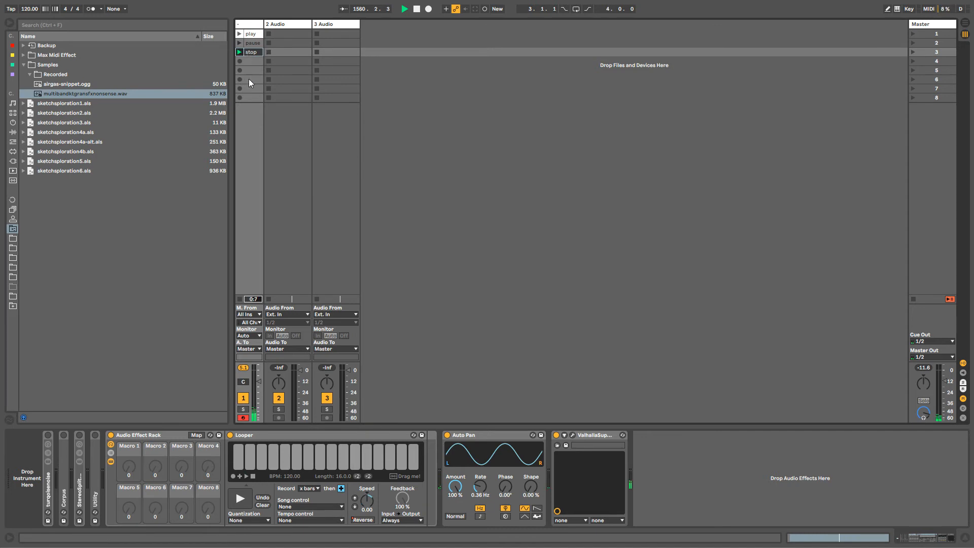
Turn off looping for the stop clip's State envelope, relaunch the clip, and shorten the envelope region's end to 2.4.3.
{"action": "left_click", "coordinate": [249, 53]}
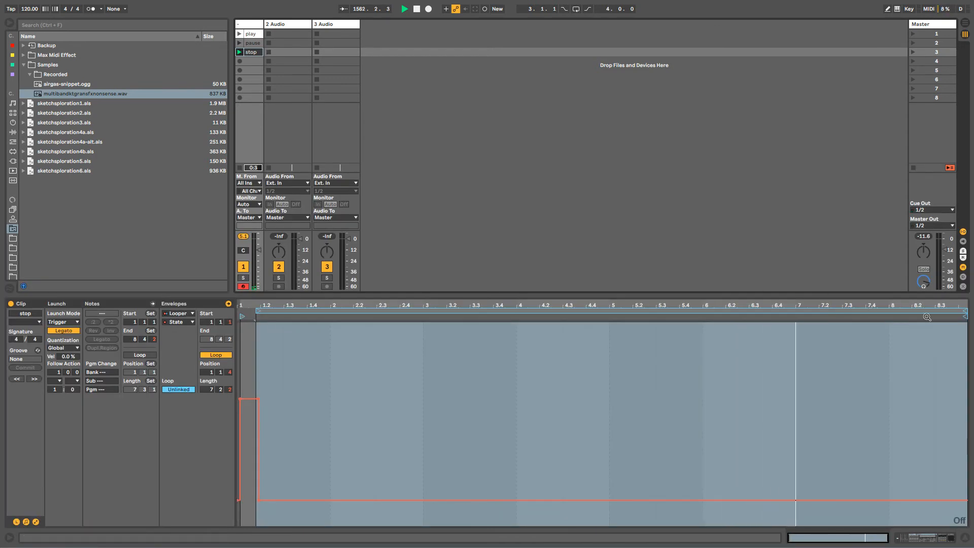
{"action": "left_click_drag", "start_coordinate": [964, 311], "coordinate": [776, 330]}
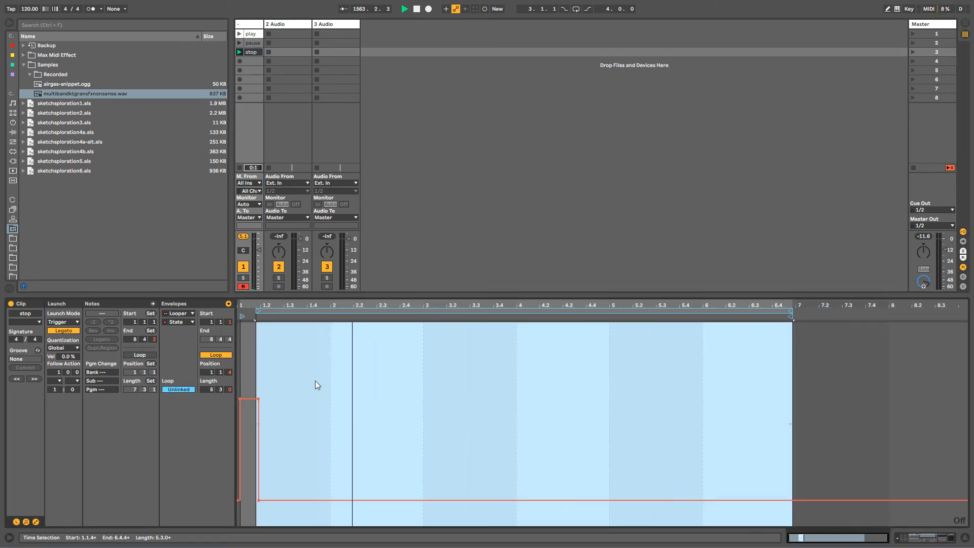
{"action": "left_click", "coordinate": [216, 354]}
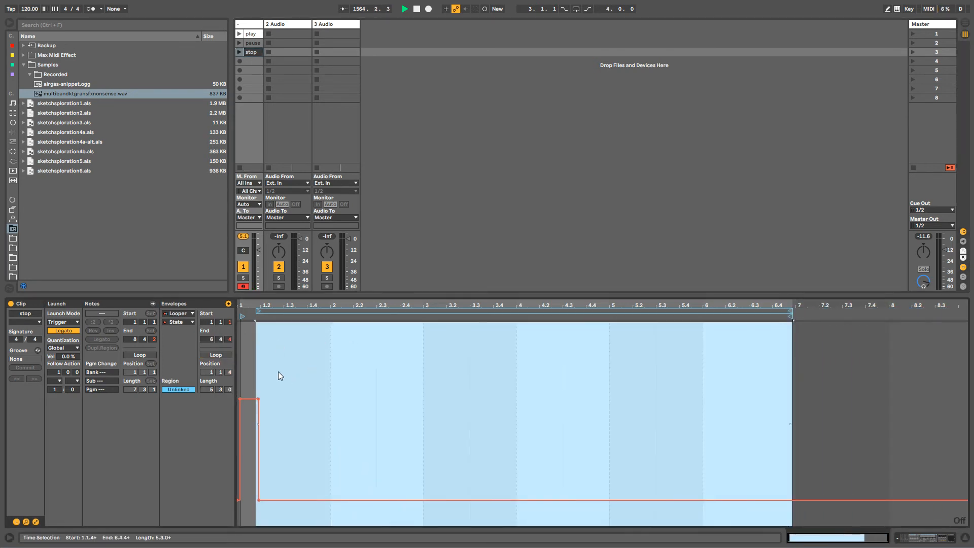
{"action": "left_click", "coordinate": [242, 52]}
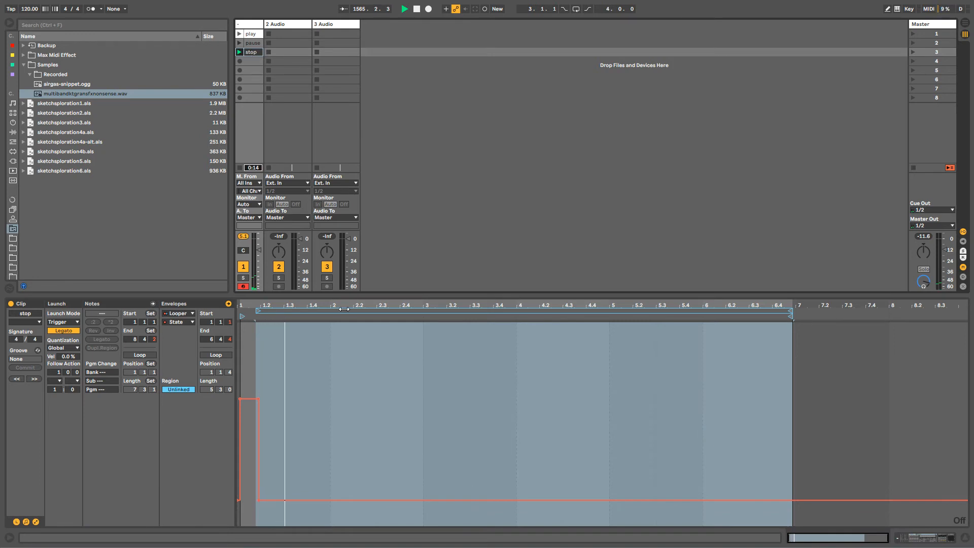
{"action": "left_click_drag", "start_coordinate": [790, 311], "coordinate": [411, 311]}
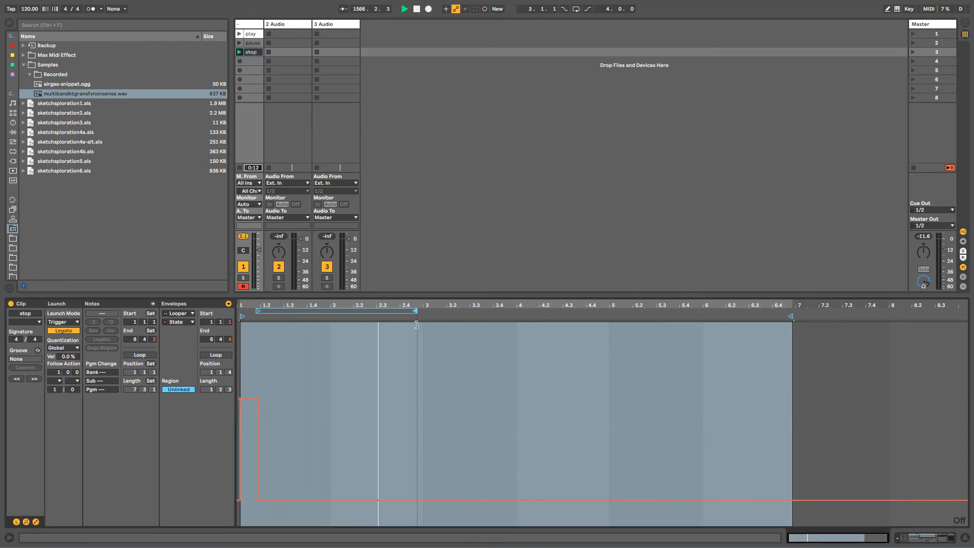
{"action": "left_click", "coordinate": [417, 327]}
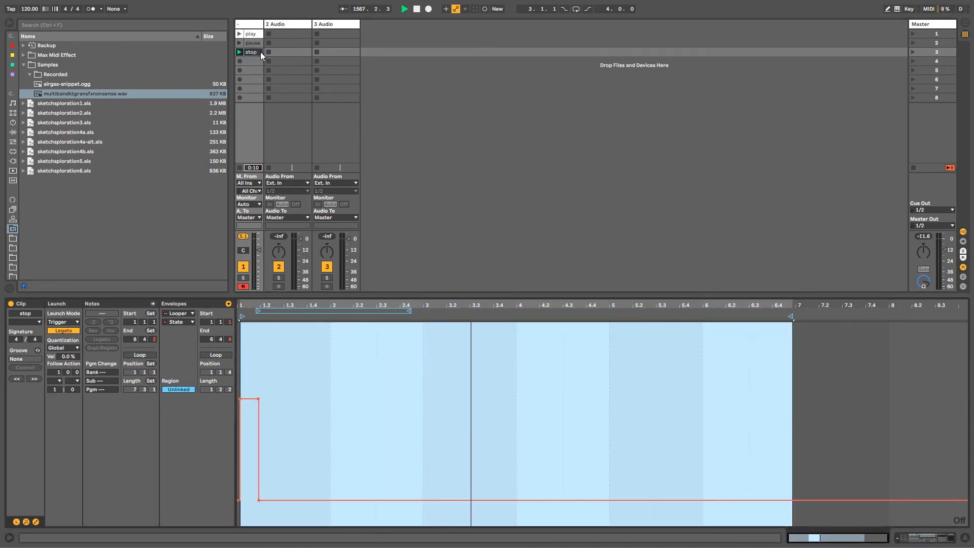
{"action": "mouse_move", "coordinate": [795, 313]}
{"action": "left_mouse_down"}
{"action": "mouse_move", "coordinate": [406, 352]}
{"action": "mouse_move", "coordinate": [416, 356]}
{"action": "left_mouse_up"}
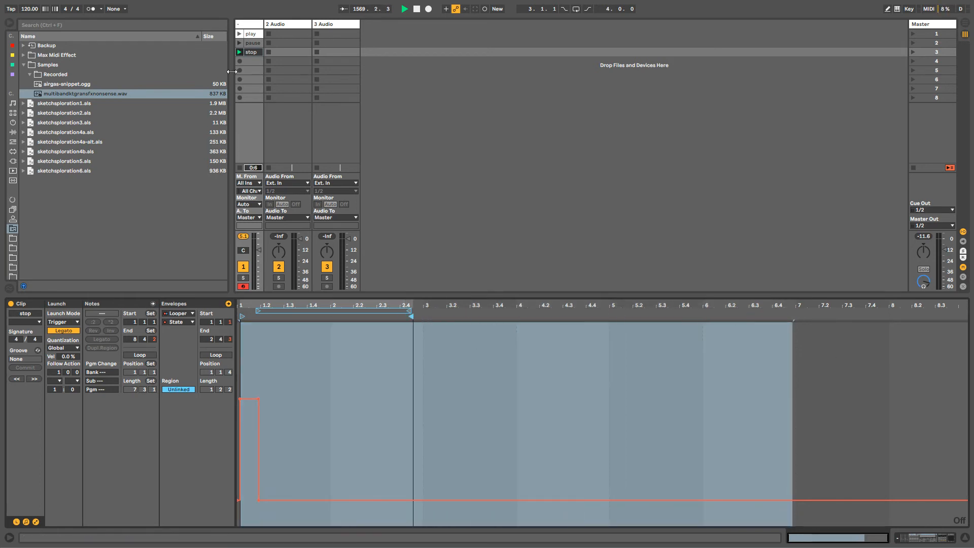
Group the first track's Audio Effect Rack with Looper, Auto Pan and Valhalla device into a new outer rack.
{"action": "left_click", "coordinate": [247, 25]}
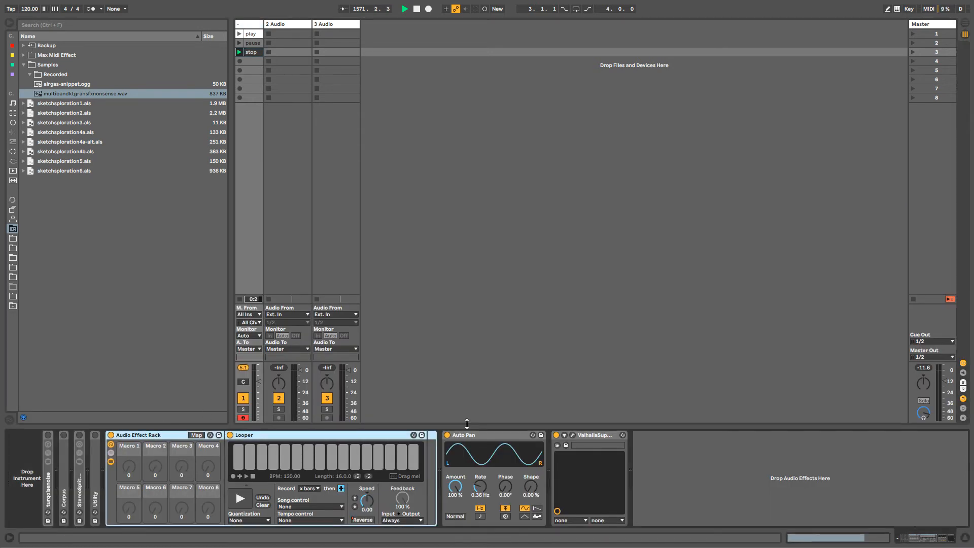
{"action": "left_click", "coordinate": [592, 433], "text": "shift"}
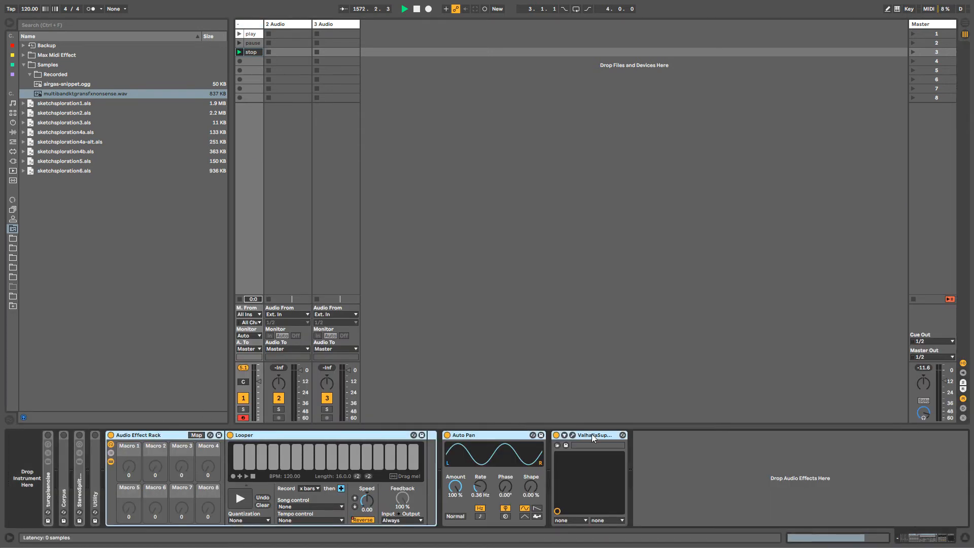
{"action": "key", "text": "ctrl+g"}
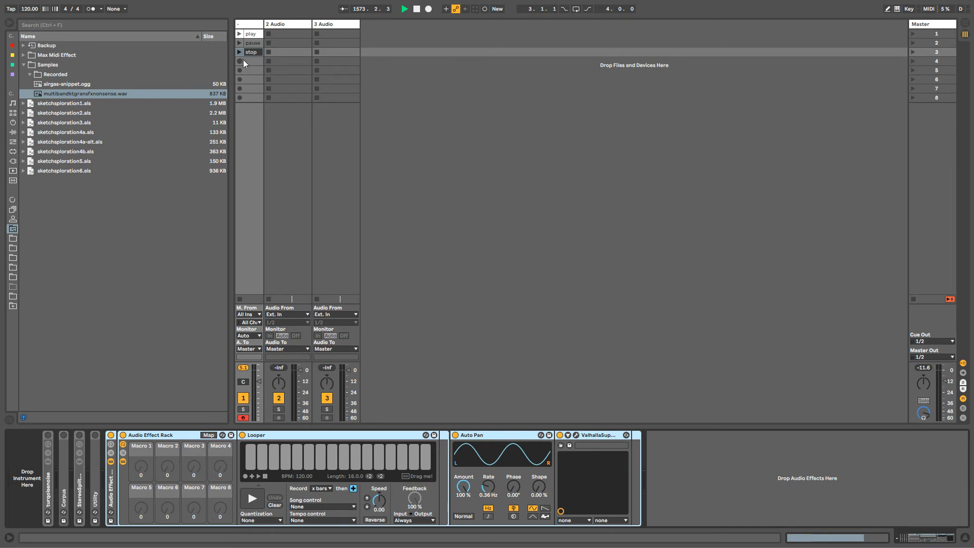
Select the play clip and switch off the new outer Audio Effect Rack.
{"action": "right_click", "coordinate": [116, 438]}
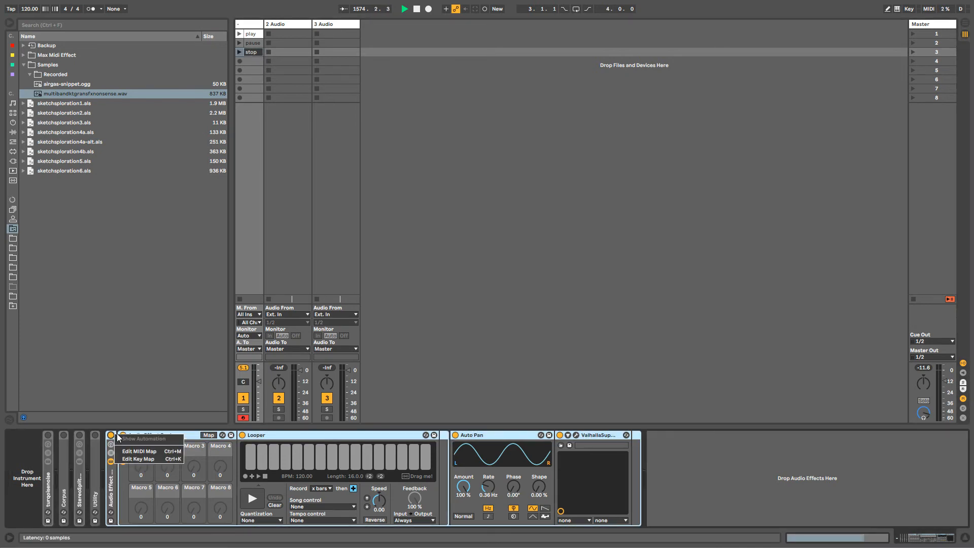
{"action": "left_click", "coordinate": [151, 430]}
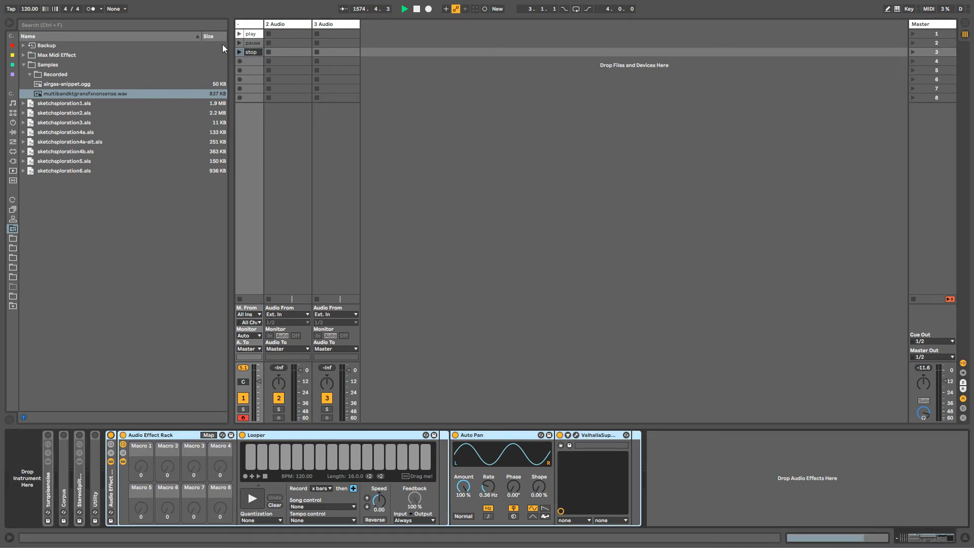
{"action": "left_click", "coordinate": [251, 34]}
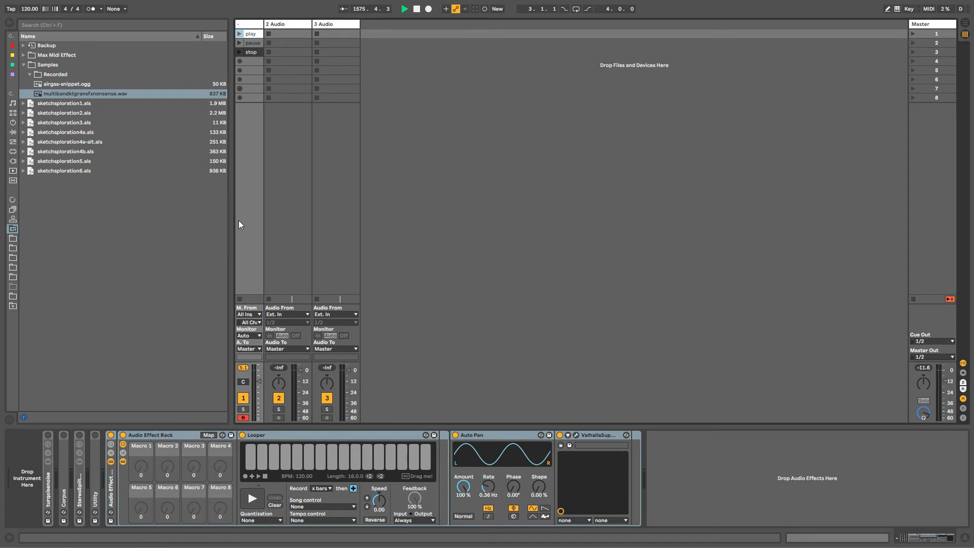
{"action": "left_click", "coordinate": [111, 435]}
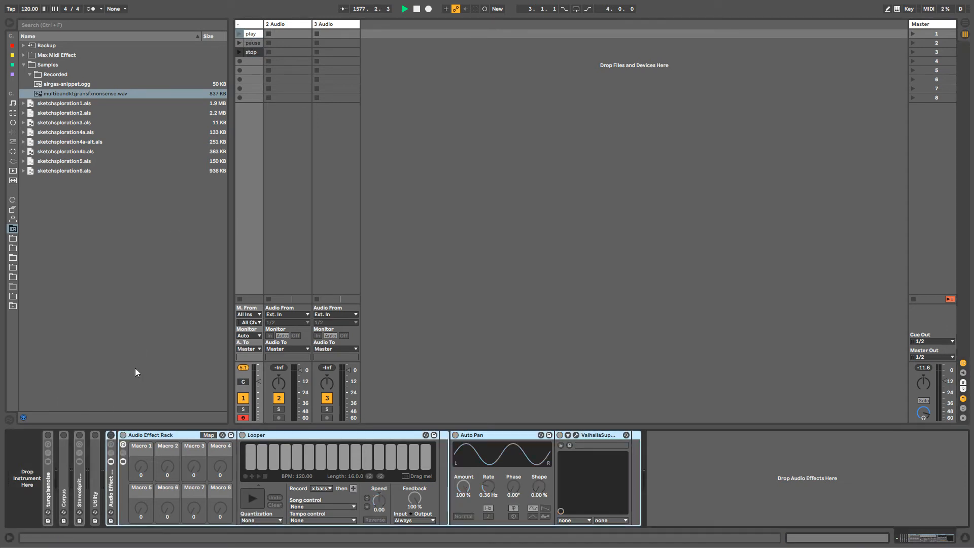
{"action": "right_click", "coordinate": [112, 439]}
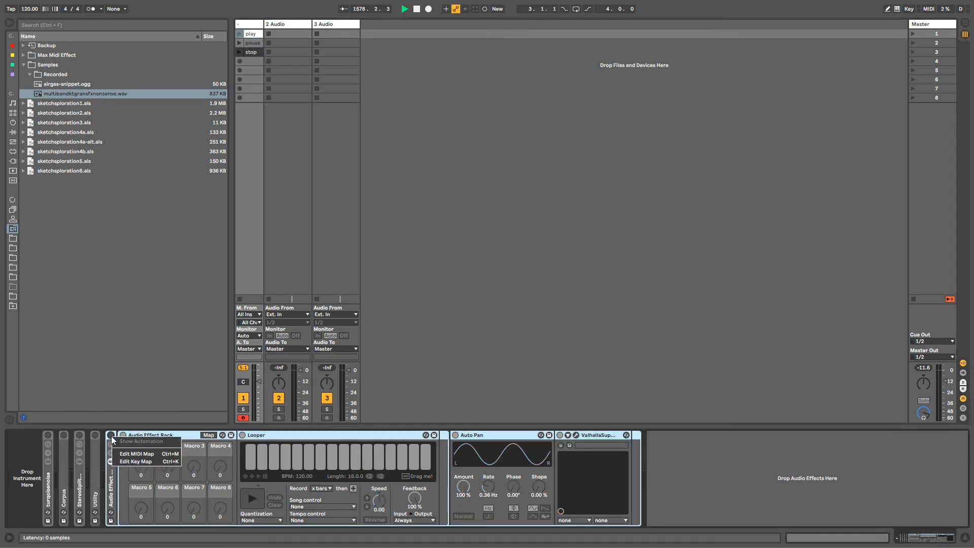
{"action": "left_click", "coordinate": [181, 431]}
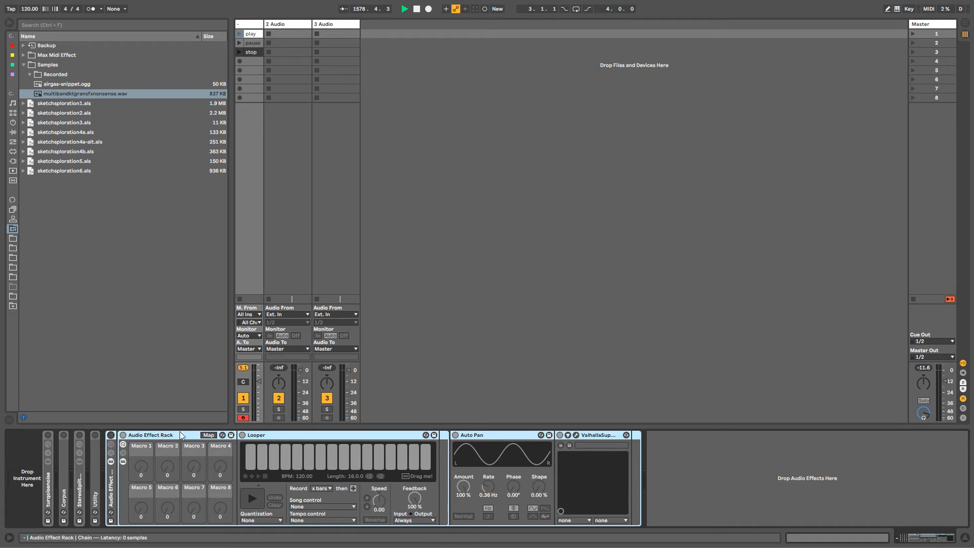
Launch the play clip, show its automation for the outer rack's device activator, and raise that envelope to on throughout the clip.
{"action": "left_click", "coordinate": [239, 34]}
{"action": "right_click", "coordinate": [108, 434]}
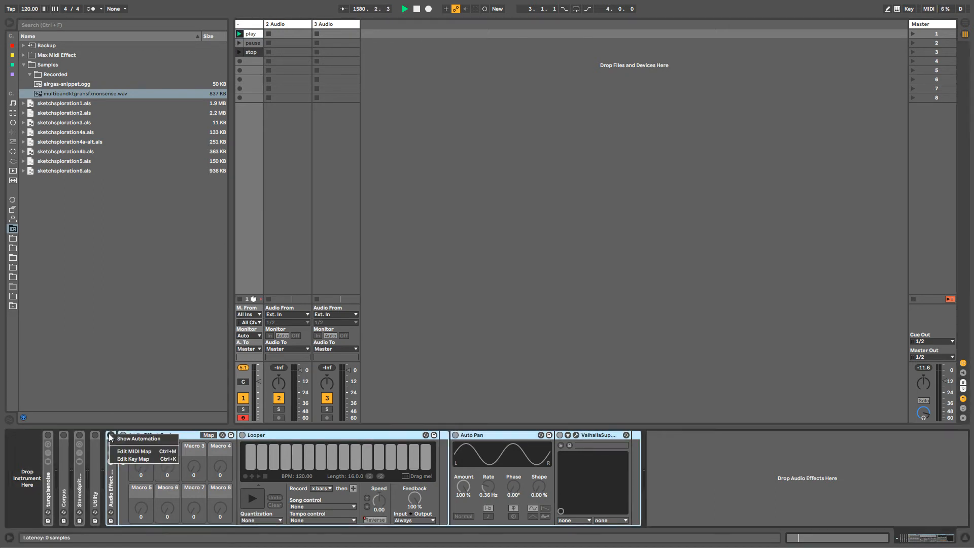
{"action": "left_click", "coordinate": [137, 439]}
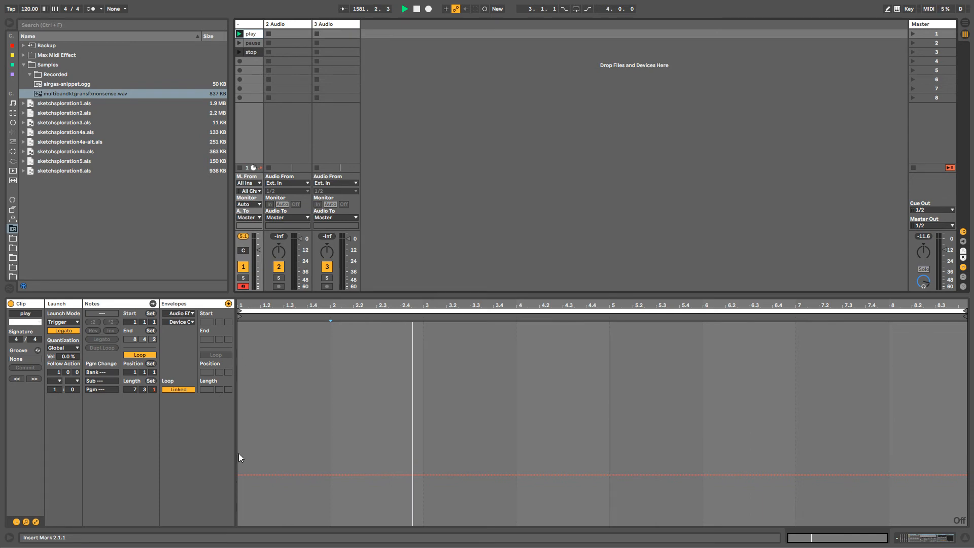
{"action": "left_click", "coordinate": [242, 475]}
{"action": "left_click_drag", "start_coordinate": [242, 475], "coordinate": [457, 373]}
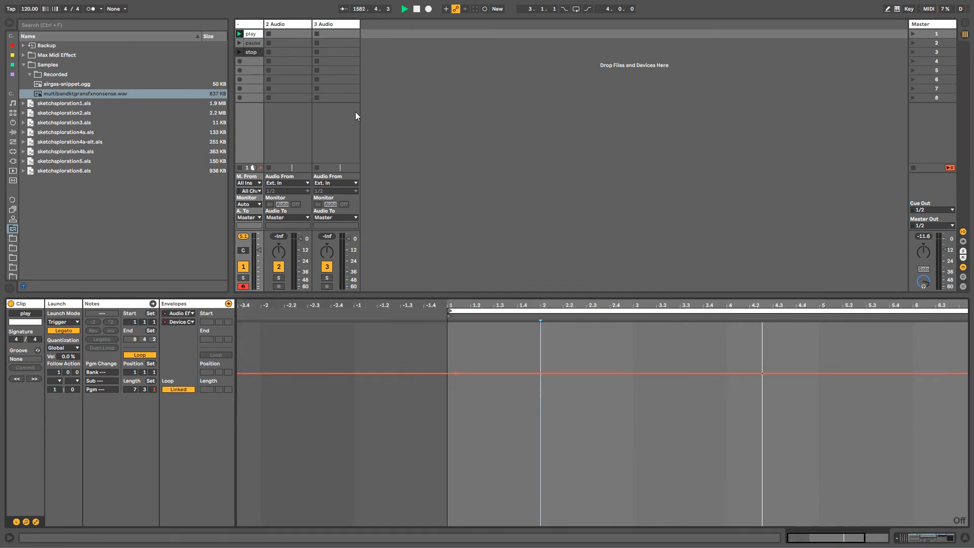
Compare the play clip's State envelope with the Looper, launch the stop and play clips, and check the device chain's response.
{"action": "left_click", "coordinate": [248, 26]}
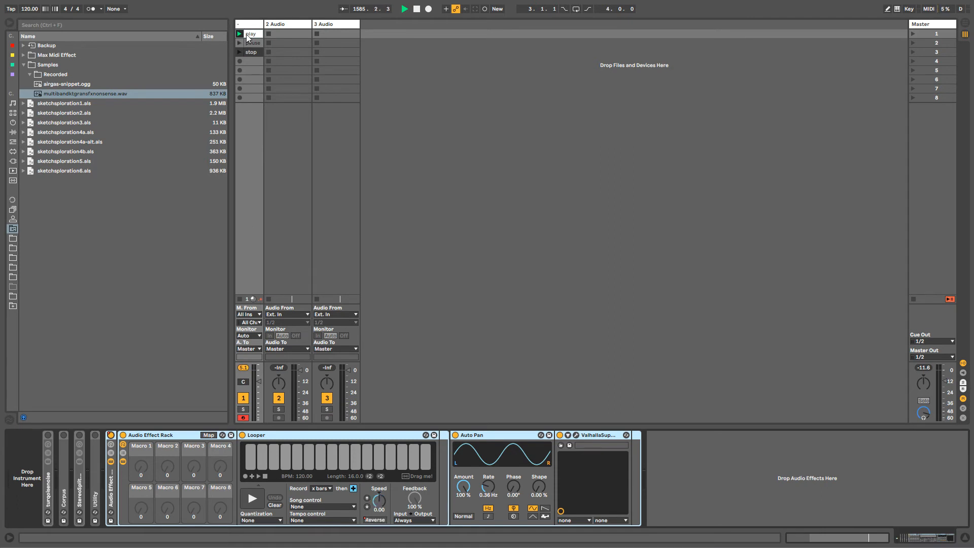
{"action": "left_click", "coordinate": [248, 34]}
{"action": "left_click", "coordinate": [249, 24]}
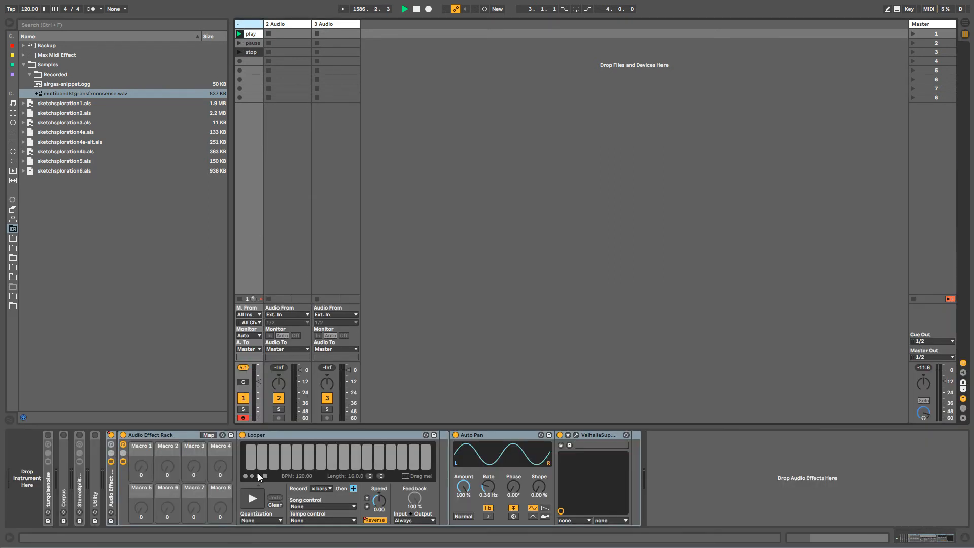
{"action": "key", "text": "shift+Tab"}
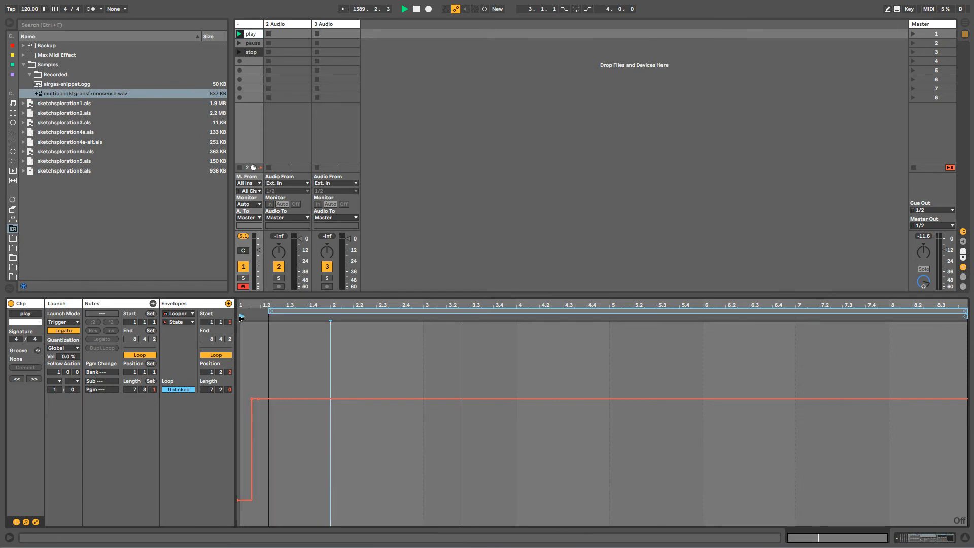
{"action": "left_click", "coordinate": [241, 52]}
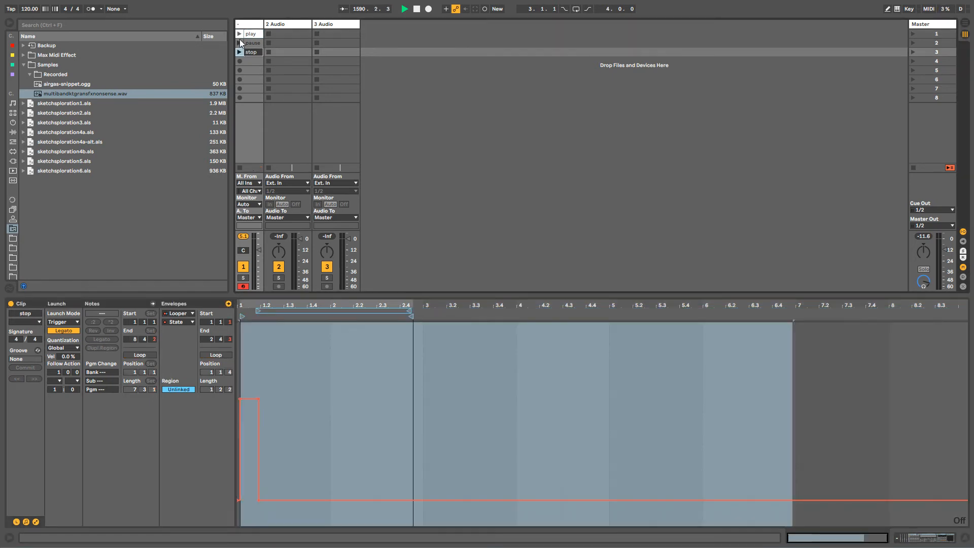
{"action": "left_click", "coordinate": [239, 34]}
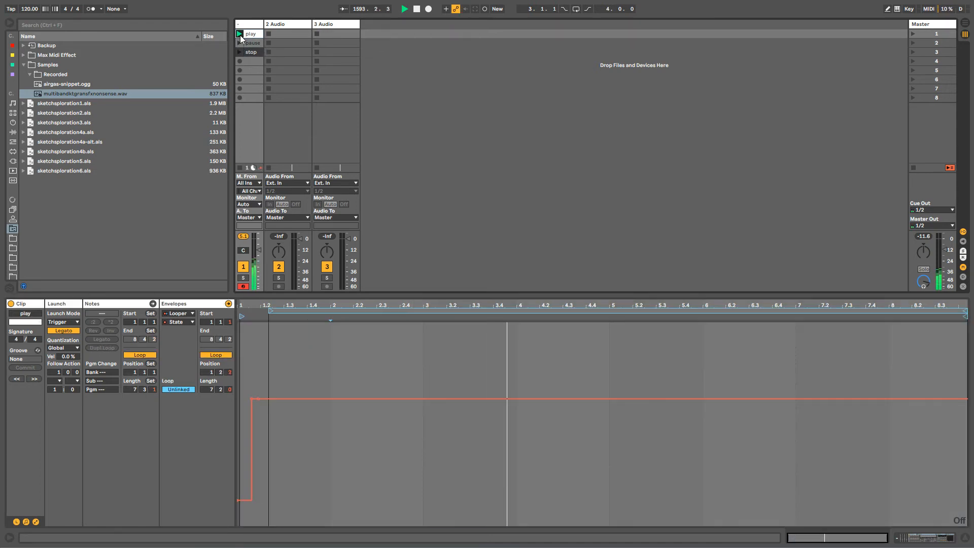
{"action": "key", "text": "shift+Tab"}
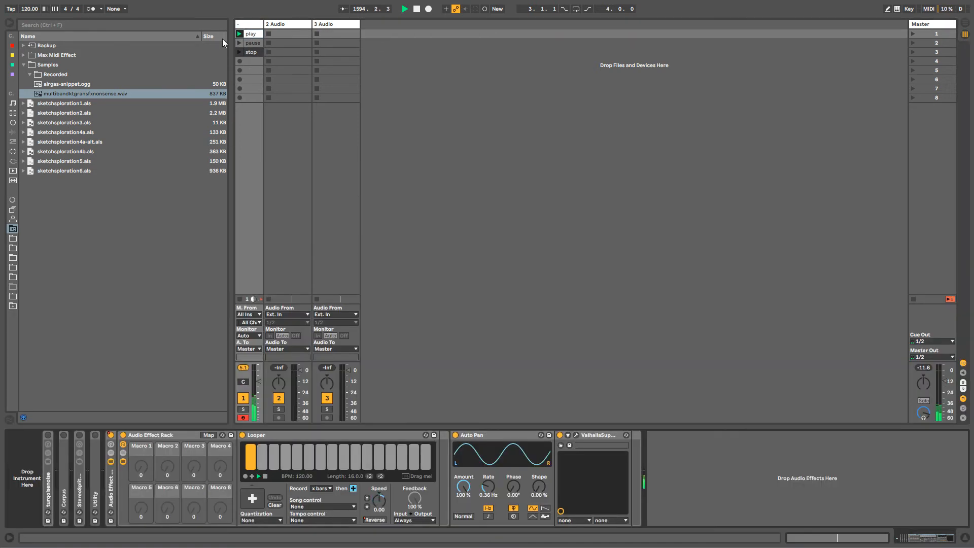
Launch the pause clip and raise its outer-rack device activator envelope to on throughout the clip.
{"action": "left_click", "coordinate": [239, 43]}
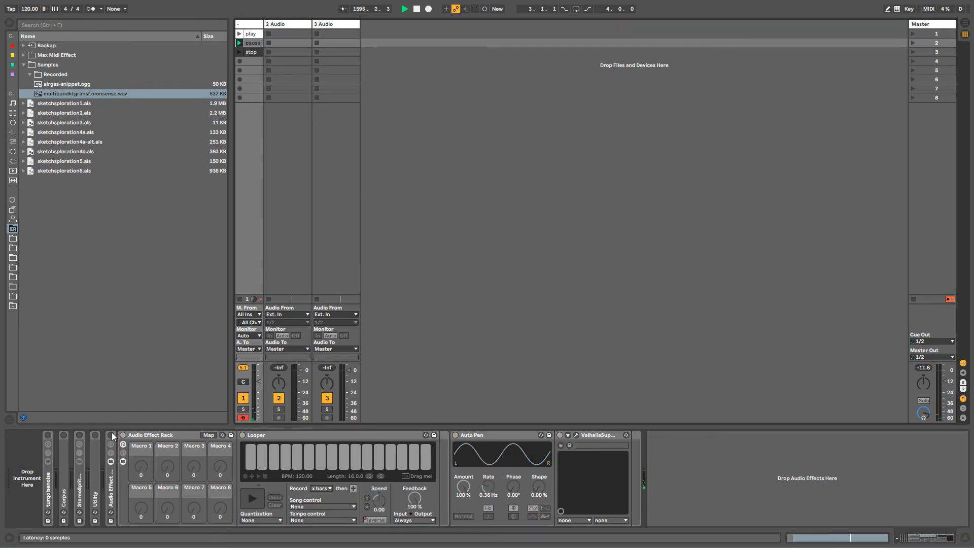
{"action": "key", "text": "shift+Tab"}
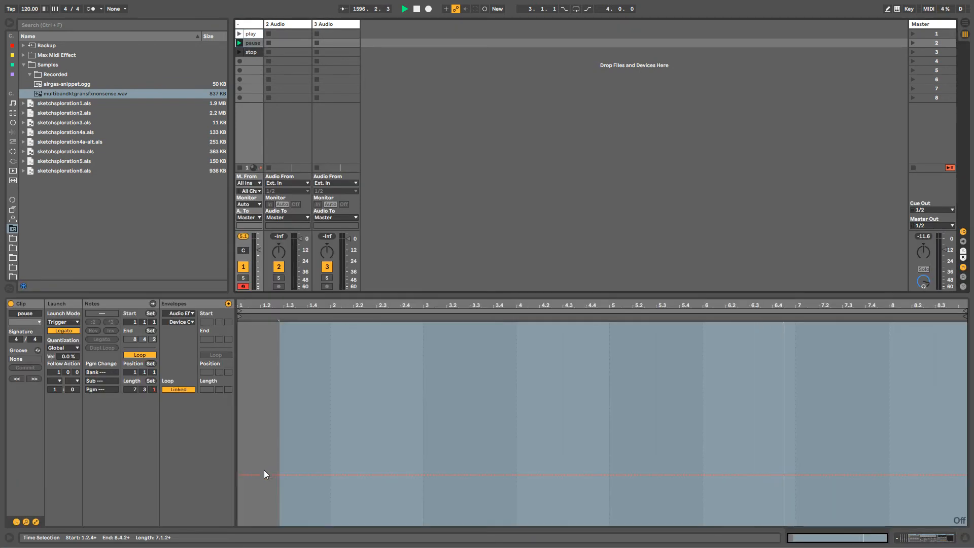
{"action": "left_click_drag", "start_coordinate": [264, 474], "coordinate": [263, 374]}
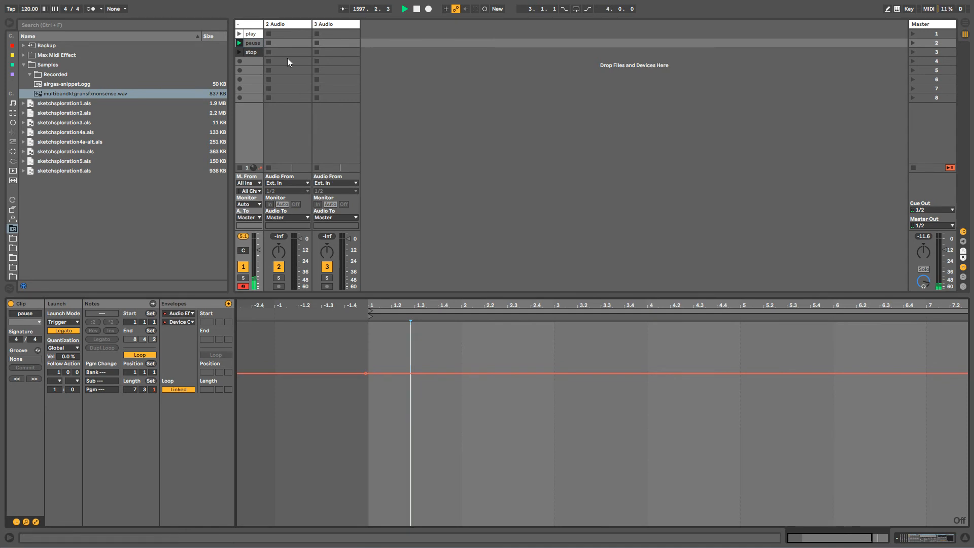
{"action": "key", "text": "shift+Tab"}
Launch the stop clip and raise its outer-rack device activator envelope to on across the whole clip.
{"action": "left_click", "coordinate": [240, 52]}
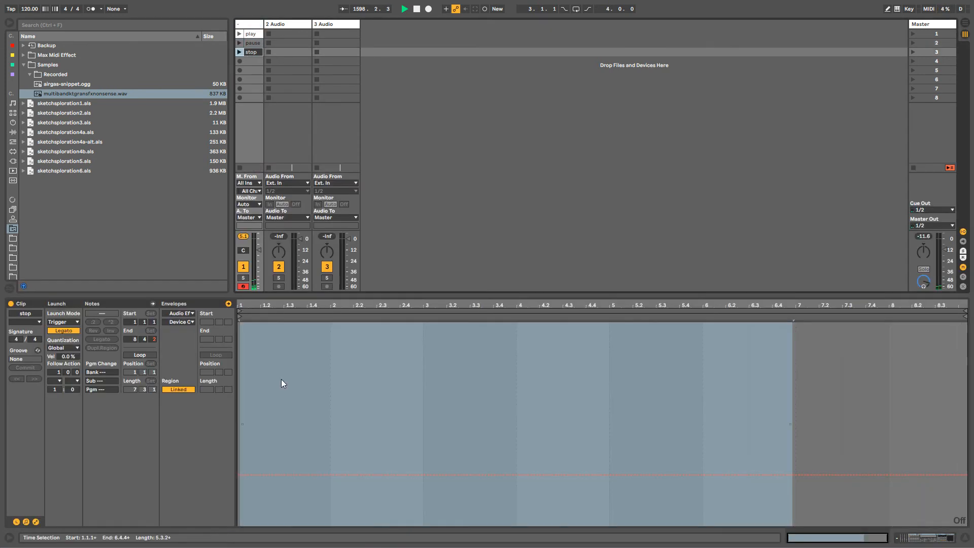
{"action": "left_click", "coordinate": [283, 474]}
{"action": "left_click_drag", "start_coordinate": [275, 475], "coordinate": [250, 373]}
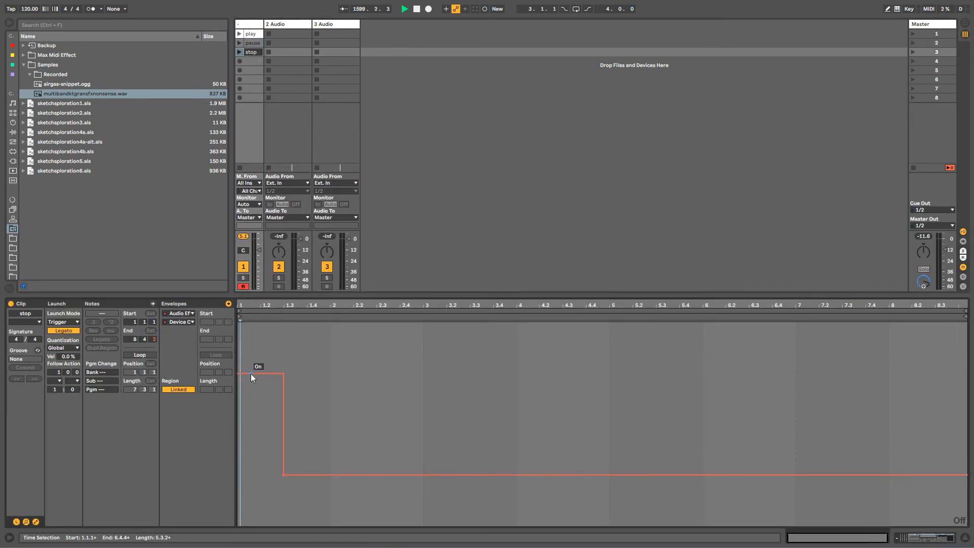
{"action": "left_click", "coordinate": [240, 51]}
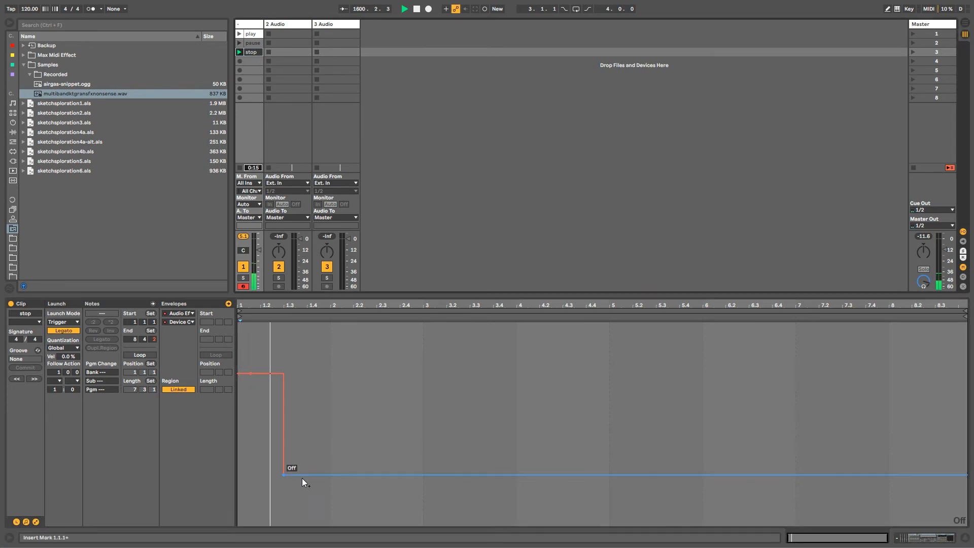
{"action": "left_click_drag", "start_coordinate": [283, 475], "coordinate": [716, 374]}
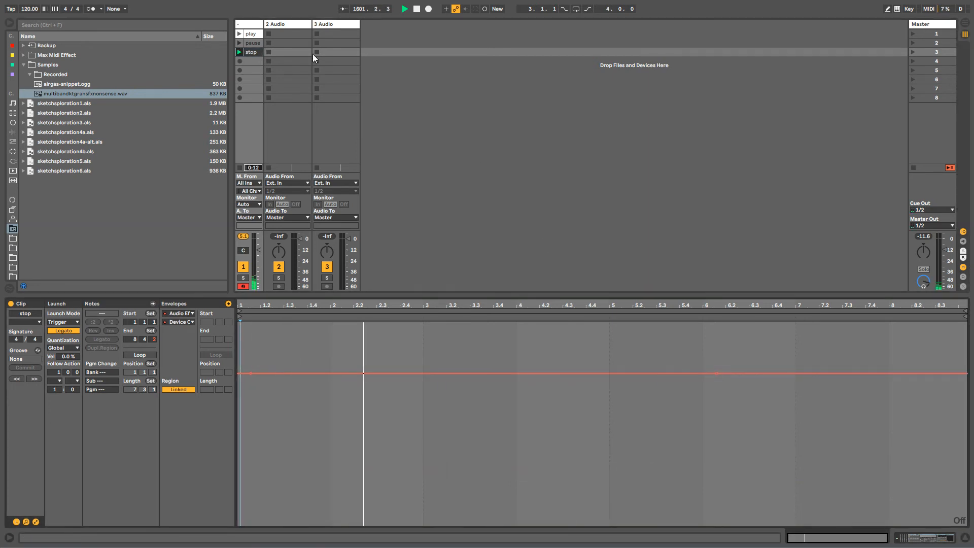
Launch the play clip followed by the stop clip and check how the Looper and outer rack respond.
{"action": "left_click", "coordinate": [251, 27]}
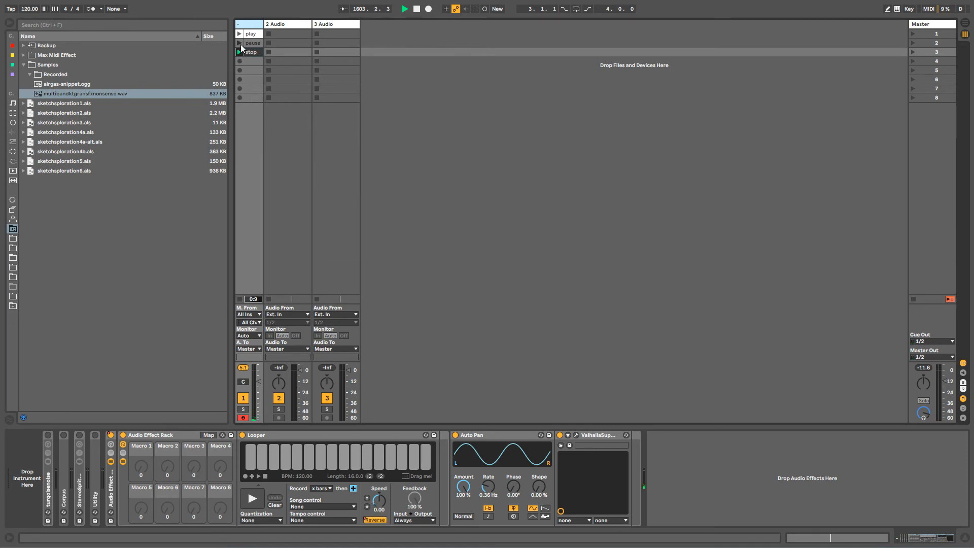
{"action": "left_click", "coordinate": [239, 34]}
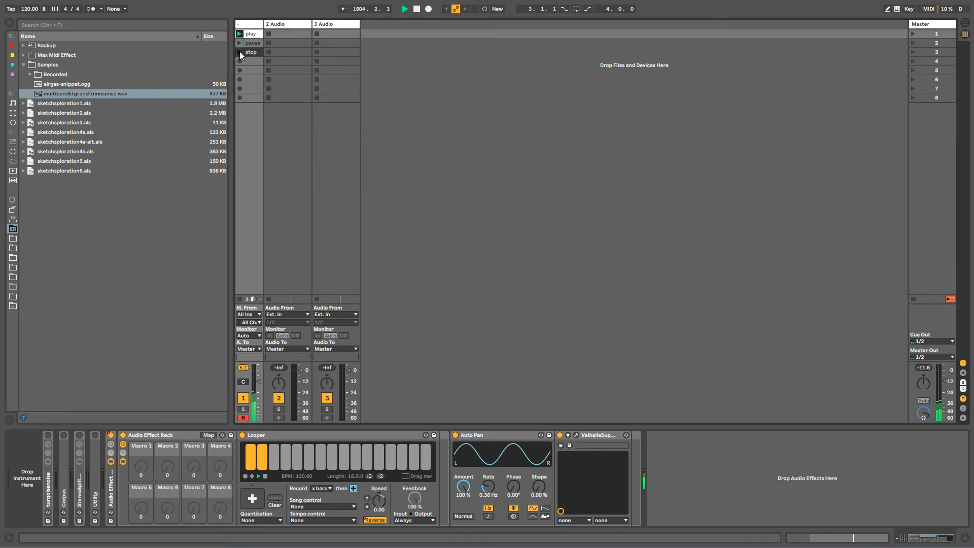
{"action": "left_click", "coordinate": [239, 51]}
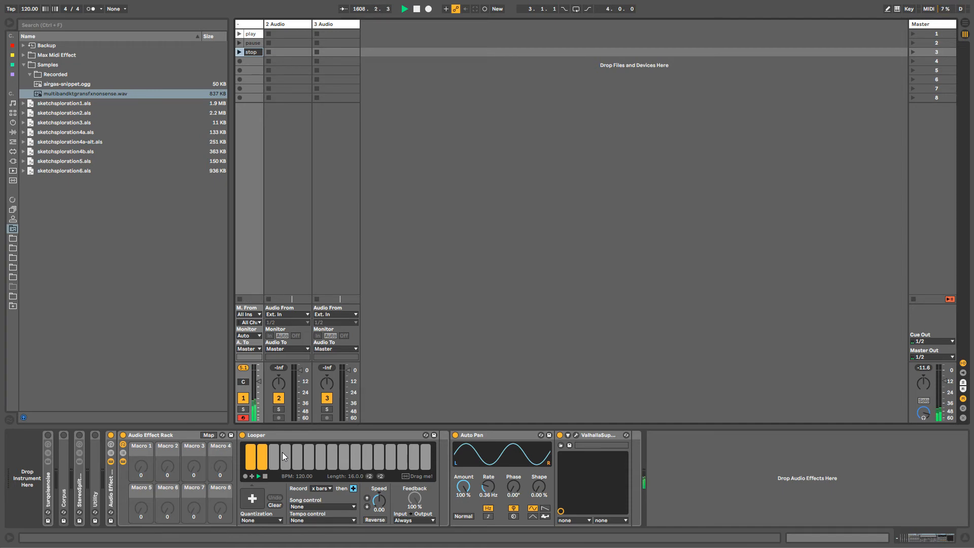
Make the stop clip's device activator envelope drop to off shortly after bar 6, staying on before that.
{"action": "left_click", "coordinate": [247, 51]}
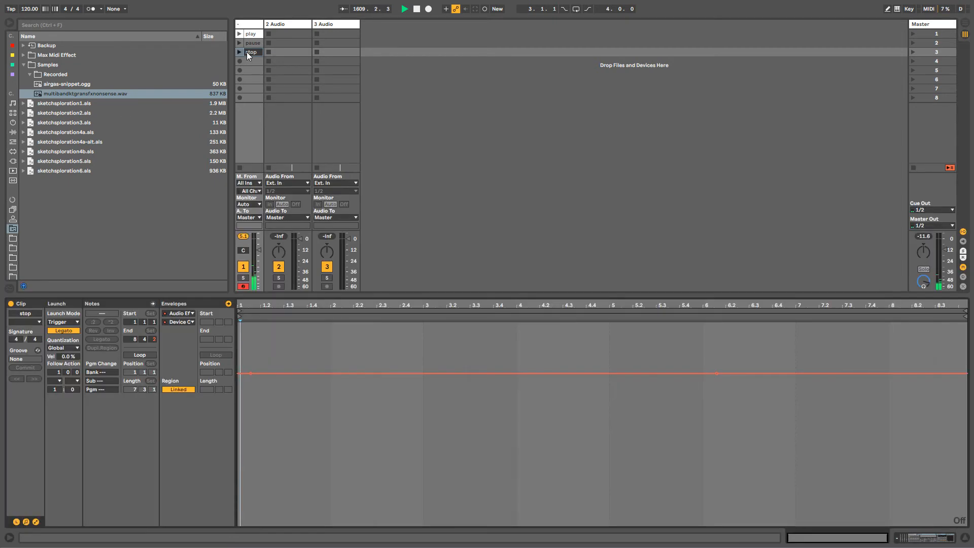
{"action": "left_click_drag", "start_coordinate": [303, 372], "coordinate": [726, 467]}
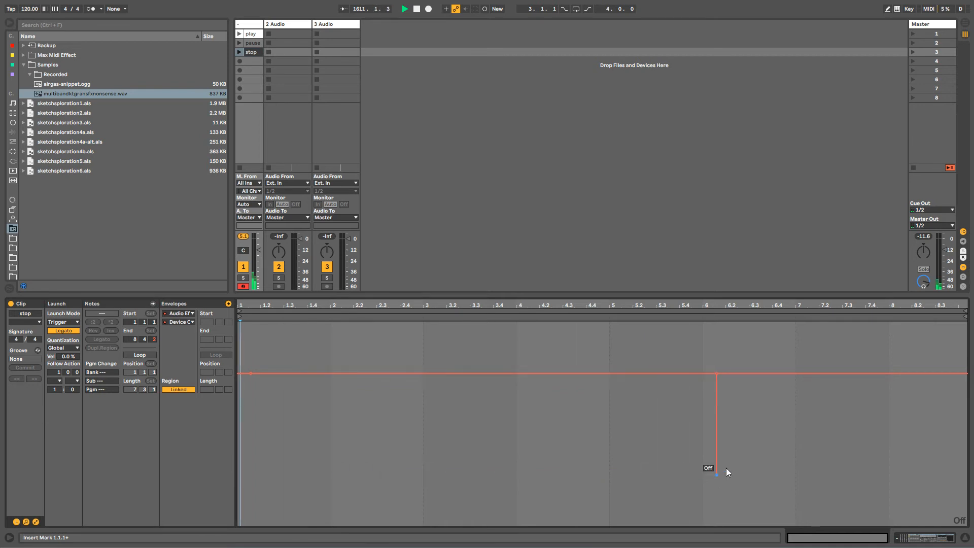
{"action": "left_click", "coordinate": [717, 372]}
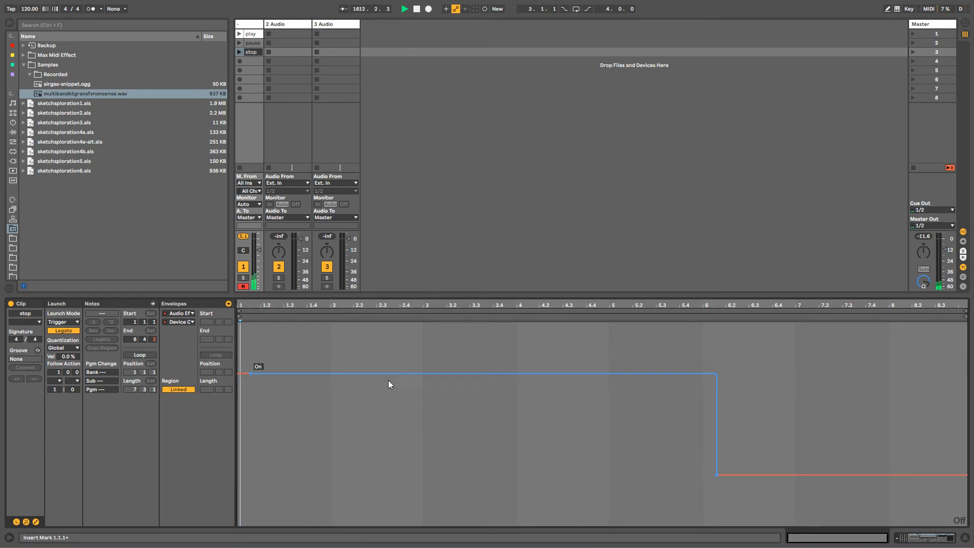
{"action": "left_click", "coordinate": [244, 24]}
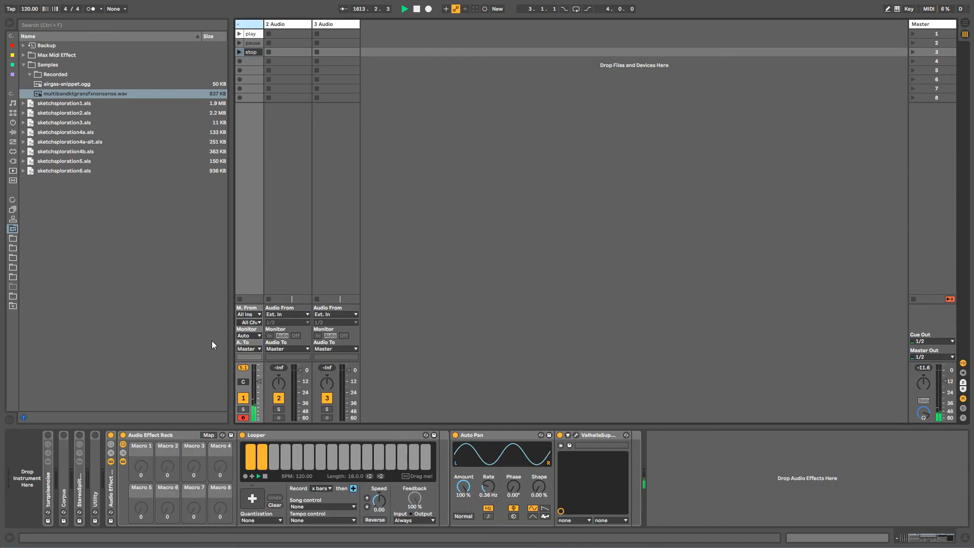
Show the stop clip's notes and shorten the clip to a five-bar length ending at 6.1.1.
{"action": "left_click", "coordinate": [252, 53]}
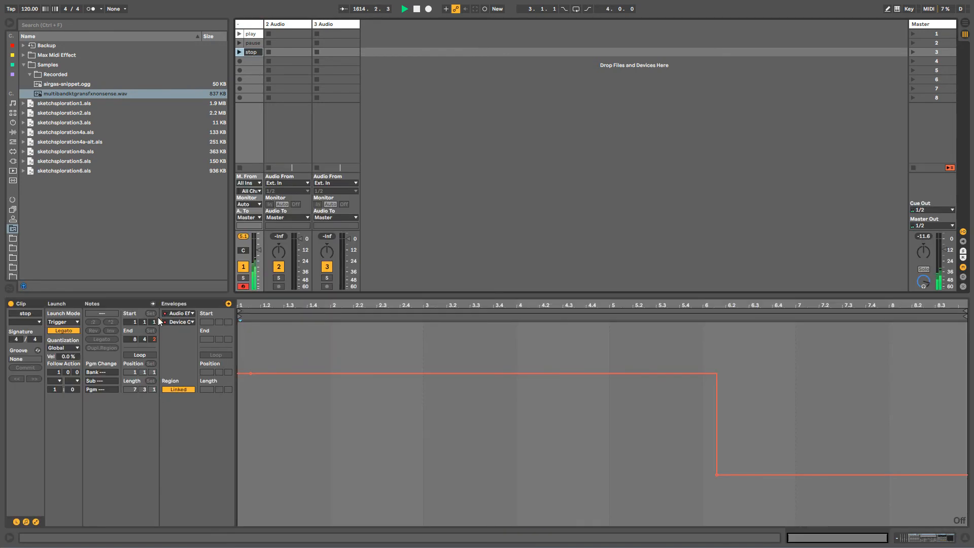
{"action": "left_click", "coordinate": [145, 304]}
{"action": "left_click", "coordinate": [244, 24]}
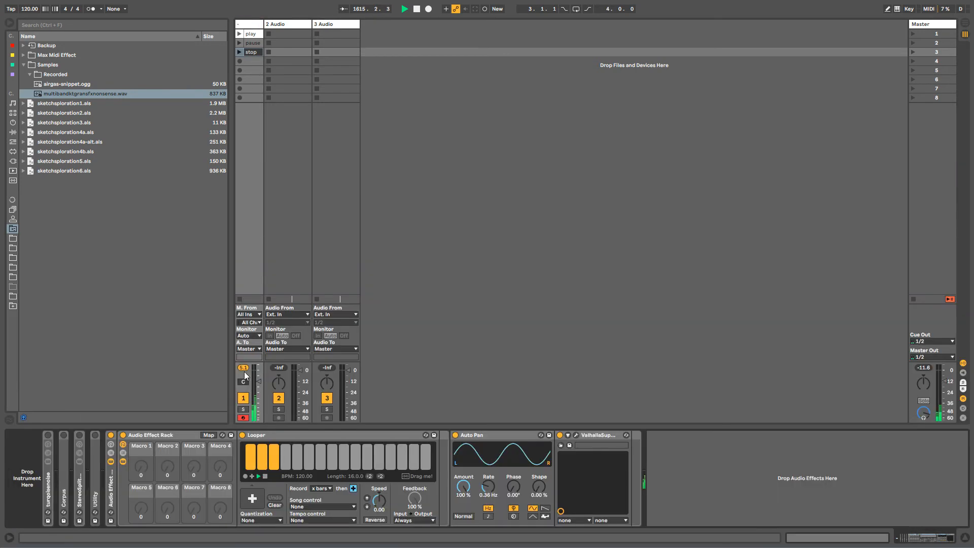
{"action": "left_click", "coordinate": [256, 55]}
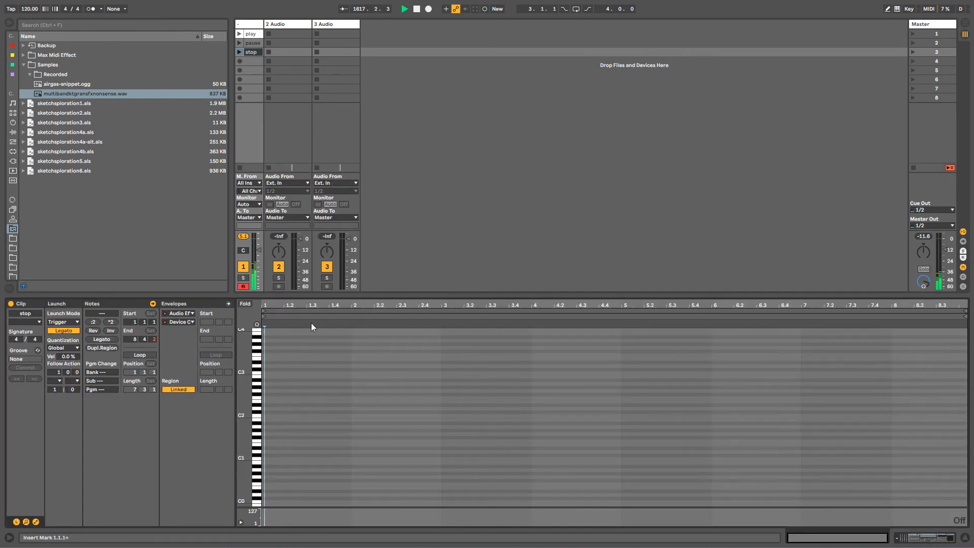
{"action": "left_click", "coordinate": [241, 51]}
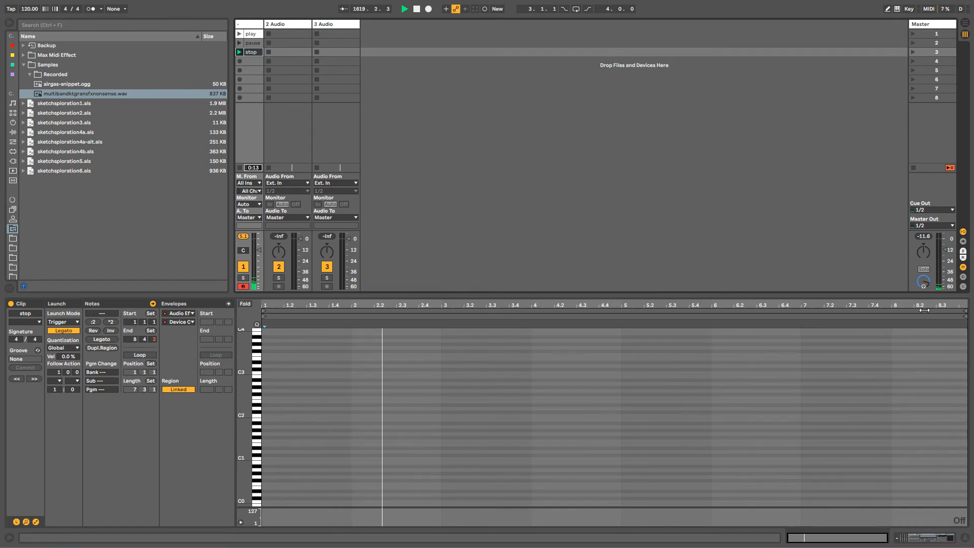
{"action": "left_click_drag", "start_coordinate": [885, 317], "coordinate": [712, 328]}
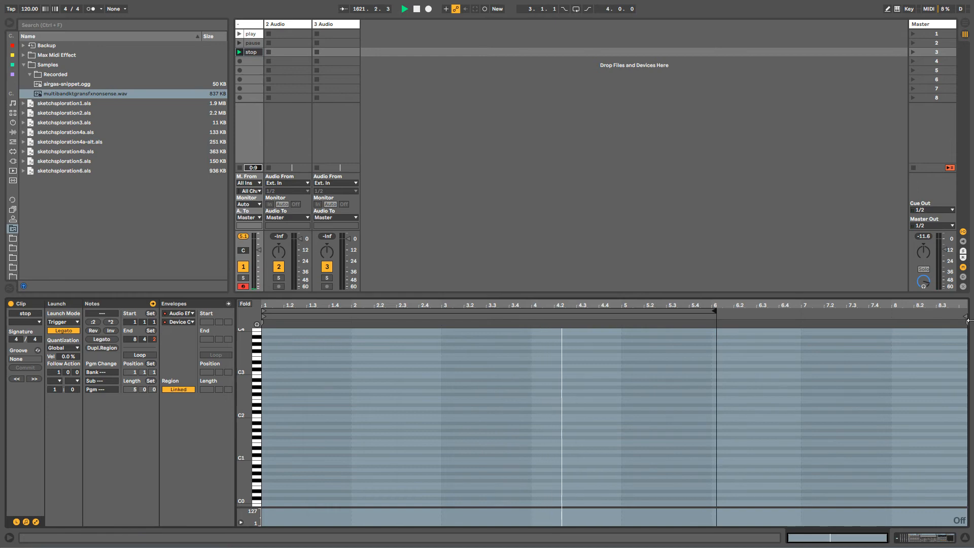
{"action": "left_click_drag", "start_coordinate": [965, 328], "coordinate": [717, 337]}
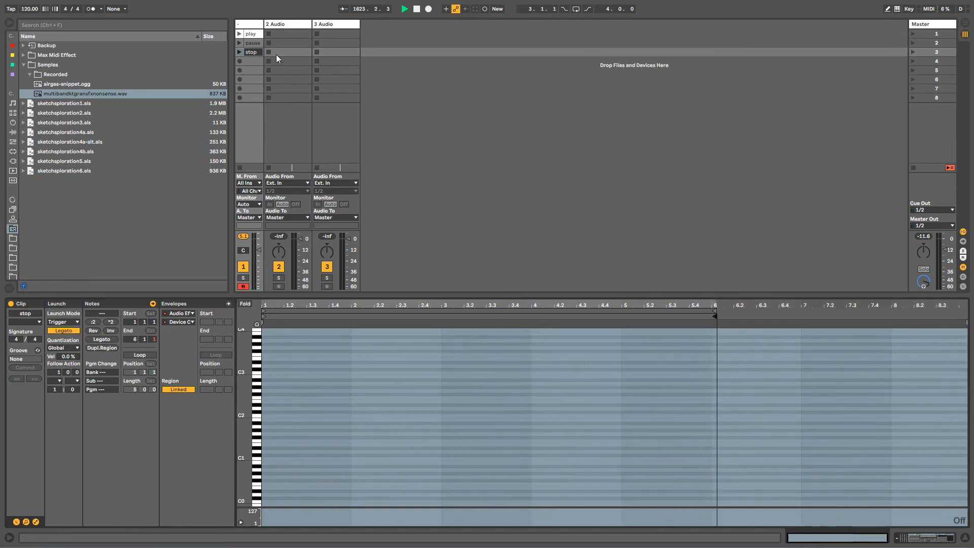
Launch the play clip and raise the Auto Pan Rate to 0.61 Hz.
{"action": "left_click", "coordinate": [249, 35]}
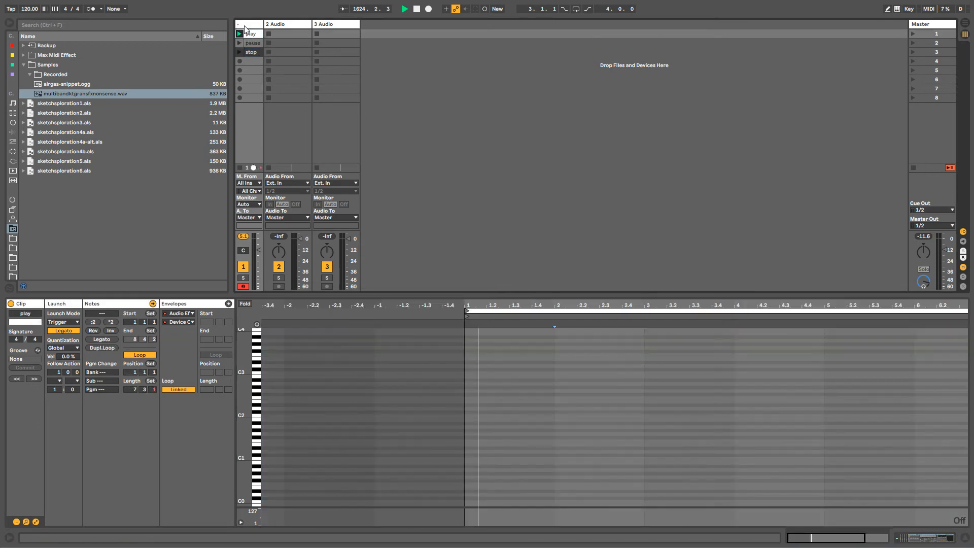
{"action": "left_click", "coordinate": [244, 25]}
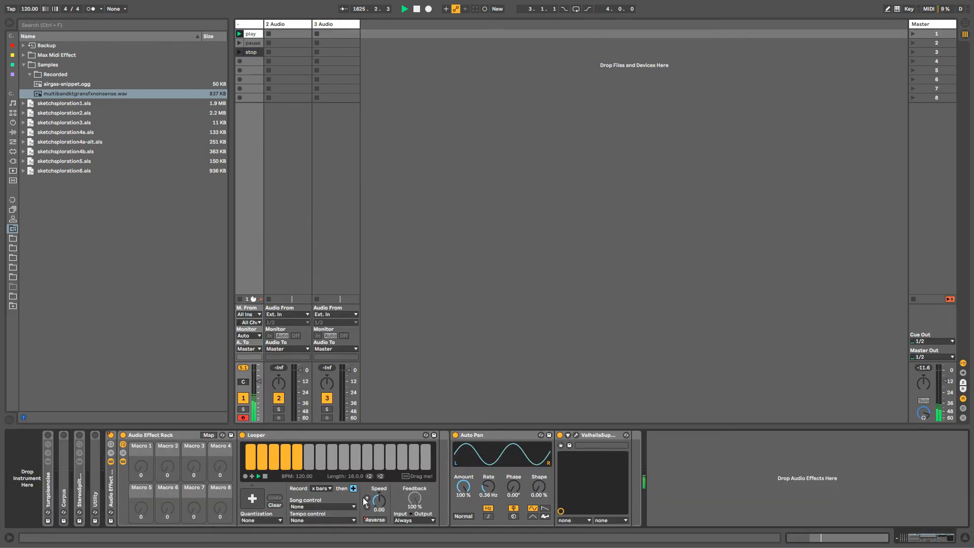
{"action": "left_click_drag", "start_coordinate": [488, 486], "coordinate": [488, 475]}
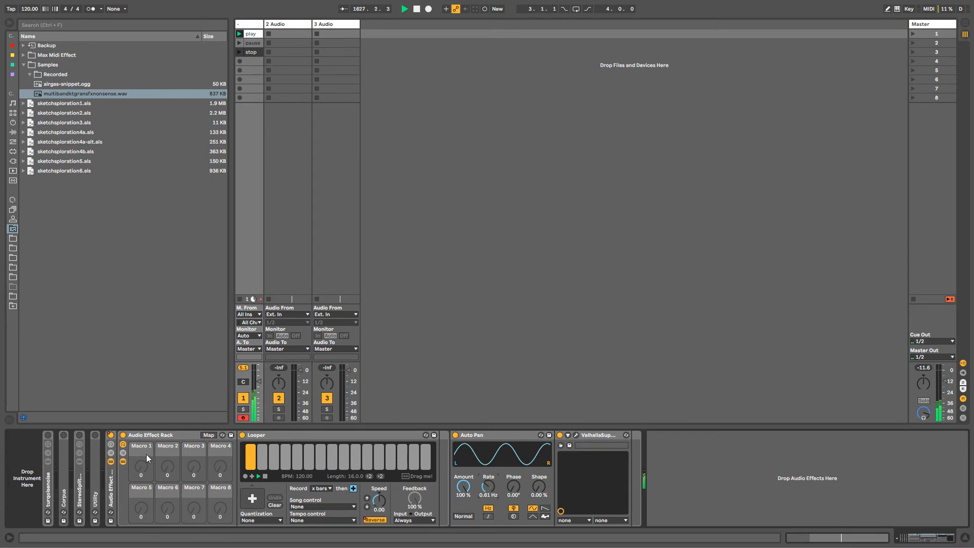
Launch the pause clip and raise the stopped section of its Looper State envelope to Play.
{"action": "left_click", "coordinate": [150, 436]}
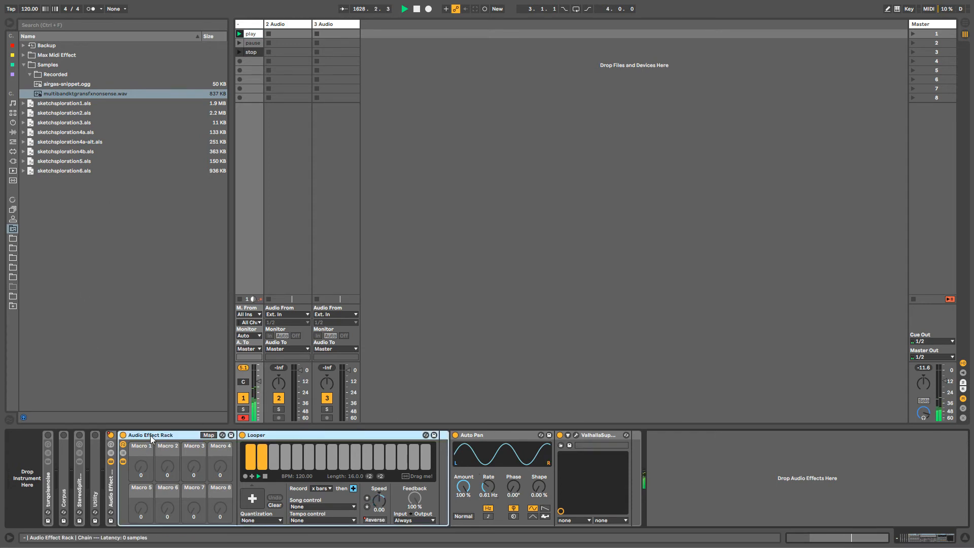
{"action": "left_click", "coordinate": [240, 43]}
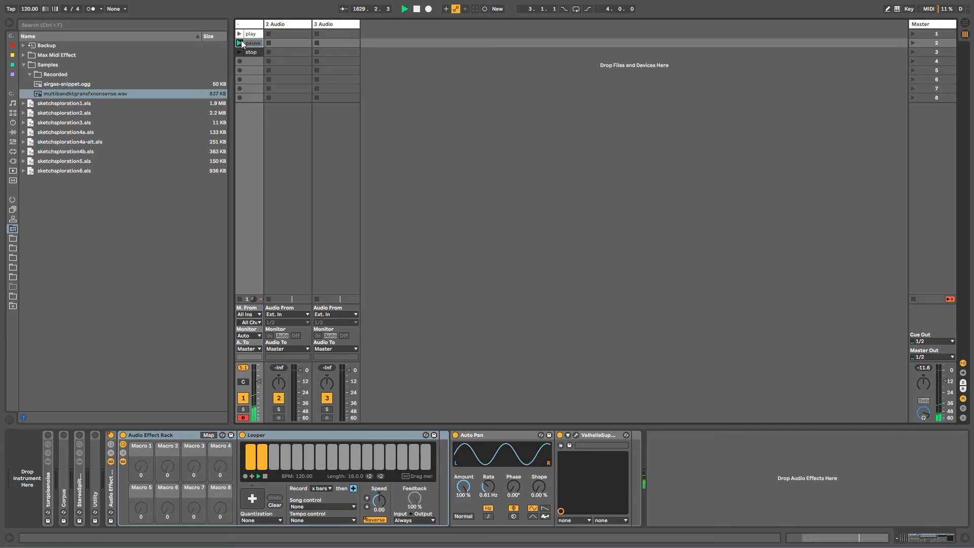
{"action": "left_click", "coordinate": [252, 42]}
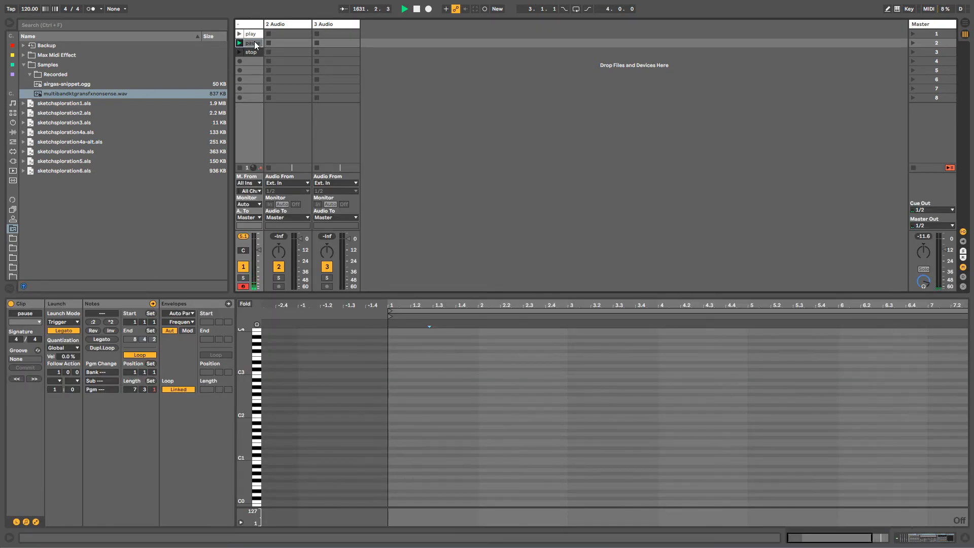
{"action": "left_click", "coordinate": [257, 153]}
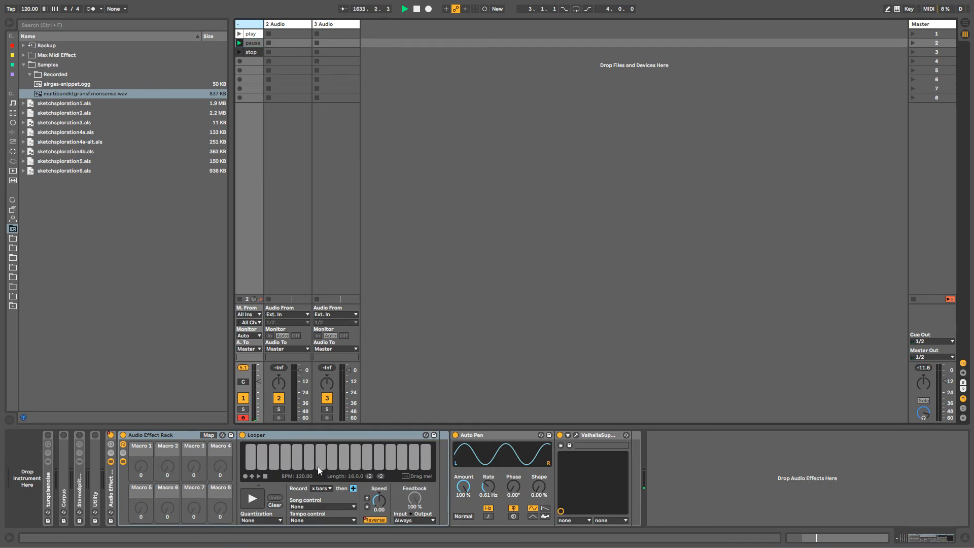
{"action": "left_click", "coordinate": [254, 477]}
{"action": "key", "text": "shift+Tab"}
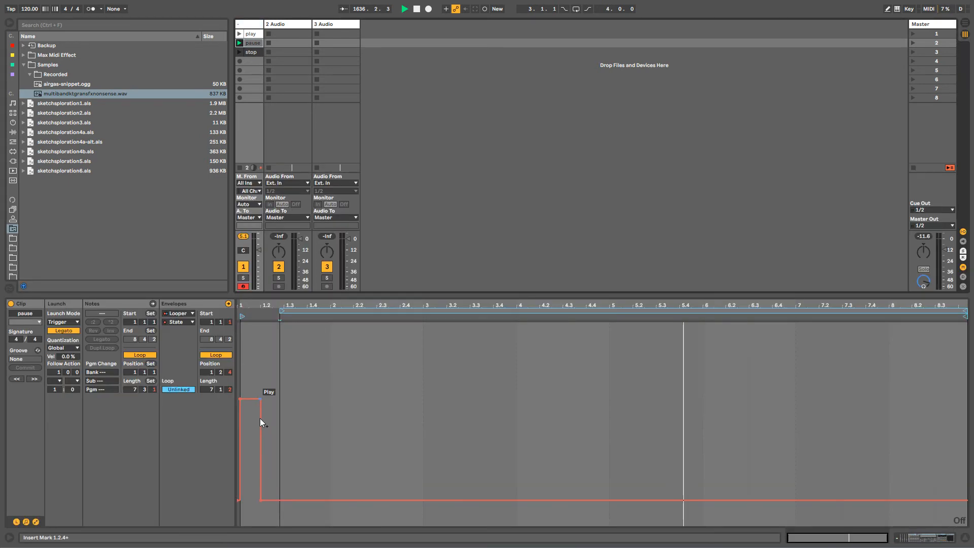
{"action": "left_click_drag", "start_coordinate": [260, 498], "coordinate": [255, 399]}
{"action": "key", "text": "shift+Tab"}
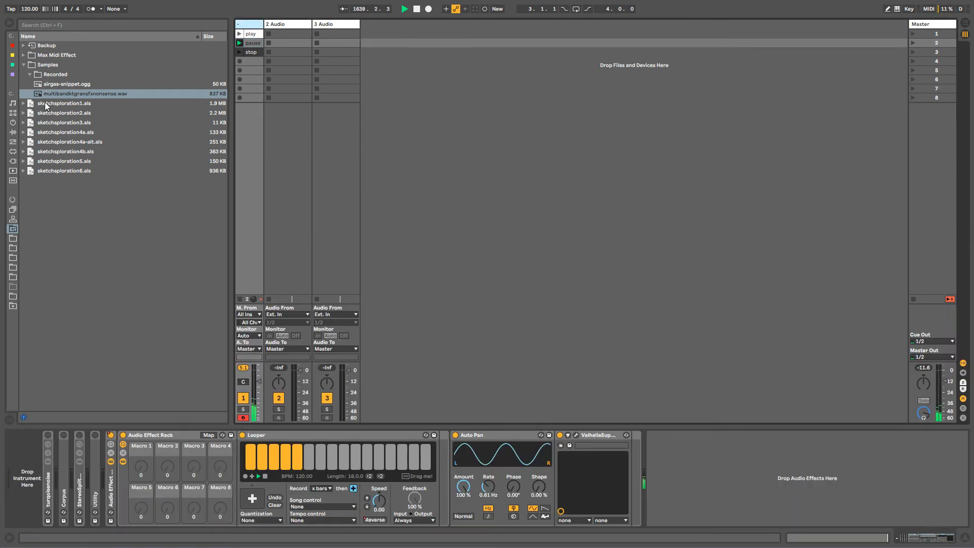
Insert a Utility audio effect directly after the Looper inside the rack.
{"action": "left_click", "coordinate": [13, 122]}
{"action": "left_click", "coordinate": [13, 133]}
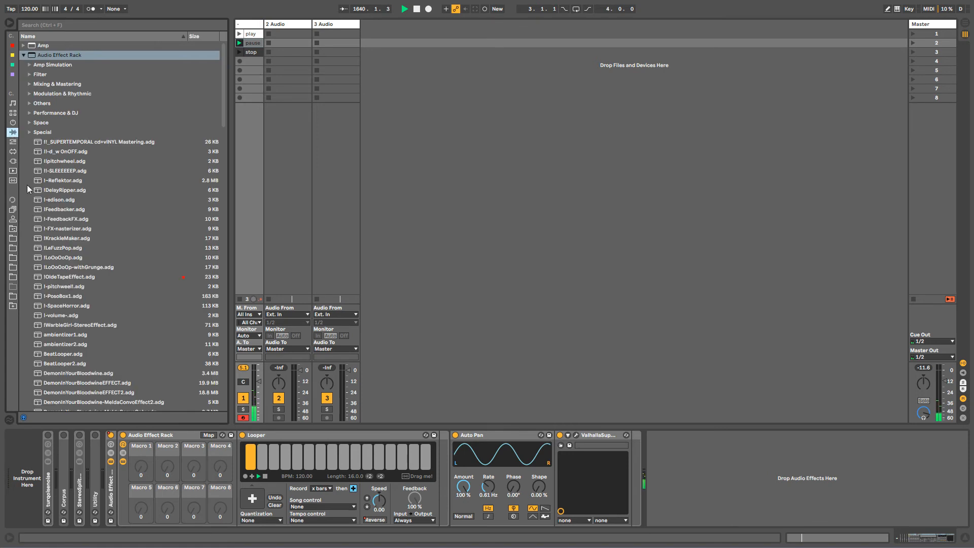
{"action": "left_click", "coordinate": [23, 55]}
{"action": "left_click_drag", "start_coordinate": [43, 392], "coordinate": [438, 474]}
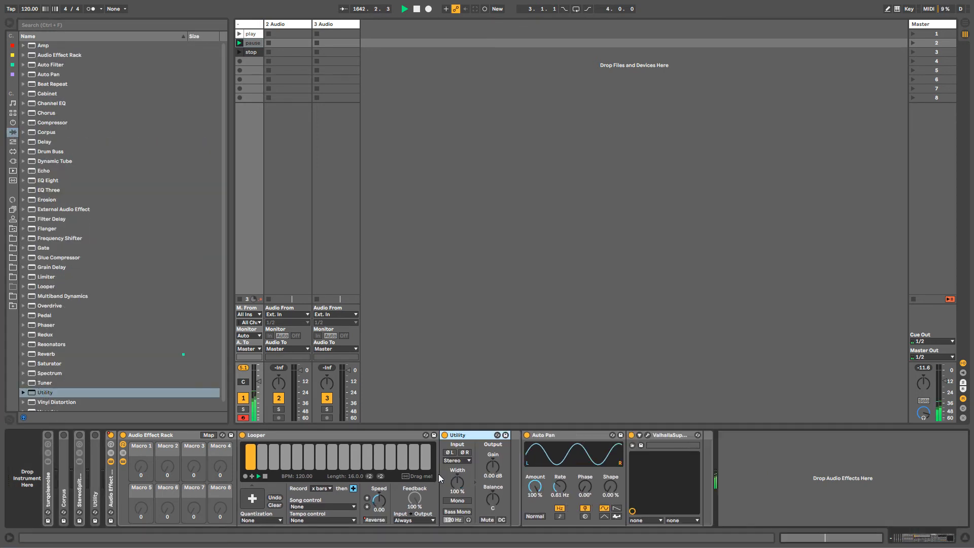
Lower the Utility's Gain modulation to the minimum across the pause clip, and launch the play clip to compare.
{"action": "right_click", "coordinate": [492, 468]}
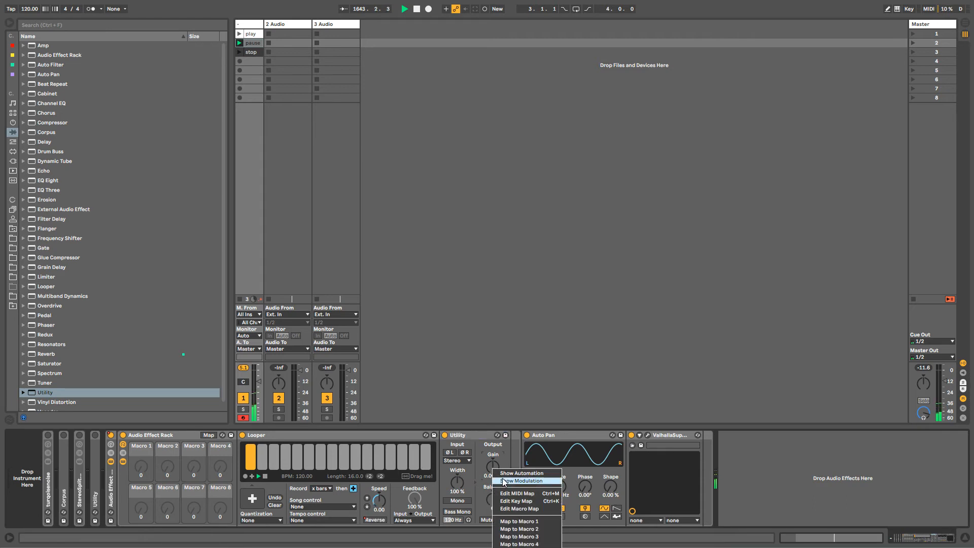
{"action": "left_click", "coordinate": [537, 481]}
{"action": "left_click_drag", "start_coordinate": [367, 322], "coordinate": [401, 525]}
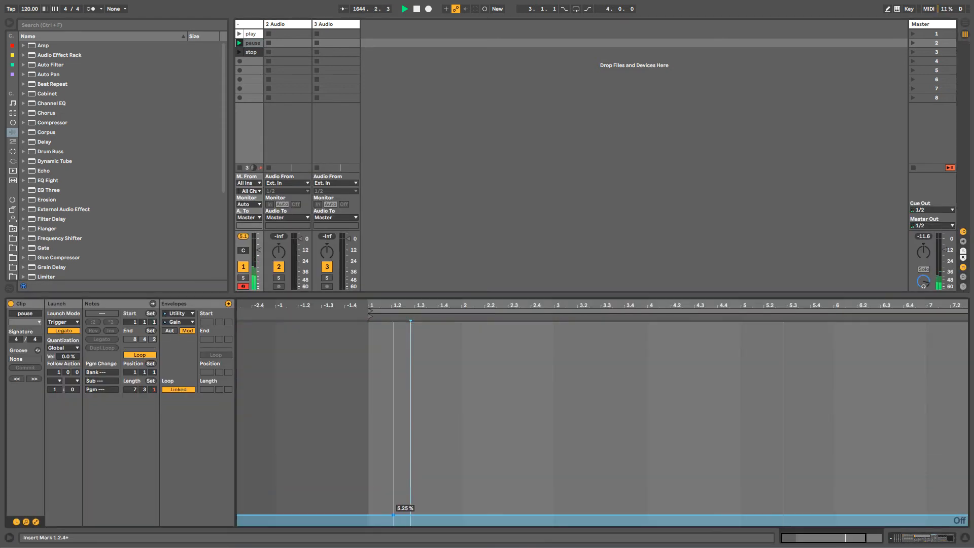
{"action": "key", "text": "shift+Tab"}
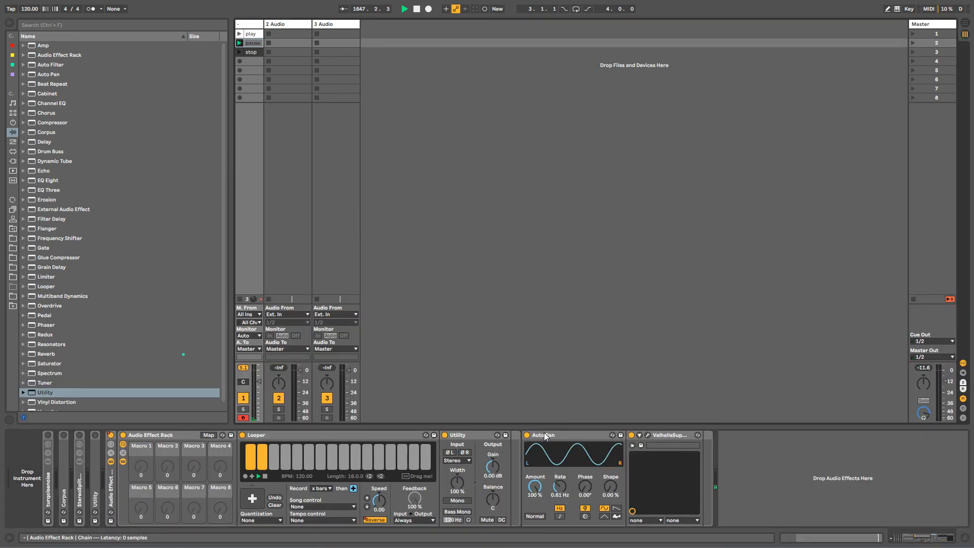
{"action": "left_click", "coordinate": [543, 435]}
{"action": "left_click", "coordinate": [239, 34]}
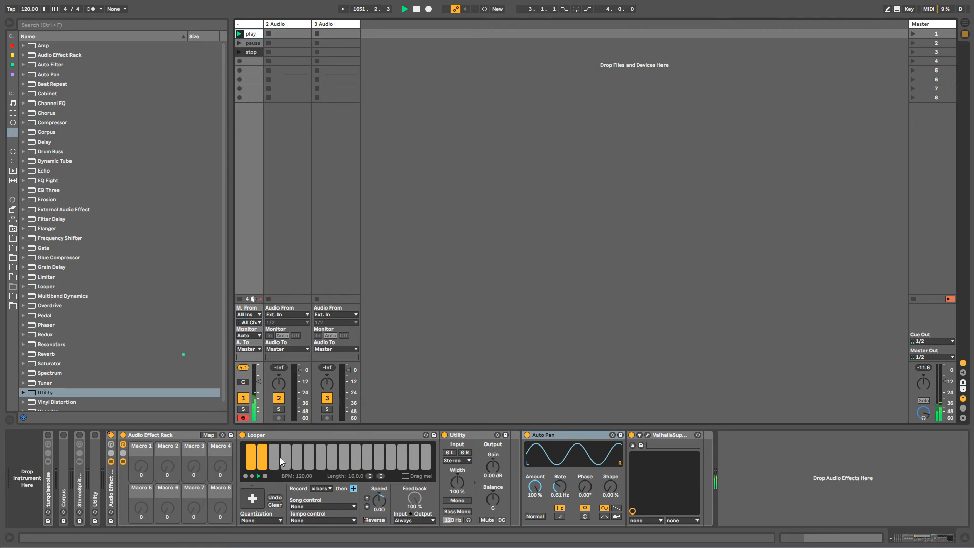
Launch the pause and play clips alternately to compare how each affects the looped sound.
{"action": "left_click", "coordinate": [239, 43]}
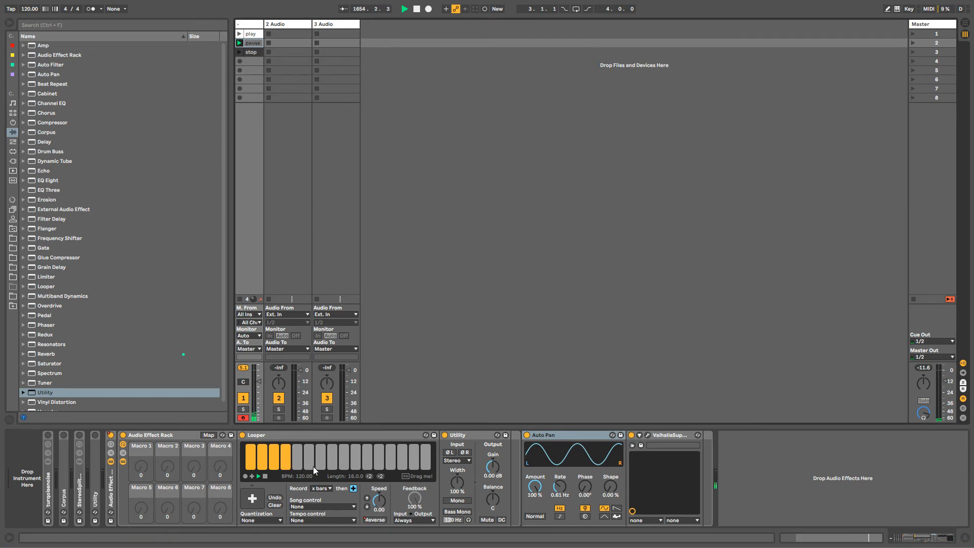
{"action": "left_click", "coordinate": [240, 33]}
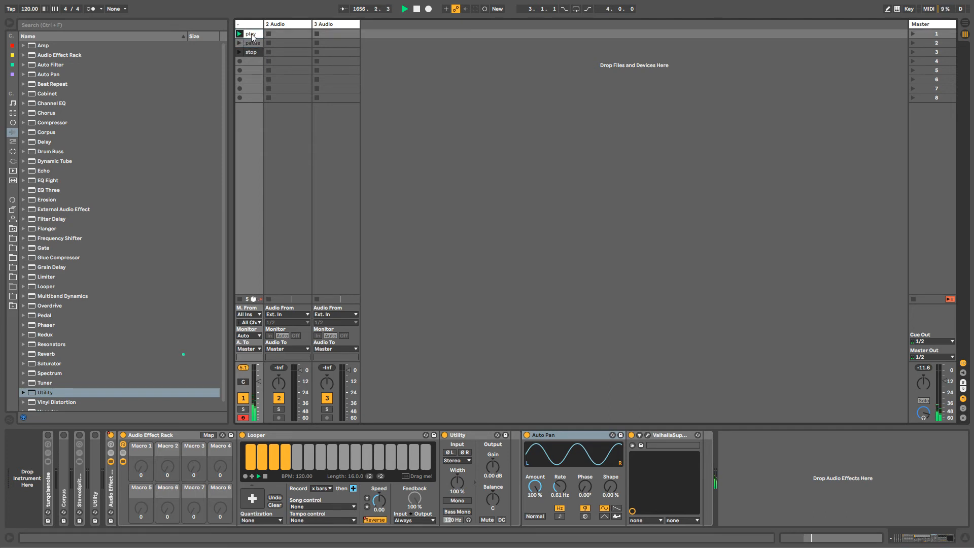
{"action": "left_click", "coordinate": [251, 44]}
{"action": "left_click", "coordinate": [239, 43]}
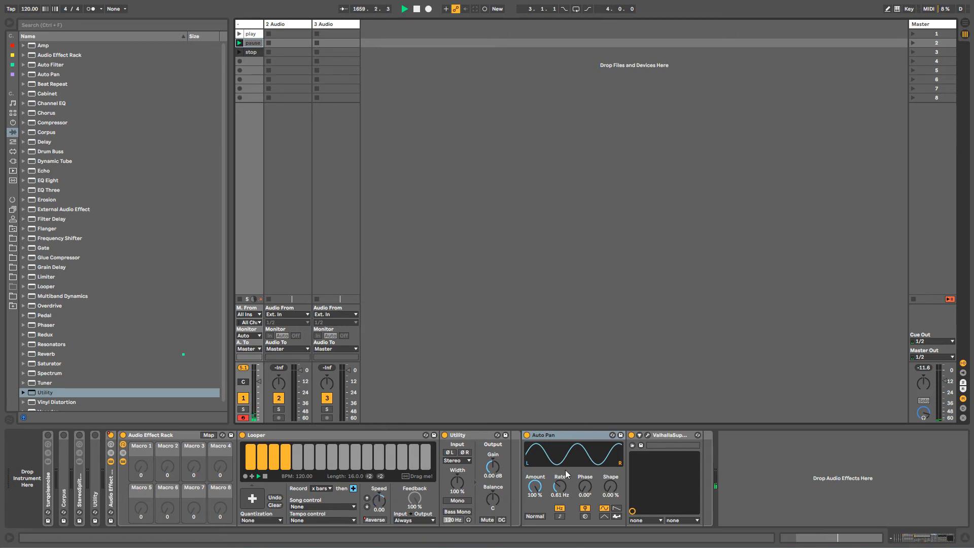
Insert a Grain Delay directly after the Auto Pan and set its beat delay to 4.
{"action": "left_click", "coordinate": [45, 267]}
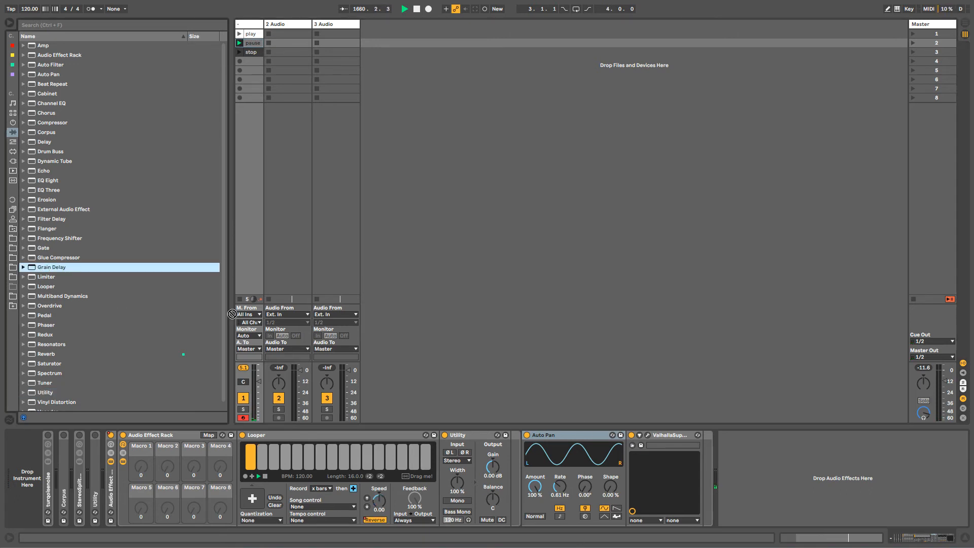
{"action": "key", "text": "Return"}
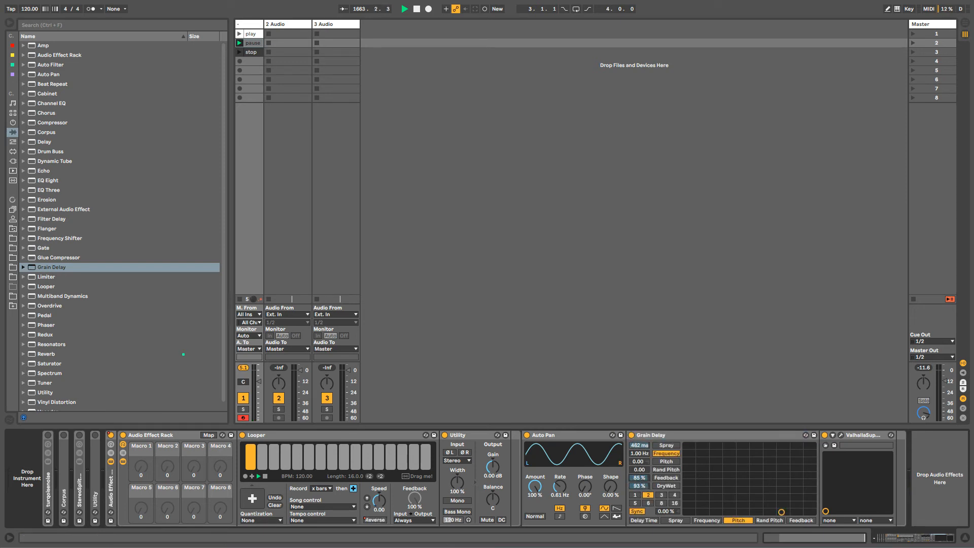
{"action": "left_click", "coordinate": [676, 496]}
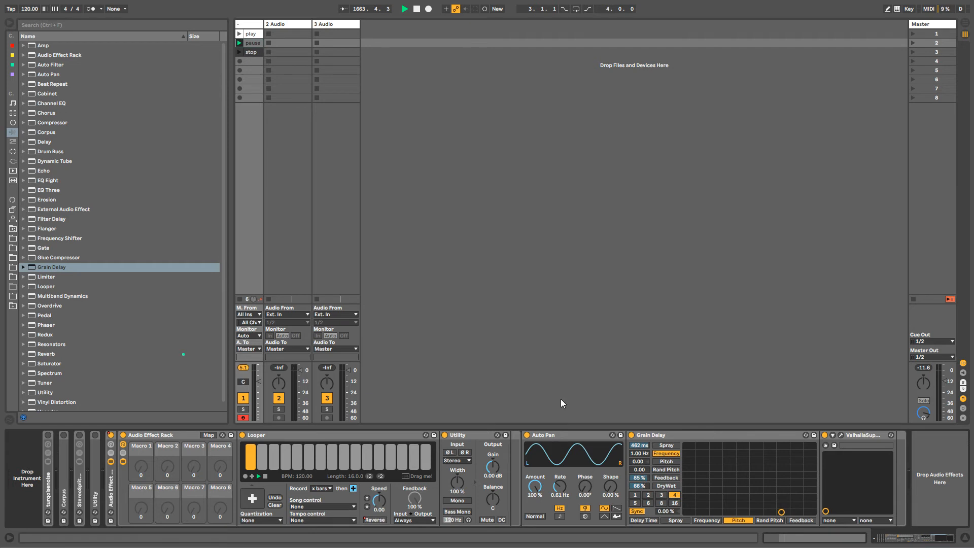
Insert a Reverb directly after the Grain Delay with the play clip running, and launch the pause clip to listen.
{"action": "left_click", "coordinate": [240, 34]}
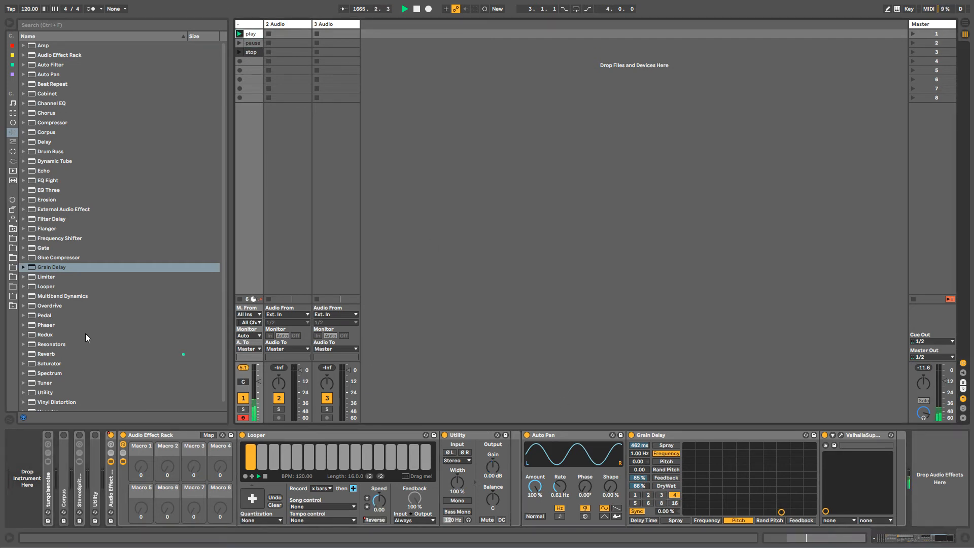
{"action": "left_click", "coordinate": [47, 354]}
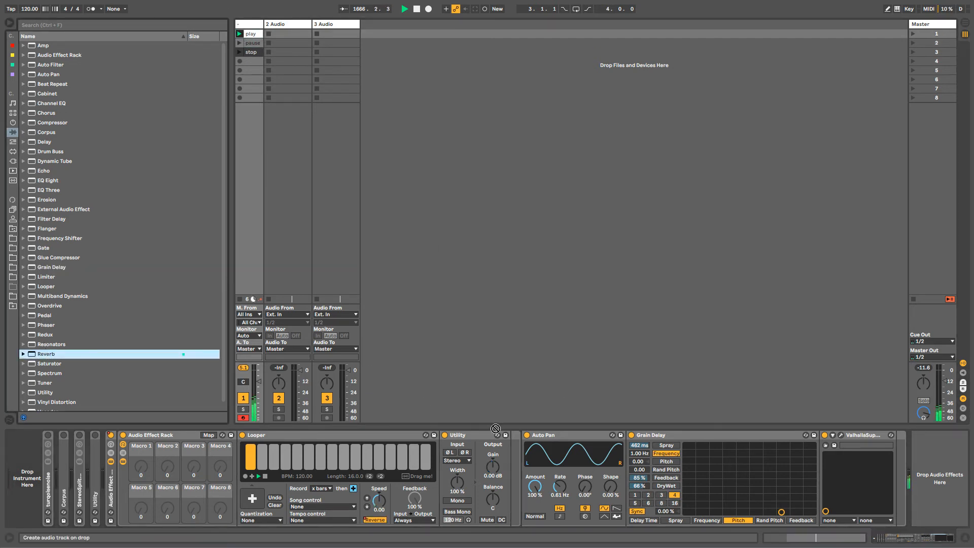
{"action": "key", "text": "Return"}
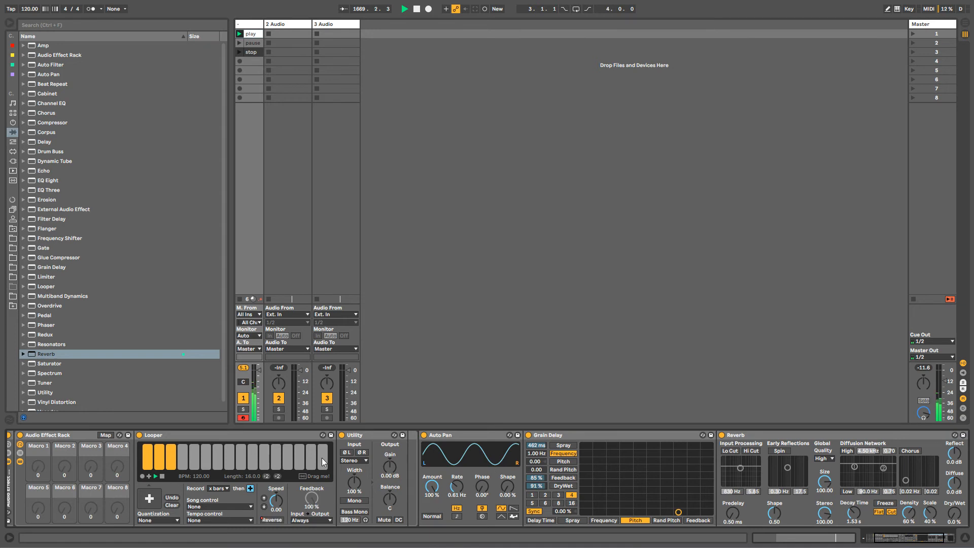
{"action": "left_click", "coordinate": [239, 43]}
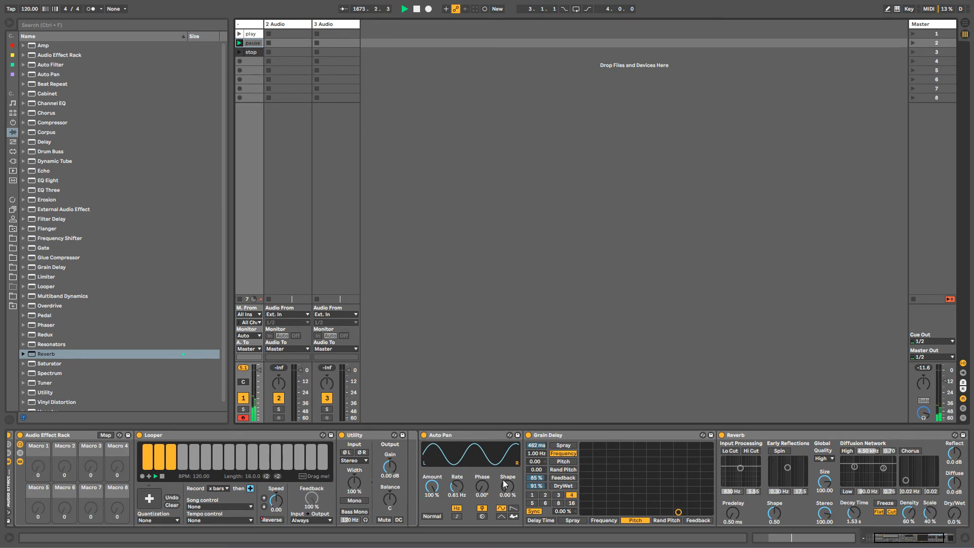
{"action": "left_click", "coordinate": [878, 540]}
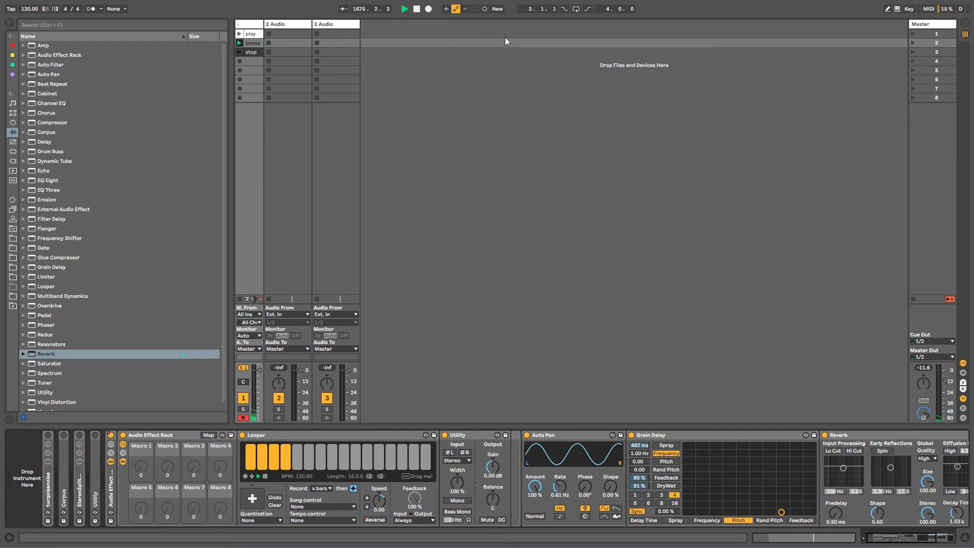
Move the drop in the stop clip's outer rack on/off envelope forward to about 5.4, before the clip's end.
{"action": "left_click", "coordinate": [238, 52]}
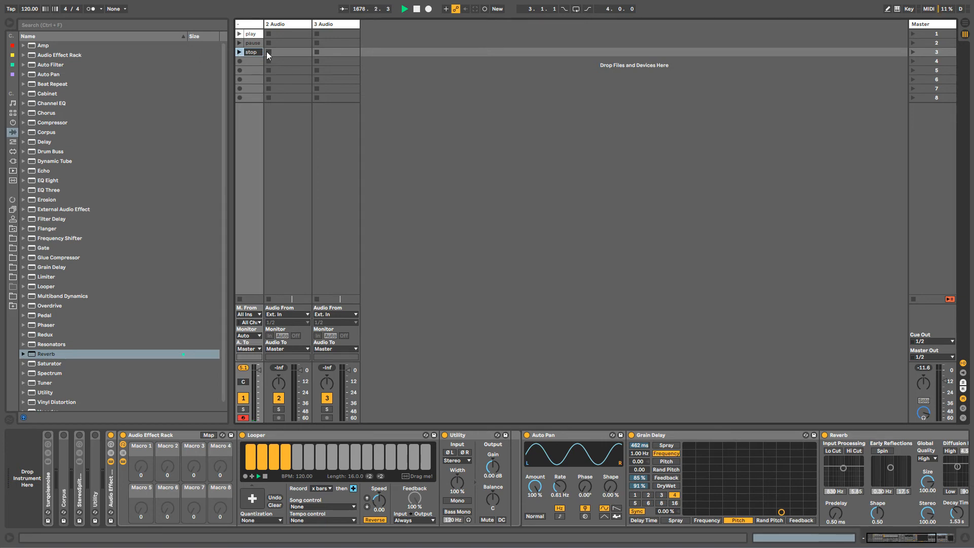
{"action": "left_click", "coordinate": [248, 52]}
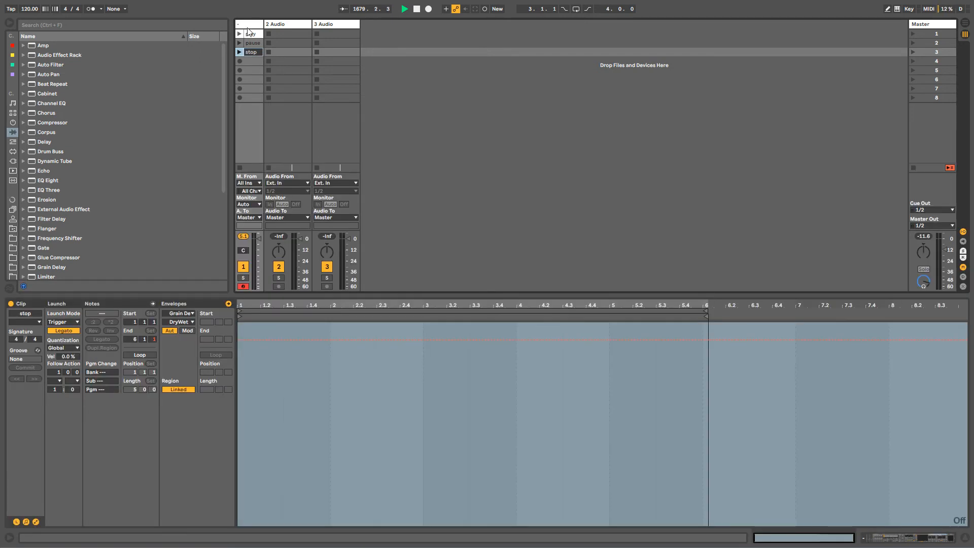
{"action": "key", "text": "shift+Tab"}
{"action": "right_click", "coordinate": [120, 443]}
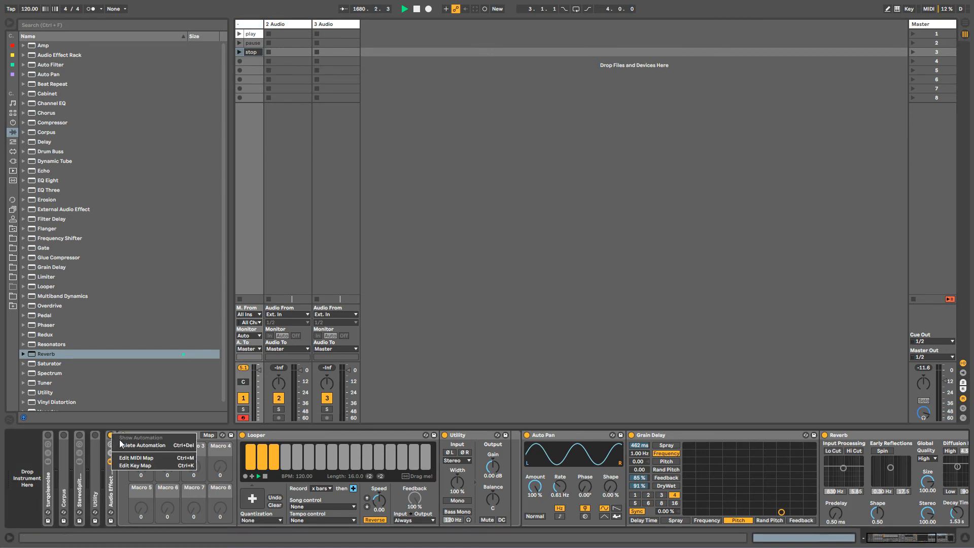
{"action": "key", "text": "Escape"}
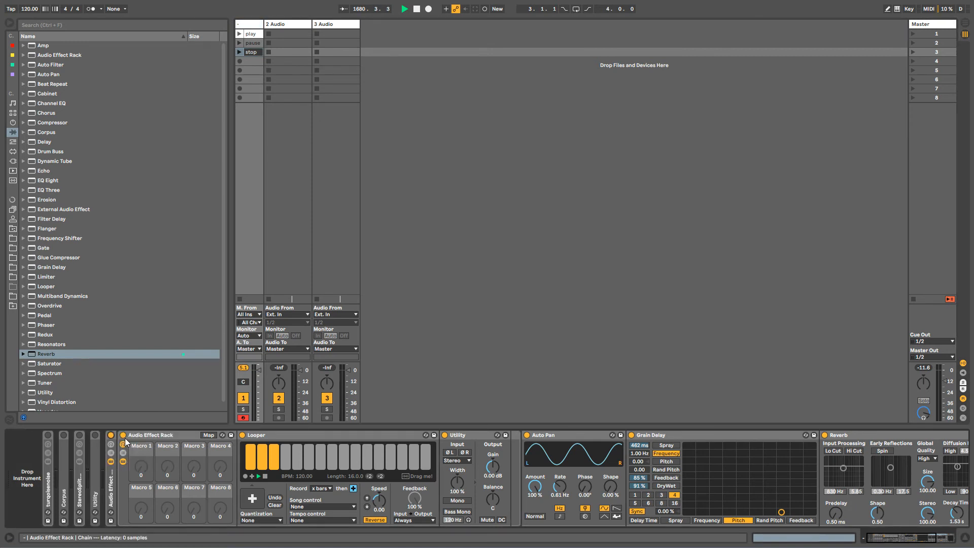
{"action": "left_click", "coordinate": [238, 52]}
{"action": "left_click", "coordinate": [248, 53]}
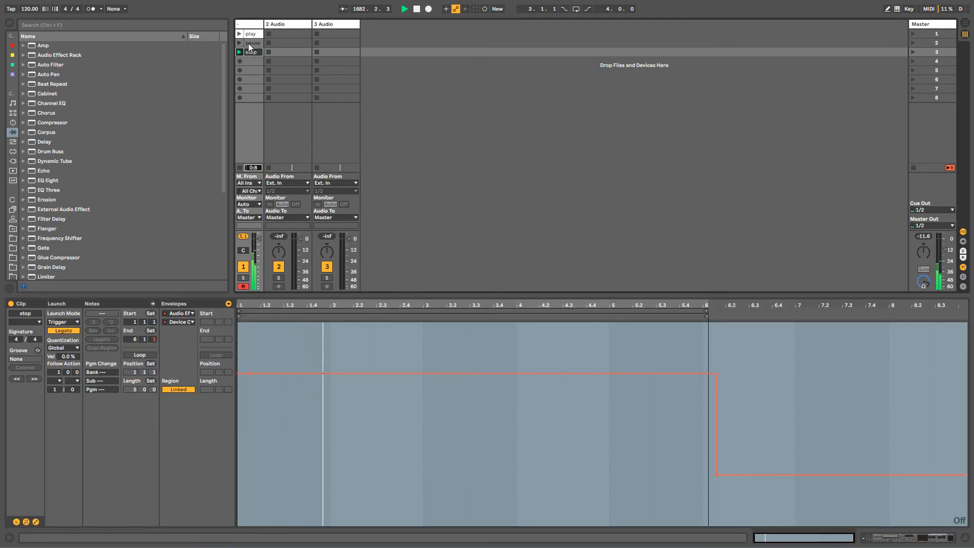
{"action": "left_click", "coordinate": [360, 373]}
{"action": "left_click_drag", "start_coordinate": [413, 374], "coordinate": [689, 476]}
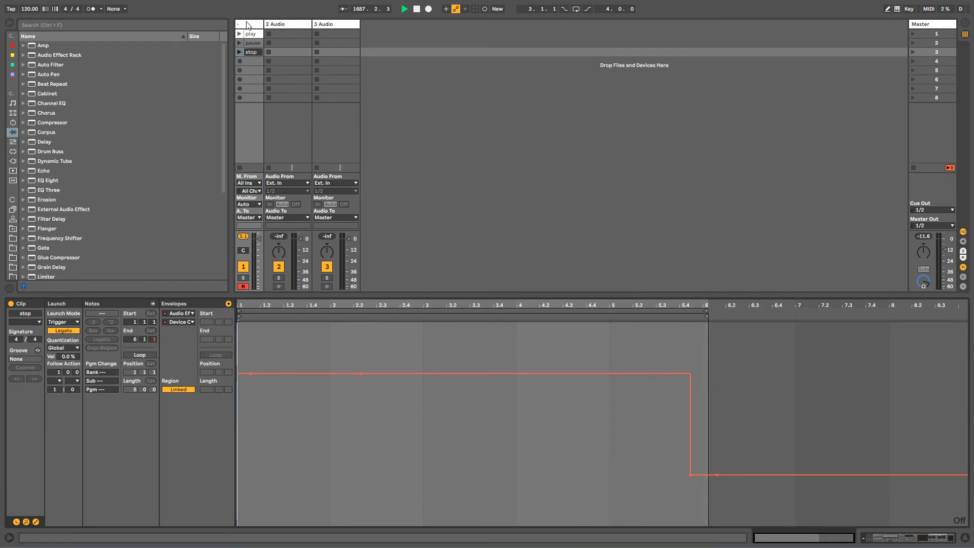
Launch the stop clip and ramp its Utility Gain modulation from 100% near the start down to the minimum at the end.
{"action": "key", "text": "shift+Tab"}
{"action": "left_click", "coordinate": [240, 52]}
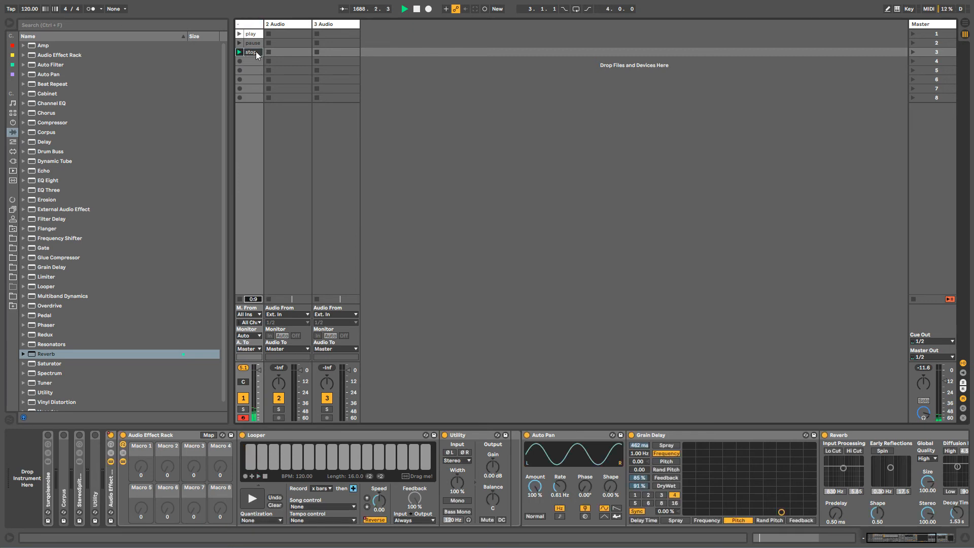
{"action": "right_click", "coordinate": [491, 466]}
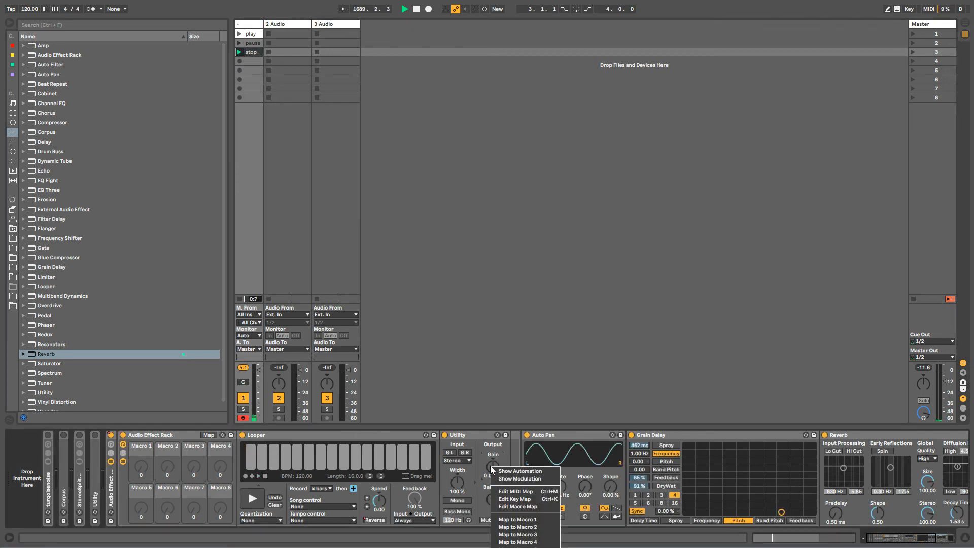
{"action": "left_click", "coordinate": [505, 480]}
{"action": "left_click", "coordinate": [254, 323]}
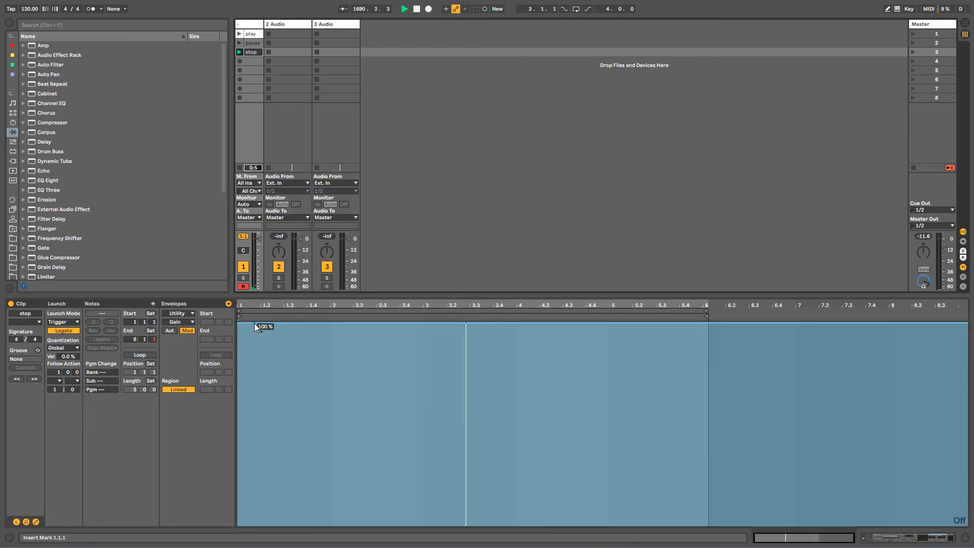
{"action": "left_click", "coordinate": [249, 322]}
{"action": "left_click_drag", "start_coordinate": [254, 324], "coordinate": [703, 524]}
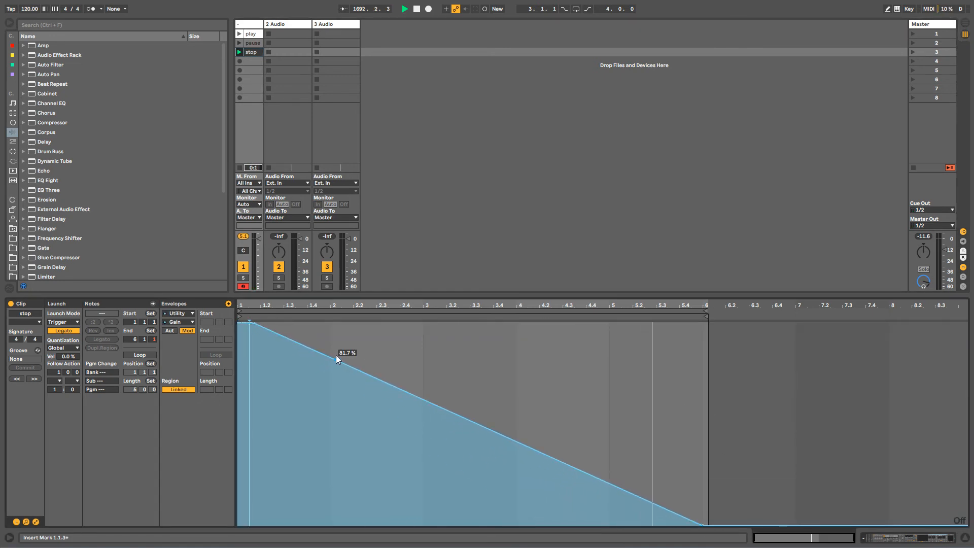
Launch the play clip and review the Utility Gain fade in the stop clip.
{"action": "left_click", "coordinate": [241, 24]}
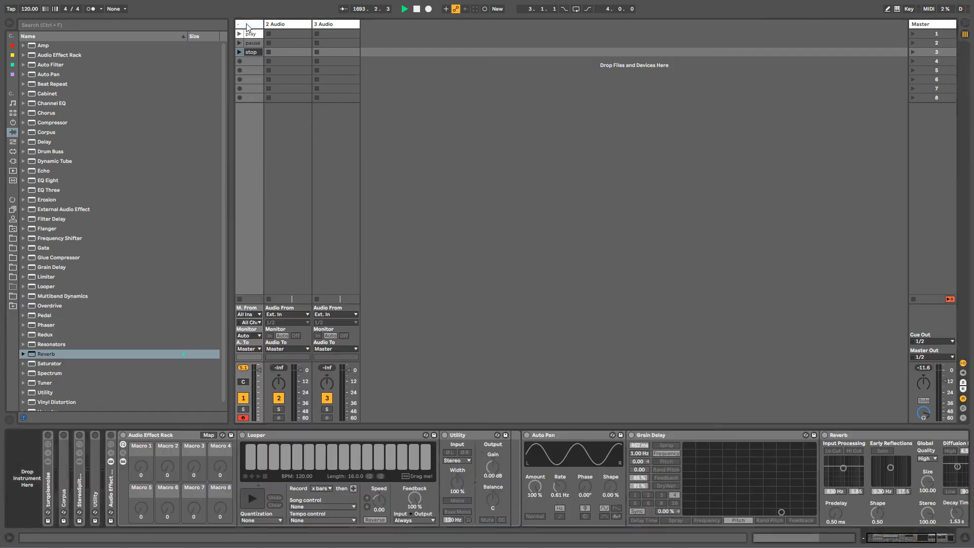
{"action": "left_click", "coordinate": [239, 33]}
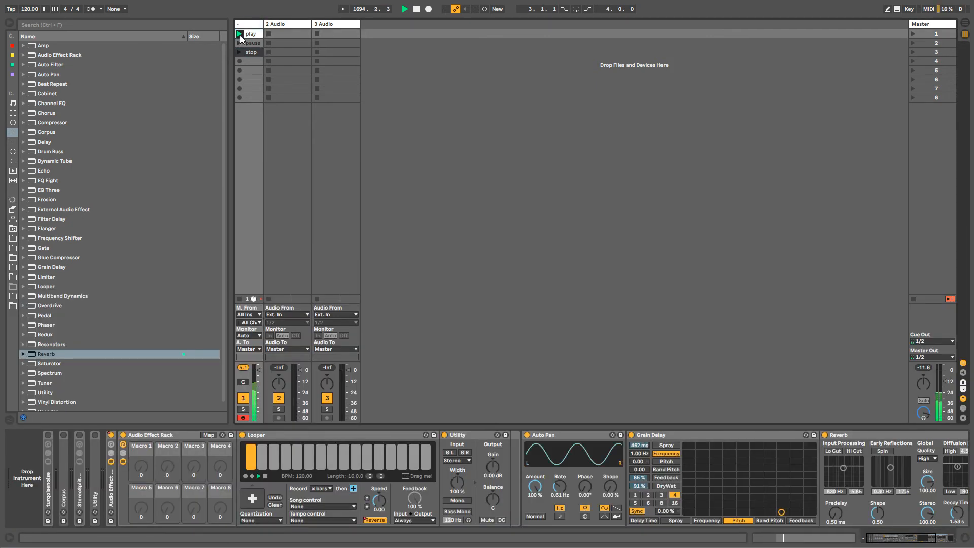
{"action": "left_click", "coordinate": [253, 52]}
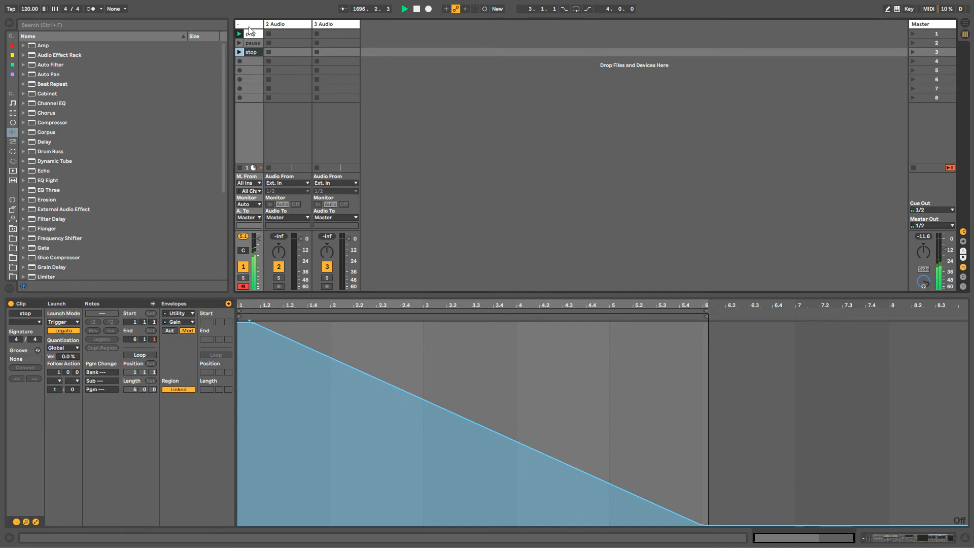
{"action": "left_click", "coordinate": [241, 98]}
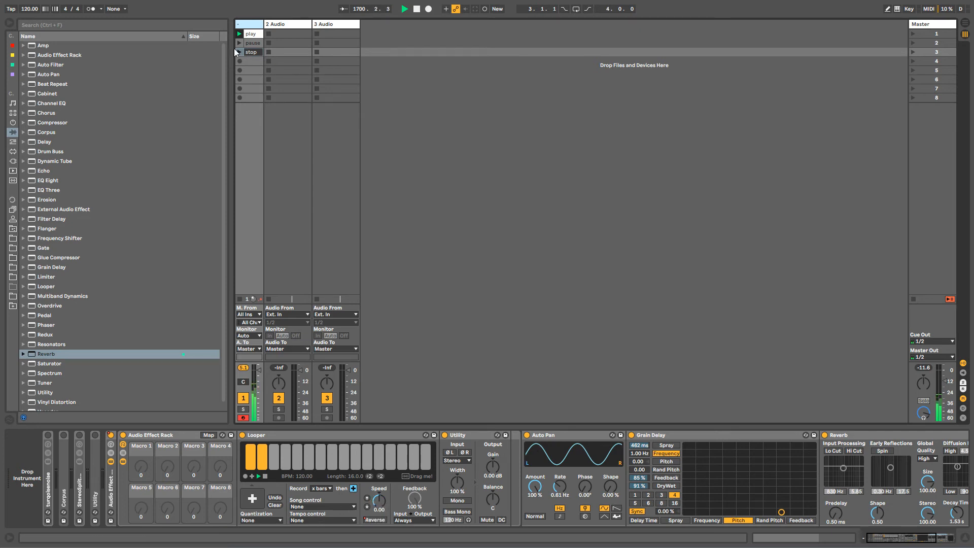
Unlink the play clip's Grain Delay Pitch envelope and set the envelope's loop length to 15.3.3.
{"action": "left_click", "coordinate": [249, 34]}
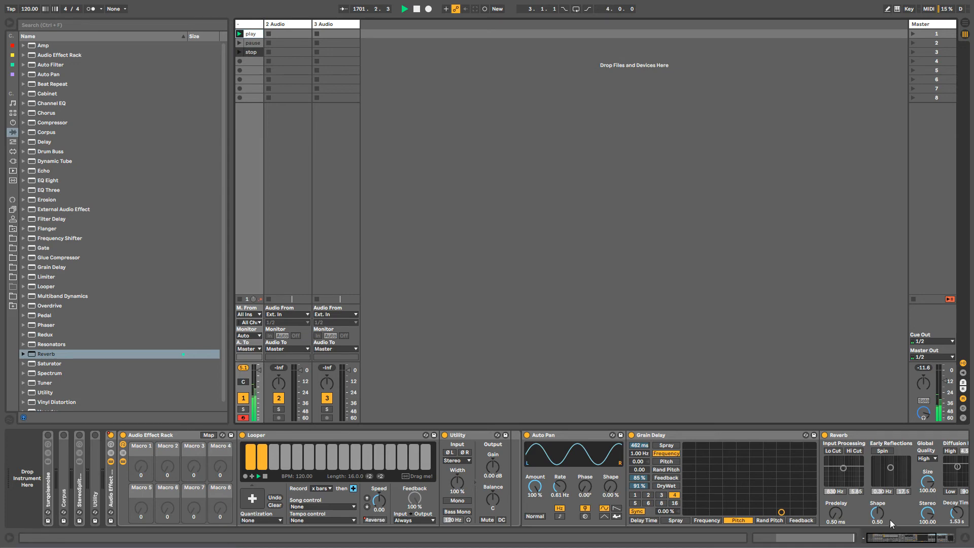
{"action": "left_click_drag", "start_coordinate": [889, 536], "coordinate": [907, 537]}
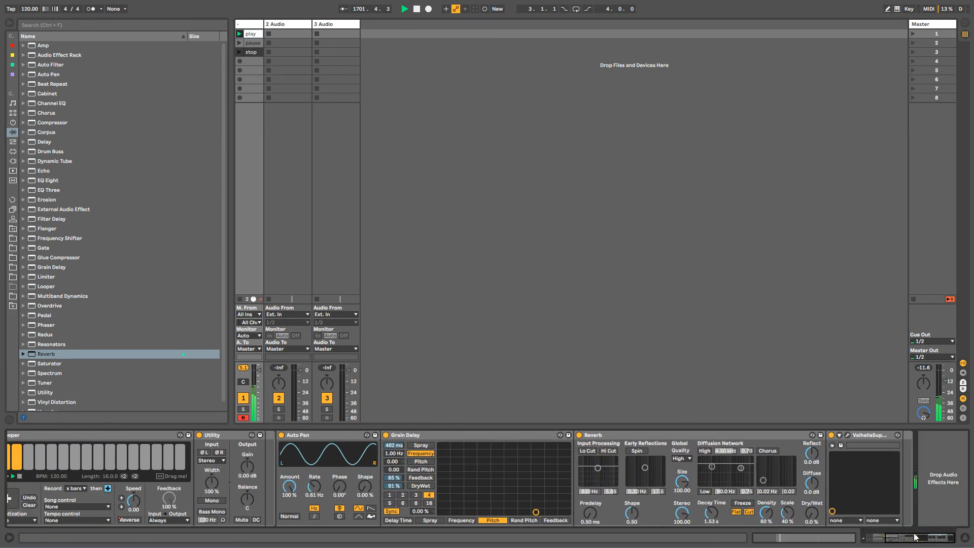
{"action": "right_click", "coordinate": [398, 462]}
{"action": "left_click", "coordinate": [400, 465]}
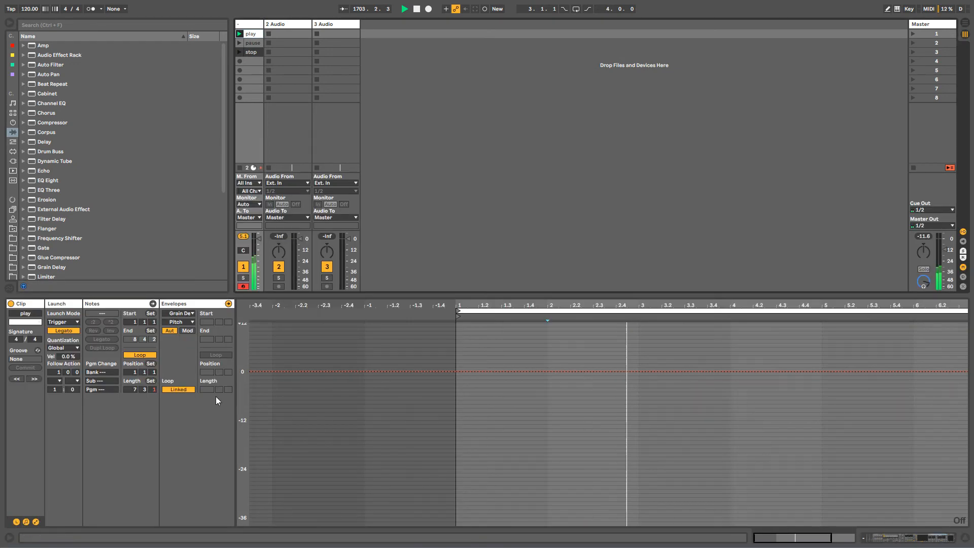
{"action": "left_click", "coordinate": [178, 388]}
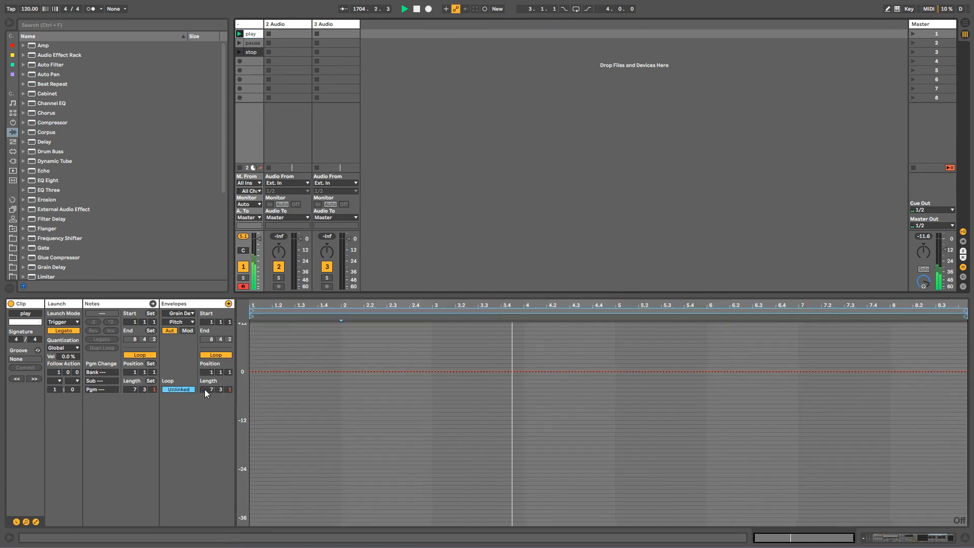
{"action": "left_click_drag", "start_coordinate": [208, 389], "coordinate": [209, 355]}
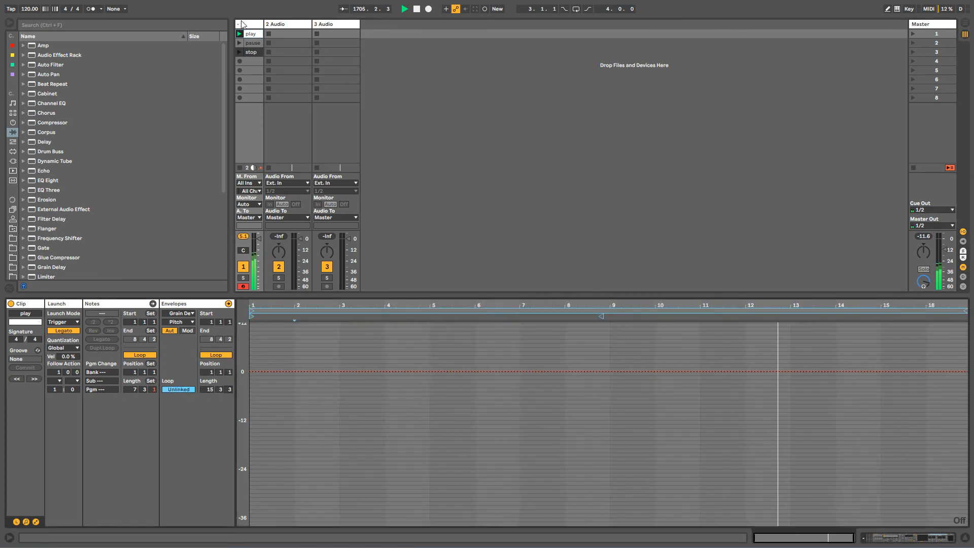
Record varied high and low Grain Delay Pitch movements as automation into the running play clip.
{"action": "left_click", "coordinate": [242, 24]}
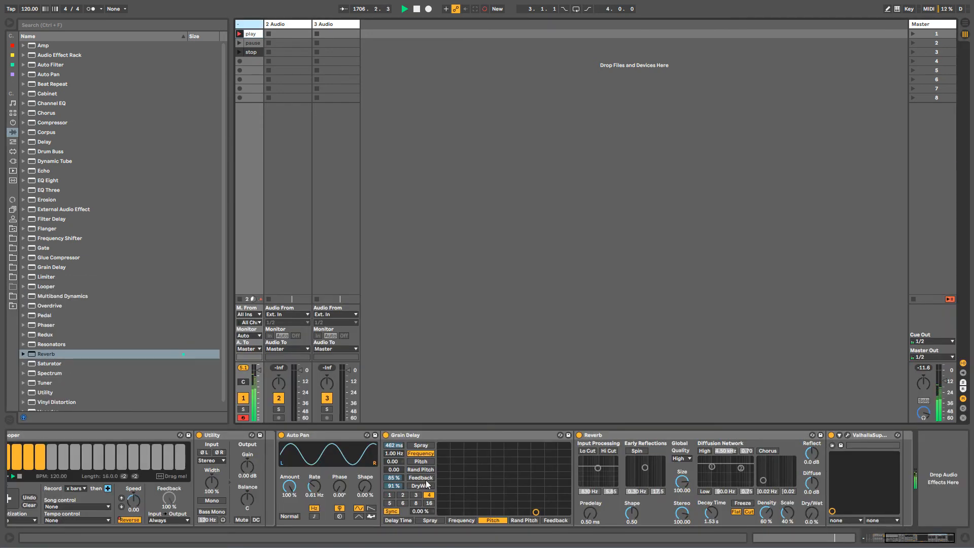
{"action": "left_click_drag", "start_coordinate": [390, 465], "coordinate": [391, 510]}
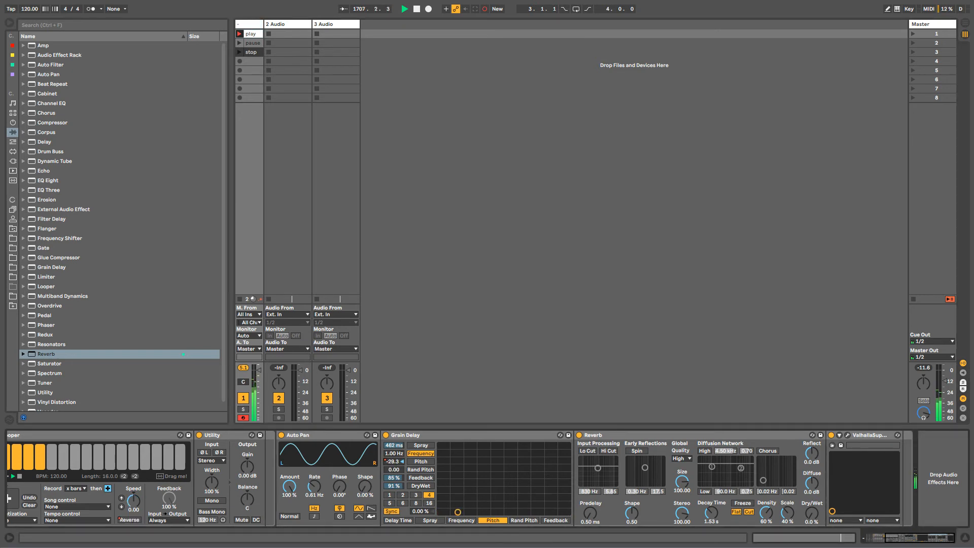
{"action": "left_click_drag", "start_coordinate": [393, 462], "coordinate": [393, 406]}
{"action": "left_click_drag", "start_coordinate": [393, 461], "coordinate": [393, 451]}
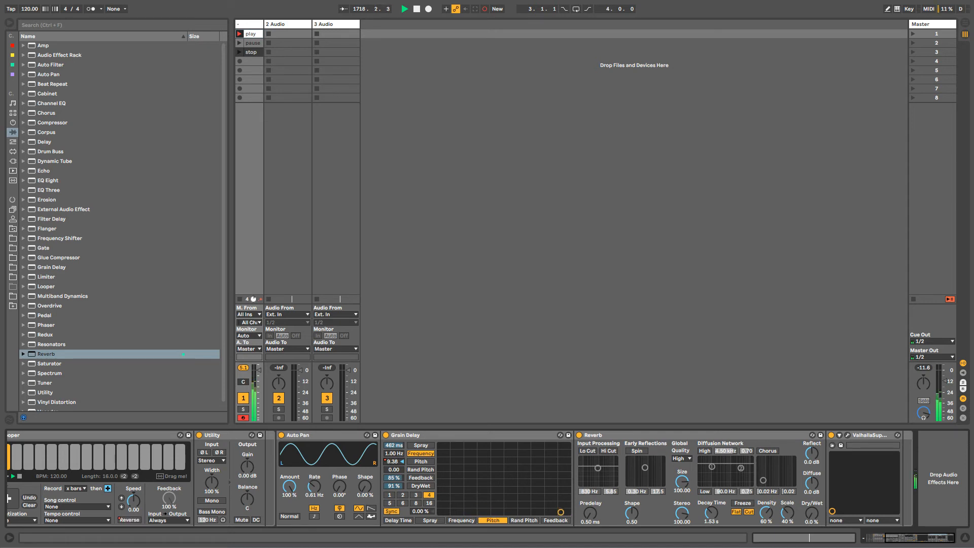
Remove the flat stretch of the play clip's Pitch envelope from about 10.3 to 13.3, pulling the following automation earlier.
{"action": "right_click", "coordinate": [391, 465]}
{"action": "left_click", "coordinate": [408, 469]}
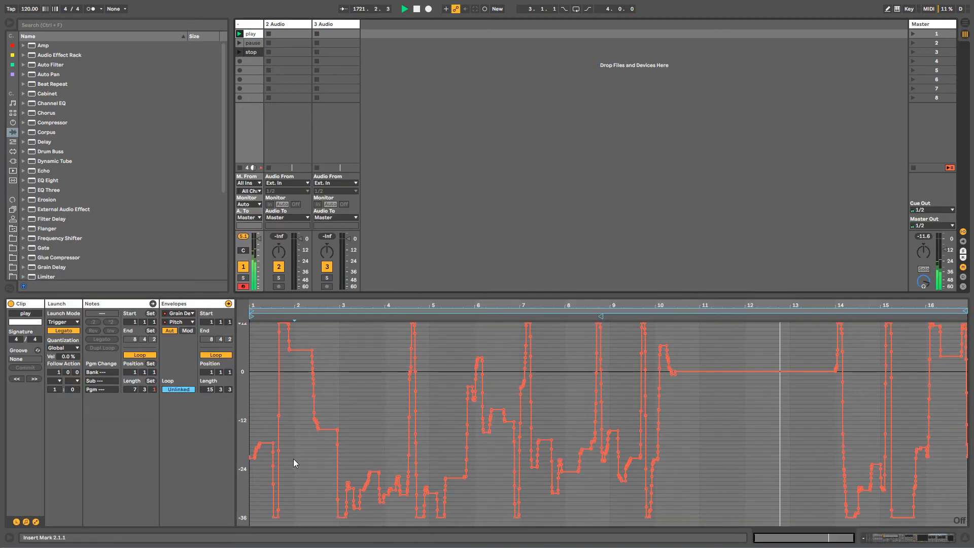
{"action": "left_click_drag", "start_coordinate": [677, 349], "coordinate": [824, 356]}
{"action": "left_click_drag", "start_coordinate": [822, 414], "coordinate": [681, 420]}
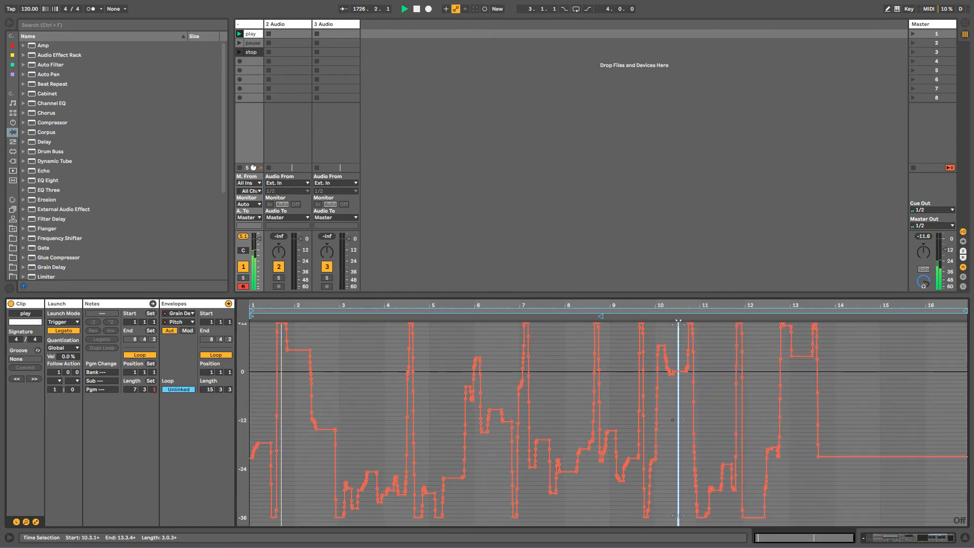
Shorten the play clip's Pitch envelope loop to 12.3.0, and set the first track's Grain Delay DryWet to 100%.
{"action": "left_click_drag", "start_coordinate": [957, 312], "coordinate": [823, 313]}
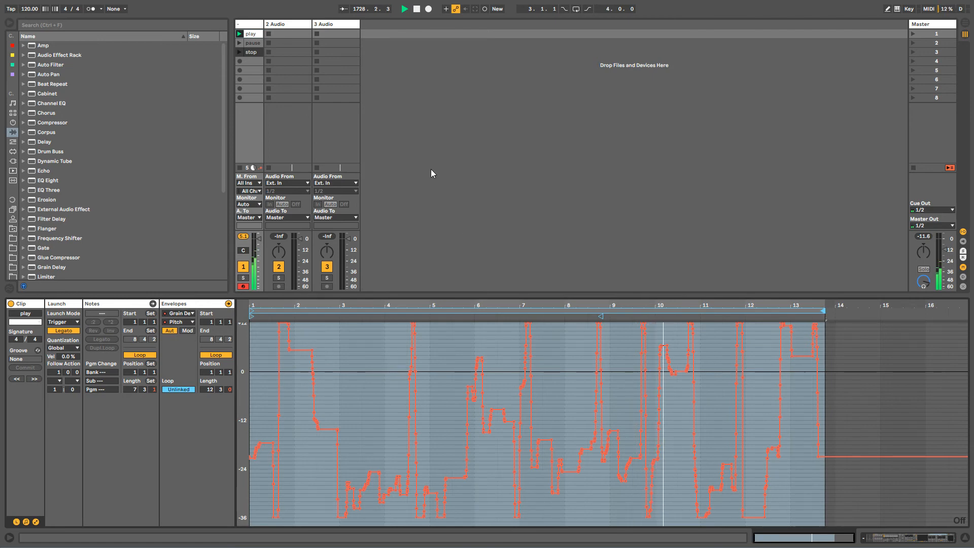
{"action": "left_click", "coordinate": [240, 25]}
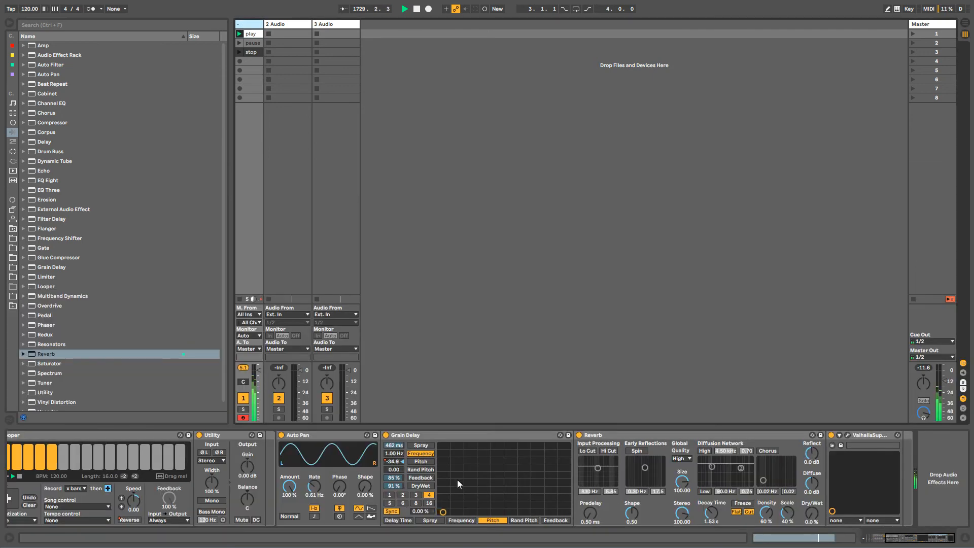
{"action": "left_click_drag", "start_coordinate": [400, 488], "coordinate": [400, 479]}
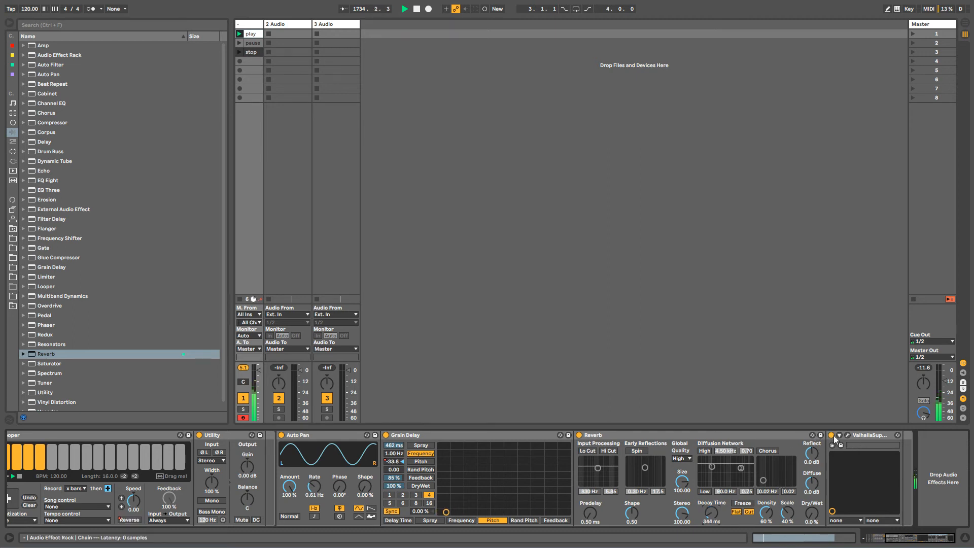
Replace the ValhallaSupermassive plug-in after Reverb with a fresh instance inside the rack, and open its editor.
{"action": "left_click", "coordinate": [866, 435]}
{"action": "key", "text": "Delete"}
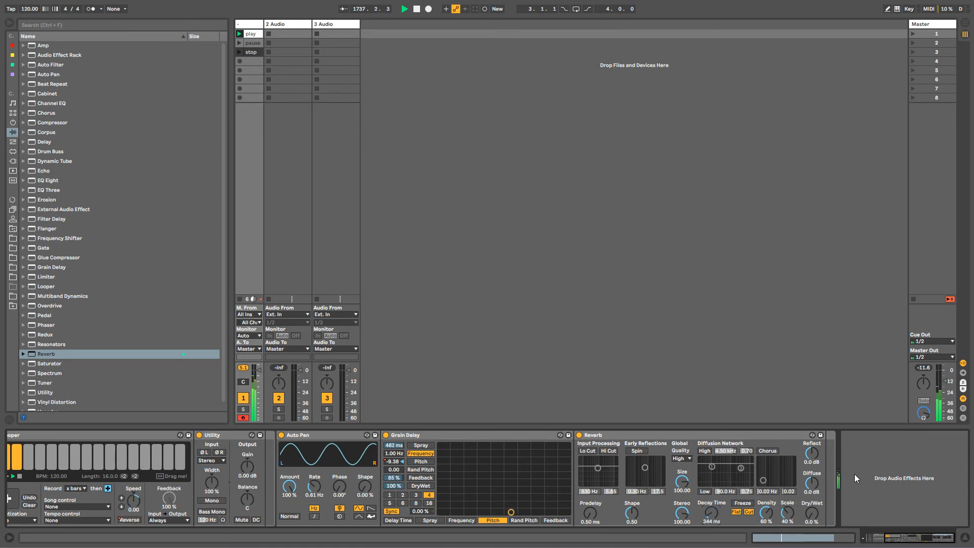
{"action": "scroll", "coordinate": [854, 474], "scroll_direction": "left", "scroll_amount": 3}
{"action": "scroll", "coordinate": [891, 530], "scroll_direction": "right", "scroll_amount": 2}
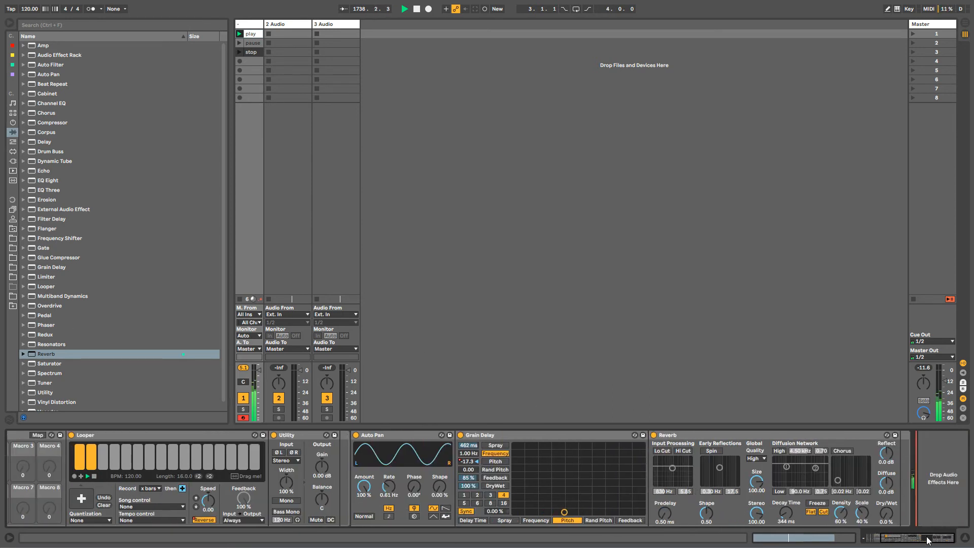
{"action": "left_click", "coordinate": [13, 161]}
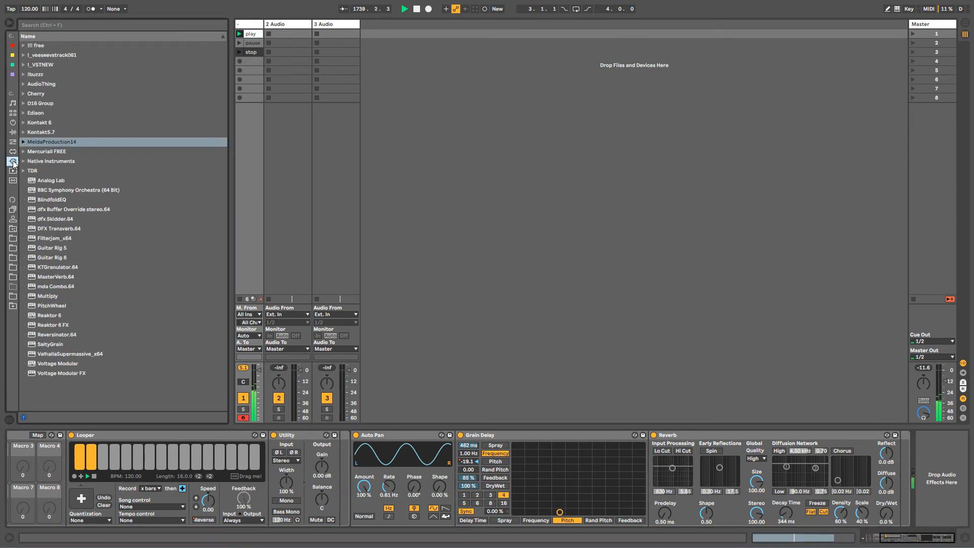
{"action": "double_click", "coordinate": [57, 354]}
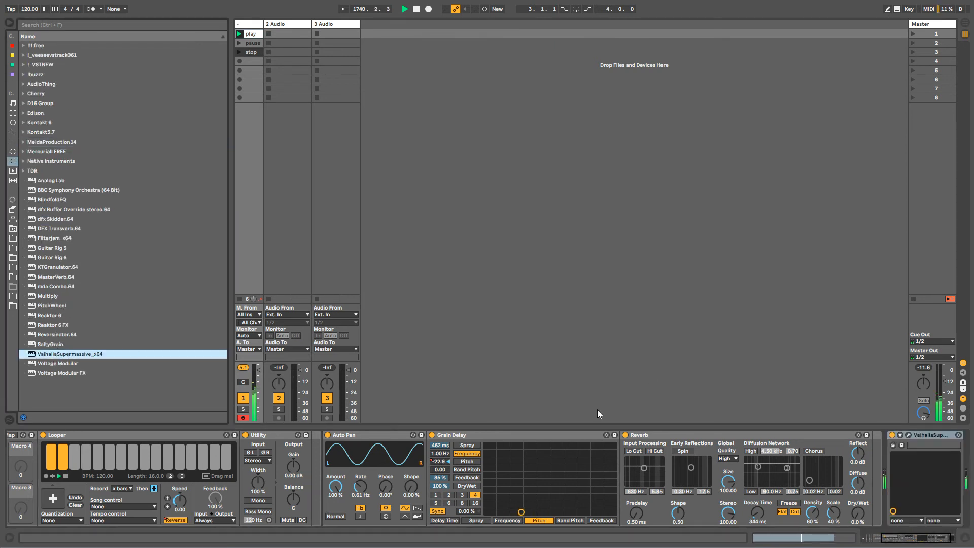
{"action": "left_click", "coordinate": [917, 434]}
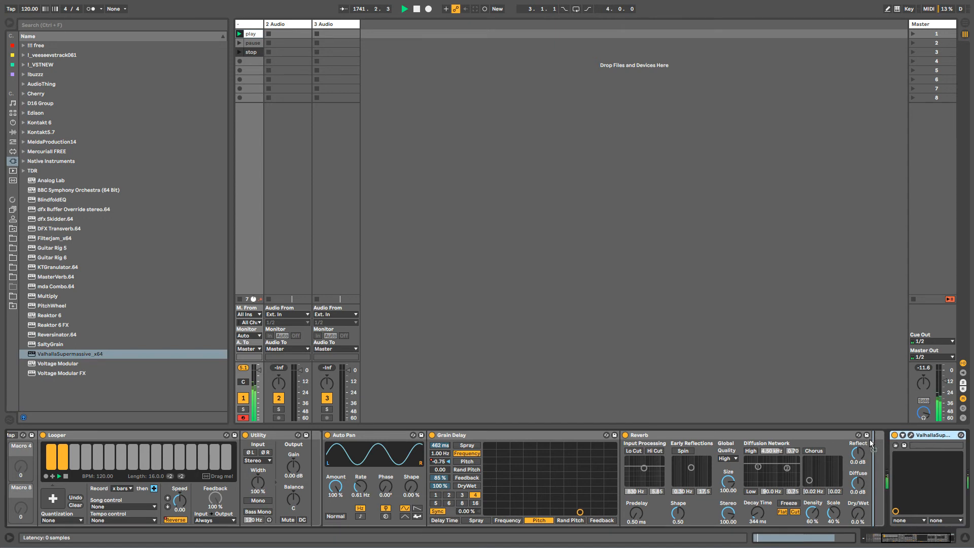
{"action": "left_click", "coordinate": [893, 435]}
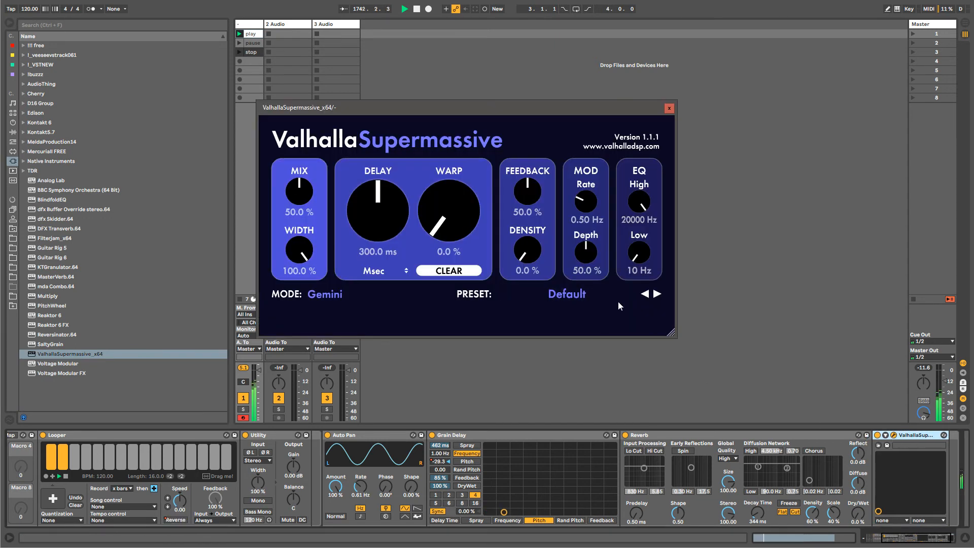
Load the StringAmbience preset in ValhallaSupermassive, lower its Mix to 46%, and close the plug-in window.
{"action": "left_click", "coordinate": [599, 295]}
{"action": "mouse_move", "coordinate": [547, 391]}
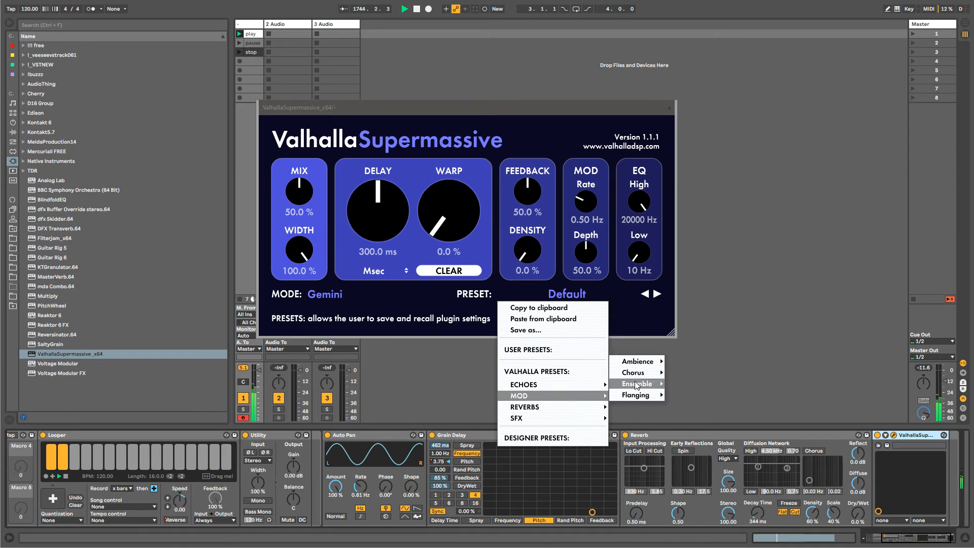
{"action": "mouse_move", "coordinate": [639, 386]}
{"action": "left_click", "coordinate": [685, 375]}
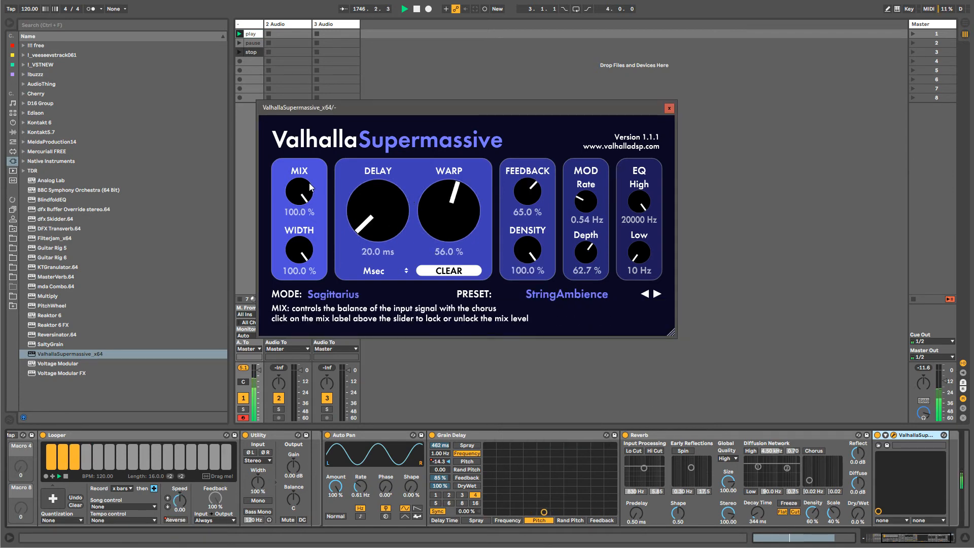
{"action": "scroll", "coordinate": [315, 189], "scroll_direction": "down", "scroll_amount": 2}
{"action": "left_click_drag", "start_coordinate": [315, 189], "coordinate": [307, 211]}
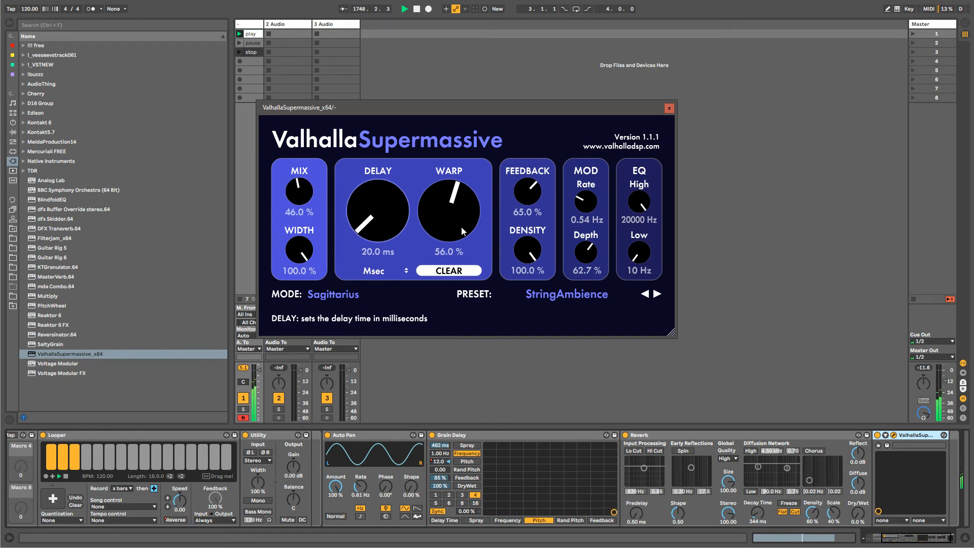
{"action": "left_click", "coordinate": [567, 294]}
{"action": "mouse_move", "coordinate": [537, 385]}
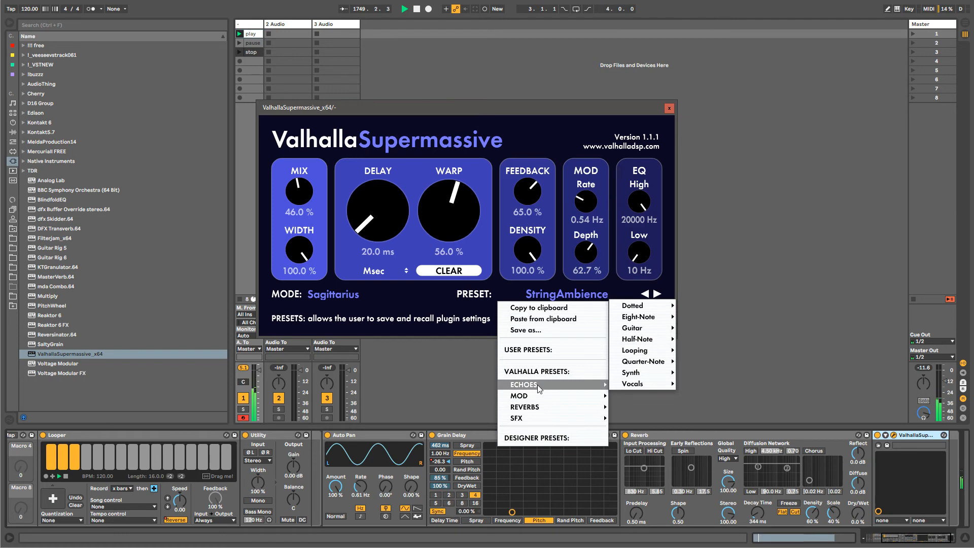
{"action": "left_click", "coordinate": [491, 252]}
{"action": "left_click", "coordinate": [669, 107]}
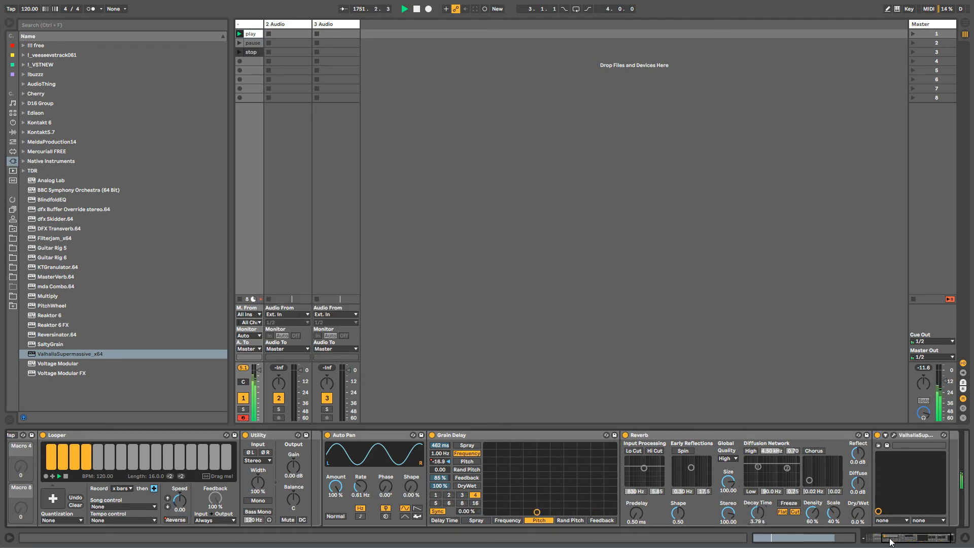
Set the Reverb's Decay Time to 4.98 s, Dry/Wet to 22%, Density to 9.2% and Scale to 100%.
{"action": "scroll", "coordinate": [233, 457], "scroll_direction": "right", "scroll_amount": 3}
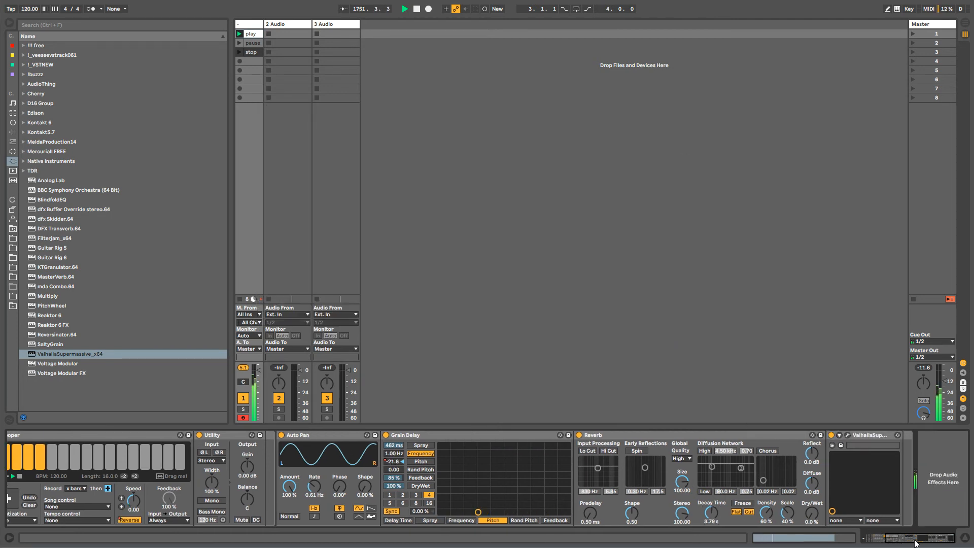
{"action": "left_click", "coordinate": [233, 435]}
{"action": "left_click", "coordinate": [896, 540]}
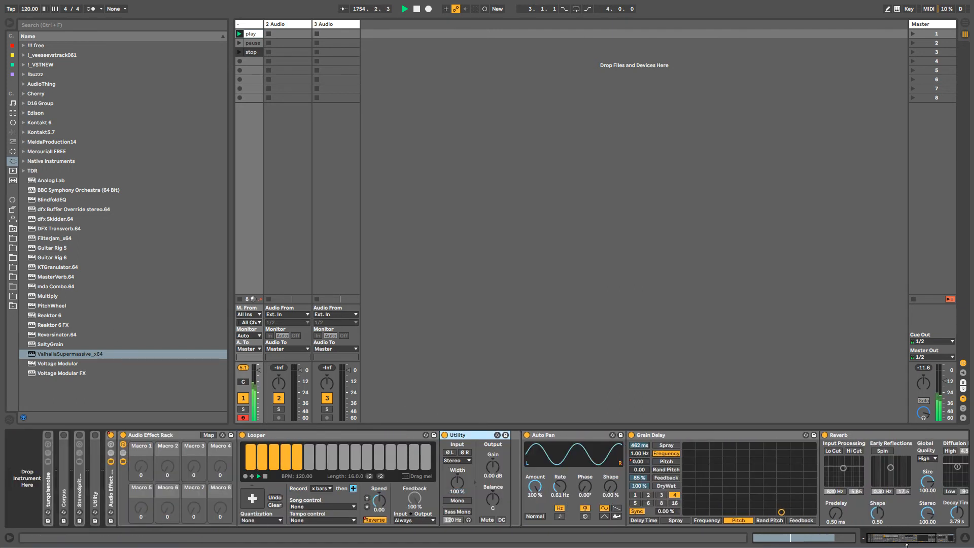
{"action": "left_click", "coordinate": [891, 540]}
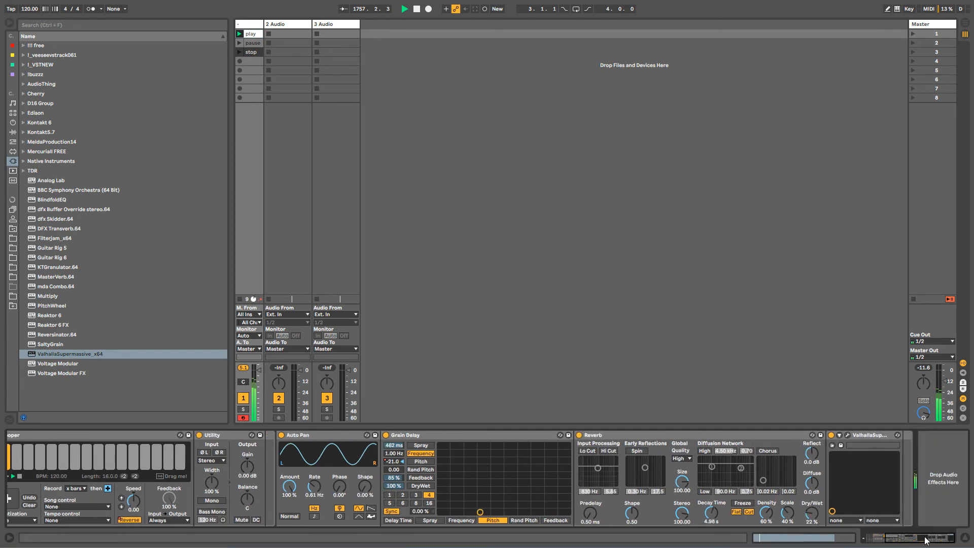
{"action": "left_click", "coordinate": [902, 539]}
{"action": "left_click_drag", "start_coordinate": [318, 486], "coordinate": [318, 505]}
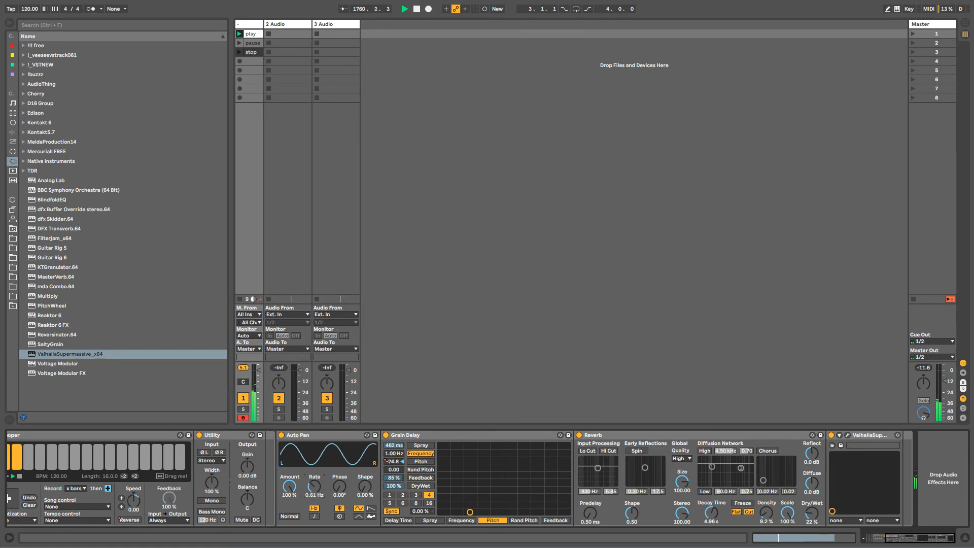
Audition the effects by switching between the pause and play clips and toggling the Looper's Reverse, ending on pause.
{"action": "left_click", "coordinate": [240, 43]}
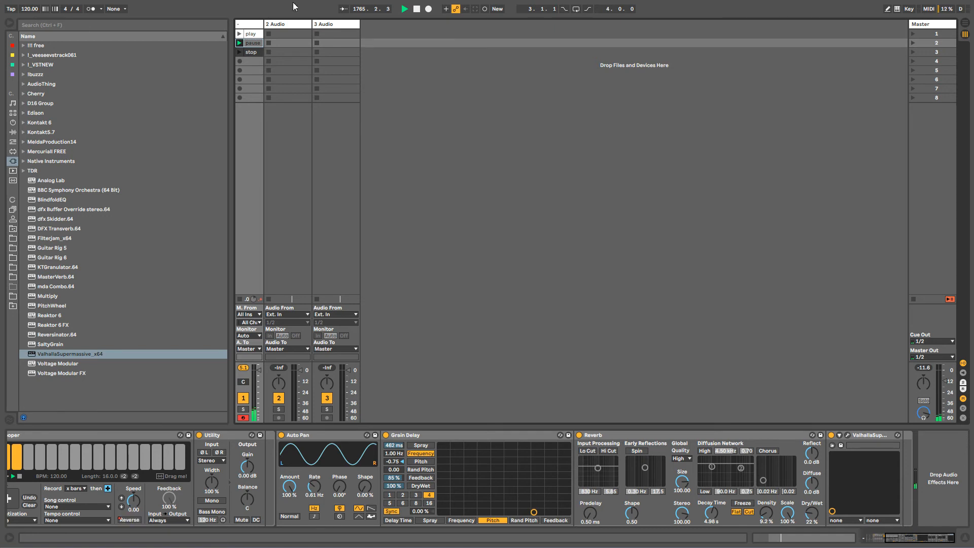
{"action": "left_click", "coordinate": [239, 34]}
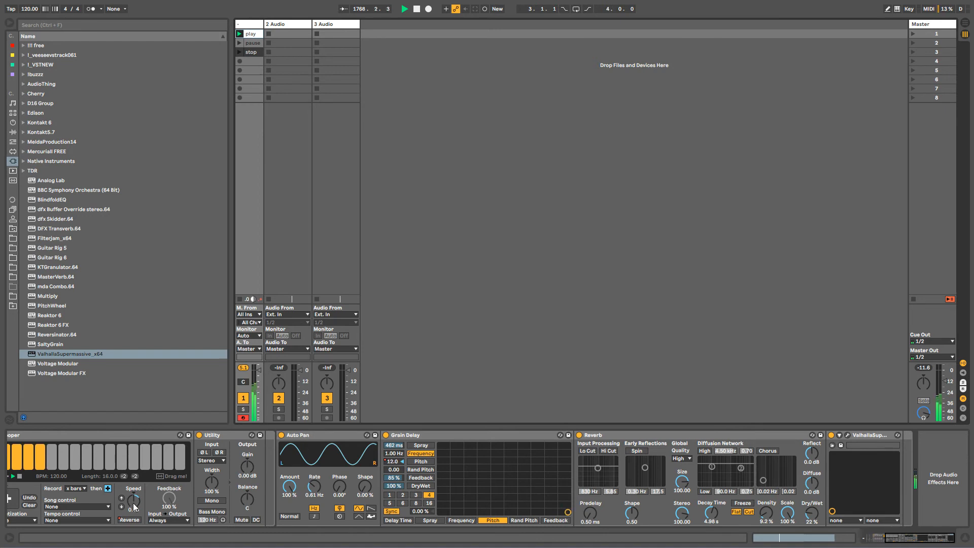
{"action": "left_click", "coordinate": [130, 520]}
{"action": "left_click", "coordinate": [239, 42]}
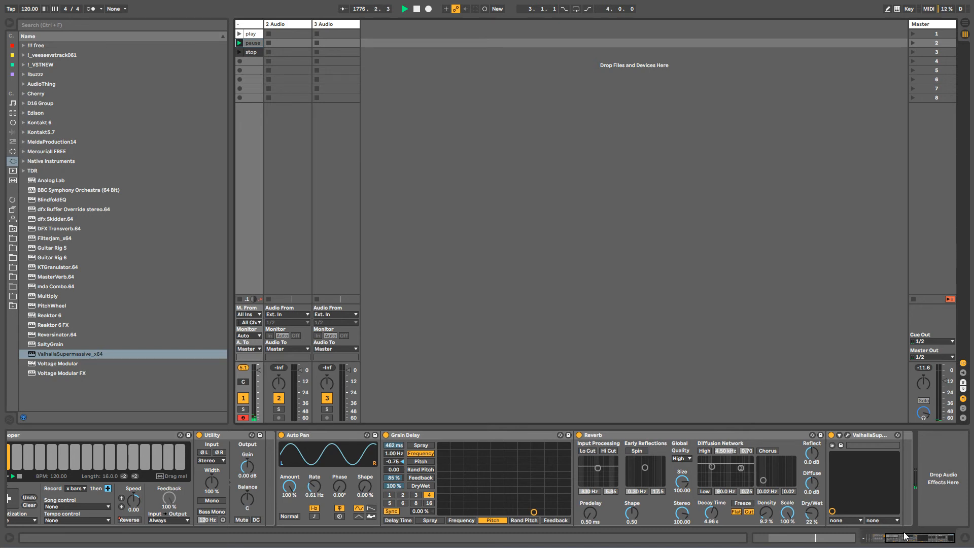
Replace the two empty audio tracks with one new MIDI track that holds a Vinyl Distortion.
{"action": "left_click_drag", "start_coordinate": [906, 536], "coordinate": [890, 536]}
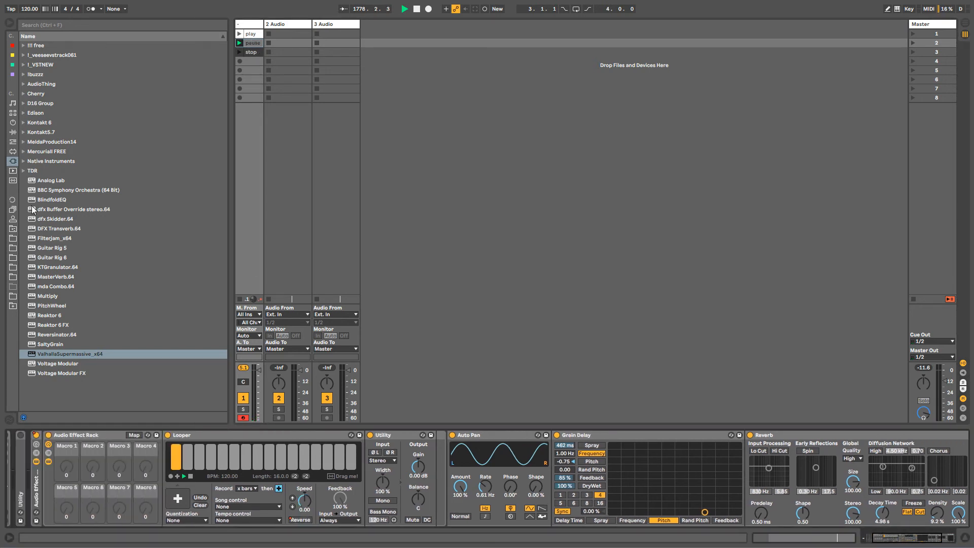
{"action": "left_click", "coordinate": [12, 132]}
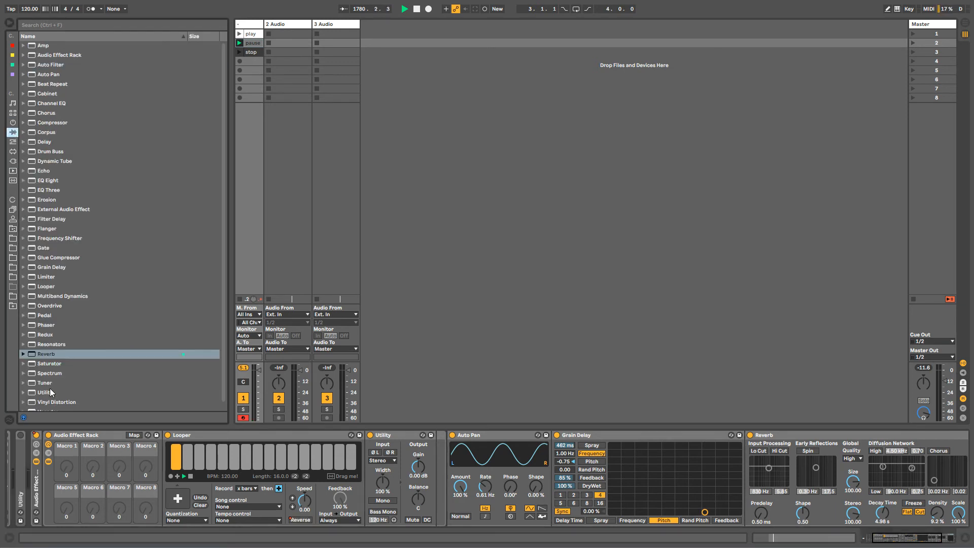
{"action": "left_click_drag", "start_coordinate": [53, 402], "coordinate": [290, 47]}
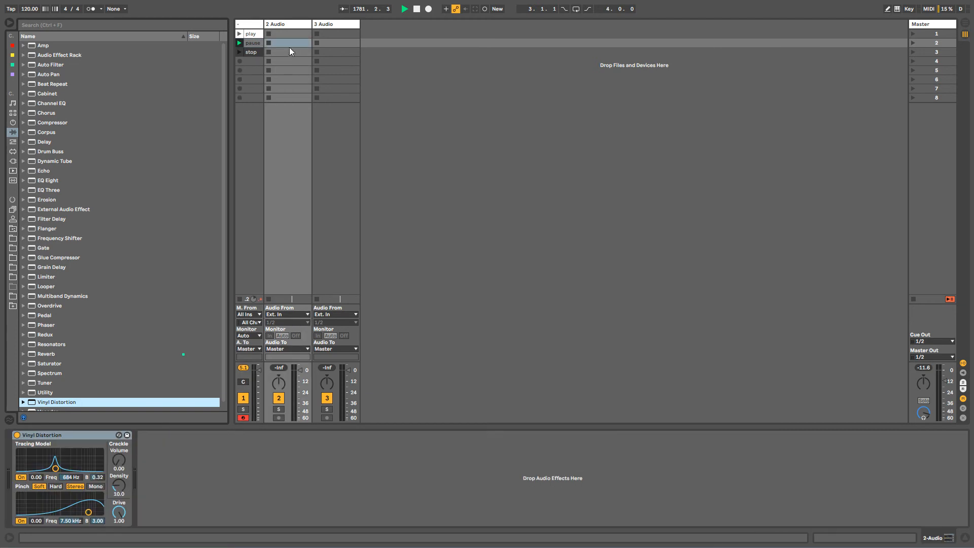
{"action": "left_click", "coordinate": [288, 25]}
{"action": "key", "text": "Delete"}
{"action": "key", "text": "Delete"}
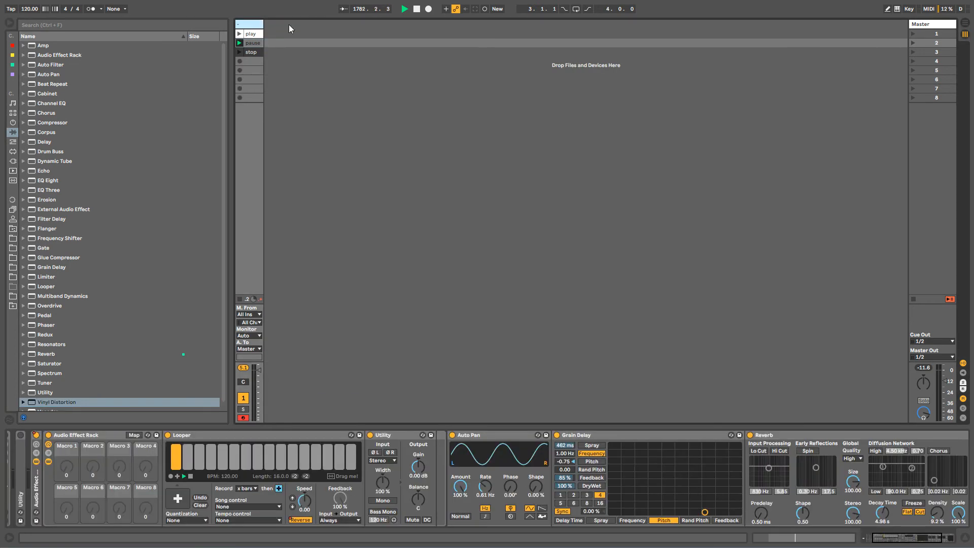
{"action": "key", "text": "ctrl+shift+t"}
{"action": "left_click_drag", "start_coordinate": [49, 400], "coordinate": [69, 455]}
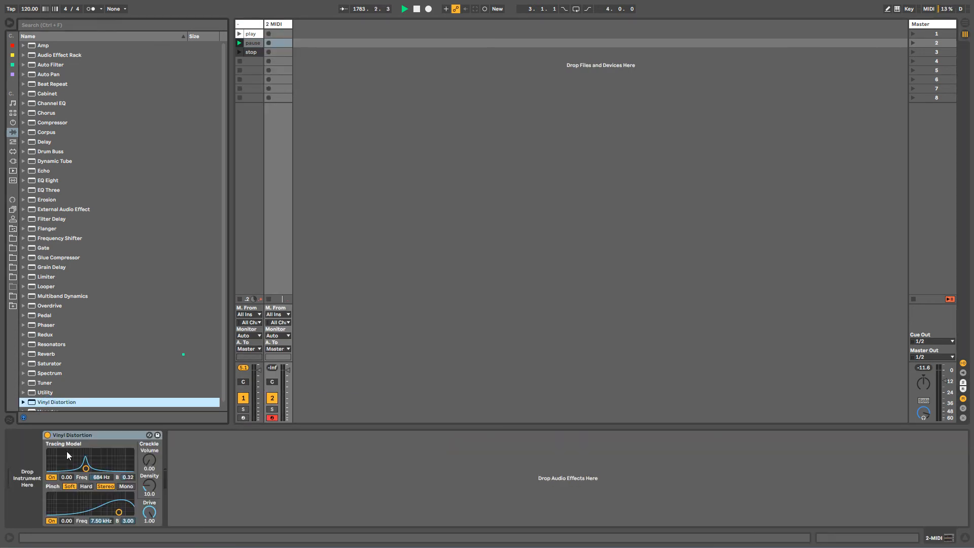
Set Vinyl Distortion's Crackle Volume to 1.00, Density to 24.2 and Drive to 0.00, switch off Tracing Model and Pinch, and fold the device.
{"action": "left_click_drag", "start_coordinate": [149, 460], "coordinate": [150, 441]}
{"action": "left_click_drag", "start_coordinate": [149, 485], "coordinate": [150, 515]}
{"action": "left_click", "coordinate": [52, 478]}
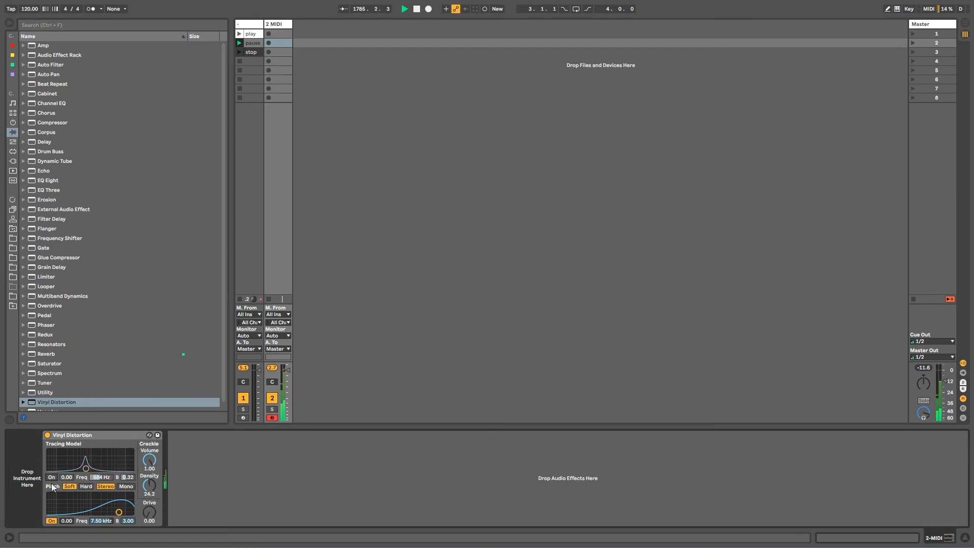
{"action": "left_click", "coordinate": [51, 521]}
{"action": "double_click", "coordinate": [96, 436]}
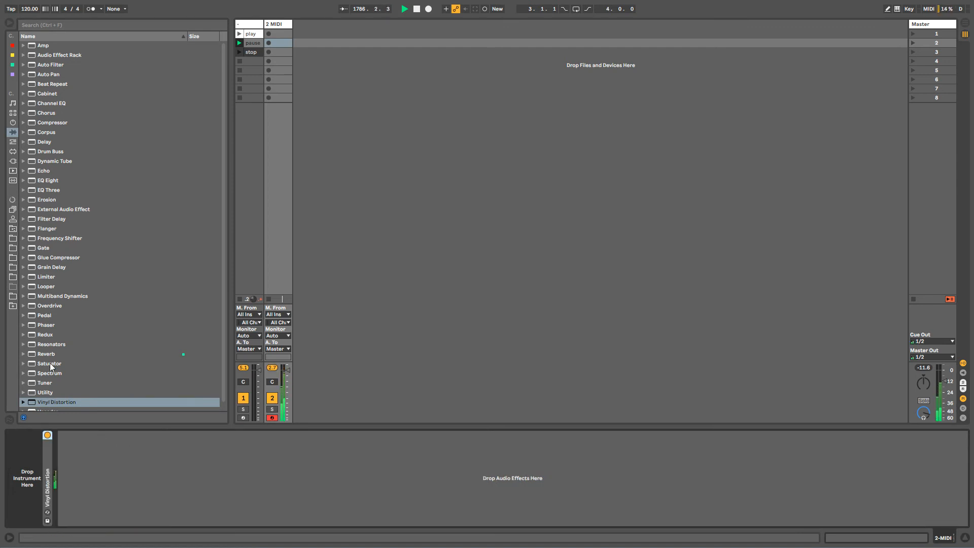
Add Resonators after Vinyl Distortion, with Decay at 77 and Dry/Wet at 65%.
{"action": "left_click_drag", "start_coordinate": [51, 344], "coordinate": [76, 474]}
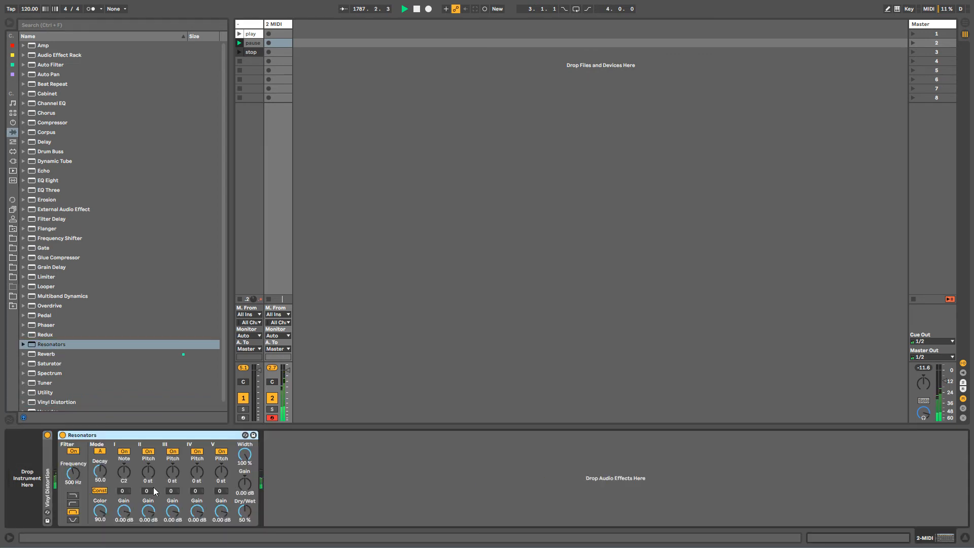
{"action": "left_click_drag", "start_coordinate": [247, 512], "coordinate": [242, 511]}
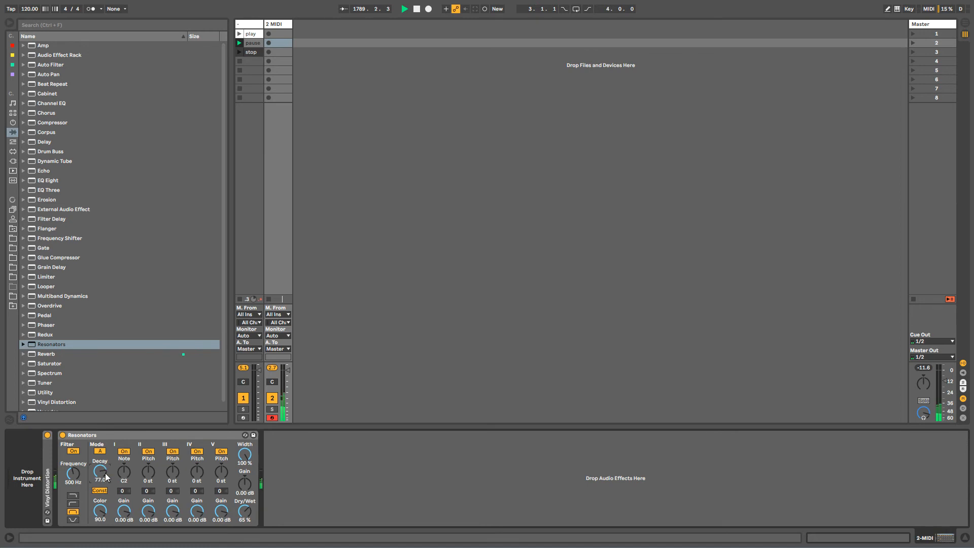
Stop playback and tune Resonators to Frequency 774 Hz, Note G1 and Pitches II to V at -6, +8, -6 and +8 st.
{"action": "left_click", "coordinate": [416, 10]}
{"action": "left_click_drag", "start_coordinate": [170, 479], "coordinate": [191, 476]}
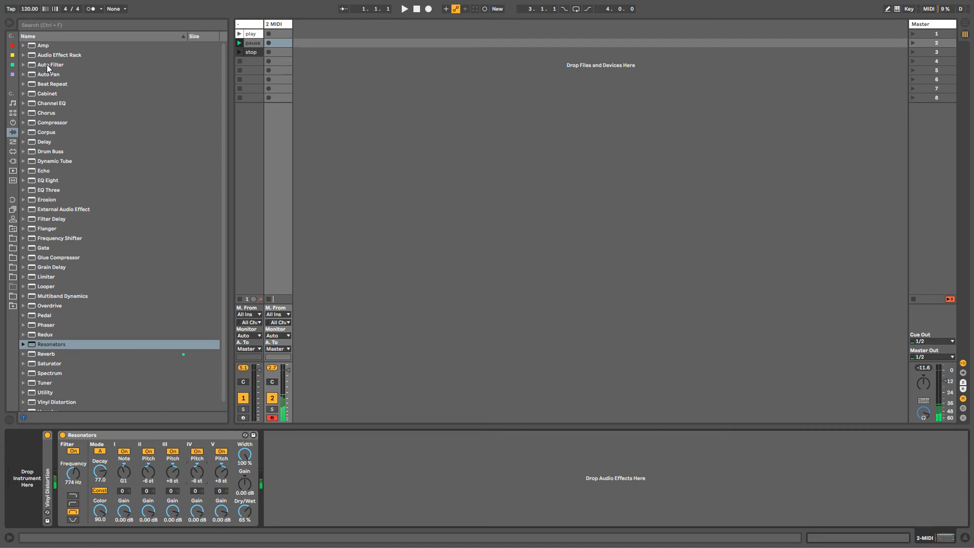
Insert an Auto Filter before Resonators with the MS2 circuit, Freq about 478 Hz and Res 101%.
{"action": "left_click_drag", "start_coordinate": [48, 67], "coordinate": [84, 455]}
{"action": "left_click_drag", "start_coordinate": [180, 489], "coordinate": [173, 469]}
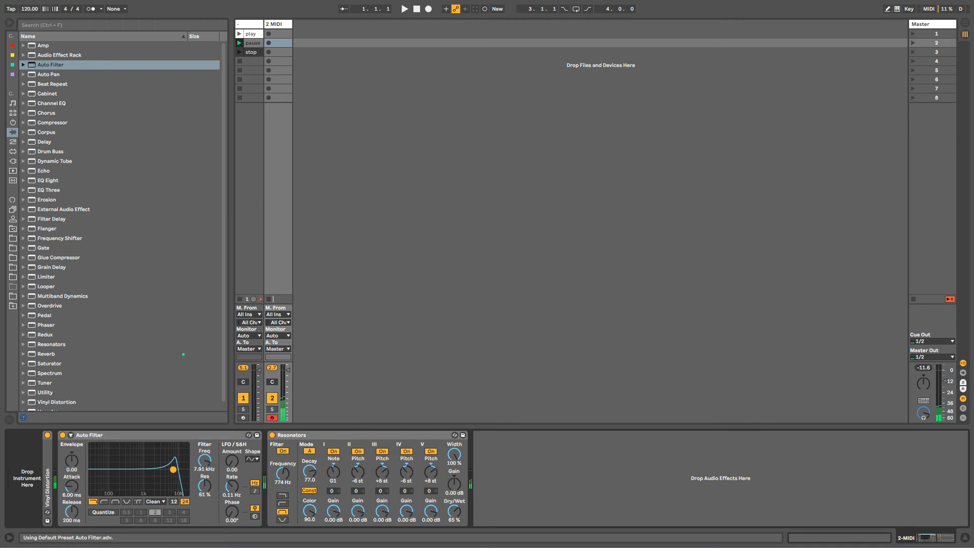
{"action": "left_click", "coordinate": [155, 501]}
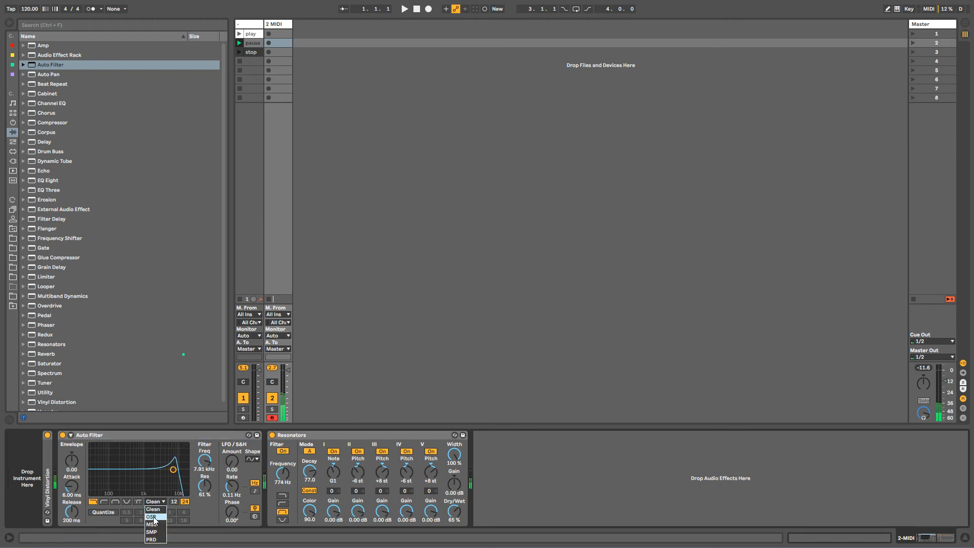
{"action": "left_click", "coordinate": [151, 524]}
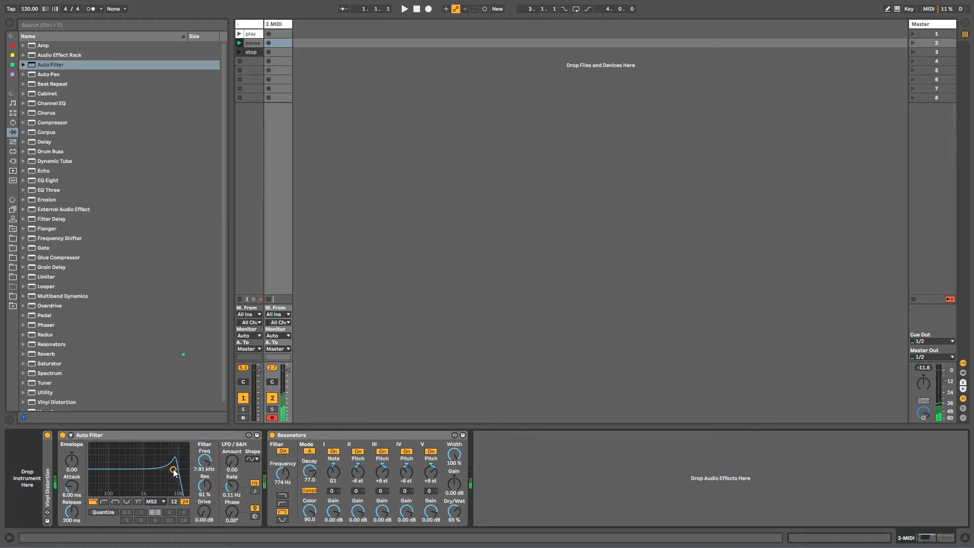
{"action": "left_click_drag", "start_coordinate": [174, 473], "coordinate": [133, 454]}
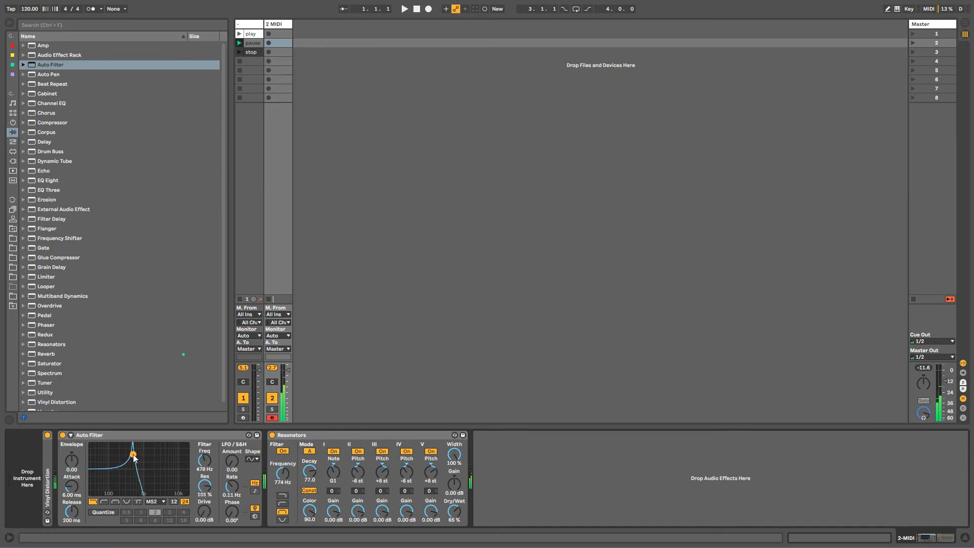
Retune Resonators to Note C1 with Decay at 100 and switch off its input filter.
{"action": "left_click", "coordinate": [286, 440]}
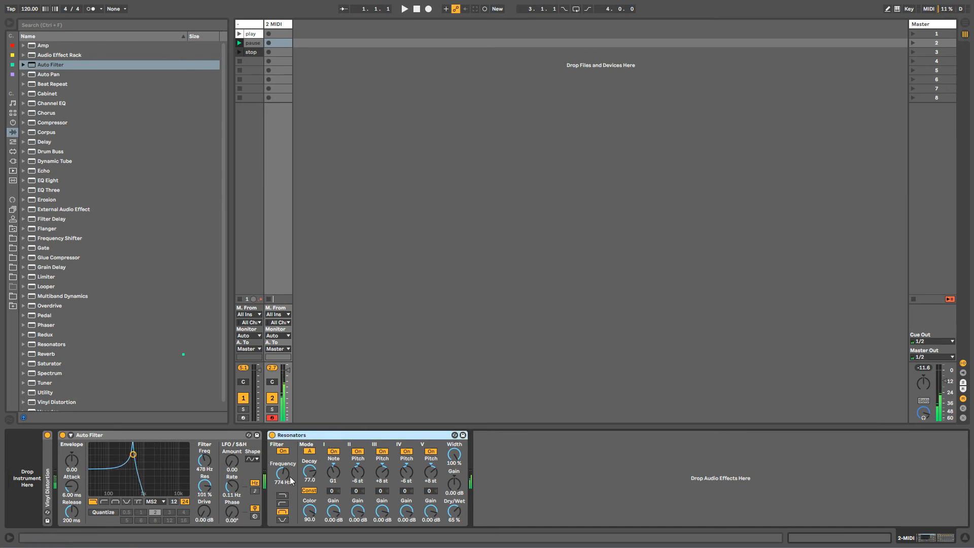
{"action": "left_click_drag", "start_coordinate": [341, 480], "coordinate": [341, 492]}
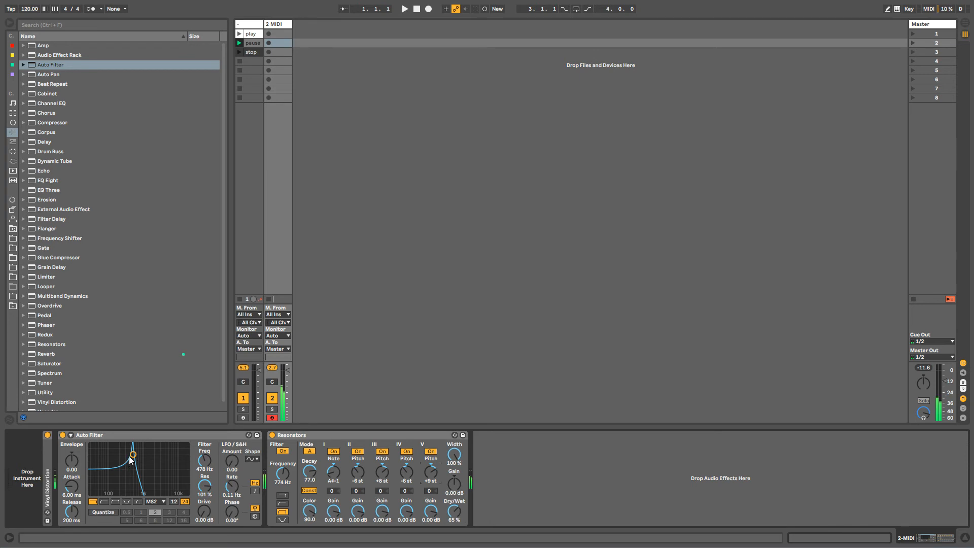
{"action": "left_click_drag", "start_coordinate": [133, 454], "coordinate": [132, 449]}
{"action": "left_click_drag", "start_coordinate": [333, 471], "coordinate": [334, 473]}
{"action": "left_click", "coordinate": [282, 453]}
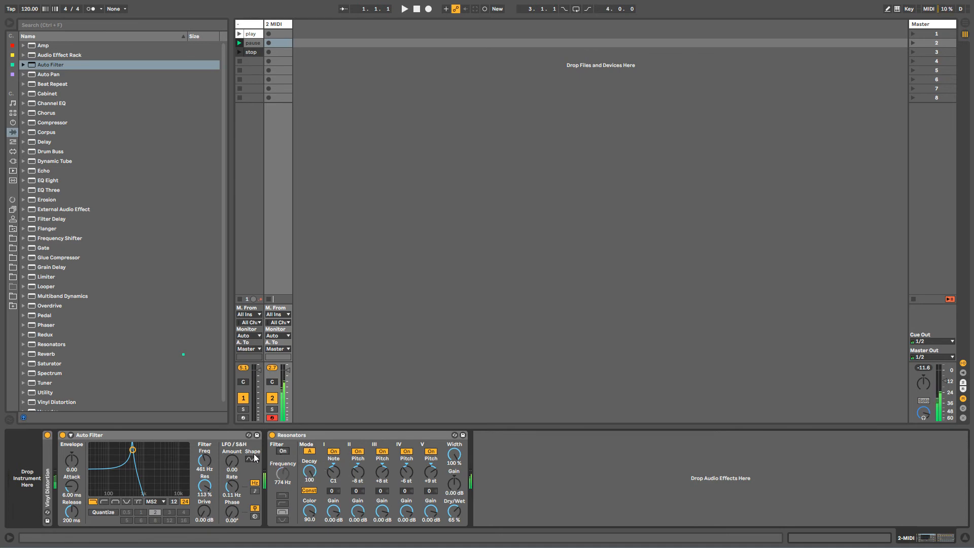
Launch the first track's play clip and, on the 2 MIDI track, set Auto Filter's Freq to about 70 Hz and Res to 125%.
{"action": "mouse_move", "coordinate": [132, 450]}
{"action": "left_mouse_down"}
{"action": "mouse_move", "coordinate": [116, 450]}
{"action": "mouse_move", "coordinate": [146, 449]}
{"action": "mouse_move", "coordinate": [124, 450]}
{"action": "mouse_move", "coordinate": [133, 450]}
{"action": "left_mouse_up"}
{"action": "left_click", "coordinate": [239, 34]}
{"action": "left_click", "coordinate": [278, 24]}
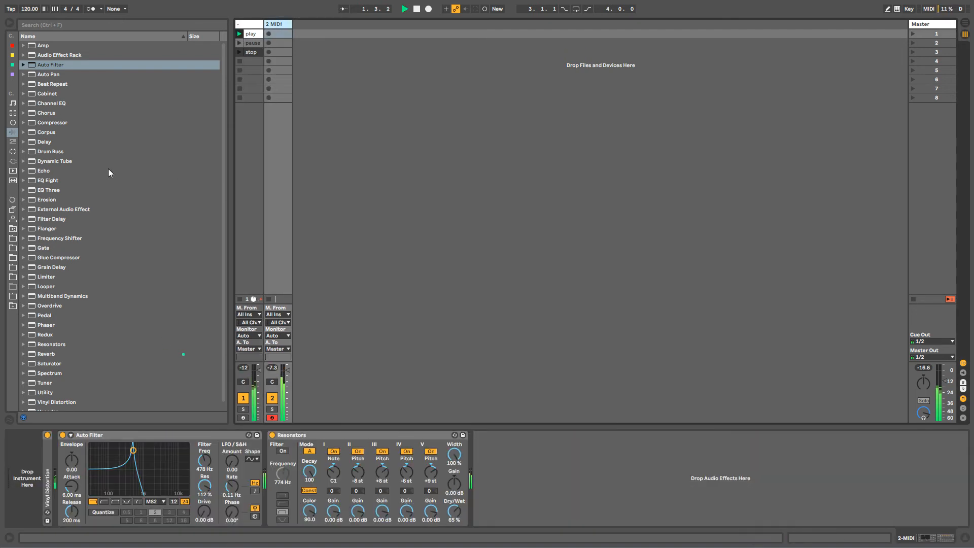
{"action": "left_click_drag", "start_coordinate": [131, 451], "coordinate": [105, 446]}
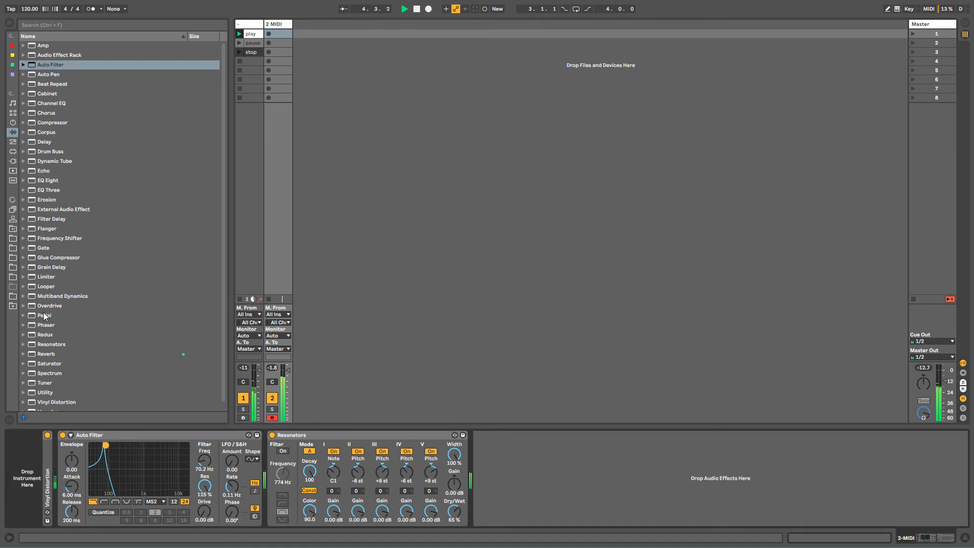
Add a Pedal after Resonators in Distort mode with Gain at 27%.
{"action": "double_click", "coordinate": [43, 315]}
{"action": "mouse_move", "coordinate": [496, 463]}
{"action": "left_mouse_down"}
{"action": "mouse_move", "coordinate": [496, 436]}
{"action": "mouse_move", "coordinate": [497, 446]}
{"action": "mouse_move", "coordinate": [486, 446]}
{"action": "mouse_move", "coordinate": [497, 467]}
{"action": "left_mouse_up"}
{"action": "left_click", "coordinate": [530, 471]}
{"action": "left_click", "coordinate": [486, 471]}
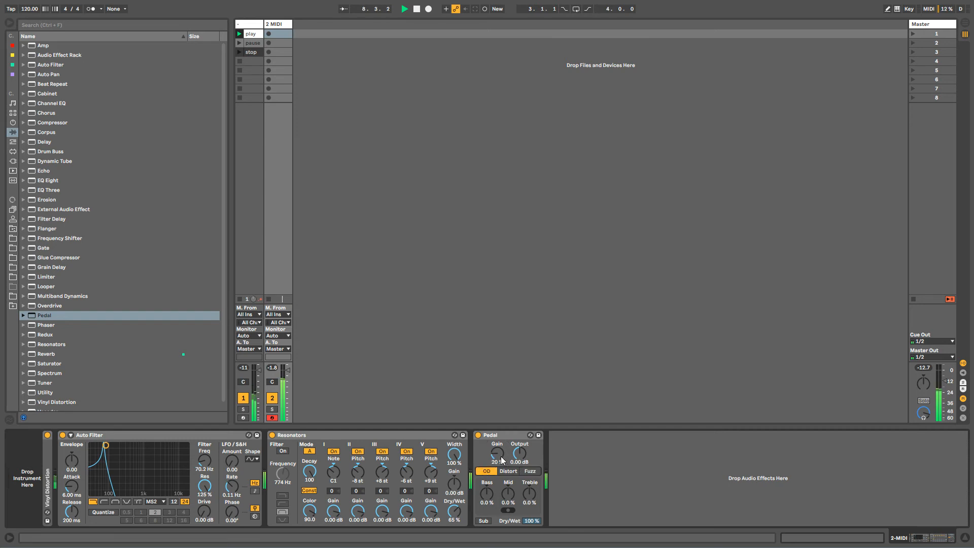
{"action": "left_click", "coordinate": [507, 472]}
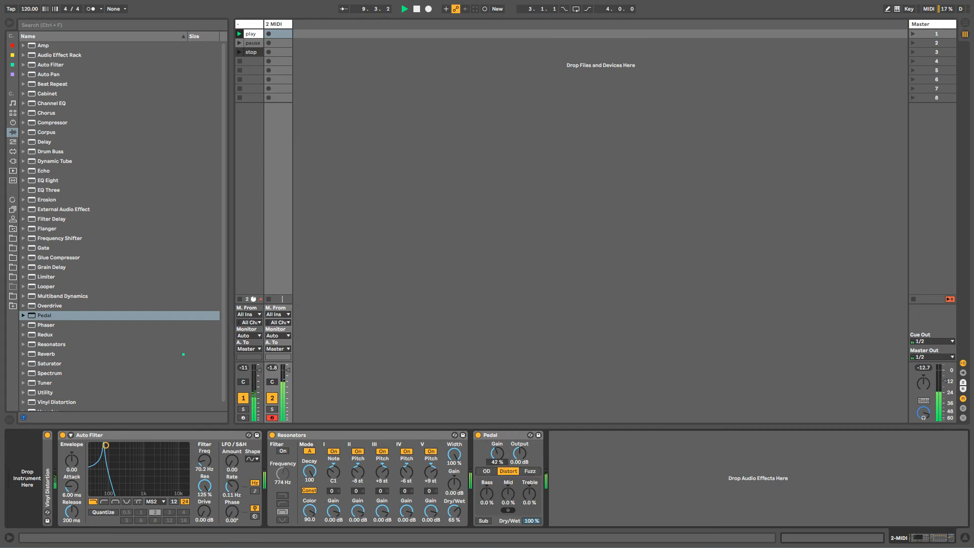
{"action": "left_click_drag", "start_coordinate": [498, 453], "coordinate": [498, 448]}
Add an EQ Eight after Pedal and enable band 8 as a resonant low-pass at about 49.5 Hz with Q 15.8.
{"action": "double_click", "coordinate": [45, 181]}
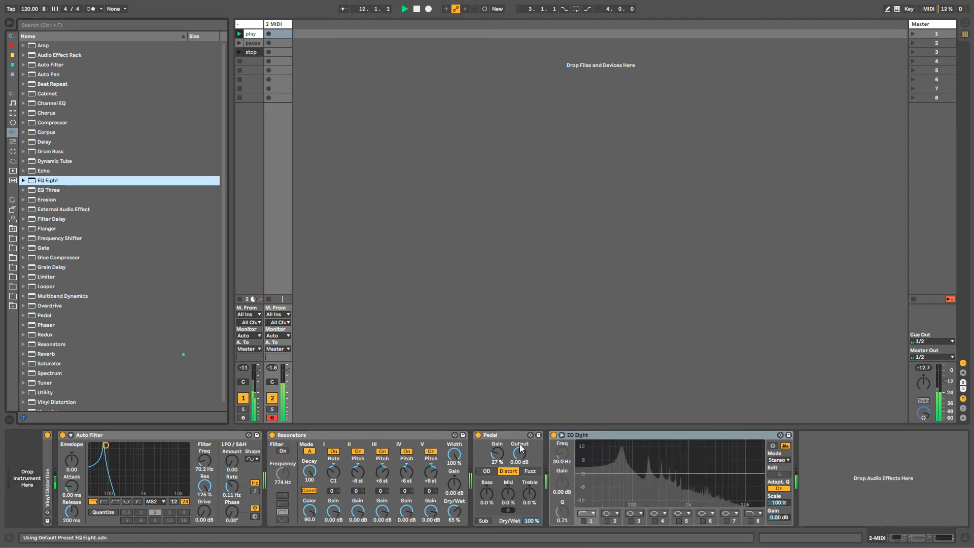
{"action": "left_click", "coordinate": [750, 521]}
{"action": "left_click_drag", "start_coordinate": [756, 474], "coordinate": [616, 444]}
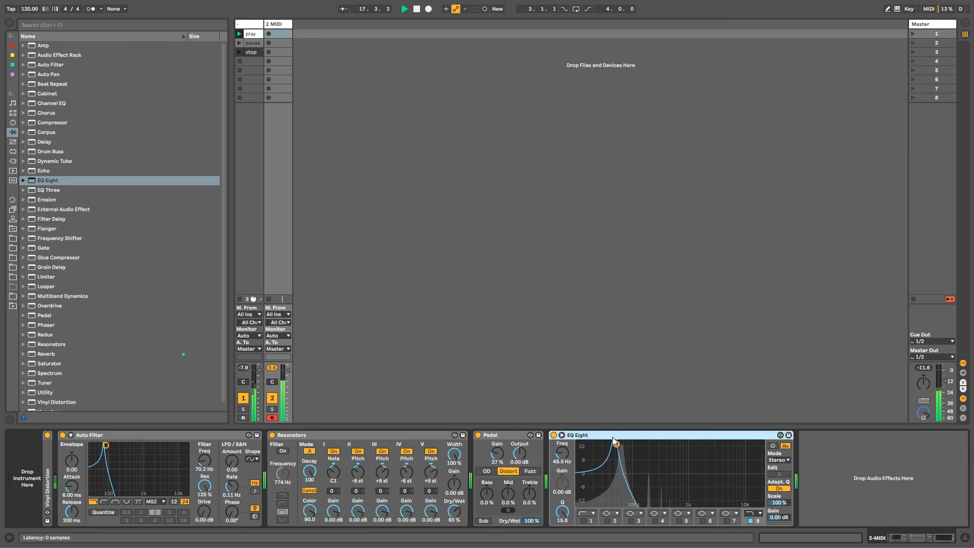
Group EQ Eight into an Audio Effect Rack, show its chain selector zones and duplicate the chain.
{"action": "key", "text": "ctrl+g"}
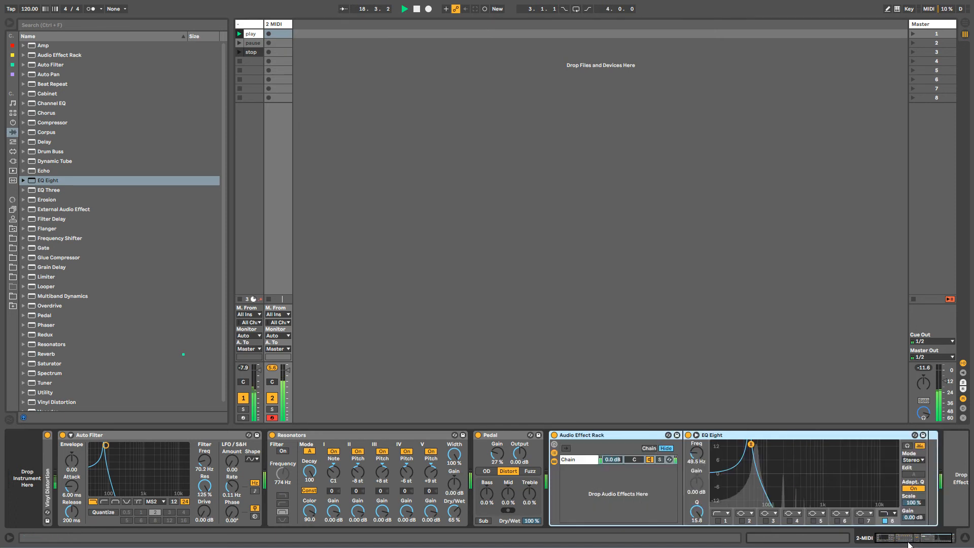
{"action": "left_click", "coordinate": [910, 544]}
{"action": "left_click", "coordinate": [628, 449]}
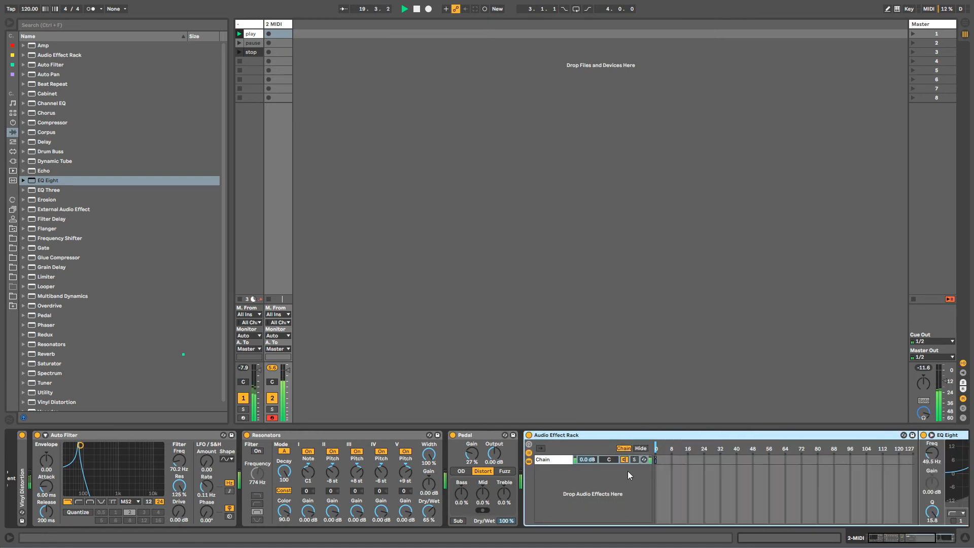
{"action": "key", "text": "ctrl+d"}
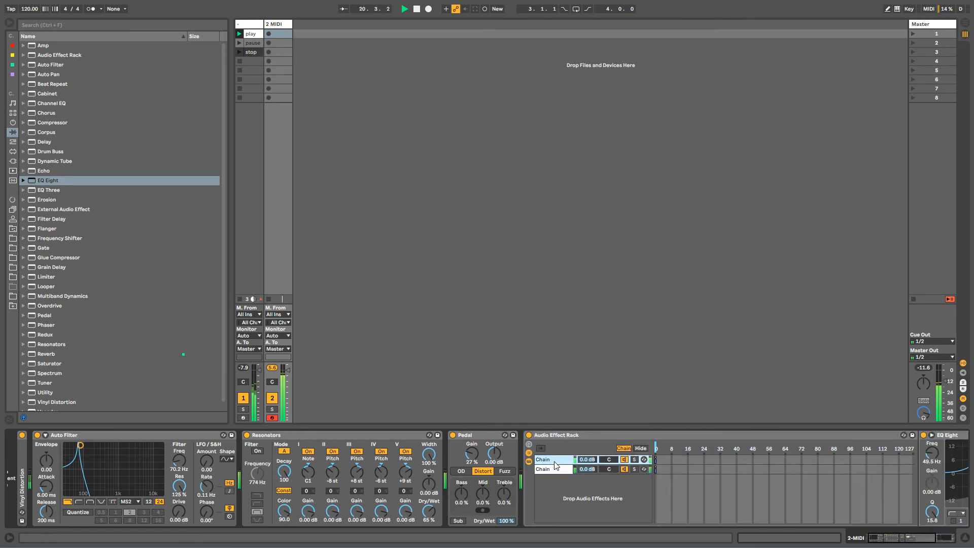
{"action": "key", "text": "ctrl+f"}
{"action": "type", "text": "lo"}
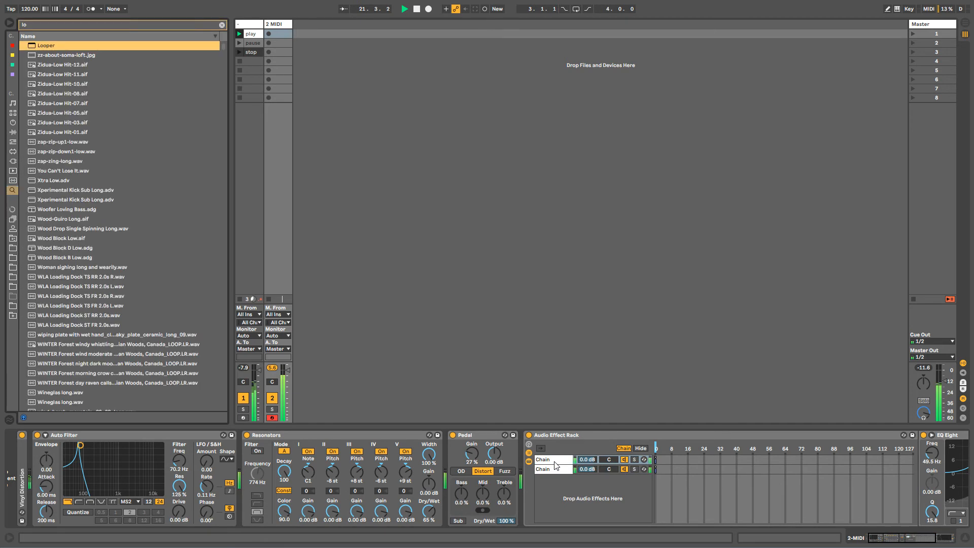
{"action": "left_click", "coordinate": [555, 462]}
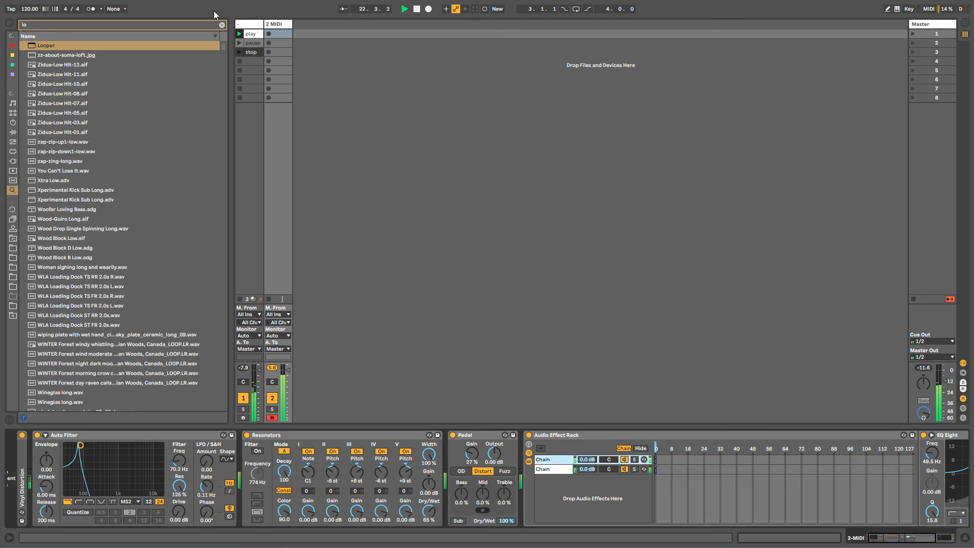
{"action": "left_click", "coordinate": [222, 25]}
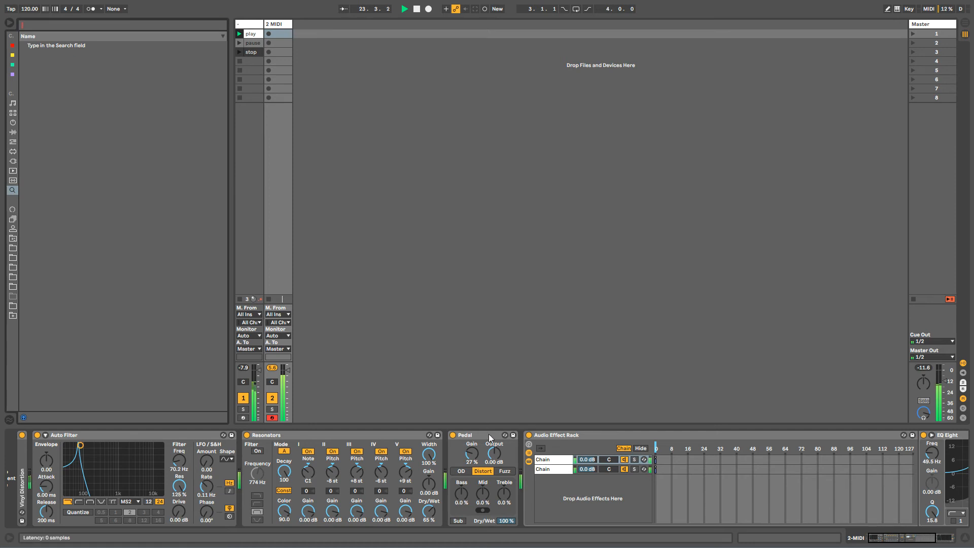
Rename the rack's two chains as lo and hi.
{"action": "left_click", "coordinate": [552, 462]}
{"action": "key", "text": "ctrl+r"}
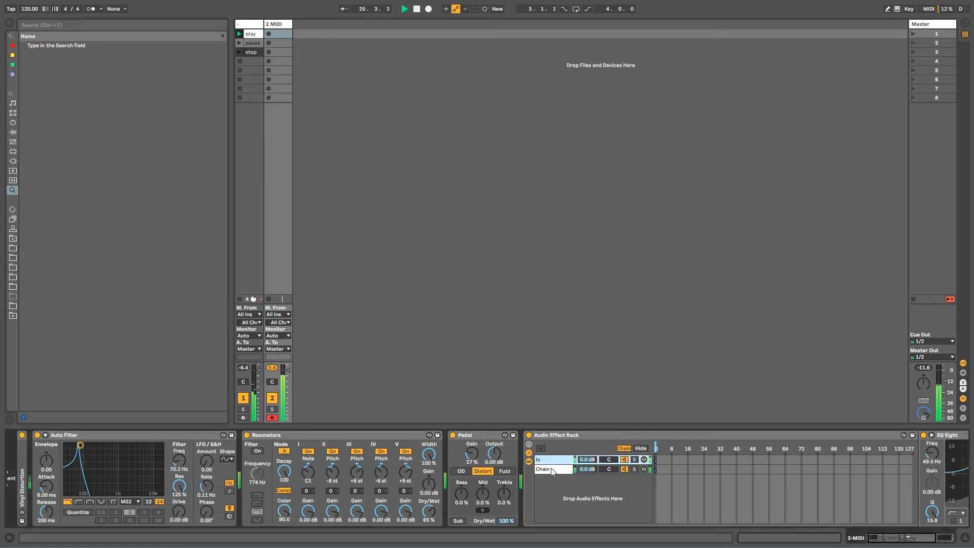
{"action": "left_click", "coordinate": [552, 470]}
{"action": "key", "text": "ctrl+r"}
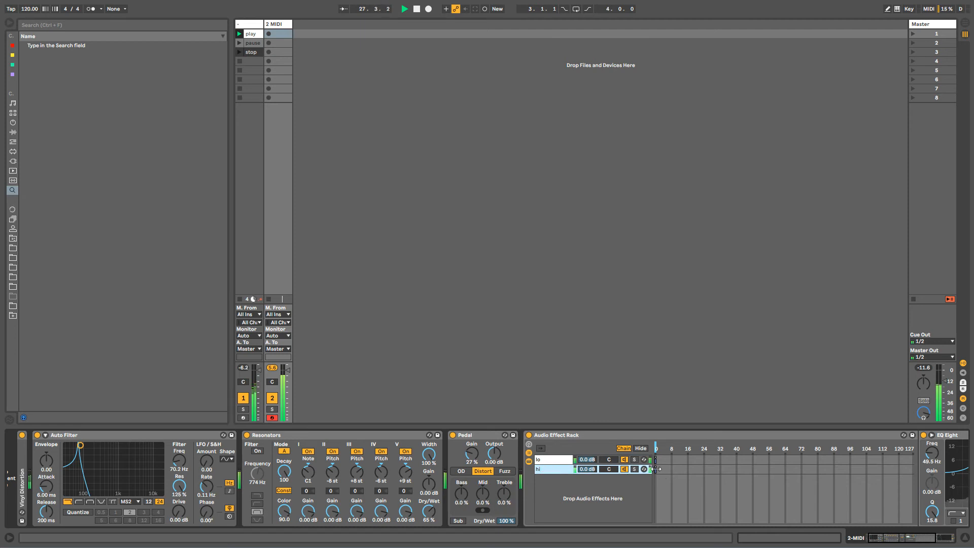
Show the rack's macro controls, map the Chain Selector to Macro 1, and hide the chain selector zones.
{"action": "left_click_drag", "start_coordinate": [896, 539], "coordinate": [916, 538]}
{"action": "left_click", "coordinate": [267, 445]}
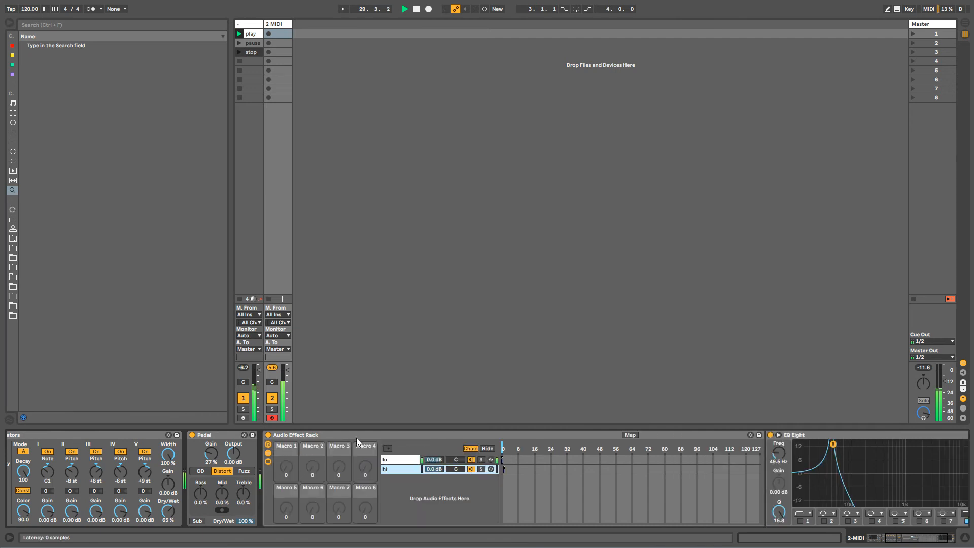
{"action": "left_click", "coordinate": [630, 435]}
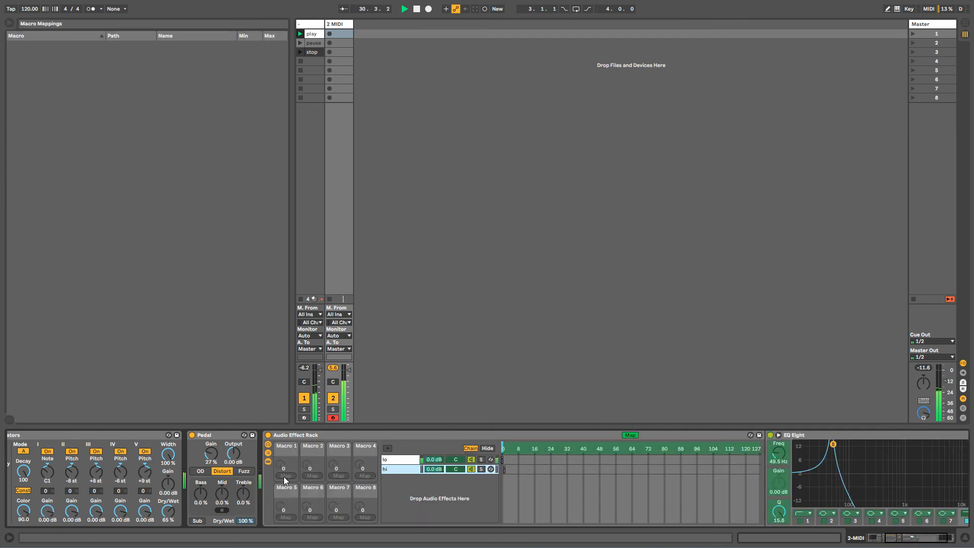
{"action": "left_click", "coordinate": [488, 448]}
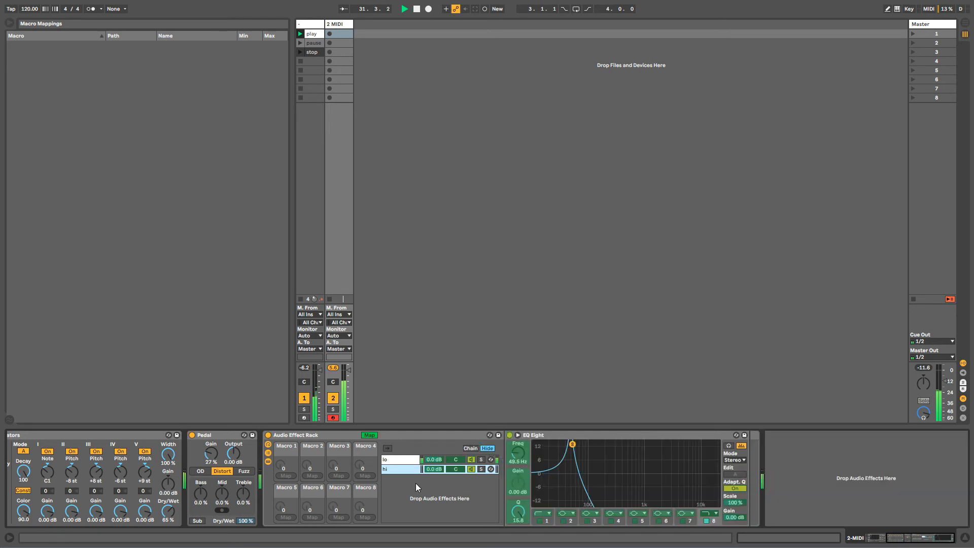
{"action": "left_click", "coordinate": [573, 445]}
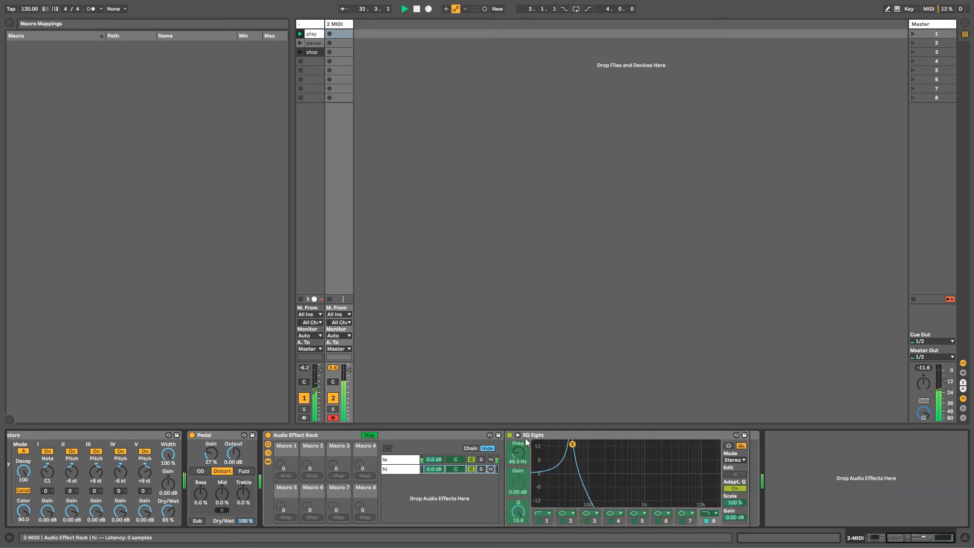
{"action": "left_click", "coordinate": [471, 449]}
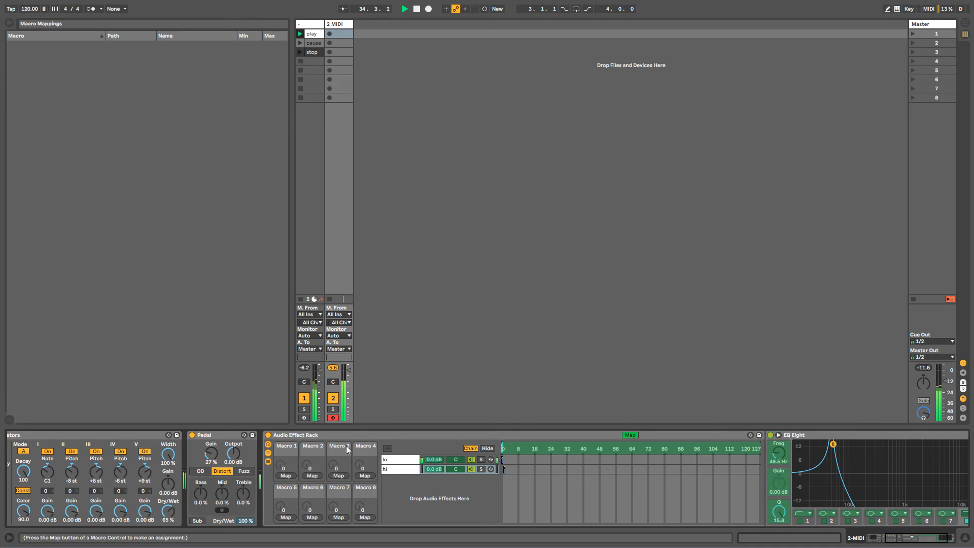
{"action": "left_click", "coordinate": [284, 476]}
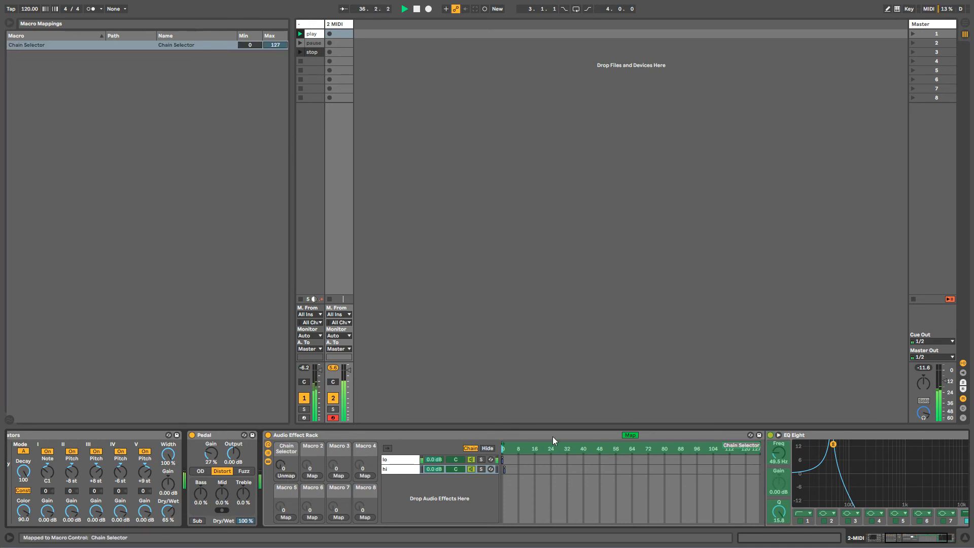
{"action": "left_click", "coordinate": [632, 436]}
{"action": "left_click", "coordinate": [487, 449]}
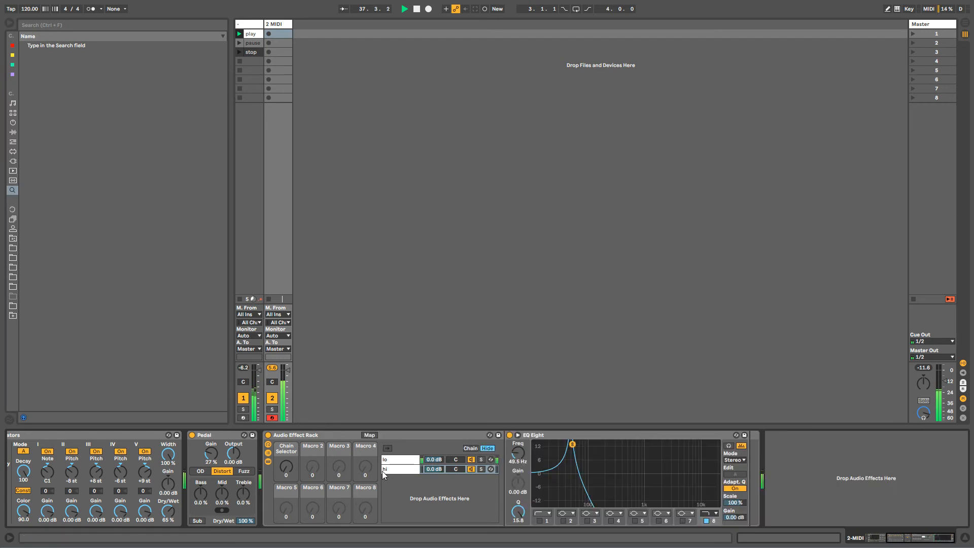
Turn band 8 of the hi chain's EQ Eight into a steep low cut at about 3.98 kHz.
{"action": "left_click", "coordinate": [709, 513]}
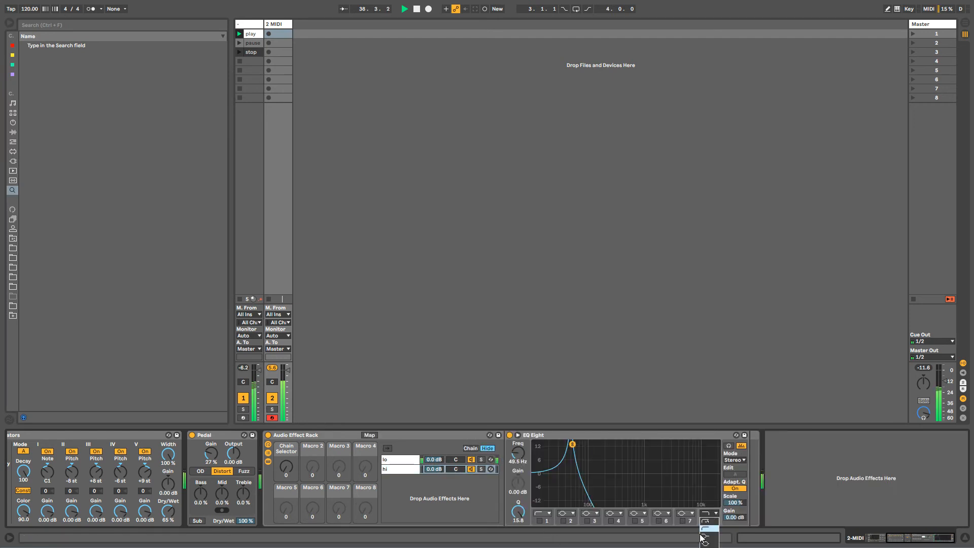
{"action": "left_click", "coordinate": [705, 521]}
{"action": "left_click_drag", "start_coordinate": [513, 459], "coordinate": [514, 423]}
Insert Erosion before the hi chain's EQ Eight, using Noise at about 3.29 kHz with width 1.37 and amount 200.
{"action": "left_click", "coordinate": [12, 133]}
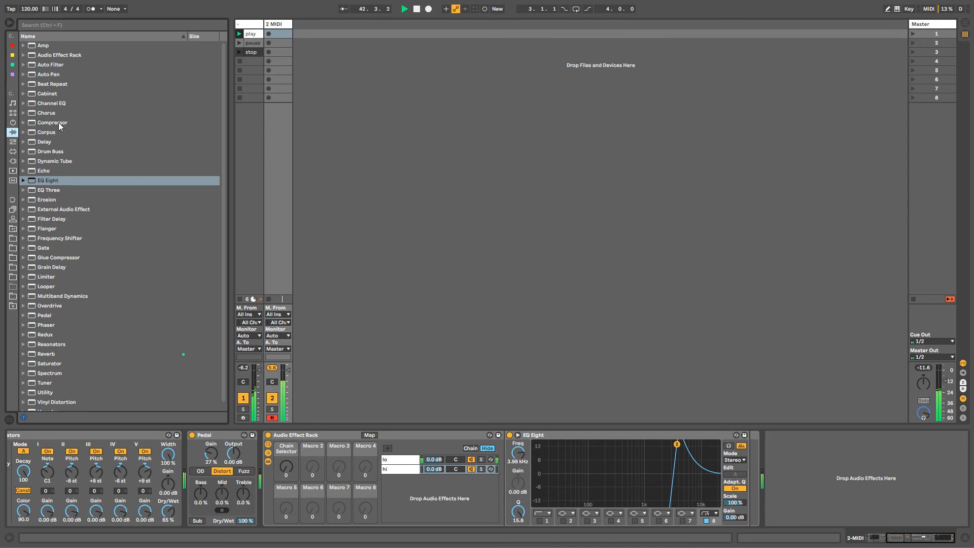
{"action": "left_click_drag", "start_coordinate": [48, 202], "coordinate": [567, 456]}
{"action": "left_click", "coordinate": [517, 494]}
{"action": "left_click_drag", "start_coordinate": [569, 520], "coordinate": [544, 503]}
{"action": "mouse_move", "coordinate": [568, 444]}
{"action": "left_mouse_down"}
{"action": "mouse_move", "coordinate": [572, 456]}
{"action": "mouse_move", "coordinate": [552, 444]}
{"action": "left_mouse_up"}
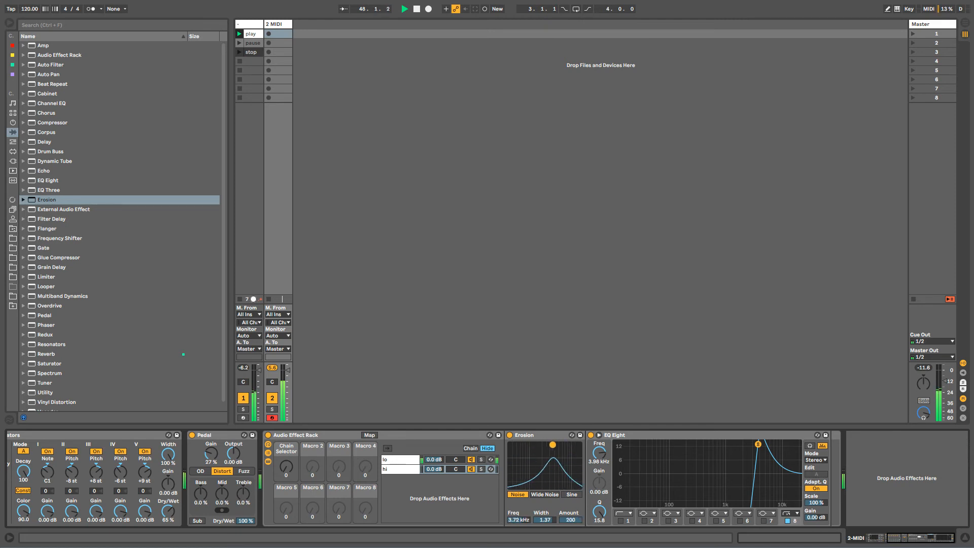
Switch the Chain Selector macro to 1 and back to 0 to compare the hi and lo chains, and show the rack's chain zones.
{"action": "left_click", "coordinate": [411, 462]}
{"action": "left_click", "coordinate": [399, 469]}
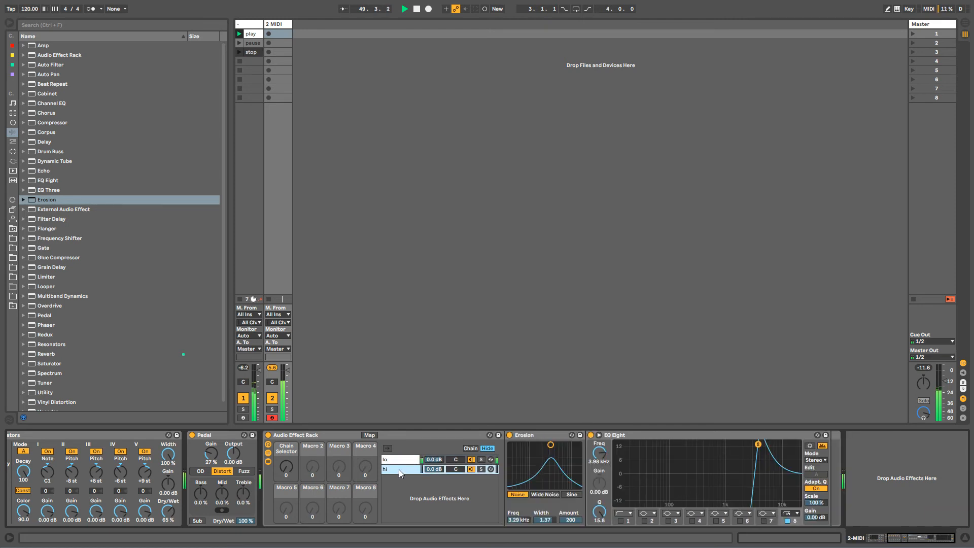
{"action": "left_click_drag", "start_coordinate": [283, 462], "coordinate": [282, 459]}
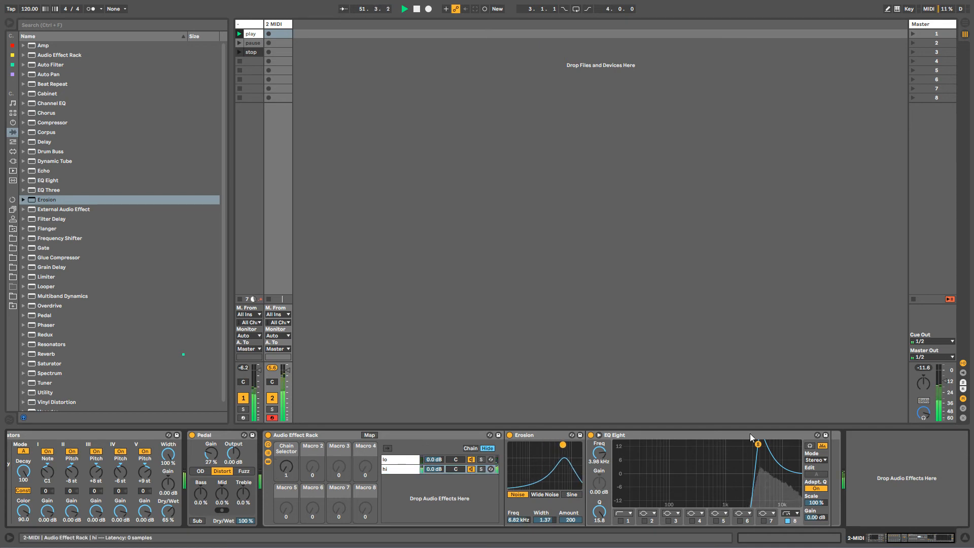
{"action": "left_click", "coordinate": [472, 449]}
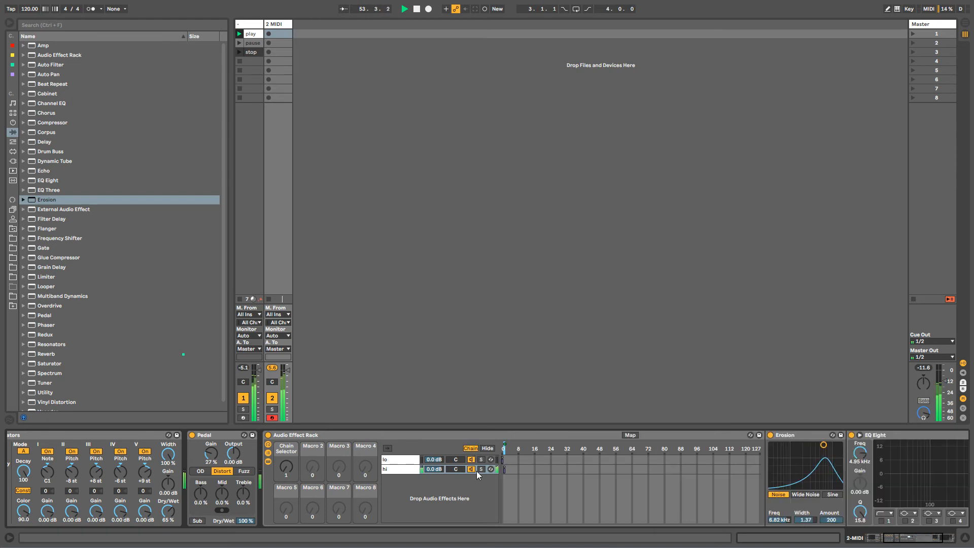
{"action": "left_click_drag", "start_coordinate": [289, 465], "coordinate": [289, 472]}
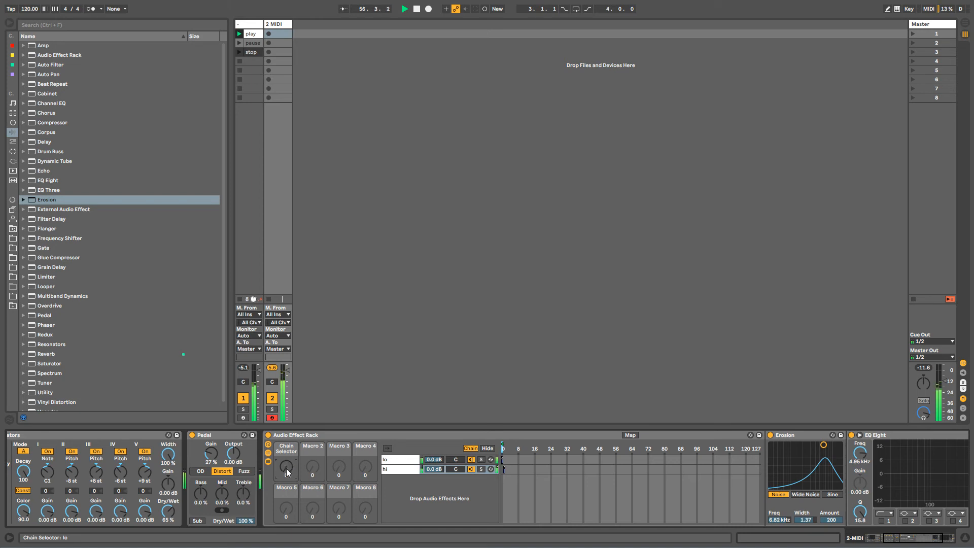
Duplicate the hi chain and collapse the Erosion device in the copy.
{"action": "left_click", "coordinate": [401, 469]}
{"action": "key", "text": "ctrl+d"}
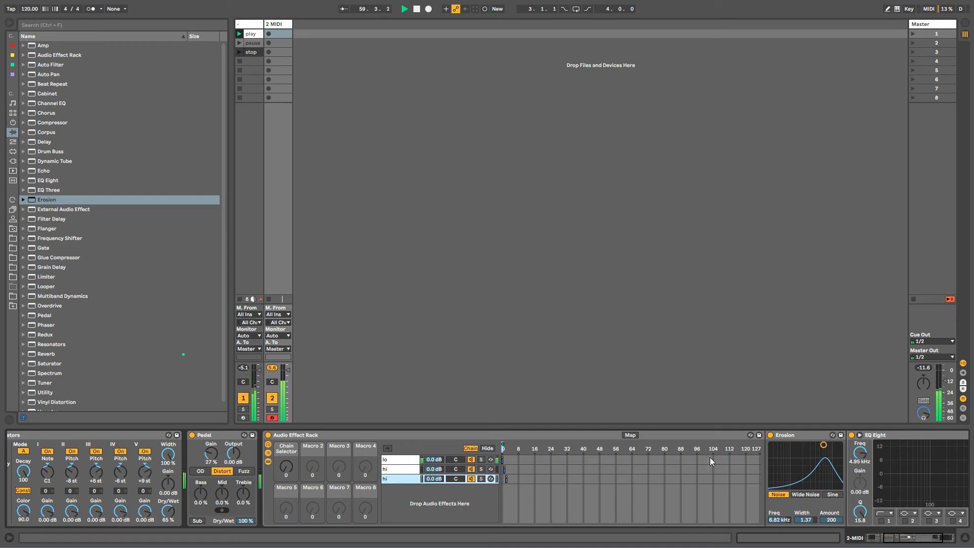
{"action": "left_click", "coordinate": [796, 437]}
{"action": "double_click", "coordinate": [796, 438]}
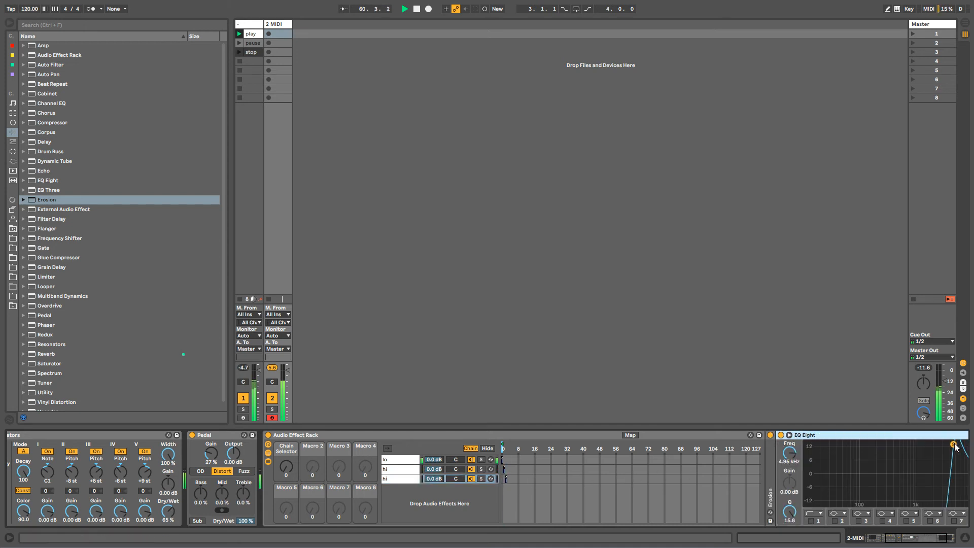
Narrow the duplicated chain's EQ Eight to a thin band by enabling band 7 as a steep high cut at about 1.47 kHz with Q 18.0.
{"action": "scroll", "coordinate": [878, 525], "scroll_direction": "right", "scroll_amount": 5}
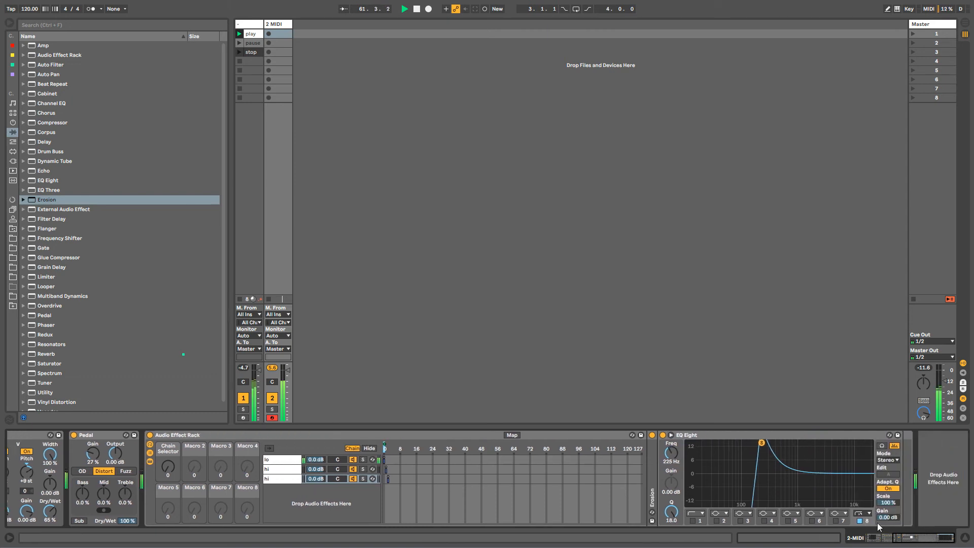
{"action": "left_click", "coordinate": [838, 513]}
{"action": "left_click", "coordinate": [834, 522]}
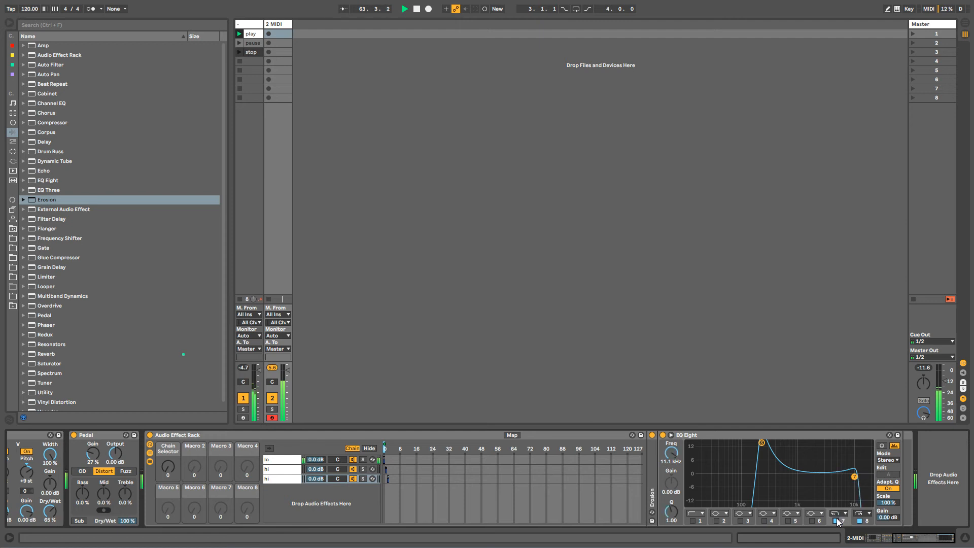
{"action": "left_click_drag", "start_coordinate": [855, 482], "coordinate": [807, 442]}
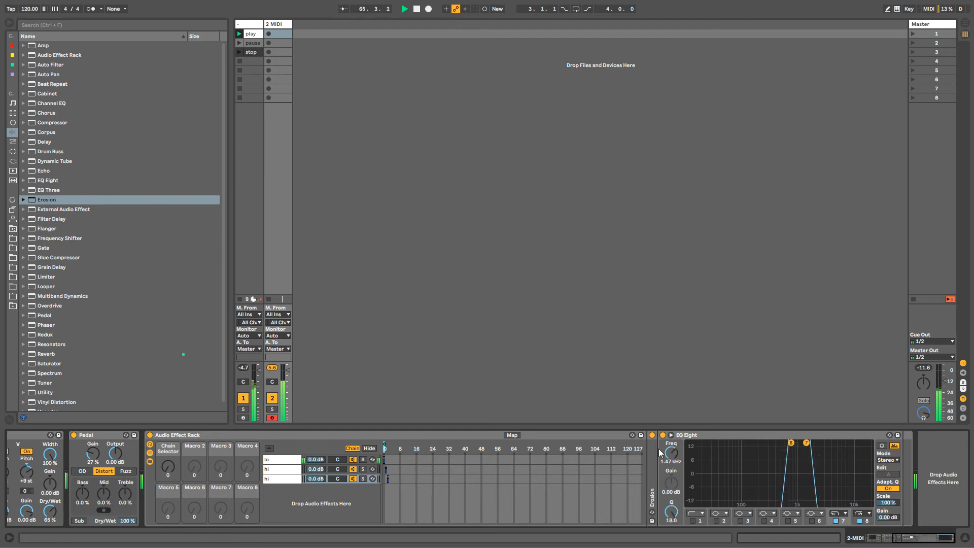
Set the duplicated chain's Erosion to Sine at 8.18 kHz, and place its EQ bands near 16.0 kHz with Q 4.37.
{"action": "double_click", "coordinate": [652, 451]}
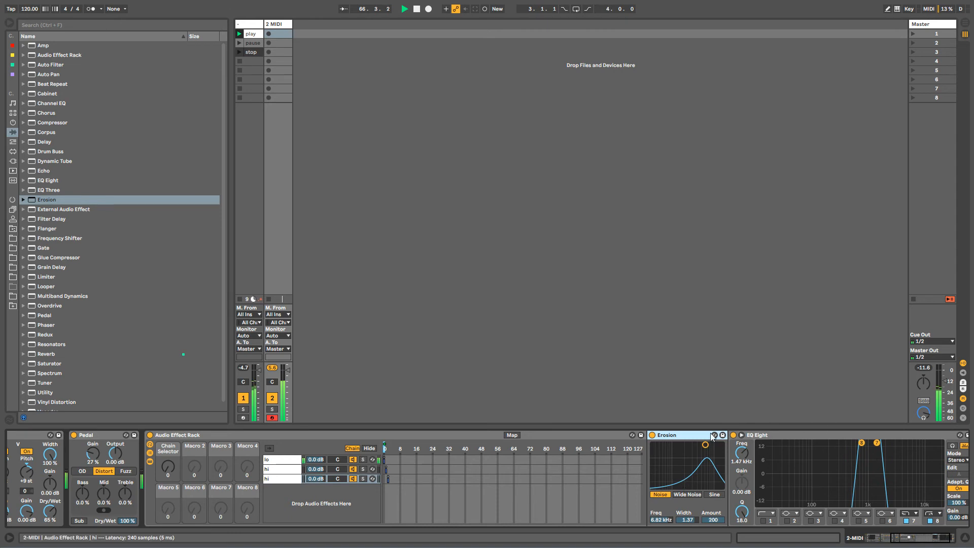
{"action": "left_click_drag", "start_coordinate": [705, 445], "coordinate": [709, 445]}
{"action": "left_click", "coordinate": [714, 494]}
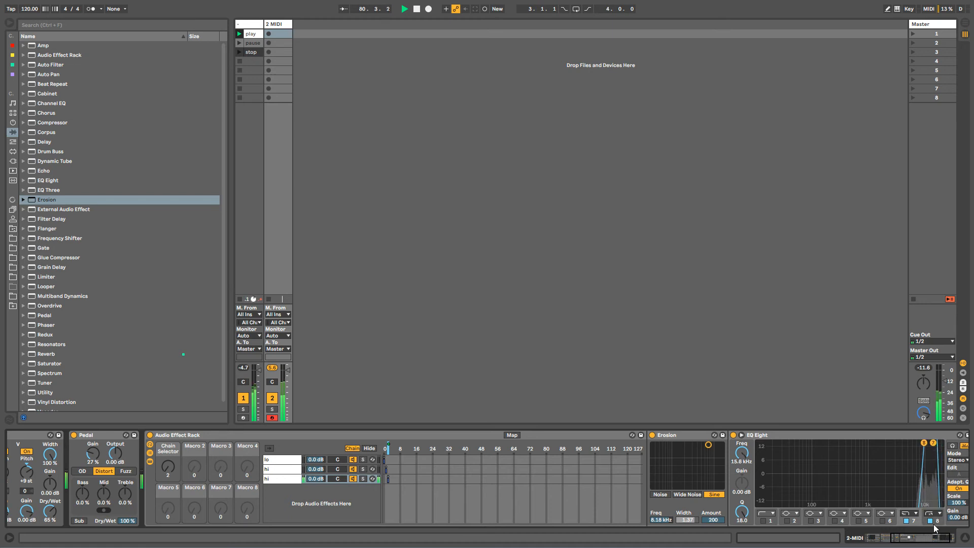
{"action": "left_click_drag", "start_coordinate": [928, 542], "coordinate": [931, 530]}
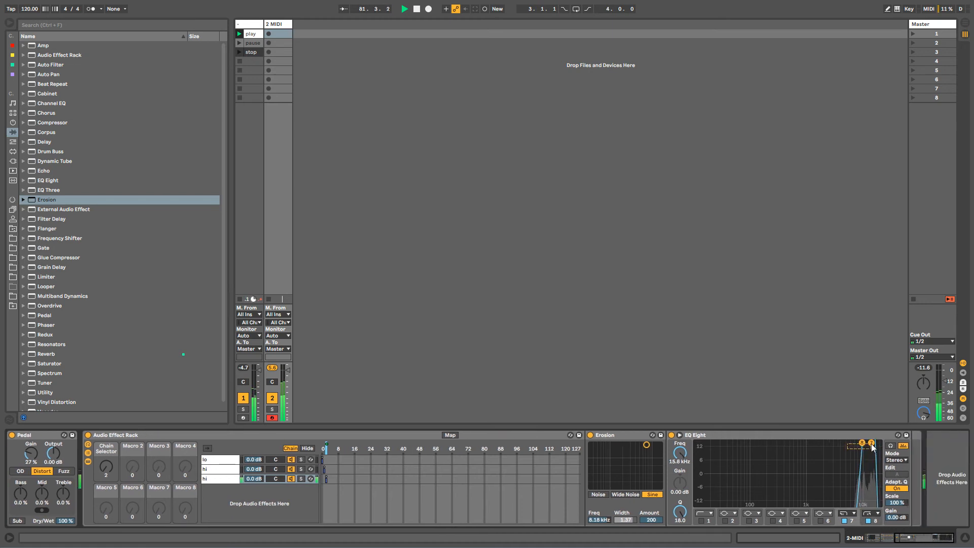
{"action": "mouse_move", "coordinate": [872, 443]}
{"action": "left_mouse_down"}
{"action": "mouse_move", "coordinate": [852, 474]}
{"action": "mouse_move", "coordinate": [869, 474]}
{"action": "mouse_move", "coordinate": [871, 459]}
{"action": "left_mouse_up"}
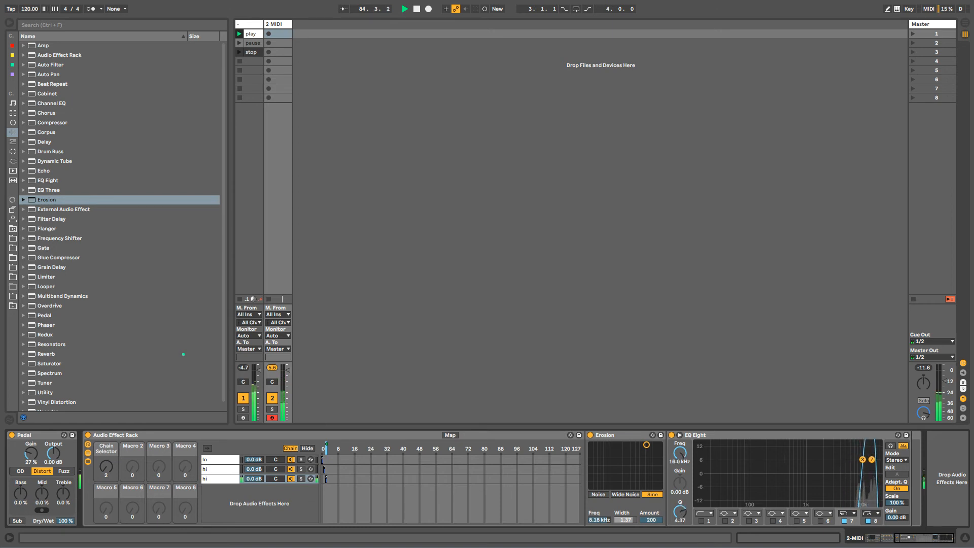
Add a Phaser after the duplicated chain's EQ Eight, with 7 poles, Space mode, frequency 674 Hz and feedback 0.96.
{"action": "left_click_drag", "start_coordinate": [55, 325], "coordinate": [845, 522]}
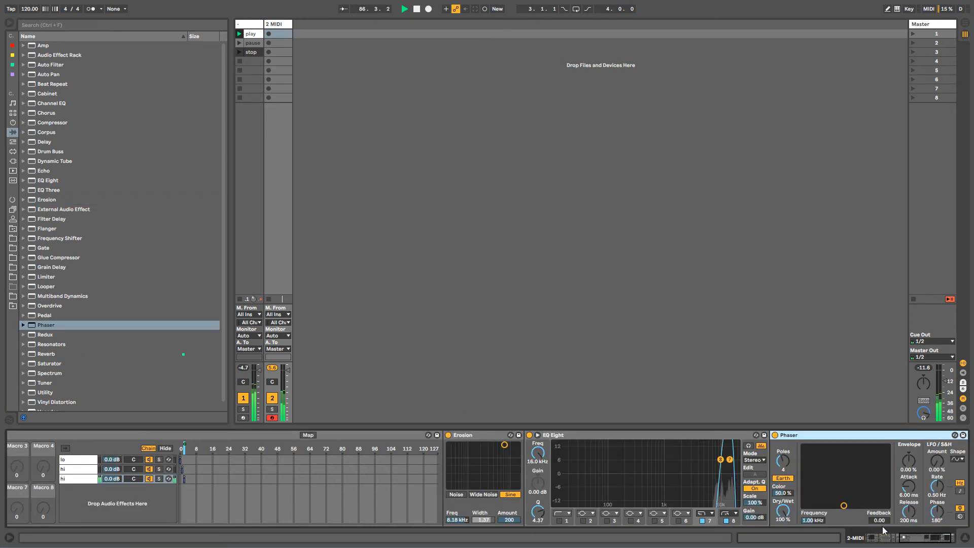
{"action": "left_click", "coordinate": [773, 453]}
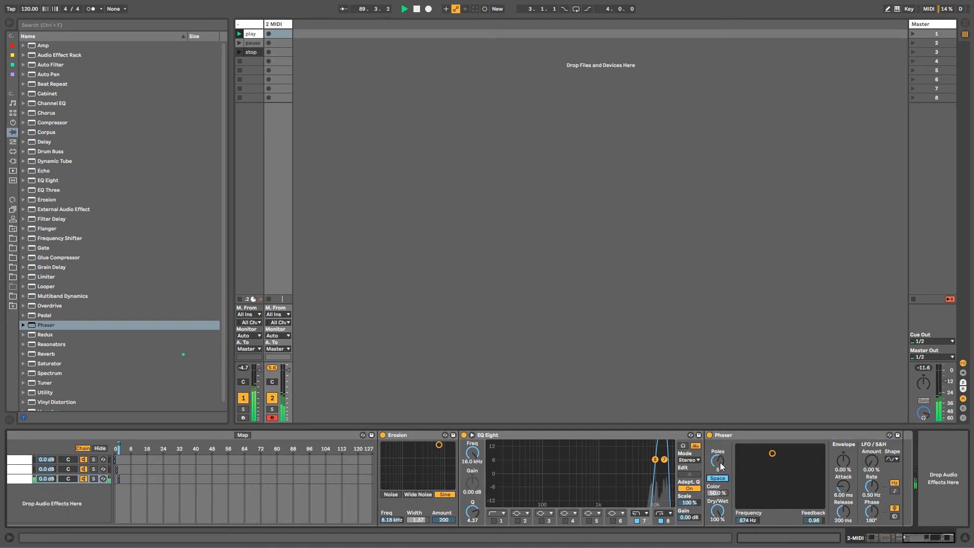
{"action": "left_click", "coordinate": [715, 478]}
{"action": "scroll", "coordinate": [715, 471], "scroll_direction": "up", "scroll_amount": 2}
Set the Phaser's LFO to a 20.0 Hz rate, about 45% amount and a random sample-and-hold shape.
{"action": "left_click_drag", "start_coordinate": [871, 461], "coordinate": [871, 431]}
{"action": "left_click_drag", "start_coordinate": [871, 486], "coordinate": [871, 457]}
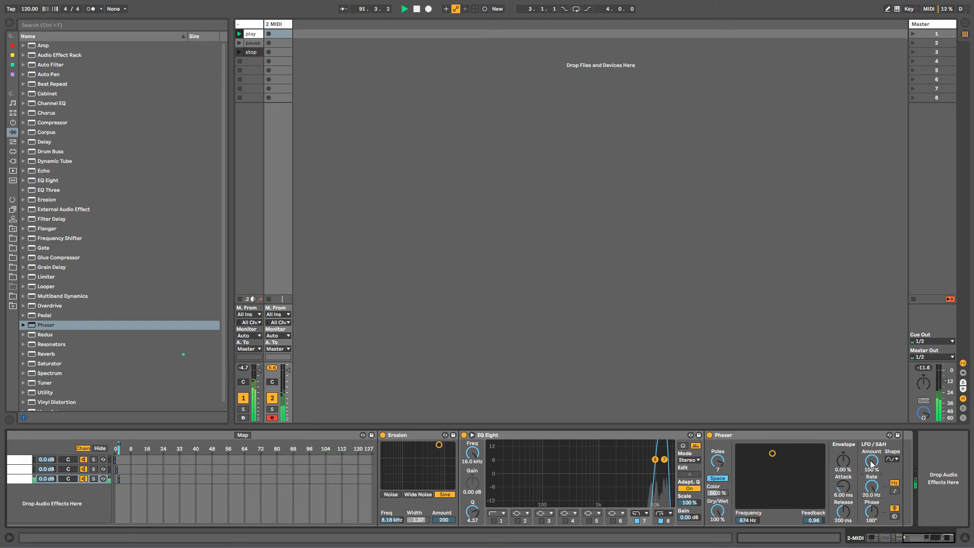
{"action": "scroll", "coordinate": [871, 459], "scroll_direction": "down", "scroll_amount": 5}
{"action": "left_click", "coordinate": [893, 460]}
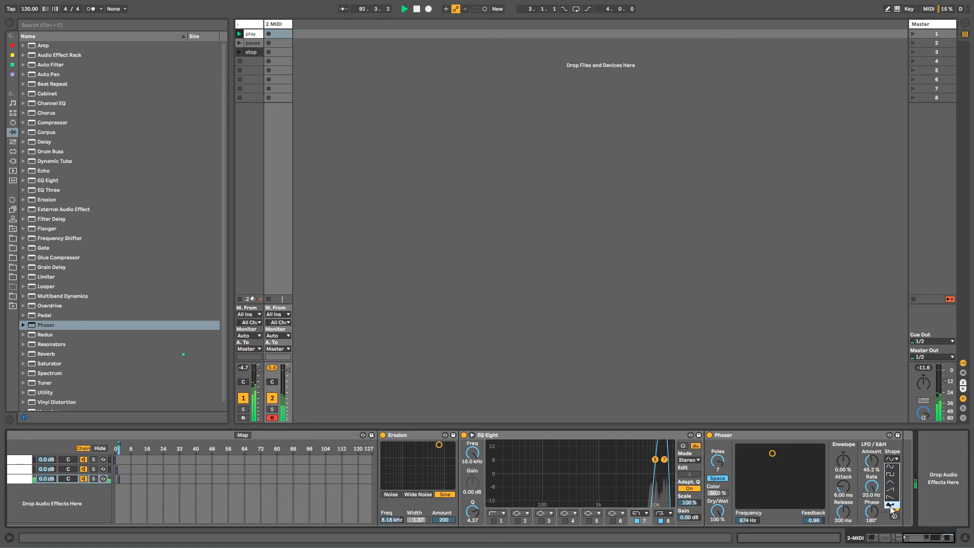
{"action": "left_click", "coordinate": [891, 505]}
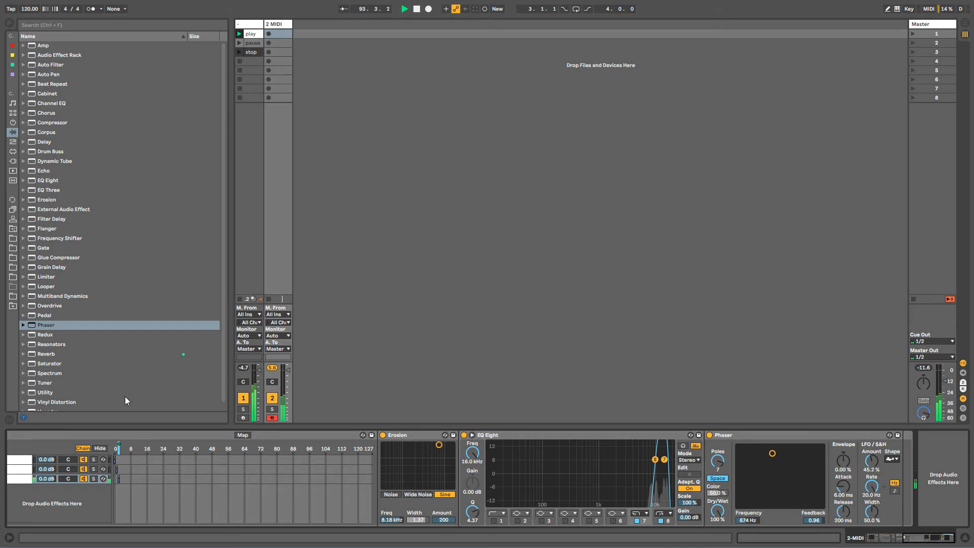
Add a Utility after the Phaser and raise its gain to about 11.1 dB.
{"action": "left_click", "coordinate": [51, 393]}
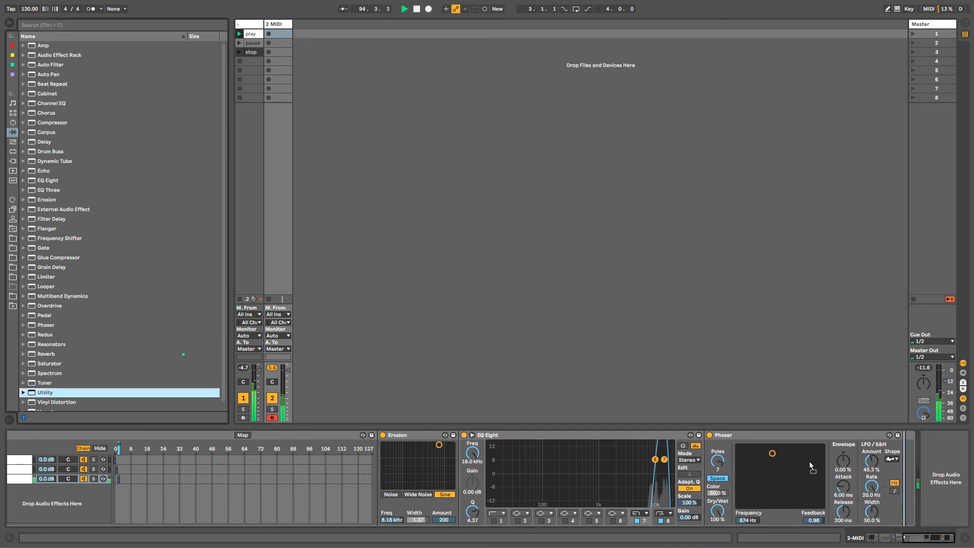
{"action": "key", "text": "Return"}
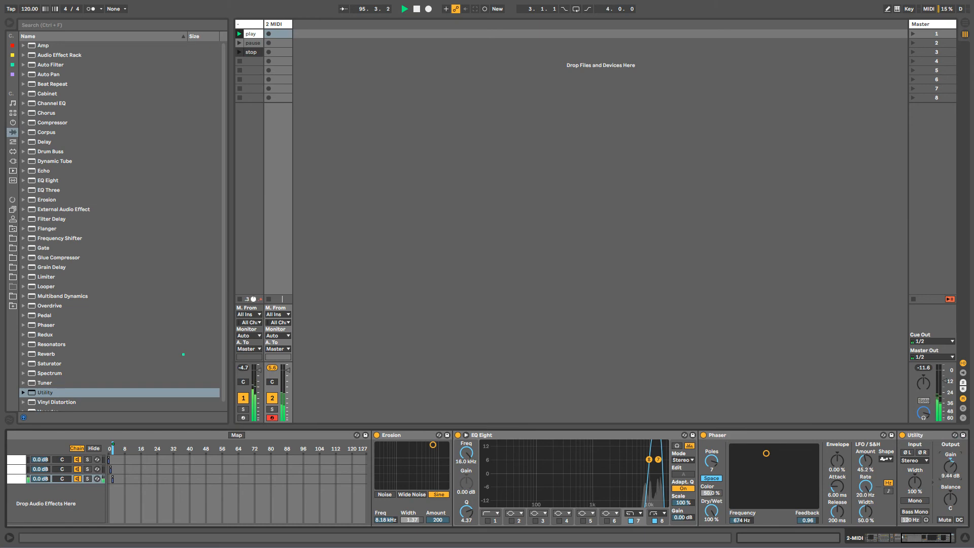
{"action": "left_click_drag", "start_coordinate": [951, 467], "coordinate": [950, 461]}
Return the rack's Chain Selector macro to 0.
{"action": "left_click_drag", "start_coordinate": [933, 539], "coordinate": [897, 539]}
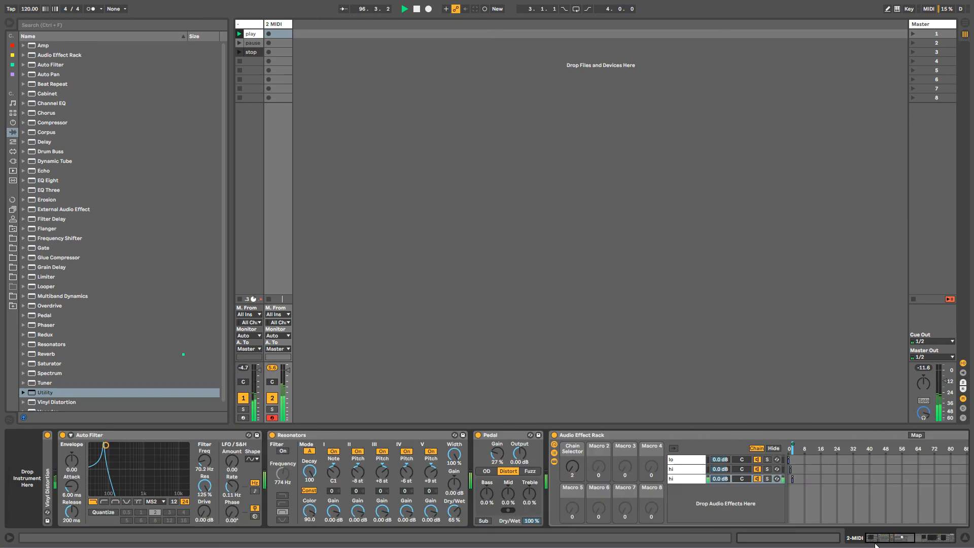
{"action": "left_click_drag", "start_coordinate": [577, 467], "coordinate": [594, 470]}
{"action": "left_click_drag", "start_coordinate": [891, 541], "coordinate": [903, 544]}
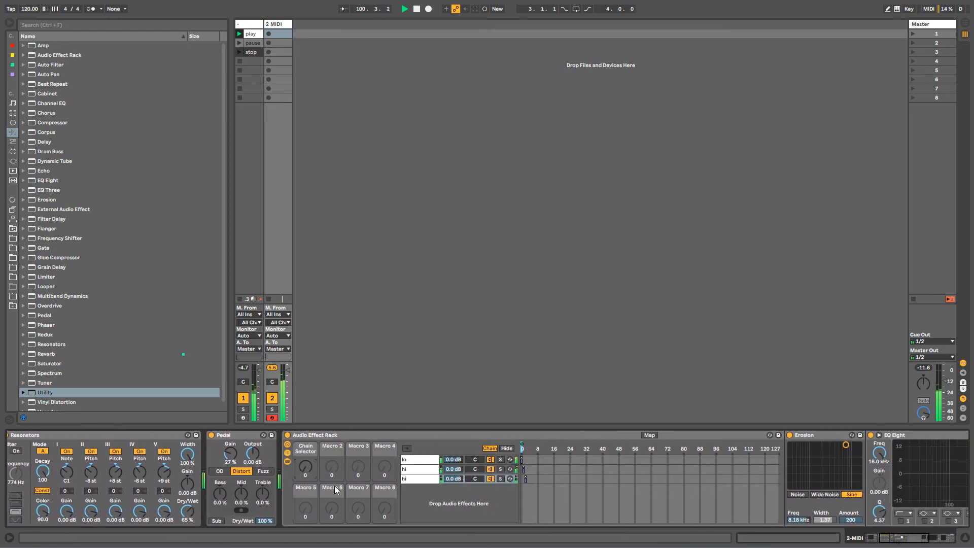
Collapse the Audio Effect Rack and place a copy of Resonators after it at the end of the device chain.
{"action": "scroll", "coordinate": [153, 433], "scroll_direction": "right", "scroll_amount": 3}
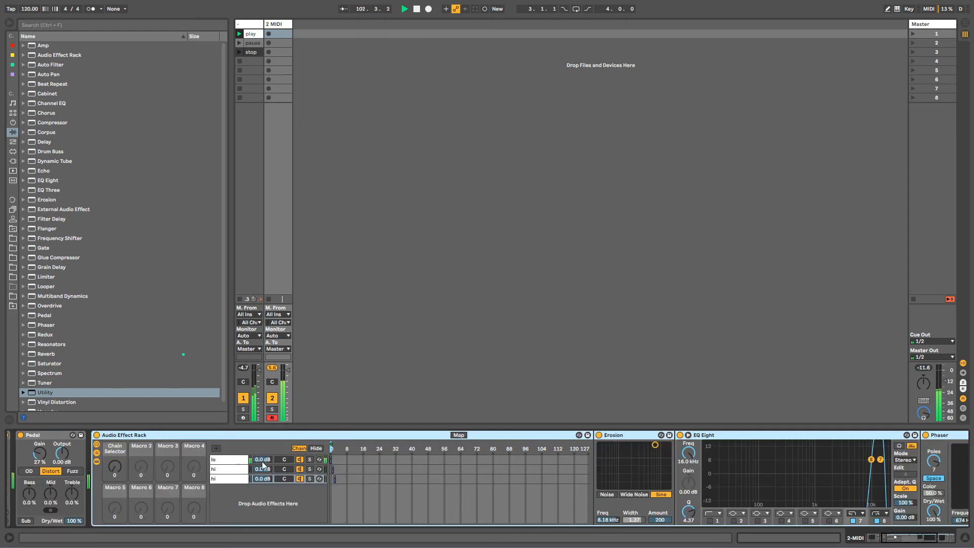
{"action": "double_click", "coordinate": [142, 435]}
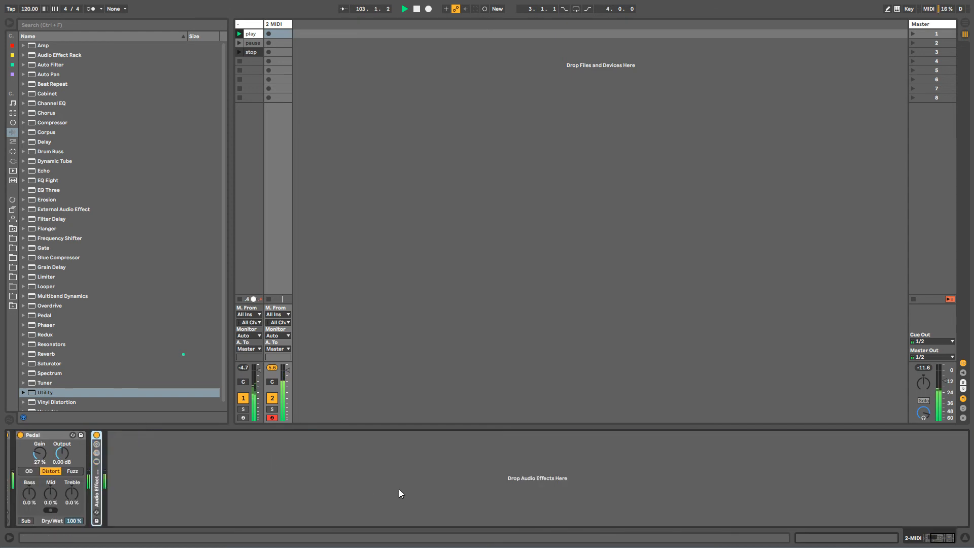
{"action": "left_click", "coordinate": [927, 531]}
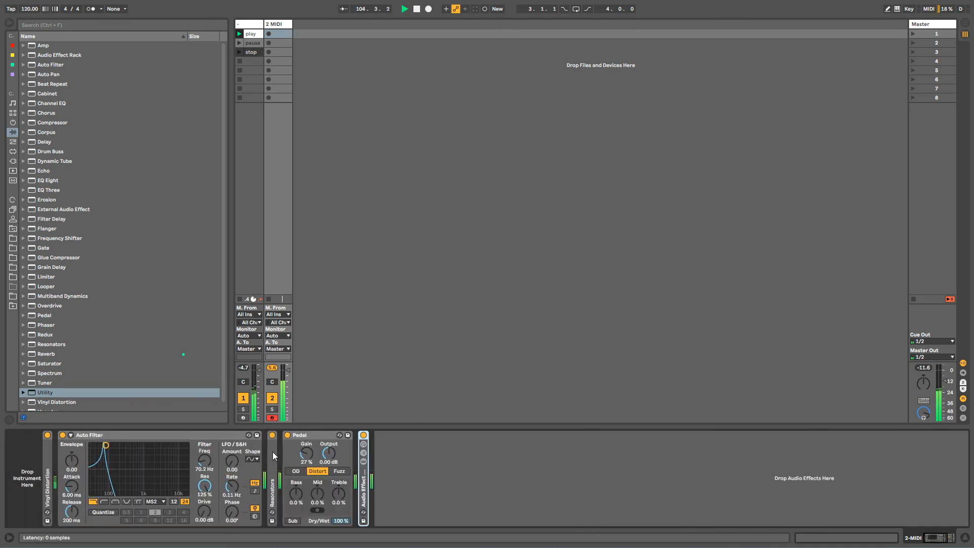
{"action": "left_click_drag", "start_coordinate": [272, 451], "coordinate": [432, 455]}
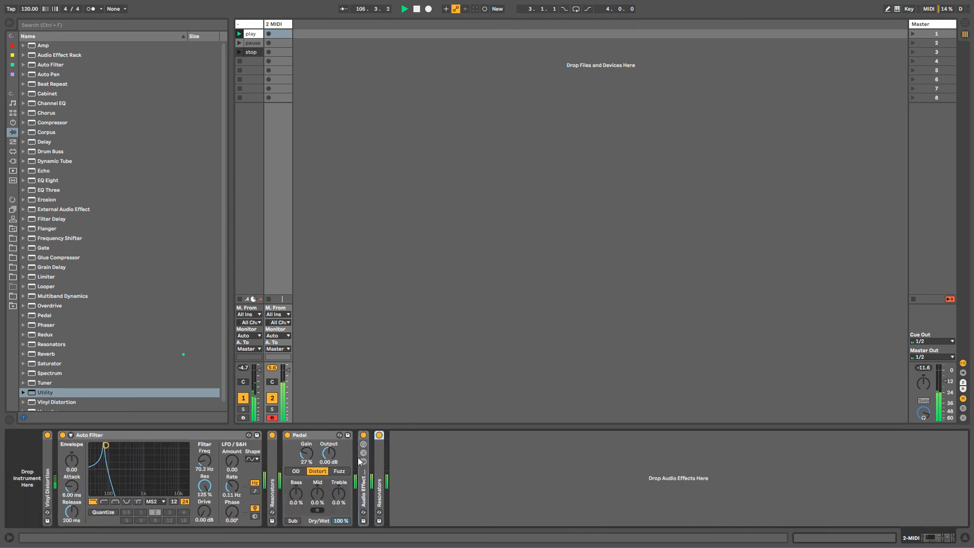
Expand the Audio Effect Rack again and collapse the Erosion, EQ Eight and Phaser devices in its last chain.
{"action": "double_click", "coordinate": [363, 490]}
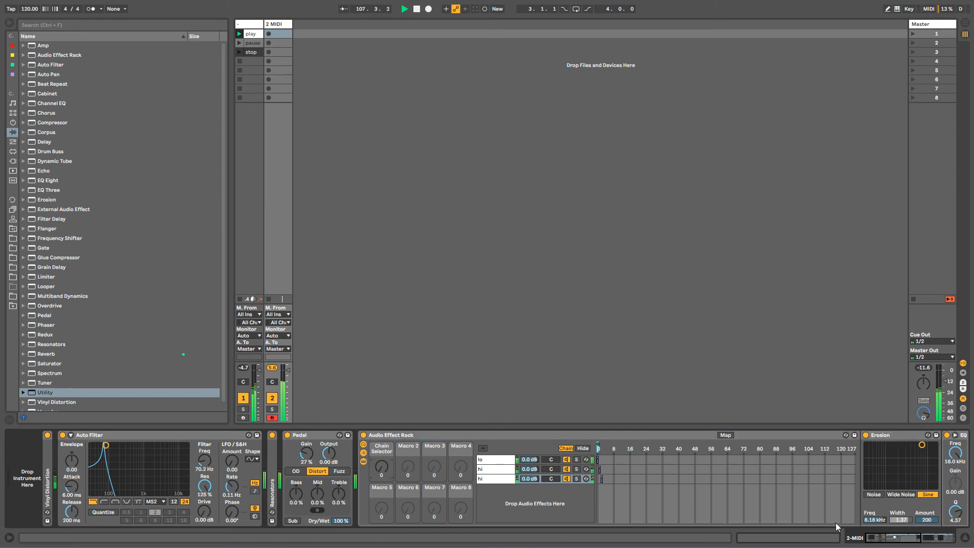
{"action": "scroll", "coordinate": [811, 487], "scroll_direction": "right", "scroll_amount": 6}
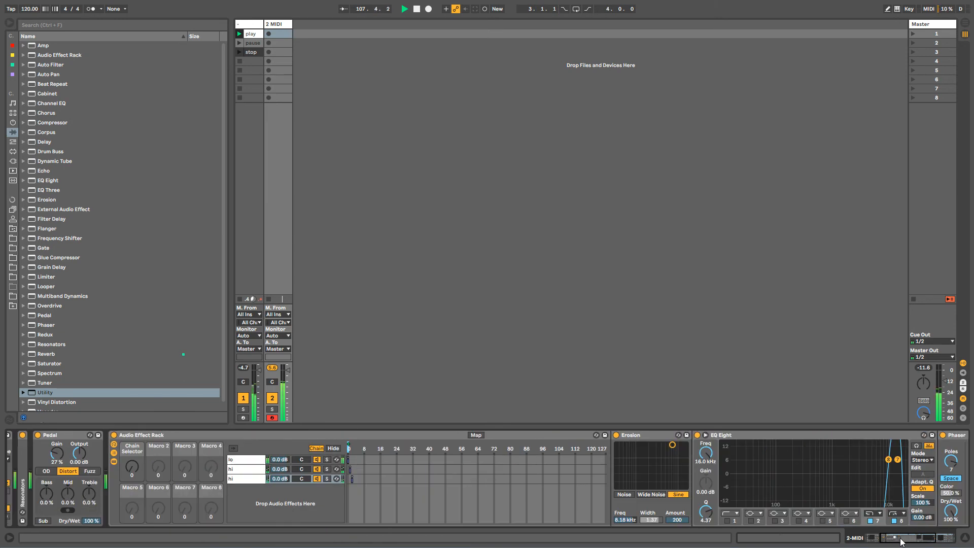
{"action": "double_click", "coordinate": [656, 435]}
{"action": "double_click", "coordinate": [662, 434]}
{"action": "double_click", "coordinate": [662, 433]}
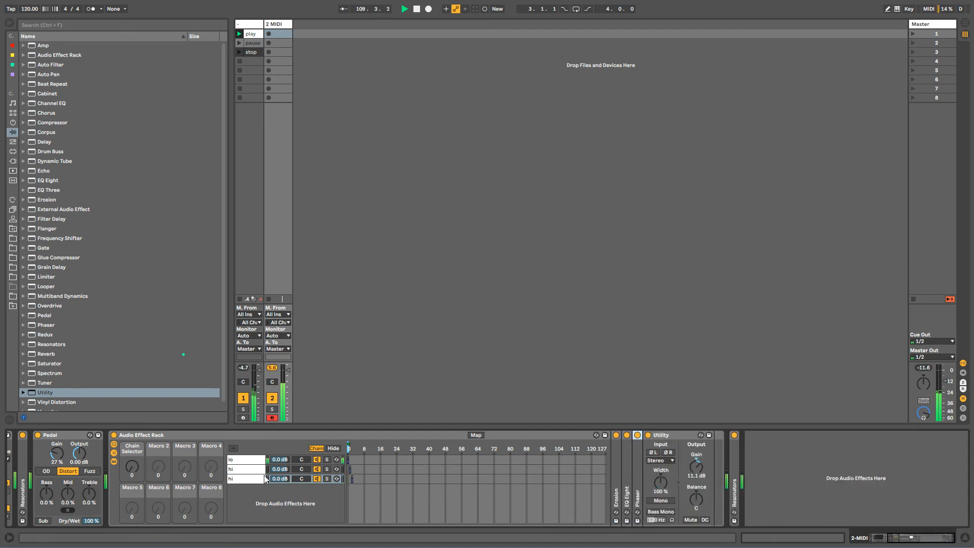
Try out the Chain Selector macro and start recording a clip in the first slot of track 2 MIDI.
{"action": "left_click_drag", "start_coordinate": [136, 469], "coordinate": [135, 470]}
{"action": "left_click_drag", "start_coordinate": [133, 470], "coordinate": [143, 471]}
{"action": "double_click", "coordinate": [276, 34]}
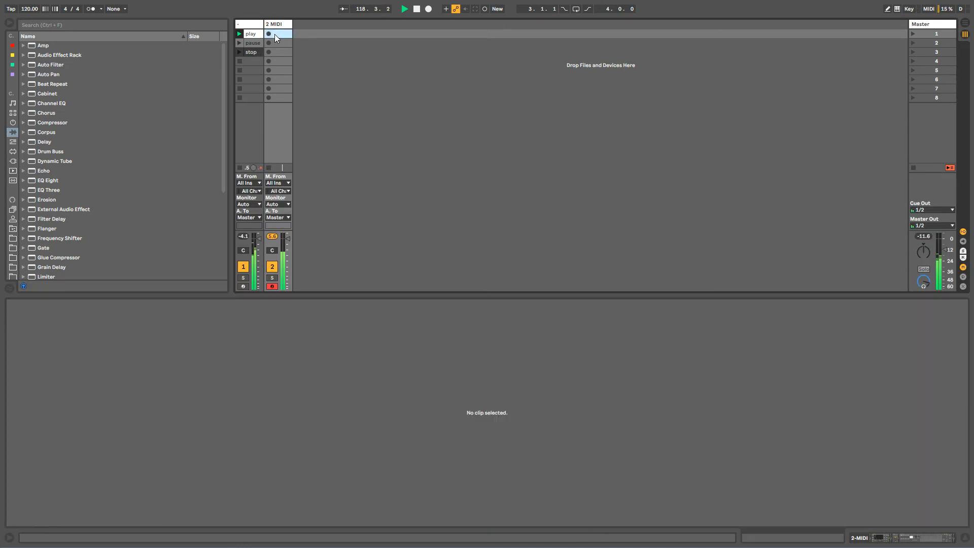
{"action": "left_click", "coordinate": [269, 33]}
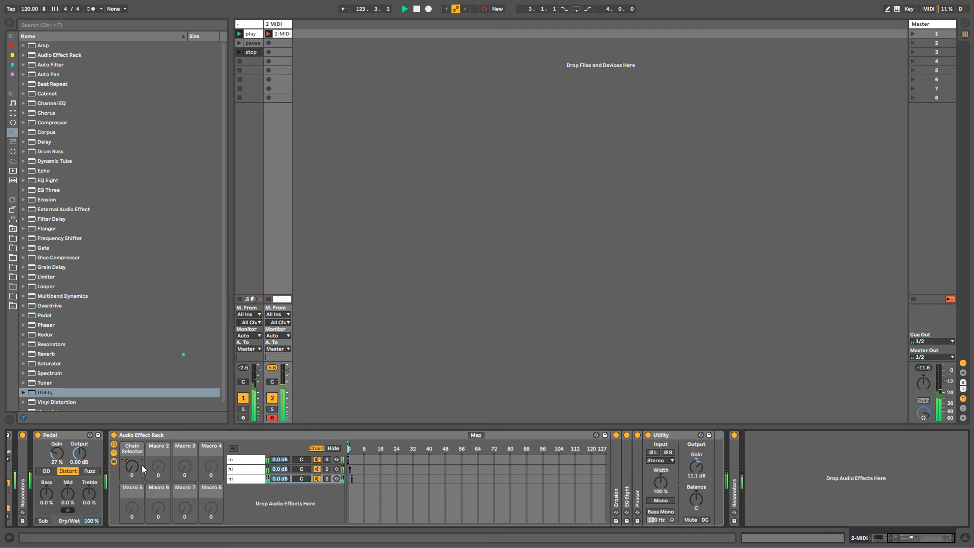
While recording, switch the Chain Selector macro to 2, 1, 0 and 2 in turn.
{"action": "type", "text": "2"}
{"action": "key", "text": "Return"}
{"action": "type", "text": "1"}
{"action": "key", "text": "Return"}
{"action": "type", "text": "0"}
{"action": "key", "text": "Return"}
{"action": "type", "text": "2"}
Select the lo chain and both hi chains in turn to review their devices, ending on the lo chain.
{"action": "left_click", "coordinate": [249, 460]}
{"action": "left_click", "coordinate": [248, 470]}
{"action": "left_click", "coordinate": [249, 479]}
{"action": "left_click", "coordinate": [249, 461]}
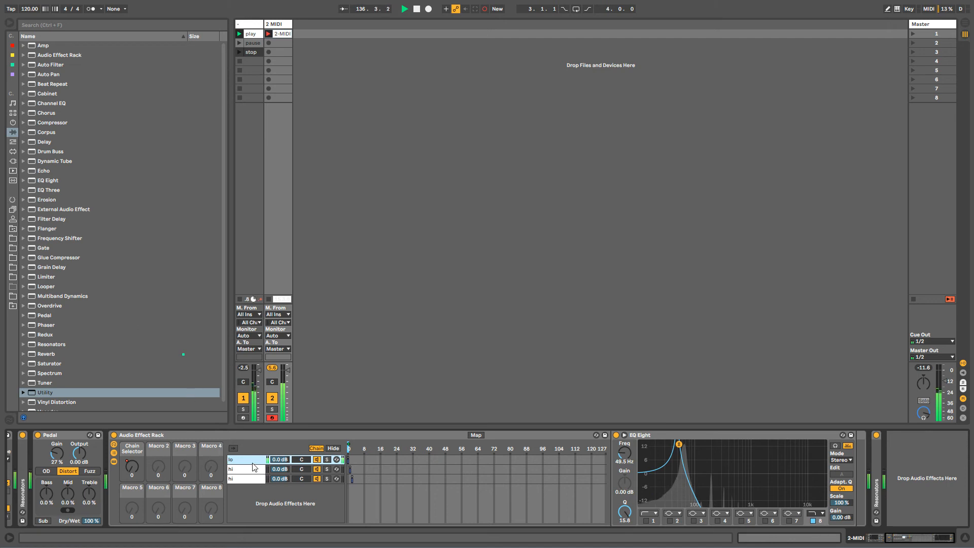
Duplicate the lo chain and move the copy to the end of the rack's chain list.
{"action": "key", "text": "ctrl+d"}
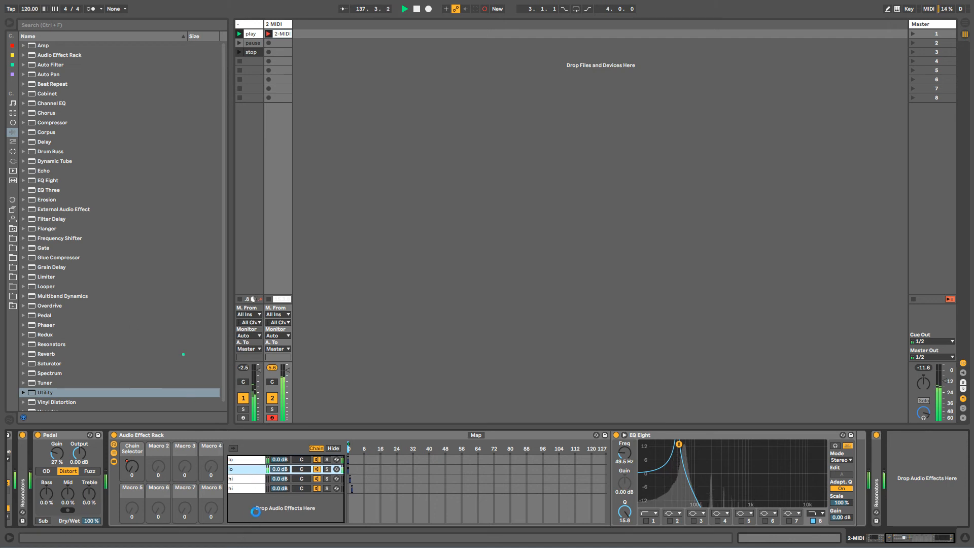
{"action": "left_click_drag", "start_coordinate": [255, 511], "coordinate": [257, 486]}
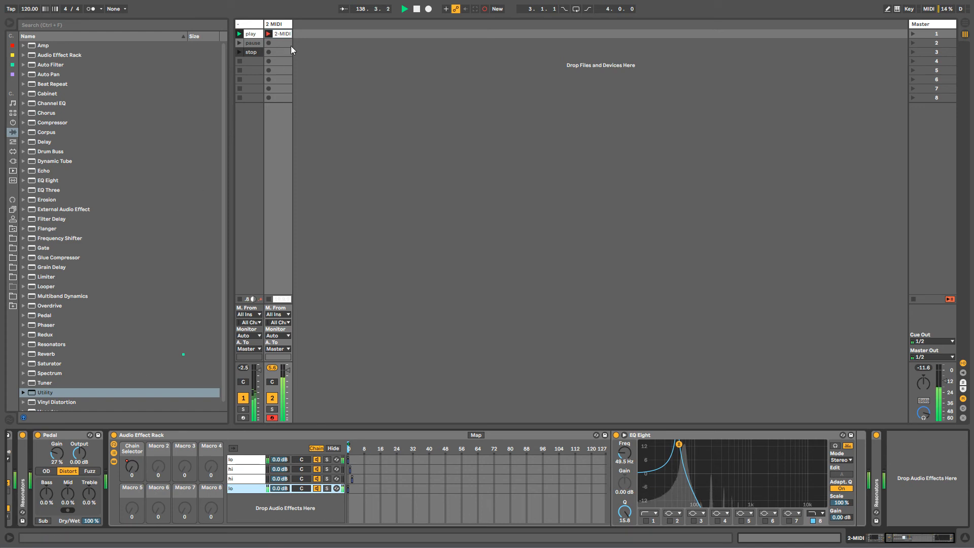
Insert a new MIDI track after track 2 and load LFO MIDI.amxd from the Control Devices MIDI folder onto it.
{"action": "left_click", "coordinate": [283, 26]}
{"action": "key", "text": "ctrl+shift+t"}
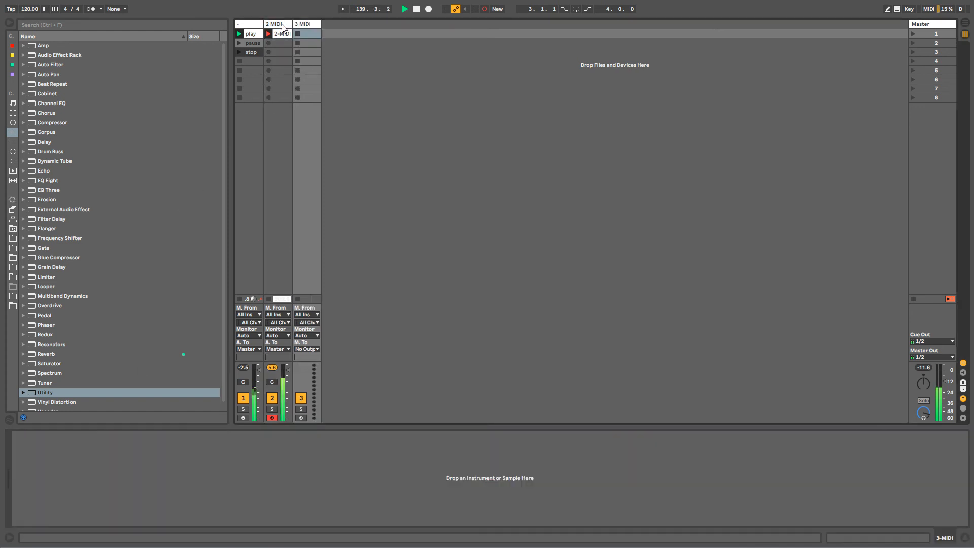
{"action": "left_click", "coordinate": [15, 230]}
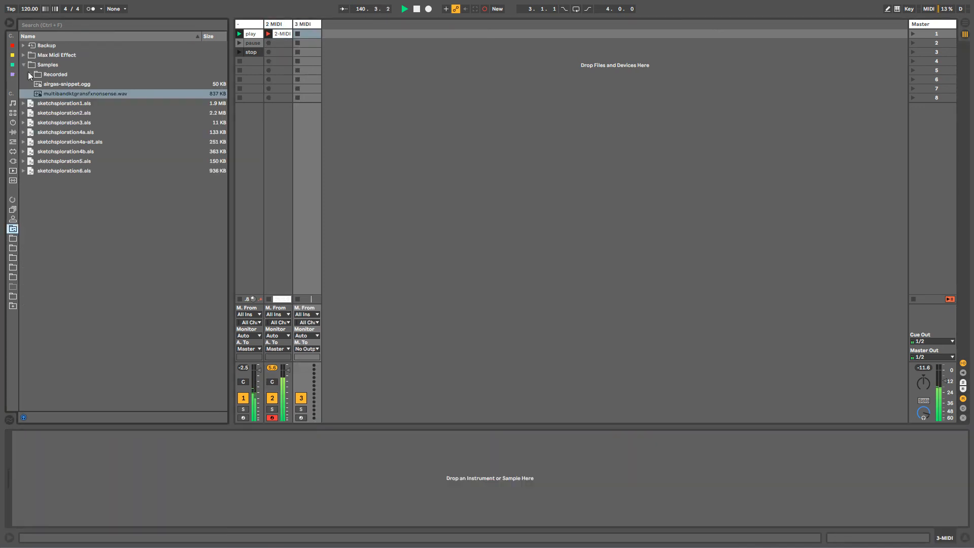
{"action": "left_click", "coordinate": [24, 65]}
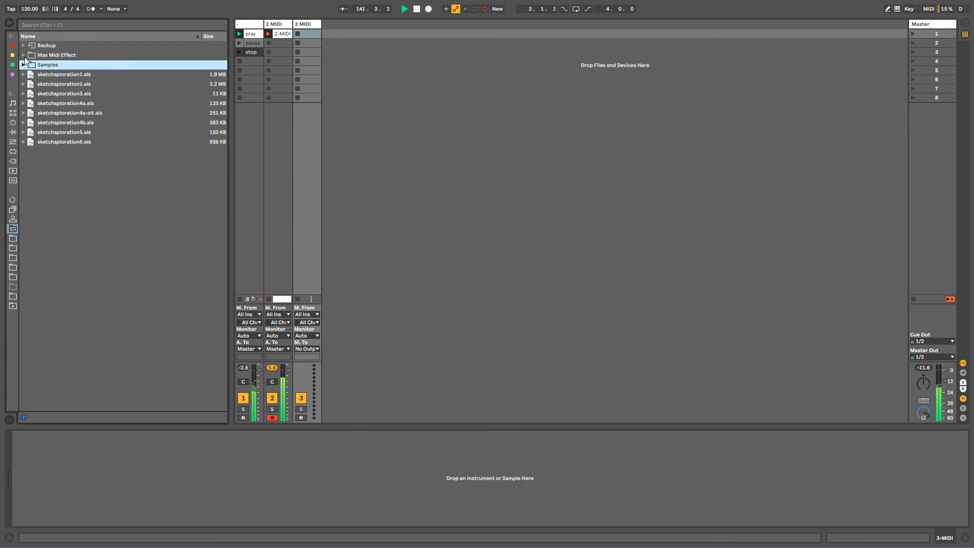
{"action": "left_click", "coordinate": [23, 54]}
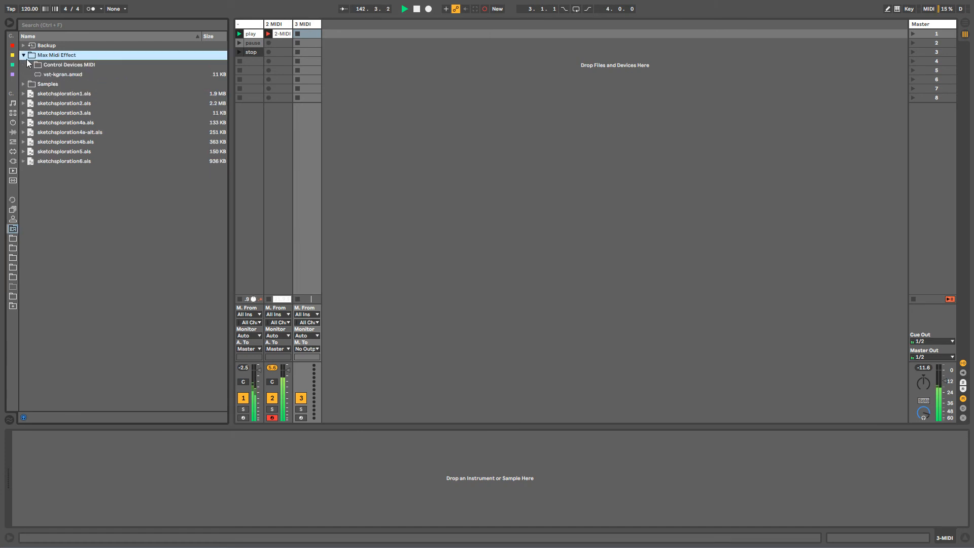
{"action": "left_click", "coordinate": [31, 64]}
{"action": "left_click", "coordinate": [50, 76]}
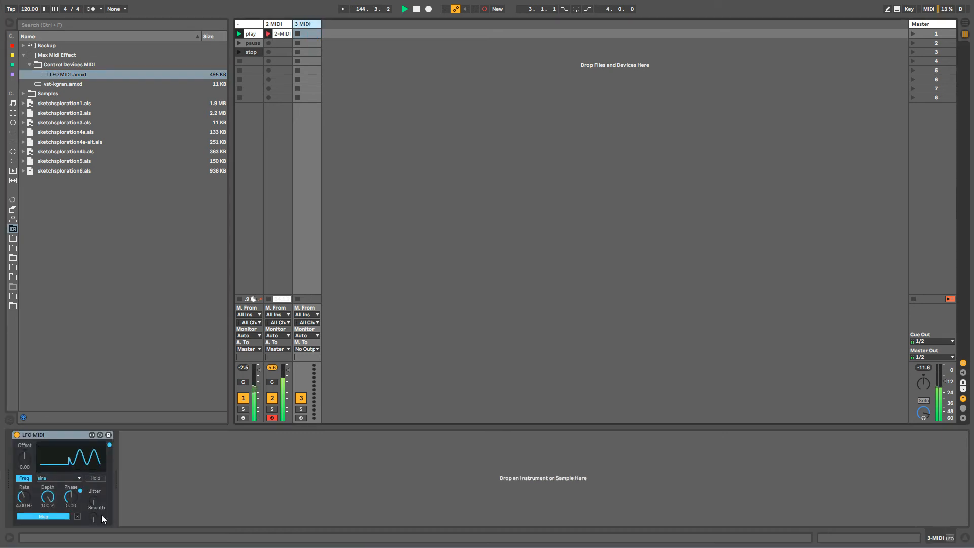
Set the LFO's waveform to random and map it to the Chain Selector macro on track 2.
{"action": "left_click", "coordinate": [48, 477]}
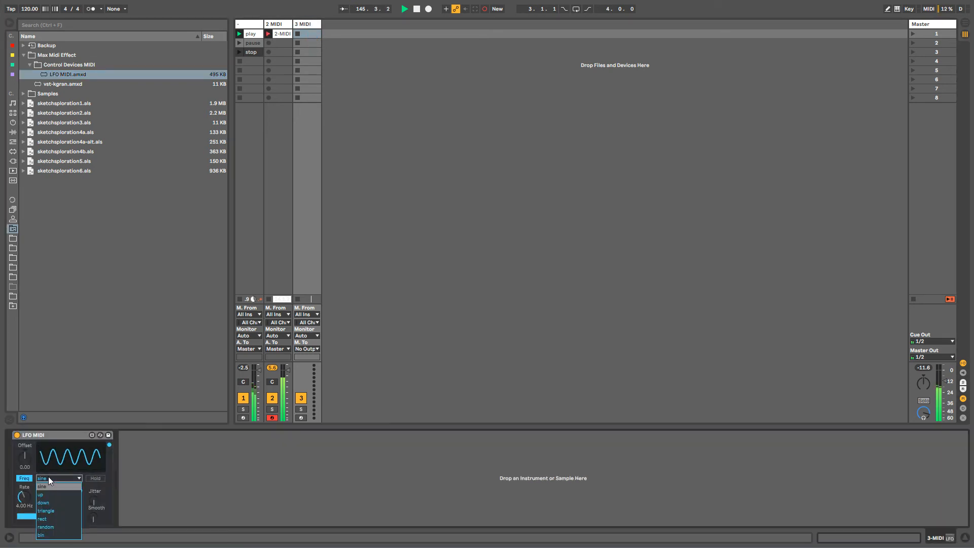
{"action": "left_click", "coordinate": [60, 523]}
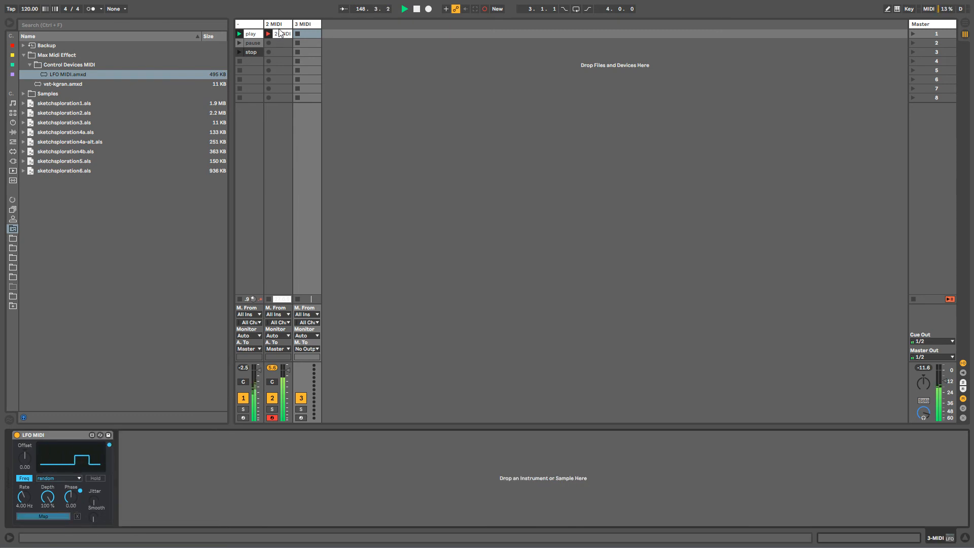
{"action": "key", "text": "Left"}
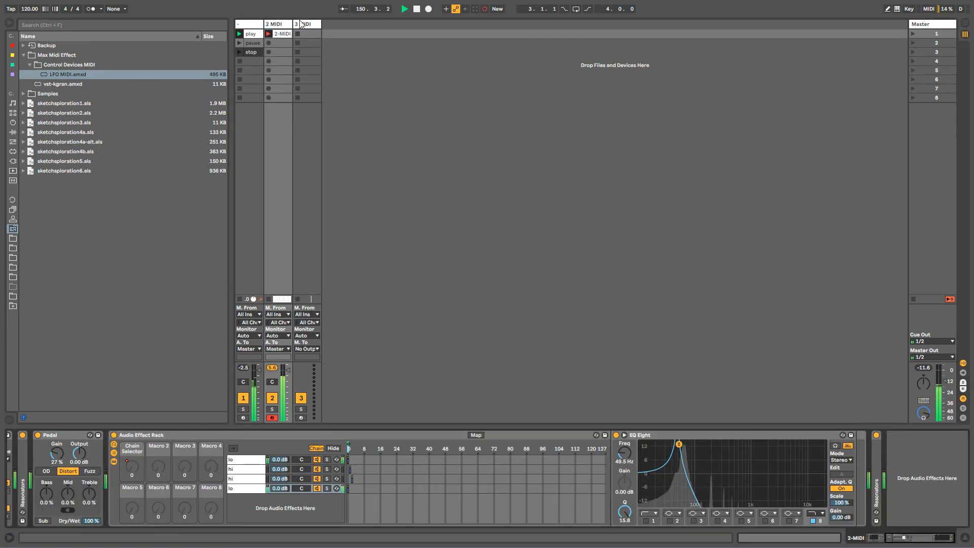
Select all four chains, extend their chain select zones up to 127, and distribute the ranges equally.
{"action": "left_click_drag", "start_coordinate": [348, 488], "coordinate": [354, 489]}
{"action": "left_click", "coordinate": [253, 461]}
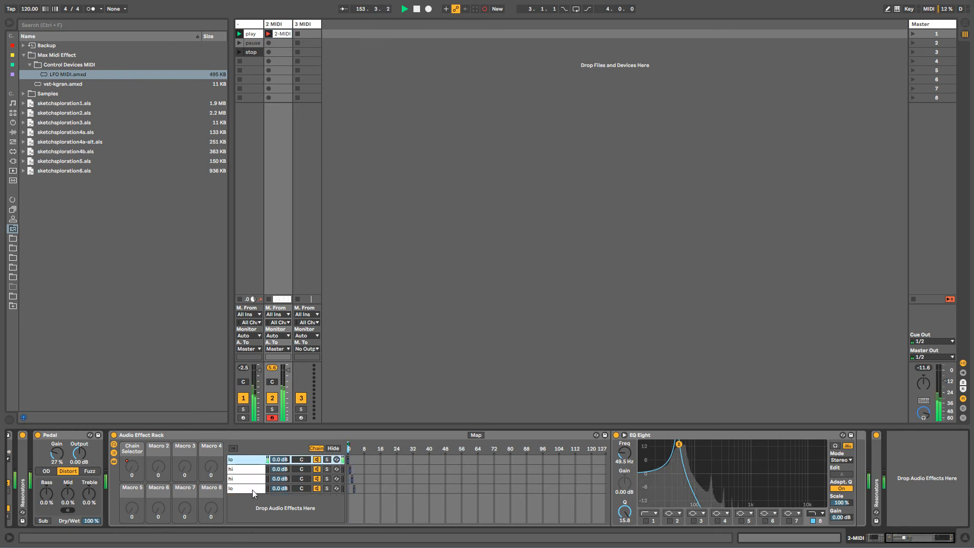
{"action": "left_click", "coordinate": [251, 489], "text": "shift"}
{"action": "right_click", "coordinate": [252, 489]}
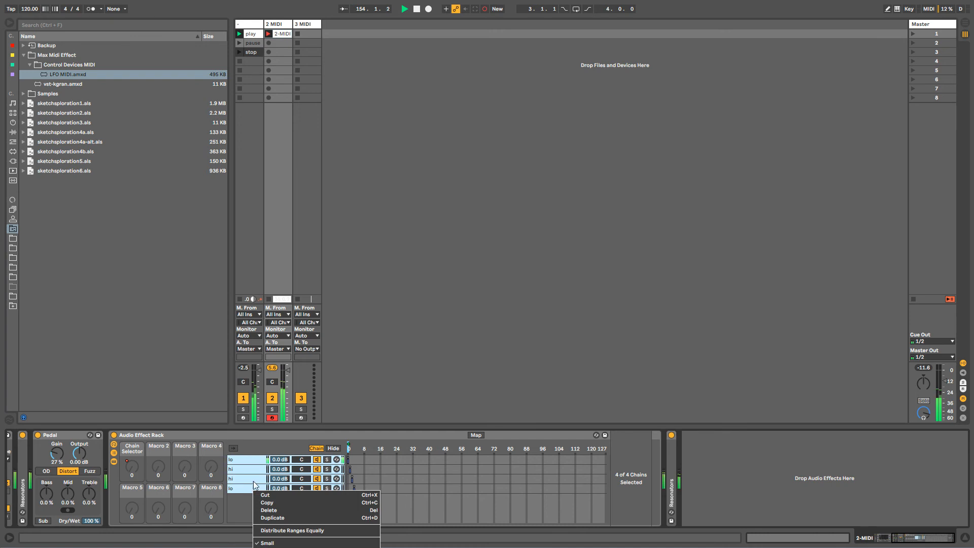
{"action": "left_click", "coordinate": [301, 435]}
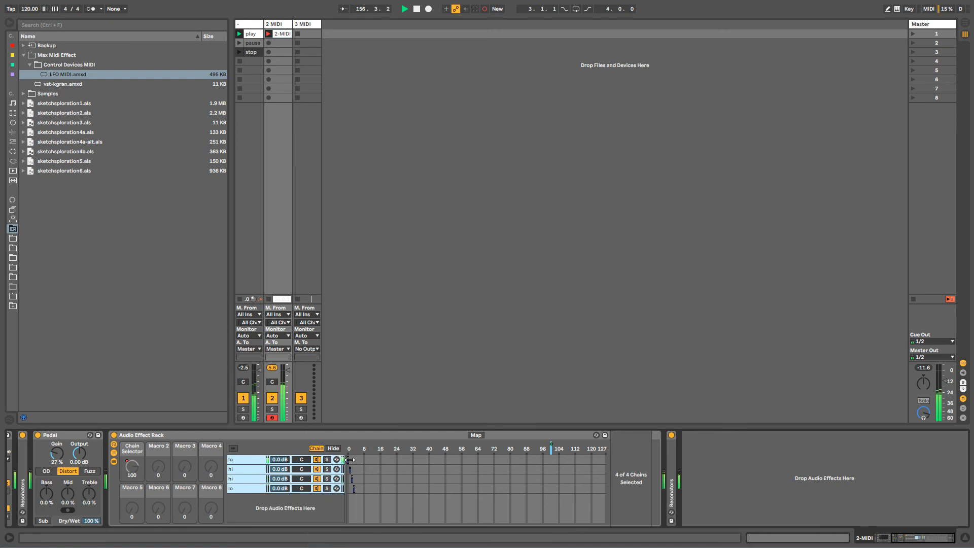
{"action": "left_click_drag", "start_coordinate": [350, 459], "coordinate": [606, 461]}
{"action": "right_click", "coordinate": [543, 463]}
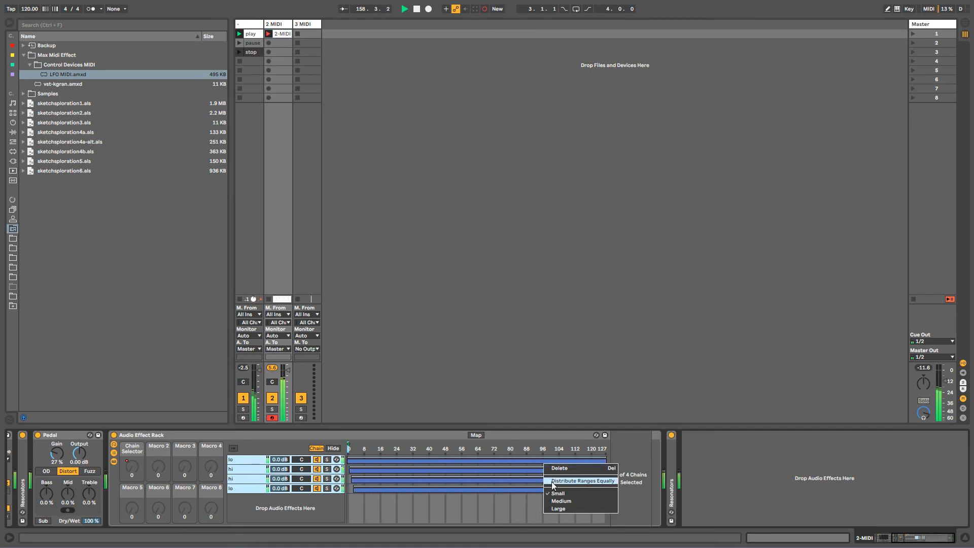
{"action": "left_click", "coordinate": [544, 482]}
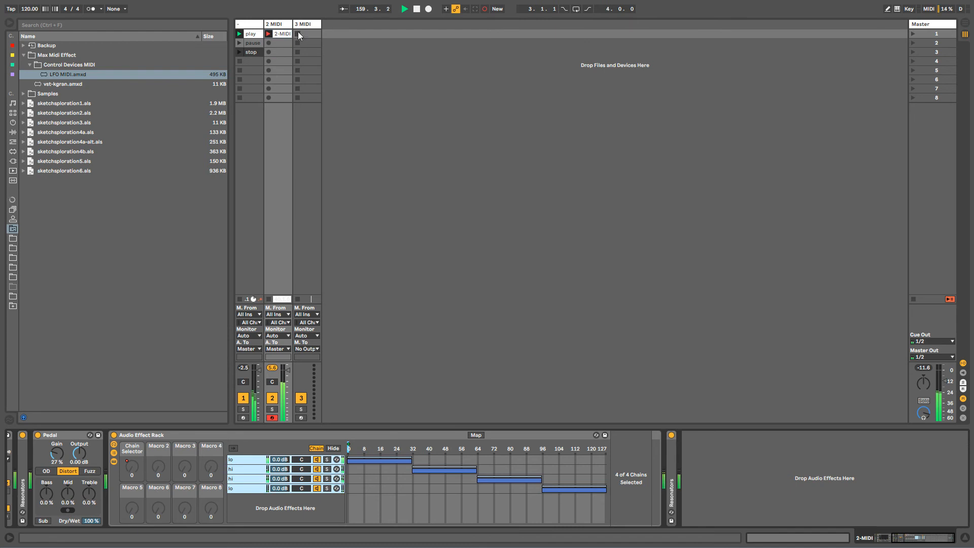
Lower the LFO's rate on track 3 to about 1.19 Hz and return to track 2's devices.
{"action": "left_click", "coordinate": [299, 34]}
{"action": "left_click", "coordinate": [47, 499]}
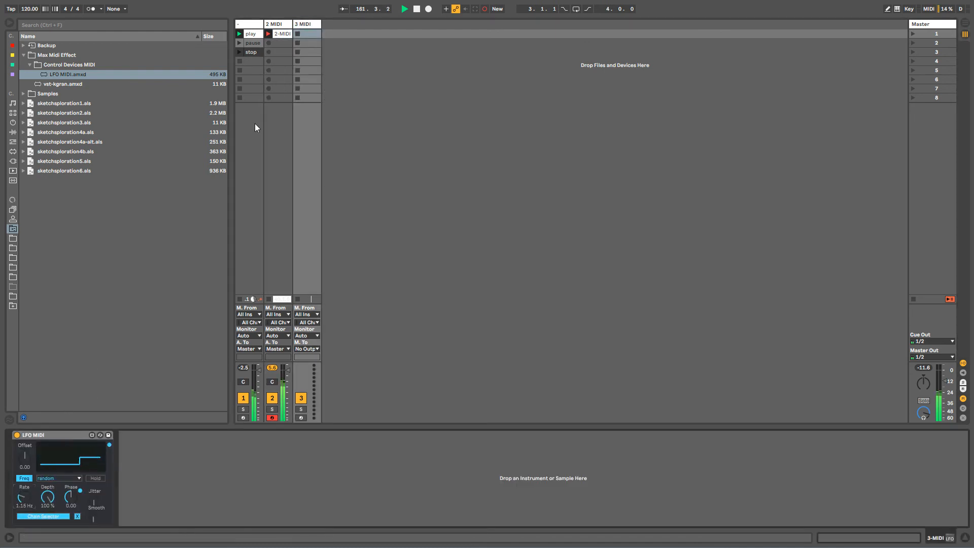
{"action": "left_click", "coordinate": [300, 24]}
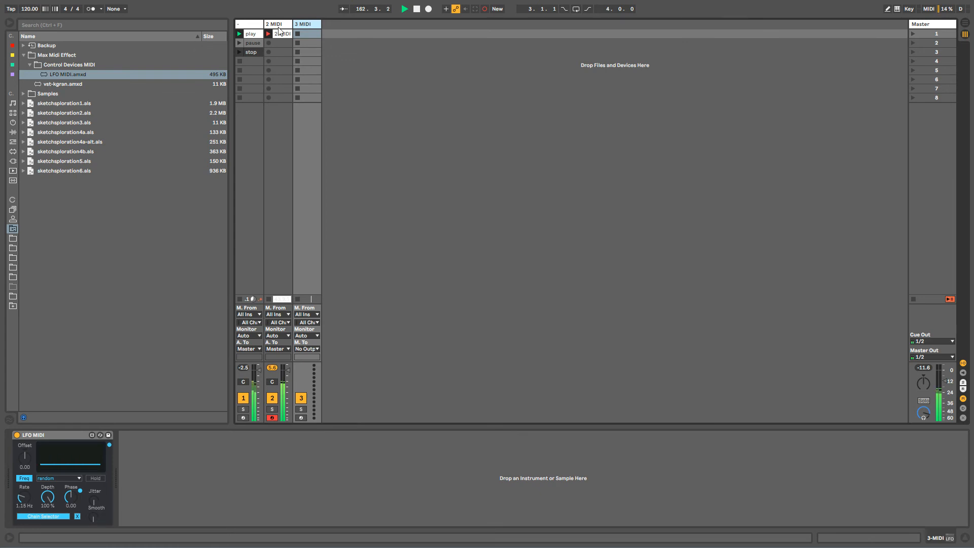
{"action": "left_click", "coordinate": [279, 31]}
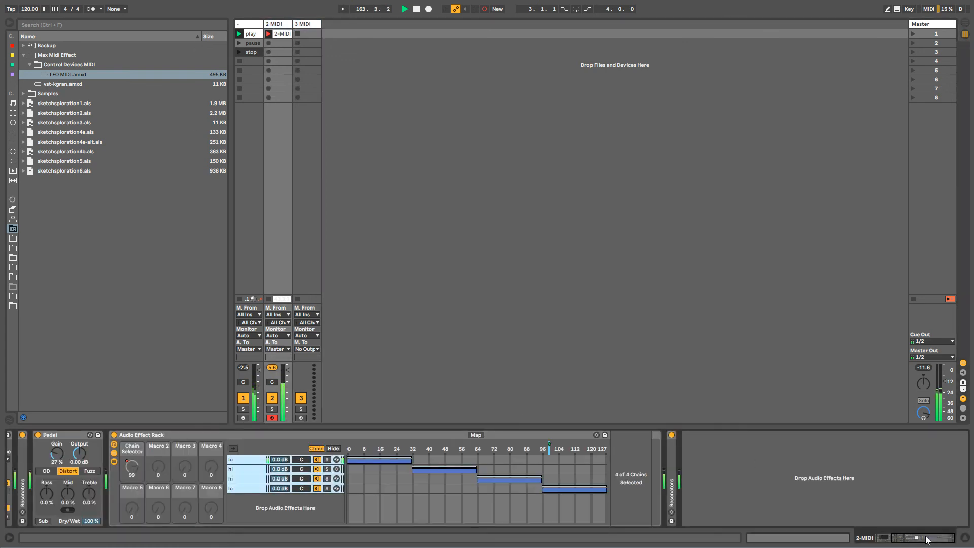
Remove the EQ Eight from the last lo chain.
{"action": "left_click", "coordinate": [239, 459]}
{"action": "left_click", "coordinate": [272, 488]}
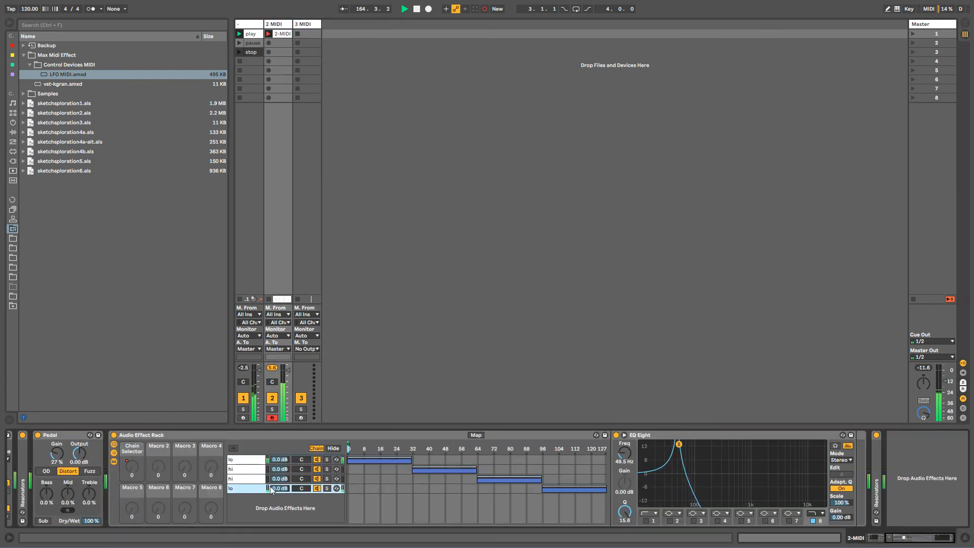
{"action": "left_click", "coordinate": [657, 447]}
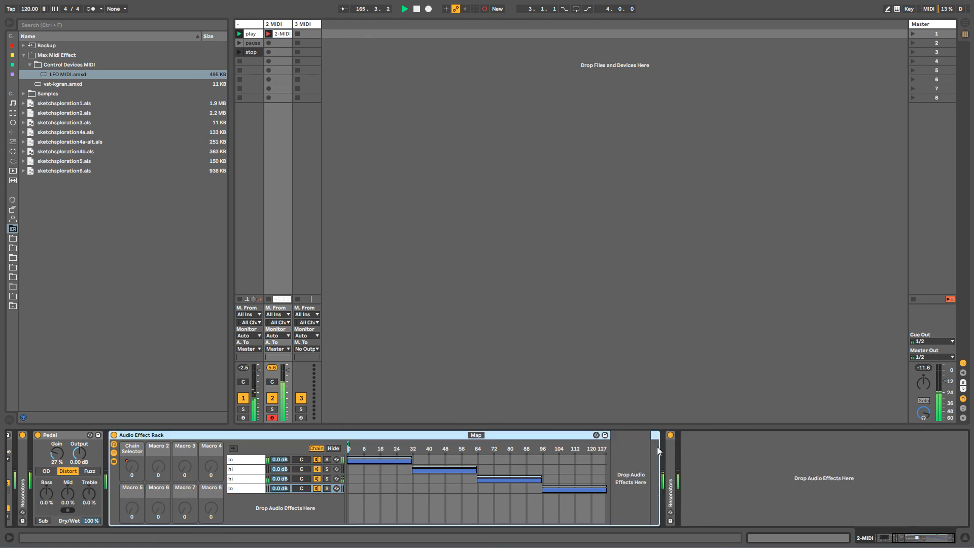
Turn off the last lo chain, end the clip recording, and delete the automation of the chain's activator.
{"action": "left_click", "coordinate": [316, 488]}
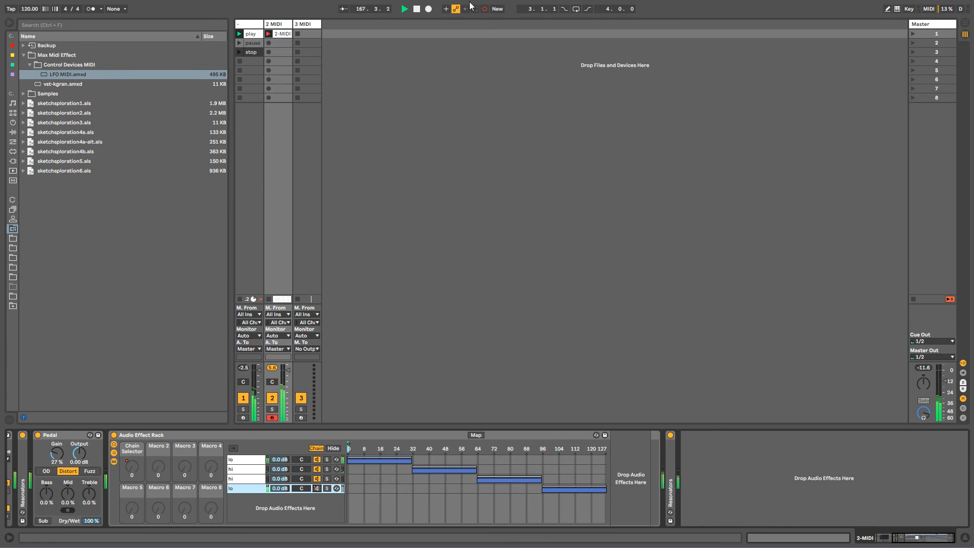
{"action": "right_click", "coordinate": [316, 488]}
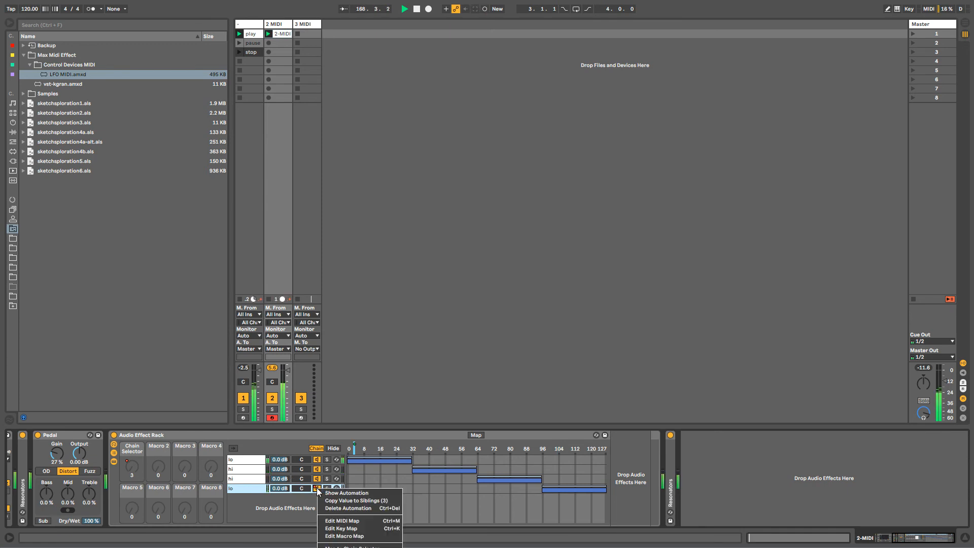
{"action": "left_click", "coordinate": [324, 500]}
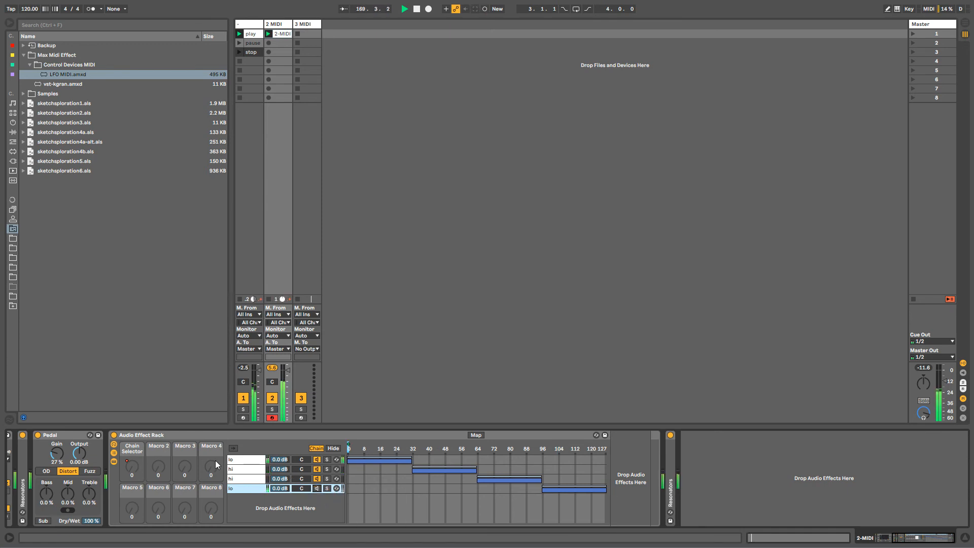
Rename the fourth chain of the rack as mute and the third track as lfo.
{"action": "left_click", "coordinate": [238, 460]}
{"action": "left_click", "coordinate": [239, 488]}
{"action": "left_click", "coordinate": [248, 462]}
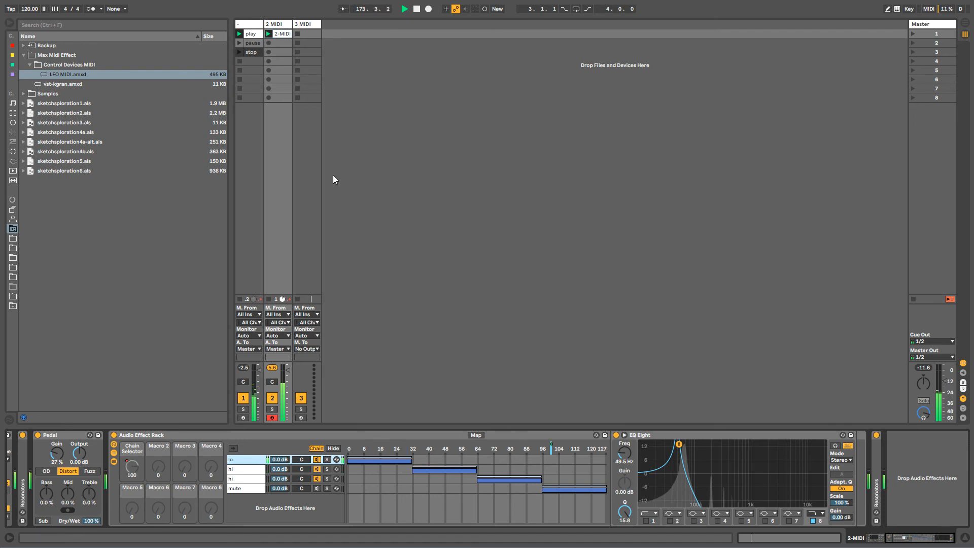
{"action": "left_click", "coordinate": [304, 23]}
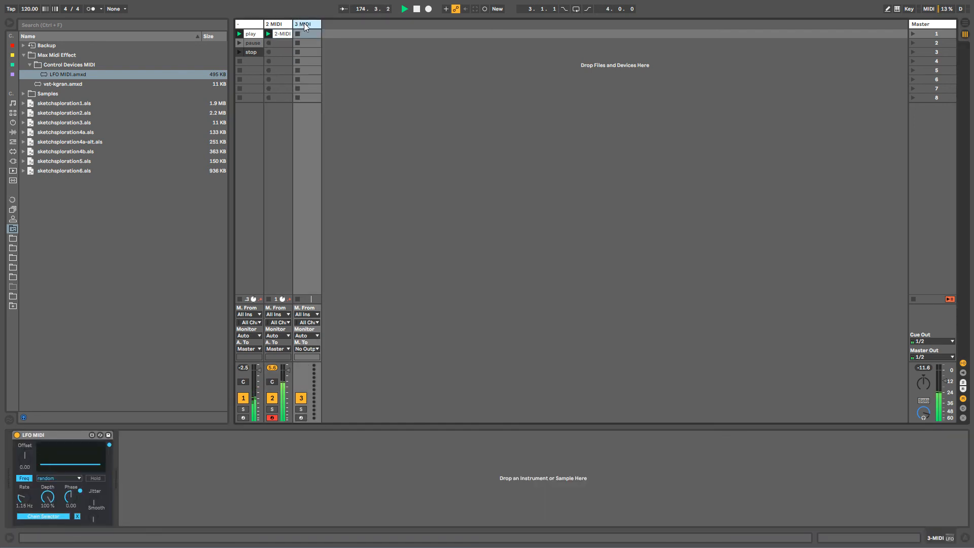
{"action": "type", "text": "lfo"}
Delete the recorded Chain Selector automation from the clip on track 2 and return to the device view.
{"action": "left_click", "coordinate": [276, 34]}
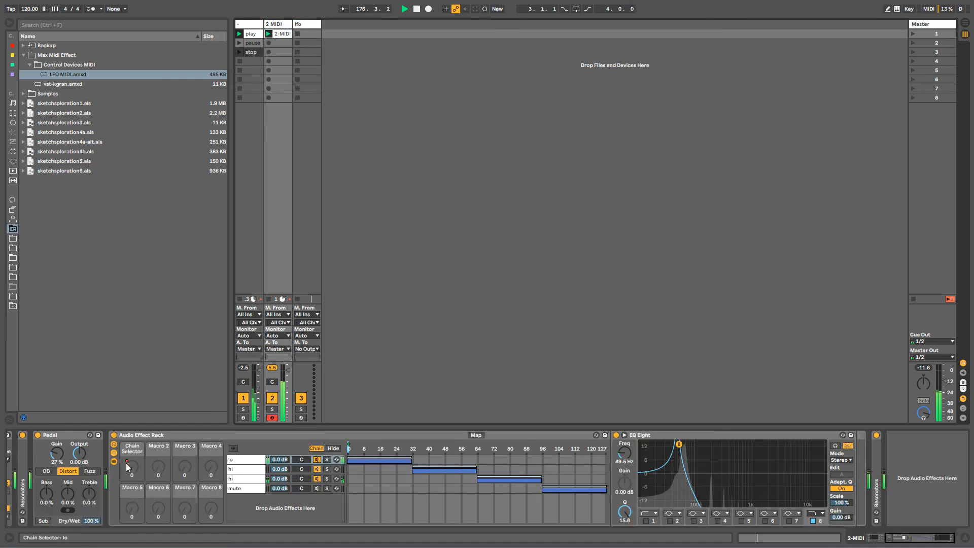
{"action": "right_click", "coordinate": [135, 464]}
{"action": "left_click", "coordinate": [146, 469]}
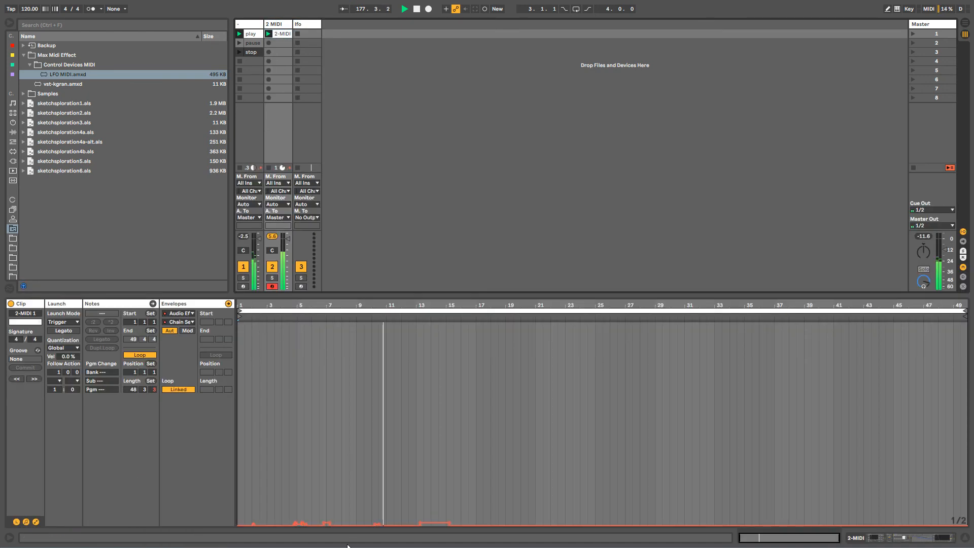
{"action": "key", "text": "ctrl+a"}
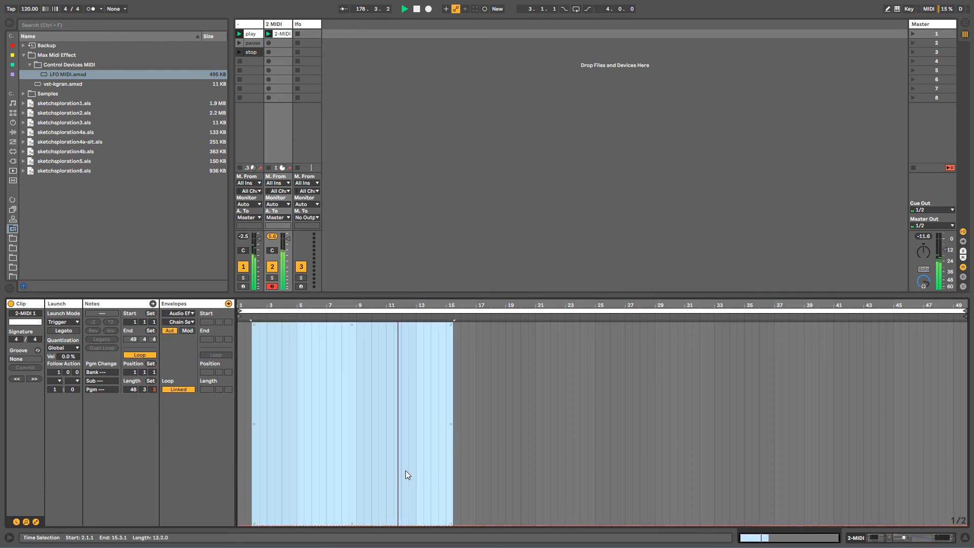
{"action": "key", "text": "shift+Tab"}
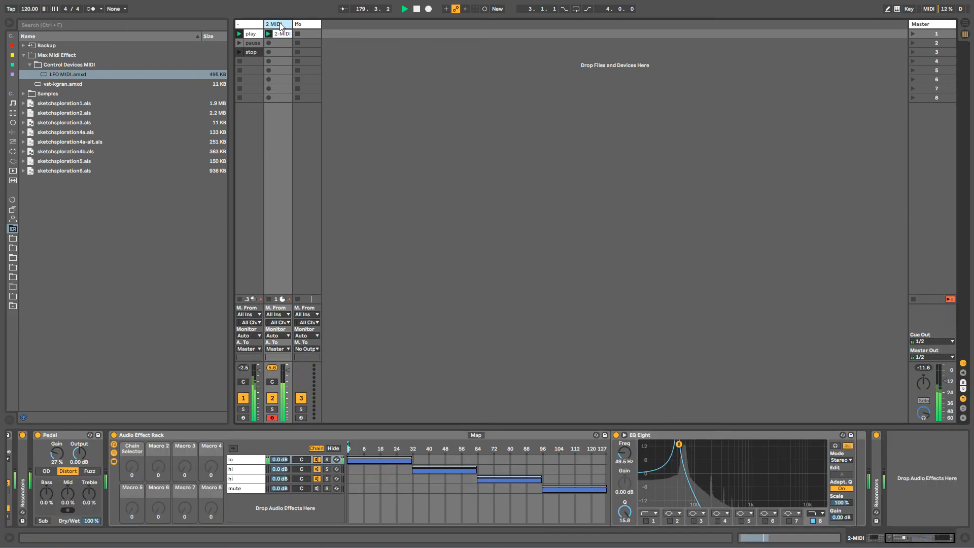
{"action": "key", "text": "Tab"}
{"action": "key", "text": "Tab"}
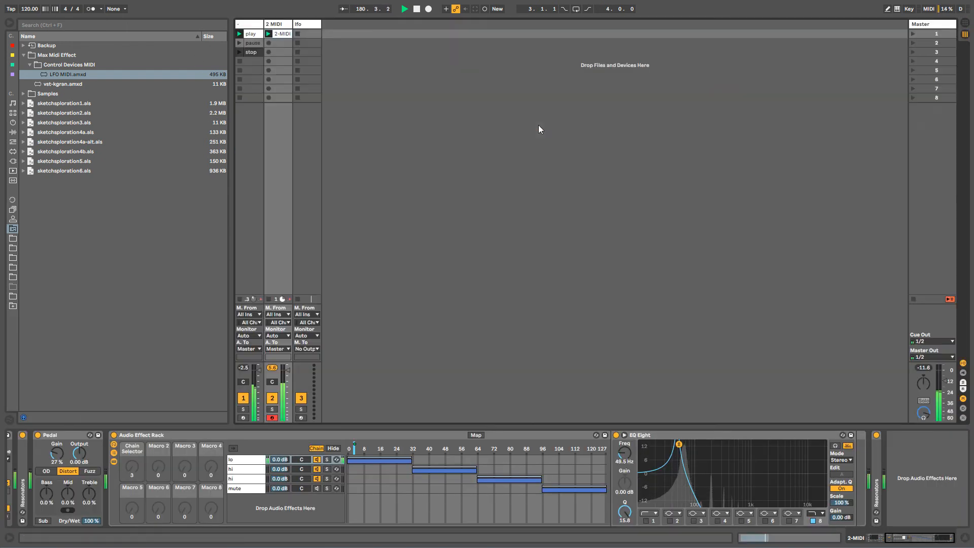
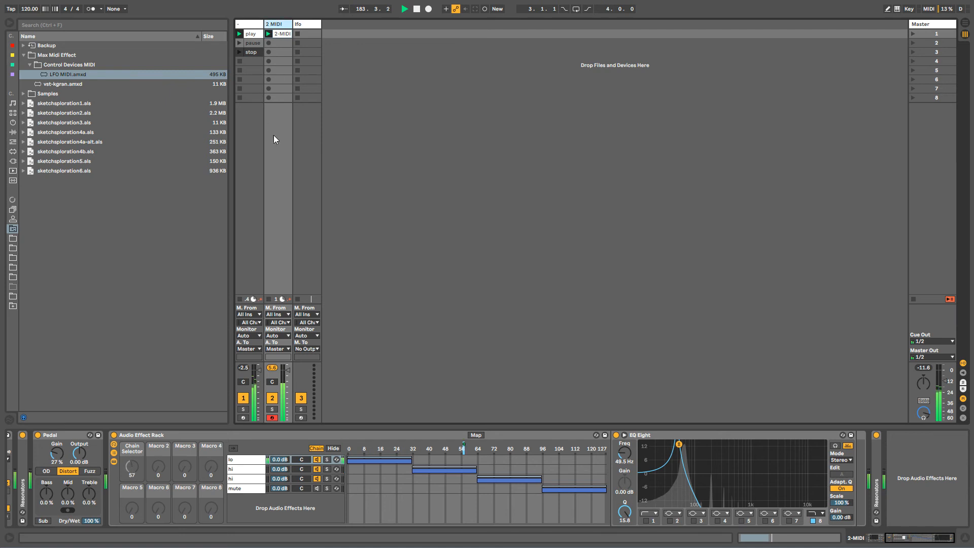
{"action": "key", "text": "Tab"}
{"action": "key", "text": "Tab"}
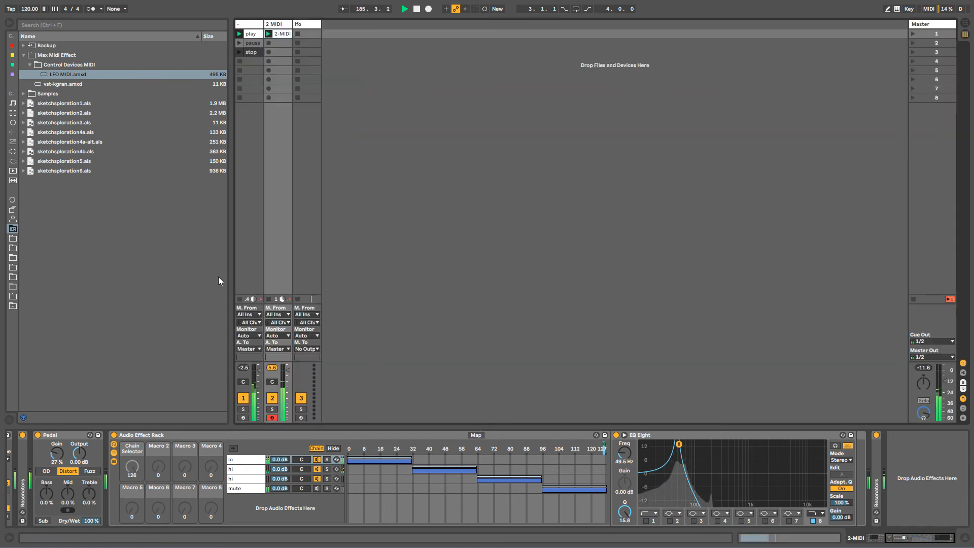
List the audio effects in the browser, select the rack's lo chain and hide the chain selector zones.
{"action": "left_click", "coordinate": [23, 55]}
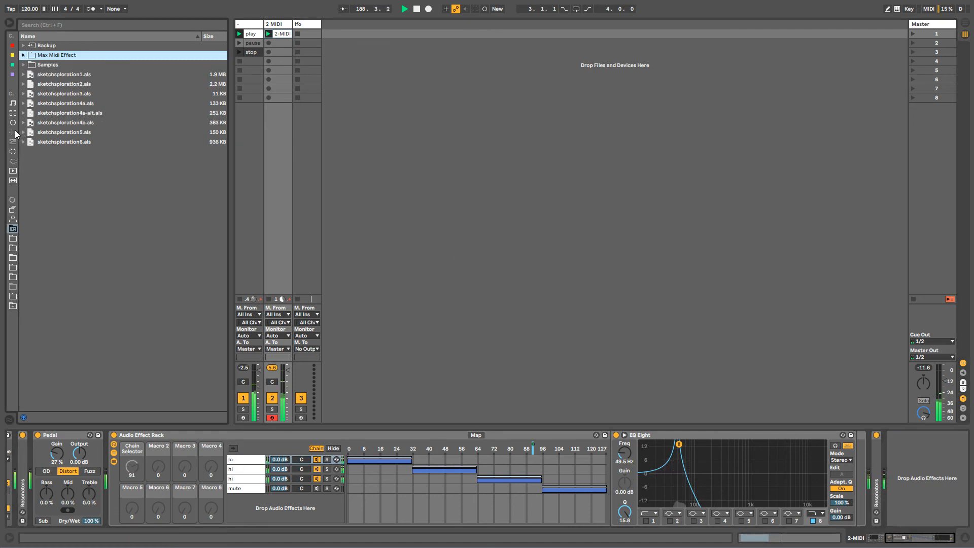
{"action": "left_click", "coordinate": [13, 132]}
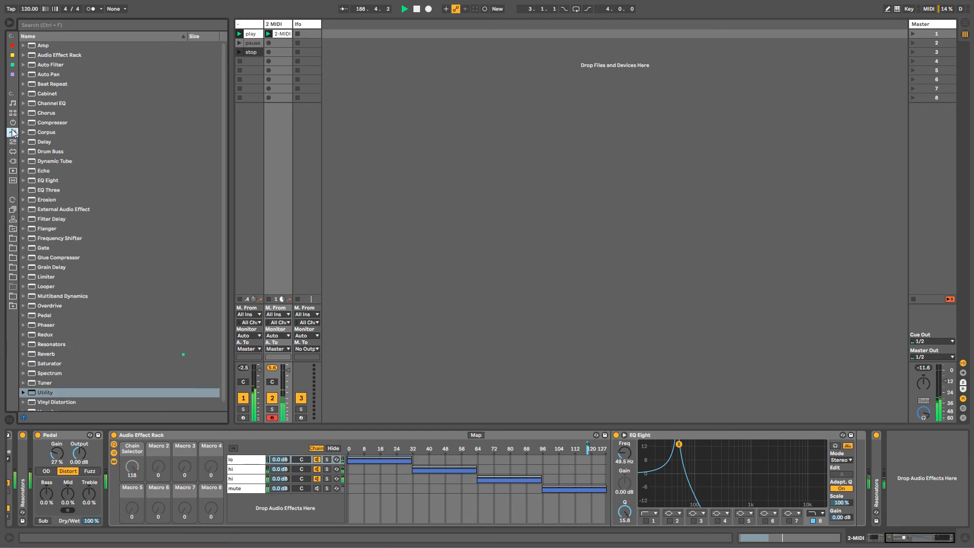
{"action": "left_click", "coordinate": [53, 268]}
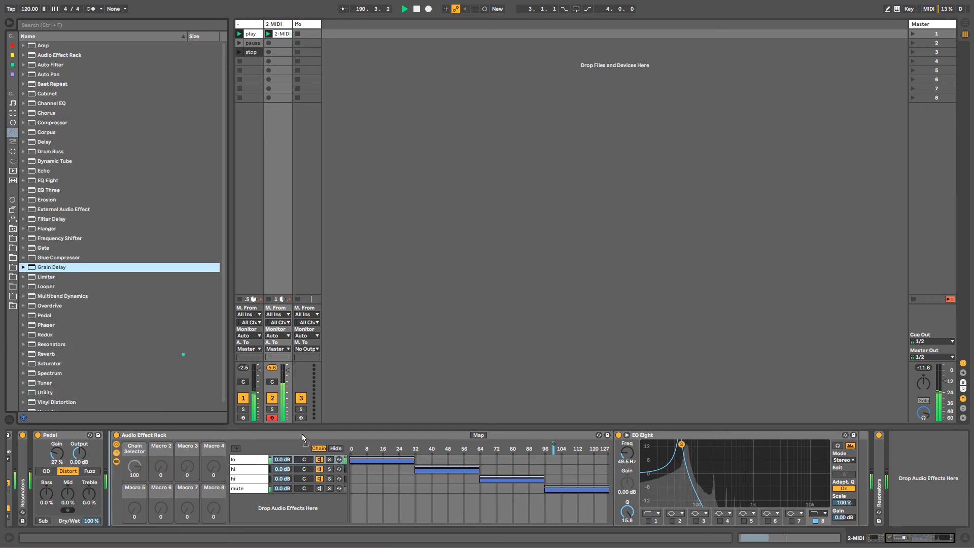
{"action": "left_click", "coordinate": [242, 462]}
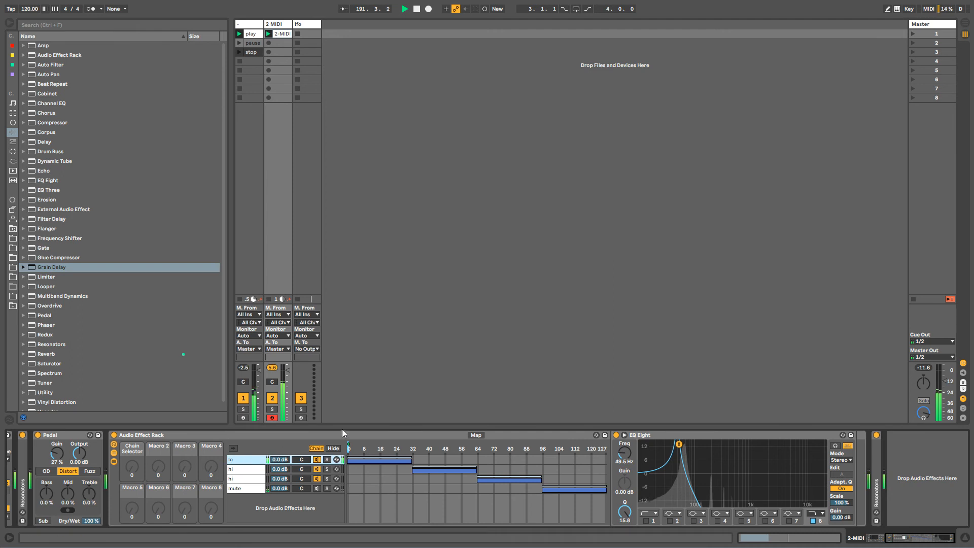
{"action": "left_click", "coordinate": [329, 449]}
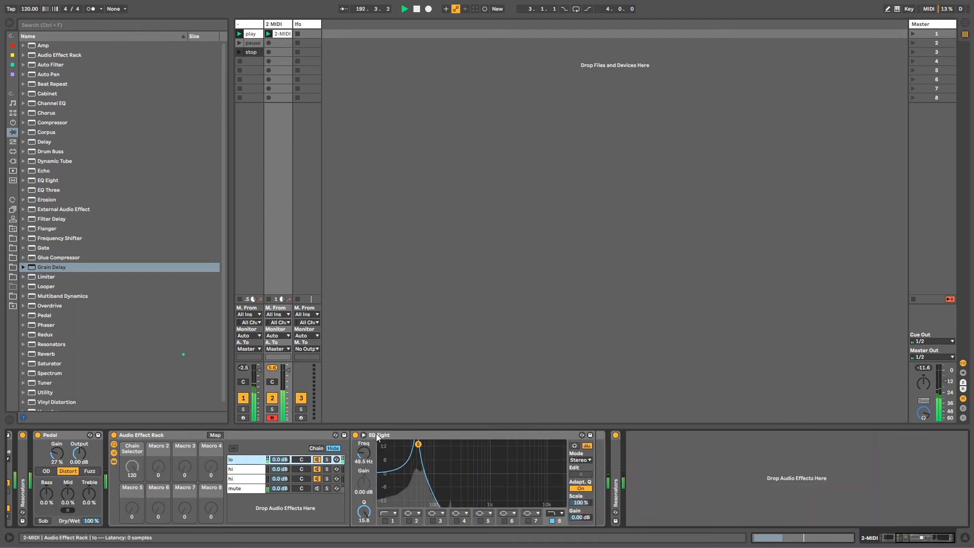
Add an Auto Pan after the EQ Eight on the lo chain and set its Rate to 27.4 Hz.
{"action": "left_click", "coordinate": [397, 434]}
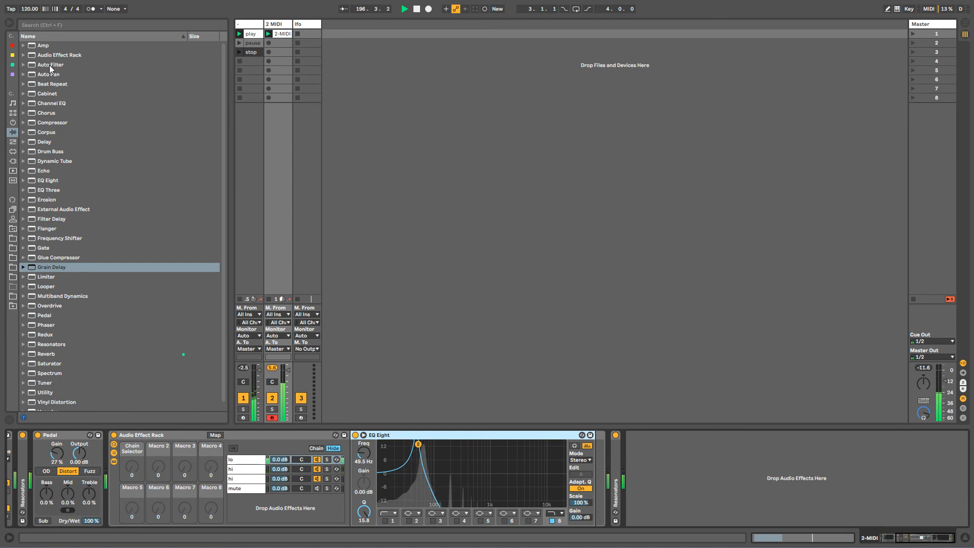
{"action": "left_click_drag", "start_coordinate": [48, 74], "coordinate": [615, 446]}
{"action": "left_click_drag", "start_coordinate": [635, 490], "coordinate": [634, 414]}
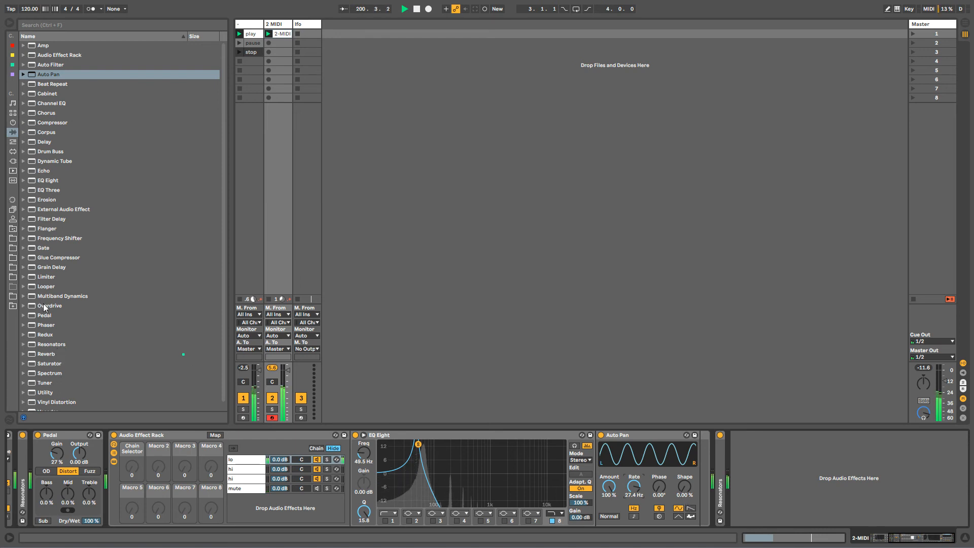
Add an Overdrive after the Auto Pan with Dry/Wet 38 %, filter at 173 Hz, bandwidth 9.00 and Drive 93 %.
{"action": "left_click_drag", "start_coordinate": [44, 304], "coordinate": [718, 446]}
{"action": "left_click", "coordinate": [706, 435]}
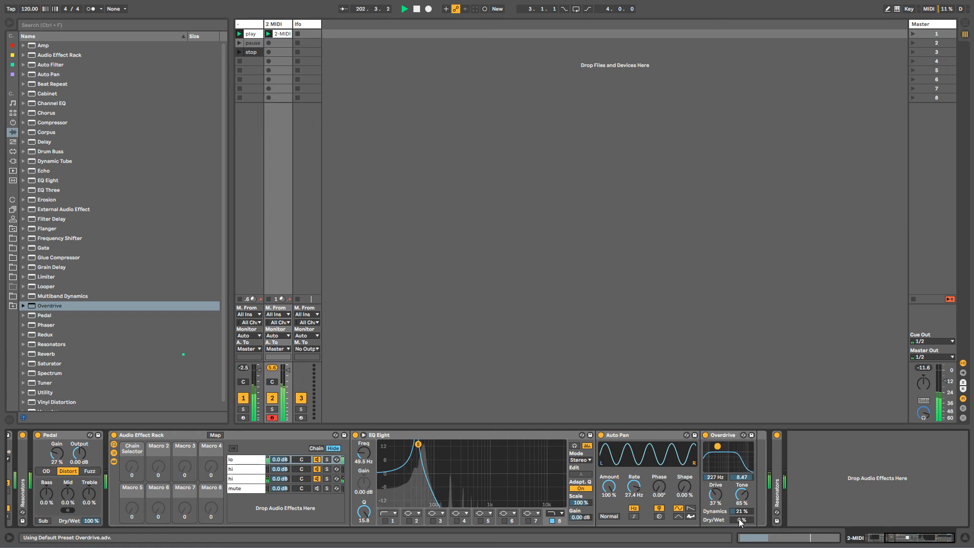
{"action": "left_click_drag", "start_coordinate": [742, 520], "coordinate": [742, 502]}
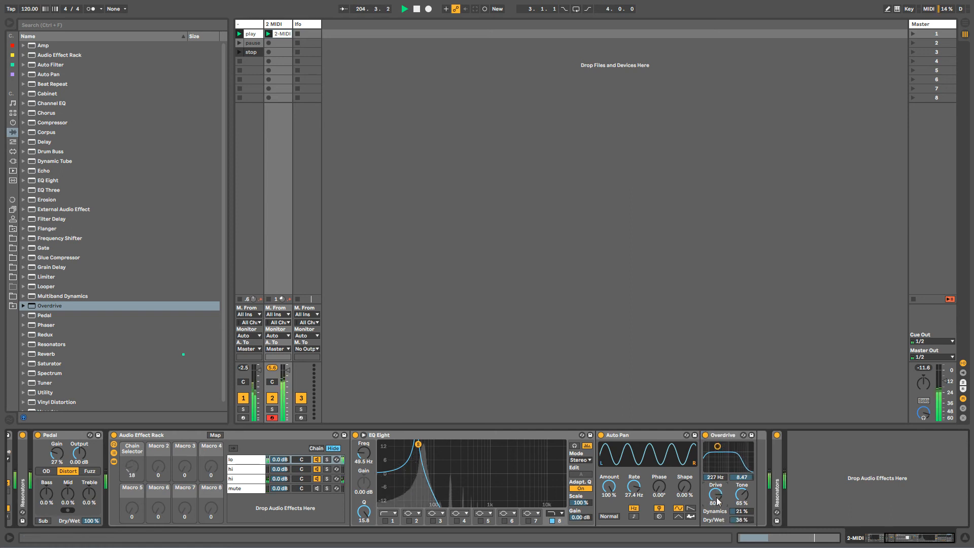
{"action": "left_click_drag", "start_coordinate": [726, 460], "coordinate": [729, 459]}
{"action": "left_click_drag", "start_coordinate": [719, 501], "coordinate": [719, 494]}
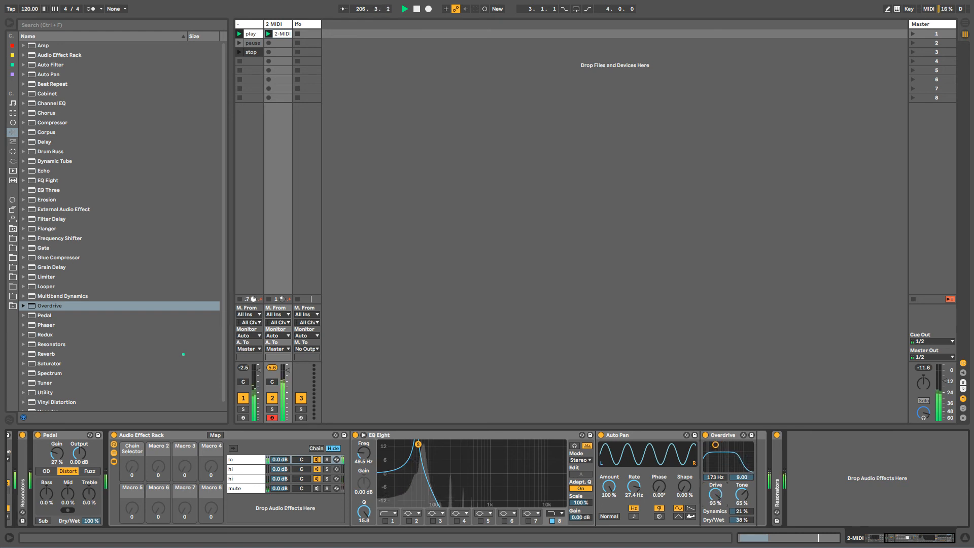
Draw steps in the clip's modulation envelope for the Overdrive's Drive, then unlink the envelope and shorten its loop to about 8 bars.
{"action": "right_click", "coordinate": [718, 498]}
{"action": "left_click", "coordinate": [741, 509]}
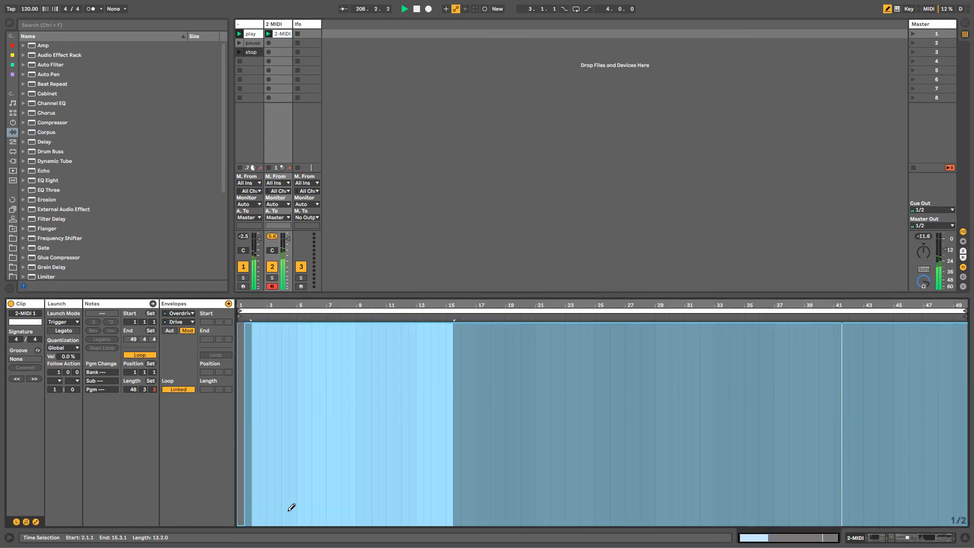
{"action": "mouse_move", "coordinate": [289, 506]}
{"action": "left_mouse_down"}
{"action": "mouse_move", "coordinate": [260, 539]}
{"action": "mouse_move", "coordinate": [300, 513]}
{"action": "mouse_move", "coordinate": [758, 523]}
{"action": "left_mouse_up"}
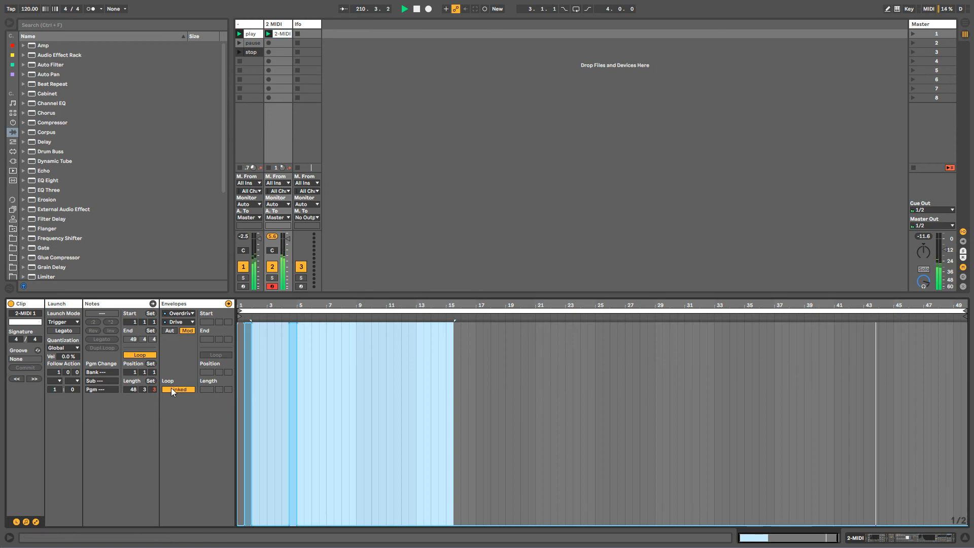
{"action": "left_click", "coordinate": [172, 389]}
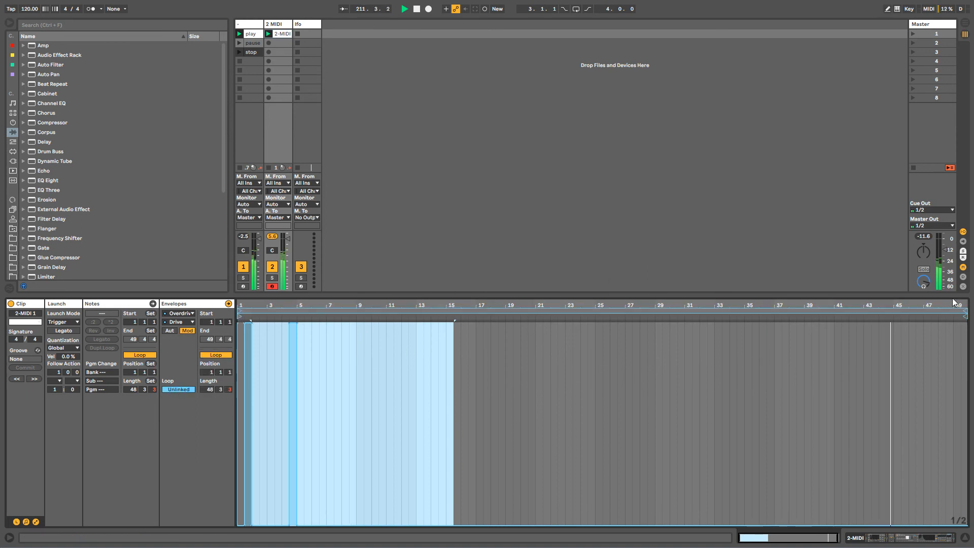
{"action": "mouse_move", "coordinate": [967, 312]}
{"action": "left_mouse_down"}
{"action": "mouse_move", "coordinate": [320, 302]}
{"action": "mouse_move", "coordinate": [359, 304]}
{"action": "left_mouse_up"}
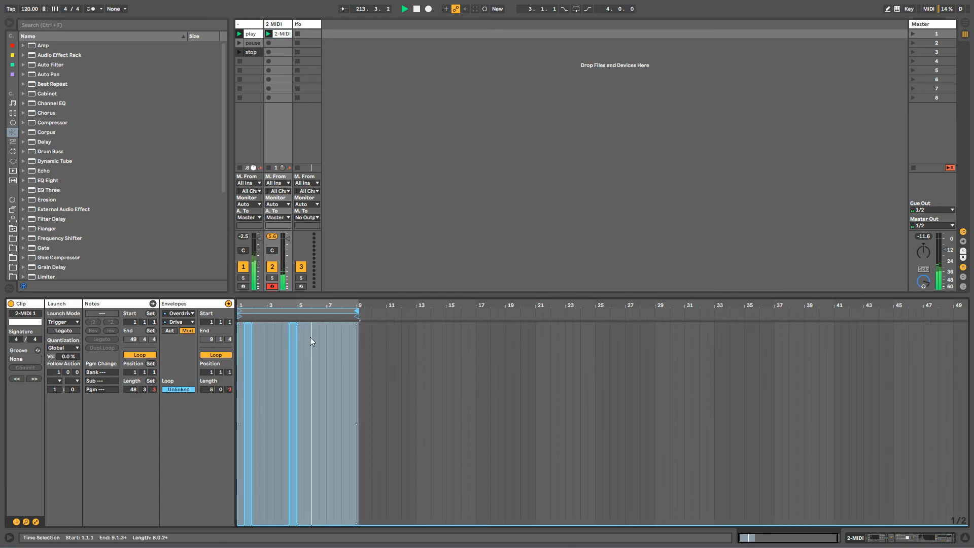
Draw further steps of varying height across the eight bars of the Drive envelope.
{"action": "key", "text": "b"}
{"action": "left_click", "coordinate": [339, 385]}
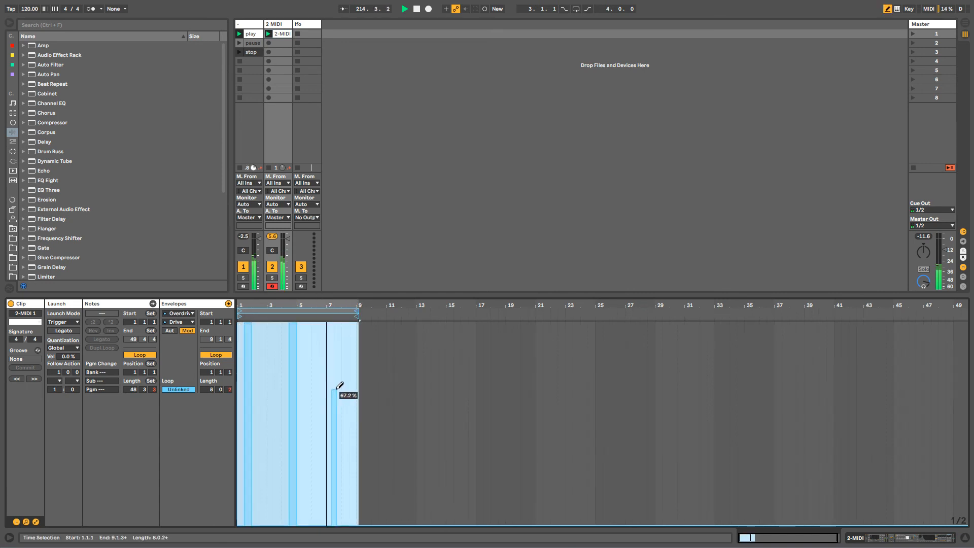
{"action": "left_click", "coordinate": [355, 409]}
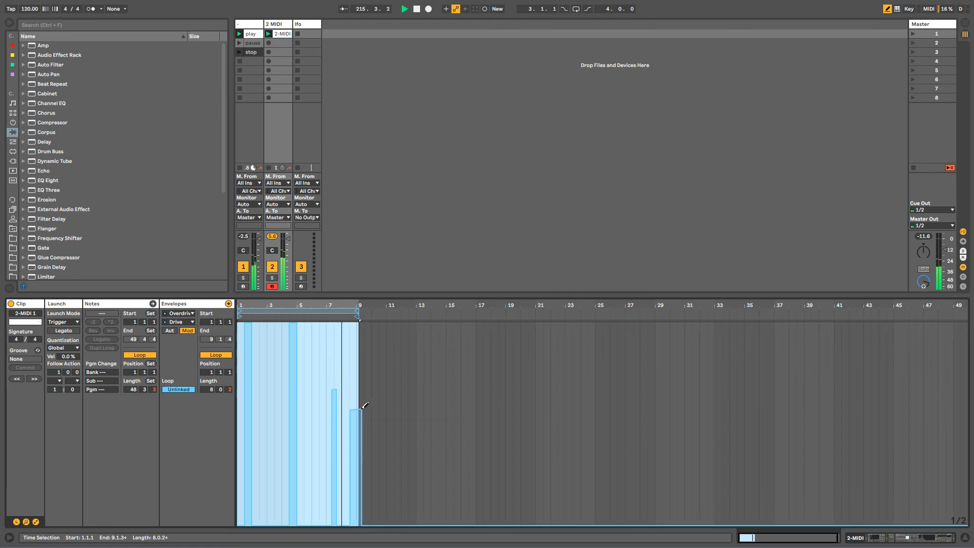
{"action": "left_click", "coordinate": [283, 414]}
{"action": "mouse_move", "coordinate": [286, 411]}
{"action": "left_mouse_down"}
{"action": "mouse_move", "coordinate": [268, 394]}
{"action": "mouse_move", "coordinate": [279, 354]}
{"action": "left_mouse_up"}
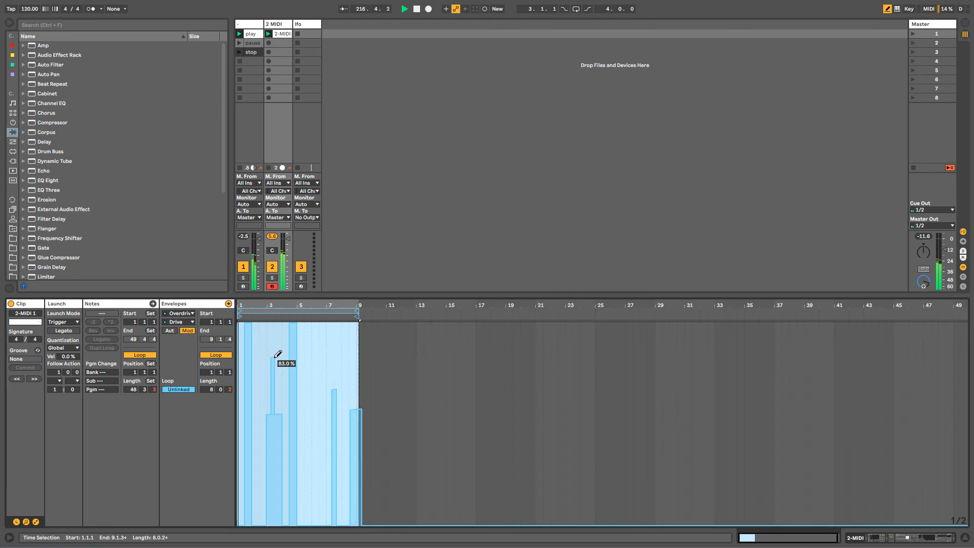
{"action": "left_click", "coordinate": [254, 492]}
{"action": "left_click", "coordinate": [295, 420]}
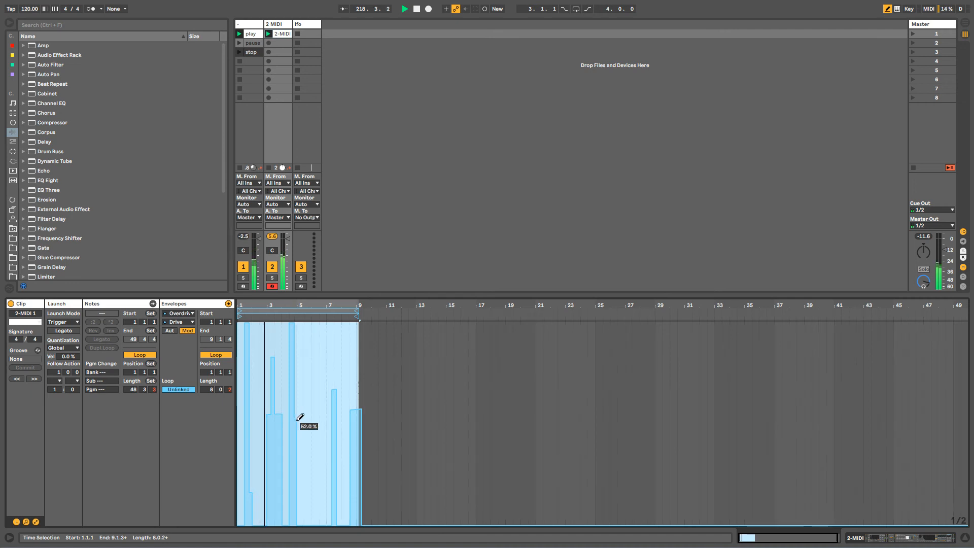
Rename the second track as noise maker.
{"action": "left_click", "coordinate": [279, 26]}
{"action": "key", "text": "ctrl+r"}
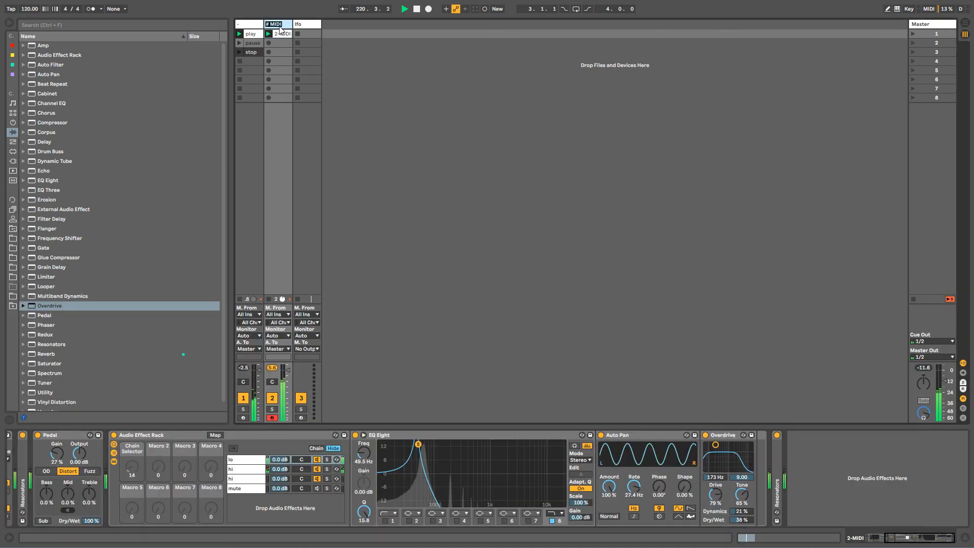
{"action": "type", "text": "noise"}
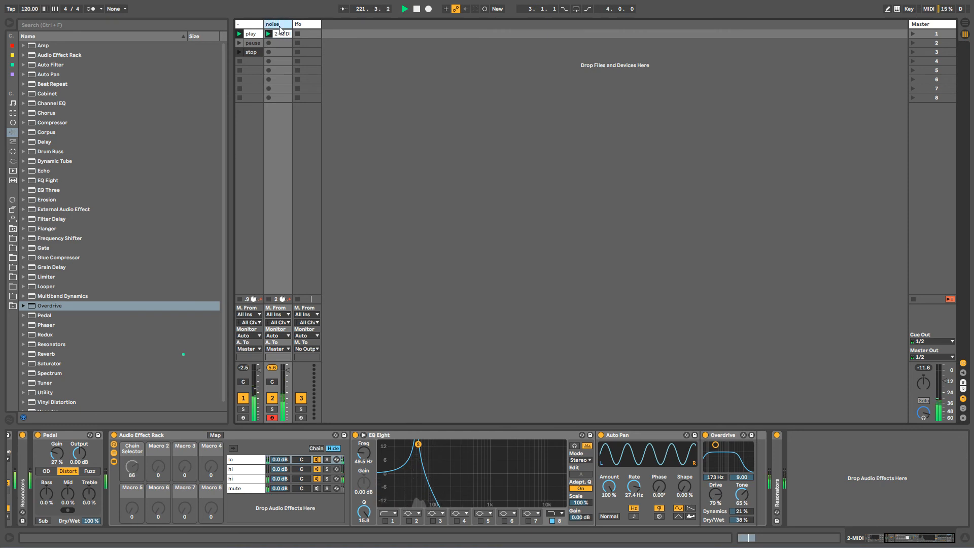
{"action": "type", "text": " maker"}
{"action": "key", "text": "Return"}
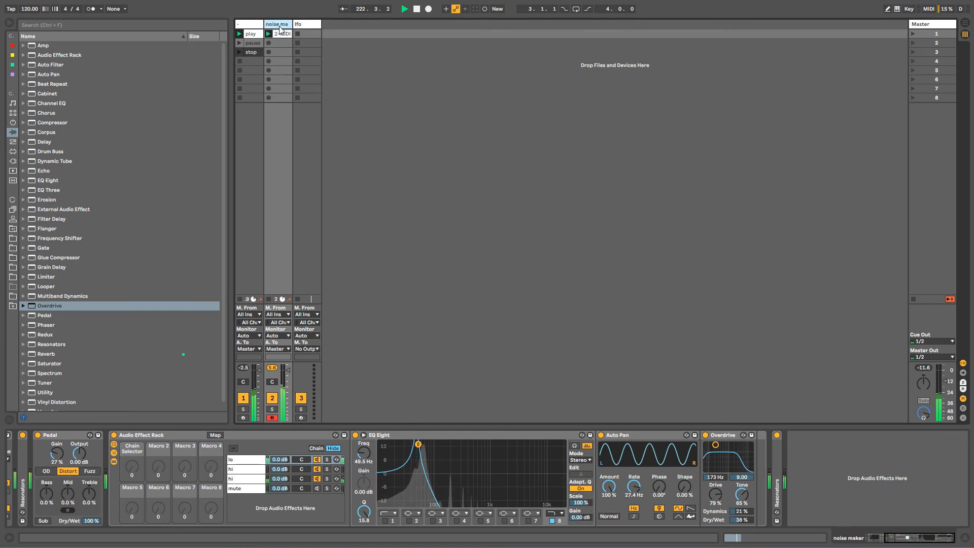
Rename the first track as loopersfx.
{"action": "left_click", "coordinate": [252, 26]}
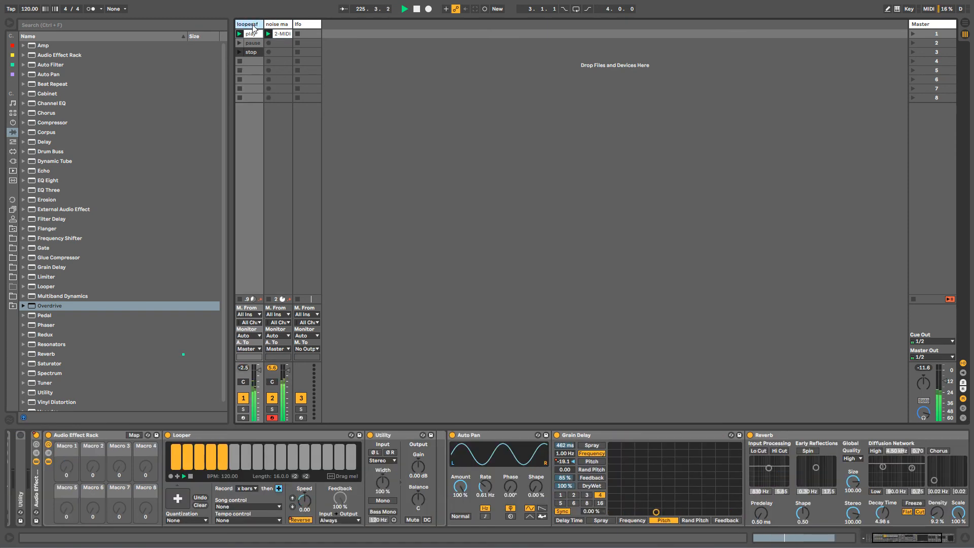
{"action": "type", "text": "x"}
{"action": "key", "text": "Return"}
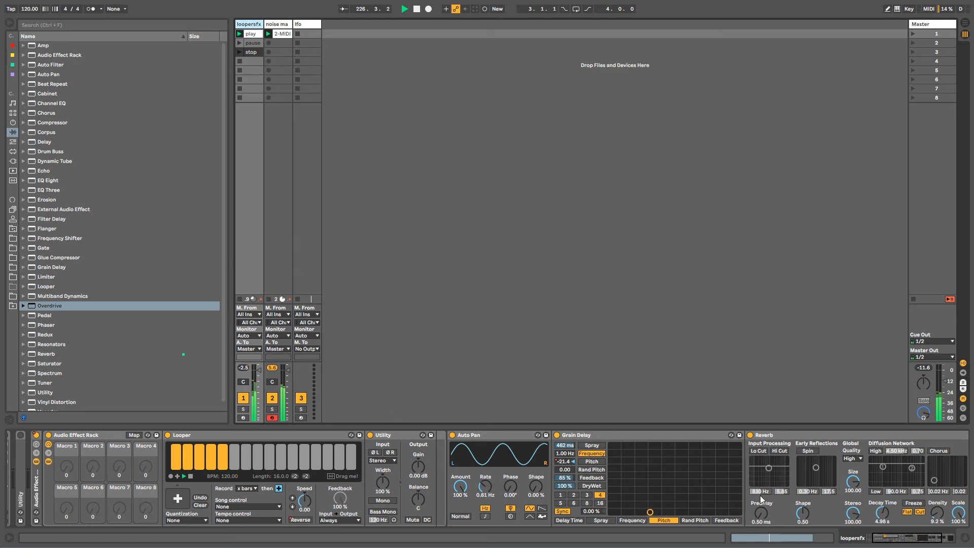
Add a Compressor at the end of the loopersfx track and enable its sidechain with noise maker as the source.
{"action": "left_click_drag", "start_coordinate": [881, 539], "coordinate": [894, 539]}
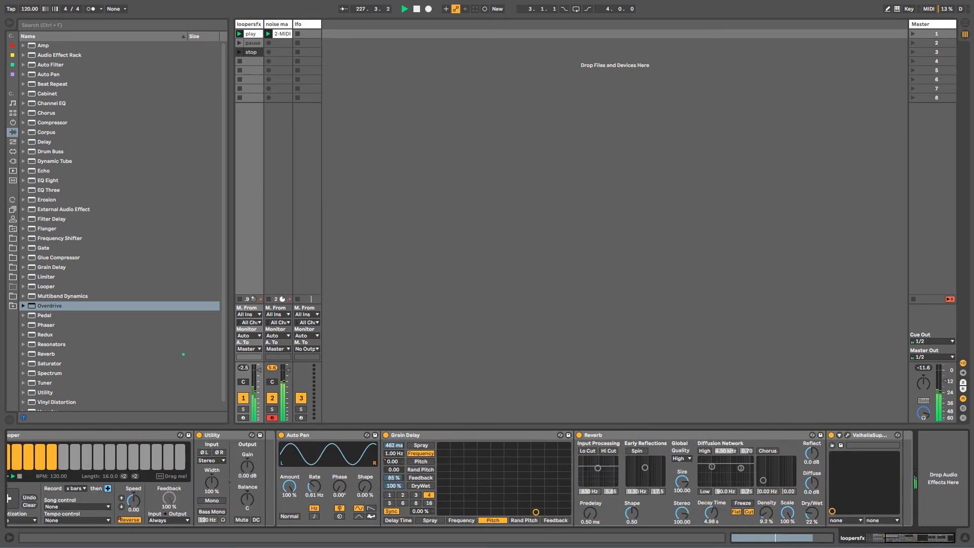
{"action": "double_click", "coordinate": [52, 122]}
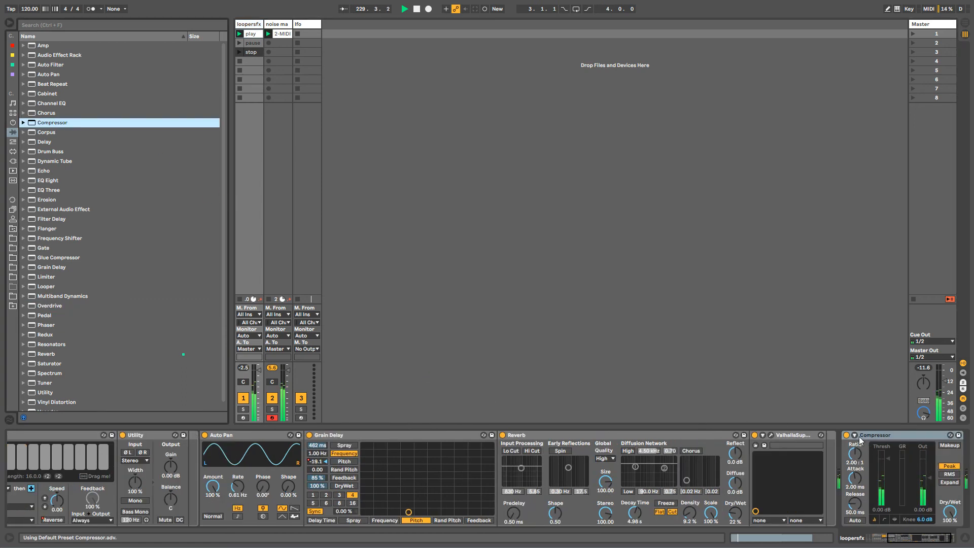
{"action": "left_click", "coordinate": [856, 436]}
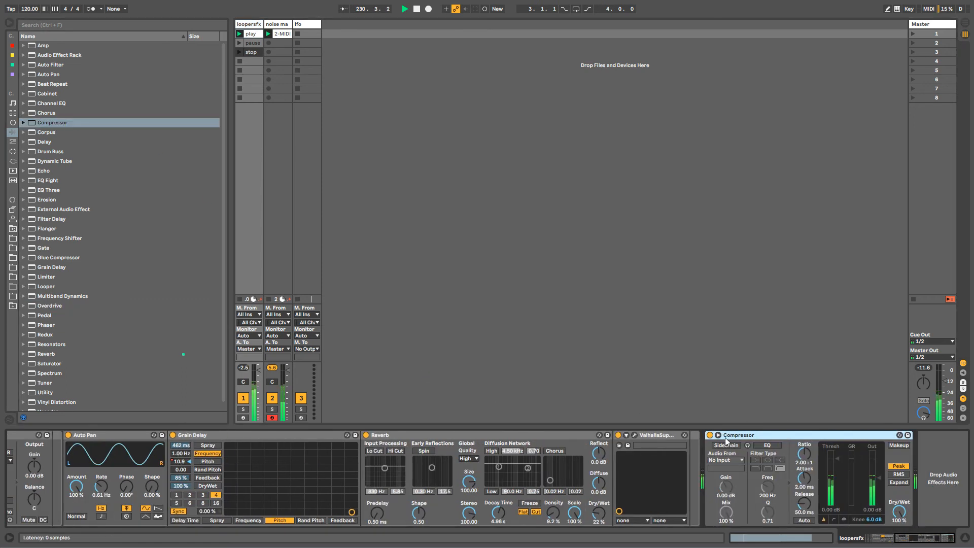
{"action": "left_click", "coordinate": [726, 445]}
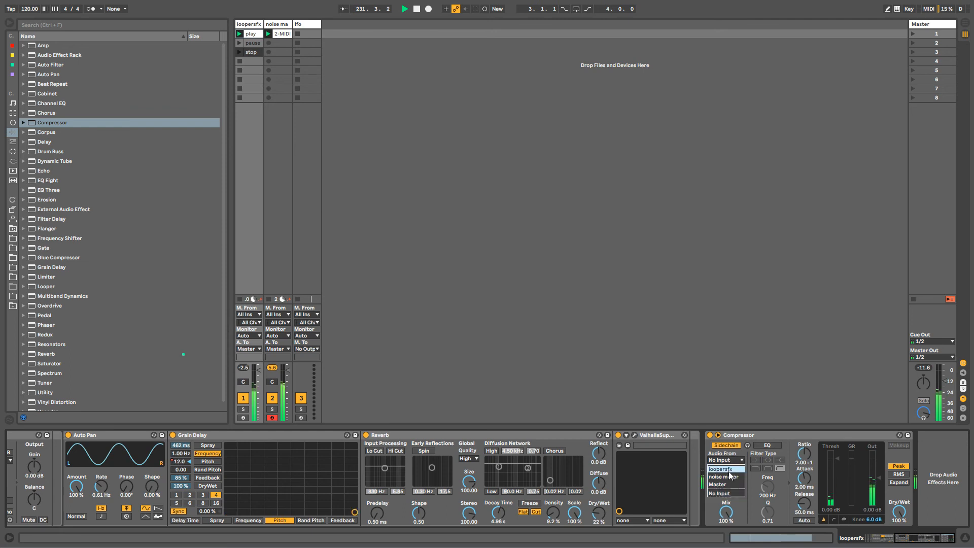
{"action": "left_click", "coordinate": [723, 477]}
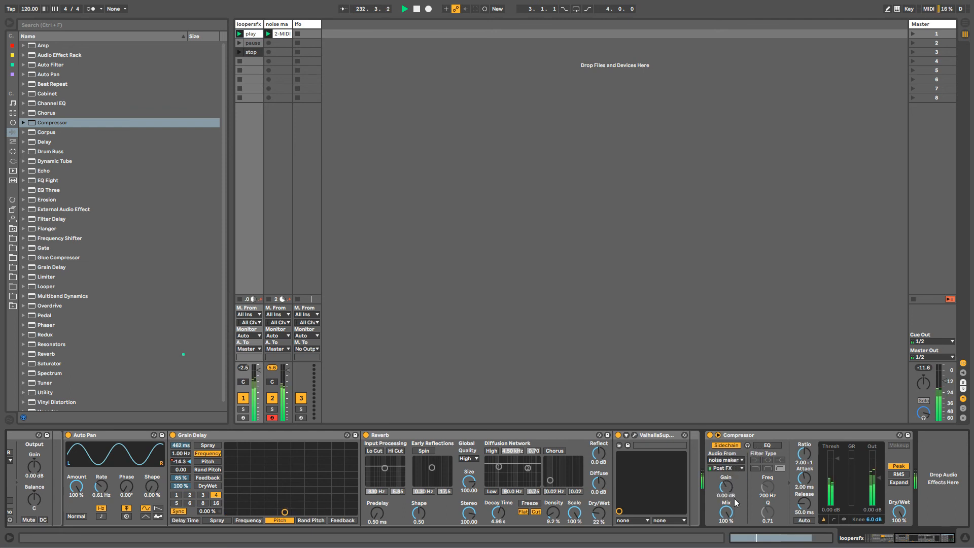
Set the Compressor to threshold -15.3 dB, ratio inf:1, attack 0.56 ms, release 1.30 s and sidechain gain 13.2 dB.
{"action": "left_click_drag", "start_coordinate": [828, 459], "coordinate": [829, 500]}
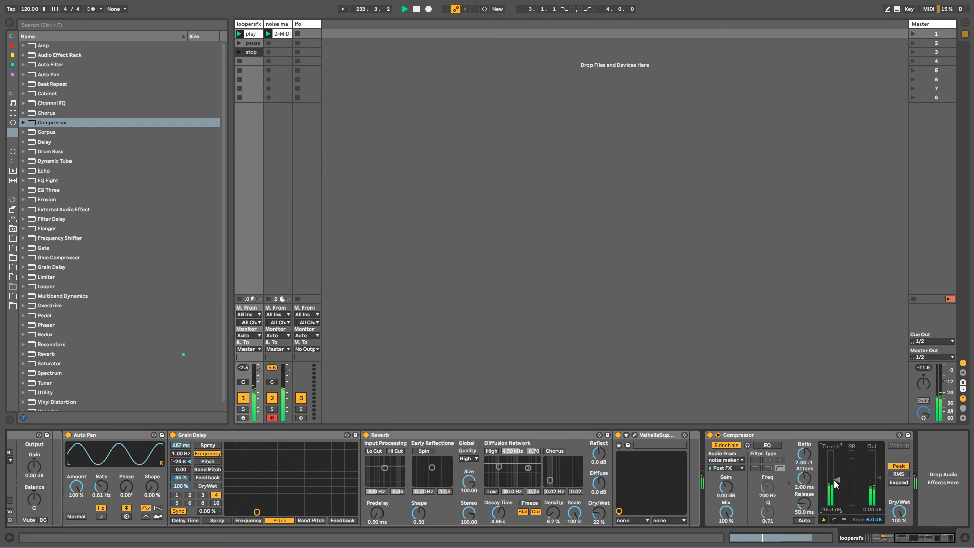
{"action": "mouse_move", "coordinate": [804, 454]}
{"action": "left_mouse_down"}
{"action": "mouse_move", "coordinate": [805, 494]}
{"action": "mouse_move", "coordinate": [804, 474]}
{"action": "left_mouse_up"}
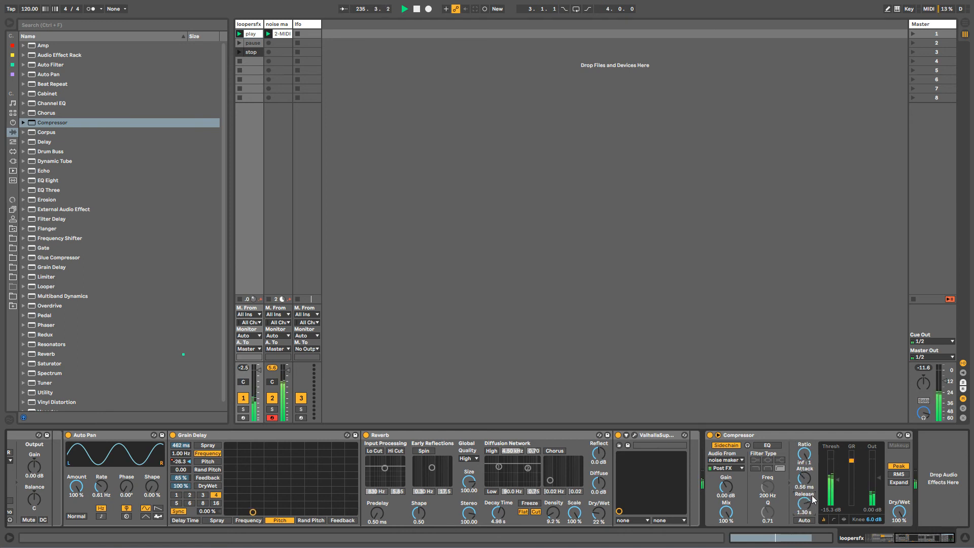
{"action": "mouse_move", "coordinate": [726, 487]}
{"action": "left_mouse_down"}
{"action": "mouse_move", "coordinate": [726, 466]}
{"action": "mouse_move", "coordinate": [726, 476]}
{"action": "left_mouse_up"}
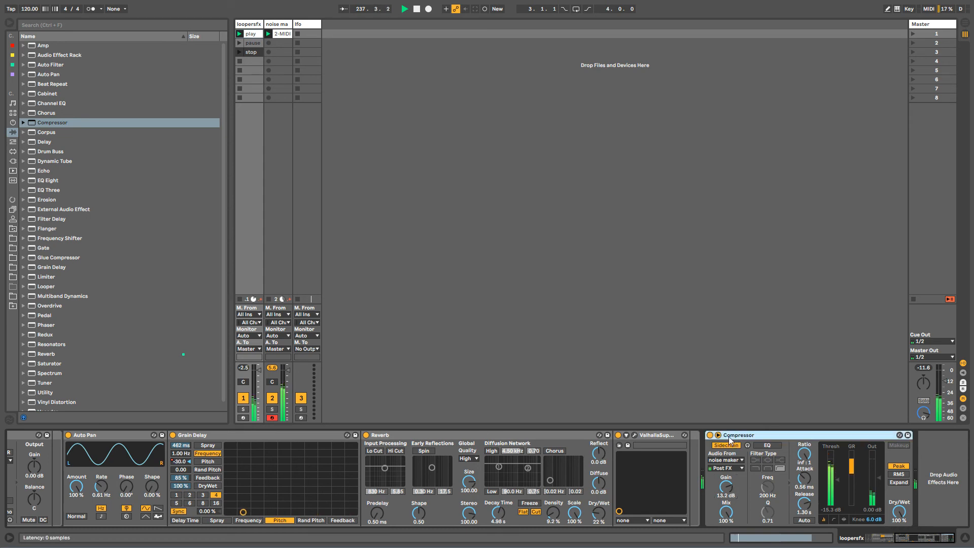
Move the Compressor between the Auto Pan and the Grain Delay.
{"action": "left_click", "coordinate": [734, 440]}
{"action": "left_click_drag", "start_coordinate": [384, 473], "coordinate": [203, 477]}
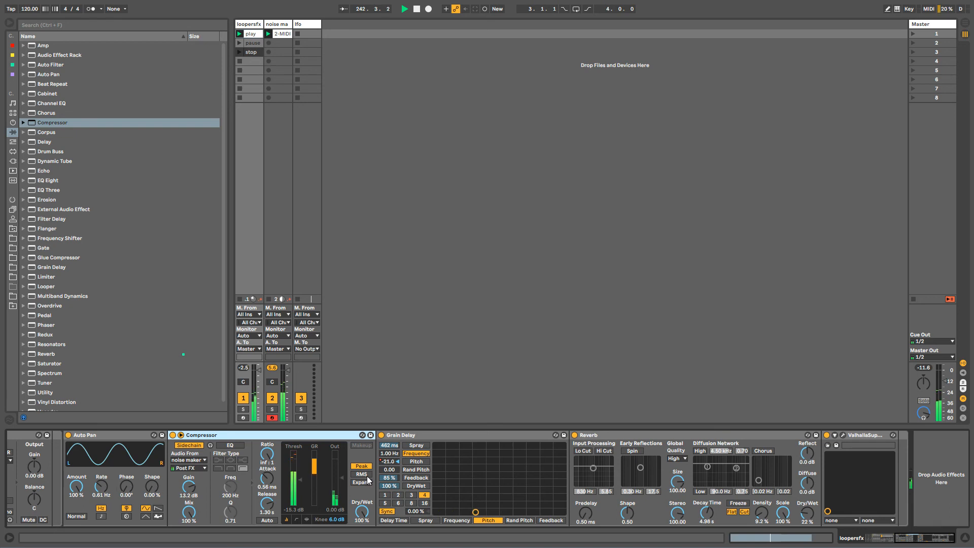
{"action": "left_click_drag", "start_coordinate": [902, 539], "coordinate": [878, 538]}
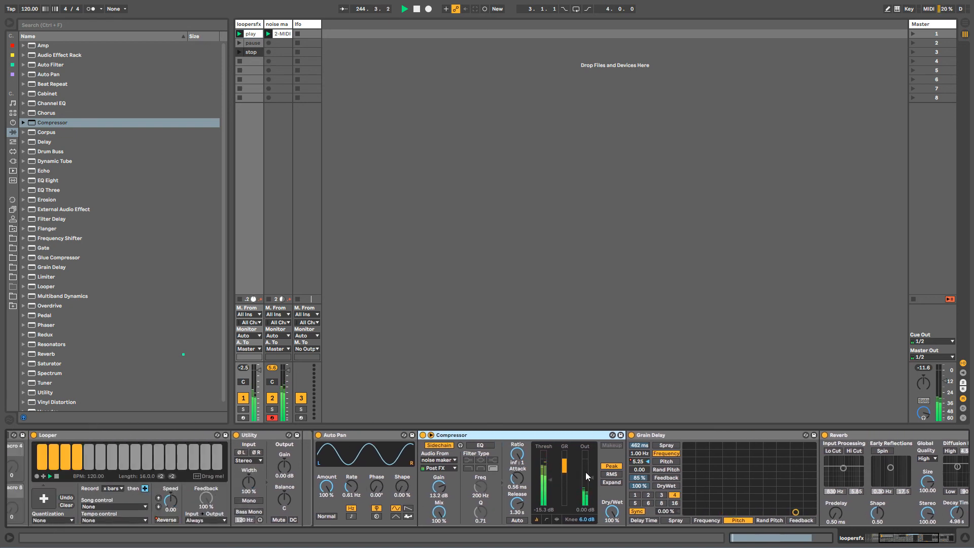
View the devices of the noise maker track and return to those of the loopersfx track.
{"action": "left_click", "coordinate": [279, 25]}
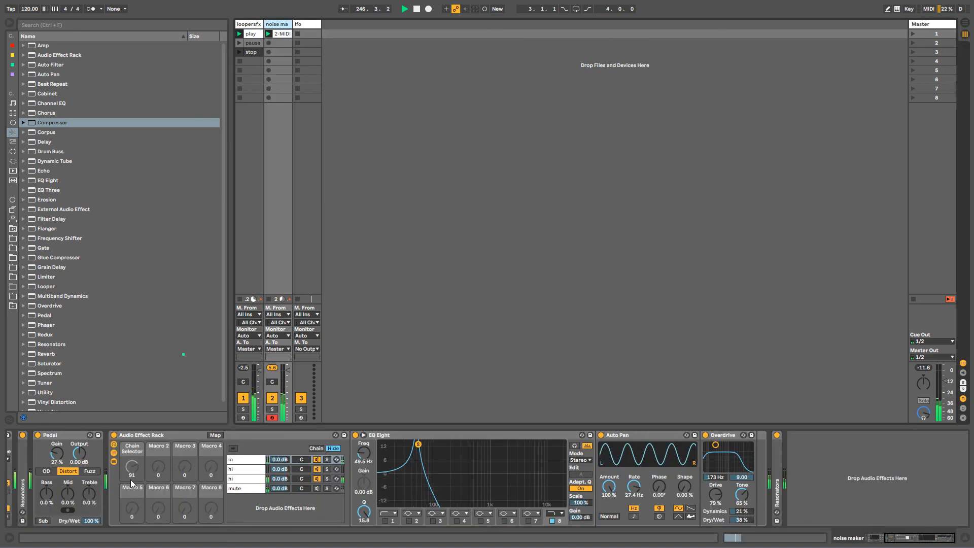
{"action": "left_click", "coordinate": [260, 30]}
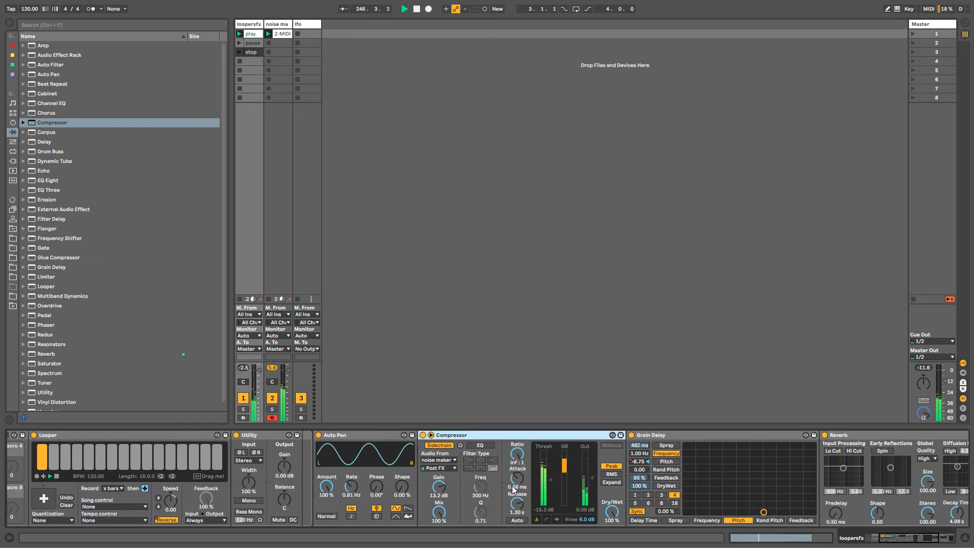
Bypass the Compressor on the loopersfx track and switch it back on to compare the sound.
{"action": "left_click", "coordinate": [912, 540]}
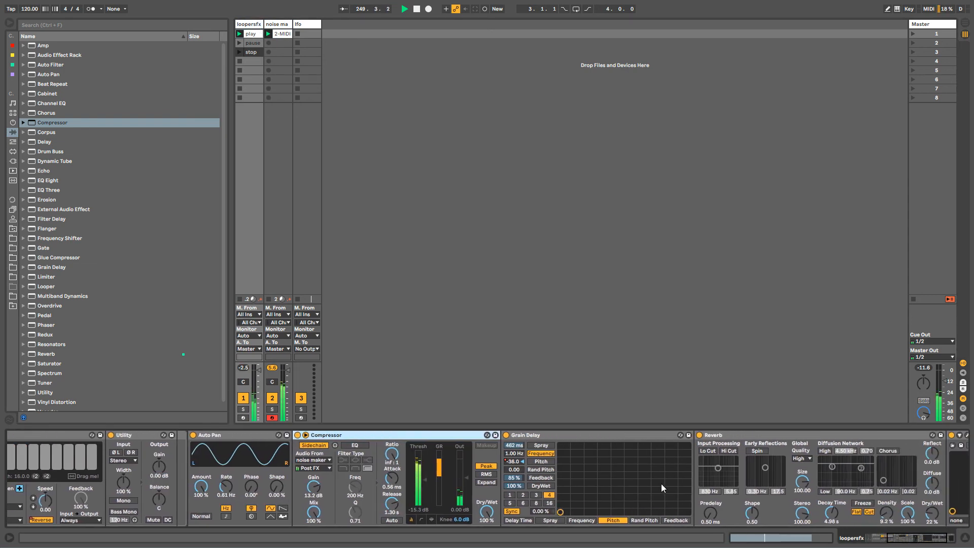
{"action": "left_click", "coordinate": [306, 436]}
{"action": "left_click", "coordinate": [306, 436]}
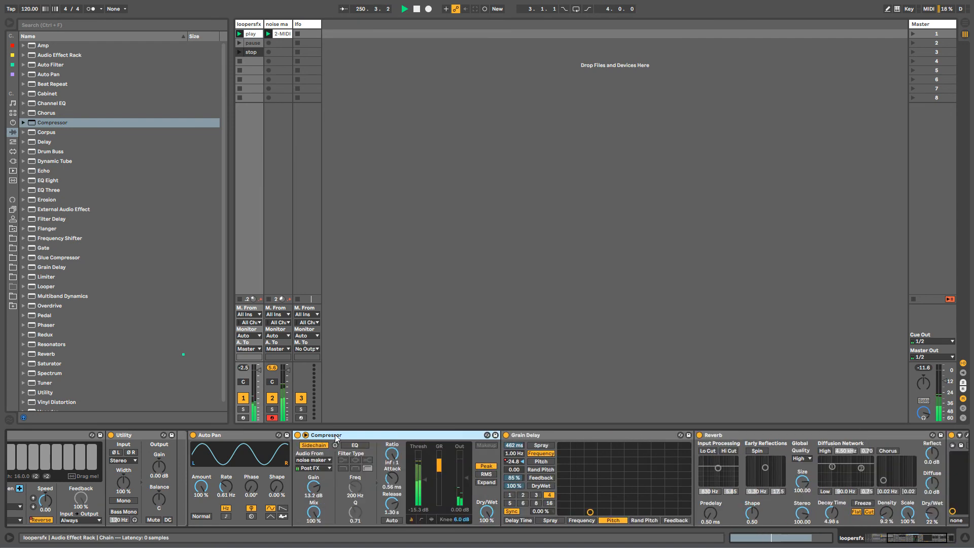
Review the devices of the lfo, loopersfx and noise maker tracks, including the first hi chain of the noise maker's effect rack.
{"action": "left_click", "coordinate": [303, 24]}
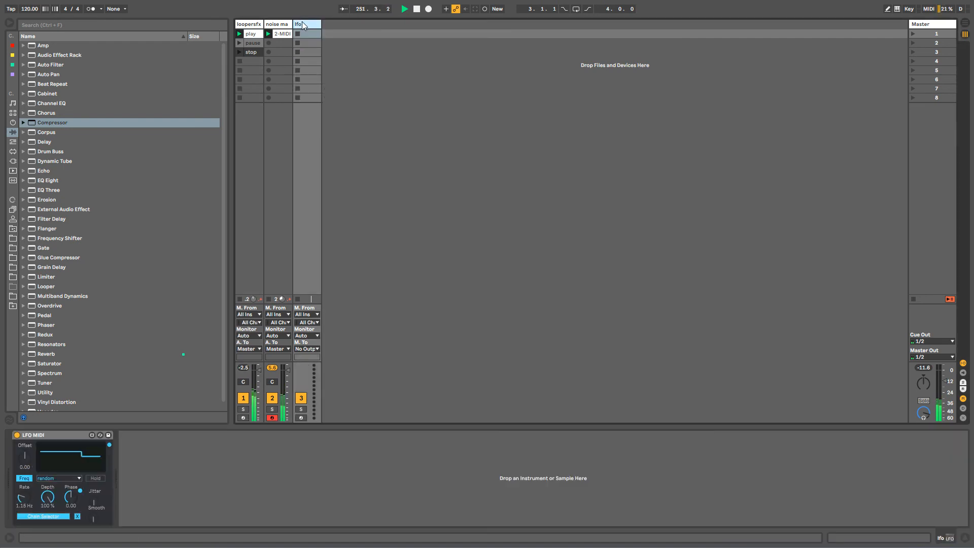
{"action": "left_click", "coordinate": [255, 25]}
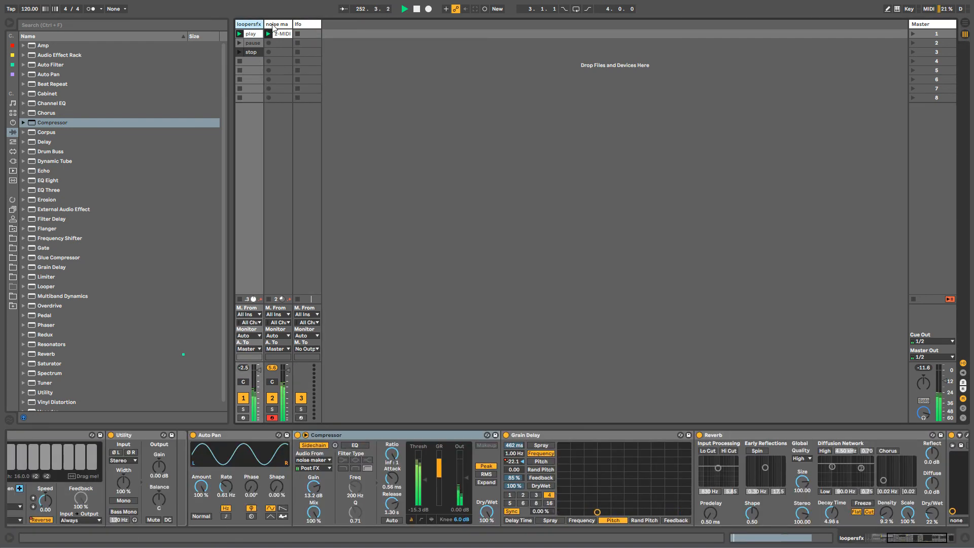
{"action": "left_click", "coordinate": [282, 25]}
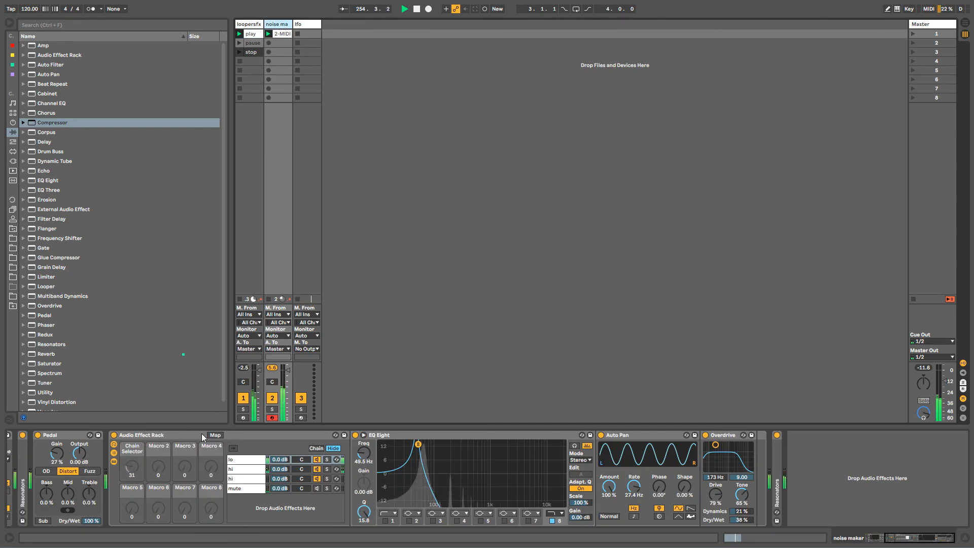
{"action": "left_click", "coordinate": [247, 470]}
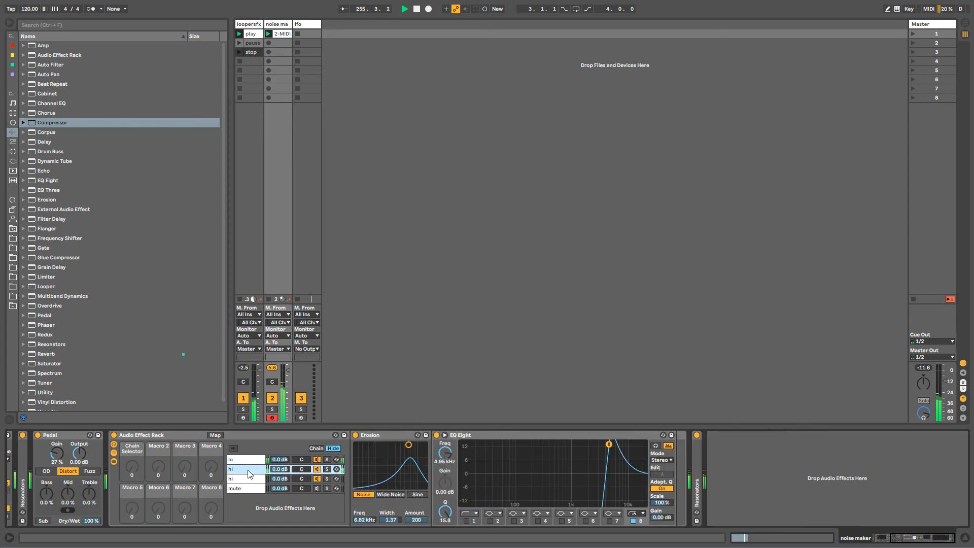
Copy the StereoSplitMultiBand rack from the loopersfx track and paste it at the end of the noise maker track.
{"action": "left_click", "coordinate": [258, 28]}
{"action": "scroll", "coordinate": [484, 522], "scroll_direction": "up", "scroll_amount": 5}
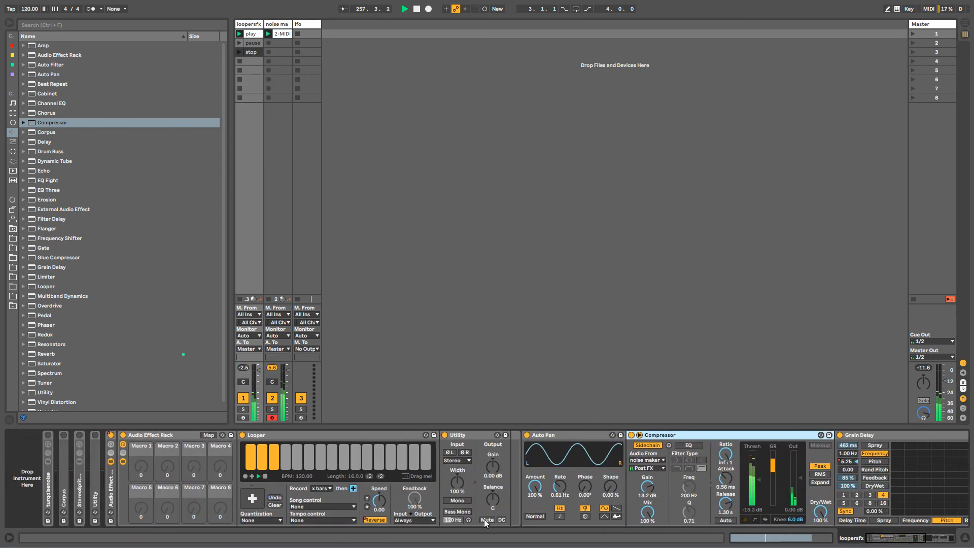
{"action": "right_click", "coordinate": [80, 484]}
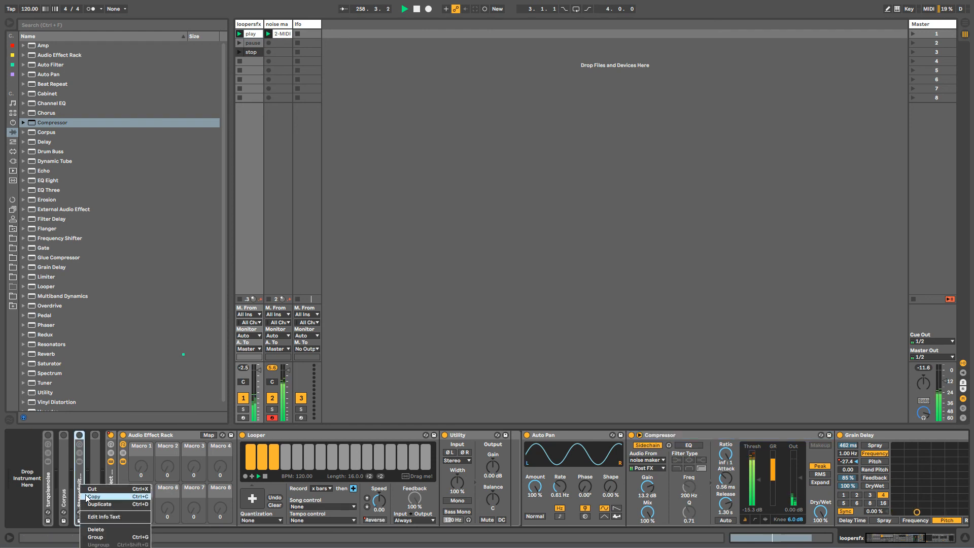
{"action": "left_click", "coordinate": [88, 497]}
{"action": "left_click", "coordinate": [300, 28]}
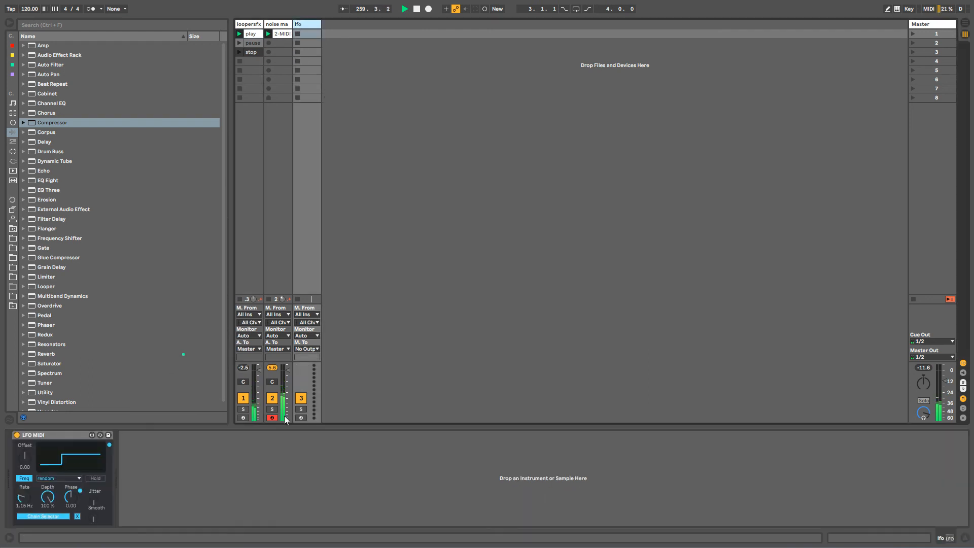
{"action": "left_click", "coordinate": [269, 125]}
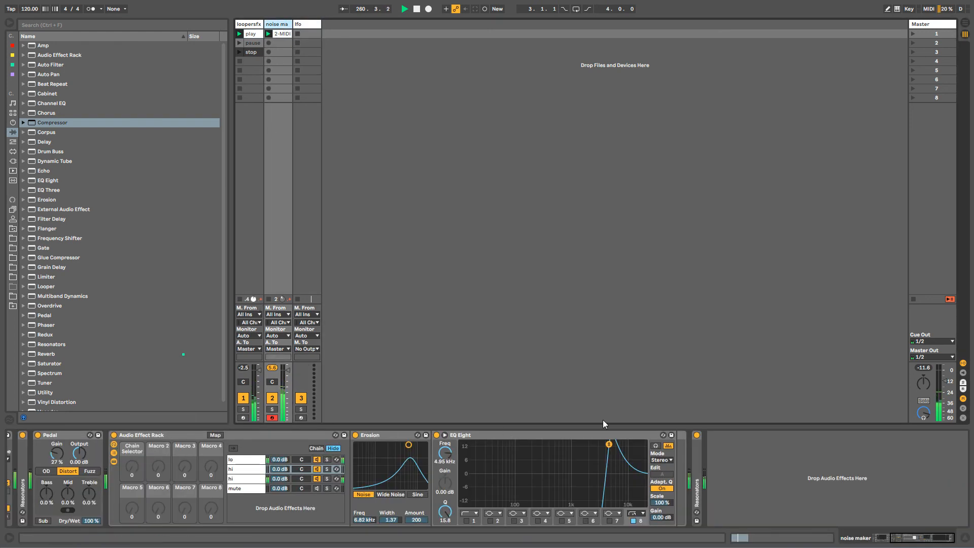
{"action": "left_click", "coordinate": [758, 464]}
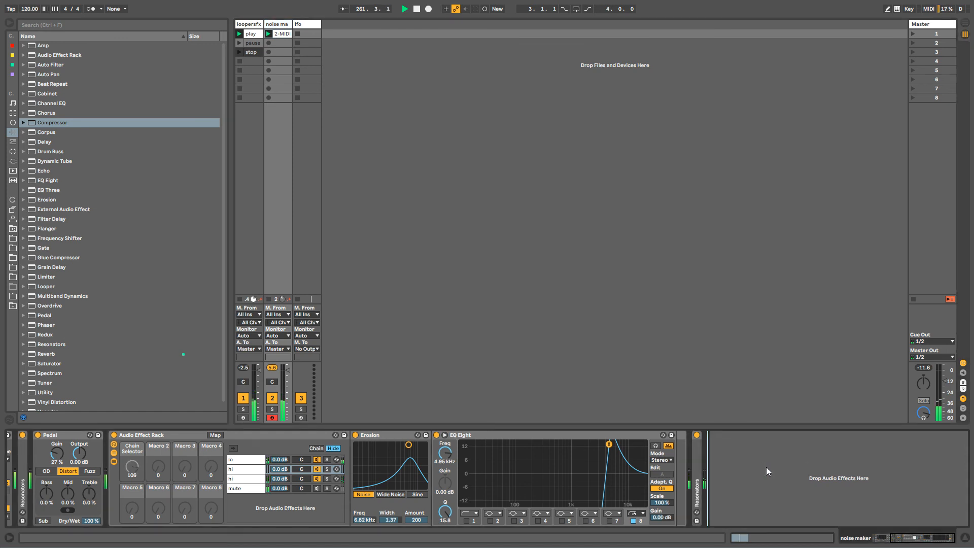
{"action": "key", "text": "ctrl+v"}
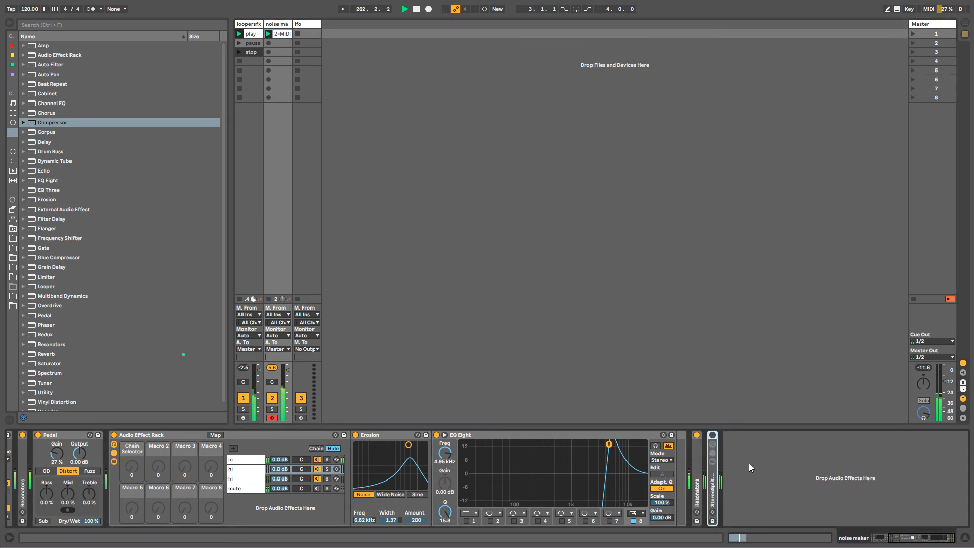
Unfold the pasted StereoSplitMultiBand rack to its W chain devices and add a Utility with 2.22 dB gain after the rack.
{"action": "left_click", "coordinate": [712, 444]}
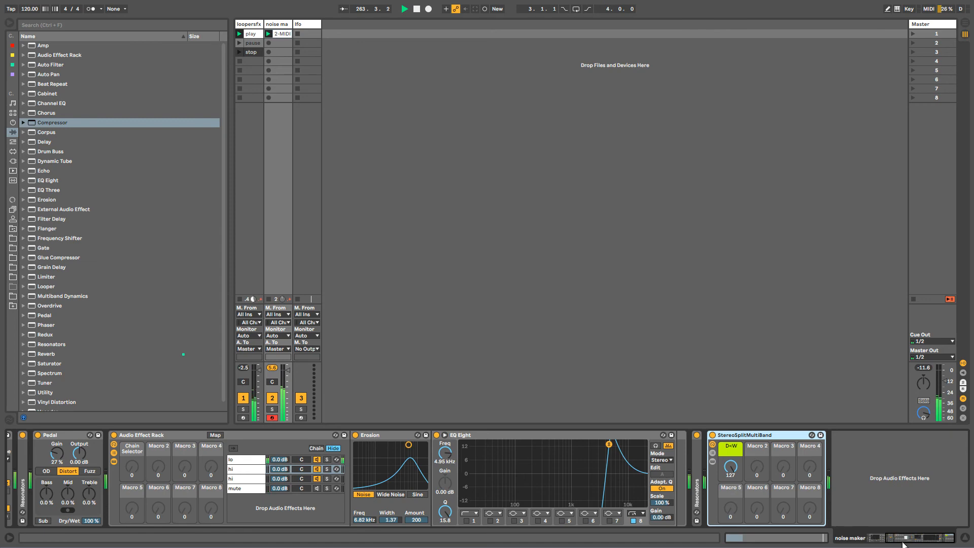
{"action": "left_click", "coordinate": [711, 460]}
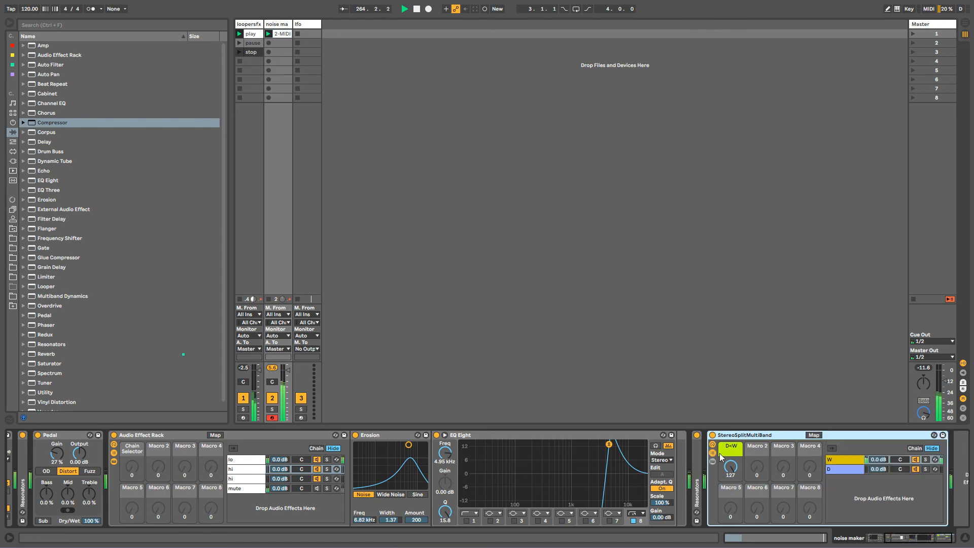
{"action": "left_click", "coordinate": [833, 458]}
{"action": "left_click_drag", "start_coordinate": [892, 543], "coordinate": [934, 539]}
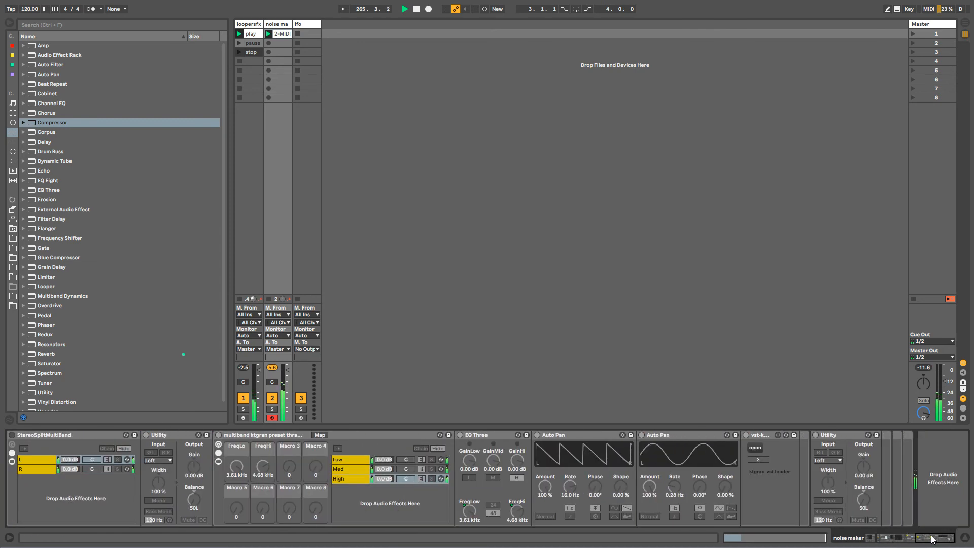
{"action": "double_click", "coordinate": [41, 393]}
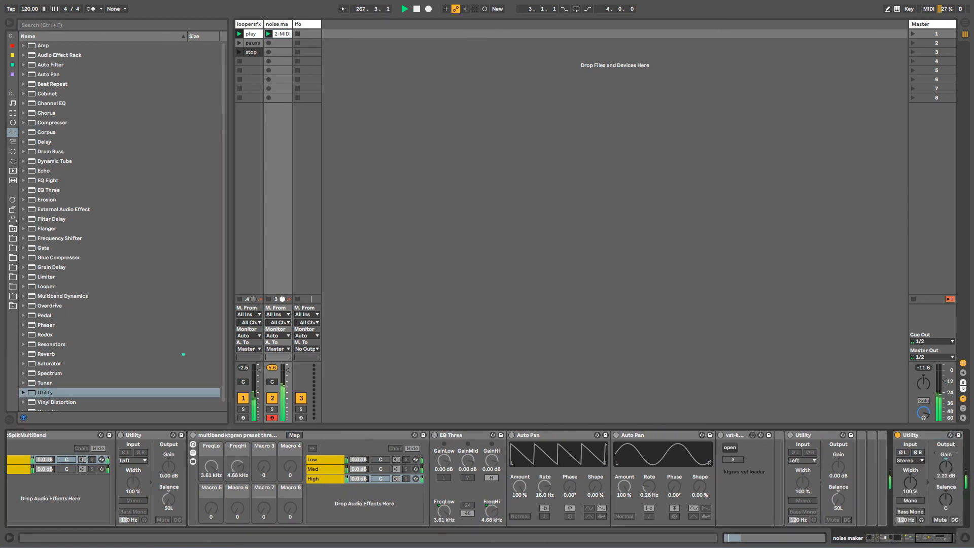
Activate the container rack inside the W chain, with the D<W macro at 127.
{"action": "left_click", "coordinate": [930, 542]}
{"action": "left_click_drag", "start_coordinate": [930, 542], "coordinate": [924, 541]}
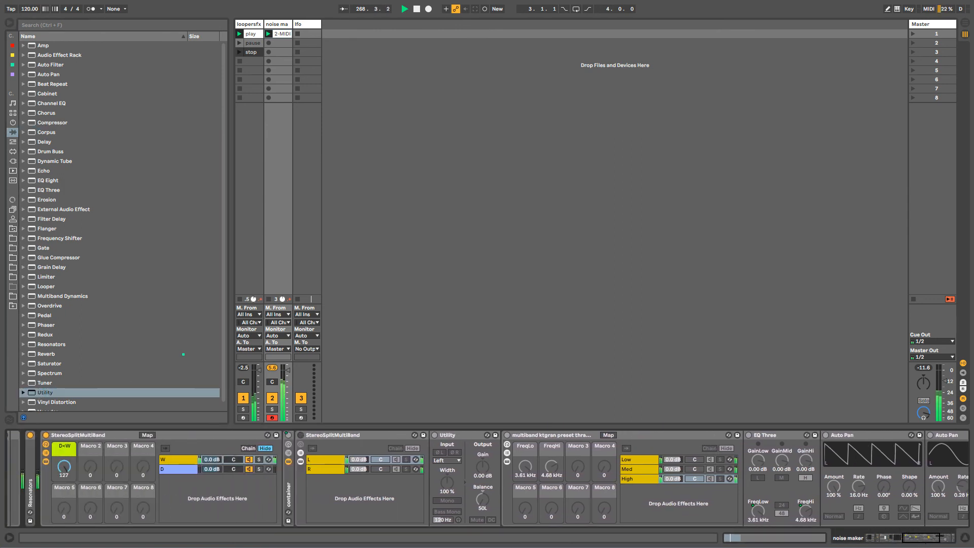
{"action": "left_click_drag", "start_coordinate": [65, 466], "coordinate": [63, 441]}
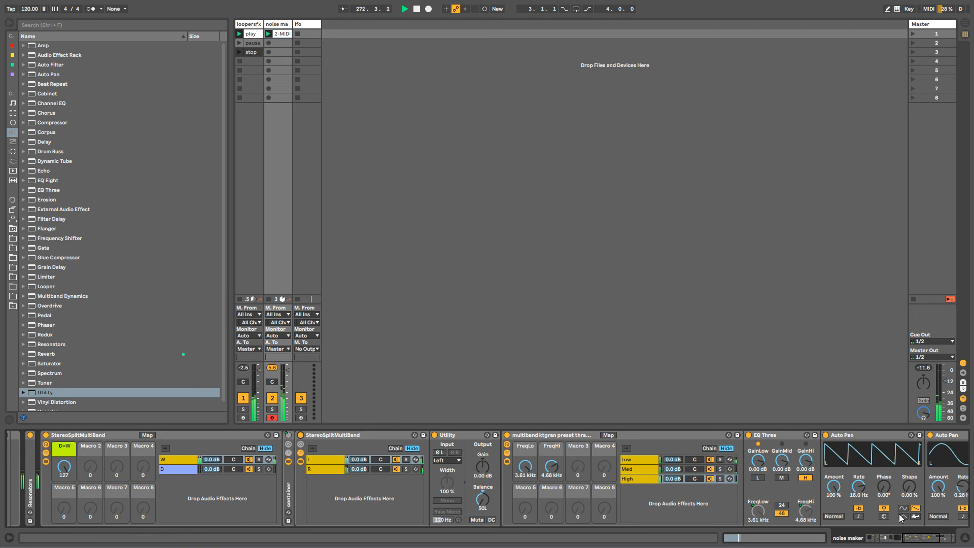
Raise the gain of the Utility at the end of the noise maker track to 10.6 dB.
{"action": "left_click_drag", "start_coordinate": [896, 537], "coordinate": [910, 537]}
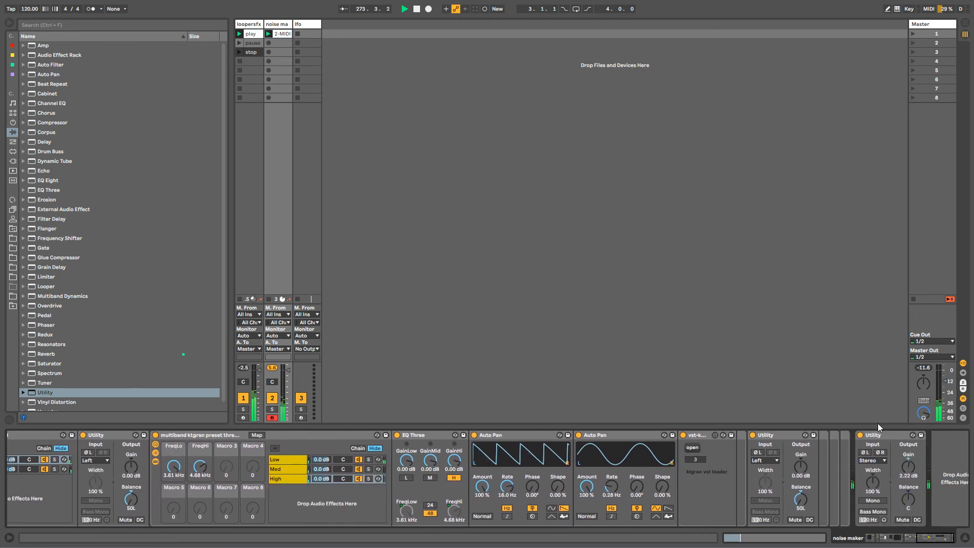
{"action": "left_click", "coordinate": [882, 439]}
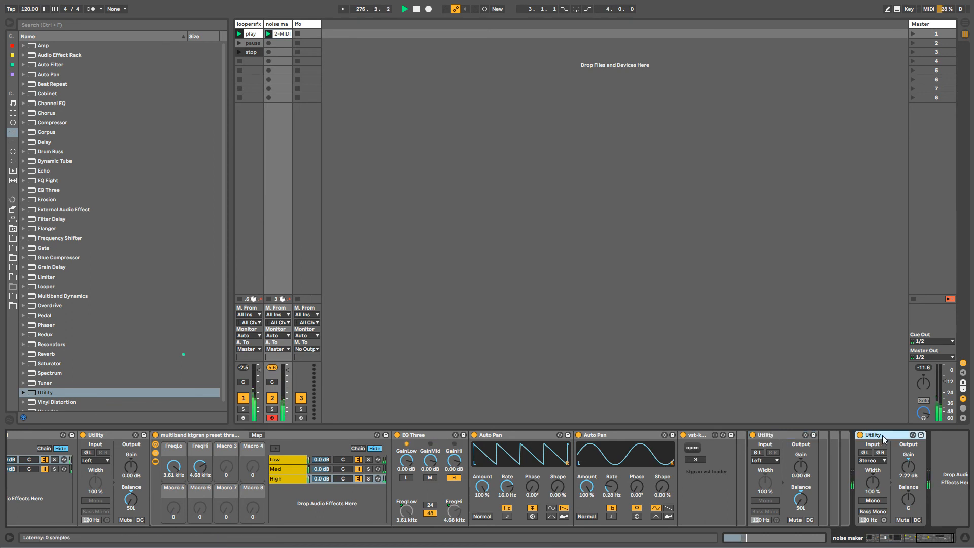
{"action": "left_click_drag", "start_coordinate": [912, 464], "coordinate": [912, 442]}
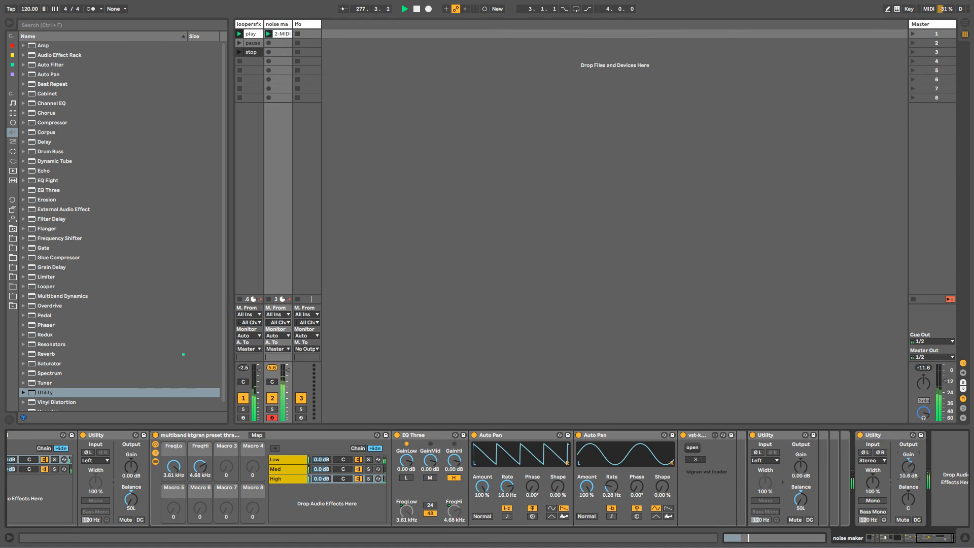
Set the multiband ktgran rack's FreqLo to 1.68 kHz and FreqHi to 3.79 kHz, and the final Utility's gain to 6.89 dB.
{"action": "left_click_drag", "start_coordinate": [931, 539], "coordinate": [923, 539]}
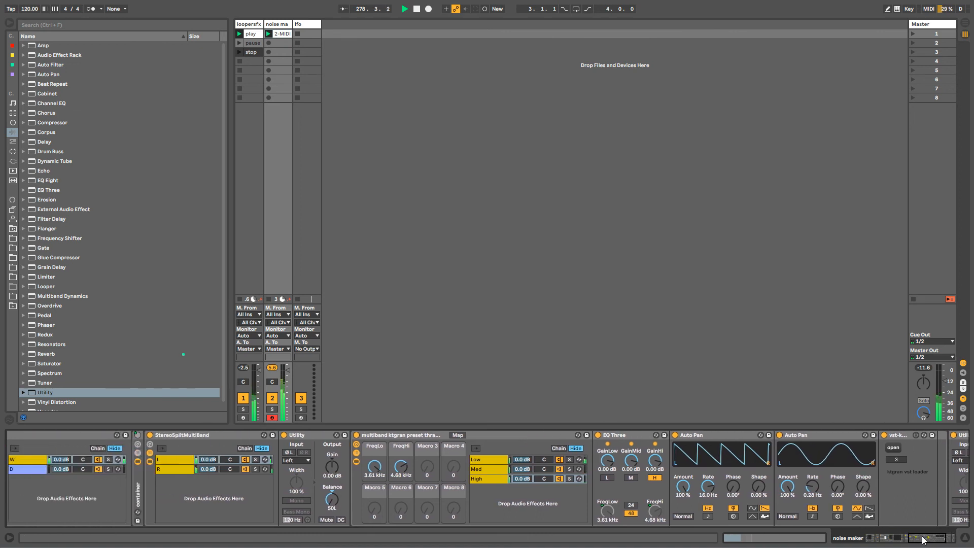
{"action": "scroll", "coordinate": [401, 467], "scroll_direction": "down", "scroll_amount": 5}
{"action": "left_click_drag", "start_coordinate": [908, 539], "coordinate": [927, 538]}
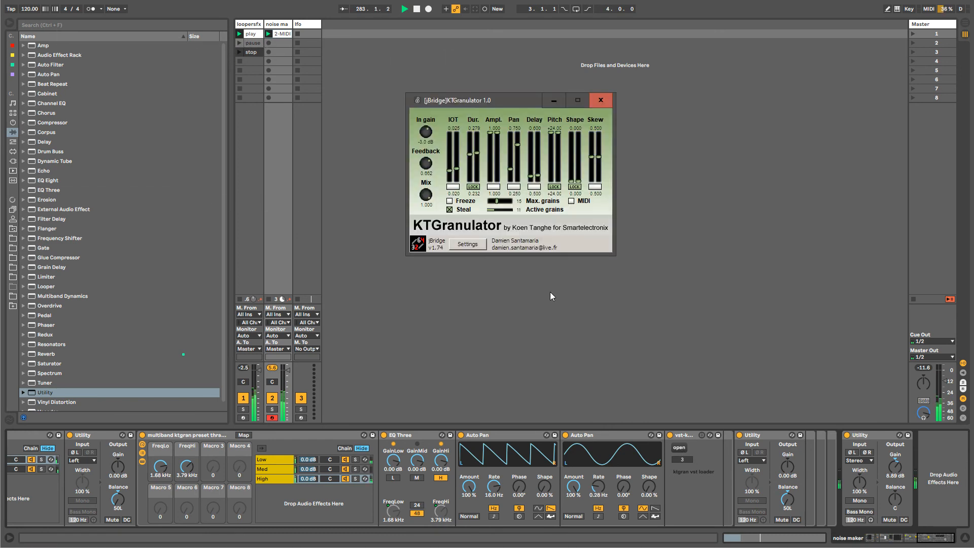
Close the KTGranulator window and view the Med chain of the multiband ktgran rack.
{"action": "left_click", "coordinate": [600, 101]}
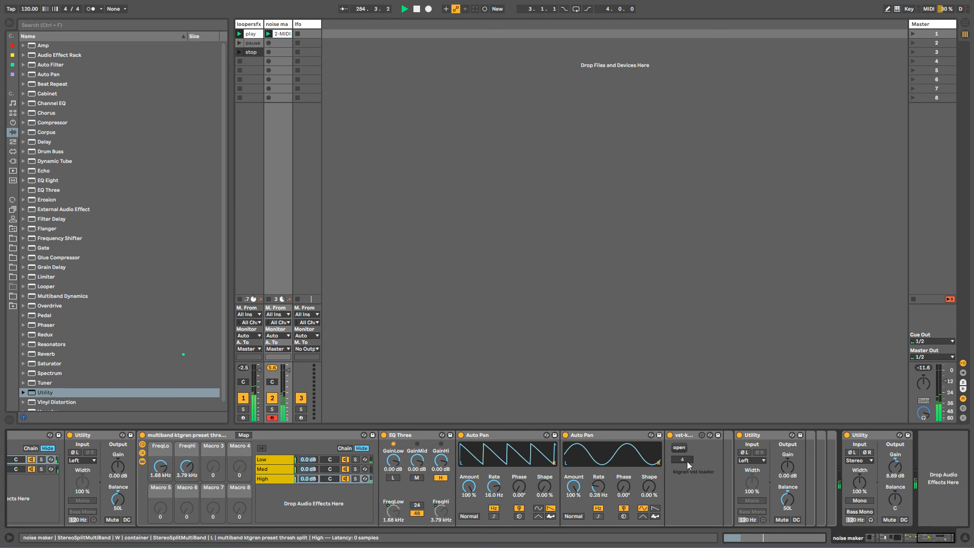
{"action": "scroll", "coordinate": [687, 461], "scroll_direction": "up", "scroll_amount": 2}
{"action": "scroll", "coordinate": [687, 461], "scroll_direction": "down", "scroll_amount": 2}
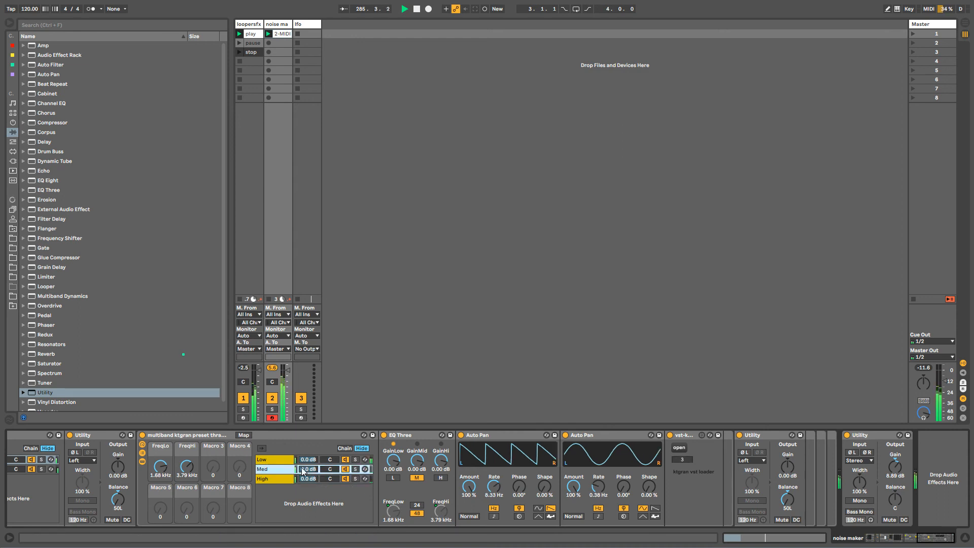
{"action": "scroll", "coordinate": [676, 458], "scroll_direction": "up", "scroll_amount": 1}
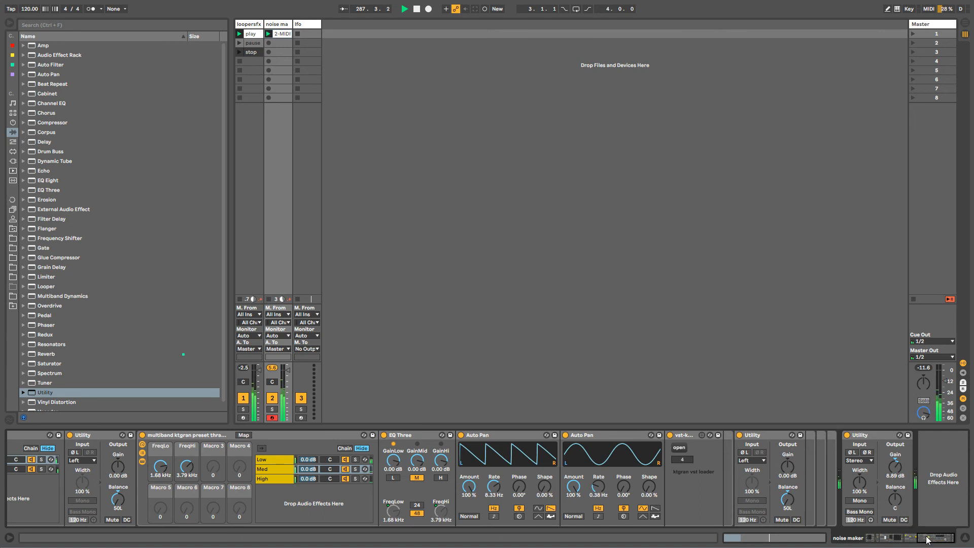
Examine the Med and Low chains of the multiband ktgran rack inside the R chain of the stereo split.
{"action": "scroll", "coordinate": [654, 512], "scroll_direction": "left", "scroll_amount": 5}
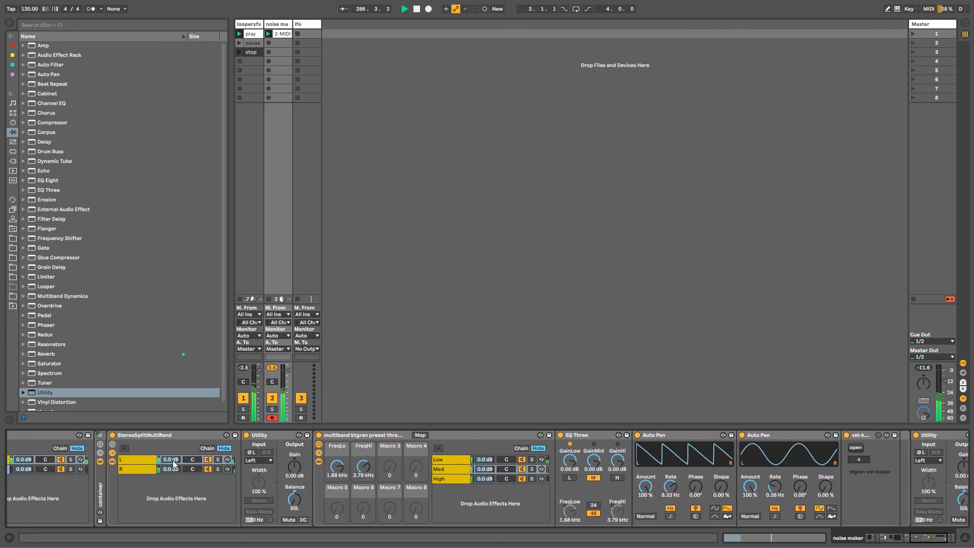
{"action": "left_click", "coordinate": [138, 469]}
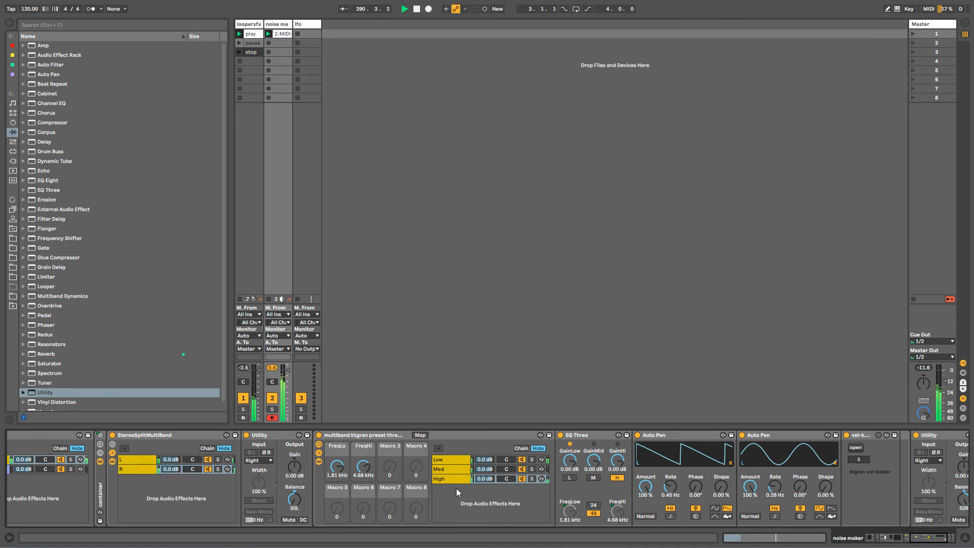
{"action": "left_click", "coordinate": [460, 469]}
{"action": "left_click", "coordinate": [624, 476]}
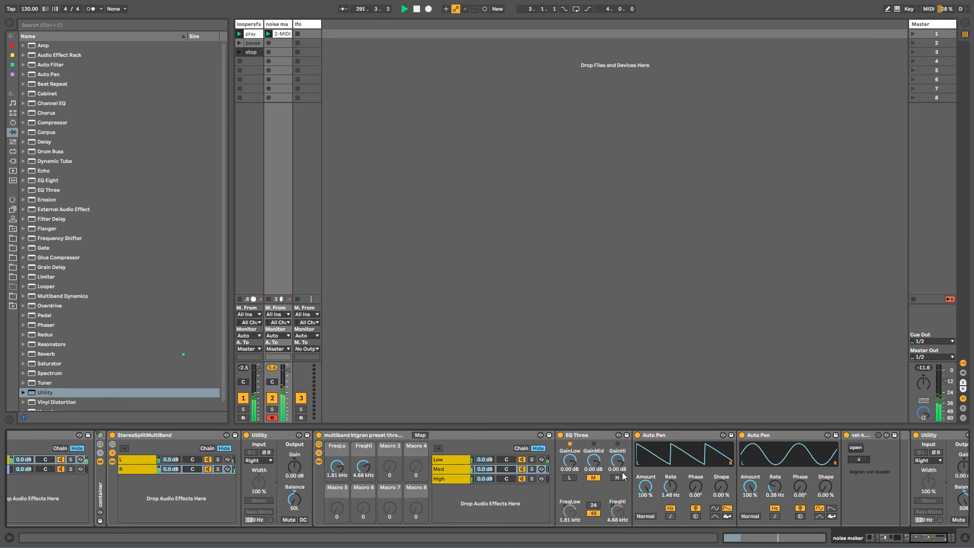
{"action": "left_click", "coordinate": [451, 460]}
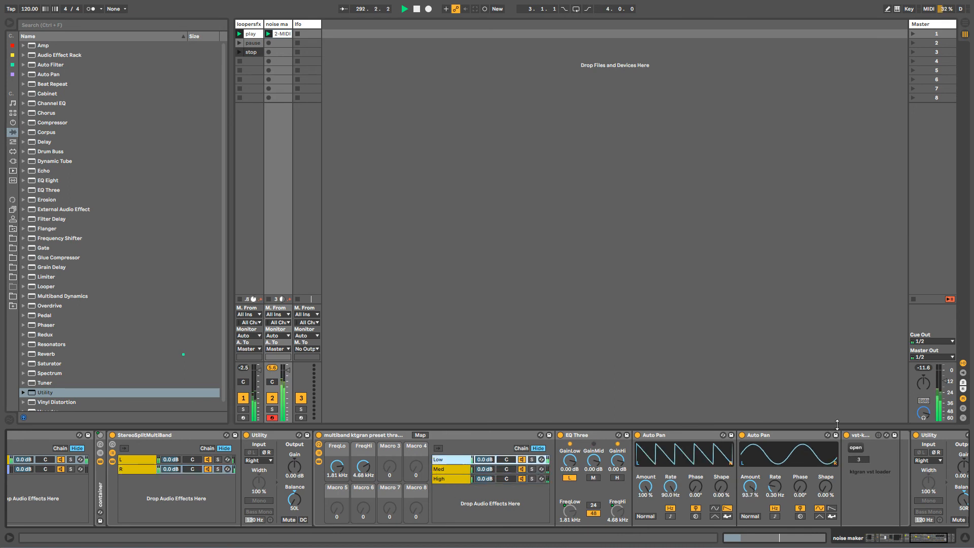
Examine the Med, Low and High chains in the L chain's multiband ktgran rack and their granulator preset numbers.
{"action": "left_click", "coordinate": [861, 461]}
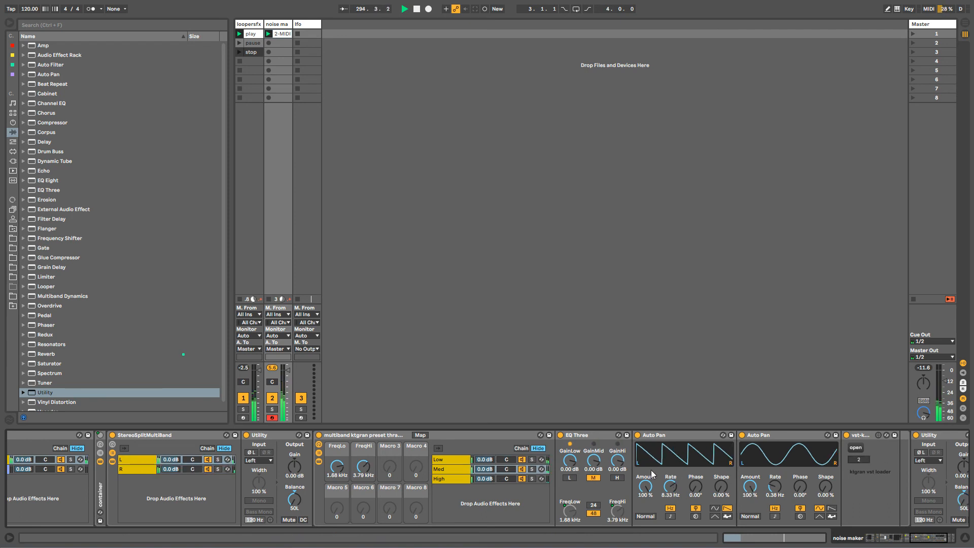
{"action": "left_click", "coordinate": [448, 459]}
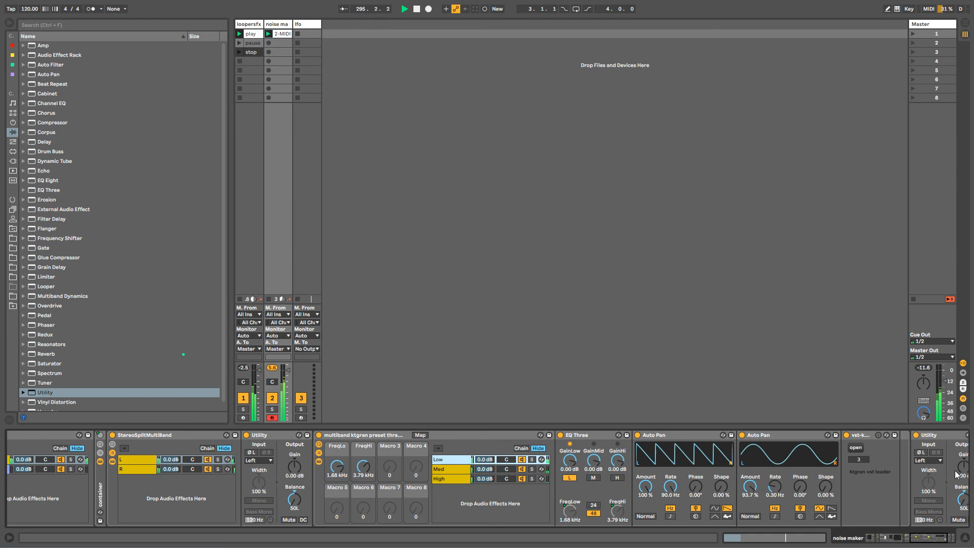
{"action": "left_click", "coordinate": [863, 458]}
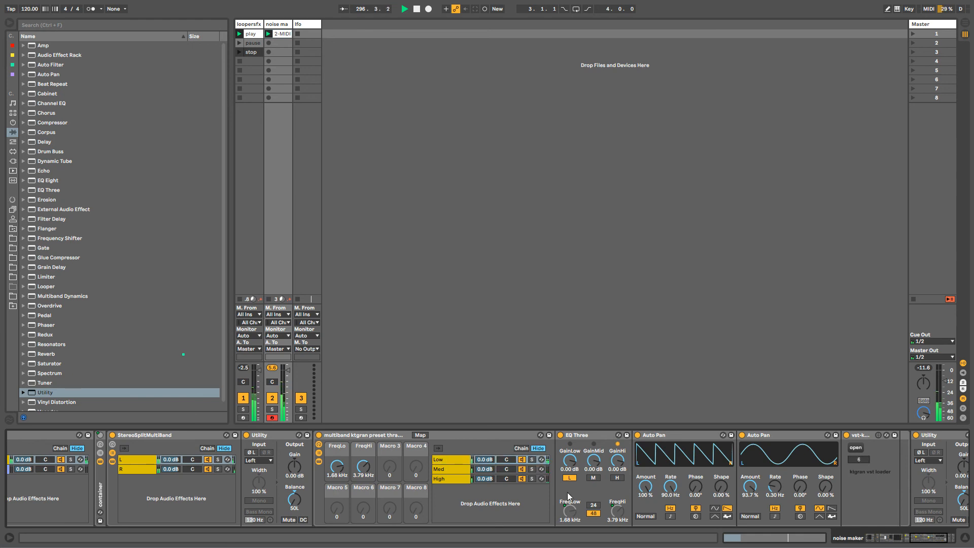
{"action": "left_click", "coordinate": [482, 481]}
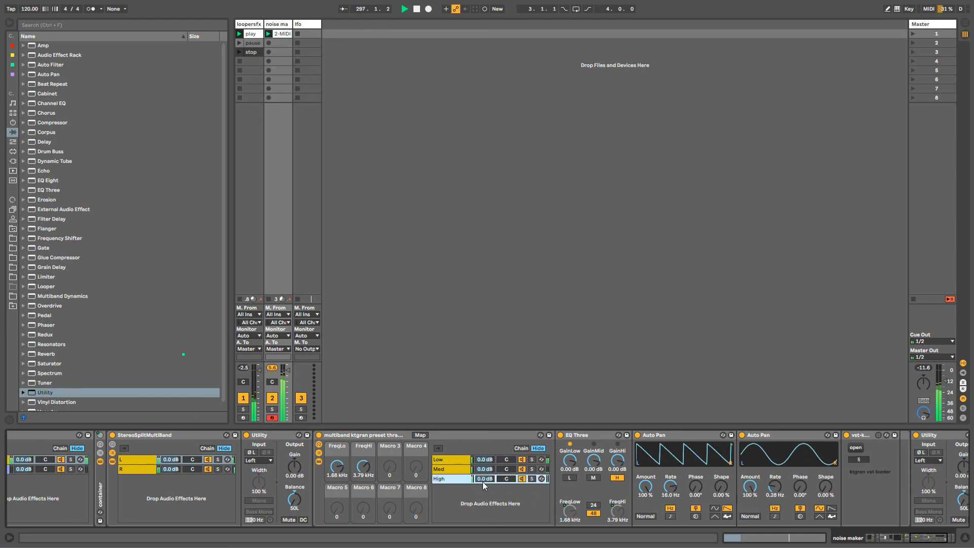
{"action": "left_click", "coordinate": [863, 458]}
{"action": "left_click", "coordinate": [925, 539]}
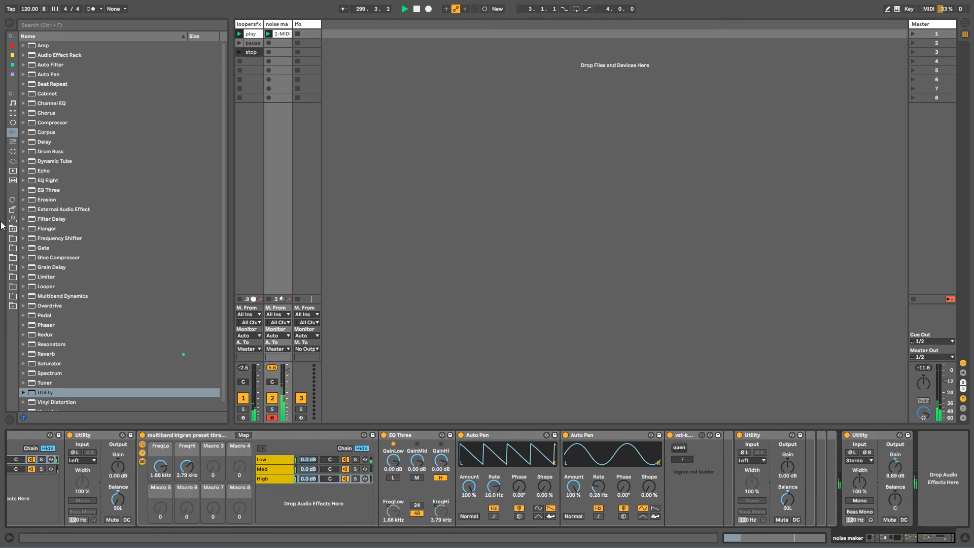
Add a Looper at the end of the noise maker track and reset the preceding Utility's gain to 0 dB.
{"action": "double_click", "coordinate": [46, 287]}
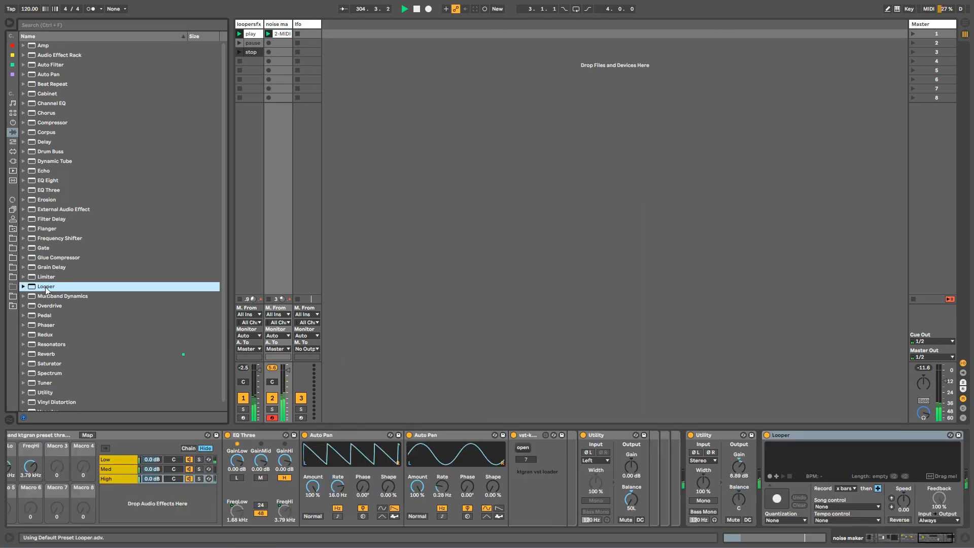
{"action": "left_click", "coordinate": [738, 466]}
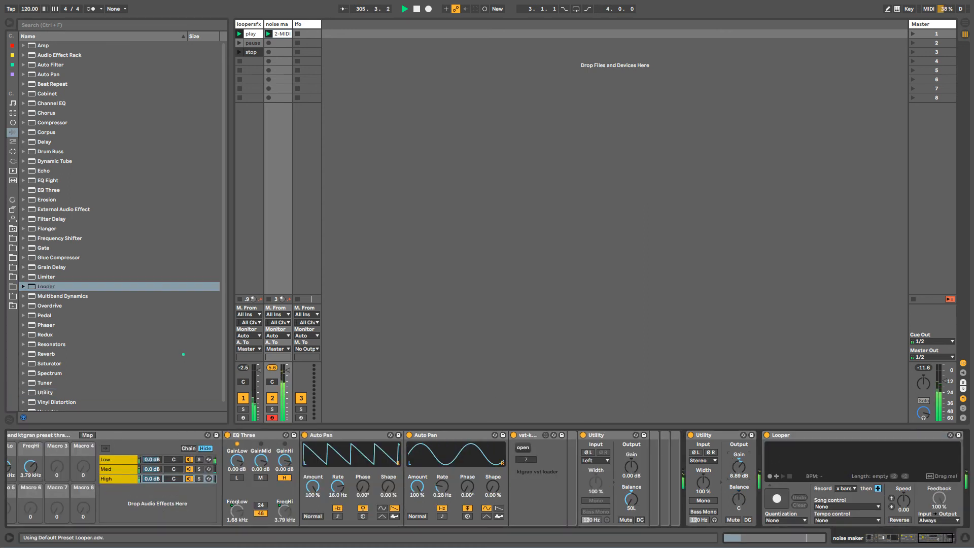
{"action": "left_click_drag", "start_coordinate": [900, 541], "coordinate": [964, 543]}
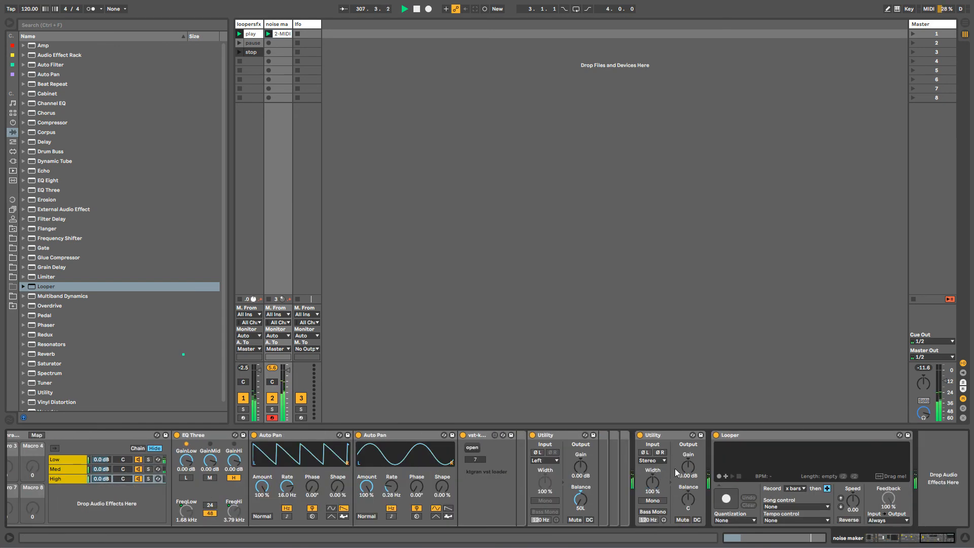
Record the noise maker's output in the Looper and lower the preceding Utility's gain to -inf dB.
{"action": "left_click_drag", "start_coordinate": [687, 466], "coordinate": [687, 507]}
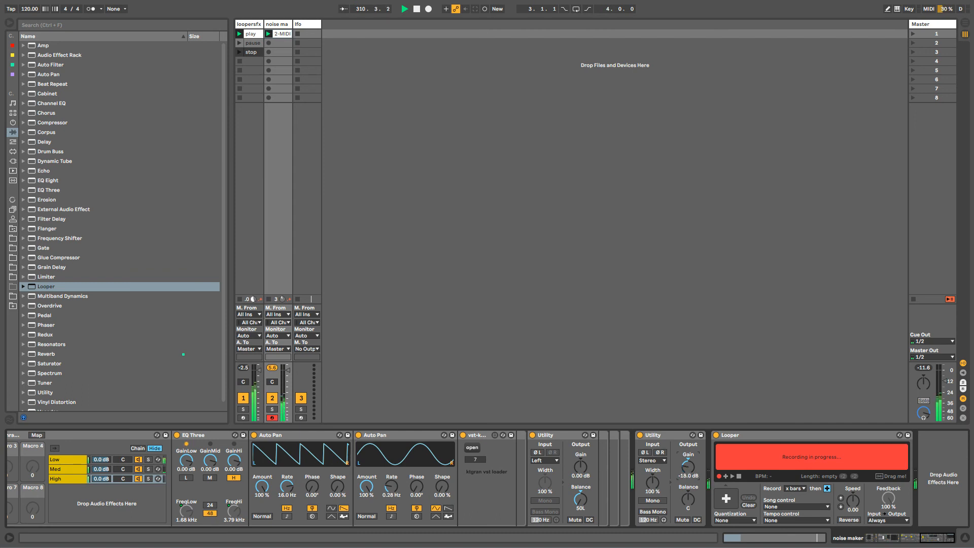
{"action": "left_click_drag", "start_coordinate": [688, 466], "coordinate": [688, 463]}
{"action": "left_click", "coordinate": [725, 476]}
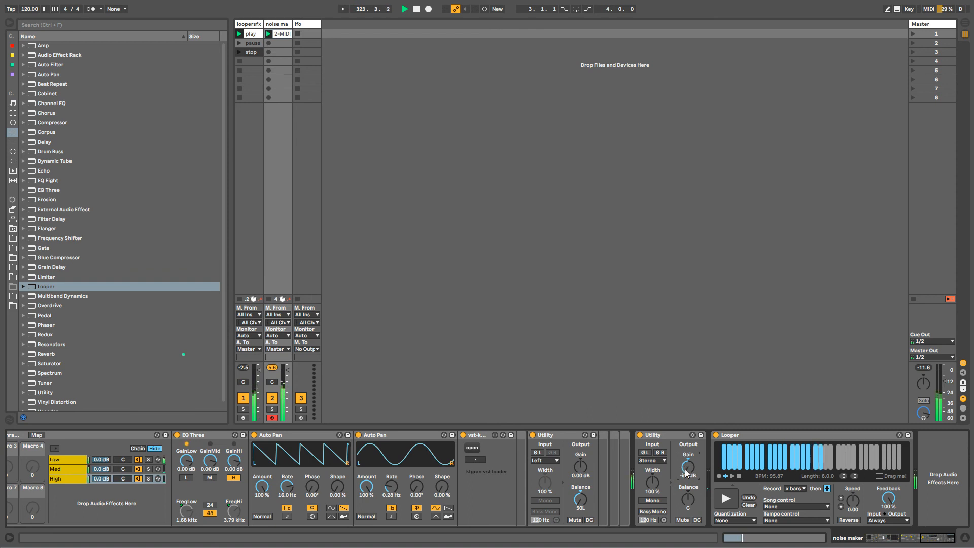
{"action": "left_click", "coordinate": [733, 478]}
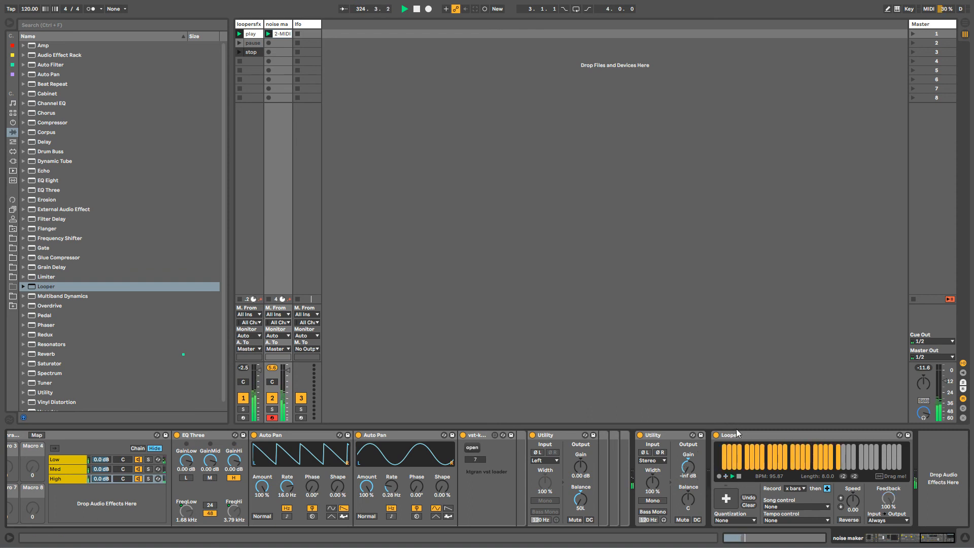
Copy the Looper's recording to a clip on a new audio track and open that clip in the external sample editor.
{"action": "left_click_drag", "start_coordinate": [487, 57], "coordinate": [349, 32]}
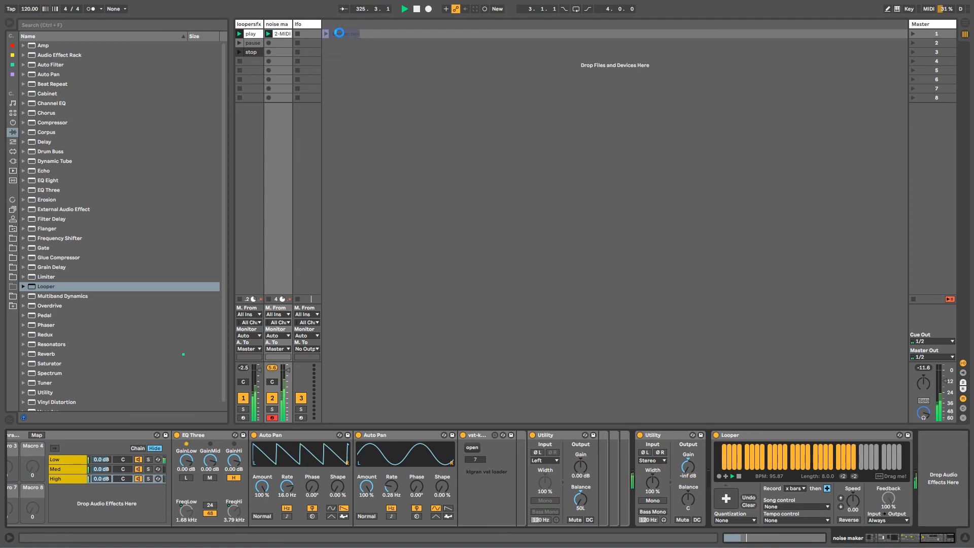
{"action": "right_click", "coordinate": [339, 33]}
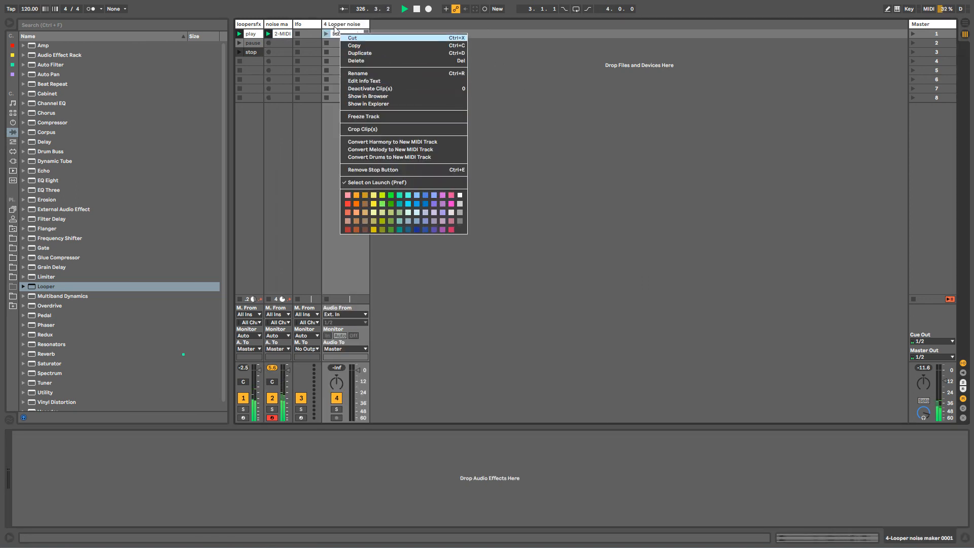
{"action": "left_click", "coordinate": [335, 32]}
{"action": "left_click", "coordinate": [93, 331]}
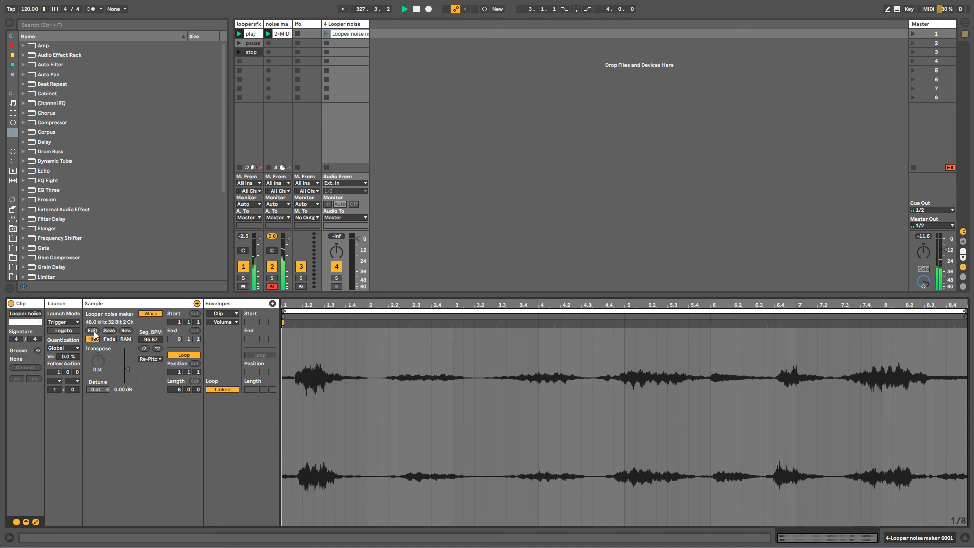
{"action": "left_click", "coordinate": [358, 345]}
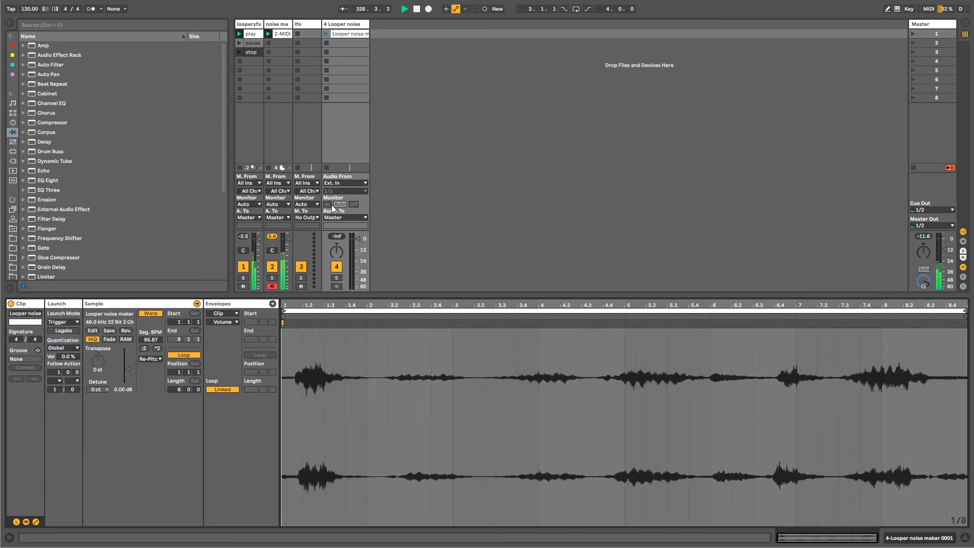
Normalize the sample to 0 dB and convert it to 8 bits with quantization processing and 1 bit white noise dithering.
{"action": "left_click", "coordinate": [82, 3]}
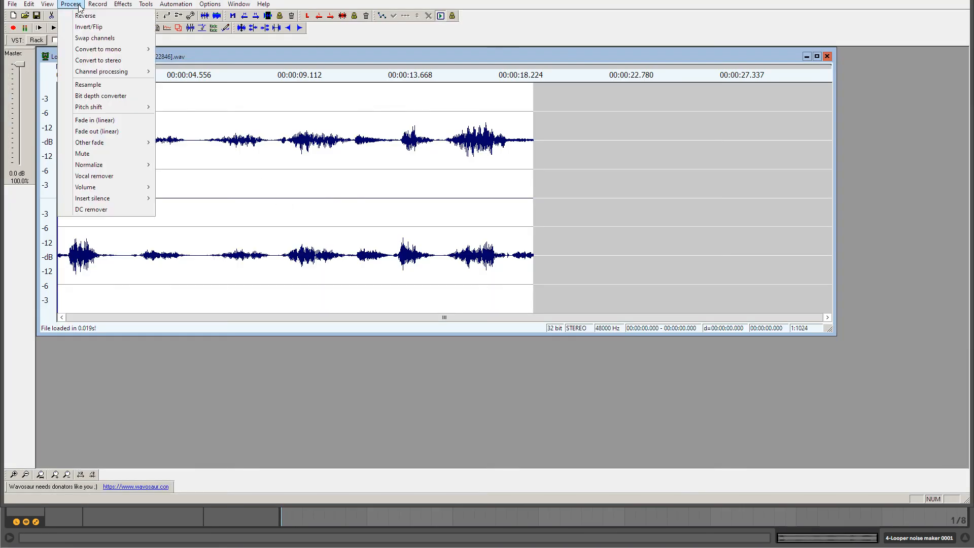
{"action": "mouse_move", "coordinate": [131, 165]}
{"action": "left_click", "coordinate": [175, 165]}
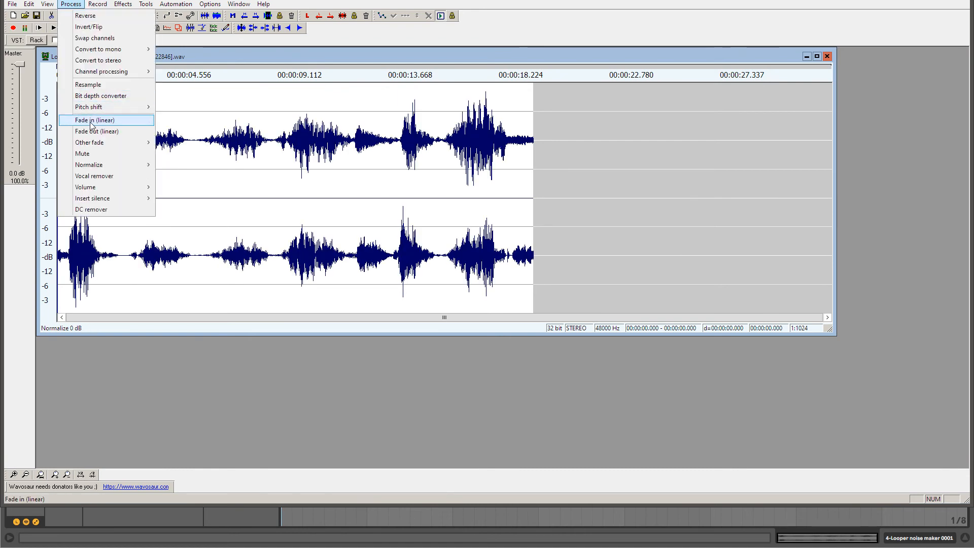
{"action": "left_click", "coordinate": [100, 95]}
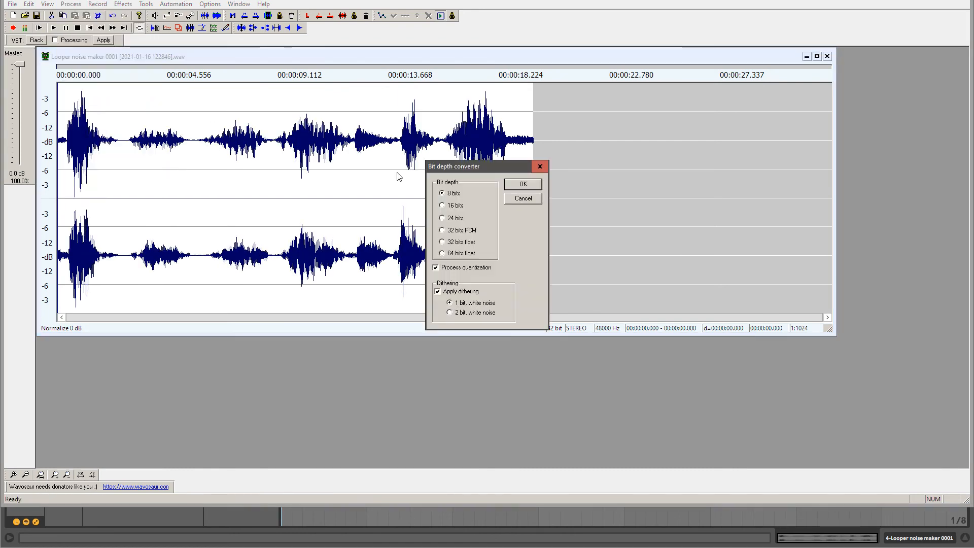
{"action": "left_click", "coordinate": [523, 184]}
Resample the sample to 16000 Hz with band limited medium interpolation and the high quality anti-aliasing filter.
{"action": "left_click", "coordinate": [100, 4]}
{"action": "mouse_move", "coordinate": [71, 4]}
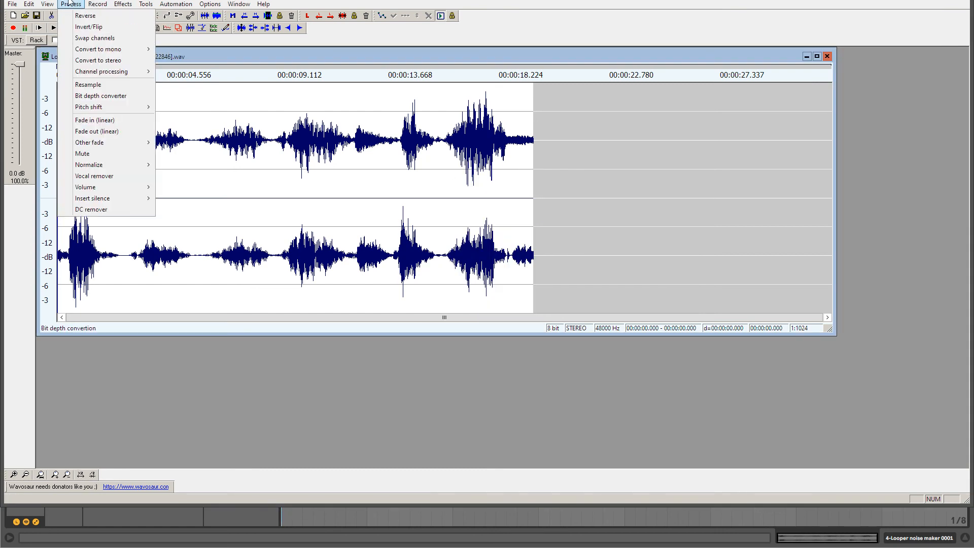
{"action": "left_click", "coordinate": [102, 107]}
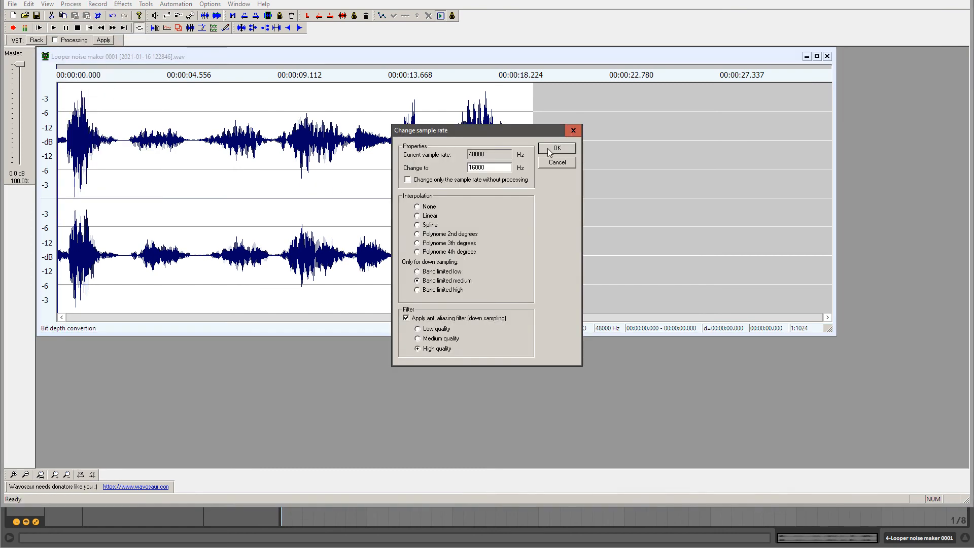
{"action": "left_click", "coordinate": [550, 151]}
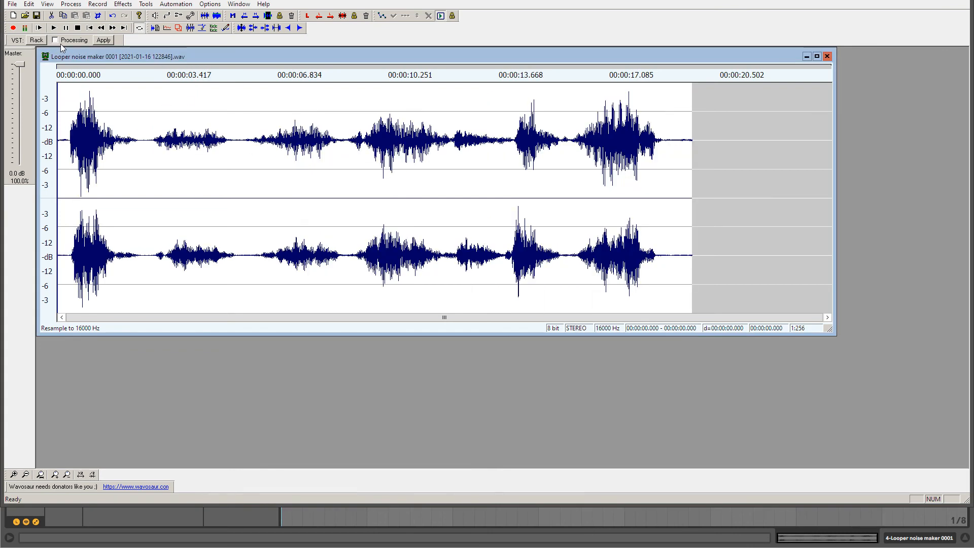
Save the processed sample as multibandktgransfxnonsense2.wav in the Samples folder and close the sample editor.
{"action": "left_click", "coordinate": [38, 15]}
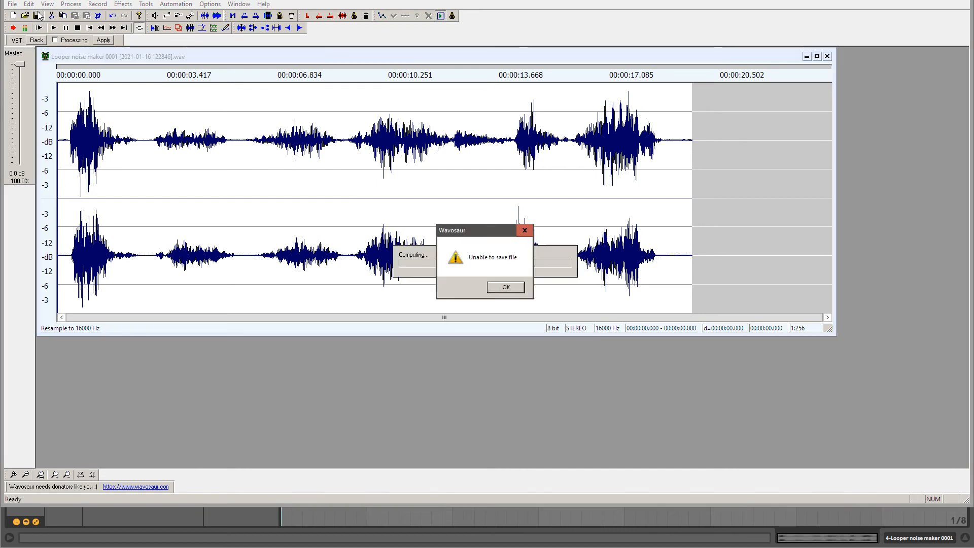
{"action": "left_click", "coordinate": [513, 289]}
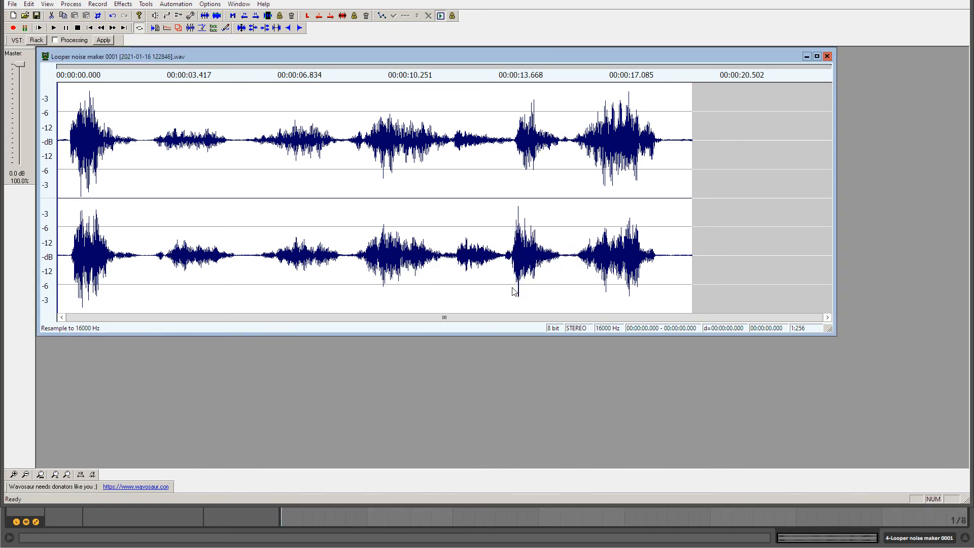
{"action": "left_click", "coordinate": [11, 5]}
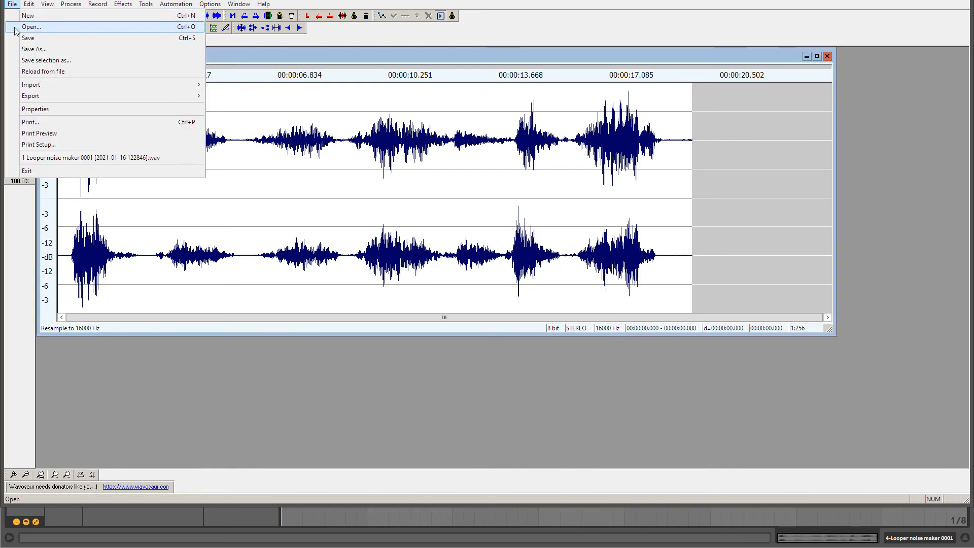
{"action": "left_click", "coordinate": [25, 48]}
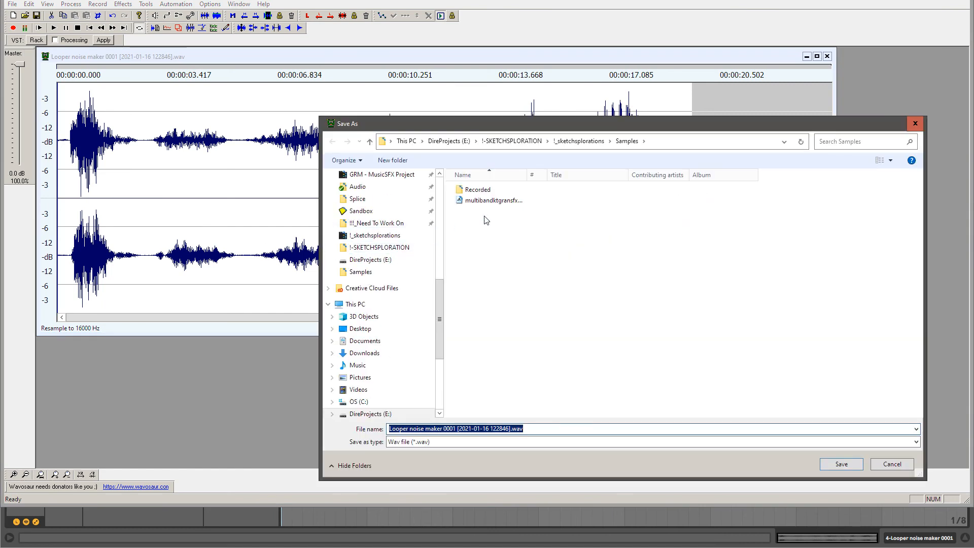
{"action": "left_click_drag", "start_coordinate": [533, 174], "coordinate": [583, 175]}
{"action": "left_click", "coordinate": [510, 200]}
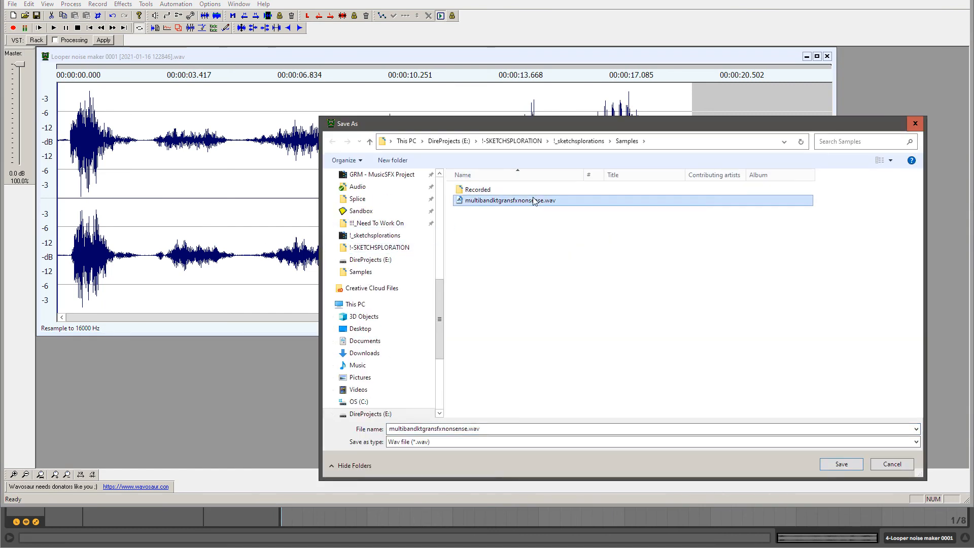
{"action": "left_click", "coordinate": [497, 431]}
{"action": "key", "text": "End"}
{"action": "key", "text": "Left"}
{"action": "key", "text": "Left"}
{"action": "key", "text": "Left"}
{"action": "key", "text": "Left"}
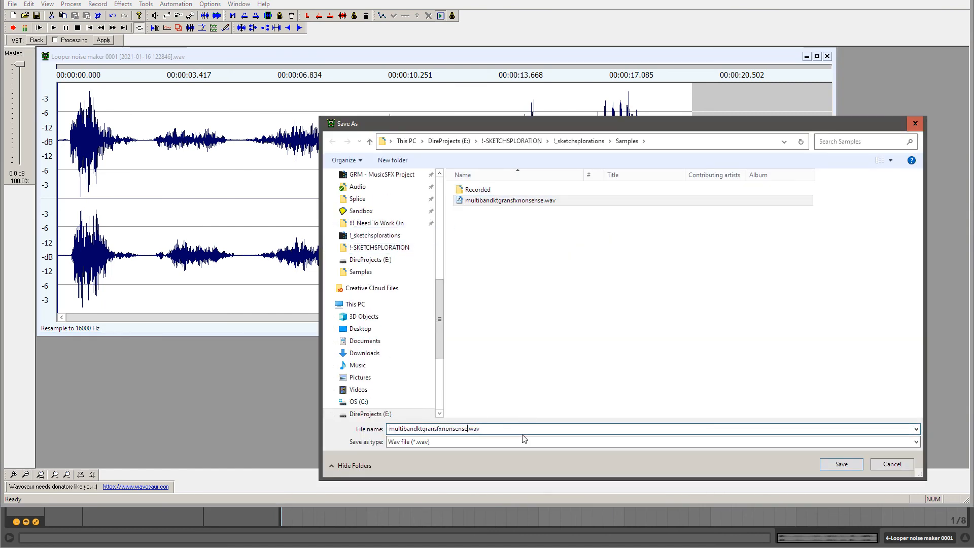
{"action": "type", "text": "2"}
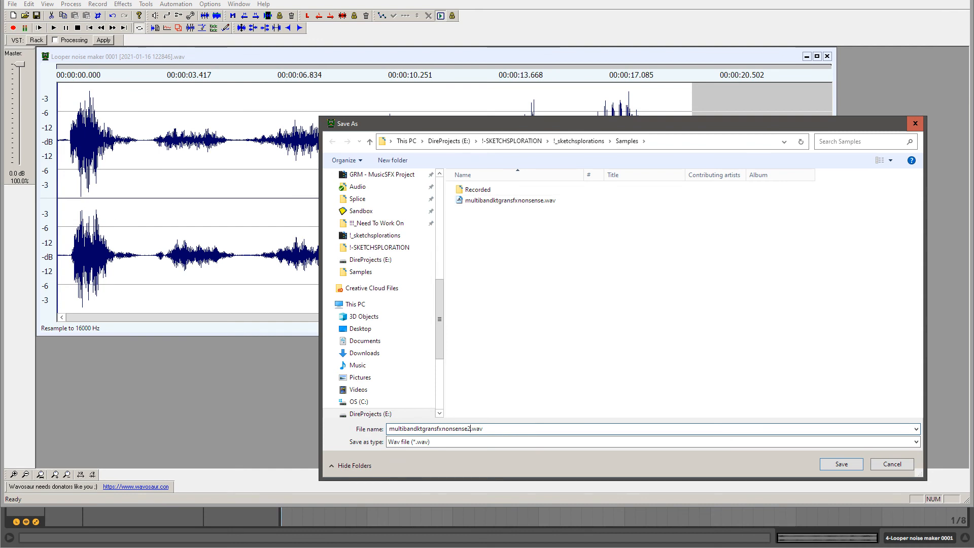
{"action": "left_click", "coordinate": [841, 464]}
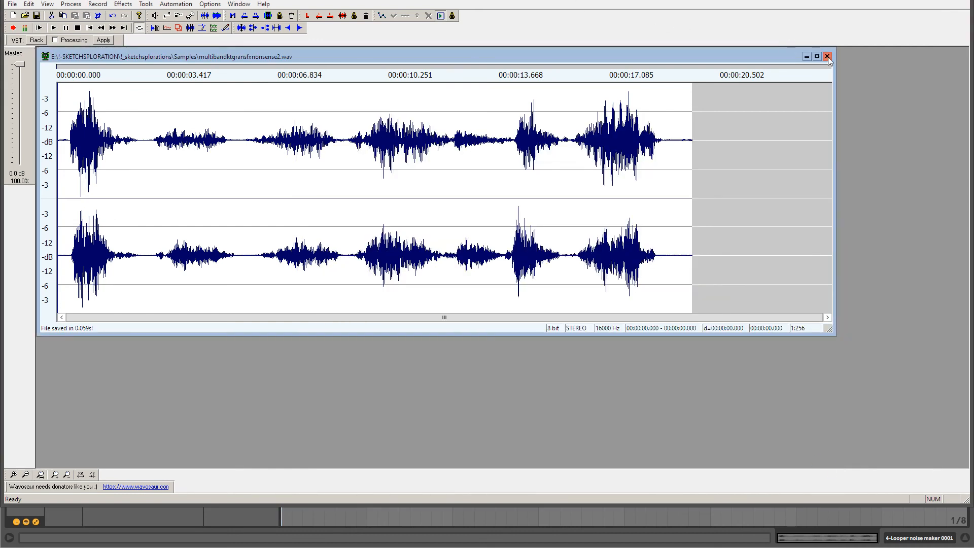
{"action": "left_click", "coordinate": [827, 57]}
{"action": "left_click", "coordinate": [947, 1]}
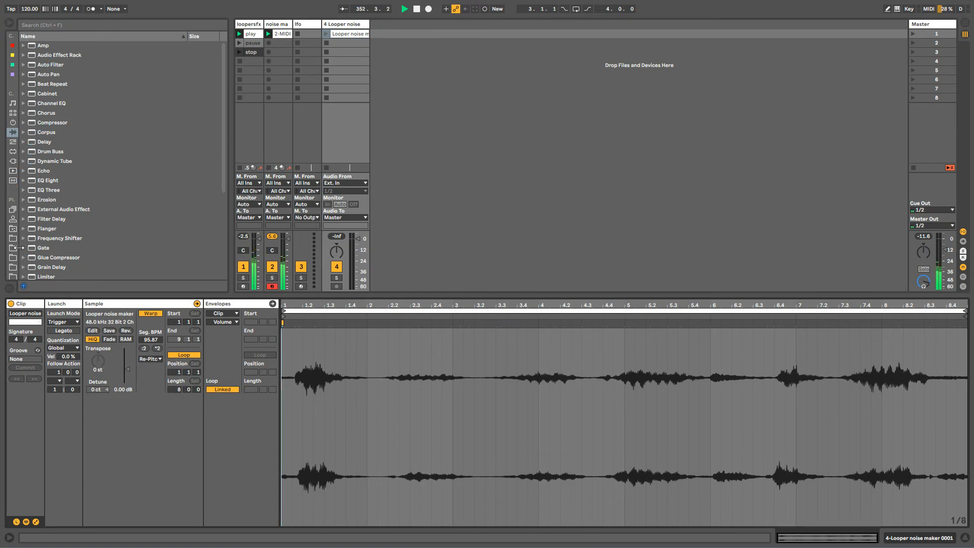
Replace the recorded clip on the new audio track with multibandktgransfxnonsense2.wav from the project's Samples folder.
{"action": "left_click", "coordinate": [14, 229]}
{"action": "left_click", "coordinate": [349, 35]}
{"action": "key", "text": "Delete"}
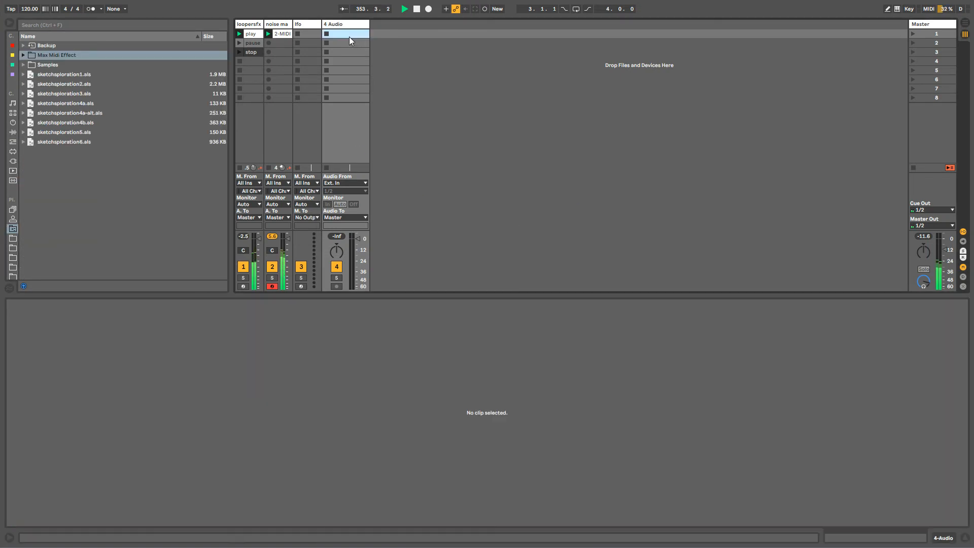
{"action": "left_click", "coordinate": [24, 65]}
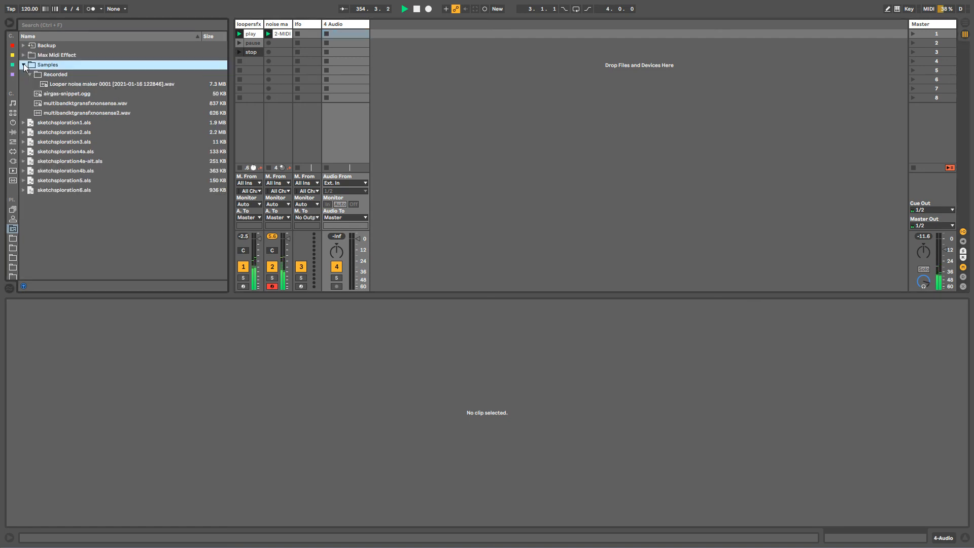
{"action": "left_click_drag", "start_coordinate": [87, 114], "coordinate": [355, 35]}
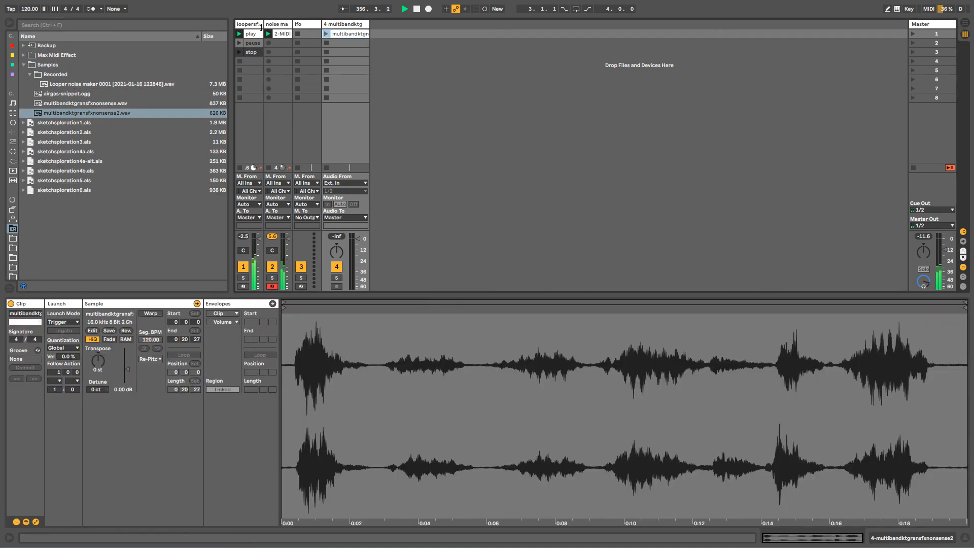
Duplicate the loopersfx track and select the devices in the duplicate's effect chain.
{"action": "left_click", "coordinate": [249, 26]}
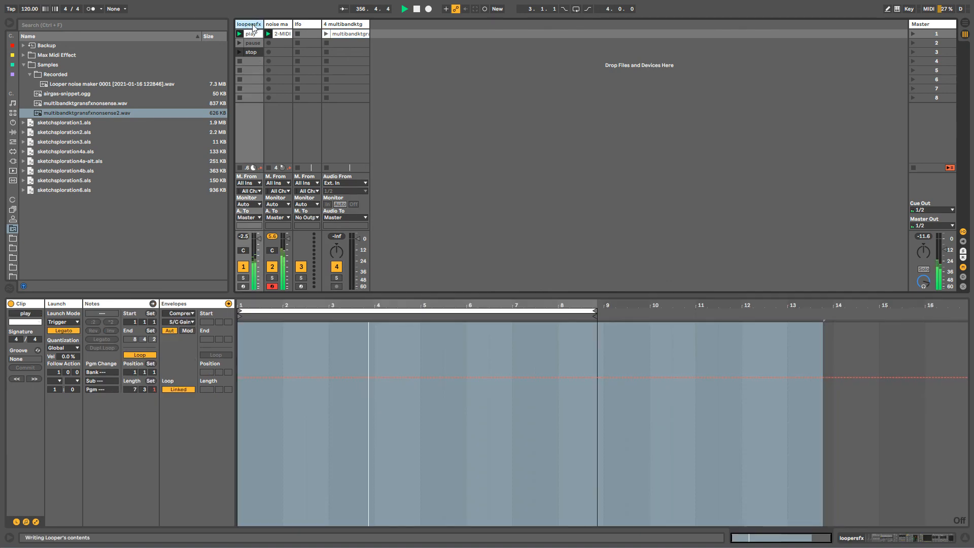
{"action": "key", "text": "ctrl+d"}
{"action": "left_click", "coordinate": [270, 25]}
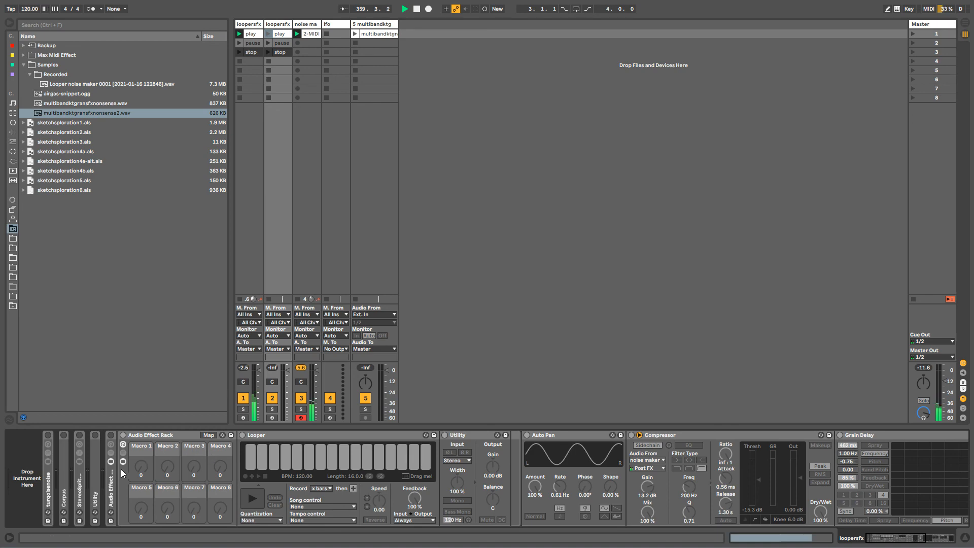
{"action": "left_click", "coordinate": [49, 478]}
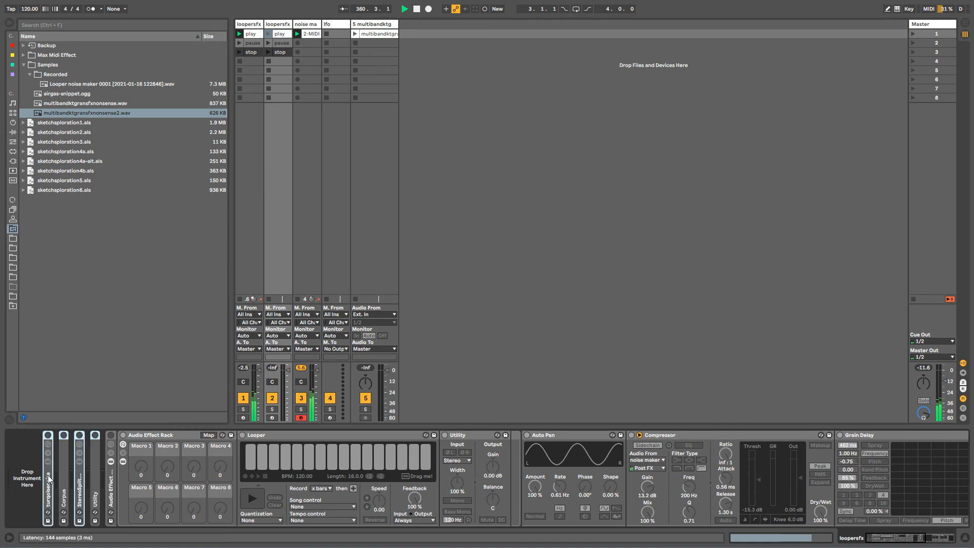
{"action": "scroll", "coordinate": [49, 479], "scroll_direction": "right", "scroll_amount": 3}
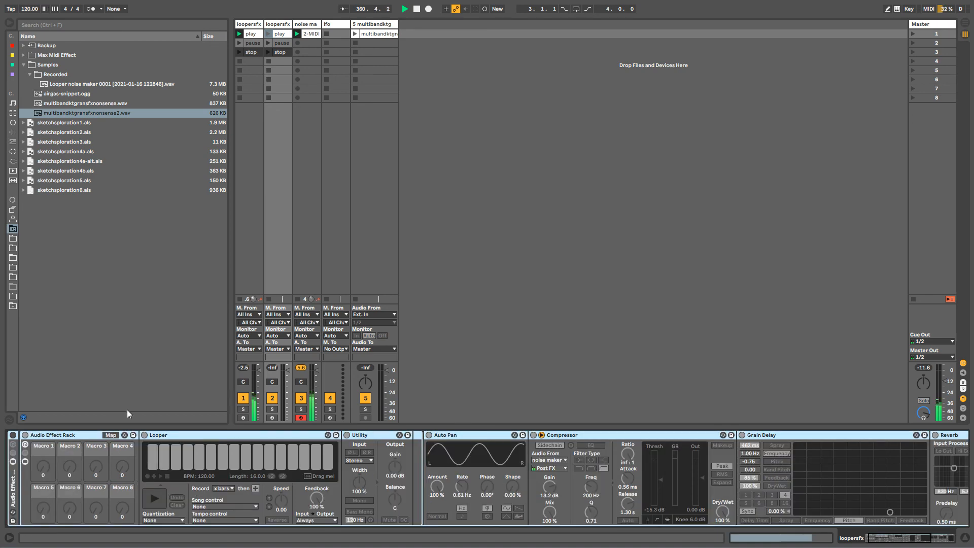
Load the multibandktgransfxnonsense2 clip into the Looper of the duplicated loopersfx track.
{"action": "left_click", "coordinate": [373, 34]}
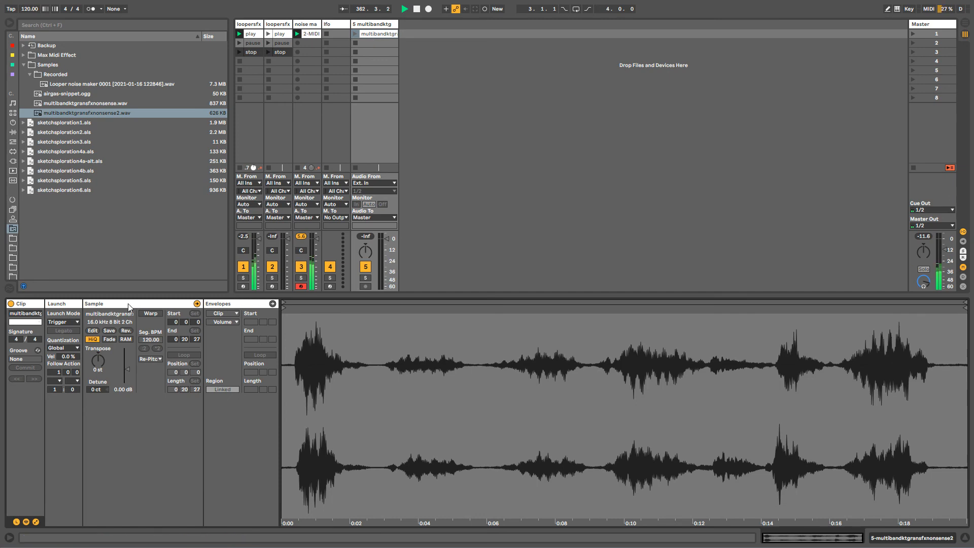
{"action": "left_click", "coordinate": [272, 33]}
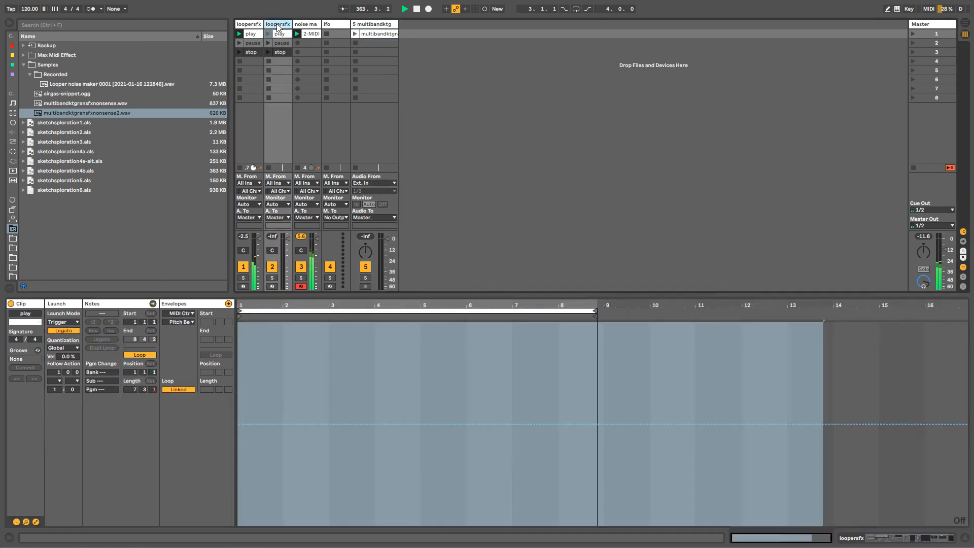
{"action": "left_click", "coordinate": [278, 24]}
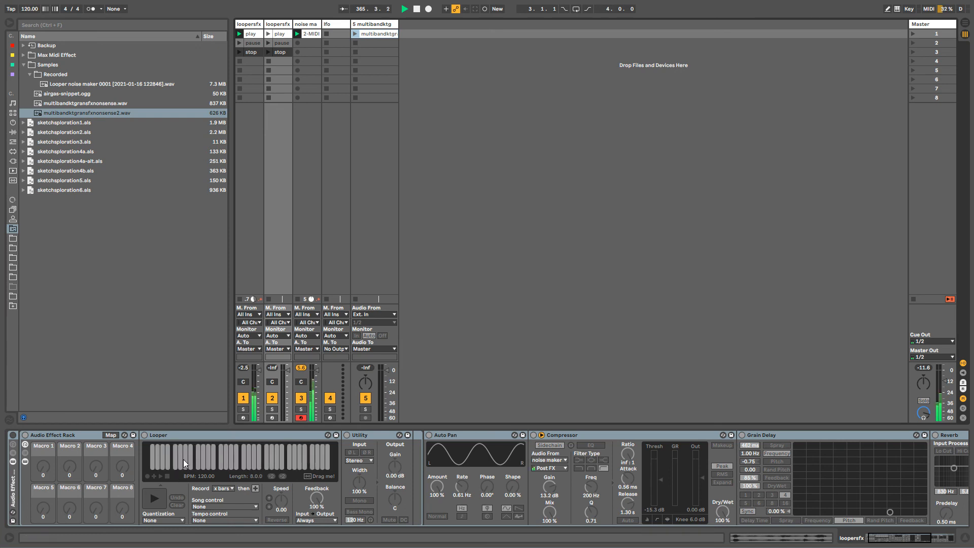
Launch the play clip on the duplicated loopersfx track and show the original loopersfx track's devices for comparison.
{"action": "left_click", "coordinate": [269, 34]}
{"action": "left_click", "coordinate": [283, 25]}
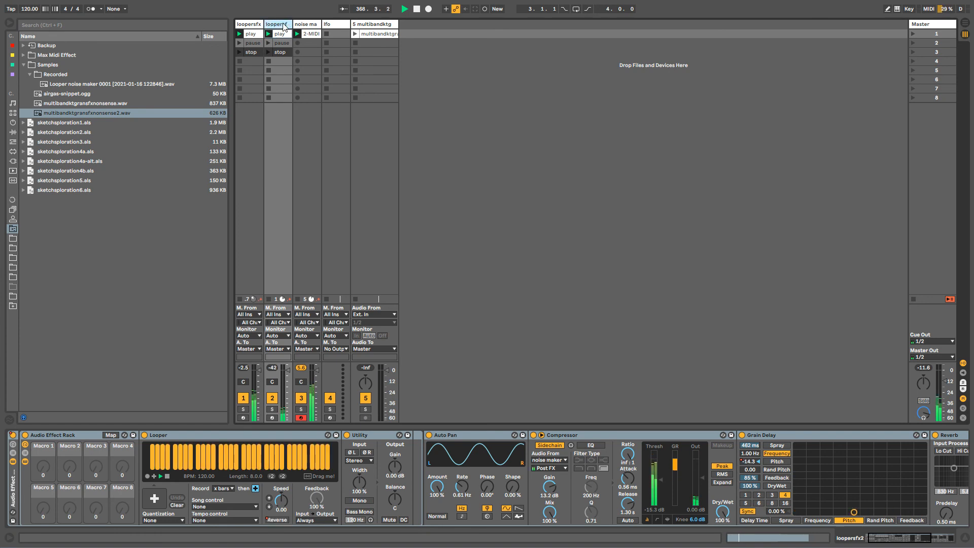
{"action": "left_click", "coordinate": [259, 26], "text": "shift"}
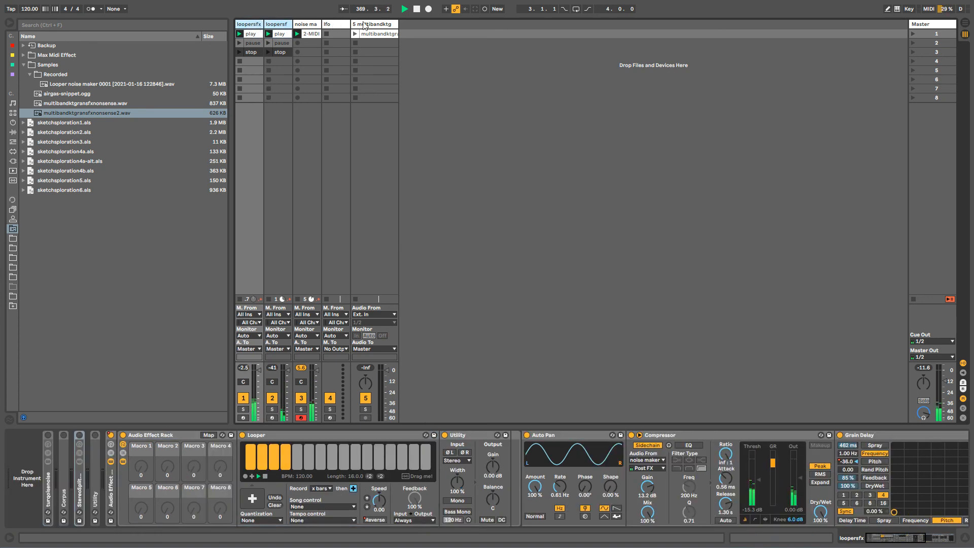
Delete the multibandktgransfxnonsense audio track and move the recorded Looper noise maker 0001 sample to the trash.
{"action": "left_click", "coordinate": [365, 25]}
{"action": "key", "text": "Delete"}
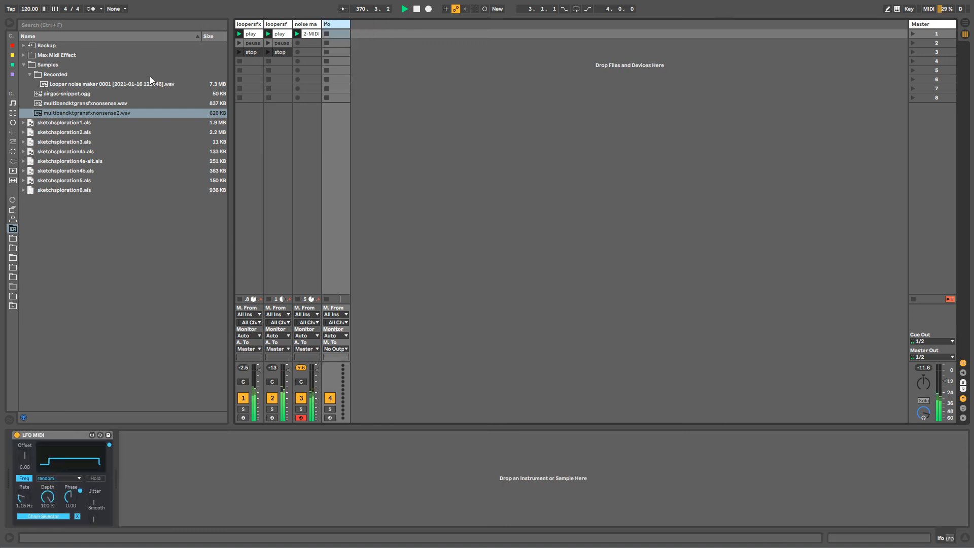
{"action": "right_click", "coordinate": [133, 87]}
{"action": "left_click", "coordinate": [140, 91]}
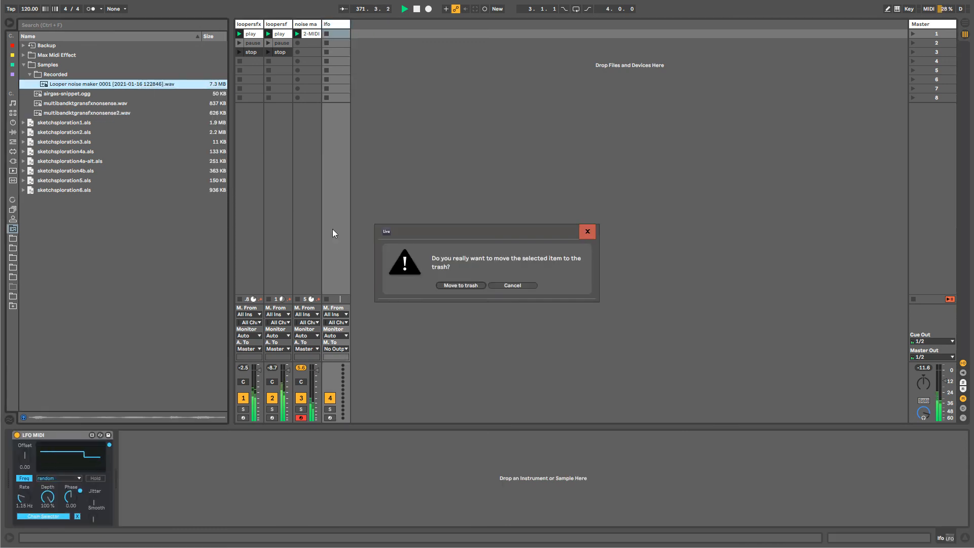
{"action": "left_click", "coordinate": [458, 285]}
Remove the Looper from the end of the noise maker track and reset the final Utility's gain to 0.00 dB.
{"action": "key", "text": "Left"}
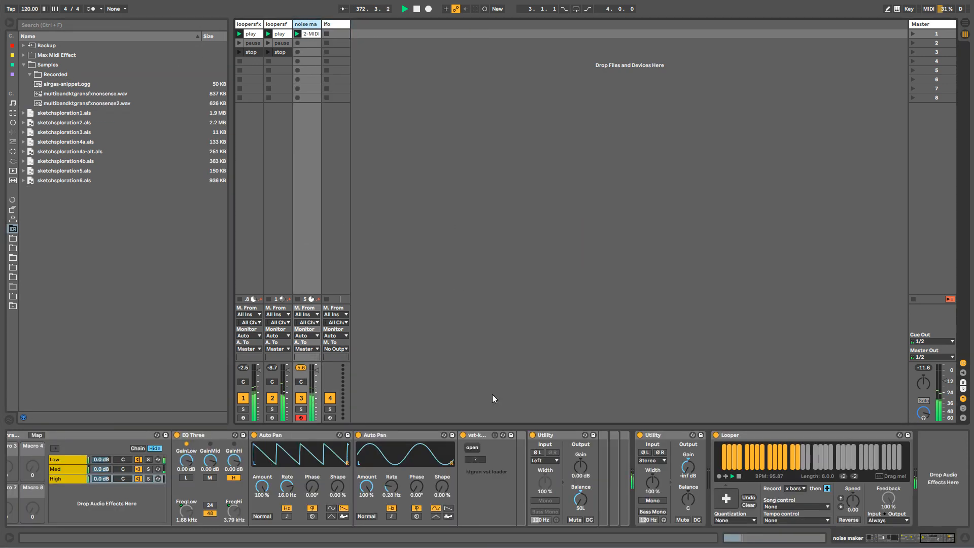
{"action": "left_click", "coordinate": [735, 435]}
{"action": "key", "text": "Delete"}
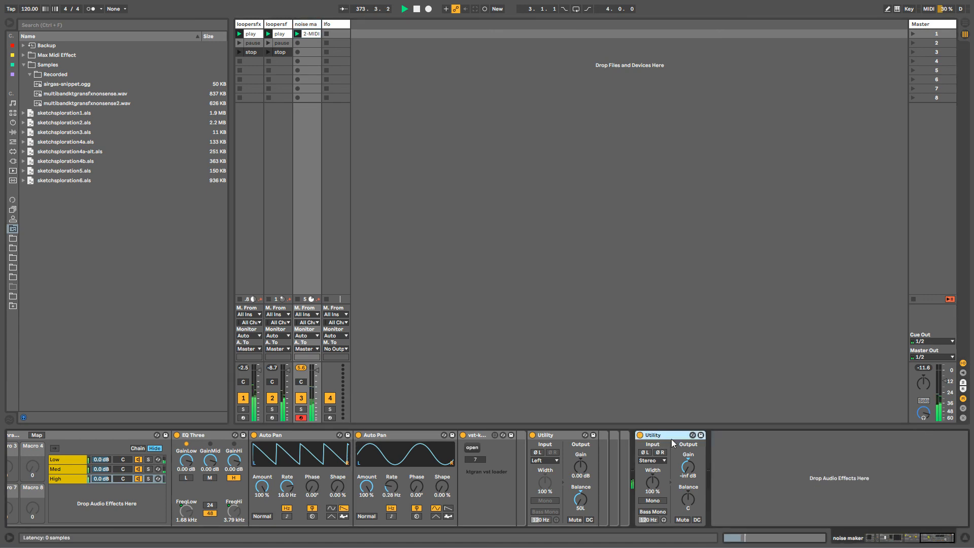
{"action": "left_click", "coordinate": [685, 475]}
{"action": "key", "text": "Delete"}
Delete the ktgran VST loader from the High, Med and Low bands of the multiband rack in the L chain.
{"action": "left_click_drag", "start_coordinate": [916, 539], "coordinate": [899, 538]}
{"action": "left_click", "coordinate": [446, 435]}
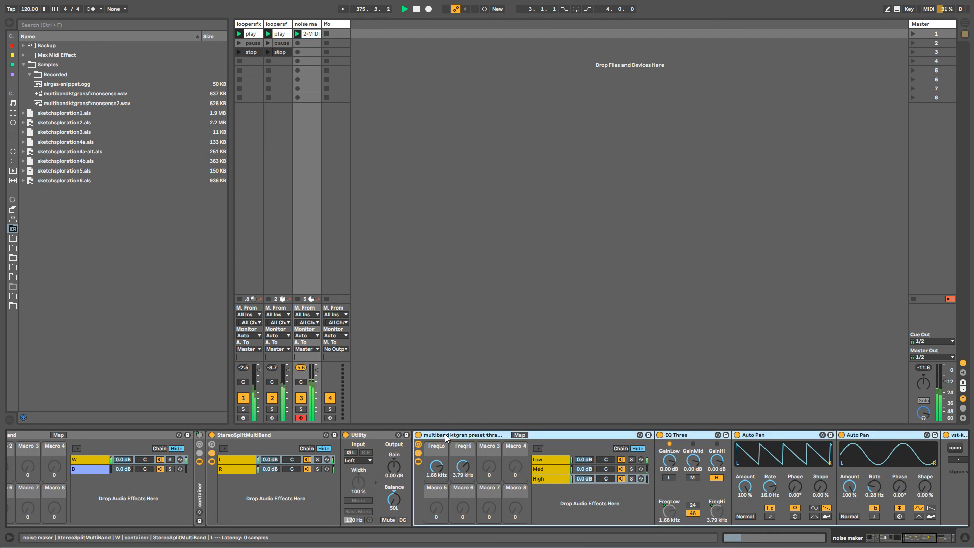
{"action": "left_click_drag", "start_coordinate": [911, 539], "coordinate": [922, 540]}
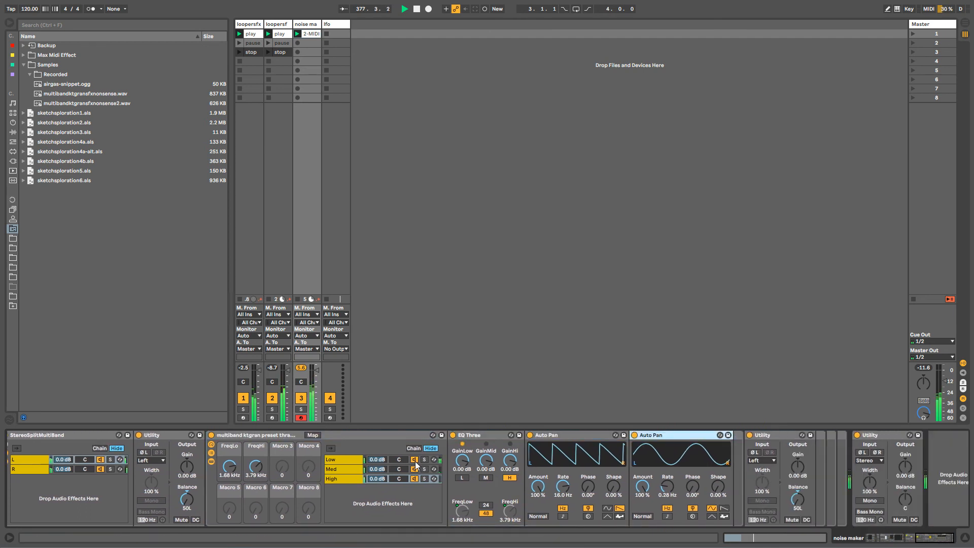
{"action": "left_click", "coordinate": [346, 472]}
{"action": "left_click", "coordinate": [754, 435]}
{"action": "key", "text": "Delete"}
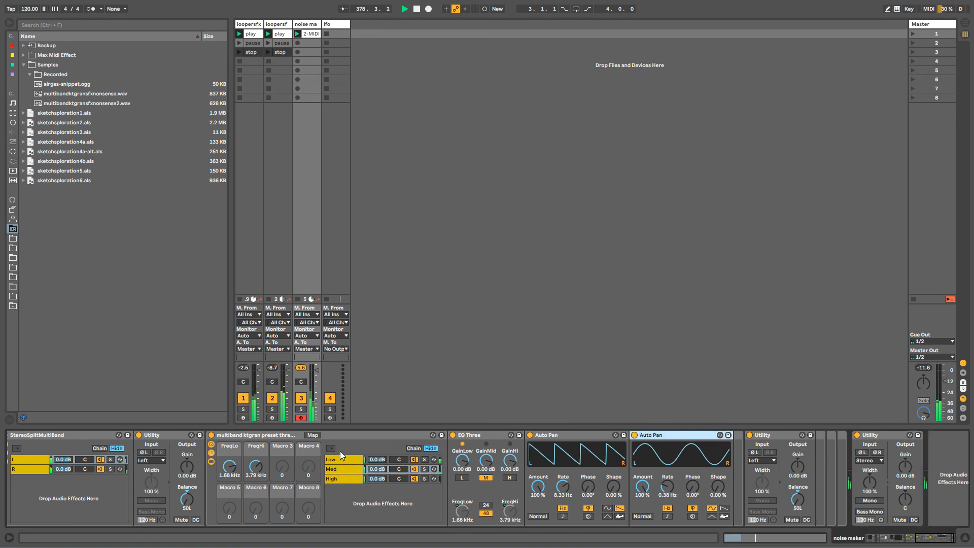
{"action": "left_click", "coordinate": [339, 459]}
{"action": "left_click", "coordinate": [761, 435]}
{"action": "key", "text": "Delete"}
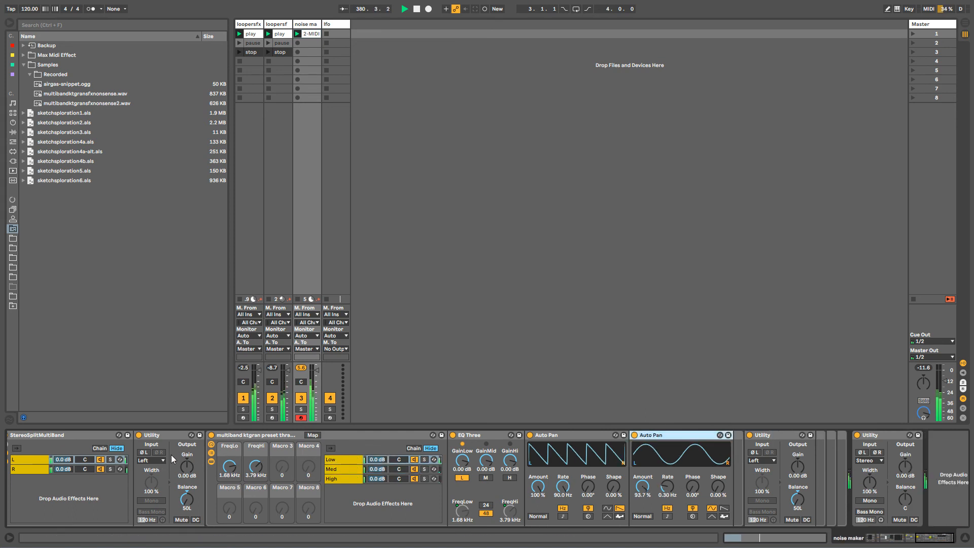
Delete the ktgran VST loader from the Low, Med and High bands of the multiband rack in the R chain.
{"action": "left_click", "coordinate": [307, 445]}
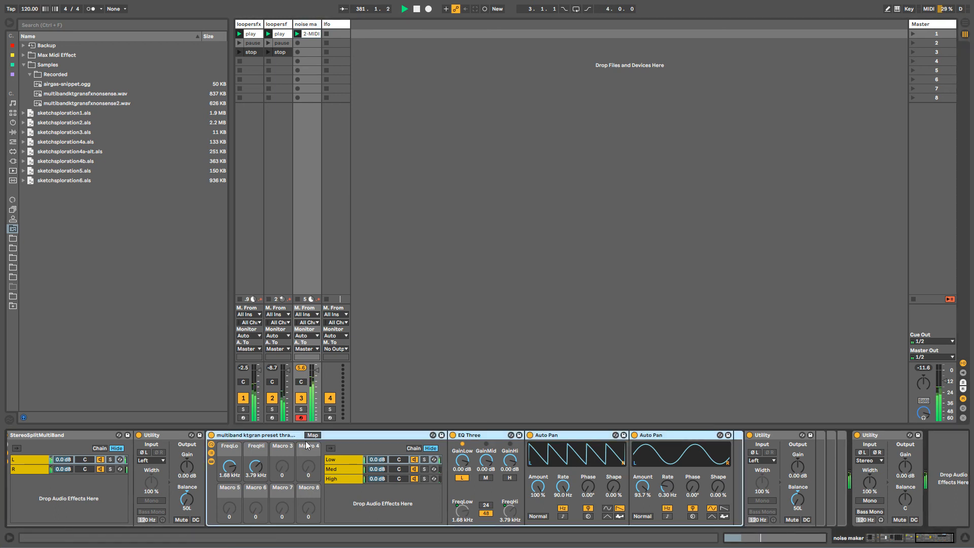
{"action": "left_click", "coordinate": [934, 536]}
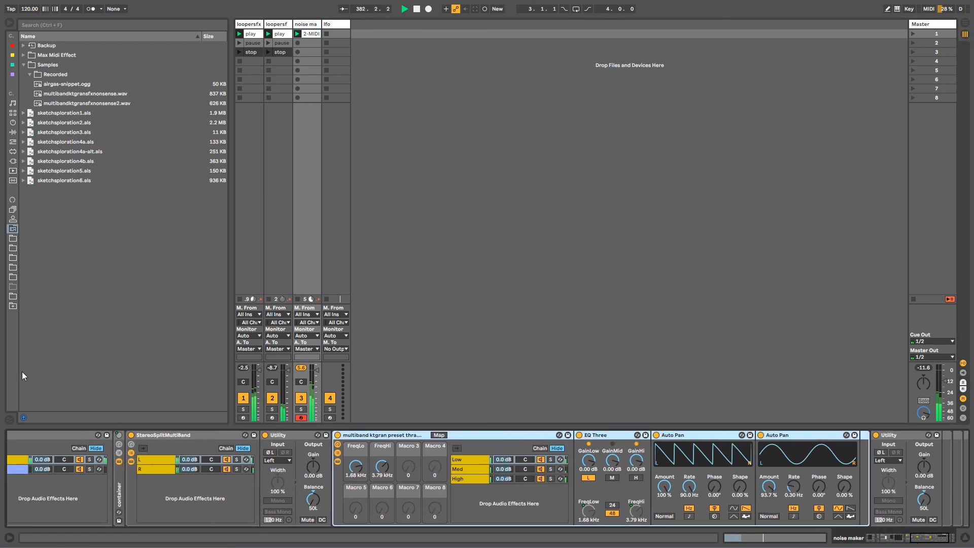
{"action": "left_click", "coordinate": [154, 470]}
{"action": "left_click", "coordinate": [879, 435]}
{"action": "key", "text": "Delete"}
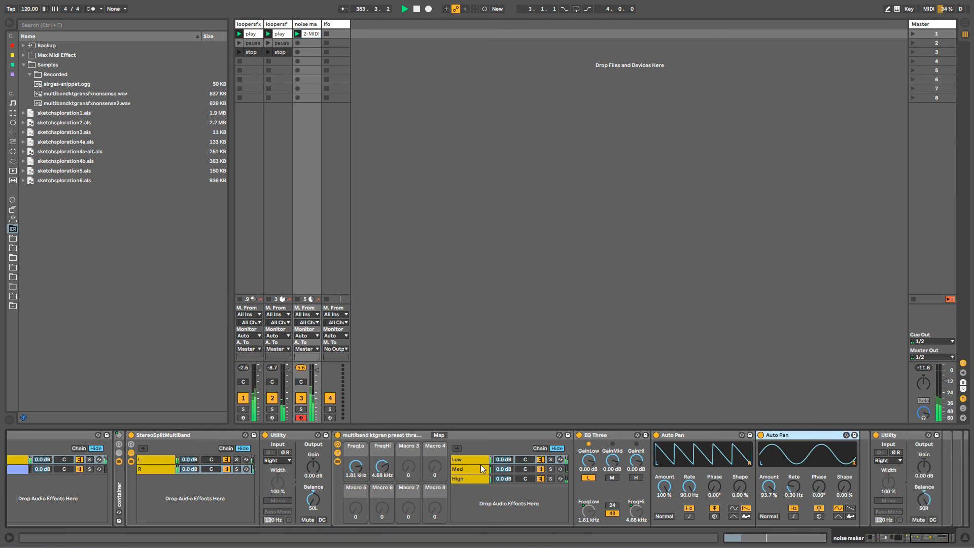
{"action": "left_click", "coordinate": [466, 469]}
{"action": "left_click", "coordinate": [879, 436]}
{"action": "key", "text": "Delete"}
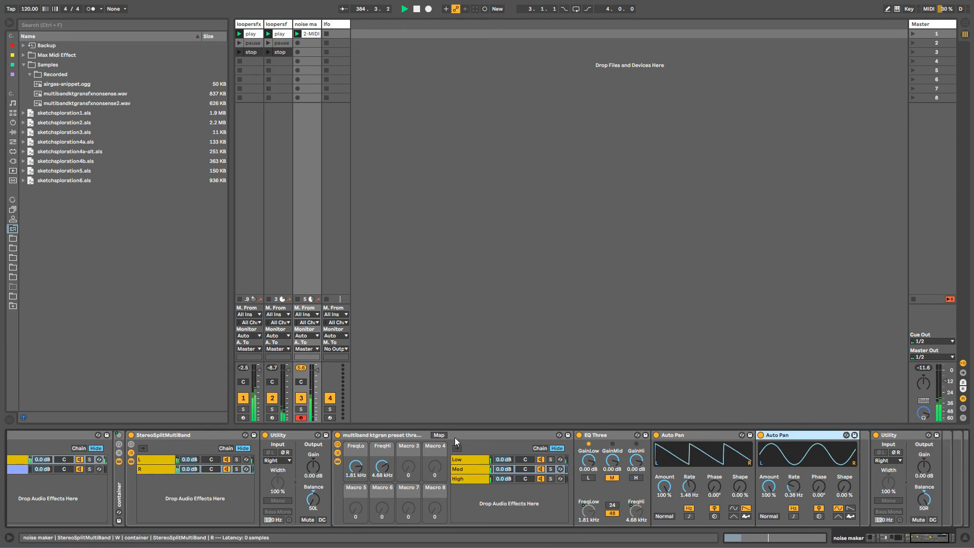
{"action": "left_click", "coordinate": [467, 479]}
{"action": "left_click", "coordinate": [885, 435]}
{"action": "key", "text": "Delete"}
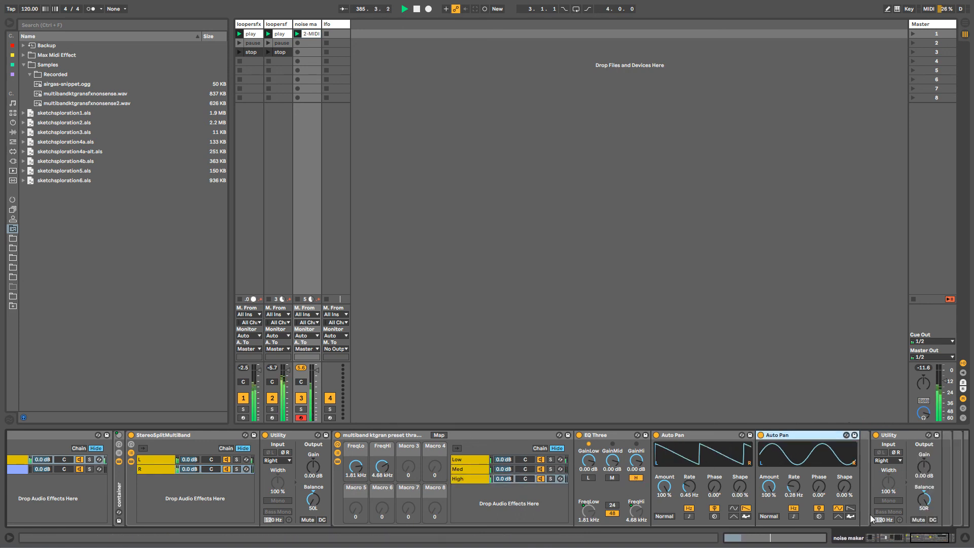
Set the balance of the Utility ahead of the multiband rack in the noise maker's R chain to 50R.
{"action": "left_click", "coordinate": [924, 541]}
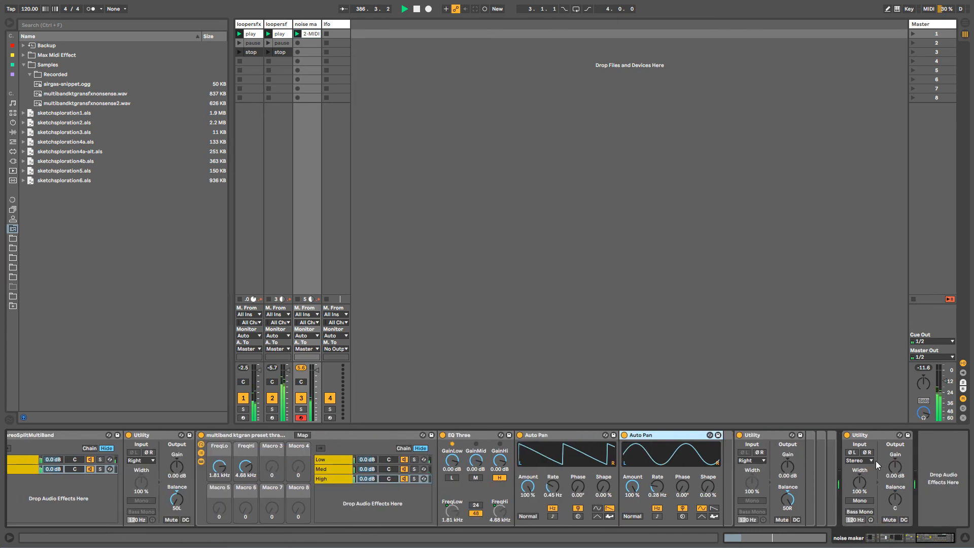
{"action": "left_click", "coordinate": [308, 25]}
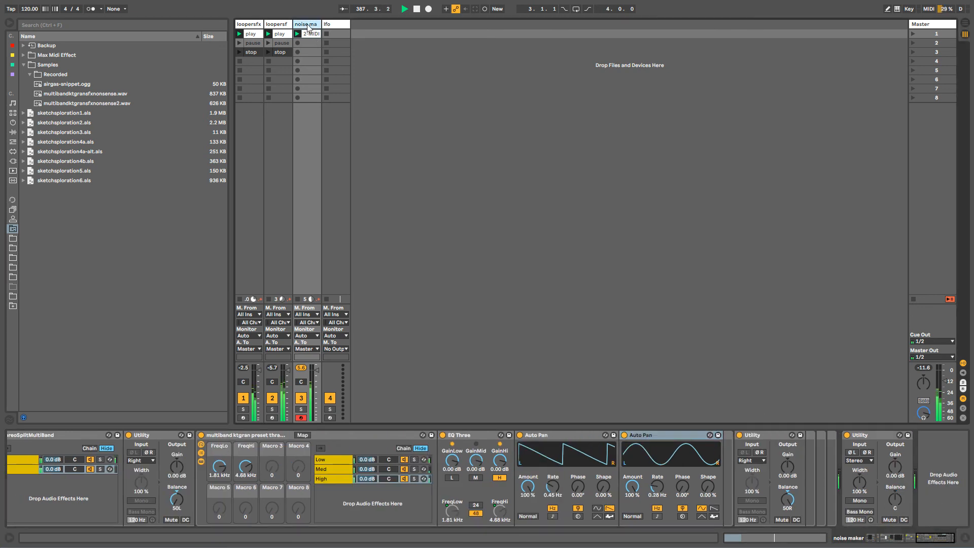
{"action": "left_click", "coordinate": [923, 537]}
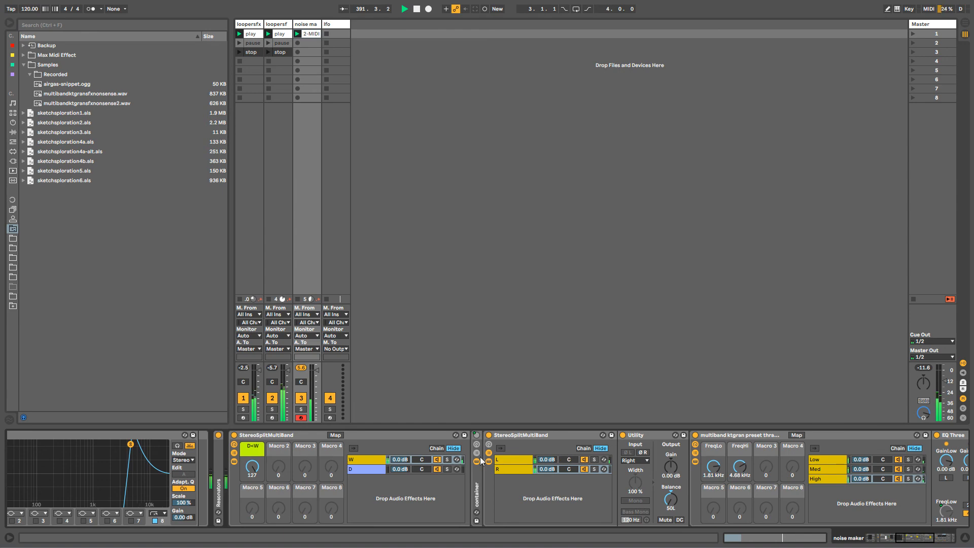
{"action": "mouse_move", "coordinate": [921, 539]}
{"action": "left_mouse_down"}
{"action": "mouse_move", "coordinate": [953, 537]}
{"action": "mouse_move", "coordinate": [911, 542]}
{"action": "left_mouse_up"}
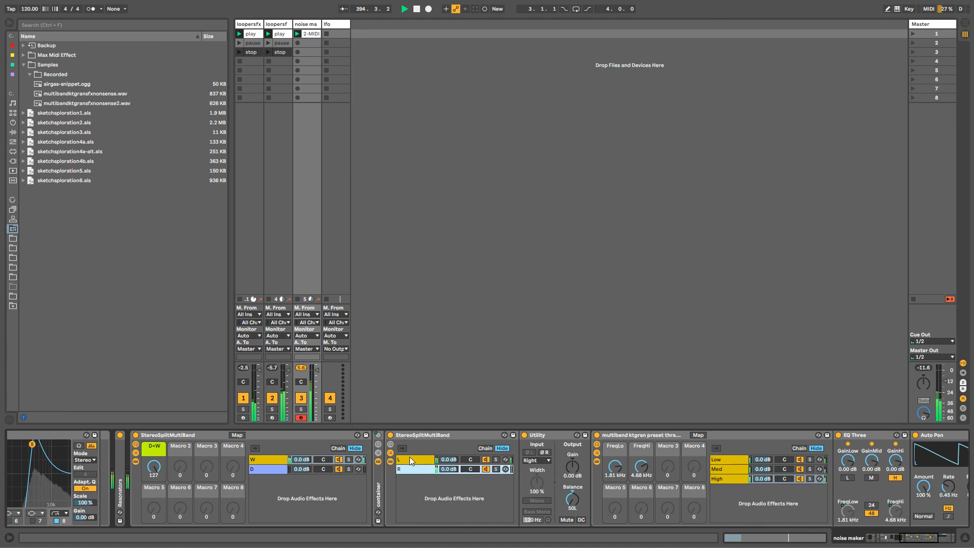
{"action": "left_click", "coordinate": [415, 460]}
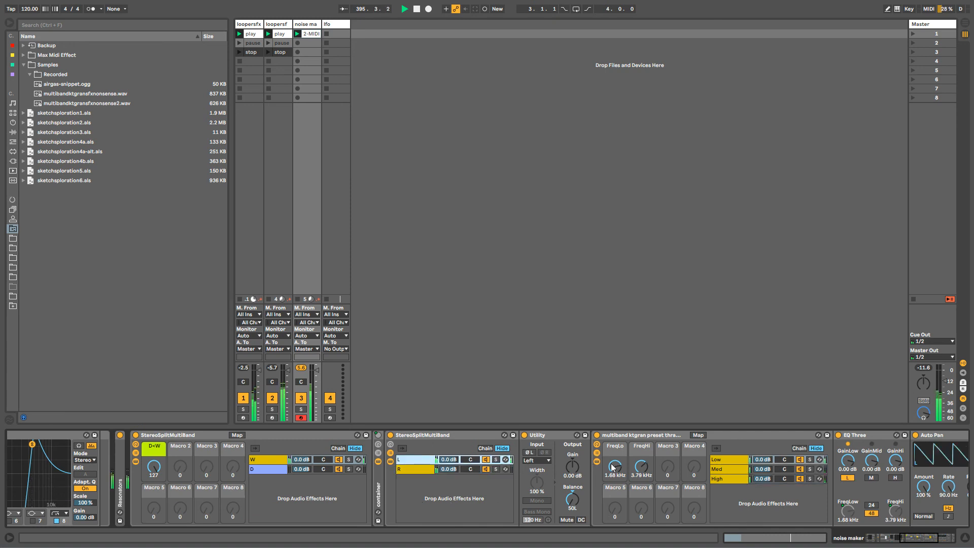
{"action": "left_click", "coordinate": [733, 466]}
{"action": "left_click", "coordinate": [725, 478]}
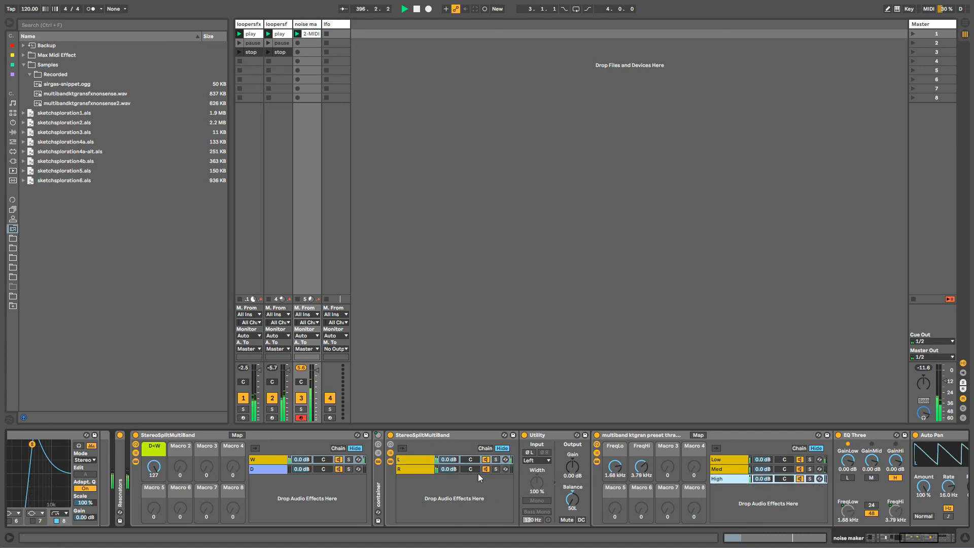
{"action": "left_click", "coordinate": [417, 467]}
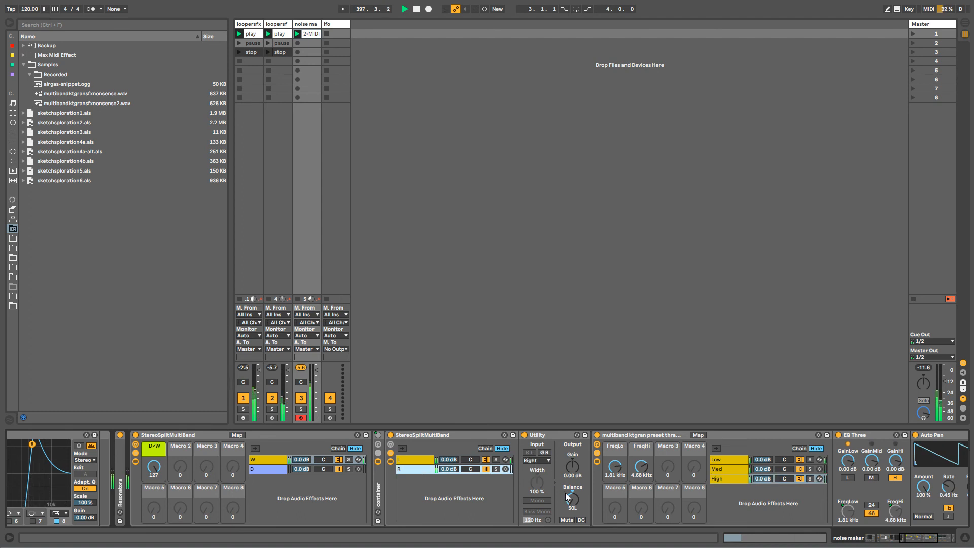
{"action": "left_click_drag", "start_coordinate": [571, 500], "coordinate": [571, 480]}
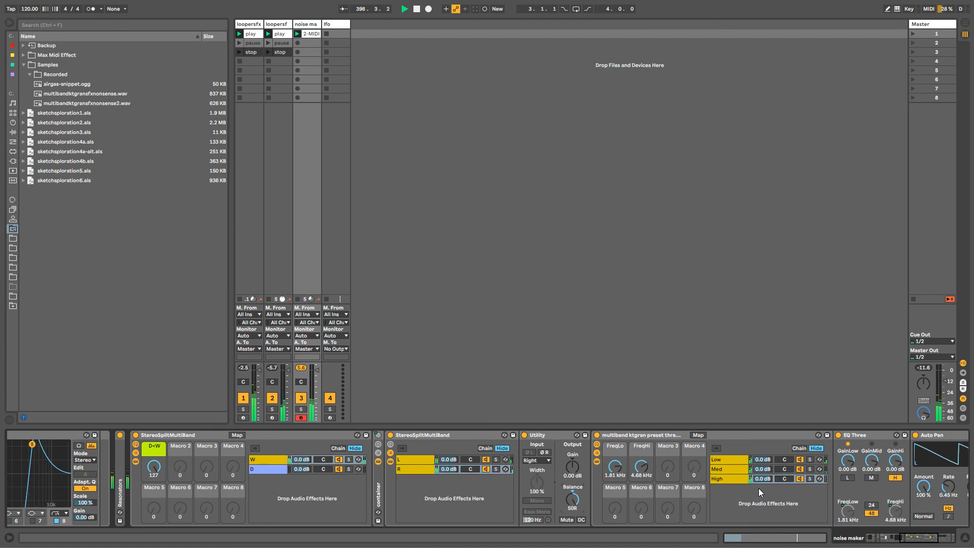
In the R chain's High band, set the second Auto Pan's rate to 0.17 Hz, and adjust the first one's rate with a sine waveform.
{"action": "left_click_drag", "start_coordinate": [909, 539], "coordinate": [939, 541]}
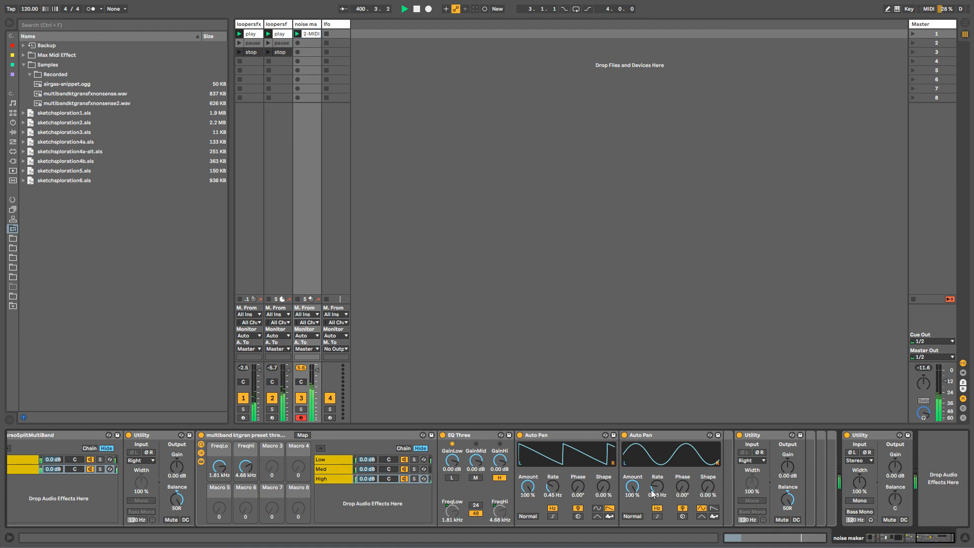
{"action": "left_click_drag", "start_coordinate": [653, 491], "coordinate": [635, 494]}
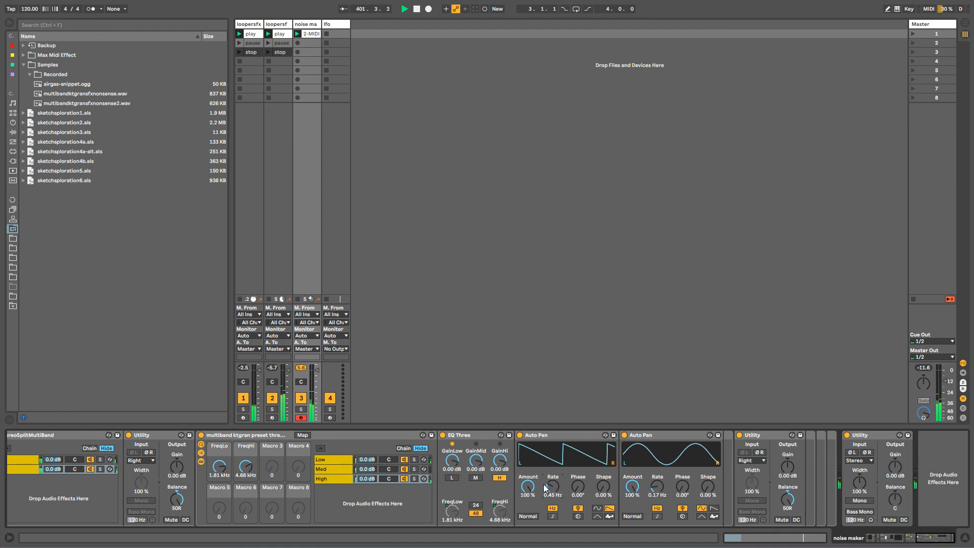
{"action": "left_click_drag", "start_coordinate": [545, 488], "coordinate": [552, 472]}
{"action": "left_click", "coordinate": [597, 507]}
In the R chain's Med band, give the first Auto Pan a sine waveform at 0.43 Hz and lower the second one's rate.
{"action": "left_click", "coordinate": [315, 469]}
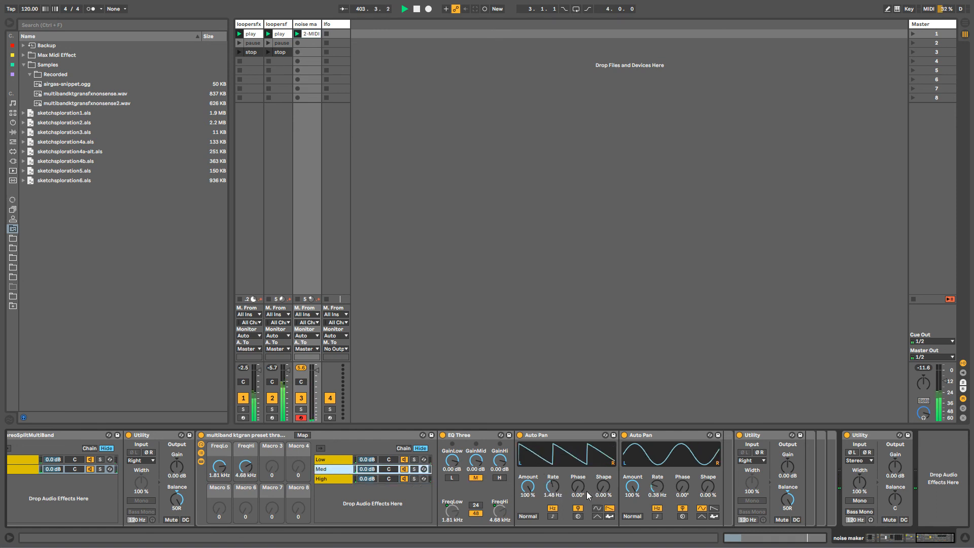
{"action": "left_click", "coordinate": [597, 508]}
{"action": "scroll", "coordinate": [553, 487], "scroll_direction": "down", "scroll_amount": 5}
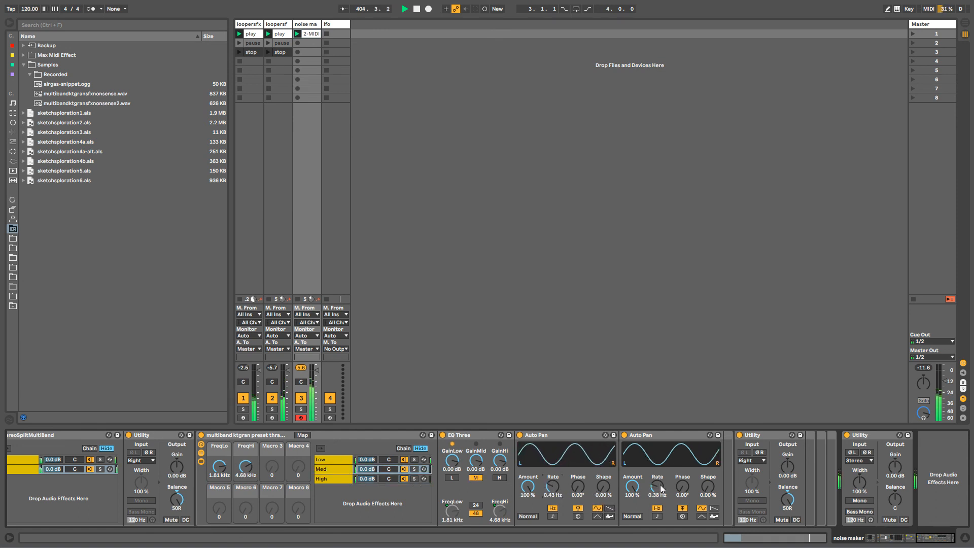
{"action": "scroll", "coordinate": [660, 488], "scroll_direction": "down", "scroll_amount": 3}
In the R chain's Low band, set the first Auto Pan to a sine waveform at 0.26 Hz and the second to 0.65 Hz.
{"action": "left_click", "coordinate": [329, 460]}
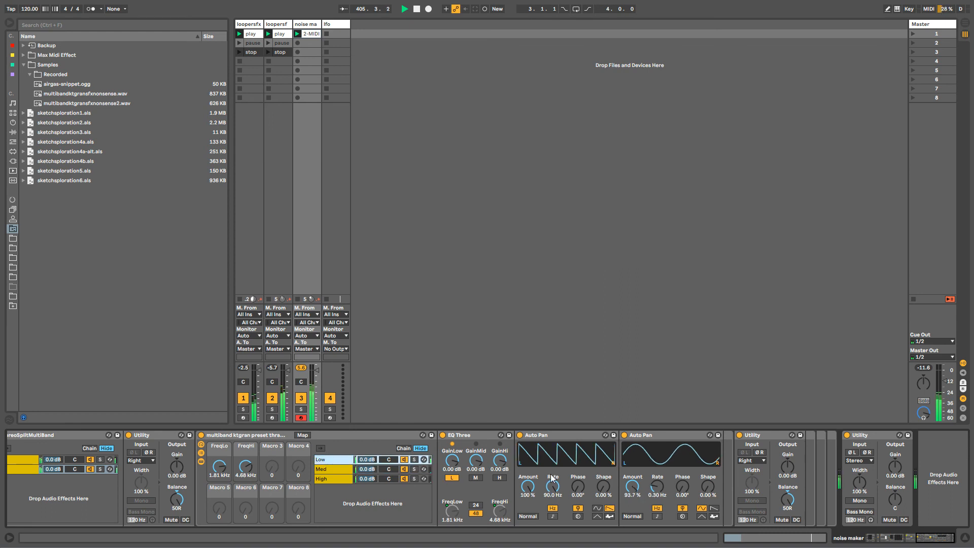
{"action": "left_click", "coordinate": [597, 509]}
{"action": "scroll", "coordinate": [553, 487], "scroll_direction": "down", "scroll_amount": 10}
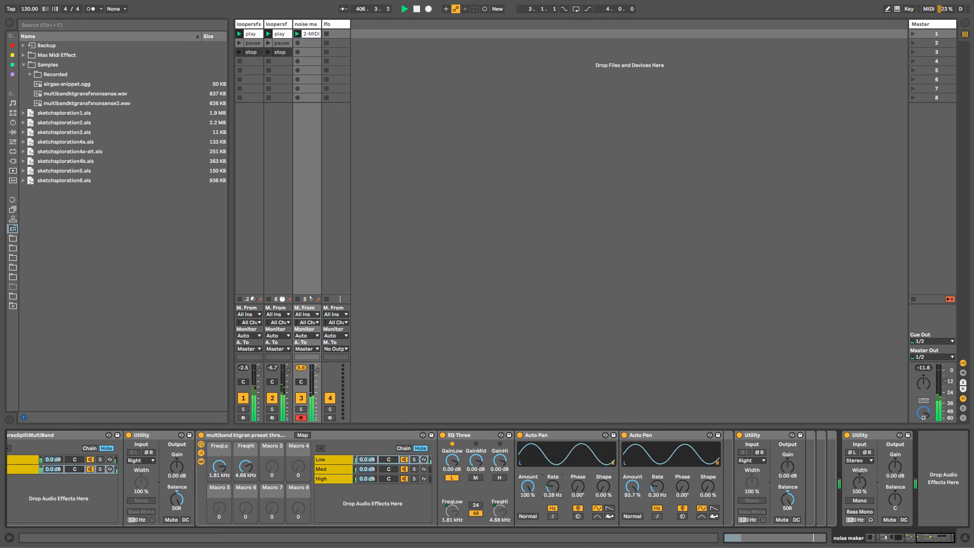
{"action": "scroll", "coordinate": [658, 487], "scroll_direction": "up", "scroll_amount": 2}
{"action": "scroll", "coordinate": [658, 487], "scroll_direction": "up", "scroll_amount": 3}
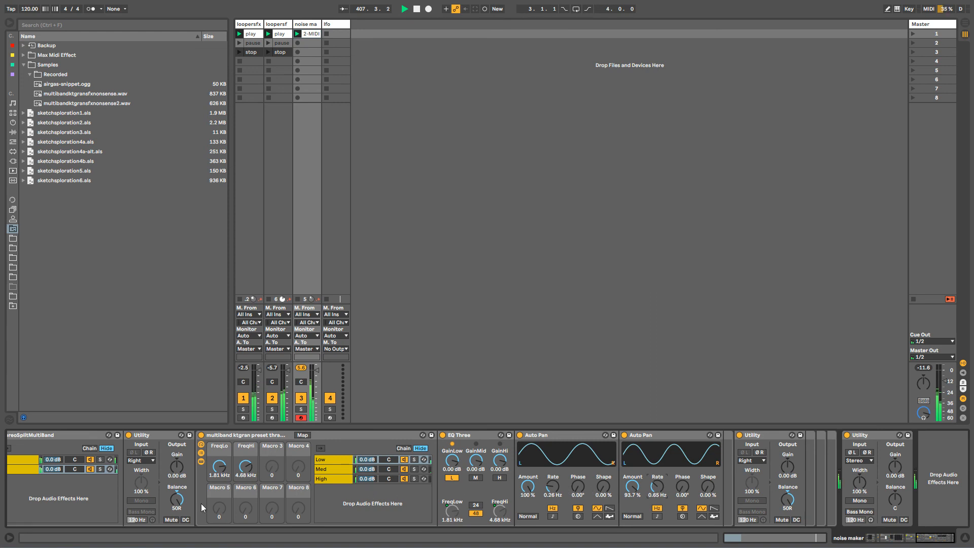
In the L chain's High band, set the first Auto Pan to a sine waveform with a rate of 0.22 Hz.
{"action": "left_click", "coordinate": [77, 459]}
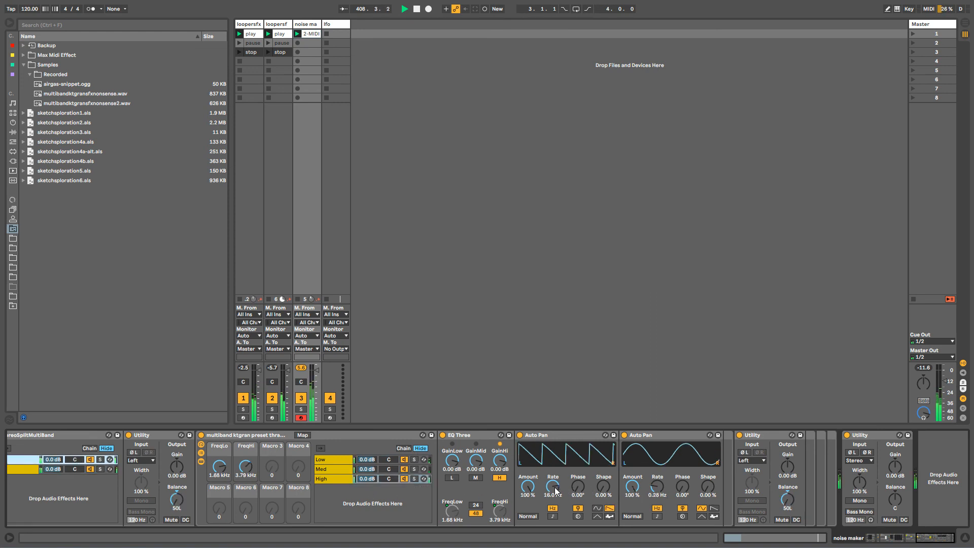
{"action": "scroll", "coordinate": [553, 487], "scroll_direction": "down", "scroll_amount": 5}
{"action": "left_click", "coordinate": [597, 508]}
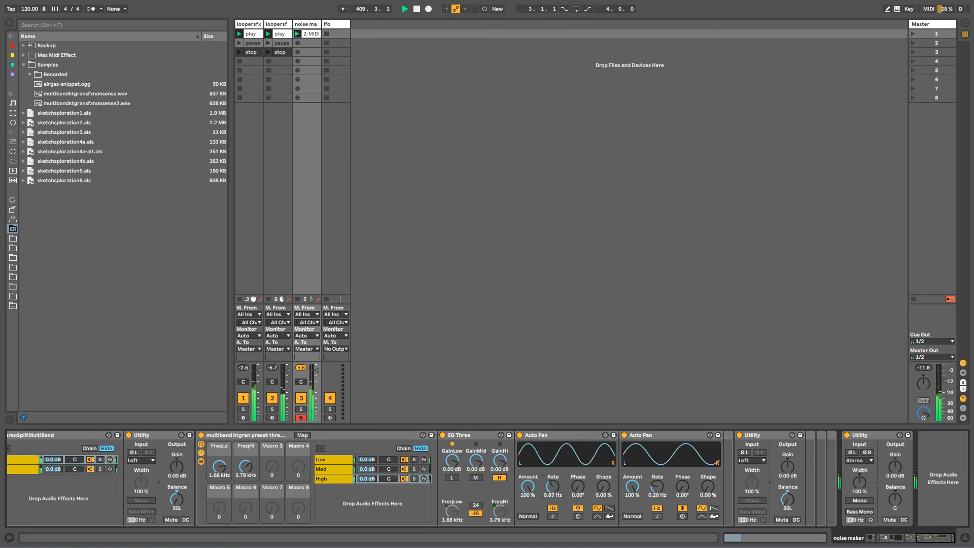
{"action": "scroll", "coordinate": [553, 486], "scroll_direction": "down", "scroll_amount": 3}
{"action": "scroll", "coordinate": [553, 486], "scroll_direction": "up", "scroll_amount": 2}
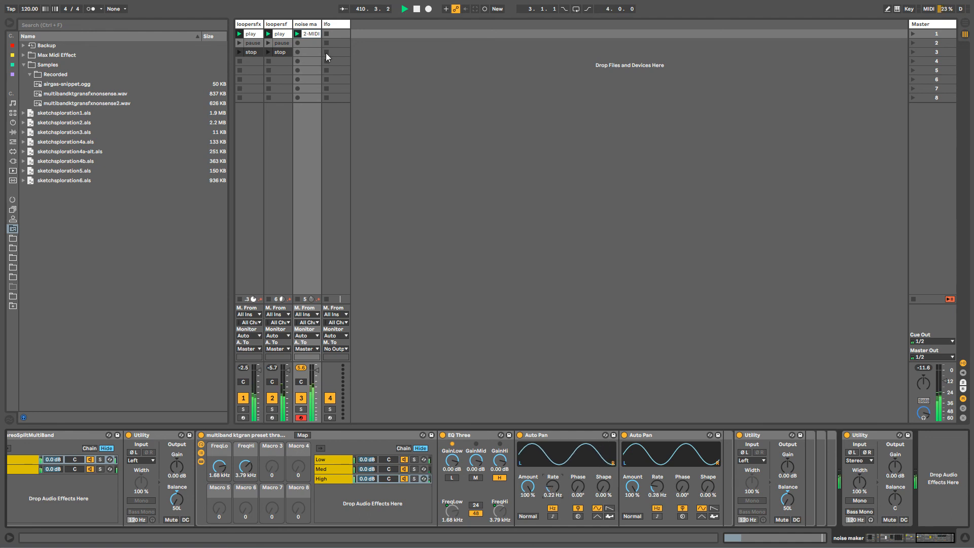
On the loopersfx2 track, lower the Grain Delay's dry/wet to 28%.
{"action": "left_click", "coordinate": [278, 25]}
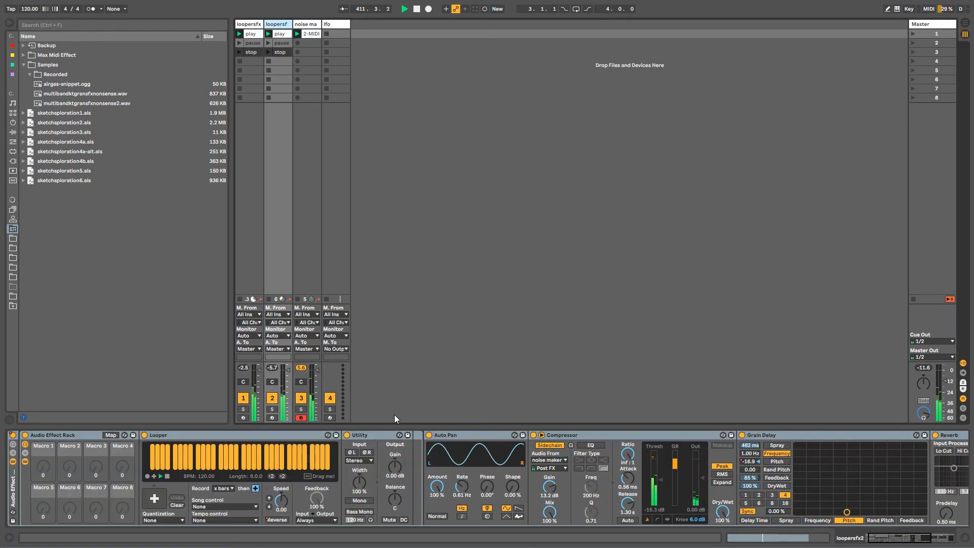
{"action": "left_click", "coordinate": [457, 435]}
{"action": "left_click", "coordinate": [573, 435]}
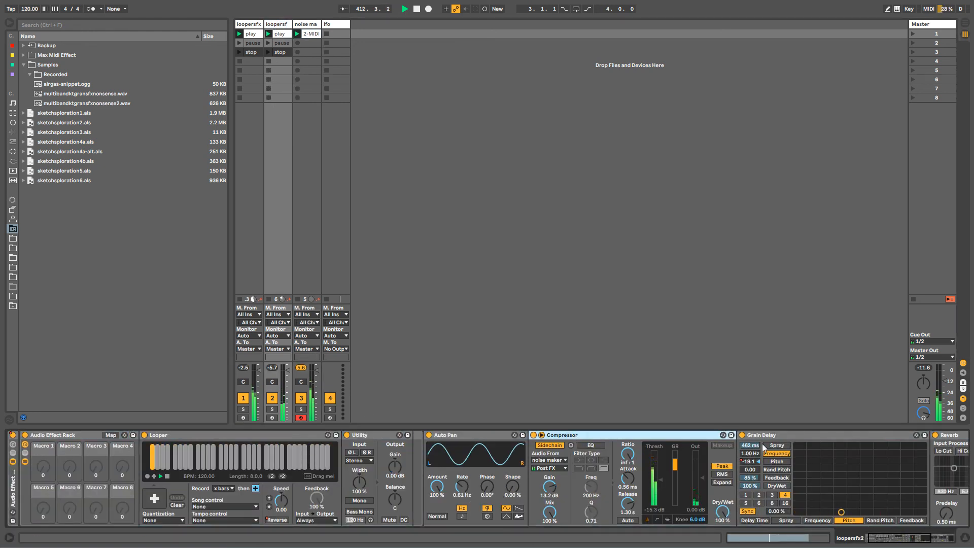
{"action": "left_click", "coordinate": [763, 435]}
{"action": "left_click_drag", "start_coordinate": [747, 488], "coordinate": [715, 492]}
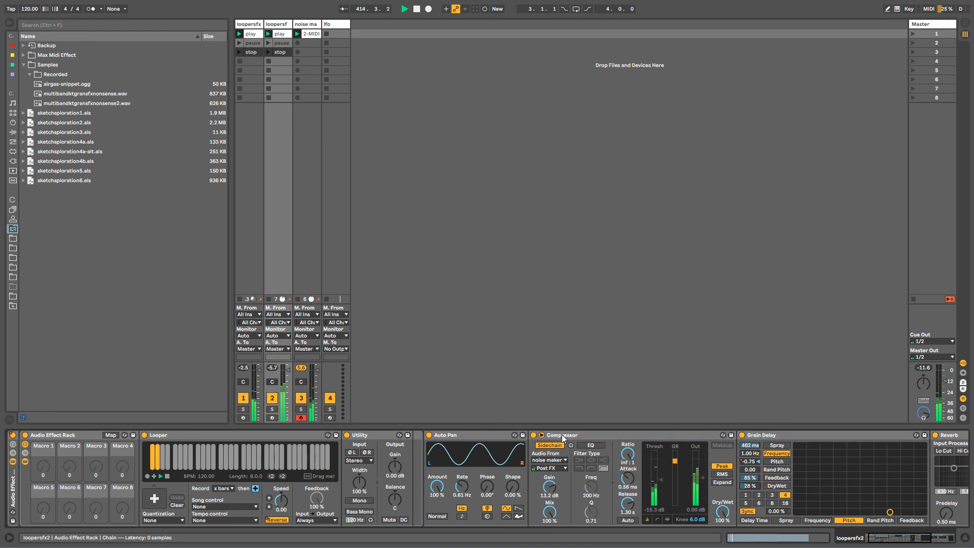
{"action": "left_click", "coordinate": [715, 491]}
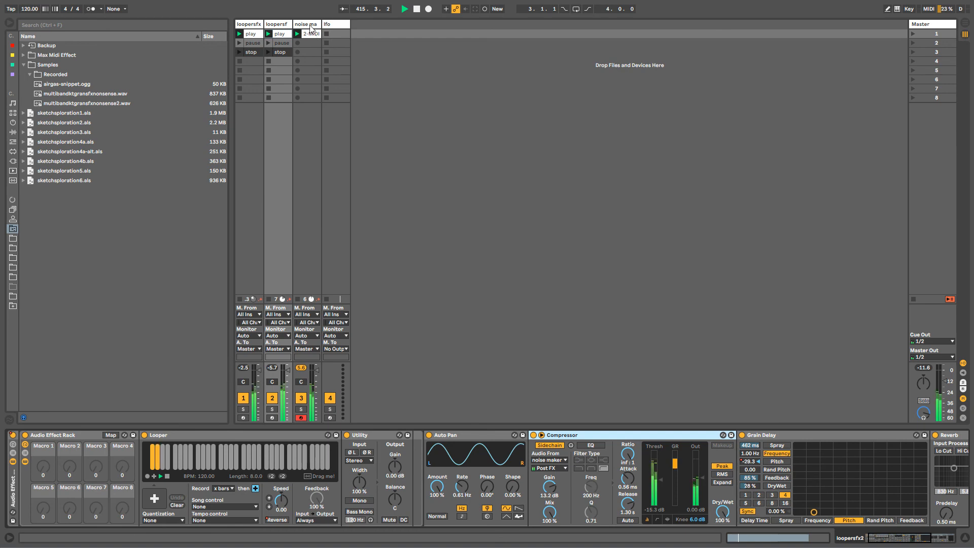
On the noise maker track's Auto Filter, choose an LFO shape, set the LFO rate to 0.02 Hz and the amount to 3.10.
{"action": "key", "text": "Right"}
{"action": "left_click", "coordinate": [881, 540]}
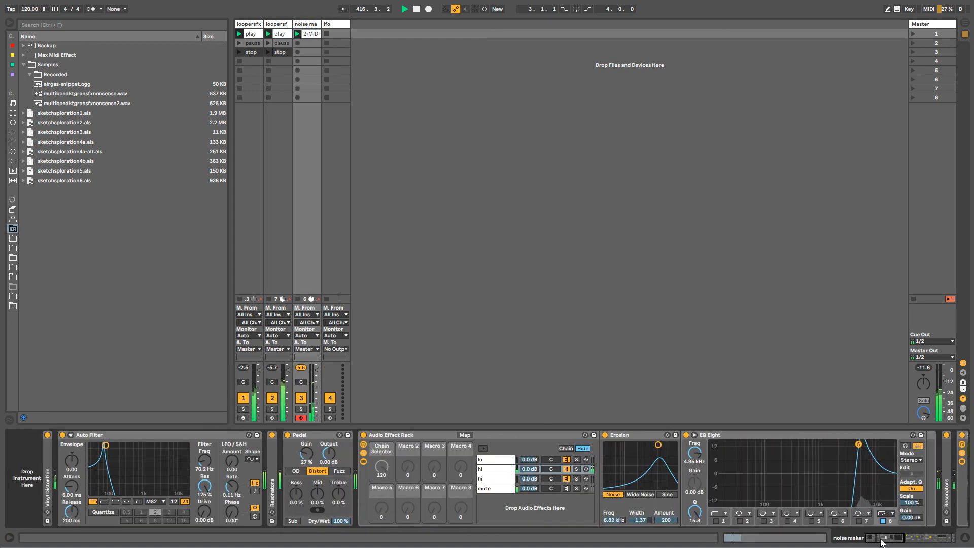
{"action": "left_click_drag", "start_coordinate": [106, 449], "coordinate": [142, 449]}
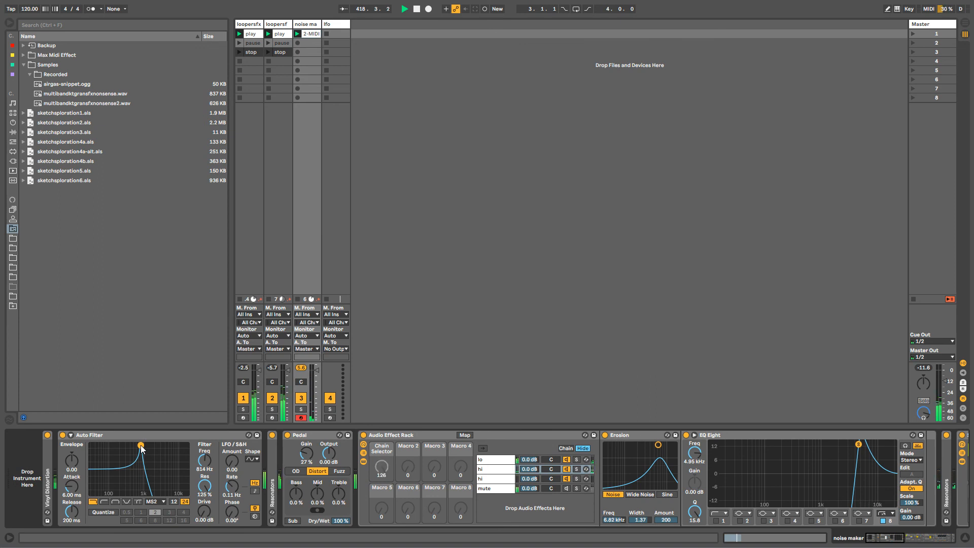
{"action": "key", "text": "ctrl+z"}
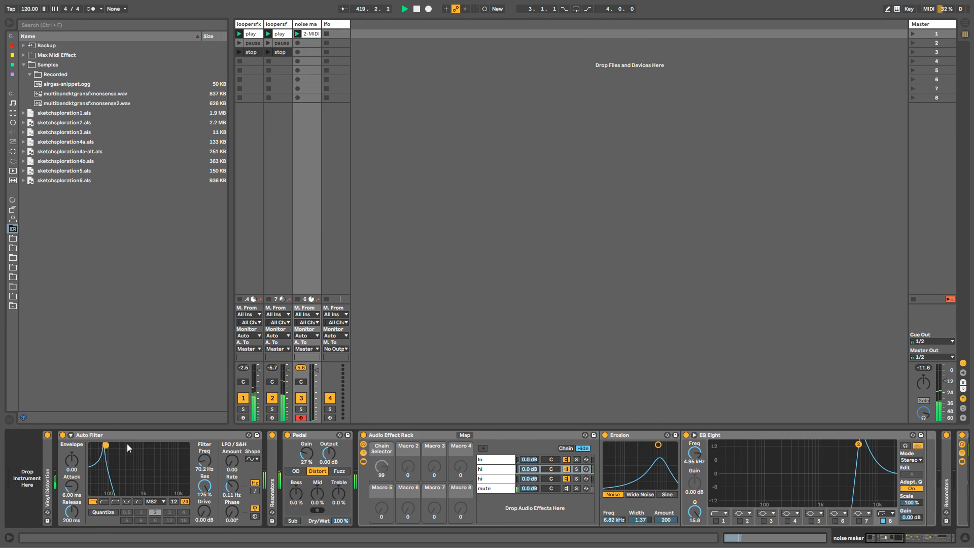
{"action": "left_click", "coordinate": [251, 459]}
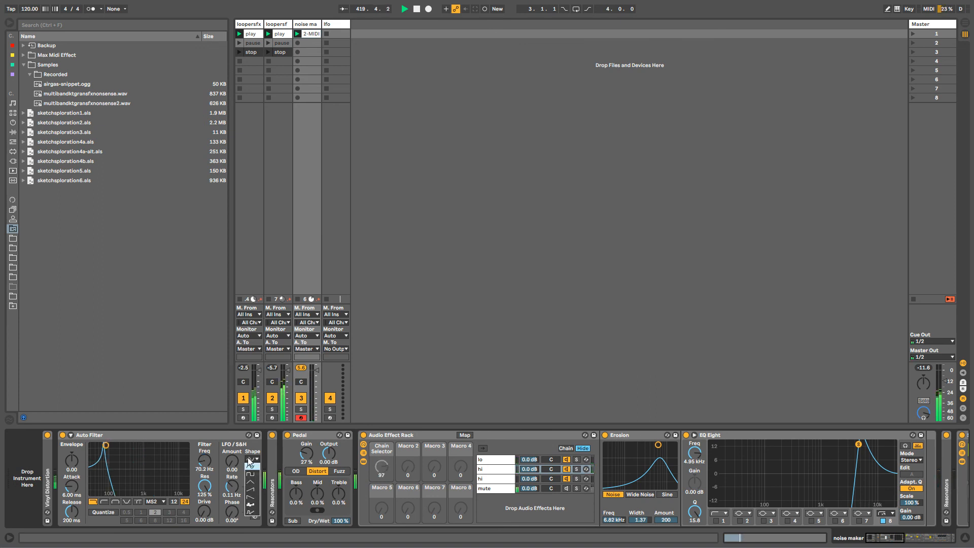
{"action": "left_click", "coordinate": [251, 513]}
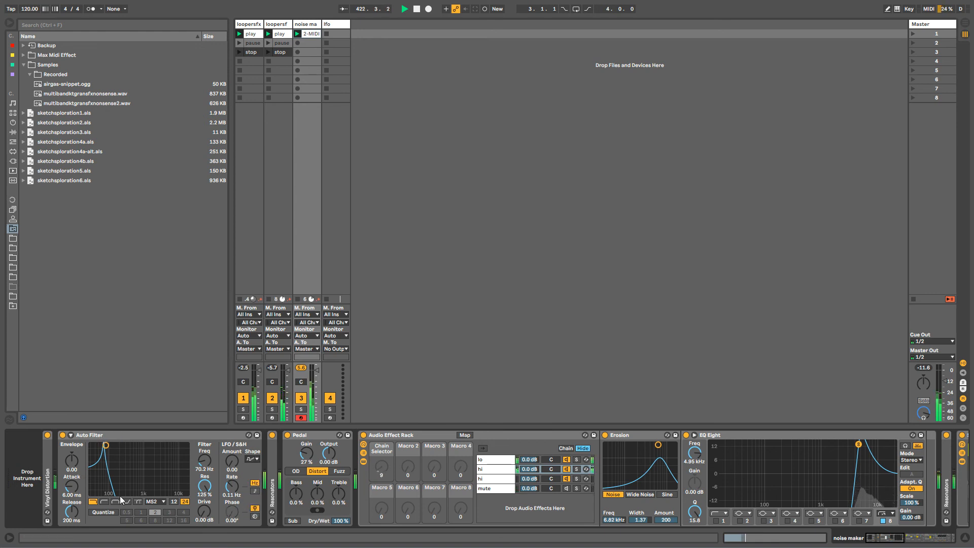
{"action": "left_click_drag", "start_coordinate": [229, 489], "coordinate": [229, 488]}
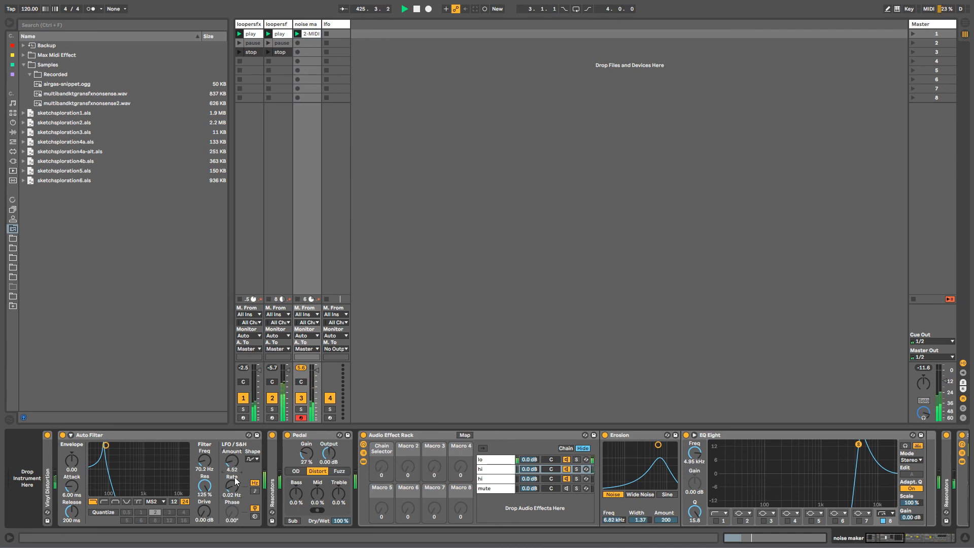
{"action": "left_click_drag", "start_coordinate": [232, 461], "coordinate": [232, 472]}
Collapse the Pedal device and rename the Audio Effect Rack beside it as "tone band split effector".
{"action": "double_click", "coordinate": [309, 437]}
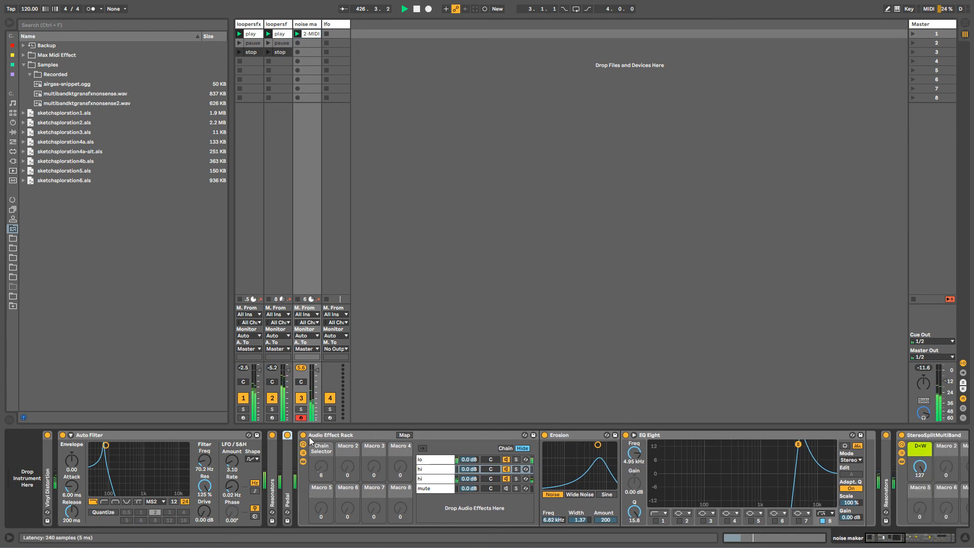
{"action": "left_click", "coordinate": [324, 434]}
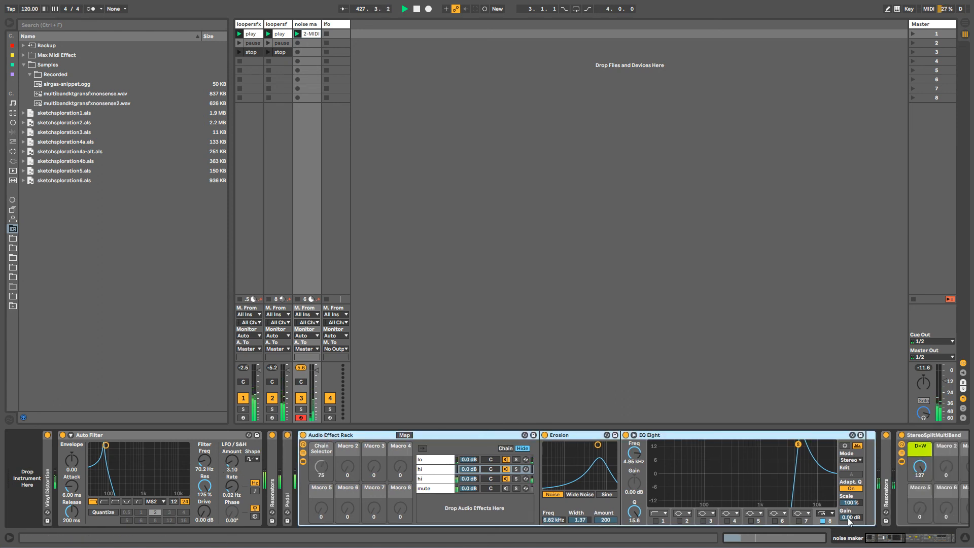
{"action": "scroll", "coordinate": [900, 542], "scroll_direction": "right", "scroll_amount": 1}
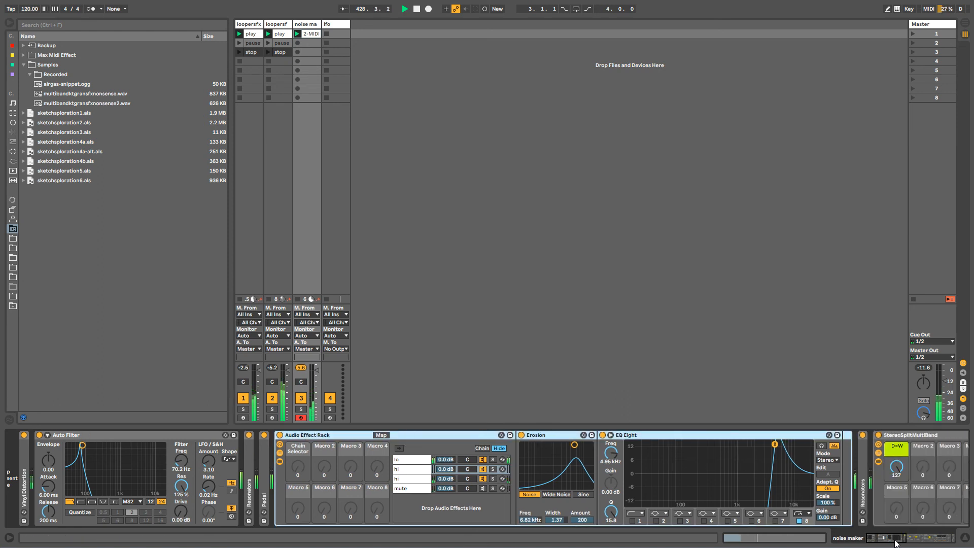
{"action": "left_click", "coordinate": [418, 460]}
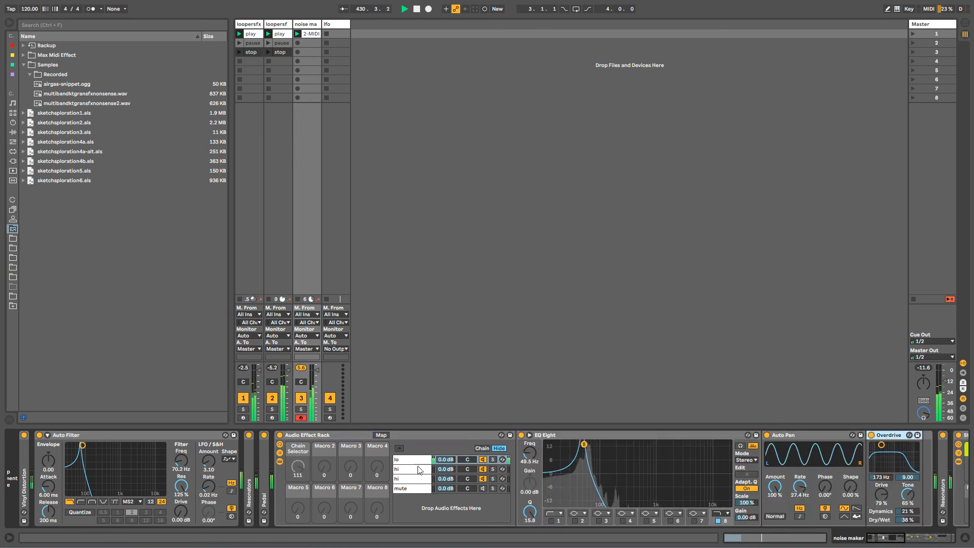
{"action": "left_click", "coordinate": [308, 437]}
{"action": "key", "text": "ctrl+r"}
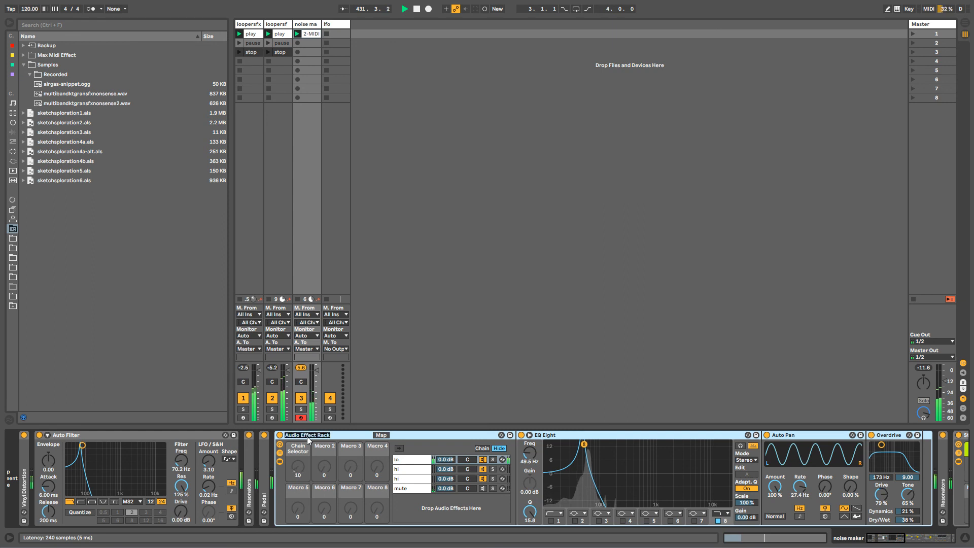
{"action": "type", "text": "tone ba"}
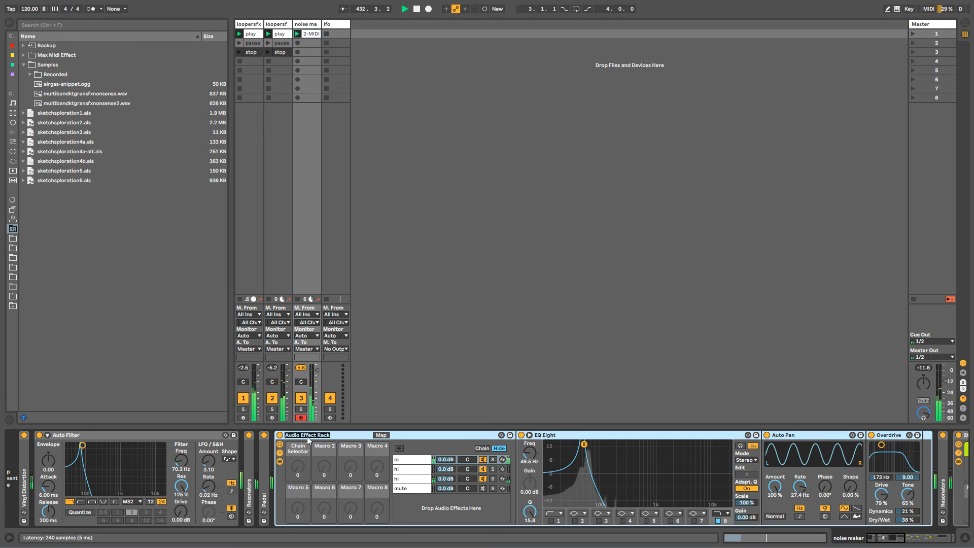
{"action": "type", "text": "nd"}
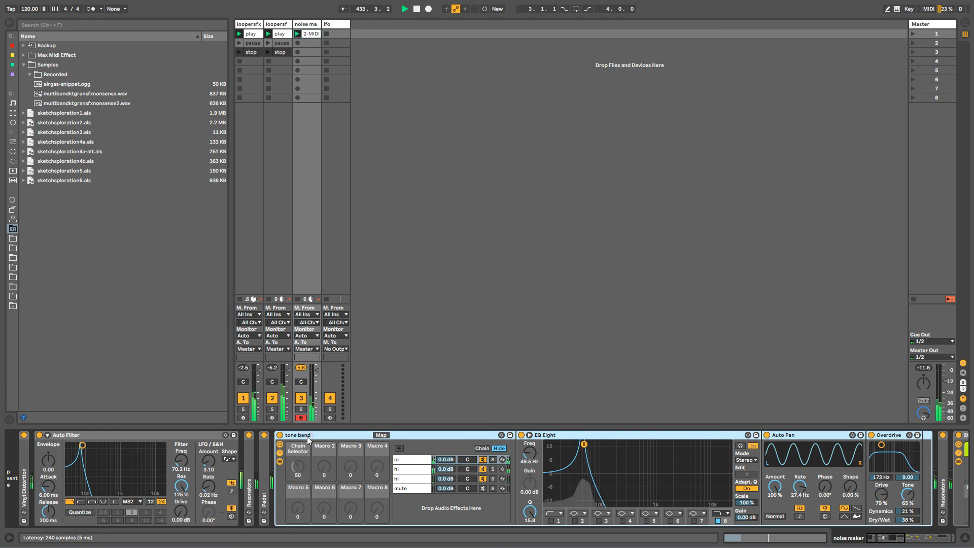
{"action": "type", "text": " split effector"}
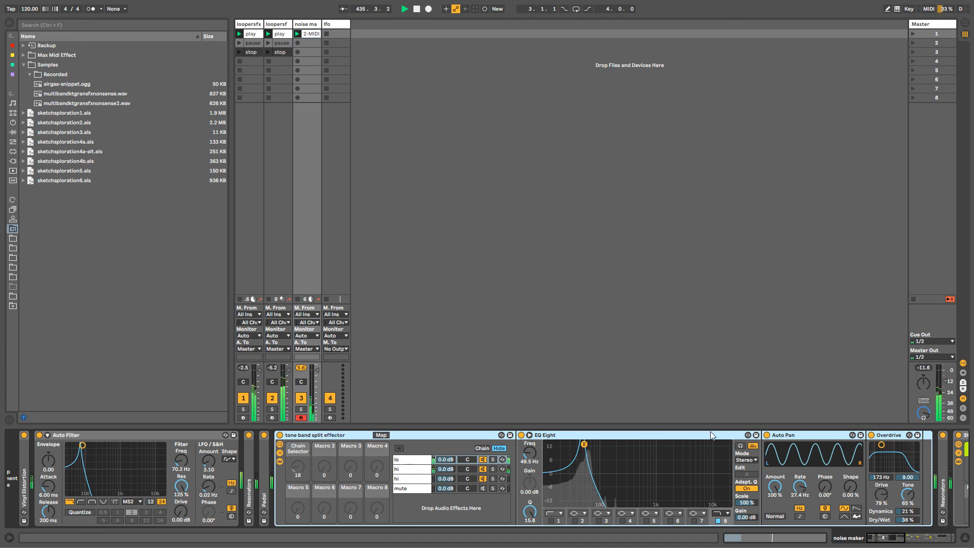
Expand the Resonators device, and set the first Auto Pan in the L chain's Low band to a sine waveform at 0.48 Hz.
{"action": "left_click_drag", "start_coordinate": [871, 537], "coordinate": [896, 537]}
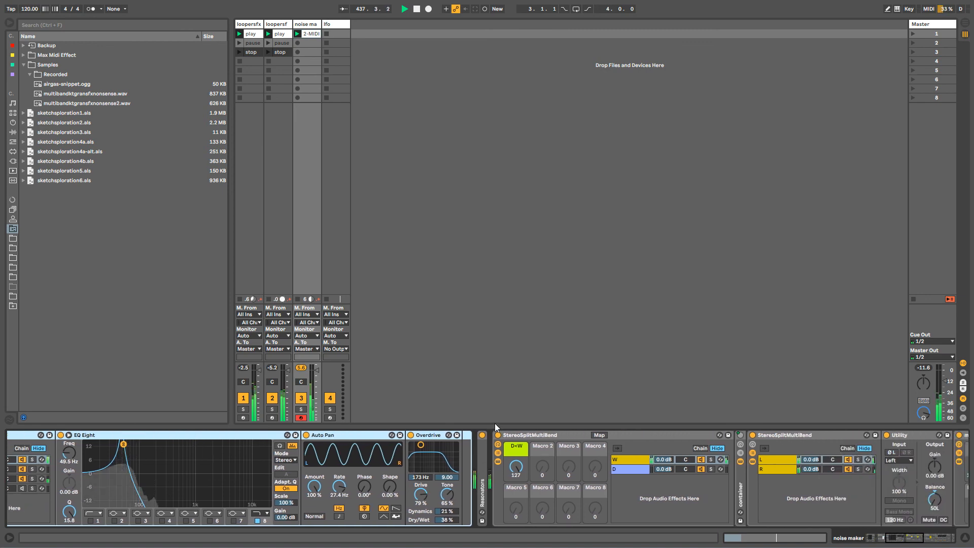
{"action": "double_click", "coordinate": [482, 462]}
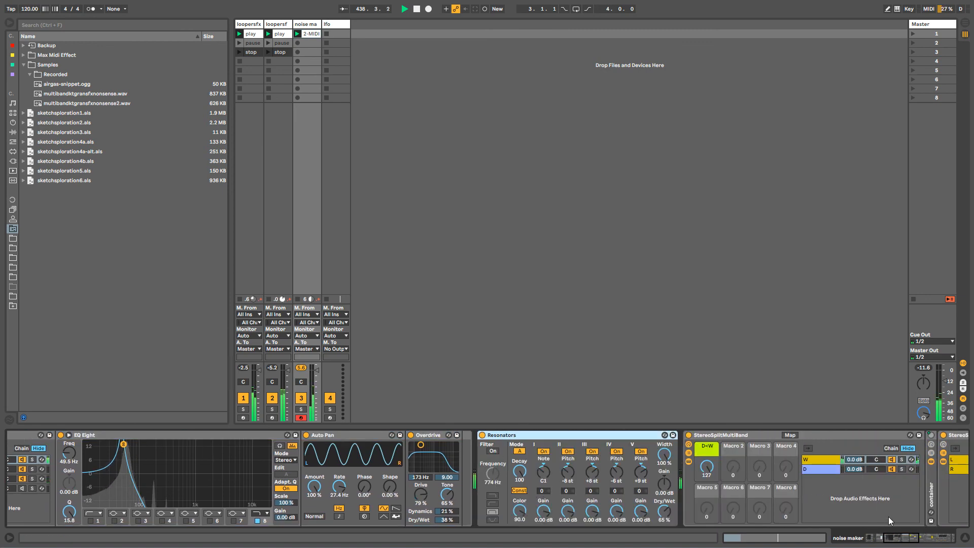
{"action": "left_click_drag", "start_coordinate": [894, 537], "coordinate": [919, 540]}
{"action": "left_click", "coordinate": [343, 459]}
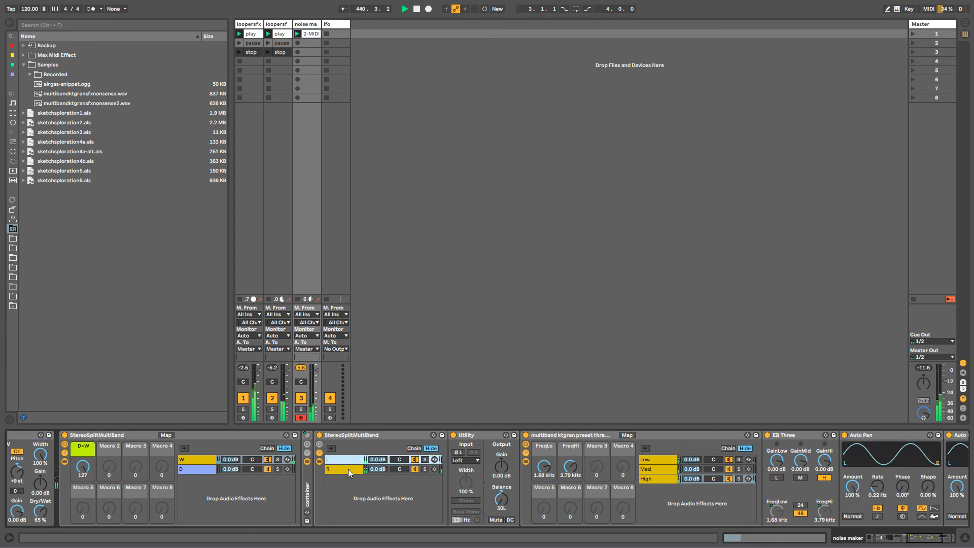
{"action": "left_click", "coordinate": [653, 460]}
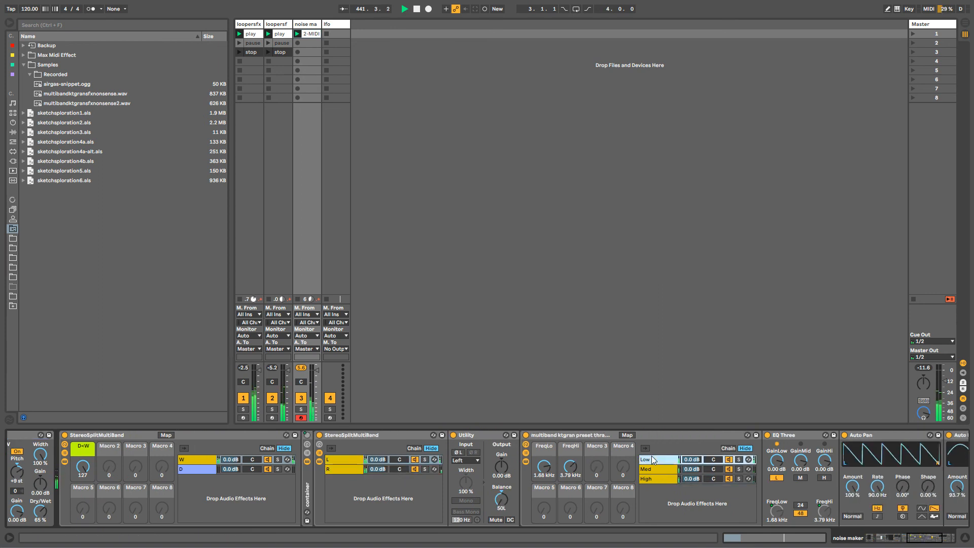
{"action": "left_click", "coordinate": [922, 508]}
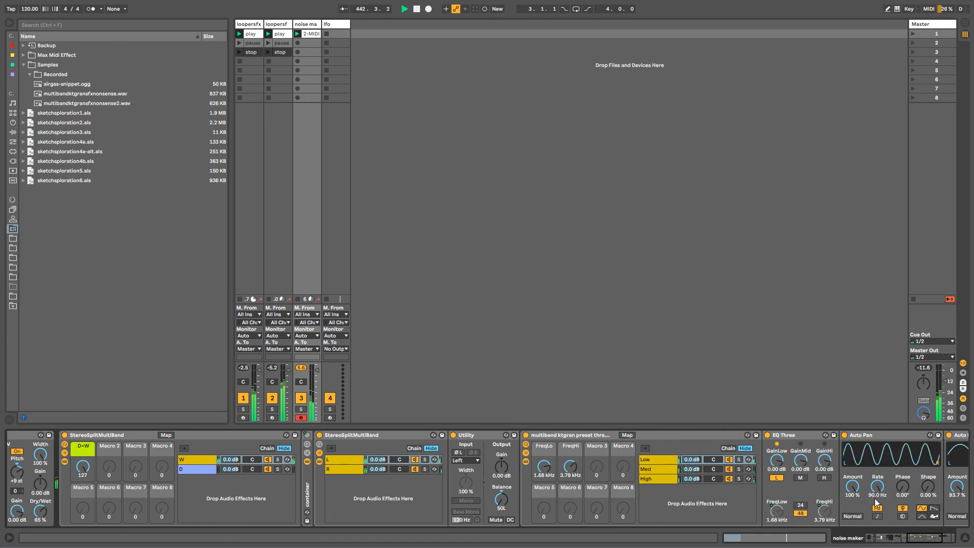
{"action": "left_click_drag", "start_coordinate": [880, 487], "coordinate": [910, 520]}
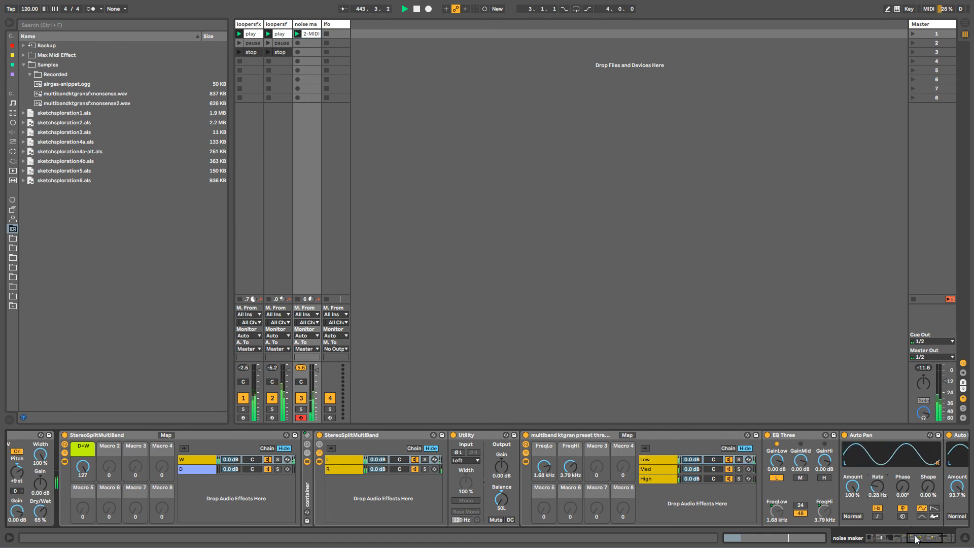
{"action": "scroll", "coordinate": [916, 539], "scroll_direction": "right", "scroll_amount": 3}
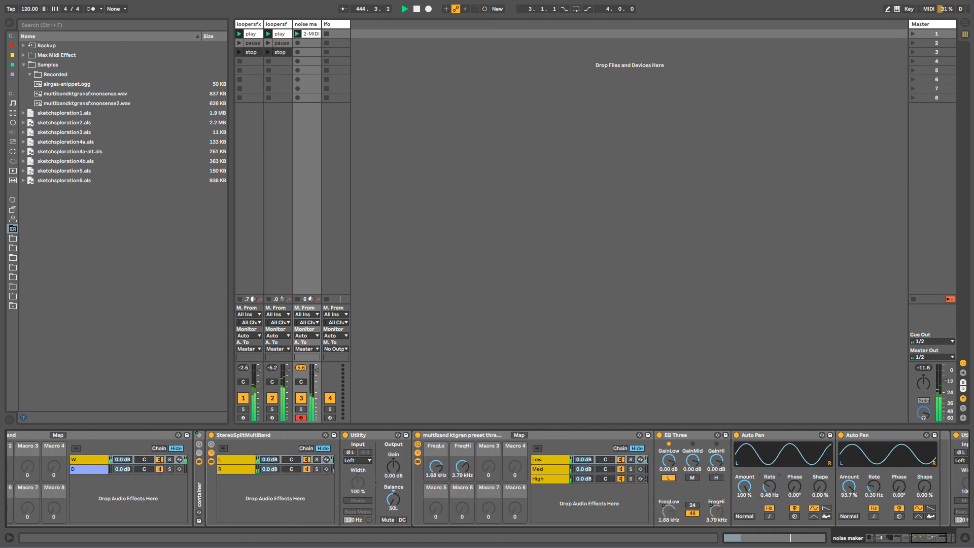
In the L chain's Med band, set the first Auto Pan to a sine waveform with a rate of 0.61 Hz.
{"action": "left_click", "coordinate": [549, 469]}
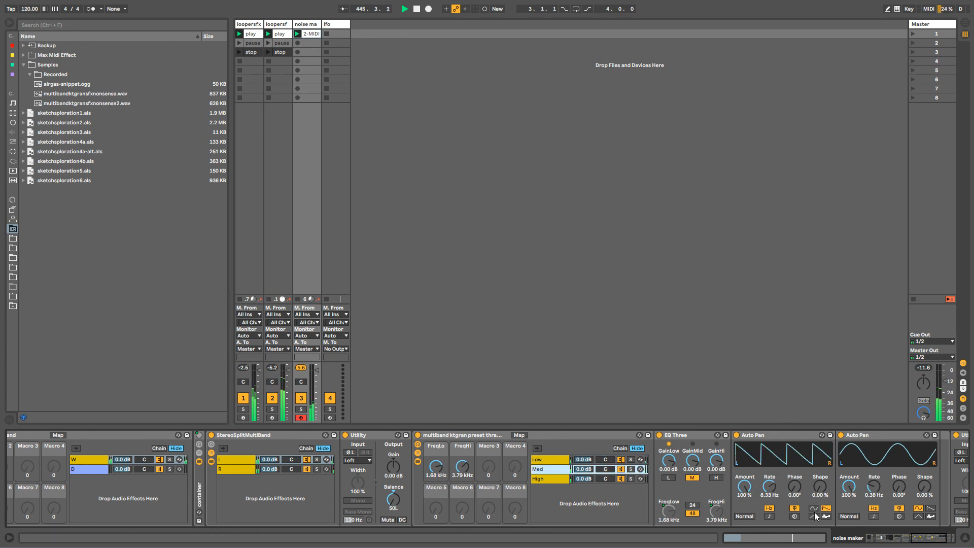
{"action": "left_click", "coordinate": [814, 508]}
{"action": "left_click_drag", "start_coordinate": [770, 486], "coordinate": [840, 497]}
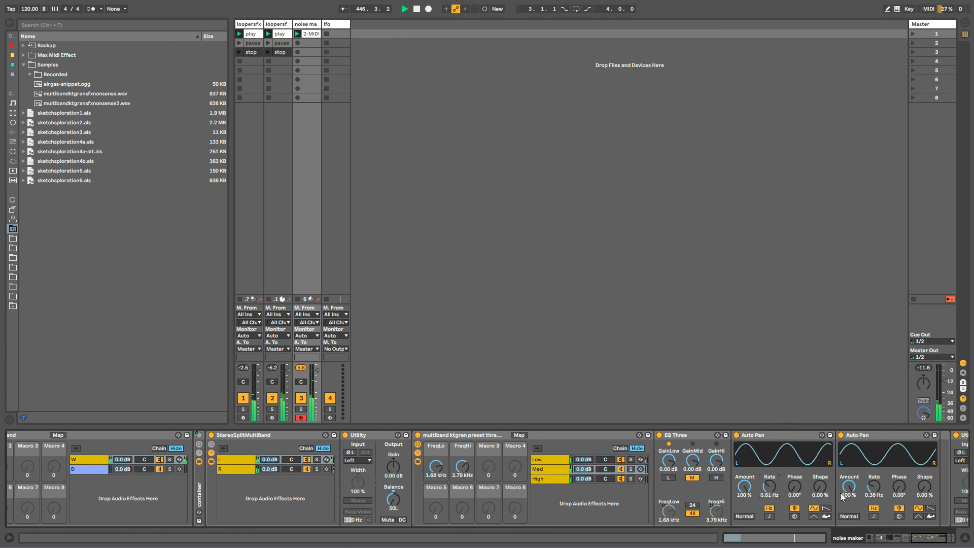
Hide the tone band split effector's chains and devices, and raise the gain of the final Utility in the noise maker to 7.22 dB.
{"action": "left_click_drag", "start_coordinate": [928, 544], "coordinate": [862, 543]}
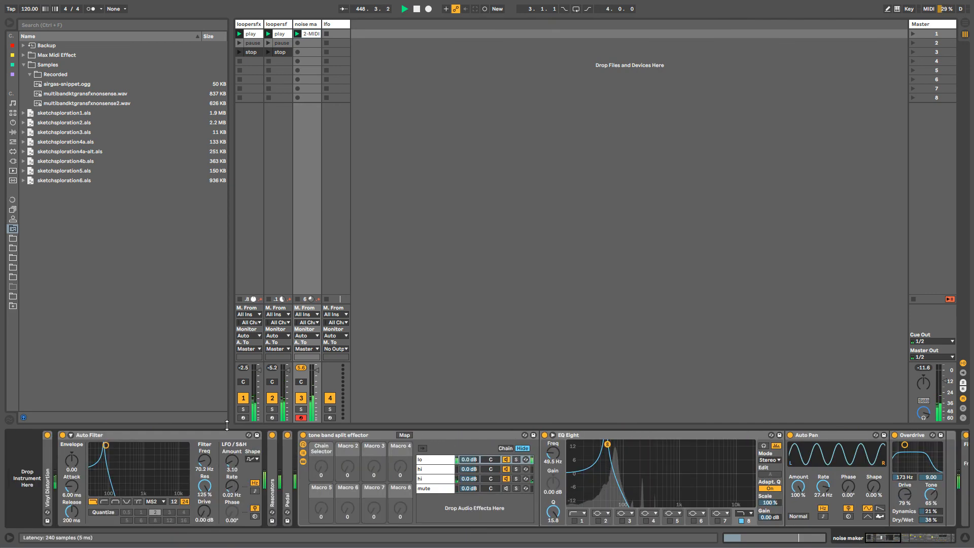
{"action": "left_click", "coordinate": [302, 454]}
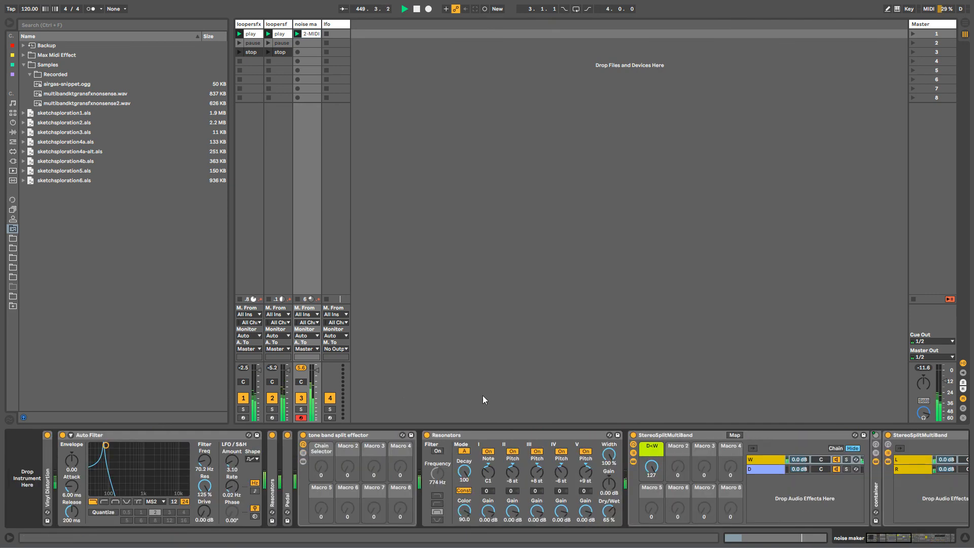
{"action": "scroll", "coordinate": [884, 522], "scroll_direction": "right", "scroll_amount": 15}
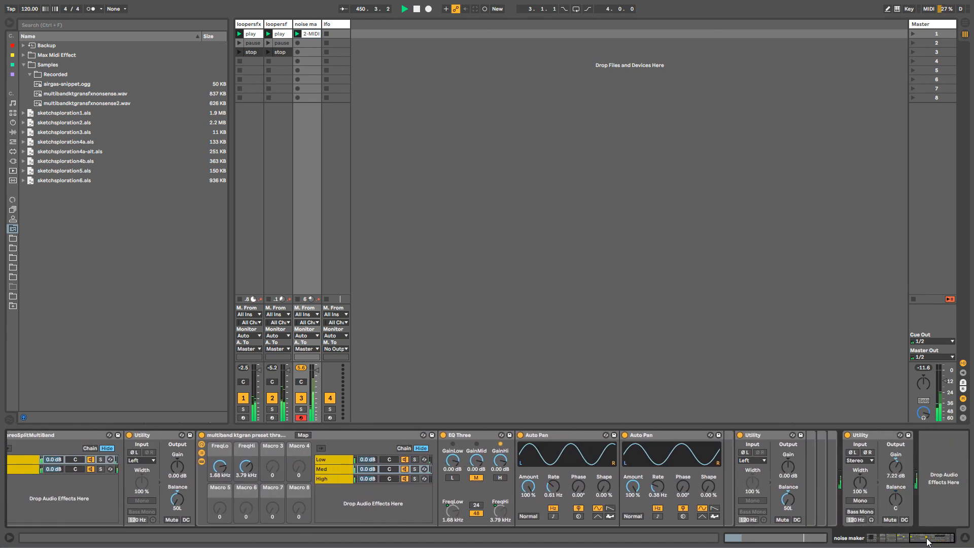
On the loopersfx2 track, delete the Reverb and the Valhalla plug-in that follow the Grain Delay.
{"action": "left_click", "coordinate": [282, 24]}
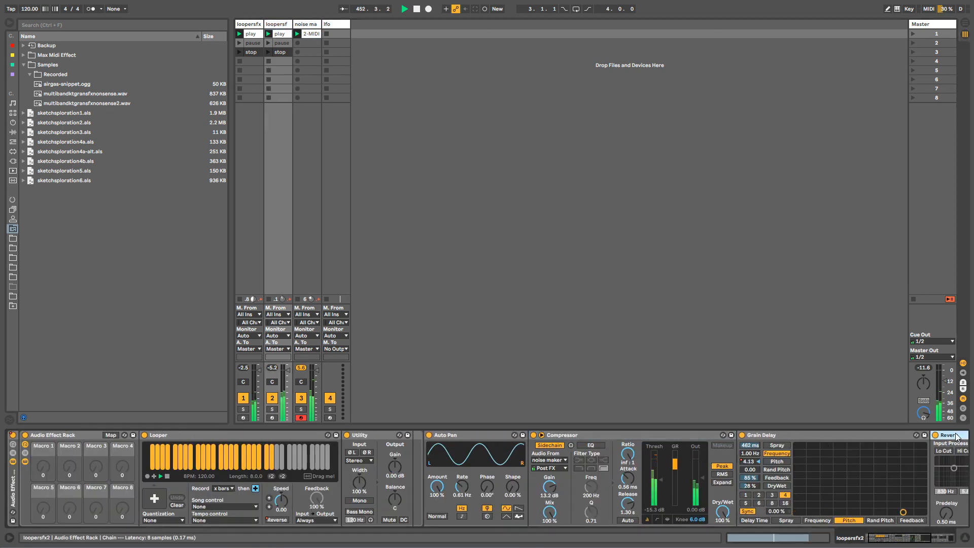
{"action": "scroll", "coordinate": [935, 539], "scroll_direction": "right", "scroll_amount": 4}
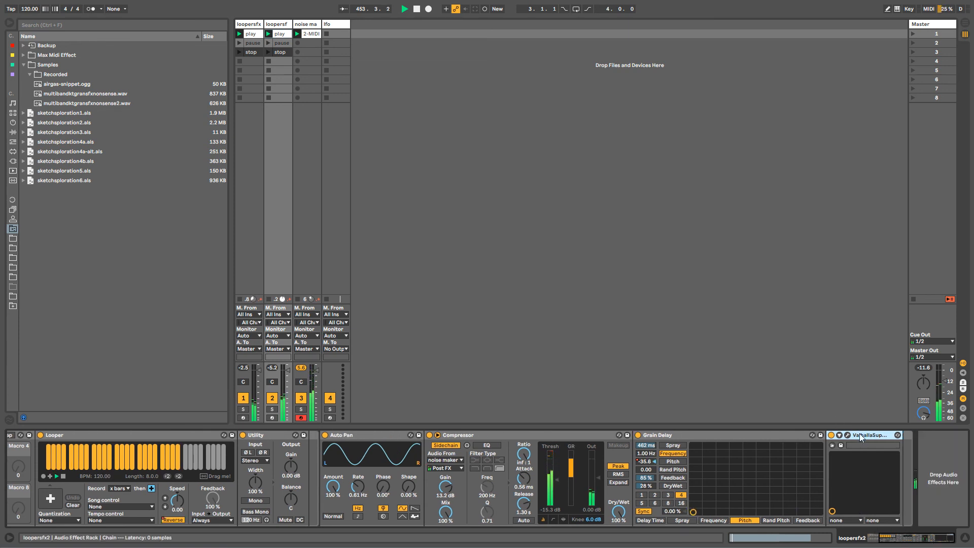
{"action": "left_click", "coordinate": [859, 434]}
{"action": "key", "text": "Delete"}
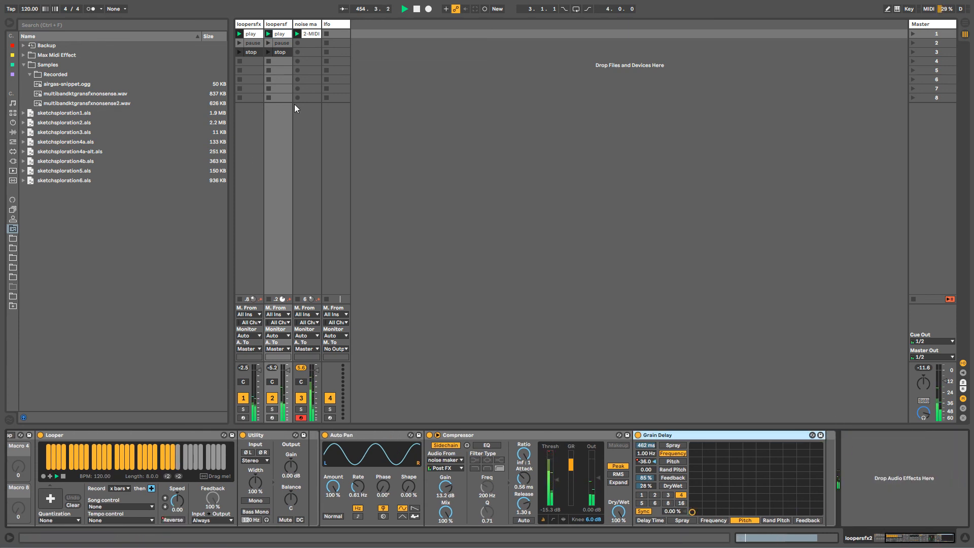
Show the noise maker track's devices again and collapse the Samples folder in the browser.
{"action": "left_click", "coordinate": [313, 25]}
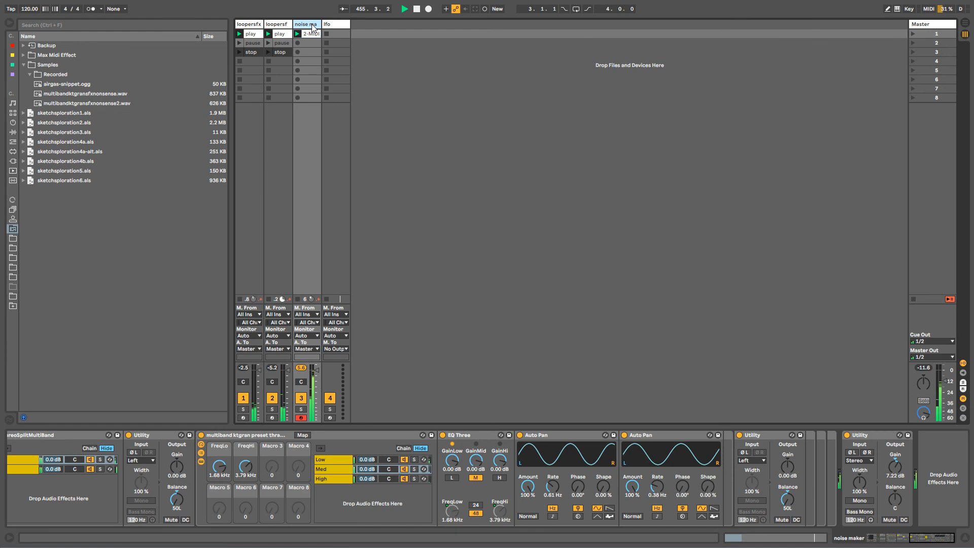
{"action": "left_click", "coordinate": [23, 65]}
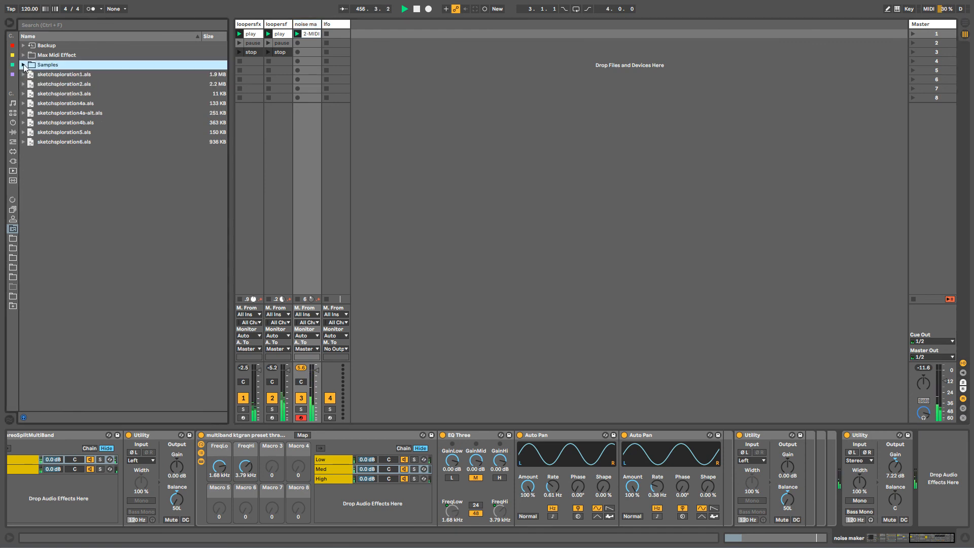
Add an EQ Eight after the final Utility on the noise maker track and set its first low-cut band to 24.5 Hz.
{"action": "left_click", "coordinate": [13, 123]}
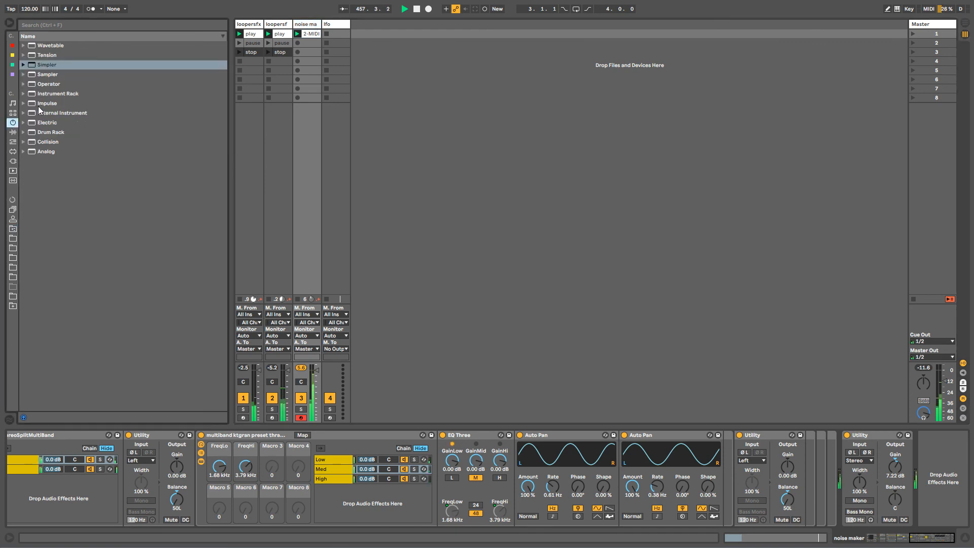
{"action": "left_click", "coordinate": [13, 131]}
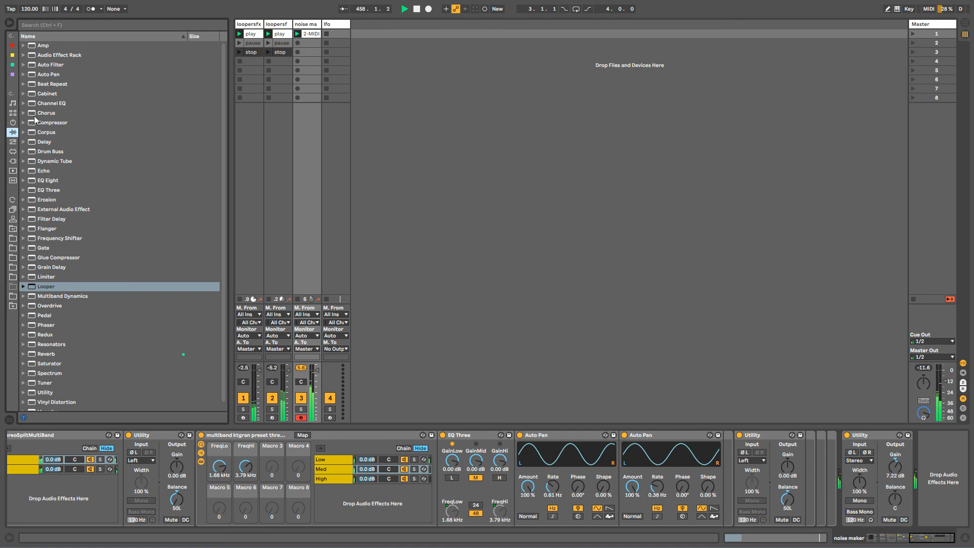
{"action": "double_click", "coordinate": [45, 182]}
{"action": "left_click", "coordinate": [754, 521]}
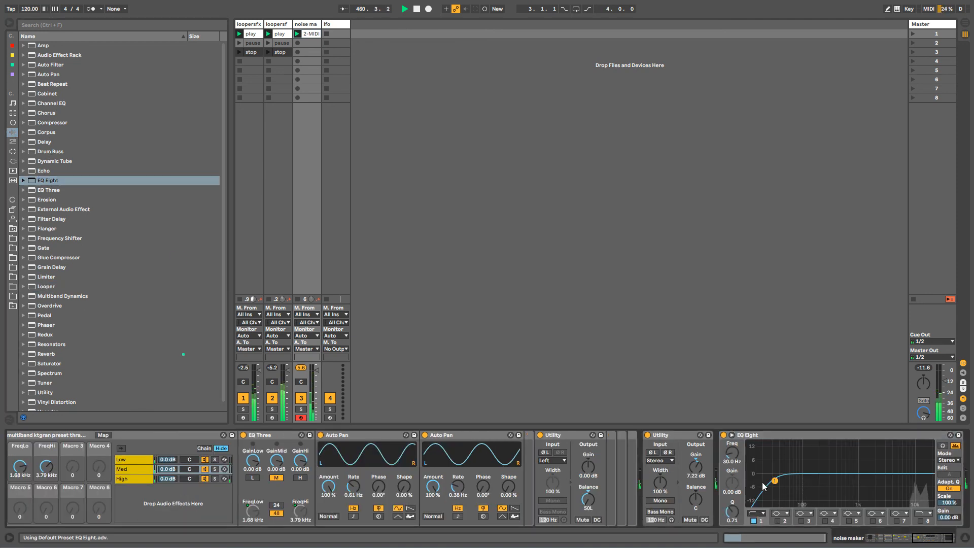
{"action": "left_click_drag", "start_coordinate": [773, 474], "coordinate": [770, 481]}
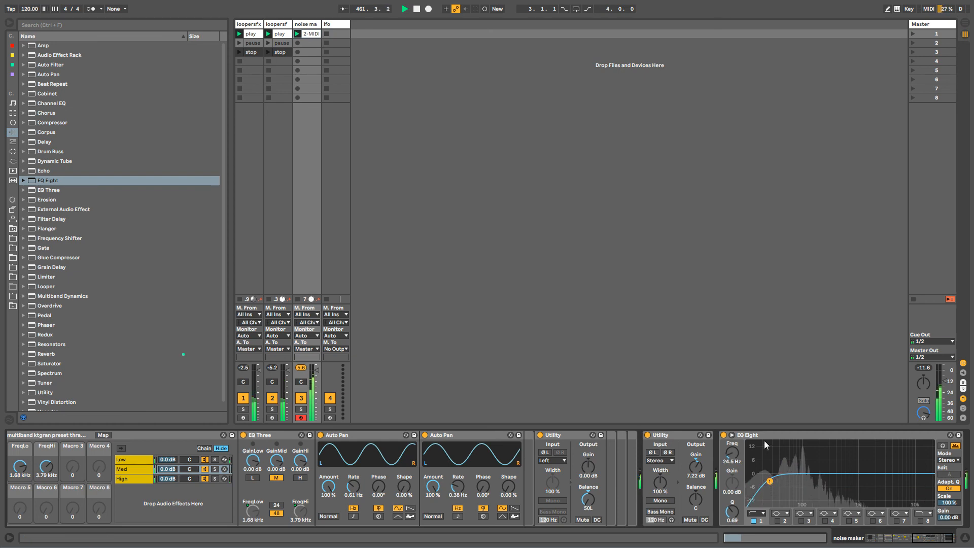
{"action": "left_click", "coordinate": [933, 539]}
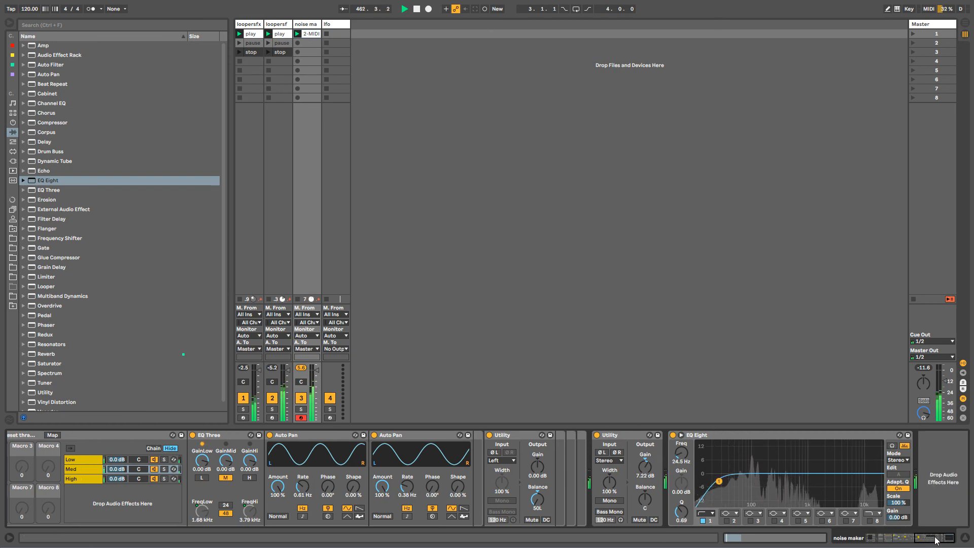
{"action": "mouse_move", "coordinate": [936, 539]}
{"action": "left_mouse_down"}
{"action": "mouse_move", "coordinate": [912, 540]}
{"action": "mouse_move", "coordinate": [938, 540]}
{"action": "left_mouse_up"}
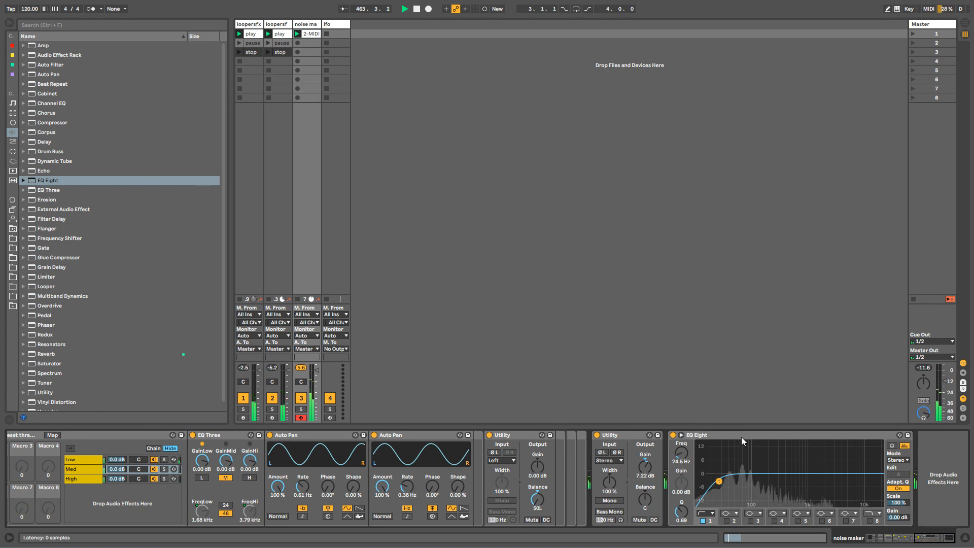
{"action": "left_click", "coordinate": [810, 436]}
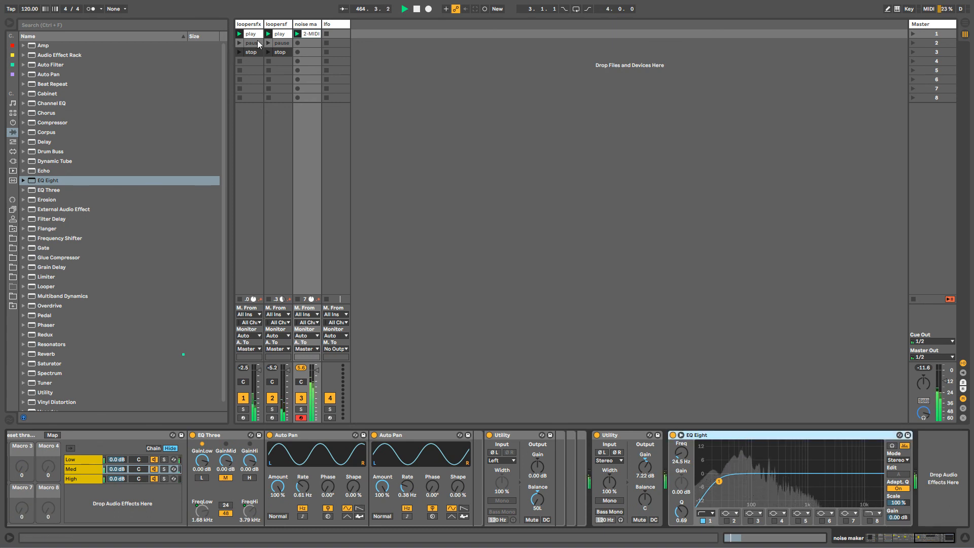
{"action": "left_click", "coordinate": [430, 120]}
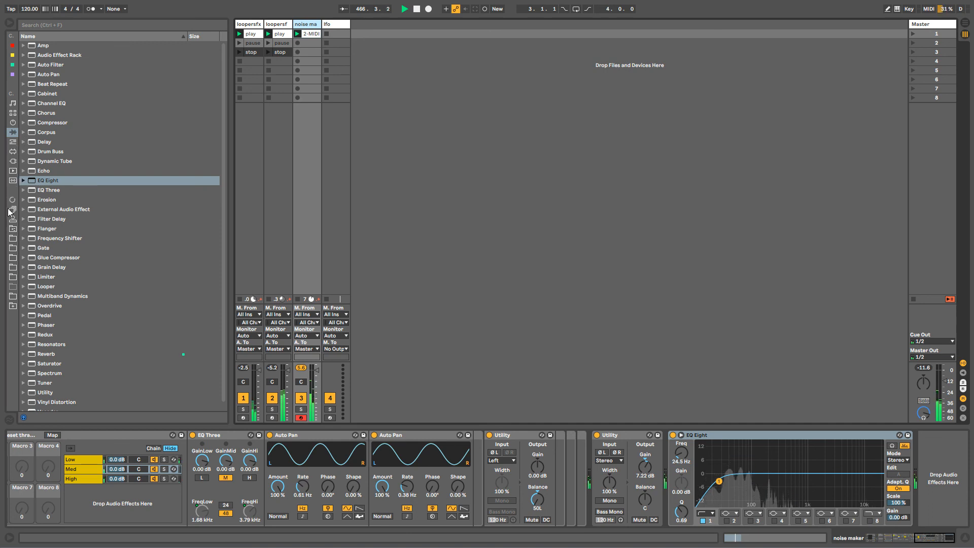
Import the Beatdiddy track from sketchsploration4a-alt.als as a new track after lfo and launch its first clip.
{"action": "left_click", "coordinate": [13, 229]}
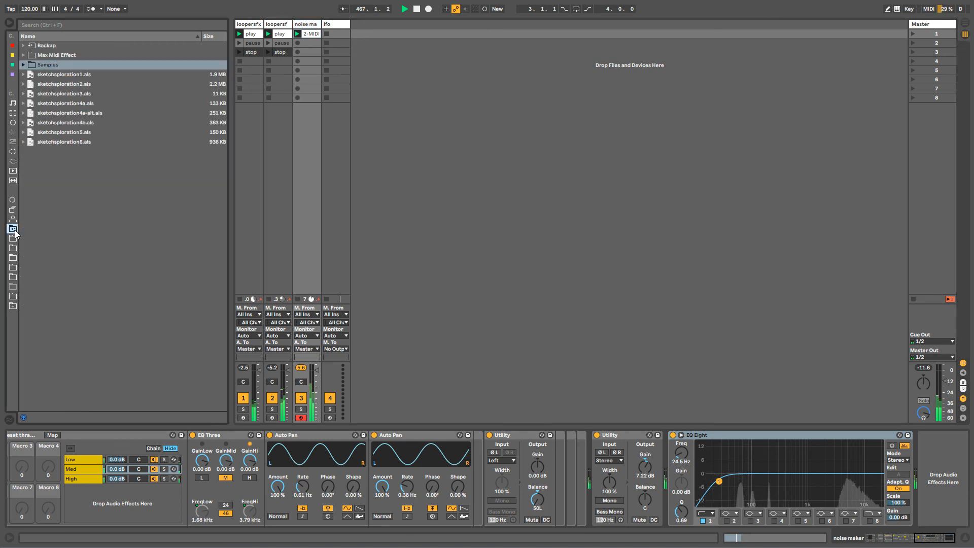
{"action": "left_click", "coordinate": [57, 143]}
{"action": "left_click", "coordinate": [47, 133]}
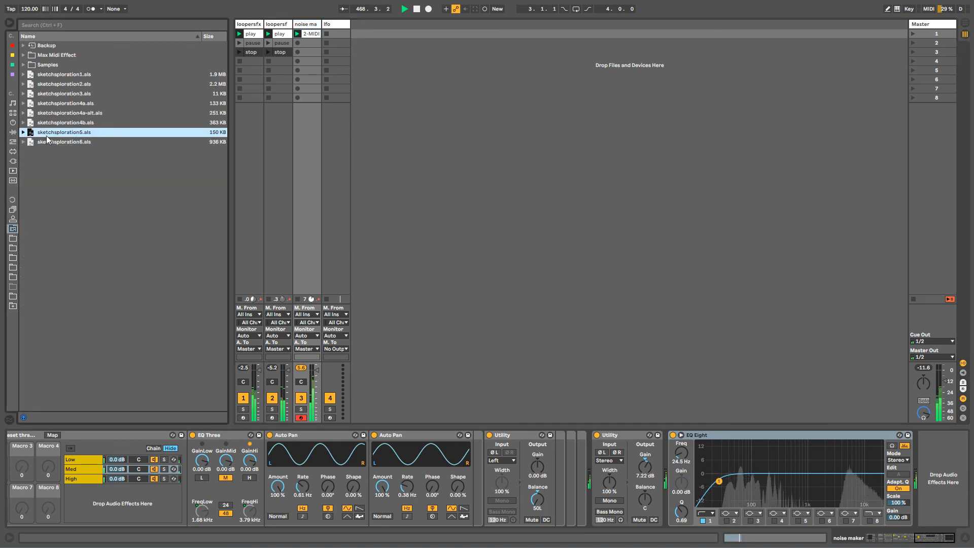
{"action": "left_click", "coordinate": [23, 132]}
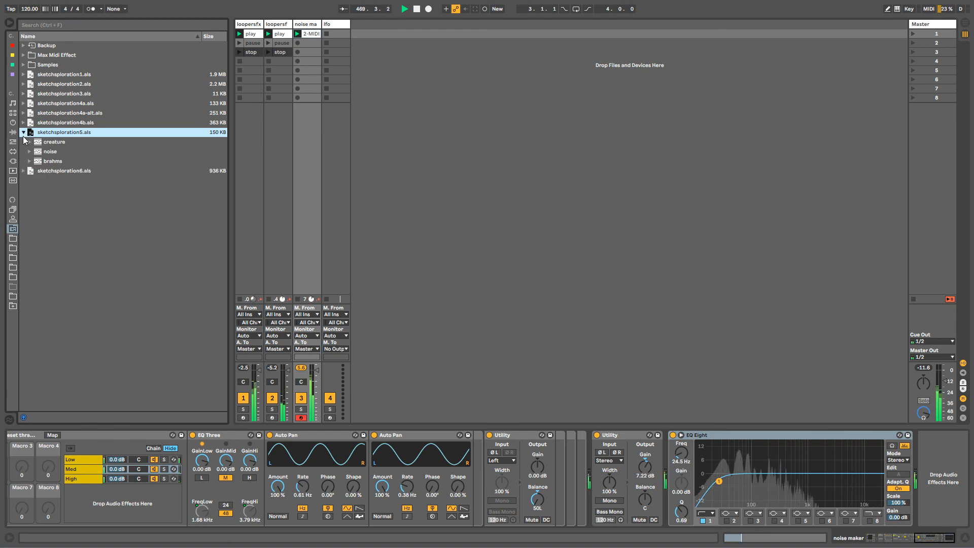
{"action": "left_click", "coordinate": [23, 132]}
{"action": "left_click", "coordinate": [23, 123]}
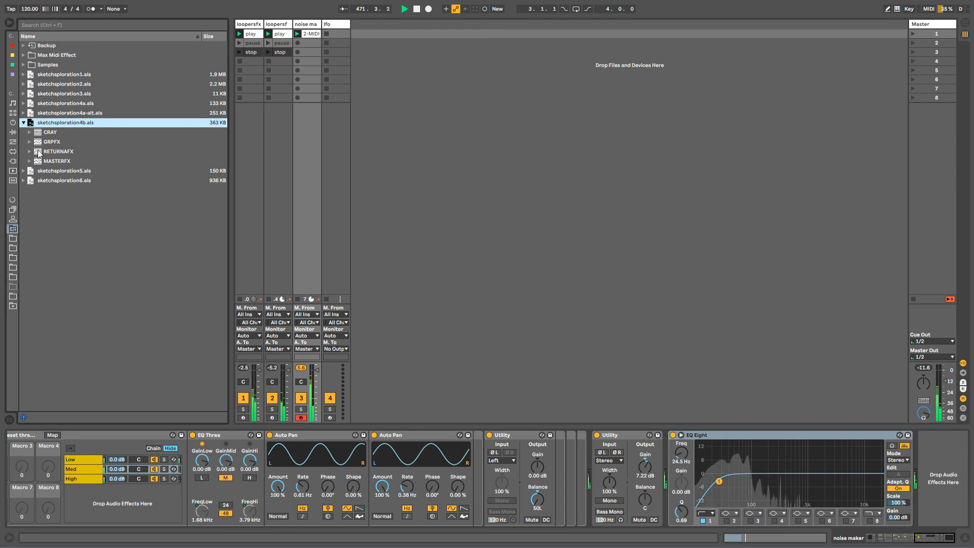
{"action": "left_click", "coordinate": [23, 123]}
{"action": "left_click", "coordinate": [23, 113]}
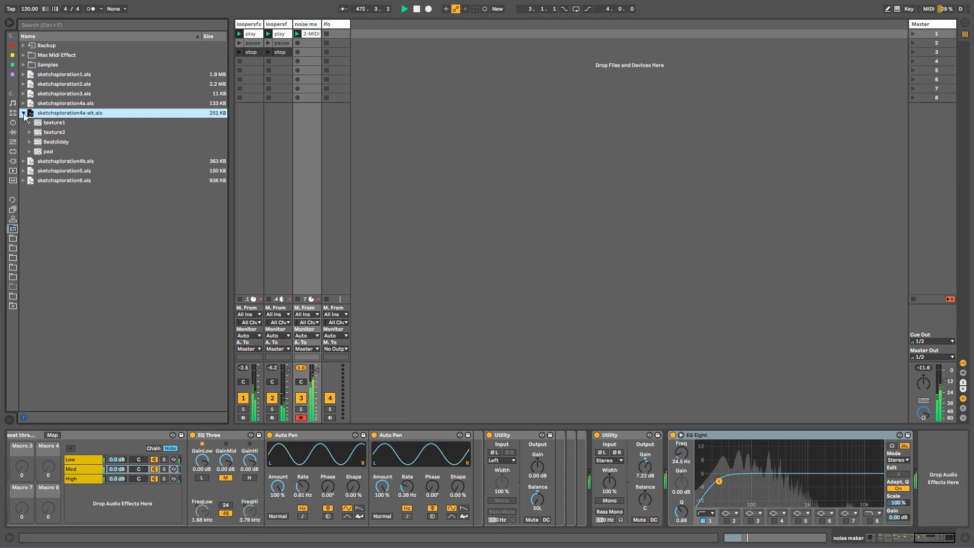
{"action": "left_click", "coordinate": [49, 142]}
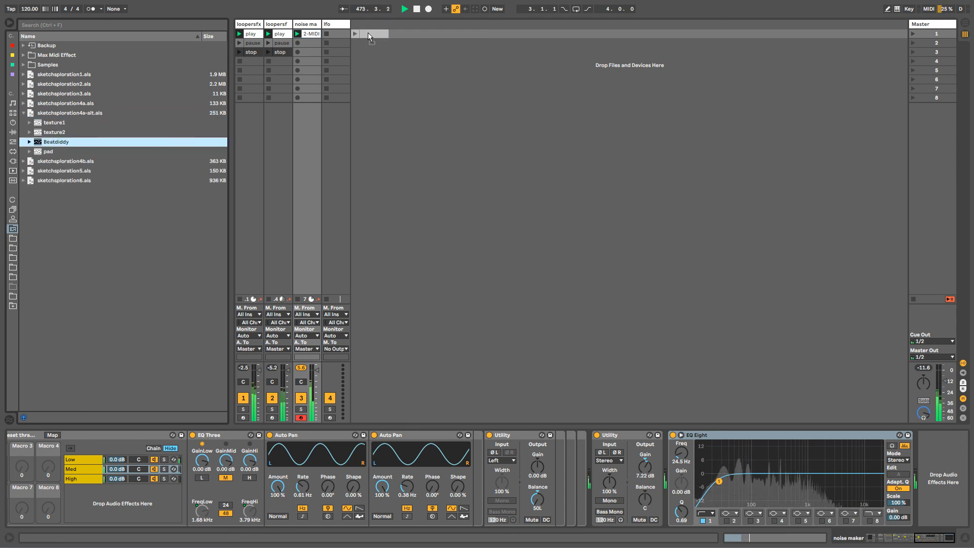
{"action": "left_click_drag", "start_coordinate": [370, 27], "coordinate": [370, 35]}
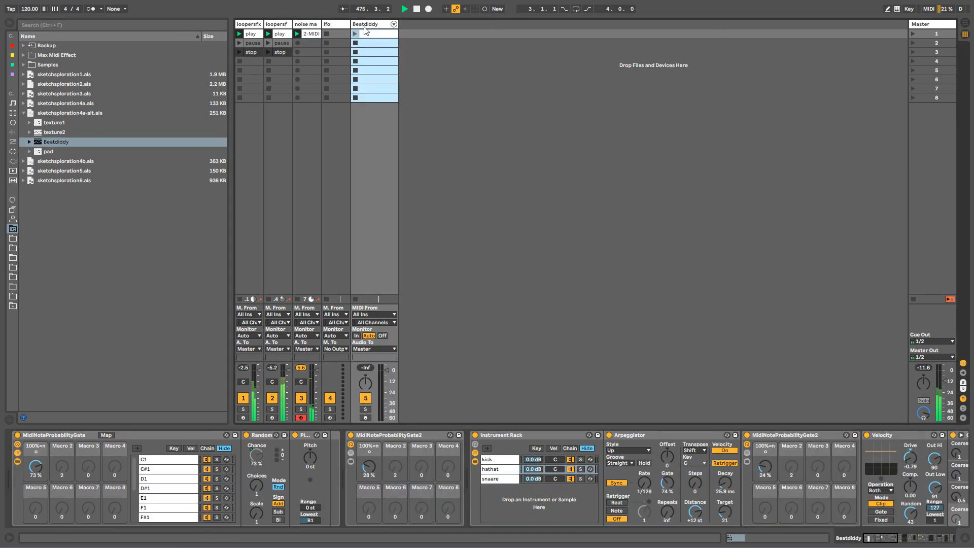
{"action": "left_click", "coordinate": [355, 34]}
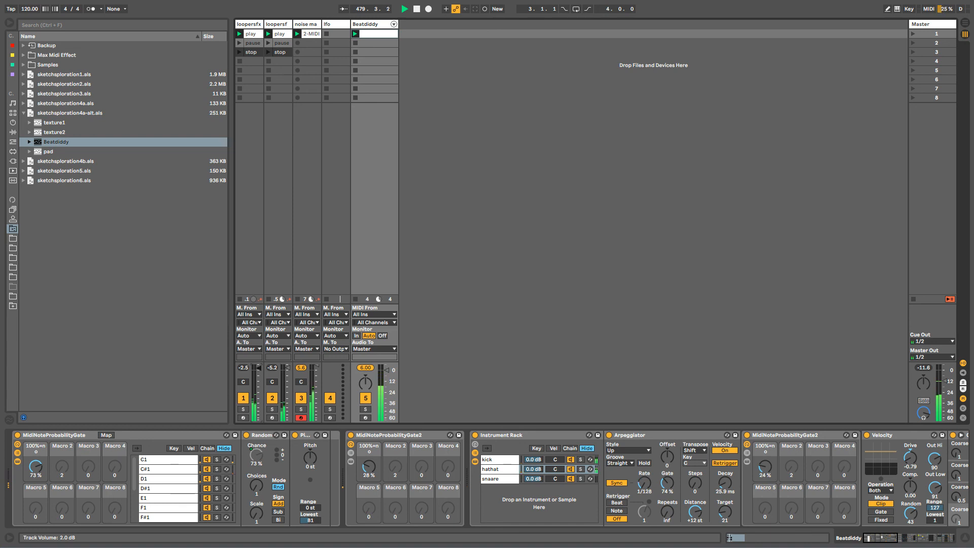
Collapse sketchsploration4a-alt.als in the browser and add the Filterjam_x64 plug-in after the Drum Buss on the Beatdiddy track.
{"action": "left_click", "coordinate": [92, 1]}
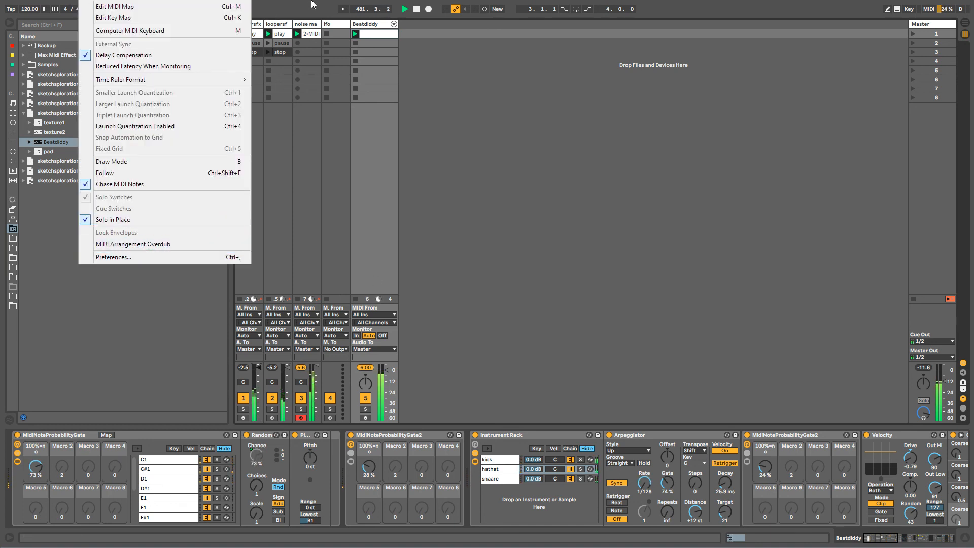
{"action": "left_click", "coordinate": [337, 10]}
{"action": "left_click", "coordinate": [366, 26]}
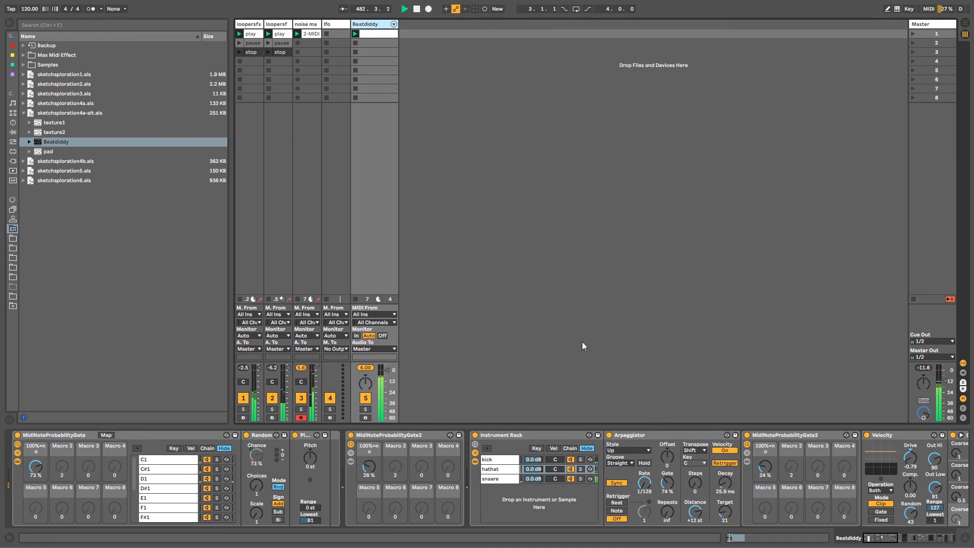
{"action": "left_click_drag", "start_coordinate": [879, 540], "coordinate": [937, 540]}
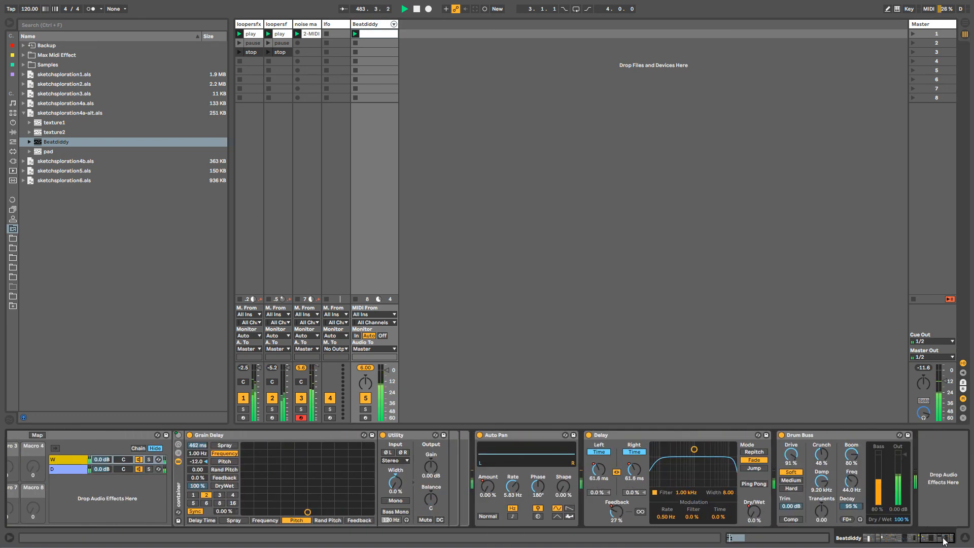
{"action": "left_click", "coordinate": [22, 113]}
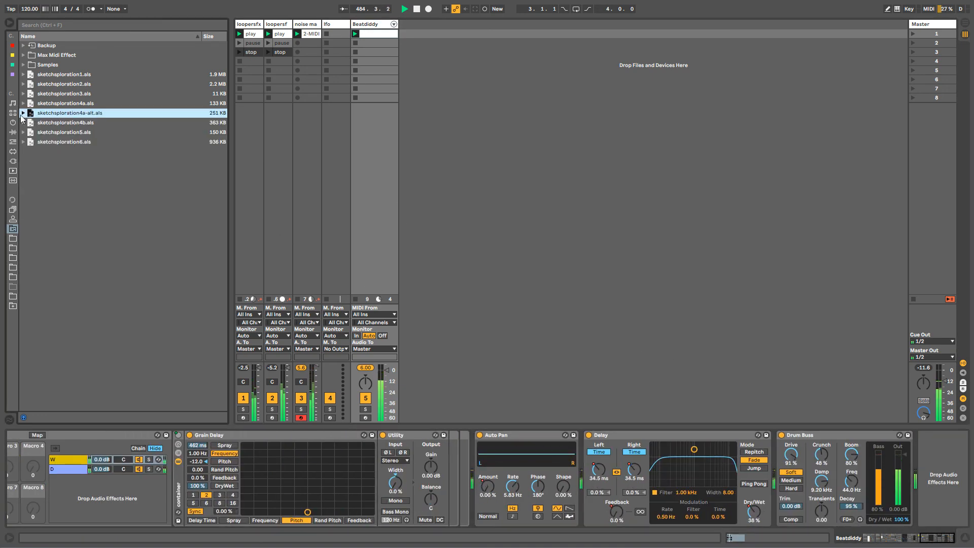
{"action": "left_click", "coordinate": [355, 24]}
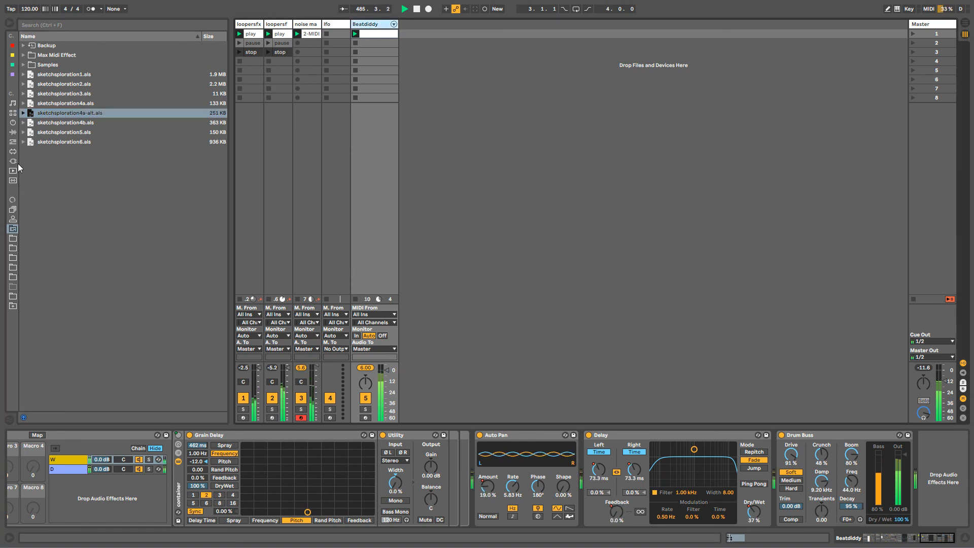
{"action": "left_click", "coordinate": [14, 161]}
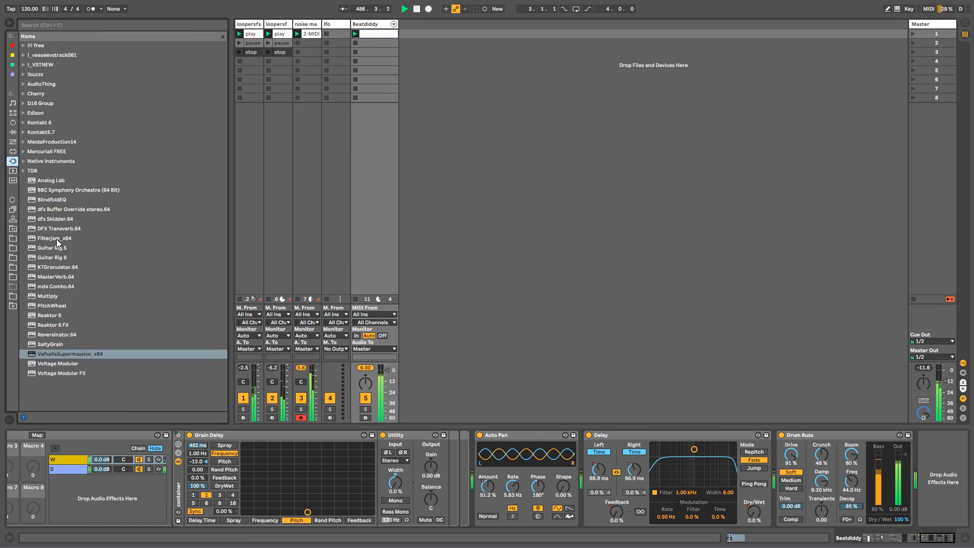
{"action": "left_click_drag", "start_coordinate": [55, 241], "coordinate": [905, 437]}
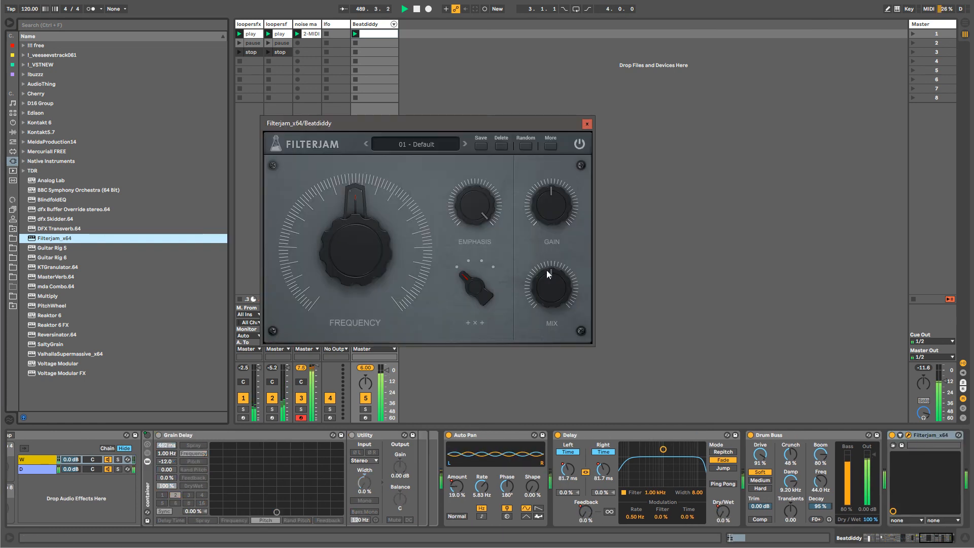
Lower Filterjam's mix and randomize its settings, moving its window clear of the tracks.
{"action": "left_click_drag", "start_coordinate": [546, 270], "coordinate": [550, 297]}
{"action": "right_click", "coordinate": [550, 298]}
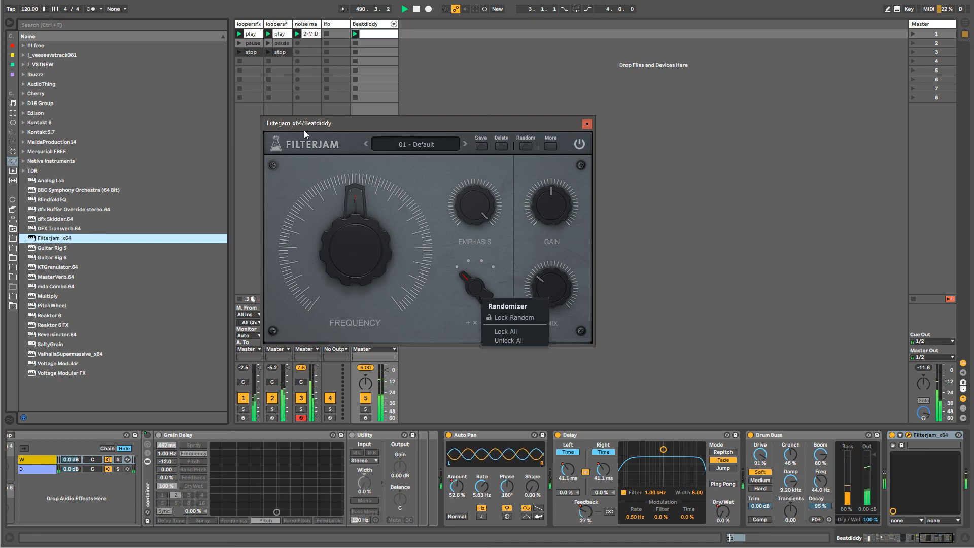
{"action": "left_click", "coordinate": [510, 248]}
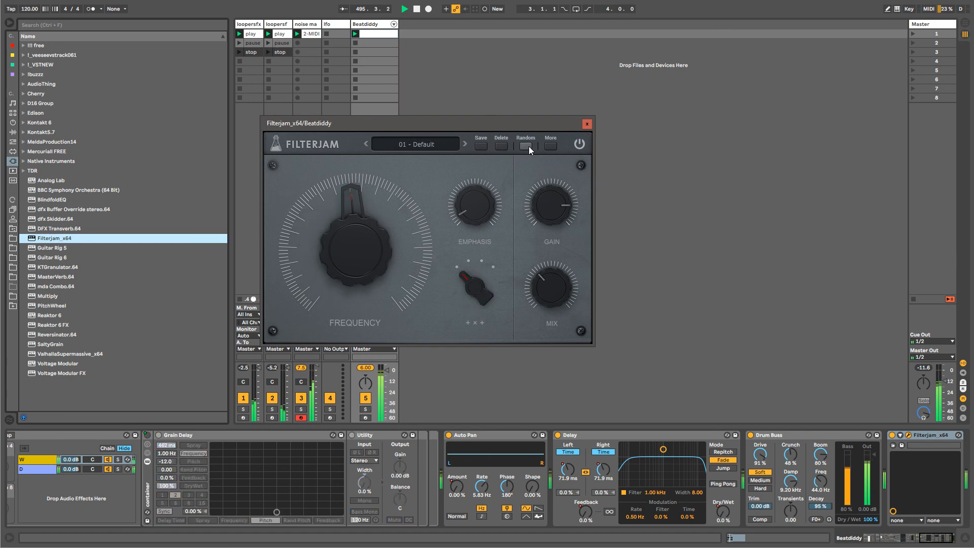
{"action": "scroll", "coordinate": [833, 494], "scroll_direction": "down", "scroll_amount": 2}
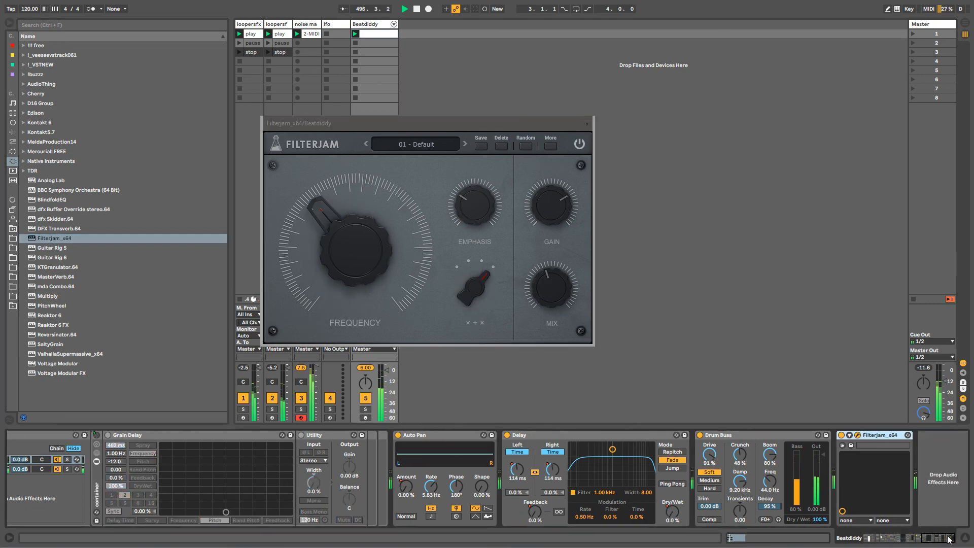
{"action": "left_click_drag", "start_coordinate": [558, 123], "coordinate": [735, 106]}
Unfold Filterjam's parameters, show its Frequency envelope in the Beatdiddy clip, and unlink that envelope with a loop length of 3 bars.
{"action": "double_click", "coordinate": [384, 35]}
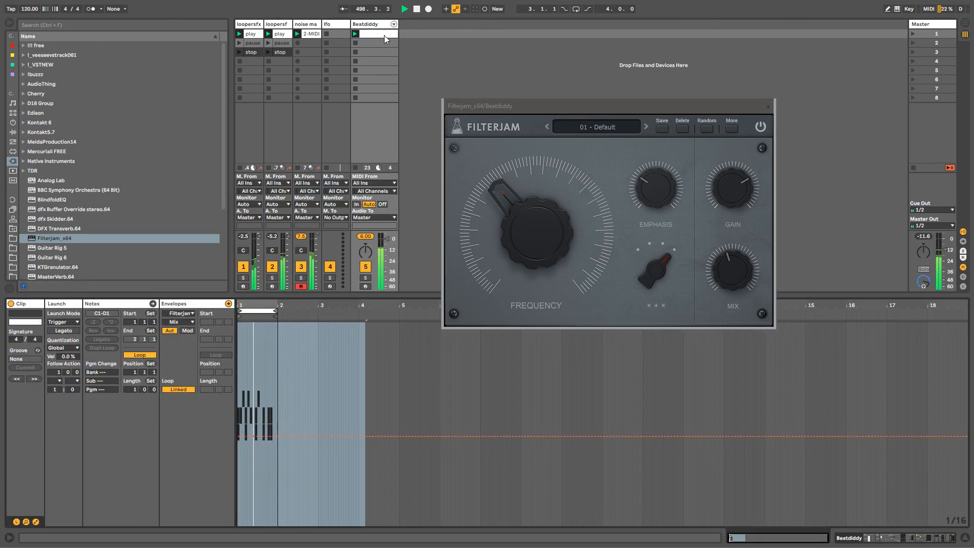
{"action": "left_click", "coordinate": [374, 26]}
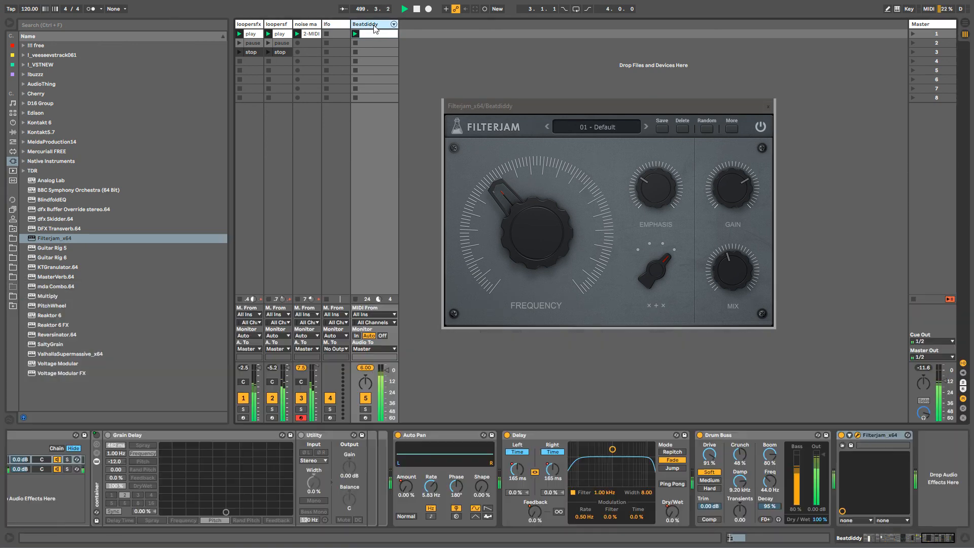
{"action": "left_click", "coordinate": [850, 435]}
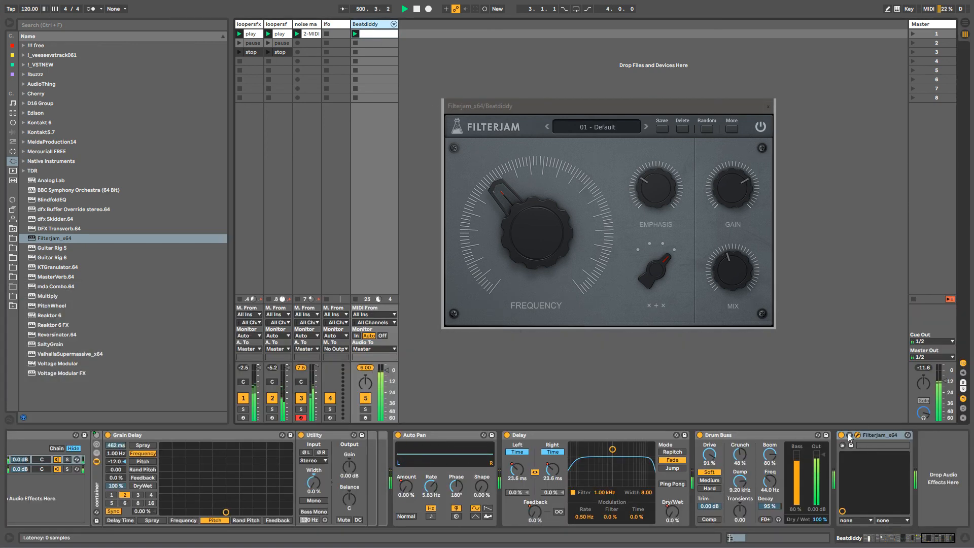
{"action": "left_click", "coordinate": [952, 542]}
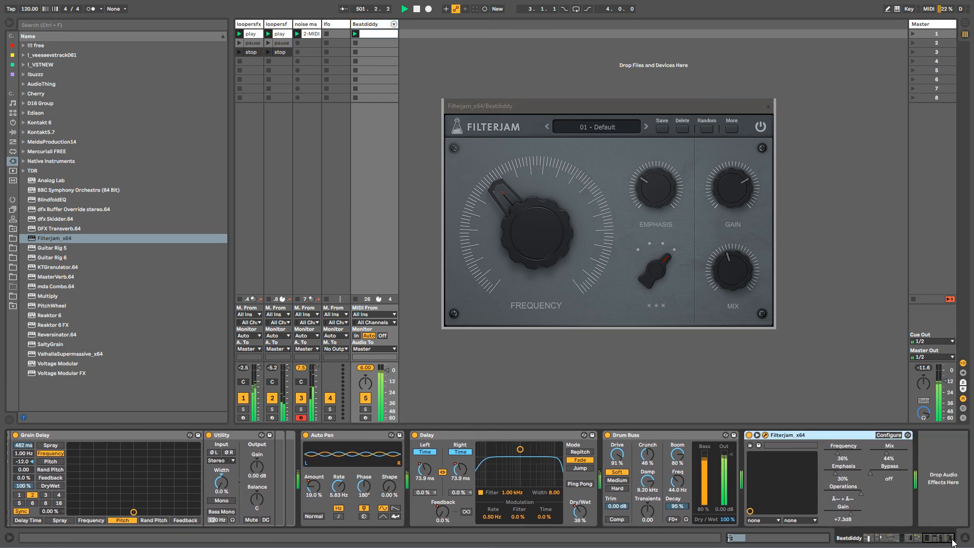
{"action": "right_click", "coordinate": [843, 453]}
{"action": "left_click", "coordinate": [863, 459]}
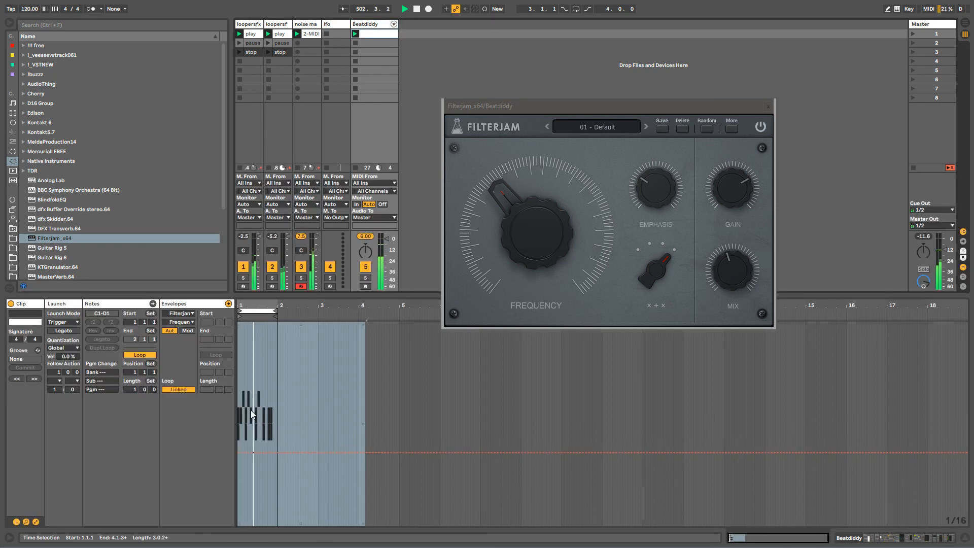
{"action": "left_click", "coordinate": [178, 389]}
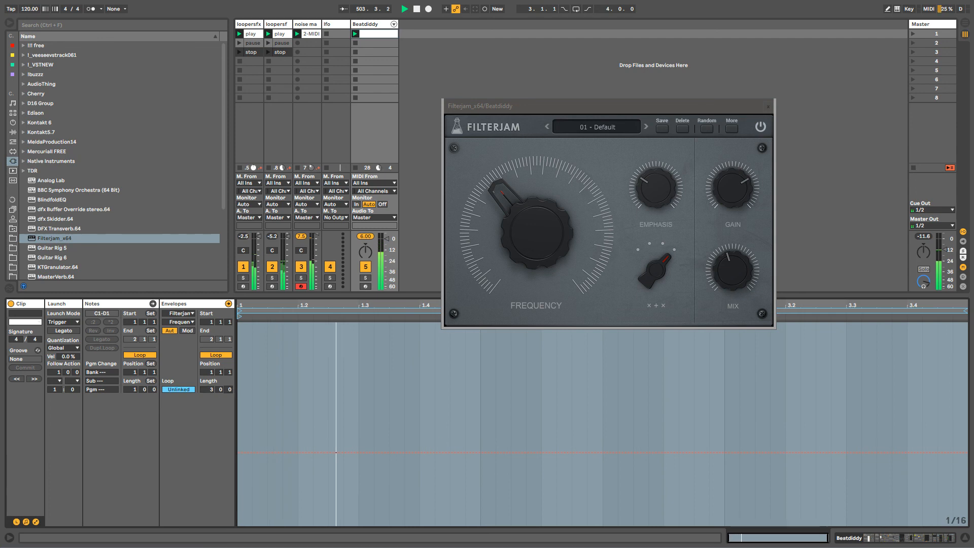
Show Filterjam's Emphasis envelope in the Beatdiddy clip and unlink it with a loop length of 11 bars.
{"action": "key", "text": "shift+Tab"}
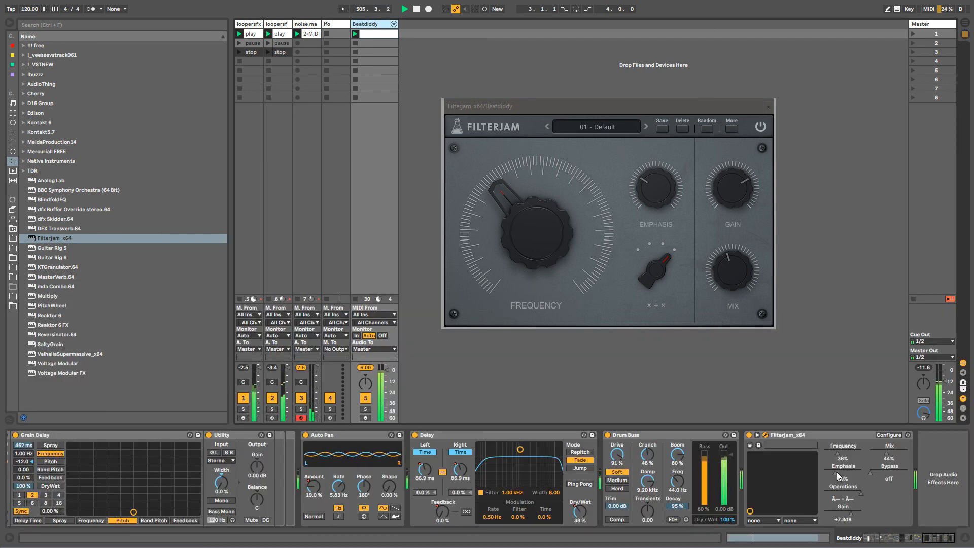
{"action": "key", "text": "shift+Tab"}
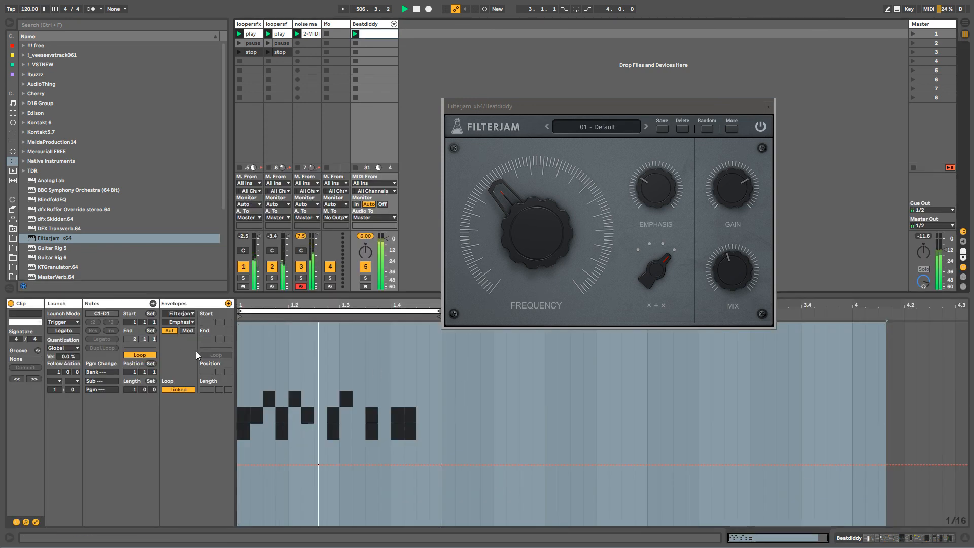
{"action": "left_click", "coordinate": [179, 389]}
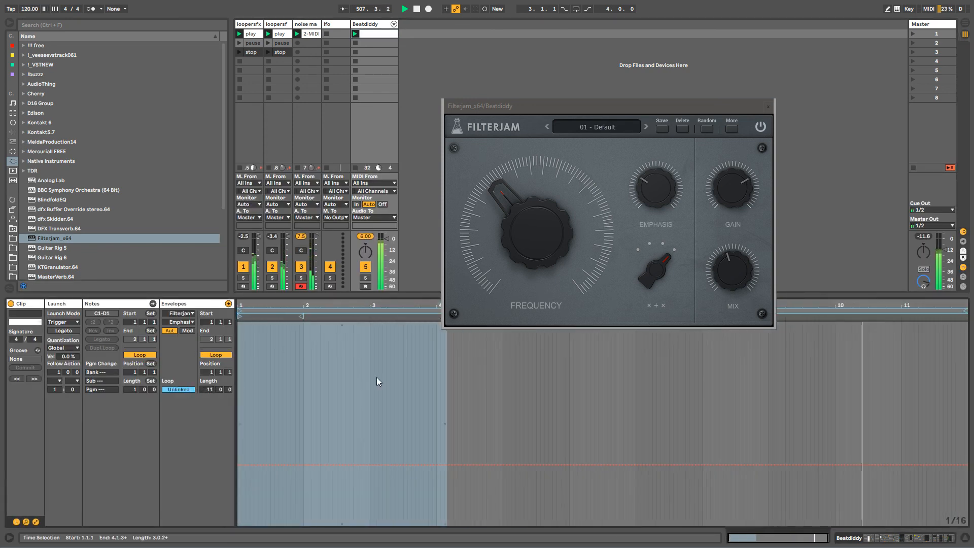
Show Filterjam's Operations envelope in the Beatdiddy clip and unlink it with a loop length of 6 bars.
{"action": "left_click", "coordinate": [376, 27]}
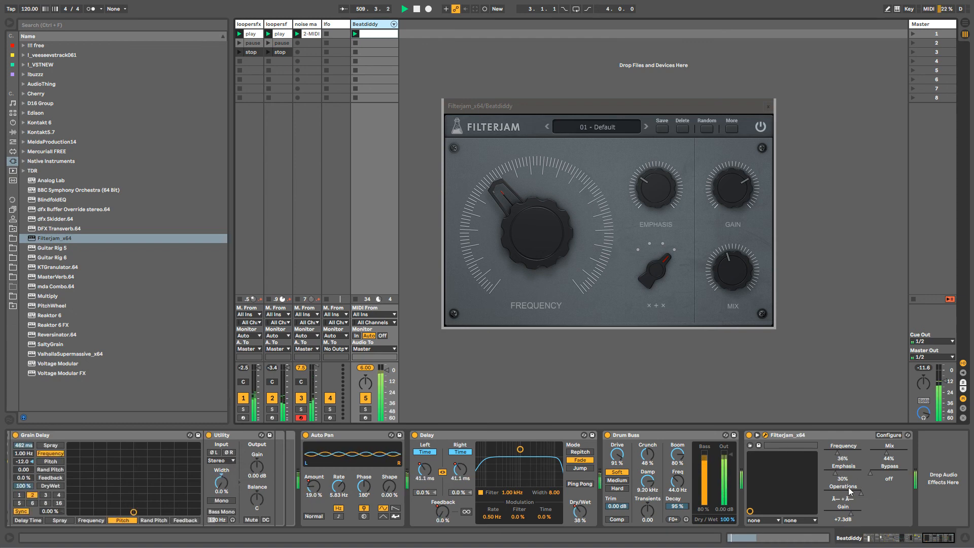
{"action": "key", "text": "shift+Tab"}
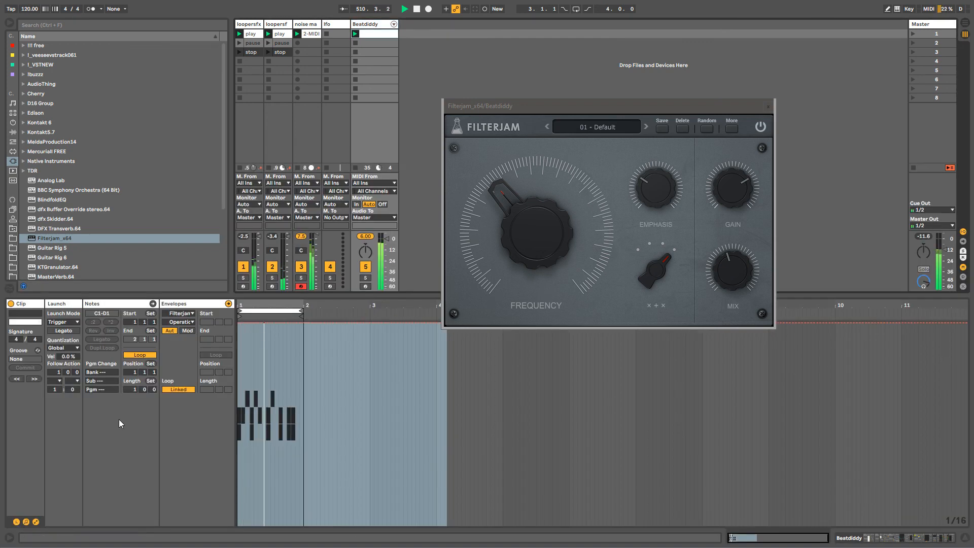
{"action": "left_click", "coordinate": [178, 389]}
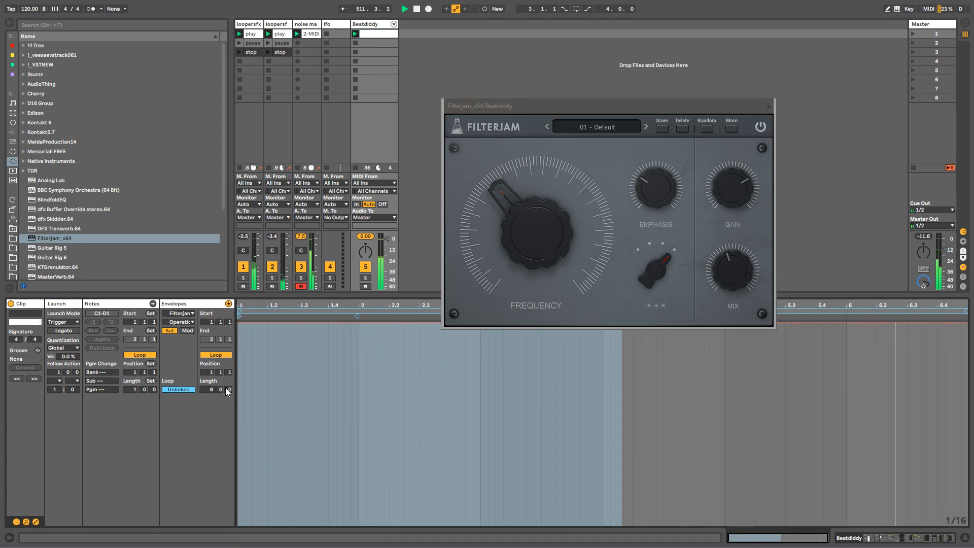
Show Filterjam's Gain envelope in the Beatdiddy clip and unlink it with a loop length of 14 bars.
{"action": "key", "text": "shift+Tab"}
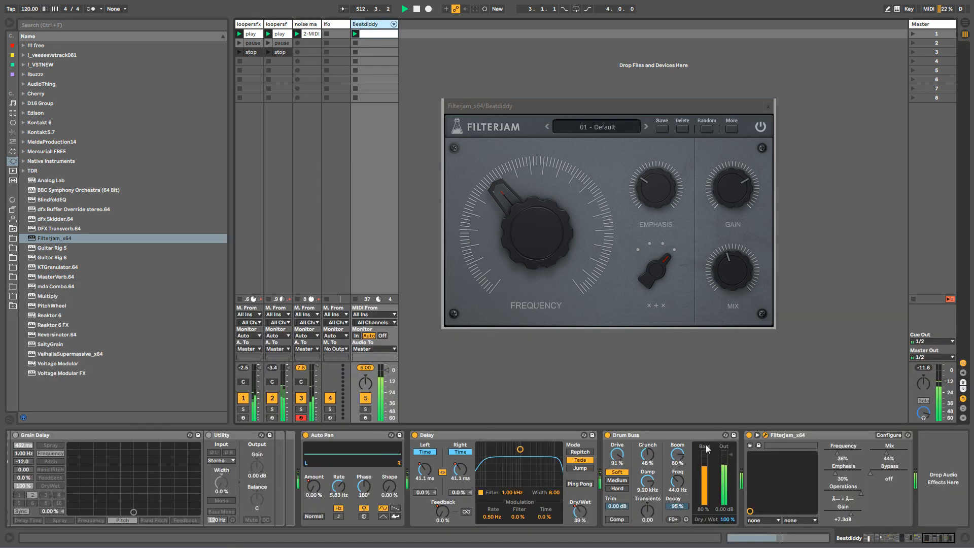
{"action": "right_click", "coordinate": [855, 515]}
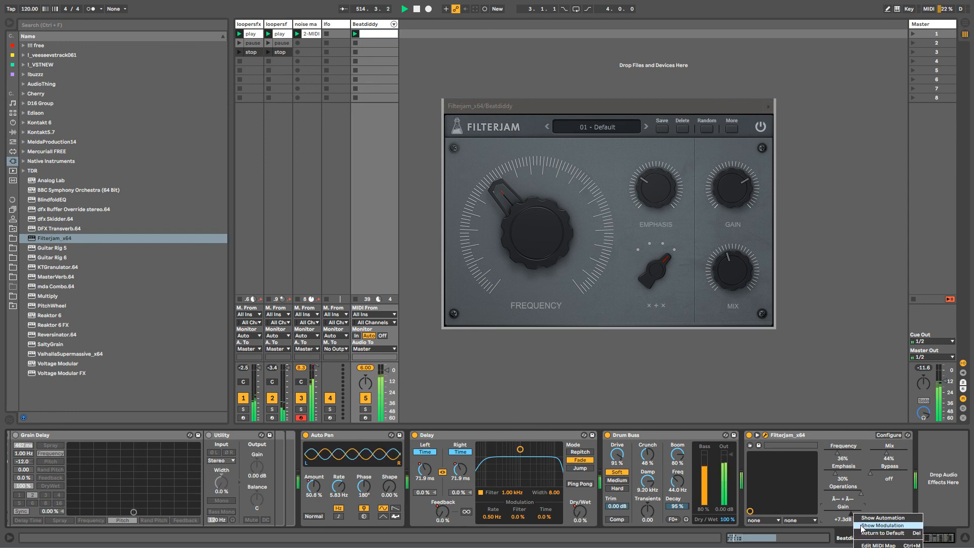
{"action": "left_click", "coordinate": [882, 518]}
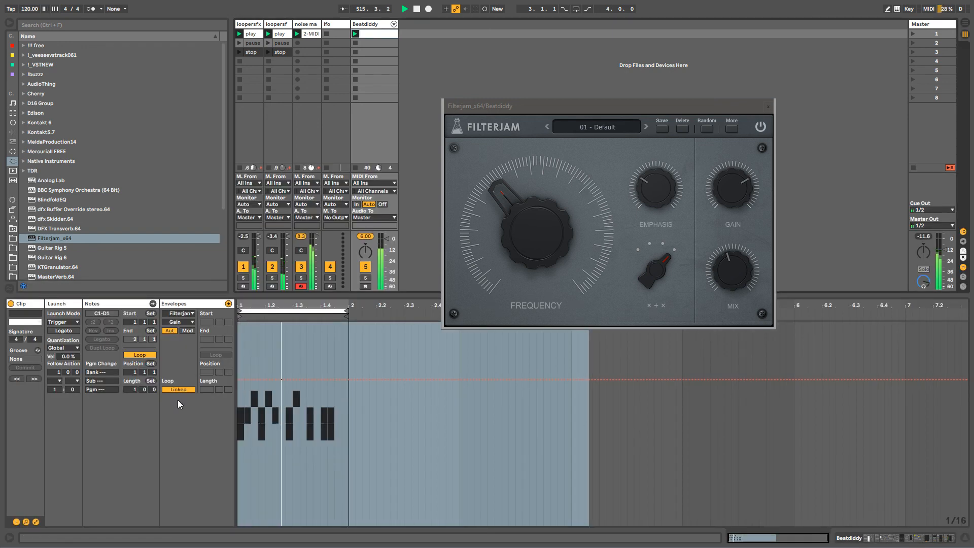
{"action": "left_click", "coordinate": [178, 389]}
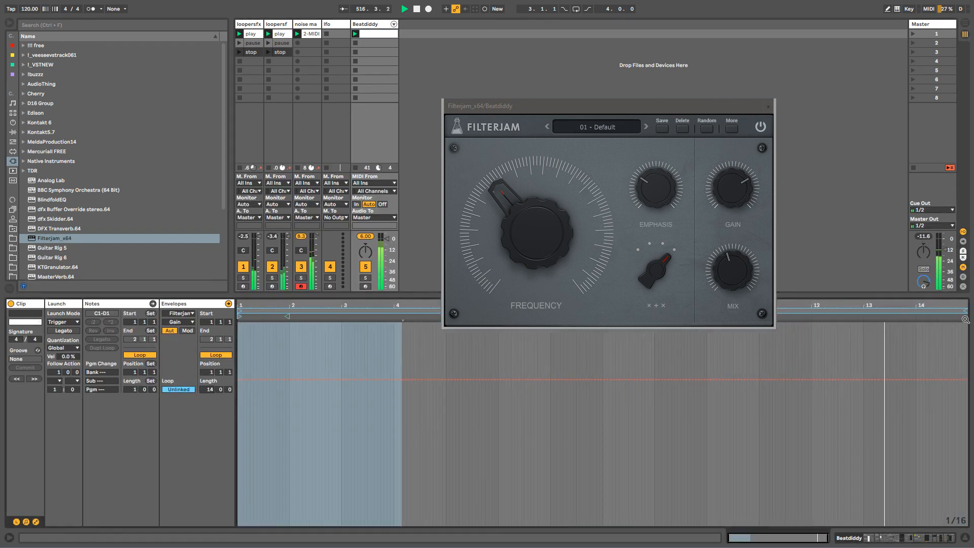
Return to the Beatdiddy track's devices and lock Filterjam's Mix knob against randomization.
{"action": "left_click", "coordinate": [374, 25]}
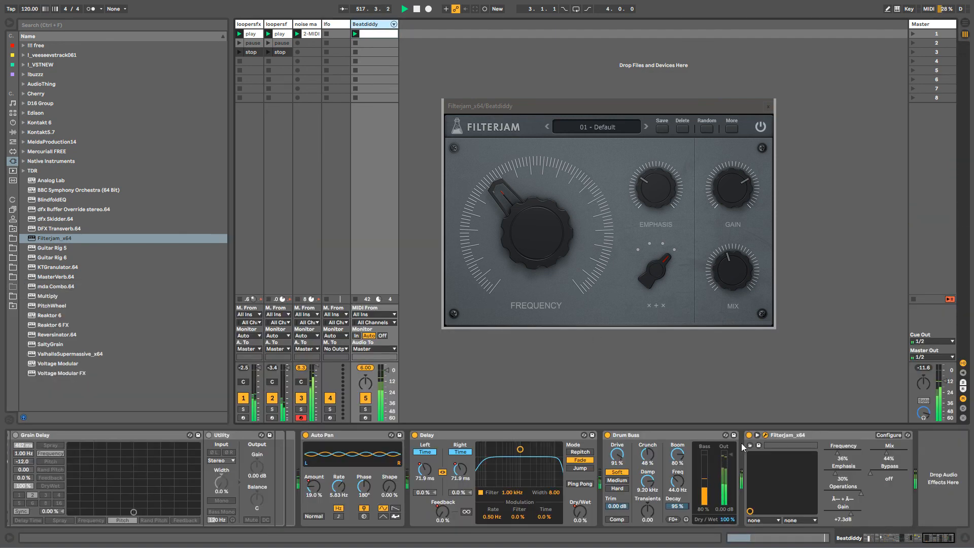
{"action": "right_click", "coordinate": [722, 262]}
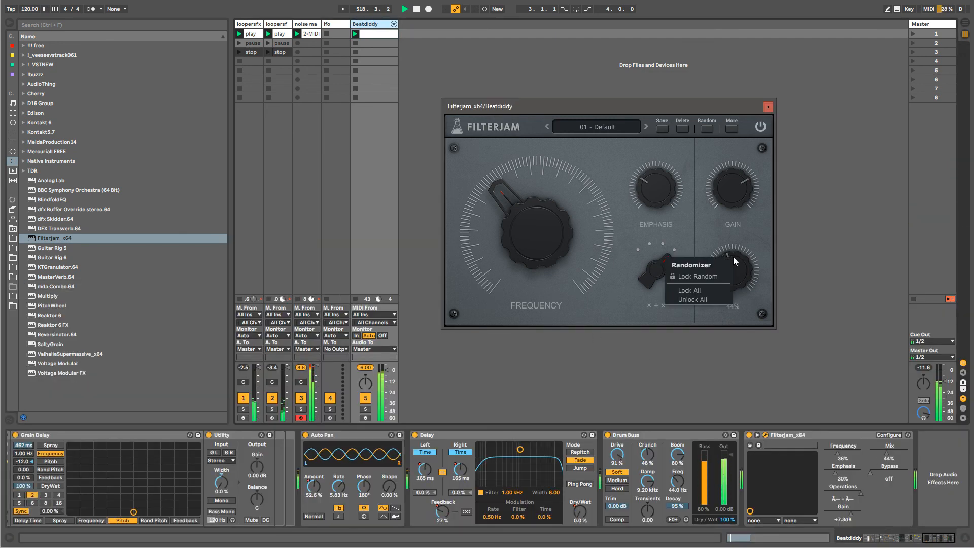
{"action": "left_click", "coordinate": [711, 278]}
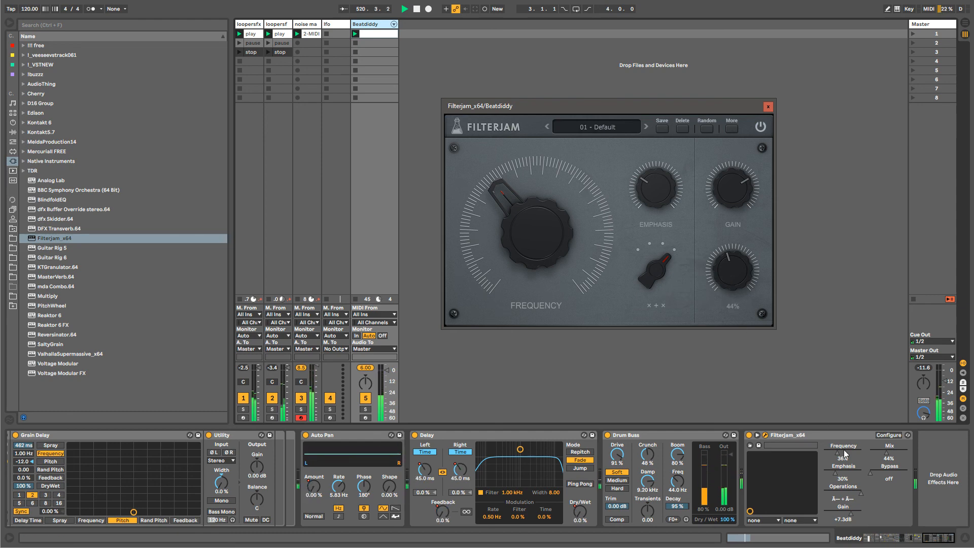
Record repeated randomizations of Filterjam into the Beatdiddy clip's envelopes with session recording, and stop recording.
{"action": "left_click", "coordinate": [484, 9]}
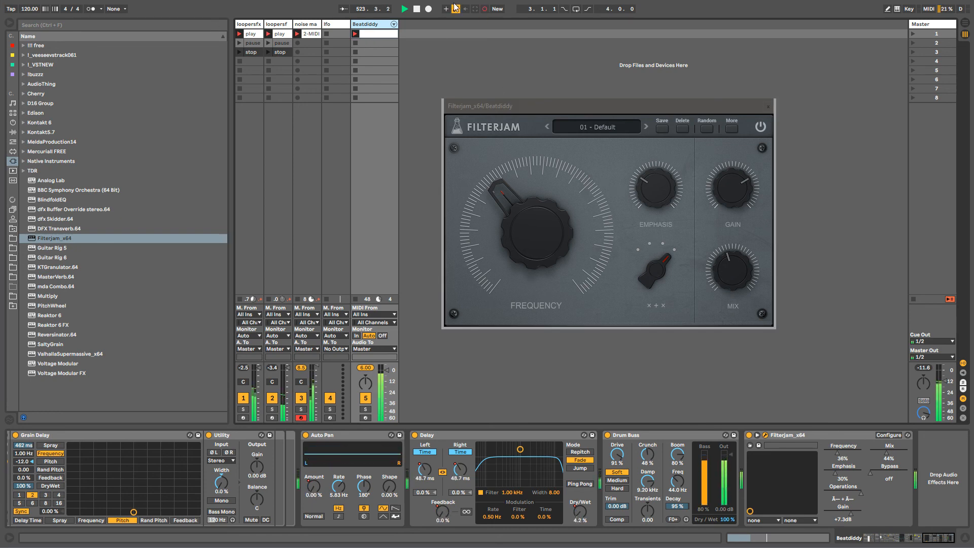
{"action": "left_click", "coordinate": [705, 130]}
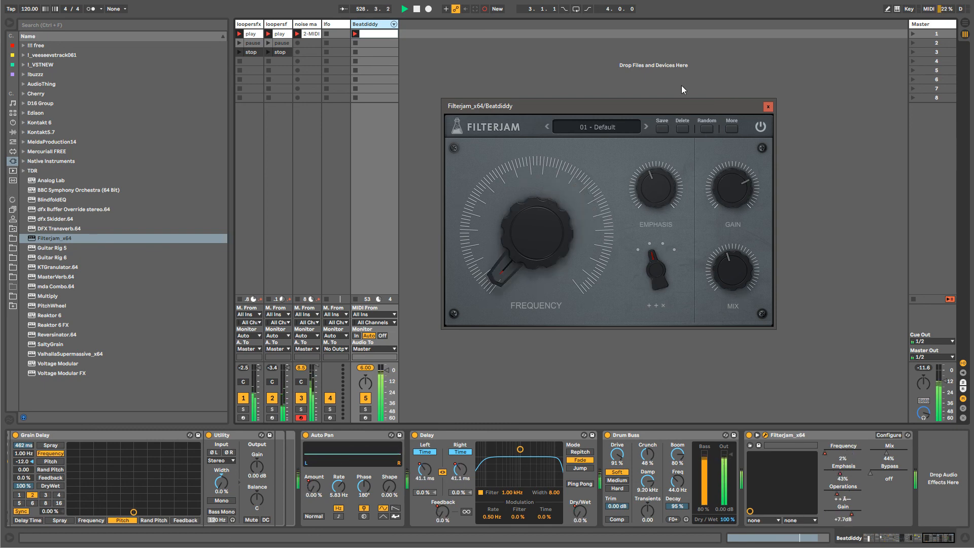
{"action": "left_click", "coordinate": [708, 127]}
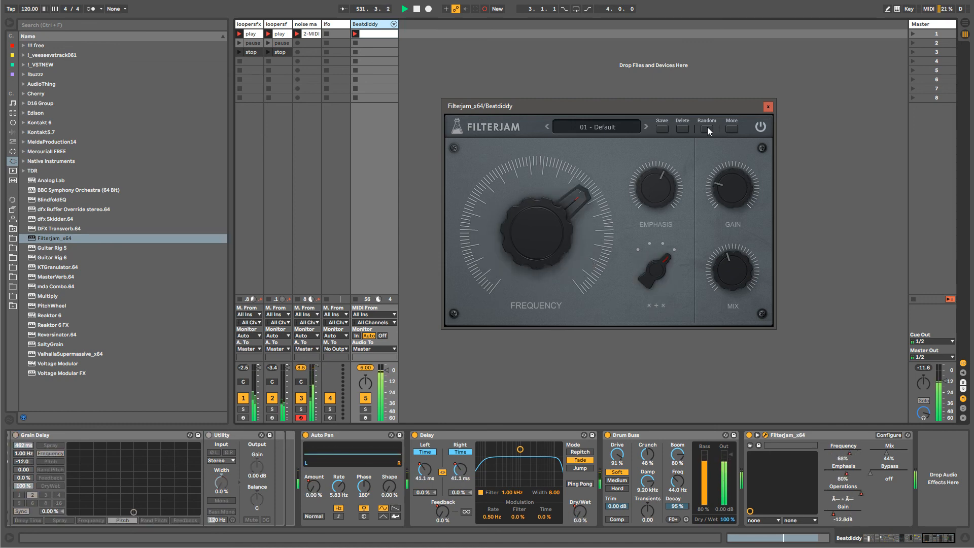
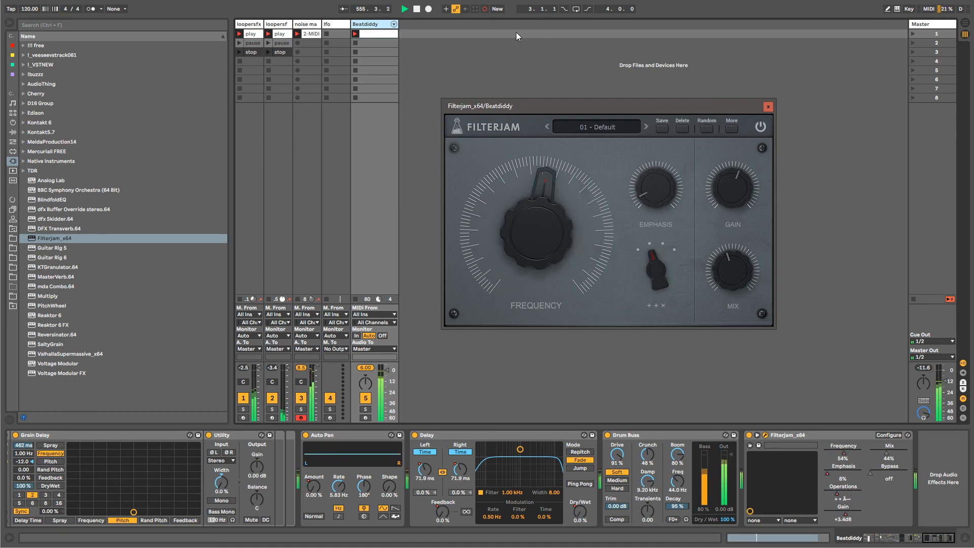
{"action": "left_click", "coordinate": [482, 10]}
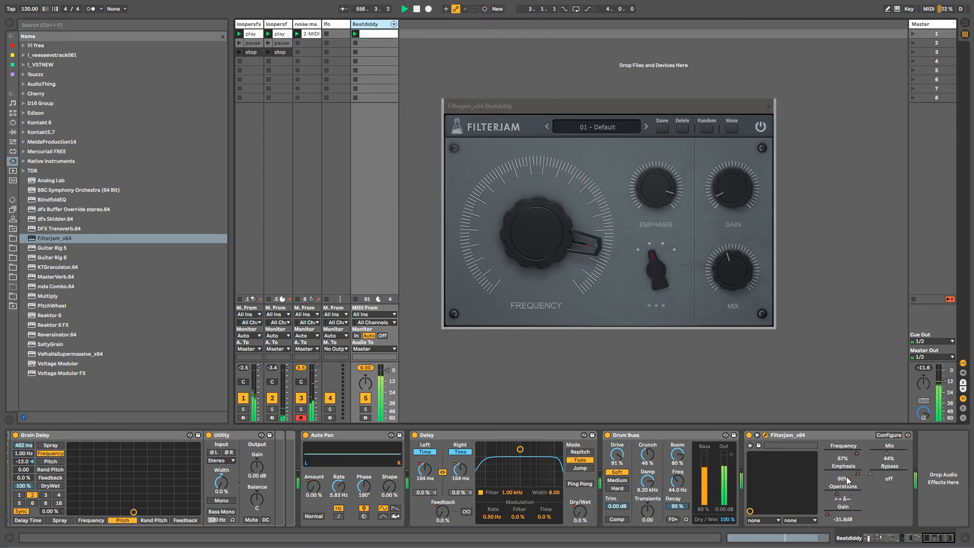
Inspect Filterjam's recorded Emphasis envelope in the Beatdiddy clip, return to the devices and close the plug-in window.
{"action": "right_click", "coordinate": [861, 483]}
{"action": "left_click", "coordinate": [883, 490]}
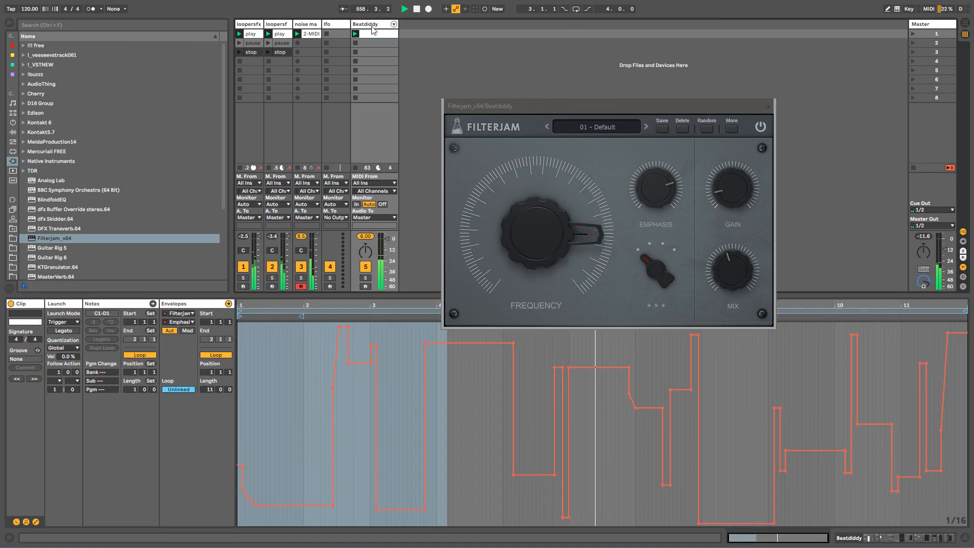
{"action": "key", "text": "shift+Tab"}
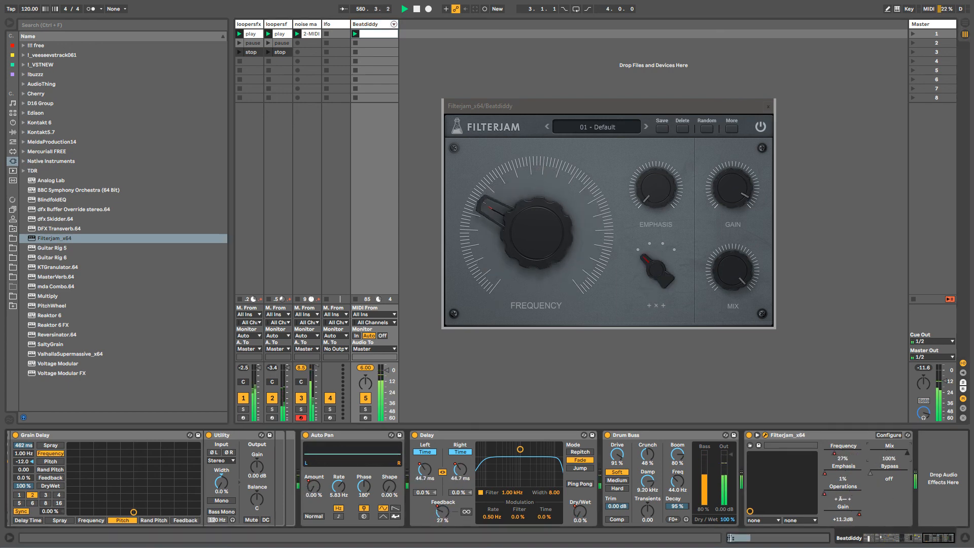
{"action": "left_click", "coordinate": [768, 106]}
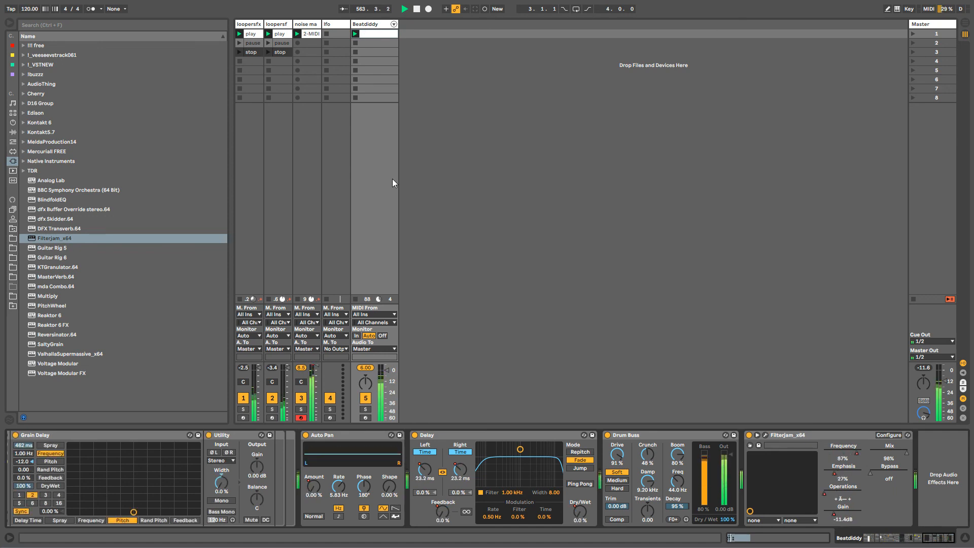
Set the song tempo to 128 BPM and fold the Instrument Rack holding the kick, hathat and snaare chains.
{"action": "left_click_drag", "start_coordinate": [931, 537], "coordinate": [851, 546]}
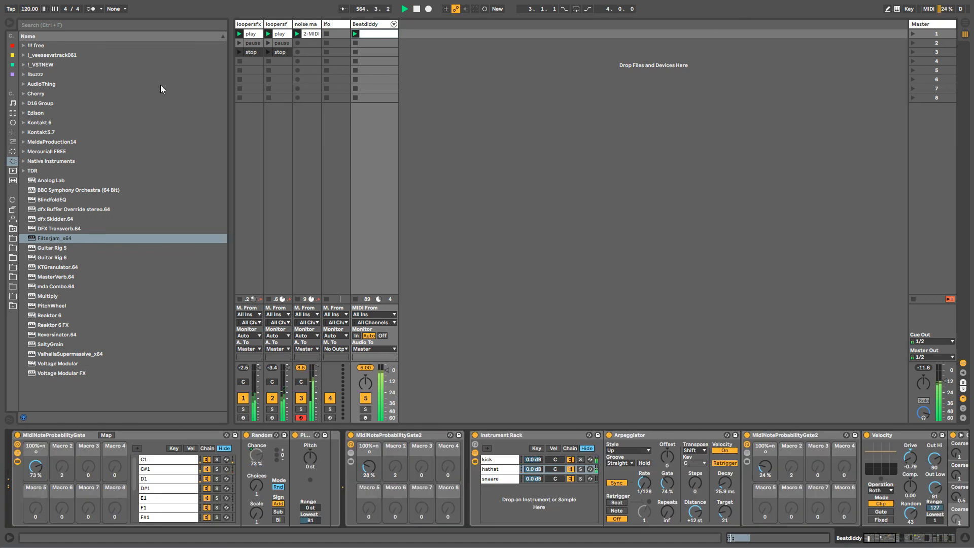
{"action": "left_click_drag", "start_coordinate": [29, 8], "coordinate": [29, 4]}
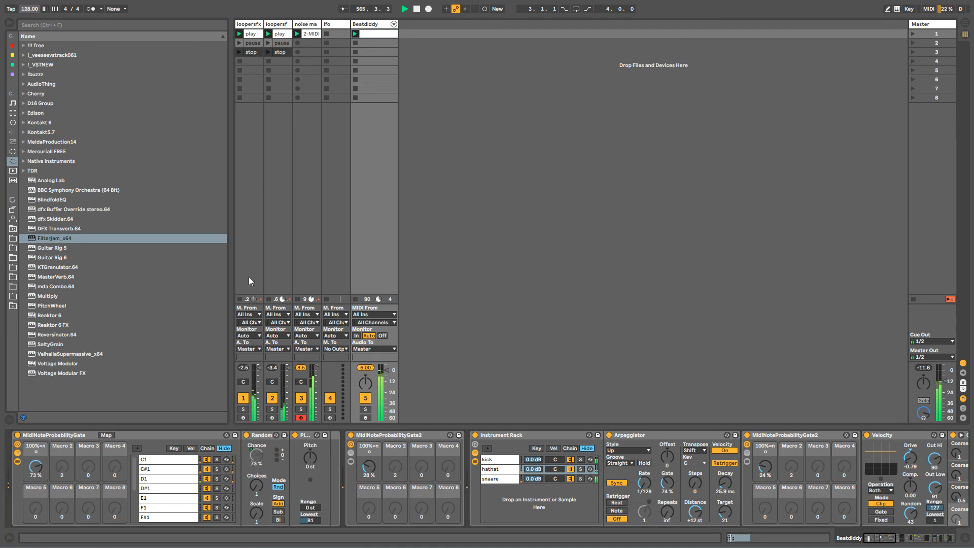
{"action": "double_click", "coordinate": [527, 438]}
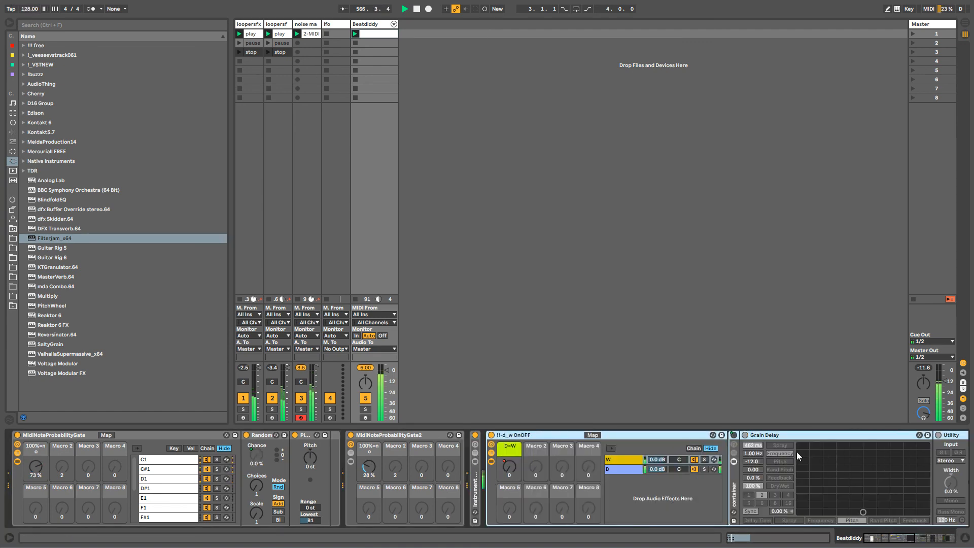
Add ValhallaSupermassive_x64 after Filterjam on the Beatdiddy track and load its SixteenVoiceChorus preset.
{"action": "left_click", "coordinate": [882, 540]}
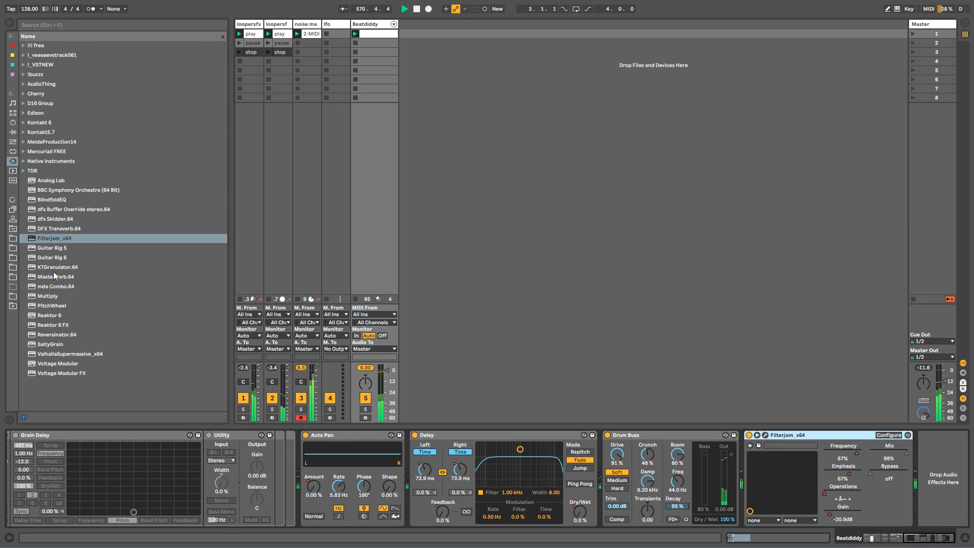
{"action": "double_click", "coordinate": [56, 354]}
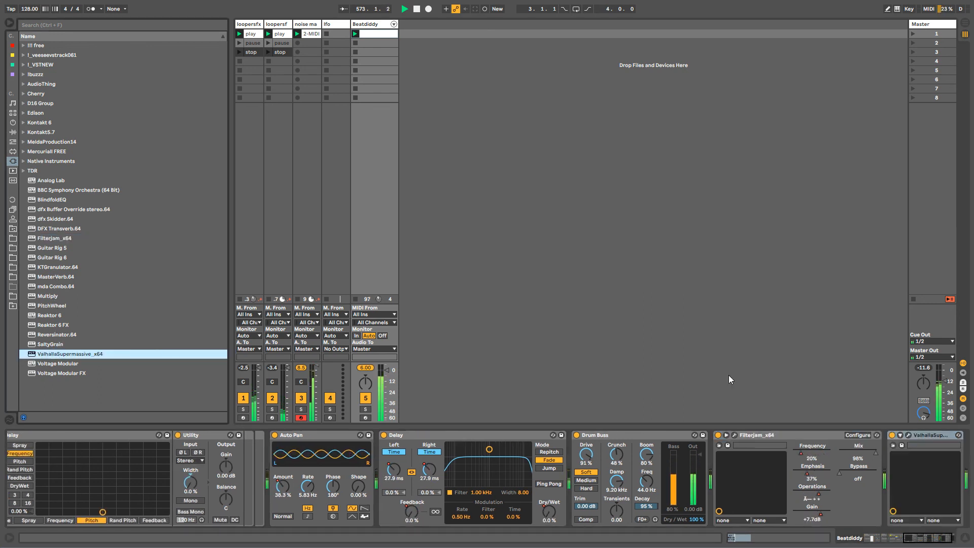
{"action": "left_click", "coordinate": [908, 436]}
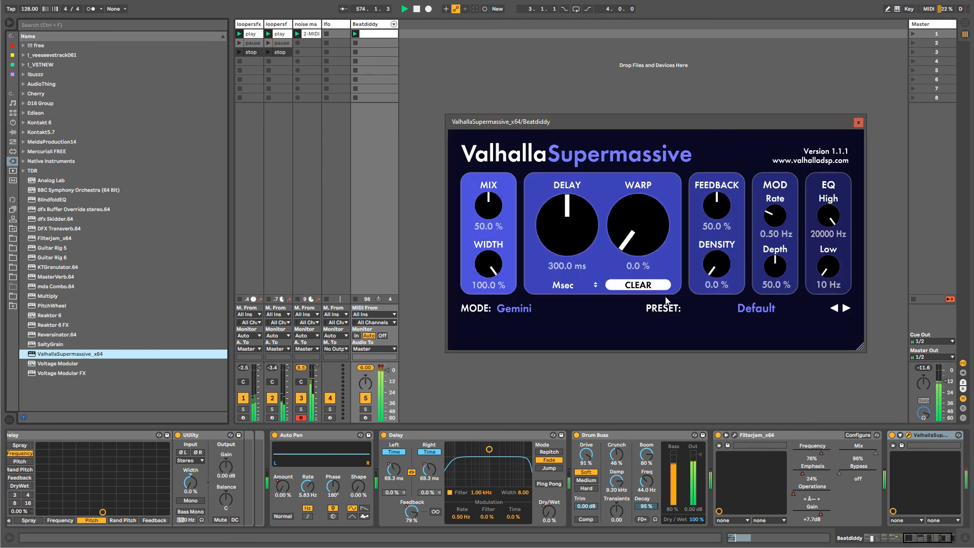
{"action": "left_click", "coordinate": [756, 308]}
{"action": "mouse_move", "coordinate": [745, 404]}
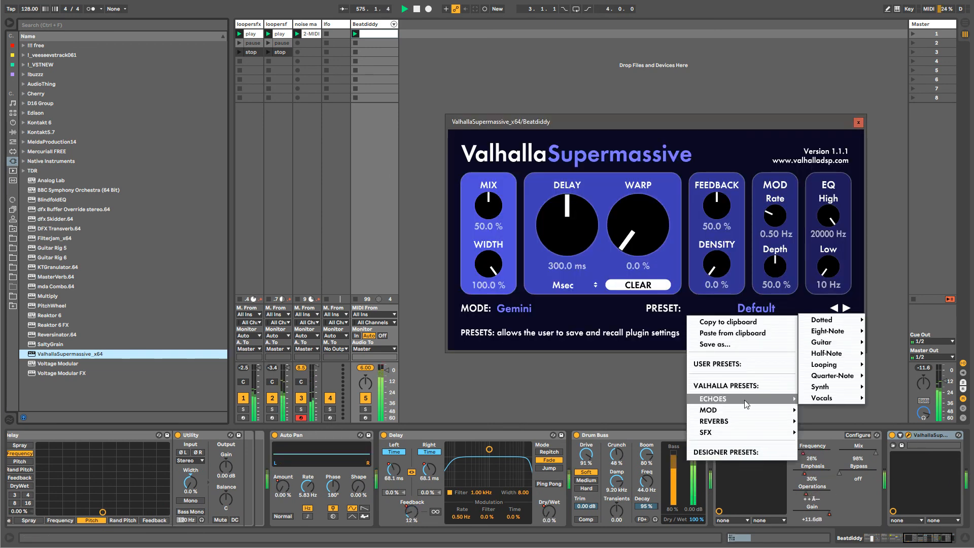
{"action": "mouse_move", "coordinate": [815, 355]}
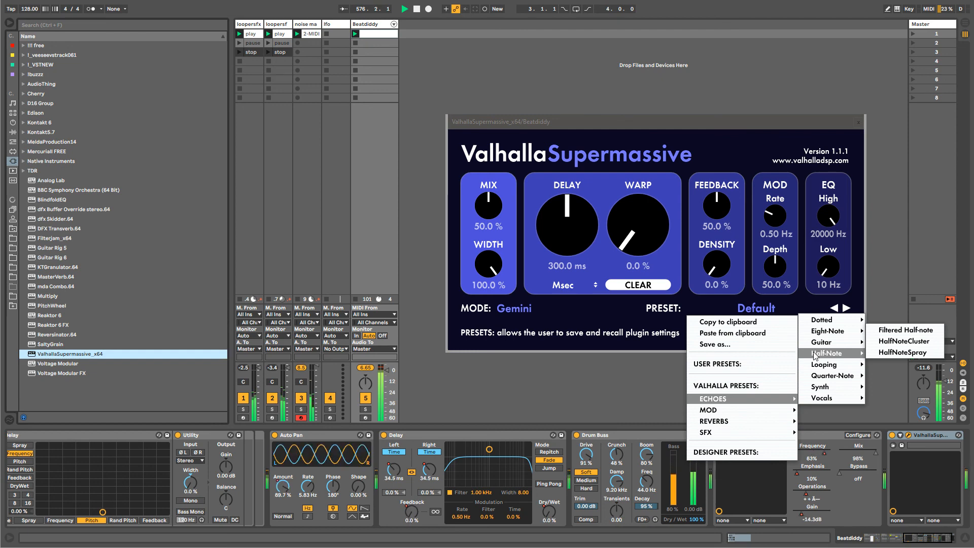
{"action": "mouse_move", "coordinate": [822, 396]}
{"action": "left_click", "coordinate": [893, 387]}
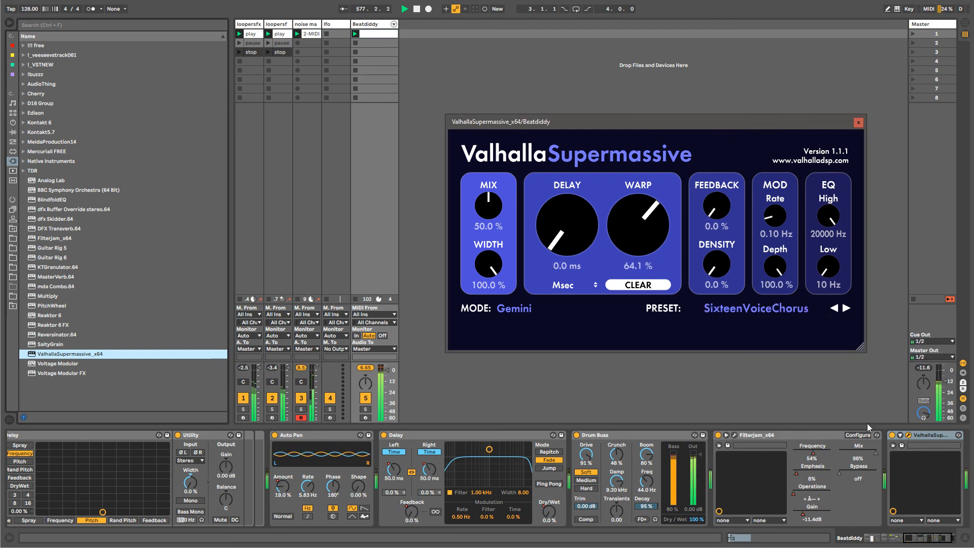
Lower ValhallaSupermassive's mix to 36% and close its window.
{"action": "left_click", "coordinate": [947, 541]}
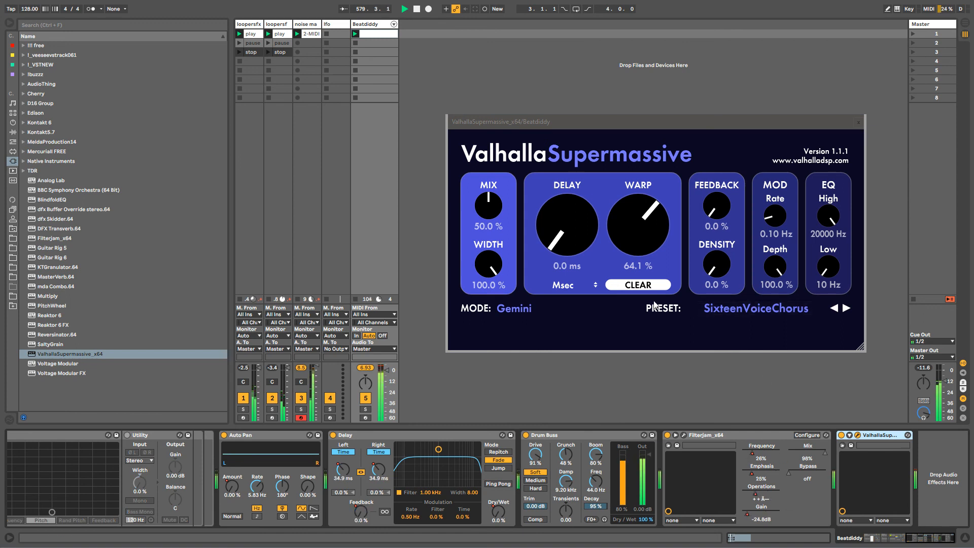
{"action": "left_click_drag", "start_coordinate": [488, 205], "coordinate": [489, 215]}
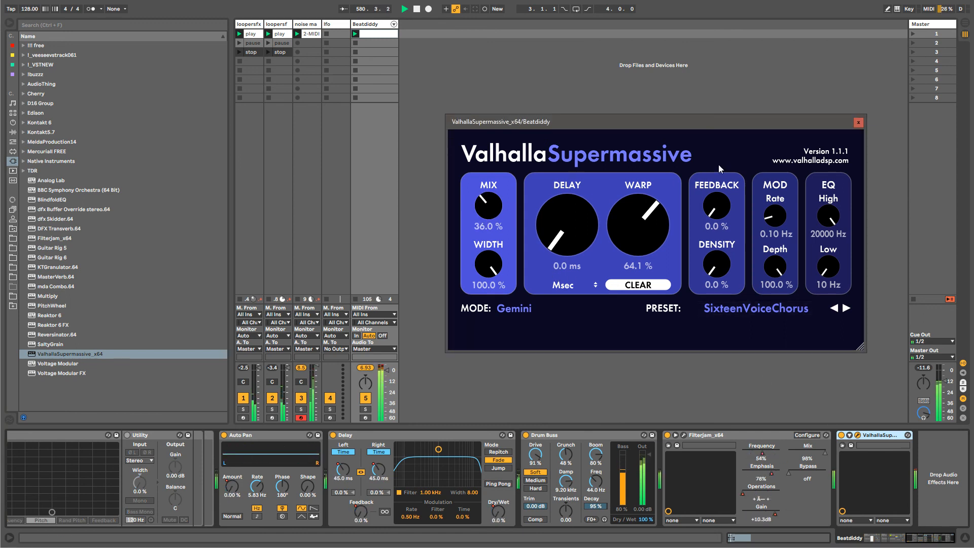
{"action": "left_click", "coordinate": [858, 122]}
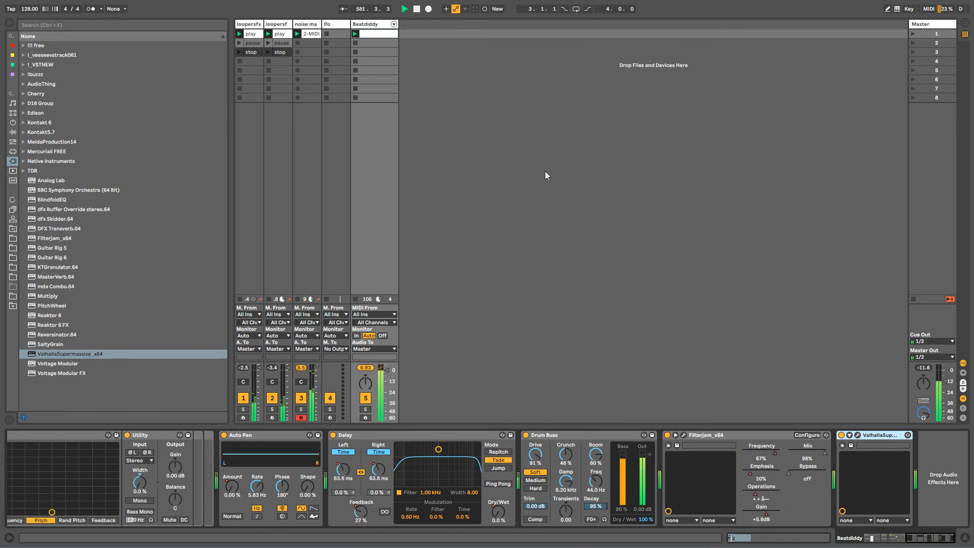
Insert KTGranulator.64 between Delay and Drum Buss on the Beatdiddy track and step through its presets to Chop choy.
{"action": "left_click_drag", "start_coordinate": [51, 269], "coordinate": [549, 457]}
{"action": "left_click", "coordinate": [571, 445]}
{"action": "left_click", "coordinate": [553, 240]}
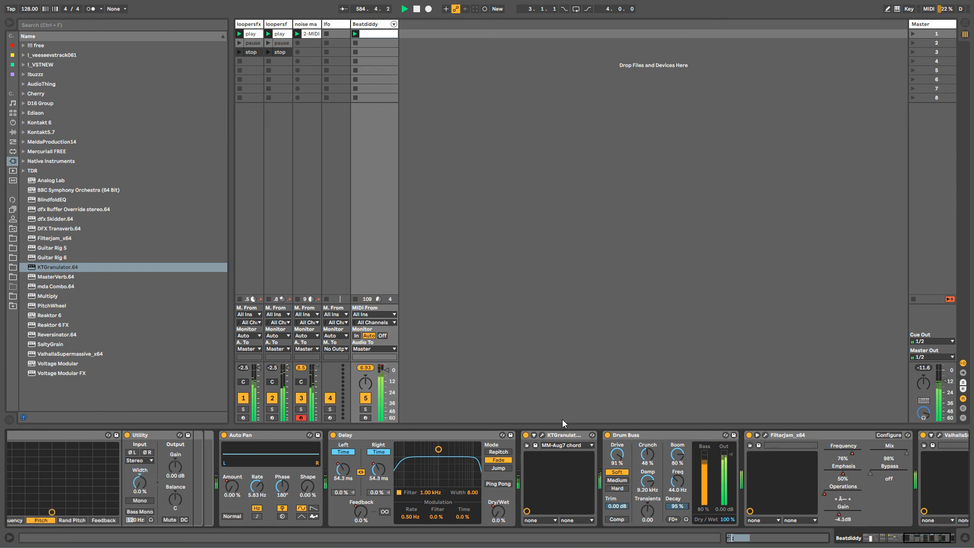
{"action": "scroll", "coordinate": [555, 447], "scroll_direction": "down", "scroll_amount": 2}
{"action": "scroll", "coordinate": [556, 447], "scroll_direction": "down", "scroll_amount": 3}
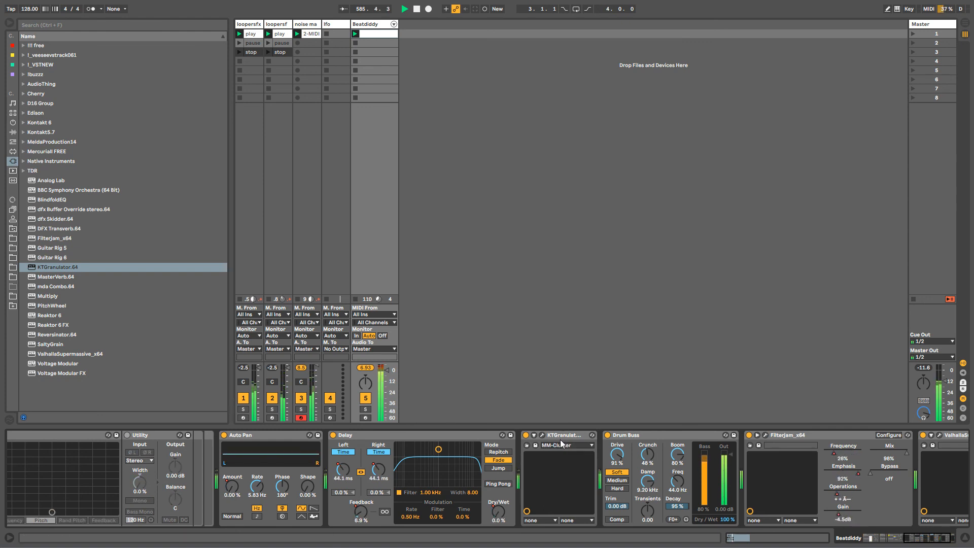
{"action": "scroll", "coordinate": [558, 449], "scroll_direction": "down", "scroll_amount": 1}
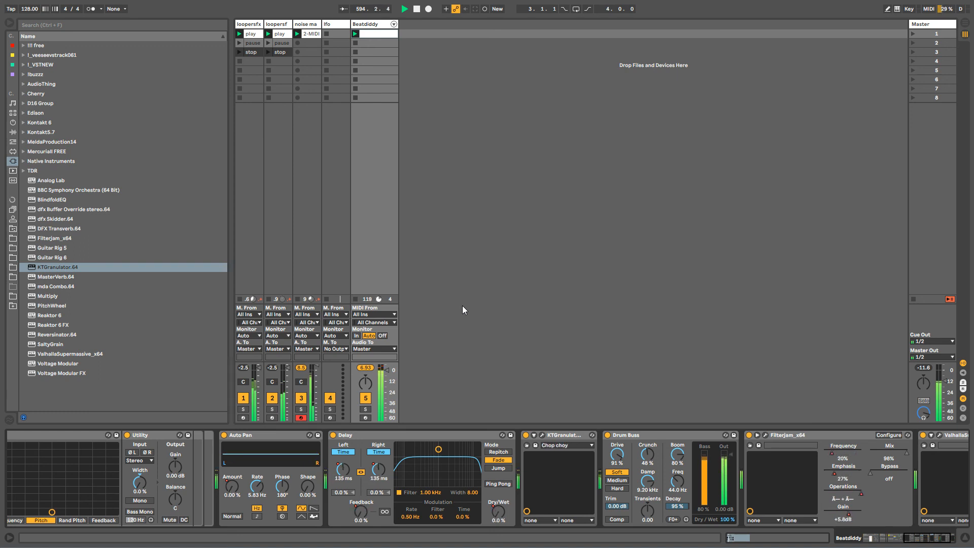
Copy the ktgran VST loader device from the W chain of the StereoSplitMultiBand rack on the loopersfx track.
{"action": "left_click", "coordinate": [239, 34]}
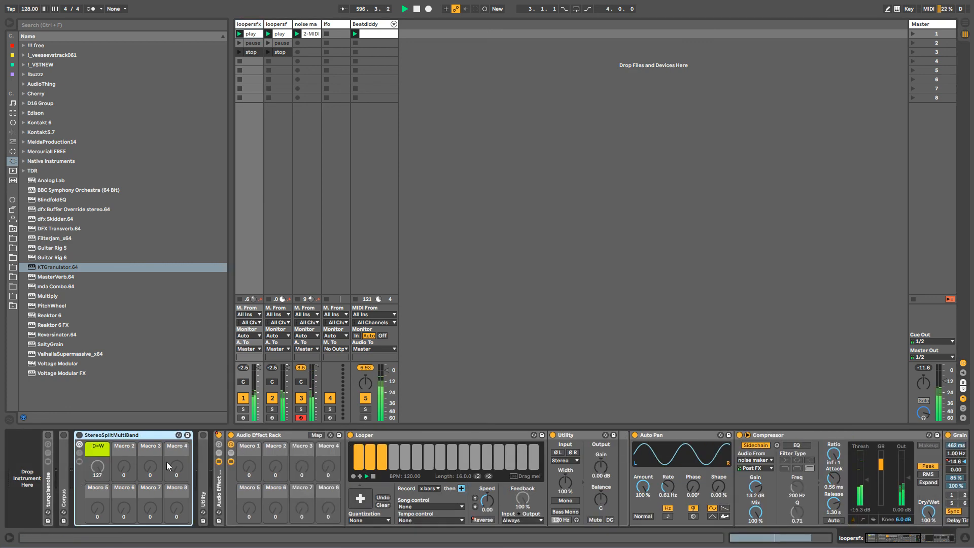
{"action": "left_click", "coordinate": [79, 453]}
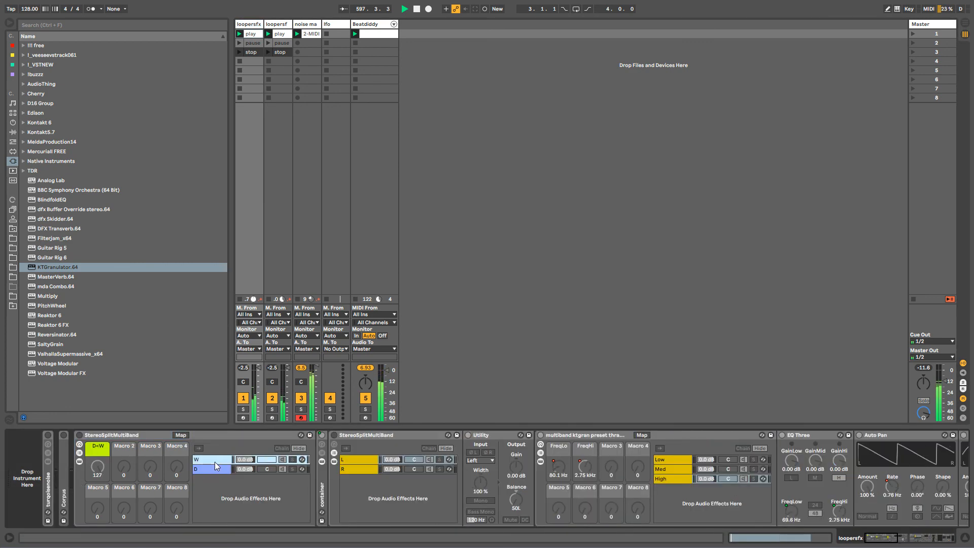
{"action": "left_click", "coordinate": [214, 459]}
{"action": "left_click_drag", "start_coordinate": [883, 539], "coordinate": [899, 542]}
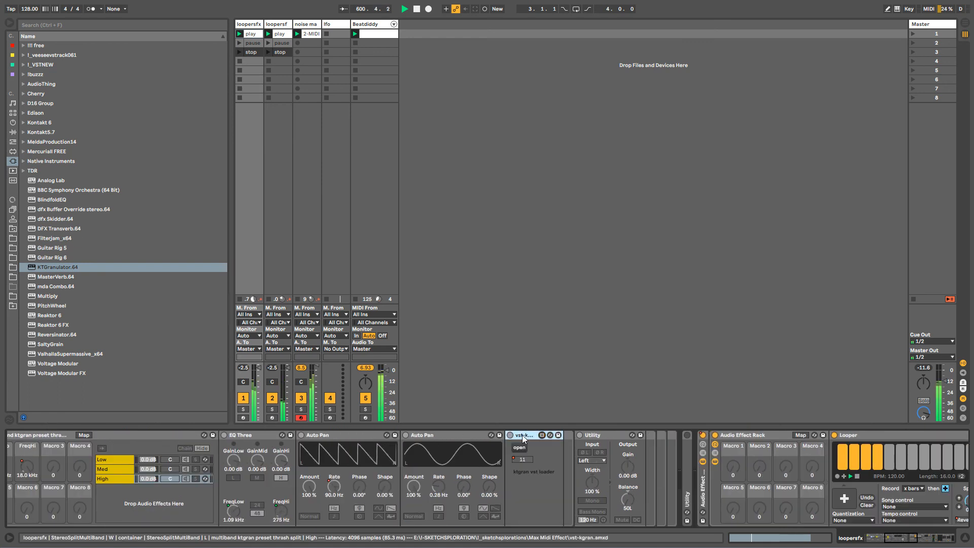
Replace KTGranulator on the Beatdiddy track with the copied ktgran VST loader and set its preset number to 5.
{"action": "left_click", "coordinate": [376, 25]}
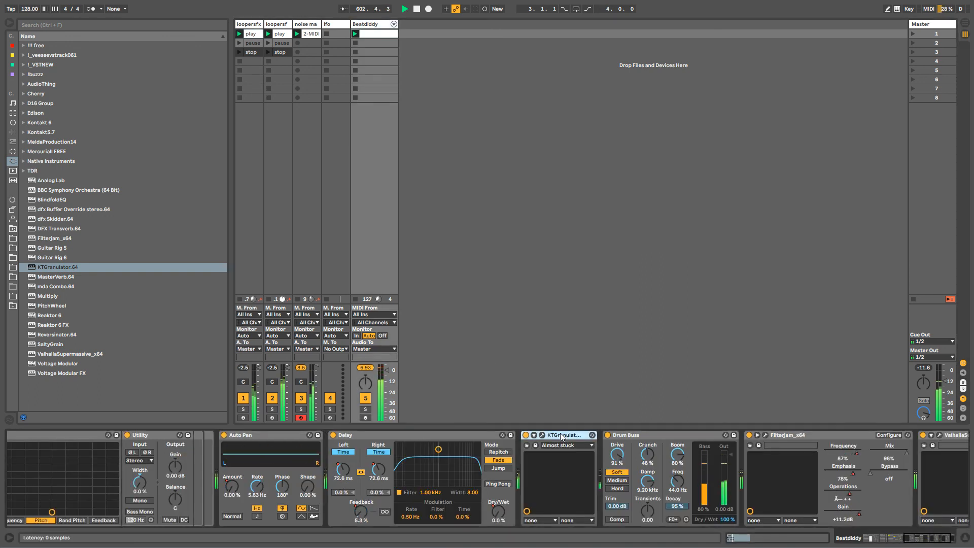
{"action": "left_click", "coordinate": [623, 434]}
{"action": "left_click_drag", "start_coordinate": [541, 460], "coordinate": [539, 459]}
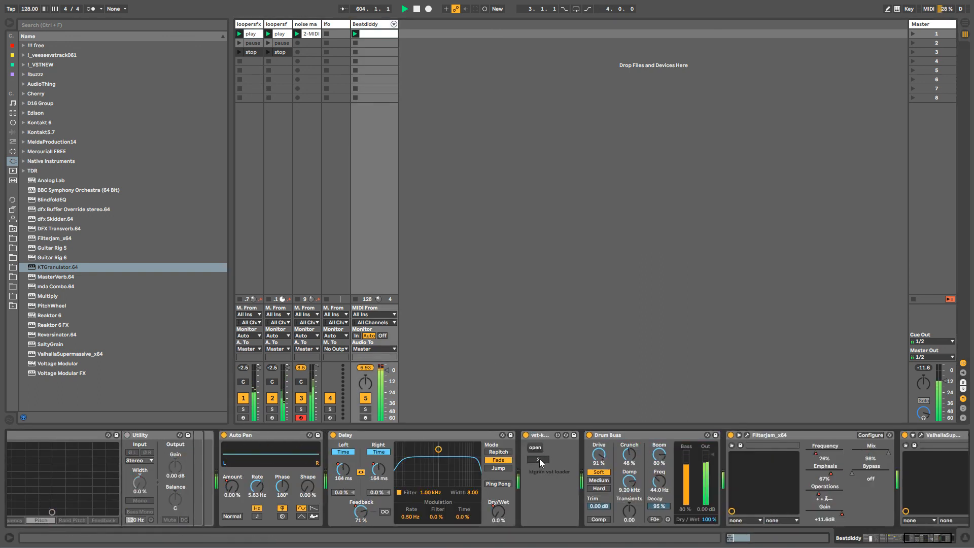
Wrap the ktgran VST loader in the !!-d_w OnOFF dry/wet Audio Effect Rack, placing it in the W chain's container.
{"action": "left_click", "coordinate": [12, 122]}
{"action": "left_click", "coordinate": [13, 132]}
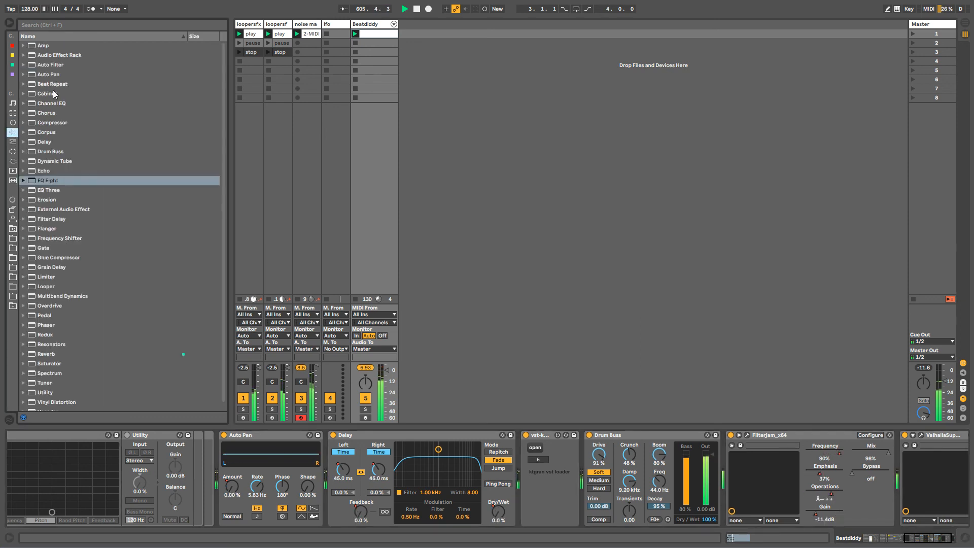
{"action": "left_click", "coordinate": [60, 55]}
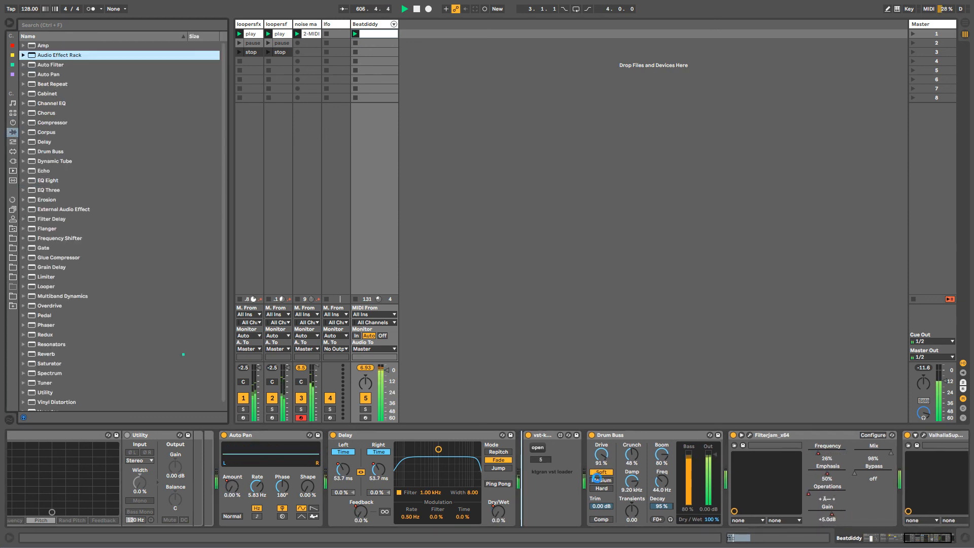
{"action": "left_click_drag", "start_coordinate": [597, 478], "coordinate": [597, 478]}
{"action": "left_click_drag", "start_coordinate": [861, 441], "coordinate": [798, 459]}
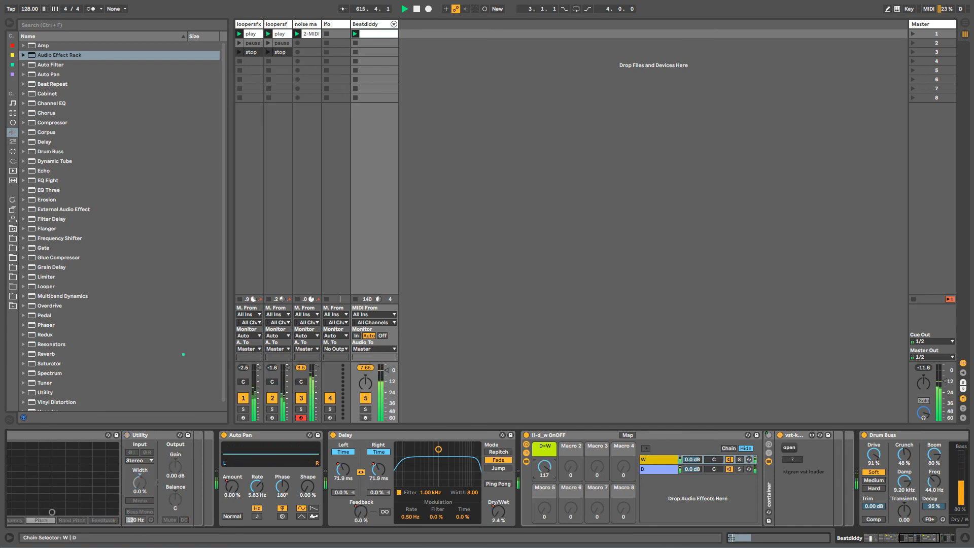
Map the loader's preset number to the container's first macro, and map that macro to Macro 2 of the !!-d_w OnOFF rack.
{"action": "left_click", "coordinate": [627, 435]}
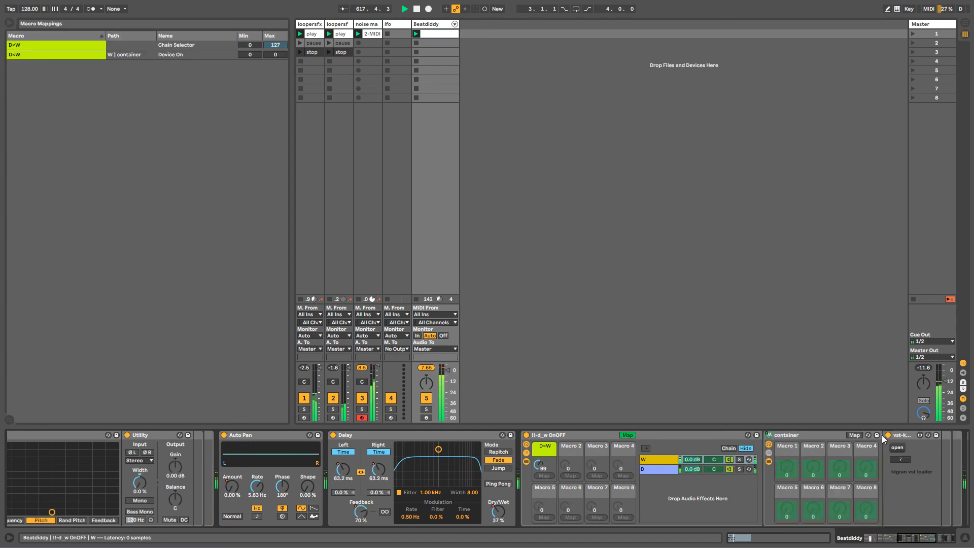
{"action": "left_click", "coordinate": [854, 435]}
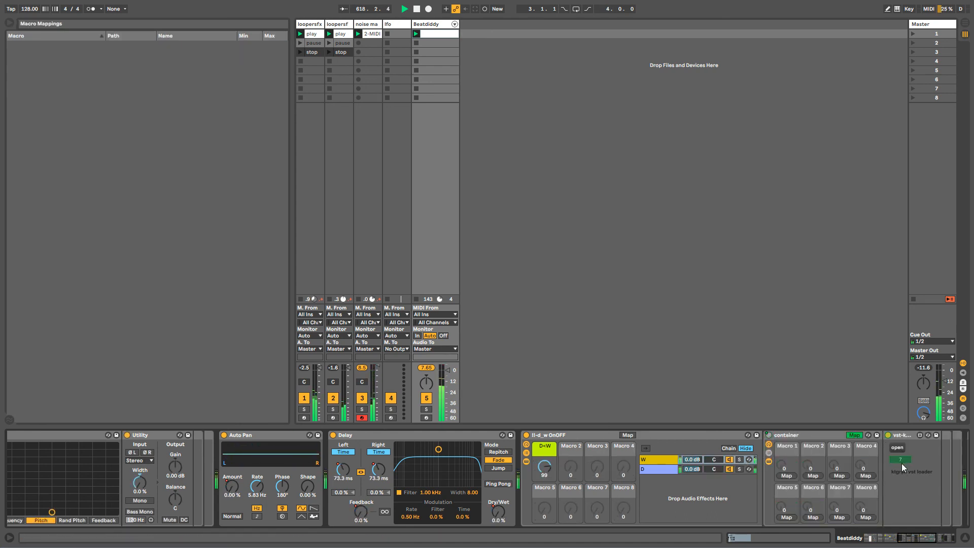
{"action": "left_click", "coordinate": [791, 476]}
{"action": "left_click", "coordinate": [628, 435]}
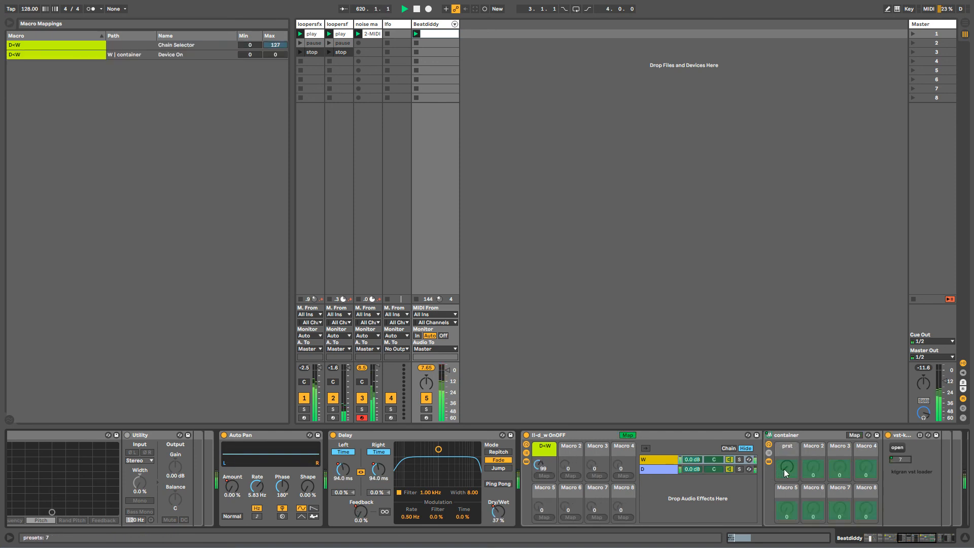
{"action": "left_click", "coordinate": [571, 475]}
{"action": "left_click", "coordinate": [628, 435]}
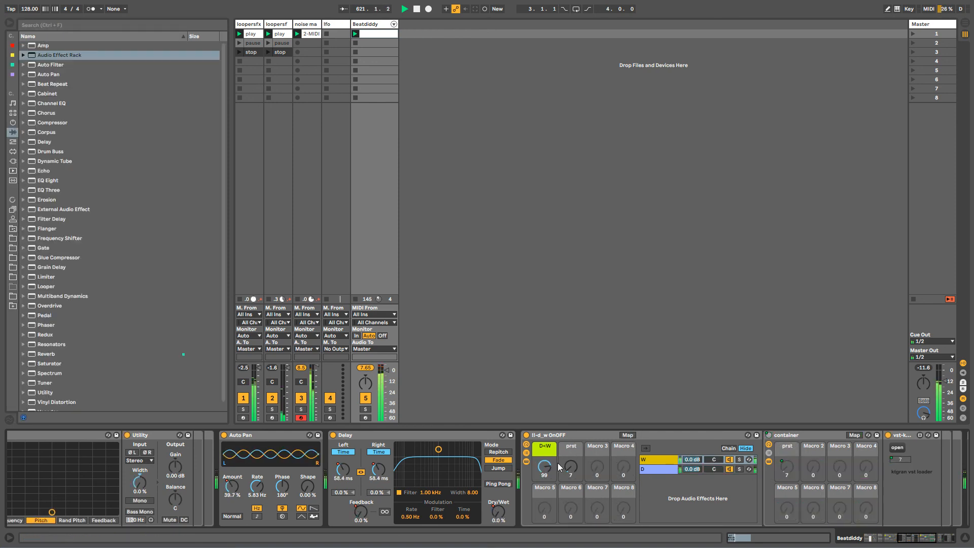
Fold away the dry/wet rack's chains and devices and rename the rack vst-ktgran.
{"action": "left_click", "coordinate": [526, 462]}
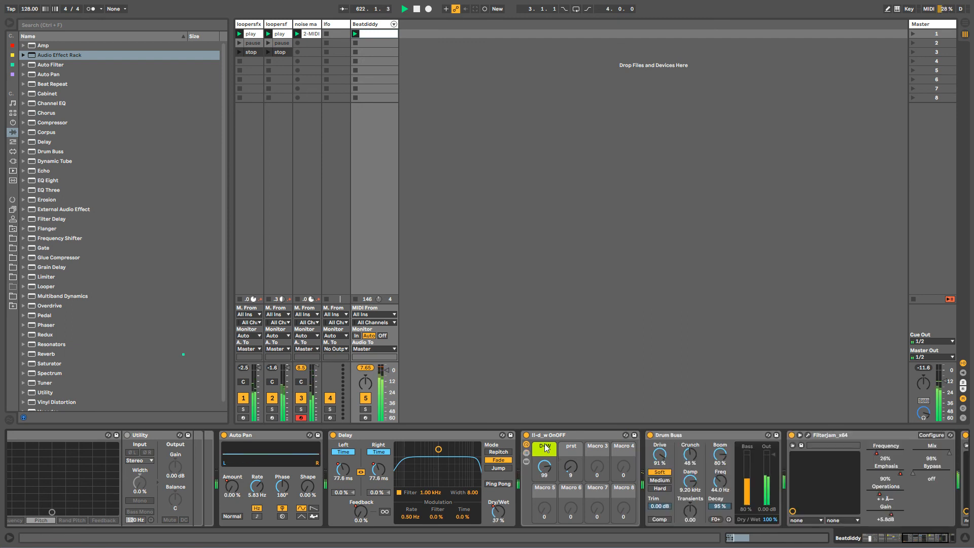
{"action": "left_click", "coordinate": [548, 435]}
{"action": "key", "text": "ctrl+r"}
{"action": "type", "text": "k"}
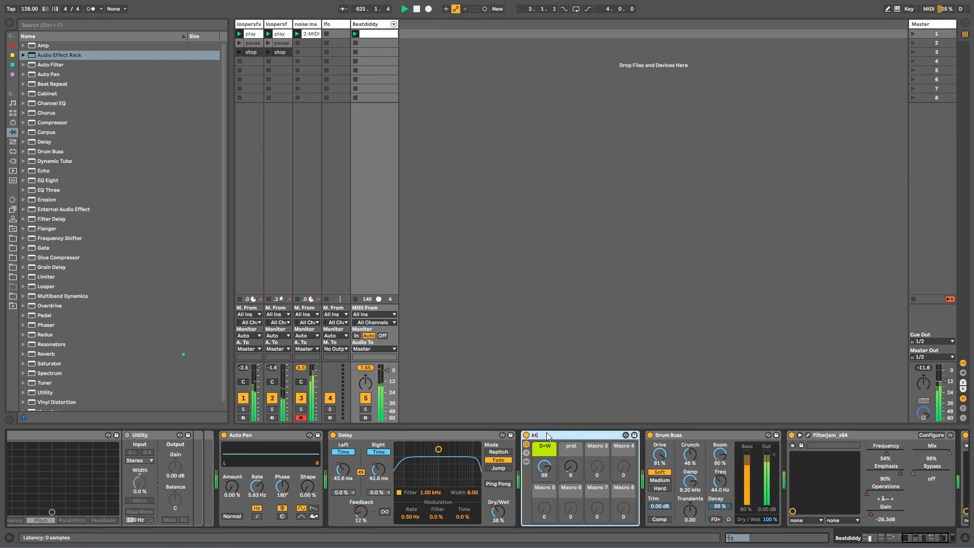
{"action": "type", "text": "tgrav vst"}
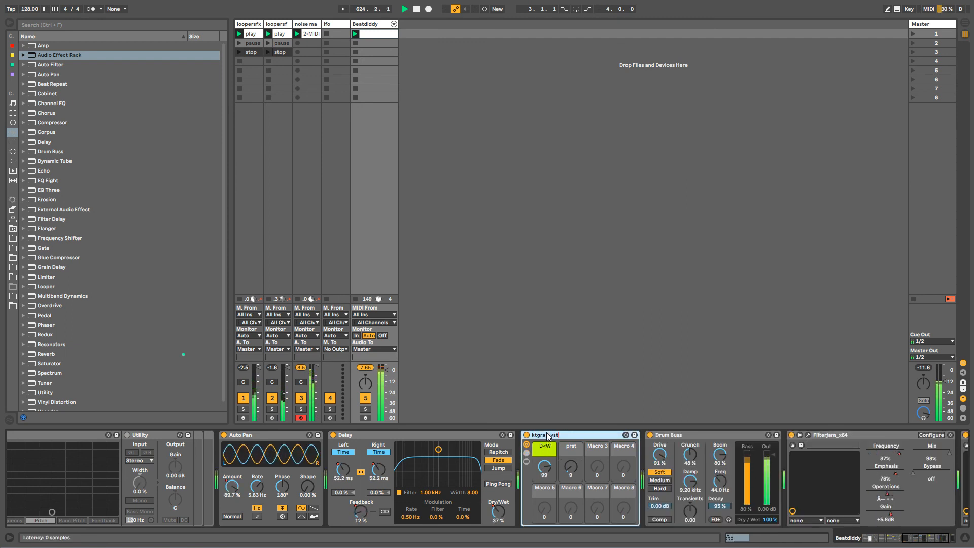
{"action": "key", "text": "BackSpace"}
{"action": "key", "text": "BackSpace"}
{"action": "key", "text": "BackSpace"}
{"action": "key", "text": "BackSpace"}
{"action": "key", "text": "BackSpace"}
{"action": "type", "text": "n"}
{"action": "key", "text": "Return"}
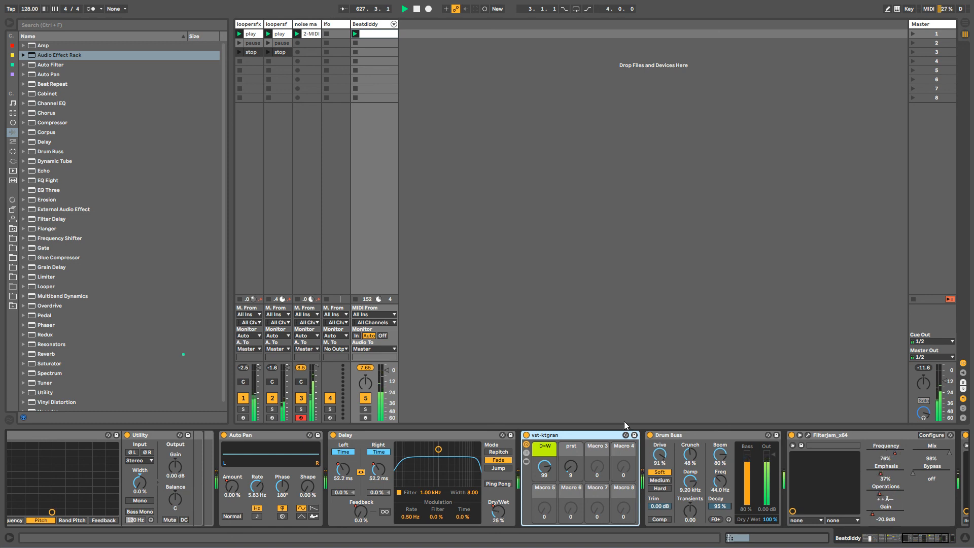
Save the rack to the user library as vst-ktgran.adg and hide the browser.
{"action": "left_click", "coordinate": [635, 437]}
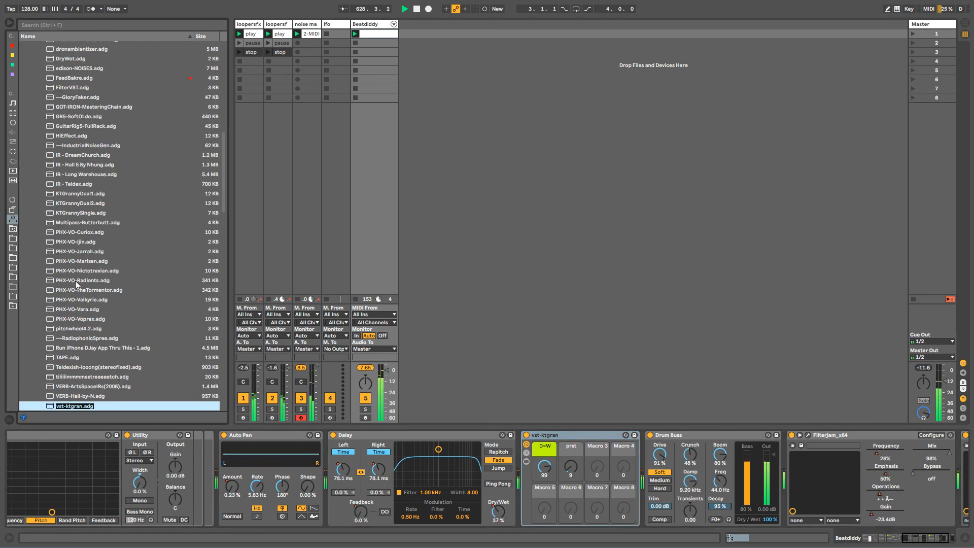
{"action": "key", "text": "Return"}
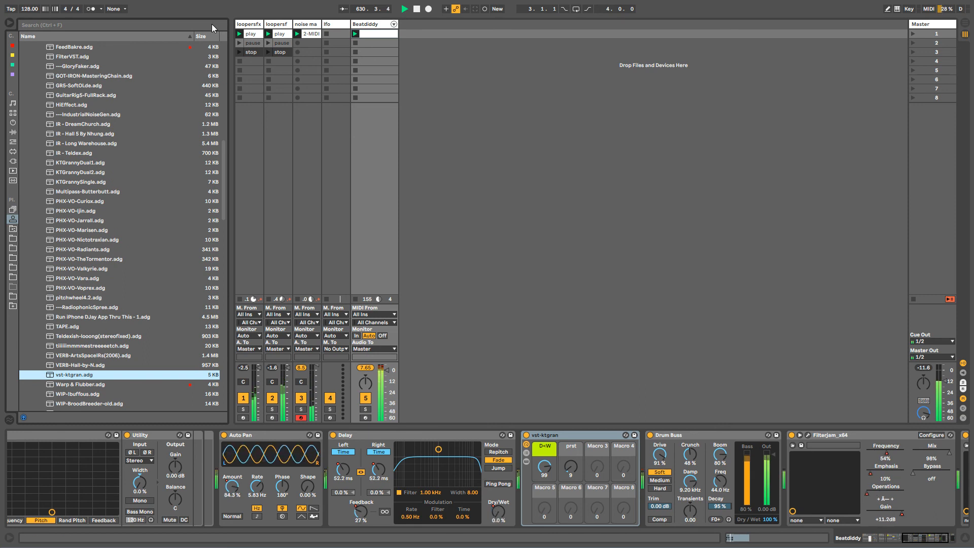
{"action": "left_click", "coordinate": [12, 23]}
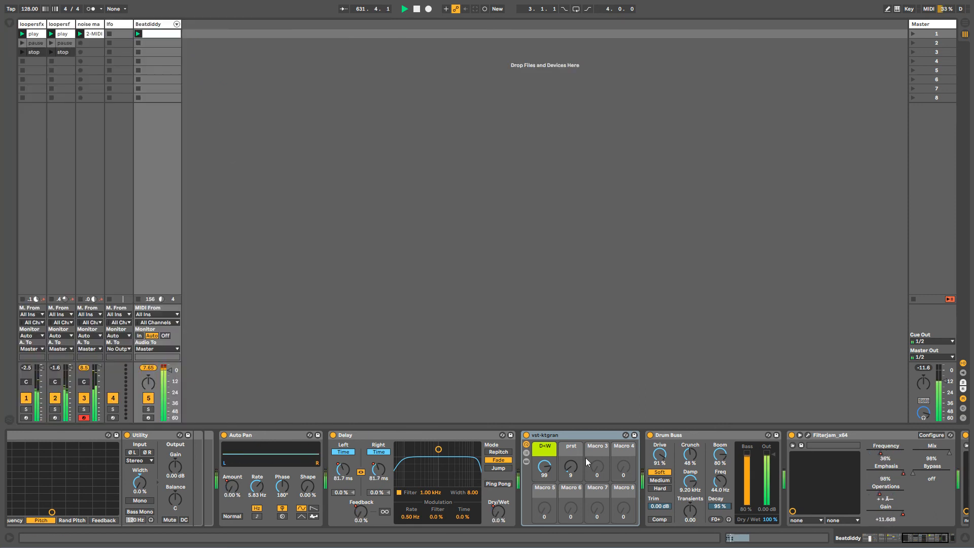
Adjust the vst-ktgran rack's D<W macro down to 42 and save the Live Set.
{"action": "mouse_move", "coordinate": [544, 466]}
{"action": "left_mouse_down"}
{"action": "mouse_move", "coordinate": [545, 489]}
{"action": "mouse_move", "coordinate": [545, 459]}
{"action": "left_mouse_up"}
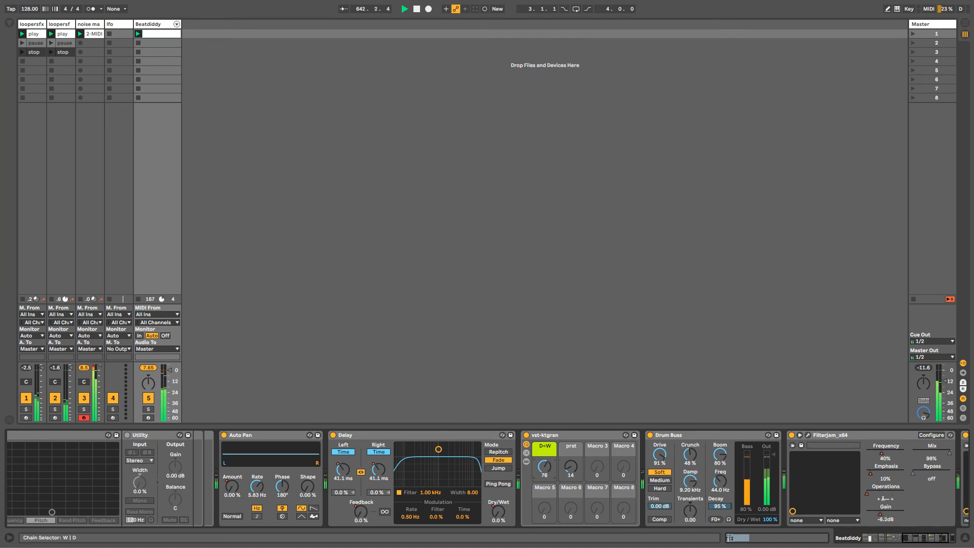
{"action": "left_click_drag", "start_coordinate": [544, 467], "coordinate": [545, 492]}
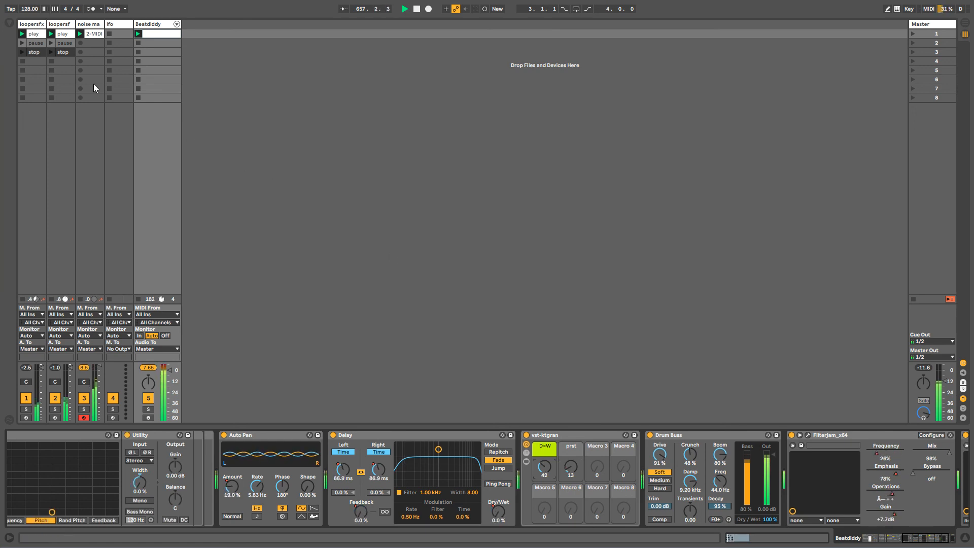
{"action": "left_click", "coordinate": [14, 3]}
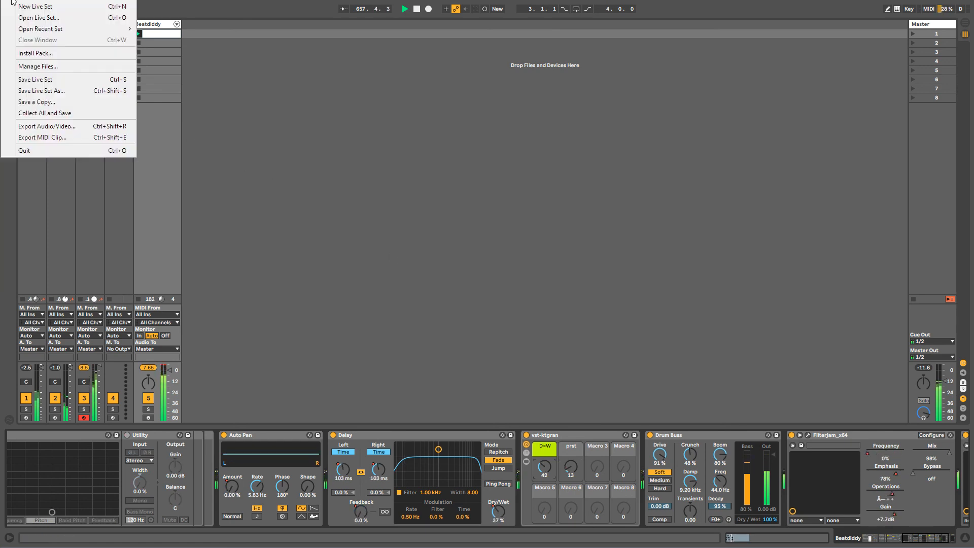
{"action": "left_click", "coordinate": [21, 79]}
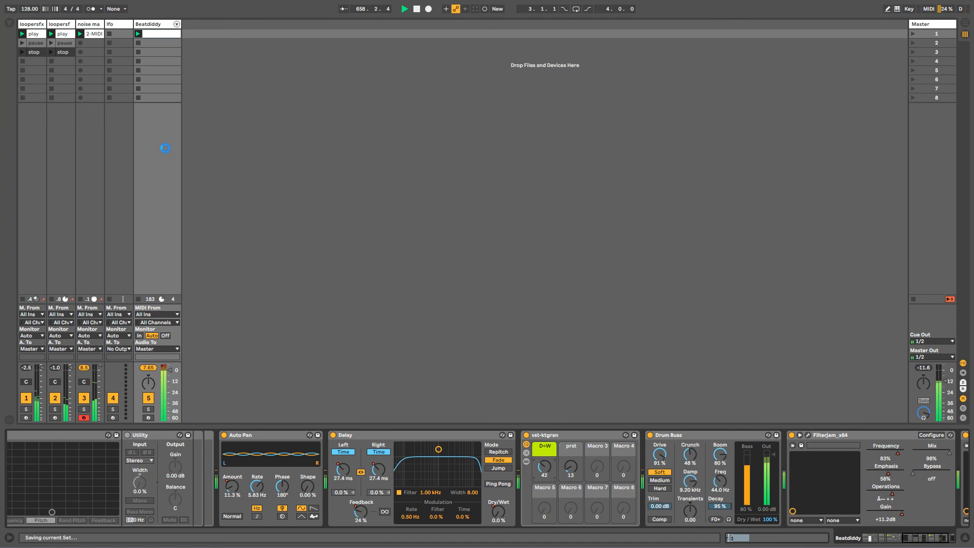
Look over the device chains of the lfo, loopersfx and Beatdiddy tracks.
{"action": "left_click", "coordinate": [117, 25]}
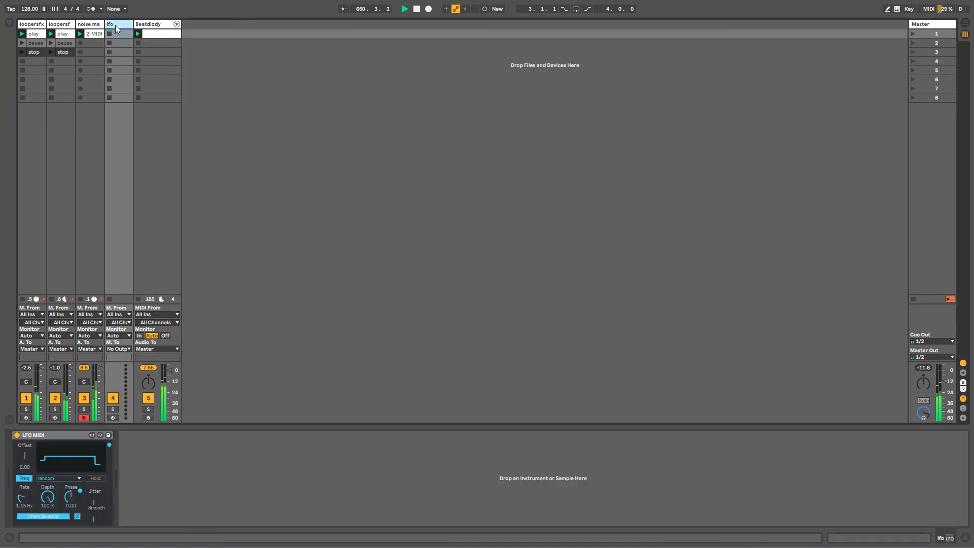
{"action": "left_click", "coordinate": [40, 30]}
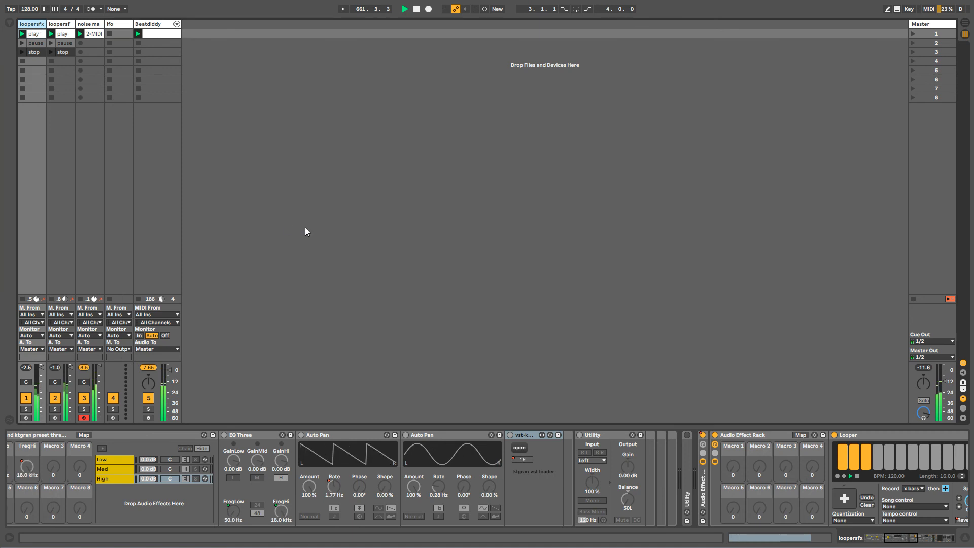
{"action": "left_click", "coordinate": [162, 35]}
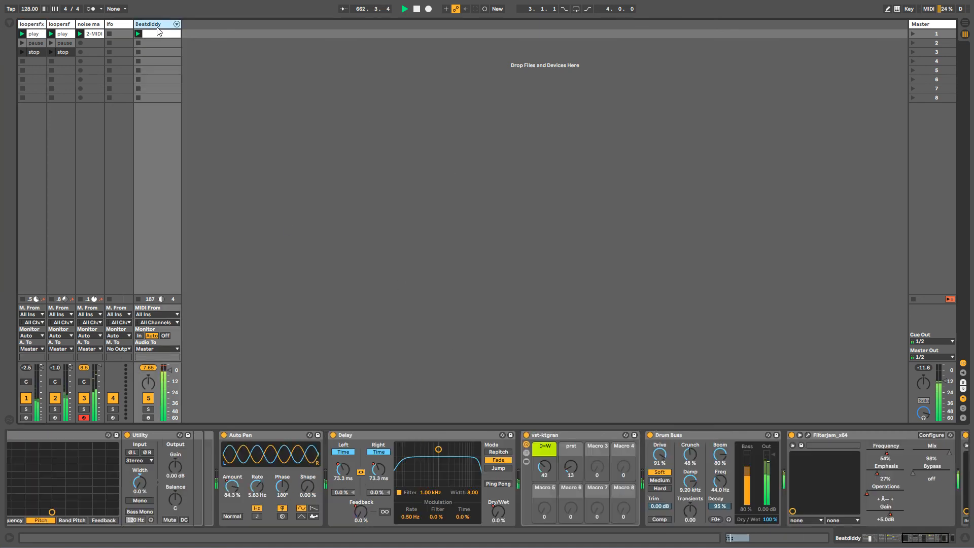
Pause the looper on the loopersfx2 track with its pause clip and restart it with its play clip.
{"action": "left_click", "coordinate": [63, 35]}
{"action": "left_click", "coordinate": [51, 43]}
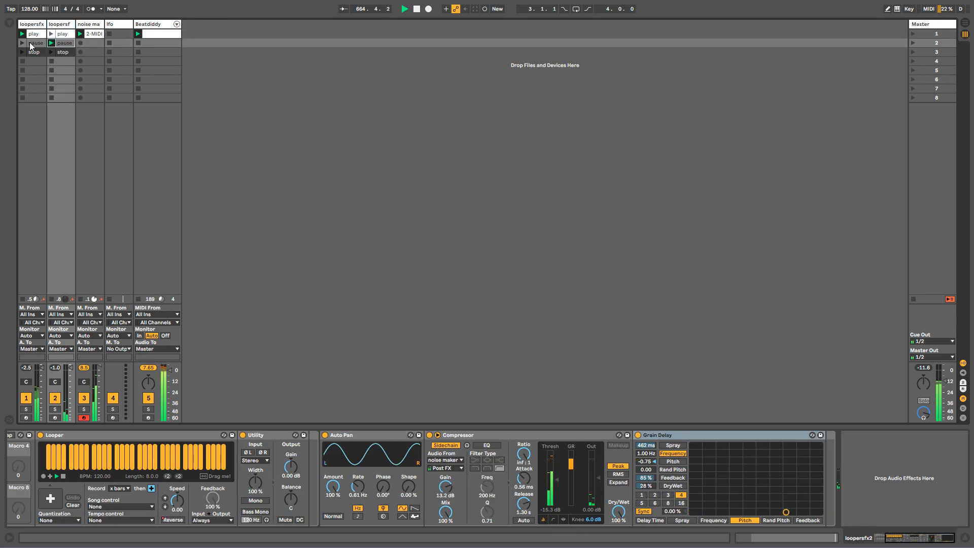
{"action": "left_click", "coordinate": [51, 34]}
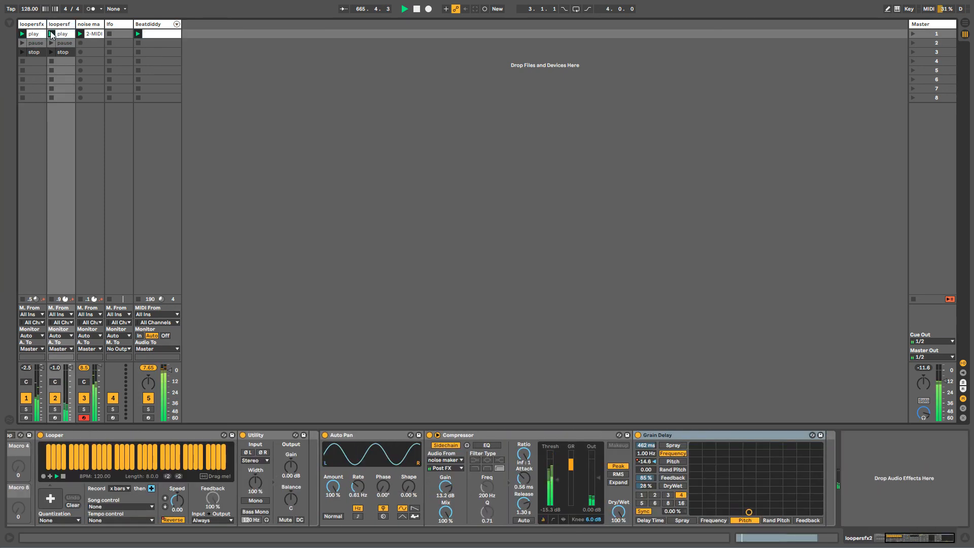
Review the pause and stop clips on both looper tracks, the Beatdiddy clip and the lfo track's LFO MIDI device.
{"action": "left_click", "coordinate": [36, 35]}
{"action": "left_click", "coordinate": [36, 51], "text": "shift"}
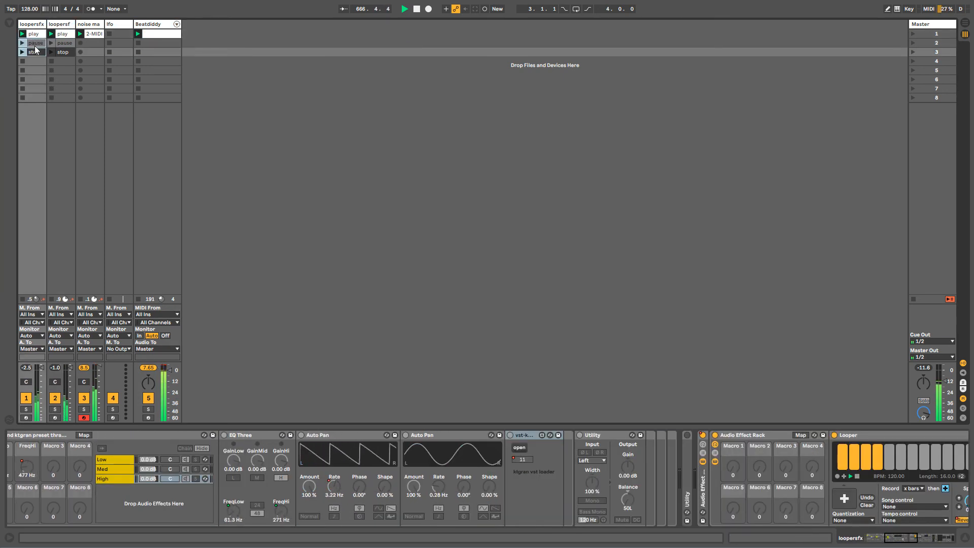
{"action": "key", "text": "Right"}
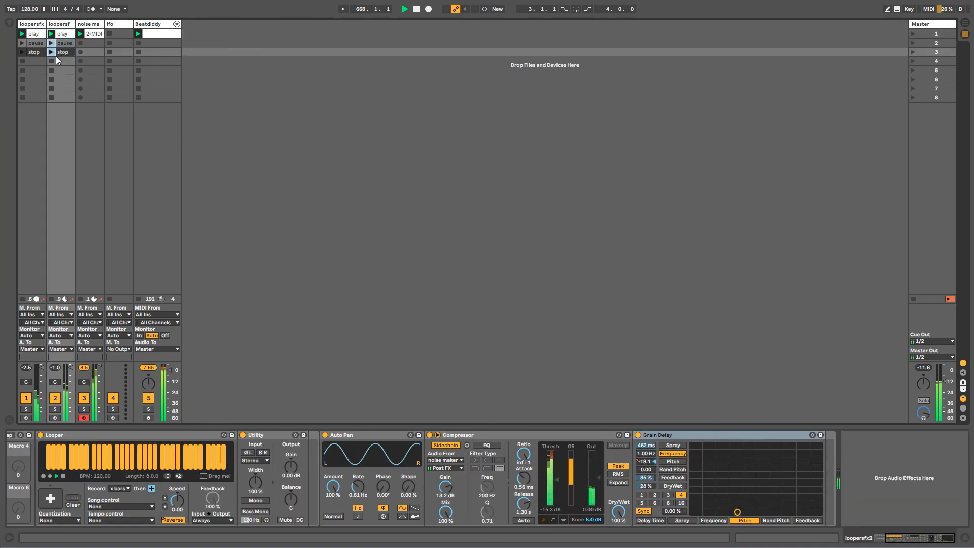
{"action": "left_click", "coordinate": [58, 43]}
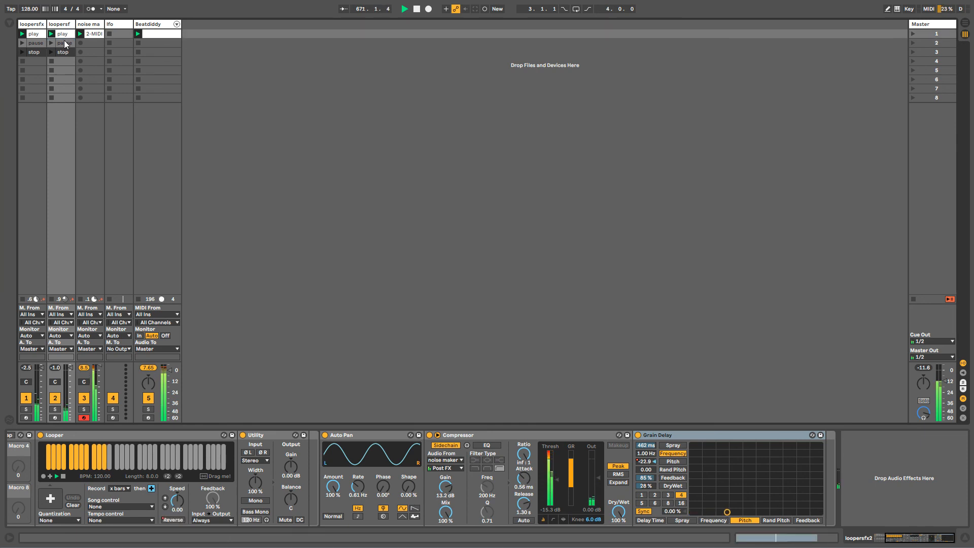
{"action": "left_click", "coordinate": [36, 45]}
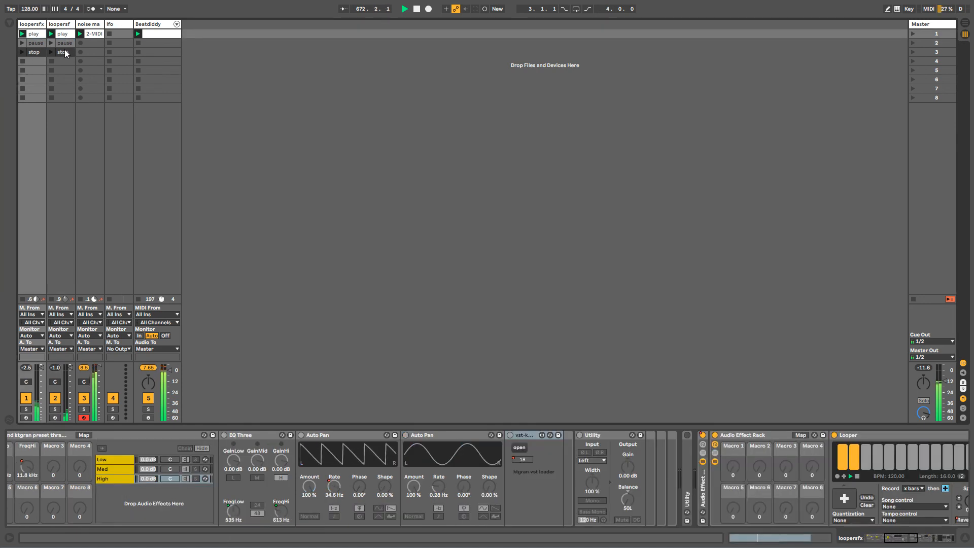
{"action": "left_click", "coordinate": [61, 52], "text": "shift"}
{"action": "left_click", "coordinate": [151, 32]}
{"action": "left_click", "coordinate": [112, 31]}
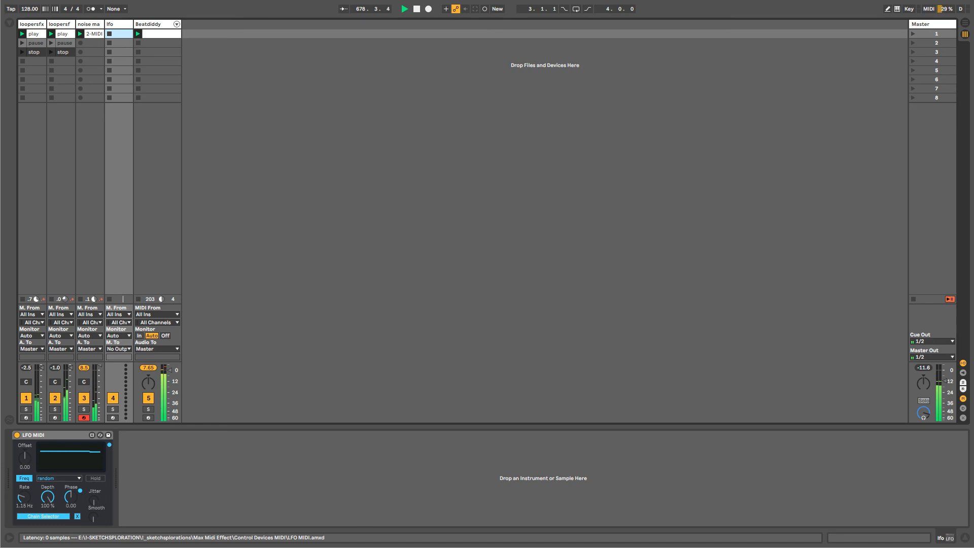
Record movements of the vst-ktgran D<W macro into the playing Beatdiddy clip and show that macro's automation envelope.
{"action": "left_click", "coordinate": [142, 30]}
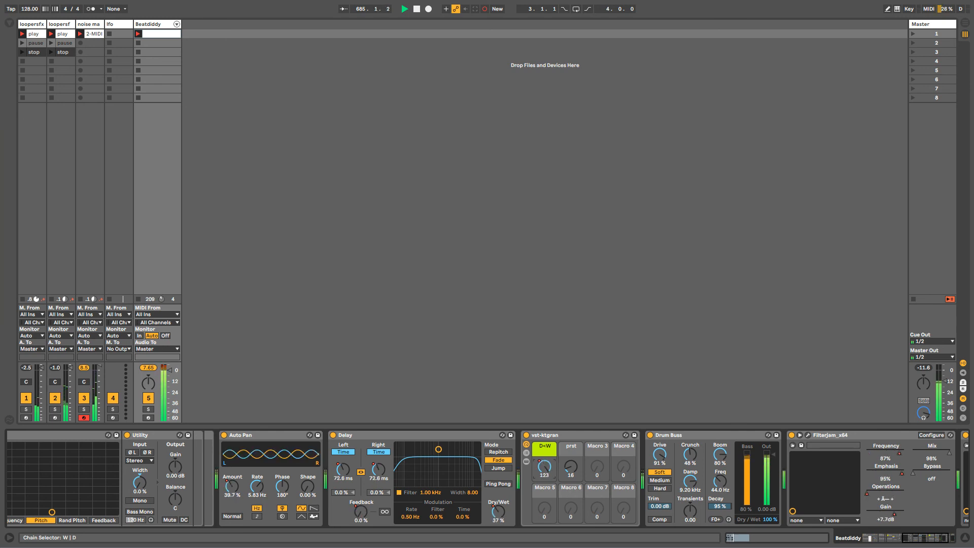
{"action": "right_click", "coordinate": [550, 471]}
{"action": "left_click", "coordinate": [563, 477]}
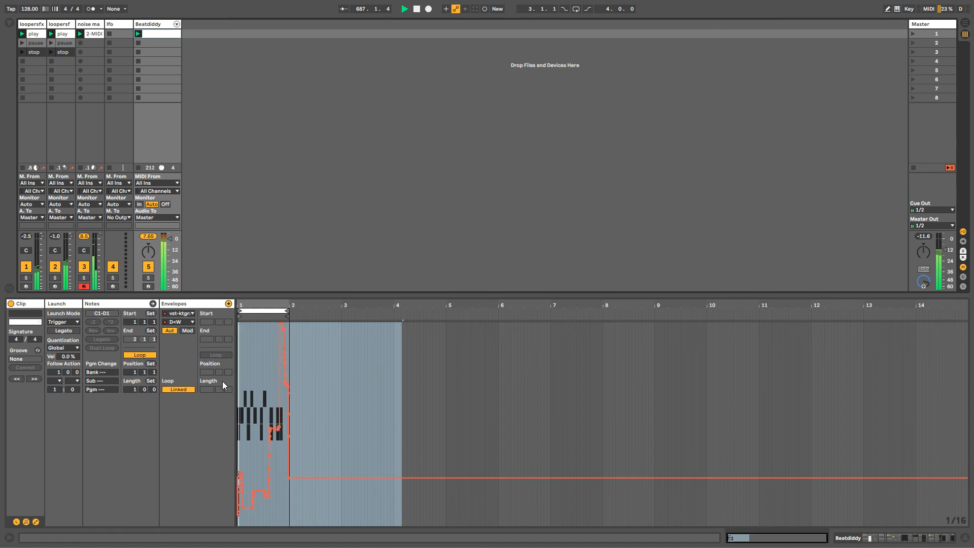
Unlink the Beatdiddy clip's D<W envelope, set its loop length to 3 bars 1 beat, and draw further level changes through bars 2 to 4.
{"action": "mouse_move", "coordinate": [211, 389]}
{"action": "left_mouse_down"}
{"action": "mouse_move", "coordinate": [211, 375]}
{"action": "mouse_move", "coordinate": [227, 381]}
{"action": "left_mouse_up"}
{"action": "key", "text": "b"}
{"action": "mouse_move", "coordinate": [611, 406]}
{"action": "left_mouse_down"}
{"action": "mouse_move", "coordinate": [696, 398]}
{"action": "mouse_move", "coordinate": [716, 492]}
{"action": "mouse_move", "coordinate": [811, 489]}
{"action": "mouse_move", "coordinate": [921, 410]}
{"action": "left_mouse_up"}
{"action": "key", "text": "b"}
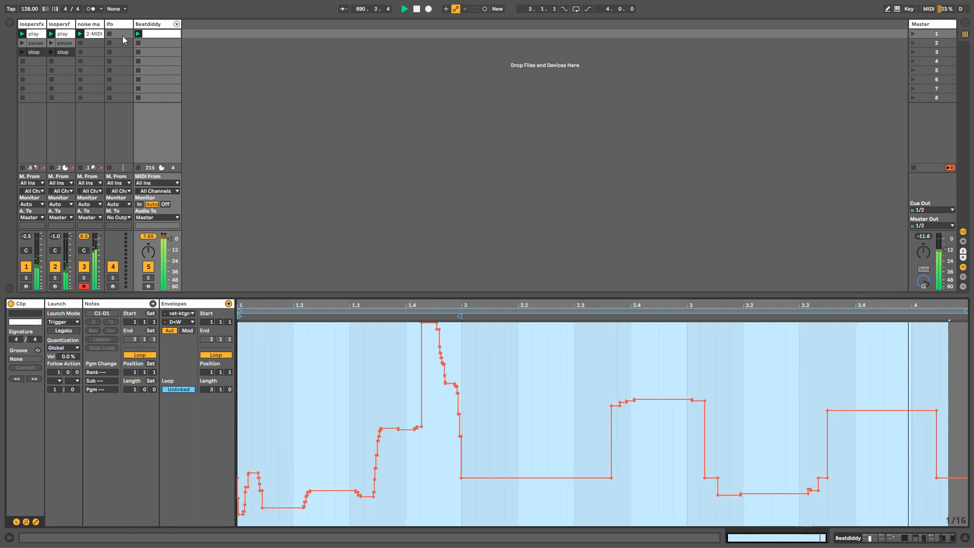
Show the automation of the vst-ktgran rack's prst macro in the Beatdiddy clip and draw three short raised sections across its beginning.
{"action": "left_click", "coordinate": [162, 33]}
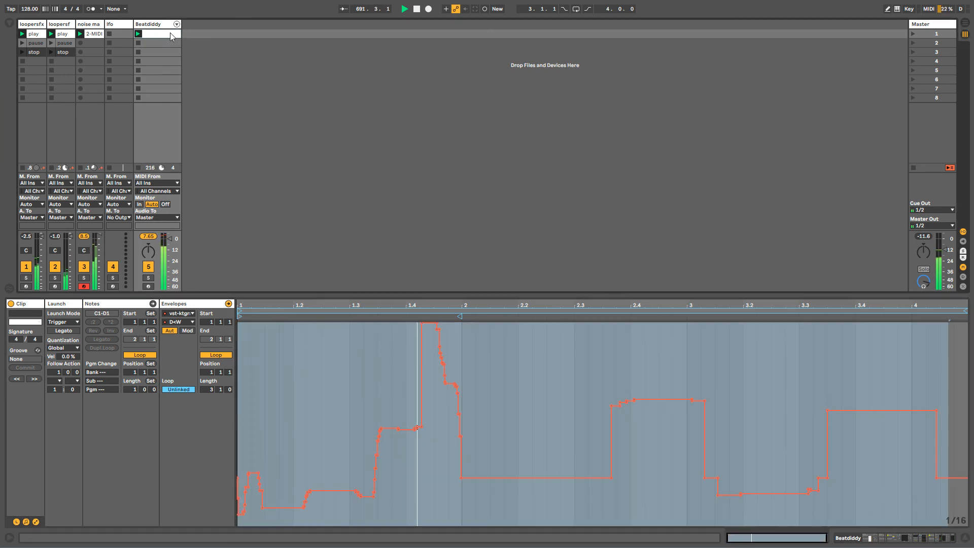
{"action": "key", "text": "shift+Tab"}
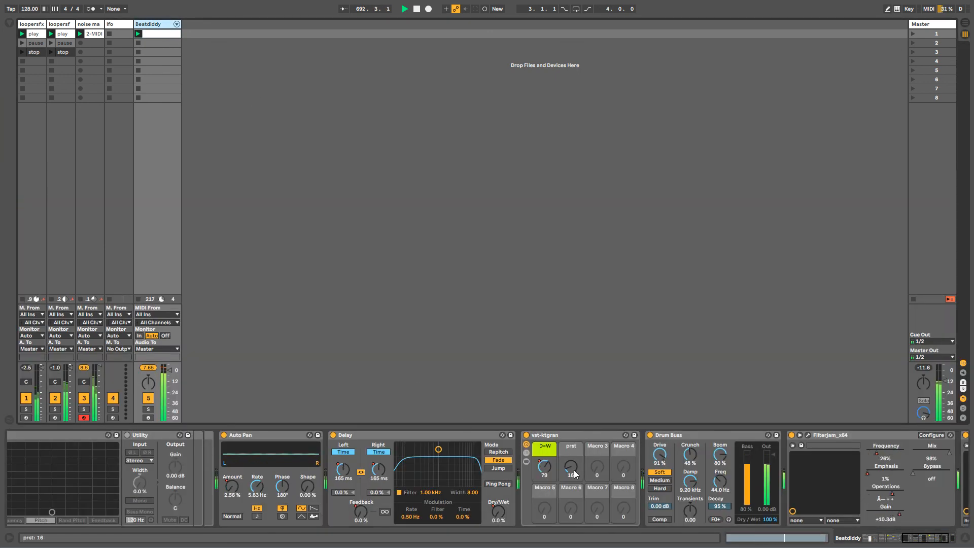
{"action": "right_click", "coordinate": [574, 470]}
{"action": "left_click", "coordinate": [568, 468]}
{"action": "right_click", "coordinate": [568, 468]}
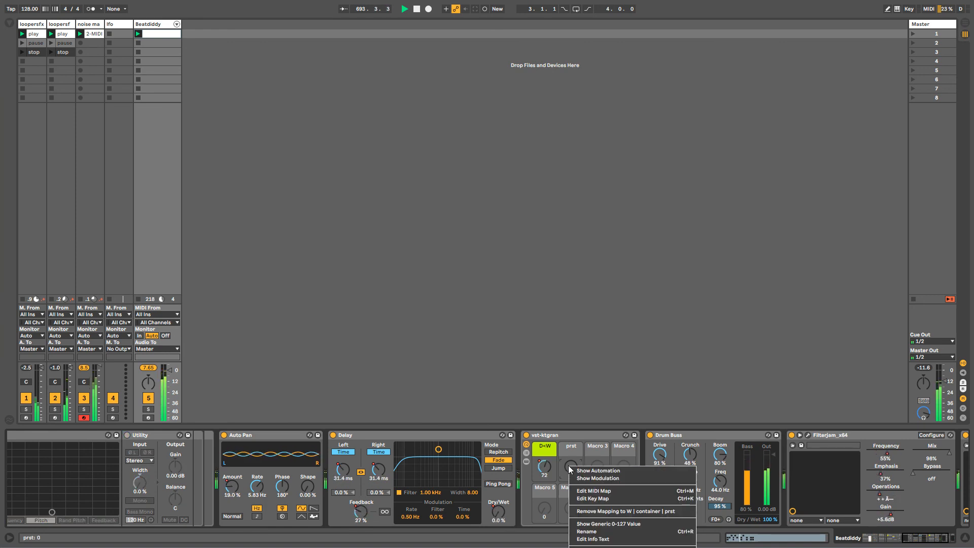
{"action": "left_click", "coordinate": [589, 472]}
{"action": "key", "text": "b"}
{"action": "mouse_move", "coordinate": [377, 429]}
{"action": "left_mouse_down"}
{"action": "mouse_move", "coordinate": [418, 427]}
{"action": "mouse_move", "coordinate": [487, 515]}
{"action": "left_mouse_up"}
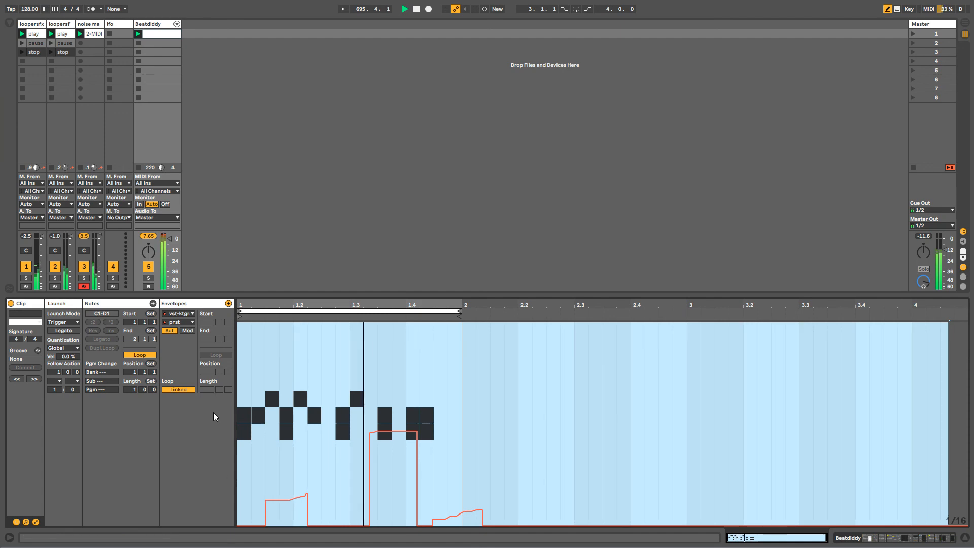
Unlink the prst envelope, set its loop length to 4 bars, and draw a descending run of raised levels from late bar 2 into bar 4.
{"action": "left_click", "coordinate": [178, 389]}
{"action": "left_click", "coordinate": [207, 392]}
{"action": "type", "text": "4"}
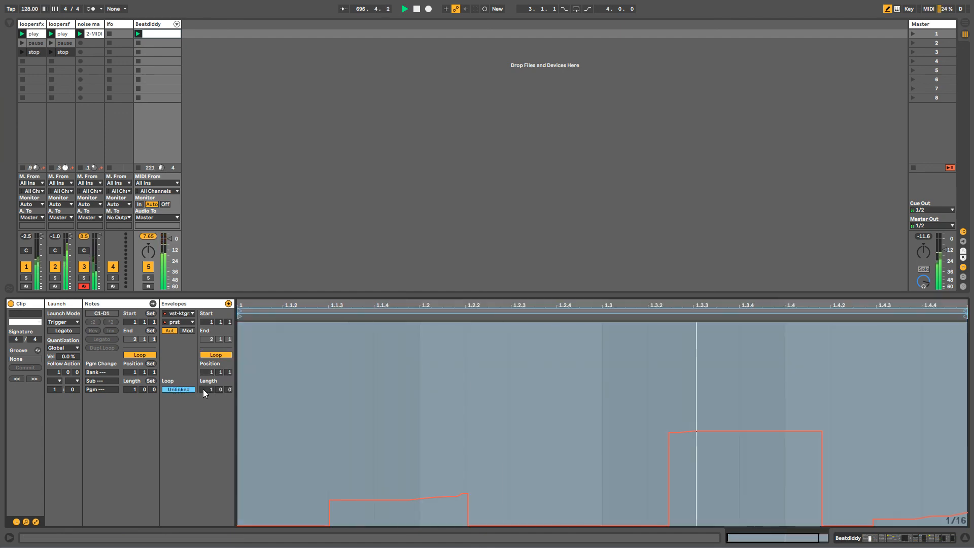
{"action": "key", "text": "Return"}
{"action": "mouse_move", "coordinate": [578, 469]}
{"action": "left_mouse_down"}
{"action": "mouse_move", "coordinate": [675, 461]}
{"action": "mouse_move", "coordinate": [672, 474]}
{"action": "mouse_move", "coordinate": [807, 477]}
{"action": "mouse_move", "coordinate": [862, 505]}
{"action": "left_mouse_up"}
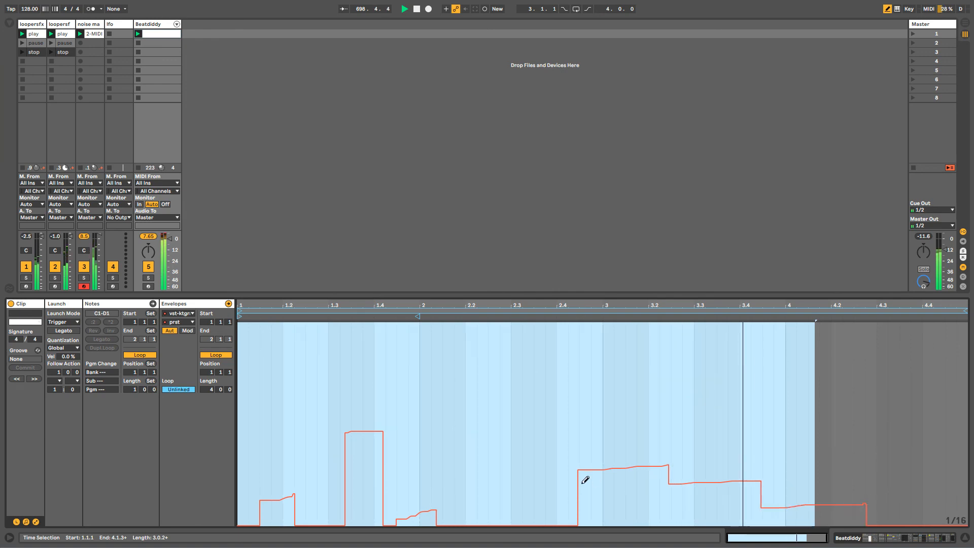
{"action": "key", "text": "b"}
Move the vst-ktgran rack ahead of the Delay in the Beatdiddy device chain.
{"action": "key", "text": "shift+Tab"}
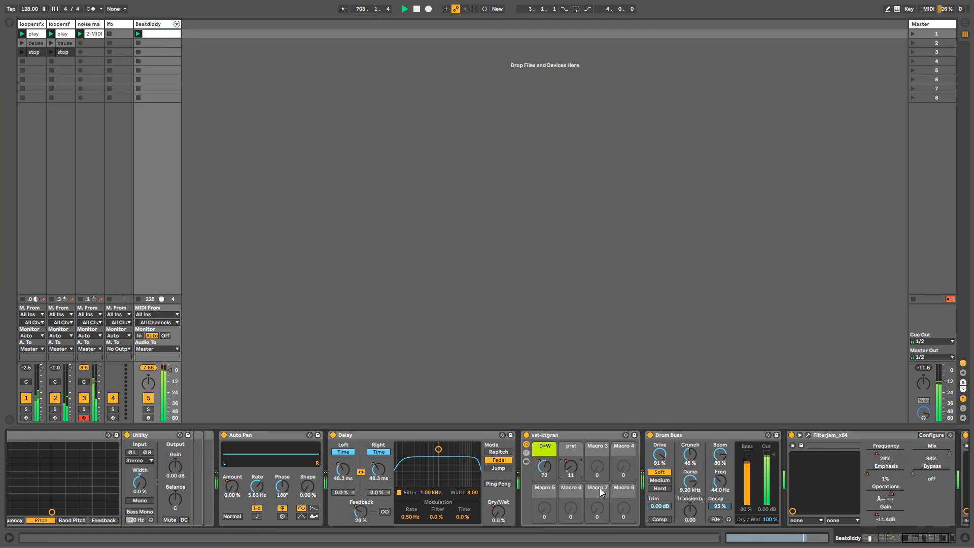
{"action": "right_click", "coordinate": [568, 472]}
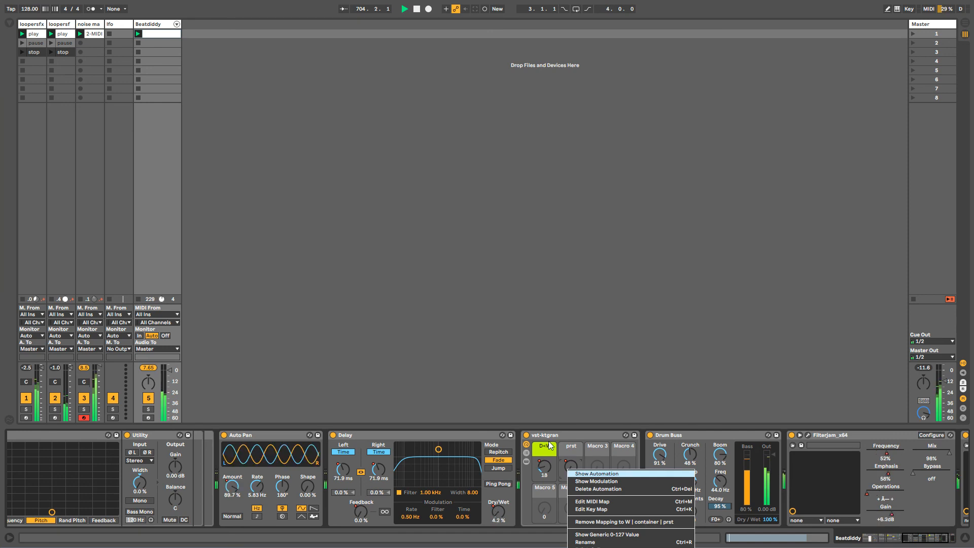
{"action": "key", "text": "Escape"}
{"action": "left_click_drag", "start_coordinate": [540, 437], "coordinate": [339, 441]}
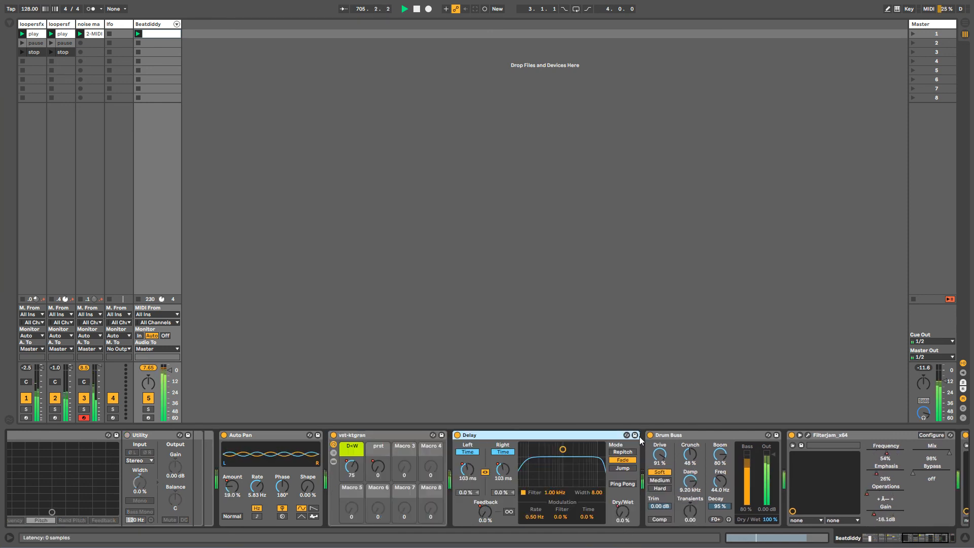
Show the prst automation again and redraw it as half-note steps on the 1/2 grid across the first four bars.
{"action": "right_click", "coordinate": [382, 469]}
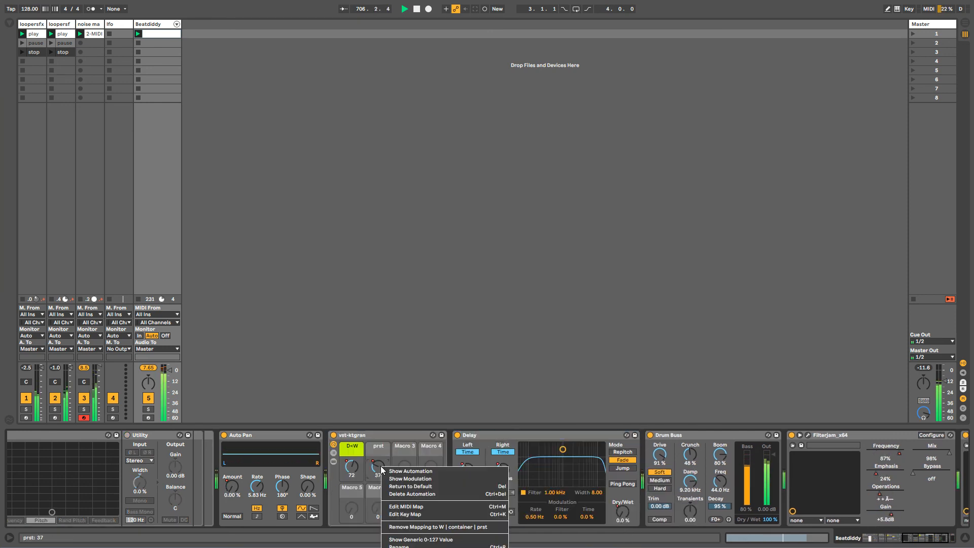
{"action": "left_click", "coordinate": [393, 471]}
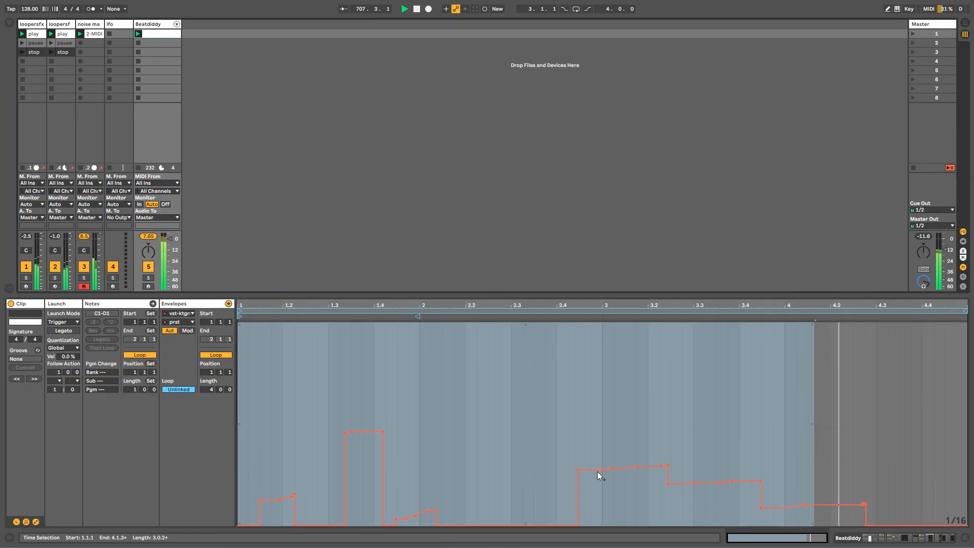
{"action": "left_click", "coordinate": [538, 416]}
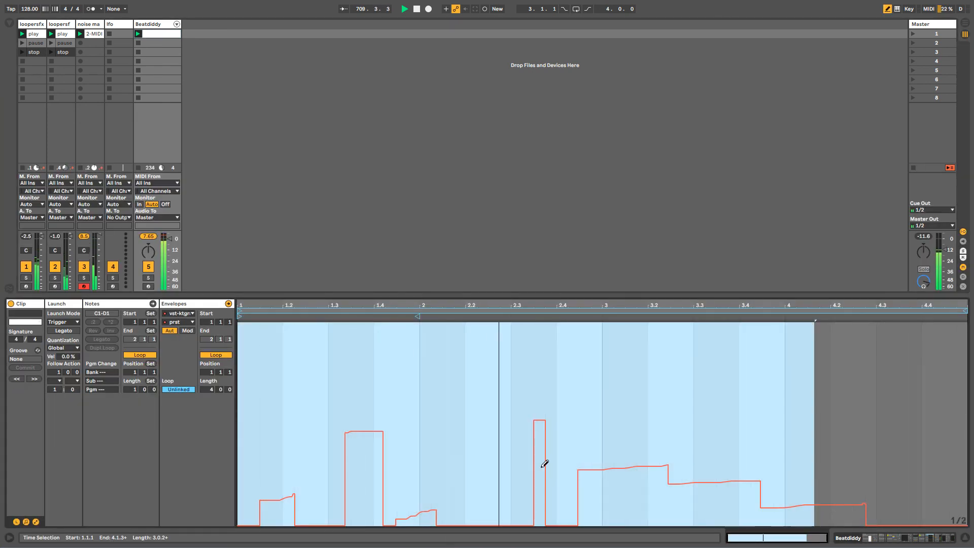
{"action": "mouse_move", "coordinate": [545, 464]}
{"action": "left_mouse_down"}
{"action": "mouse_move", "coordinate": [589, 474]}
{"action": "mouse_move", "coordinate": [736, 467]}
{"action": "mouse_move", "coordinate": [808, 504]}
{"action": "left_mouse_up"}
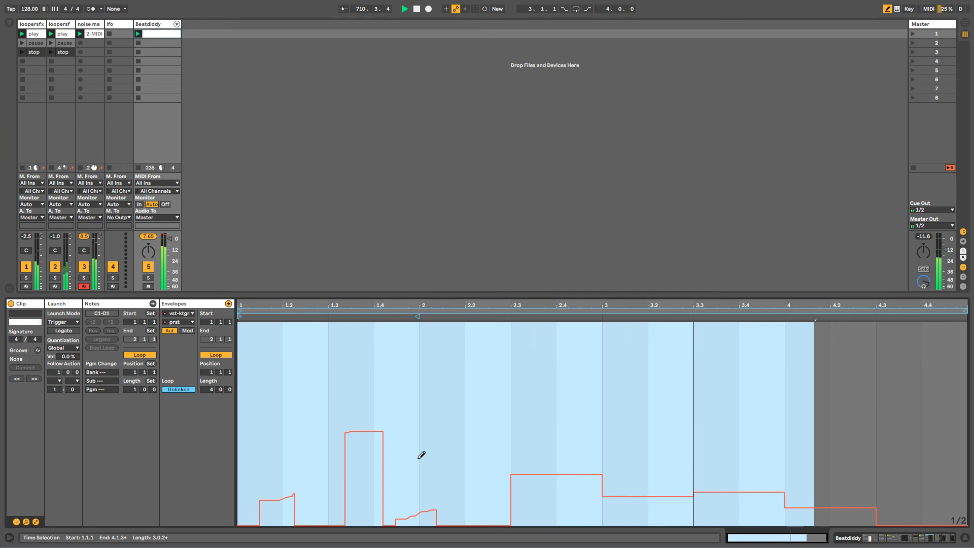
{"action": "left_click_drag", "start_coordinate": [408, 487], "coordinate": [298, 503]}
{"action": "left_click_drag", "start_coordinate": [421, 494], "coordinate": [452, 506]}
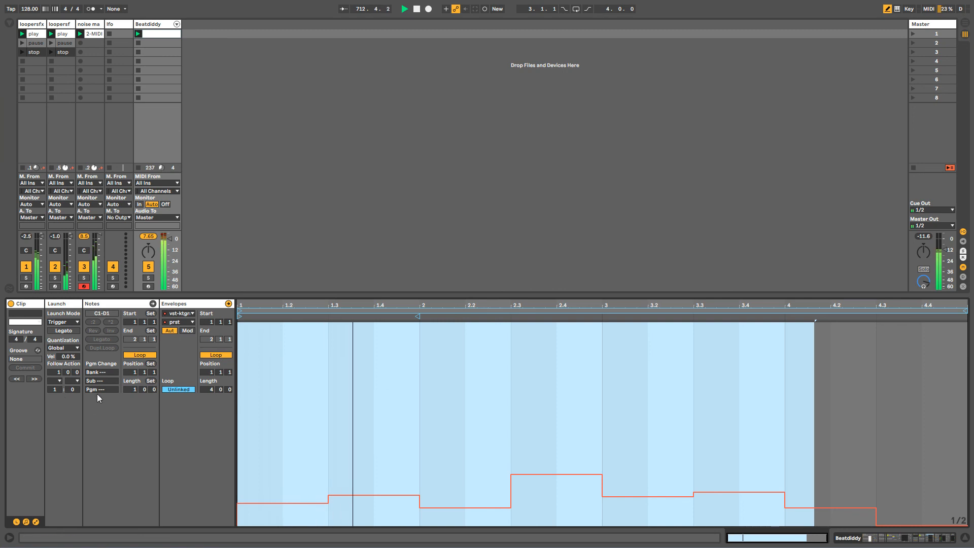
Extend the prst envelope's loop length to 6 bars and draw half-note steps through bars 5 and 6.
{"action": "left_click", "coordinate": [211, 390]}
{"action": "type", "text": "6"}
{"action": "key", "text": "Return"}
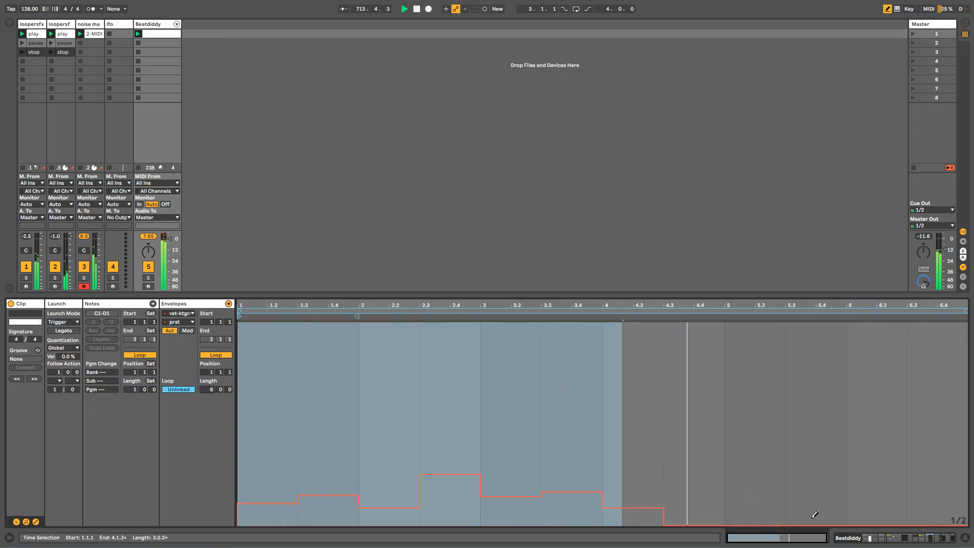
{"action": "mouse_move", "coordinate": [736, 507]}
{"action": "left_mouse_down"}
{"action": "mouse_move", "coordinate": [820, 480]}
{"action": "mouse_move", "coordinate": [884, 514]}
{"action": "mouse_move", "coordinate": [938, 457]}
{"action": "left_mouse_up"}
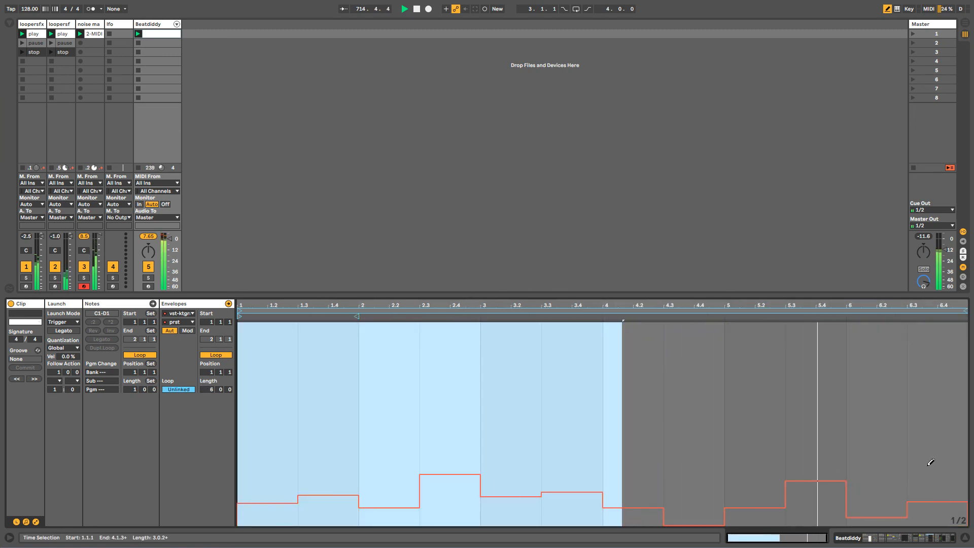
Duplicate the ValhallaSupermassive at the end of the Beatdiddy device chain and open the copy's plug-in window.
{"action": "left_click", "coordinate": [149, 23]}
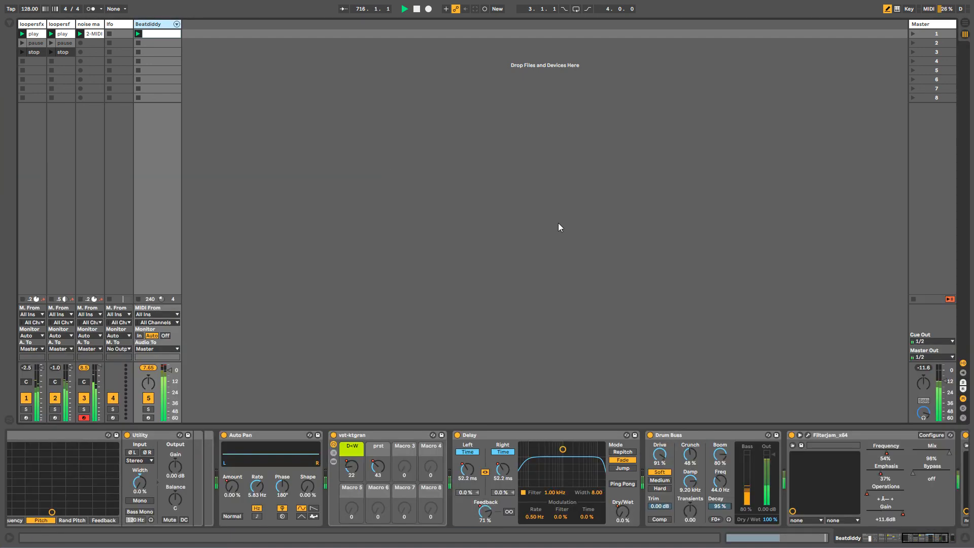
{"action": "left_click", "coordinate": [917, 542]}
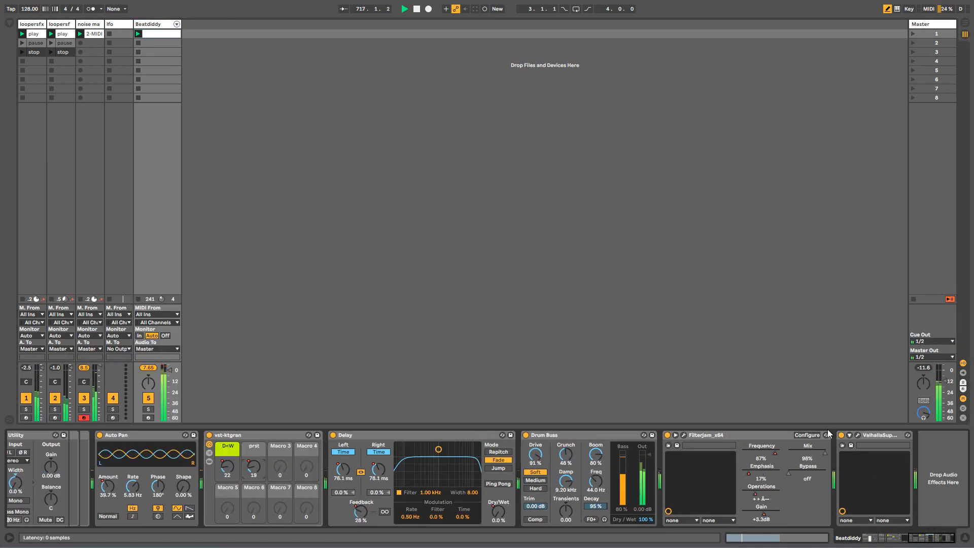
{"action": "left_click", "coordinate": [921, 435]}
{"action": "left_click", "coordinate": [908, 435]}
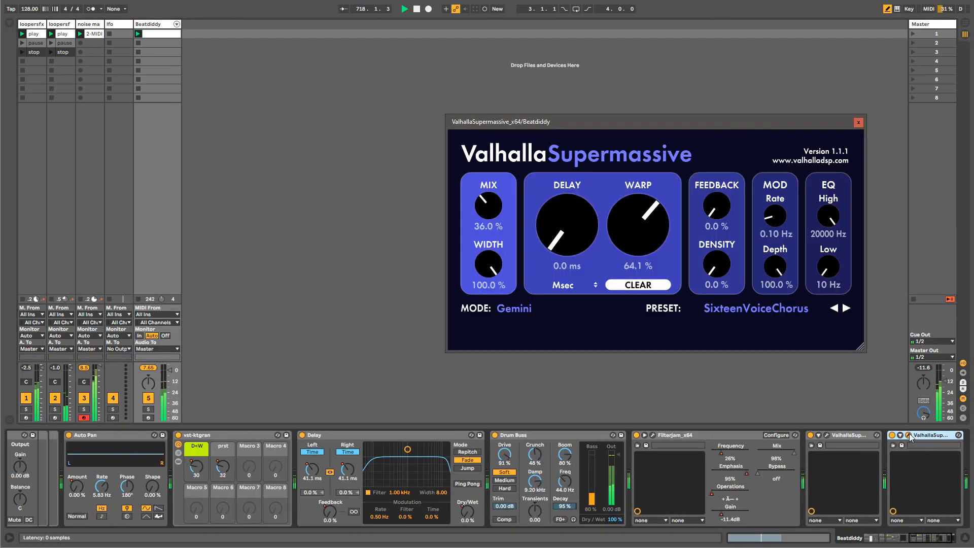
Load the SeaBeams preset from the large reverbs into the second ValhallaSupermassive.
{"action": "left_click", "coordinate": [733, 308]}
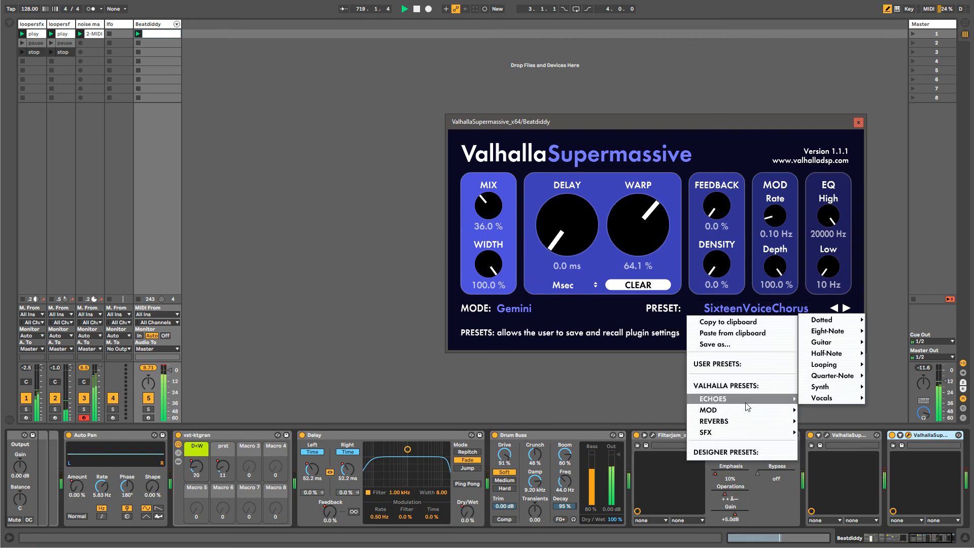
{"action": "mouse_move", "coordinate": [746, 419]}
{"action": "mouse_move", "coordinate": [824, 419]}
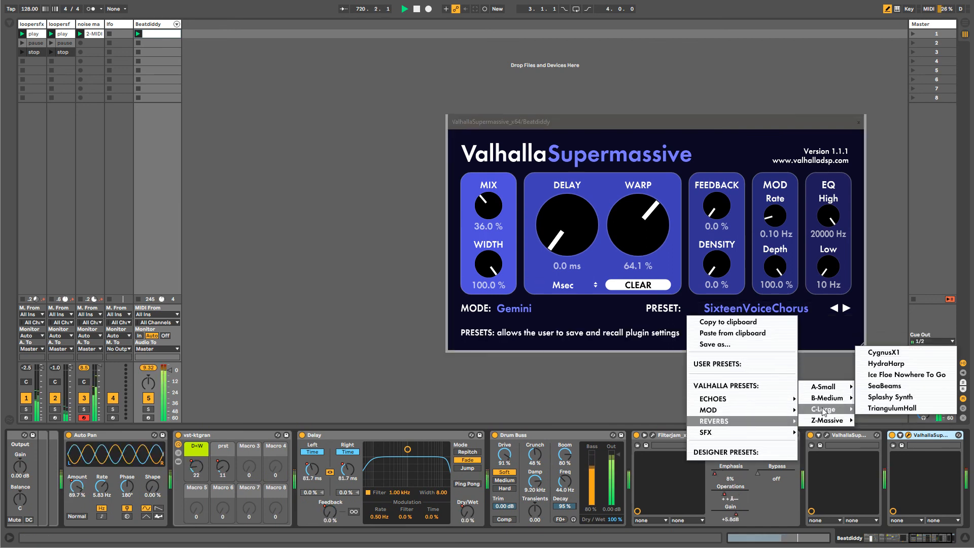
{"action": "left_click", "coordinate": [888, 386]}
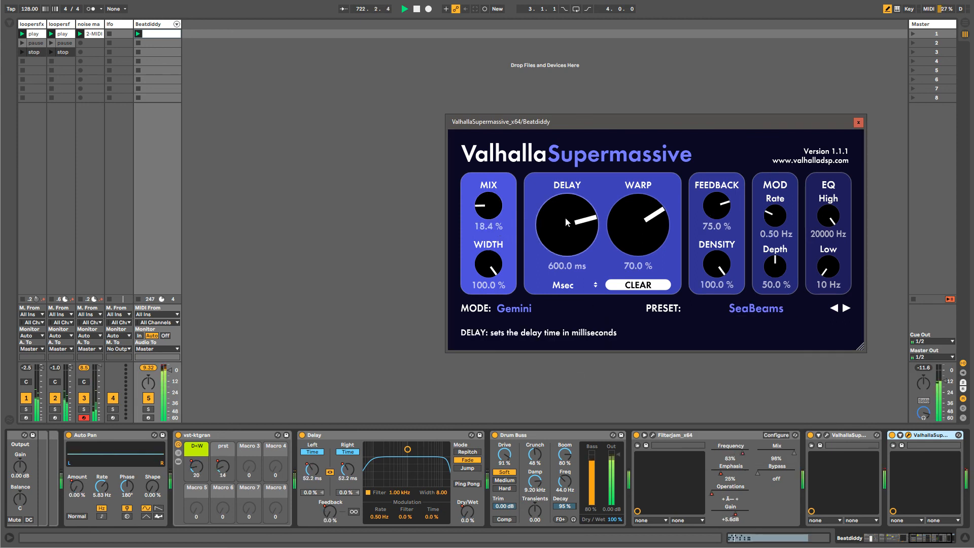
Set the second ValhallaSupermassive's delay to 280.8 ms, feedback to 40.6 % and mix to 22.4 %, and close its window.
{"action": "left_click_drag", "start_coordinate": [565, 217], "coordinate": [506, 235]}
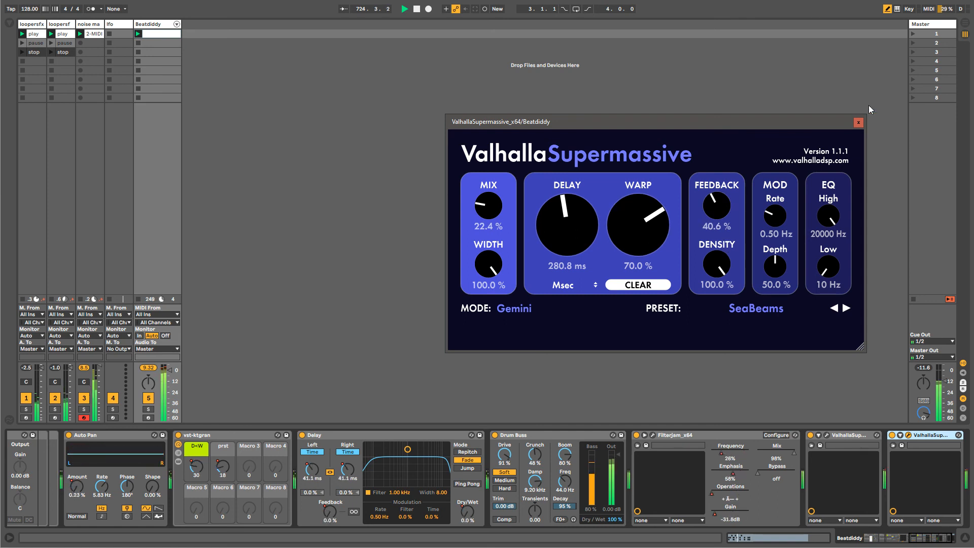
{"action": "left_click", "coordinate": [860, 122]}
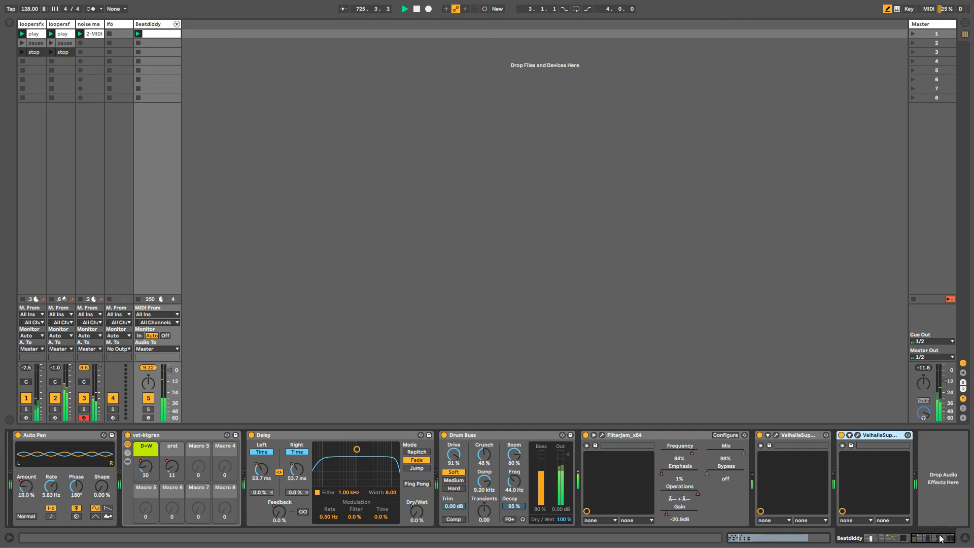
{"action": "left_click", "coordinate": [940, 537]}
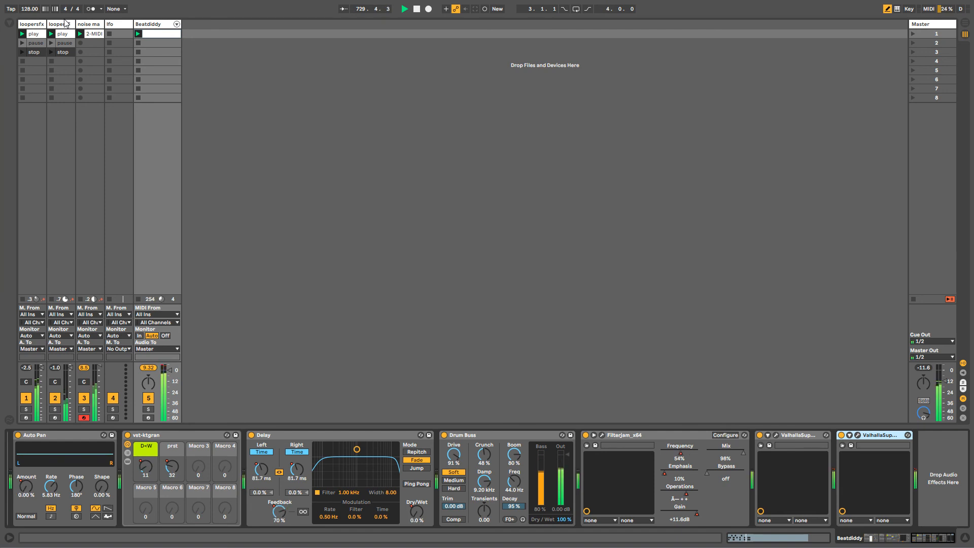
Show the noise maker track's device chain and save the Live Set.
{"action": "left_click", "coordinate": [99, 26]}
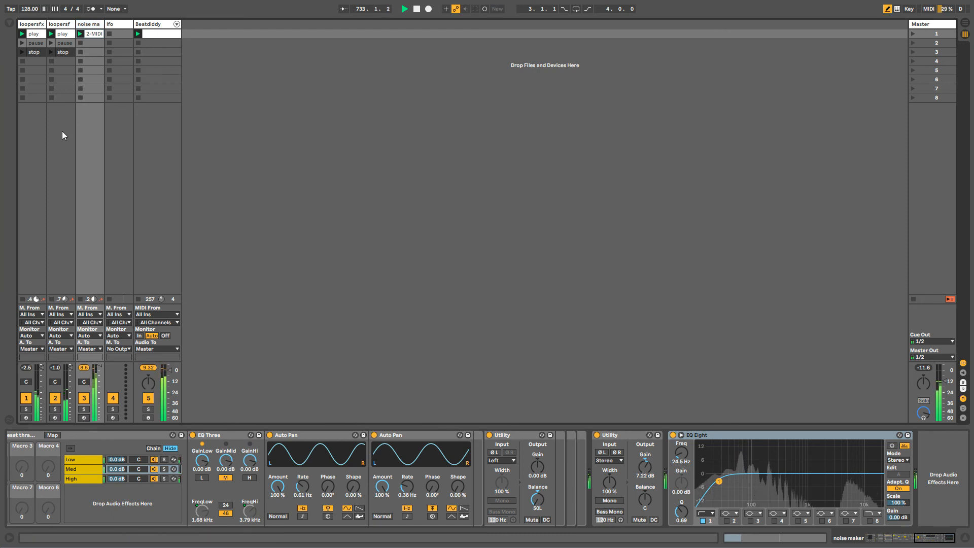
{"action": "key", "text": "alt+f"}
{"action": "key", "text": "Down"}
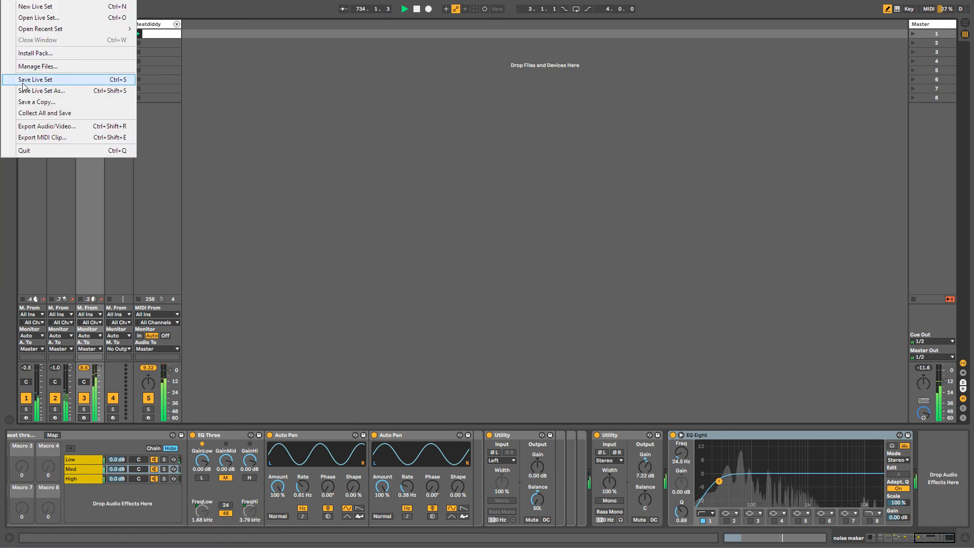
{"action": "key", "text": "Return"}
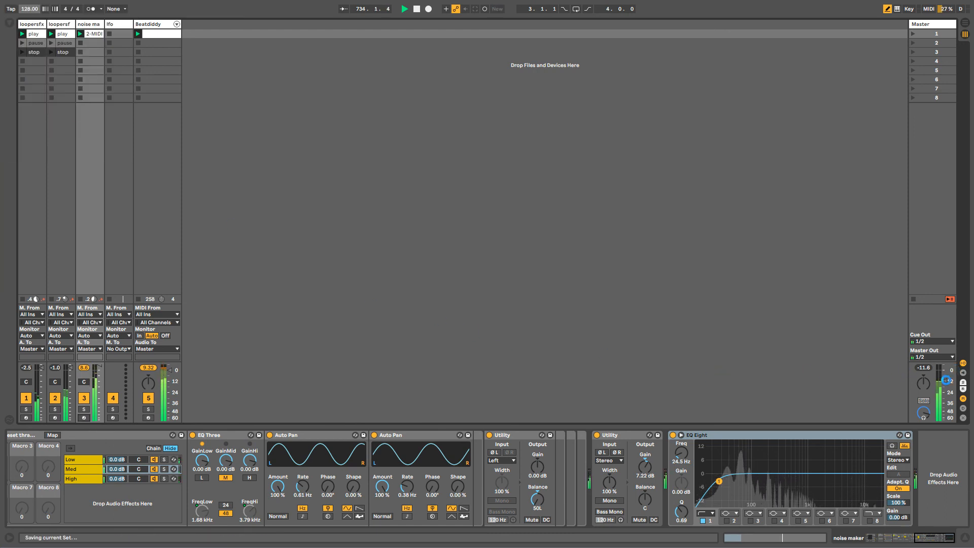